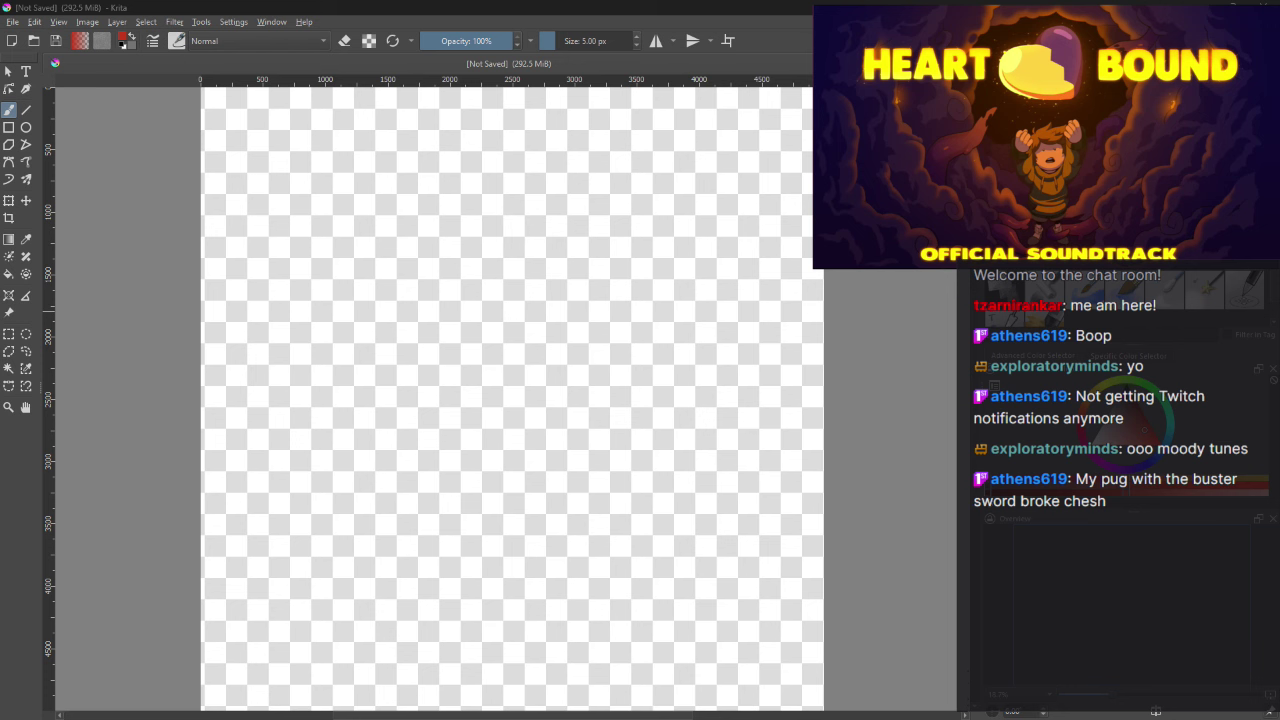
pyautogui.moveTo(910, 263)
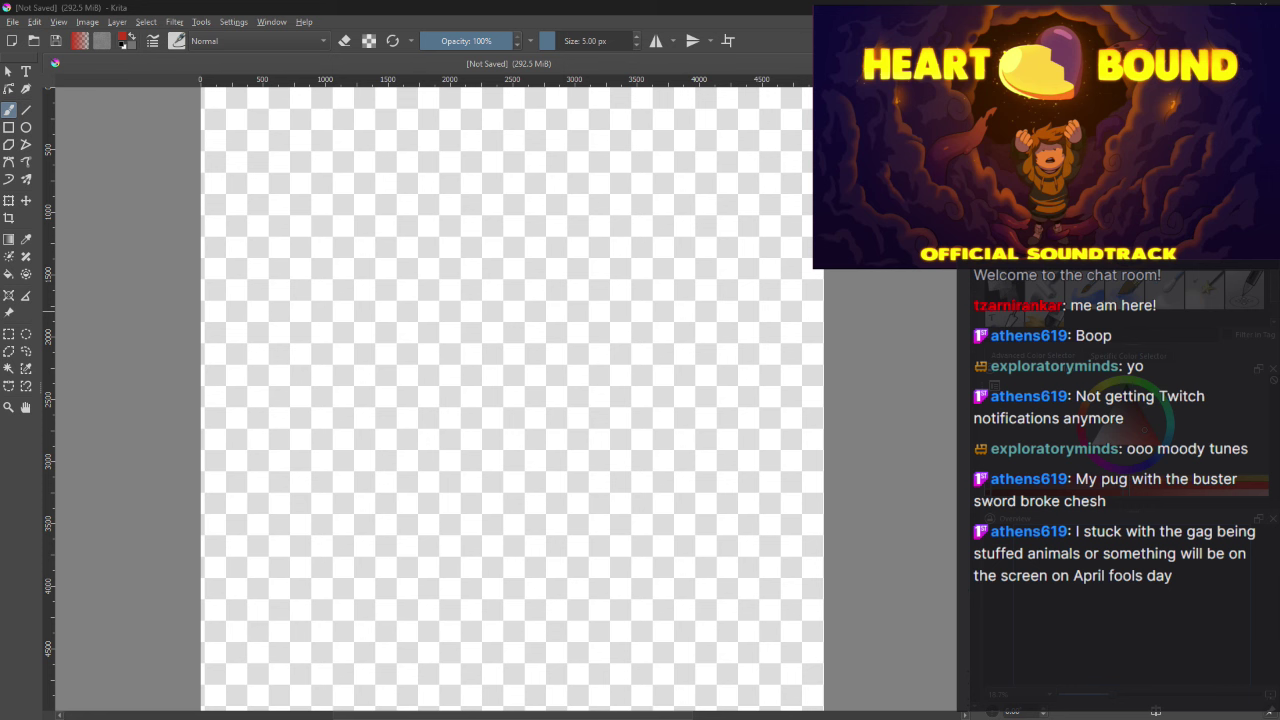
pyautogui.click(625, 464)
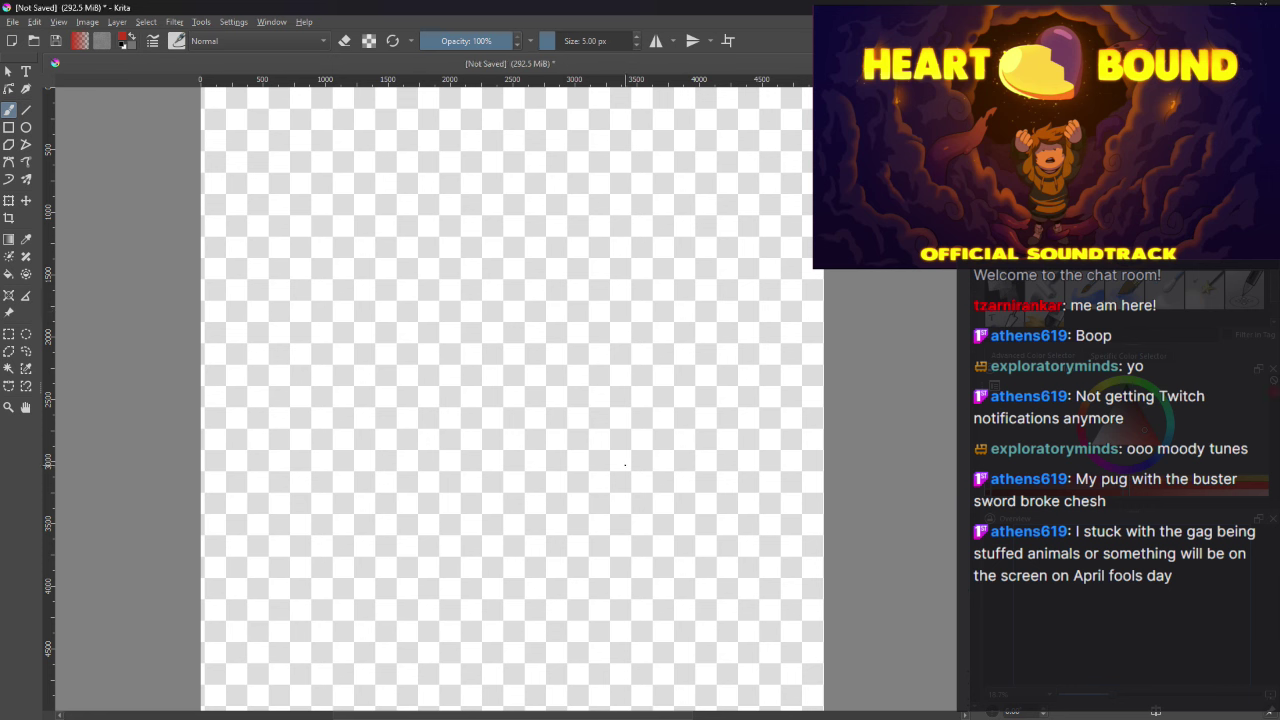
pyautogui.hotkey('ctrl', 'z')
pyautogui.moveTo(596, 372); pyautogui.dragTo(644, 460)
pyautogui.hotkey('ctrl', 'z')
pyautogui.moveTo(660, 305)
pyautogui.mouseDown()
pyautogui.moveTo(686, 385)
pyautogui.moveTo(714, 490)
pyautogui.mouseUp()
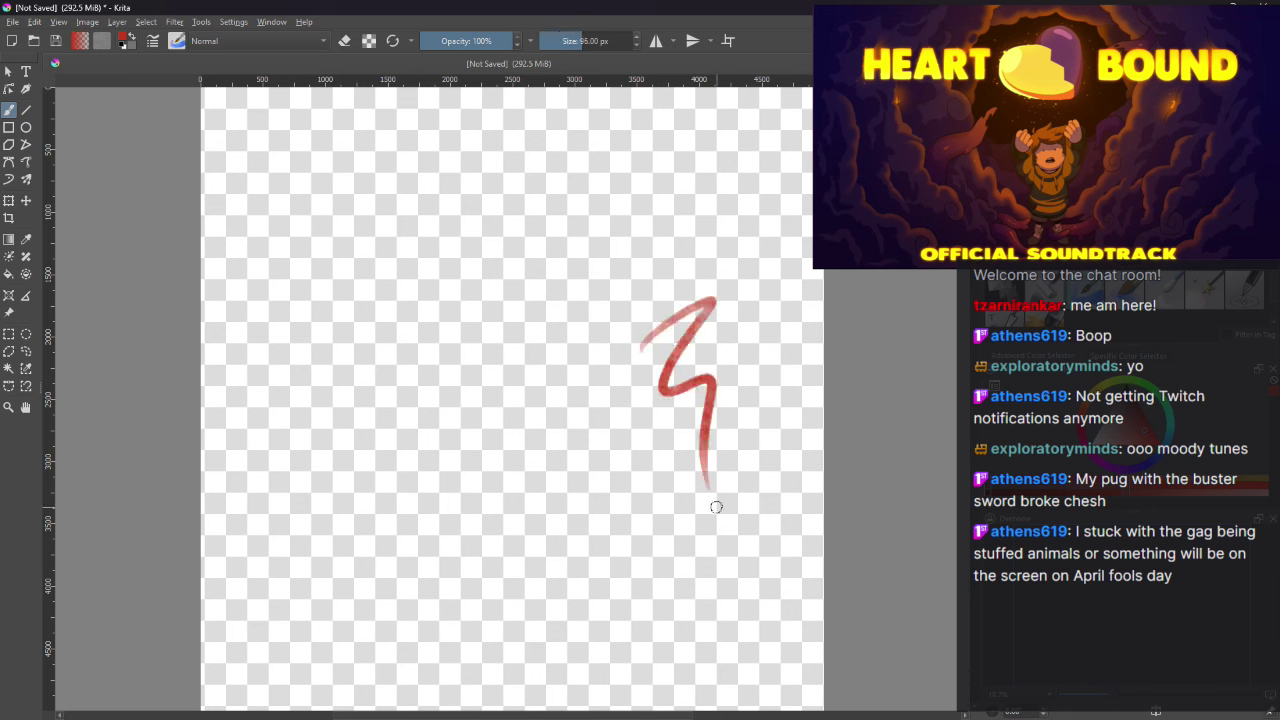
pyautogui.hotkey('ctrl', 'z')
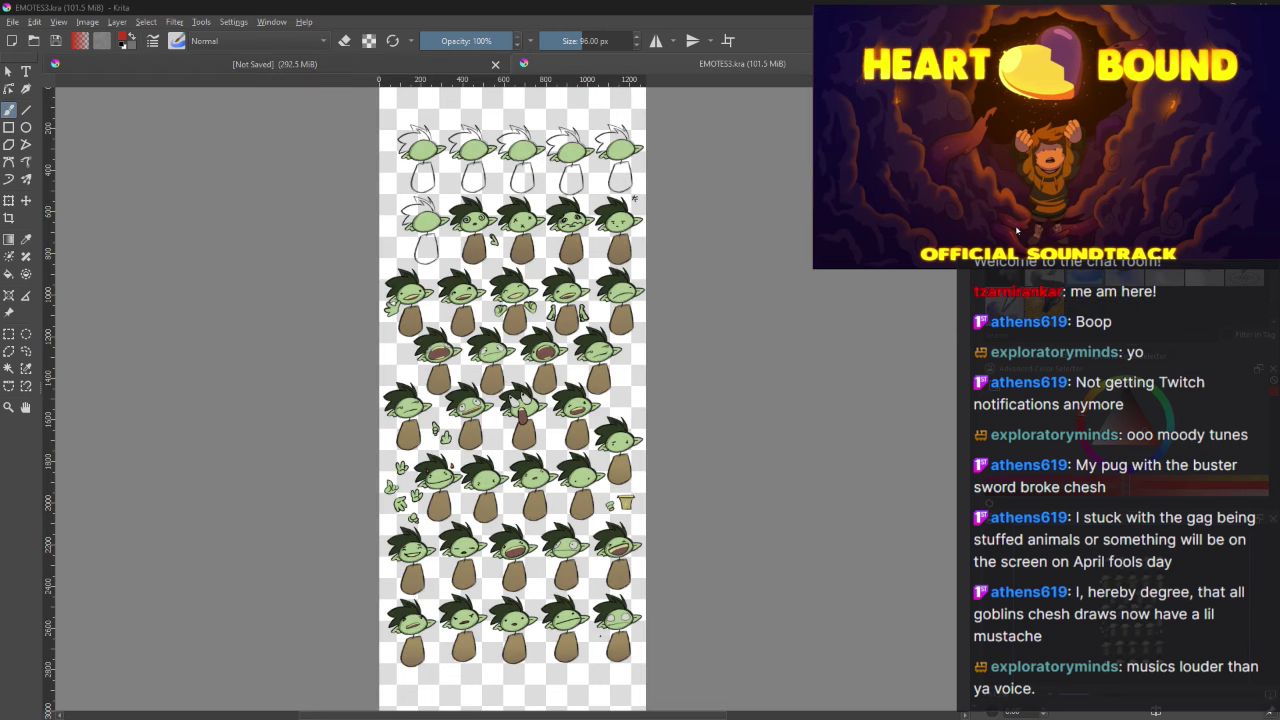
# Step: Examine the goblin emote sheet in EMOTES3.kra and compare it with and without its latest change
pyautogui.scroll(-5, 493, 455)
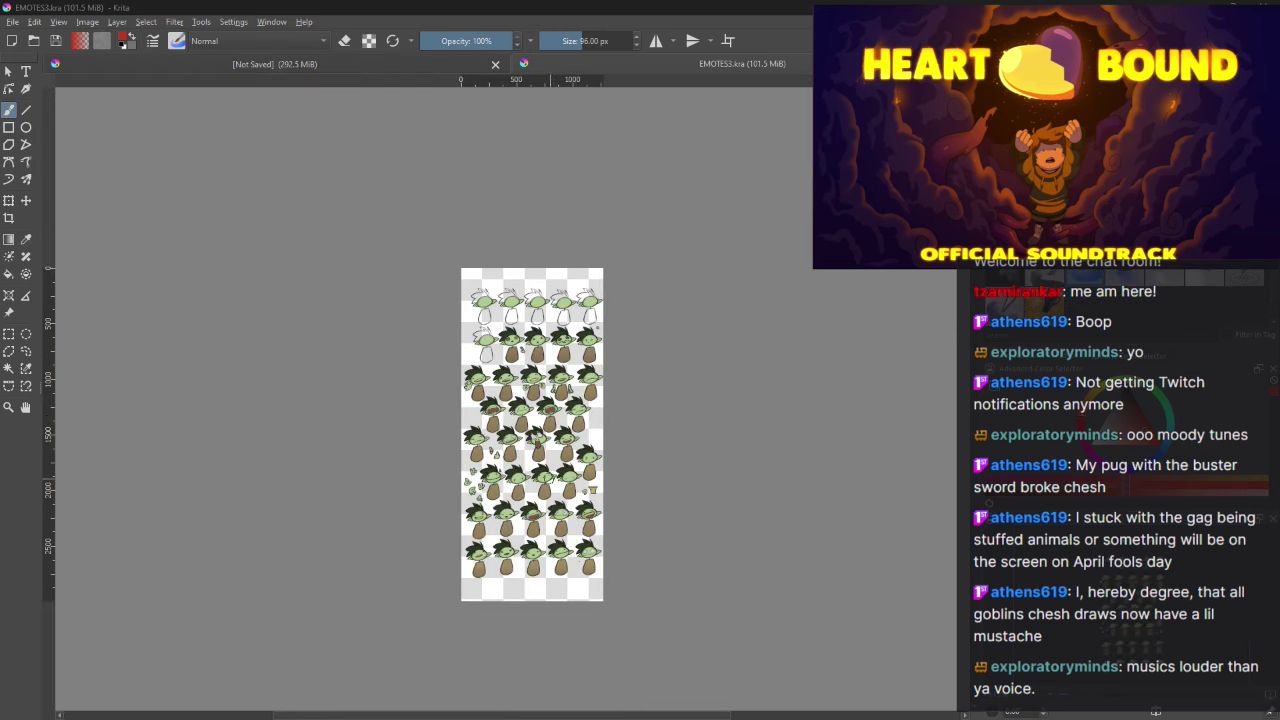
pyautogui.scroll(6, 493, 455)
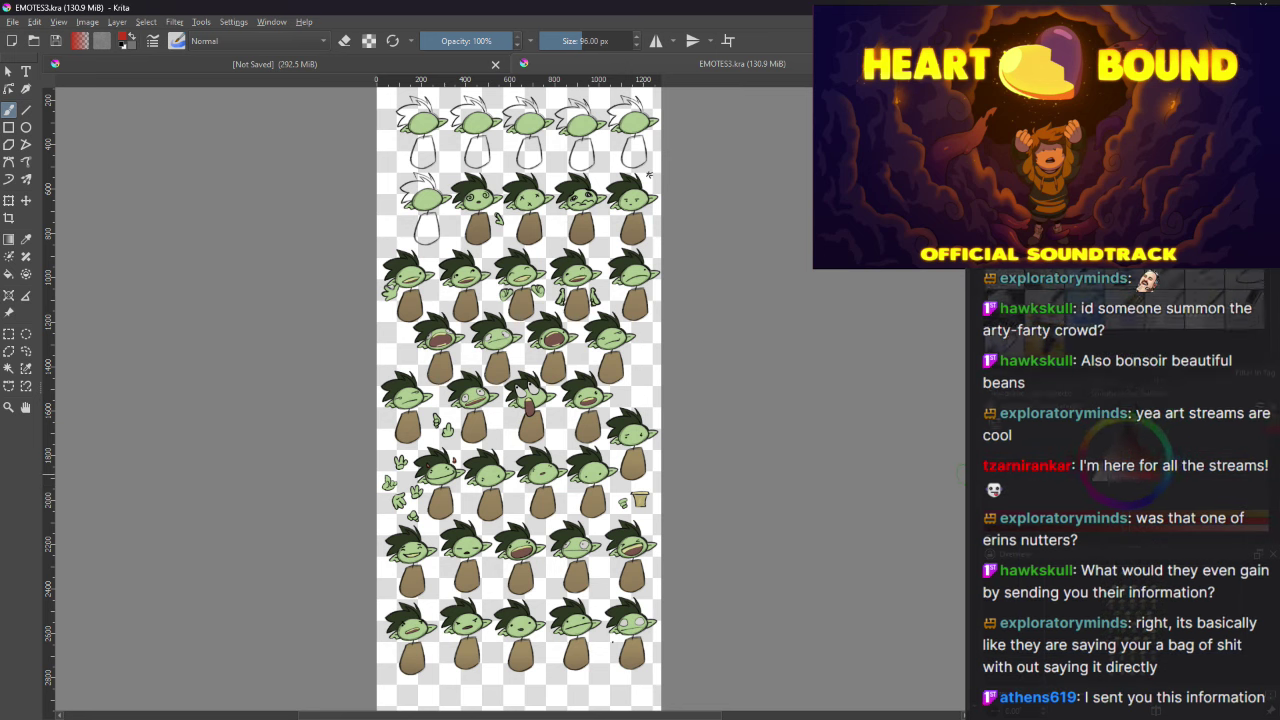
pyautogui.hotkey('ctrl', 'z')
pyautogui.hotkey('ctrl', 'shift', 'z')
pyautogui.hotkey('ctrl', 'z')
pyautogui.hotkey('ctrl', 'shift', 'z')
pyautogui.hotkey('ctrl', 'z')
pyautogui.hotkey('ctrl', 'shift', 'z')
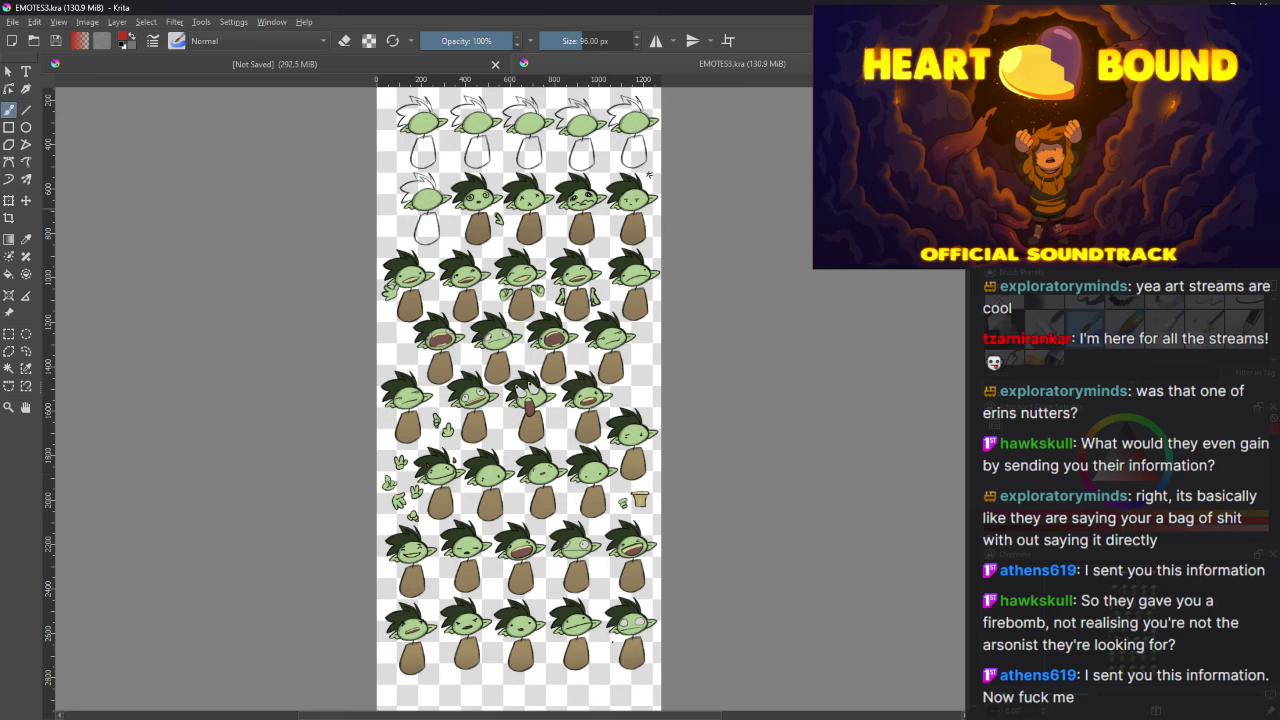
# Step: In the unsaved document, move the small goblin sketch towards the canvas centre and enlarge it to about 1500 by 2050 px
pyautogui.click(445, 64)
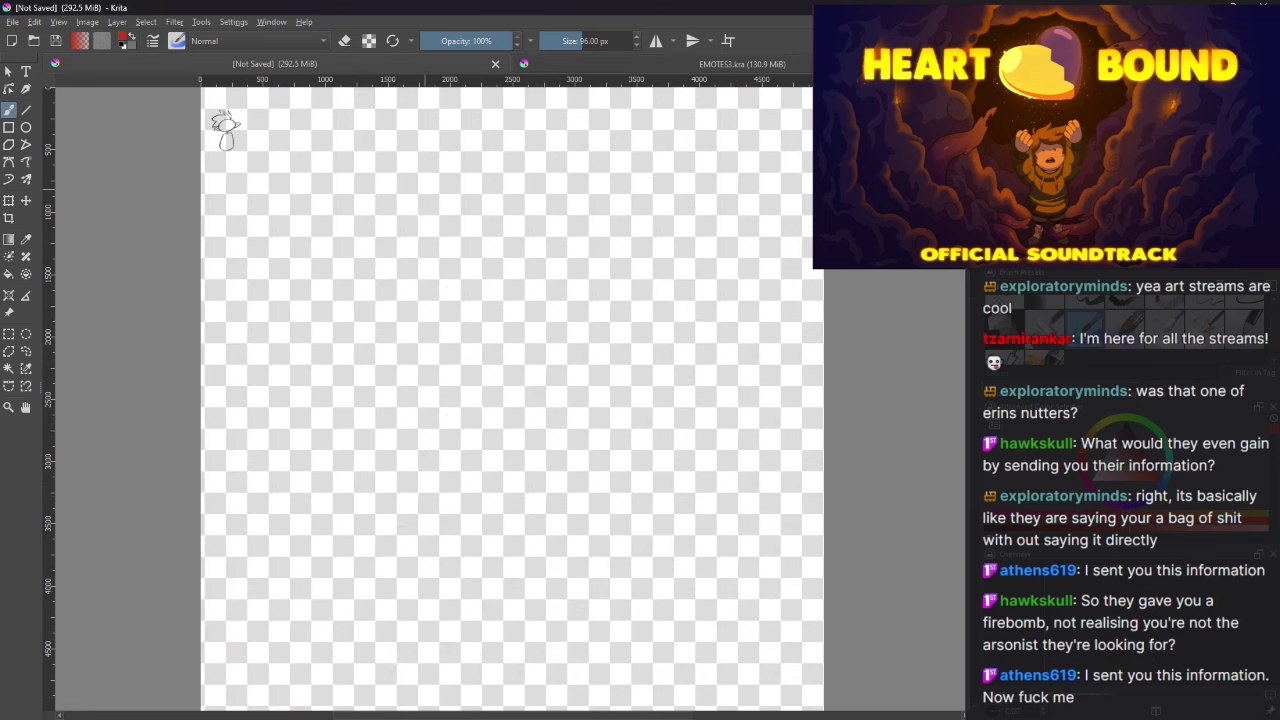
pyautogui.click(9, 200)
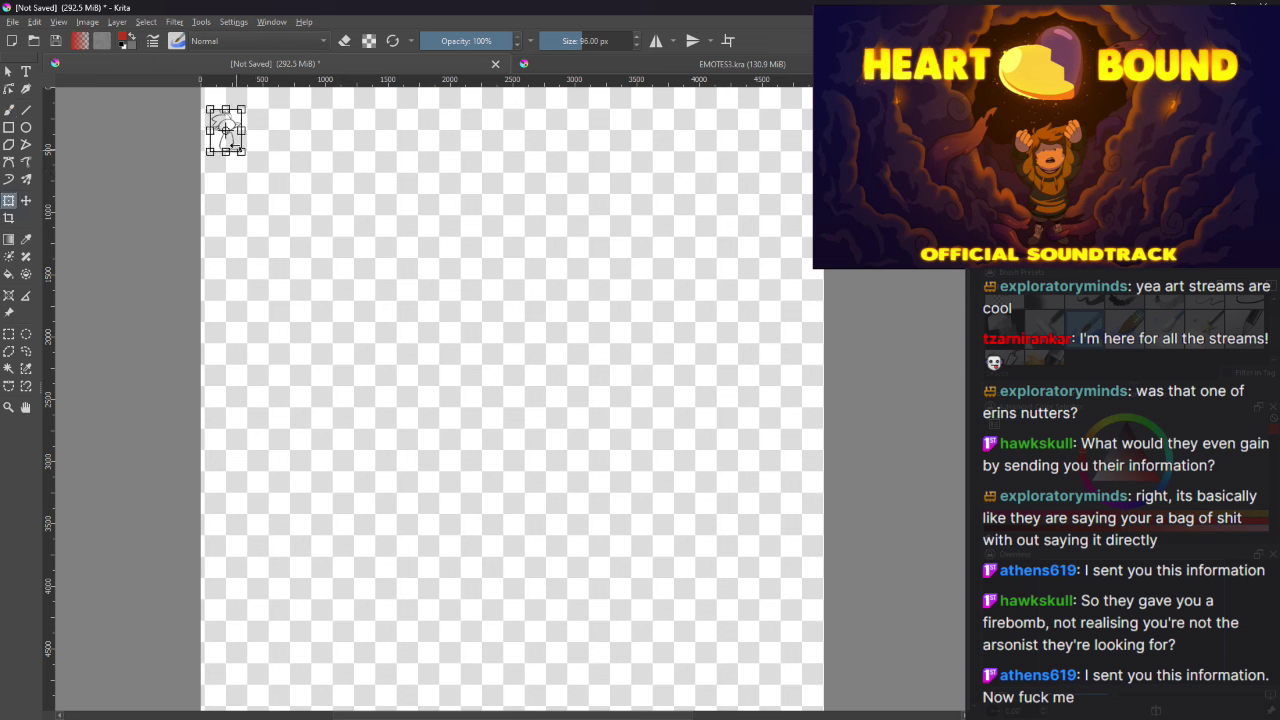
pyautogui.moveTo(230, 144); pyautogui.dragTo(429, 244)
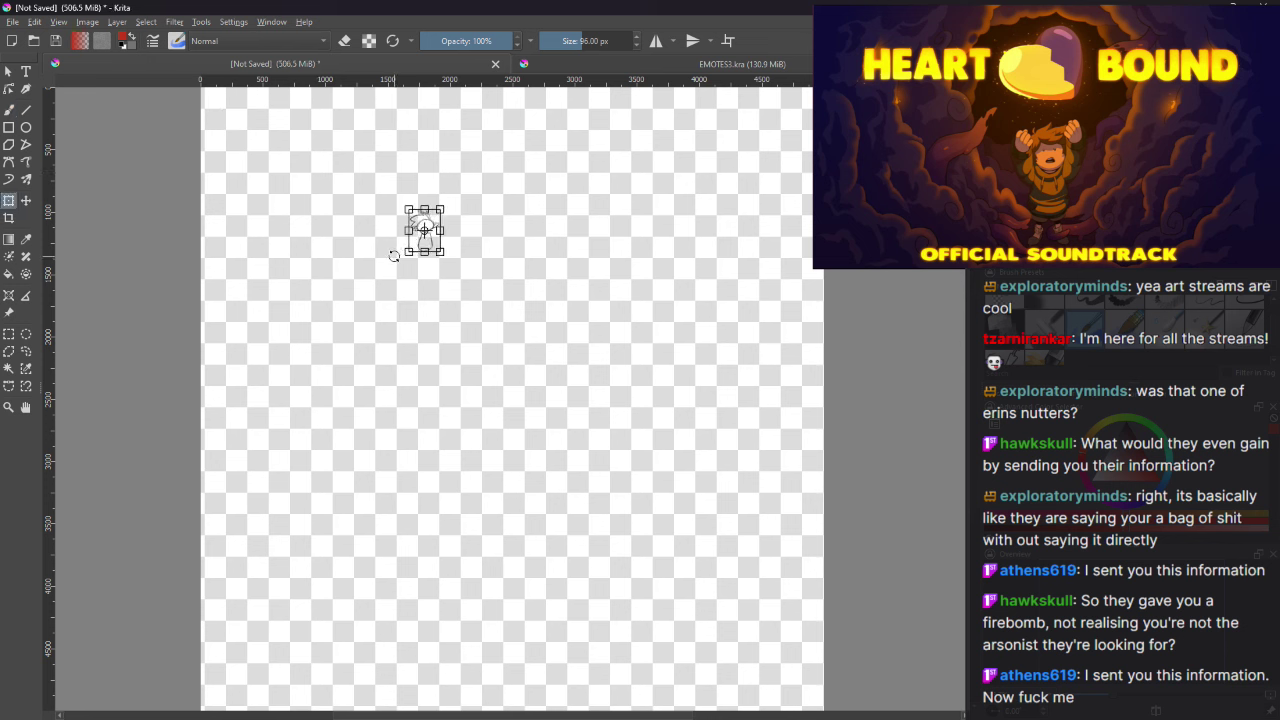
pyautogui.moveTo(424, 252)
pyautogui.mouseDown()
pyautogui.moveTo(429, 436)
pyautogui.moveTo(500, 440)
pyautogui.moveTo(556, 405)
pyautogui.mouseUp()
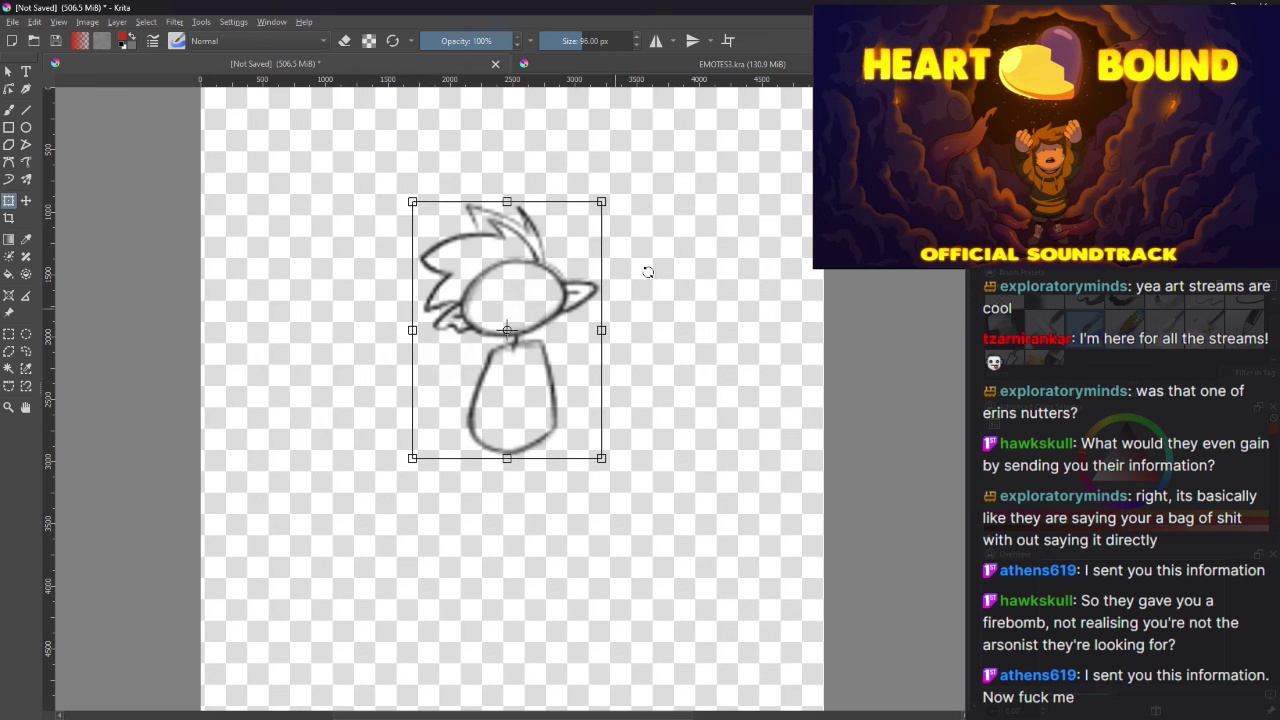
# Step: Centre the enlarged sketch horizontally against the mirror guides, apply the transformation and turn both guides off
pyautogui.click(656, 41)
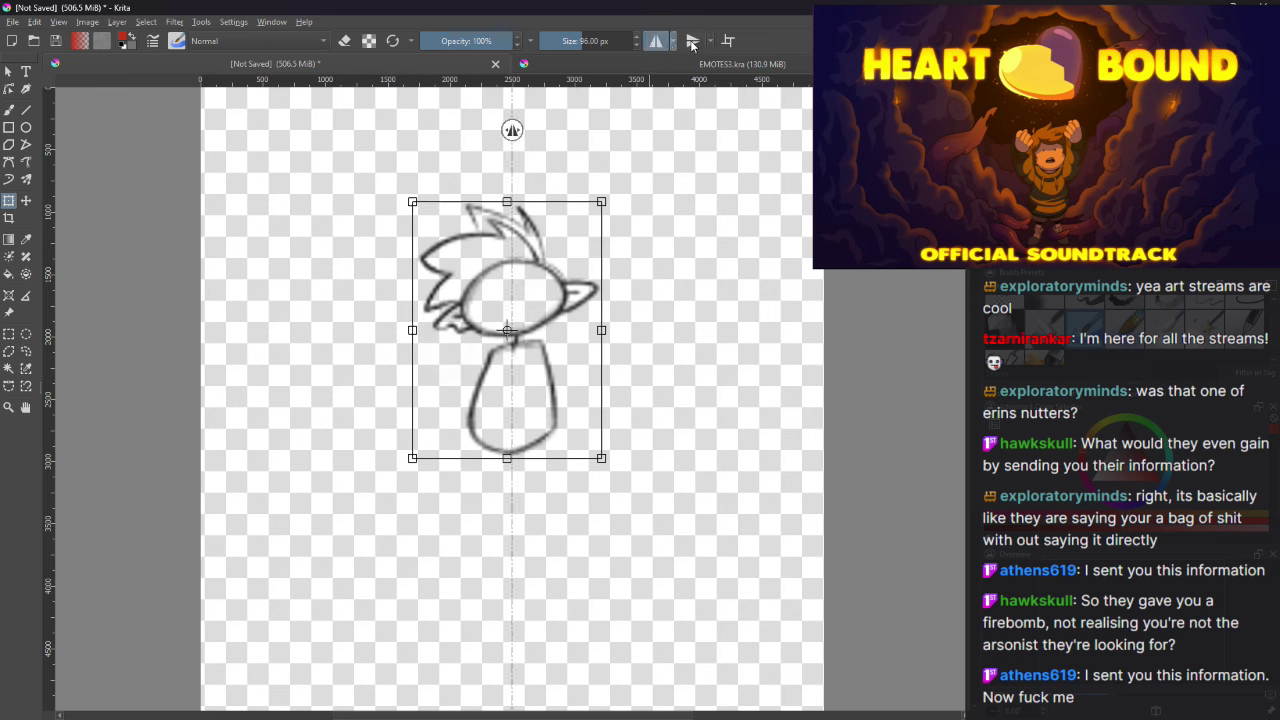
pyautogui.click(692, 41)
pyautogui.press('Return')
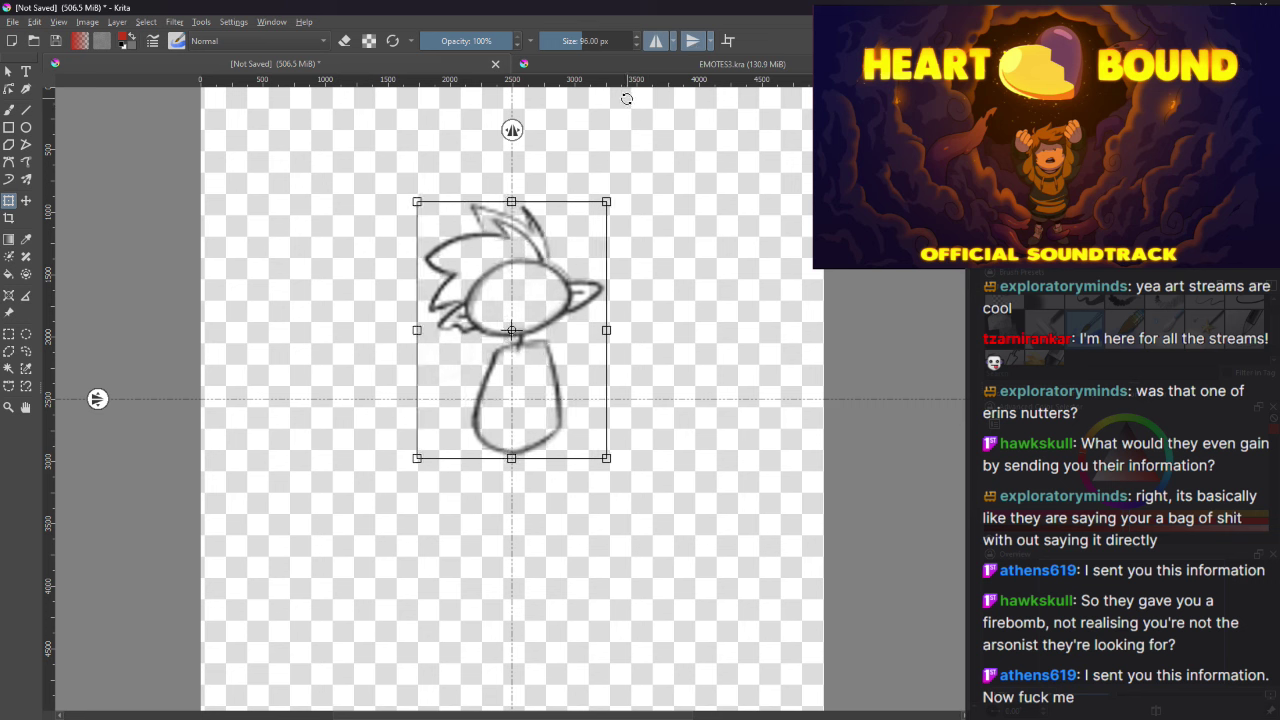
pyautogui.click(656, 41)
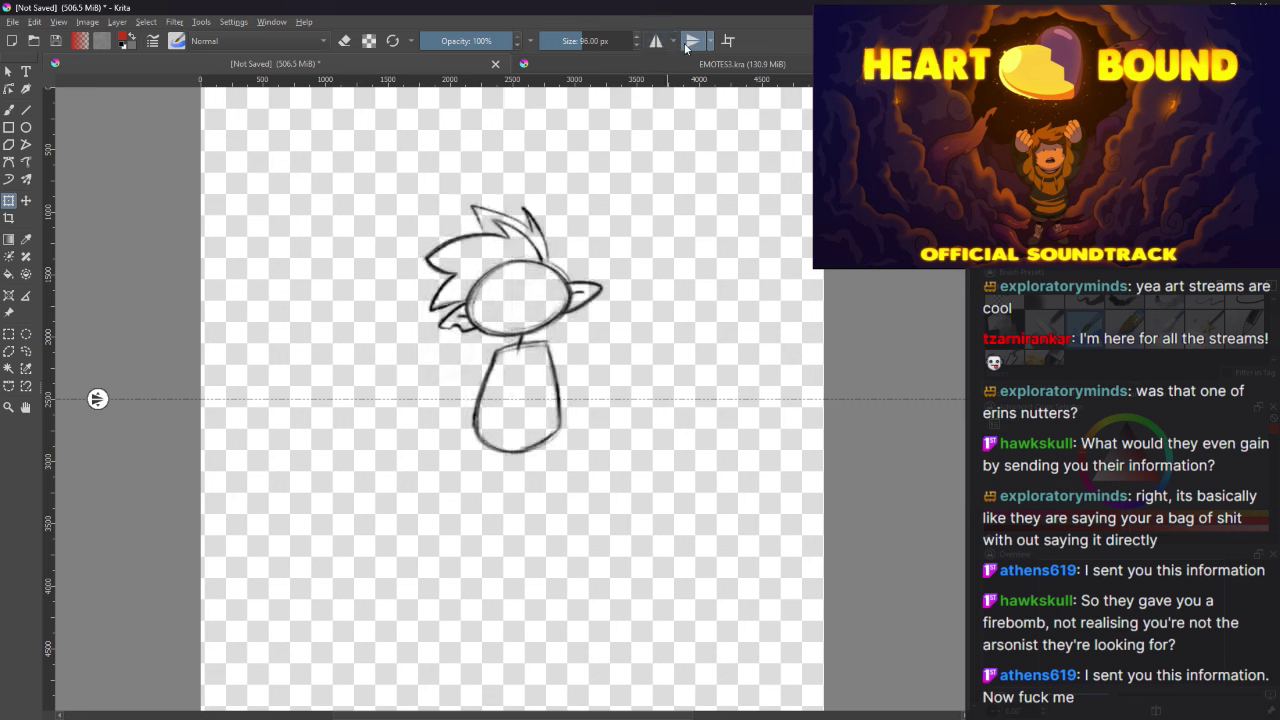
pyautogui.click(692, 41)
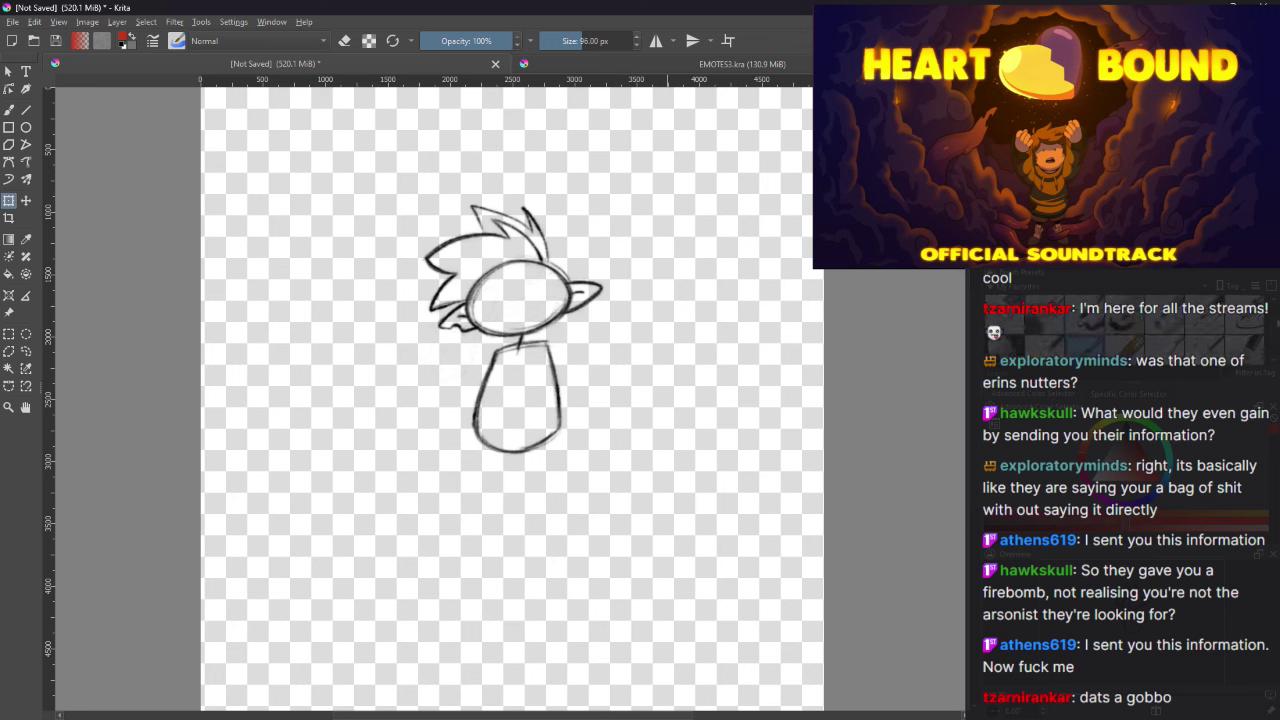
# Step: Set the black sketching brush to 13.39 px, trying sizes with test strokes beside the goblin and undoing them
pyautogui.press('b')
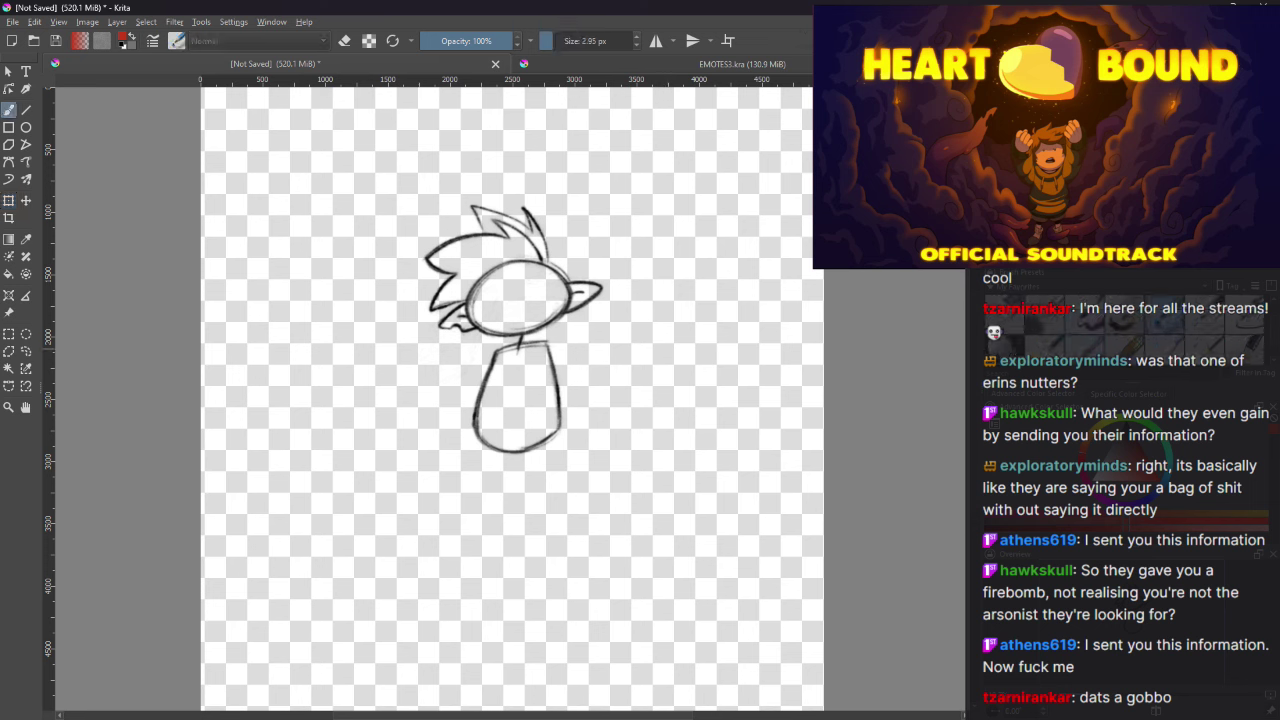
pyautogui.moveTo(686, 176)
pyautogui.mouseDown()
pyautogui.moveTo(648, 268)
pyautogui.moveTo(678, 366)
pyautogui.mouseUp()
pyautogui.hotkey('ctrl', 'z')
pyautogui.moveTo(556, 40); pyautogui.dragTo(612, 40)
pyautogui.moveTo(628, 198)
pyautogui.mouseDown()
pyautogui.moveTo(694, 186)
pyautogui.moveTo(765, 335)
pyautogui.mouseUp()
pyautogui.hotkey('ctrl', 'z')
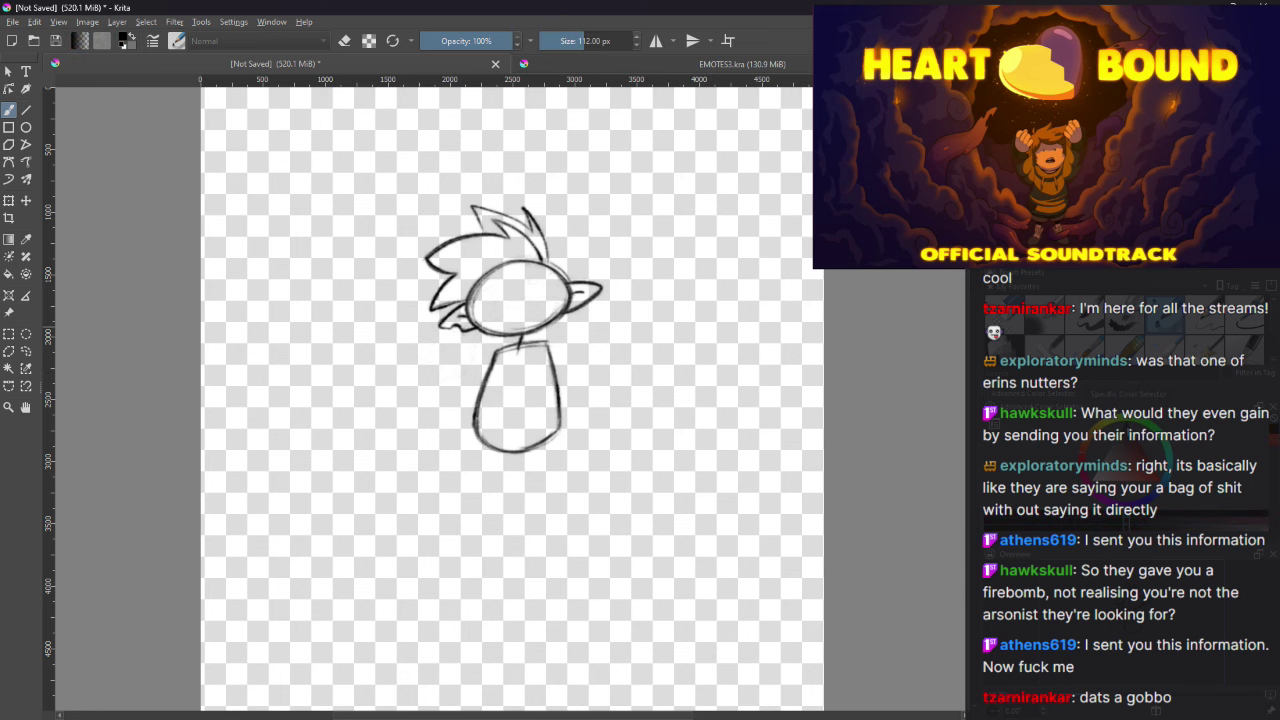
pyautogui.moveTo(564, 40); pyautogui.dragTo(568, 40)
pyautogui.moveTo(645, 214)
pyautogui.mouseDown()
pyautogui.moveTo(688, 284)
pyautogui.moveTo(712, 364)
pyautogui.mouseUp()
pyautogui.hotkey('ctrl', 'z')
pyautogui.moveTo(572, 40); pyautogui.dragTo(558, 40)
pyautogui.moveTo(628, 224)
pyautogui.mouseDown()
pyautogui.moveTo(689, 280)
pyautogui.moveTo(709, 369)
pyautogui.mouseUp()
pyautogui.hotkey('ctrl', 'z')
pyautogui.moveTo(612, 206)
pyautogui.mouseDown()
pyautogui.moveTo(666, 188)
pyautogui.moveTo(716, 370)
pyautogui.mouseUp()
pyautogui.hotkey('ctrl', 'z')
# Step: Erase the goblin's spiky hair and redraw the lower edge of the ear on the left of the head
pyautogui.press('e')
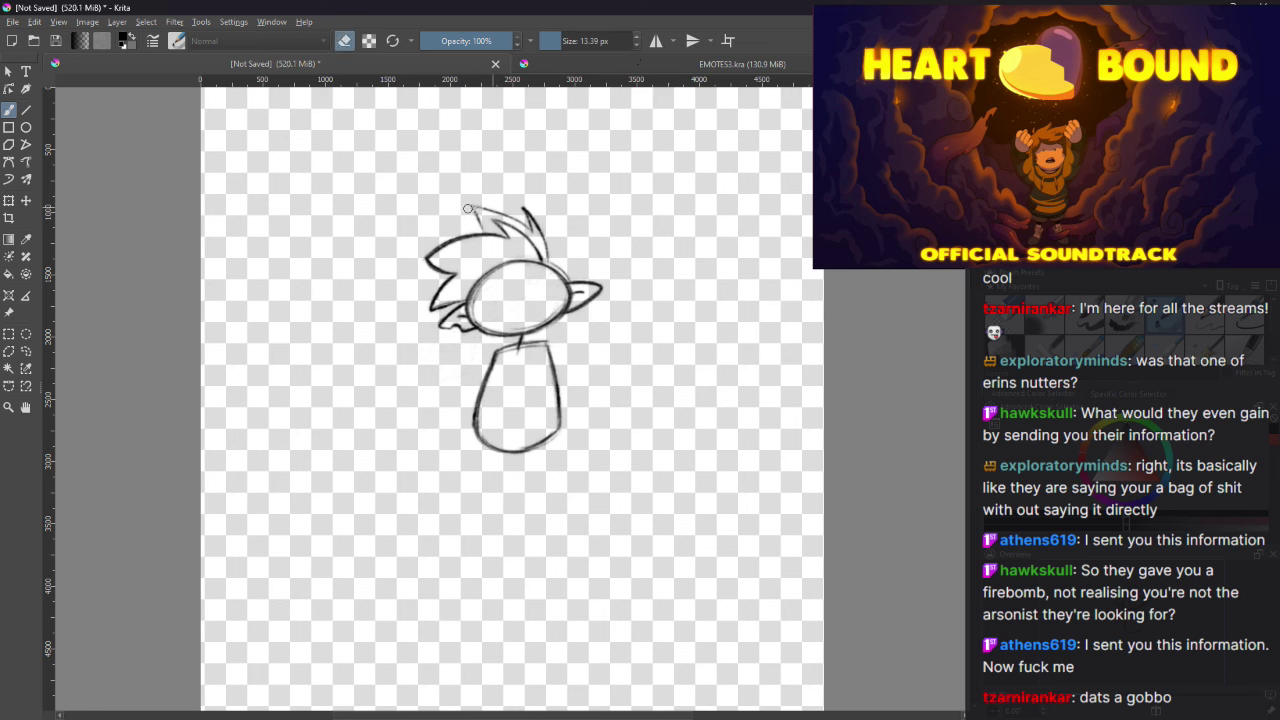
pyautogui.press('/')
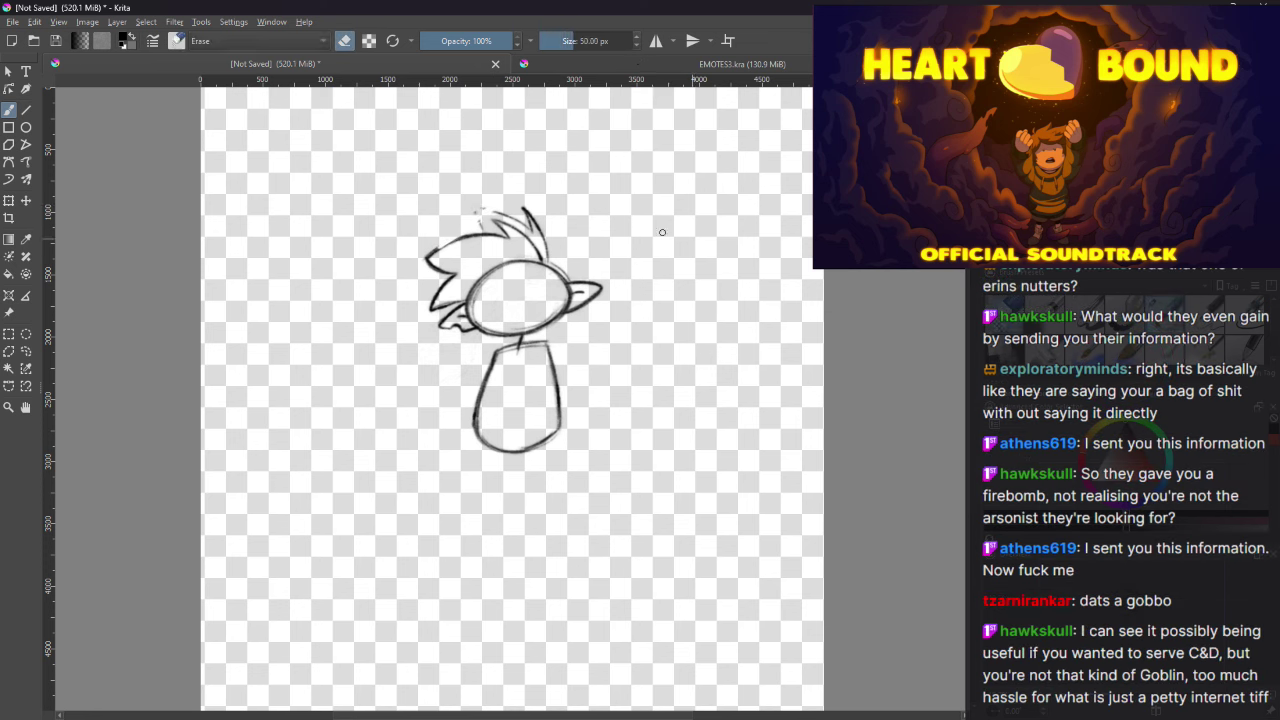
pyautogui.click(530, 227)
pyautogui.moveTo(530, 227)
pyautogui.mouseDown()
pyautogui.moveTo(538, 193)
pyautogui.moveTo(549, 247)
pyautogui.moveTo(569, 266)
pyautogui.moveTo(486, 208)
pyautogui.moveTo(524, 218)
pyautogui.moveTo(514, 205)
pyautogui.moveTo(460, 233)
pyautogui.moveTo(452, 296)
pyautogui.mouseUp()
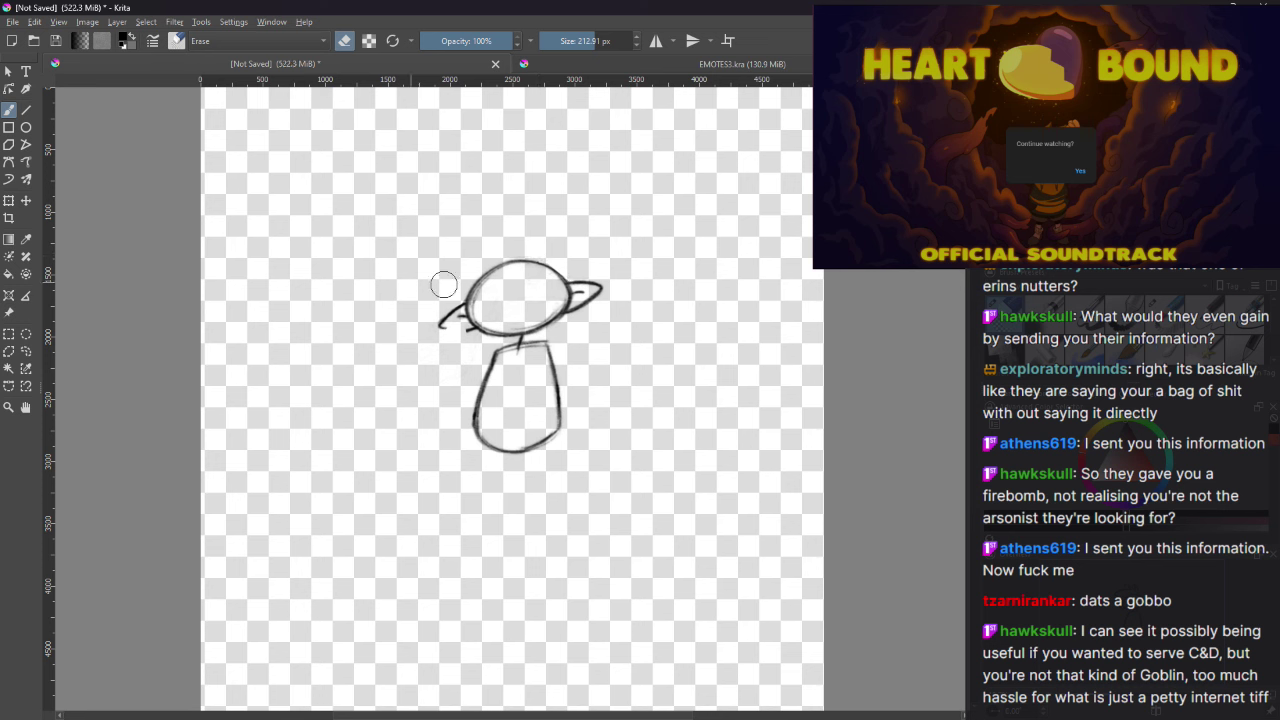
pyautogui.press('/')
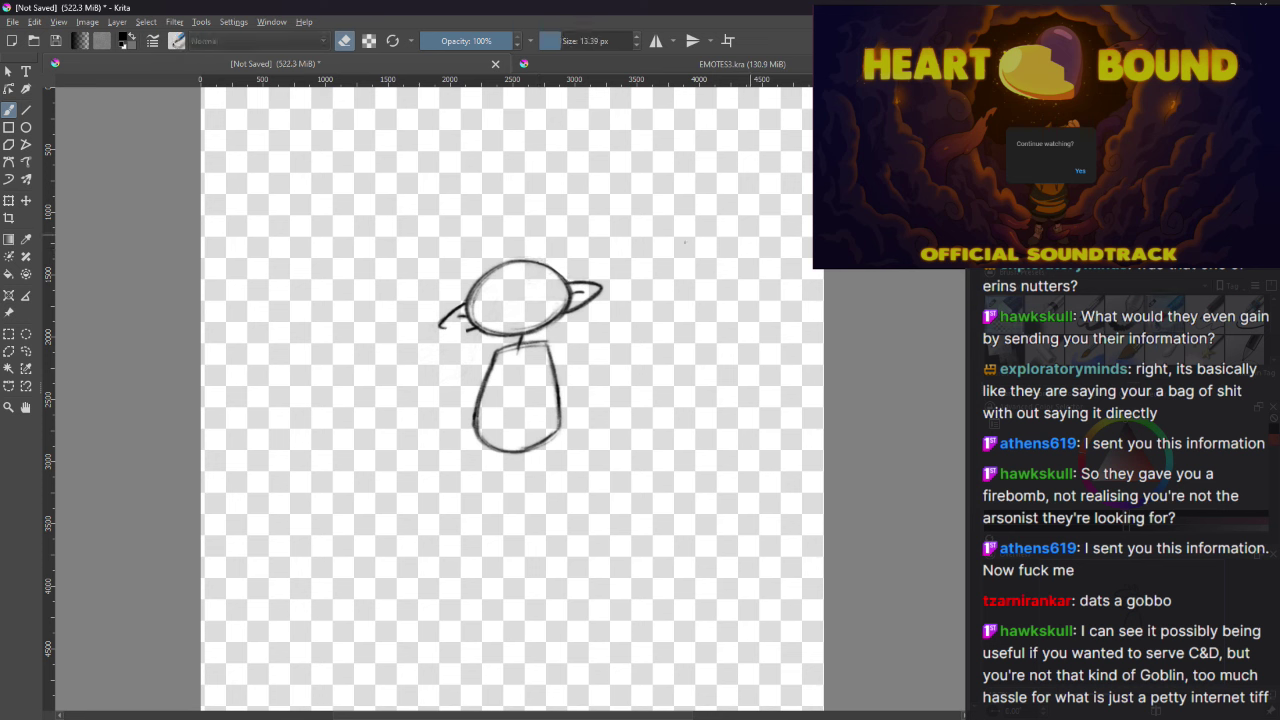
pyautogui.press('e')
pyautogui.moveTo(440, 326)
pyautogui.mouseDown()
pyautogui.moveTo(476, 330)
pyautogui.moveTo(438, 325)
pyautogui.mouseUp()
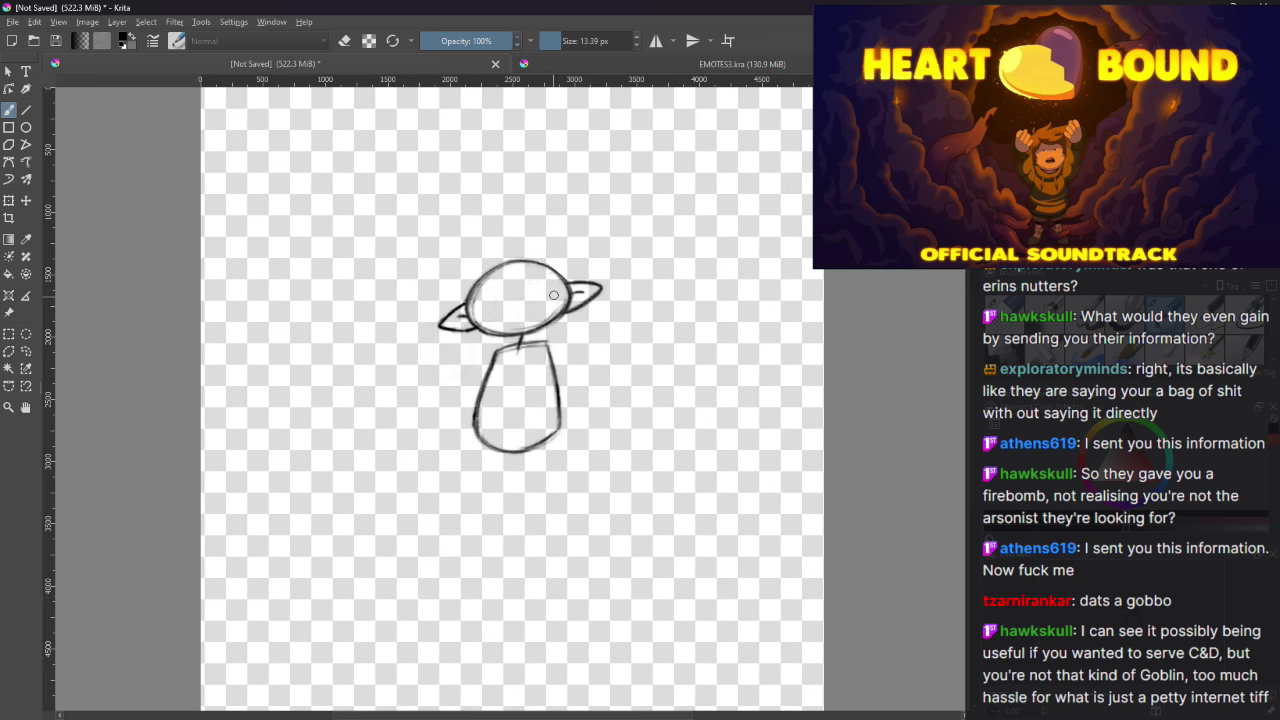
# Step: Draw a small hair tuft above the forehead and wavy curls down the right side of the head, redoing unsatisfactory strokes
pyautogui.moveTo(530, 256)
pyautogui.mouseDown()
pyautogui.moveTo(570, 256)
pyautogui.moveTo(537, 223)
pyautogui.moveTo(500, 243)
pyautogui.moveTo(505, 228)
pyautogui.mouseUp()
pyautogui.hotkey('ctrl', 'z')
pyautogui.hotkey('ctrl', 'z')
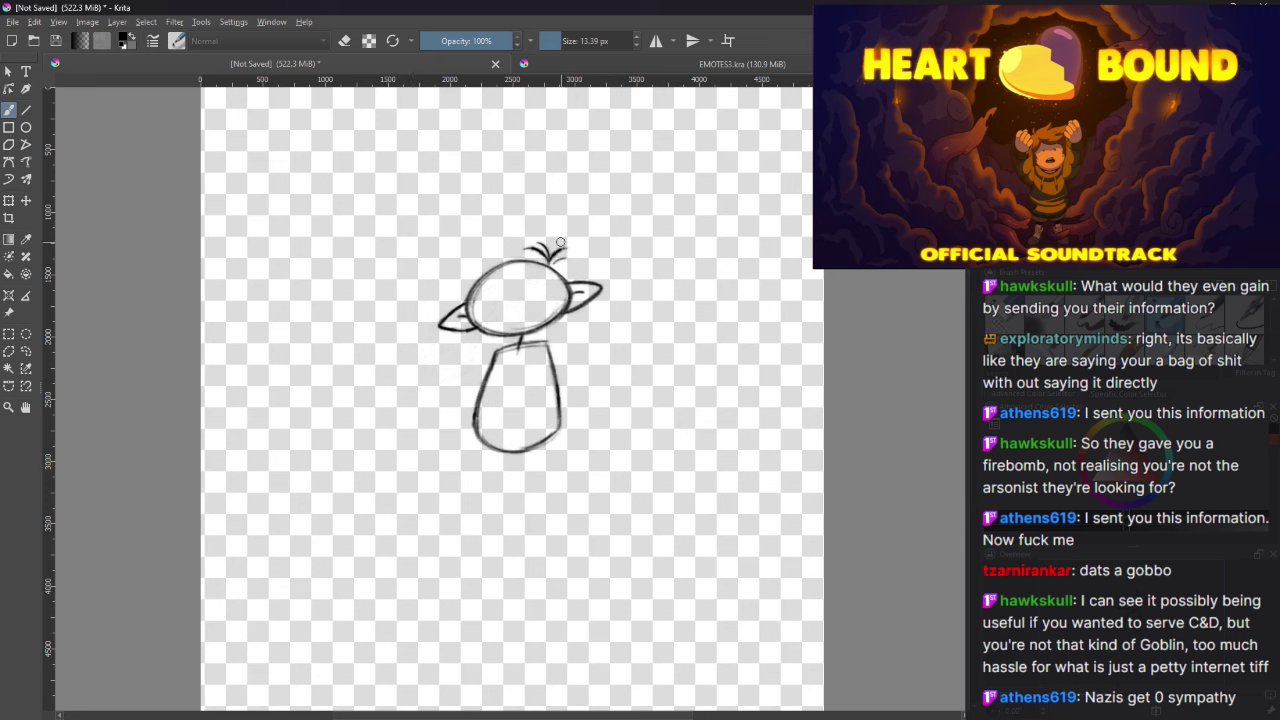
pyautogui.moveTo(557, 244)
pyautogui.mouseDown()
pyautogui.moveTo(585, 262)
pyautogui.moveTo(578, 282)
pyautogui.moveTo(584, 244)
pyautogui.moveTo(588, 336)
pyautogui.moveTo(616, 350)
pyautogui.mouseUp()
pyautogui.hotkey('ctrl', 'z')
pyautogui.hotkey('ctrl', 'z')
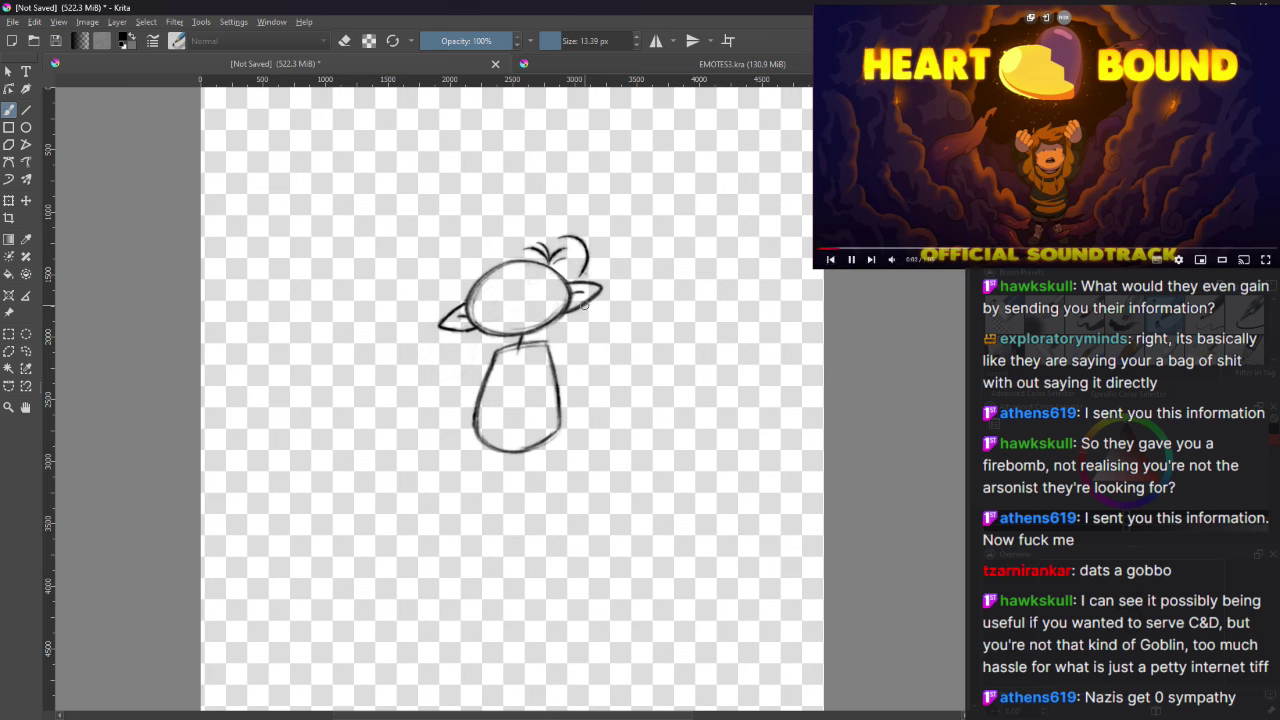
pyautogui.hotkey('ctrl', 'z')
pyautogui.moveTo(560, 248)
pyautogui.mouseDown()
pyautogui.moveTo(589, 262)
pyautogui.moveTo(581, 280)
pyautogui.moveTo(606, 313)
pyautogui.moveTo(583, 345)
pyautogui.moveTo(591, 358)
pyautogui.moveTo(551, 364)
pyautogui.mouseUp()
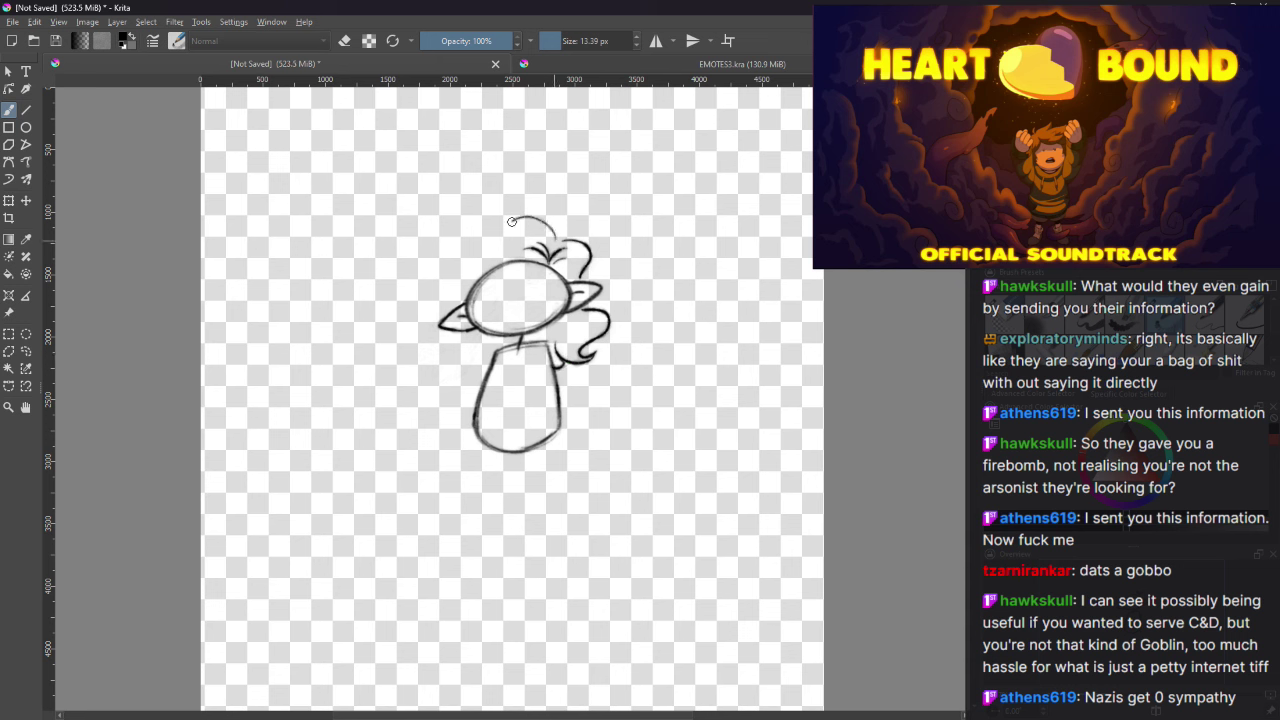
# Step: Draw an arched lock of hair over the top of the head, undoing and retrying the stroke
pyautogui.moveTo(543, 242)
pyautogui.mouseDown()
pyautogui.moveTo(556, 238)
pyautogui.moveTo(525, 219)
pyautogui.moveTo(502, 253)
pyautogui.mouseUp()
pyautogui.hotkey('ctrl', 'z')
pyautogui.moveTo(557, 241)
pyautogui.mouseDown()
pyautogui.moveTo(526, 222)
pyautogui.moveTo(480, 268)
pyautogui.mouseUp()
pyautogui.hotkey('ctrl', 'z')
pyautogui.moveTo(558, 244)
pyautogui.mouseDown()
pyautogui.moveTo(507, 231)
pyautogui.moveTo(500, 262)
pyautogui.moveTo(512, 222)
pyautogui.moveTo(502, 258)
pyautogui.moveTo(450, 274)
pyautogui.moveTo(452, 304)
pyautogui.mouseUp()
pyautogui.hotkey('ctrl', 'z')
pyautogui.hotkey('ctrl', 'z')
pyautogui.hotkey('ctrl', 'z')
# Step: Draw a rounded hair outline and curls down the left side of the head, retrying strokes as needed
pyautogui.moveTo(499, 238)
pyautogui.mouseDown()
pyautogui.moveTo(459, 255)
pyautogui.moveTo(444, 308)
pyautogui.mouseUp()
pyautogui.hotkey('ctrl', 'z')
pyautogui.moveTo(501, 235)
pyautogui.mouseDown()
pyautogui.moveTo(443, 289)
pyautogui.moveTo(452, 305)
pyautogui.mouseUp()
pyautogui.hotkey('ctrl', 'z')
pyautogui.moveTo(497, 244)
pyautogui.mouseDown()
pyautogui.moveTo(444, 265)
pyautogui.moveTo(454, 308)
pyautogui.mouseUp()
pyautogui.hotkey('ctrl', 'z')
pyautogui.moveTo(500, 236)
pyautogui.mouseDown()
pyautogui.moveTo(424, 352)
pyautogui.moveTo(443, 341)
pyautogui.moveTo(450, 375)
pyautogui.mouseUp()
pyautogui.hotkey('ctrl', 'z')
pyautogui.moveTo(455, 326)
pyautogui.mouseDown()
pyautogui.moveTo(439, 358)
pyautogui.moveTo(490, 372)
pyautogui.mouseUp()
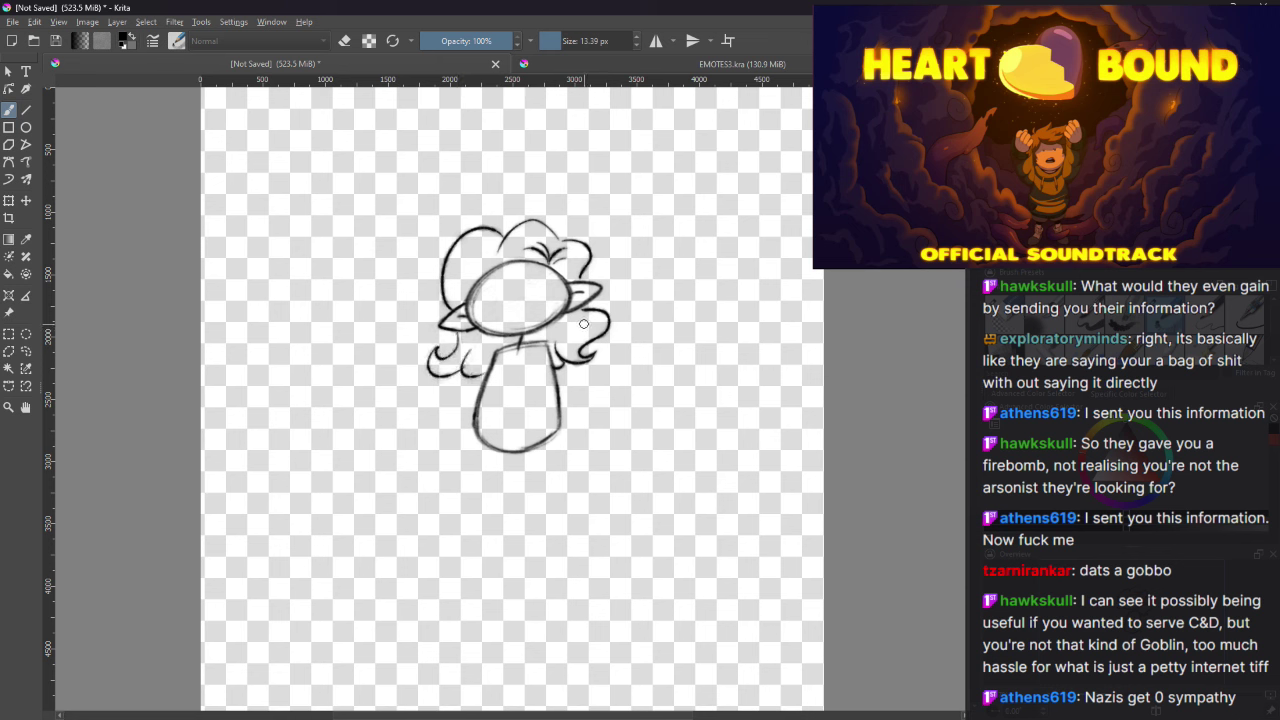
# Step: Add a small flick at the crown and a fringe sweeping across the forehead to both sides of the face
pyautogui.moveTo(562, 236)
pyautogui.mouseDown()
pyautogui.moveTo(548, 212)
pyautogui.moveTo(556, 244)
pyautogui.mouseUp()
pyautogui.hotkey('ctrl', 'z')
pyautogui.hotkey('ctrl', 'z')
pyautogui.moveTo(561, 214); pyautogui.dragTo(555, 241)
pyautogui.moveTo(540, 244)
pyautogui.mouseDown()
pyautogui.moveTo(505, 290)
pyautogui.moveTo(544, 239)
pyautogui.moveTo(467, 287)
pyautogui.mouseUp()
pyautogui.hotkey('ctrl', 'z')
pyautogui.hotkey('ctrl', 'z')
pyautogui.hotkey('ctrl', 'z')
pyautogui.moveTo(545, 240)
pyautogui.mouseDown()
pyautogui.moveTo(514, 268)
pyautogui.moveTo(458, 300)
pyautogui.mouseUp()
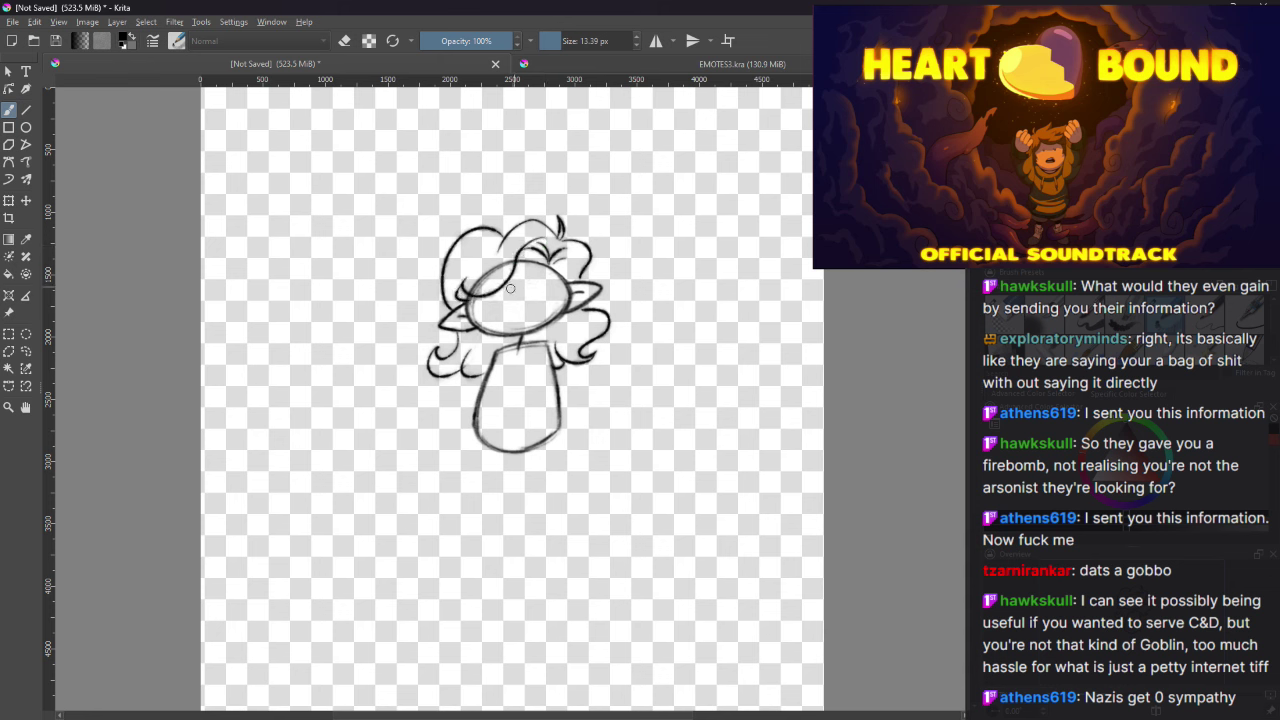
pyautogui.moveTo(563, 245); pyautogui.dragTo(566, 290)
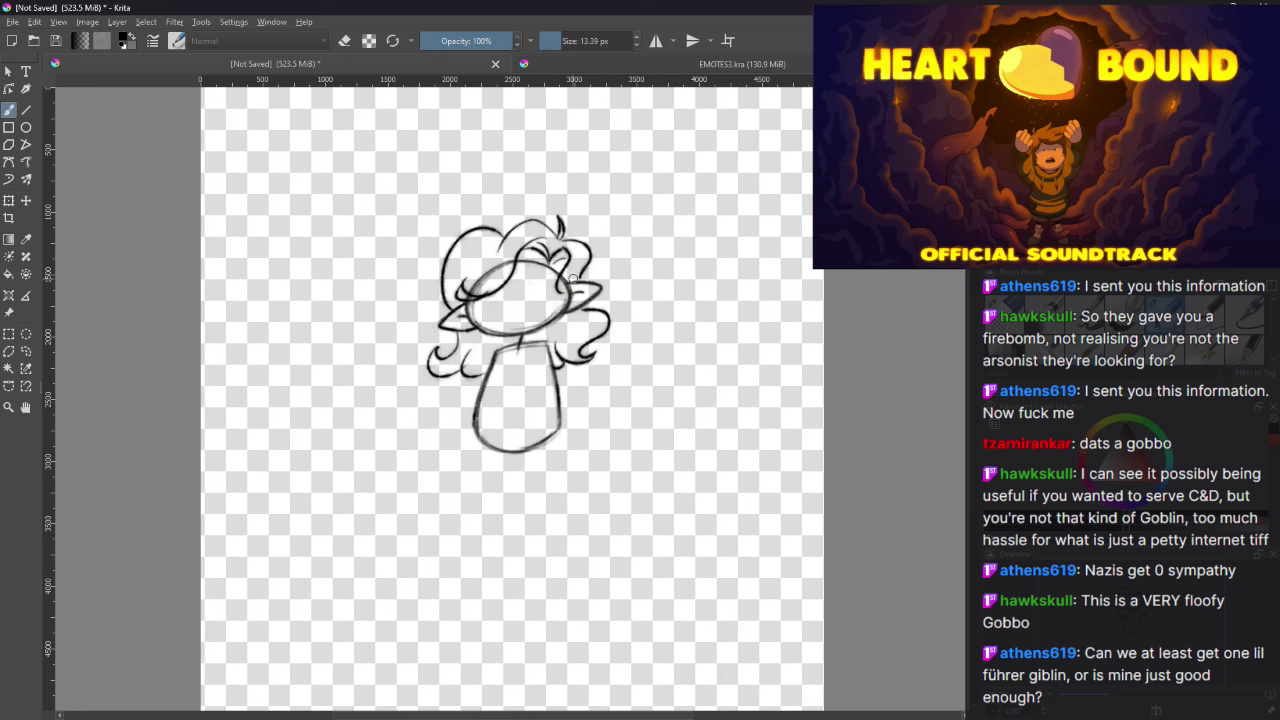
# Step: Erase the head outline covered by the hair and add a short lock at the upper left of the hair
pyautogui.press('e')
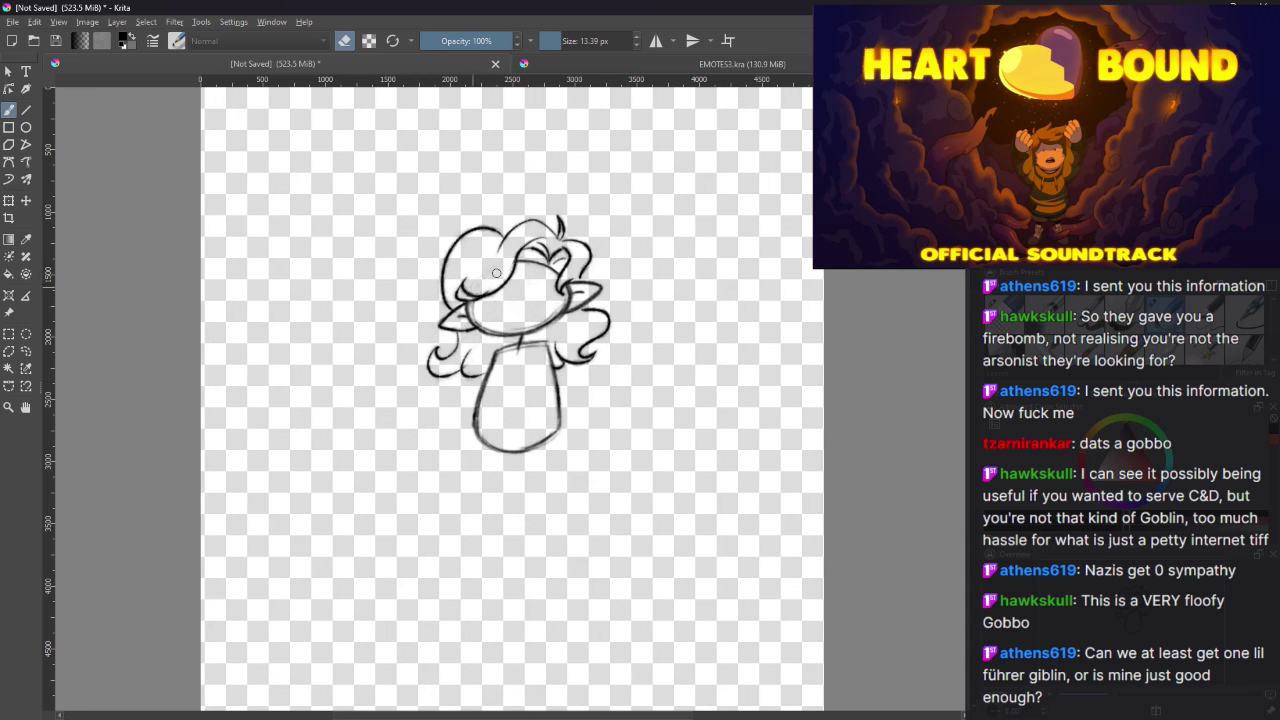
pyautogui.press('e')
pyautogui.press('e')
pyautogui.press('e')
pyautogui.moveTo(515, 227); pyautogui.dragTo(490, 231)
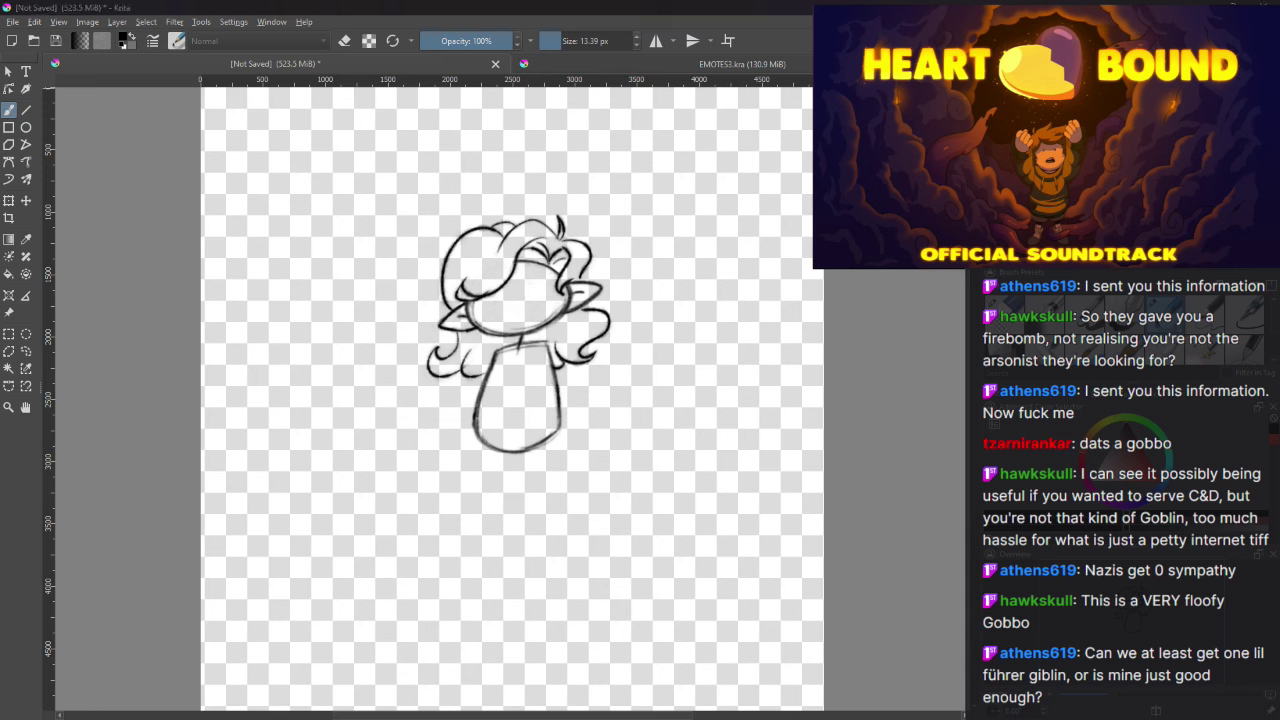
# Step: Paste the goblin pose sheet and scale it to about 1800 by 1000 px in the canvas's upper-left corner as a reference
pyautogui.moveTo(842, 10)
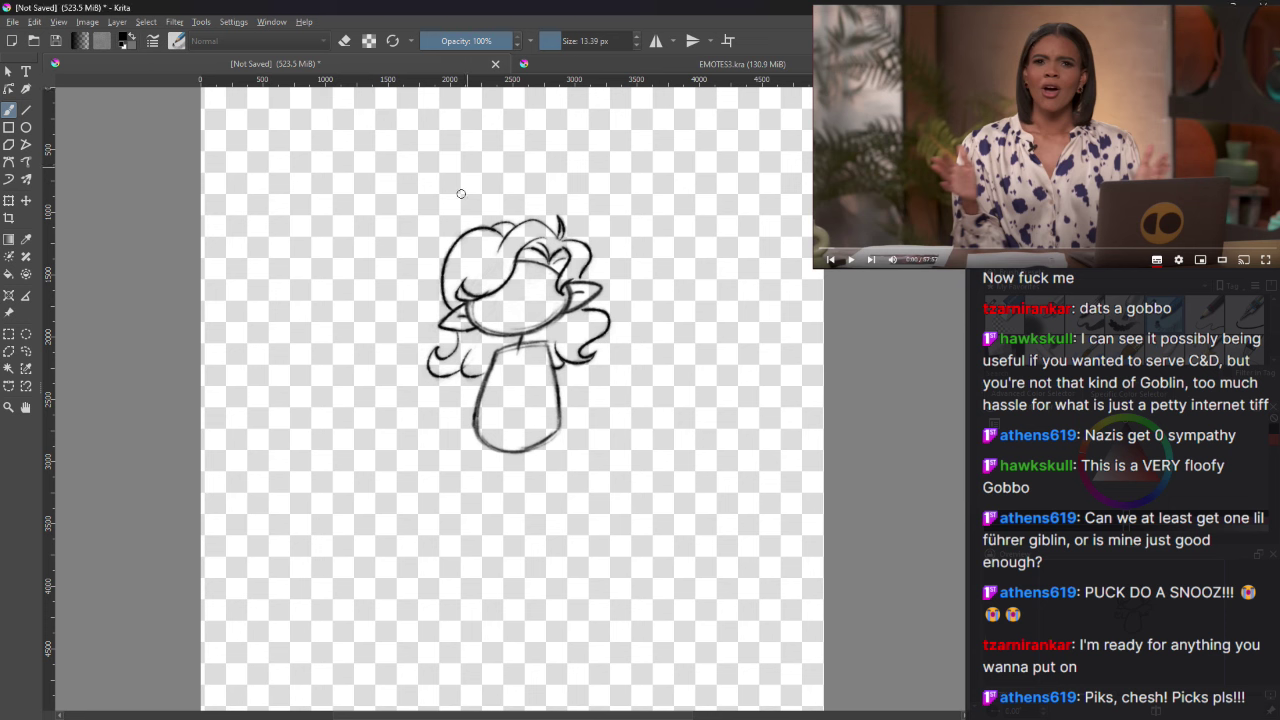
pyautogui.hotkey('ctrl', 'v')
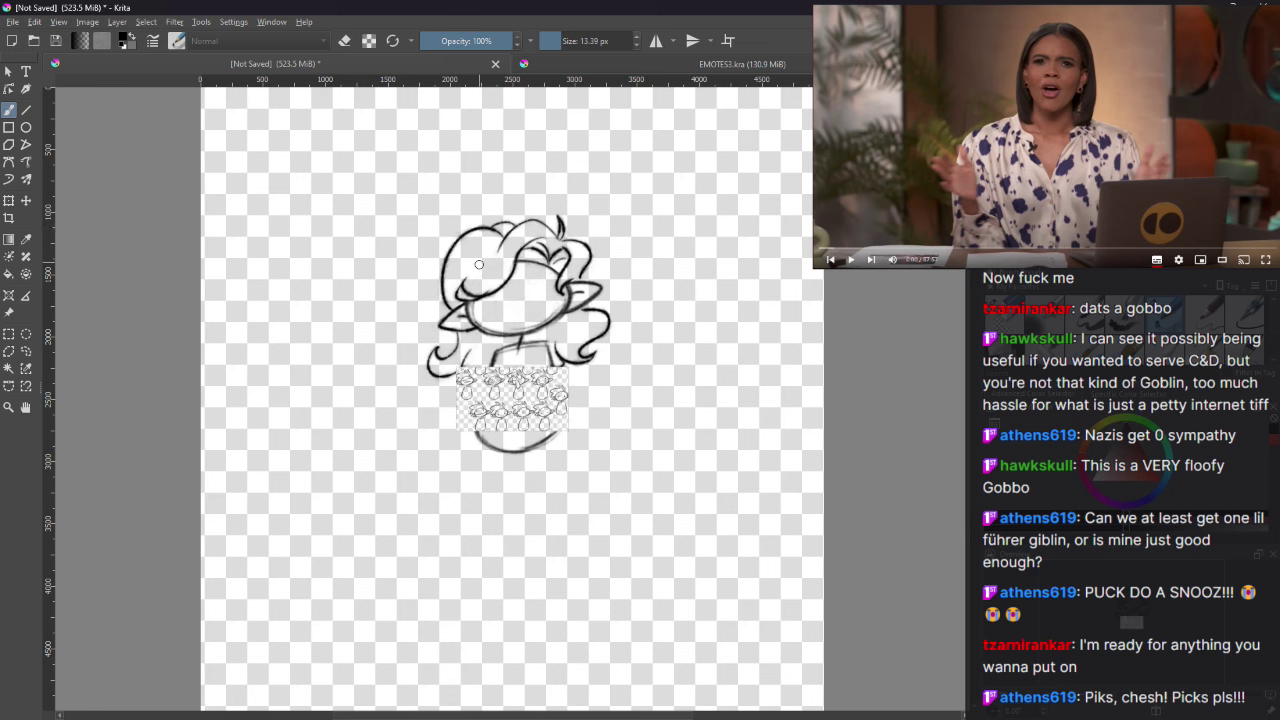
pyautogui.click(10, 201)
pyautogui.moveTo(456, 399); pyautogui.dragTo(186, 381)
pyautogui.moveTo(315, 396); pyautogui.dragTo(345, 196)
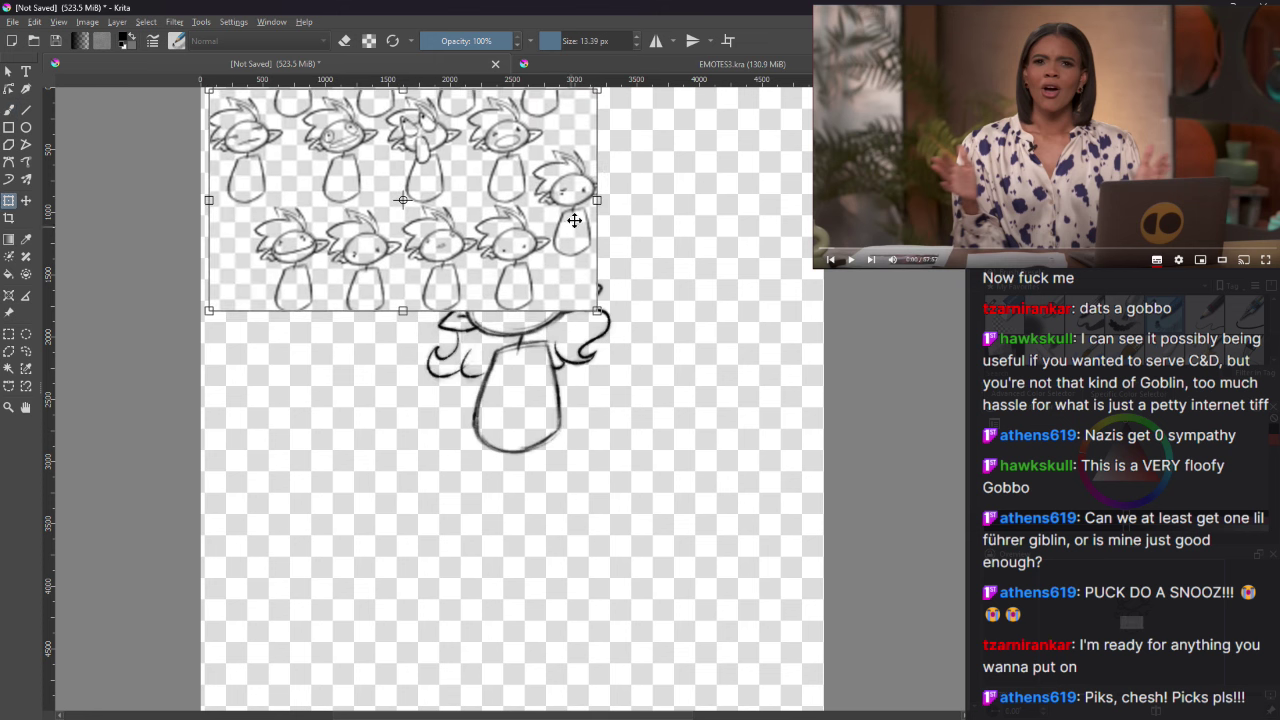
pyautogui.moveTo(590, 203); pyautogui.dragTo(419, 178)
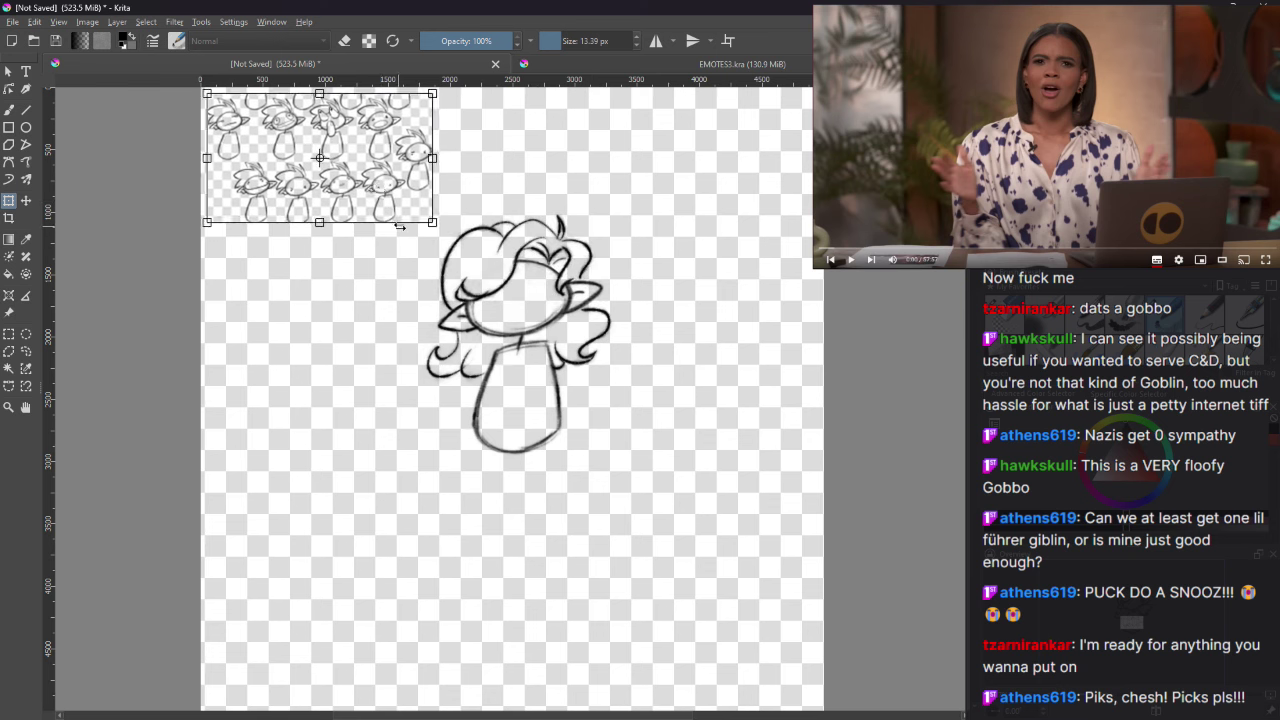
pyautogui.press('Return')
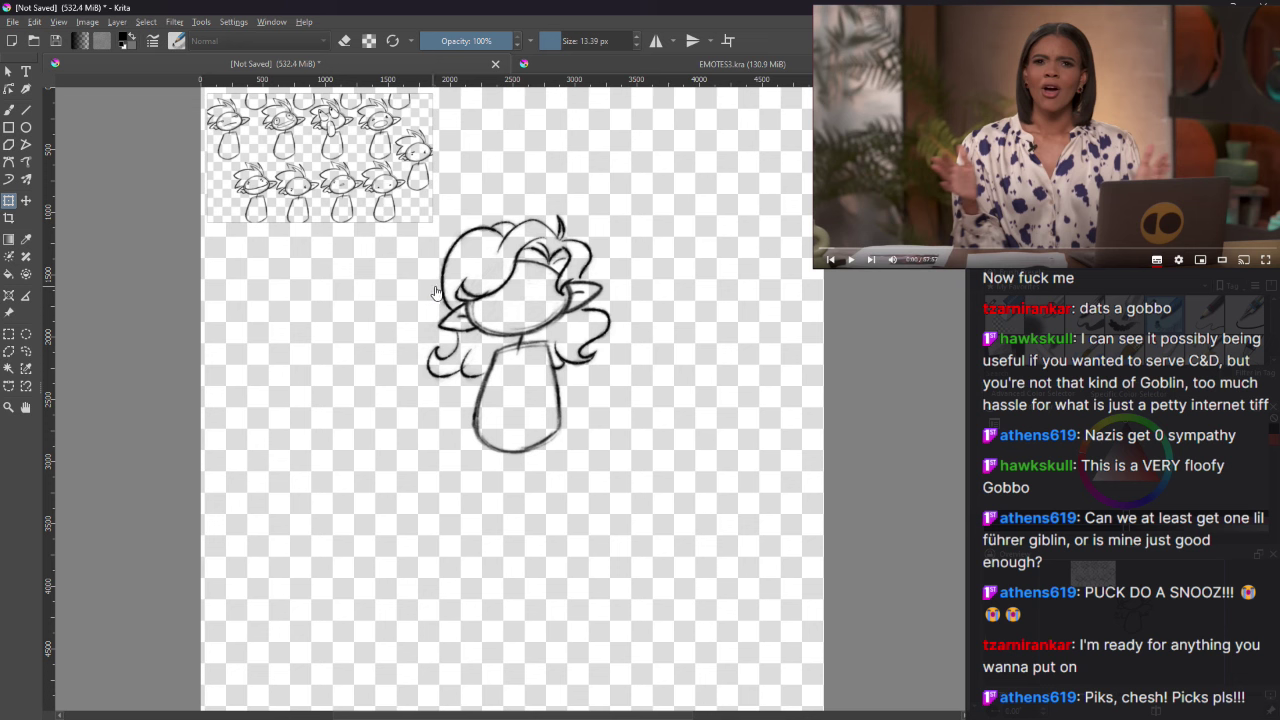
pyautogui.click(10, 111)
pyautogui.click(489, 312)
pyautogui.click(537, 307)
pyautogui.hotkey('ctrl', 'z')
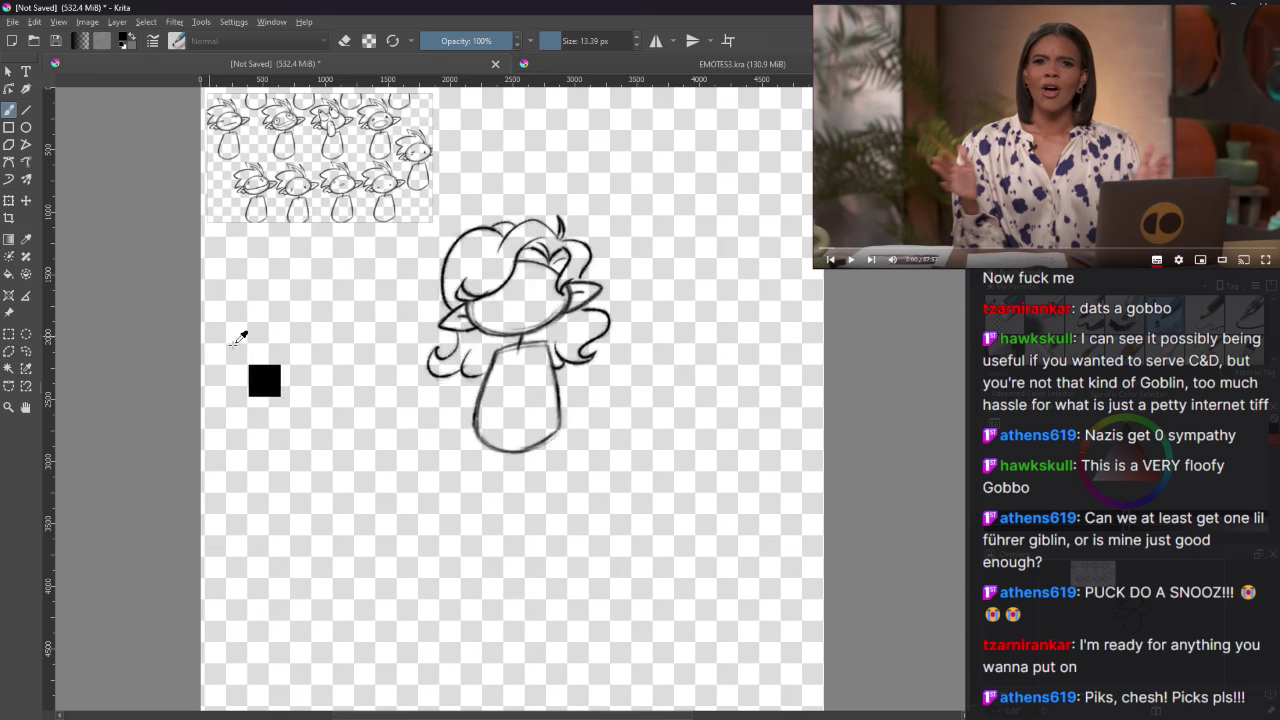
# Step: Duplicate the curly-haired character and place the copy to its left, directly below the reference sheet
pyautogui.press('t')
pyautogui.hotkey('ctrl', 'j')
pyautogui.moveTo(495, 392)
pyautogui.mouseDown()
pyautogui.moveTo(352, 413)
pyautogui.moveTo(316, 363)
pyautogui.mouseUp()
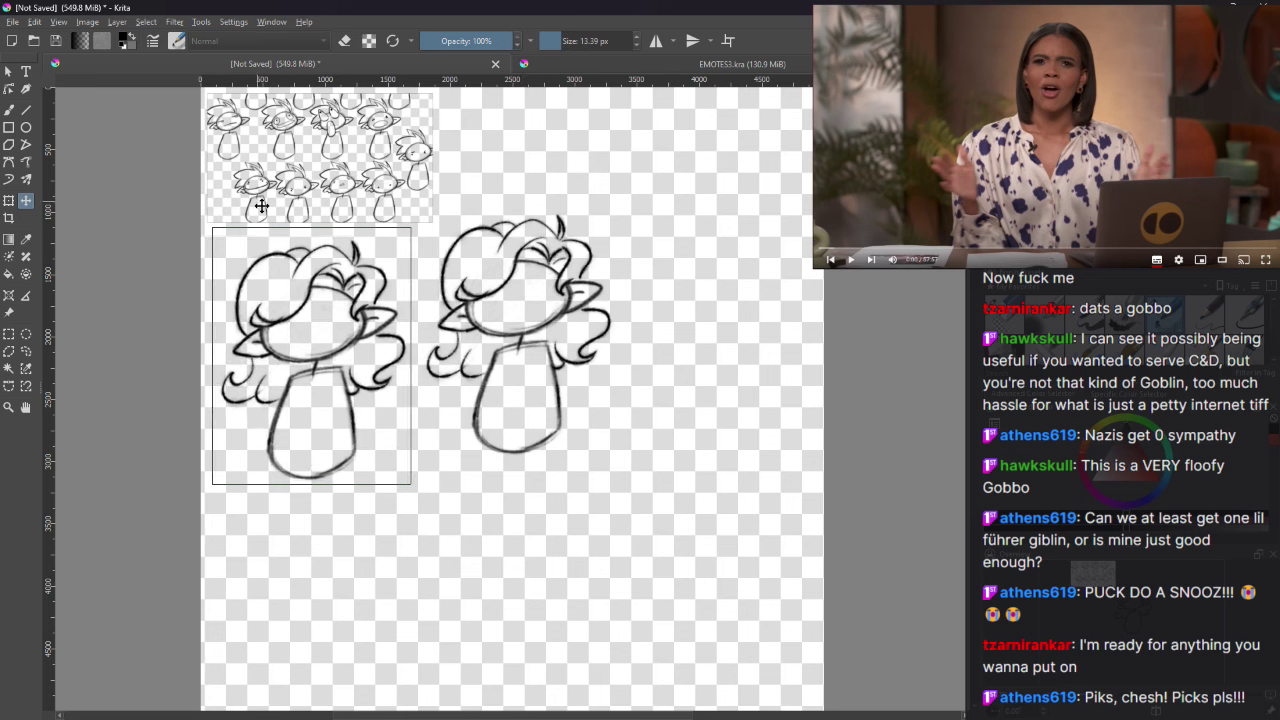
pyautogui.moveTo(310, 378); pyautogui.dragTo(301, 373)
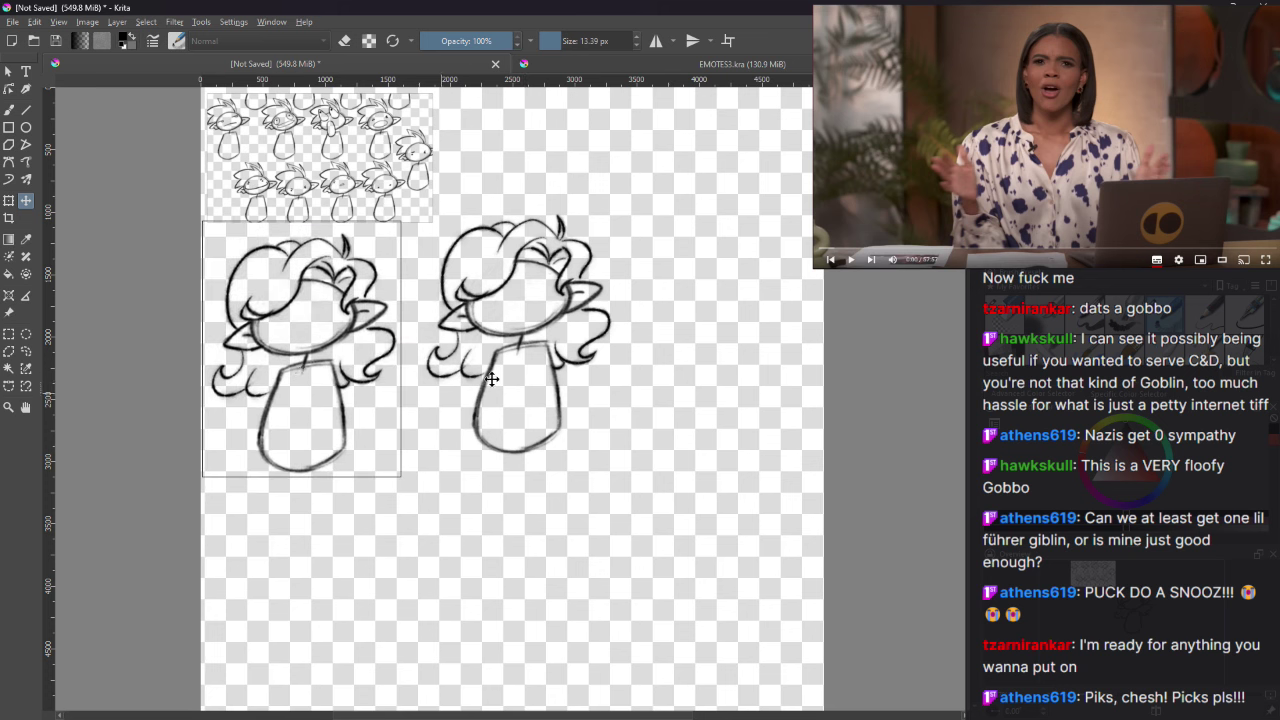
# Step: Add three more copies of the character: one to the right of the original, one at the lower left and one at the lower middle
pyautogui.moveTo(440, 342)
pyautogui.mouseDown()
pyautogui.moveTo(337, 382)
pyautogui.moveTo(363, 514)
pyautogui.moveTo(545, 378)
pyautogui.moveTo(690, 386)
pyautogui.moveTo(680, 393)
pyautogui.mouseUp()
pyautogui.hotkey('ctrl', 'z')
pyautogui.moveTo(546, 376)
pyautogui.mouseDown()
pyautogui.moveTo(513, 450)
pyautogui.moveTo(314, 654)
pyautogui.moveTo(320, 636)
pyautogui.mouseUp()
pyautogui.press('pageup')
pyautogui.hotkey('ctrl', 'j')
pyautogui.moveTo(520, 386)
pyautogui.mouseDown()
pyautogui.moveTo(483, 623)
pyautogui.moveTo(494, 649)
pyautogui.mouseUp()
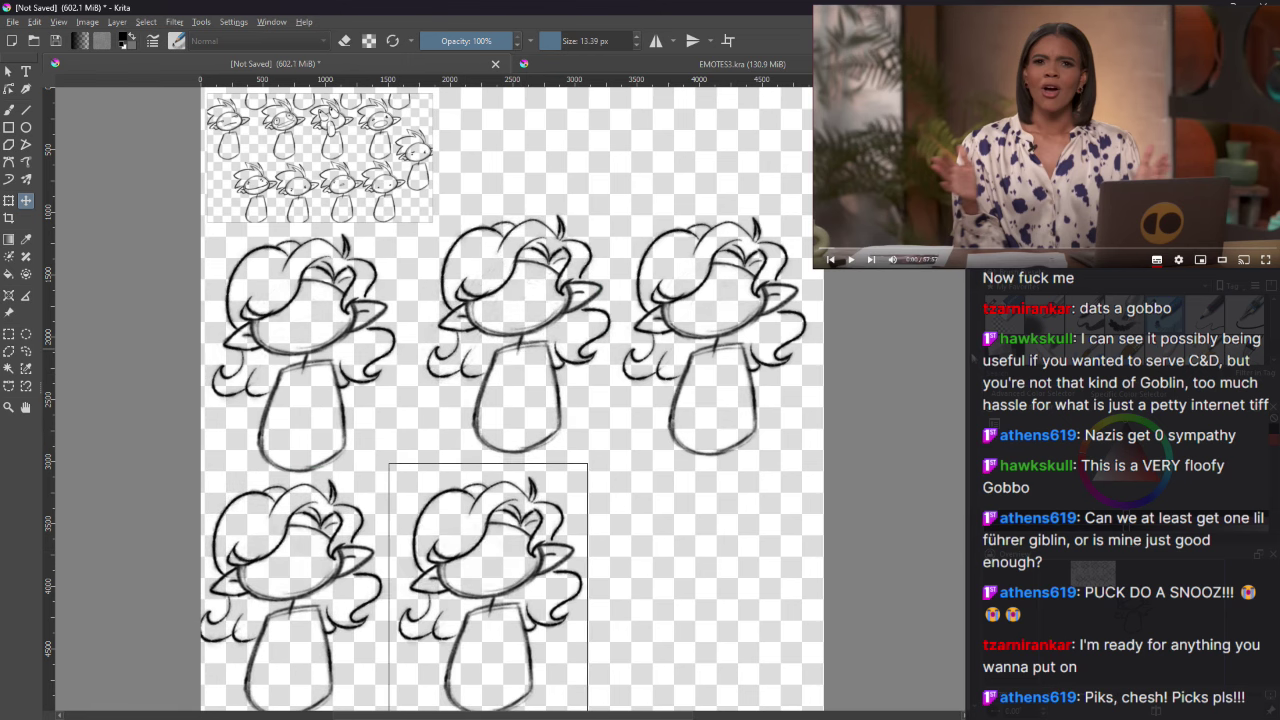
# Step: Duplicate the character once more and place the copy at the lower right, completing two rows of three
pyautogui.scroll(-2, 659, 432)
pyautogui.press('pageup')
pyautogui.hotkey('ctrl', 'j')
pyautogui.moveTo(514, 312)
pyautogui.mouseDown()
pyautogui.moveTo(716, 530)
pyautogui.moveTo(714, 558)
pyautogui.mouseUp()
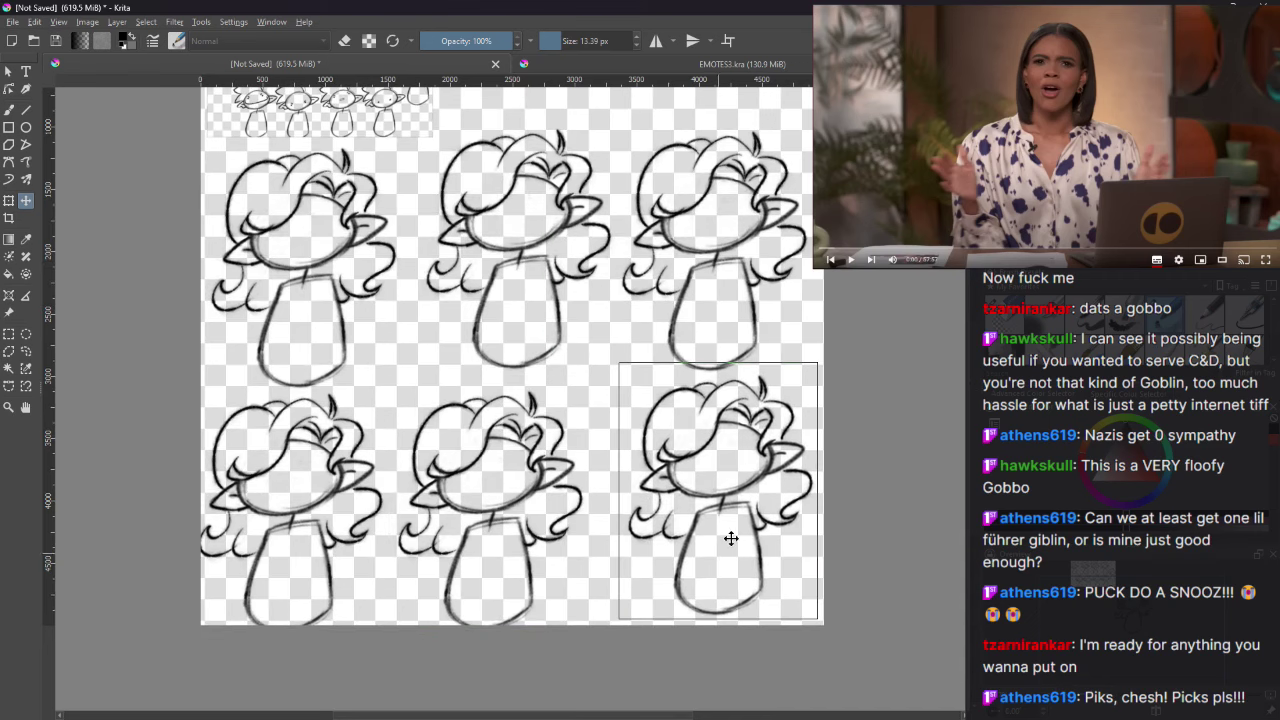
pyautogui.scroll(2, 714, 558)
pyautogui.scroll(2, 956, 435)
pyautogui.scroll(-3, 956, 435)
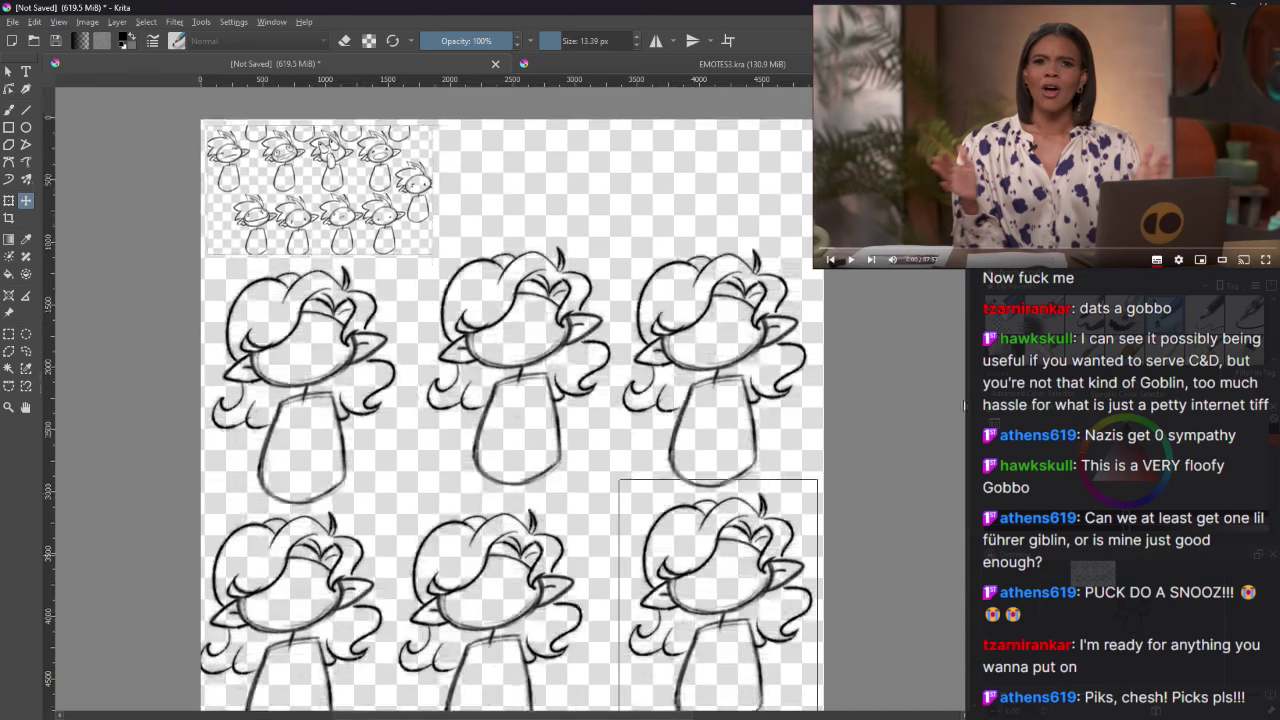
pyautogui.moveTo(723, 532); pyautogui.dragTo(720, 529)
# Step: Nudge the lower-middle, lower-left and upper-right copies into line with the grid's rows and columns
pyautogui.hotkey('ctrl', 'shift', 'a')
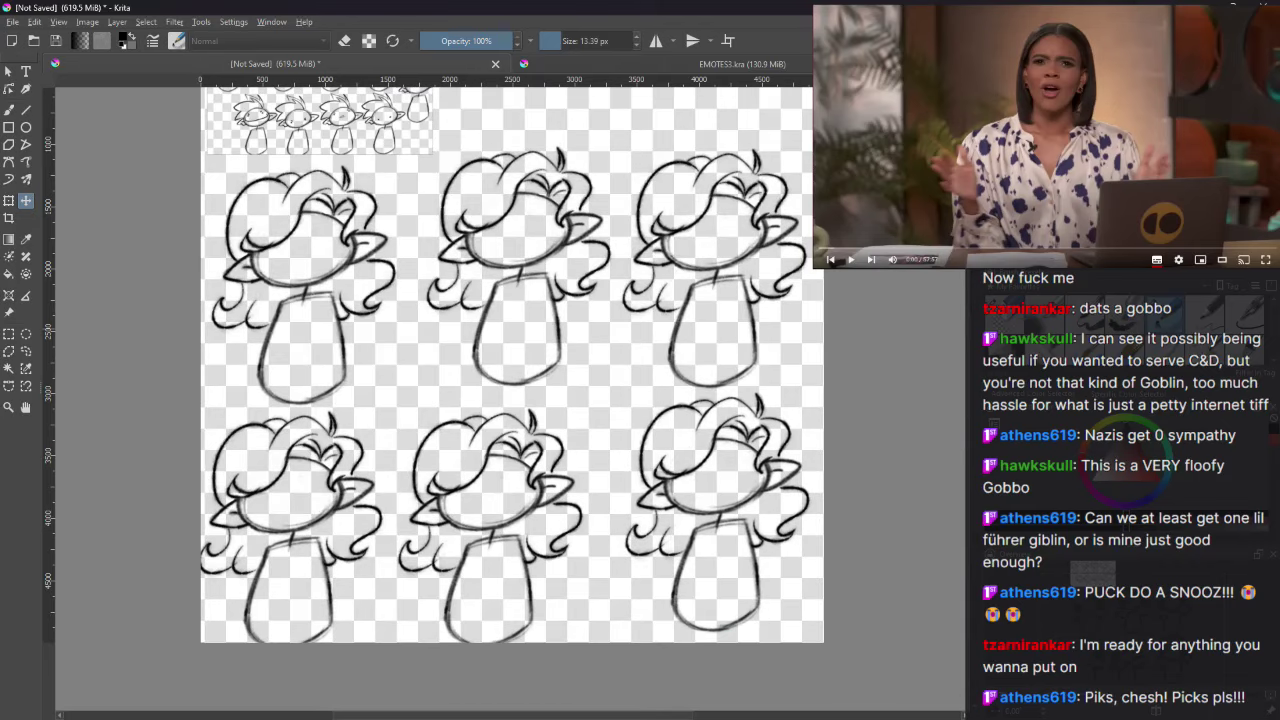
pyautogui.moveTo(520, 536); pyautogui.dragTo(550, 524)
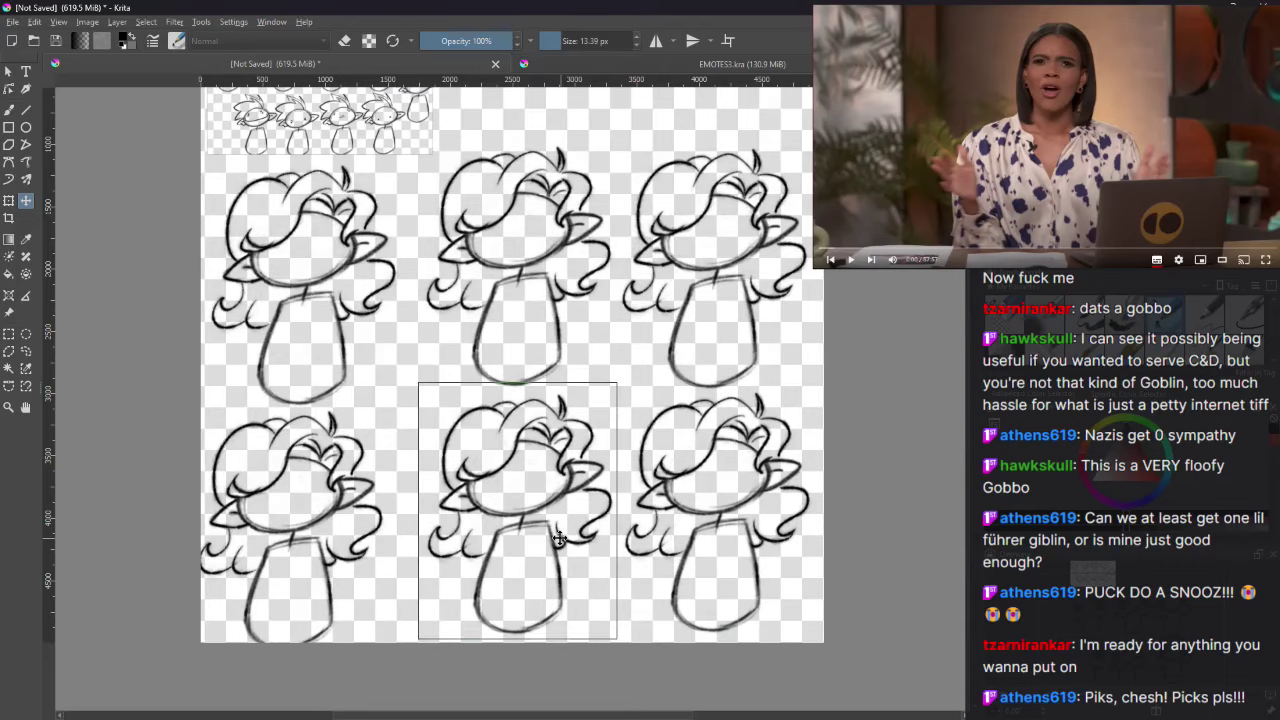
pyautogui.hotkey('ctrl', 'shift', 'a')
pyautogui.moveTo(320, 570); pyautogui.dragTo(331, 557)
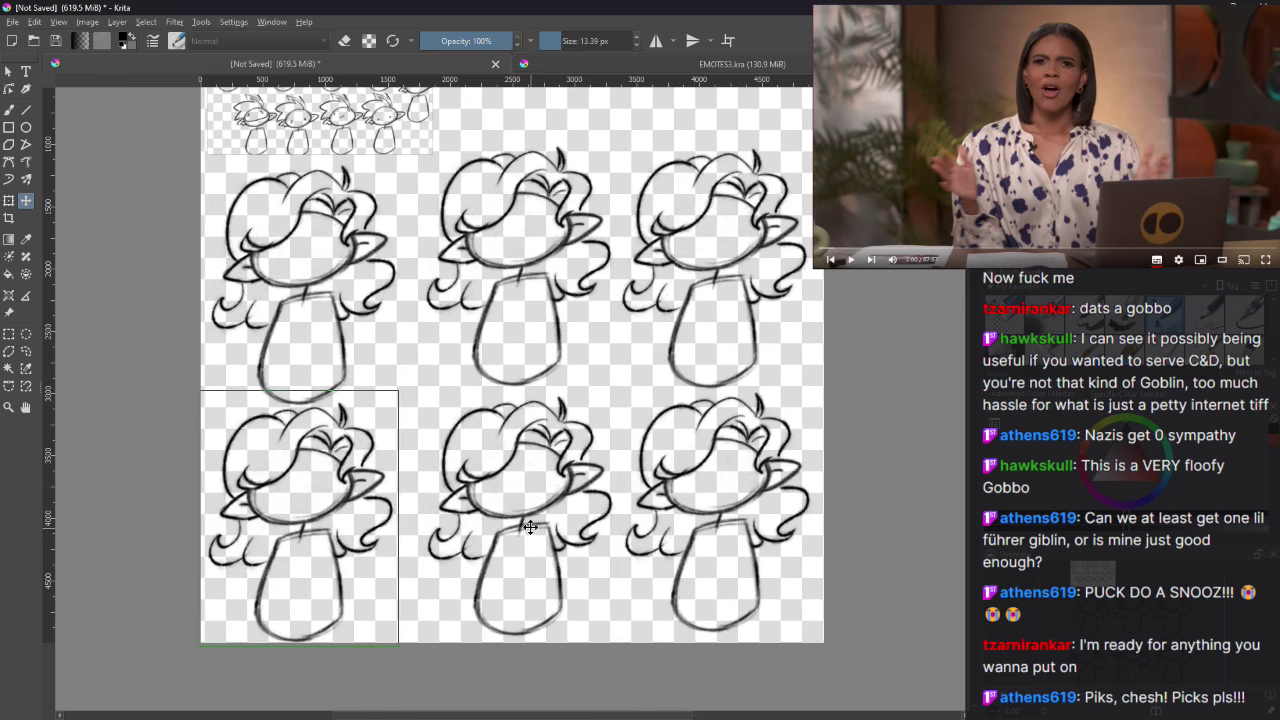
pyautogui.hotkey('ctrl', 'shift', 'a')
pyautogui.click(776, 248)
pyautogui.moveTo(746, 305); pyautogui.dragTo(738, 303)
# Step: Level the upper-left copy by overlaying it on the top-middle character before moving it back left, and nudge the lower-left copy beneath it
pyautogui.hotkey('ctrl', 'shift', 'a')
pyautogui.moveTo(333, 344)
pyautogui.mouseDown()
pyautogui.moveTo(326, 332)
pyautogui.moveTo(539, 337)
pyautogui.mouseUp()
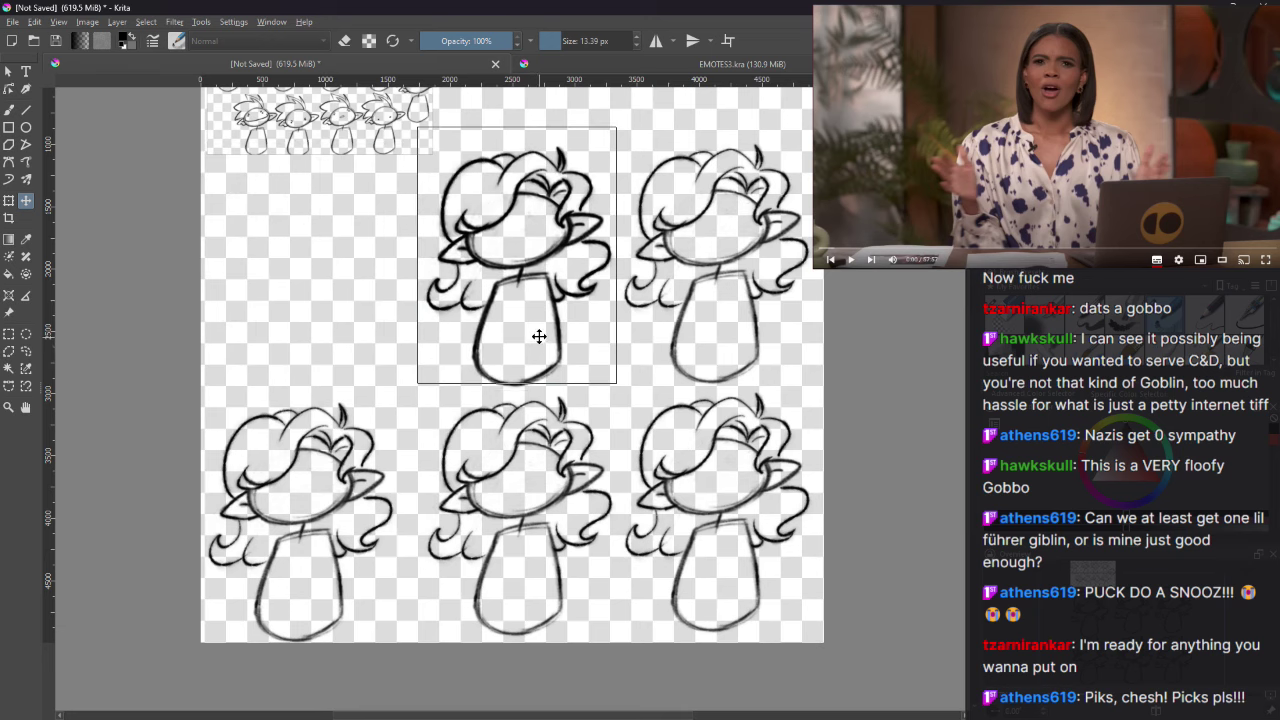
pyautogui.hotkey('shift', 'Down')
pyautogui.hotkey('shift', 'Down')
pyautogui.hotkey('shift', 'Down')
pyautogui.hotkey('shift', 'Down')
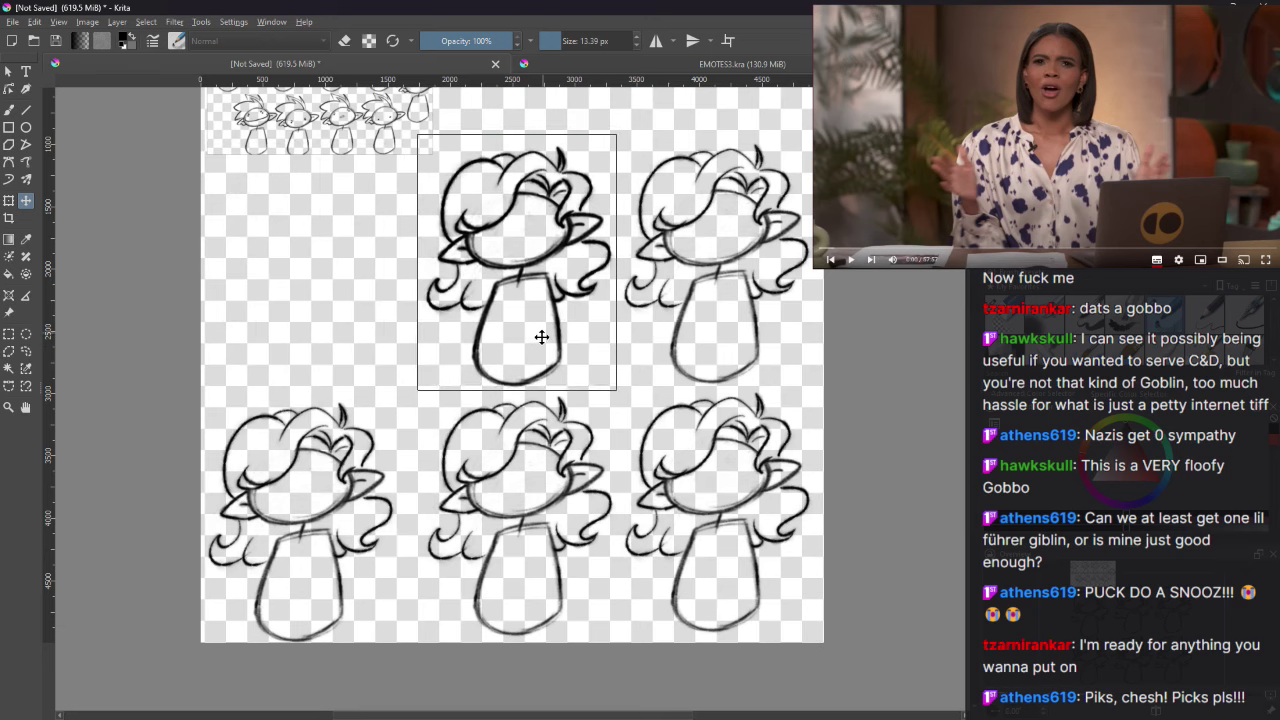
pyautogui.press('Return')
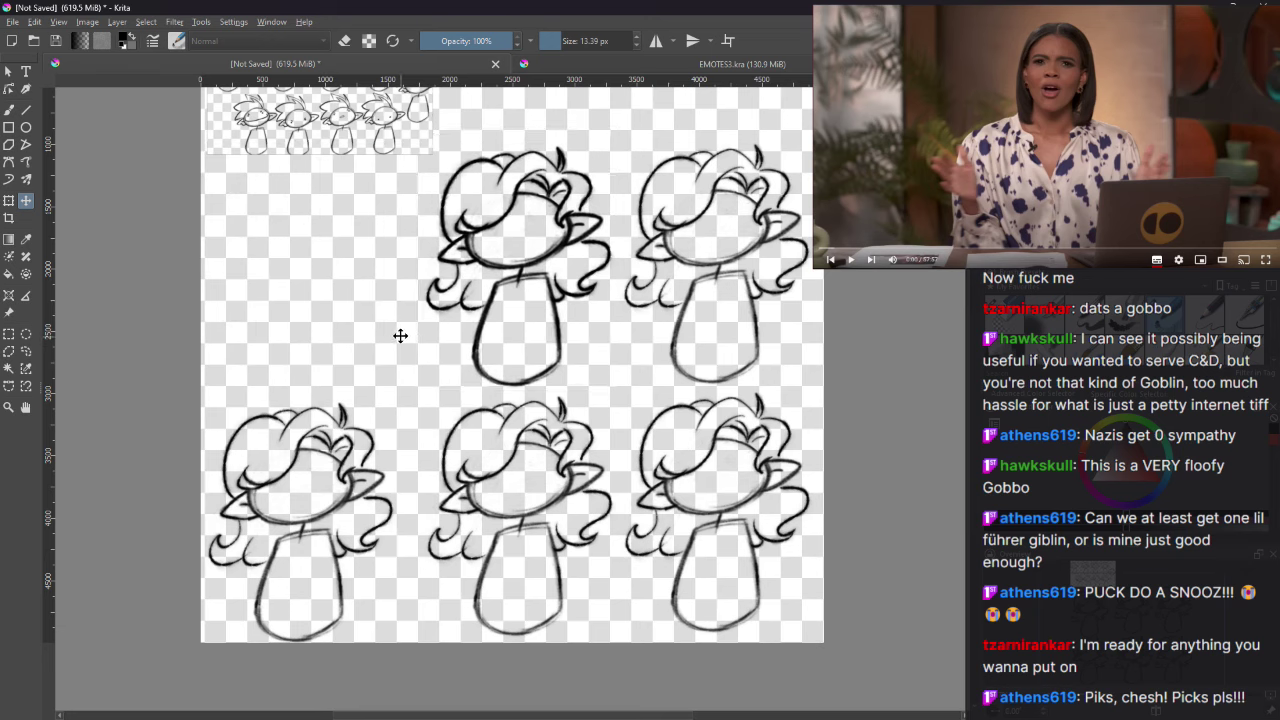
pyautogui.moveTo(511, 334)
pyautogui.mouseDown()
pyautogui.moveTo(423, 343)
pyautogui.moveTo(309, 331)
pyautogui.mouseUp()
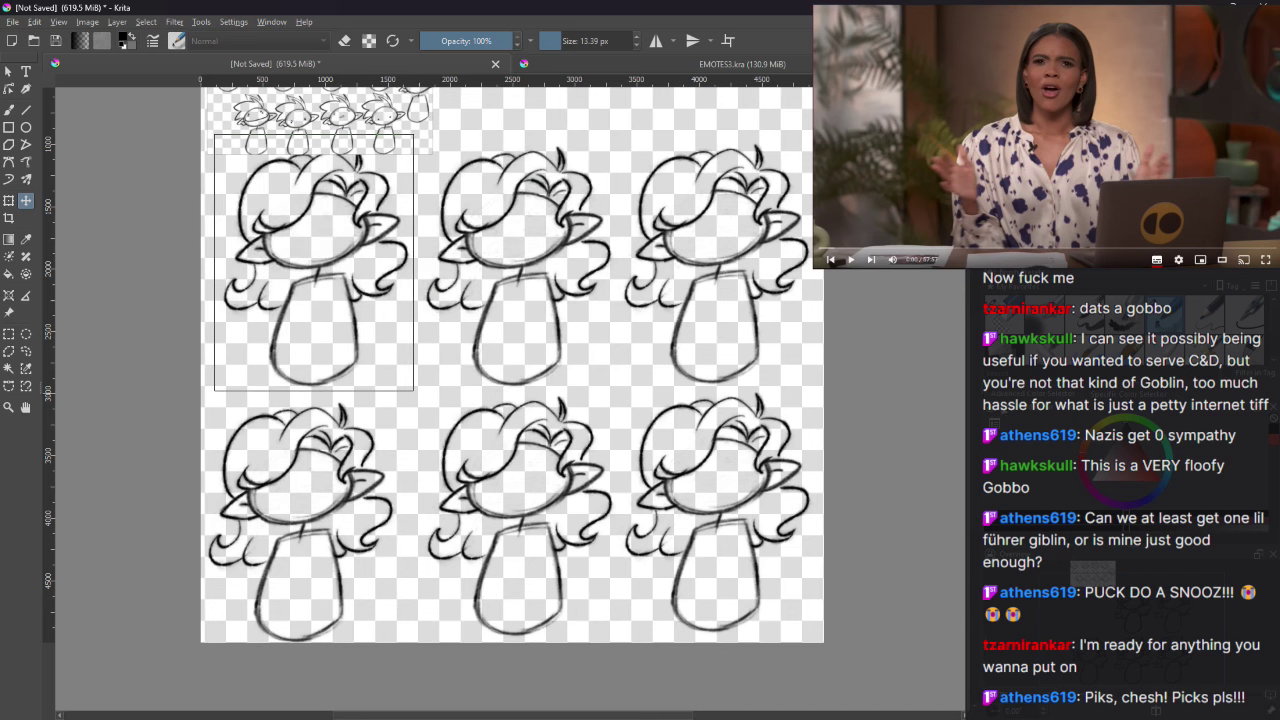
pyautogui.click(315, 536)
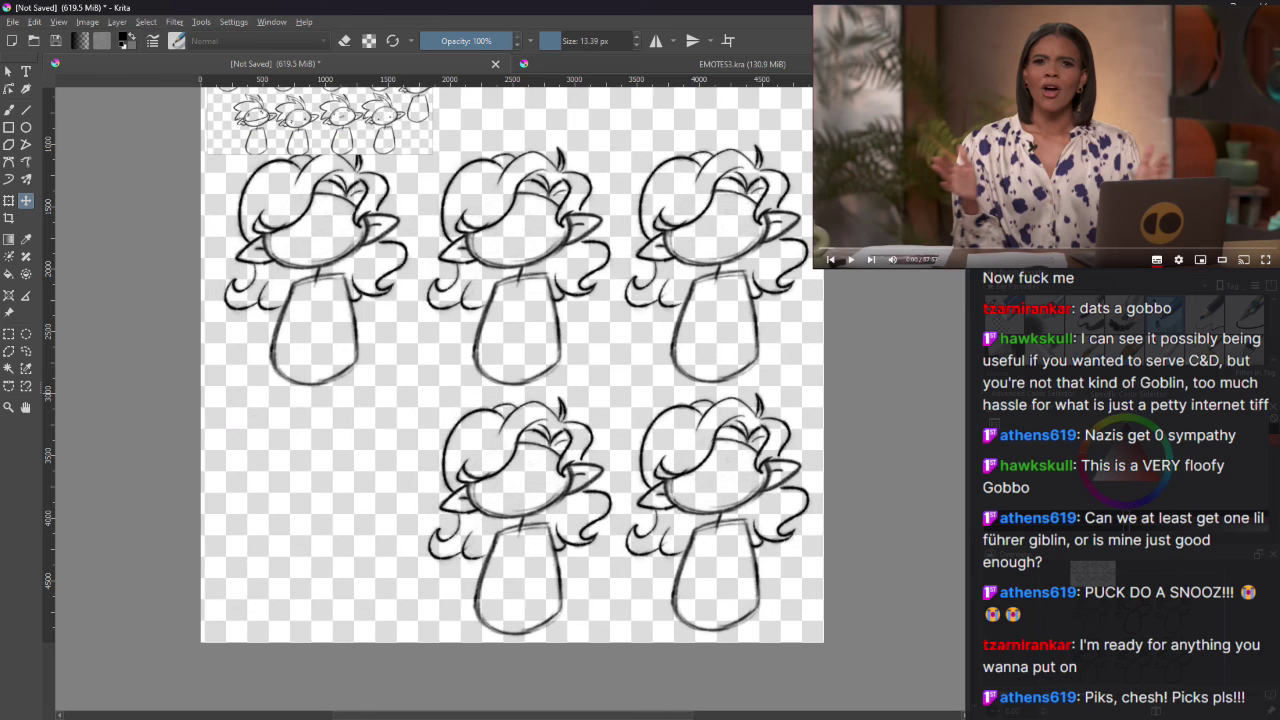
pyautogui.moveTo(315, 536); pyautogui.dragTo(323, 530)
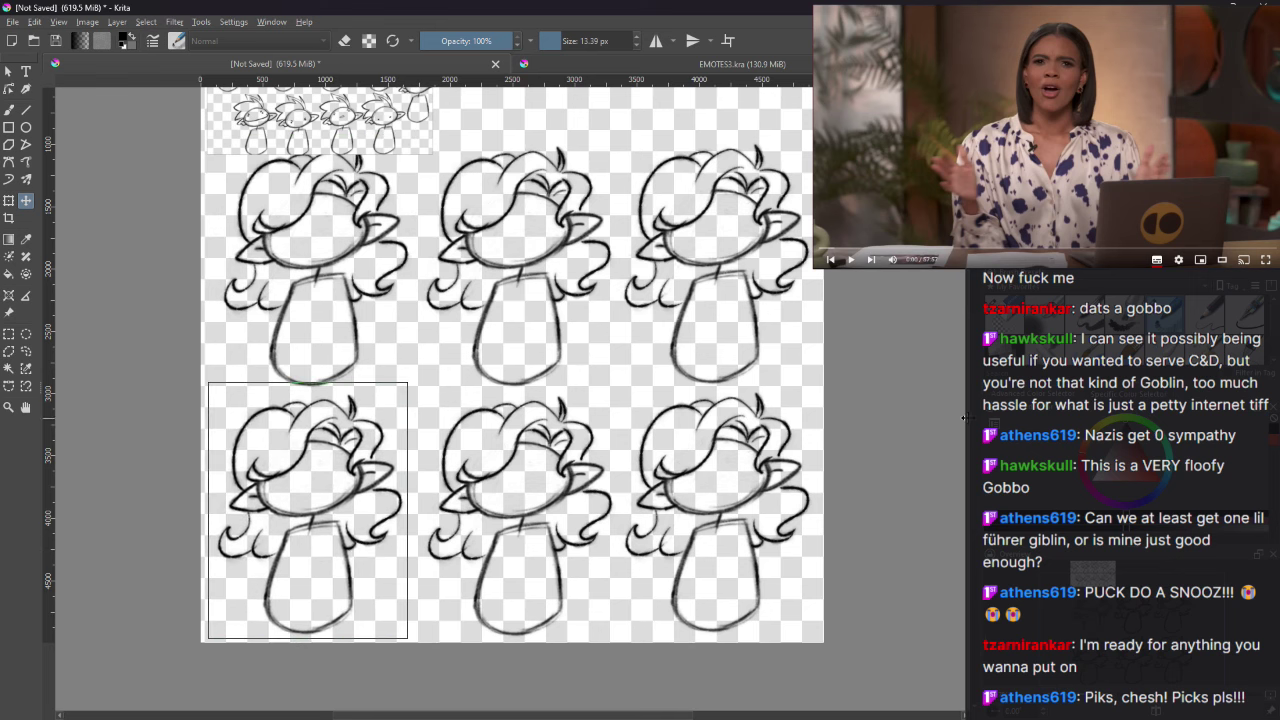
# Step: Widen the canvas to about 7000 px, adding empty space on both sides of the characters
pyautogui.scroll(3, 512, 400)
pyautogui.scroll(-1, 890, 371)
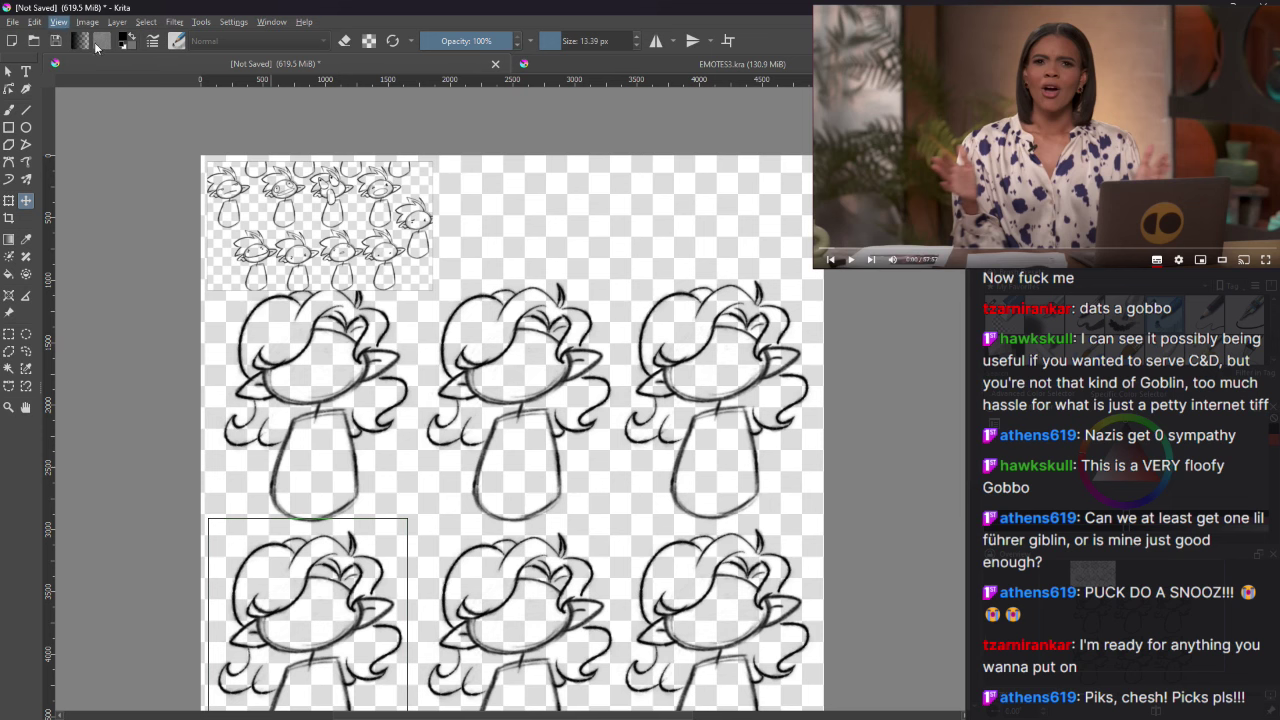
pyautogui.click(137, 228)
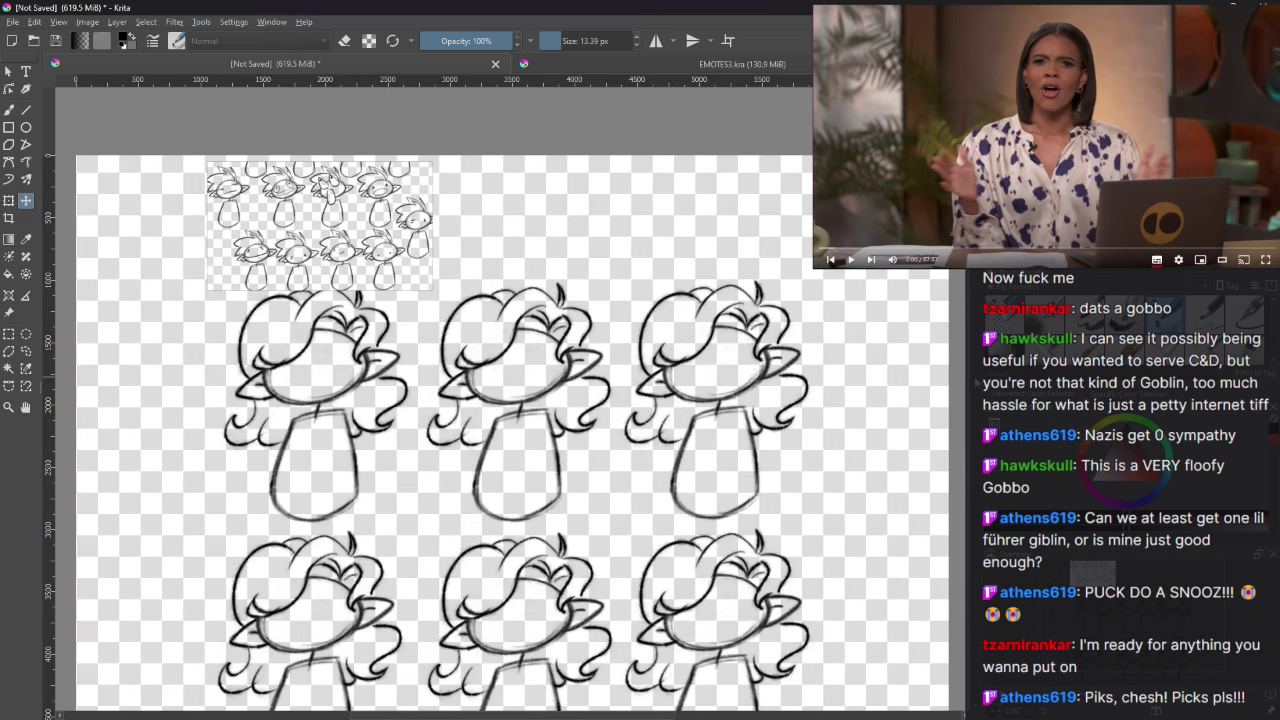
# Step: Duplicate the rightmost pair of characters and place the copies beside them as a fourth column, retrying the placement
pyautogui.scroll(-3, 535, 695)
pyautogui.scroll(1, 512, 384)
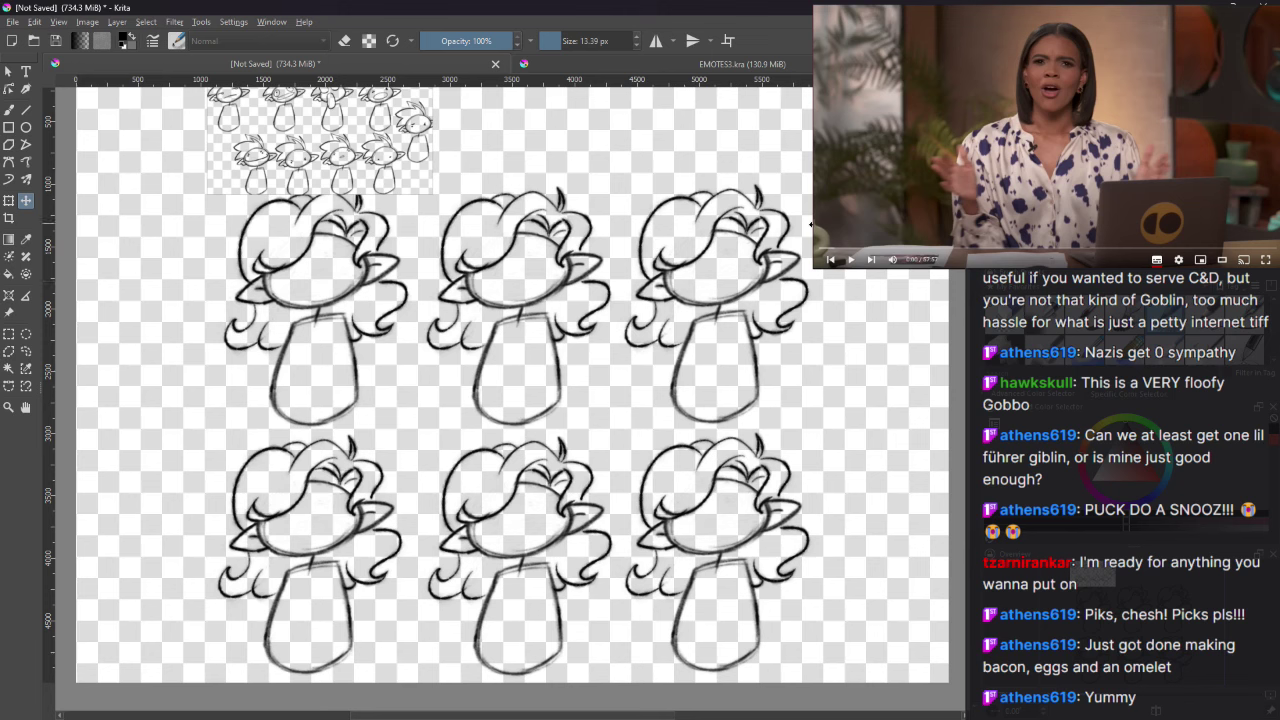
pyautogui.hotkey('ctrl', 'j')
pyautogui.moveTo(664, 486); pyautogui.dragTo(803, 500)
pyautogui.hscroll(2, 617, 699)
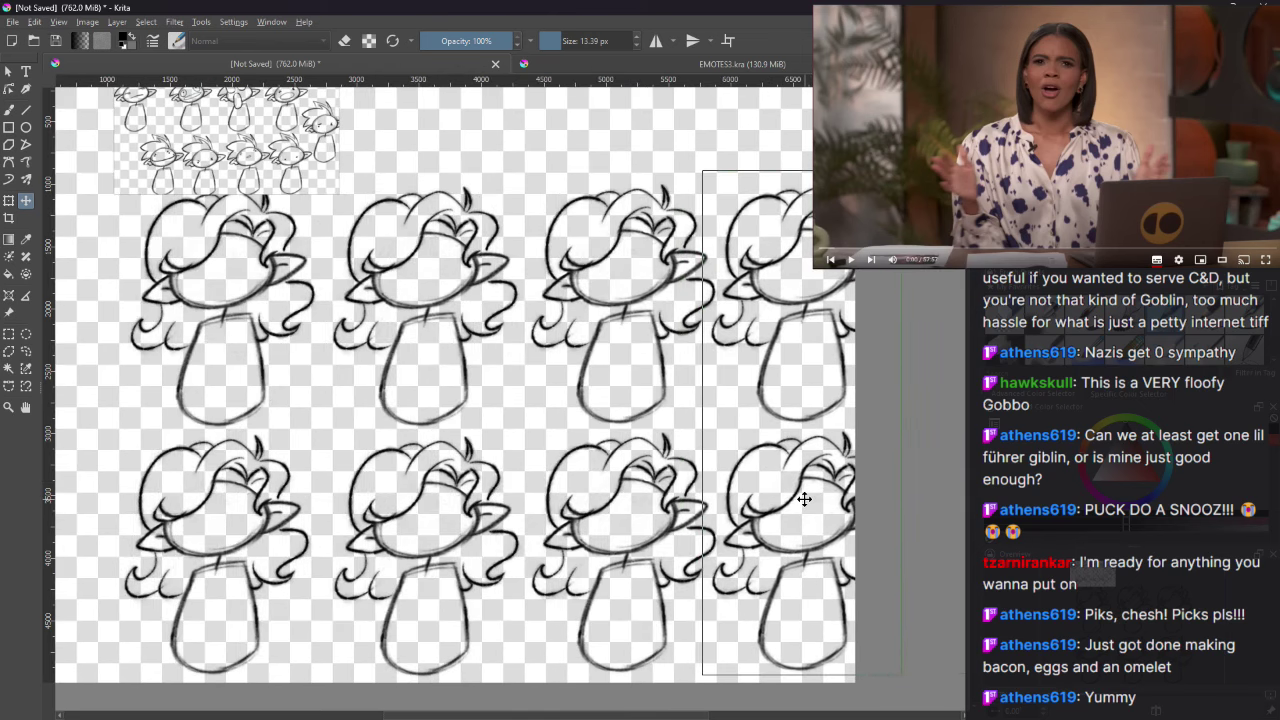
pyautogui.hotkey('ctrl', 'z')
pyautogui.hotkey('ctrl', 'z')
pyautogui.hotkey('ctrl', 'z')
pyautogui.hotkey('ctrl', 'z')
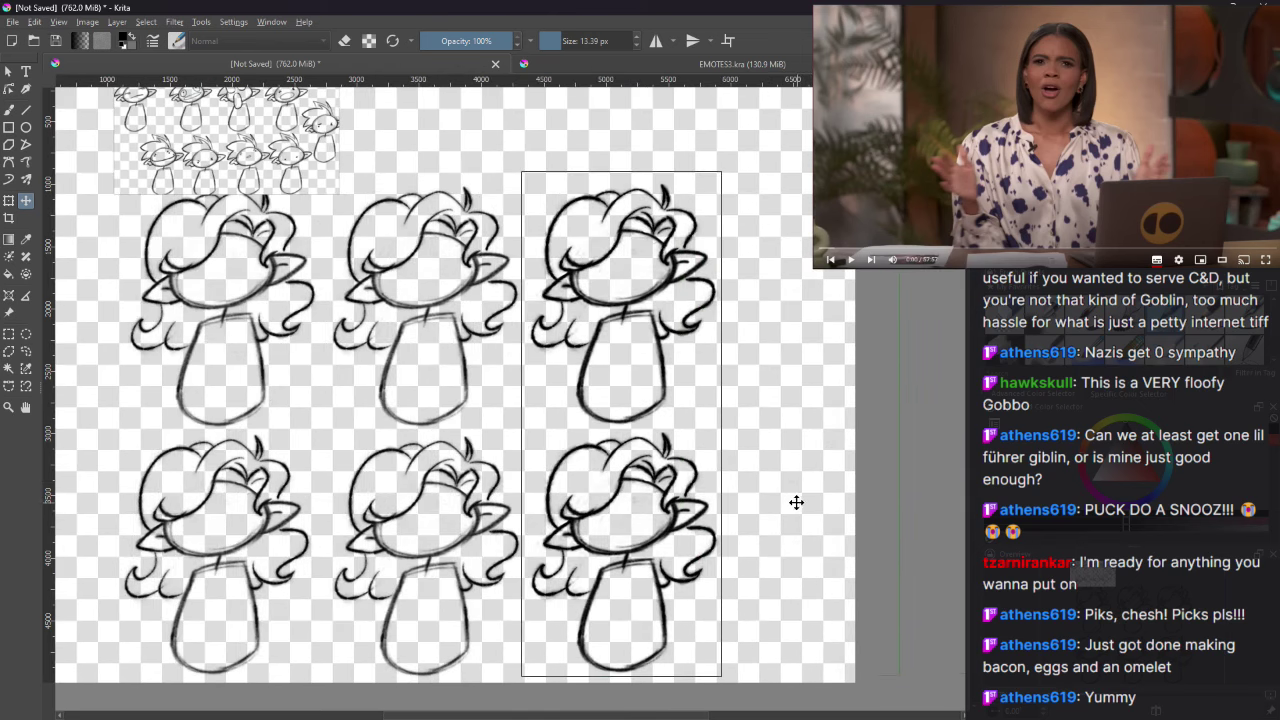
pyautogui.moveTo(645, 525); pyautogui.dragTo(824, 526)
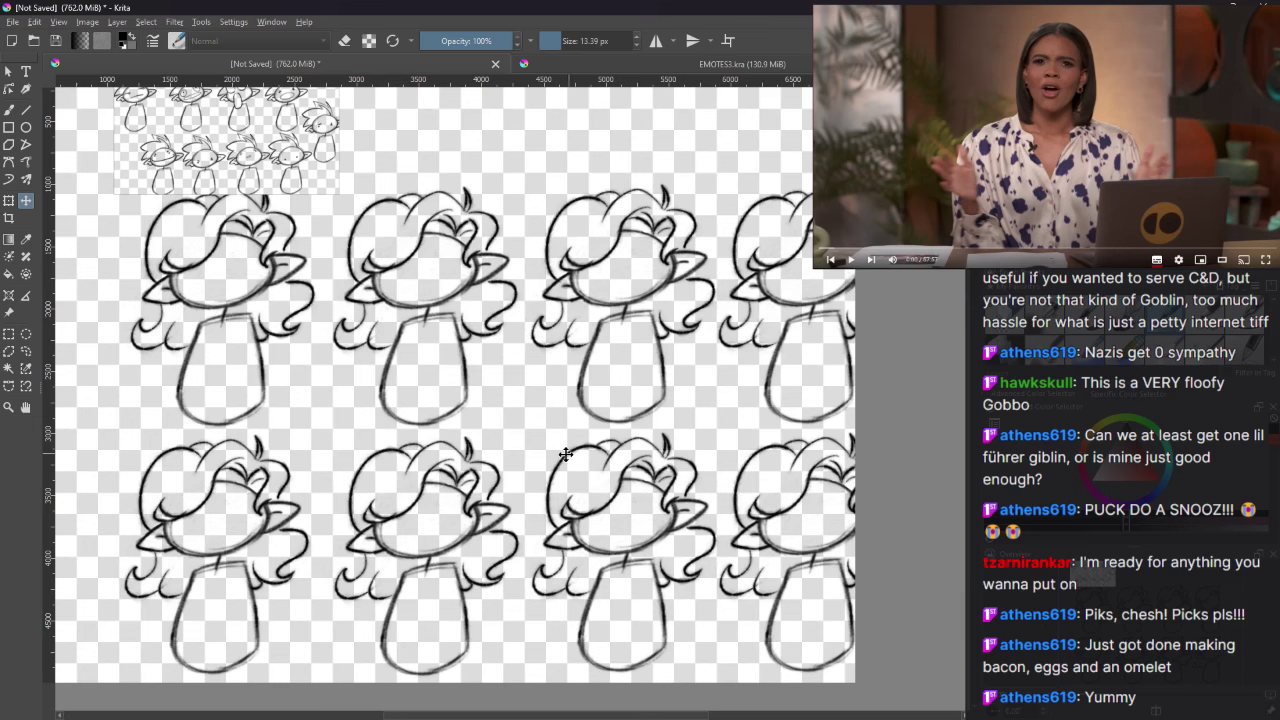
# Step: Shift all eight characters left so that the four columns fit within the widened canvas
pyautogui.scroll(-1, 559, 457)
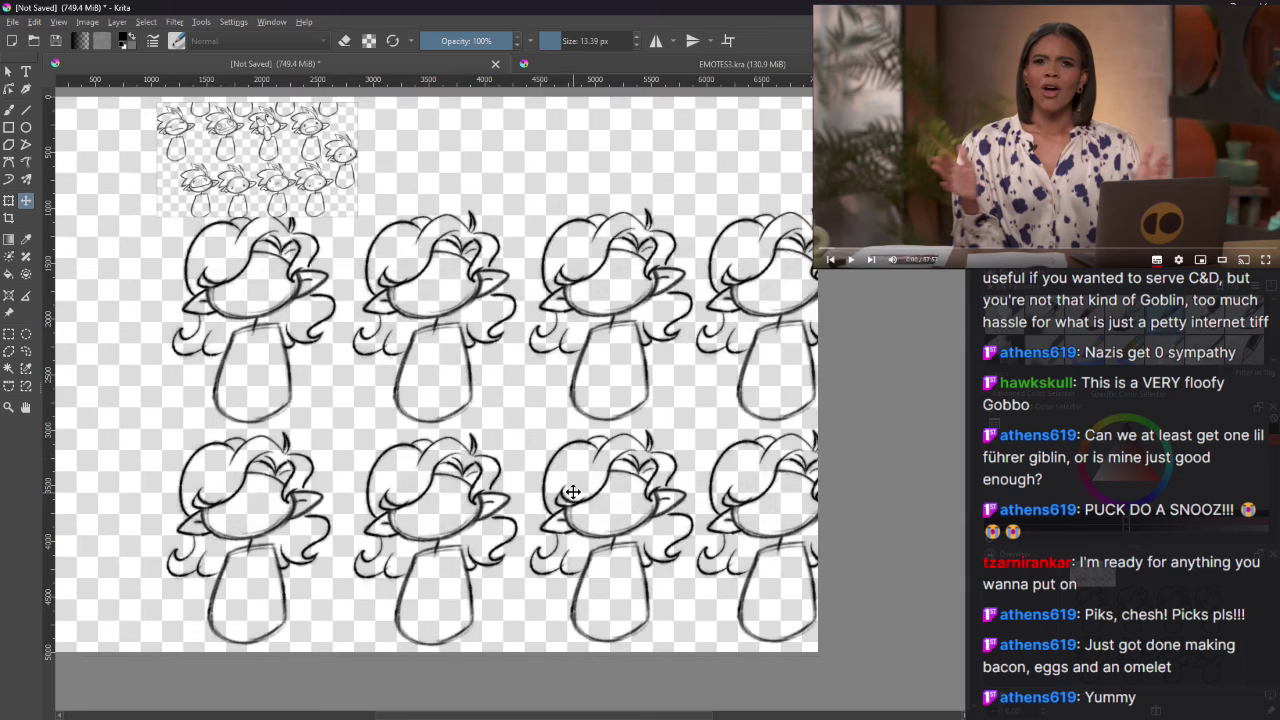
pyautogui.moveTo(575, 490); pyautogui.dragTo(457, 496)
pyautogui.moveTo(525, 715); pyautogui.dragTo(488, 718)
pyautogui.moveTo(571, 486); pyautogui.dragTo(593, 488)
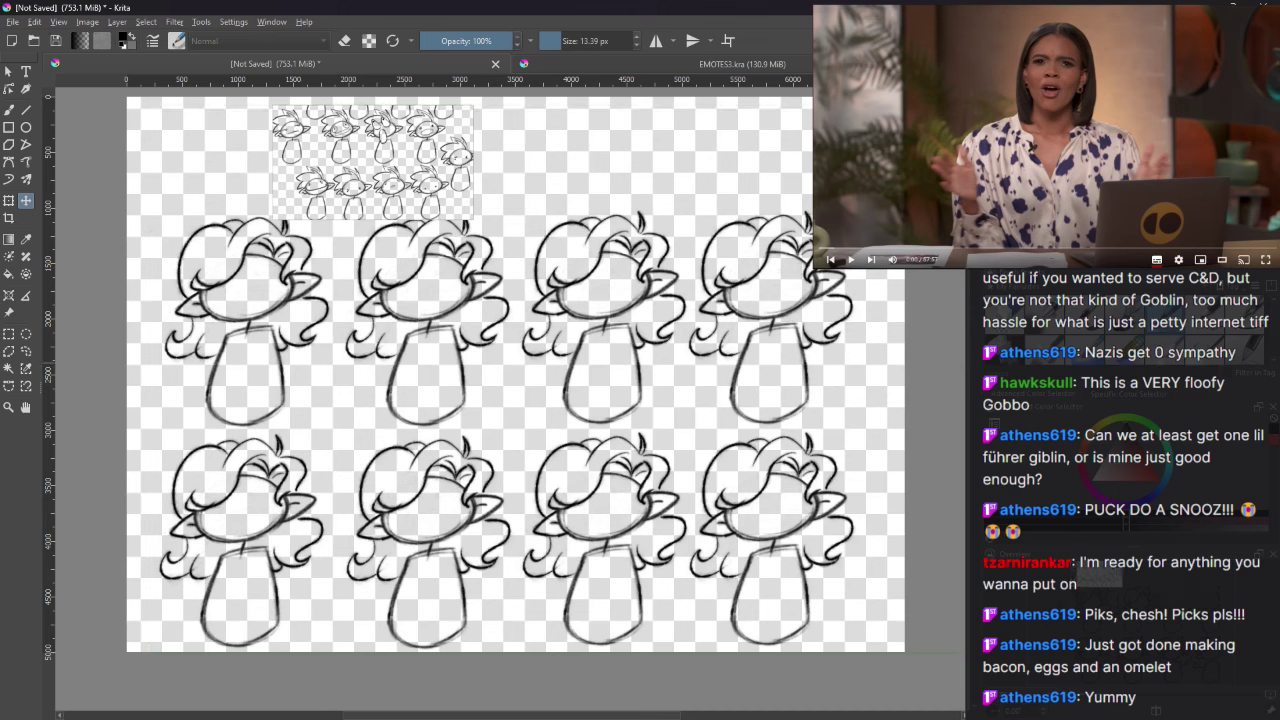
# Step: Move the reference sheet to the canvas's upper-left corner and scale it to about 1530 by 870 px
pyautogui.moveTo(483, 193); pyautogui.dragTo(268, 164)
pyautogui.click(9, 200)
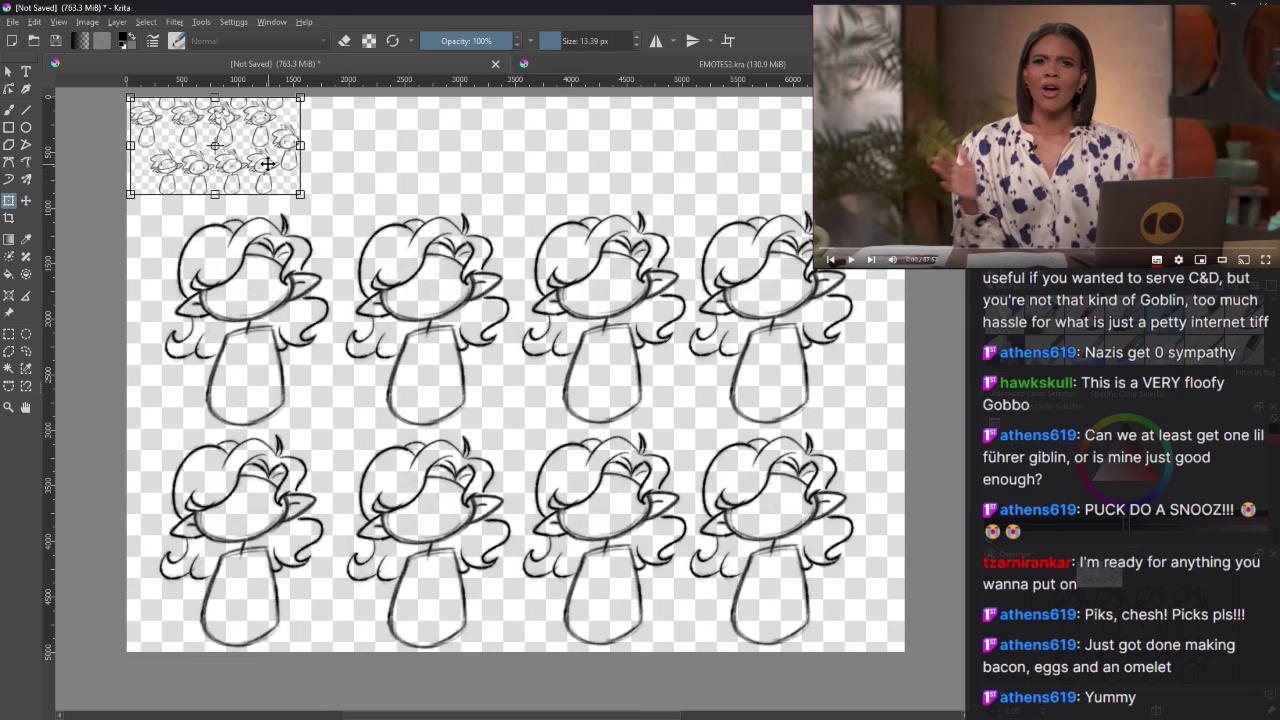
pyautogui.press('Return')
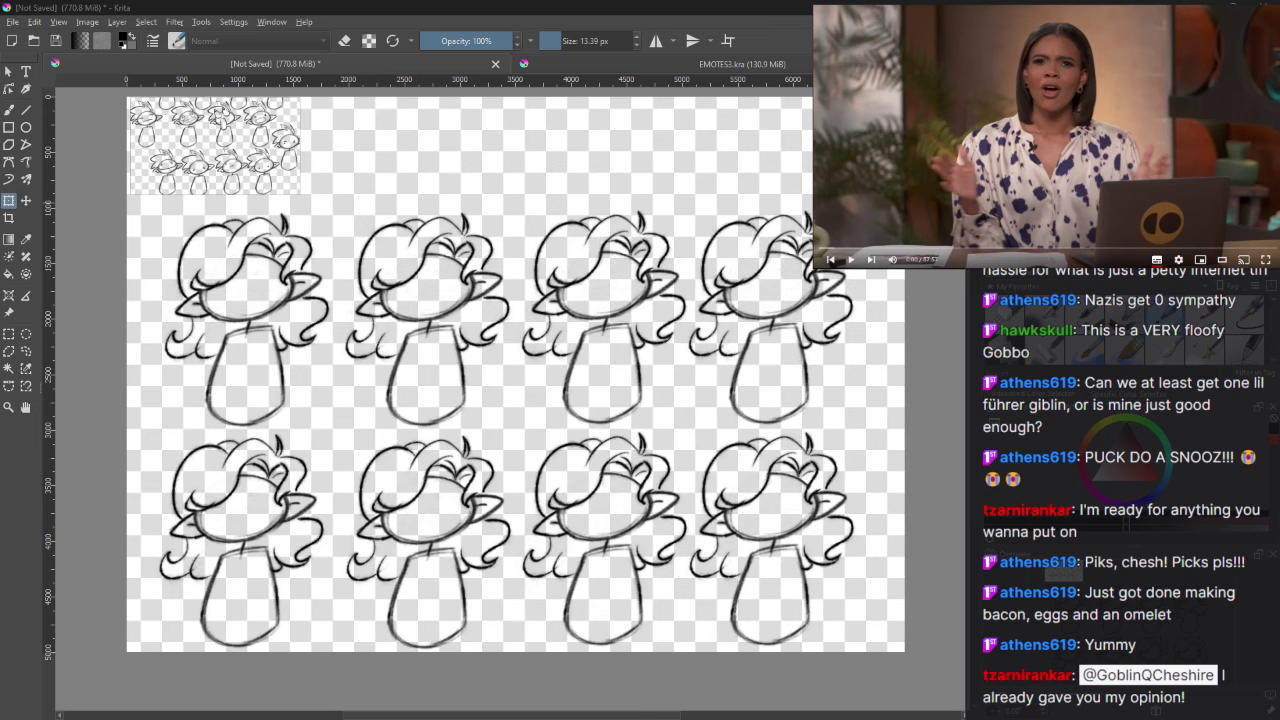
# Step: Start playback of the paused video beside the canvas
pyautogui.click(838, 250)
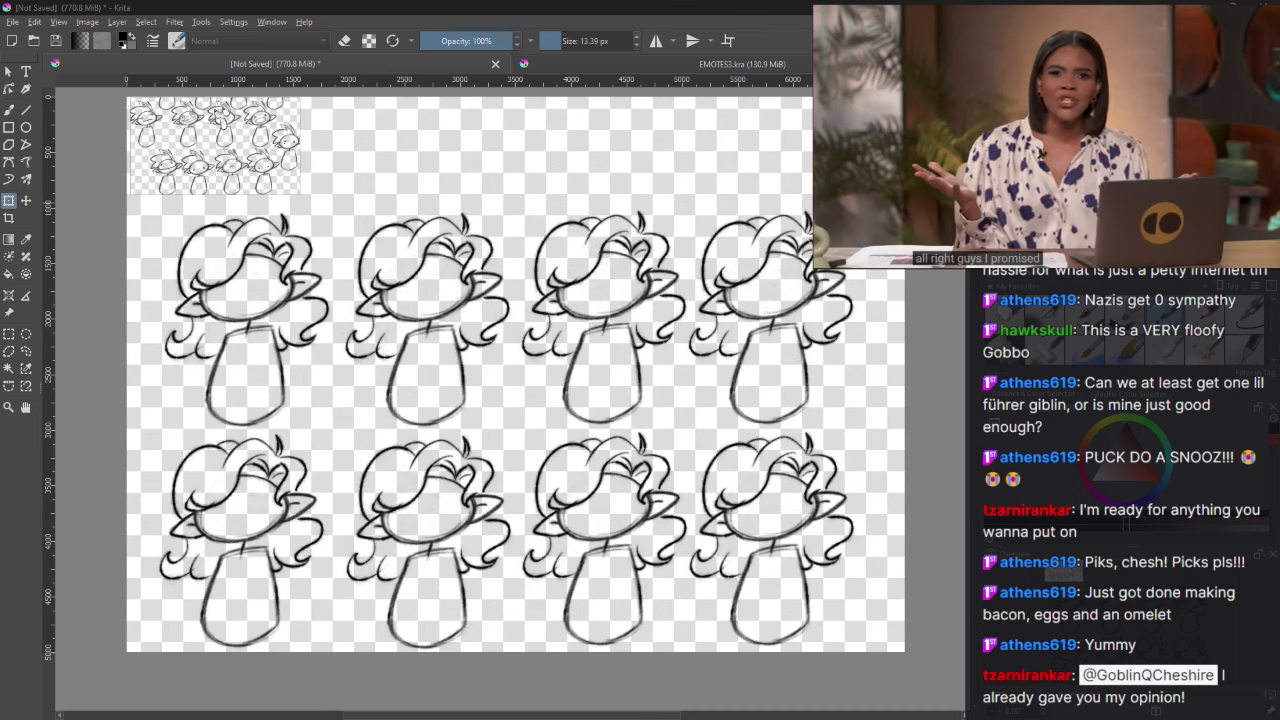
pyautogui.moveTo(898, 262)
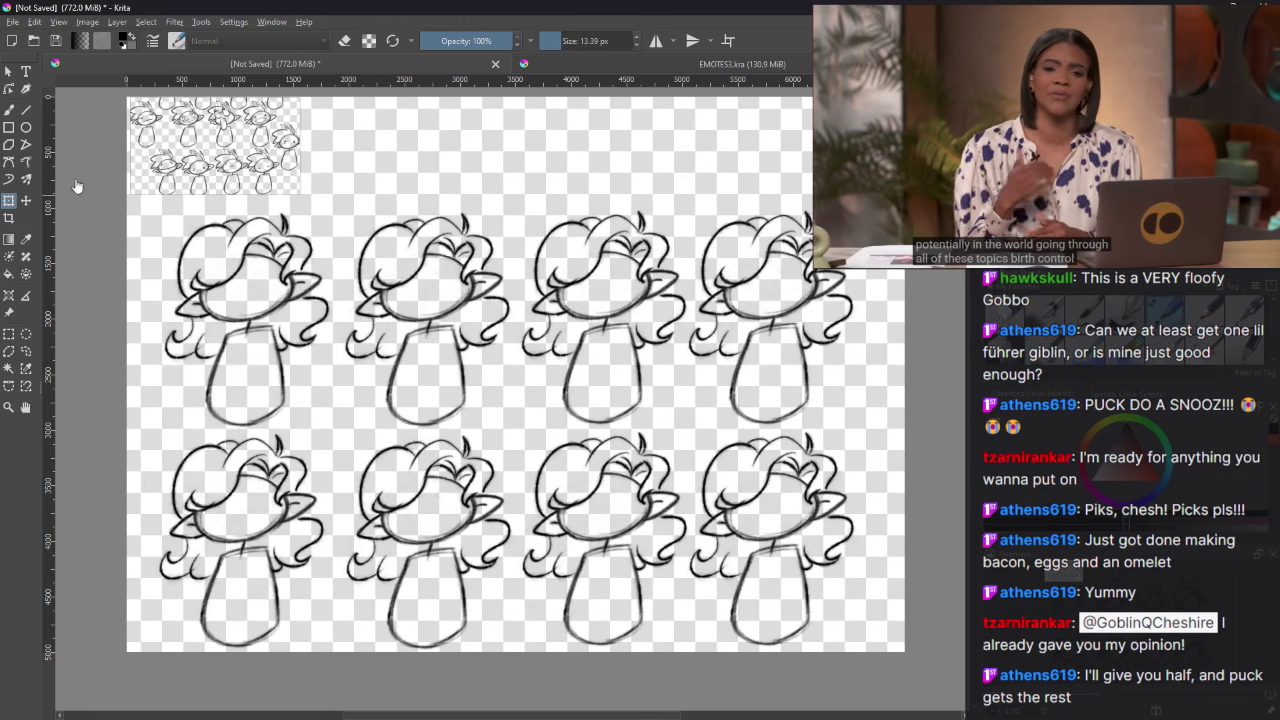
pyautogui.click(11, 113)
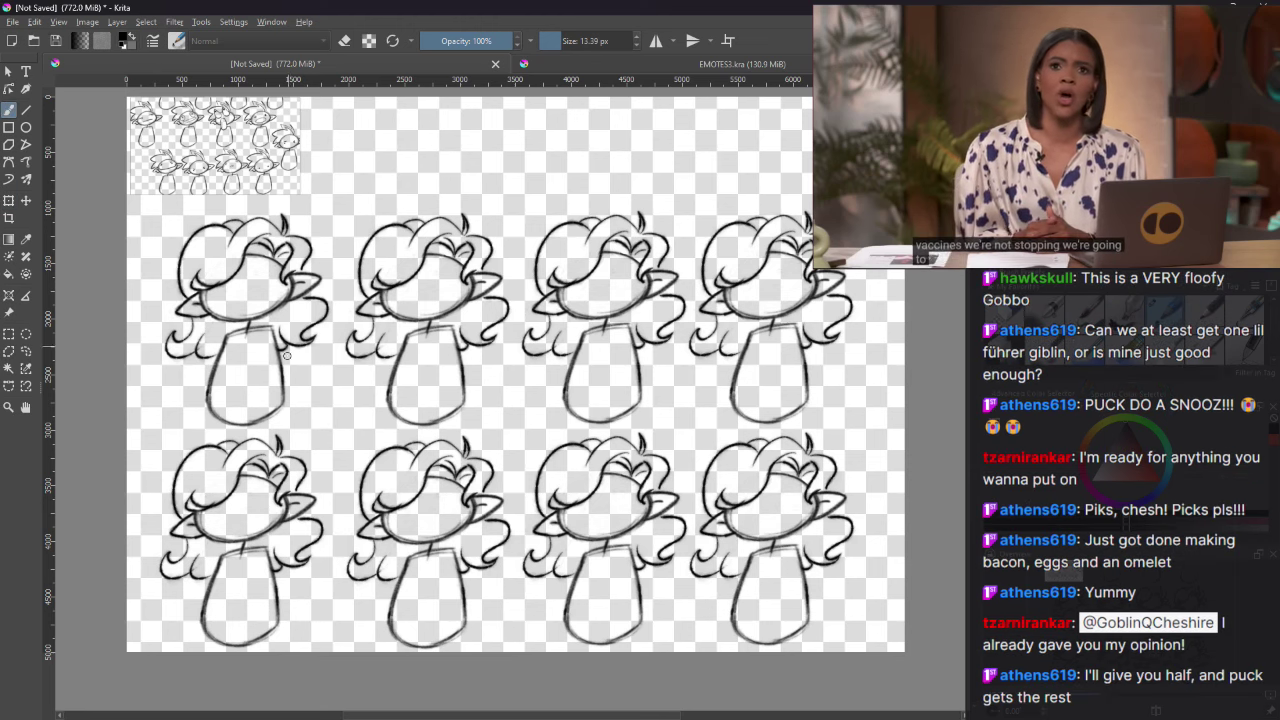
pyautogui.click(260, 494)
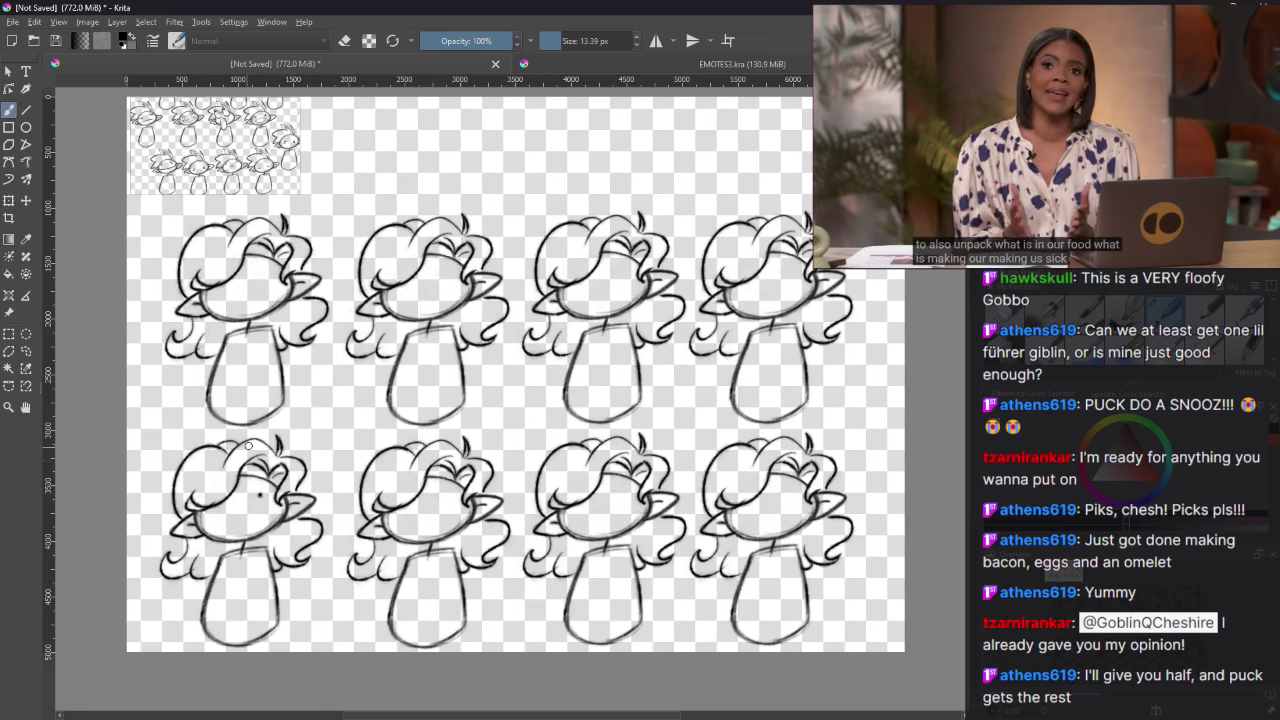
pyautogui.press('e')
pyautogui.click(266, 490)
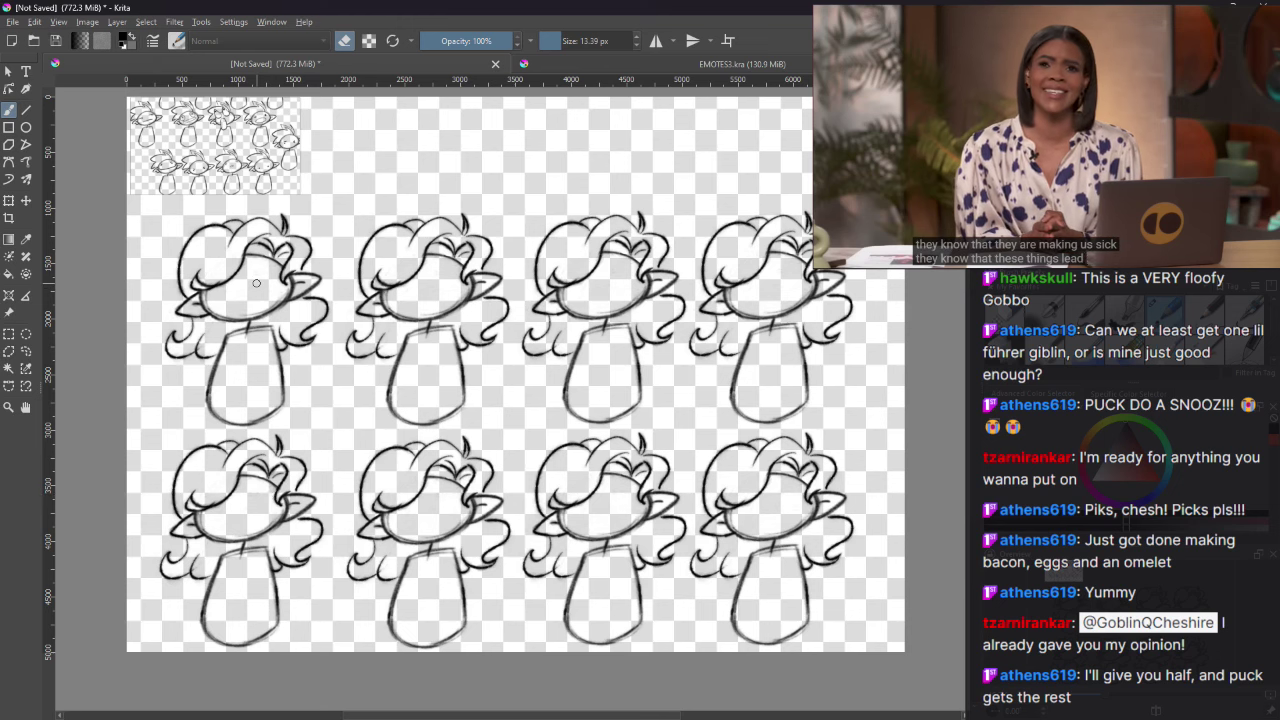
pyautogui.press('e')
# Step: Draw half-lidded eyes and a slanted frown on the first character in the top row, retrying strokes as needed
pyautogui.moveTo(255, 285); pyautogui.dragTo(271, 281)
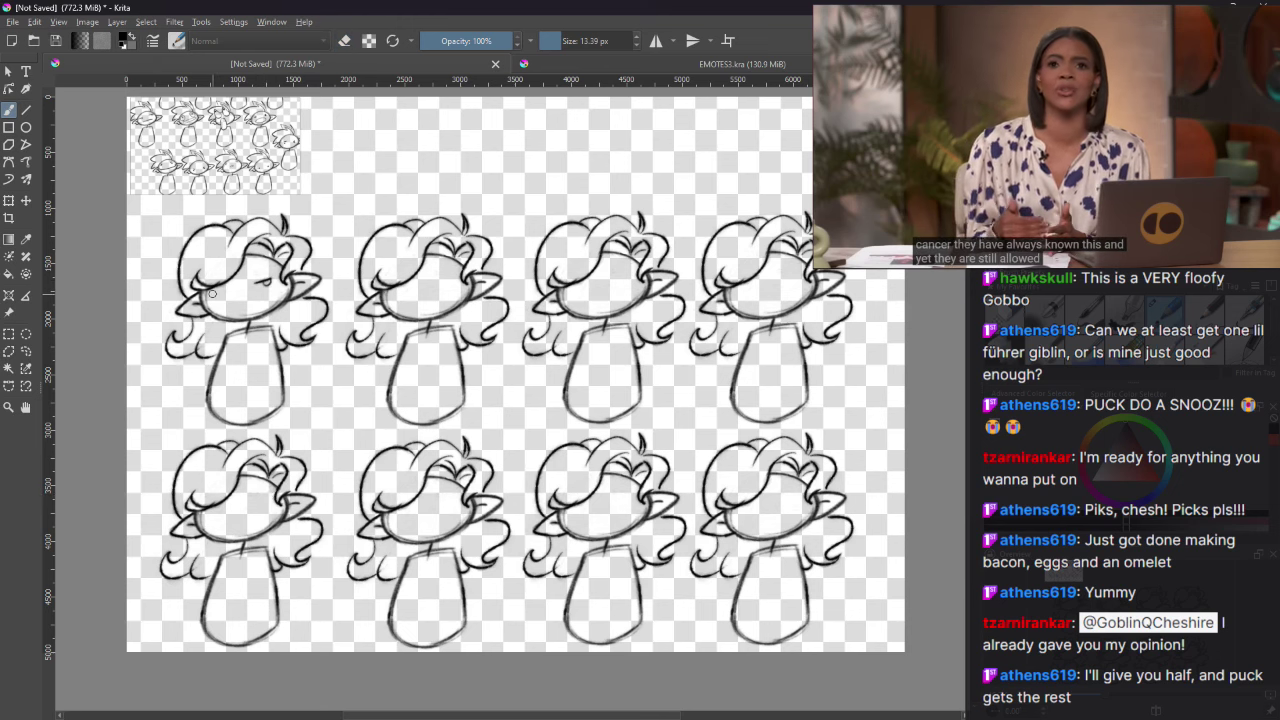
pyautogui.moveTo(212, 294); pyautogui.dragTo(230, 289)
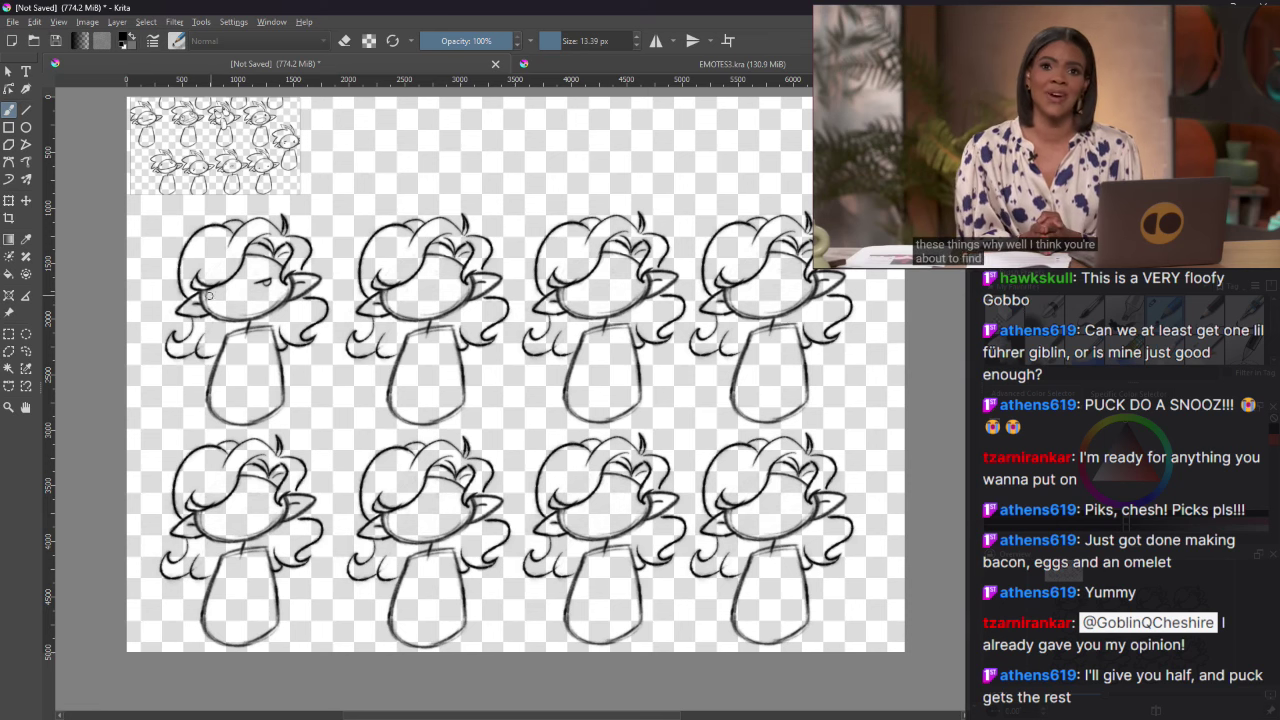
pyautogui.moveTo(209, 294); pyautogui.dragTo(262, 284)
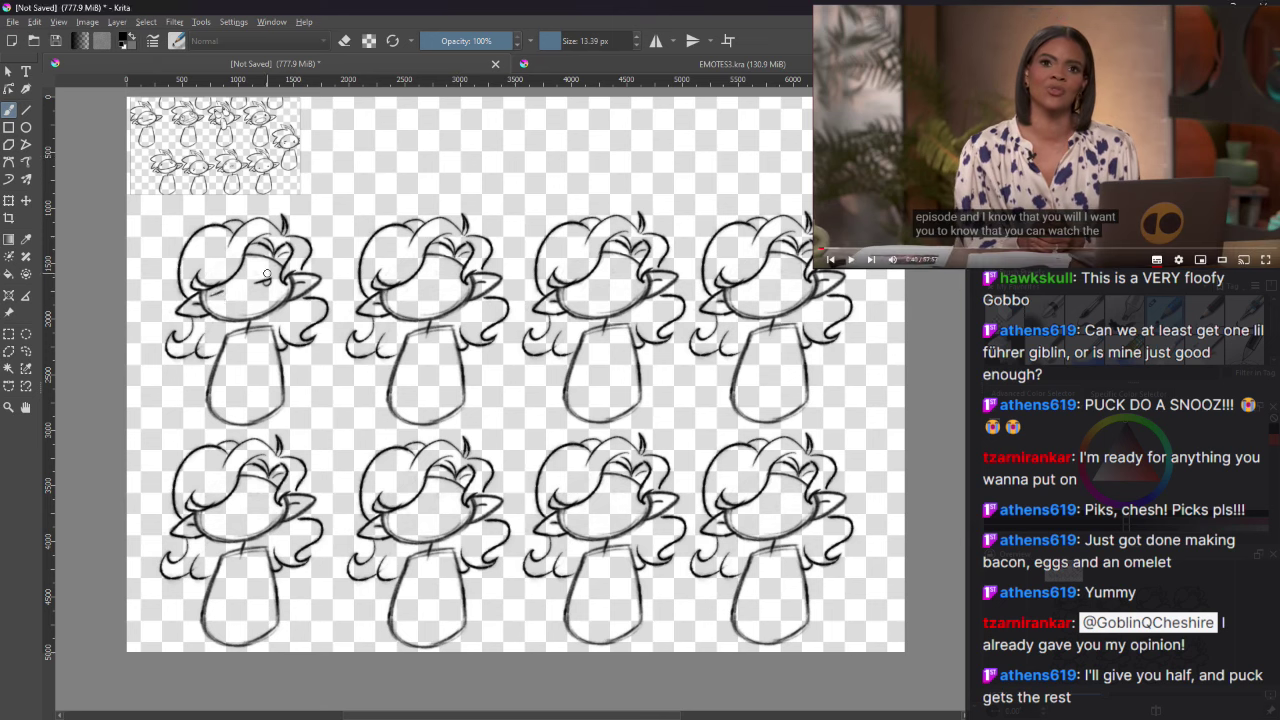
pyautogui.moveTo(224, 289)
pyautogui.mouseDown()
pyautogui.moveTo(210, 292)
pyautogui.moveTo(230, 294)
pyautogui.mouseUp()
pyautogui.moveTo(256, 300)
pyautogui.mouseDown()
pyautogui.moveTo(224, 310)
pyautogui.moveTo(274, 297)
pyautogui.moveTo(230, 308)
pyautogui.moveTo(262, 300)
pyautogui.mouseUp()
pyautogui.hotkey('ctrl', 'z')
pyautogui.hotkey('ctrl', 'z')
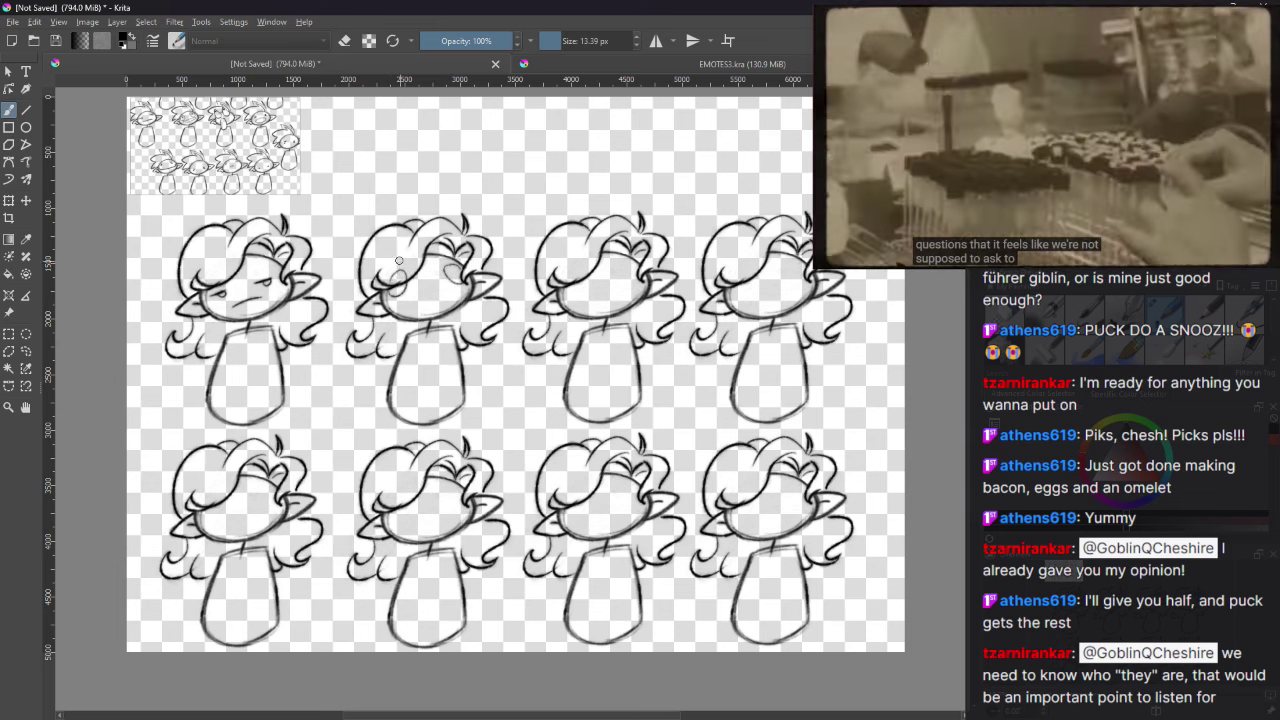
# Step: Draw one narrowed eye, one wide round eye and a slanted grimacing mouth on the second character in the top row, retrying strokes as needed
pyautogui.moveTo(394, 276); pyautogui.dragTo(400, 280)
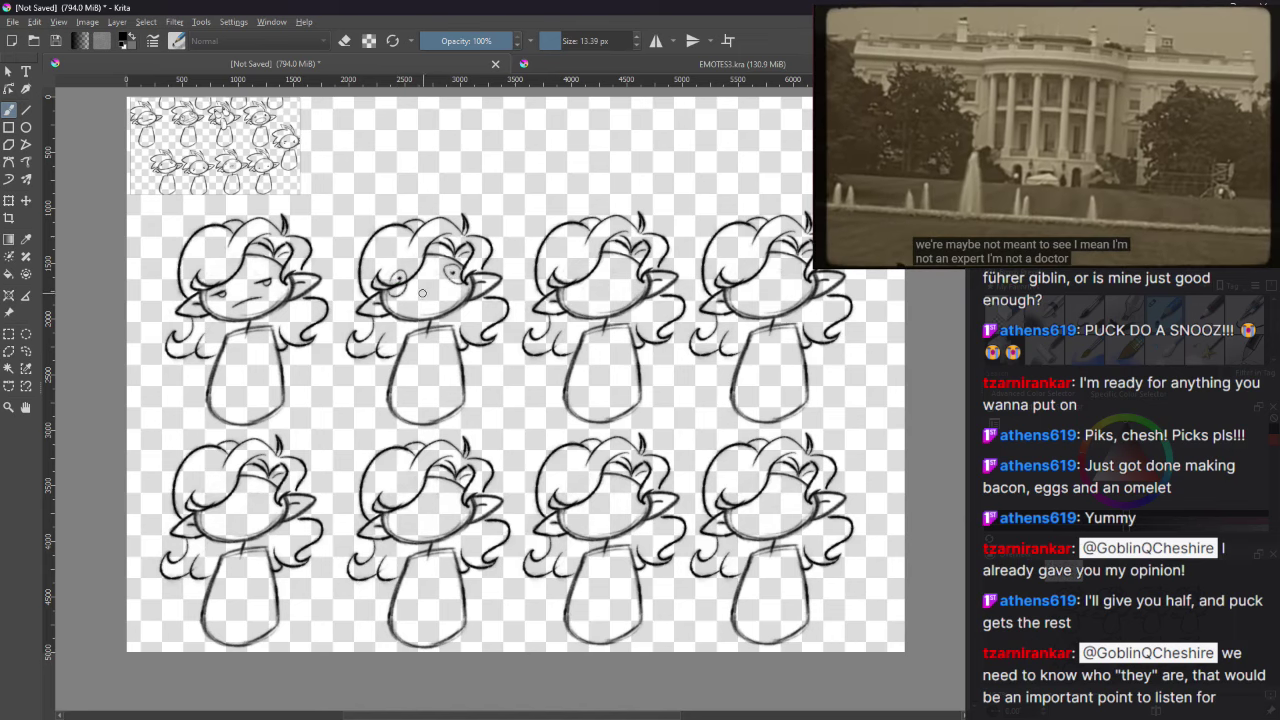
pyautogui.hotkey('ctrl', 'z')
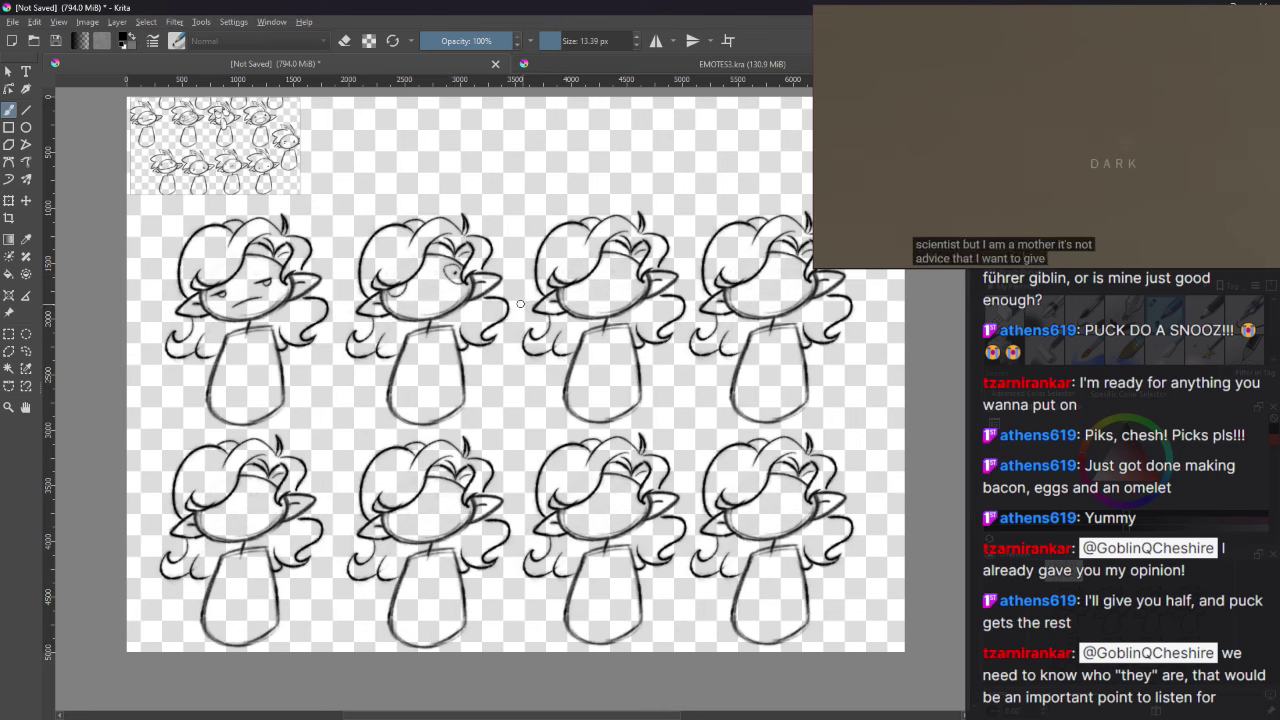
pyautogui.hotkey('ctrl', 'z')
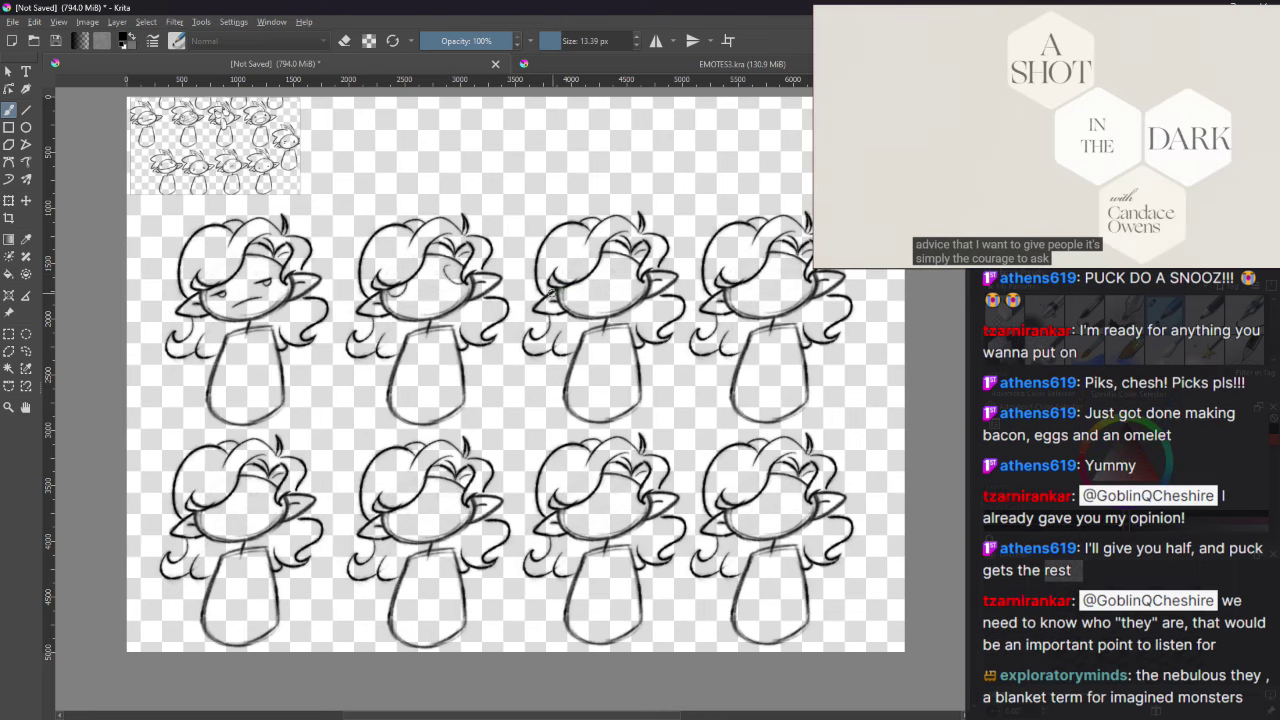
pyautogui.press('e')
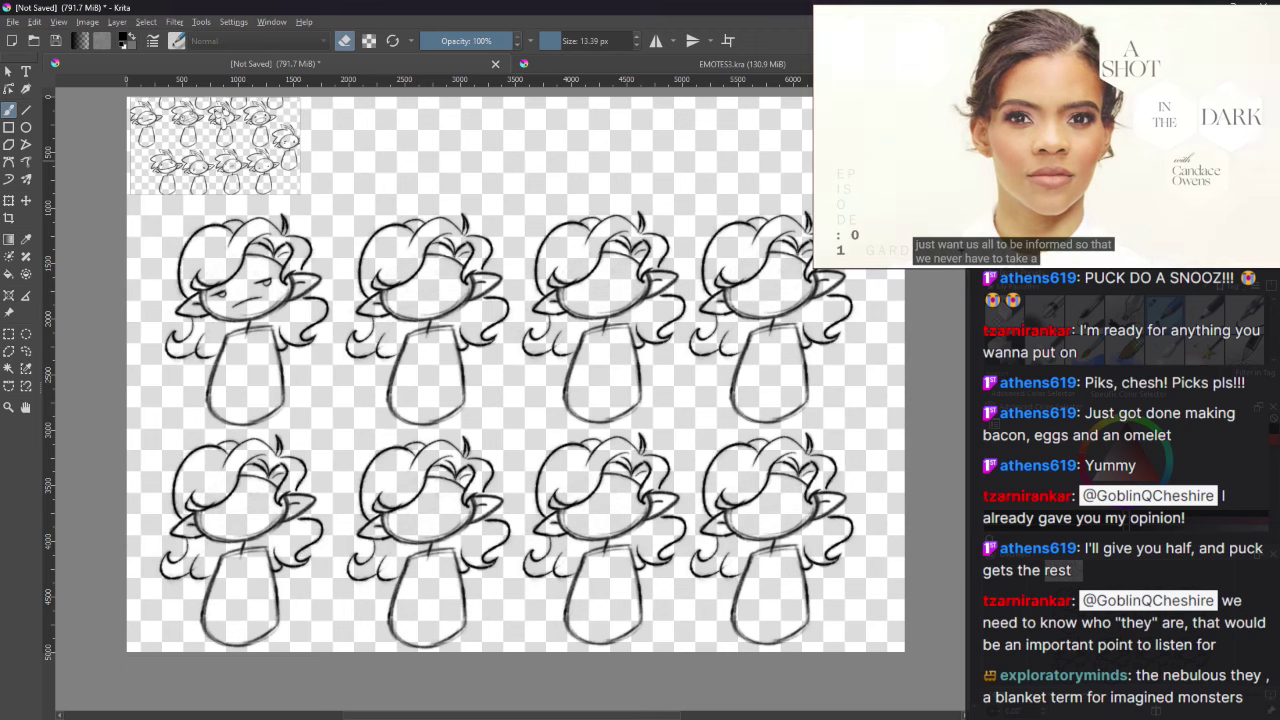
pyautogui.press('e')
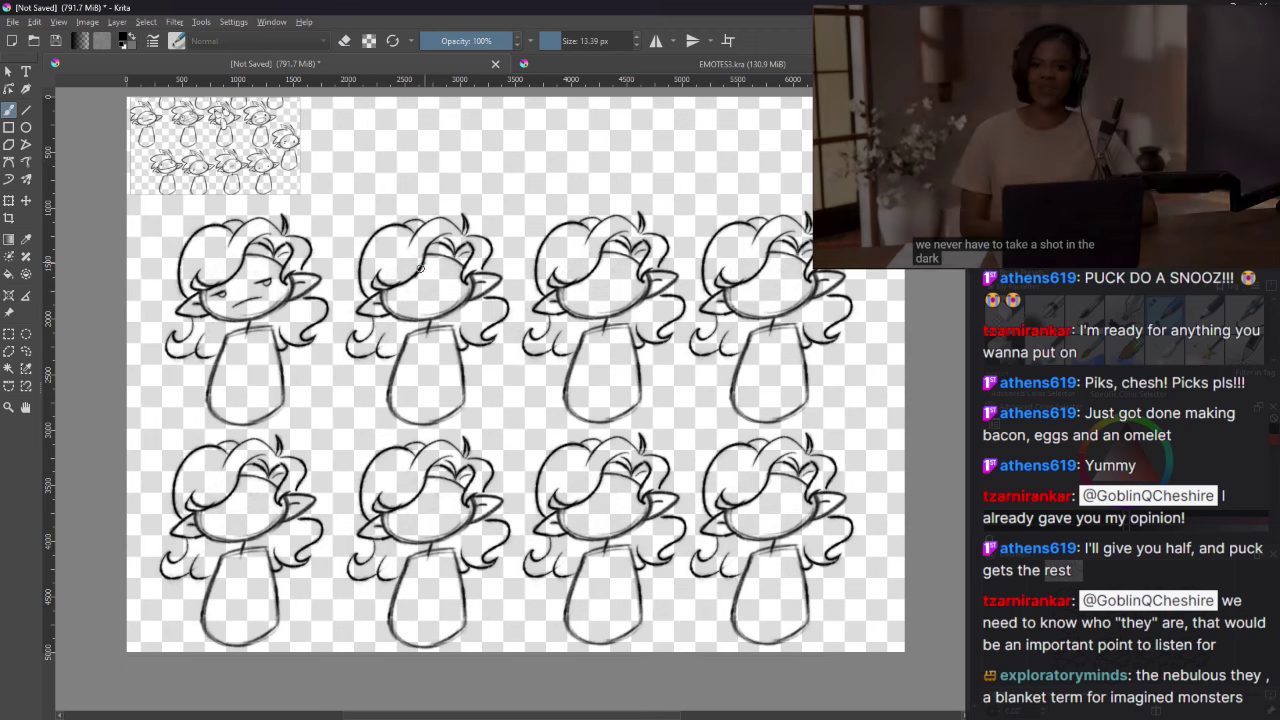
pyautogui.press('e')
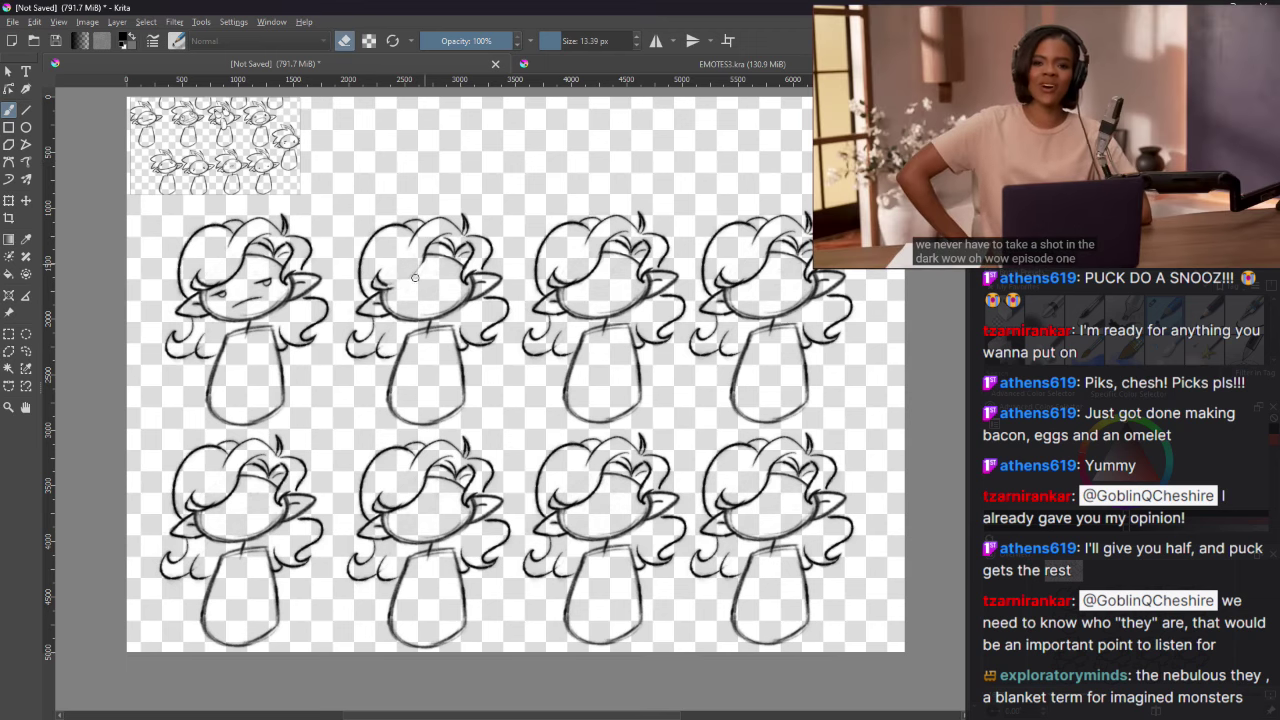
pyautogui.press('e')
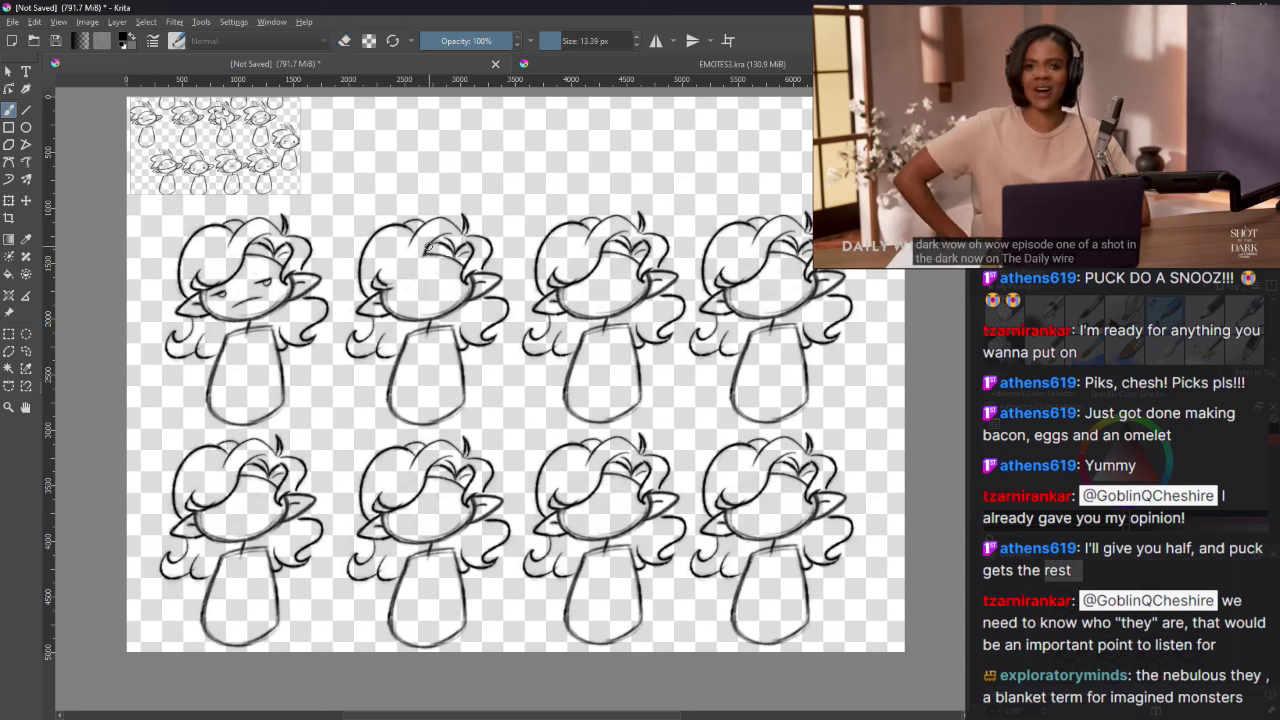
pyautogui.press('e')
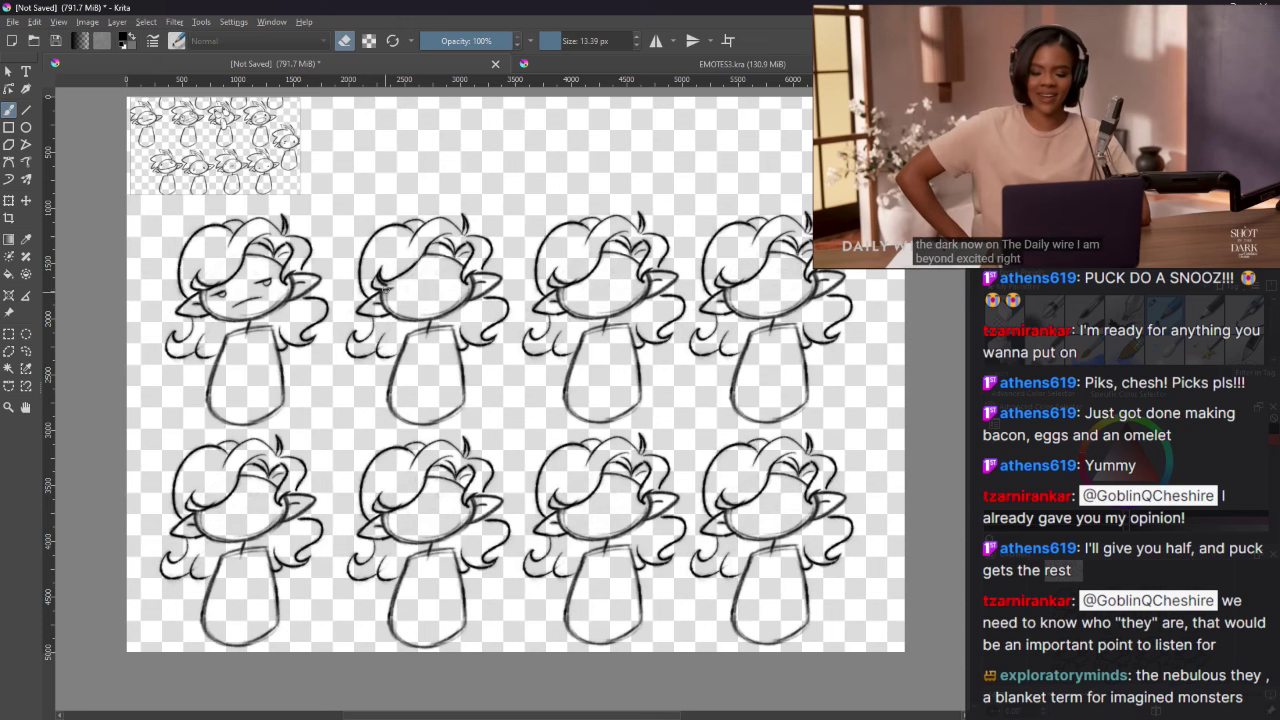
pyautogui.press('e')
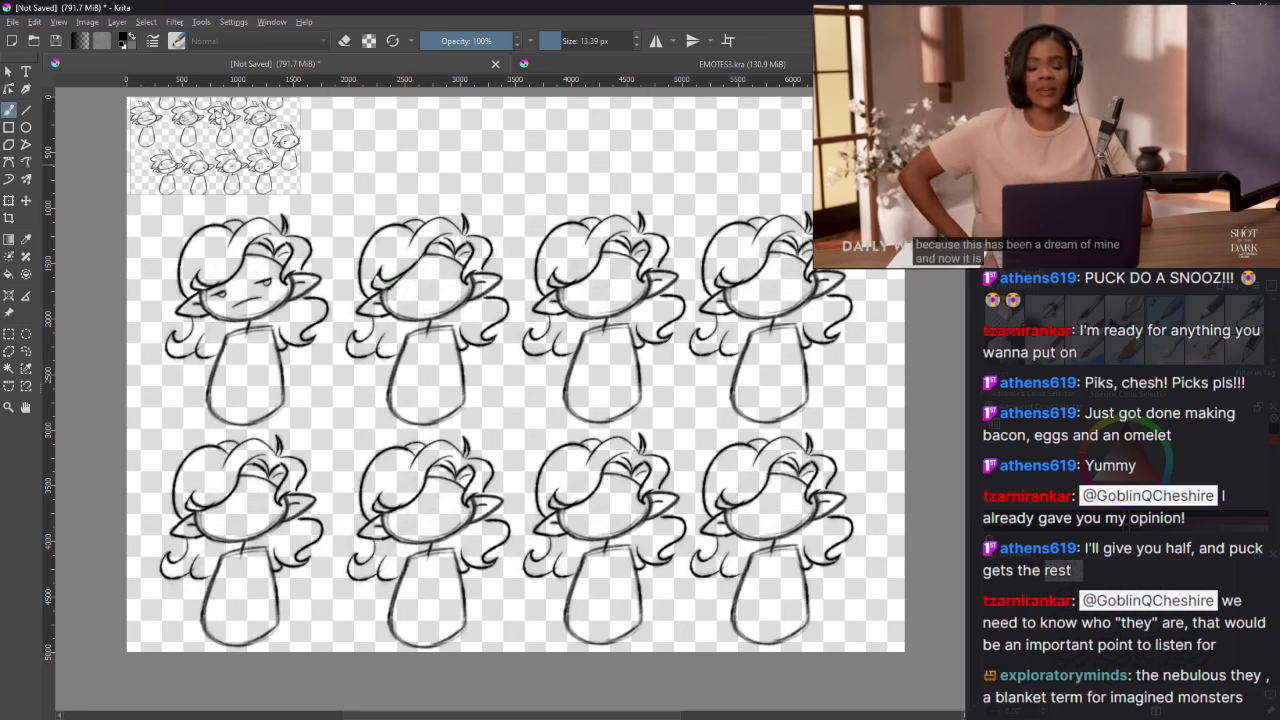
pyautogui.moveTo(438, 266)
pyautogui.mouseDown()
pyautogui.moveTo(458, 286)
pyautogui.moveTo(450, 268)
pyautogui.moveTo(396, 292)
pyautogui.moveTo(408, 280)
pyautogui.mouseUp()
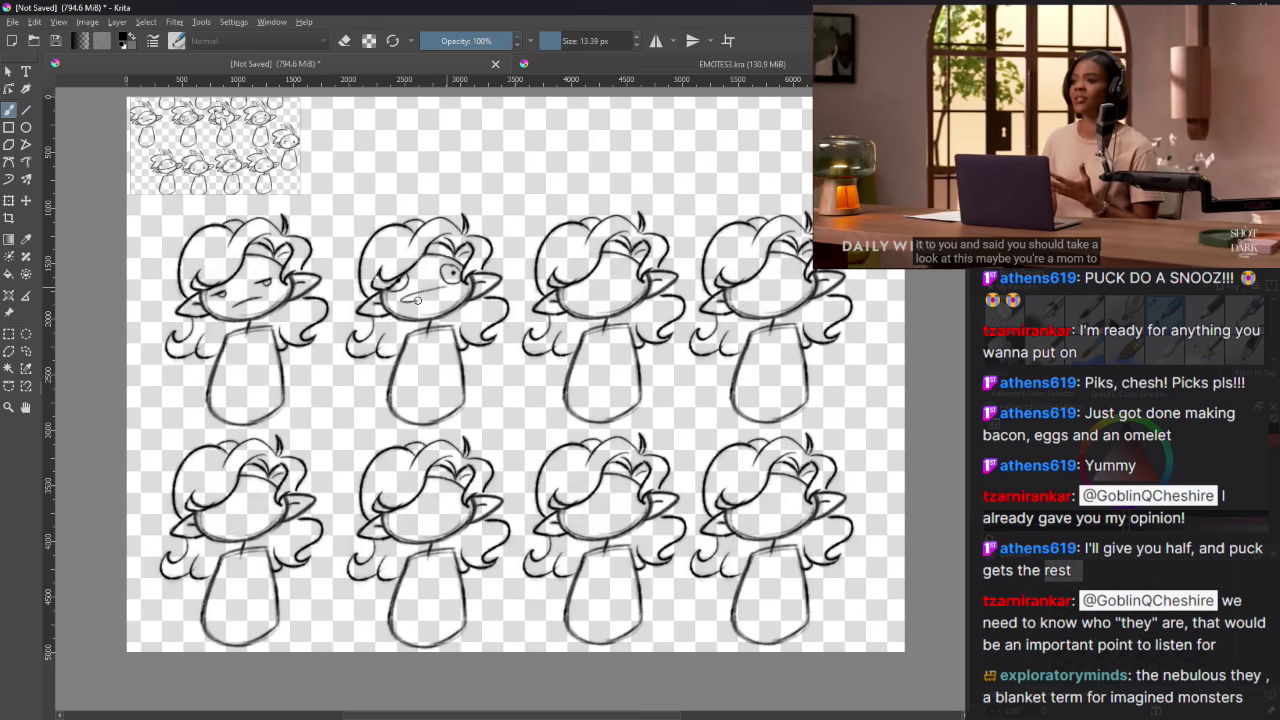
pyautogui.moveTo(440, 286); pyautogui.dragTo(455, 290)
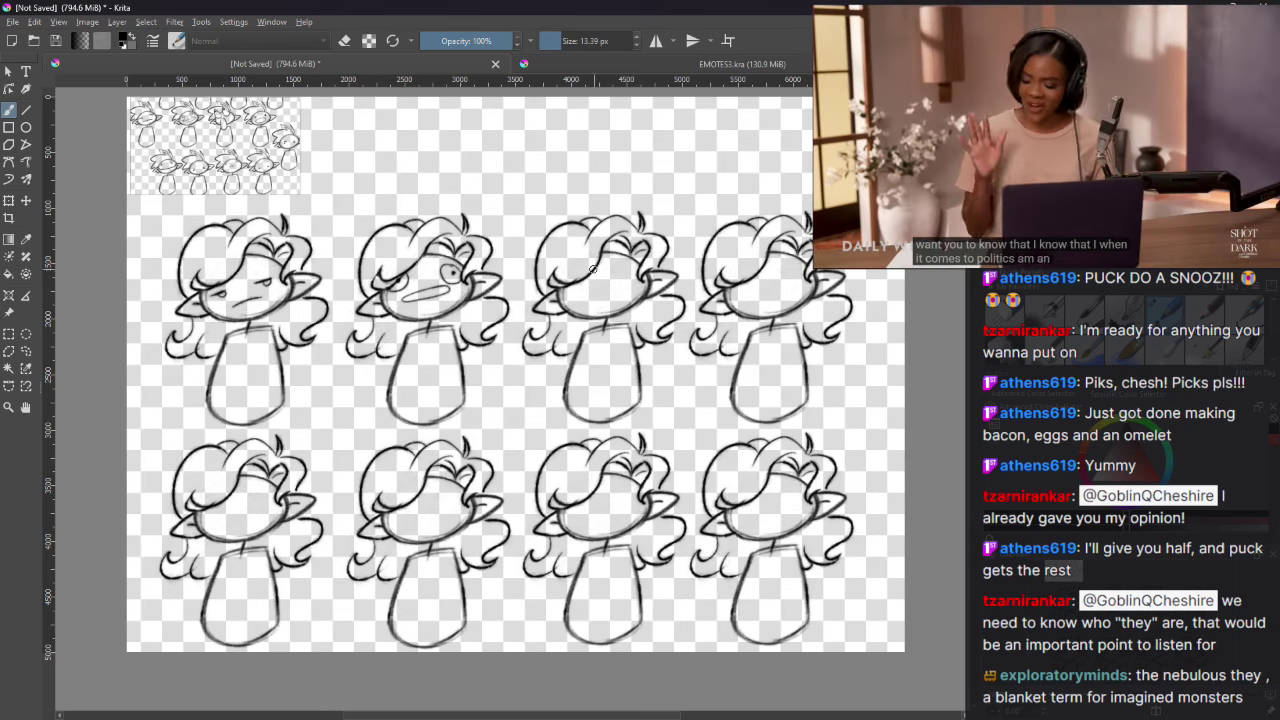
# Step: Draw a tall pointed eye outline overlapping the fringe on the third character in the top row, undoing unwanted strokes
pyautogui.moveTo(582, 271)
pyautogui.mouseDown()
pyautogui.moveTo(576, 286)
pyautogui.moveTo(583, 266)
pyautogui.moveTo(565, 270)
pyautogui.moveTo(572, 286)
pyautogui.moveTo(622, 254)
pyautogui.moveTo(604, 244)
pyautogui.moveTo(614, 278)
pyautogui.moveTo(630, 270)
pyautogui.moveTo(612, 270)
pyautogui.moveTo(613, 247)
pyautogui.moveTo(632, 270)
pyautogui.moveTo(613, 255)
pyautogui.moveTo(612, 276)
pyautogui.moveTo(620, 252)
pyautogui.moveTo(606, 245)
pyautogui.moveTo(612, 278)
pyautogui.moveTo(631, 268)
pyautogui.mouseUp()
pyautogui.hotkey('ctrl', 'z')
pyautogui.hotkey('ctrl', 'z')
pyautogui.hotkey('ctrl', 'z')
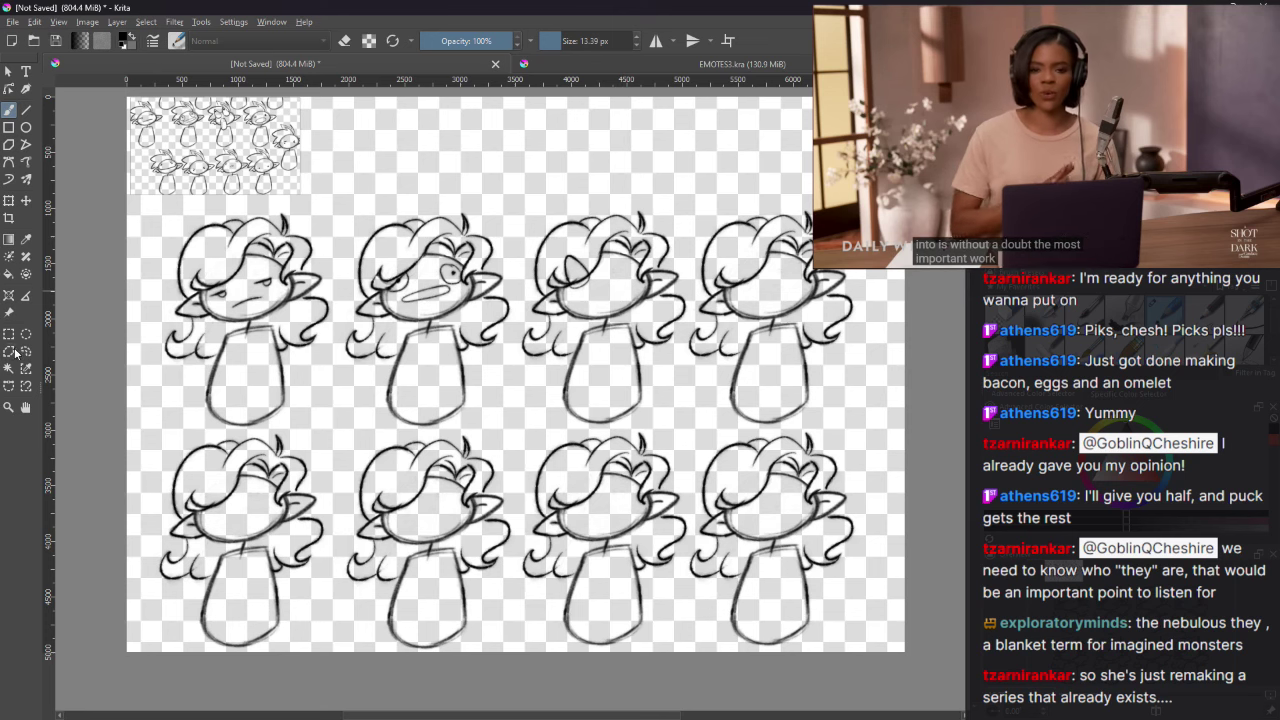
# Step: Lasso the third character's eye outline, place a copy of it on the other side of the face, and return to the brush
pyautogui.moveTo(580, 250)
pyautogui.mouseDown()
pyautogui.moveTo(588, 306)
pyautogui.moveTo(596, 296)
pyautogui.mouseUp()
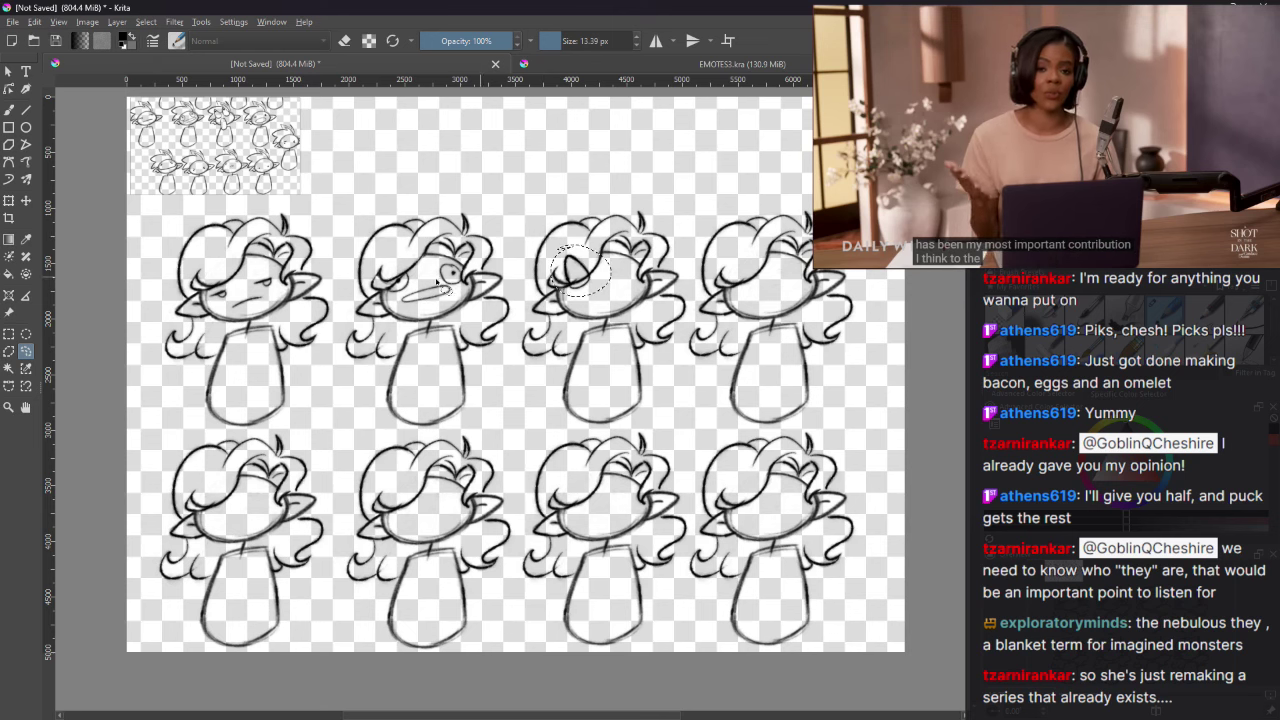
pyautogui.hotkey('ctrl', 't')
pyautogui.moveTo(587, 280); pyautogui.dragTo(627, 274)
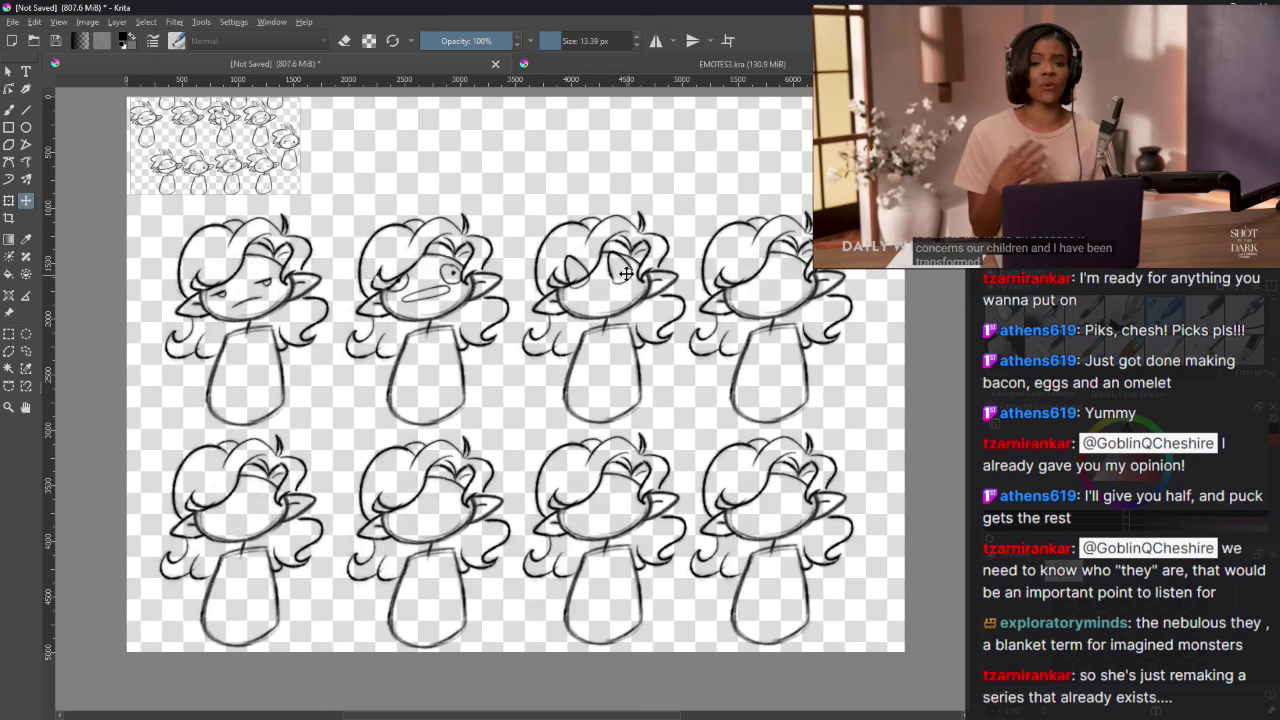
pyautogui.hotkey('ctrl', 'shift', 'a')
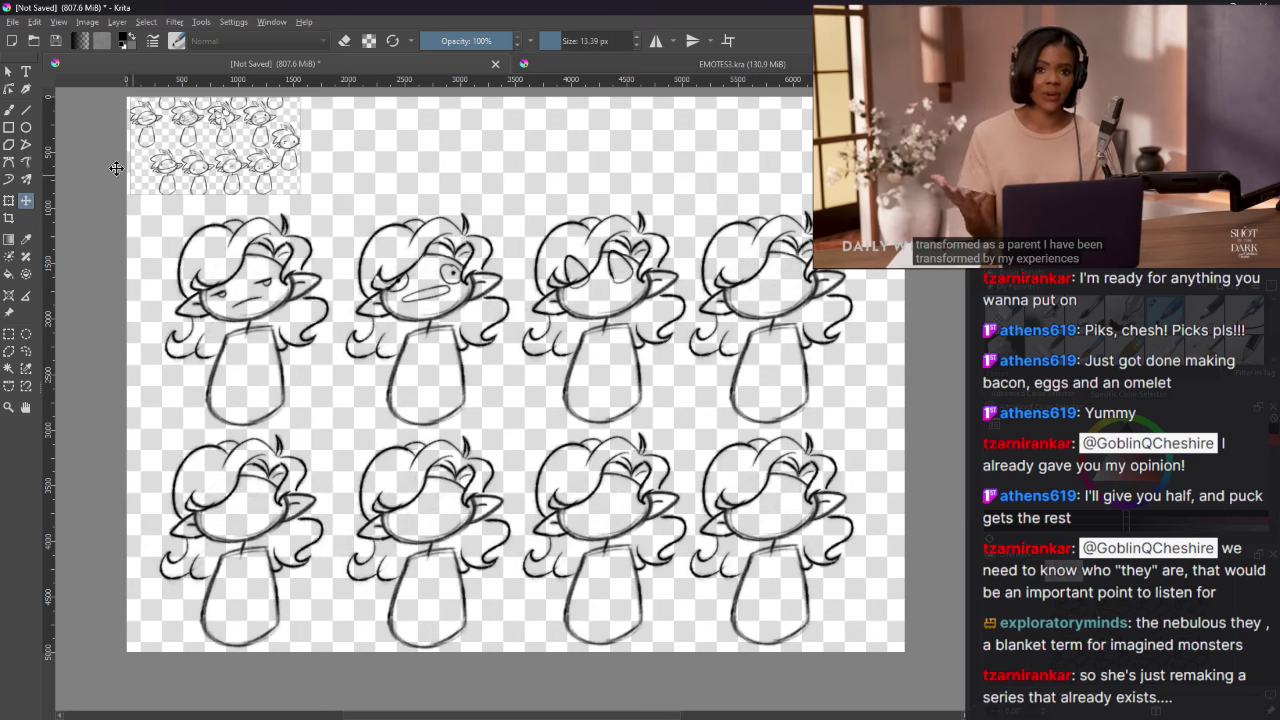
pyautogui.click(9, 110)
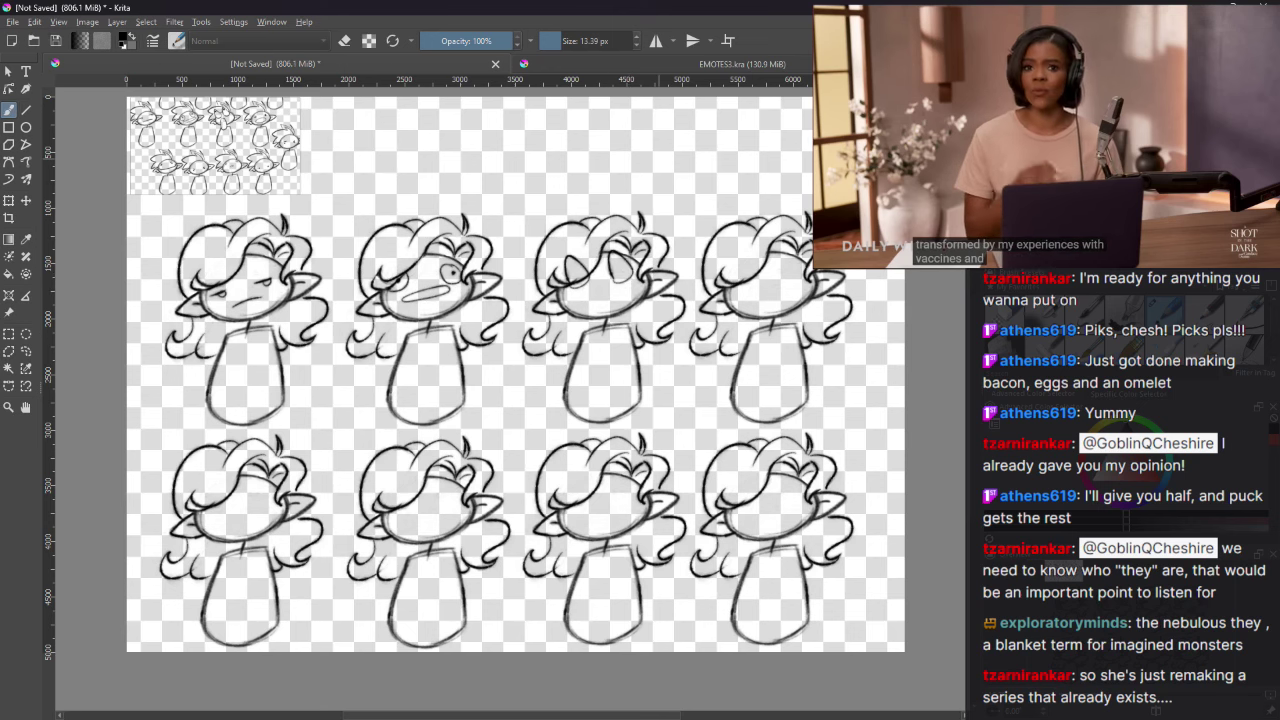
# Step: Add small pupils to the third character's eyes and draw a long open mouth reaching below the chin, retrying its outline
pyautogui.moveTo(1138, 91)
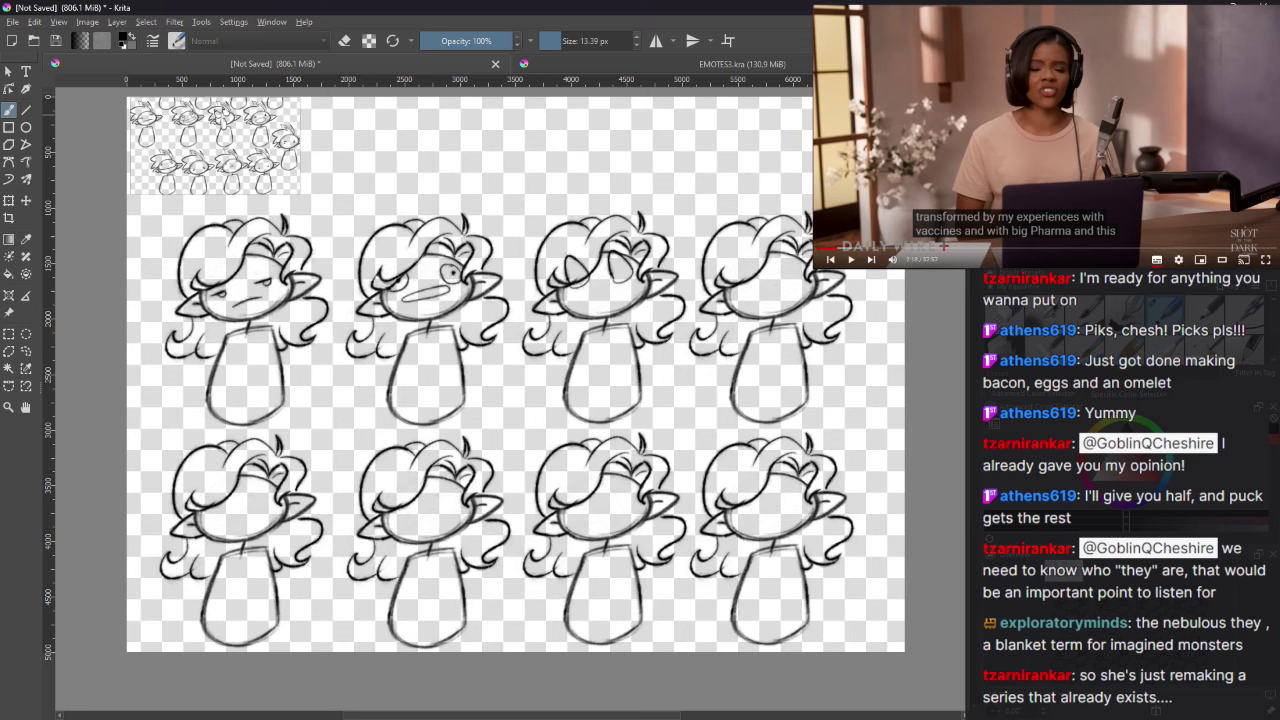
pyautogui.moveTo(571, 256); pyautogui.dragTo(568, 262)
pyautogui.moveTo(600, 292)
pyautogui.mouseDown()
pyautogui.moveTo(585, 306)
pyautogui.moveTo(597, 333)
pyautogui.moveTo(613, 306)
pyautogui.moveTo(593, 293)
pyautogui.moveTo(588, 318)
pyautogui.mouseUp()
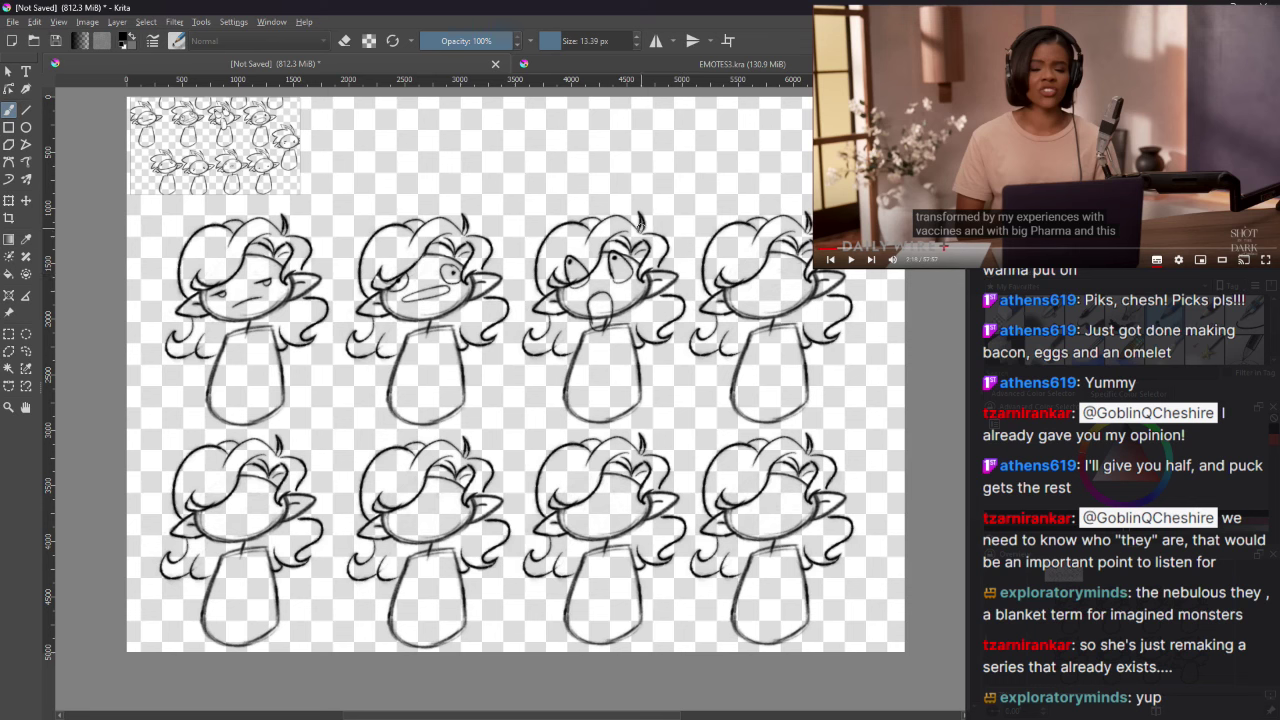
pyautogui.hotkey('ctrl', 'z')
pyautogui.moveTo(595, 327); pyautogui.dragTo(612, 326)
pyautogui.hotkey('ctrl', 'z')
pyautogui.moveTo(590, 325)
pyautogui.mouseDown()
pyautogui.moveTo(616, 328)
pyautogui.moveTo(612, 300)
pyautogui.moveTo(606, 332)
pyautogui.moveTo(604, 293)
pyautogui.mouseUp()
pyautogui.hotkey('ctrl', 'z')
# Step: Erase the chin and neck lines crossing the third character's long mouth and clean up the mouth's outline
pyautogui.press('e')
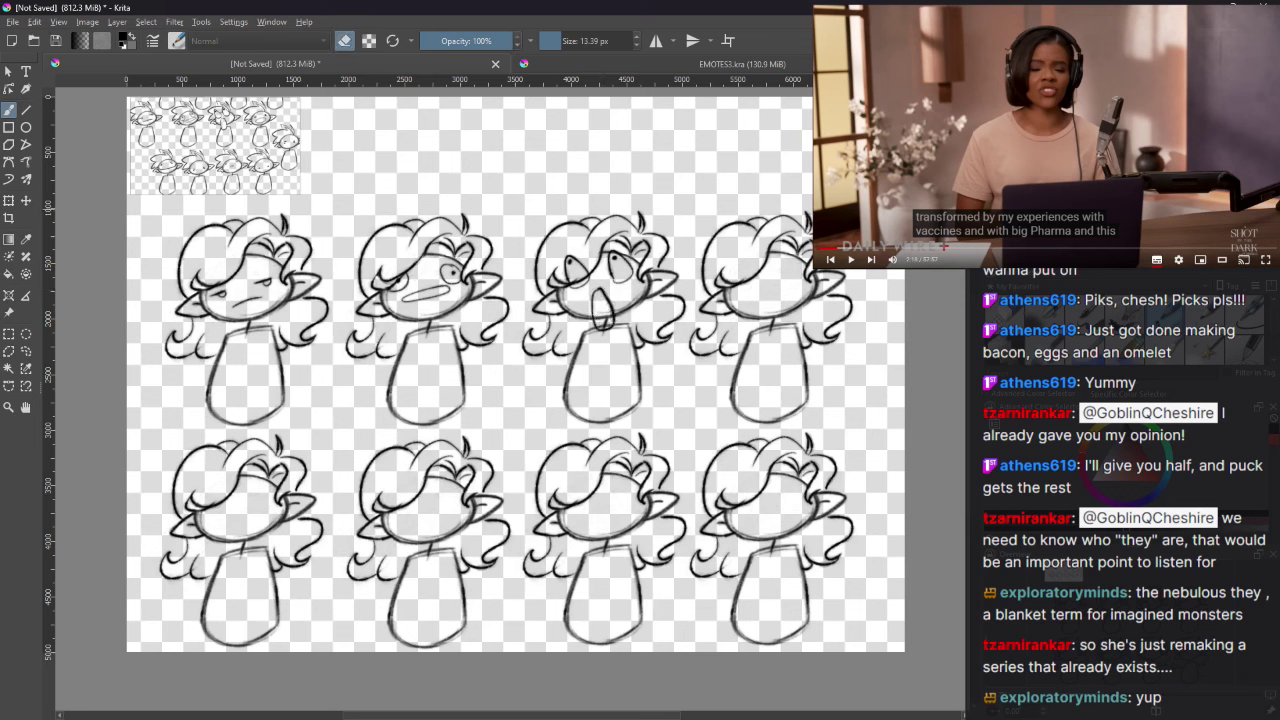
pyautogui.moveTo(600, 323); pyautogui.dragTo(608, 316)
pyautogui.press('e')
pyautogui.moveTo(604, 298); pyautogui.dragTo(595, 288)
pyautogui.press('e')
pyautogui.press('e')
pyautogui.press('e')
pyautogui.press('e')
pyautogui.moveTo(606, 304); pyautogui.dragTo(596, 322)
pyautogui.hotkey('ctrl', 'z')
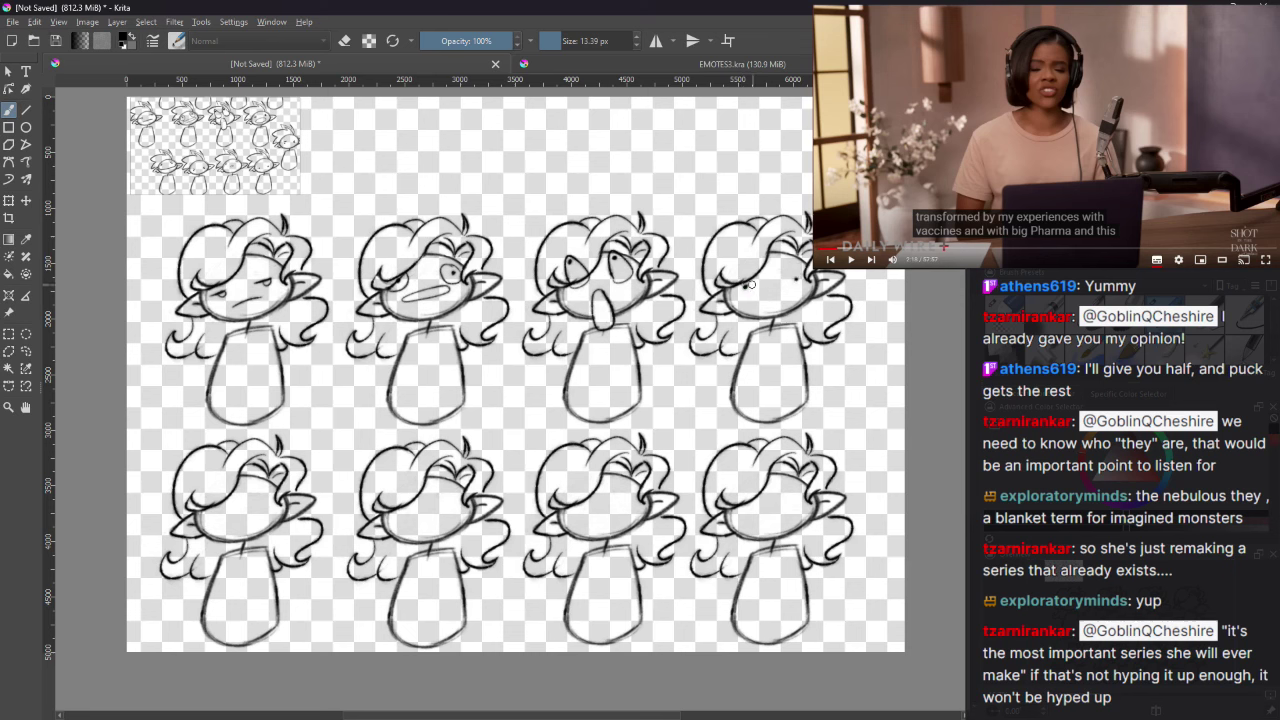
# Step: Draw small dark eyes with slanted lids and an open oval mouth on the fourth character in the top row, retrying the mouth
pyautogui.moveTo(787, 281); pyautogui.dragTo(792, 280)
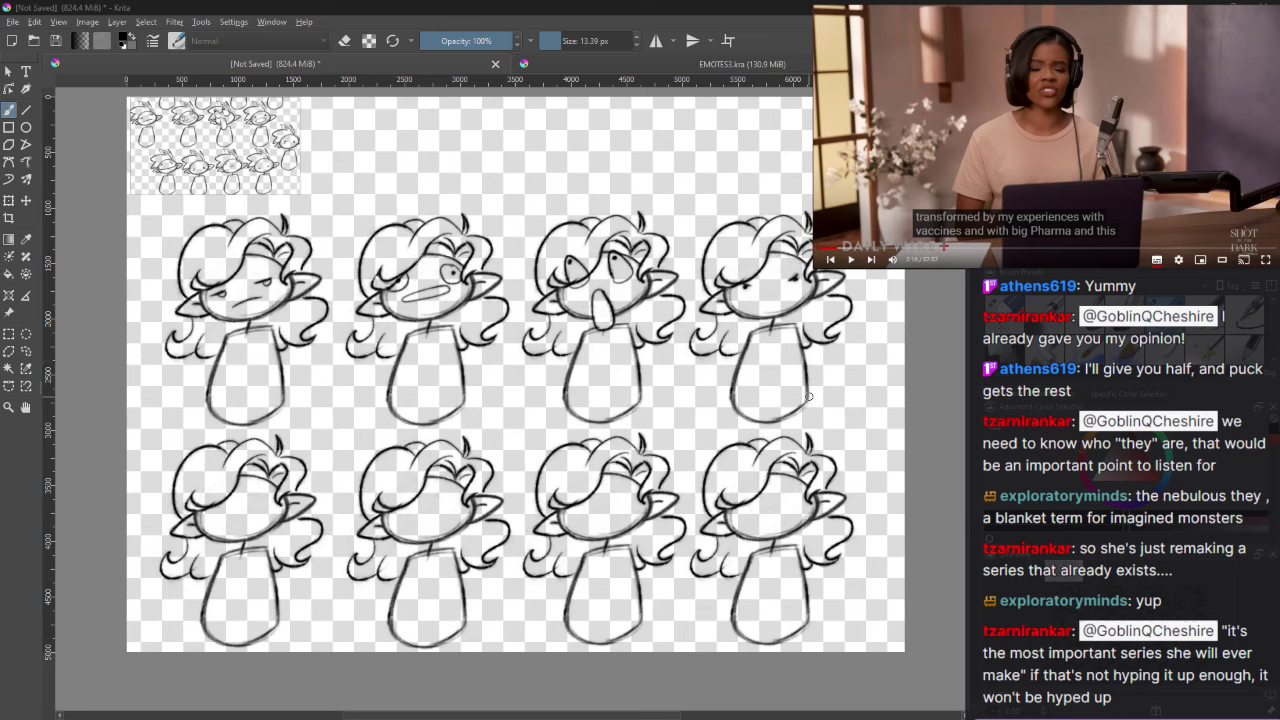
pyautogui.moveTo(760, 306)
pyautogui.mouseDown()
pyautogui.moveTo(790, 296)
pyautogui.moveTo(776, 290)
pyautogui.mouseUp()
pyautogui.hotkey('ctrl', 'z')
pyautogui.moveTo(783, 290); pyautogui.dragTo(757, 304)
pyautogui.hotkey('ctrl', 'z')
pyautogui.hotkey('ctrl', 'z')
pyautogui.hotkey('ctrl', 'z')
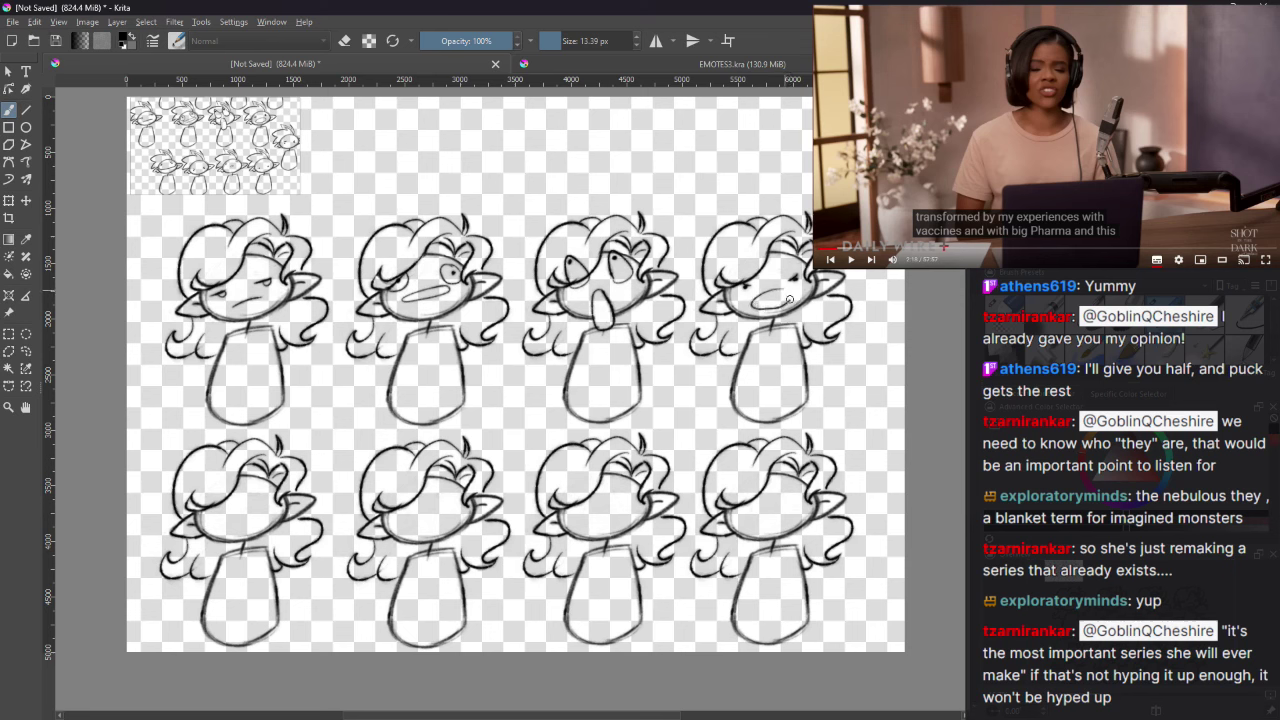
pyautogui.moveTo(758, 296); pyautogui.dragTo(792, 298)
# Step: Try small dot eyes and a thick slanted grin on the first character in the bottom row, and undo them
pyautogui.scroll(-3, 516, 370)
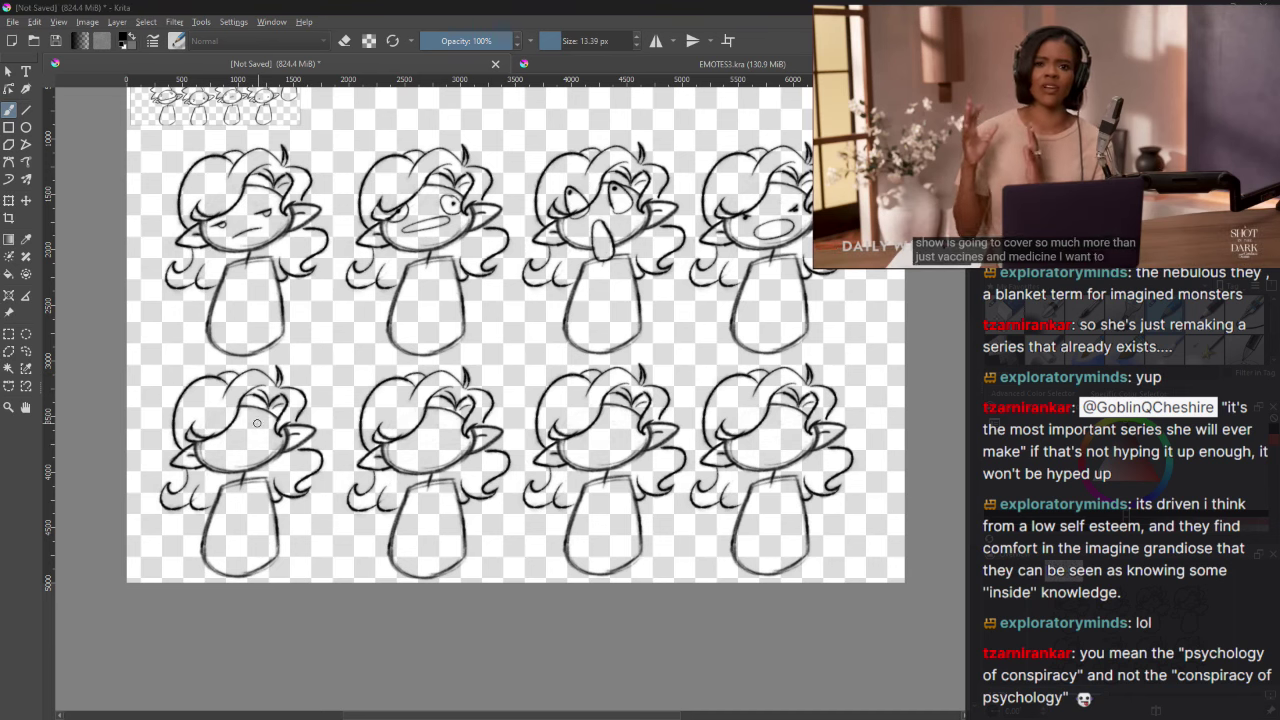
pyautogui.moveTo(262, 421); pyautogui.dragTo(261, 428)
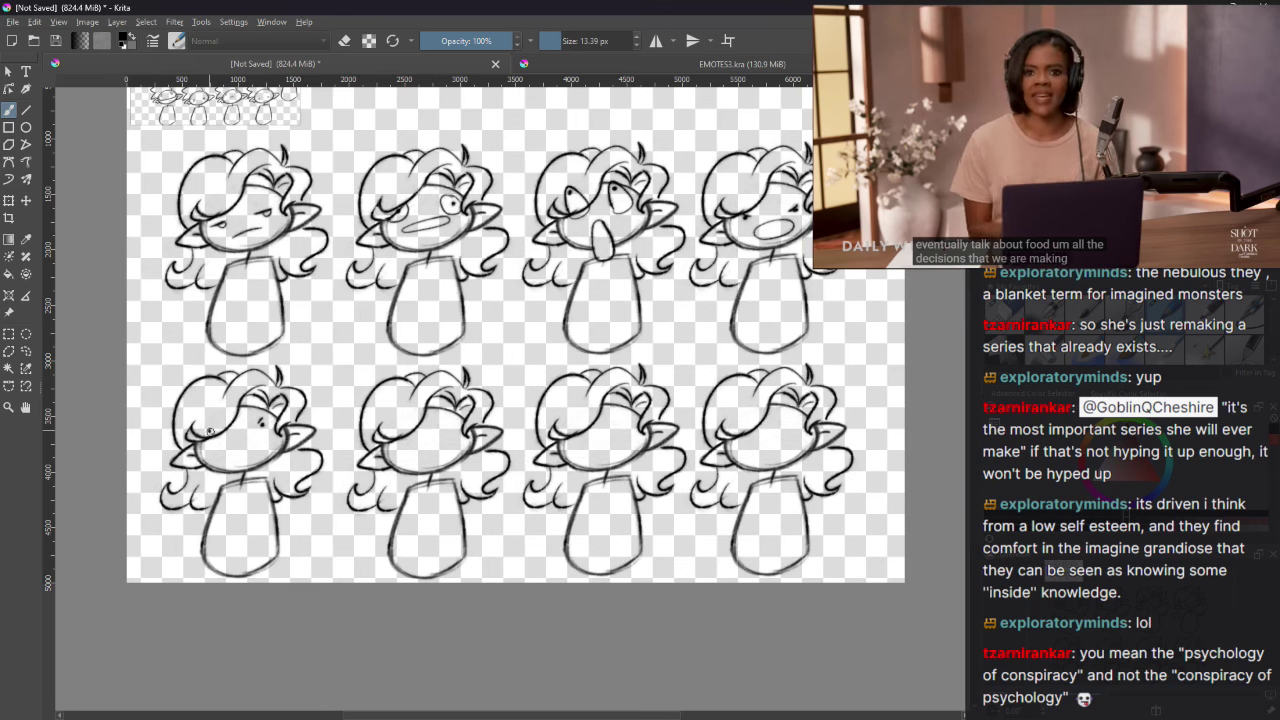
pyautogui.press('e')
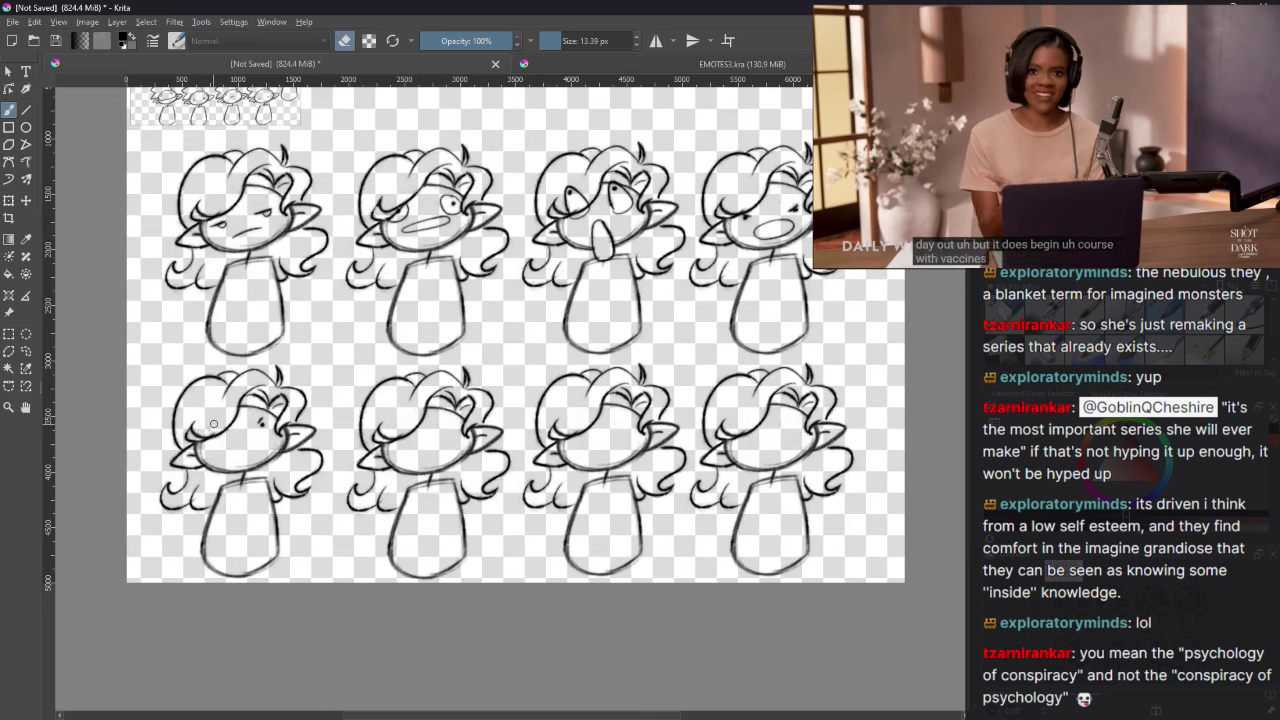
pyautogui.press('e')
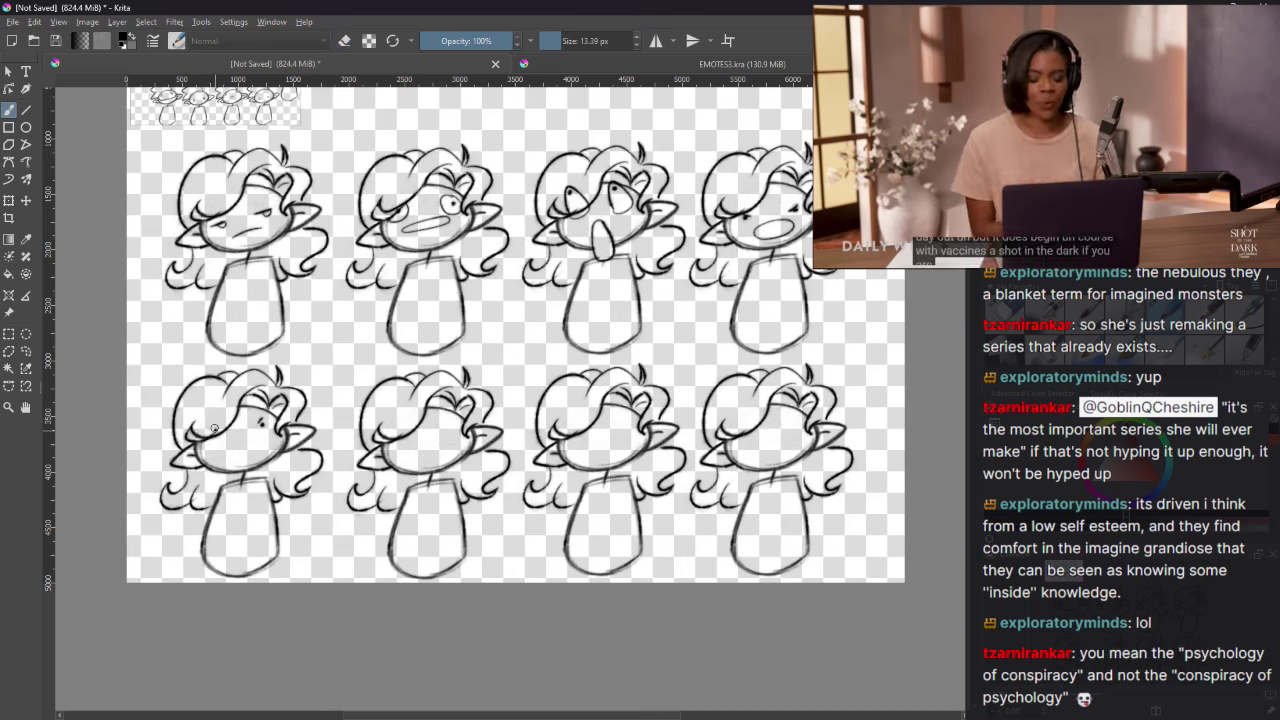
pyautogui.moveTo(213, 452)
pyautogui.mouseDown()
pyautogui.moveTo(270, 434)
pyautogui.moveTo(262, 444)
pyautogui.moveTo(205, 456)
pyautogui.moveTo(272, 428)
pyautogui.mouseUp()
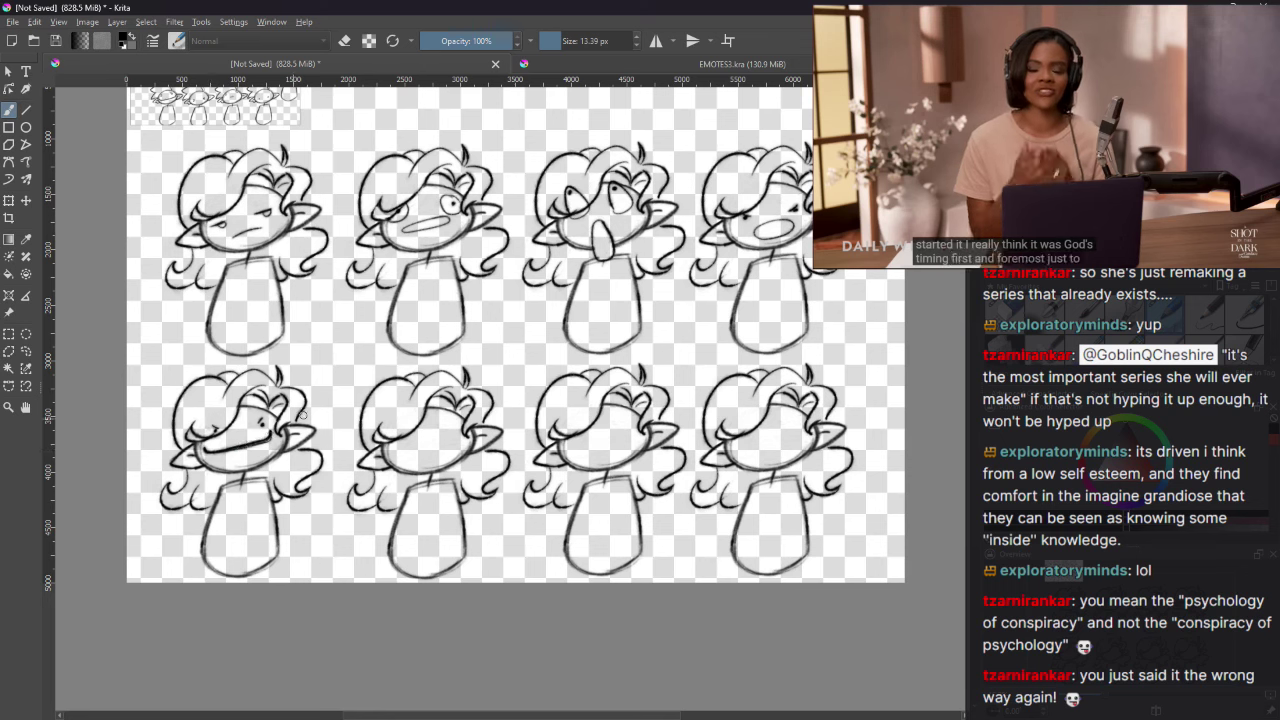
pyautogui.hotkey('ctrl', 'z')
pyautogui.hotkey('ctrl', 'z')
pyautogui.hotkey('ctrl', 'z')
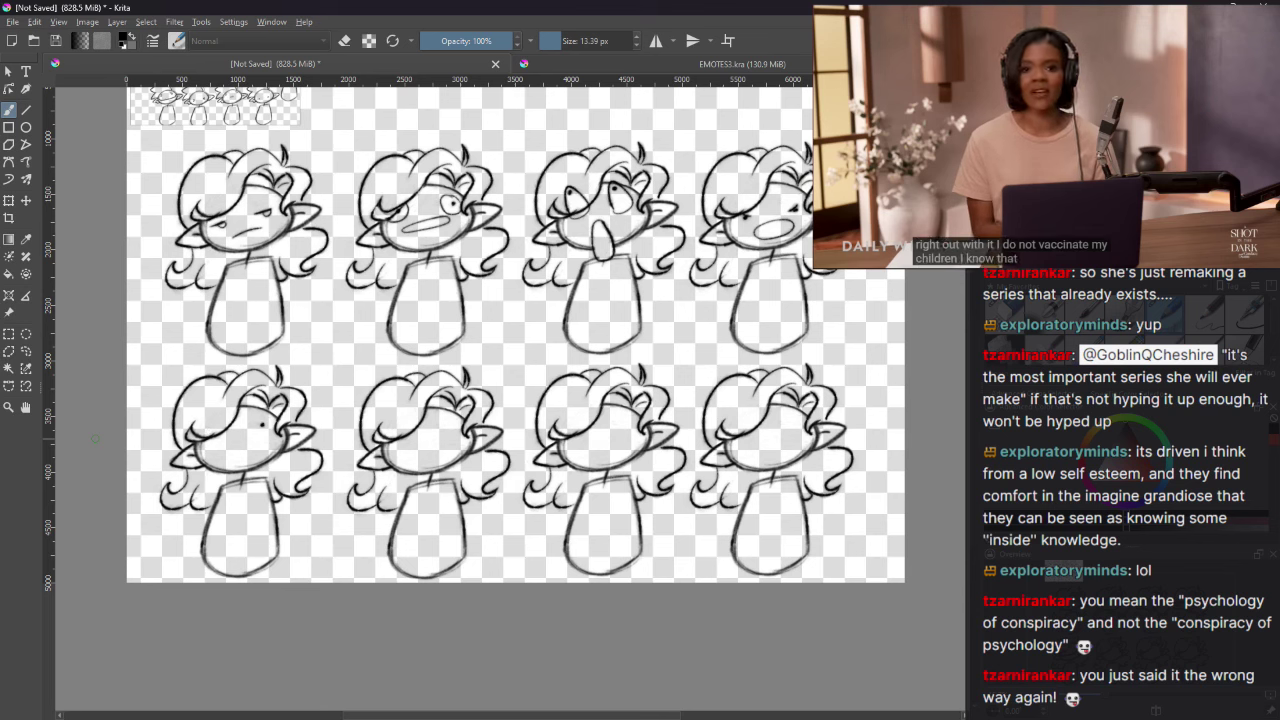
# Step: Try a wide curved grin spanning the lower face of the bottom row's first character, erasing stray lines beneath it
pyautogui.moveTo(204, 443)
pyautogui.mouseDown()
pyautogui.moveTo(214, 454)
pyautogui.moveTo(278, 440)
pyautogui.moveTo(273, 430)
pyautogui.moveTo(206, 456)
pyautogui.moveTo(203, 443)
pyautogui.moveTo(222, 450)
pyautogui.mouseUp()
pyautogui.press('e')
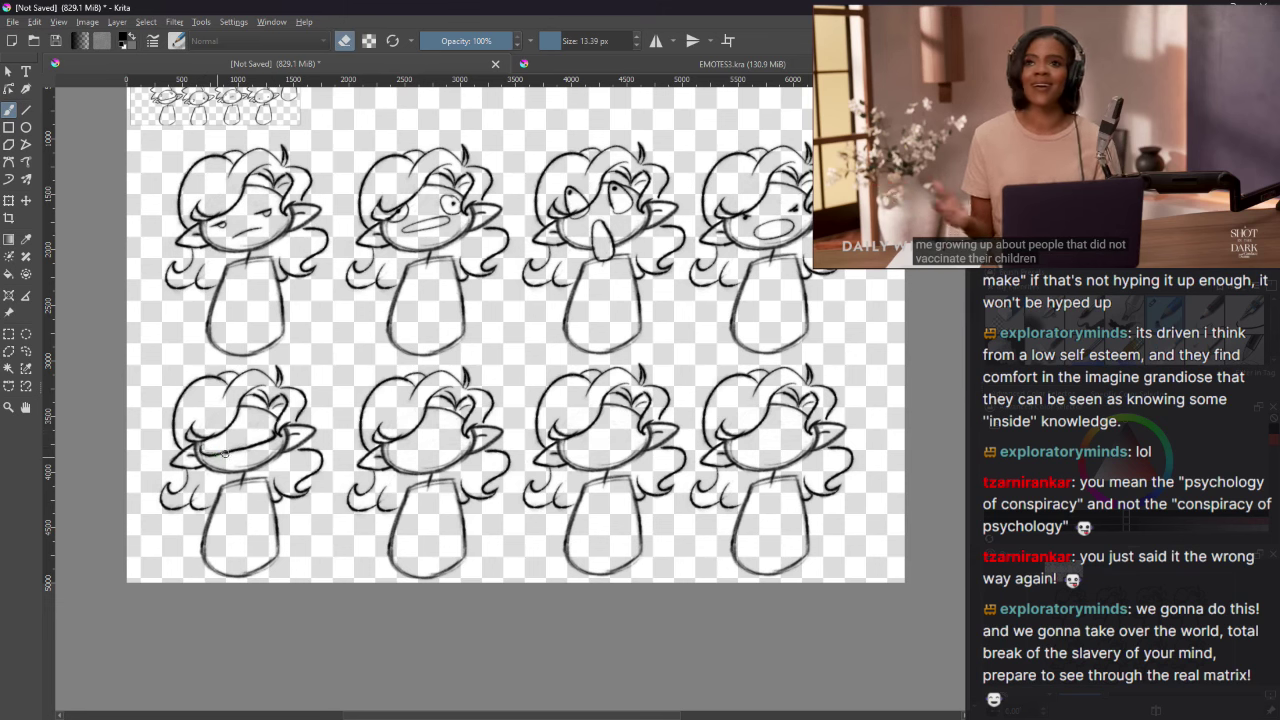
pyautogui.moveTo(245, 462); pyautogui.dragTo(216, 458)
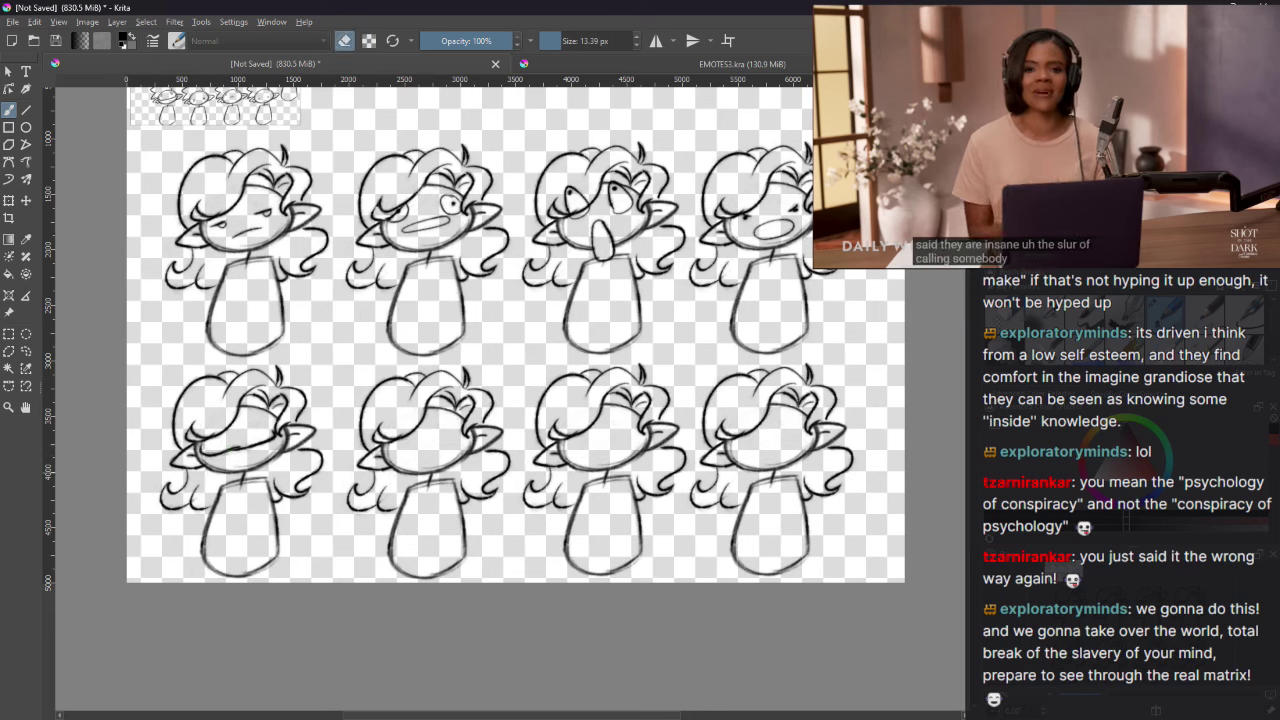
pyautogui.press('e')
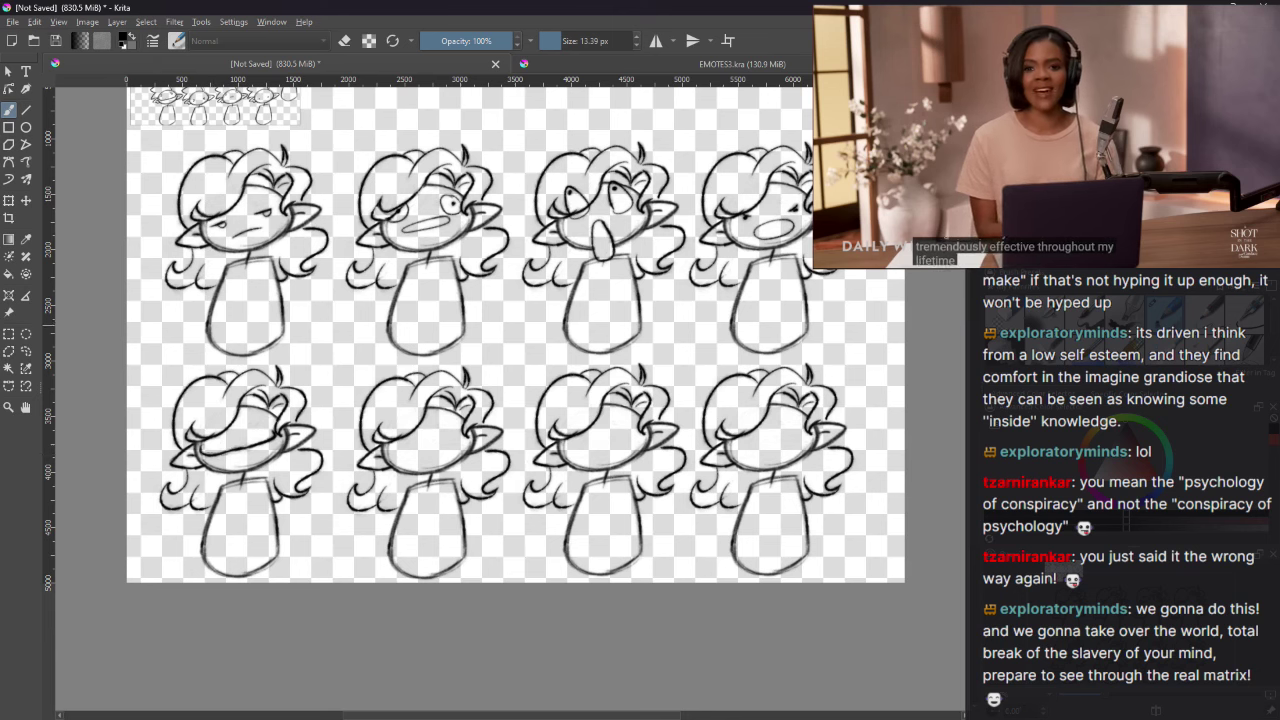
# Step: Pause the video playing beside the canvas
pyautogui.click(1062, 188)
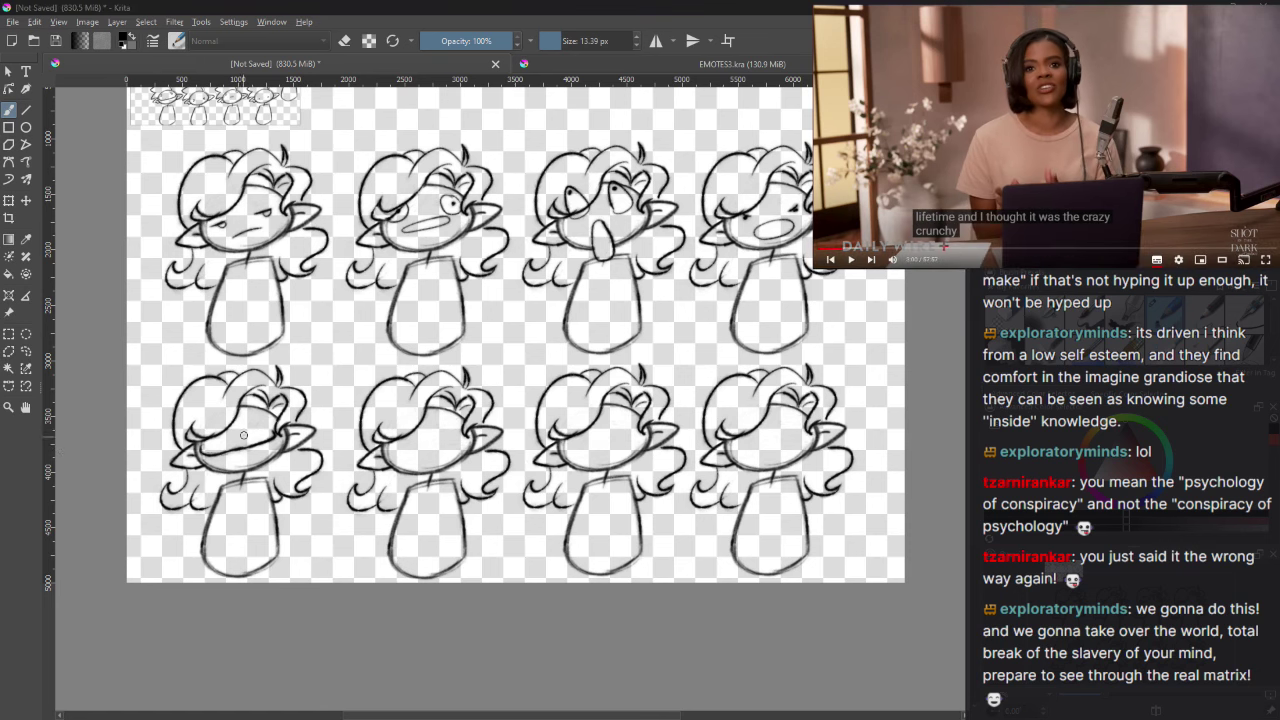
# Step: Try reworking the grin's corner and adding small eye marks under the fringe of the bottom row's first character, alternating drawing and erasing
pyautogui.press('e')
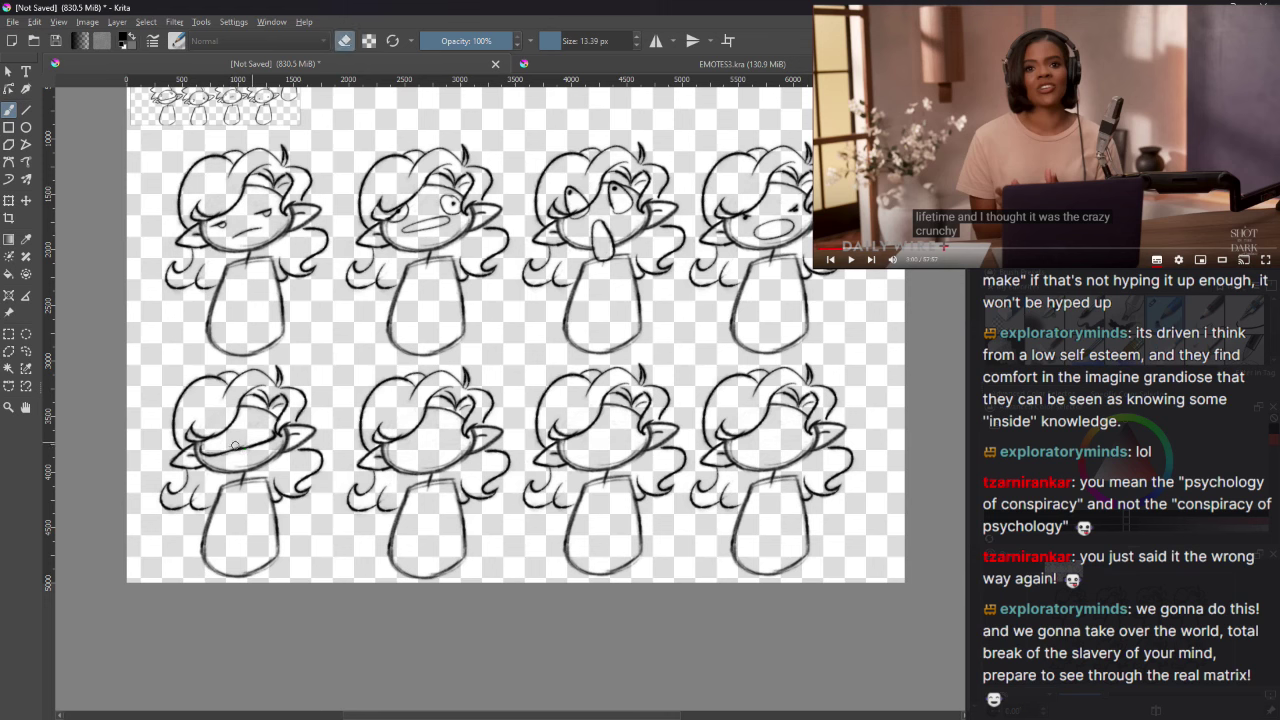
pyautogui.press('e')
pyautogui.moveTo(213, 453)
pyautogui.mouseDown()
pyautogui.moveTo(260, 442)
pyautogui.moveTo(219, 445)
pyautogui.mouseUp()
pyautogui.click(258, 431)
pyautogui.press('e')
pyautogui.click(260, 428)
pyautogui.press('e')
pyautogui.press('e')
pyautogui.click(264, 422)
pyautogui.press('e')
pyautogui.click(264, 422)
pyautogui.press('e')
pyautogui.press('e')
pyautogui.press('e')
pyautogui.press('e')
pyautogui.click(267, 422)
pyautogui.moveTo(250, 418); pyautogui.dragTo(260, 413)
# Step: Erase the wide grin from the face of the bottom row's first character
pyautogui.press('e')
pyautogui.moveTo(268, 424)
pyautogui.mouseDown()
pyautogui.moveTo(220, 458)
pyautogui.moveTo(213, 449)
pyautogui.moveTo(276, 435)
pyautogui.moveTo(253, 452)
pyautogui.moveTo(217, 453)
pyautogui.mouseUp()
pyautogui.press('e')
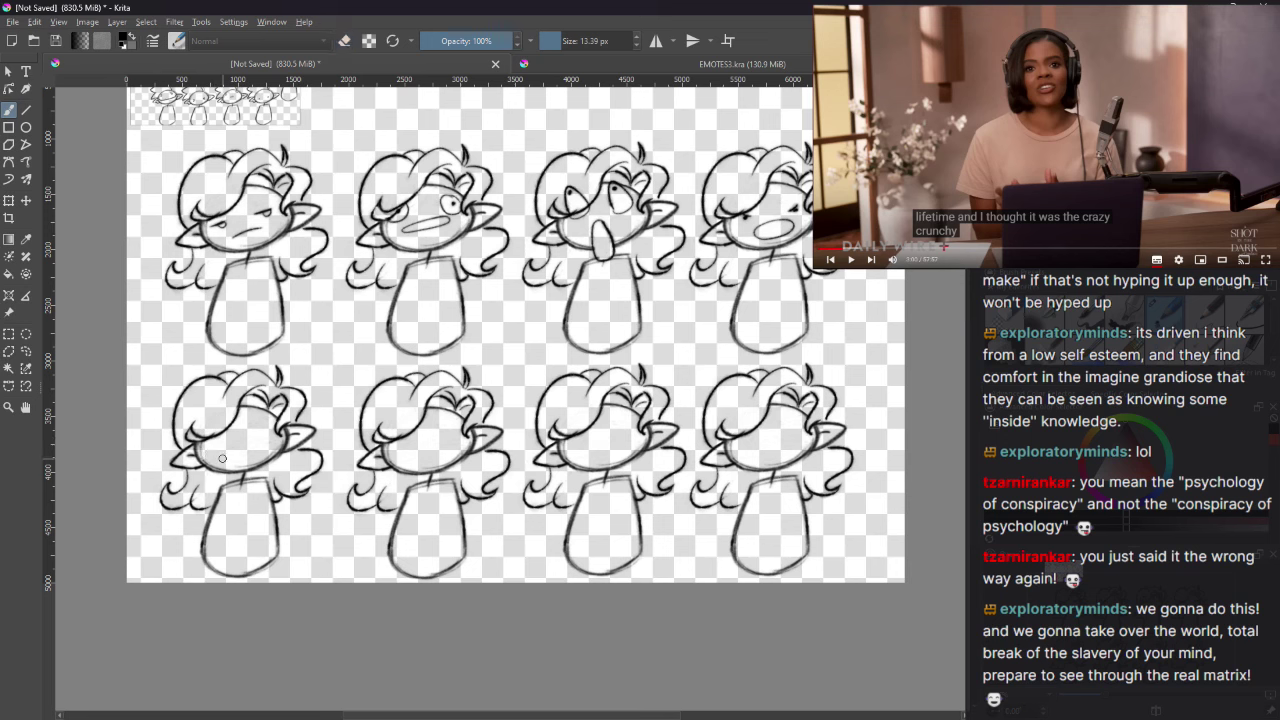
# Step: Try another curved mouth line across the lower face of the bottom row's first character, erasing the attempt and its stray marks
pyautogui.moveTo(200, 447)
pyautogui.mouseDown()
pyautogui.moveTo(252, 456)
pyautogui.moveTo(279, 437)
pyautogui.mouseUp()
pyautogui.press('e')
pyautogui.moveTo(236, 455)
pyautogui.mouseDown()
pyautogui.moveTo(205, 455)
pyautogui.moveTo(276, 441)
pyautogui.mouseUp()
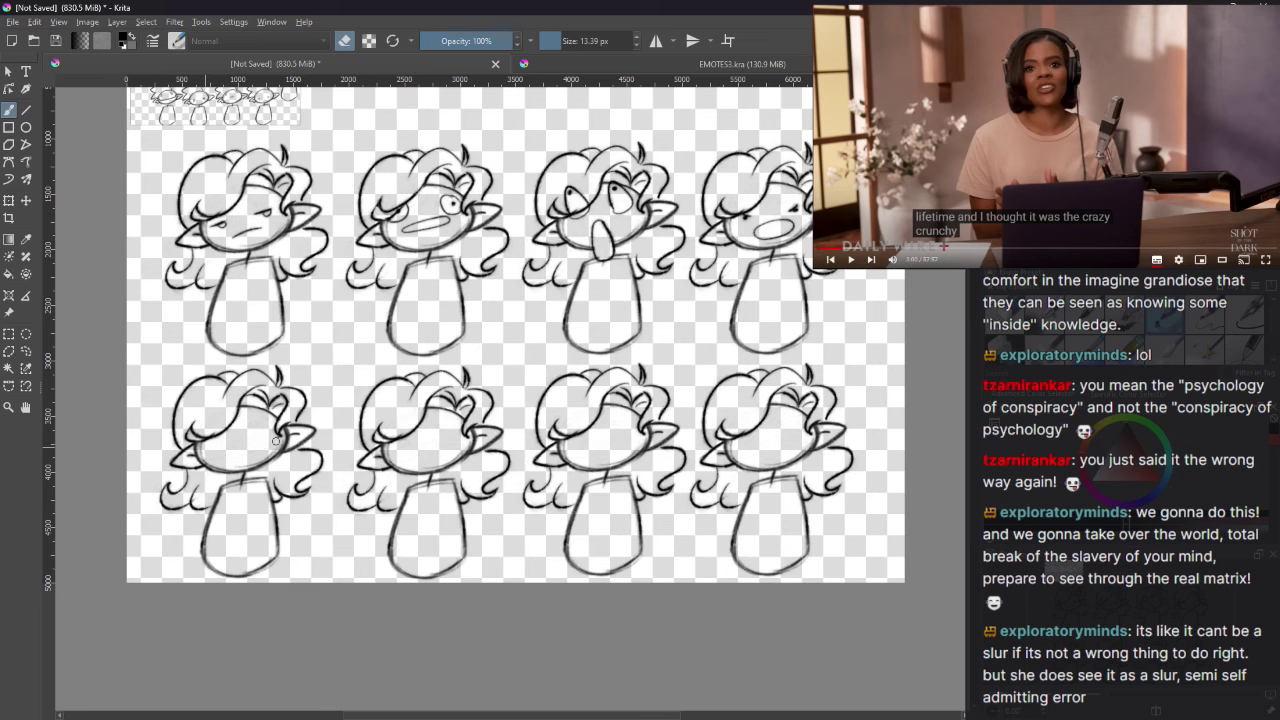
pyautogui.press('e')
pyautogui.moveTo(200, 451)
pyautogui.mouseDown()
pyautogui.moveTo(283, 440)
pyautogui.moveTo(193, 456)
pyautogui.mouseUp()
pyautogui.press('e')
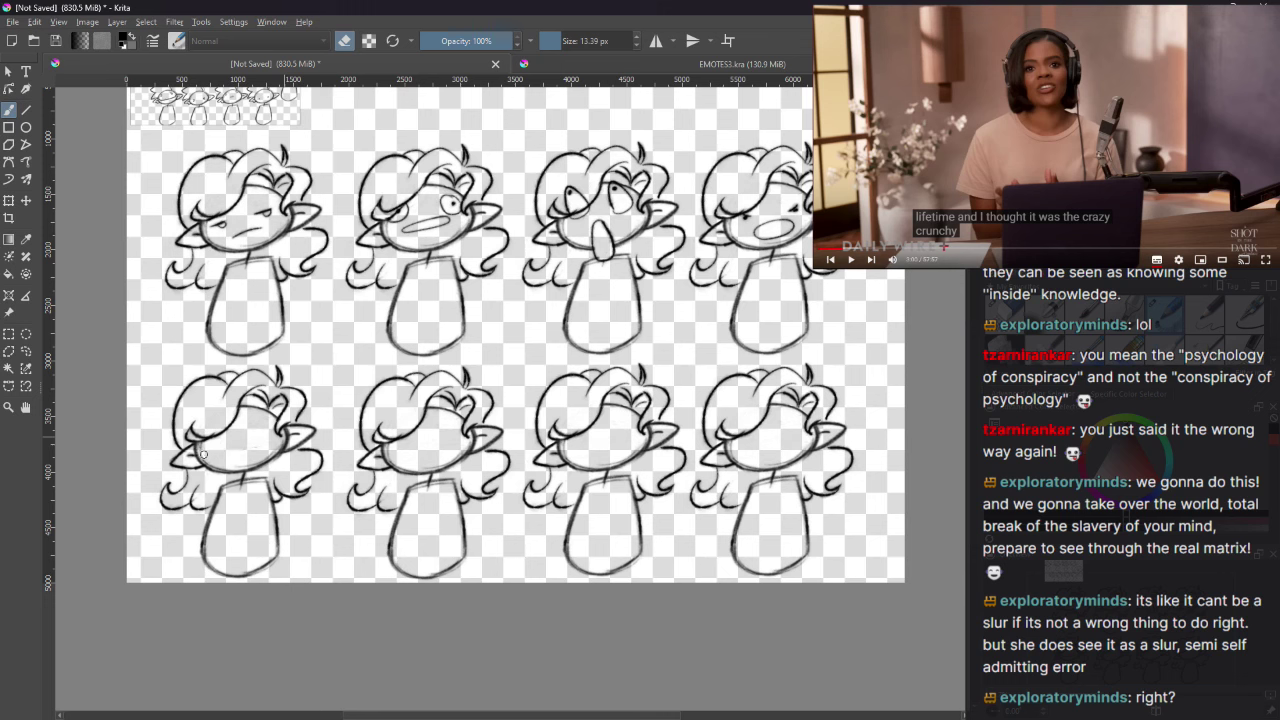
# Step: Draw a wide curved grin across the bottom row's first character's face and add small eyes with lashes above it
pyautogui.press('e')
pyautogui.press('e')
pyautogui.press('e')
pyautogui.moveTo(203, 452); pyautogui.dragTo(282, 440)
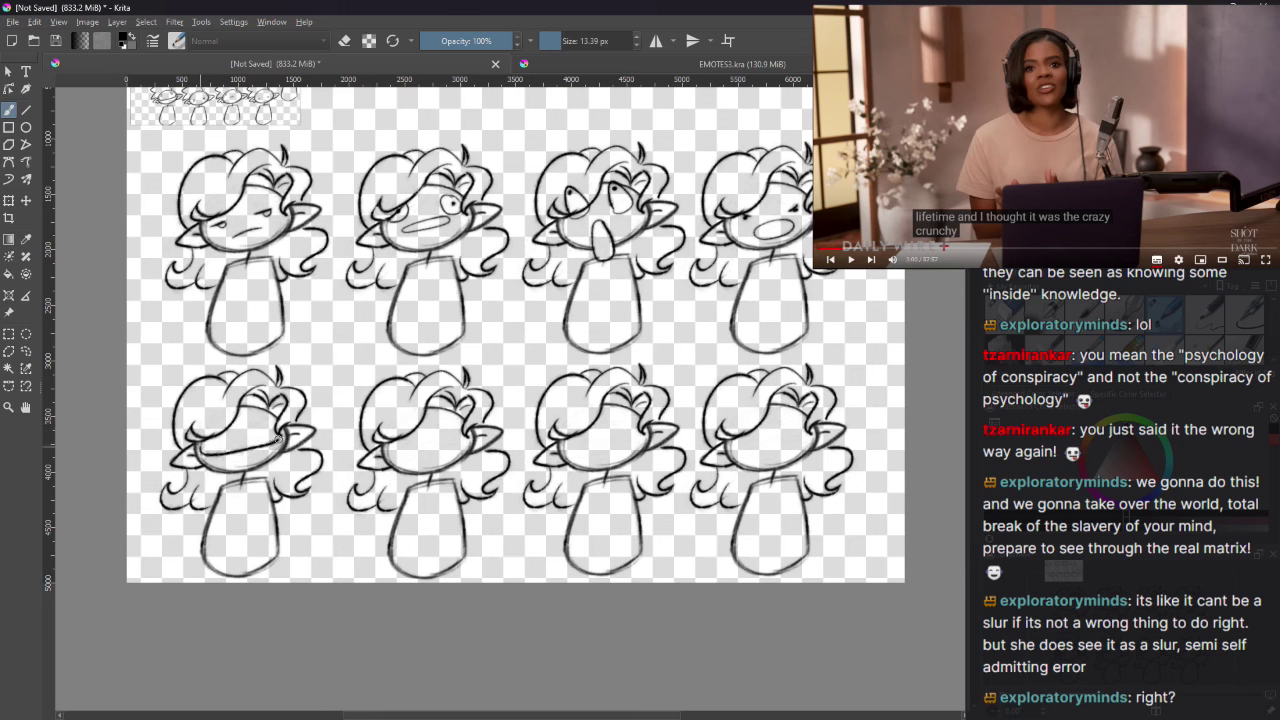
pyautogui.click(210, 442)
pyautogui.click(264, 431)
pyautogui.moveTo(256, 432); pyautogui.dragTo(220, 438)
# Step: Draw small lashed eyes on the bottom row's second character and two dot eyes high on the third character's face
pyautogui.scroll(2, 516, 350)
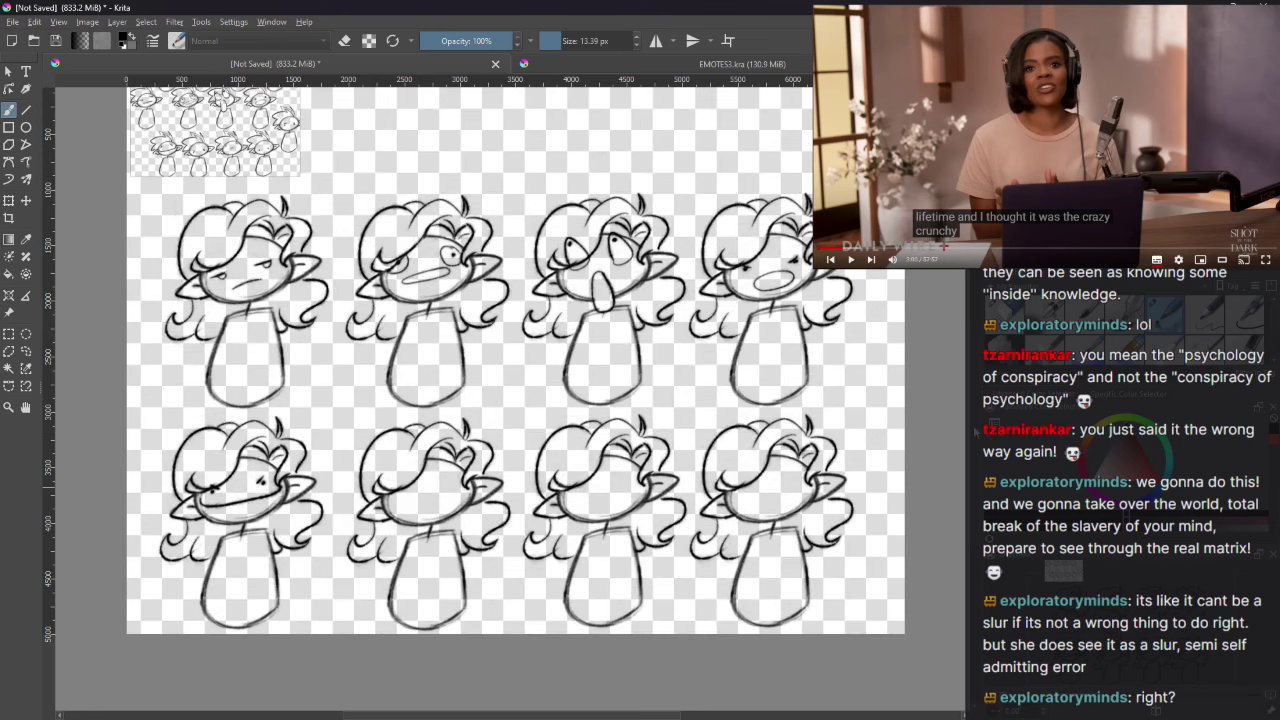
pyautogui.scroll(1, 516, 360)
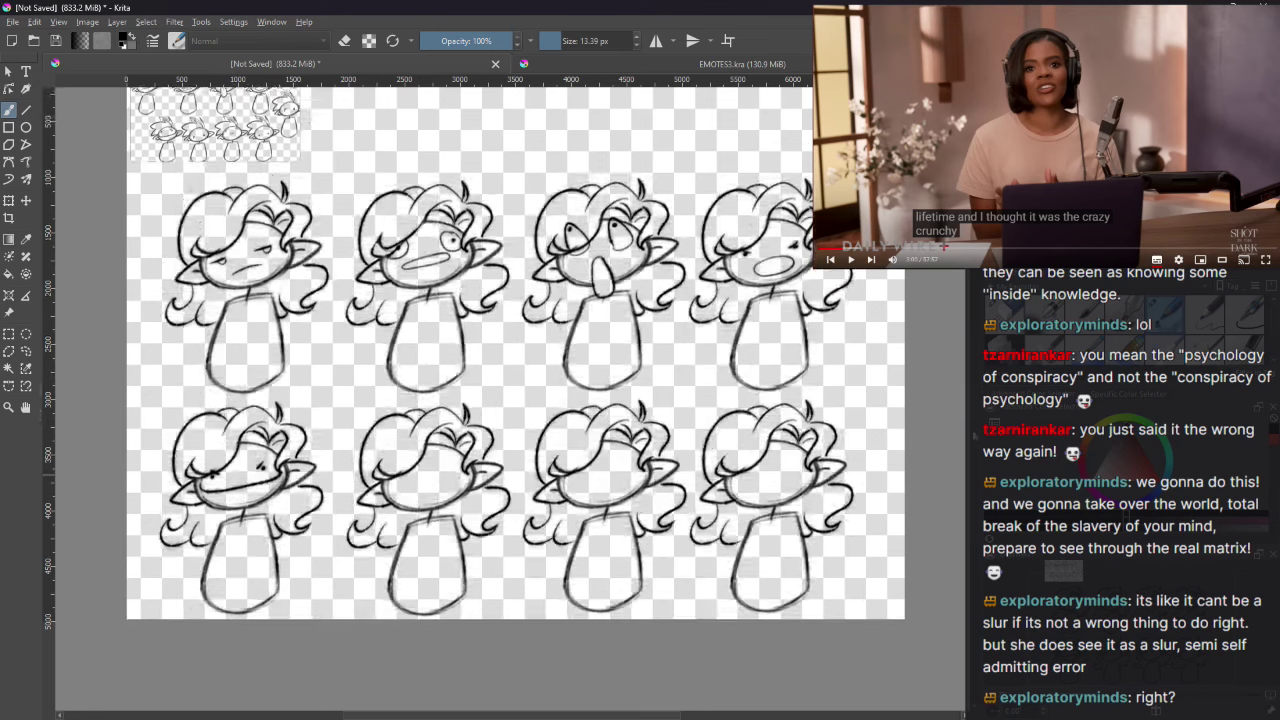
pyautogui.scroll(-2, 401, 471)
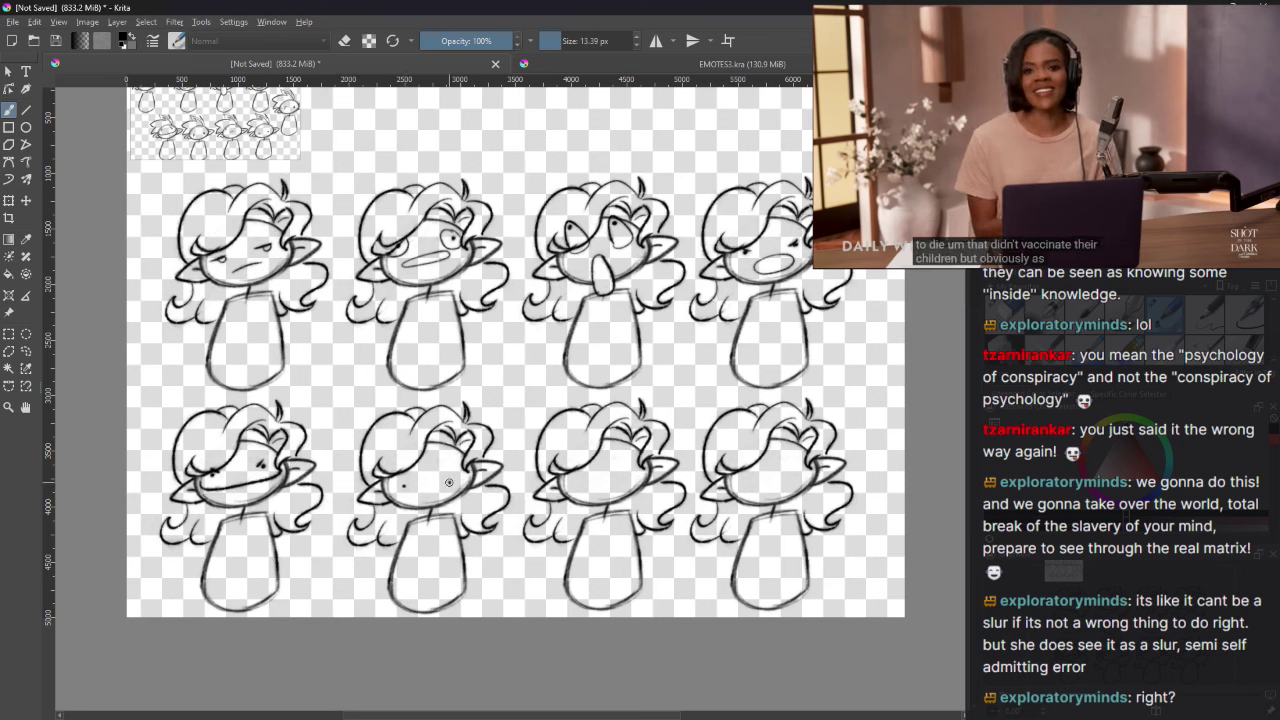
pyautogui.moveTo(446, 477); pyautogui.dragTo(407, 487)
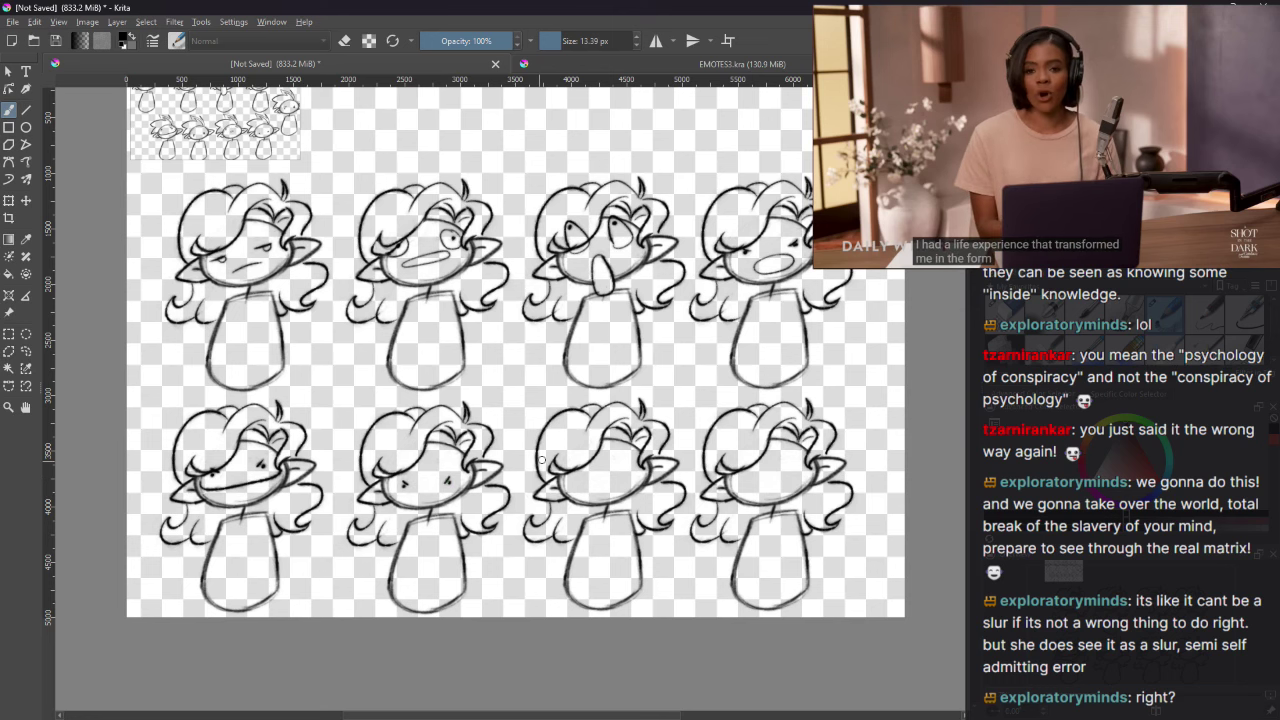
pyautogui.moveTo(623, 453); pyautogui.dragTo(572, 462)
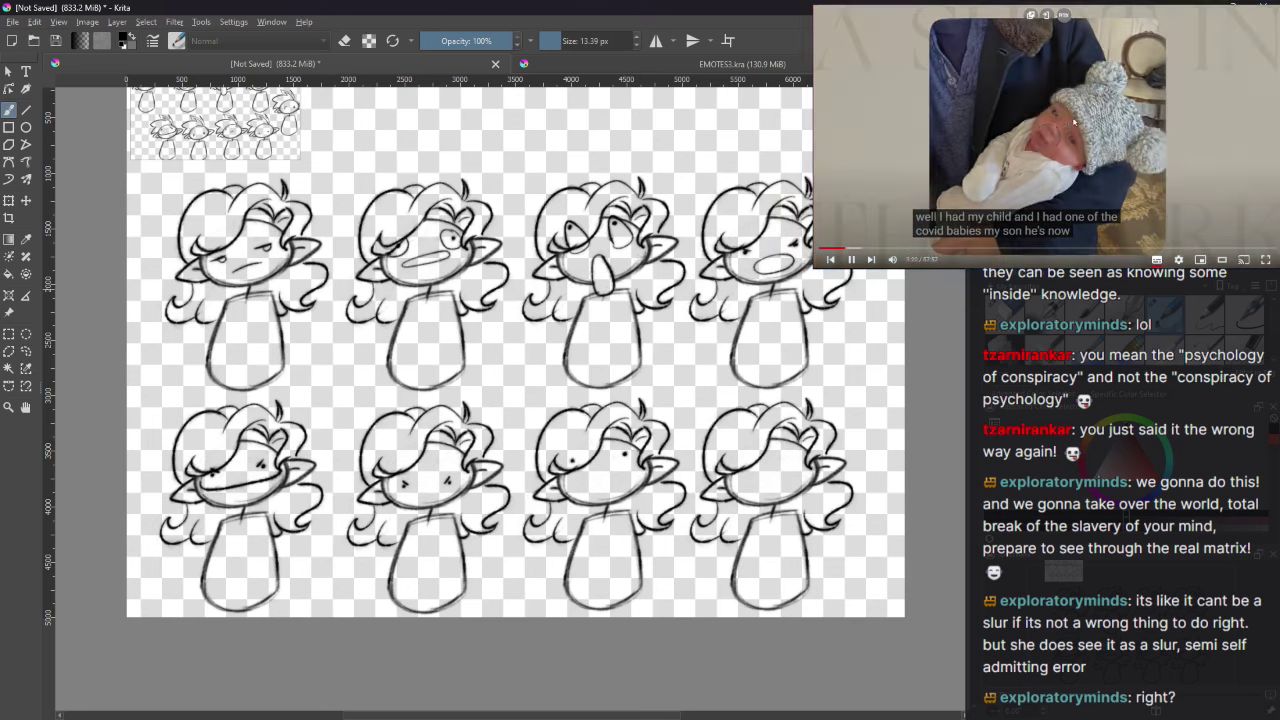
# Step: Pause the video playing beside the canvas
pyautogui.click(1079, 135)
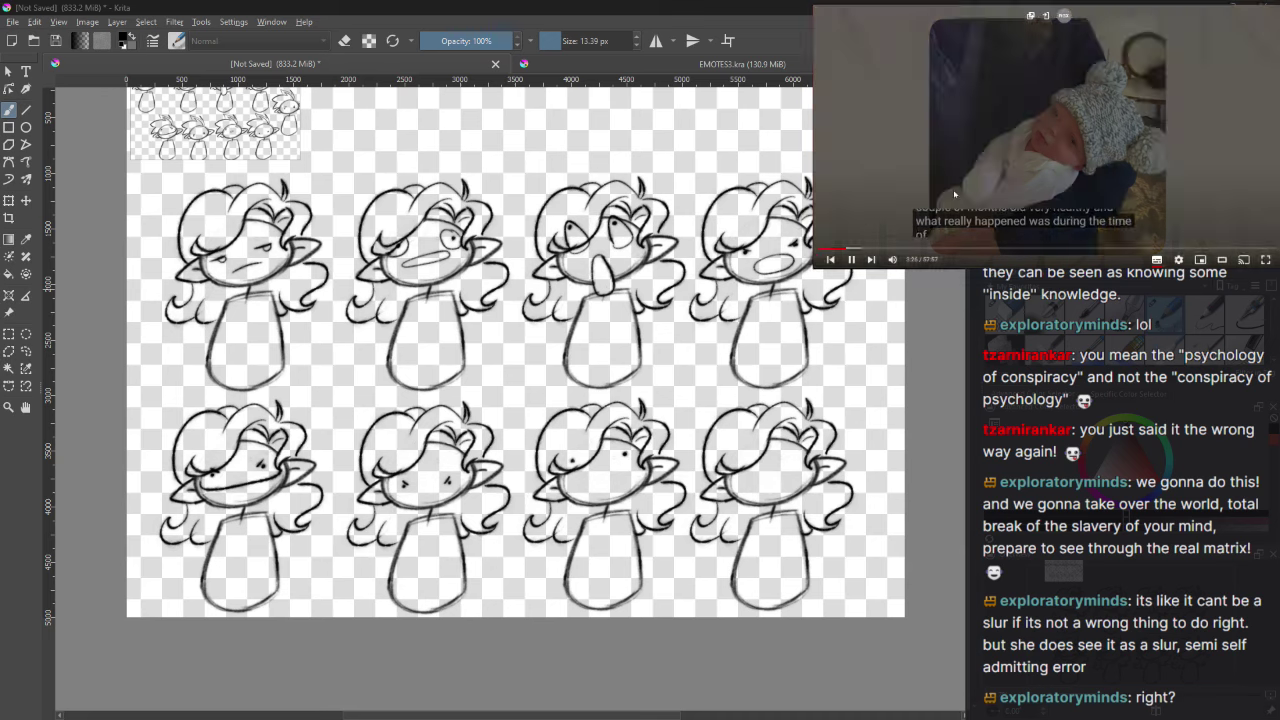
pyautogui.click(932, 217)
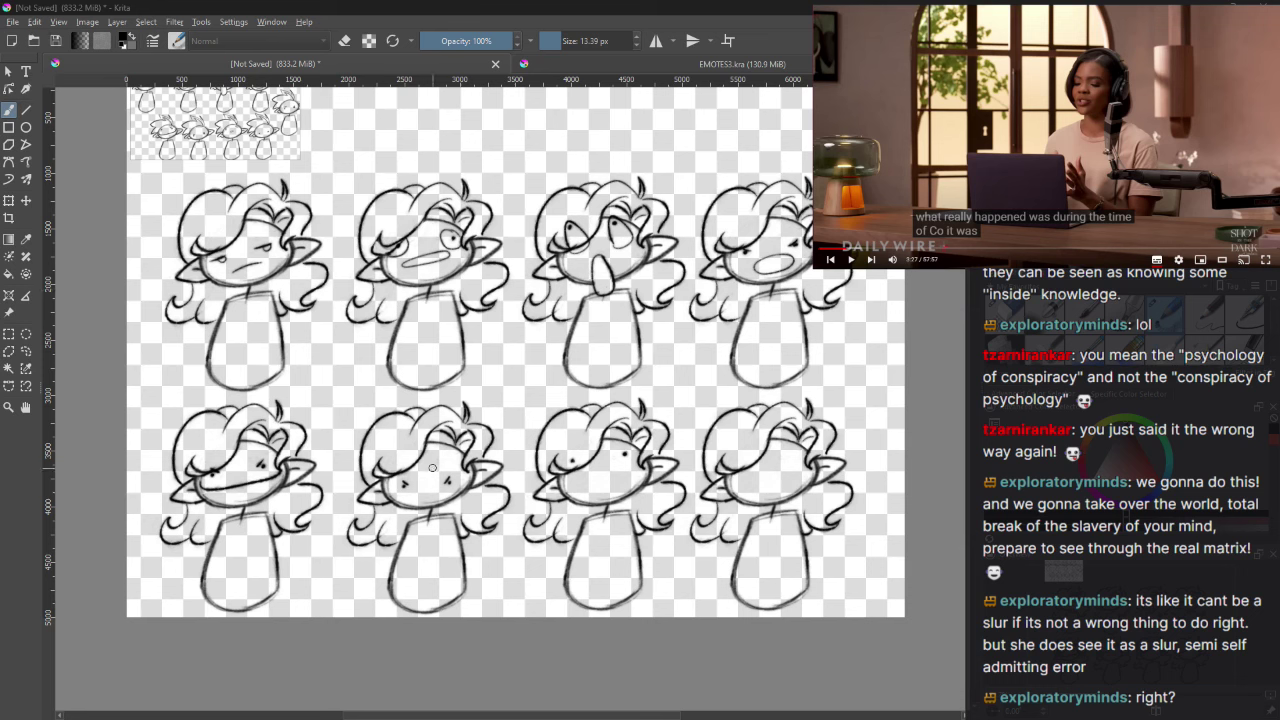
# Step: Rework the eyes of the bottom row's third character with small lash marks and draw a tiny oval mouth
pyautogui.press('e')
pyautogui.press('e')
pyautogui.click(574, 459)
pyautogui.click(575, 450)
pyautogui.press('e')
pyautogui.click(573, 454)
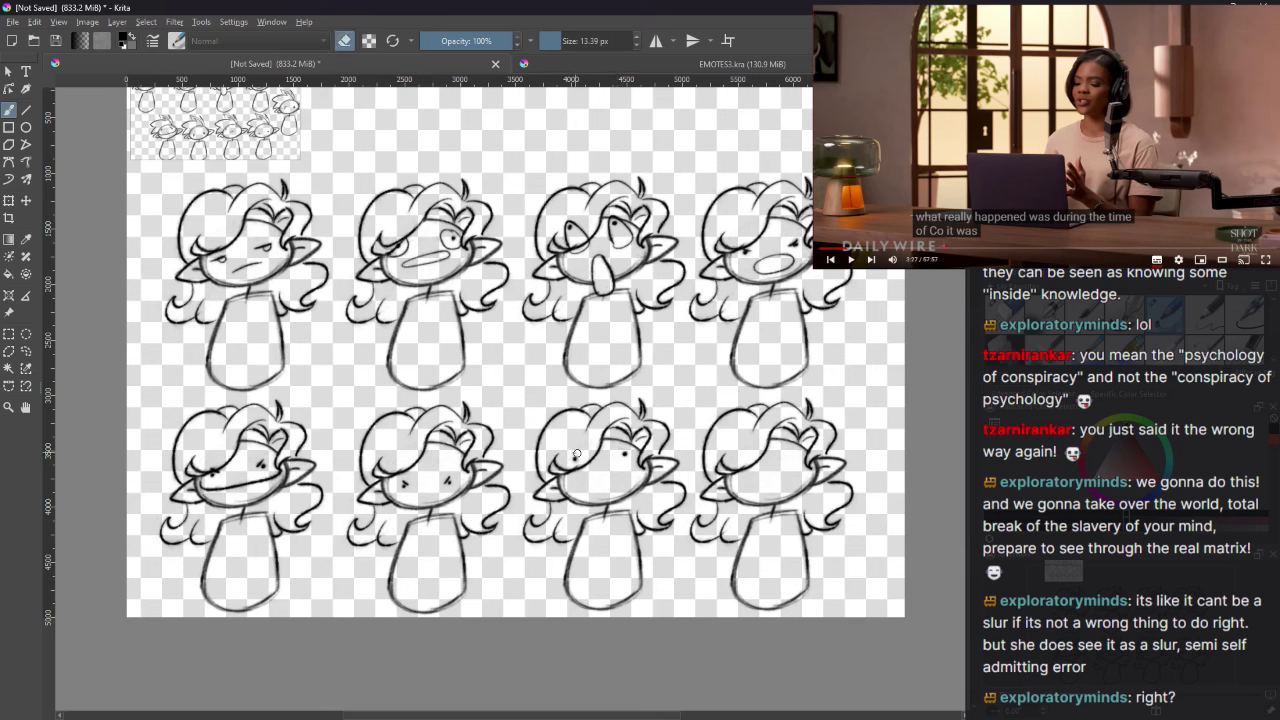
pyautogui.press('e')
pyautogui.click(575, 453)
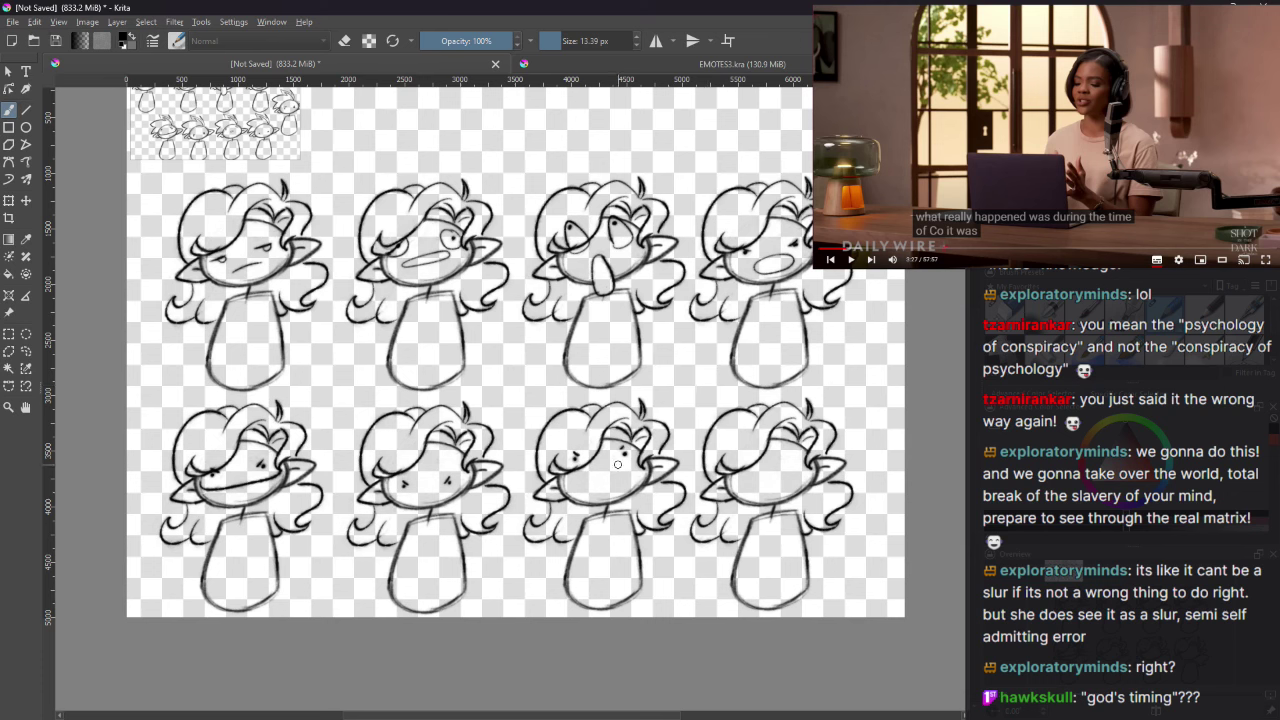
pyautogui.moveTo(595, 472); pyautogui.dragTo(602, 472)
# Step: Draw two widely spaced dot eyes low on the face of the bottom row's fourth character
pyautogui.click(749, 484)
pyautogui.click(796, 481)
pyautogui.press('e')
pyautogui.press('e')
pyautogui.click(749, 487)
pyautogui.click(791, 485)
# Step: Set the colouring brush to 76.48 px and paint the face and ears of the top row's first character green
pyautogui.scroll(3, 515, 400)
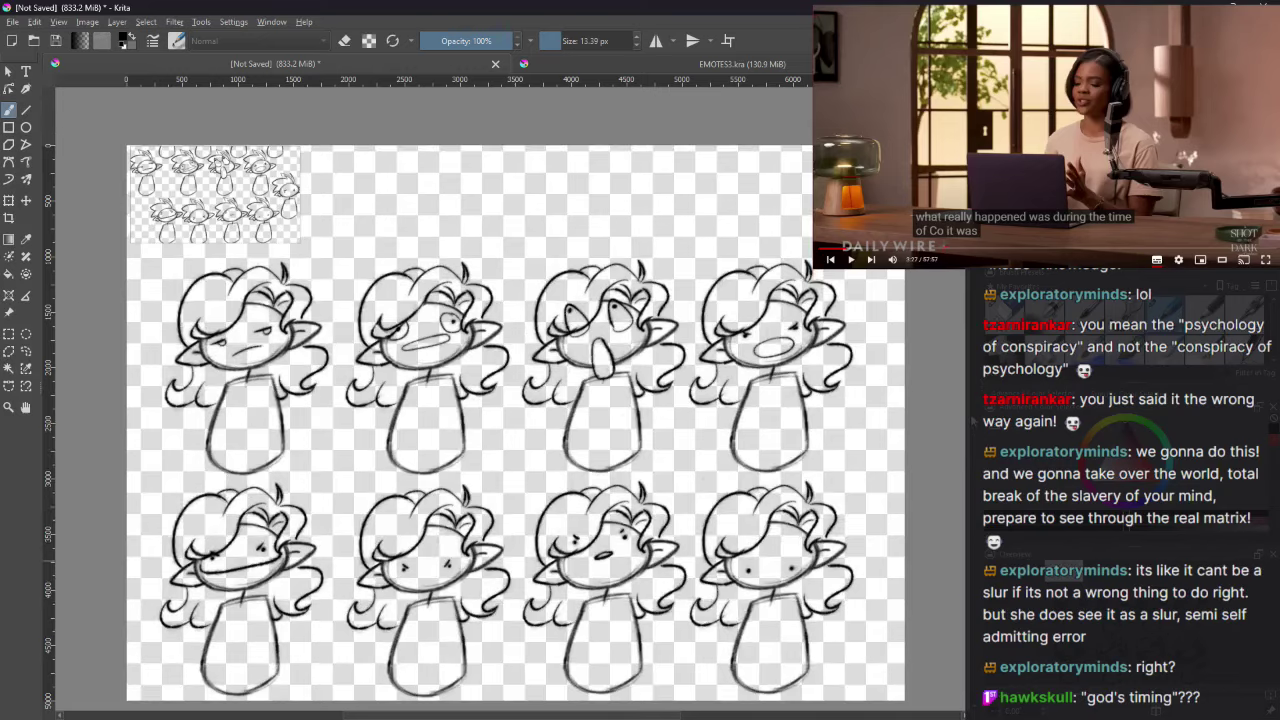
pyautogui.scroll(-1, 515, 400)
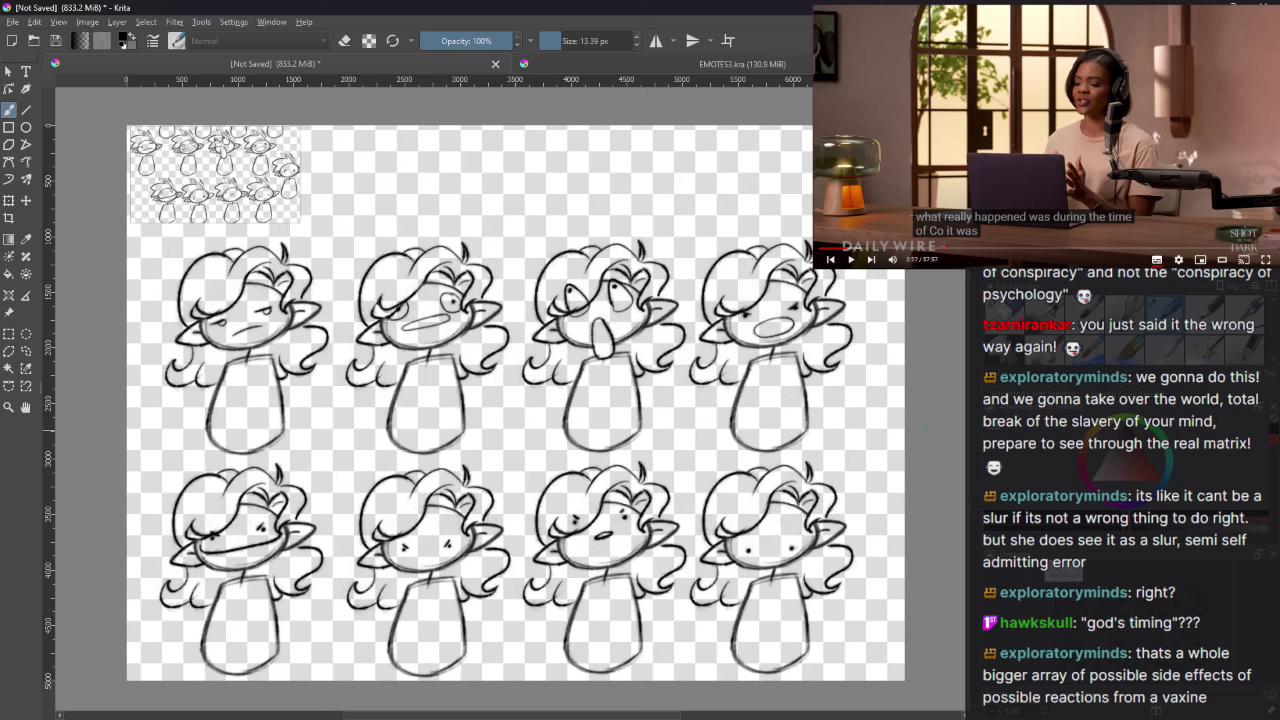
pyautogui.press('e')
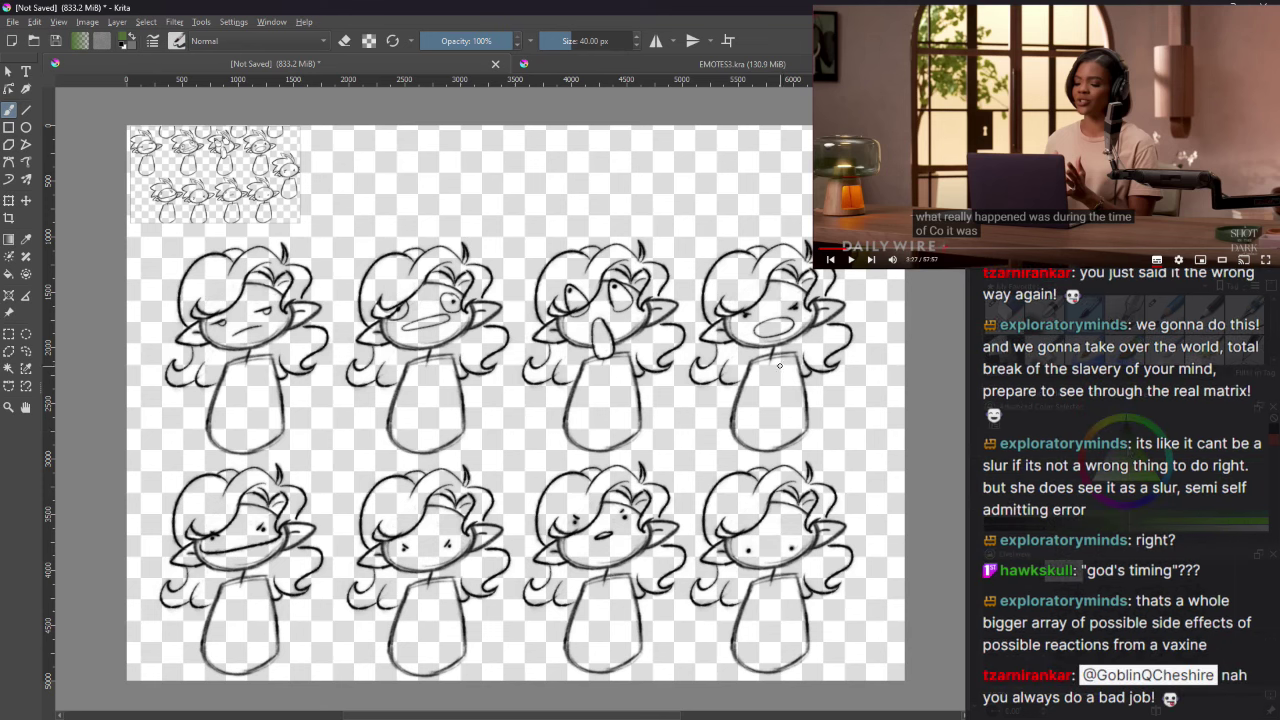
pyautogui.moveTo(576, 41); pyautogui.dragTo(586, 41)
pyautogui.moveTo(240, 292)
pyautogui.mouseDown()
pyautogui.moveTo(210, 320)
pyautogui.moveTo(245, 340)
pyautogui.moveTo(285, 312)
pyautogui.moveTo(250, 288)
pyautogui.moveTo(264, 310)
pyautogui.moveTo(208, 328)
pyautogui.moveTo(240, 346)
pyautogui.moveTo(316, 305)
pyautogui.moveTo(287, 316)
pyautogui.mouseUp()
pyautogui.moveTo(204, 324)
pyautogui.mouseDown()
pyautogui.moveTo(180, 340)
pyautogui.moveTo(204, 340)
pyautogui.moveTo(188, 344)
pyautogui.moveTo(199, 325)
pyautogui.mouseUp()
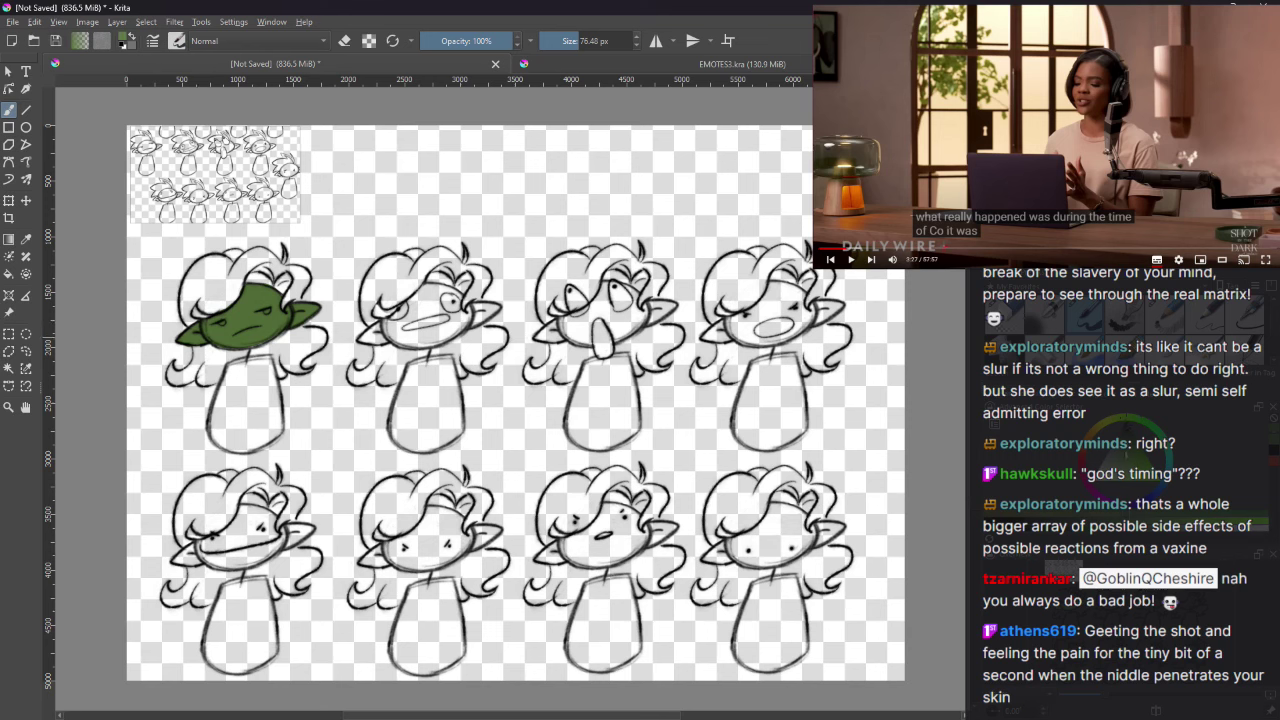
pyautogui.moveTo(254, 308)
pyautogui.mouseDown()
pyautogui.moveTo(208, 330)
pyautogui.moveTo(258, 326)
pyautogui.mouseUp()
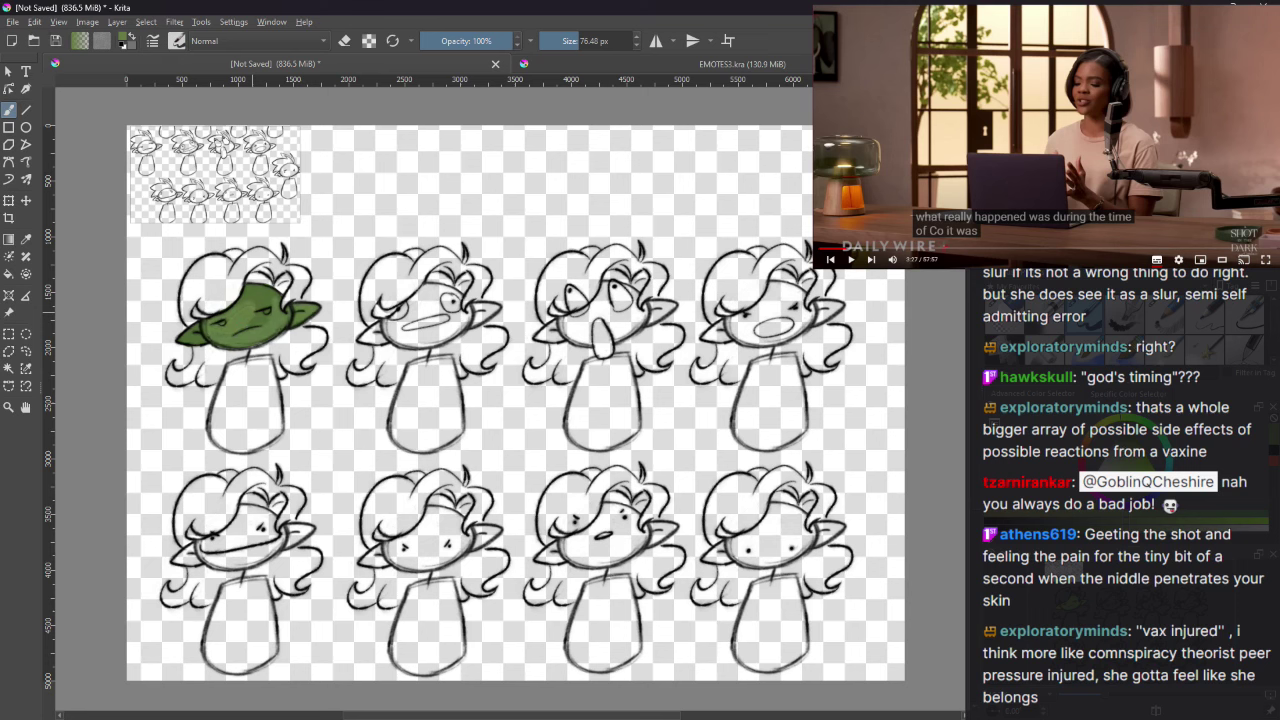
pyautogui.moveTo(250, 314); pyautogui.dragTo(264, 322)
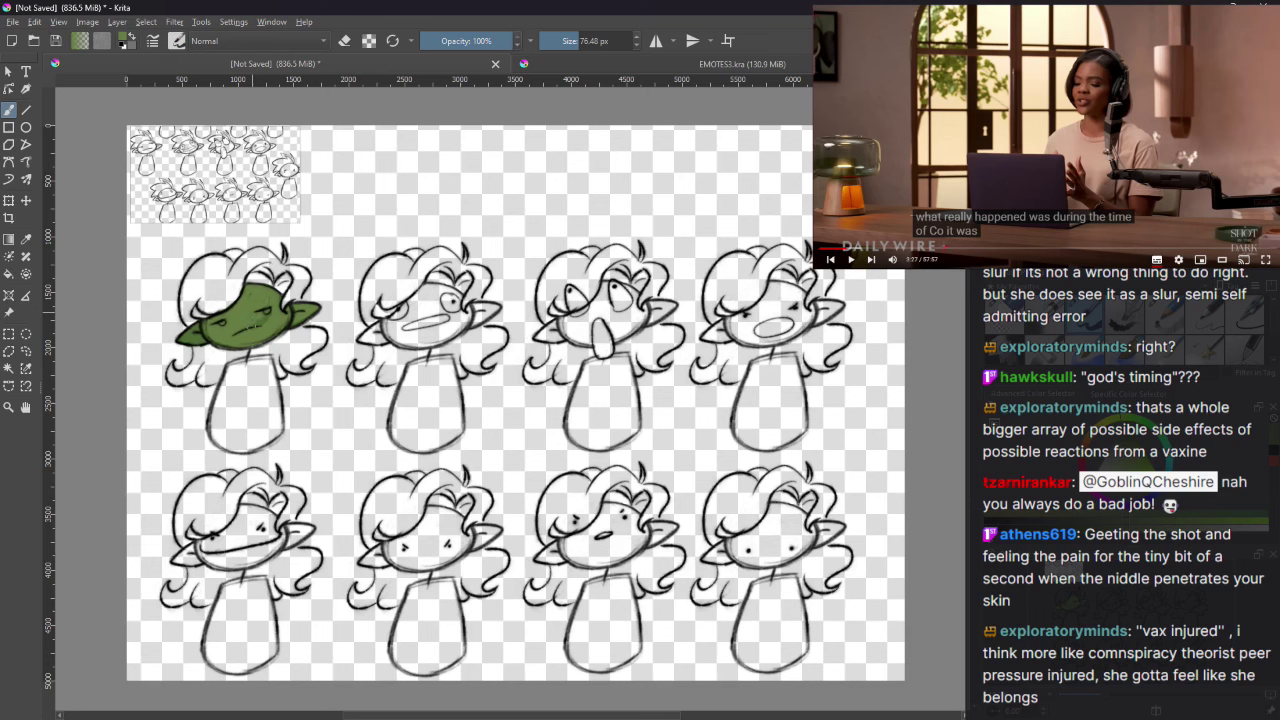
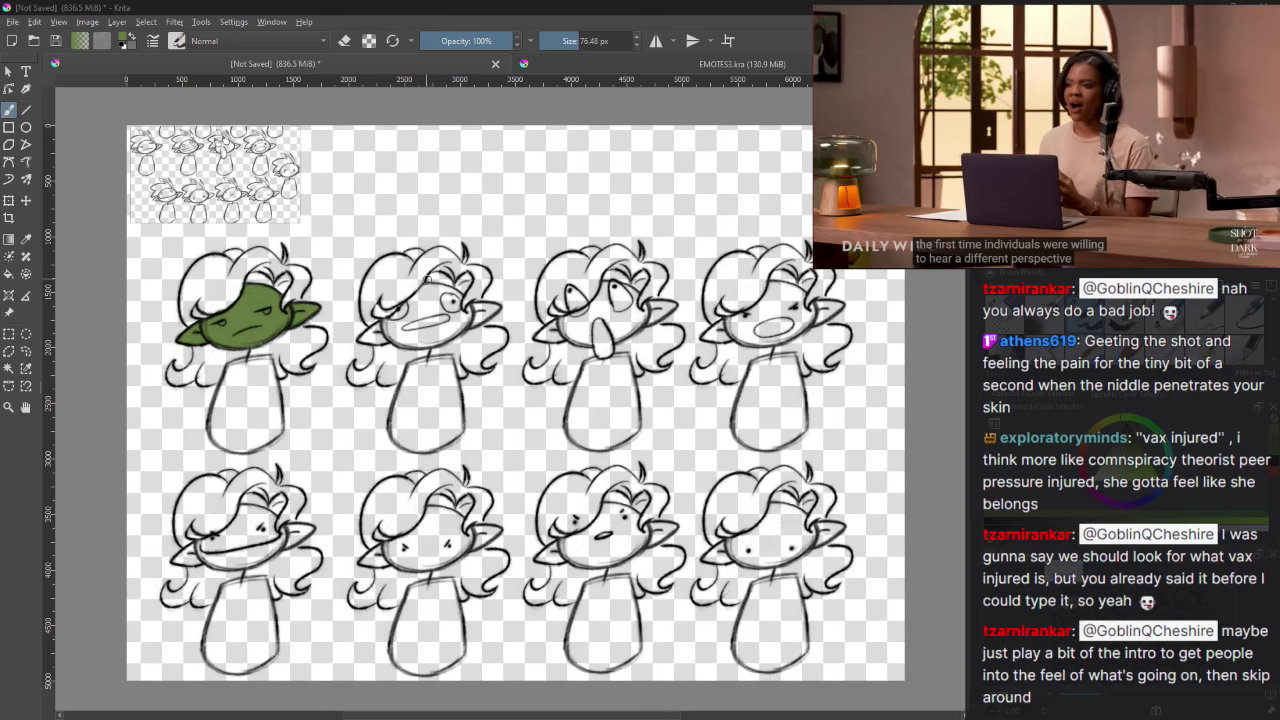
# Step: Paint the faces and ears of the top row's second and third characters green, leaving the third's tongue uncoloured
pyautogui.moveTo(427, 285)
pyautogui.mouseDown()
pyautogui.moveTo(395, 312)
pyautogui.moveTo(410, 342)
pyautogui.moveTo(426, 336)
pyautogui.mouseUp()
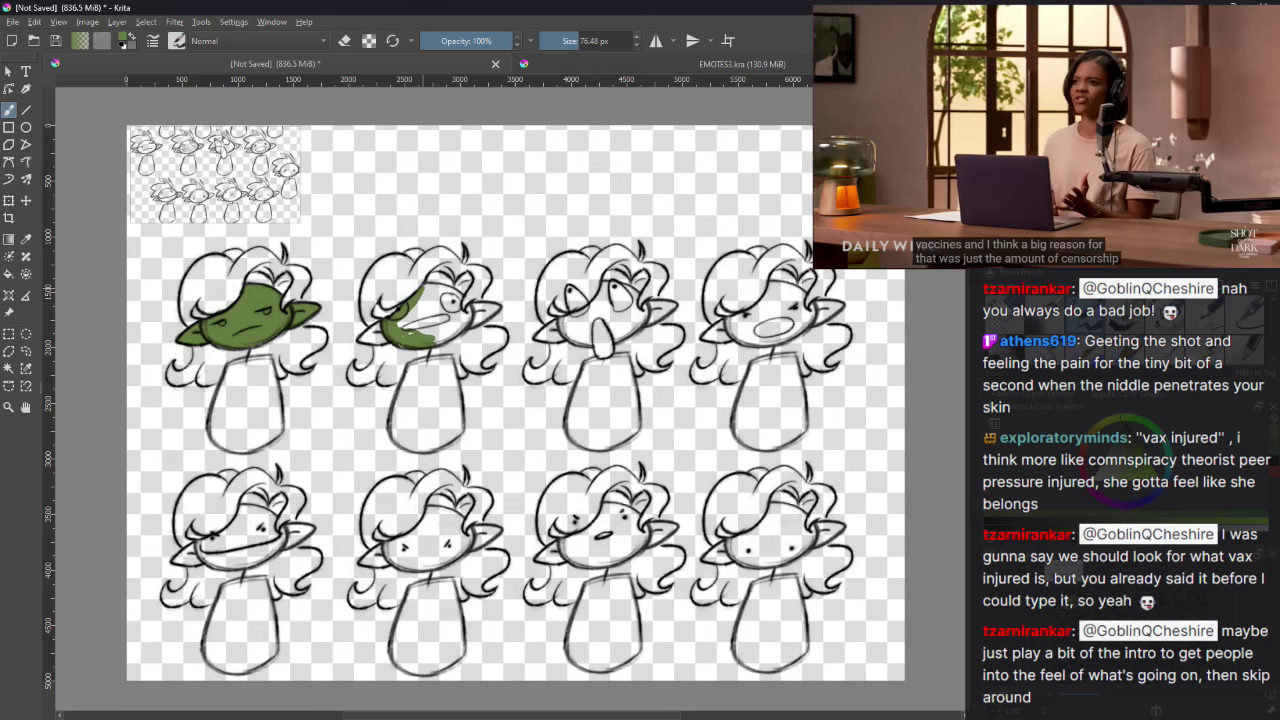
pyautogui.moveTo(434, 340)
pyautogui.mouseDown()
pyautogui.moveTo(472, 312)
pyautogui.moveTo(456, 320)
pyautogui.moveTo(448, 286)
pyautogui.moveTo(398, 322)
pyautogui.moveTo(450, 298)
pyautogui.moveTo(460, 320)
pyautogui.mouseUp()
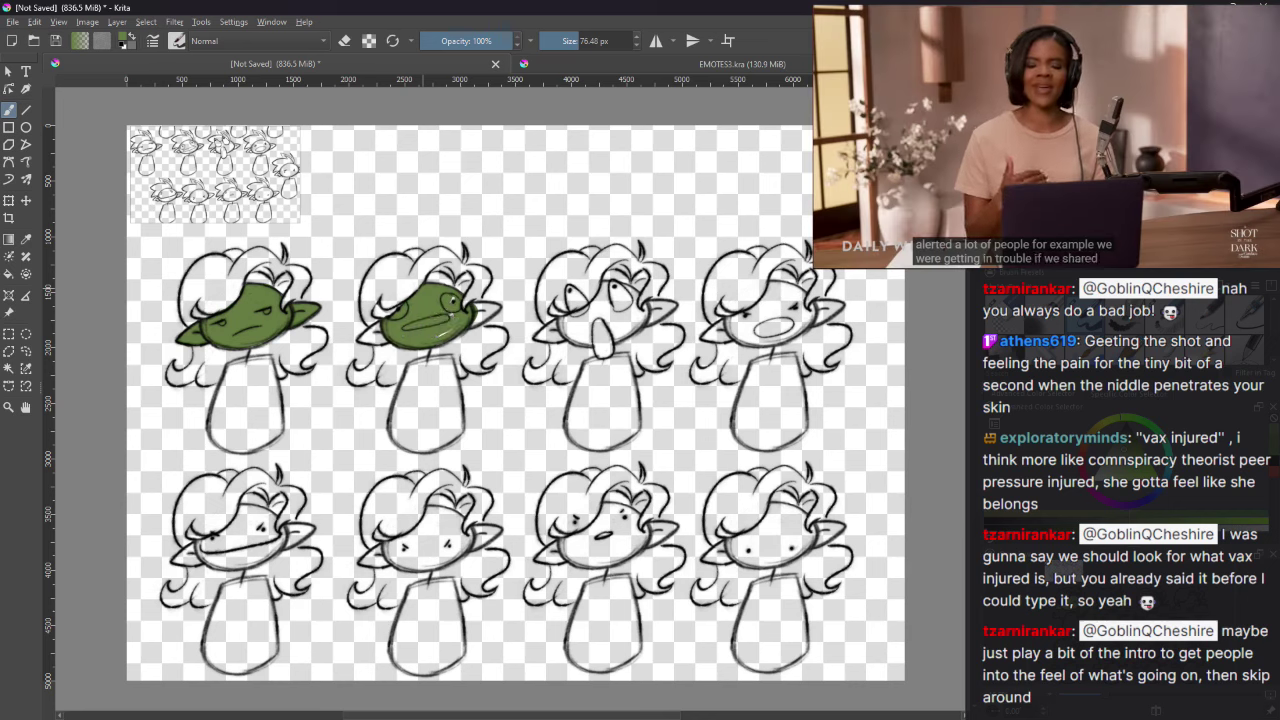
pyautogui.moveTo(470, 305)
pyautogui.mouseDown()
pyautogui.moveTo(495, 305)
pyautogui.moveTo(470, 325)
pyautogui.moveTo(479, 313)
pyautogui.mouseUp()
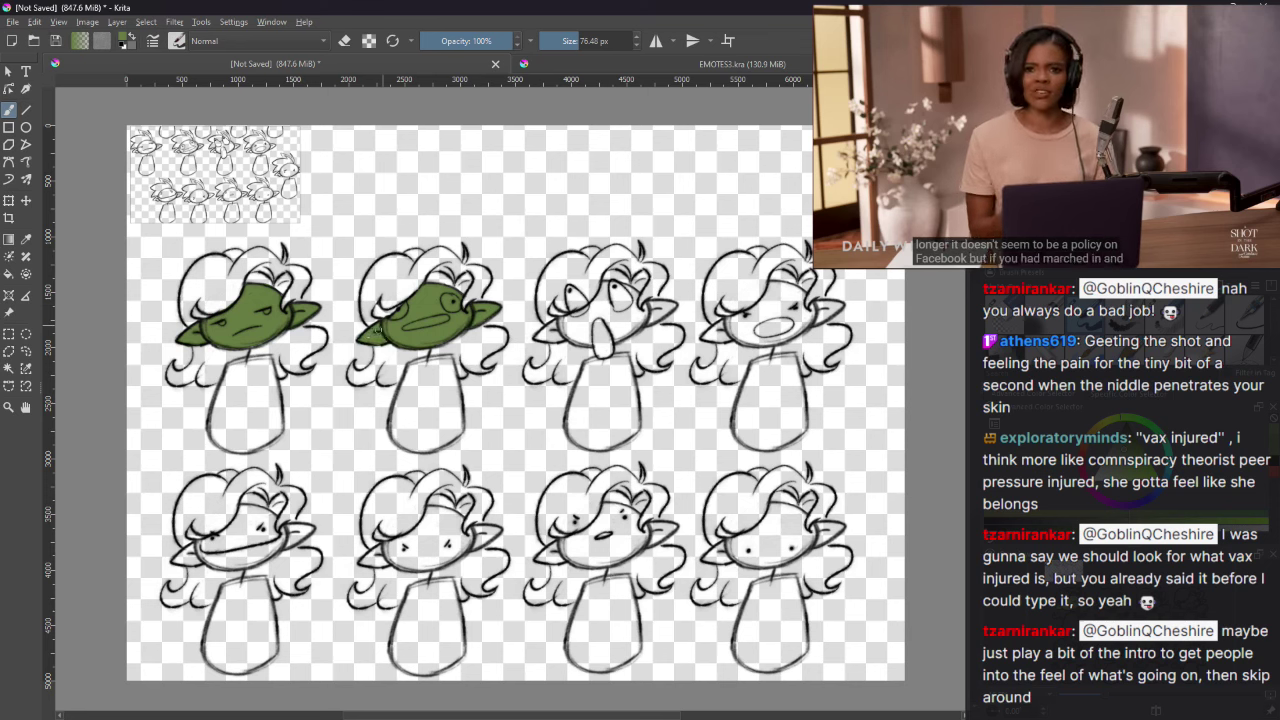
pyautogui.moveTo(606, 282)
pyautogui.mouseDown()
pyautogui.moveTo(535, 336)
pyautogui.moveTo(578, 323)
pyautogui.moveTo(585, 345)
pyautogui.moveTo(585, 322)
pyautogui.moveTo(576, 330)
pyautogui.moveTo(603, 290)
pyautogui.moveTo(618, 338)
pyautogui.moveTo(643, 305)
pyautogui.moveTo(670, 308)
pyautogui.moveTo(625, 320)
pyautogui.moveTo(621, 294)
pyautogui.moveTo(615, 320)
pyautogui.moveTo(612, 284)
pyautogui.mouseUp()
pyautogui.press('e')
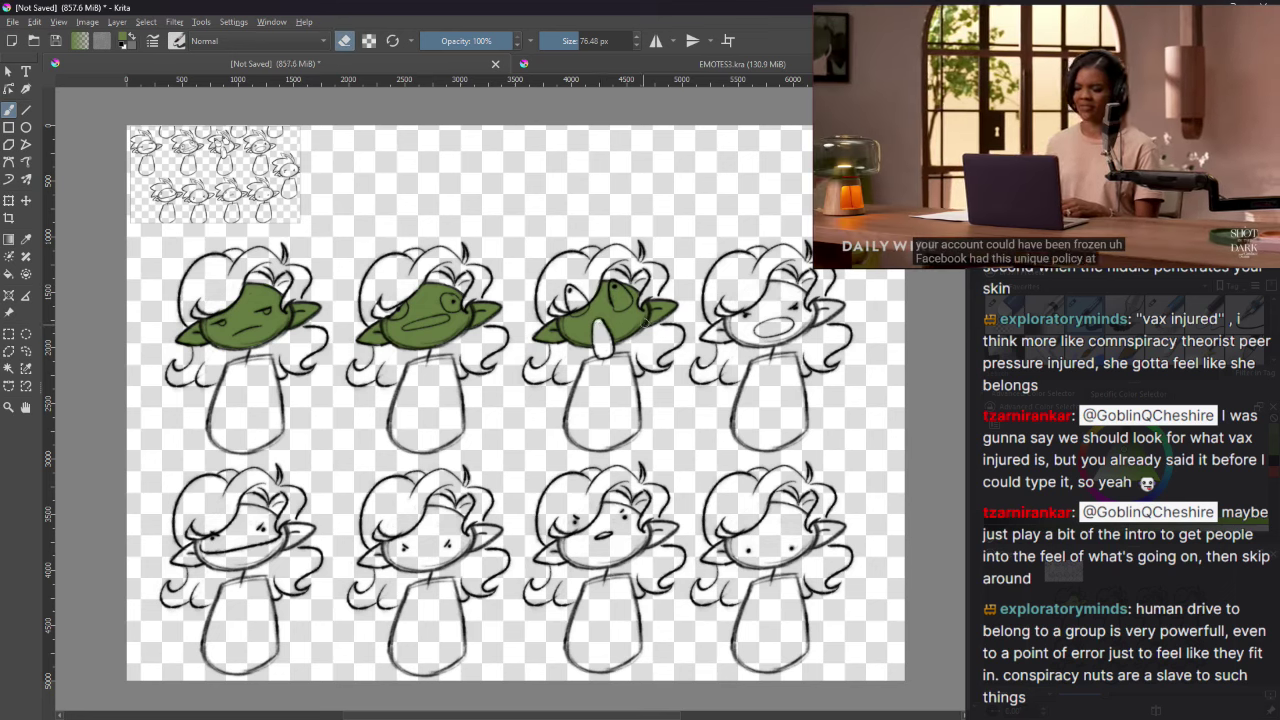
# Step: Paint the face and ears of the top row's fourth character green
pyautogui.press('e')
pyautogui.moveTo(778, 285); pyautogui.dragTo(735, 322)
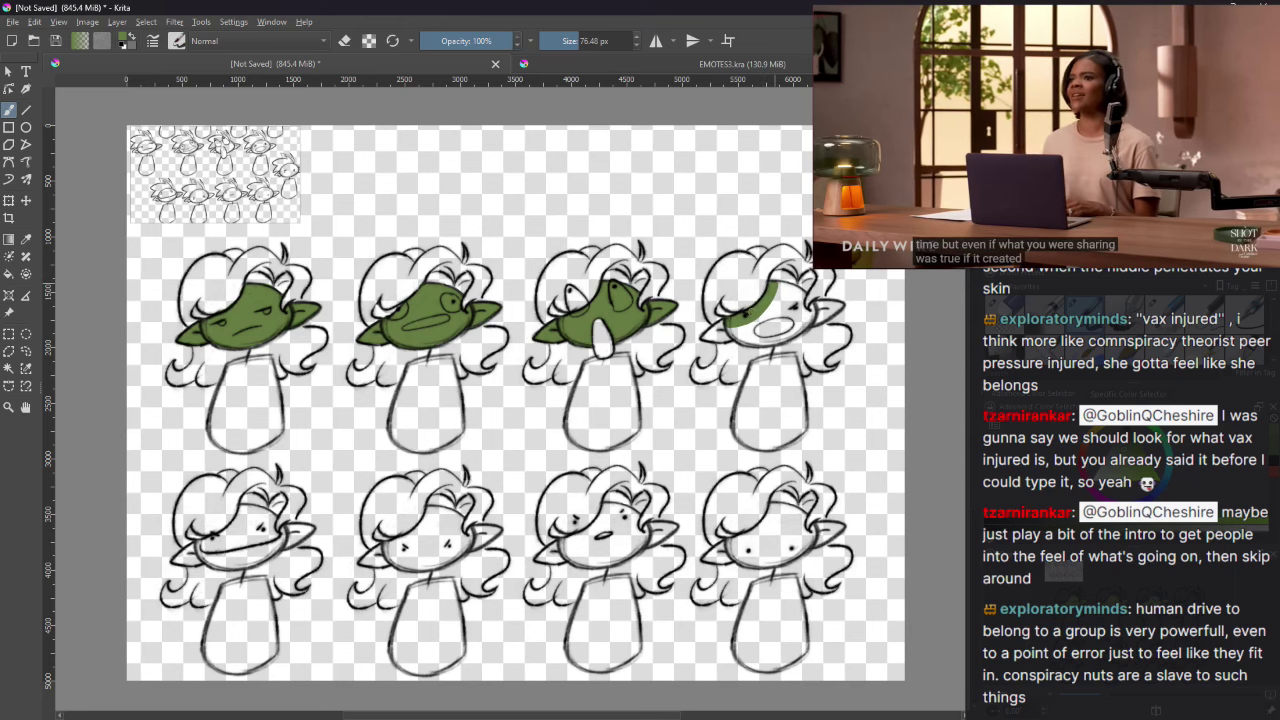
pyautogui.moveTo(778, 285); pyautogui.dragTo(816, 314)
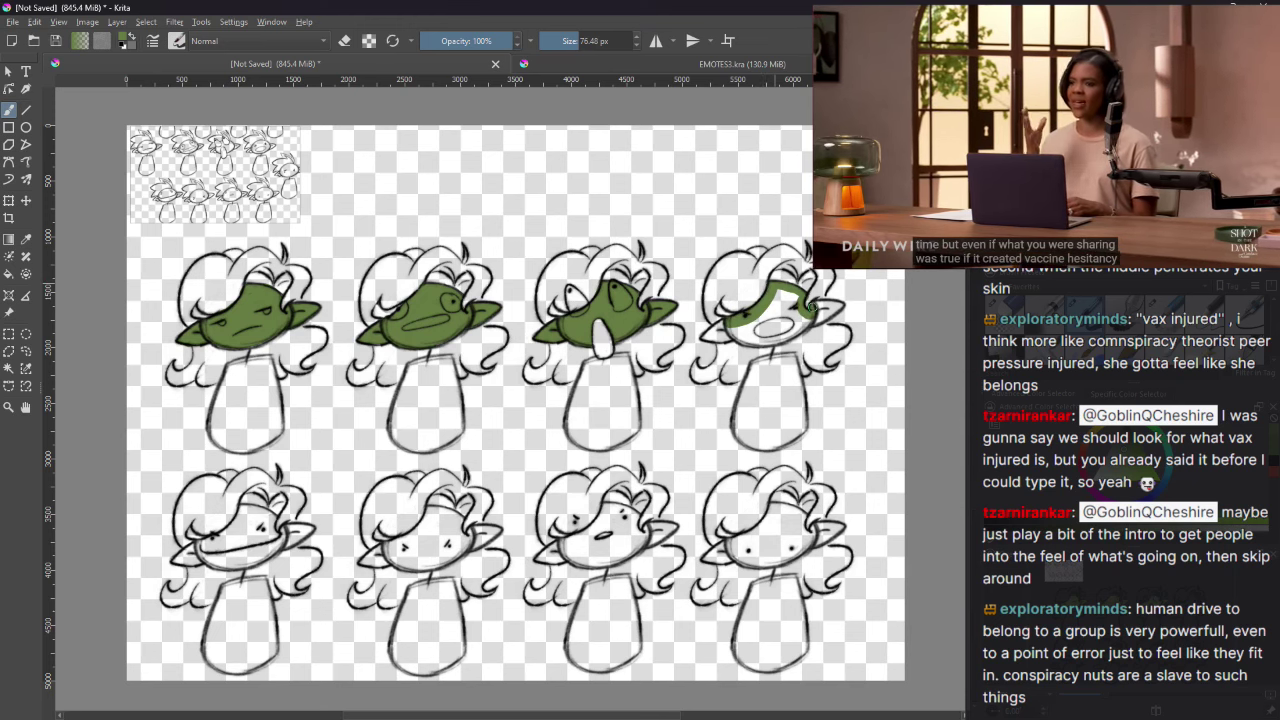
pyautogui.moveTo(820, 313)
pyautogui.mouseDown()
pyautogui.moveTo(782, 340)
pyautogui.moveTo(732, 332)
pyautogui.moveTo(760, 346)
pyautogui.moveTo(790, 320)
pyautogui.moveTo(770, 318)
pyautogui.moveTo(783, 297)
pyautogui.mouseUp()
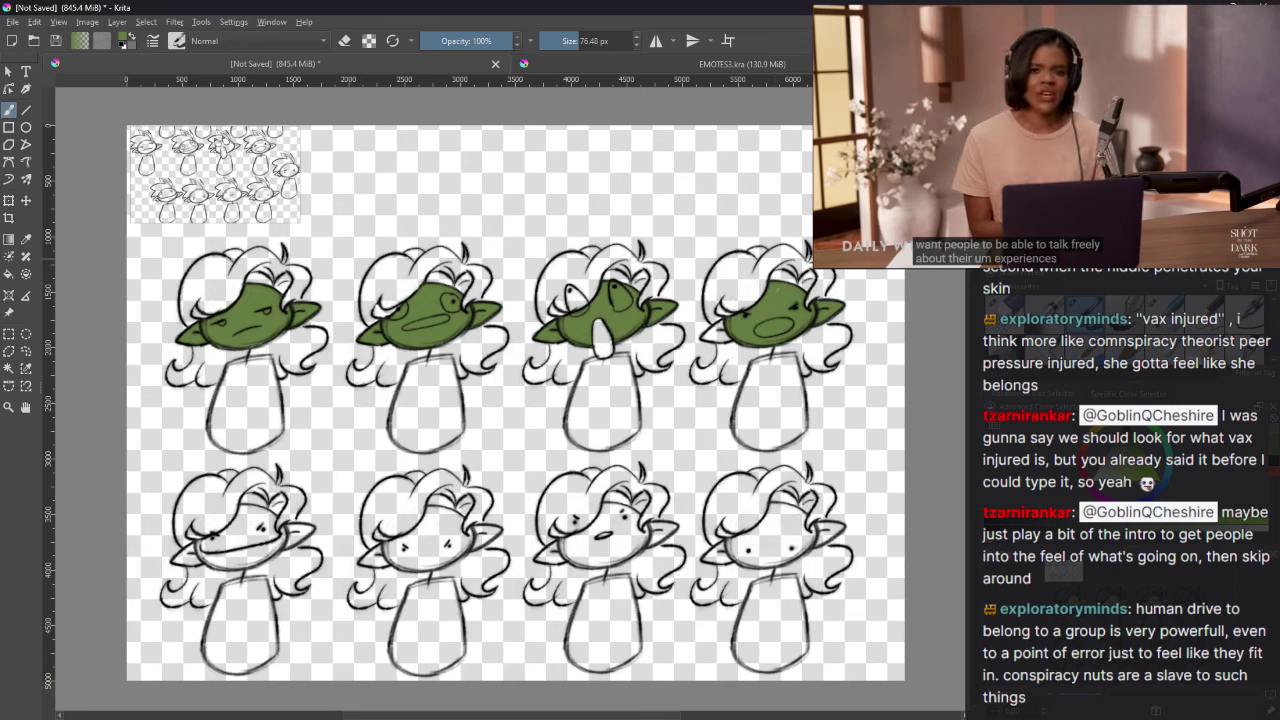
# Step: Pause the video and paint the face and ears of the bottom row's first character green
pyautogui.moveTo(1045, 140)
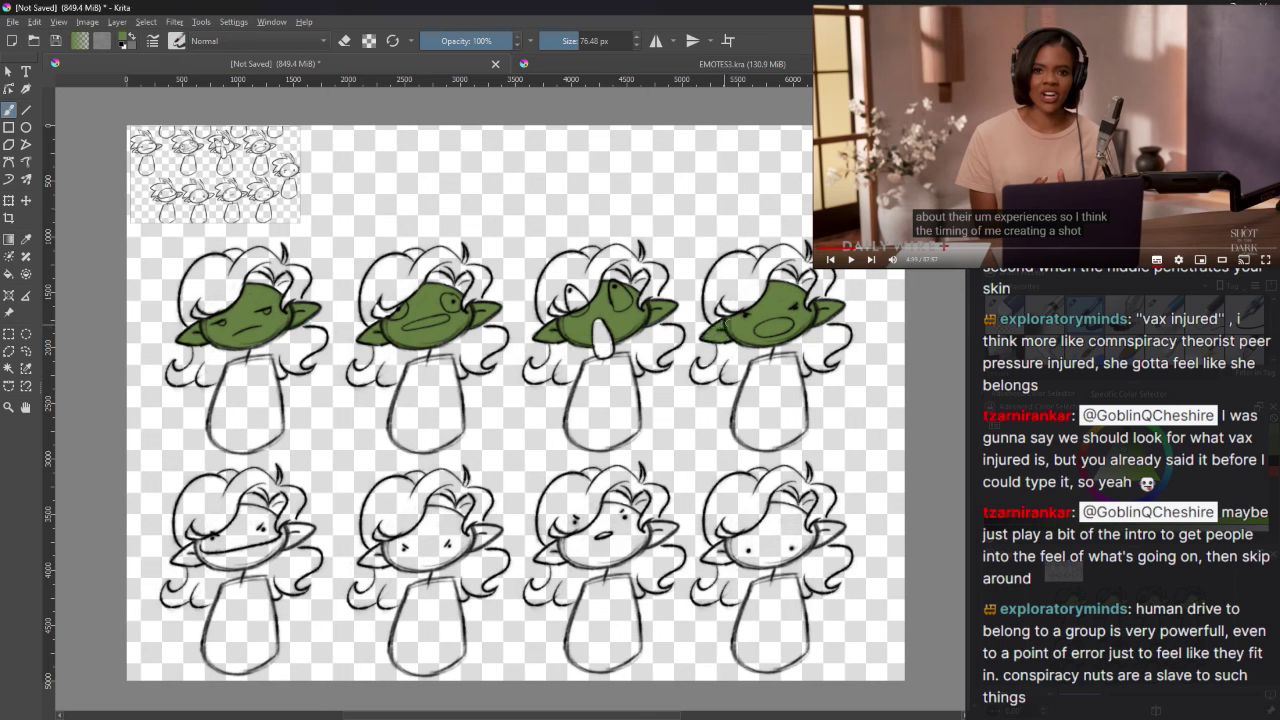
pyautogui.scroll(-2, 515, 400)
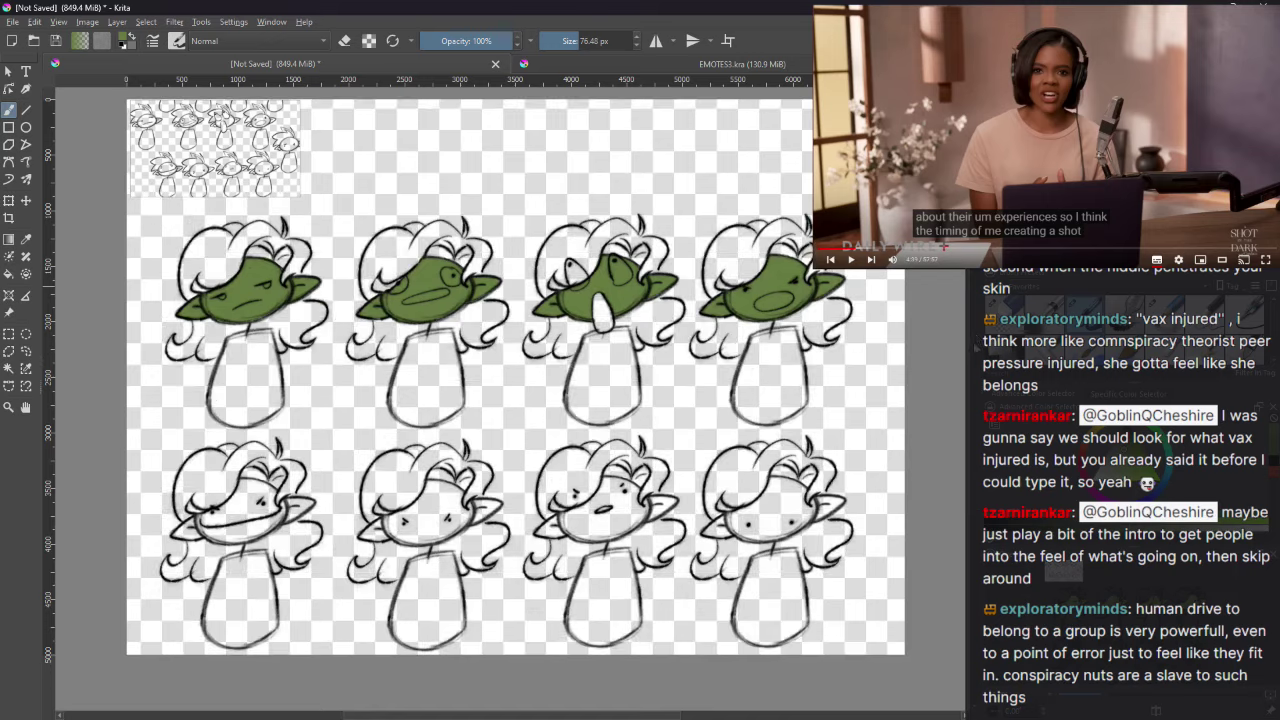
pyautogui.moveTo(244, 472)
pyautogui.mouseDown()
pyautogui.moveTo(198, 516)
pyautogui.moveTo(208, 532)
pyautogui.moveTo(232, 506)
pyautogui.moveTo(212, 532)
pyautogui.moveTo(260, 528)
pyautogui.moveTo(292, 490)
pyautogui.moveTo(312, 492)
pyautogui.moveTo(294, 500)
pyautogui.moveTo(250, 476)
pyautogui.moveTo(258, 486)
pyautogui.moveTo(244, 506)
pyautogui.moveTo(240, 490)
pyautogui.moveTo(230, 524)
pyautogui.moveTo(264, 506)
pyautogui.mouseUp()
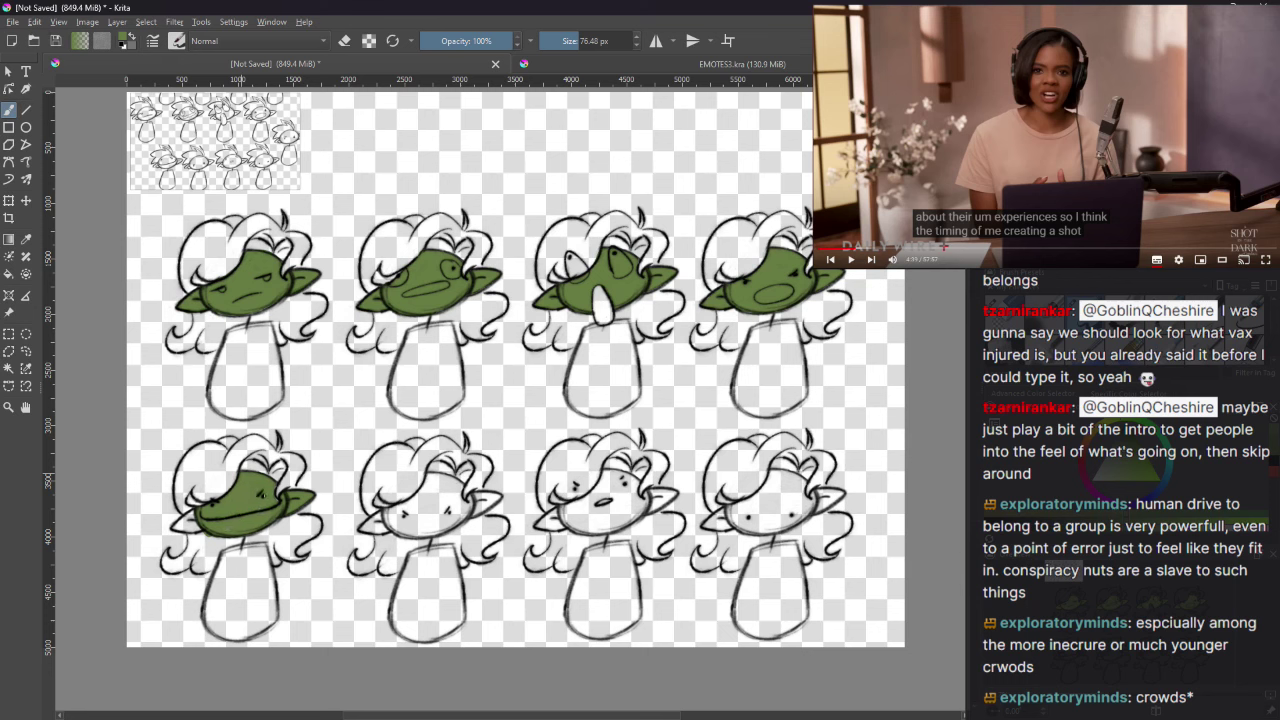
pyautogui.moveTo(188, 516)
pyautogui.mouseDown()
pyautogui.moveTo(182, 528)
pyautogui.moveTo(195, 516)
pyautogui.mouseUp()
pyautogui.press('e')
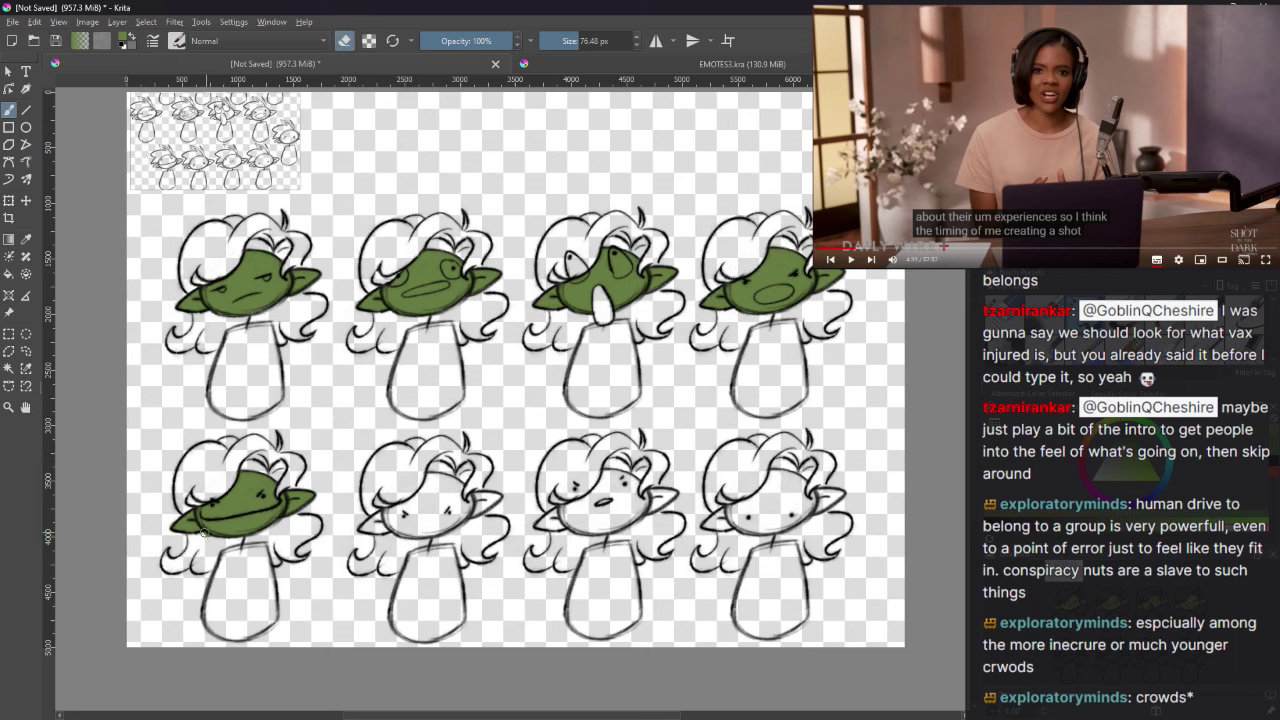
# Step: Paint the face and ears of the bottom row's second character green
pyautogui.press('e')
pyautogui.moveTo(428, 478)
pyautogui.mouseDown()
pyautogui.moveTo(392, 514)
pyautogui.moveTo(452, 478)
pyautogui.moveTo(478, 510)
pyautogui.moveTo(471, 500)
pyautogui.moveTo(384, 524)
pyautogui.moveTo(394, 535)
pyautogui.moveTo(464, 516)
pyautogui.moveTo(454, 527)
pyautogui.moveTo(430, 499)
pyautogui.moveTo(416, 522)
pyautogui.moveTo(496, 500)
pyautogui.moveTo(468, 516)
pyautogui.mouseUp()
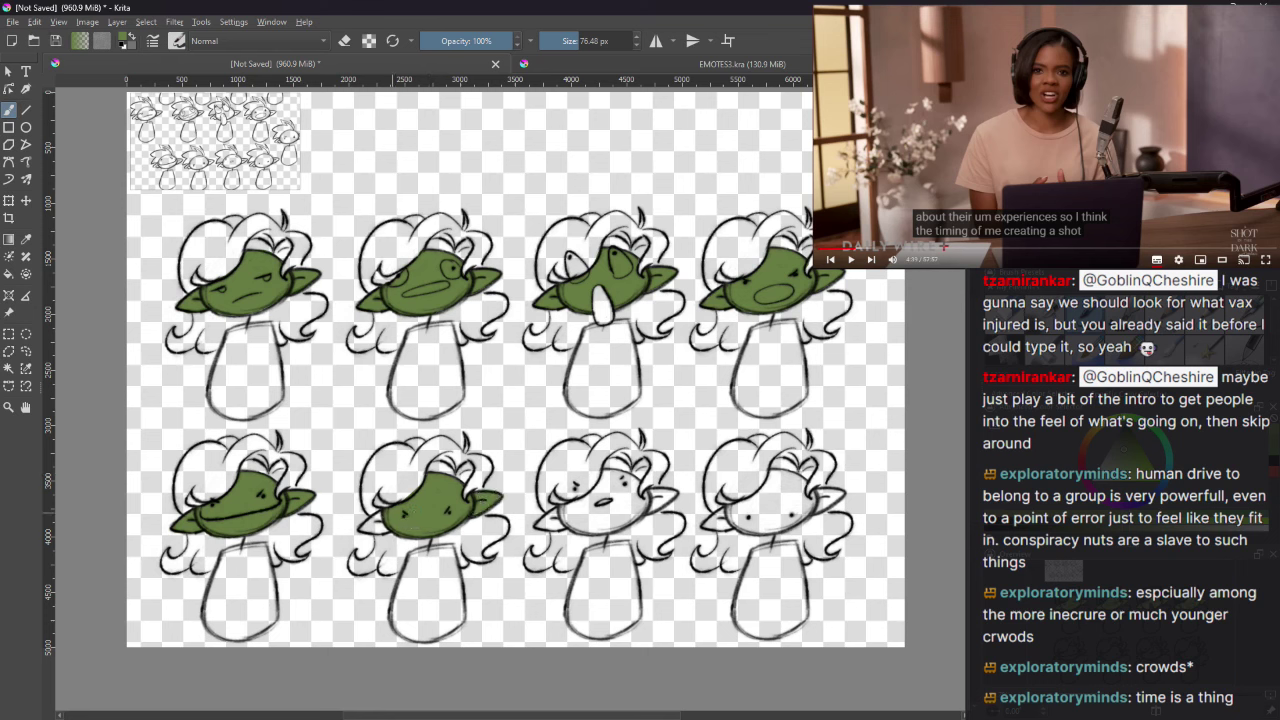
pyautogui.moveTo(382, 516)
pyautogui.mouseDown()
pyautogui.moveTo(364, 526)
pyautogui.moveTo(377, 527)
pyautogui.mouseUp()
pyautogui.press('e')
# Step: Paint the face and ears of the bottom row's third character green
pyautogui.press('e')
pyautogui.moveTo(598, 482)
pyautogui.mouseDown()
pyautogui.moveTo(537, 528)
pyautogui.moveTo(610, 479)
pyautogui.moveTo(627, 479)
pyautogui.moveTo(624, 501)
pyautogui.moveTo(627, 479)
pyautogui.moveTo(629, 501)
pyautogui.moveTo(670, 495)
pyautogui.moveTo(646, 491)
pyautogui.moveTo(652, 507)
pyautogui.moveTo(629, 501)
pyautogui.moveTo(626, 521)
pyautogui.moveTo(580, 502)
pyautogui.mouseUp()
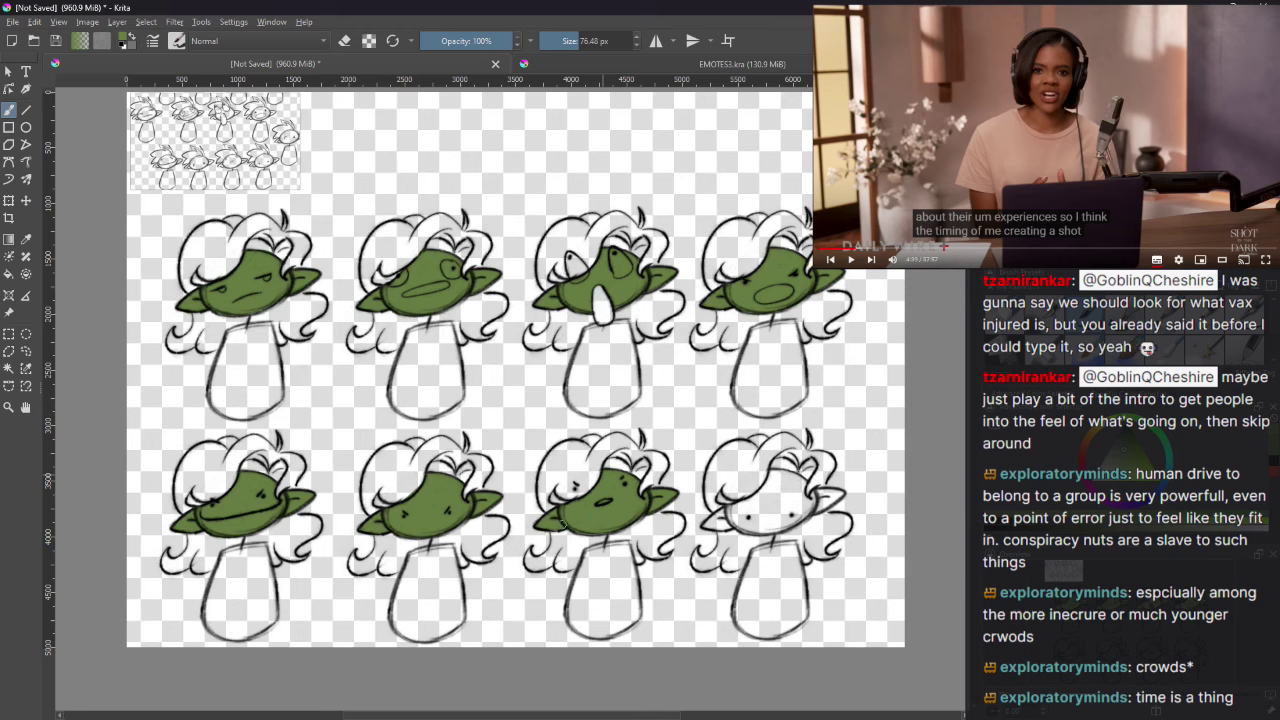
pyautogui.press('e')
pyautogui.press('e')
# Step: Paint the face and ears of the bottom row's fourth character green
pyautogui.scroll(-2, 765, 440)
pyautogui.moveTo(770, 432)
pyautogui.mouseDown()
pyautogui.moveTo(728, 472)
pyautogui.moveTo(766, 438)
pyautogui.moveTo(800, 442)
pyautogui.moveTo(806, 460)
pyautogui.moveTo(836, 452)
pyautogui.moveTo(820, 466)
pyautogui.mouseUp()
pyautogui.moveTo(810, 462)
pyautogui.mouseDown()
pyautogui.moveTo(770, 491)
pyautogui.moveTo(726, 480)
pyautogui.moveTo(770, 494)
pyautogui.moveTo(735, 490)
pyautogui.moveTo(758, 492)
pyautogui.moveTo(797, 462)
pyautogui.moveTo(776, 468)
pyautogui.moveTo(790, 447)
pyautogui.moveTo(778, 444)
pyautogui.moveTo(740, 476)
pyautogui.moveTo(768, 474)
pyautogui.moveTo(708, 486)
pyautogui.moveTo(730, 486)
pyautogui.mouseUp()
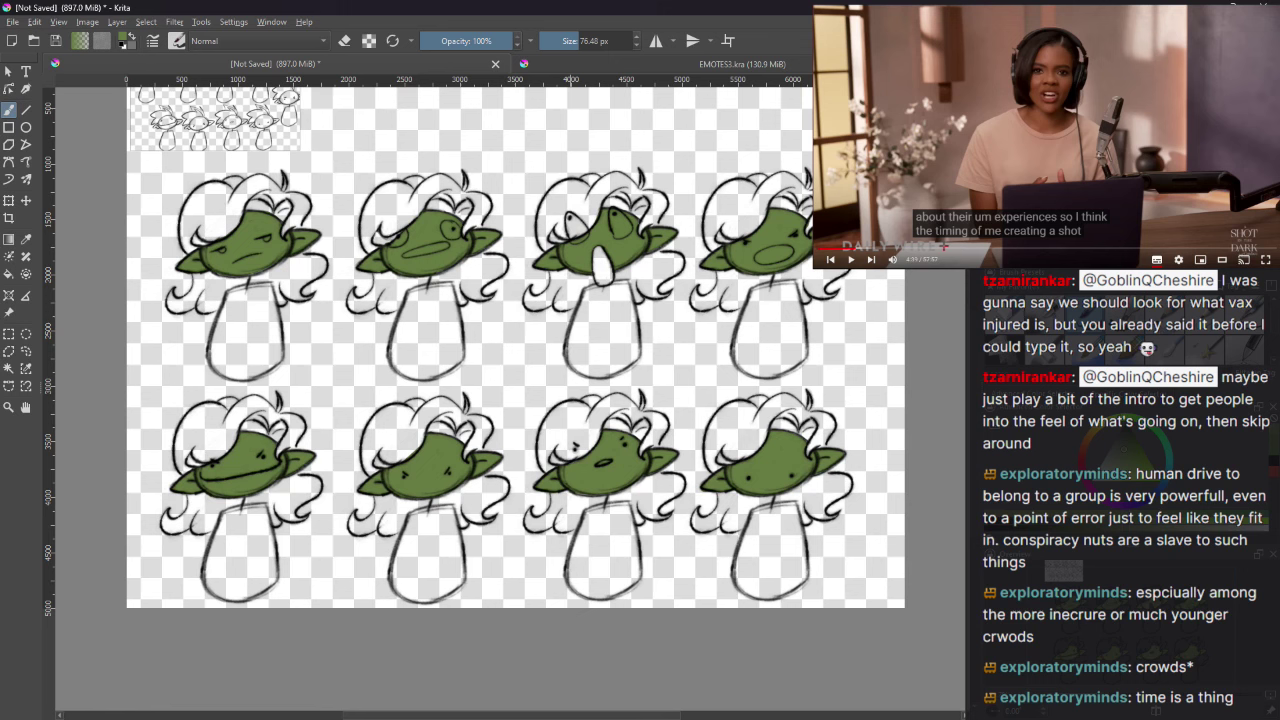
# Step: Choose a dark brown and paint the hair of the top row's fourth character, including the curls below the ears
pyautogui.click(1121, 433)
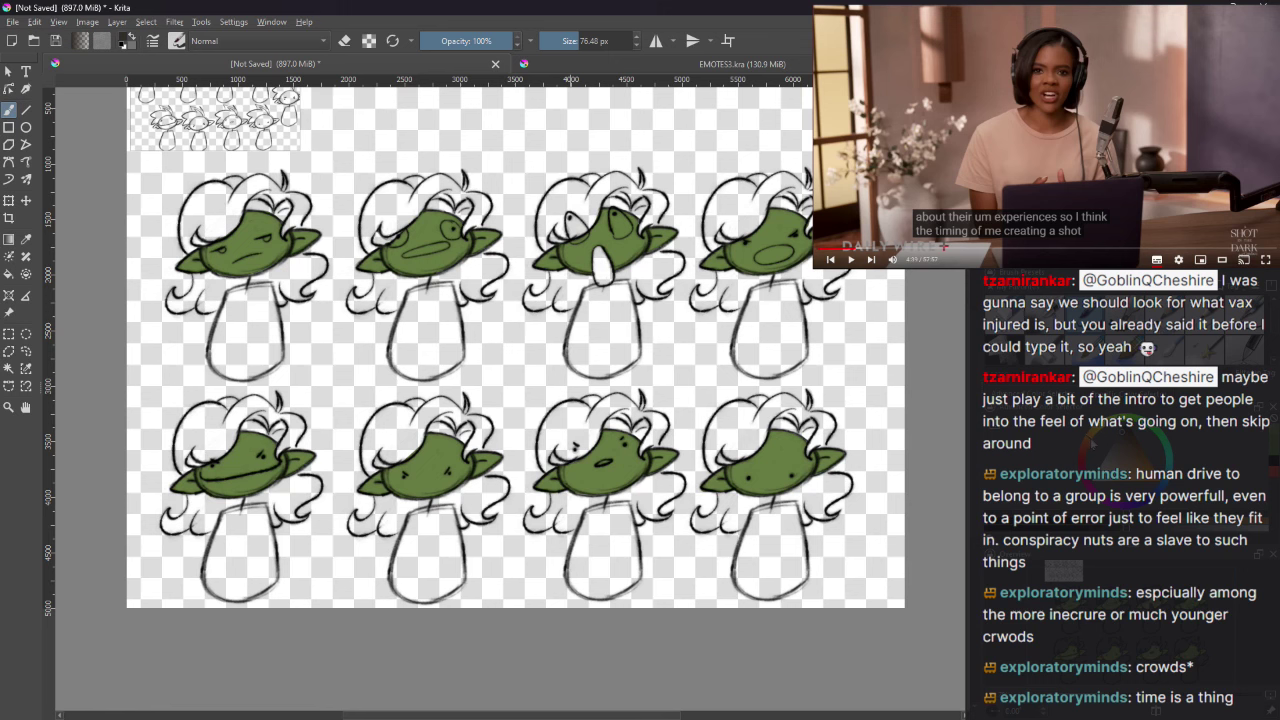
pyautogui.click(1131, 438)
pyautogui.moveTo(761, 185)
pyautogui.mouseDown()
pyautogui.moveTo(714, 200)
pyautogui.moveTo(713, 244)
pyautogui.moveTo(728, 233)
pyautogui.moveTo(710, 244)
pyautogui.moveTo(716, 201)
pyautogui.moveTo(748, 185)
pyautogui.moveTo(733, 185)
pyautogui.moveTo(714, 223)
pyautogui.moveTo(741, 203)
pyautogui.moveTo(730, 239)
pyautogui.moveTo(766, 198)
pyautogui.moveTo(741, 227)
pyautogui.moveTo(751, 200)
pyautogui.moveTo(735, 192)
pyautogui.moveTo(782, 203)
pyautogui.moveTo(765, 207)
pyautogui.moveTo(801, 187)
pyautogui.moveTo(767, 190)
pyautogui.moveTo(787, 178)
pyautogui.moveTo(765, 186)
pyautogui.moveTo(784, 186)
pyautogui.moveTo(768, 205)
pyautogui.moveTo(809, 216)
pyautogui.moveTo(808, 175)
pyautogui.mouseUp()
pyautogui.press('e')
pyautogui.press('e')
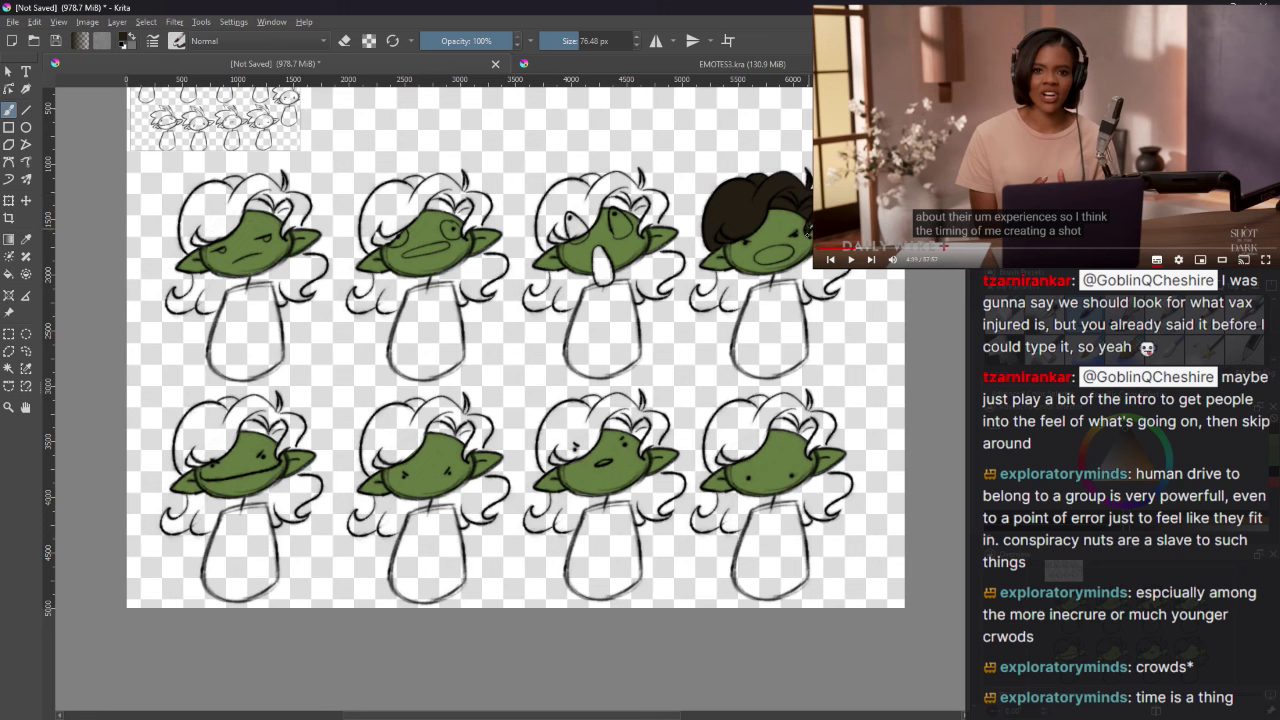
pyautogui.moveTo(809, 220); pyautogui.dragTo(810, 232)
pyautogui.press('e')
pyautogui.press('e')
pyautogui.moveTo(824, 272)
pyautogui.mouseDown()
pyautogui.moveTo(834, 278)
pyautogui.moveTo(806, 266)
pyautogui.moveTo(782, 275)
pyautogui.moveTo(798, 275)
pyautogui.moveTo(803, 299)
pyautogui.moveTo(836, 294)
pyautogui.moveTo(811, 275)
pyautogui.moveTo(812, 286)
pyautogui.moveTo(730, 272)
pyautogui.moveTo(772, 278)
pyautogui.moveTo(729, 304)
pyautogui.moveTo(736, 290)
pyautogui.moveTo(732, 306)
pyautogui.moveTo(733, 271)
pyautogui.moveTo(716, 274)
pyautogui.moveTo(710, 305)
pyautogui.moveTo(728, 281)
pyautogui.moveTo(692, 302)
pyautogui.moveTo(718, 275)
pyautogui.mouseUp()
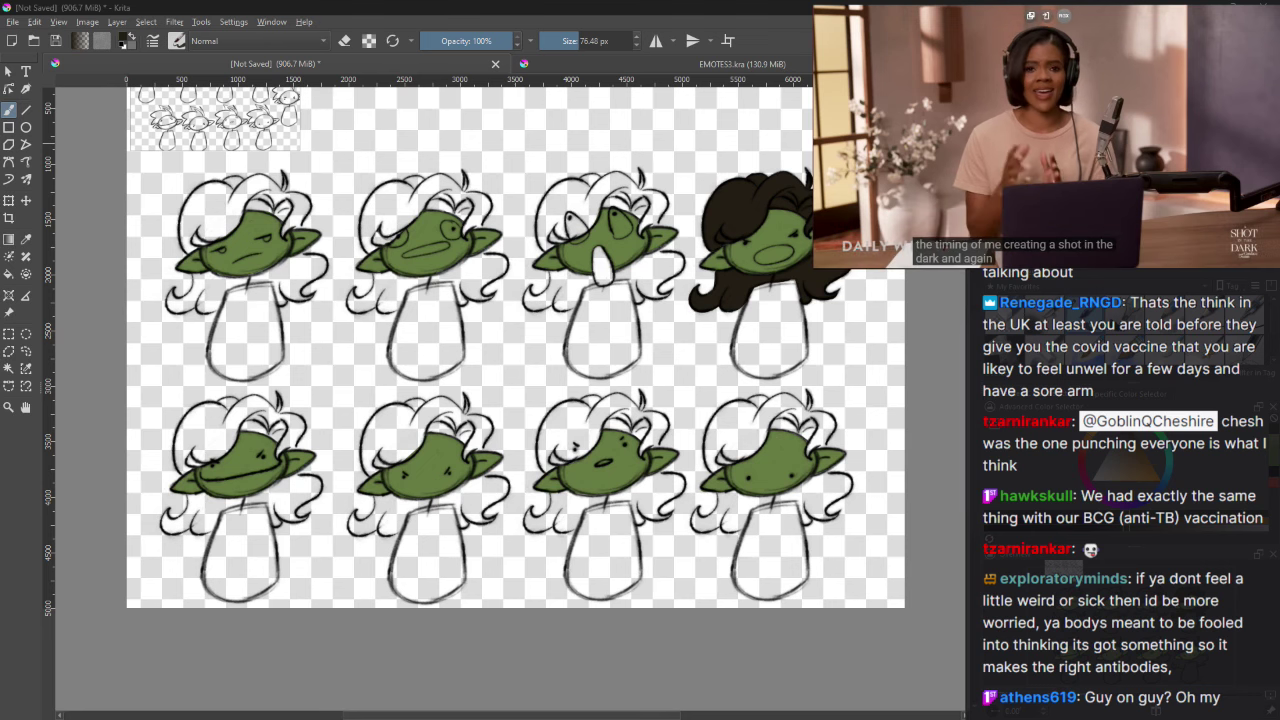
# Step: Paint the fringe and the large swept side section of the top row's third character's hair dark brown
pyautogui.moveTo(606, 180)
pyautogui.mouseDown()
pyautogui.moveTo(585, 204)
pyautogui.moveTo(582, 182)
pyautogui.moveTo(597, 179)
pyautogui.moveTo(584, 180)
pyautogui.moveTo(590, 229)
pyautogui.moveTo(624, 188)
pyautogui.moveTo(598, 205)
pyautogui.moveTo(640, 214)
pyautogui.moveTo(622, 192)
pyautogui.moveTo(612, 200)
pyautogui.mouseUp()
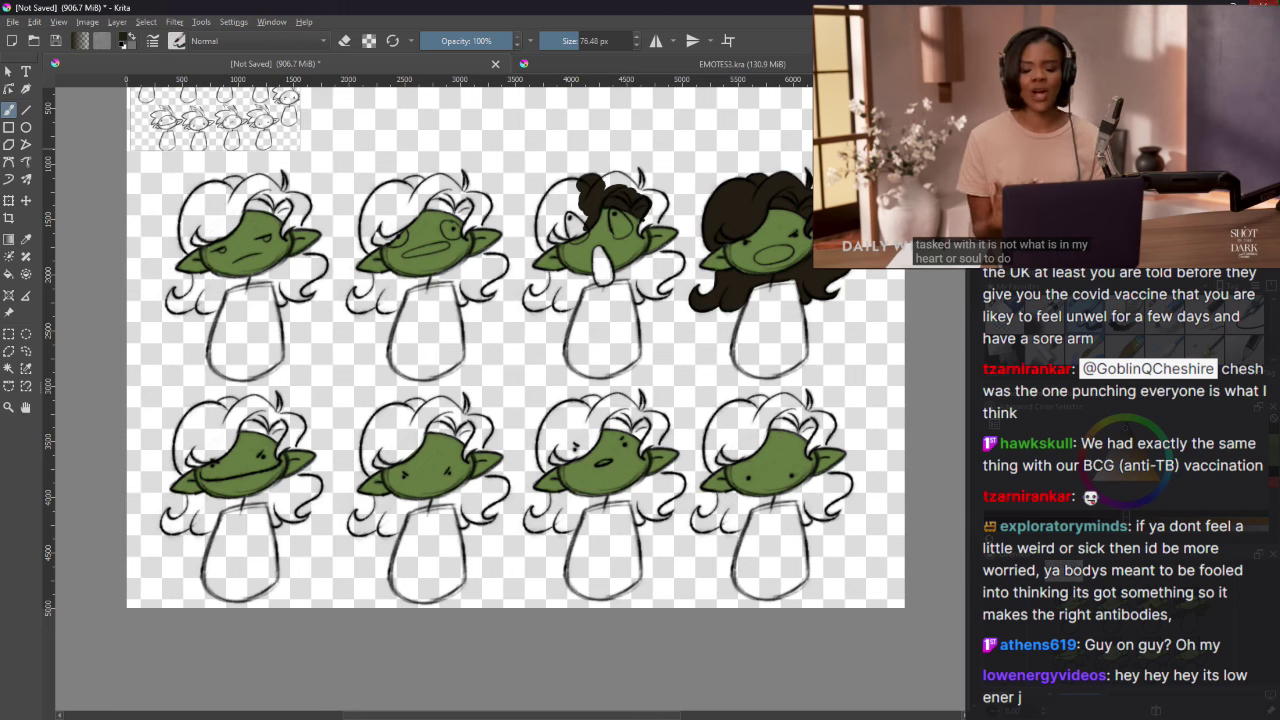
pyautogui.moveTo(915, 100)
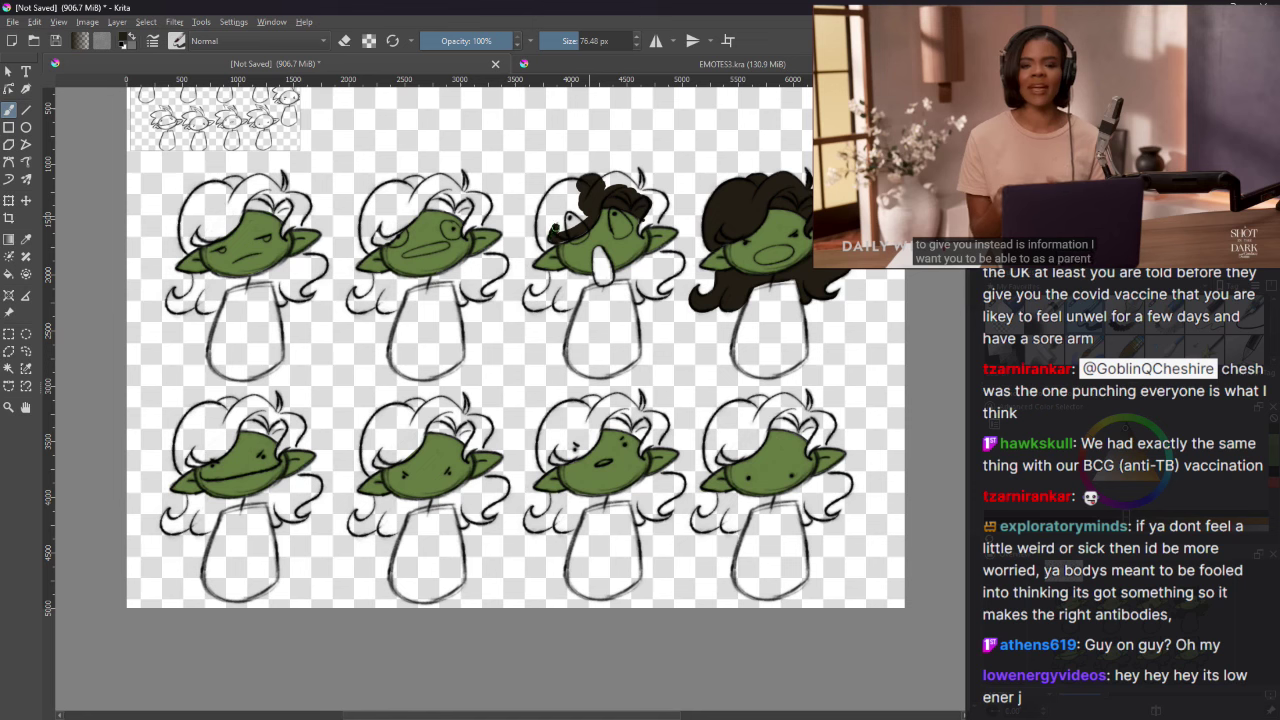
pyautogui.moveTo(556, 238); pyautogui.dragTo(549, 216)
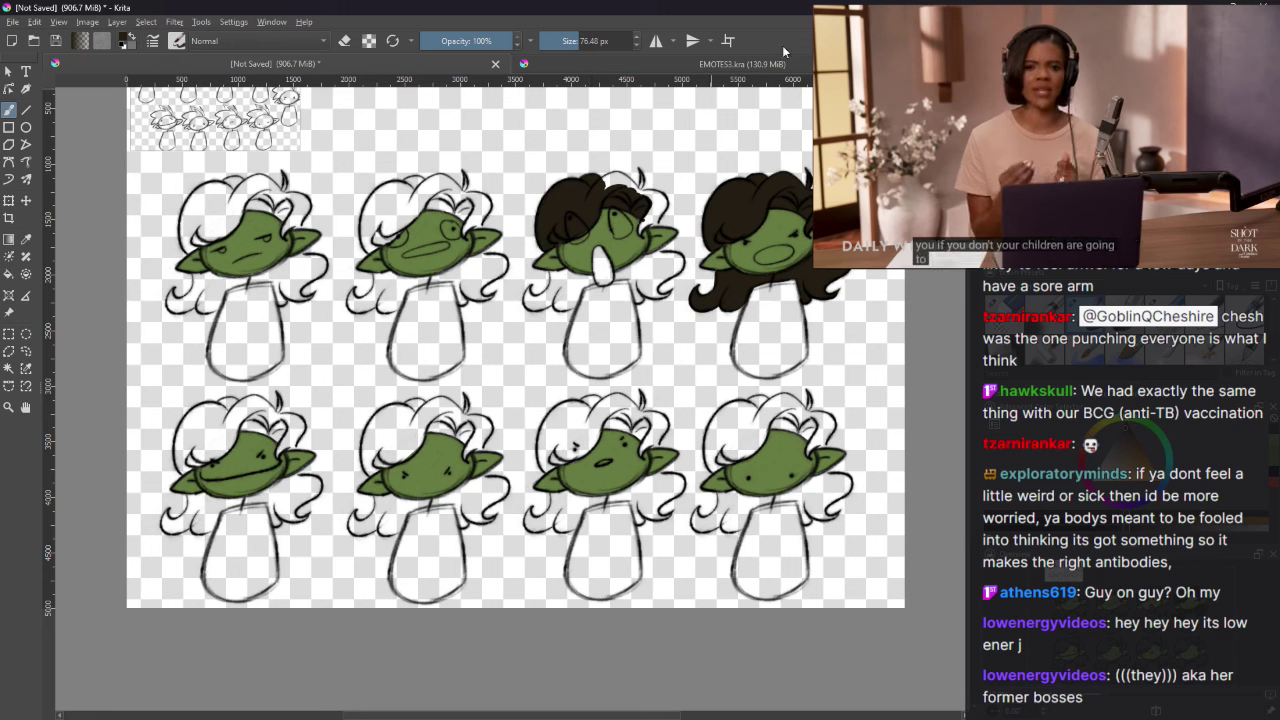
# Step: Pause the video, leave full screen, check the chat by switching it to Live chat replay, and close the chat
pyautogui.moveTo(1161, 19)
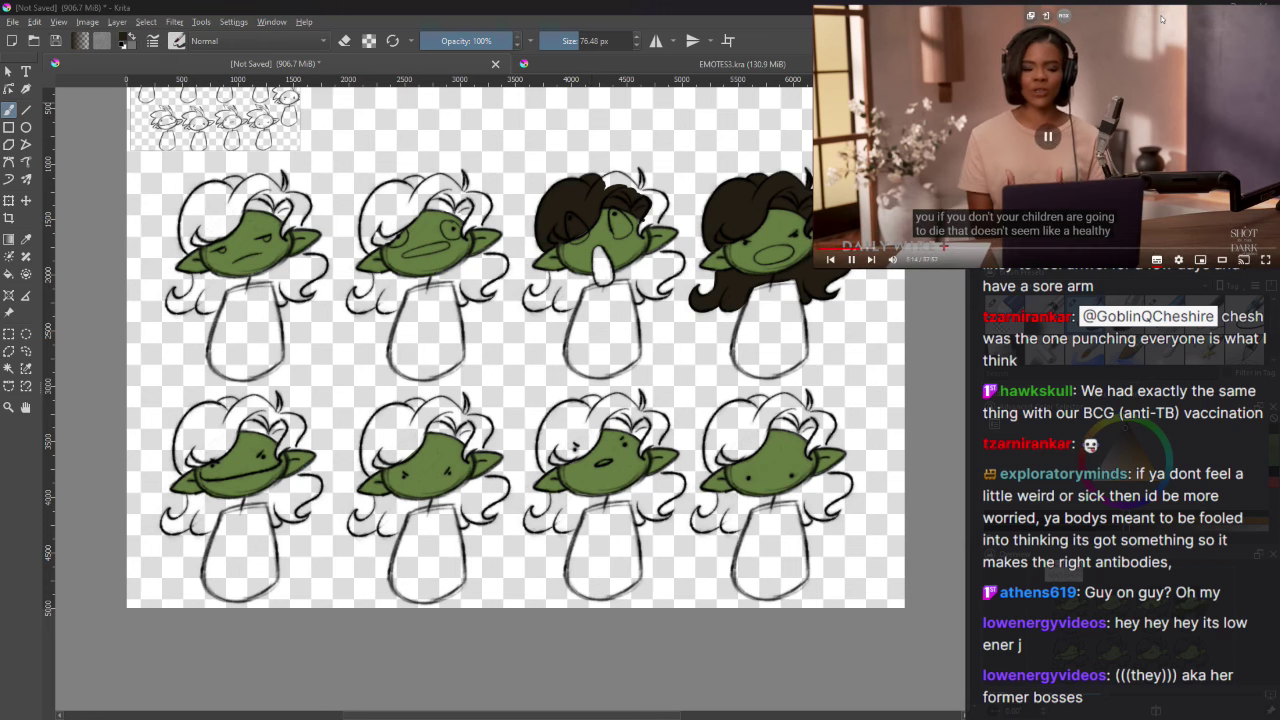
pyautogui.click(1064, 59)
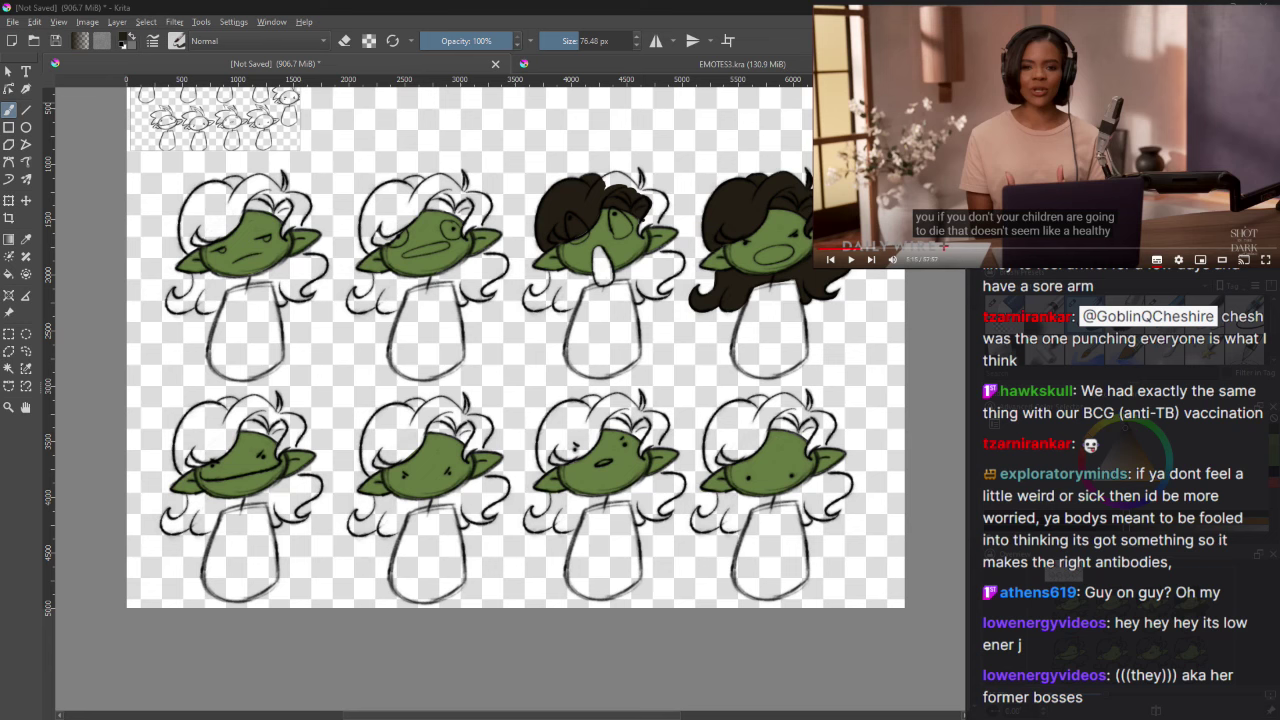
pyautogui.press('Escape')
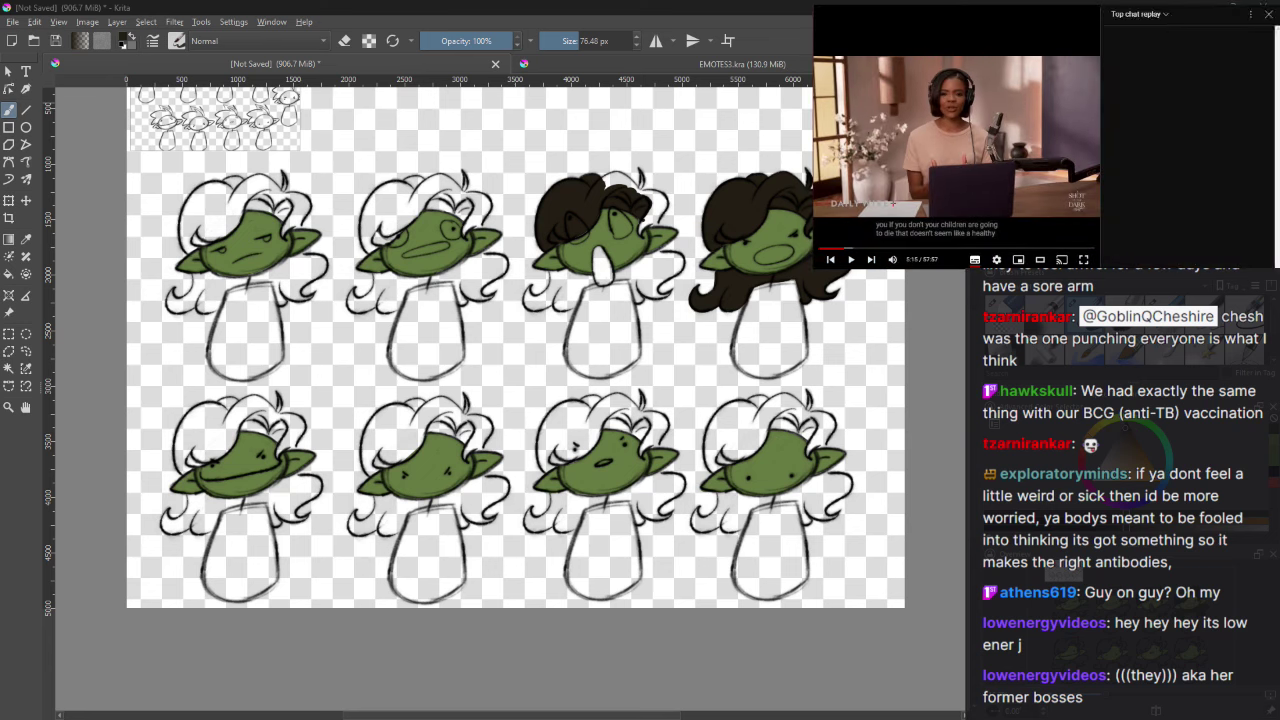
pyautogui.click(1140, 14)
pyautogui.click(1150, 62)
pyautogui.click(998, 121)
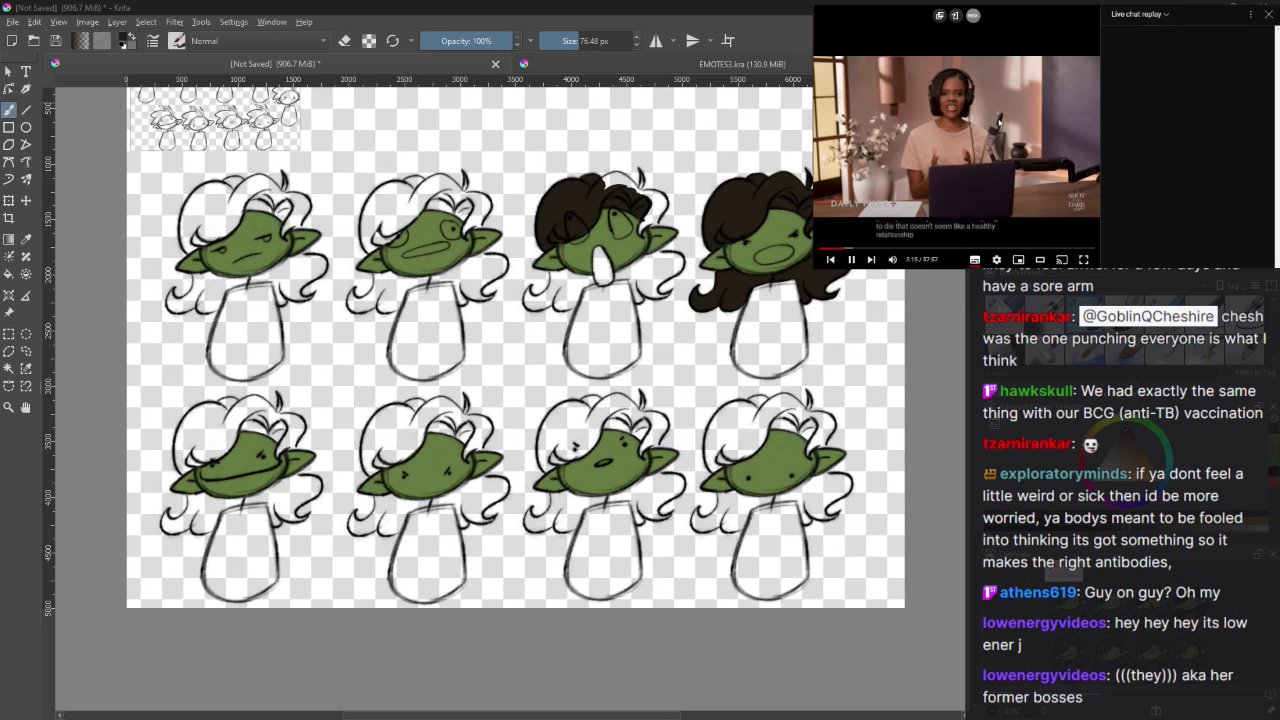
pyautogui.press('space')
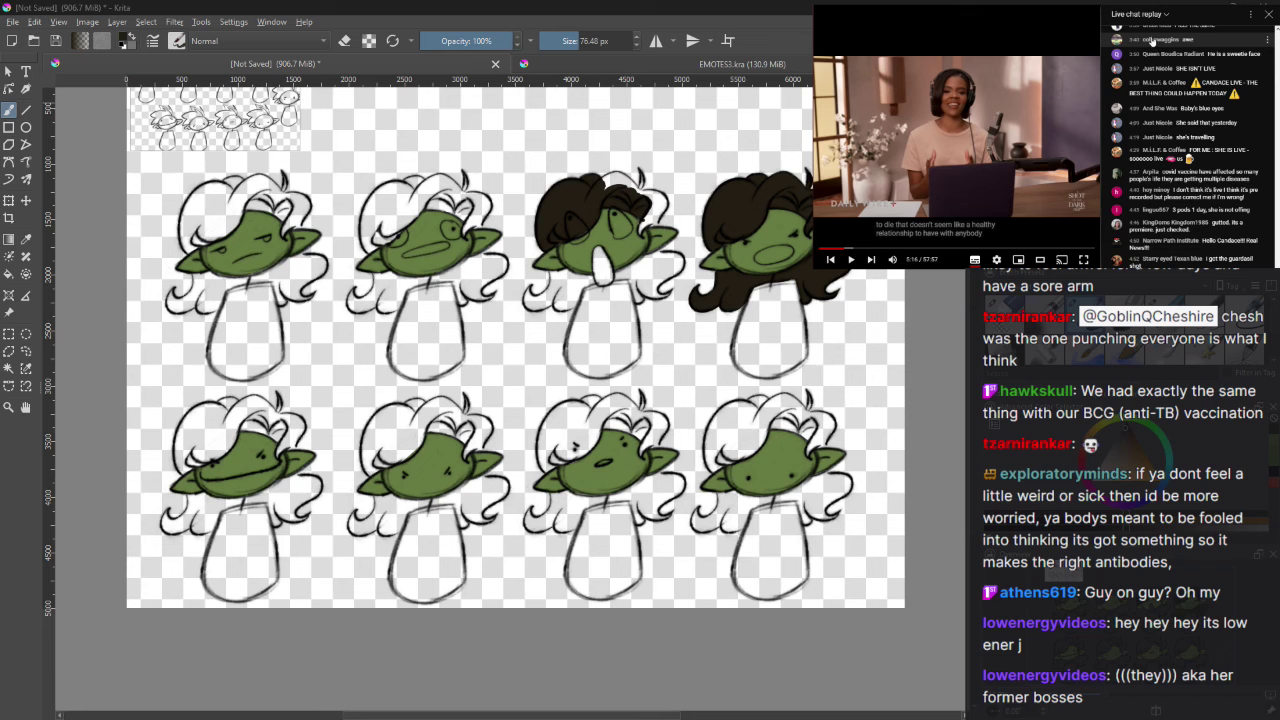
pyautogui.click(1268, 14)
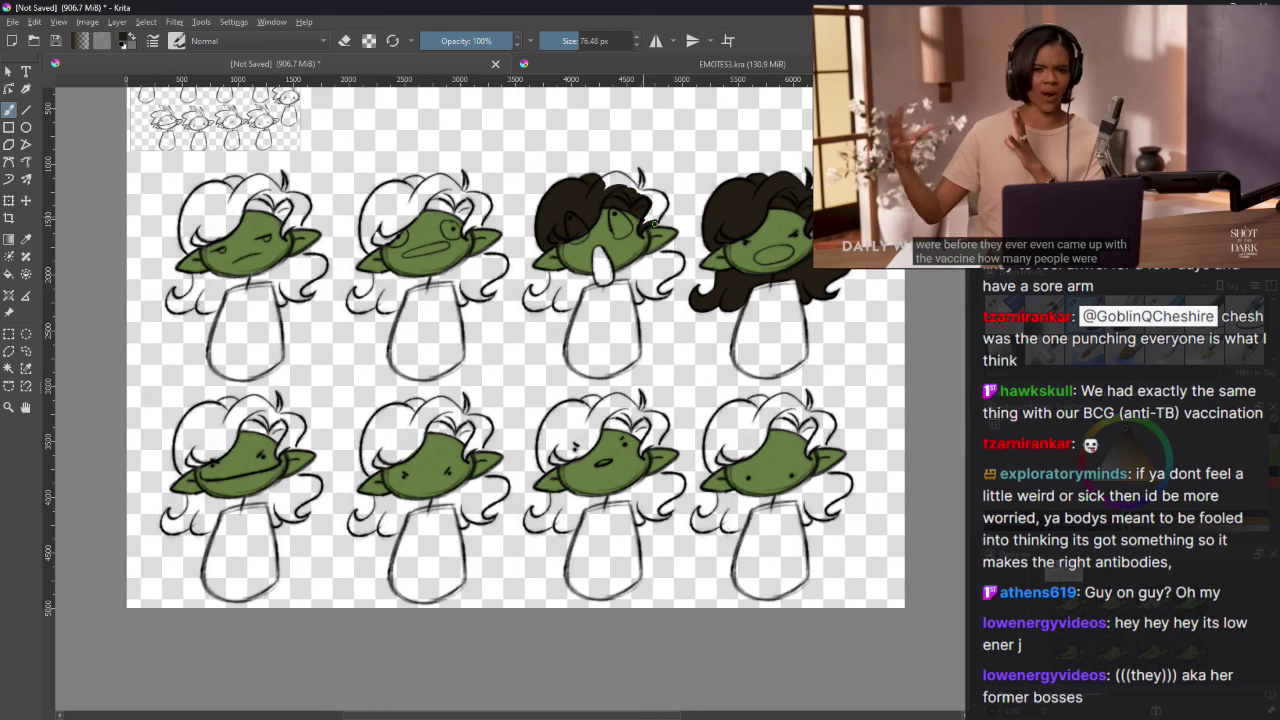
# Step: Fill the remaining crown and ear-side hair of the top row's third character with dark brown
pyautogui.moveTo(648, 190); pyautogui.dragTo(655, 216)
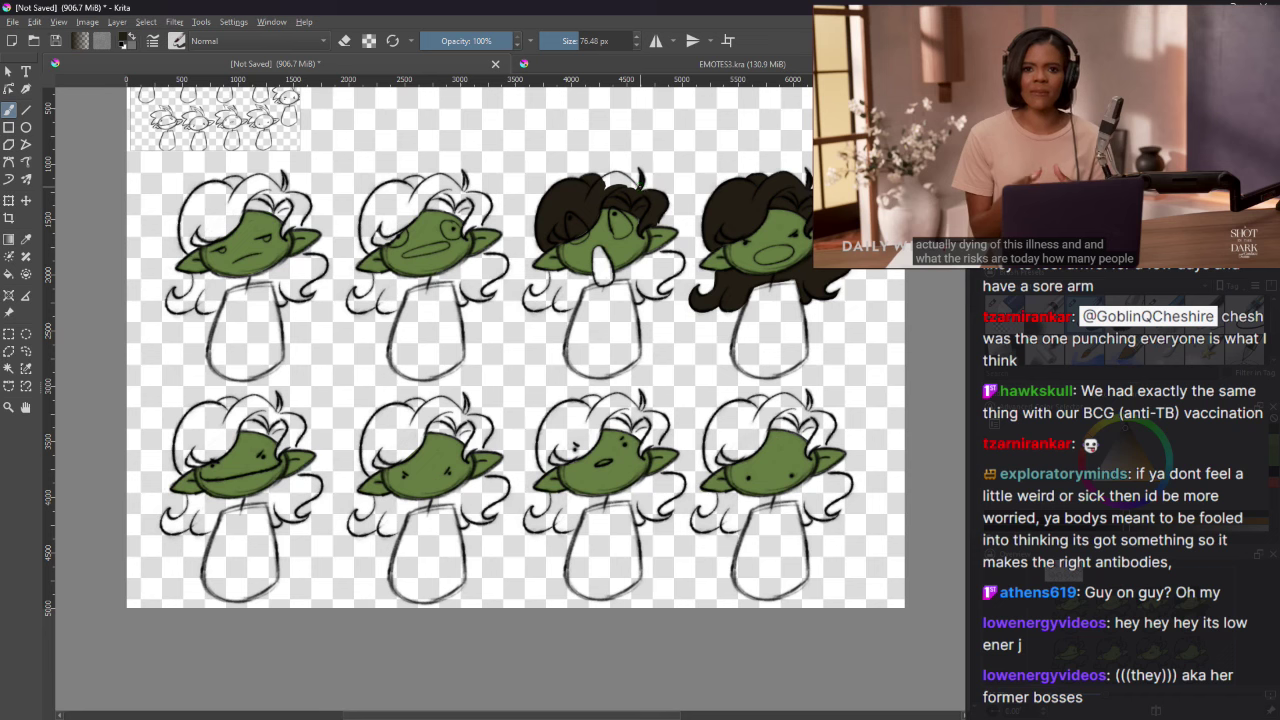
pyautogui.moveTo(630, 180); pyautogui.dragTo(612, 178)
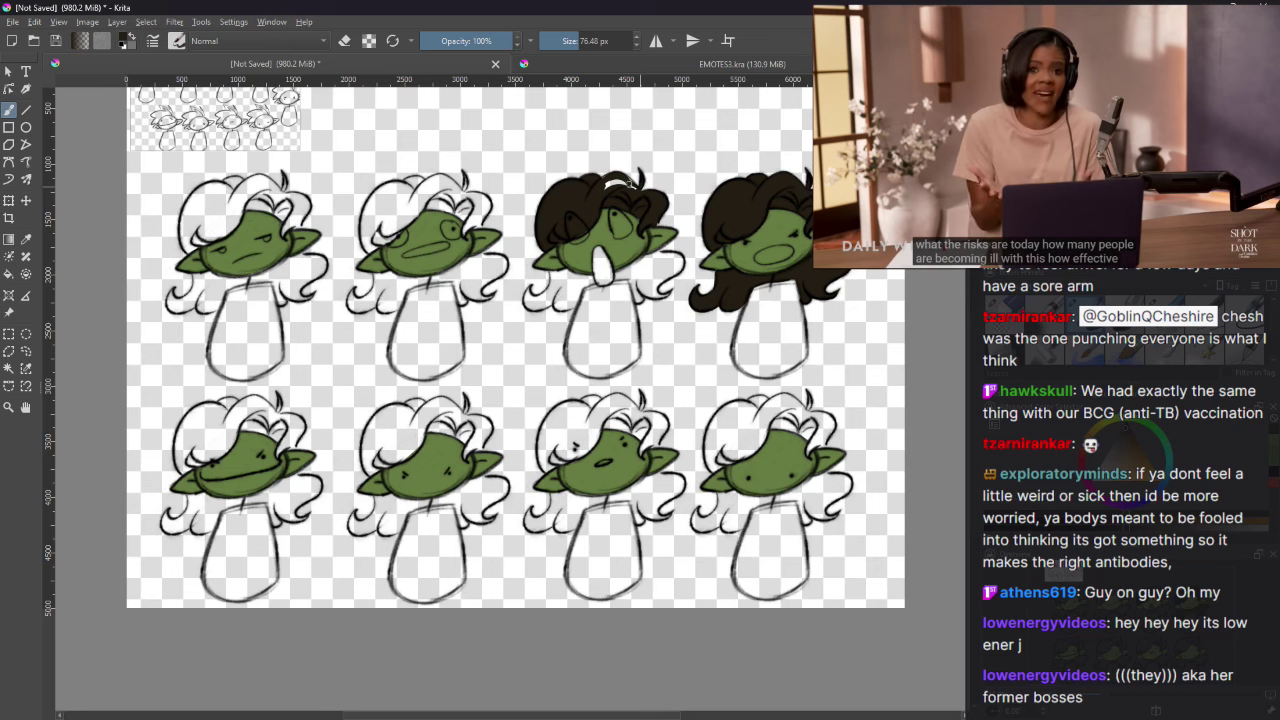
pyautogui.moveTo(626, 183); pyautogui.dragTo(614, 188)
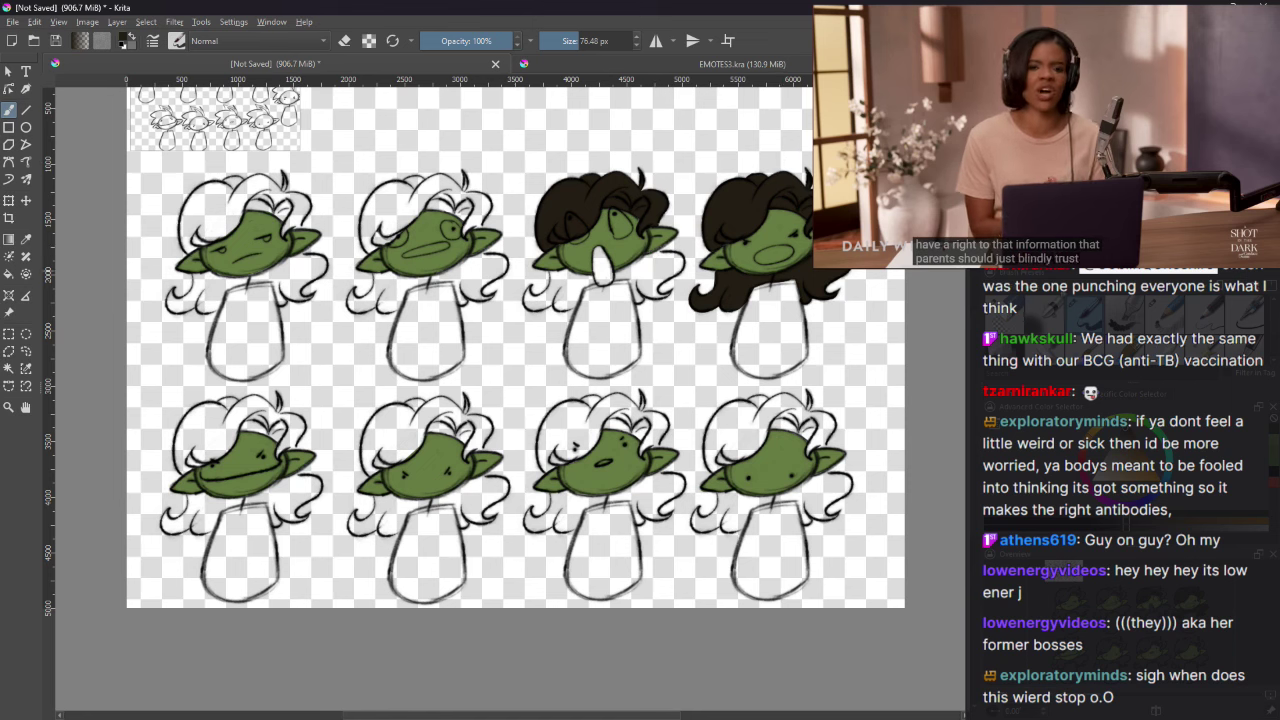
# Step: Pause the video and paint the curls below both ears of the top row's third character dark brown
pyautogui.moveTo(1155, 127)
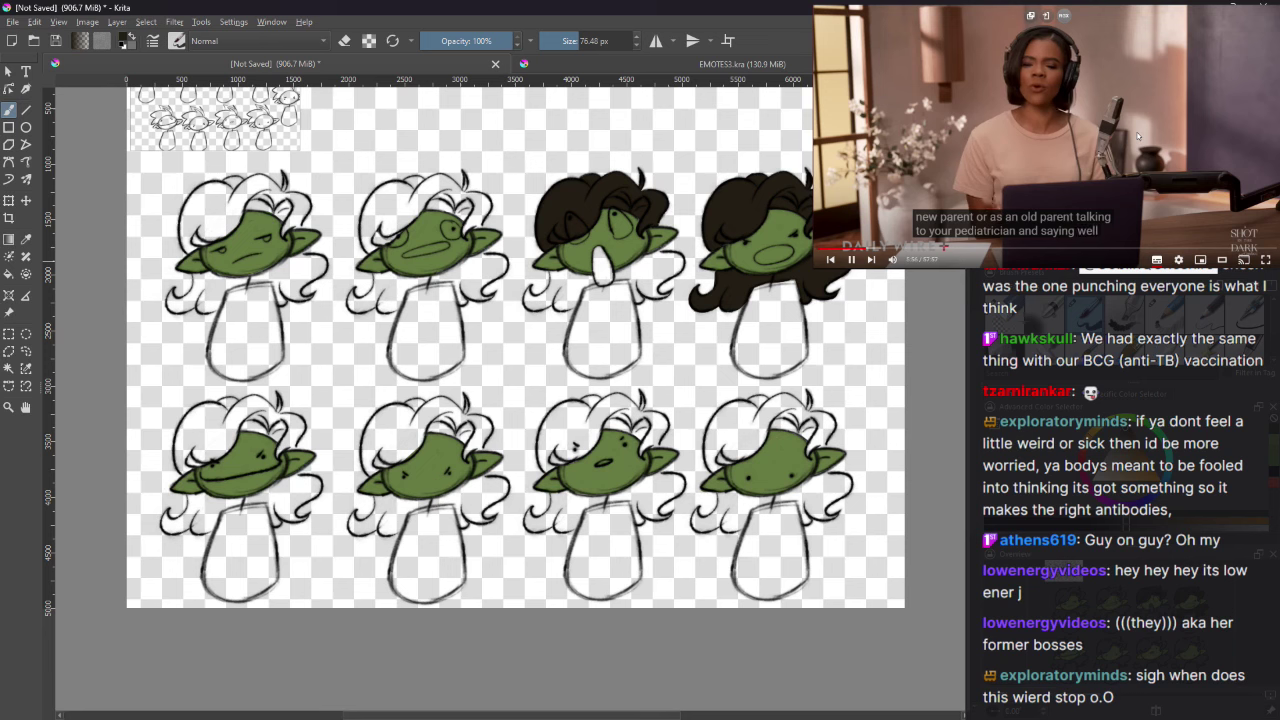
pyautogui.click(1137, 136)
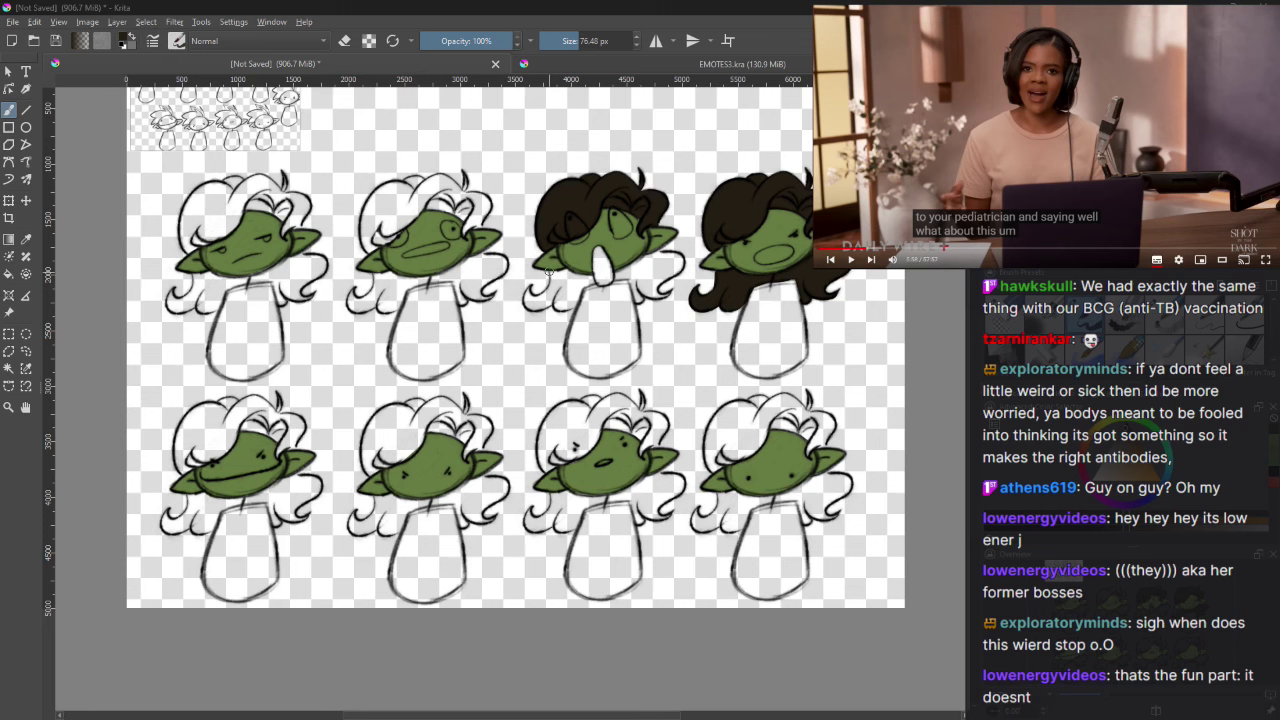
pyautogui.moveTo(571, 274); pyautogui.dragTo(590, 279)
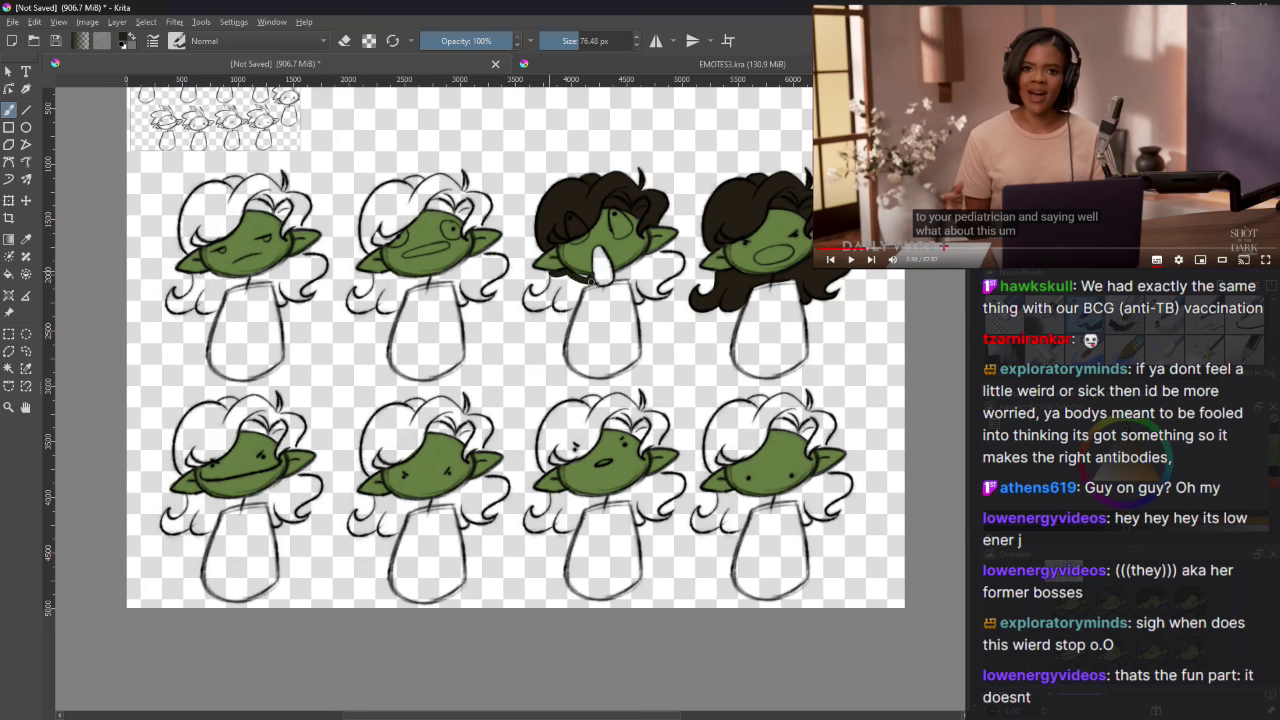
pyautogui.moveTo(552, 274); pyautogui.dragTo(545, 299)
pyautogui.moveTo(528, 286); pyautogui.dragTo(547, 293)
pyautogui.moveTo(547, 302)
pyautogui.mouseDown()
pyautogui.moveTo(562, 280)
pyautogui.moveTo(580, 286)
pyautogui.moveTo(556, 300)
pyautogui.moveTo(574, 284)
pyautogui.moveTo(577, 295)
pyautogui.mouseUp()
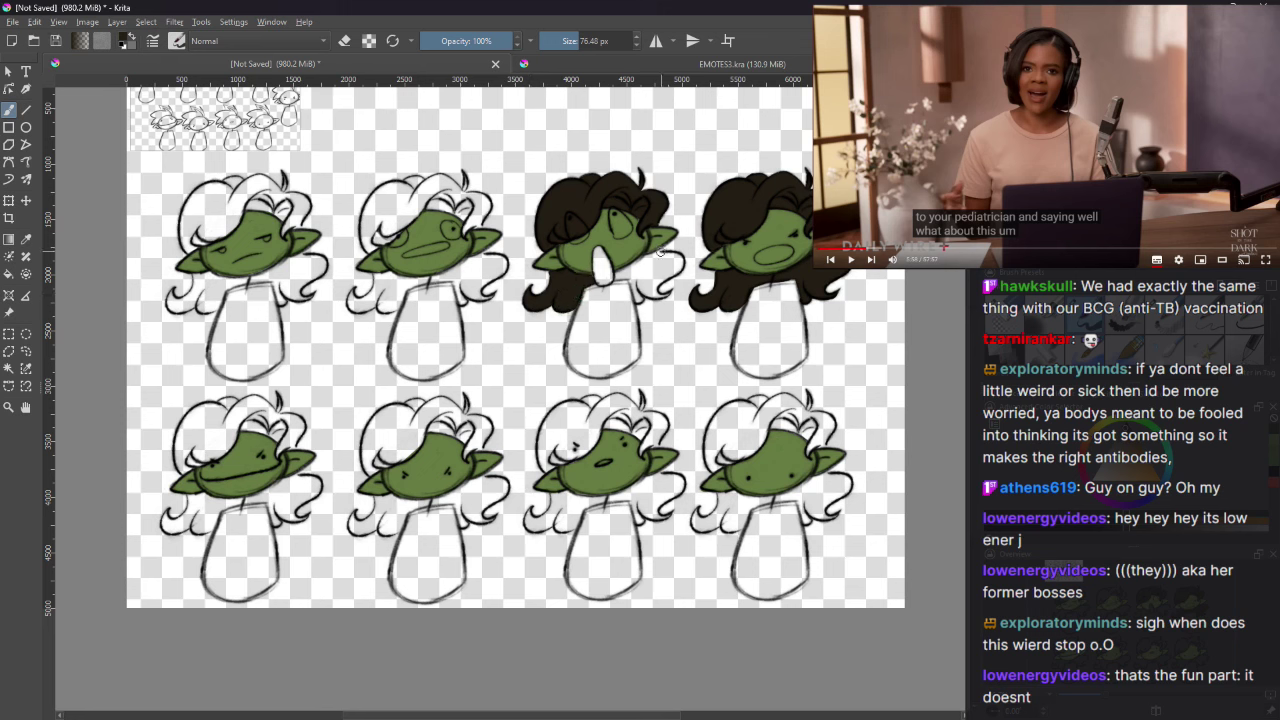
pyautogui.moveTo(657, 254); pyautogui.dragTo(624, 272)
pyautogui.hotkey('ctrl', 'z')
pyautogui.moveTo(658, 252)
pyautogui.mouseDown()
pyautogui.moveTo(682, 262)
pyautogui.moveTo(642, 290)
pyautogui.moveTo(665, 260)
pyautogui.mouseUp()
pyautogui.hotkey('ctrl', 'z')
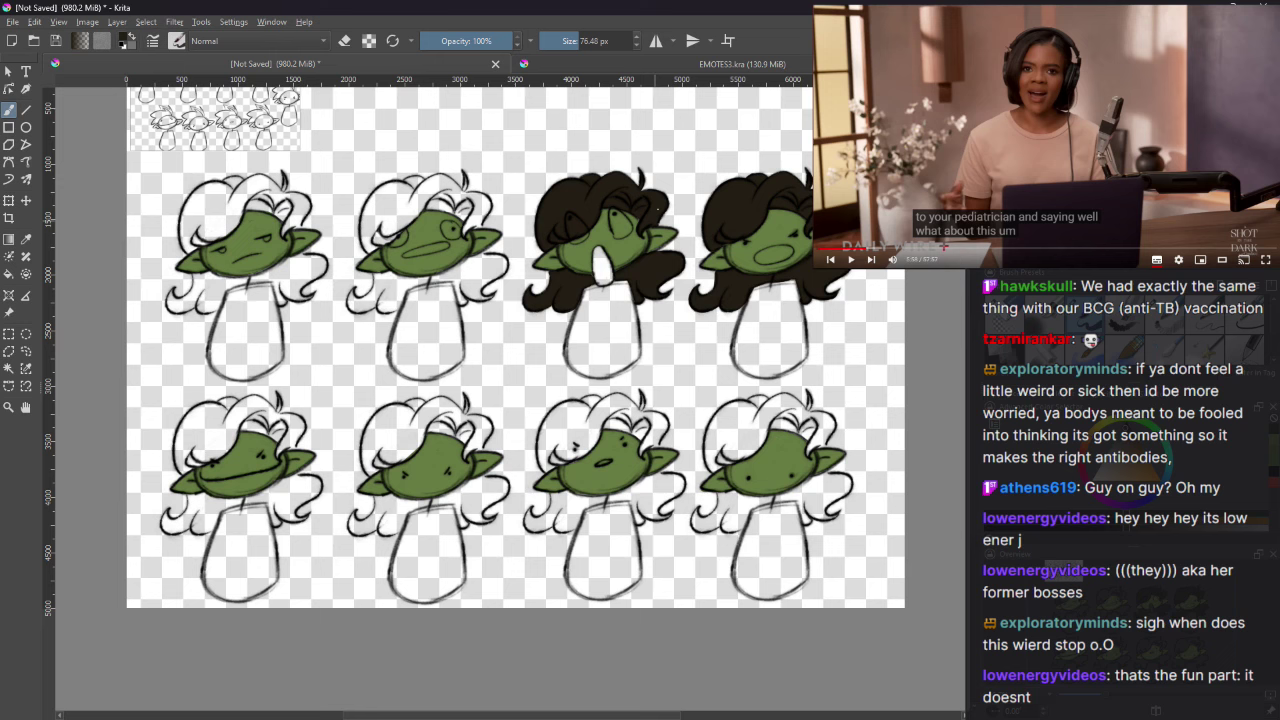
# Step: Paint the fringe and the crown of the top row's second character's hair dark brown
pyautogui.scroll(2, 515, 370)
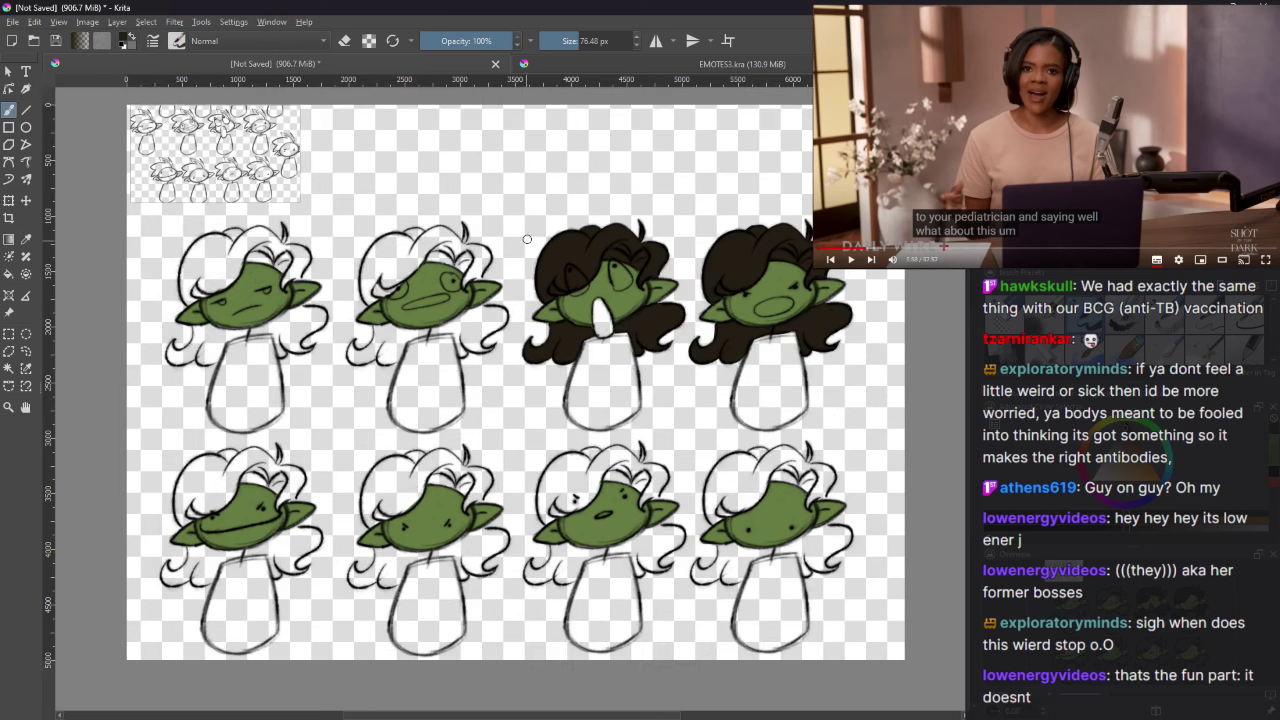
pyautogui.moveTo(436, 236)
pyautogui.mouseDown()
pyautogui.moveTo(462, 266)
pyautogui.moveTo(438, 259)
pyautogui.moveTo(463, 270)
pyautogui.moveTo(468, 257)
pyautogui.moveTo(430, 254)
pyautogui.mouseUp()
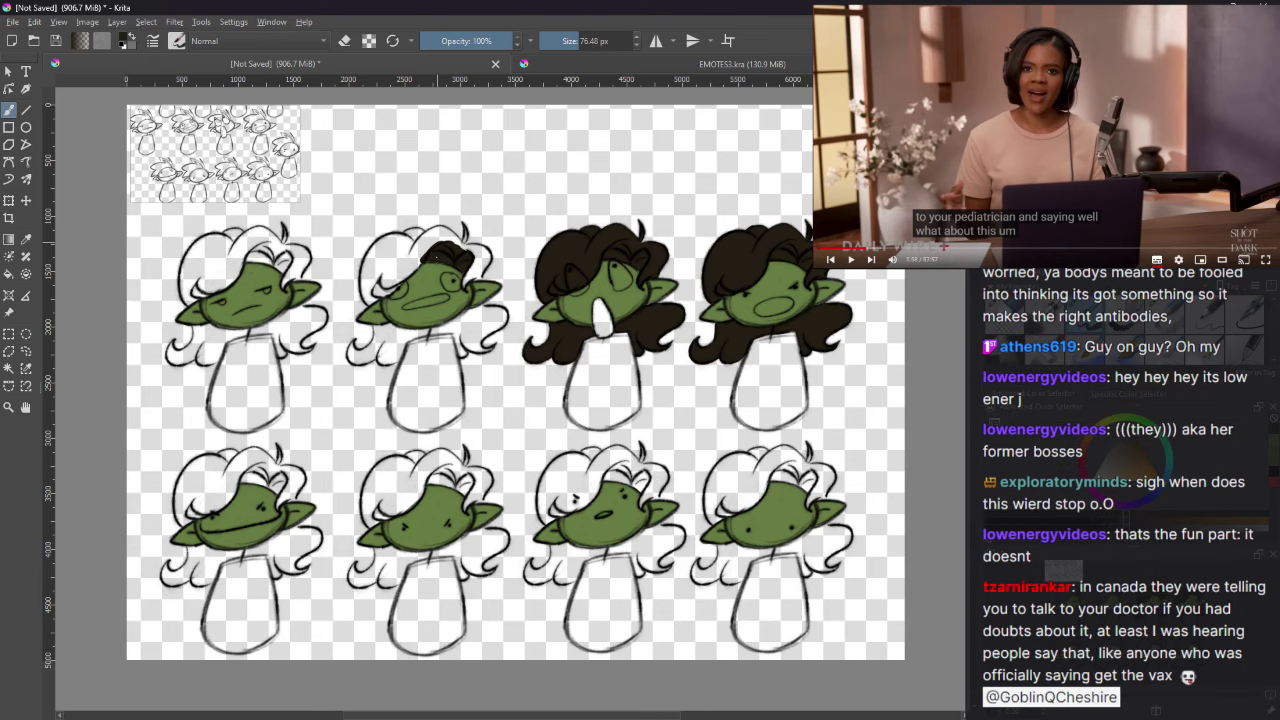
pyautogui.scroll(3, 410, 290)
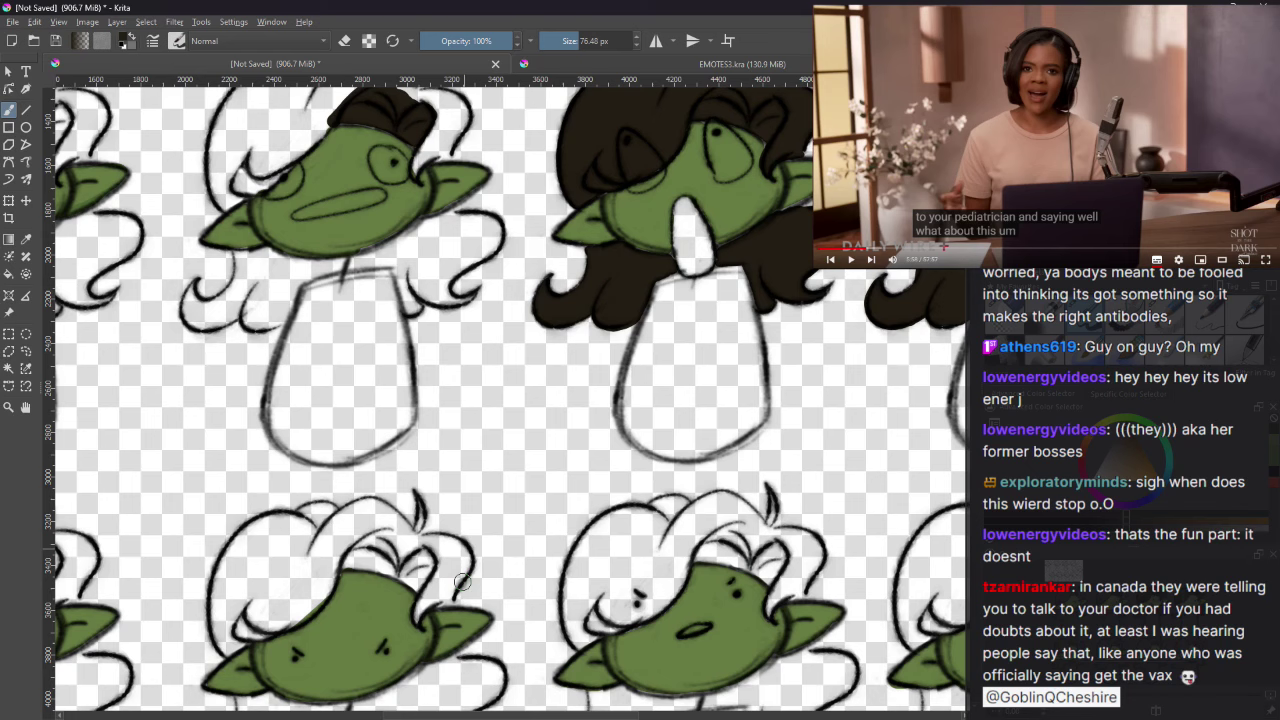
pyautogui.scroll(-1, 472, 706)
pyautogui.scroll(1, 424, 600)
pyautogui.scroll(2, 501, 362)
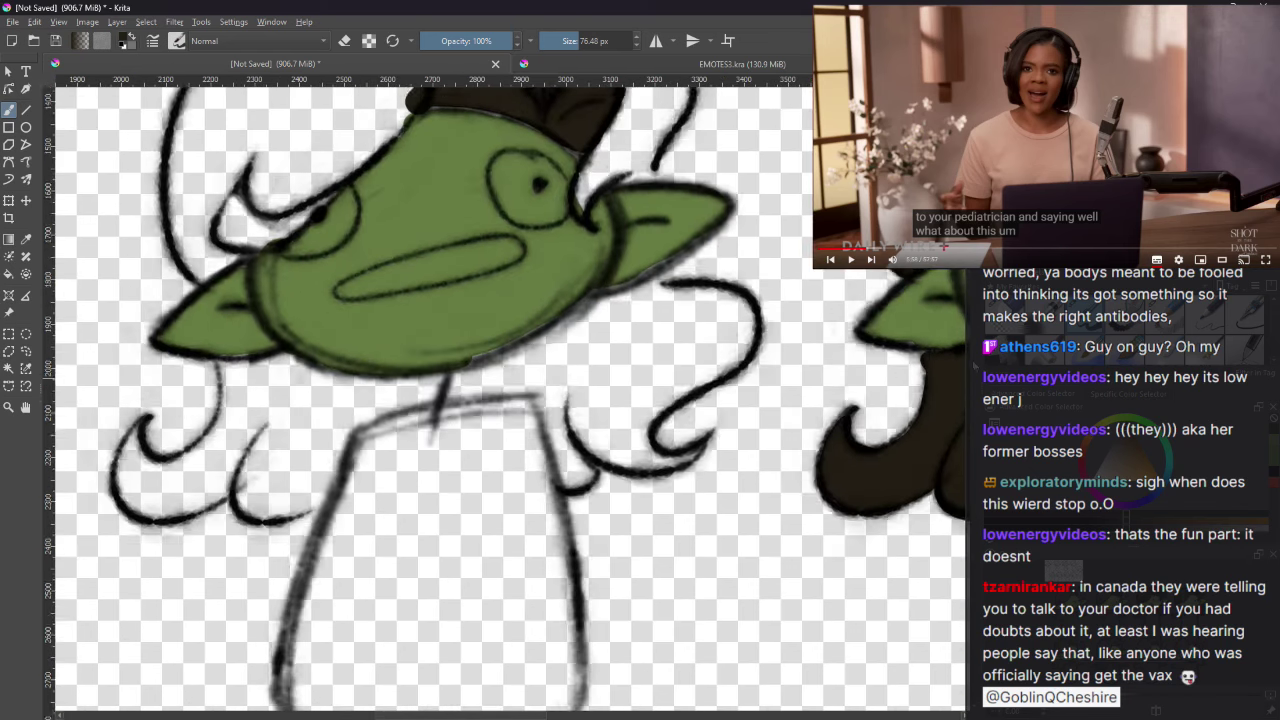
pyautogui.scroll(-1, 501, 362)
pyautogui.scroll(-2, 533, 435)
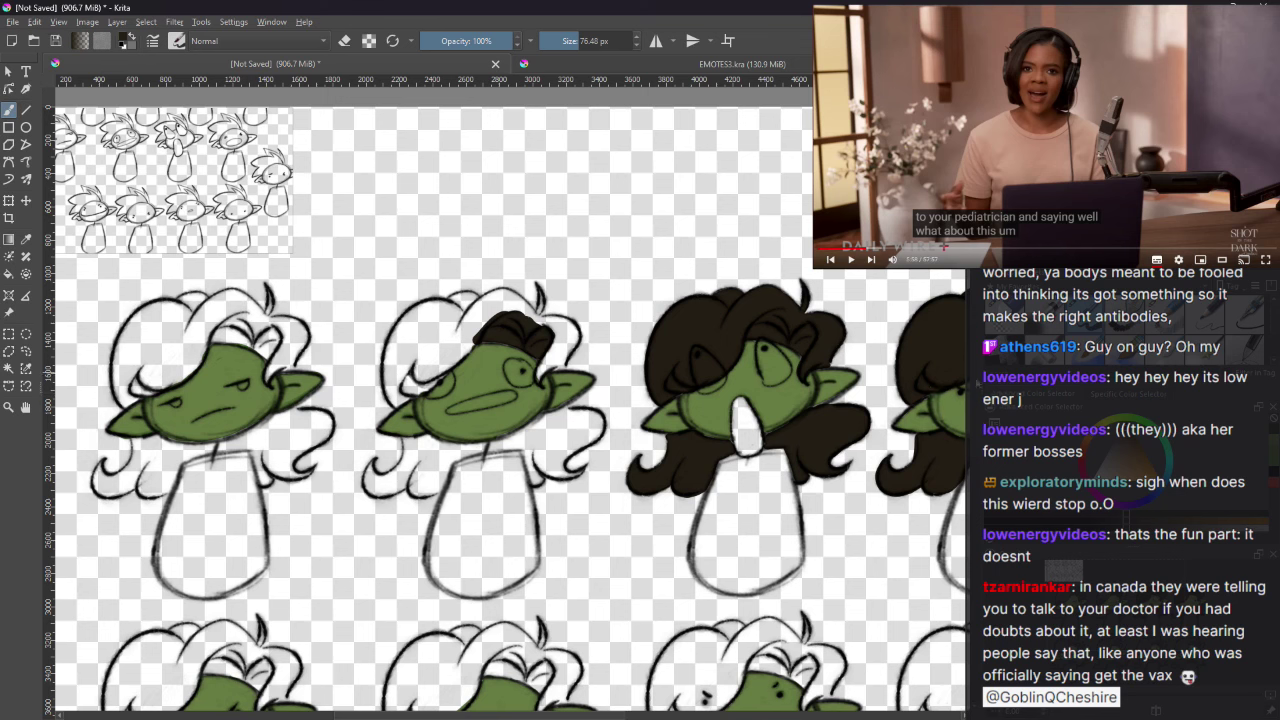
pyautogui.scroll(-2, 615, 267)
pyautogui.moveTo(486, 262); pyautogui.dragTo(438, 306)
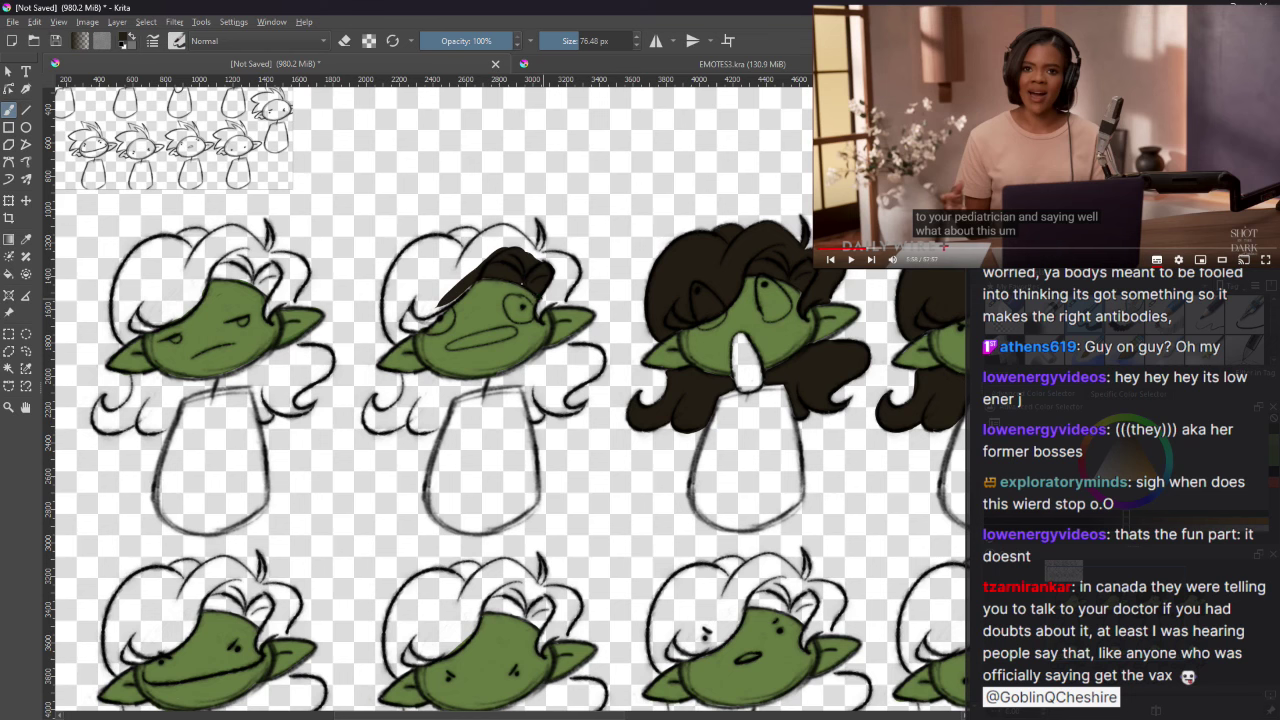
pyautogui.moveTo(478, 274)
pyautogui.mouseDown()
pyautogui.moveTo(411, 318)
pyautogui.moveTo(472, 276)
pyautogui.moveTo(420, 314)
pyautogui.moveTo(414, 296)
pyautogui.moveTo(404, 327)
pyautogui.moveTo(450, 298)
pyautogui.moveTo(436, 302)
pyautogui.moveTo(464, 267)
pyautogui.moveTo(464, 242)
pyautogui.moveTo(447, 244)
pyautogui.moveTo(479, 244)
pyautogui.moveTo(449, 240)
pyautogui.moveTo(465, 236)
pyautogui.moveTo(456, 250)
pyautogui.moveTo(472, 253)
pyautogui.moveTo(495, 233)
pyautogui.moveTo(453, 290)
pyautogui.moveTo(516, 241)
pyautogui.mouseUp()
pyautogui.hotkey('ctrl', 'z')
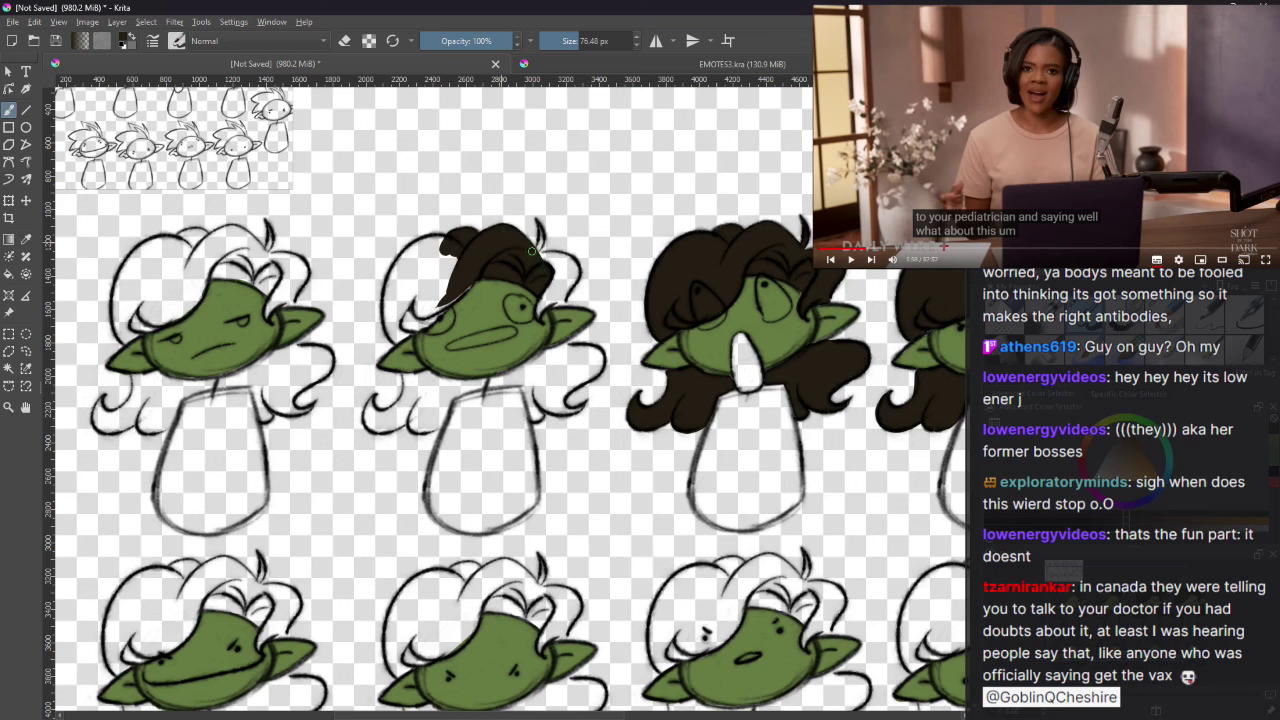
# Step: Fill the large swept side section of the top row's second character's hair with dark brown
pyautogui.moveTo(418, 296)
pyautogui.mouseDown()
pyautogui.moveTo(404, 318)
pyautogui.moveTo(434, 316)
pyautogui.mouseUp()
pyautogui.moveTo(428, 324); pyautogui.dragTo(447, 298)
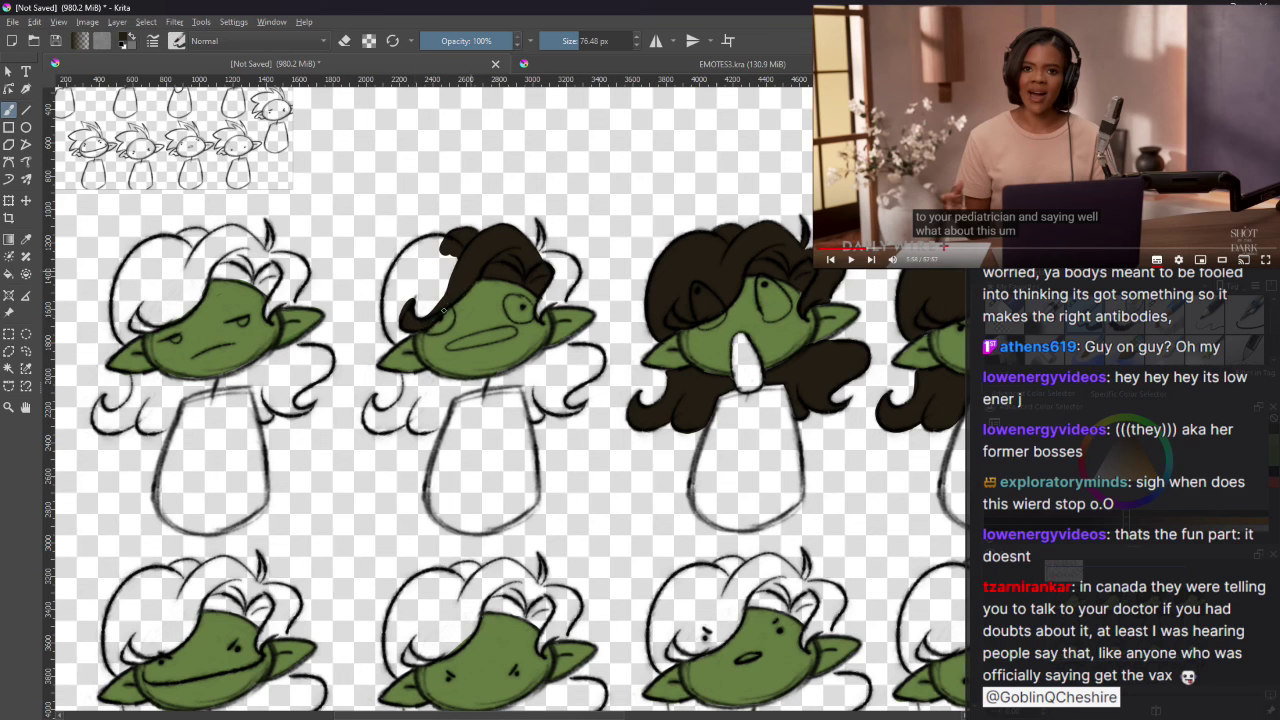
pyautogui.moveTo(452, 251)
pyautogui.mouseDown()
pyautogui.moveTo(410, 252)
pyautogui.moveTo(404, 321)
pyautogui.moveTo(412, 268)
pyautogui.moveTo(430, 271)
pyautogui.moveTo(439, 307)
pyautogui.mouseUp()
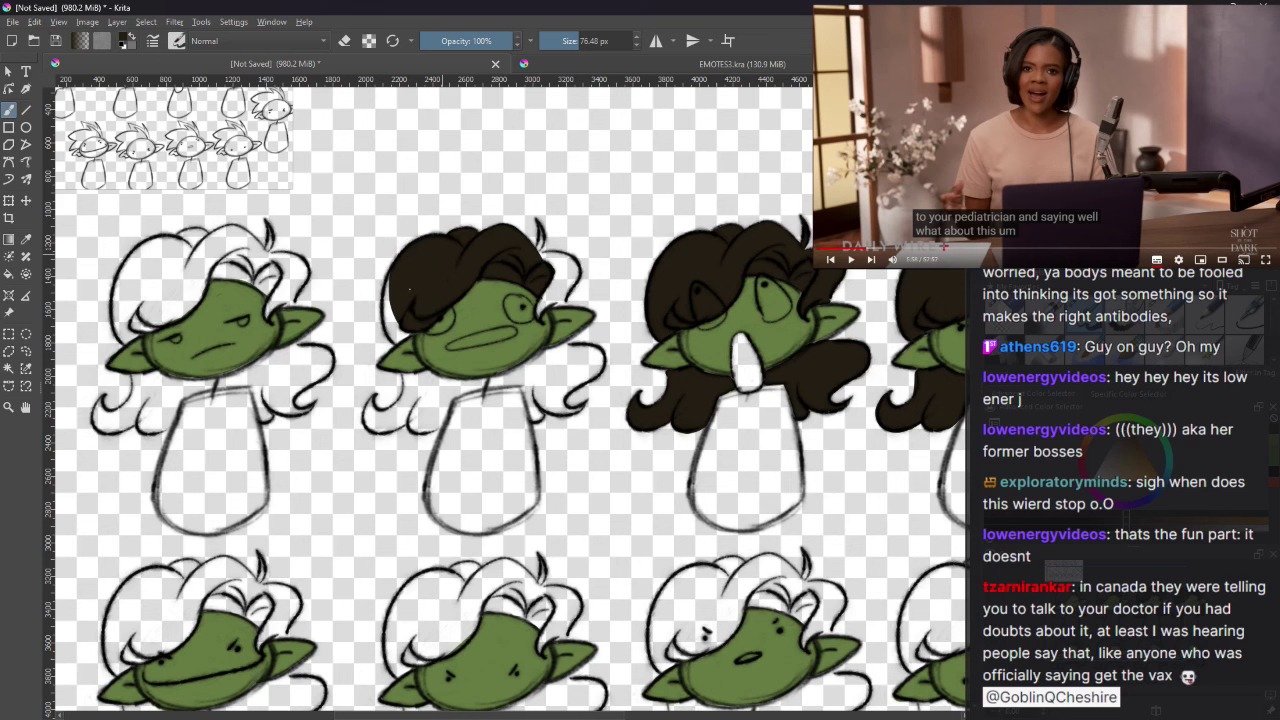
pyautogui.moveTo(400, 264); pyautogui.dragTo(388, 318)
pyautogui.moveTo(398, 268)
pyautogui.mouseDown()
pyautogui.moveTo(398, 334)
pyautogui.moveTo(418, 327)
pyautogui.mouseUp()
# Step: Paint the curls below both ears and the remaining ear-side hair of the top row's second character dark brown
pyautogui.moveTo(490, 380)
pyautogui.mouseDown()
pyautogui.moveTo(443, 399)
pyautogui.moveTo(476, 385)
pyautogui.moveTo(427, 431)
pyautogui.moveTo(413, 422)
pyautogui.moveTo(431, 390)
pyautogui.moveTo(420, 422)
pyautogui.moveTo(454, 385)
pyautogui.moveTo(420, 379)
pyautogui.moveTo(373, 429)
pyautogui.moveTo(410, 402)
pyautogui.moveTo(383, 429)
pyautogui.moveTo(368, 410)
pyautogui.moveTo(407, 394)
pyautogui.moveTo(382, 425)
pyautogui.mouseUp()
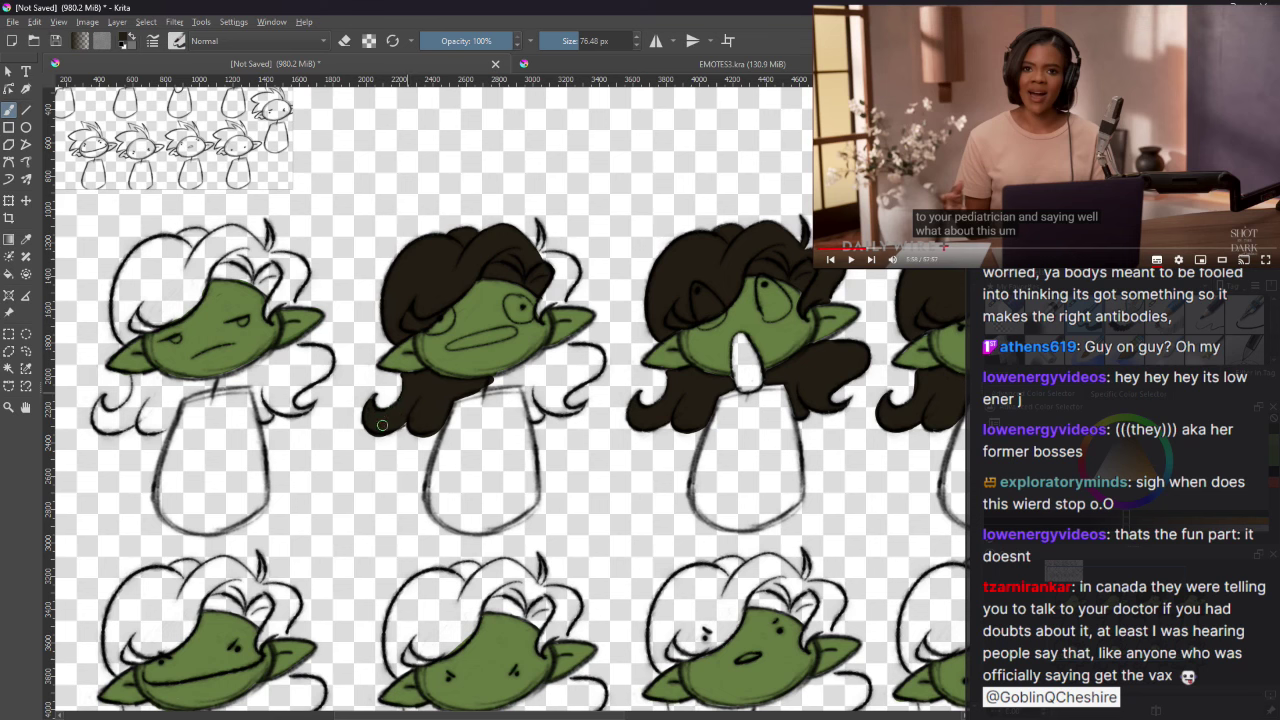
pyautogui.press('e')
pyautogui.press('e')
pyautogui.moveTo(388, 428); pyautogui.dragTo(396, 422)
pyautogui.moveTo(552, 283)
pyautogui.mouseDown()
pyautogui.moveTo(541, 315)
pyautogui.moveTo(560, 275)
pyautogui.moveTo(552, 300)
pyautogui.moveTo(572, 278)
pyautogui.moveTo(536, 256)
pyautogui.moveTo(566, 270)
pyautogui.moveTo(553, 290)
pyautogui.mouseUp()
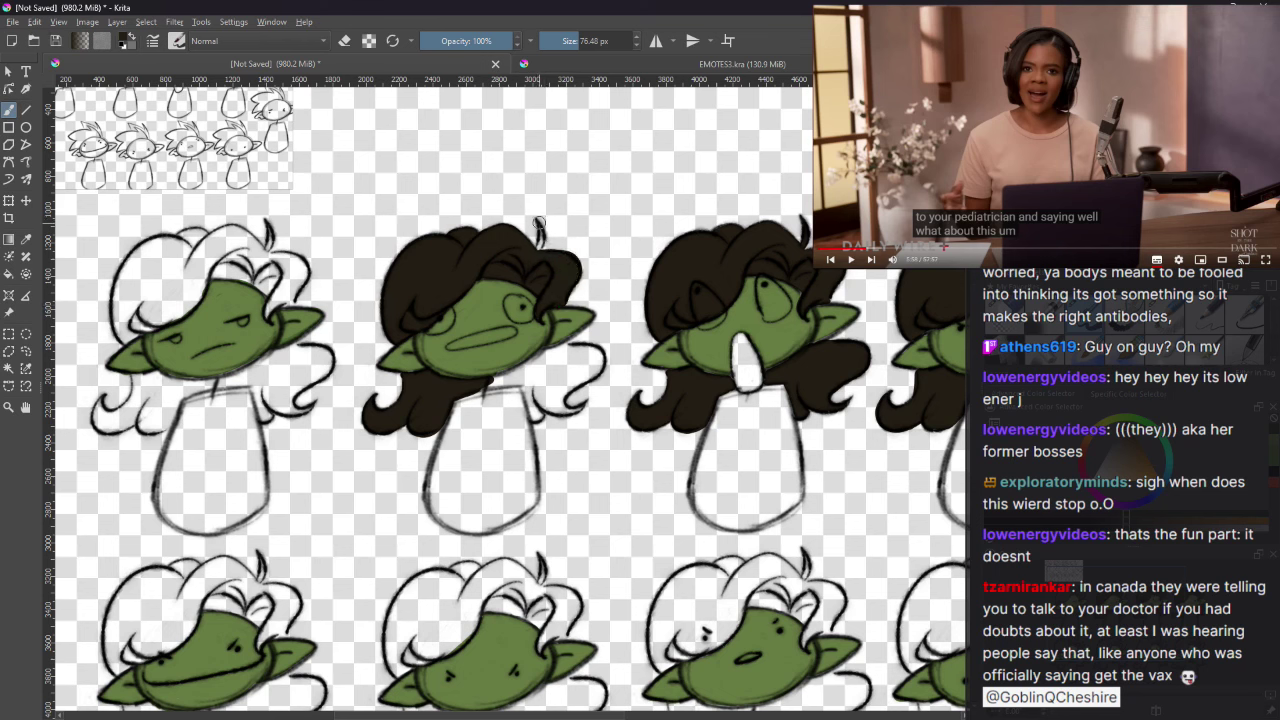
pyautogui.moveTo(542, 350)
pyautogui.mouseDown()
pyautogui.moveTo(472, 389)
pyautogui.moveTo(553, 362)
pyautogui.moveTo(487, 385)
pyautogui.moveTo(539, 375)
pyautogui.moveTo(466, 392)
pyautogui.moveTo(527, 378)
pyautogui.moveTo(534, 416)
pyautogui.moveTo(527, 390)
pyautogui.moveTo(546, 376)
pyautogui.moveTo(549, 404)
pyautogui.moveTo(582, 406)
pyautogui.moveTo(557, 411)
pyautogui.moveTo(574, 396)
pyautogui.moveTo(572, 412)
pyautogui.moveTo(586, 386)
pyautogui.moveTo(574, 411)
pyautogui.moveTo(539, 385)
pyautogui.moveTo(568, 370)
pyautogui.moveTo(554, 411)
pyautogui.moveTo(533, 384)
pyautogui.moveTo(553, 369)
pyautogui.moveTo(543, 352)
pyautogui.moveTo(598, 357)
pyautogui.moveTo(543, 396)
pyautogui.moveTo(600, 359)
pyautogui.moveTo(562, 389)
pyautogui.moveTo(561, 408)
pyautogui.moveTo(584, 359)
pyautogui.moveTo(543, 383)
pyautogui.mouseUp()
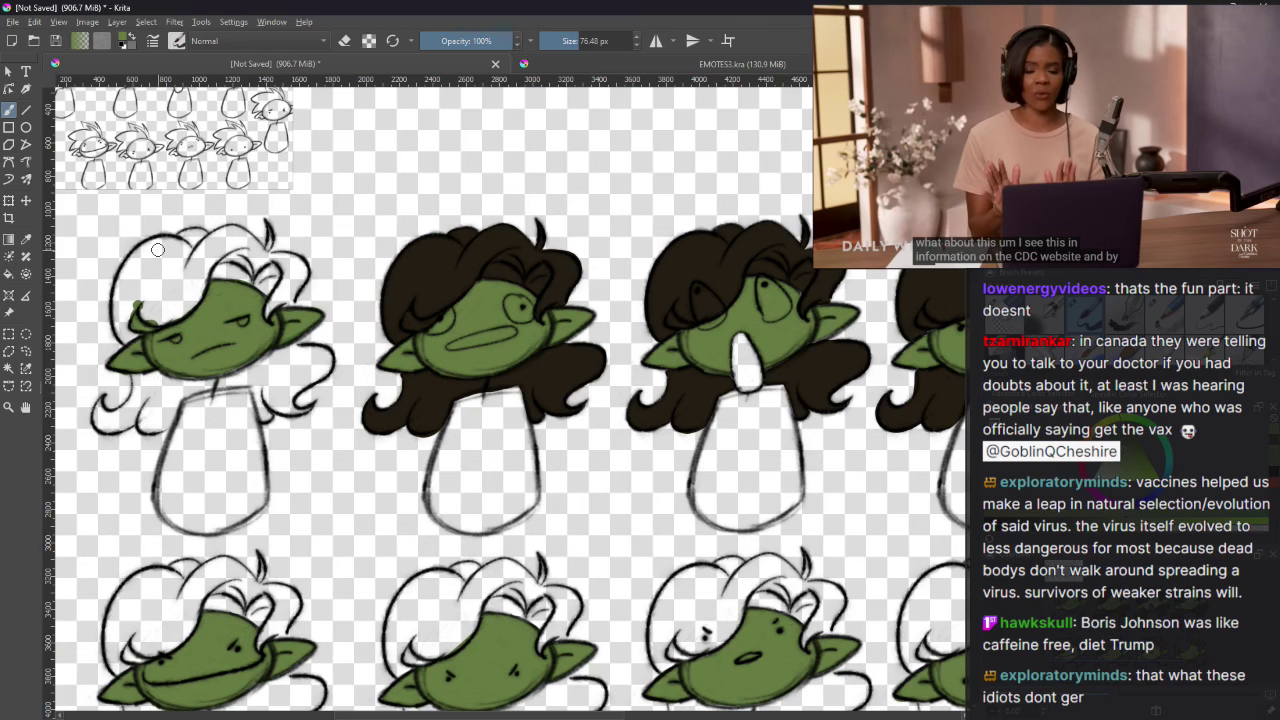
# Step: Paint the swept side section, crown and fringe of the top row's first character's hair dark brown
pyautogui.moveTo(140, 290)
pyautogui.mouseDown()
pyautogui.moveTo(149, 323)
pyautogui.moveTo(138, 296)
pyautogui.moveTo(150, 275)
pyautogui.moveTo(140, 287)
pyautogui.moveTo(193, 254)
pyautogui.moveTo(163, 242)
pyautogui.moveTo(130, 282)
pyautogui.moveTo(158, 255)
pyautogui.mouseUp()
pyautogui.moveTo(122, 308)
pyautogui.mouseDown()
pyautogui.moveTo(120, 335)
pyautogui.moveTo(140, 335)
pyautogui.moveTo(130, 311)
pyautogui.mouseUp()
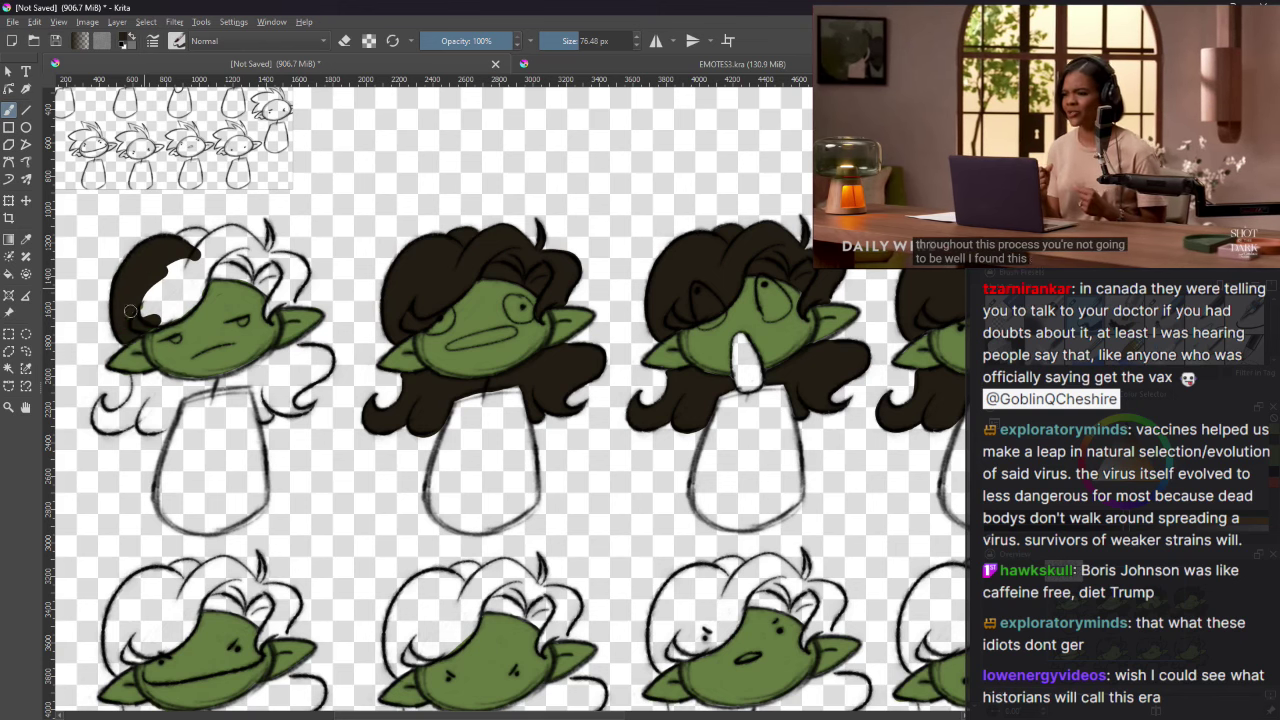
pyautogui.press('e')
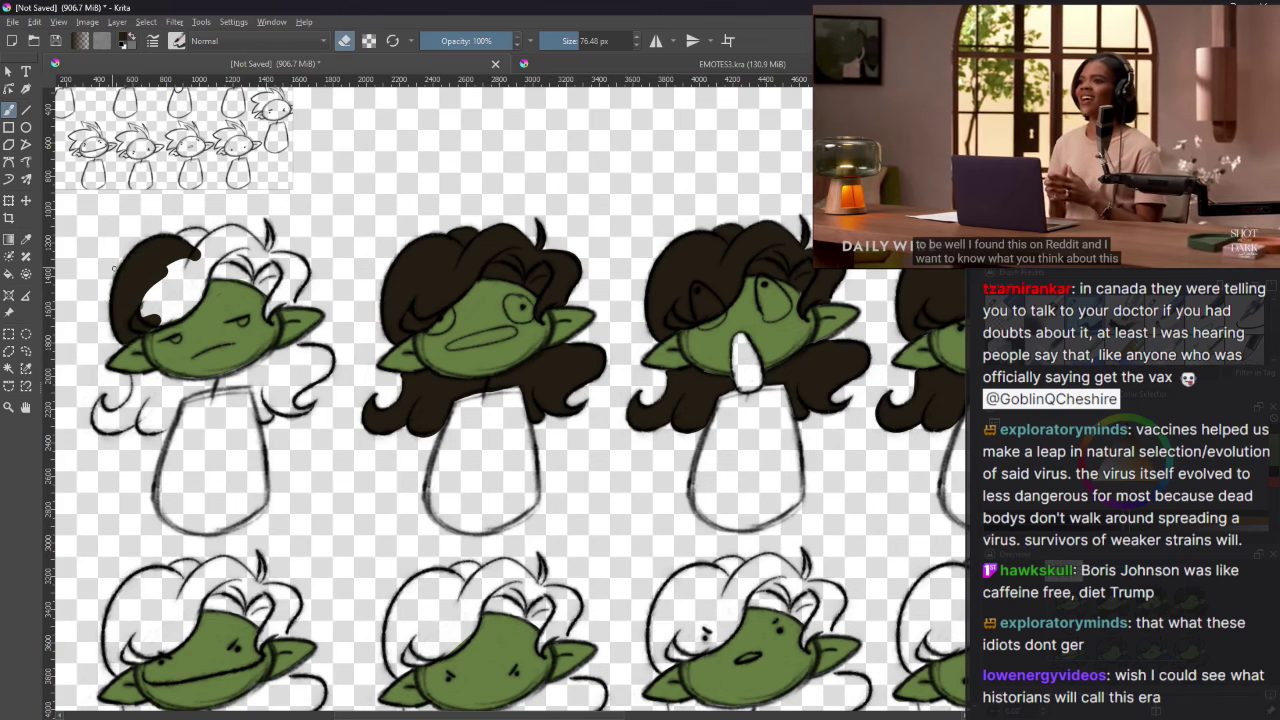
pyautogui.press('e')
pyautogui.moveTo(186, 245)
pyautogui.mouseDown()
pyautogui.moveTo(145, 298)
pyautogui.moveTo(165, 273)
pyautogui.moveTo(172, 299)
pyautogui.moveTo(139, 330)
pyautogui.moveTo(200, 289)
pyautogui.moveTo(203, 248)
pyautogui.moveTo(161, 321)
pyautogui.moveTo(181, 312)
pyautogui.moveTo(157, 325)
pyautogui.moveTo(199, 298)
pyautogui.moveTo(171, 319)
pyautogui.moveTo(219, 259)
pyautogui.moveTo(197, 285)
pyautogui.moveTo(219, 272)
pyautogui.moveTo(208, 273)
pyautogui.moveTo(262, 282)
pyautogui.moveTo(247, 276)
pyautogui.moveTo(273, 296)
pyautogui.moveTo(273, 272)
pyautogui.moveTo(259, 281)
pyautogui.moveTo(247, 252)
pyautogui.moveTo(206, 254)
pyautogui.moveTo(220, 234)
pyautogui.moveTo(241, 235)
pyautogui.moveTo(261, 256)
pyautogui.moveTo(243, 236)
pyautogui.moveTo(259, 251)
pyautogui.moveTo(205, 259)
pyautogui.mouseUp()
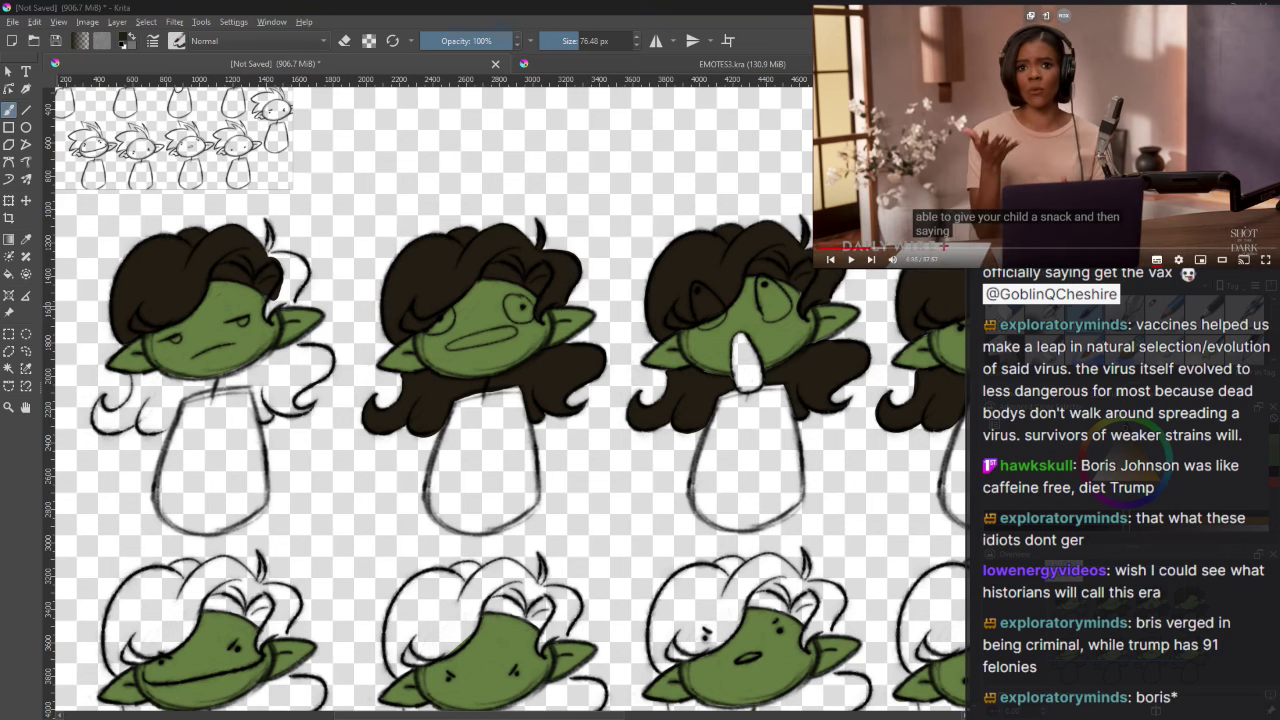
# Step: Paint the top row's first character's curl above the right ear and the curls below both ears dark brown
pyautogui.click(250, 241)
pyautogui.moveTo(267, 259)
pyautogui.mouseDown()
pyautogui.moveTo(286, 257)
pyautogui.moveTo(300, 282)
pyautogui.moveTo(303, 269)
pyautogui.moveTo(286, 303)
pyautogui.mouseUp()
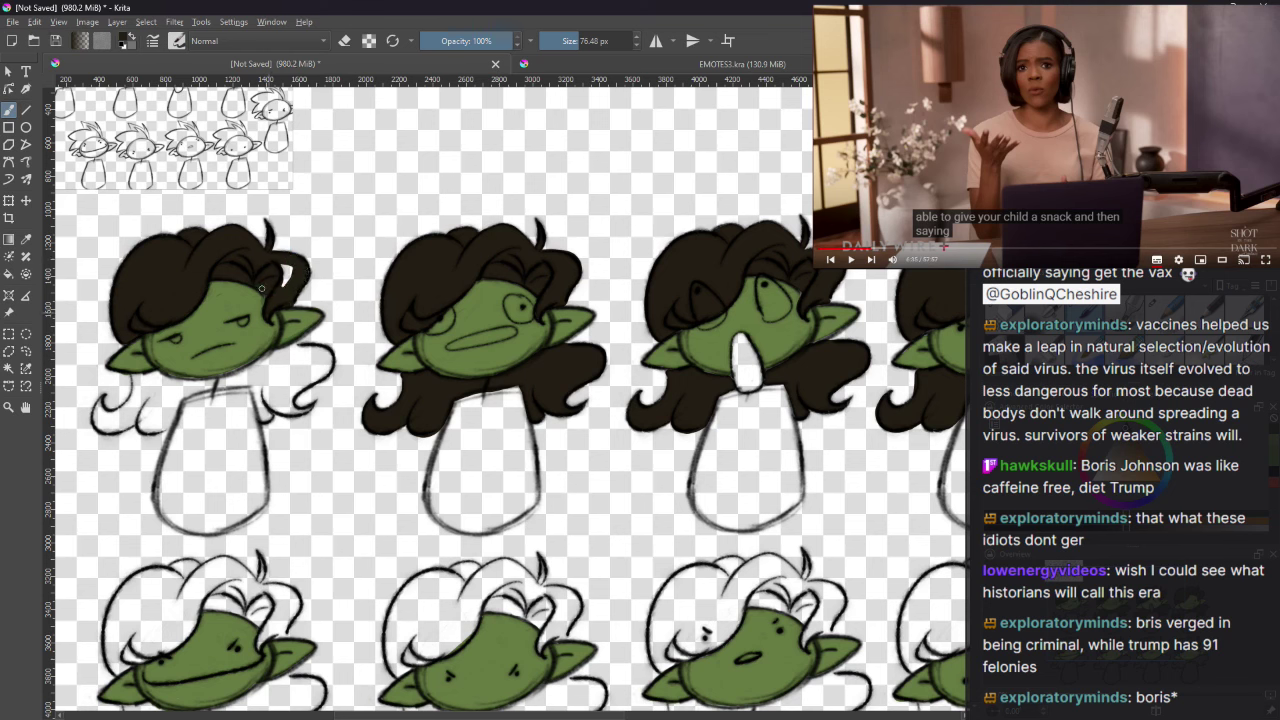
pyautogui.moveTo(269, 301); pyautogui.dragTo(293, 277)
pyautogui.scroll(-2, 500, 400)
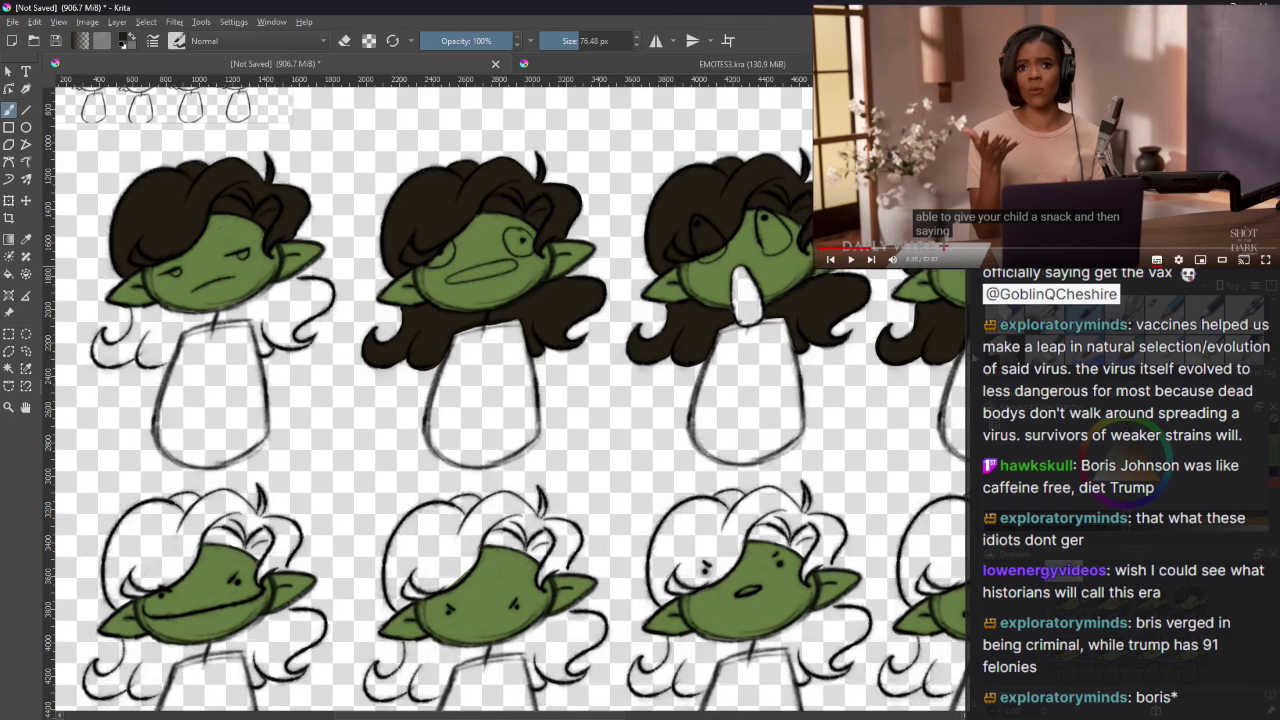
pyautogui.moveTo(218, 320)
pyautogui.mouseDown()
pyautogui.moveTo(298, 282)
pyautogui.moveTo(325, 292)
pyautogui.moveTo(270, 322)
pyautogui.moveTo(268, 300)
pyautogui.moveTo(260, 312)
pyautogui.moveTo(305, 289)
pyautogui.moveTo(322, 300)
pyautogui.moveTo(318, 286)
pyautogui.moveTo(328, 302)
pyautogui.moveTo(290, 325)
pyautogui.moveTo(301, 321)
pyautogui.mouseUp()
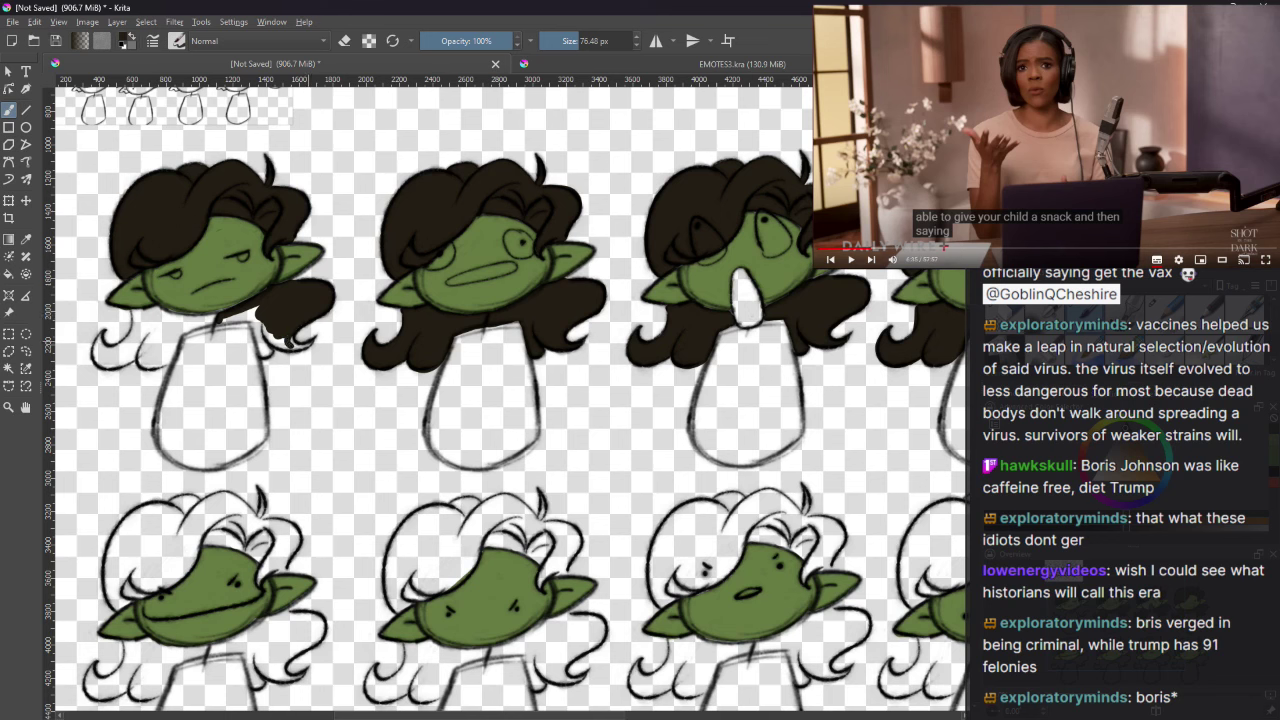
pyautogui.moveTo(296, 344)
pyautogui.mouseDown()
pyautogui.moveTo(264, 327)
pyautogui.moveTo(281, 340)
pyautogui.moveTo(261, 350)
pyautogui.moveTo(248, 320)
pyautogui.mouseUp()
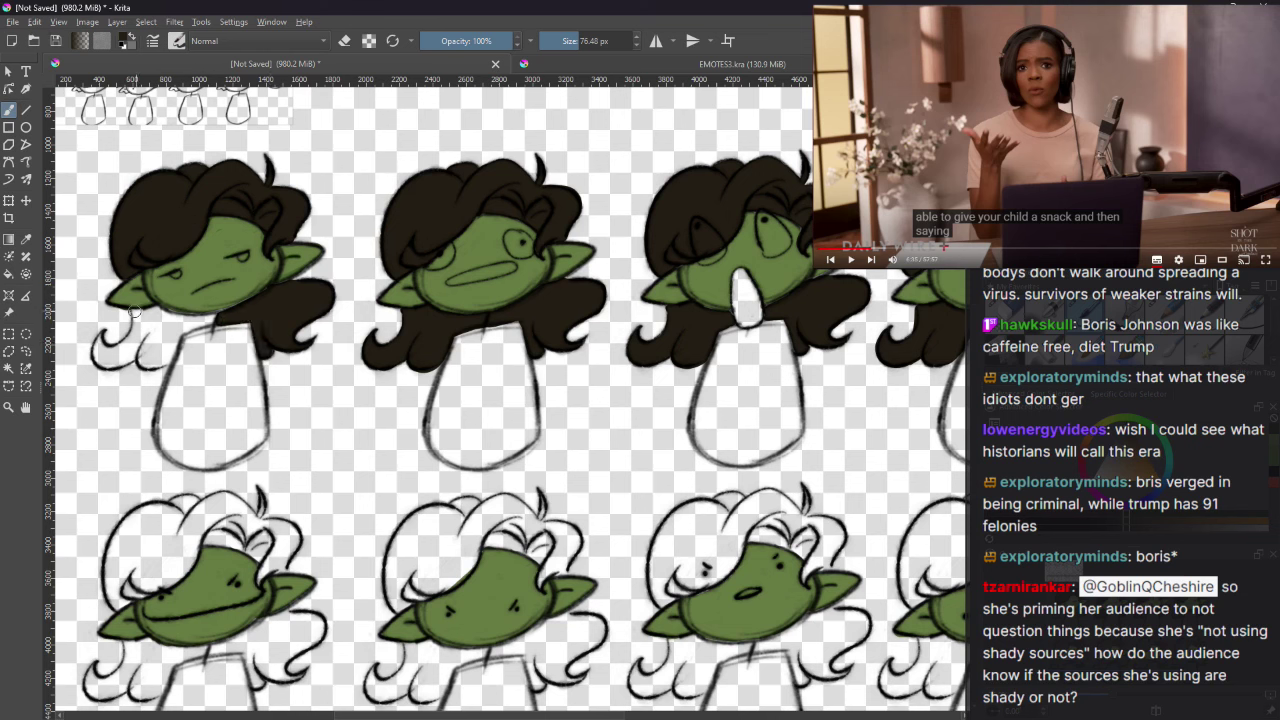
pyautogui.moveTo(135, 312)
pyautogui.mouseDown()
pyautogui.moveTo(228, 315)
pyautogui.moveTo(168, 310)
pyautogui.moveTo(142, 354)
pyautogui.moveTo(155, 363)
pyautogui.moveTo(172, 348)
pyautogui.moveTo(175, 330)
pyautogui.moveTo(169, 356)
pyautogui.moveTo(160, 363)
pyautogui.moveTo(169, 334)
pyautogui.moveTo(152, 355)
pyautogui.moveTo(166, 320)
pyautogui.moveTo(172, 335)
pyautogui.moveTo(232, 316)
pyautogui.moveTo(177, 323)
pyautogui.moveTo(169, 356)
pyautogui.moveTo(135, 314)
pyautogui.moveTo(138, 338)
pyautogui.moveTo(148, 320)
pyautogui.moveTo(99, 335)
pyautogui.moveTo(119, 359)
pyautogui.moveTo(102, 344)
pyautogui.moveTo(135, 334)
pyautogui.moveTo(134, 320)
pyautogui.moveTo(103, 365)
pyautogui.mouseUp()
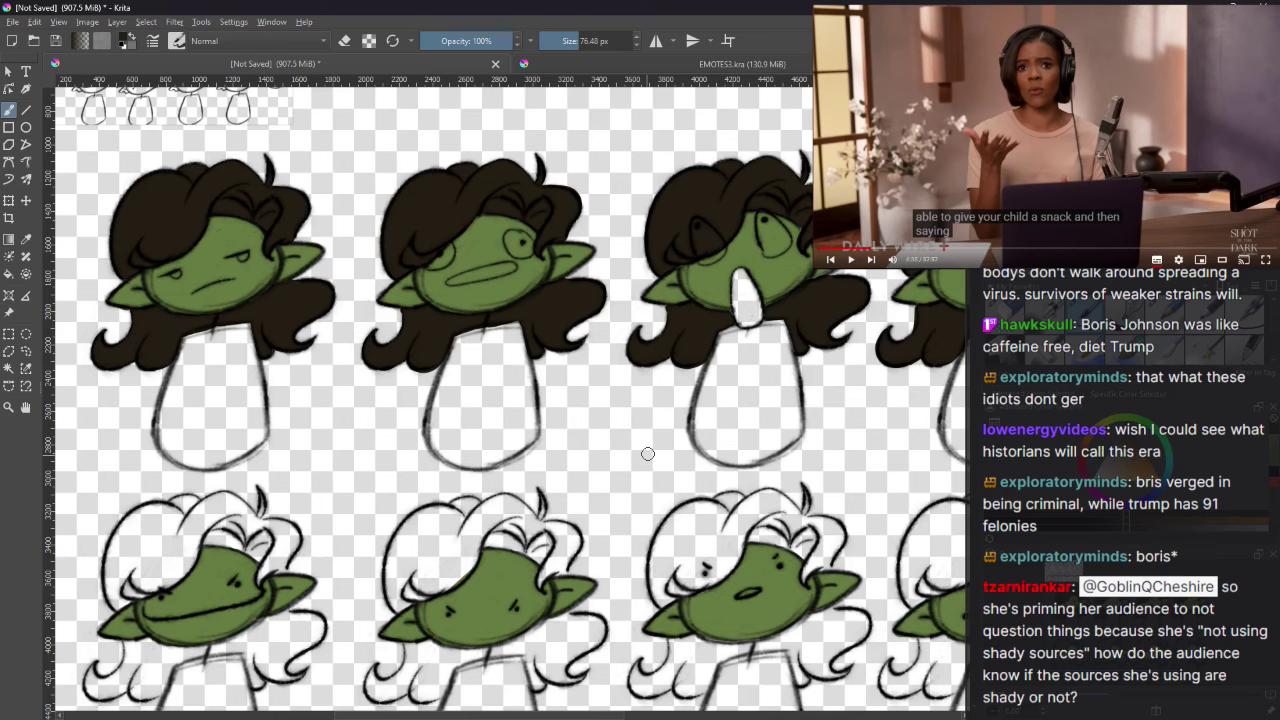
# Step: Paint the swept side section, crown and fringe of the bottom row's first character's hair dark brown
pyautogui.scroll(-5, 510, 400)
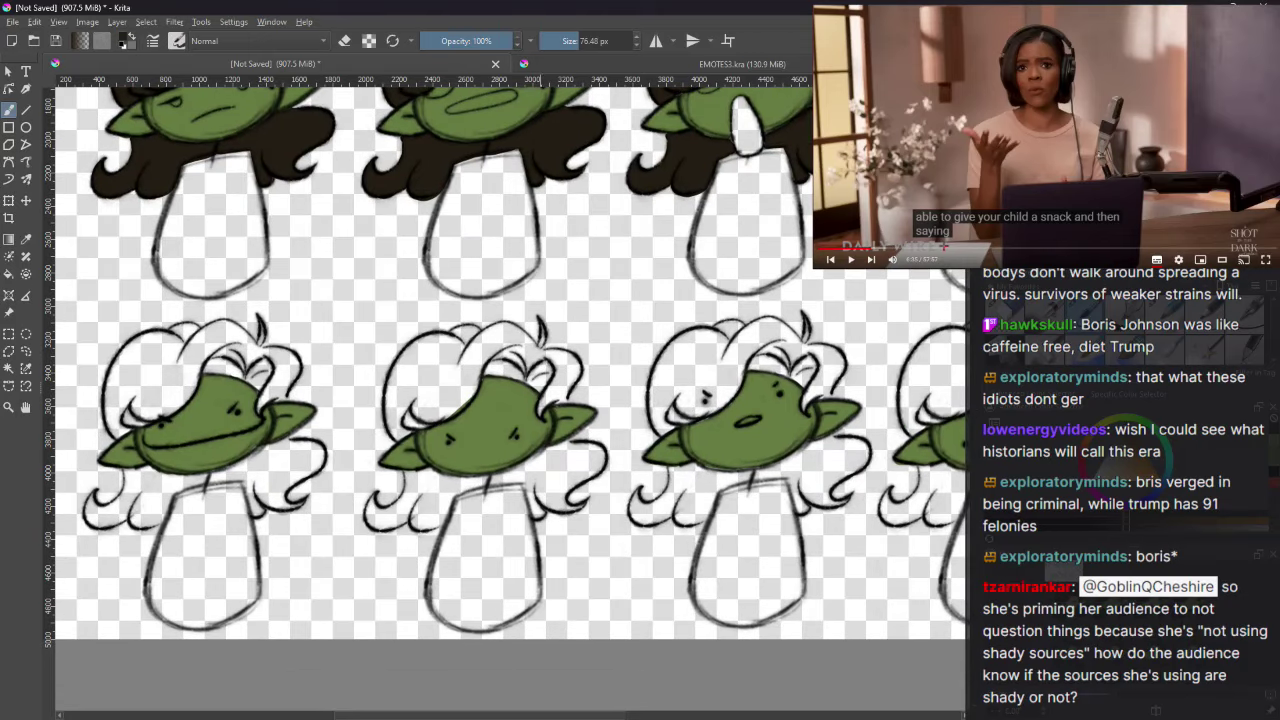
pyautogui.moveTo(130, 406)
pyautogui.mouseDown()
pyautogui.moveTo(183, 395)
pyautogui.moveTo(137, 417)
pyautogui.moveTo(156, 386)
pyautogui.moveTo(119, 393)
pyautogui.moveTo(169, 348)
pyautogui.moveTo(145, 346)
pyautogui.moveTo(180, 351)
pyautogui.moveTo(157, 338)
pyautogui.moveTo(127, 355)
pyautogui.moveTo(137, 342)
pyautogui.moveTo(116, 378)
pyautogui.moveTo(150, 337)
pyautogui.moveTo(165, 338)
pyautogui.moveTo(147, 338)
pyautogui.moveTo(190, 328)
pyautogui.mouseUp()
pyautogui.moveTo(122, 368)
pyautogui.mouseDown()
pyautogui.moveTo(117, 435)
pyautogui.moveTo(144, 415)
pyautogui.moveTo(118, 422)
pyautogui.moveTo(140, 422)
pyautogui.moveTo(130, 406)
pyautogui.moveTo(176, 348)
pyautogui.moveTo(160, 402)
pyautogui.moveTo(179, 394)
pyautogui.moveTo(164, 413)
pyautogui.moveTo(227, 334)
pyautogui.moveTo(197, 370)
pyautogui.moveTo(190, 351)
pyautogui.moveTo(212, 330)
pyautogui.moveTo(252, 353)
pyautogui.moveTo(228, 327)
pyautogui.moveTo(202, 334)
pyautogui.moveTo(229, 326)
pyautogui.moveTo(232, 341)
pyautogui.moveTo(195, 376)
pyautogui.moveTo(245, 371)
pyautogui.moveTo(214, 369)
pyautogui.moveTo(258, 385)
pyautogui.moveTo(257, 354)
pyautogui.moveTo(216, 364)
pyautogui.mouseUp()
pyautogui.moveTo(258, 323)
pyautogui.mouseDown()
pyautogui.moveTo(247, 362)
pyautogui.moveTo(262, 331)
pyautogui.moveTo(261, 356)
pyautogui.moveTo(286, 358)
pyautogui.moveTo(279, 383)
pyautogui.moveTo(269, 354)
pyautogui.moveTo(297, 364)
pyautogui.moveTo(259, 413)
pyautogui.moveTo(282, 365)
pyautogui.moveTo(259, 384)
pyautogui.mouseUp()
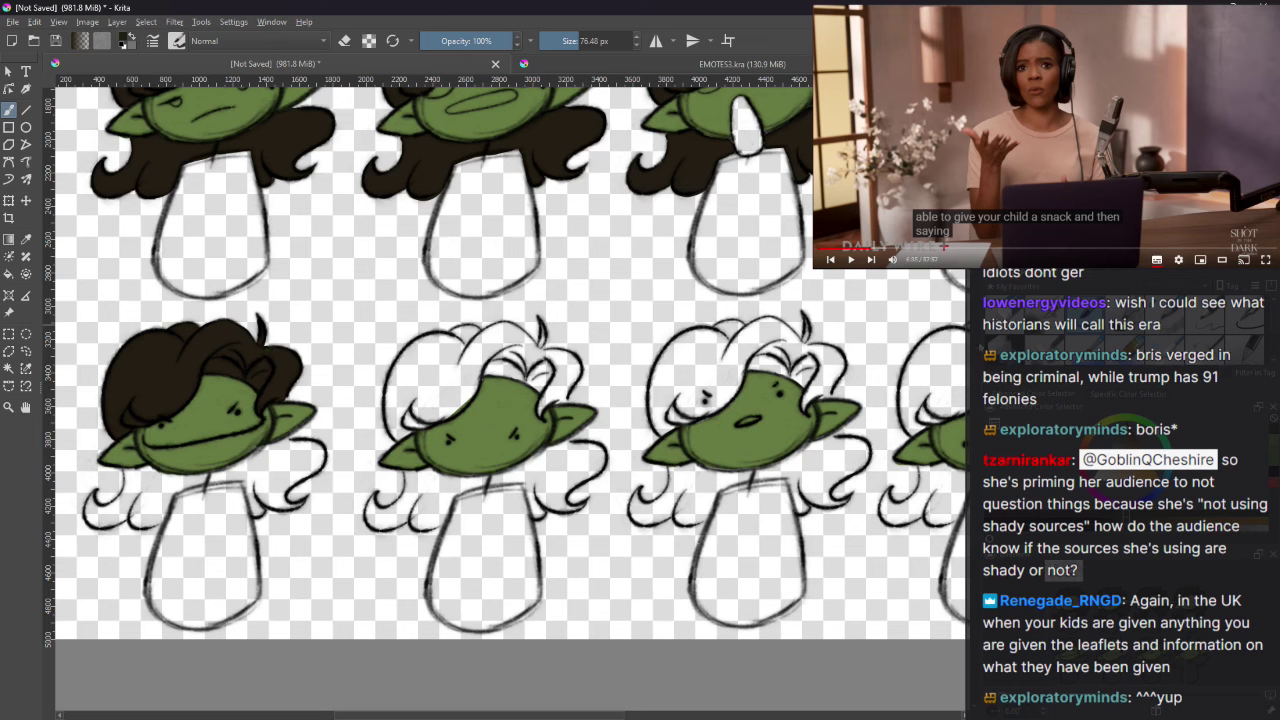
# Step: Paint the hair under the chin and the curls below both ears of the bottom row's first character dark brown
pyautogui.scroll(-2, 148, 412)
pyautogui.moveTo(122, 422); pyautogui.dragTo(198, 430)
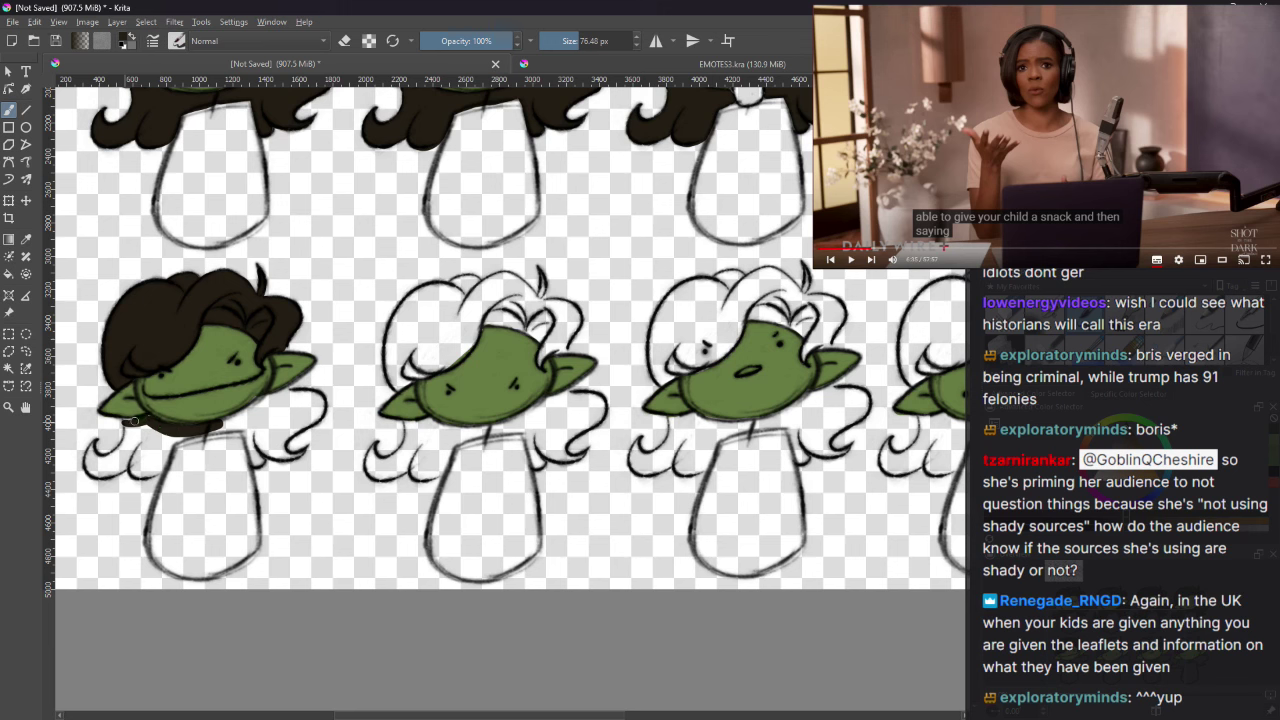
pyautogui.moveTo(124, 421)
pyautogui.mouseDown()
pyautogui.moveTo(124, 458)
pyautogui.moveTo(149, 417)
pyautogui.moveTo(141, 472)
pyautogui.moveTo(174, 436)
pyautogui.moveTo(151, 432)
pyautogui.moveTo(196, 432)
pyautogui.moveTo(95, 444)
pyautogui.moveTo(92, 456)
pyautogui.moveTo(117, 436)
pyautogui.moveTo(95, 443)
pyautogui.moveTo(93, 455)
pyautogui.moveTo(128, 448)
pyautogui.moveTo(96, 450)
pyautogui.moveTo(127, 431)
pyautogui.moveTo(88, 454)
pyautogui.moveTo(122, 470)
pyautogui.mouseUp()
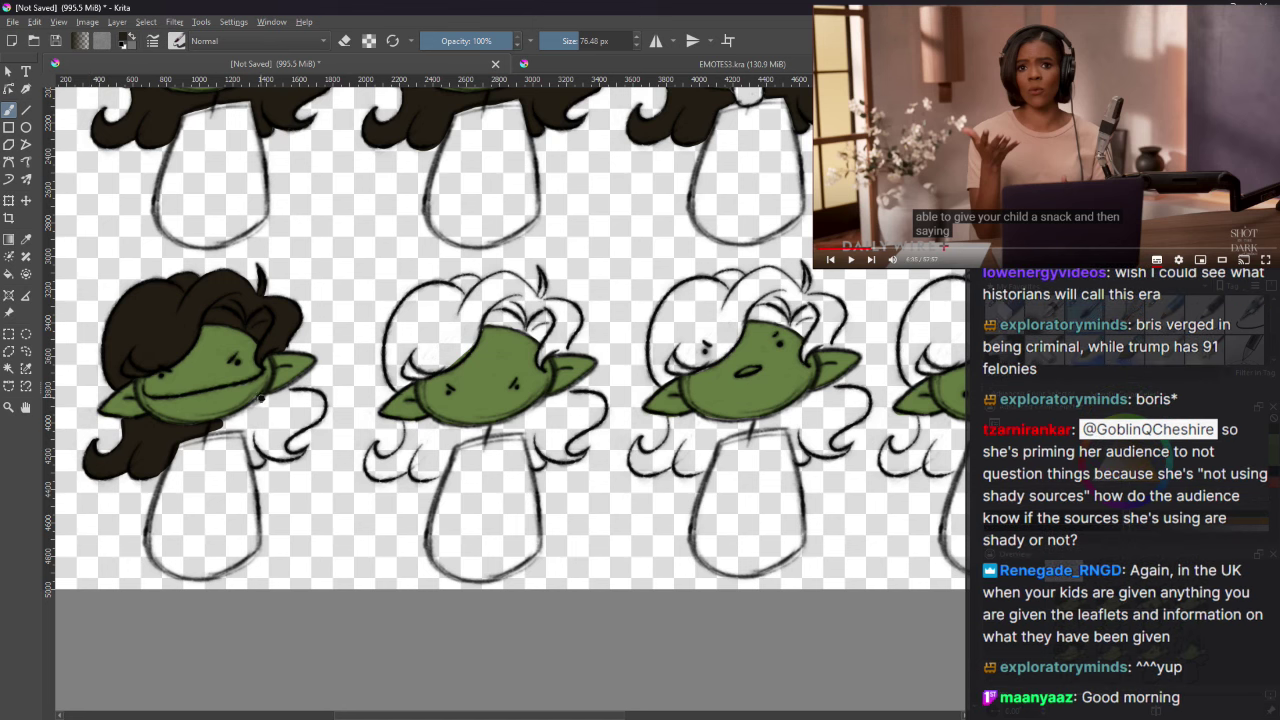
pyautogui.moveTo(215, 430)
pyautogui.mouseDown()
pyautogui.moveTo(286, 411)
pyautogui.moveTo(260, 404)
pyautogui.moveTo(269, 398)
pyautogui.moveTo(318, 404)
pyautogui.moveTo(265, 434)
pyautogui.moveTo(286, 418)
pyautogui.moveTo(224, 430)
pyautogui.moveTo(250, 431)
pyautogui.moveTo(256, 460)
pyautogui.moveTo(245, 428)
pyautogui.moveTo(300, 452)
pyautogui.moveTo(280, 425)
pyautogui.mouseUp()
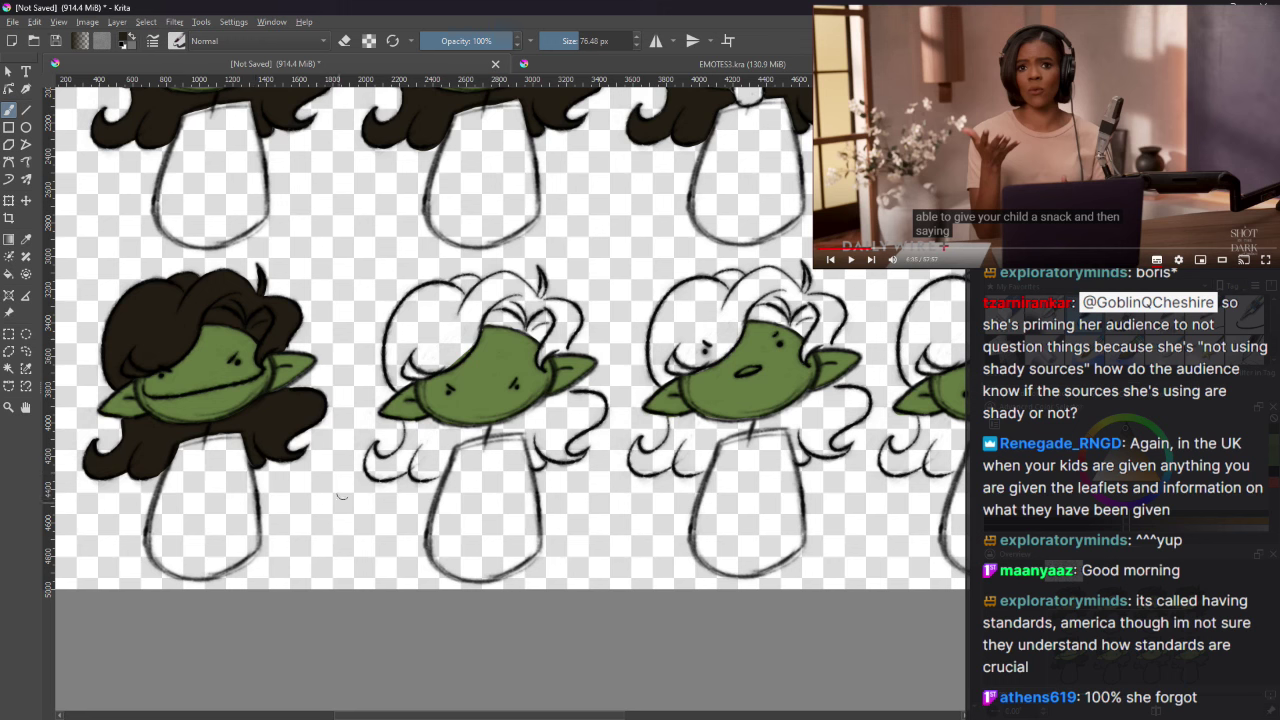
# Step: Paint the swept side section, crown, fringe and ear-side curl of the bottom row's second character dark brown
pyautogui.moveTo(487, 320)
pyautogui.mouseDown()
pyautogui.moveTo(470, 282)
pyautogui.moveTo(447, 298)
pyautogui.moveTo(472, 281)
pyautogui.moveTo(455, 285)
pyautogui.moveTo(464, 305)
pyautogui.moveTo(503, 280)
pyautogui.moveTo(533, 308)
pyautogui.moveTo(512, 280)
pyautogui.moveTo(491, 278)
pyautogui.moveTo(478, 322)
pyautogui.moveTo(550, 336)
pyautogui.moveTo(526, 330)
pyautogui.moveTo(546, 336)
pyautogui.moveTo(540, 311)
pyautogui.moveTo(519, 318)
pyautogui.moveTo(511, 295)
pyautogui.moveTo(413, 361)
pyautogui.moveTo(414, 344)
pyautogui.moveTo(406, 370)
pyautogui.moveTo(462, 348)
pyautogui.moveTo(464, 330)
pyautogui.moveTo(428, 359)
pyautogui.moveTo(457, 317)
pyautogui.moveTo(463, 331)
pyautogui.moveTo(434, 353)
pyautogui.moveTo(417, 344)
pyautogui.moveTo(446, 289)
pyautogui.moveTo(431, 290)
pyautogui.moveTo(399, 348)
pyautogui.moveTo(416, 293)
pyautogui.moveTo(399, 369)
pyautogui.mouseUp()
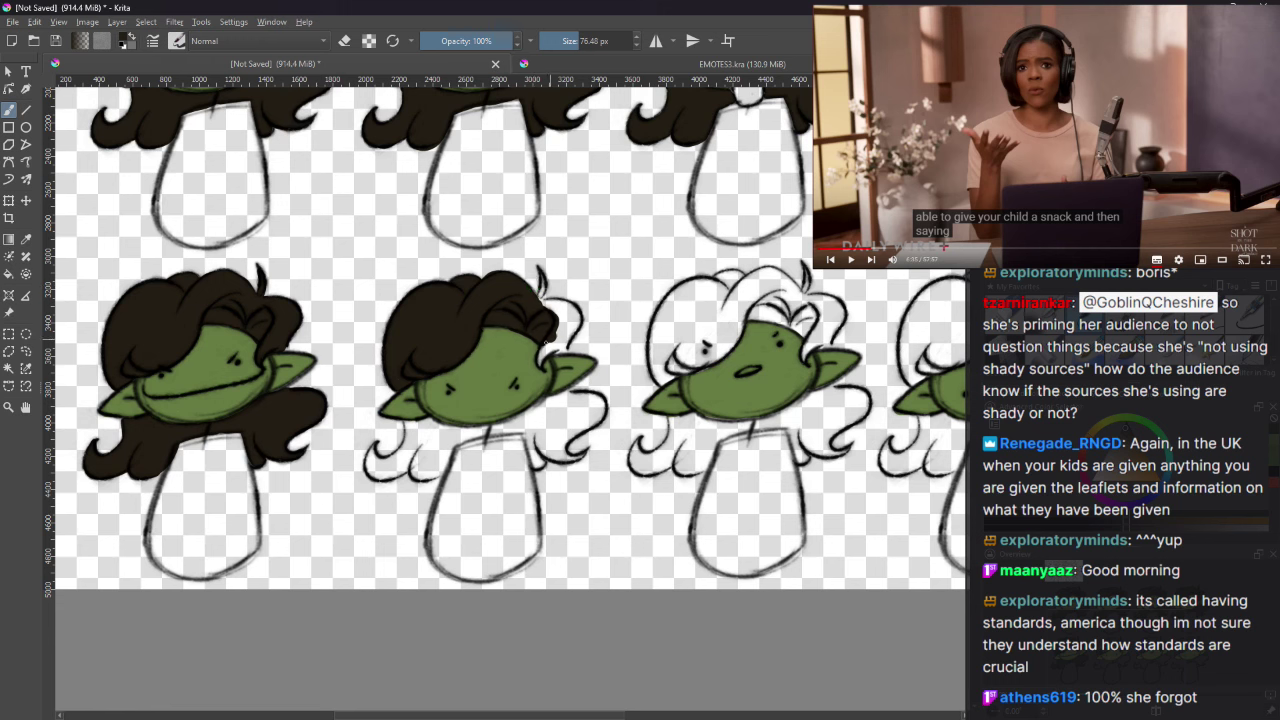
pyautogui.moveTo(540, 363)
pyautogui.mouseDown()
pyautogui.moveTo(560, 331)
pyautogui.moveTo(543, 354)
pyautogui.moveTo(562, 349)
pyautogui.moveTo(572, 311)
pyautogui.moveTo(530, 313)
pyautogui.moveTo(568, 318)
pyautogui.moveTo(552, 347)
pyautogui.moveTo(568, 315)
pyautogui.moveTo(542, 288)
pyautogui.mouseUp()
pyautogui.hotkey('ctrl', 'z')
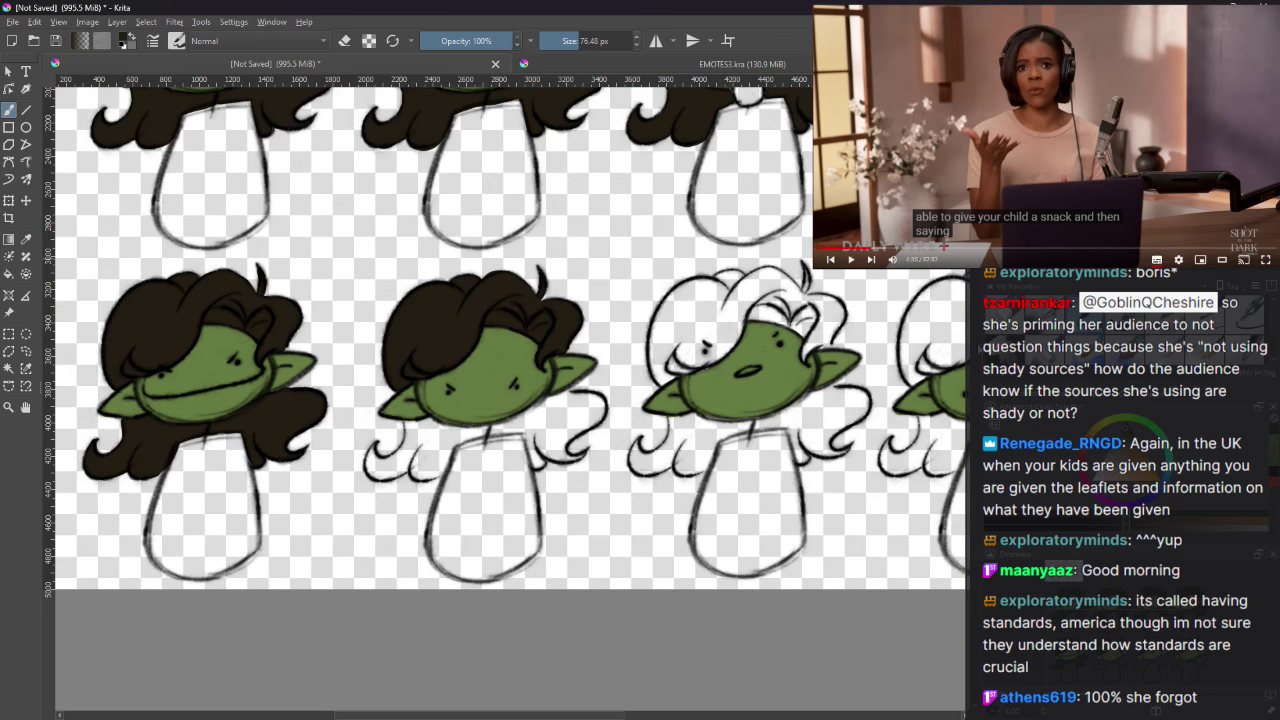
# Step: Paint the hair under the chin and the curls below both ears of the bottom row's second character dark brown
pyautogui.scroll(-2, 510, 340)
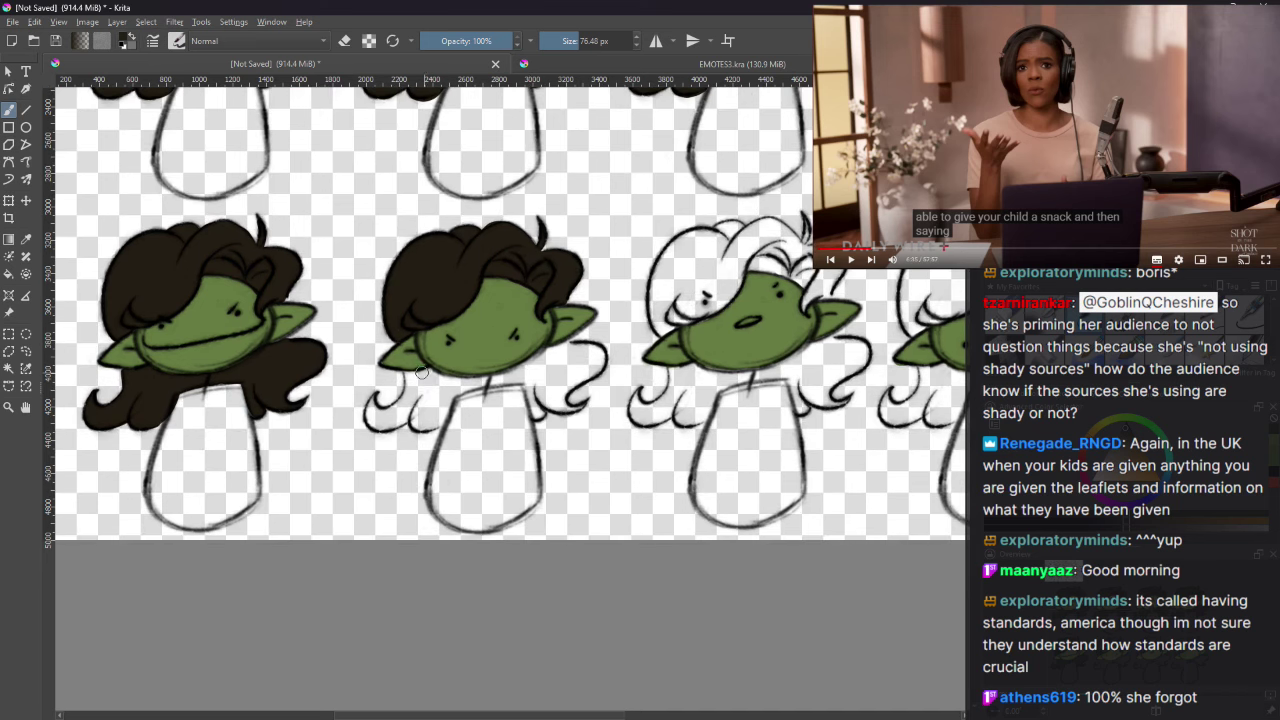
pyautogui.moveTo(402, 375); pyautogui.dragTo(508, 371)
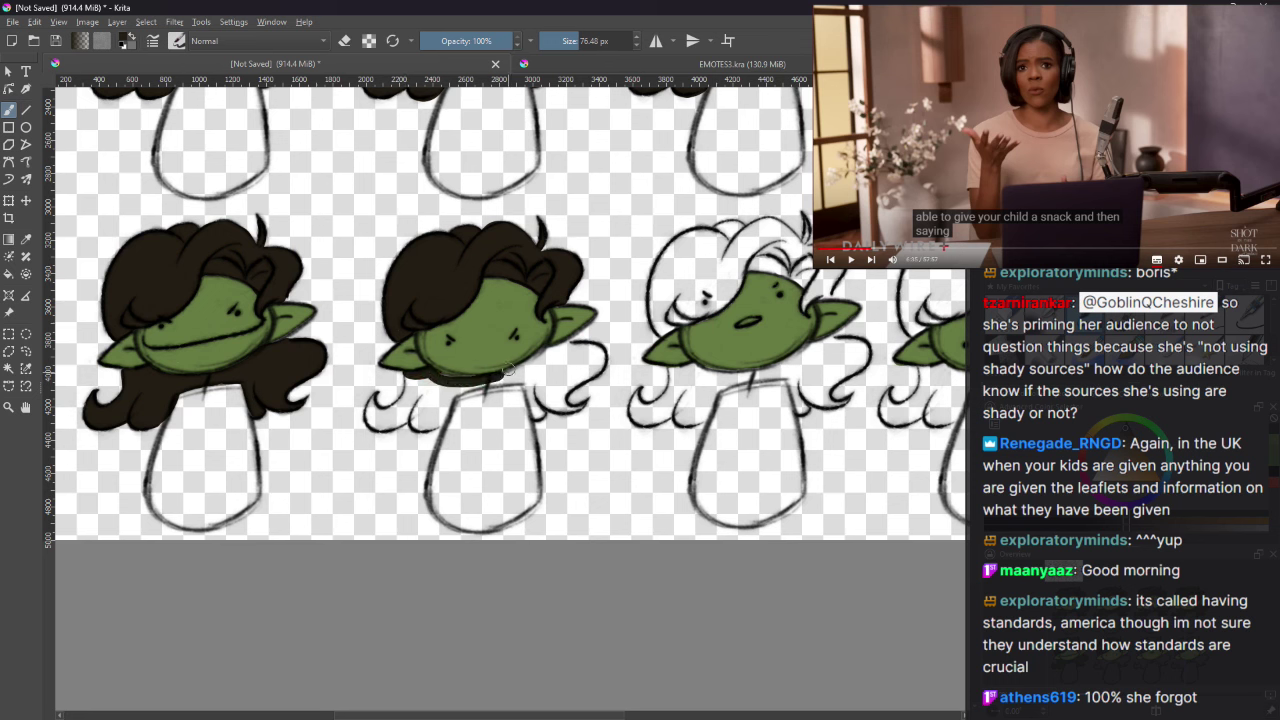
pyautogui.hotkey('ctrl', 'z')
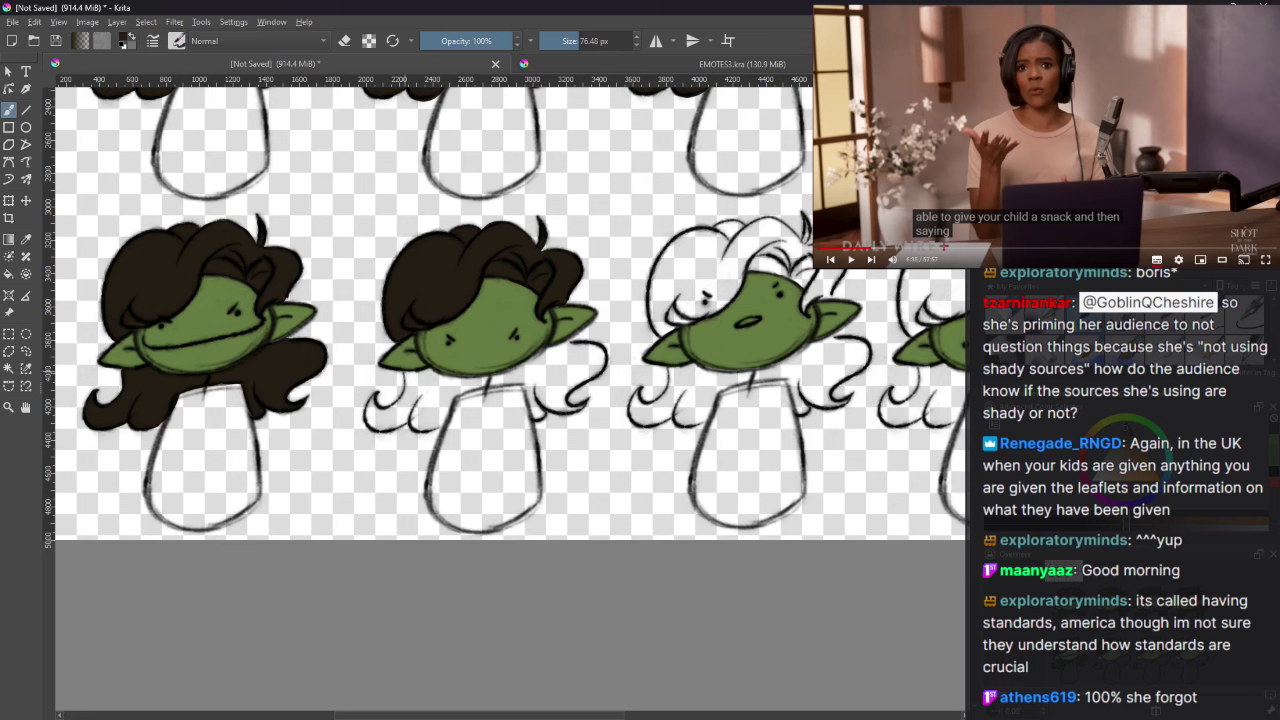
pyautogui.moveTo(406, 376)
pyautogui.mouseDown()
pyautogui.moveTo(403, 410)
pyautogui.moveTo(427, 376)
pyautogui.moveTo(490, 379)
pyautogui.moveTo(429, 371)
pyautogui.moveTo(472, 381)
pyautogui.moveTo(530, 363)
pyautogui.moveTo(455, 378)
pyautogui.moveTo(429, 368)
pyautogui.moveTo(457, 382)
pyautogui.moveTo(423, 398)
pyautogui.moveTo(424, 423)
pyautogui.moveTo(474, 388)
pyautogui.moveTo(428, 424)
pyautogui.mouseUp()
pyautogui.moveTo(420, 408)
pyautogui.mouseDown()
pyautogui.moveTo(428, 418)
pyautogui.moveTo(368, 420)
pyautogui.moveTo(415, 402)
pyautogui.moveTo(372, 398)
pyautogui.moveTo(368, 414)
pyautogui.moveTo(385, 425)
pyautogui.moveTo(410, 393)
pyautogui.moveTo(397, 418)
pyautogui.moveTo(420, 395)
pyautogui.moveTo(550, 352)
pyautogui.moveTo(470, 390)
pyautogui.moveTo(545, 374)
pyautogui.moveTo(548, 352)
pyautogui.moveTo(576, 346)
pyautogui.moveTo(598, 360)
pyautogui.moveTo(570, 375)
pyautogui.moveTo(560, 366)
pyautogui.moveTo(590, 365)
pyautogui.moveTo(552, 392)
pyautogui.moveTo(530, 400)
pyautogui.moveTo(518, 382)
pyautogui.moveTo(536, 414)
pyautogui.moveTo(538, 382)
pyautogui.moveTo(553, 403)
pyautogui.moveTo(578, 402)
pyautogui.mouseUp()
pyautogui.hotkey('ctrl', 'z')
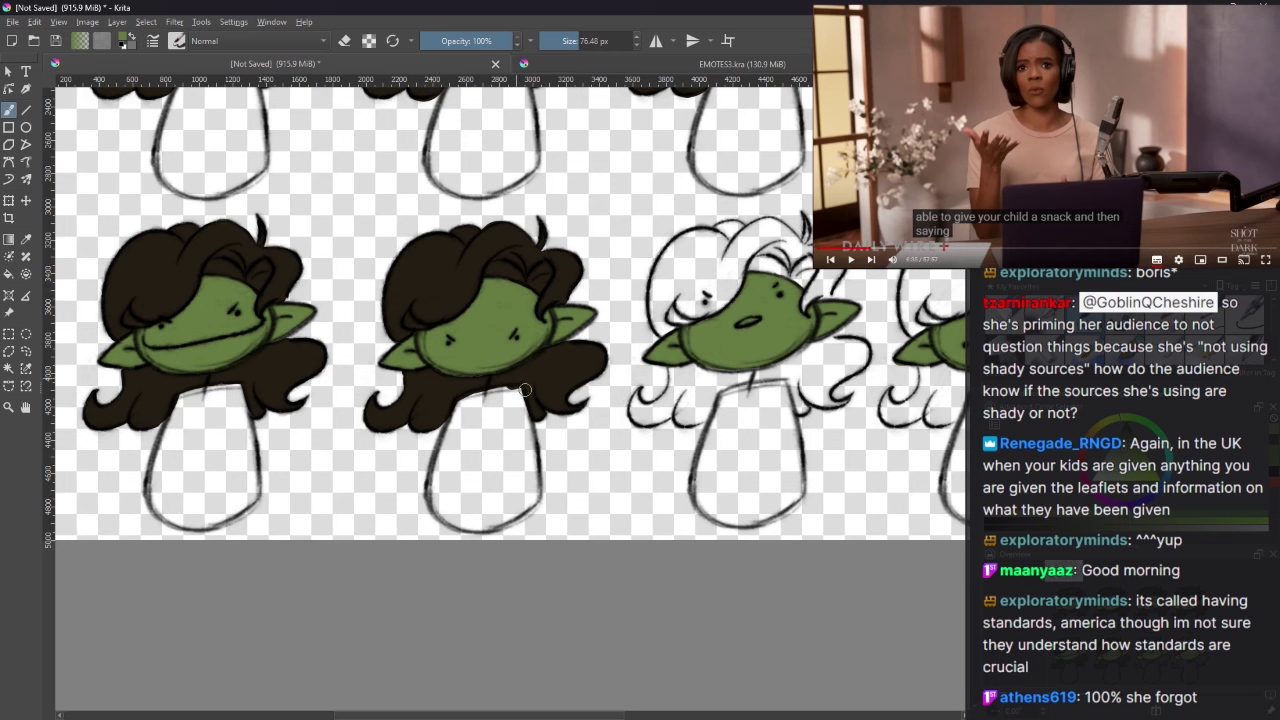
# Step: Paint the swept side section, crown, fringe and ear-side curl of the bottom row's third character dark brown
pyautogui.moveTo(451, 716); pyautogui.dragTo(497, 716)
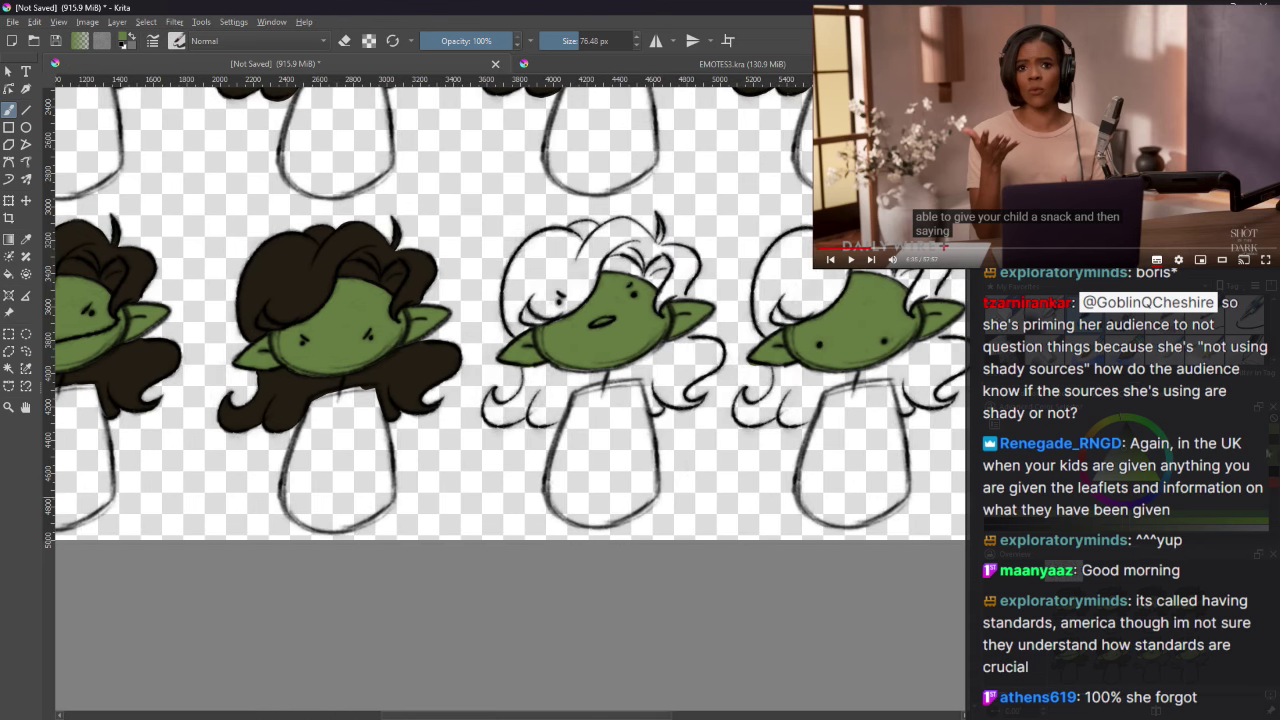
pyautogui.moveTo(553, 278)
pyautogui.mouseDown()
pyautogui.moveTo(525, 316)
pyautogui.moveTo(577, 302)
pyautogui.moveTo(598, 261)
pyautogui.moveTo(572, 291)
pyautogui.moveTo(594, 229)
pyautogui.moveTo(575, 229)
pyautogui.moveTo(591, 227)
pyautogui.moveTo(573, 256)
pyautogui.moveTo(571, 235)
pyautogui.moveTo(556, 234)
pyautogui.moveTo(525, 254)
pyautogui.moveTo(511, 299)
pyautogui.moveTo(520, 326)
pyautogui.moveTo(538, 316)
pyautogui.moveTo(517, 331)
pyautogui.moveTo(512, 266)
pyautogui.moveTo(552, 234)
pyautogui.moveTo(522, 305)
pyautogui.moveTo(555, 247)
pyautogui.moveTo(518, 241)
pyautogui.moveTo(499, 323)
pyautogui.mouseUp()
pyautogui.press('e')
pyautogui.press('e')
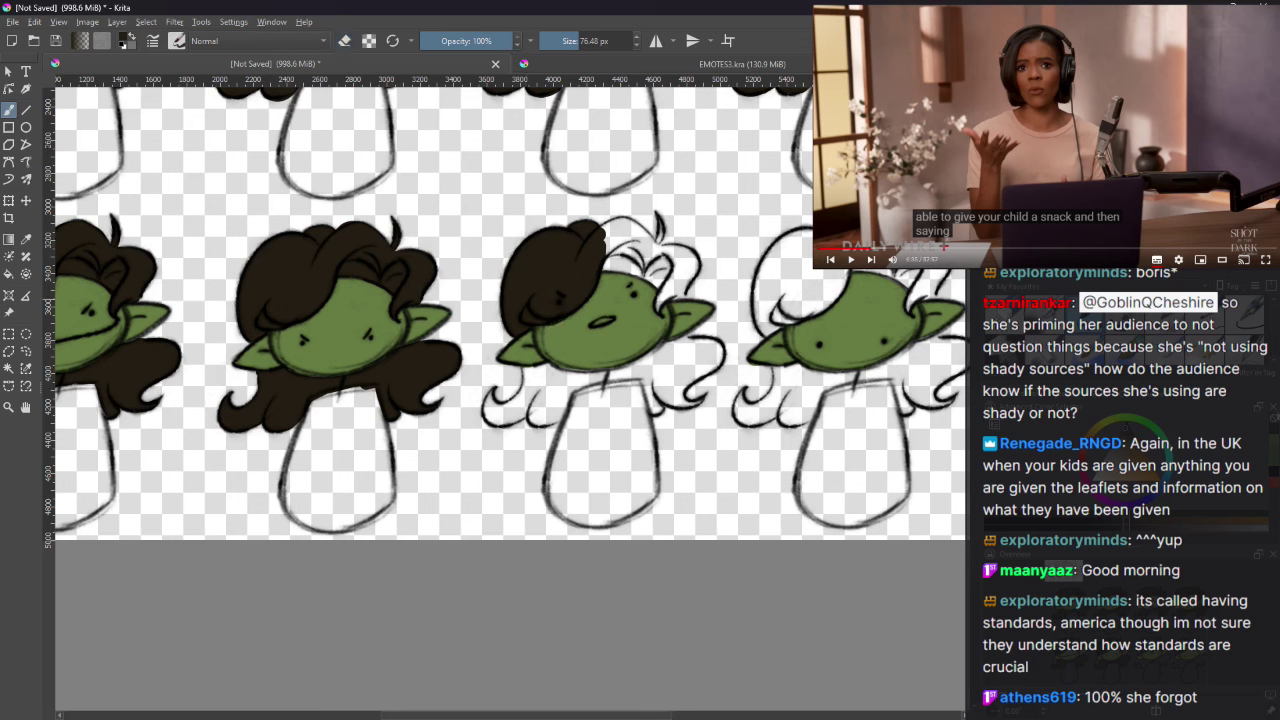
pyautogui.moveTo(545, 300); pyautogui.dragTo(595, 322)
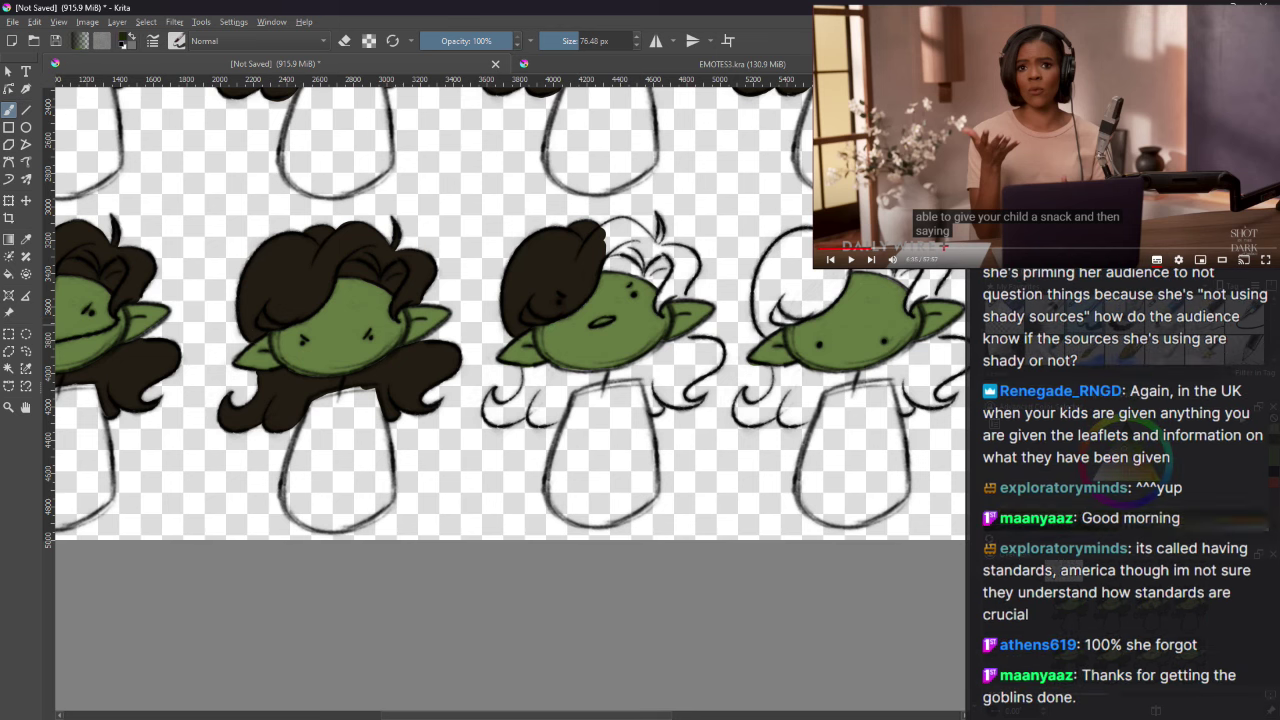
pyautogui.moveTo(597, 268)
pyautogui.mouseDown()
pyautogui.moveTo(651, 278)
pyautogui.moveTo(608, 268)
pyautogui.moveTo(663, 283)
pyautogui.moveTo(644, 249)
pyautogui.moveTo(610, 259)
pyautogui.moveTo(653, 241)
pyautogui.moveTo(641, 233)
pyautogui.moveTo(597, 242)
pyautogui.moveTo(634, 225)
pyautogui.moveTo(643, 236)
pyautogui.moveTo(616, 254)
pyautogui.mouseUp()
pyautogui.press('e')
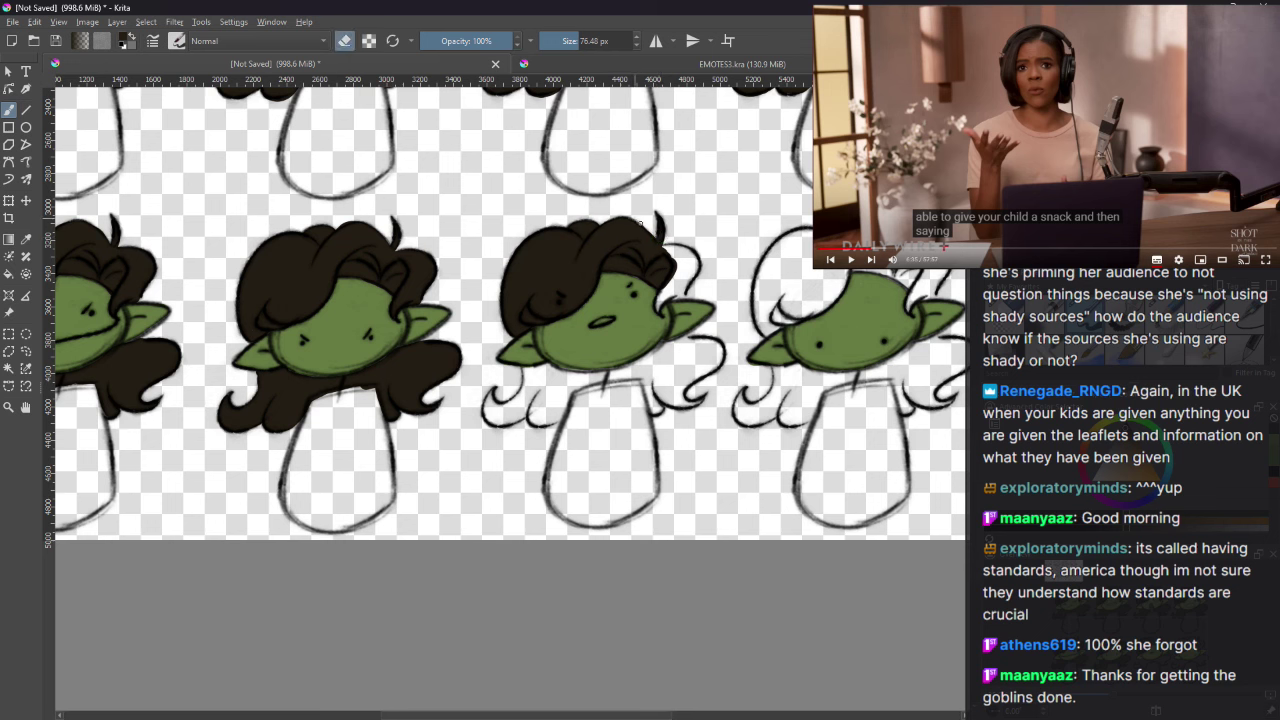
pyautogui.press('e')
pyautogui.moveTo(652, 245)
pyautogui.mouseDown()
pyautogui.moveTo(688, 256)
pyautogui.moveTo(684, 286)
pyautogui.moveTo(669, 250)
pyautogui.moveTo(688, 262)
pyautogui.moveTo(684, 283)
pyautogui.moveTo(660, 296)
pyautogui.mouseUp()
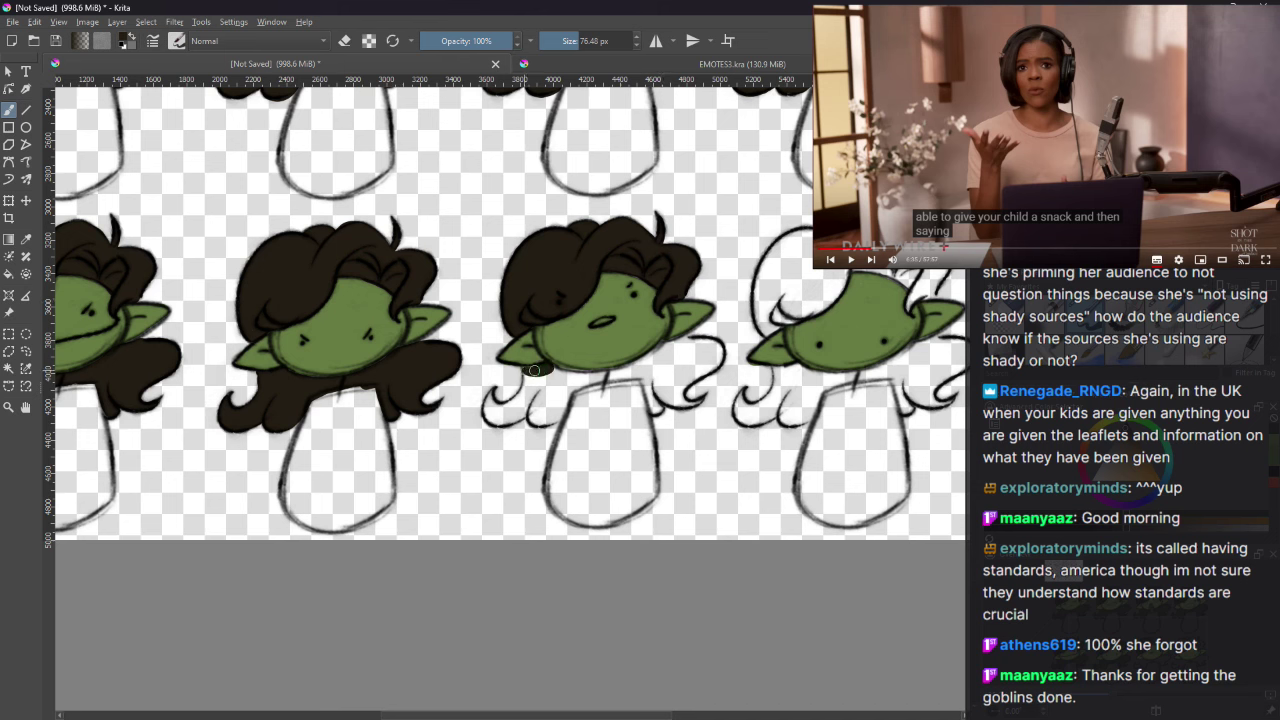
# Step: Paint the curls below the left ear of the bottom row's third character dark brown
pyautogui.moveTo(526, 373)
pyautogui.mouseDown()
pyautogui.moveTo(524, 407)
pyautogui.moveTo(550, 370)
pyautogui.moveTo(617, 373)
pyautogui.moveTo(554, 374)
pyautogui.moveTo(535, 399)
pyautogui.moveTo(545, 417)
pyautogui.moveTo(532, 415)
pyautogui.moveTo(553, 419)
pyautogui.moveTo(577, 385)
pyautogui.moveTo(478, 421)
pyautogui.mouseUp()
pyautogui.press('e')
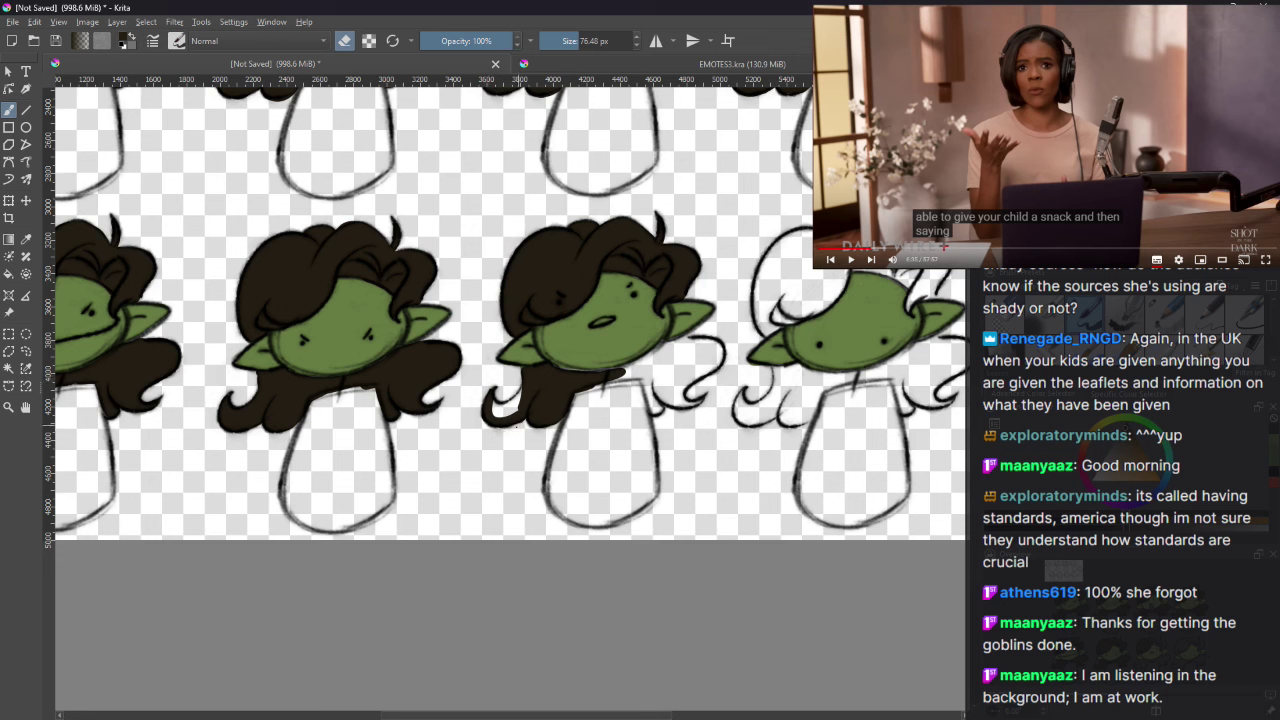
pyautogui.press('e')
pyautogui.moveTo(498, 398); pyautogui.dragTo(511, 405)
pyautogui.press('e')
pyautogui.press('e')
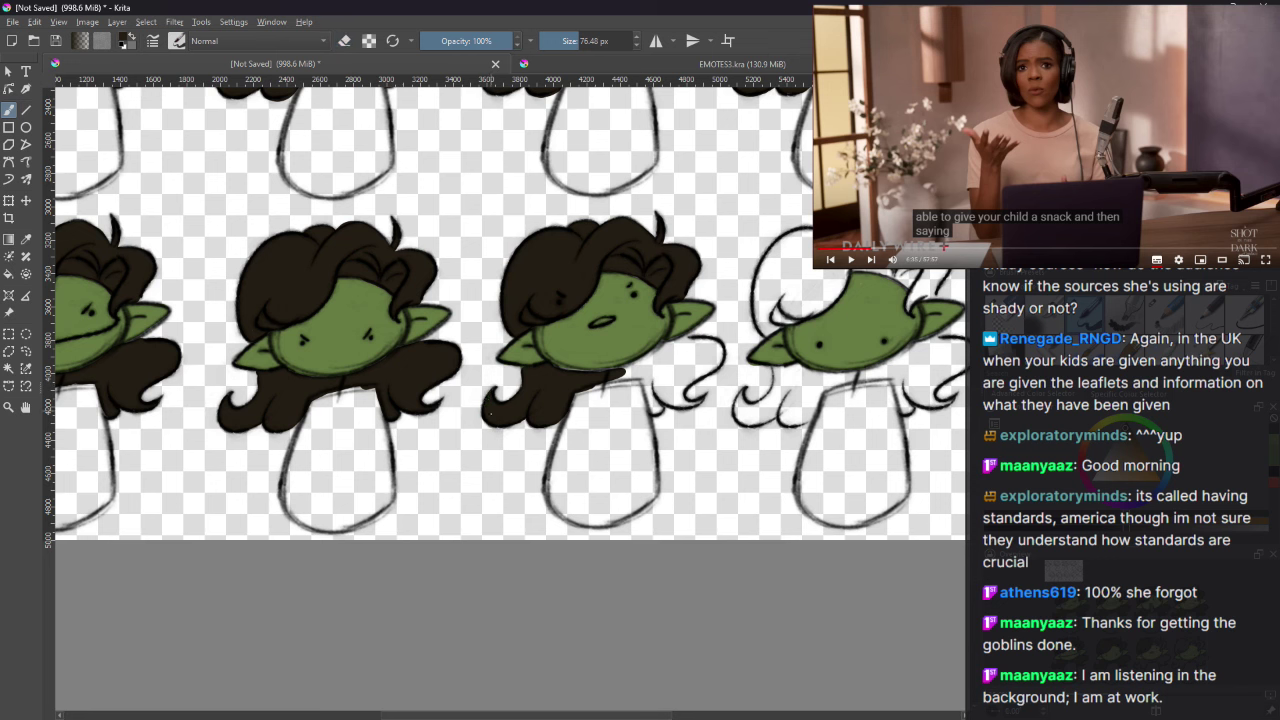
# Step: Paint the bottom row's third character's curls below the right ear dark brown and fill the gaps along the jaw with green
pyautogui.moveTo(605, 376)
pyautogui.mouseDown()
pyautogui.moveTo(693, 341)
pyautogui.moveTo(714, 350)
pyautogui.moveTo(687, 374)
pyautogui.moveTo(715, 345)
pyautogui.moveTo(717, 358)
pyautogui.moveTo(651, 384)
pyautogui.moveTo(633, 374)
pyautogui.moveTo(695, 365)
pyautogui.mouseUp()
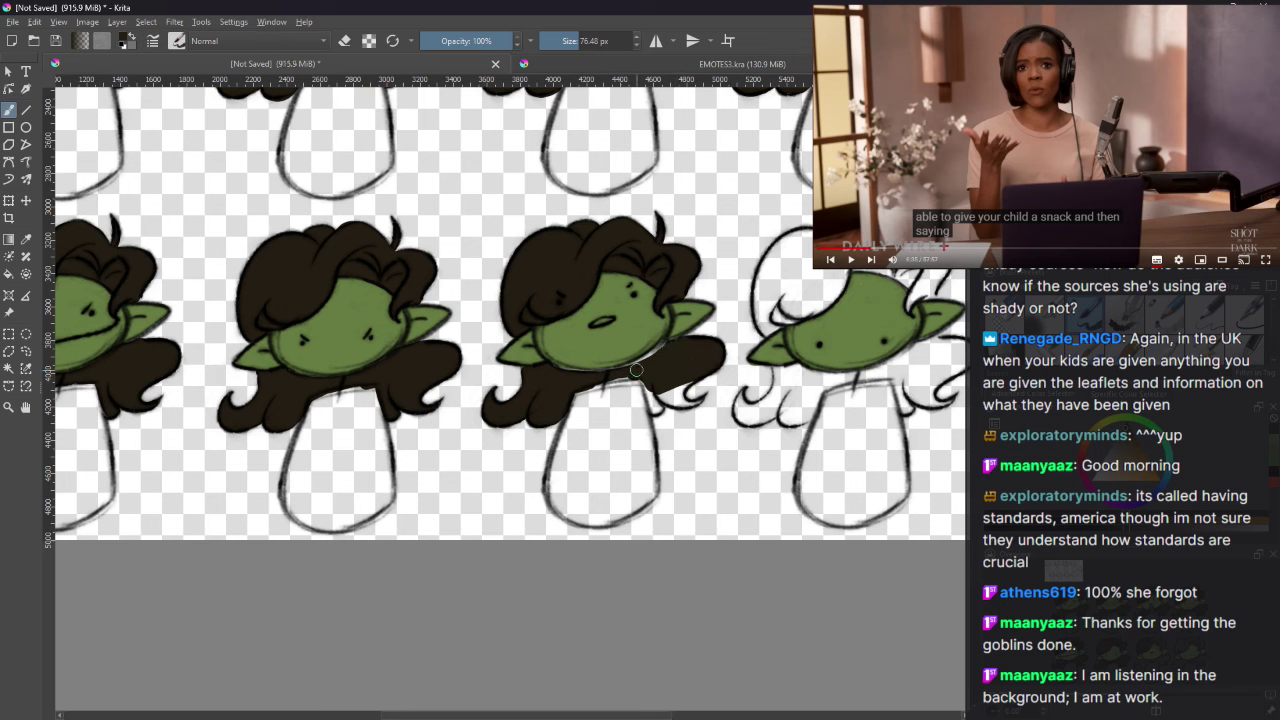
pyautogui.scroll(-1, 510, 310)
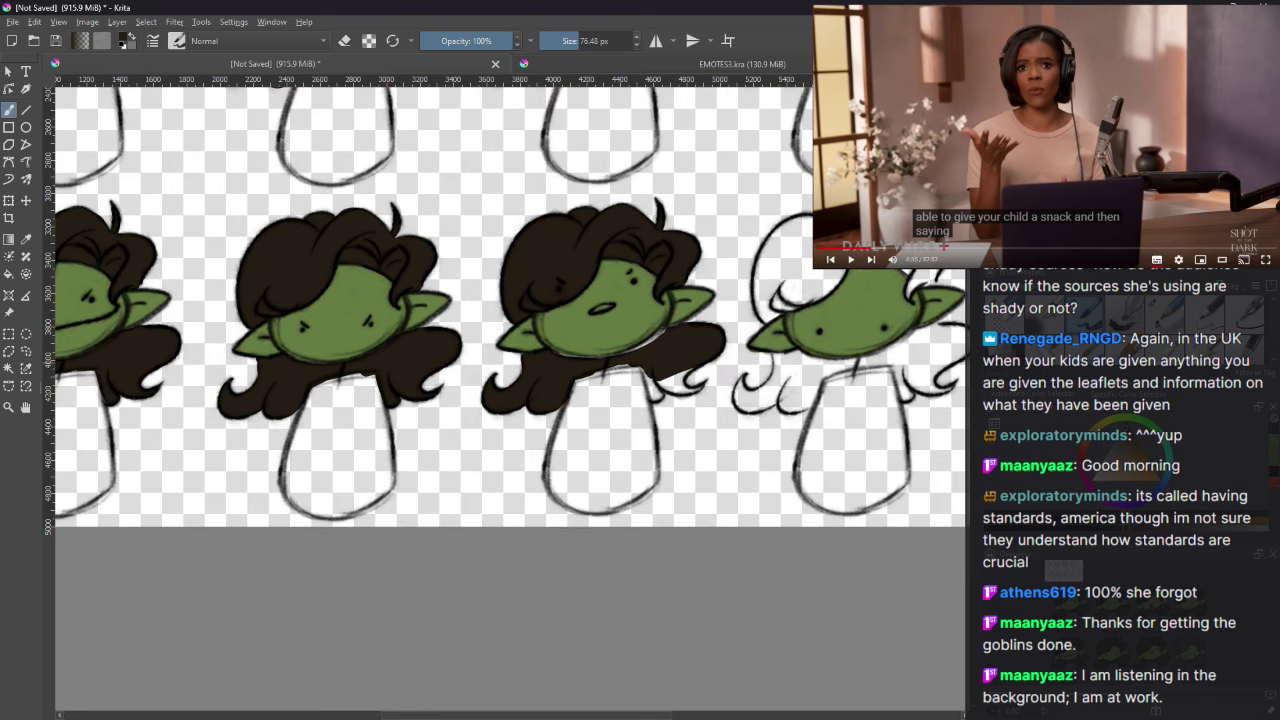
pyautogui.moveTo(659, 395)
pyautogui.mouseDown()
pyautogui.moveTo(643, 368)
pyautogui.moveTo(702, 388)
pyautogui.moveTo(692, 366)
pyautogui.moveTo(688, 388)
pyautogui.moveTo(678, 380)
pyautogui.mouseUp()
pyautogui.moveTo(583, 374); pyautogui.dragTo(638, 366)
pyautogui.moveTo(673, 327)
pyautogui.mouseDown()
pyautogui.moveTo(640, 350)
pyautogui.moveTo(652, 341)
pyautogui.mouseUp()
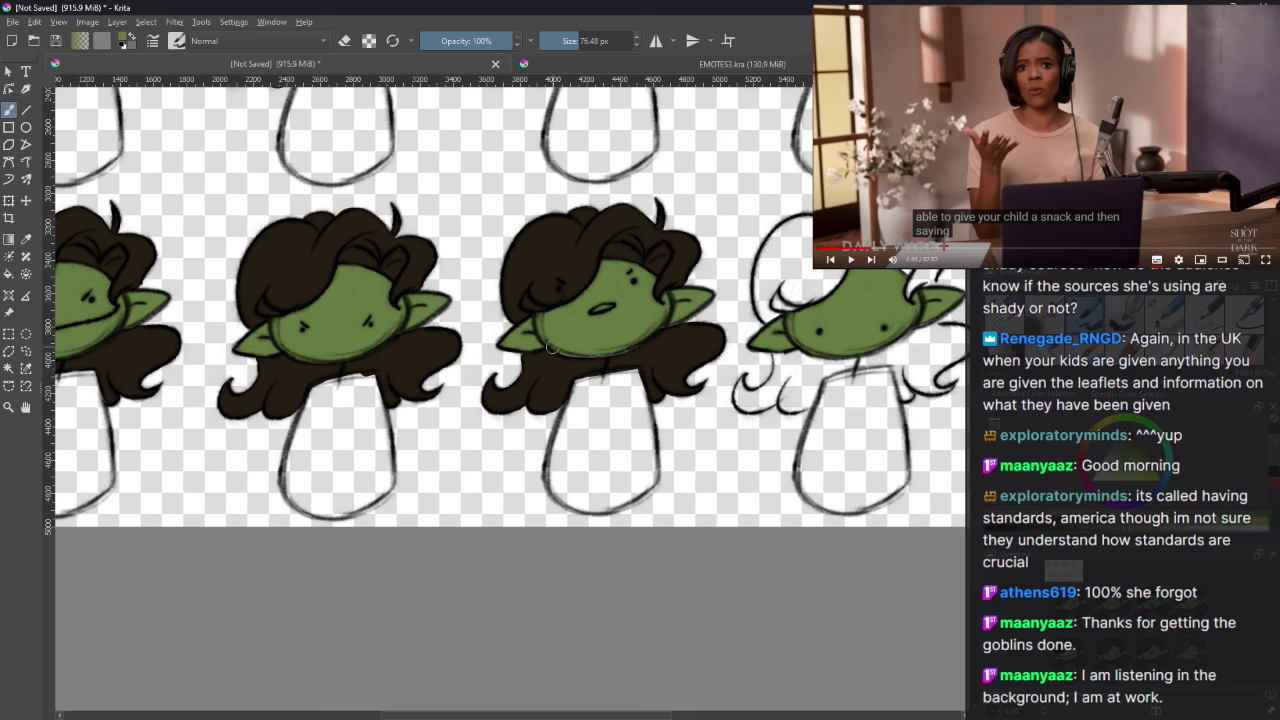
pyautogui.moveTo(565, 353); pyautogui.dragTo(640, 345)
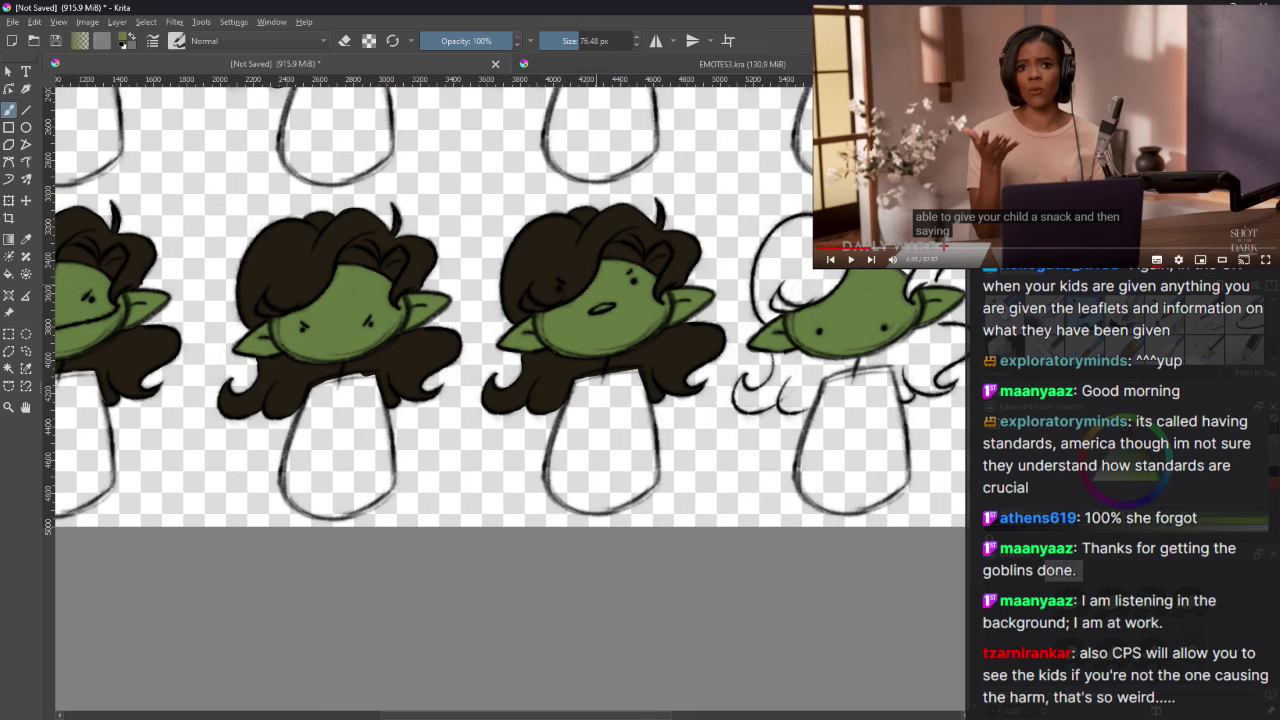
# Step: Paint the crown, fringe, swept side section and right-ear curls of the bottom row's fourth character dark brown
pyautogui.moveTo(488, 716); pyautogui.dragTo(538, 716)
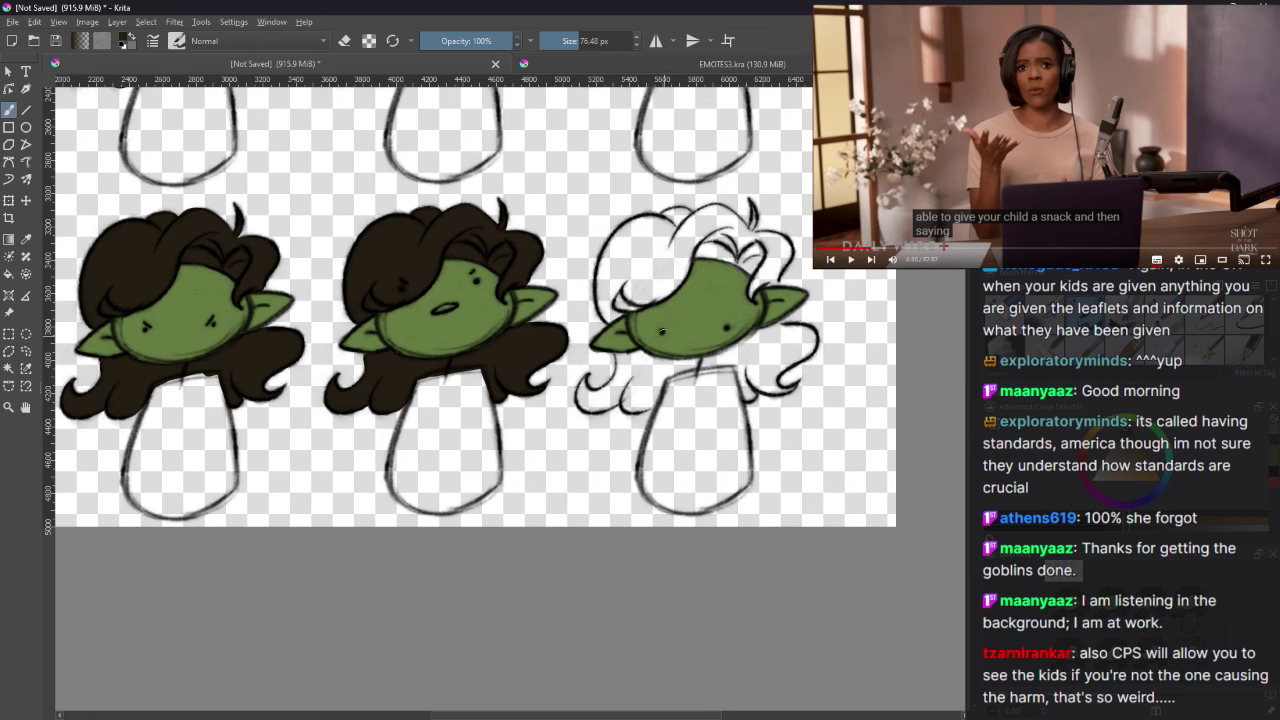
pyautogui.moveTo(690, 221)
pyautogui.mouseDown()
pyautogui.moveTo(620, 236)
pyautogui.moveTo(602, 292)
pyautogui.moveTo(610, 313)
pyautogui.moveTo(600, 291)
pyautogui.moveTo(608, 318)
pyautogui.moveTo(660, 286)
pyautogui.moveTo(613, 297)
pyautogui.moveTo(627, 244)
pyautogui.moveTo(662, 242)
pyautogui.moveTo(630, 306)
pyautogui.moveTo(671, 283)
pyautogui.moveTo(697, 234)
pyautogui.moveTo(644, 282)
pyautogui.moveTo(670, 277)
pyautogui.moveTo(652, 300)
pyautogui.moveTo(698, 248)
pyautogui.moveTo(735, 254)
pyautogui.moveTo(697, 253)
pyautogui.moveTo(731, 242)
pyautogui.moveTo(729, 231)
pyautogui.moveTo(687, 235)
pyautogui.moveTo(699, 216)
pyautogui.moveTo(722, 213)
pyautogui.moveTo(745, 241)
pyautogui.moveTo(717, 212)
pyautogui.moveTo(698, 222)
pyautogui.moveTo(718, 208)
pyautogui.moveTo(733, 219)
pyautogui.moveTo(678, 212)
pyautogui.moveTo(668, 218)
pyautogui.moveTo(752, 206)
pyautogui.moveTo(737, 247)
pyautogui.moveTo(752, 207)
pyautogui.moveTo(743, 240)
pyautogui.moveTo(756, 268)
pyautogui.moveTo(766, 267)
pyautogui.mouseUp()
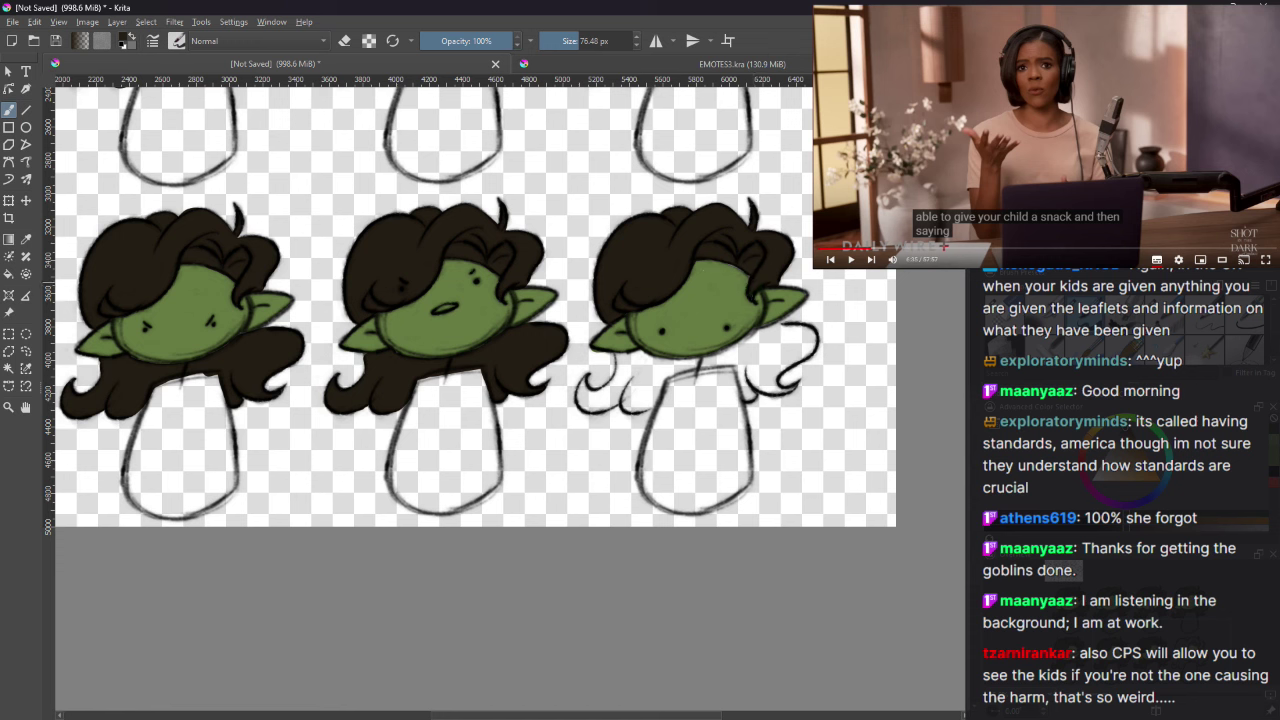
pyautogui.moveTo(750, 334)
pyautogui.mouseDown()
pyautogui.moveTo(810, 334)
pyautogui.moveTo(770, 362)
pyautogui.moveTo(800, 328)
pyautogui.moveTo(814, 344)
pyautogui.moveTo(798, 358)
pyautogui.moveTo(752, 350)
pyautogui.moveTo(760, 334)
pyautogui.moveTo(698, 366)
pyautogui.moveTo(741, 363)
pyautogui.mouseUp()
pyautogui.moveTo(748, 393)
pyautogui.mouseDown()
pyautogui.moveTo(740, 357)
pyautogui.moveTo(763, 352)
pyautogui.moveTo(761, 380)
pyautogui.moveTo(791, 387)
pyautogui.moveTo(763, 380)
pyautogui.moveTo(801, 349)
pyautogui.mouseUp()
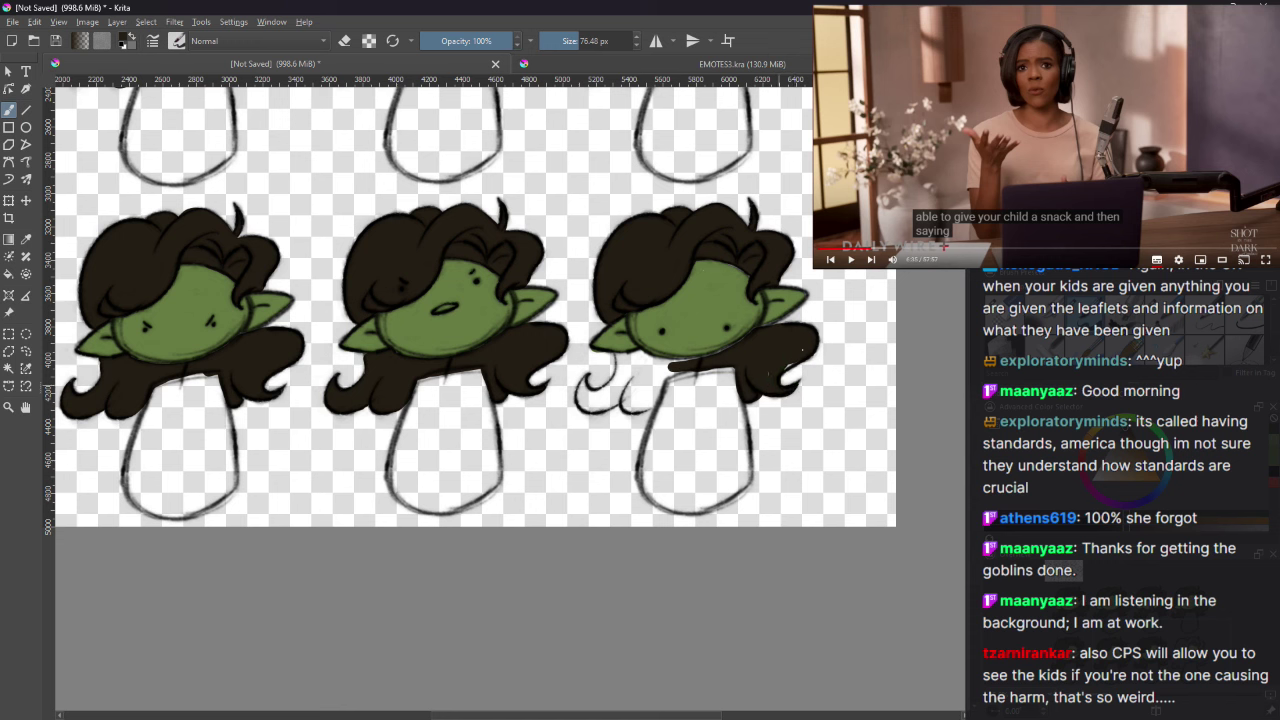
# Step: Paint the bottom row's fourth character's curls below the left ear dark brown and fill the gap along the jaw with green
pyautogui.press('e')
pyautogui.press('e')
pyautogui.press('e')
pyautogui.press('e')
pyautogui.moveTo(620, 357)
pyautogui.mouseDown()
pyautogui.moveTo(622, 386)
pyautogui.moveTo(661, 360)
pyautogui.moveTo(626, 372)
pyautogui.moveTo(661, 370)
pyautogui.mouseUp()
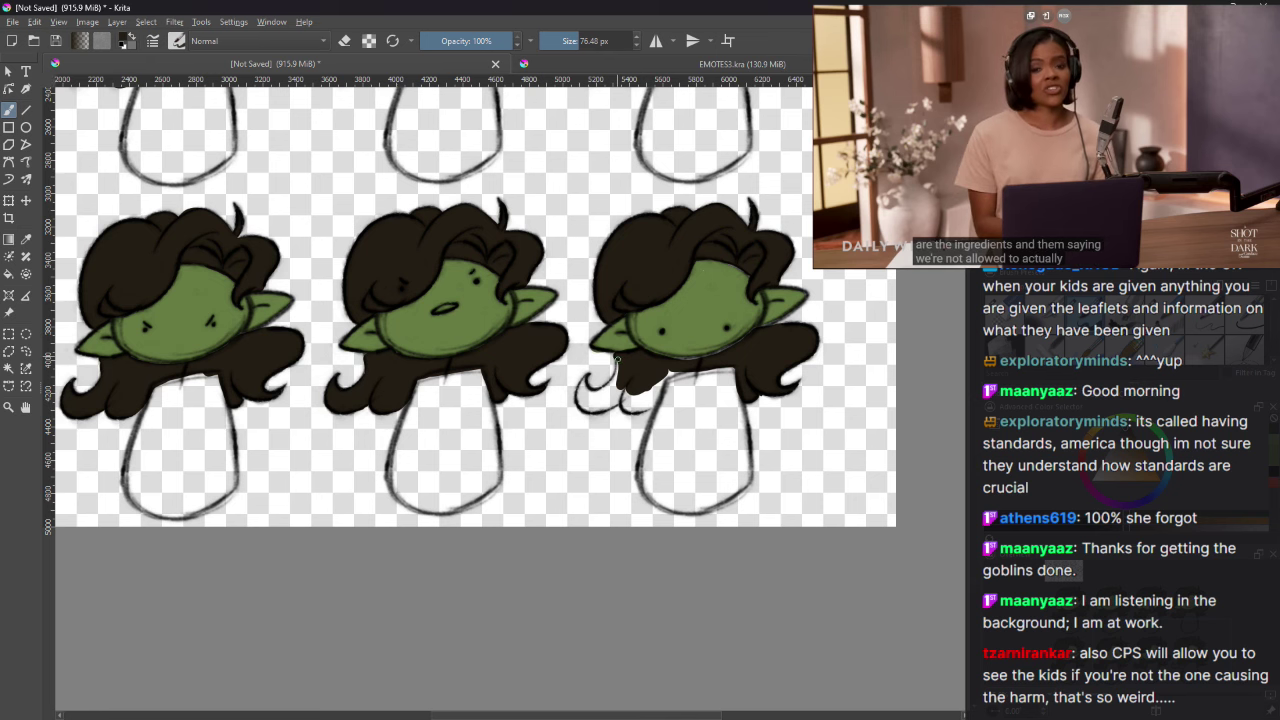
pyautogui.press('e')
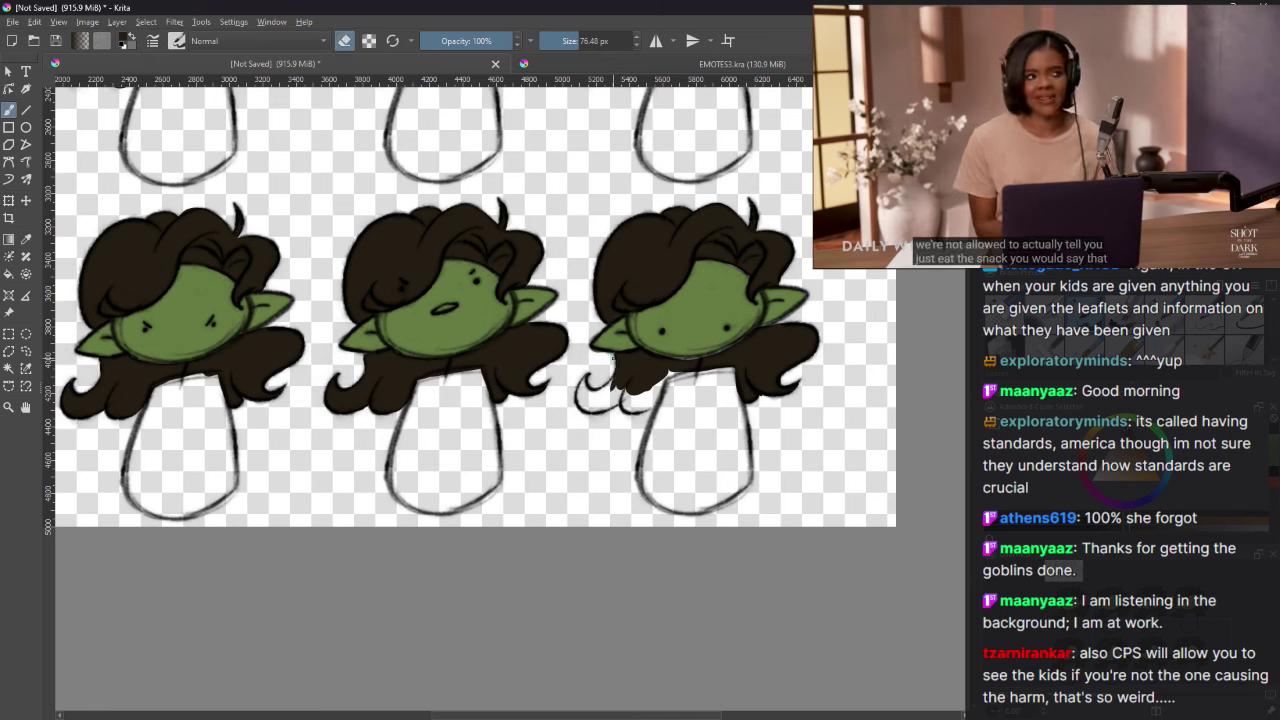
pyautogui.press('e')
pyautogui.moveTo(612, 386); pyautogui.dragTo(595, 400)
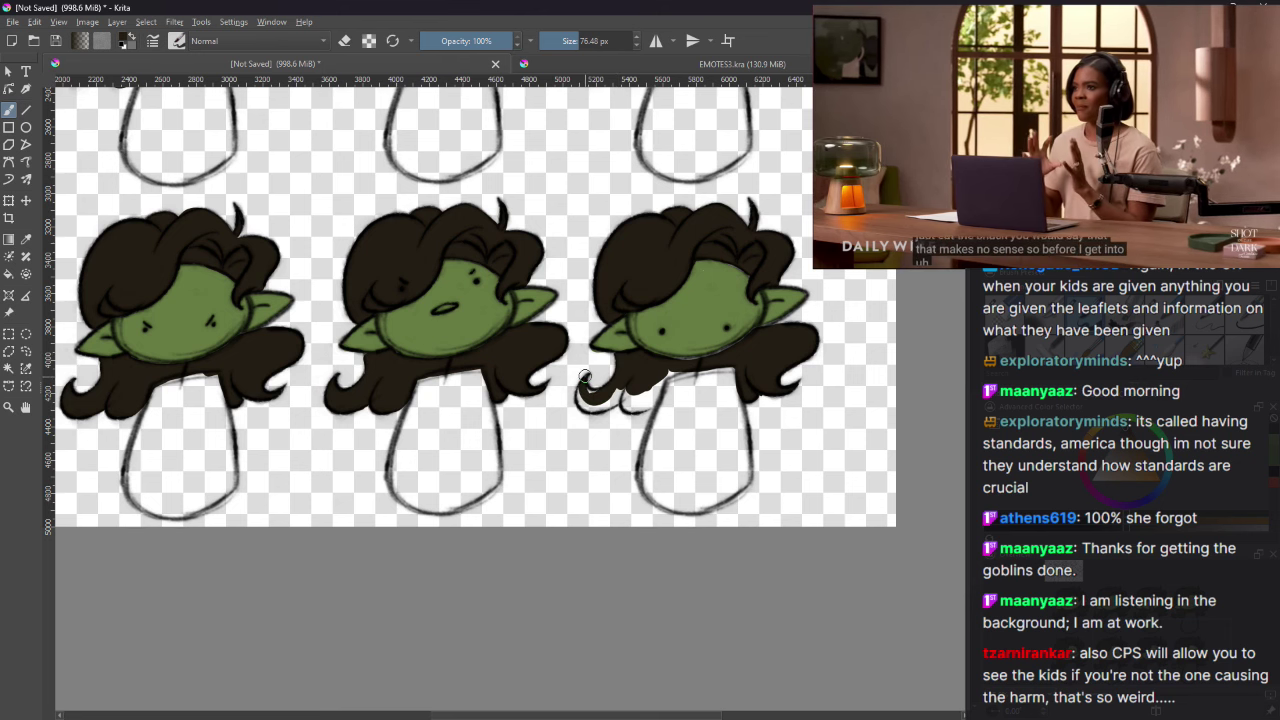
pyautogui.moveTo(580, 388)
pyautogui.mouseDown()
pyautogui.moveTo(615, 392)
pyautogui.moveTo(644, 405)
pyautogui.moveTo(663, 371)
pyautogui.moveTo(635, 395)
pyautogui.moveTo(694, 370)
pyautogui.mouseUp()
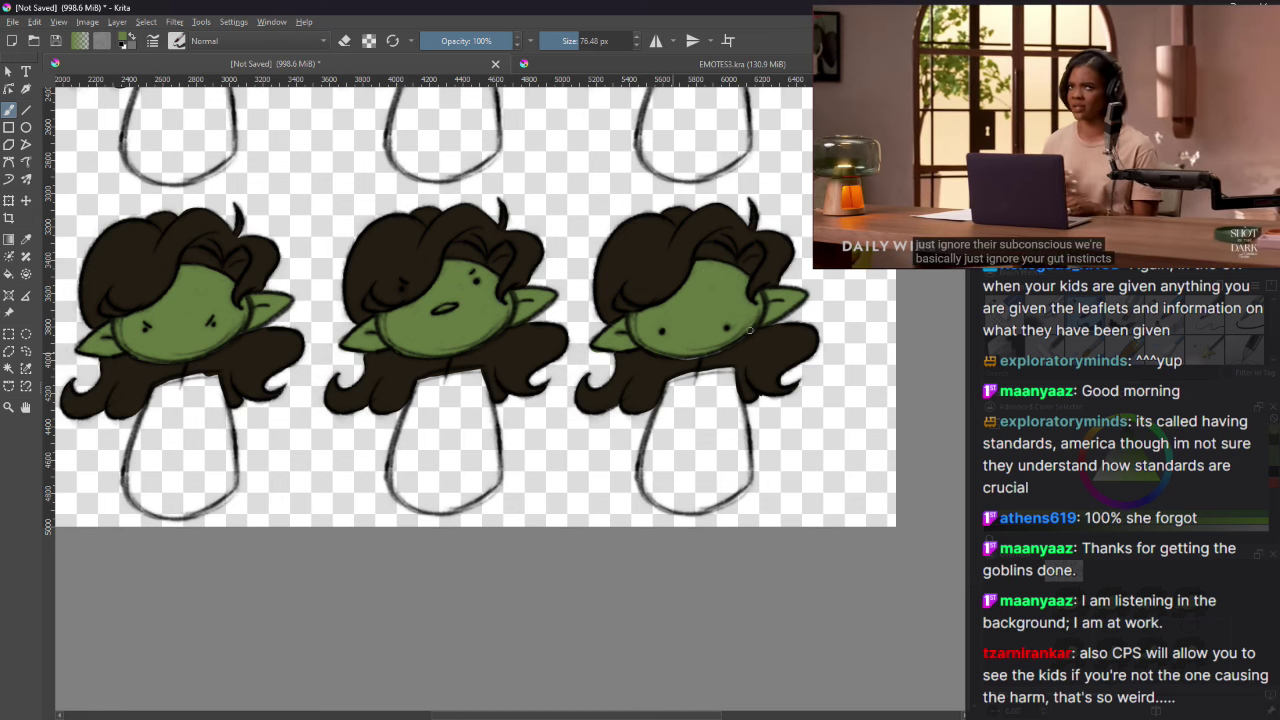
pyautogui.press('e')
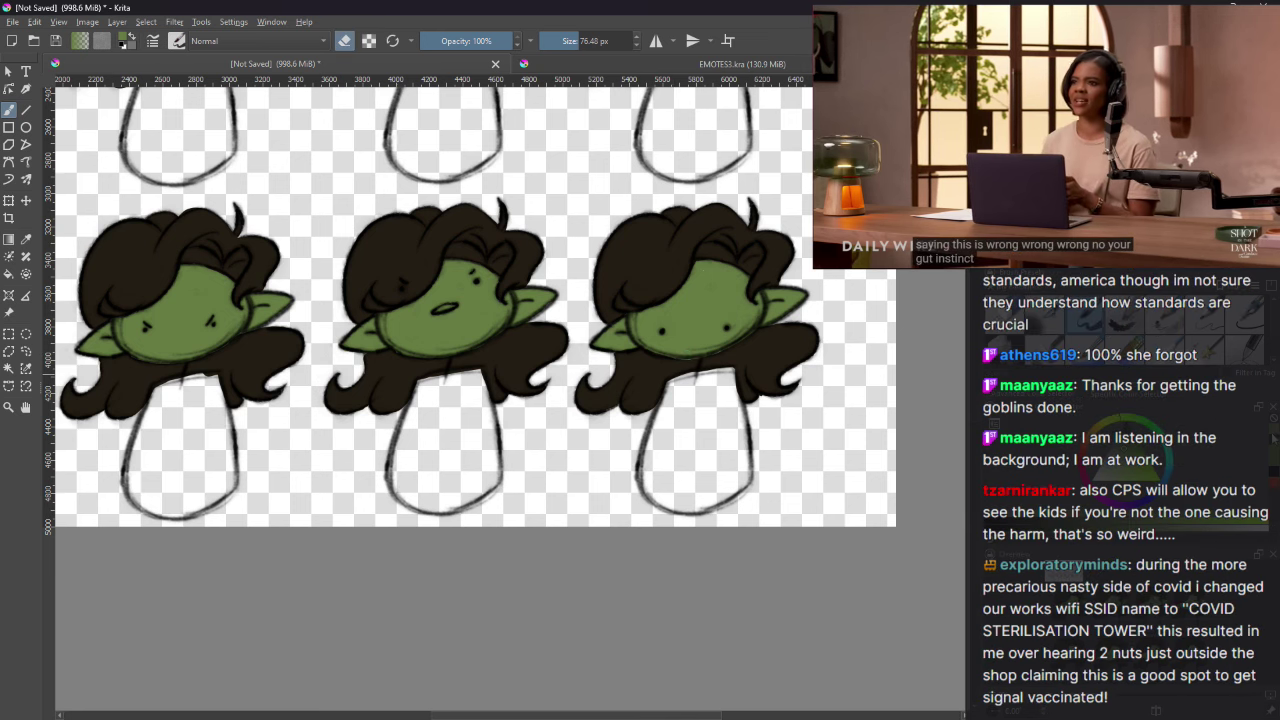
# Step: Paint the left half, neckline and right edge of the top row's first character's body pink
pyautogui.press('e')
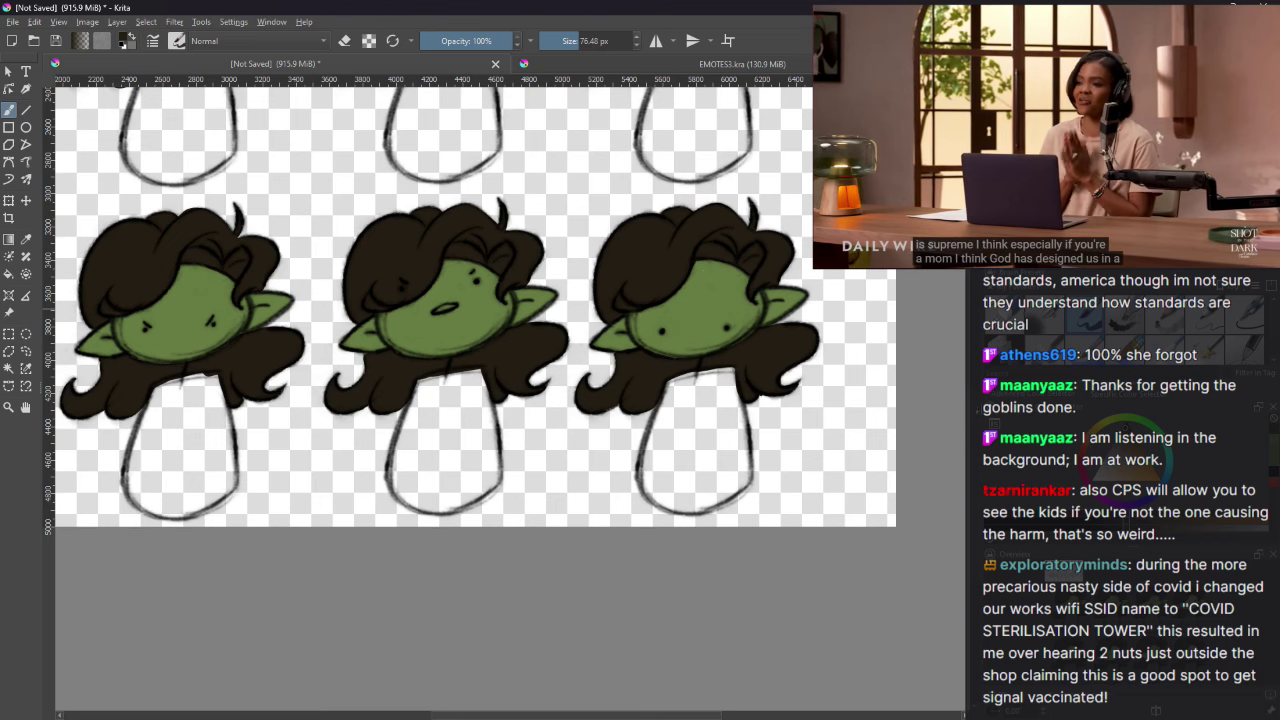
pyautogui.scroll(5, 634, 584)
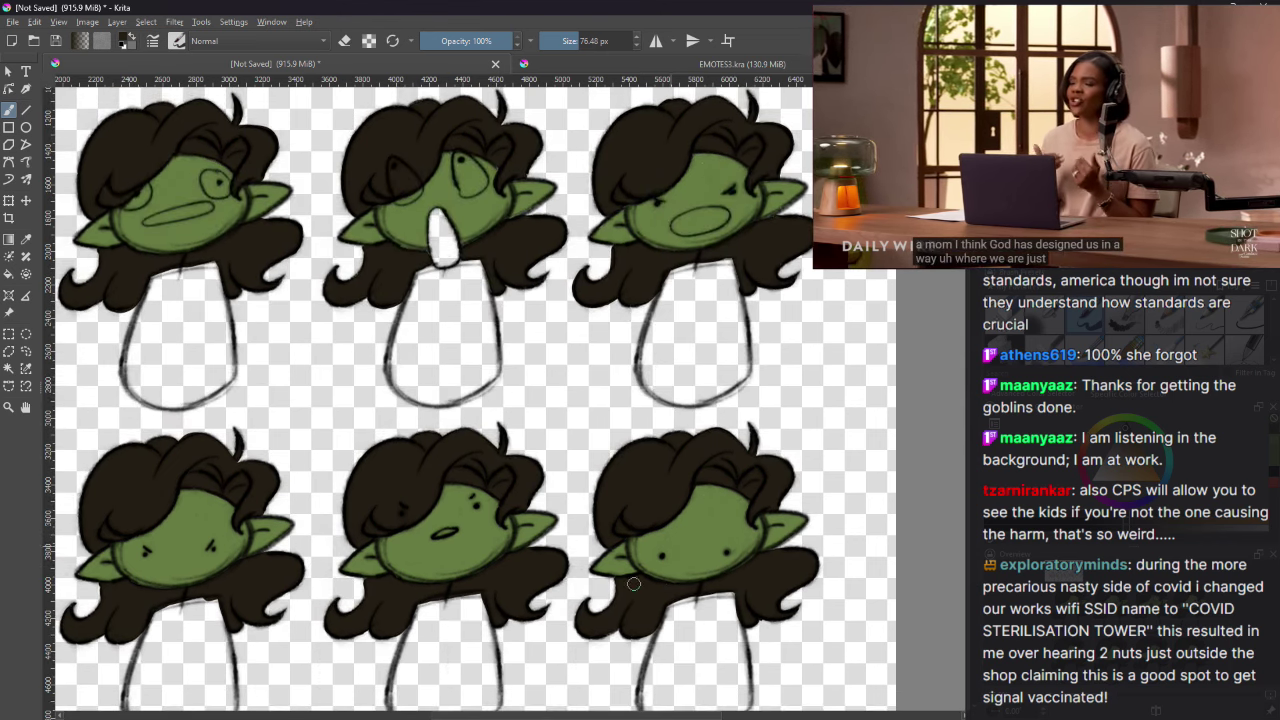
pyautogui.hscroll(-6, 452, 714)
pyautogui.hscroll(1, 452, 714)
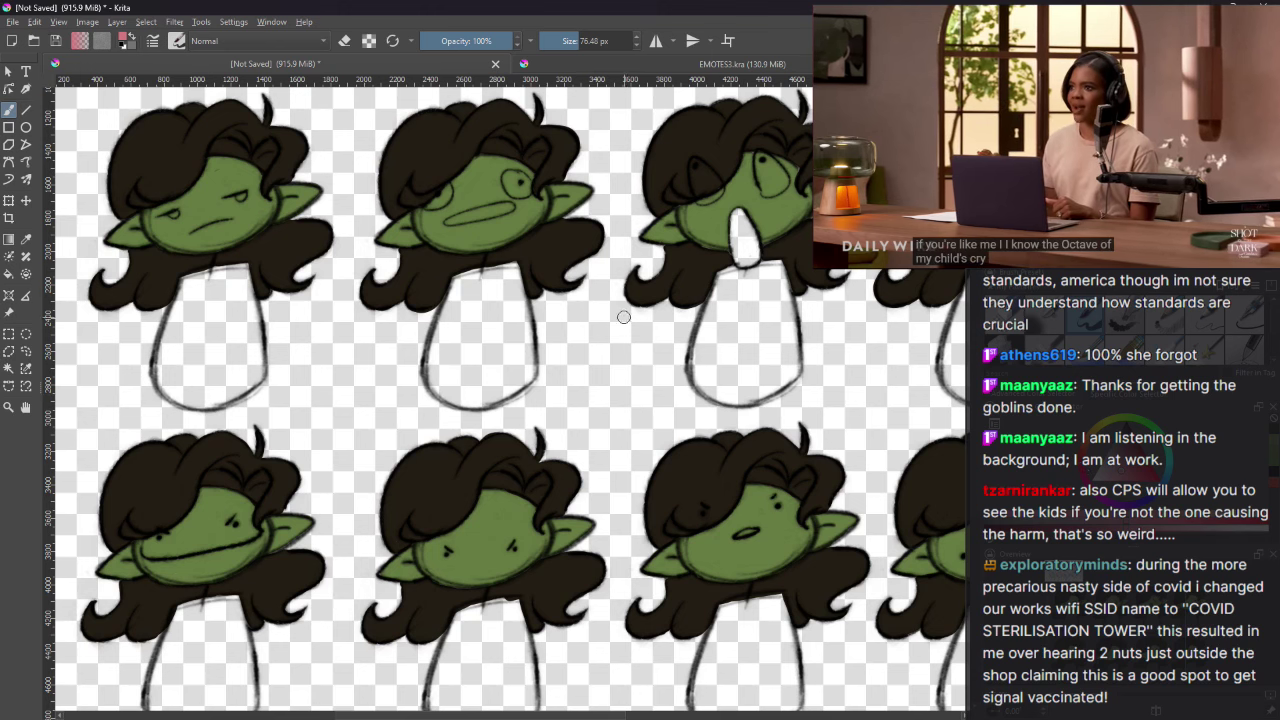
pyautogui.moveTo(212, 301); pyautogui.dragTo(192, 366)
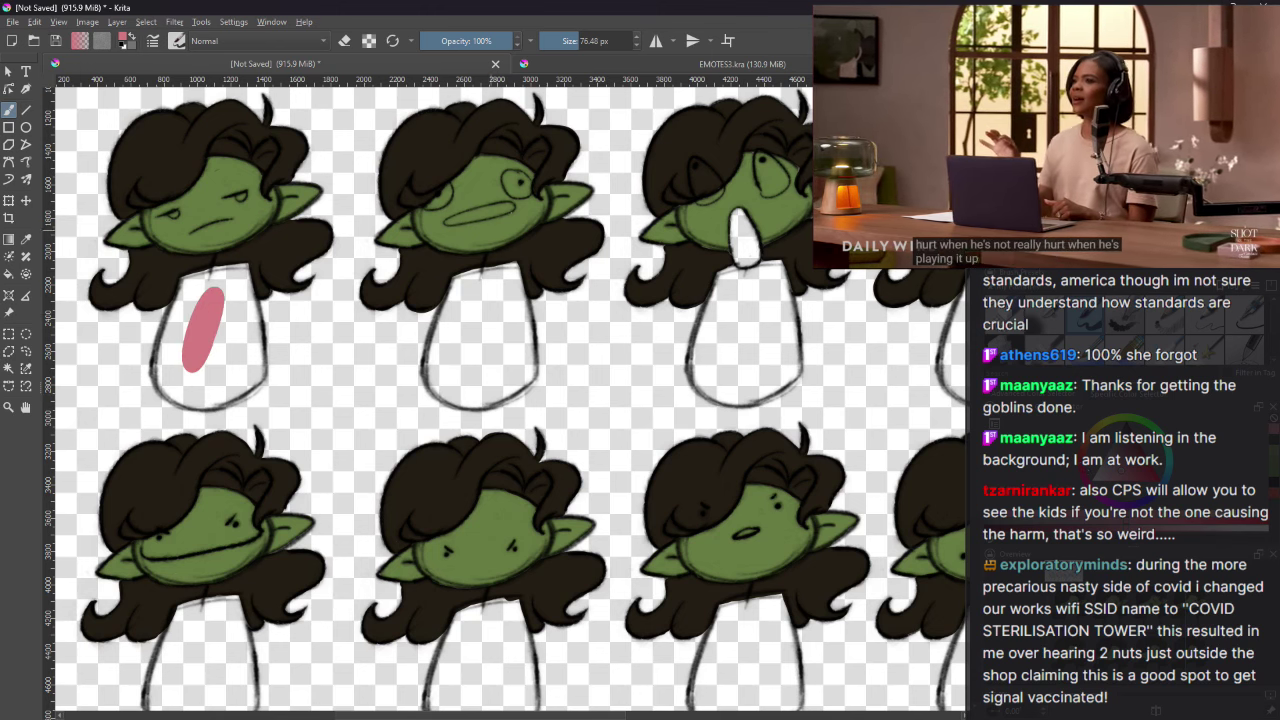
pyautogui.moveTo(1118, 182)
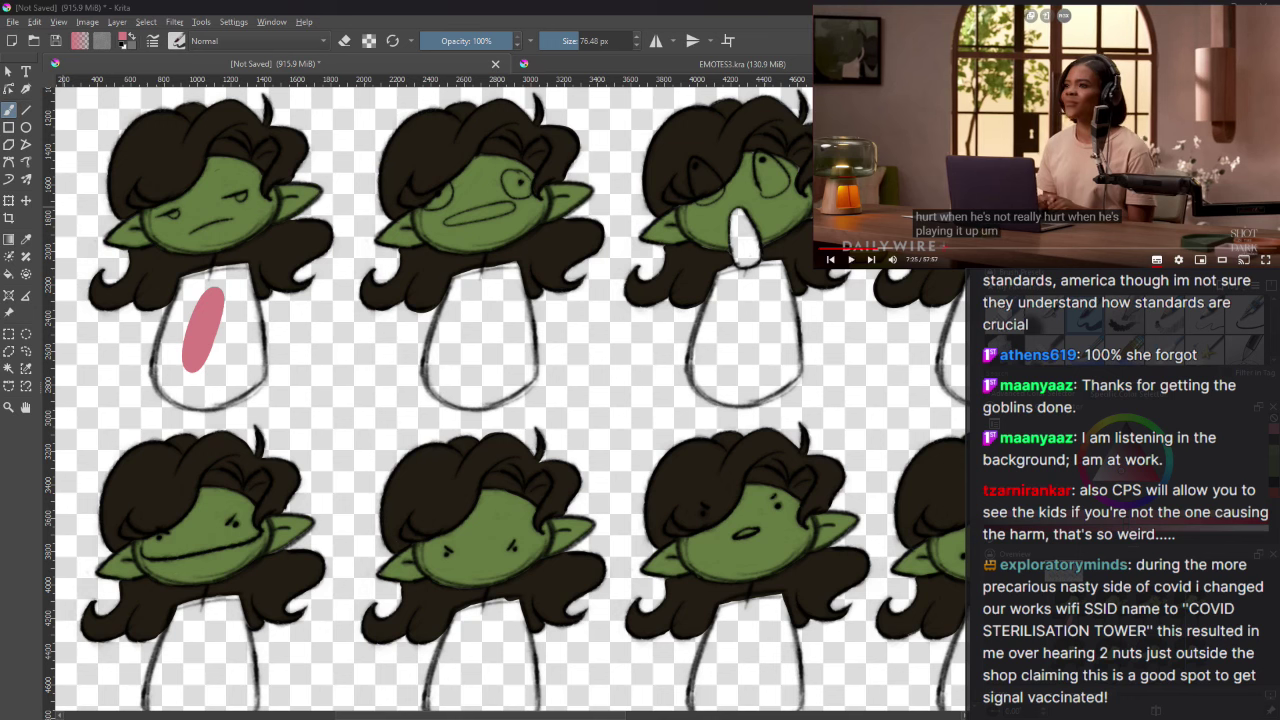
pyautogui.moveTo(187, 280)
pyautogui.mouseDown()
pyautogui.moveTo(232, 268)
pyautogui.moveTo(195, 270)
pyautogui.moveTo(178, 300)
pyautogui.moveTo(187, 329)
pyautogui.mouseUp()
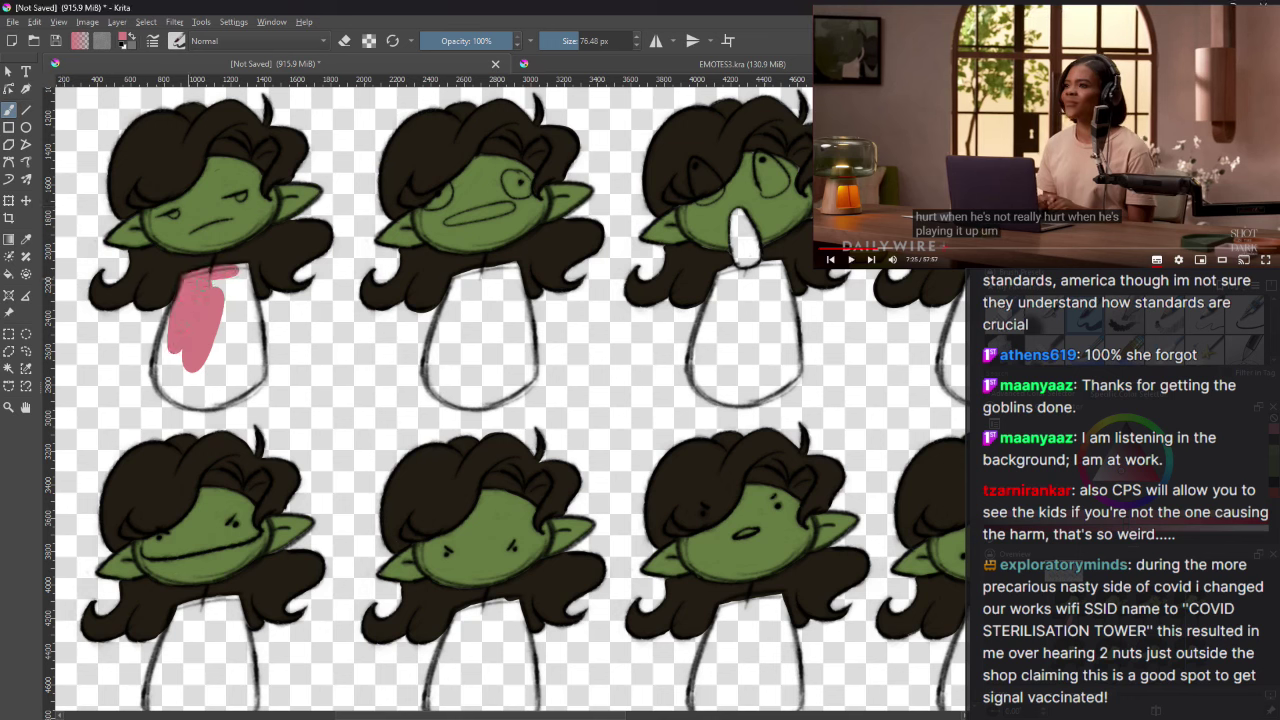
pyautogui.moveTo(244, 267)
pyautogui.mouseDown()
pyautogui.moveTo(262, 340)
pyautogui.moveTo(250, 276)
pyautogui.mouseUp()
pyautogui.moveTo(258, 344); pyautogui.dragTo(255, 376)
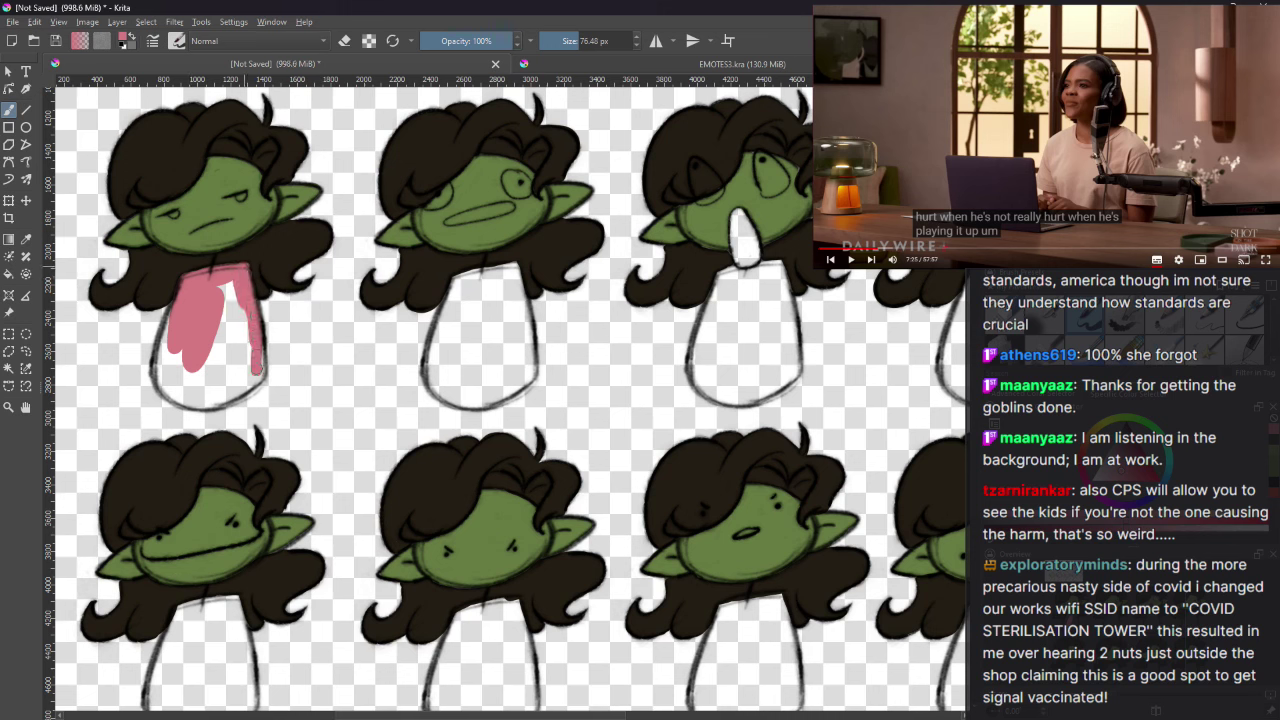
# Step: Paint the lower edge of the top row's first character's body pink and fill the remaining gaps inside it
pyautogui.moveTo(260, 332)
pyautogui.mouseDown()
pyautogui.moveTo(251, 382)
pyautogui.moveTo(208, 399)
pyautogui.moveTo(165, 383)
pyautogui.mouseUp()
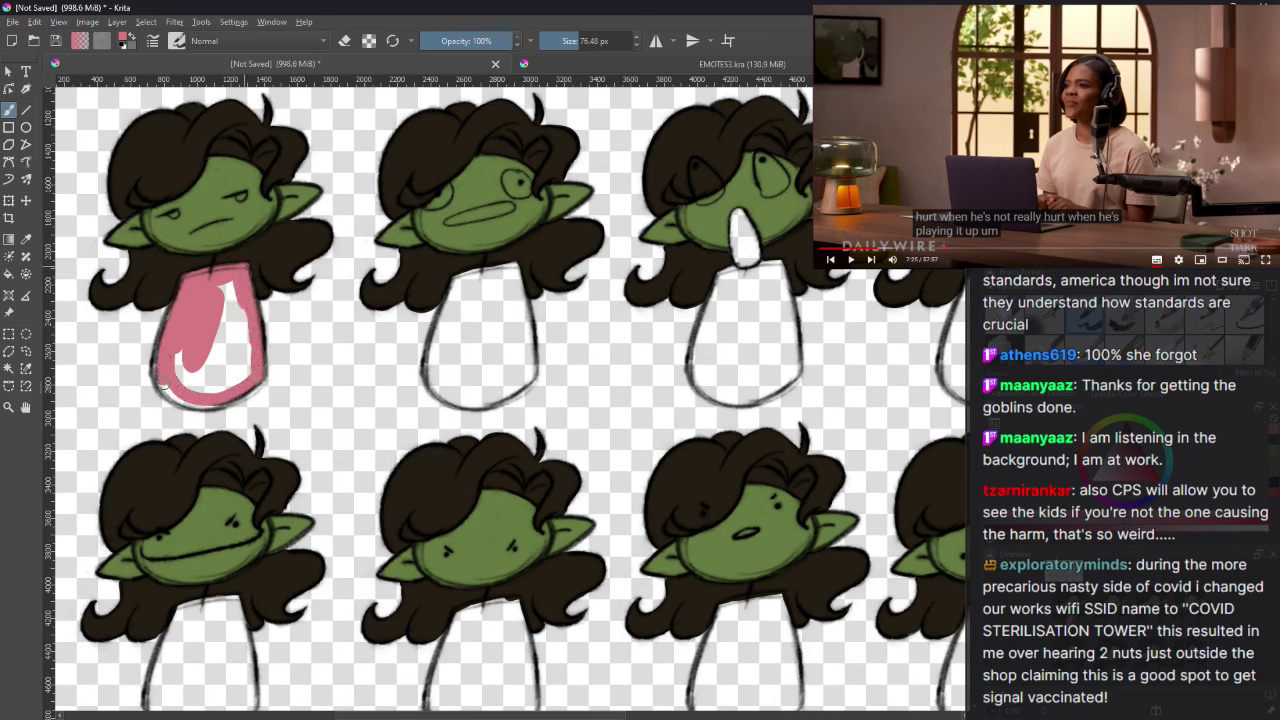
pyautogui.moveTo(156, 372); pyautogui.dragTo(227, 389)
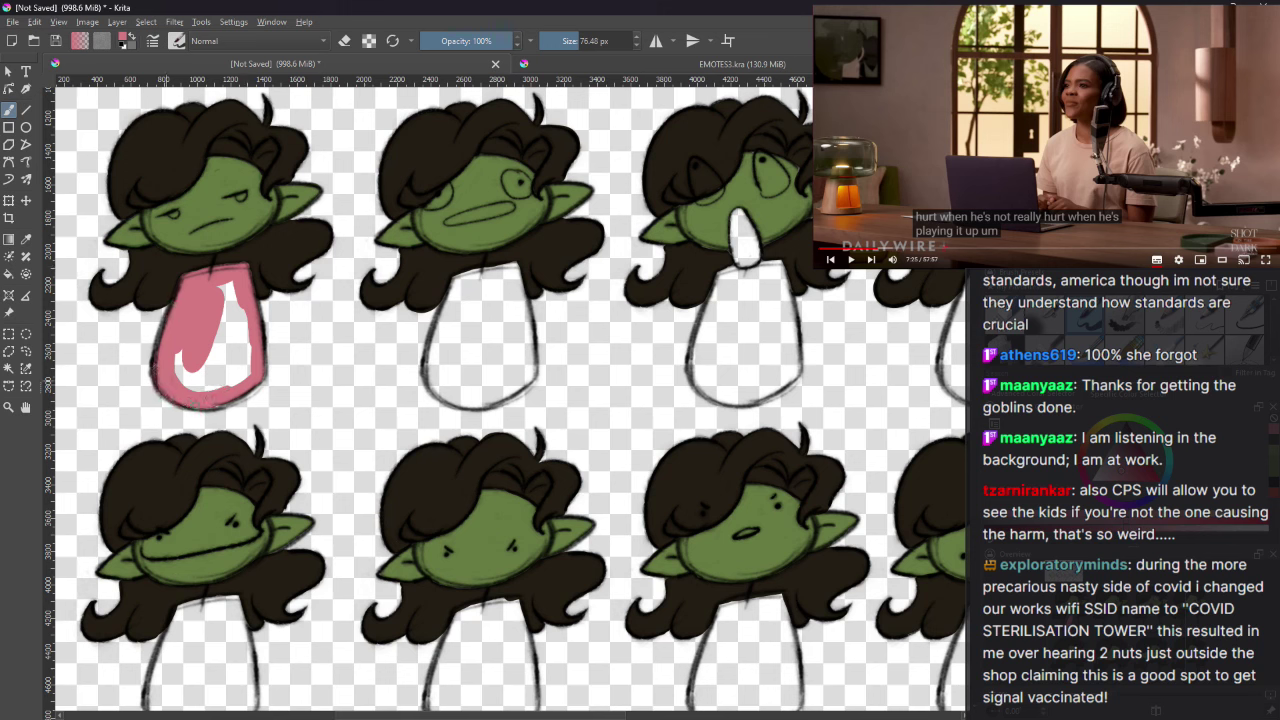
pyautogui.moveTo(248, 378)
pyautogui.mouseDown()
pyautogui.moveTo(210, 334)
pyautogui.moveTo(230, 300)
pyautogui.mouseUp()
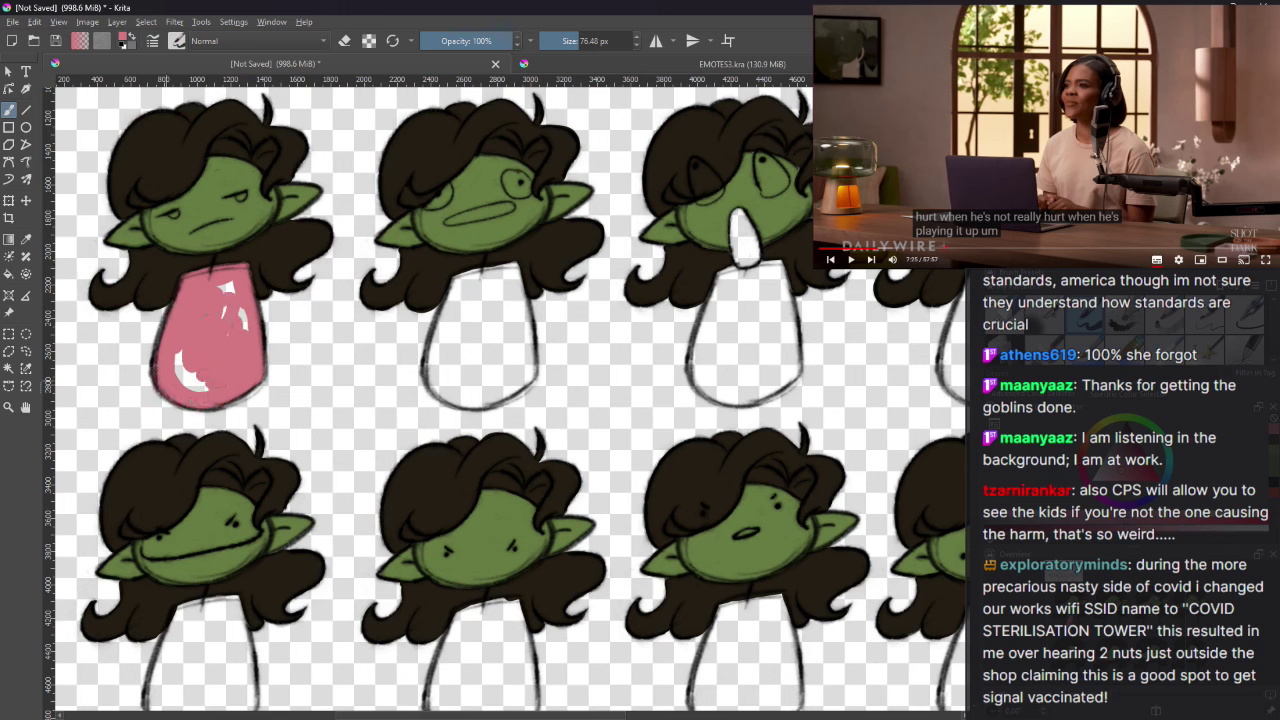
pyautogui.moveTo(188, 378); pyautogui.dragTo(177, 358)
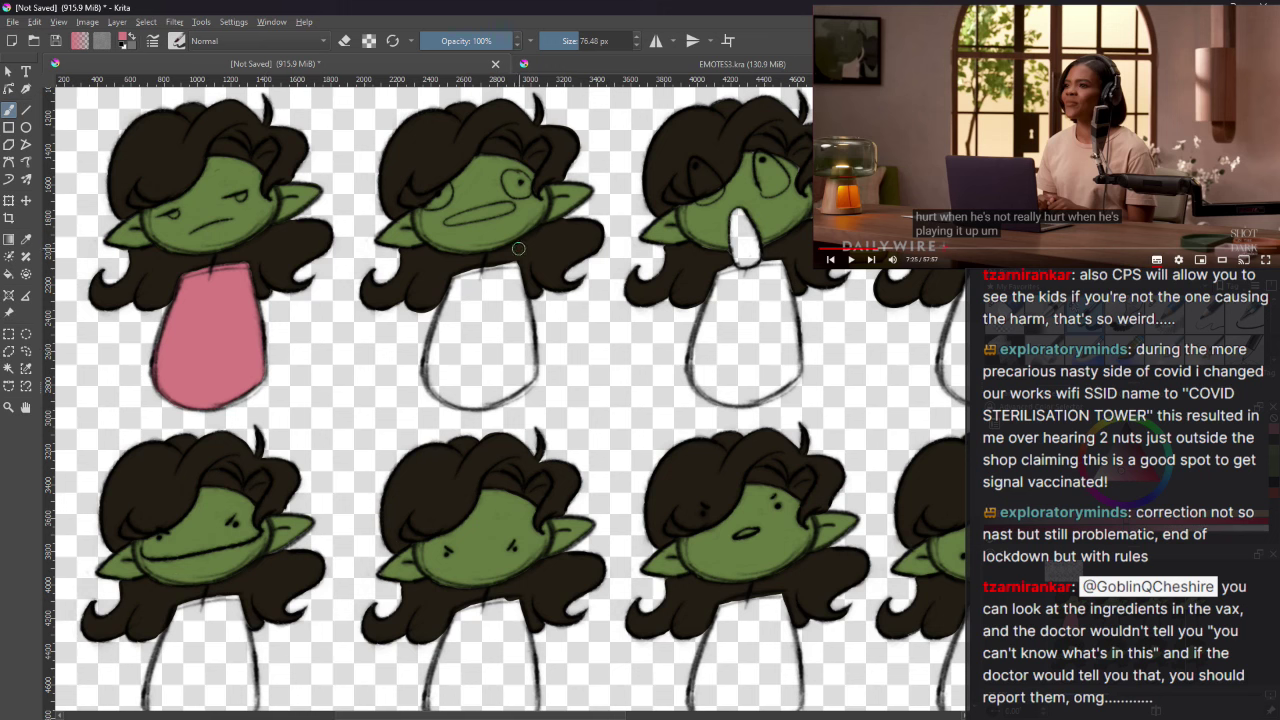
# Step: Paint the body of the top row's second character pink, from the neckline down to the lower edge
pyautogui.moveTo(512, 267); pyautogui.dragTo(452, 284)
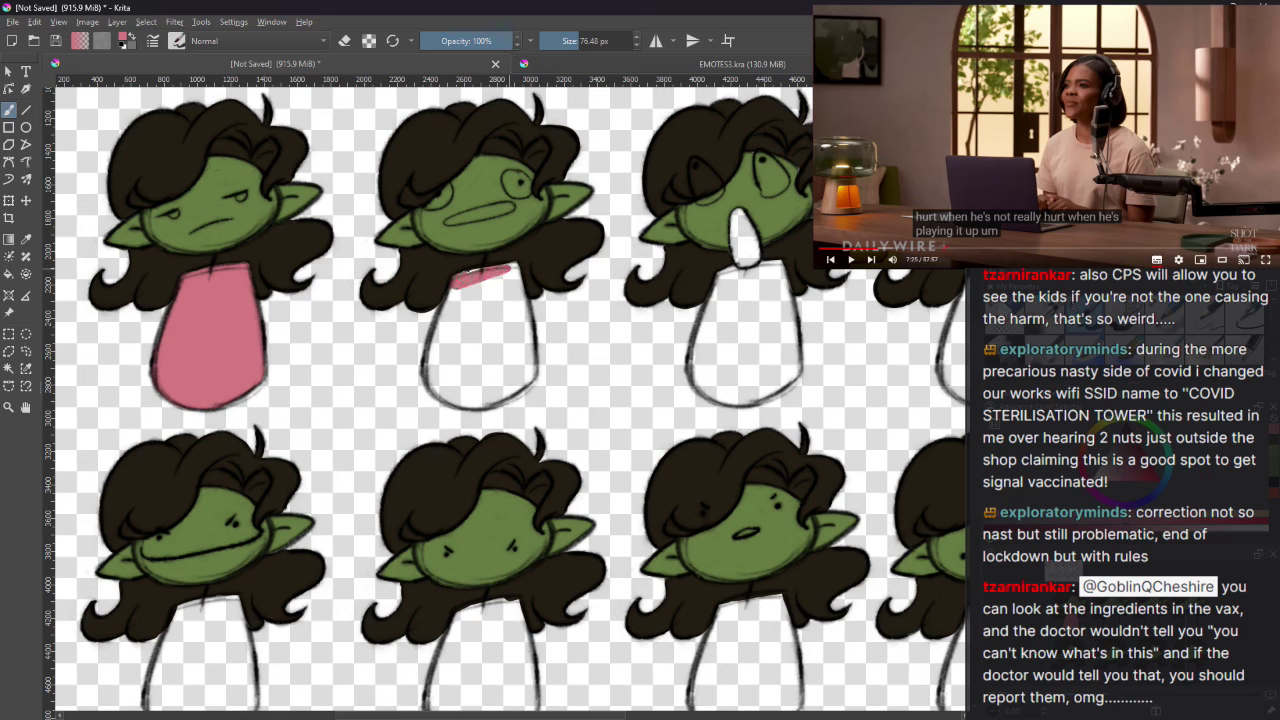
pyautogui.moveTo(460, 282)
pyautogui.mouseDown()
pyautogui.moveTo(438, 332)
pyautogui.moveTo(445, 390)
pyautogui.moveTo(486, 401)
pyautogui.moveTo(530, 380)
pyautogui.moveTo(517, 289)
pyautogui.moveTo(470, 286)
pyautogui.moveTo(450, 352)
pyautogui.moveTo(490, 345)
pyautogui.moveTo(500, 380)
pyautogui.moveTo(517, 342)
pyautogui.mouseUp()
pyautogui.hotkey('ctrl', 'z')
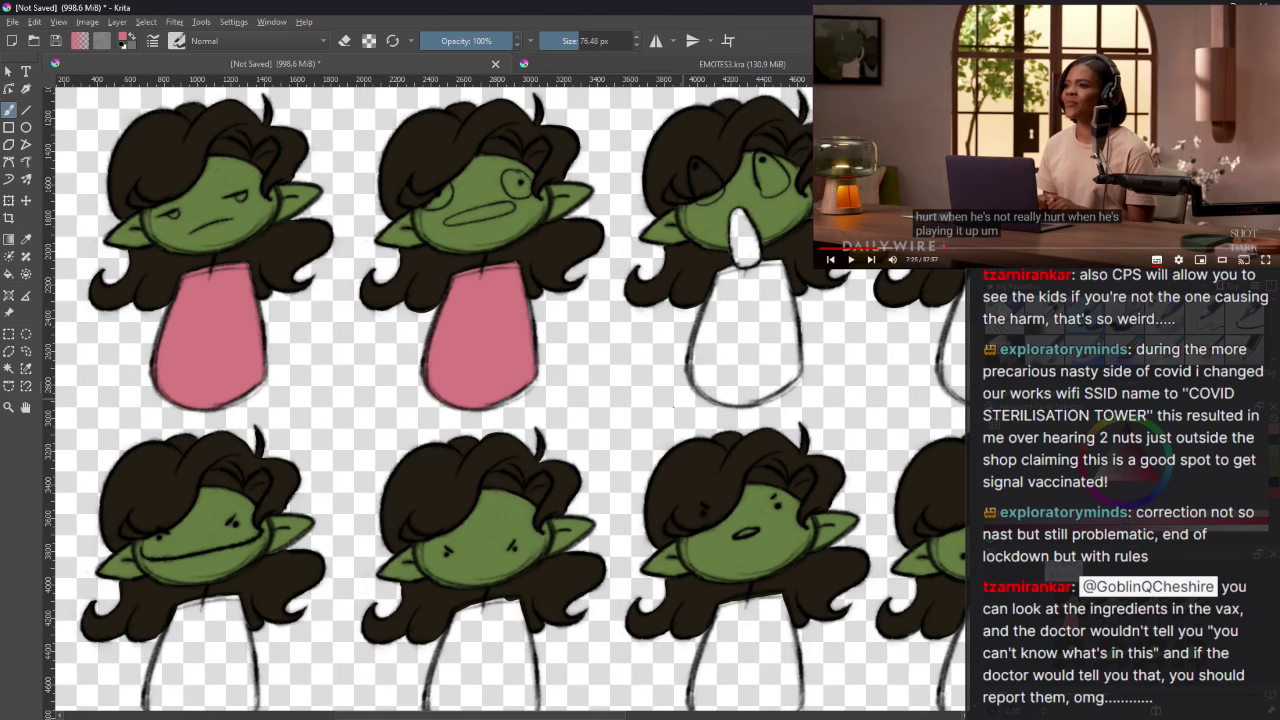
# Step: Paint the body of the top row's third character pink, edges first and the centre after
pyautogui.hscroll(3, 405, 660)
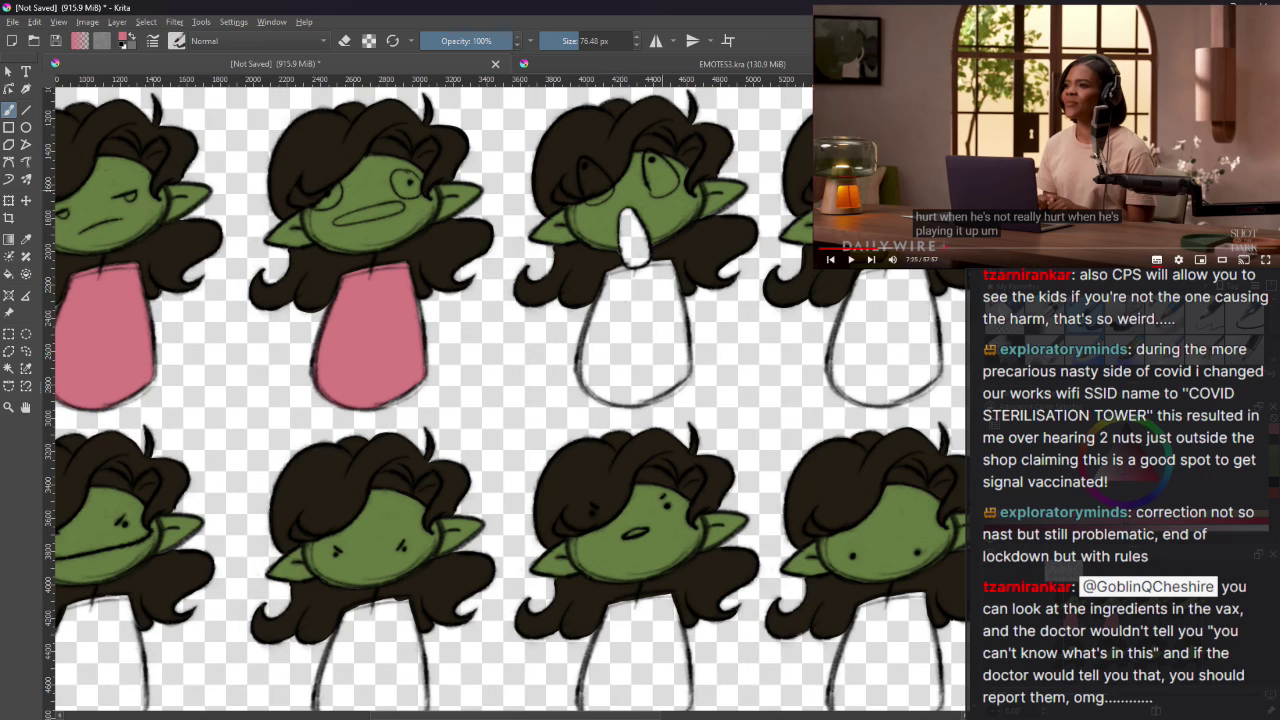
pyautogui.moveTo(606, 283); pyautogui.dragTo(594, 364)
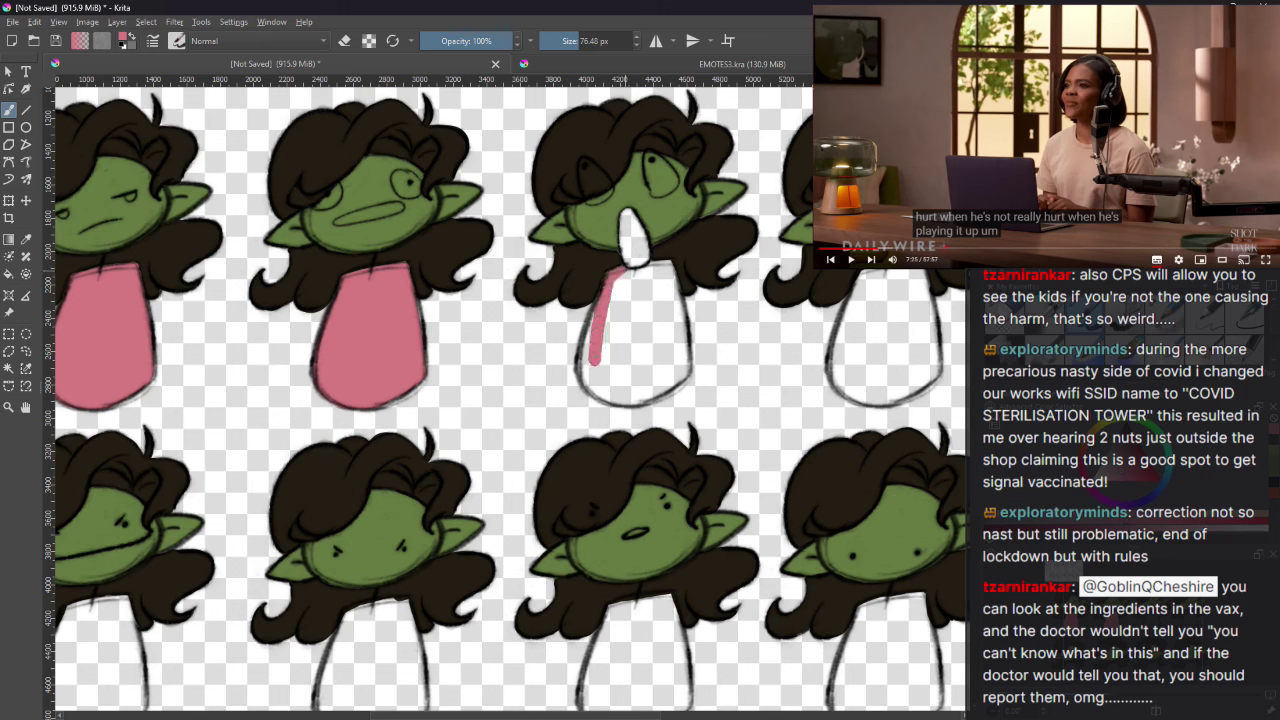
pyautogui.moveTo(600, 291)
pyautogui.mouseDown()
pyautogui.moveTo(589, 380)
pyautogui.moveTo(581, 358)
pyautogui.moveTo(600, 394)
pyautogui.moveTo(653, 390)
pyautogui.mouseUp()
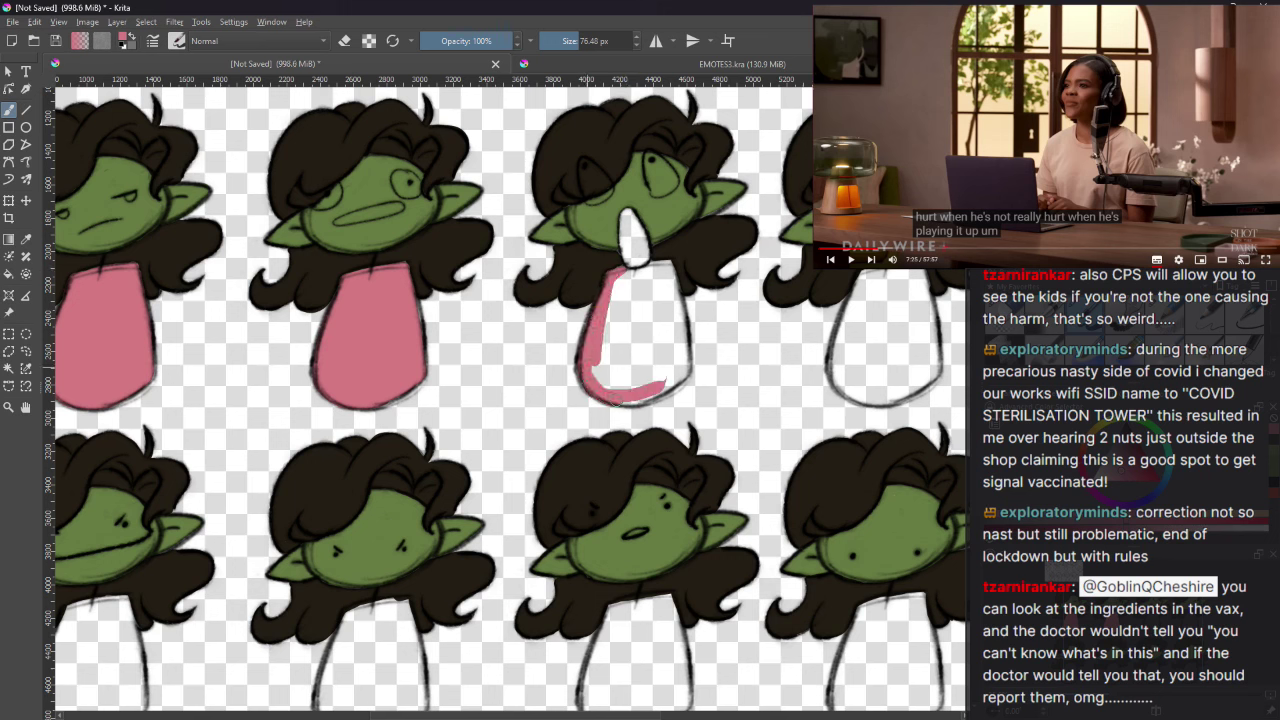
pyautogui.moveTo(660, 388)
pyautogui.mouseDown()
pyautogui.moveTo(682, 362)
pyautogui.moveTo(670, 264)
pyautogui.mouseUp()
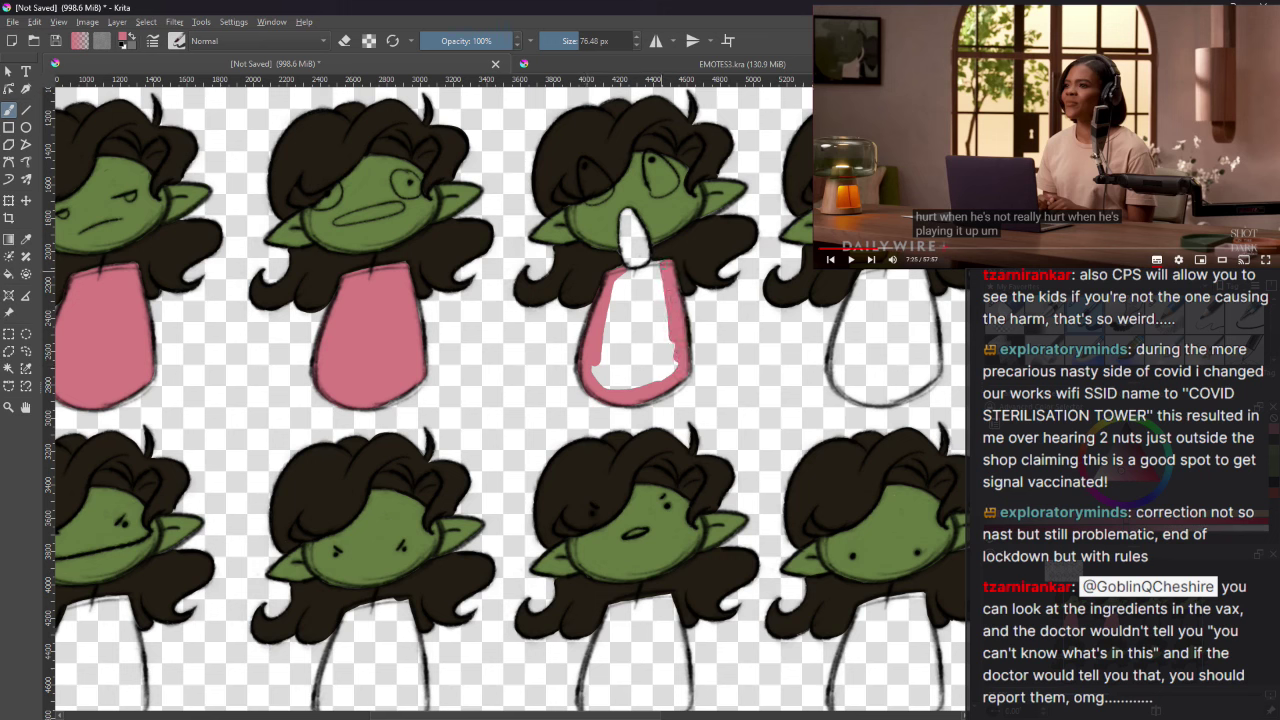
pyautogui.moveTo(639, 268)
pyautogui.mouseDown()
pyautogui.moveTo(648, 322)
pyautogui.moveTo(667, 308)
pyautogui.moveTo(620, 350)
pyautogui.moveTo(615, 375)
pyautogui.moveTo(650, 385)
pyautogui.moveTo(663, 342)
pyautogui.mouseUp()
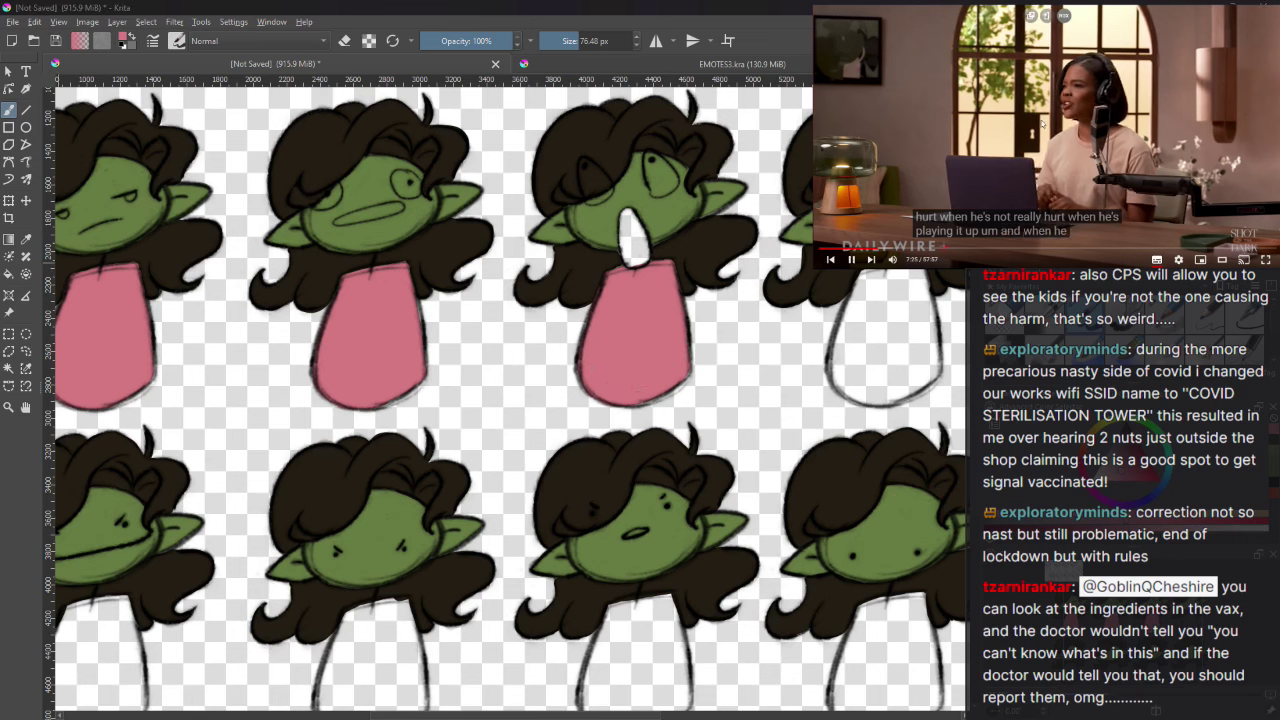
pyautogui.hscroll(5, 511, 716)
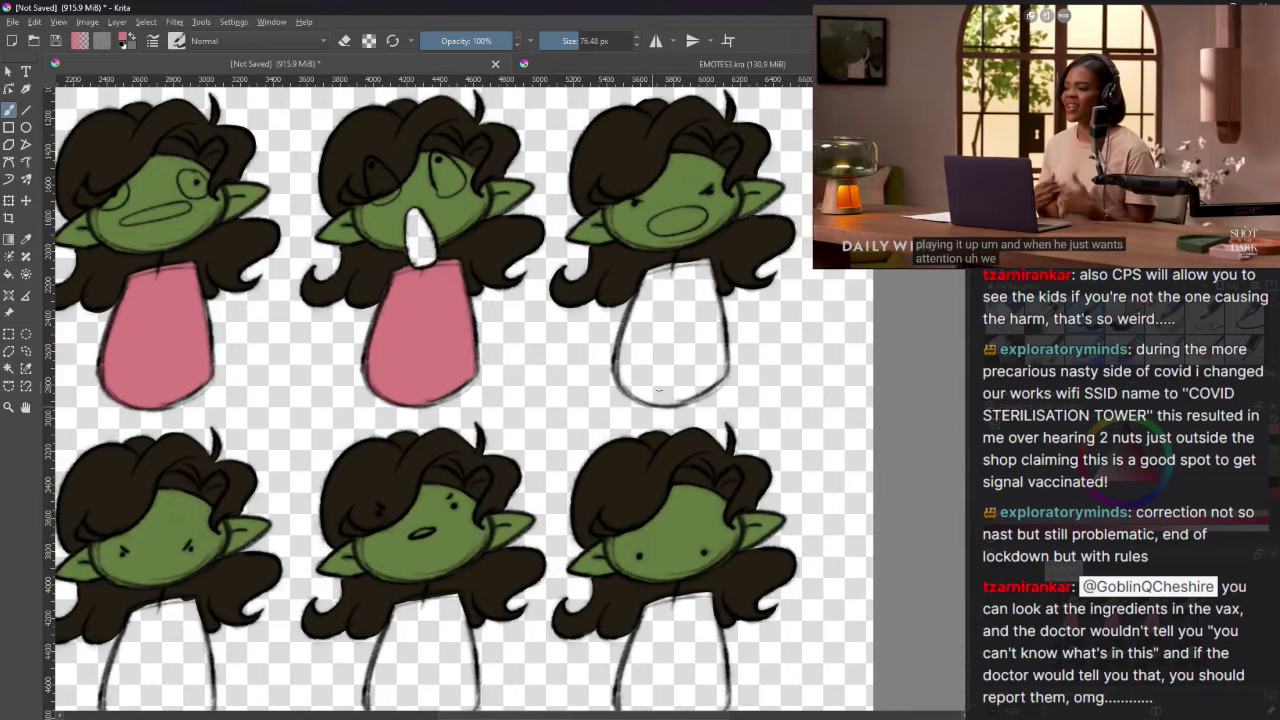
pyautogui.moveTo(652, 272); pyautogui.dragTo(630, 345)
pyautogui.moveTo(648, 272)
pyautogui.mouseDown()
pyautogui.moveTo(707, 264)
pyautogui.moveTo(712, 340)
pyautogui.mouseUp()
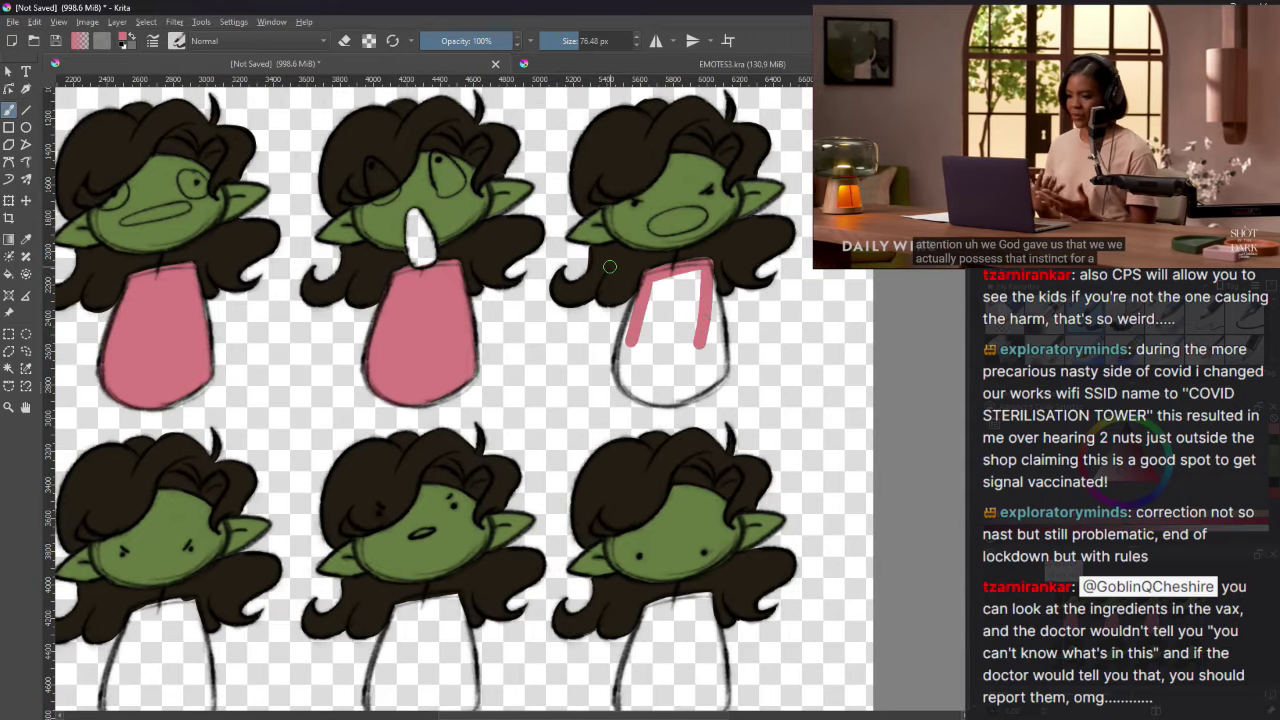
pyautogui.hotkey('ctrl', 'z')
pyautogui.hotkey('ctrl', 'z')
pyautogui.moveTo(650, 273)
pyautogui.mouseDown()
pyautogui.moveTo(718, 266)
pyautogui.moveTo(707, 270)
pyautogui.moveTo(719, 342)
pyautogui.mouseUp()
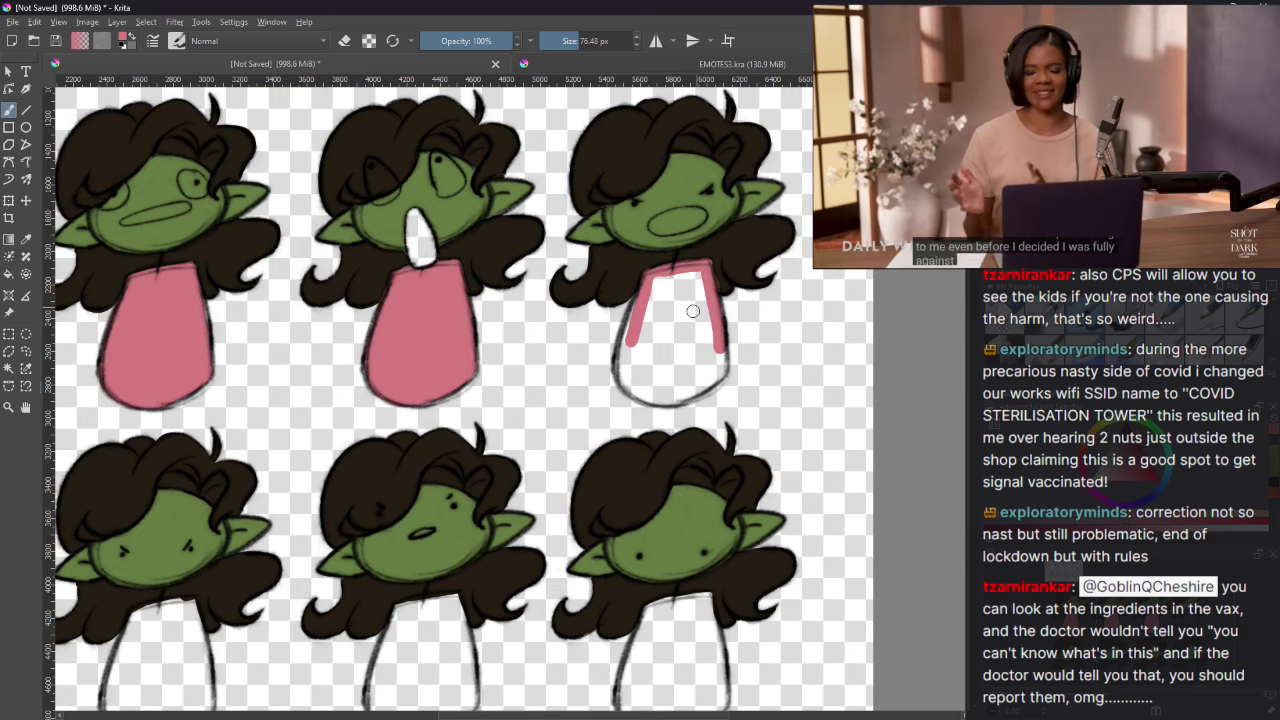
pyautogui.hotkey('ctrl', 'z')
pyautogui.hotkey('ctrl', 'z')
pyautogui.hotkey('ctrl', 'z')
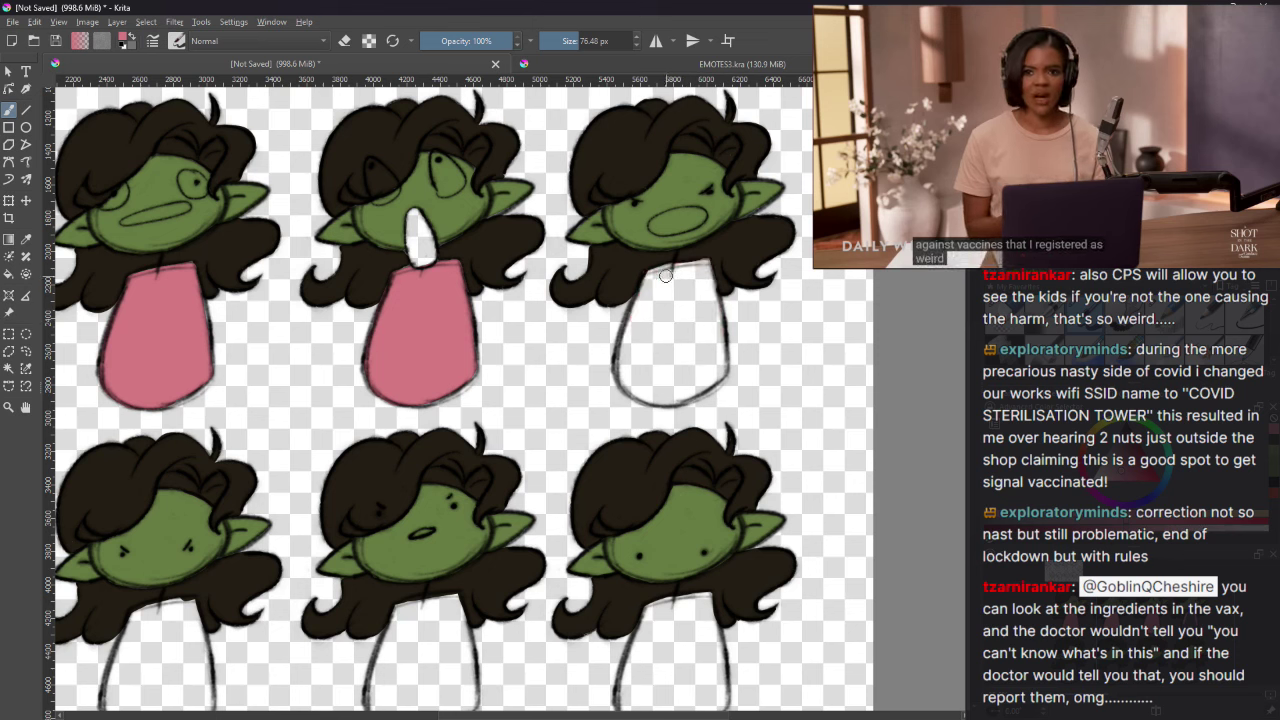
# Step: Paint the body of the top row's fourth character pink and touch up the hair above its neckline with dark brown
pyautogui.moveTo(647, 280); pyautogui.dragTo(698, 262)
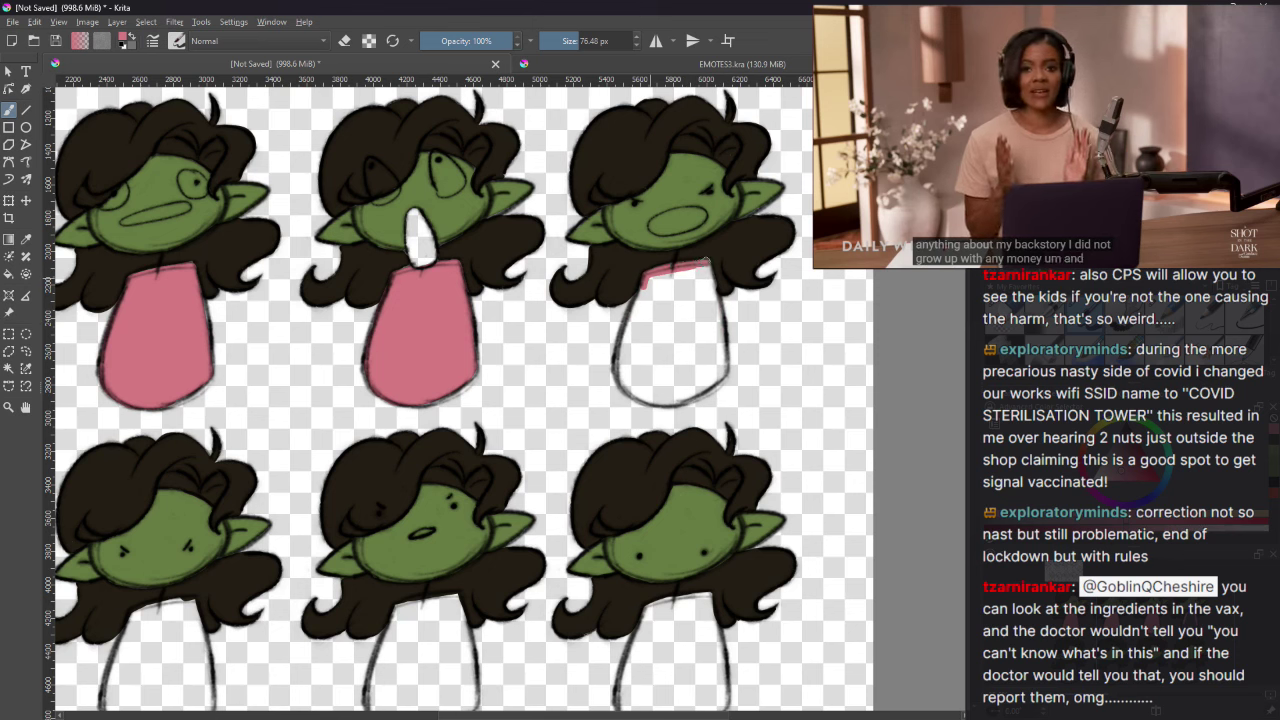
pyautogui.moveTo(706, 262)
pyautogui.mouseDown()
pyautogui.moveTo(652, 278)
pyautogui.moveTo(624, 355)
pyautogui.moveTo(642, 285)
pyautogui.moveTo(622, 357)
pyautogui.moveTo(635, 390)
pyautogui.moveTo(624, 374)
pyautogui.moveTo(658, 398)
pyautogui.moveTo(687, 391)
pyautogui.moveTo(665, 400)
pyautogui.moveTo(719, 373)
pyautogui.moveTo(711, 270)
pyautogui.mouseUp()
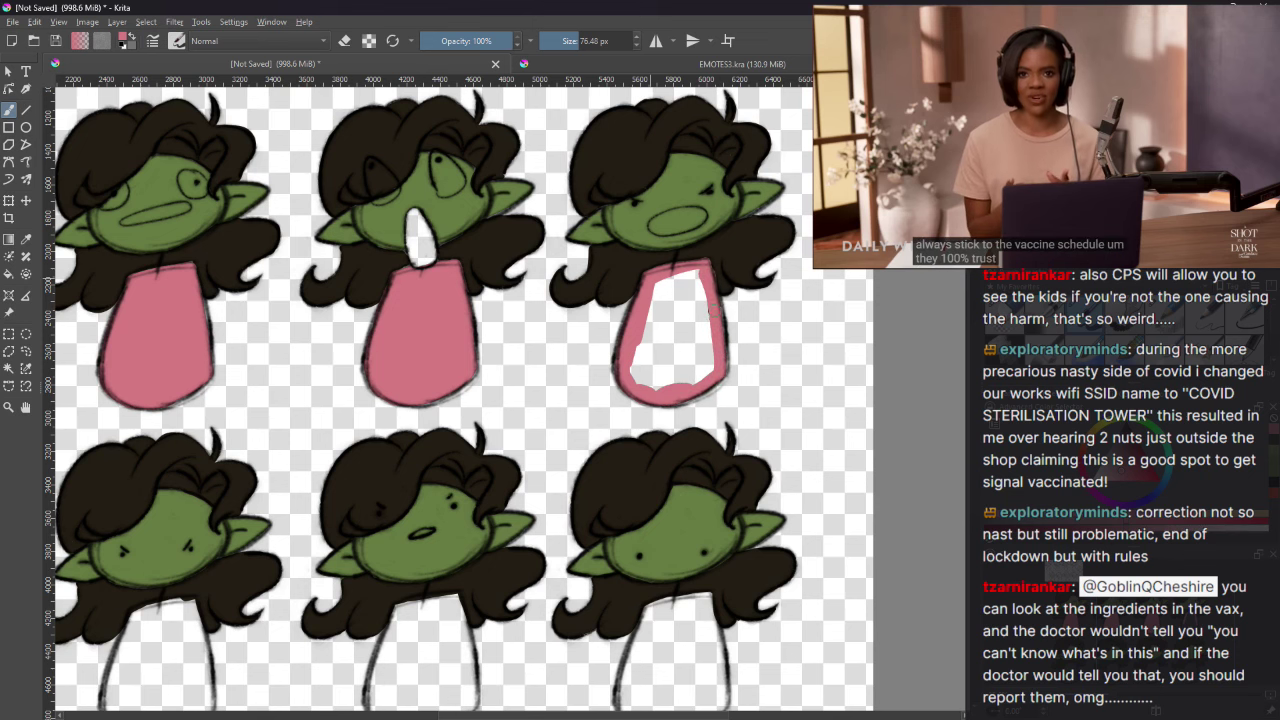
pyautogui.hotkey('ctrl', 'z')
pyautogui.moveTo(708, 263); pyautogui.dragTo(722, 372)
pyautogui.moveTo(650, 268)
pyautogui.mouseDown()
pyautogui.moveTo(707, 262)
pyautogui.moveTo(649, 274)
pyautogui.moveTo(626, 354)
pyautogui.moveTo(643, 392)
pyautogui.moveTo(684, 390)
pyautogui.mouseUp()
pyautogui.moveTo(650, 285)
pyautogui.mouseDown()
pyautogui.moveTo(706, 283)
pyautogui.moveTo(642, 331)
pyautogui.moveTo(631, 370)
pyautogui.moveTo(655, 370)
pyautogui.moveTo(622, 375)
pyautogui.moveTo(648, 398)
pyautogui.moveTo(688, 394)
pyautogui.moveTo(718, 370)
pyautogui.moveTo(702, 303)
pyautogui.moveTo(699, 361)
pyautogui.moveTo(684, 388)
pyautogui.moveTo(686, 312)
pyautogui.moveTo(668, 379)
pyautogui.moveTo(684, 294)
pyautogui.moveTo(646, 384)
pyautogui.mouseUp()
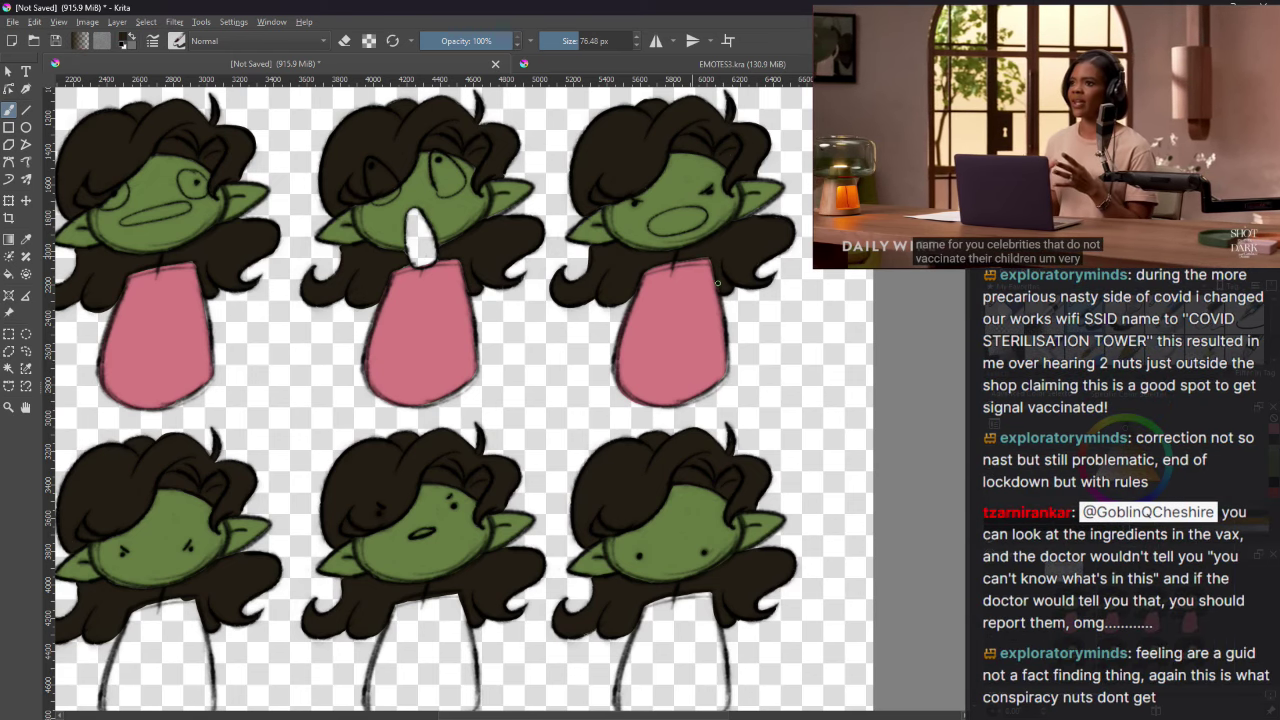
pyautogui.moveTo(671, 255); pyautogui.dragTo(628, 280)
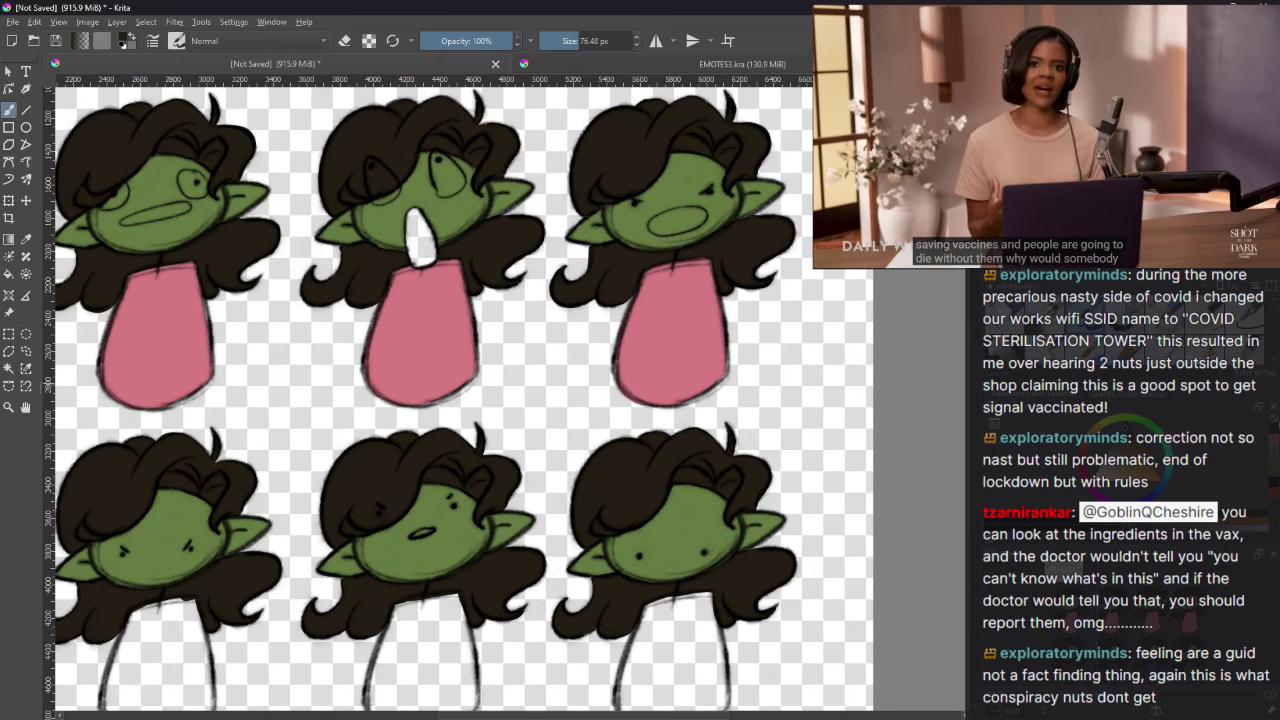
# Step: Paint the neckline and left edge of the bottom row's fourth character's body pink
pyautogui.scroll(-5, 657, 398)
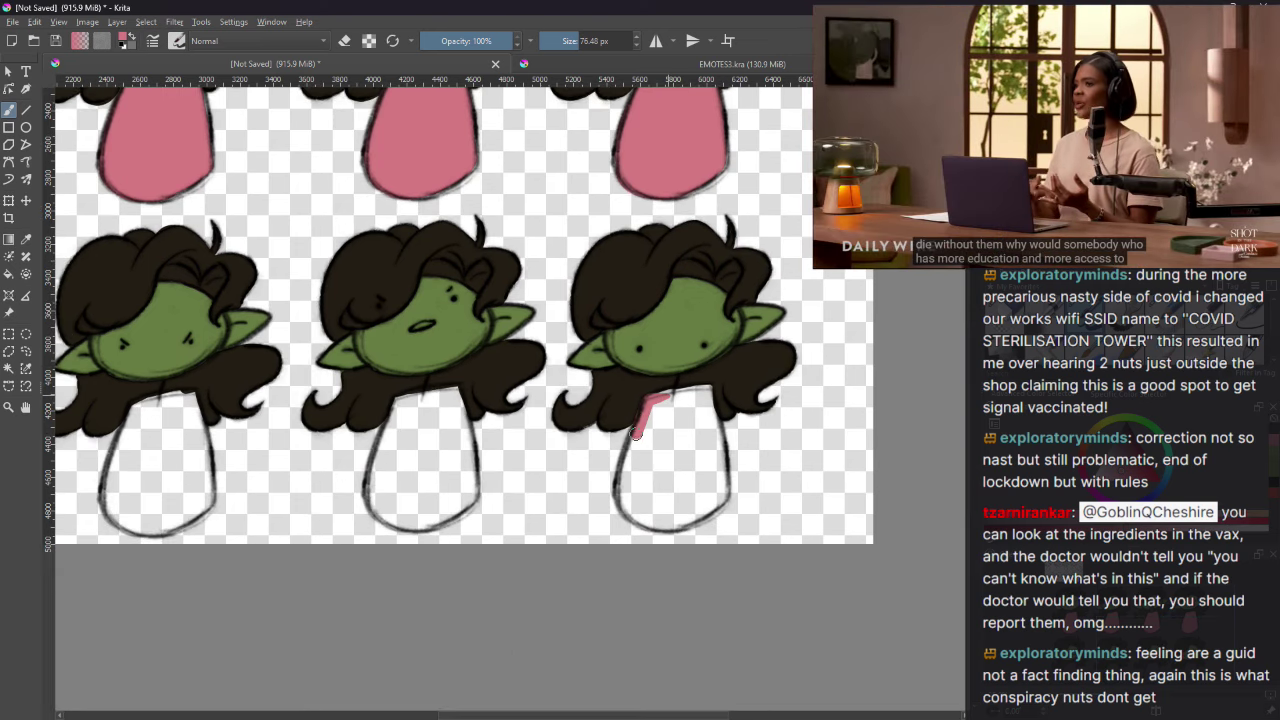
pyautogui.moveTo(657, 398); pyautogui.dragTo(625, 508)
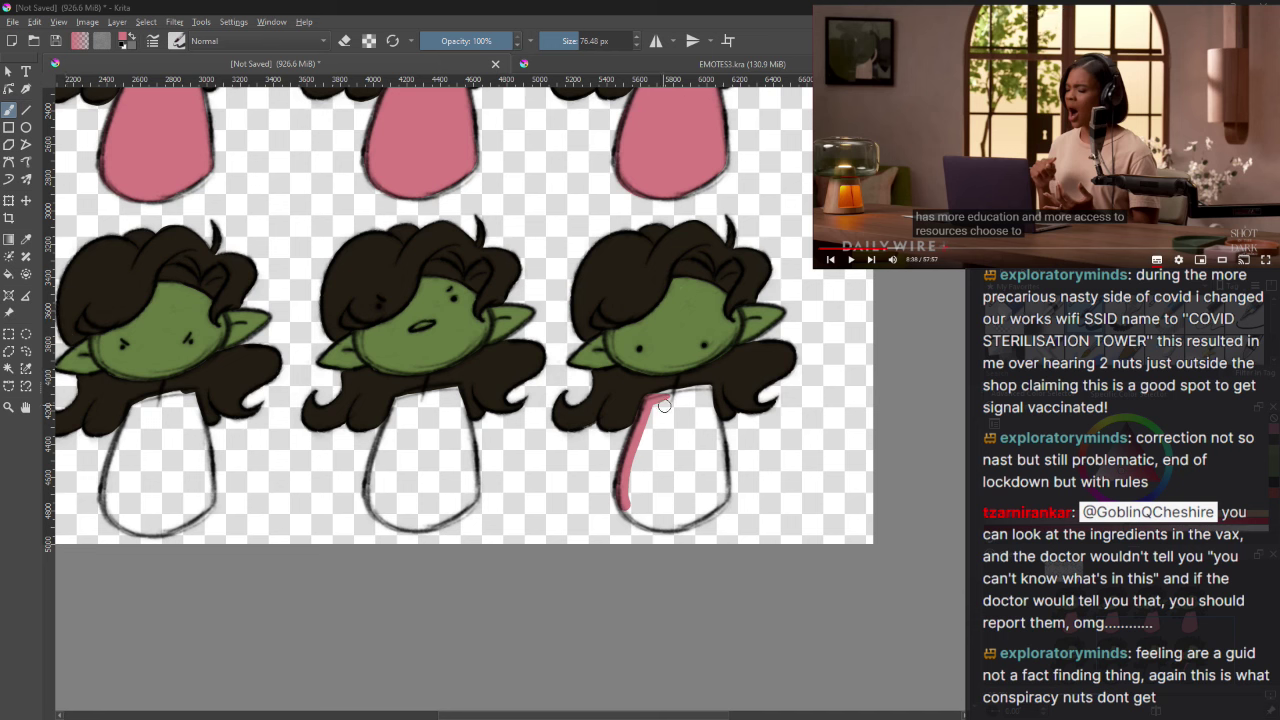
pyautogui.hotkey('ctrl', 'z')
pyautogui.moveTo(646, 401)
pyautogui.mouseDown()
pyautogui.moveTo(710, 390)
pyautogui.moveTo(649, 403)
pyautogui.moveTo(630, 492)
pyautogui.mouseUp()
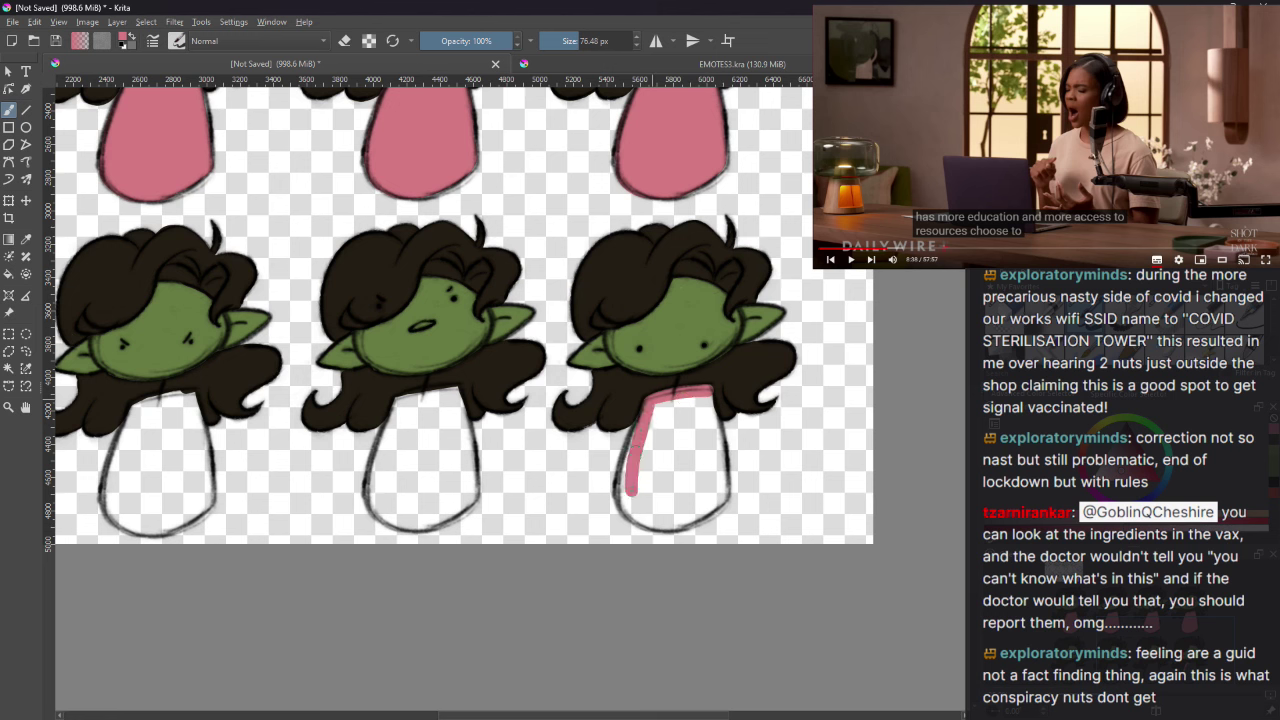
pyautogui.moveTo(645, 402)
pyautogui.mouseDown()
pyautogui.moveTo(624, 498)
pyautogui.moveTo(642, 522)
pyautogui.mouseUp()
pyautogui.moveTo(638, 455); pyautogui.dragTo(645, 526)
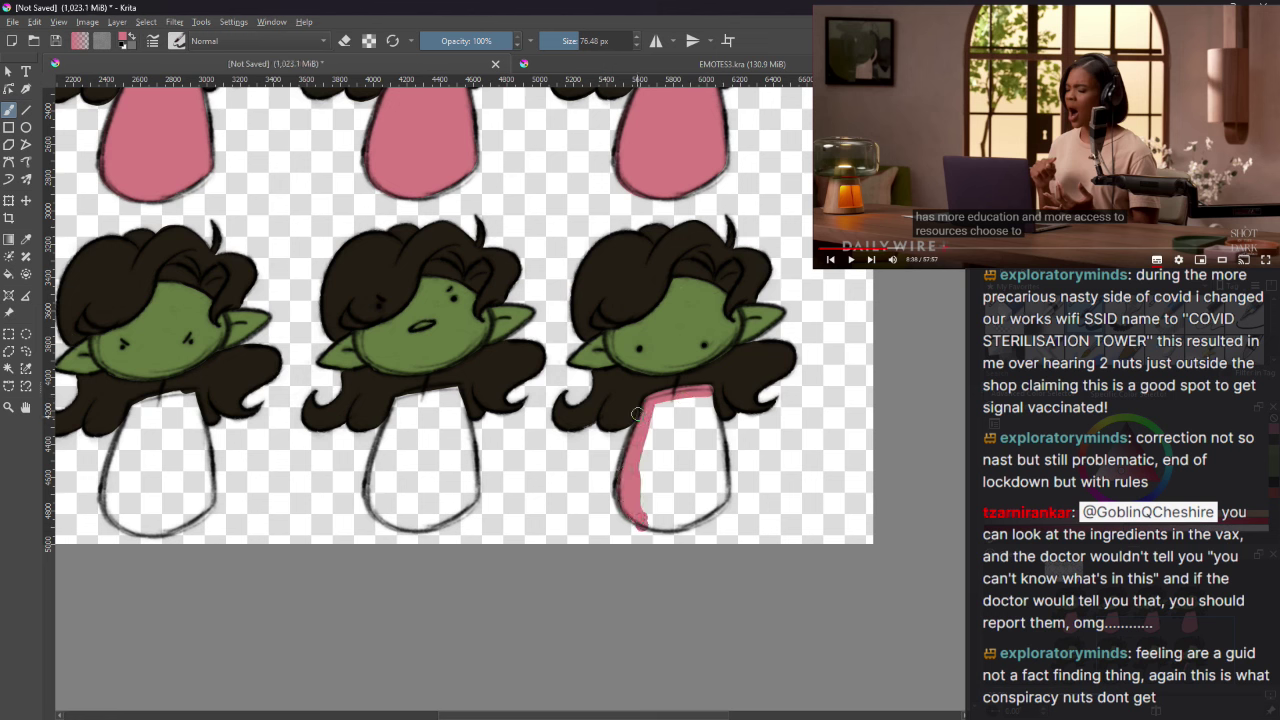
# Step: Fill the rest of the bottom row's fourth character's body with pink and erase the paint spilling past its lower edge
pyautogui.moveTo(644, 522)
pyautogui.mouseDown()
pyautogui.moveTo(703, 507)
pyautogui.moveTo(684, 521)
pyautogui.moveTo(717, 493)
pyautogui.moveTo(706, 394)
pyautogui.mouseUp()
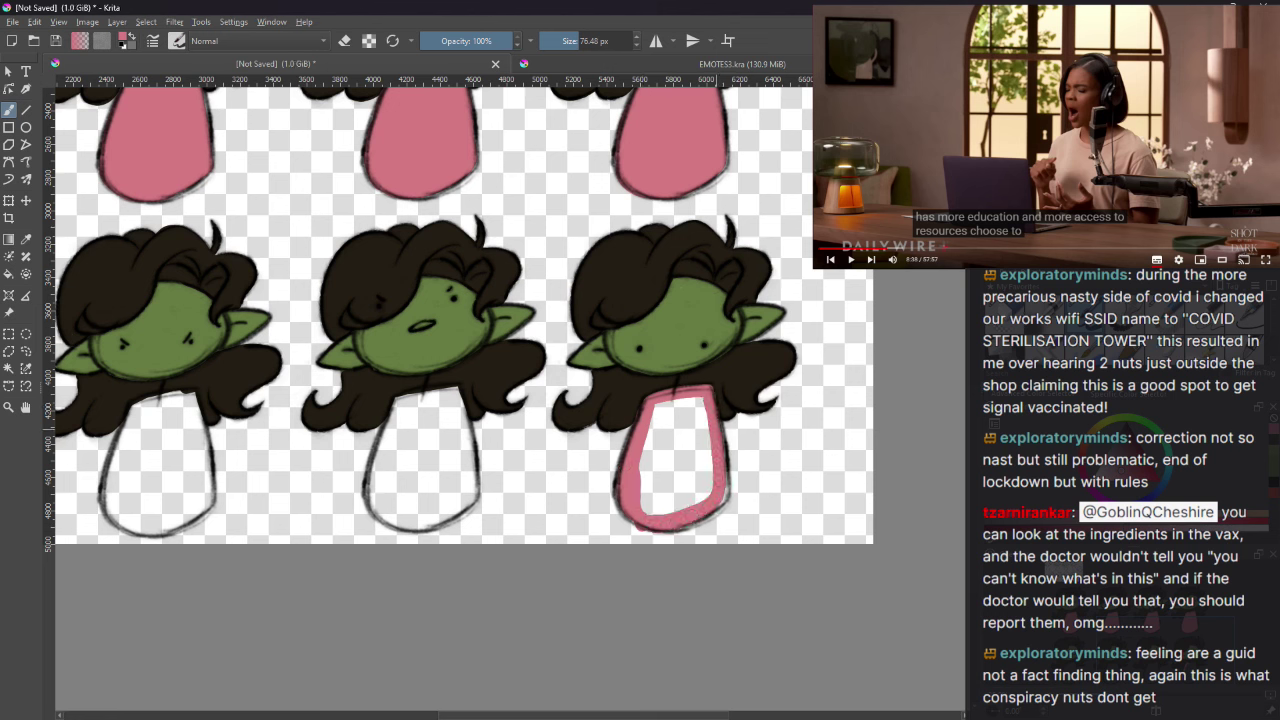
pyautogui.moveTo(669, 408)
pyautogui.mouseDown()
pyautogui.moveTo(692, 404)
pyautogui.moveTo(660, 426)
pyautogui.moveTo(648, 450)
pyautogui.moveTo(680, 424)
pyautogui.moveTo(650, 470)
pyautogui.moveTo(700, 445)
pyautogui.moveTo(660, 500)
pyautogui.moveTo(701, 500)
pyautogui.mouseUp()
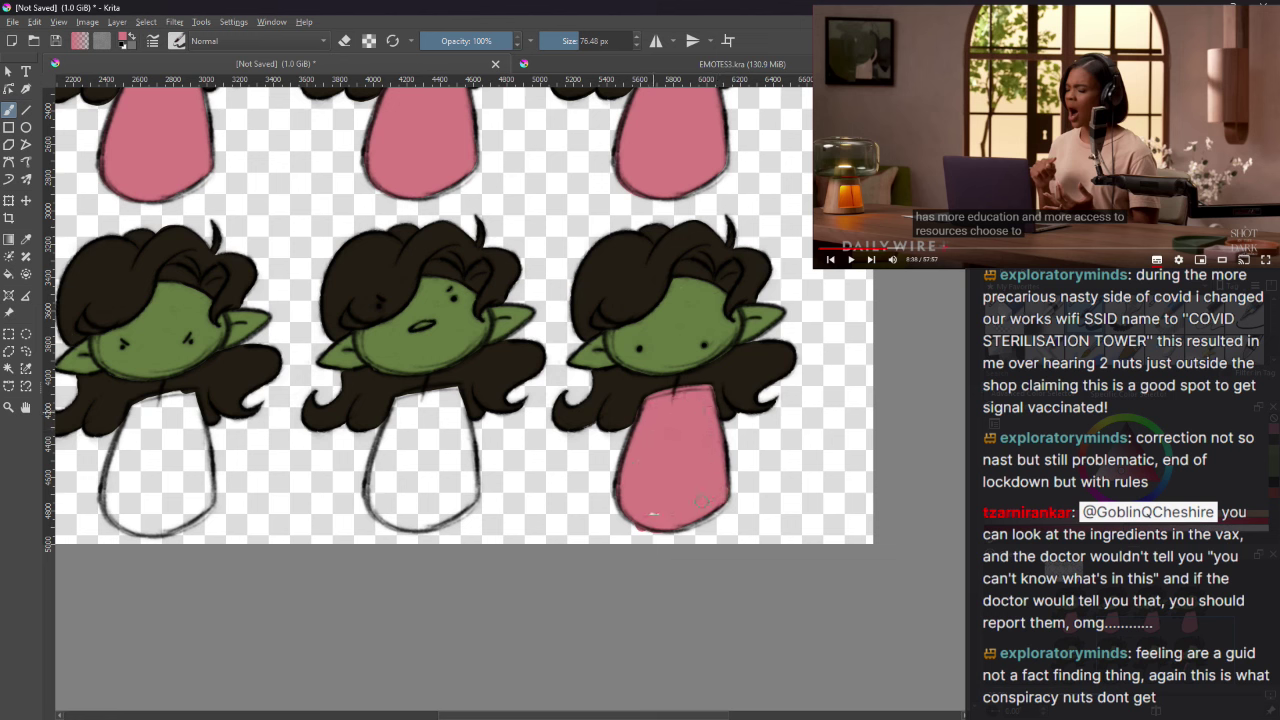
pyautogui.press('e')
pyautogui.press('e')
# Step: Paint the body of the bottom row's third character pink, covering the edges and the whole centre
pyautogui.moveTo(712, 716); pyautogui.dragTo(650, 717)
pyautogui.moveTo(656, 396)
pyautogui.mouseDown()
pyautogui.moveTo(625, 397)
pyautogui.moveTo(667, 391)
pyautogui.moveTo(603, 402)
pyautogui.moveTo(592, 484)
pyautogui.moveTo(581, 479)
pyautogui.moveTo(591, 514)
pyautogui.mouseUp()
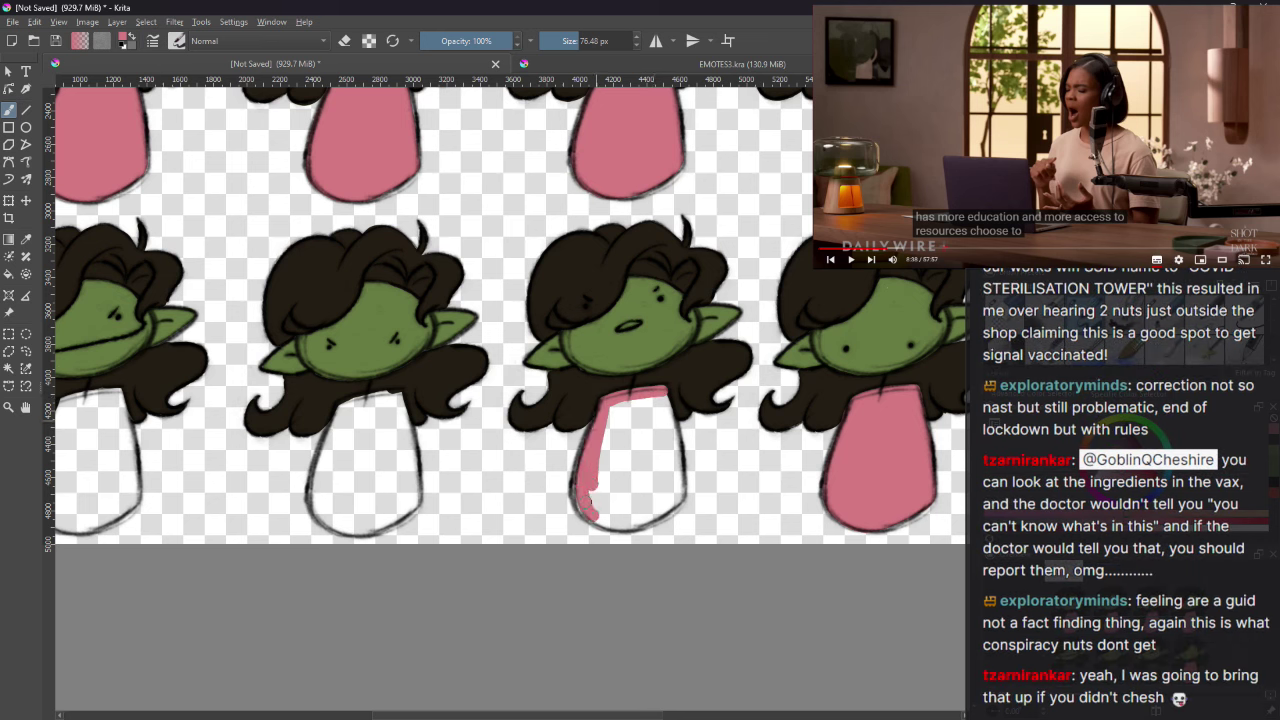
pyautogui.moveTo(589, 500); pyautogui.dragTo(640, 520)
pyautogui.moveTo(612, 400)
pyautogui.mouseDown()
pyautogui.moveTo(598, 500)
pyautogui.moveTo(640, 505)
pyautogui.moveTo(610, 528)
pyautogui.moveTo(670, 505)
pyautogui.moveTo(678, 470)
pyautogui.moveTo(658, 400)
pyautogui.moveTo(670, 490)
pyautogui.mouseUp()
pyautogui.moveTo(648, 432)
pyautogui.mouseDown()
pyautogui.moveTo(646, 401)
pyautogui.moveTo(618, 429)
pyautogui.moveTo(644, 457)
pyautogui.moveTo(663, 427)
pyautogui.moveTo(659, 497)
pyautogui.mouseUp()
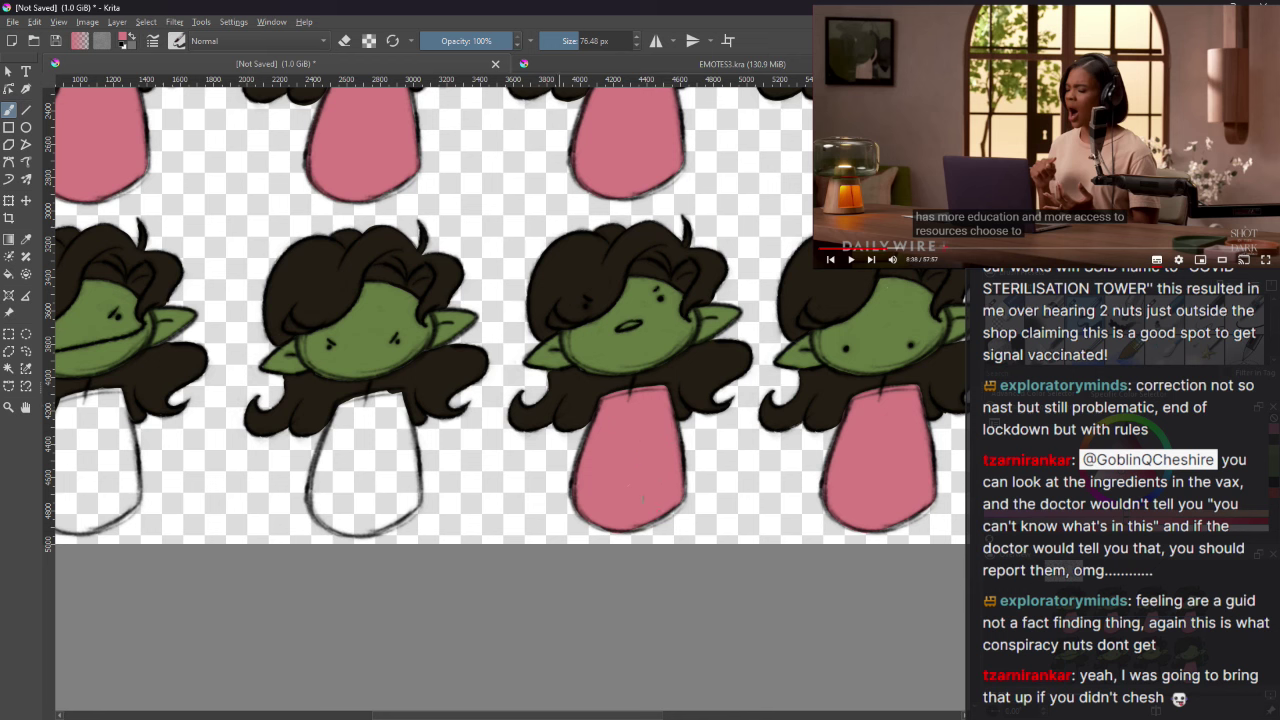
# Step: Paint the body of the bottom row's second character pink, covering the neckline, the edges and the whole centre
pyautogui.moveTo(629, 716); pyautogui.dragTo(560, 716)
pyautogui.moveTo(618, 393)
pyautogui.mouseDown()
pyautogui.moveTo(568, 409)
pyautogui.moveTo(549, 490)
pyautogui.mouseUp()
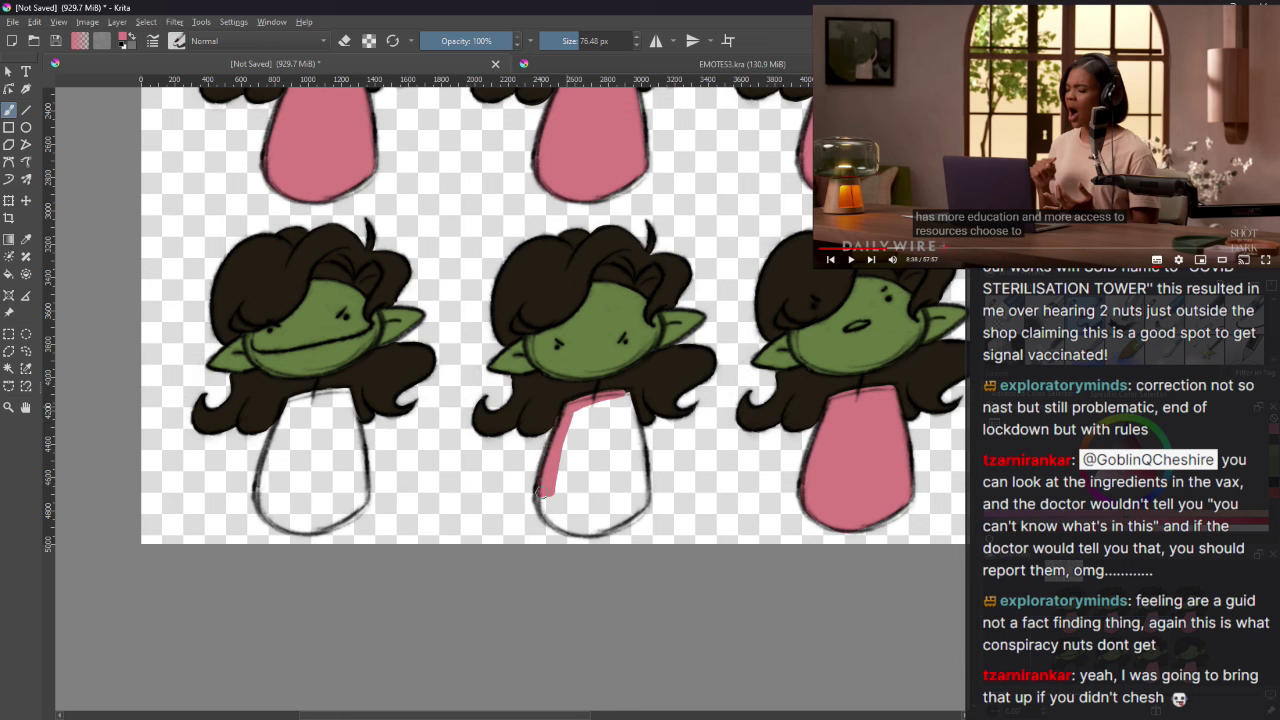
pyautogui.moveTo(552, 438)
pyautogui.mouseDown()
pyautogui.moveTo(542, 504)
pyautogui.moveTo(566, 530)
pyautogui.moveTo(634, 507)
pyautogui.moveTo(644, 482)
pyautogui.moveTo(622, 396)
pyautogui.mouseUp()
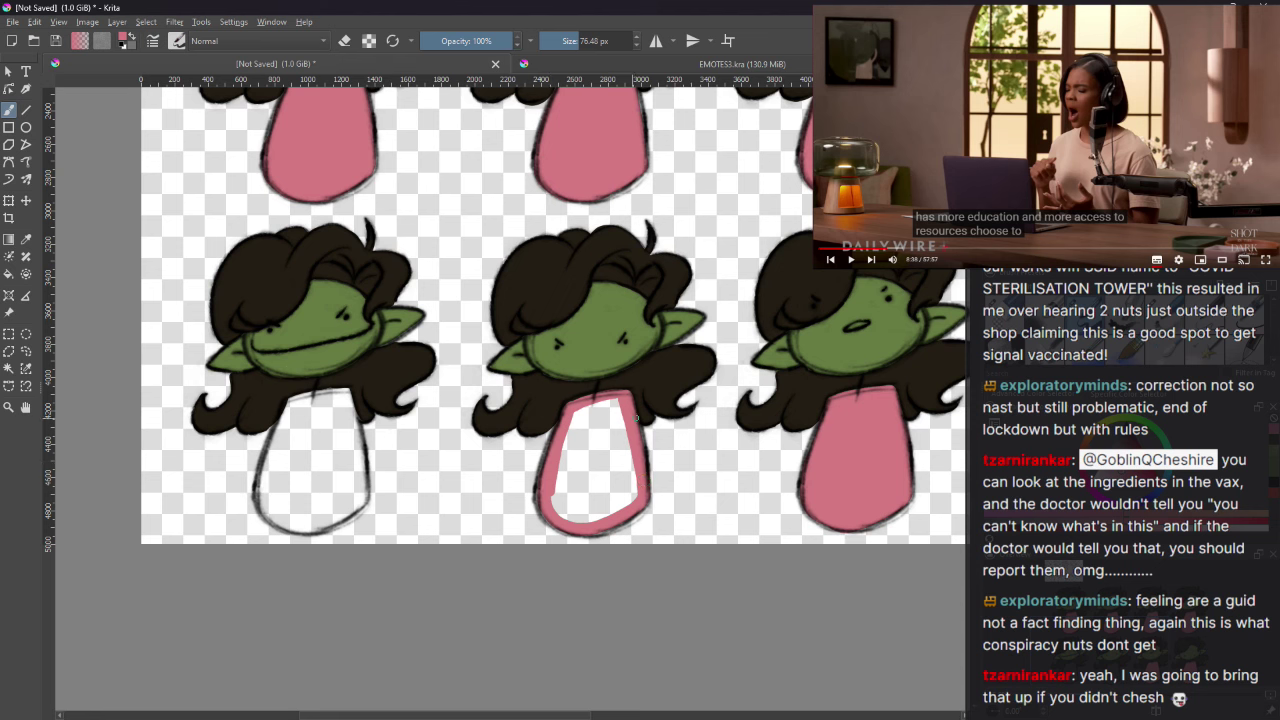
pyautogui.moveTo(630, 495)
pyautogui.mouseDown()
pyautogui.moveTo(612, 490)
pyautogui.moveTo(598, 510)
pyautogui.moveTo(585, 462)
pyautogui.moveTo(622, 446)
pyautogui.moveTo(600, 404)
pyautogui.moveTo(576, 420)
pyautogui.moveTo(605, 450)
pyautogui.moveTo(565, 455)
pyautogui.moveTo(560, 505)
pyautogui.moveTo(578, 498)
pyautogui.moveTo(572, 515)
pyautogui.moveTo(585, 475)
pyautogui.mouseUp()
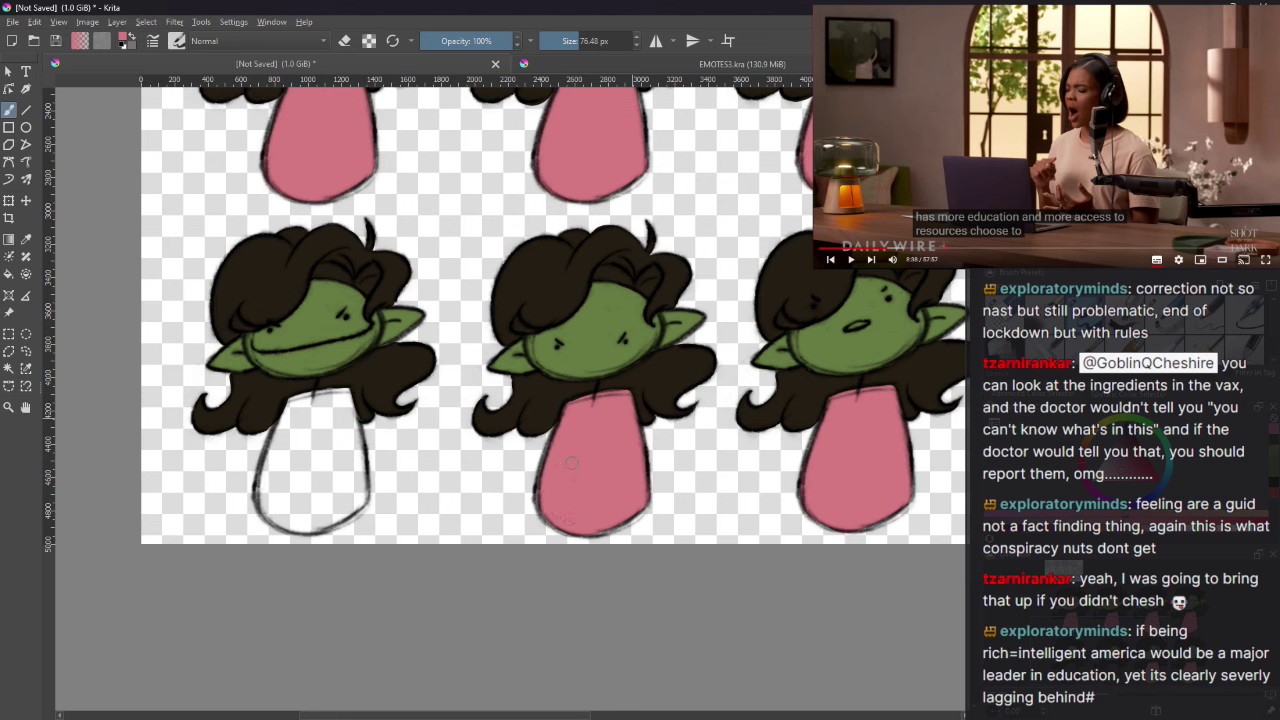
# Step: Paint the body of the bottom row's first character pink, outlining its edges before filling the centre
pyautogui.moveTo(287, 400)
pyautogui.mouseDown()
pyautogui.moveTo(268, 514)
pyautogui.moveTo(268, 444)
pyautogui.mouseUp()
pyautogui.moveTo(258, 500)
pyautogui.mouseDown()
pyautogui.moveTo(308, 526)
pyautogui.moveTo(362, 498)
pyautogui.moveTo(345, 403)
pyautogui.moveTo(288, 402)
pyautogui.mouseUp()
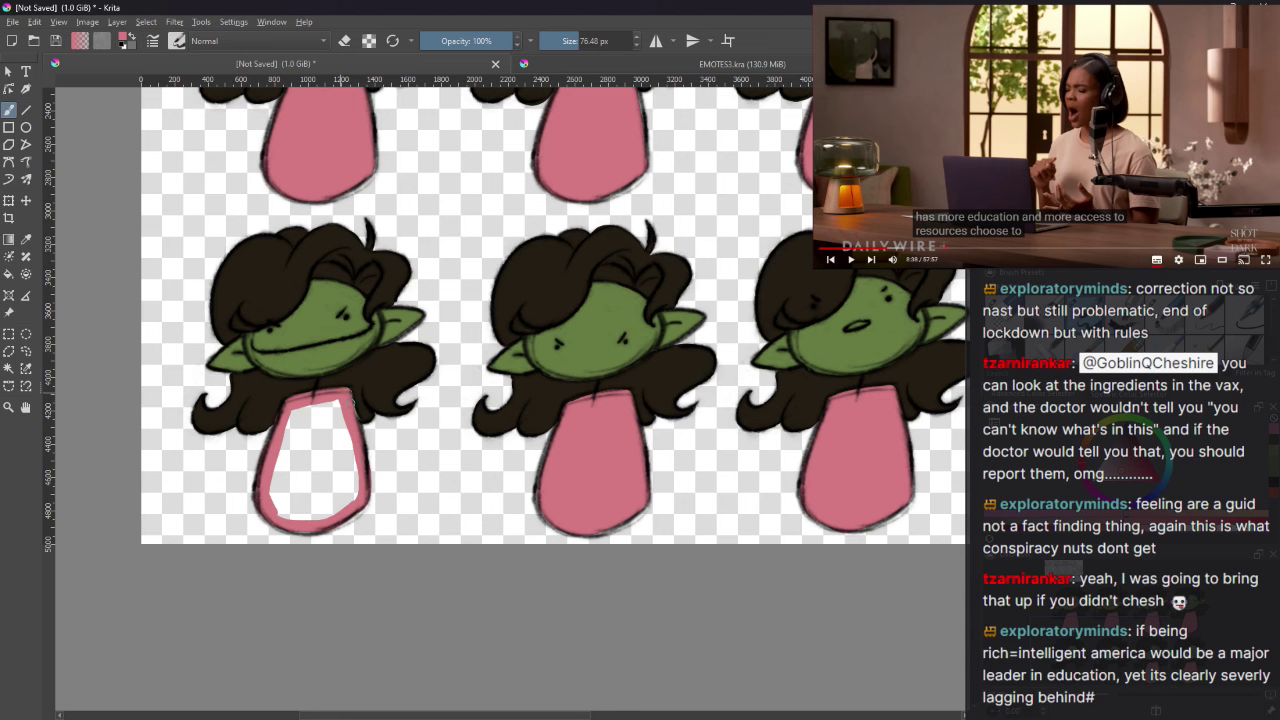
pyautogui.press('e')
pyautogui.press('e')
pyautogui.moveTo(340, 408)
pyautogui.mouseDown()
pyautogui.moveTo(296, 420)
pyautogui.moveTo(288, 445)
pyautogui.moveTo(344, 444)
pyautogui.moveTo(334, 512)
pyautogui.moveTo(278, 507)
pyautogui.moveTo(330, 508)
pyautogui.moveTo(338, 460)
pyautogui.moveTo(318, 448)
pyautogui.moveTo(278, 492)
pyautogui.moveTo(276, 462)
pyautogui.mouseUp()
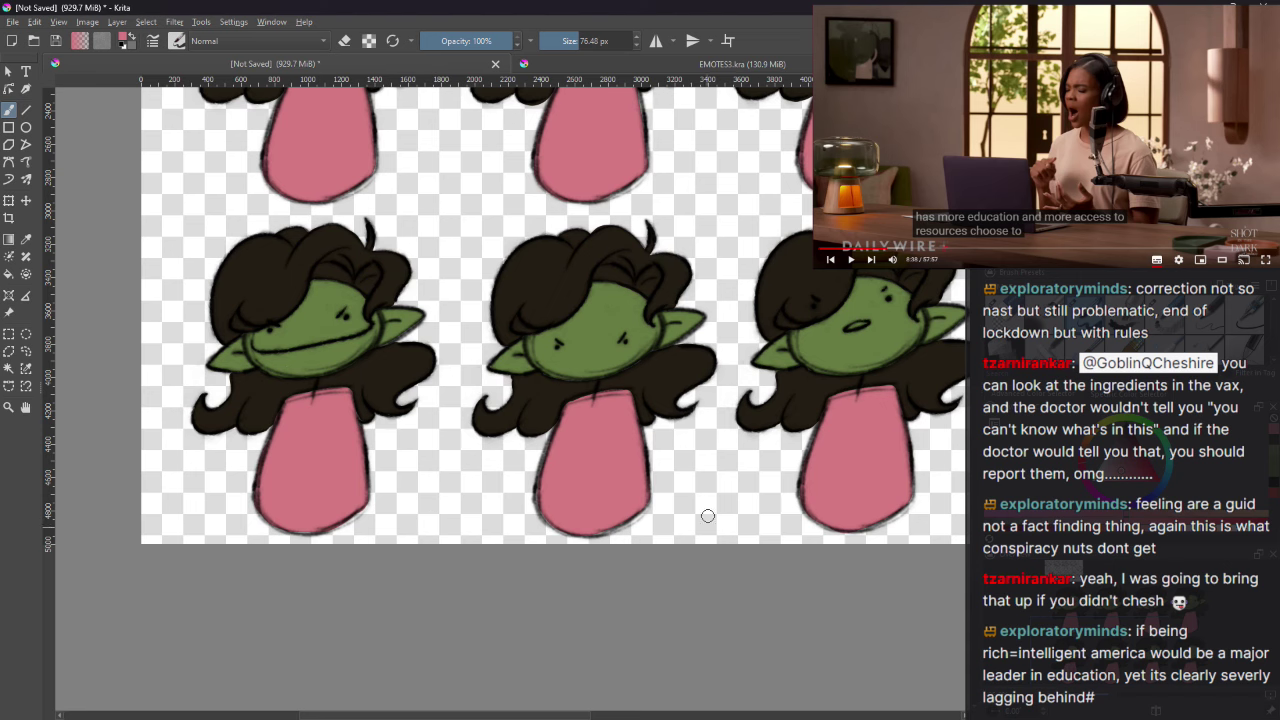
# Step: Colour the top row's second and third characters' eyes pale pink, and the second to fourth characters' mouths dark mauve with cream teeth on the fourth
pyautogui.press('+')
pyautogui.press('-')
pyautogui.press('-')
pyautogui.press('-')
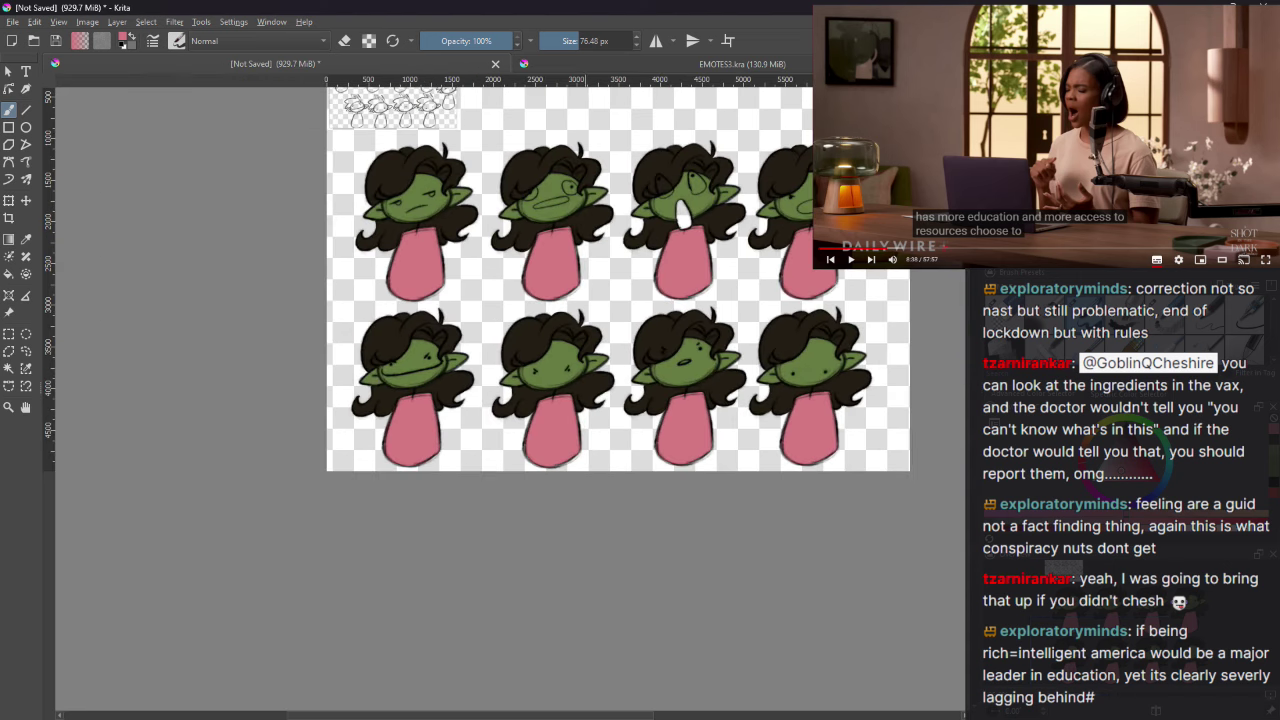
pyautogui.hscroll(3, 580, 280)
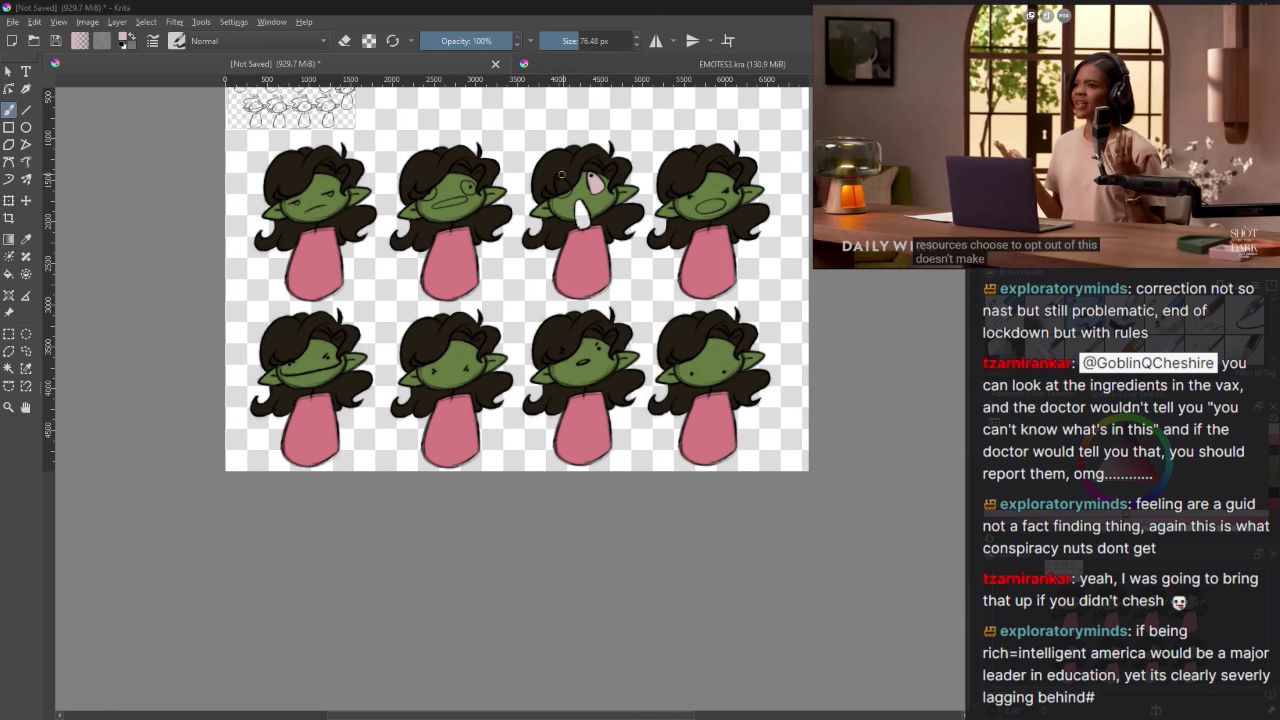
pyautogui.moveTo(559, 190); pyautogui.dragTo(564, 185)
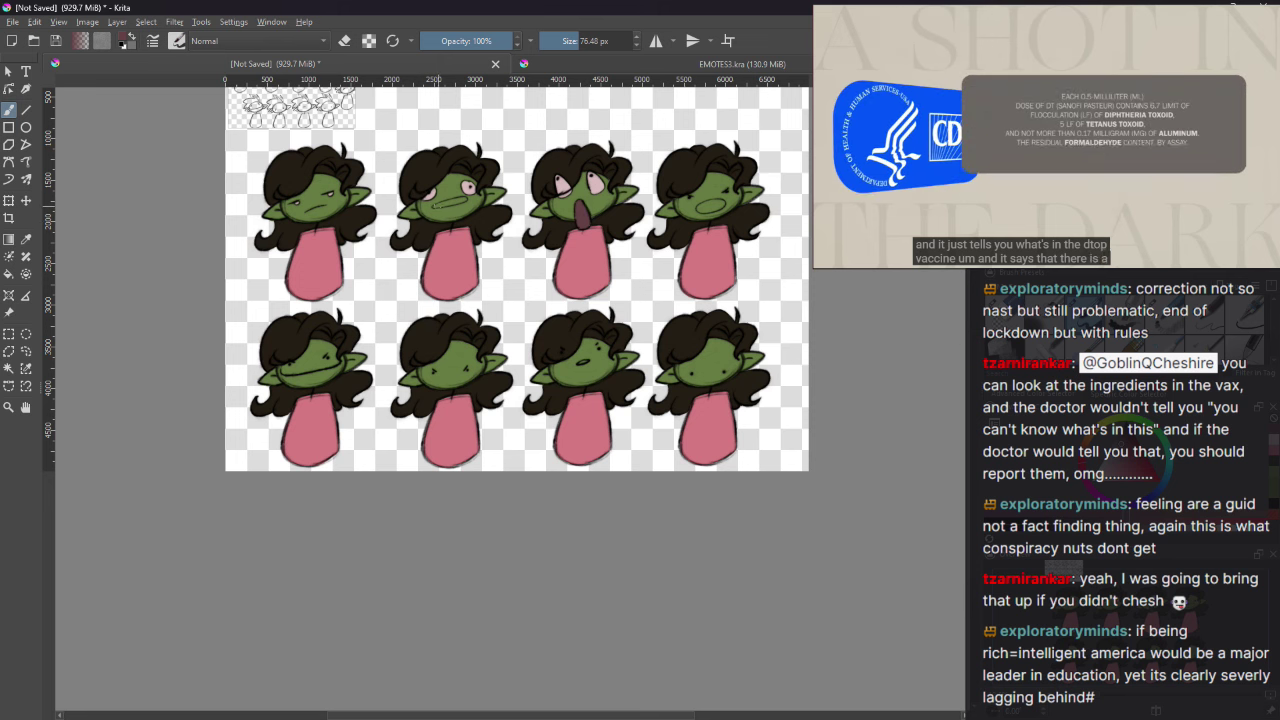
pyautogui.moveTo(443, 204)
pyautogui.mouseDown()
pyautogui.moveTo(462, 200)
pyautogui.moveTo(434, 205)
pyautogui.mouseUp()
pyautogui.moveTo(699, 201)
pyautogui.mouseDown()
pyautogui.moveTo(726, 202)
pyautogui.moveTo(702, 208)
pyautogui.mouseUp()
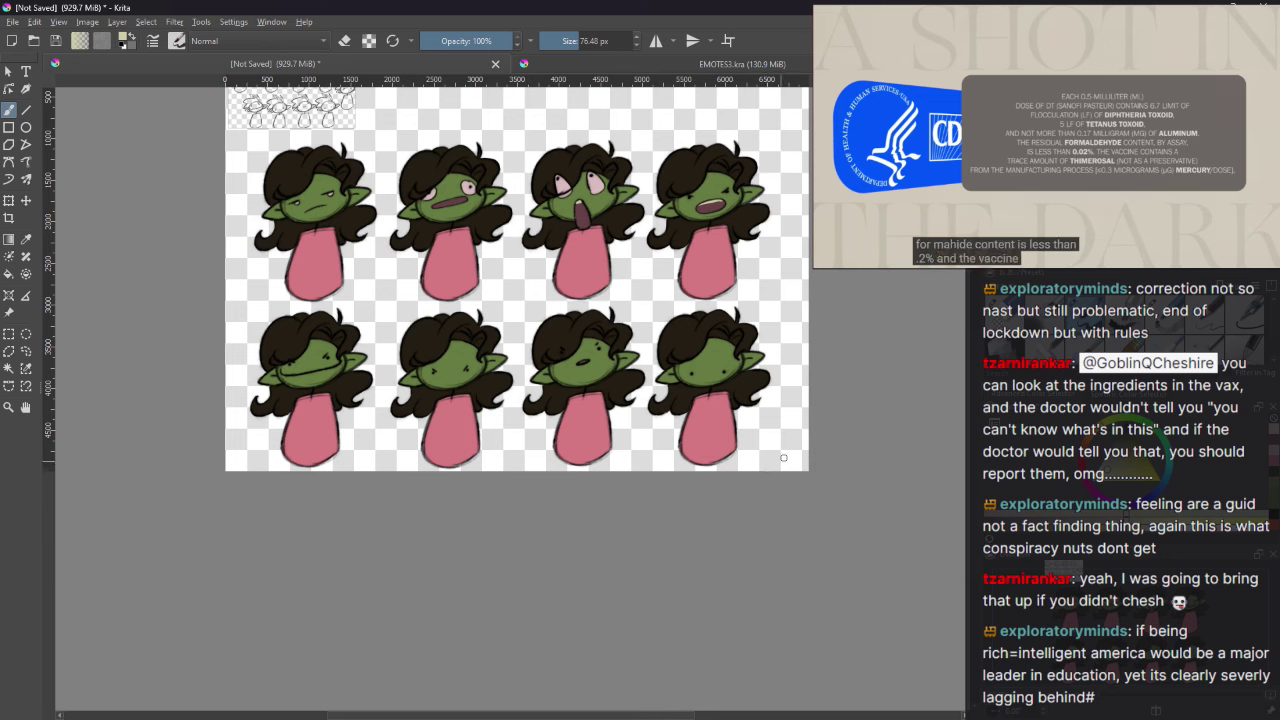
pyautogui.click(8, 368)
pyautogui.click(308, 280)
pyautogui.keyDown('shift'); pyautogui.click(460, 265); pyautogui.keyUp('shift')
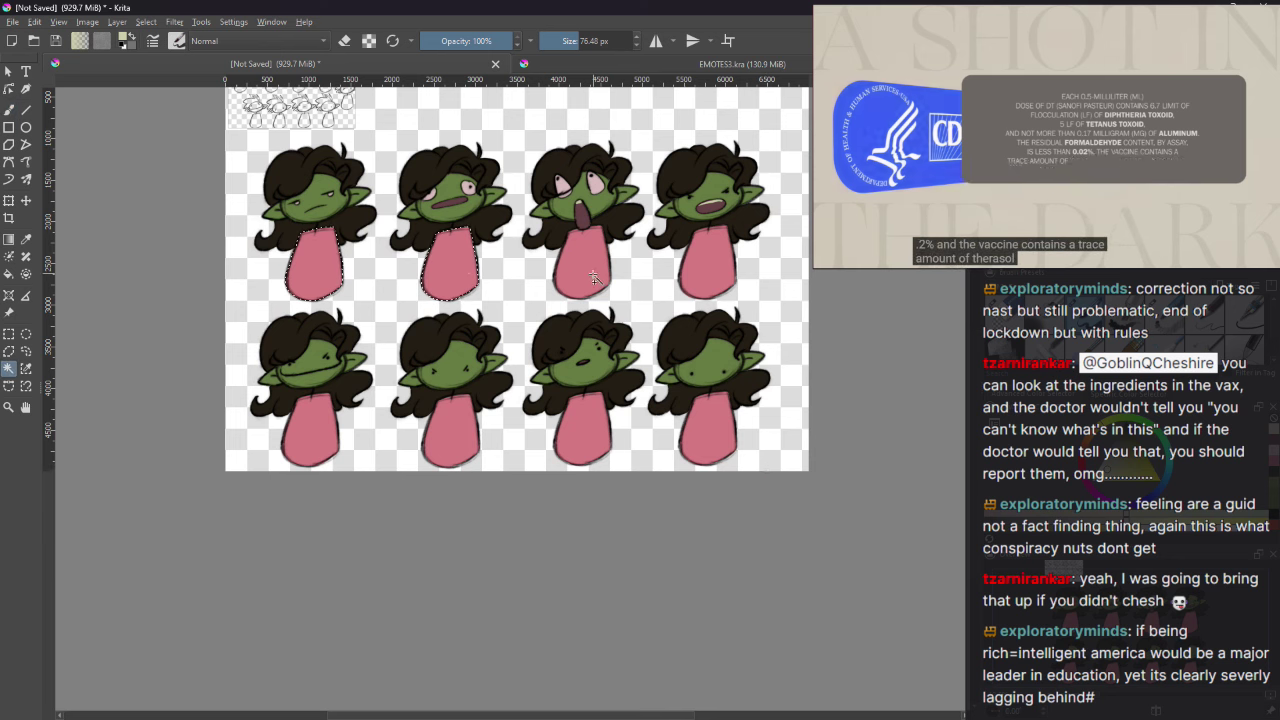
pyautogui.keyDown('shift'); pyautogui.click(595, 277); pyautogui.keyUp('shift')
pyautogui.keyDown('shift'); pyautogui.click(713, 276); pyautogui.keyUp('shift')
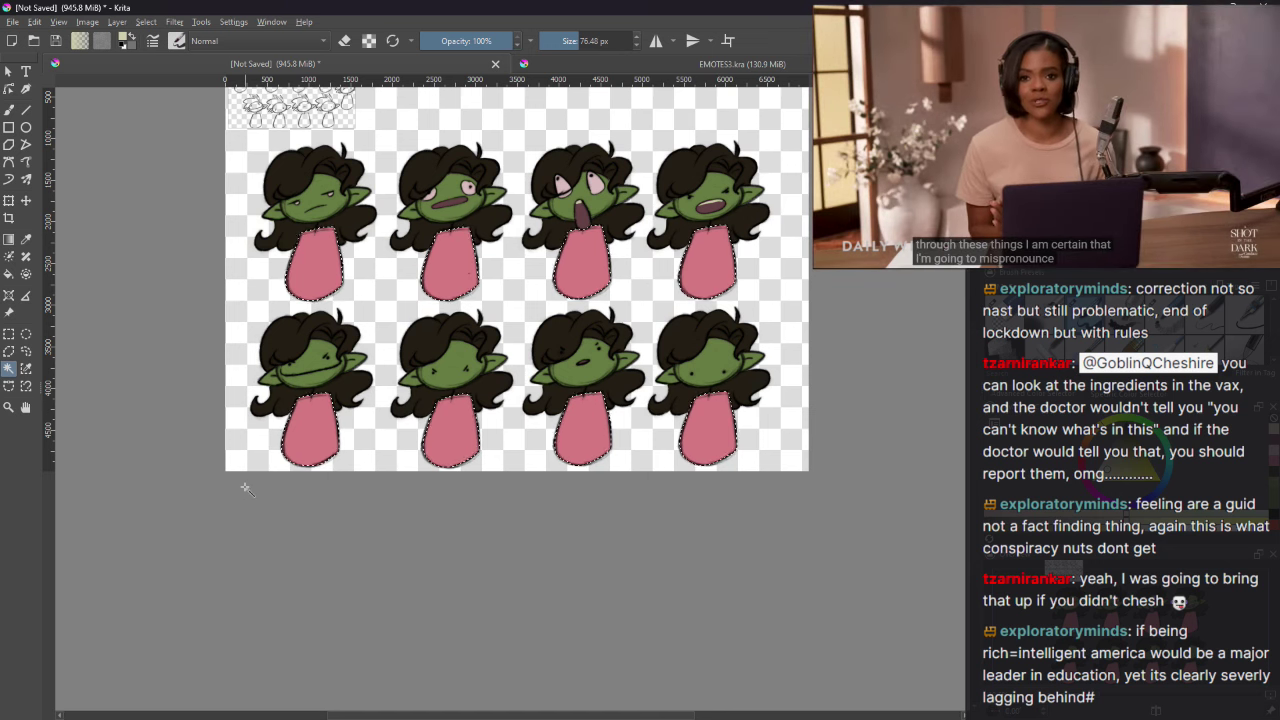
# Step: Select the top row's four bodies and shade them with a gradient using the pink sampled from a body
pyautogui.click(707, 260)
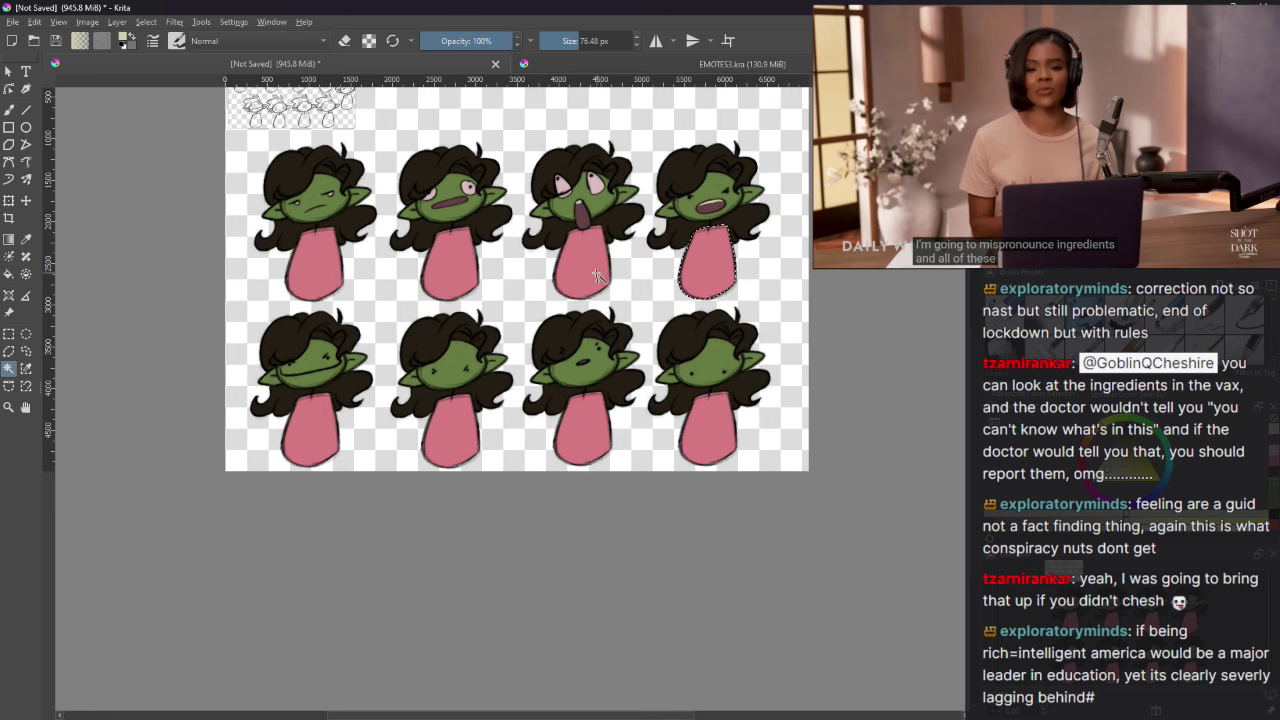
pyautogui.keyDown('shift'); pyautogui.click(459, 280); pyautogui.keyUp('shift')
pyautogui.keyDown('shift'); pyautogui.click(313, 265); pyautogui.keyUp('shift')
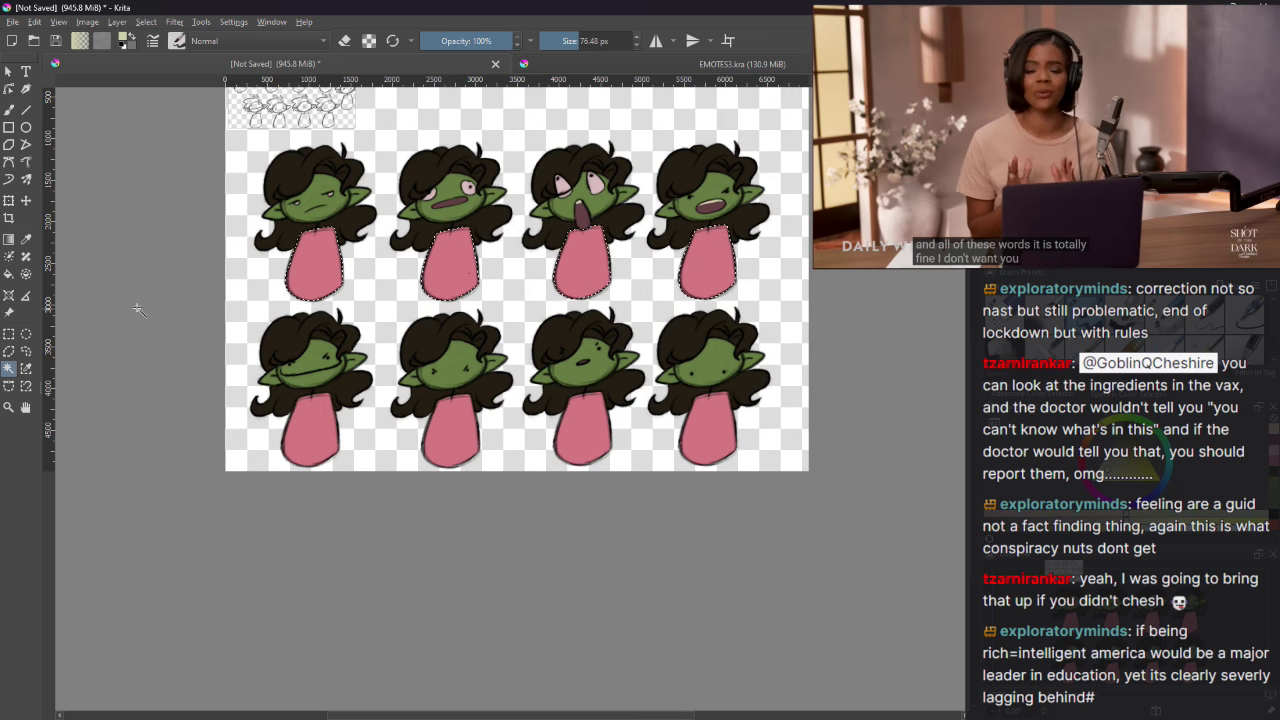
pyautogui.click(9, 240)
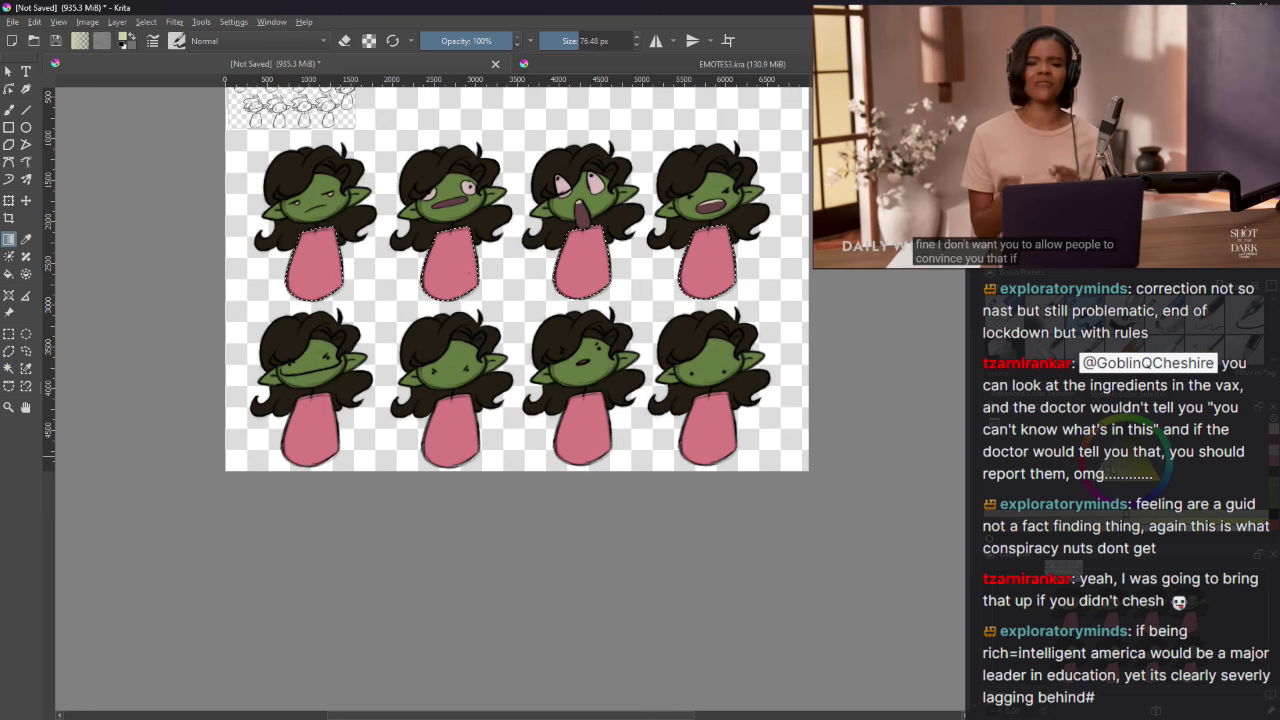
pyautogui.keyDown('ctrl'); pyautogui.click(323, 276); pyautogui.keyUp('ctrl')
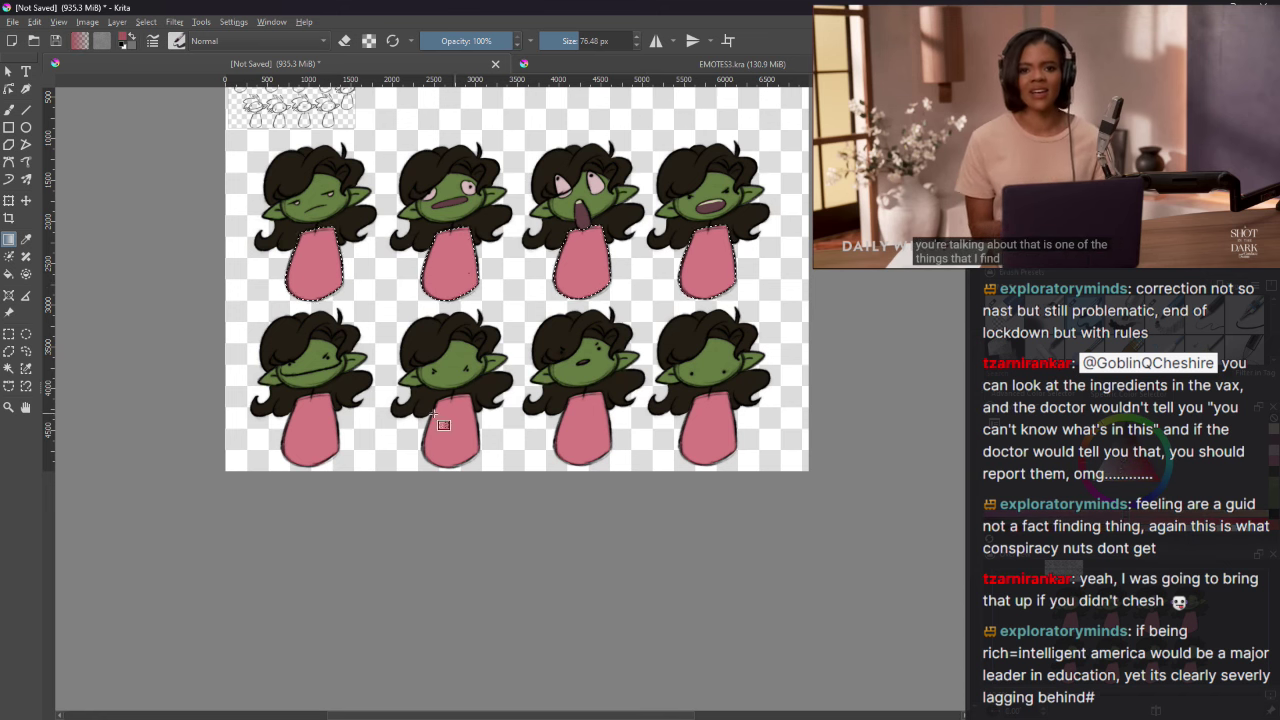
pyautogui.click(1087, 170)
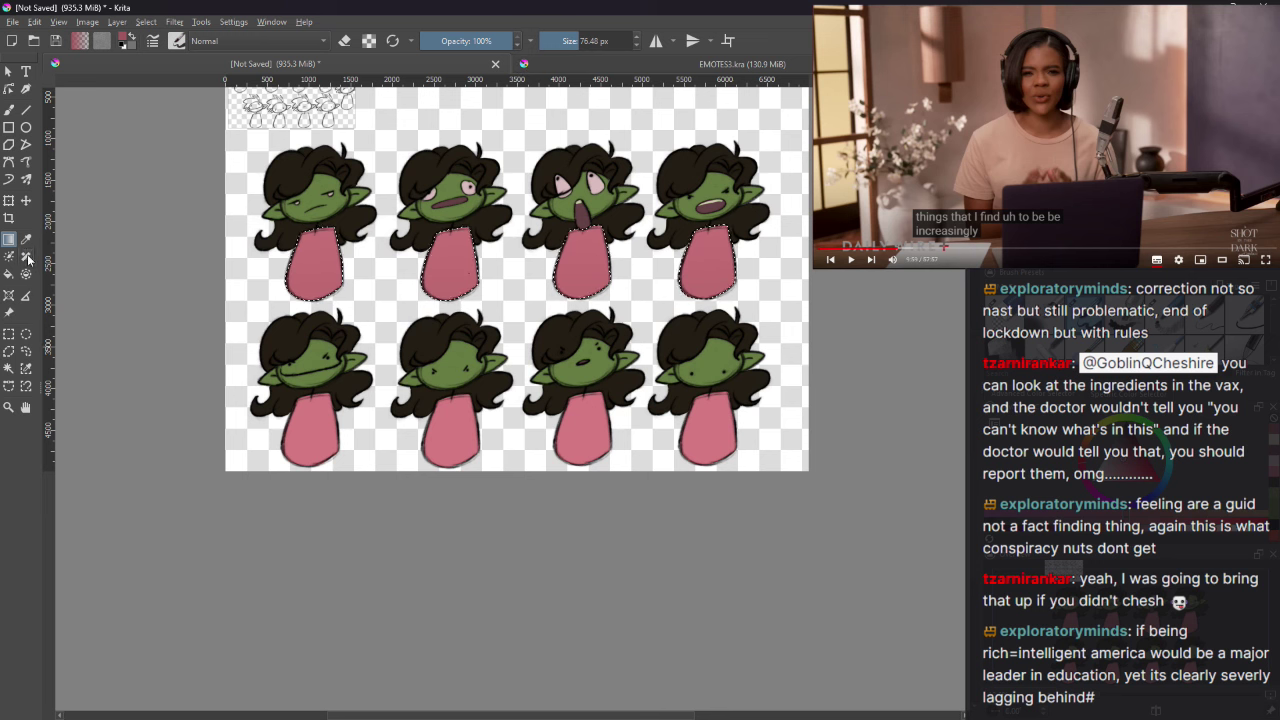
# Step: Select the bottom row's four bodies, shade them with a pink gradient and clear the selection
pyautogui.click(8, 368)
pyautogui.click(306, 443)
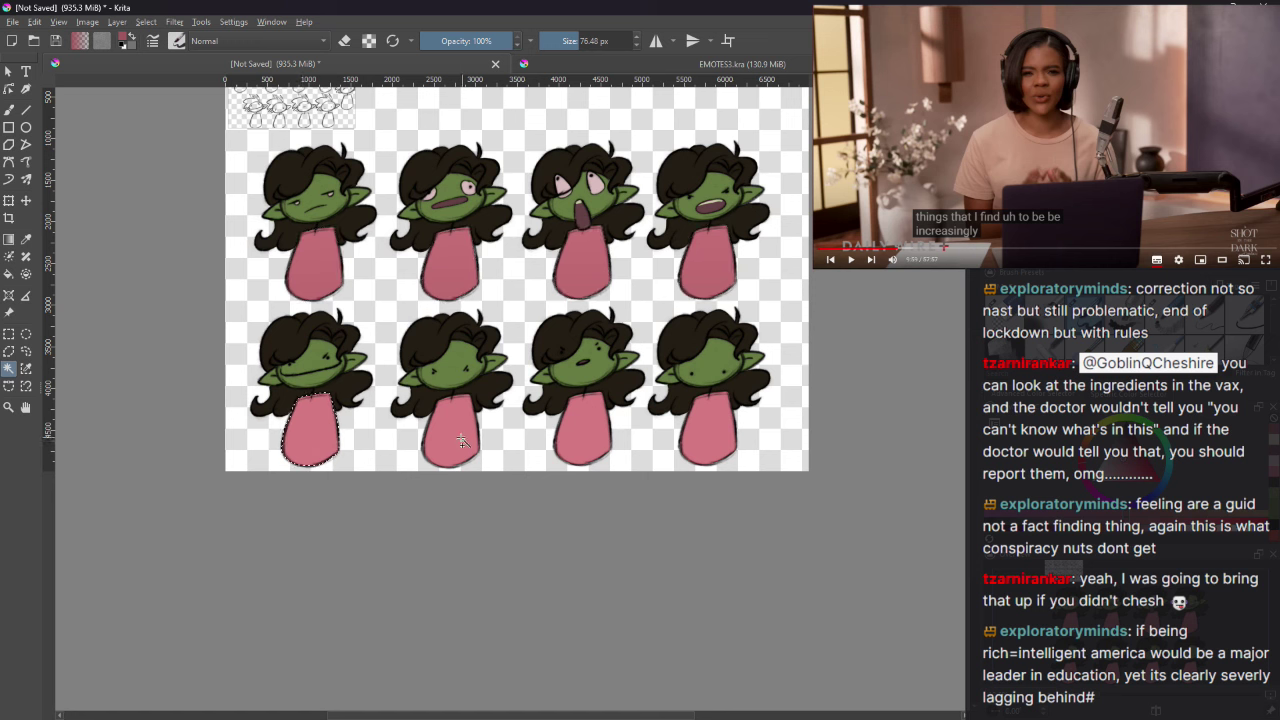
pyautogui.keyDown('shift'); pyautogui.click(462, 441); pyautogui.keyUp('shift')
pyautogui.keyDown('shift'); pyautogui.click(589, 442); pyautogui.keyUp('shift')
pyautogui.keyDown('shift'); pyautogui.click(709, 441); pyautogui.keyUp('shift')
pyautogui.click(8, 240)
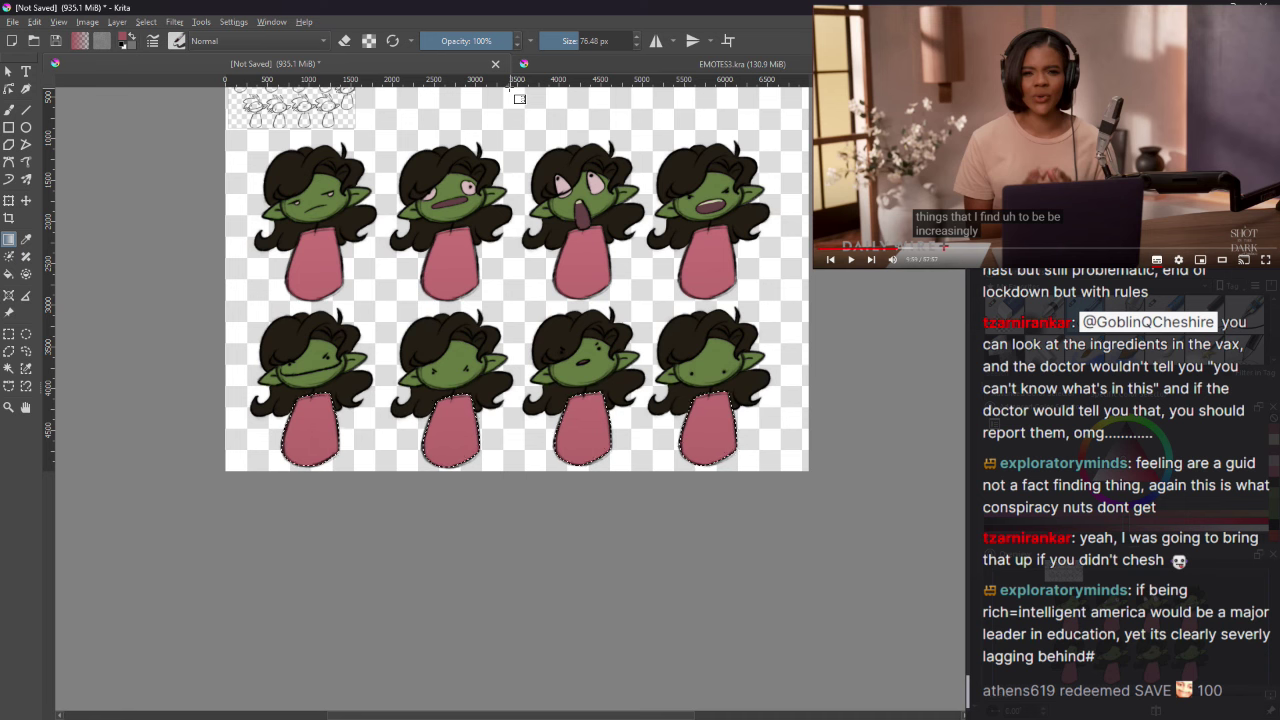
pyautogui.scroll(2, 304, 113)
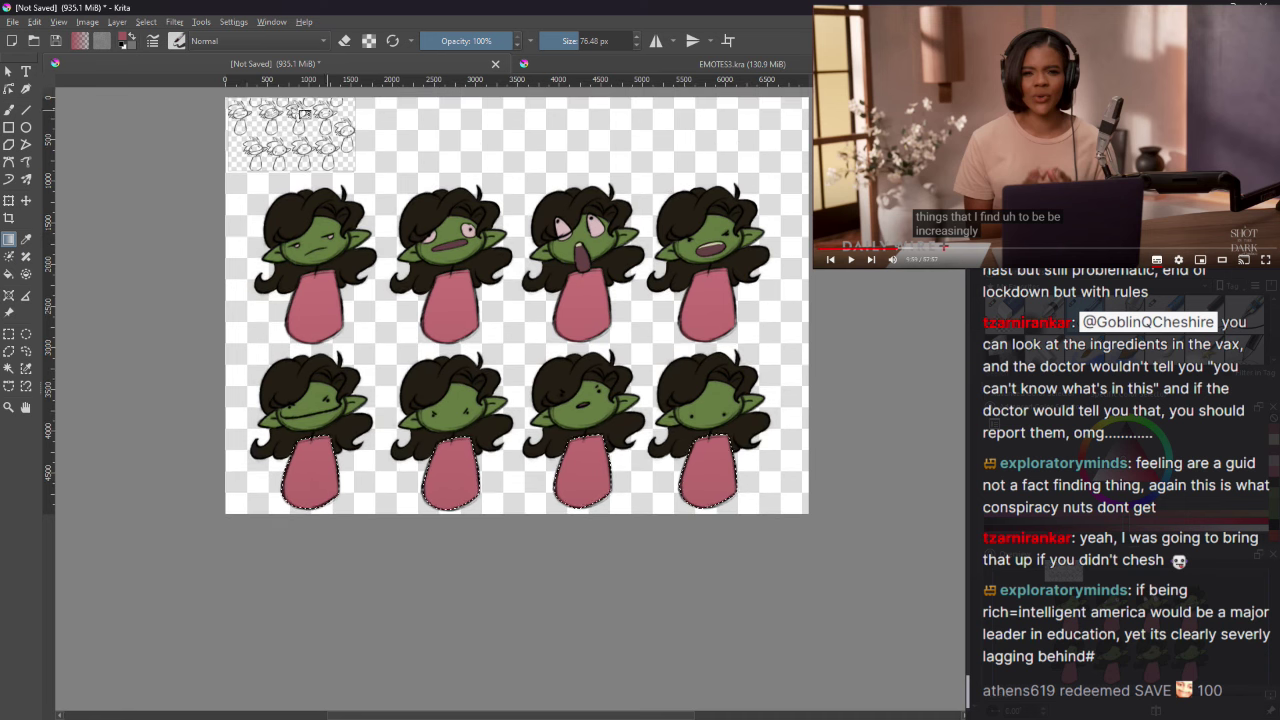
pyautogui.hotkey('ctrl', 'shift', 'a')
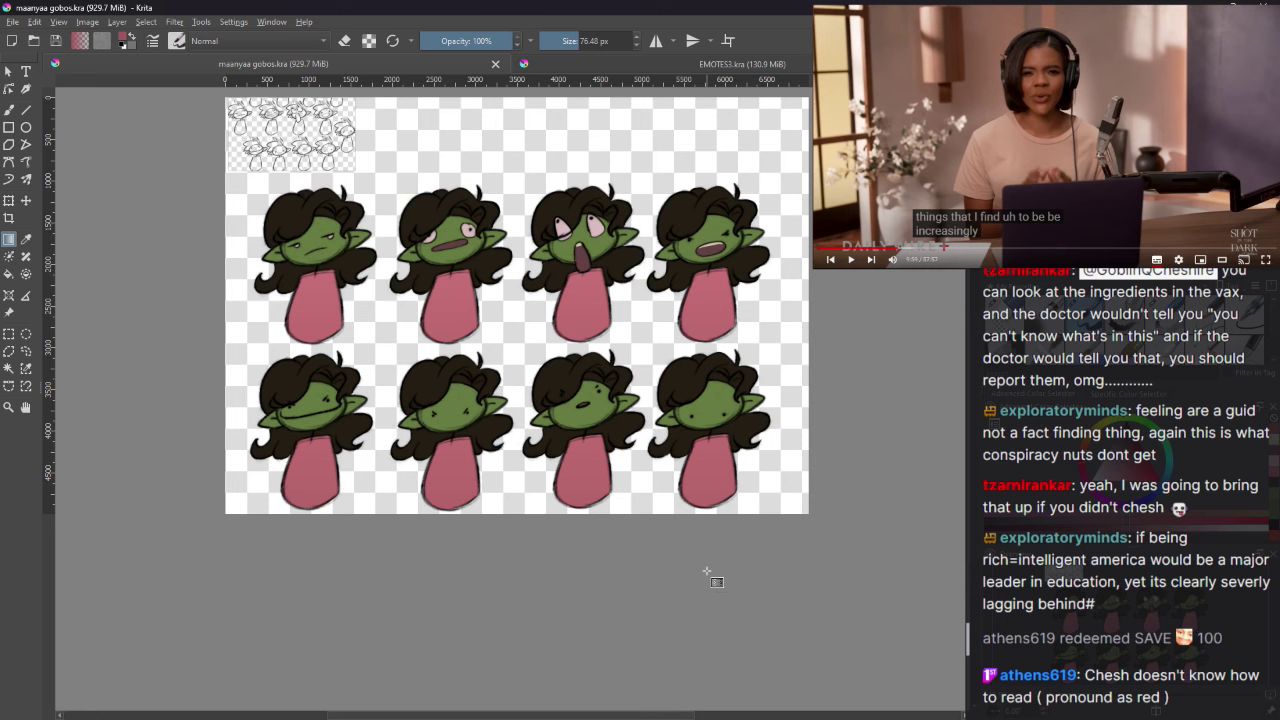
# Step: Close maanyaa gobos.kra and EMOTES3.kra, and open the recent painting 1.kra
pyautogui.click(802, 69)
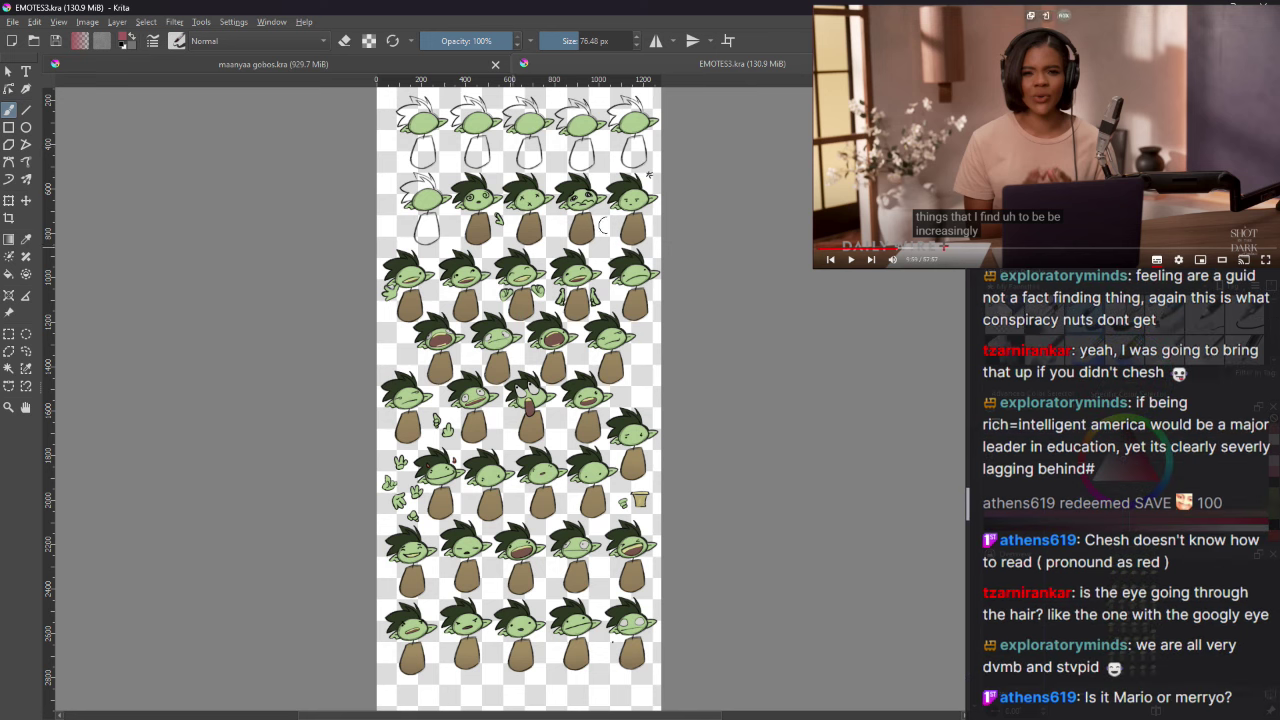
pyautogui.click(495, 64)
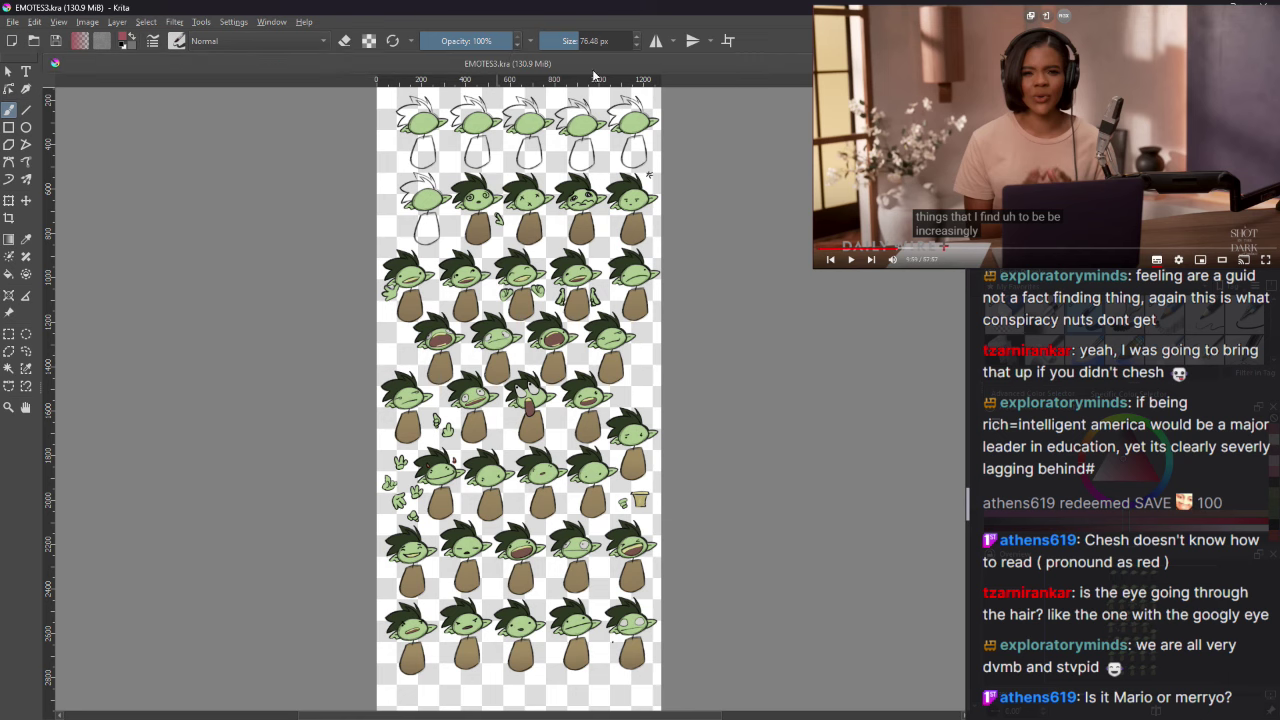
pyautogui.click(596, 64)
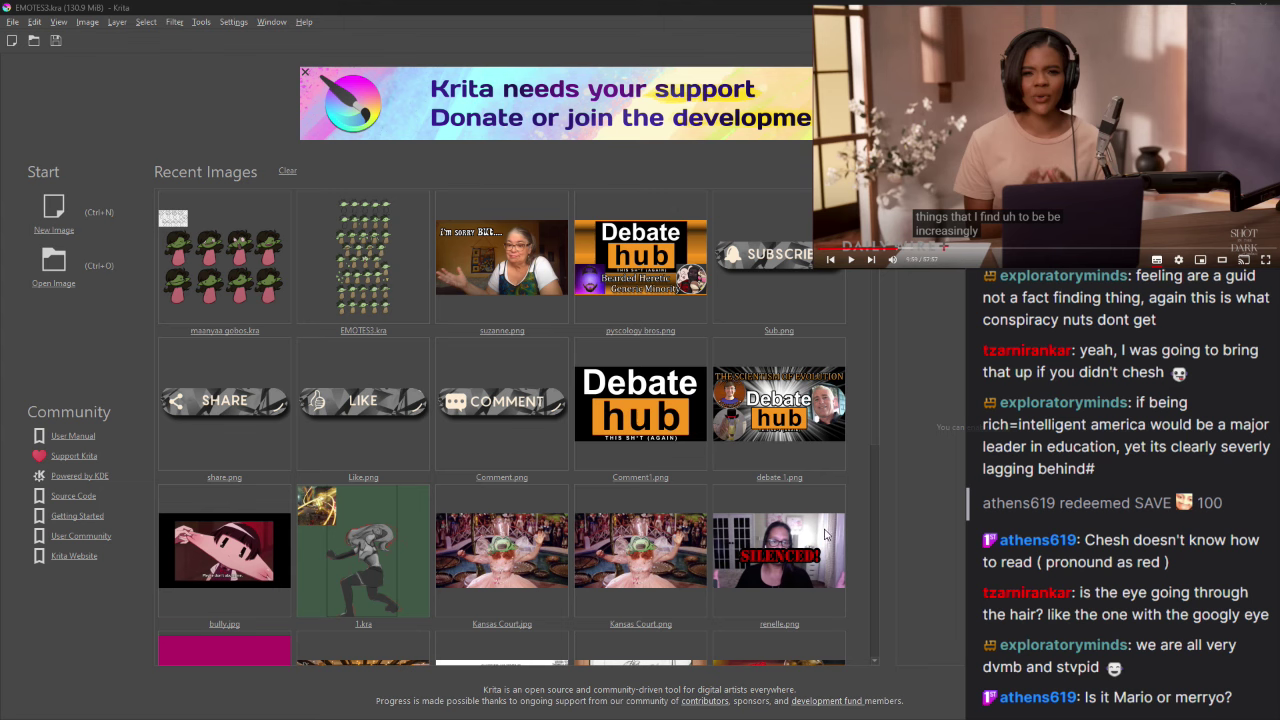
pyautogui.click(366, 531)
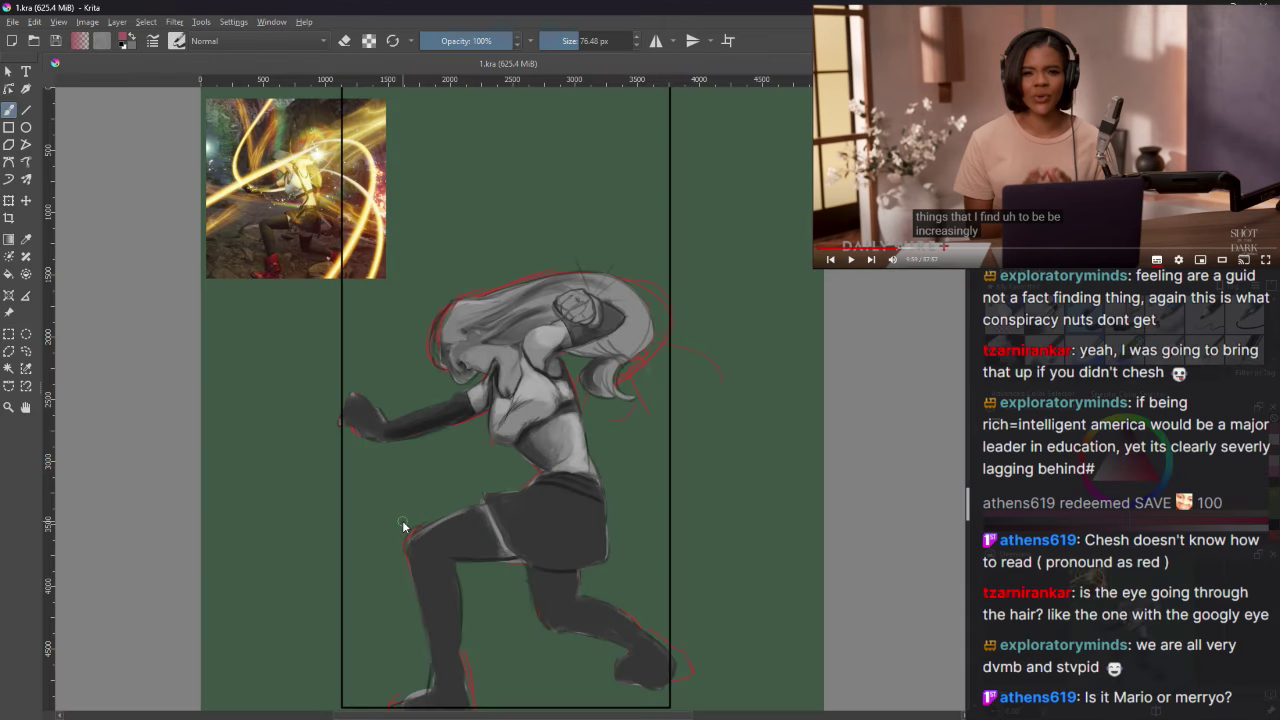
pyautogui.scroll(1, 424, 526)
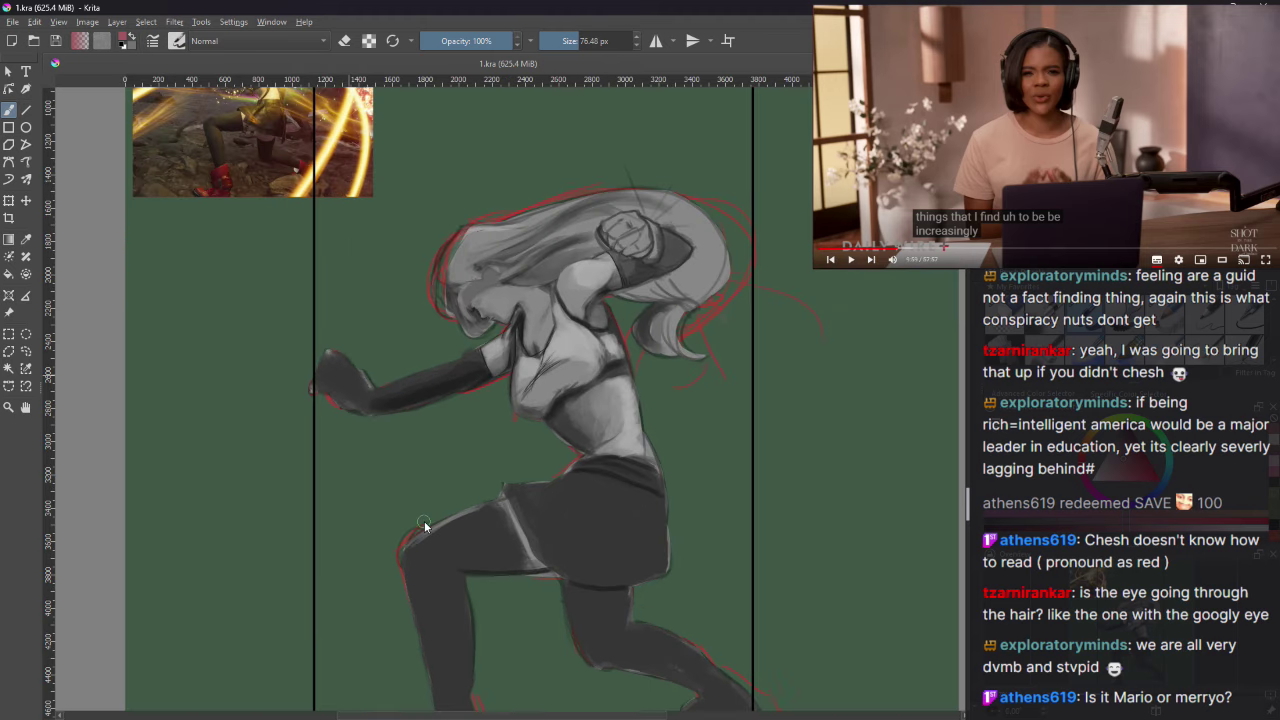
pyautogui.scroll(-1, 424, 526)
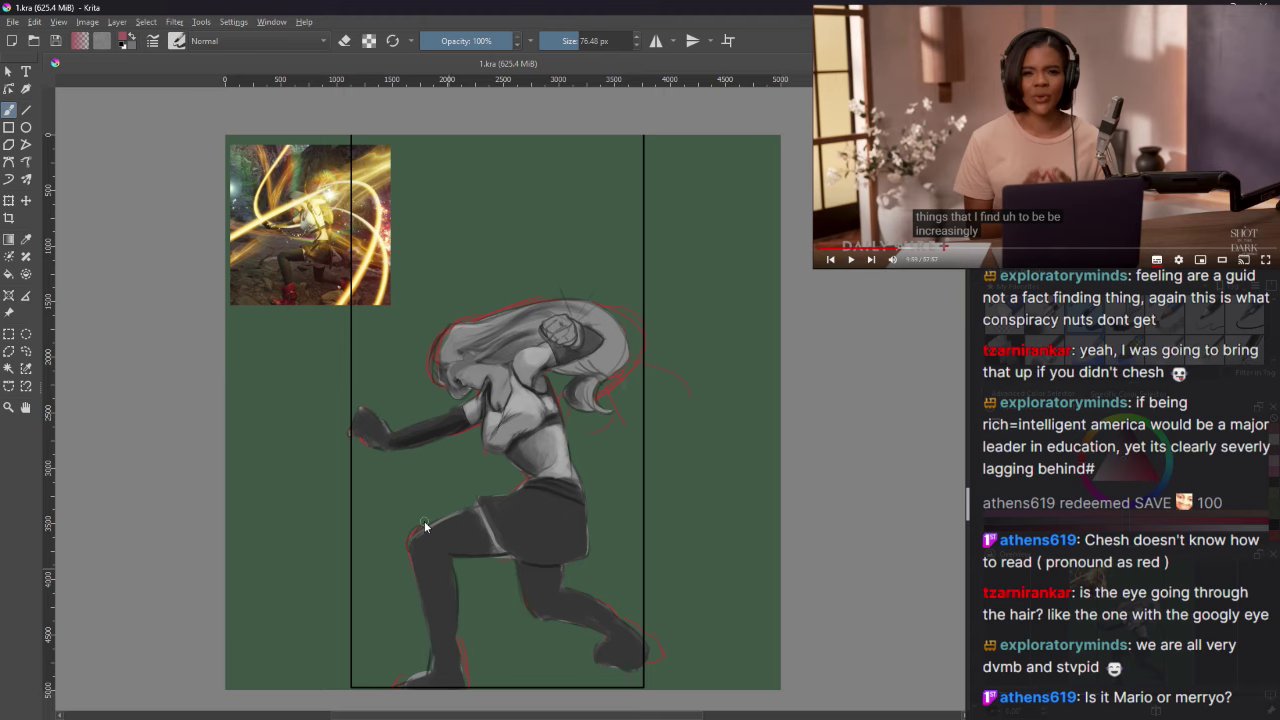
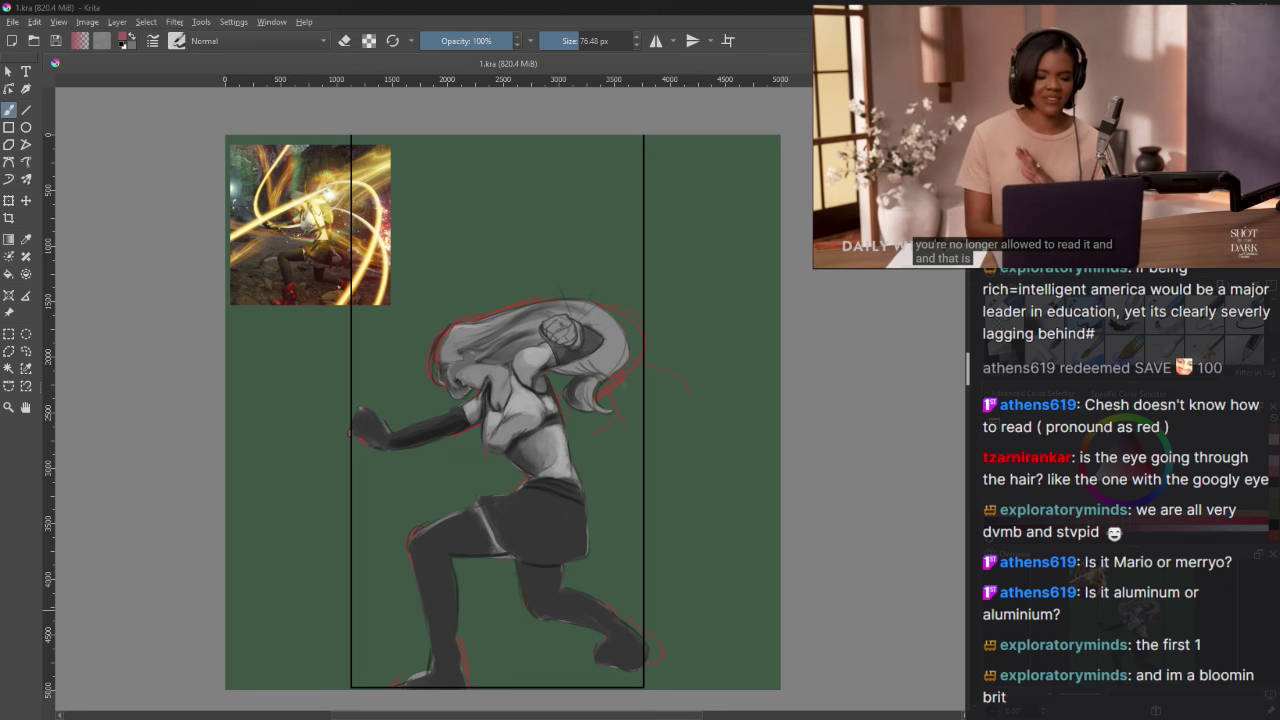
pyautogui.click(703, 16)
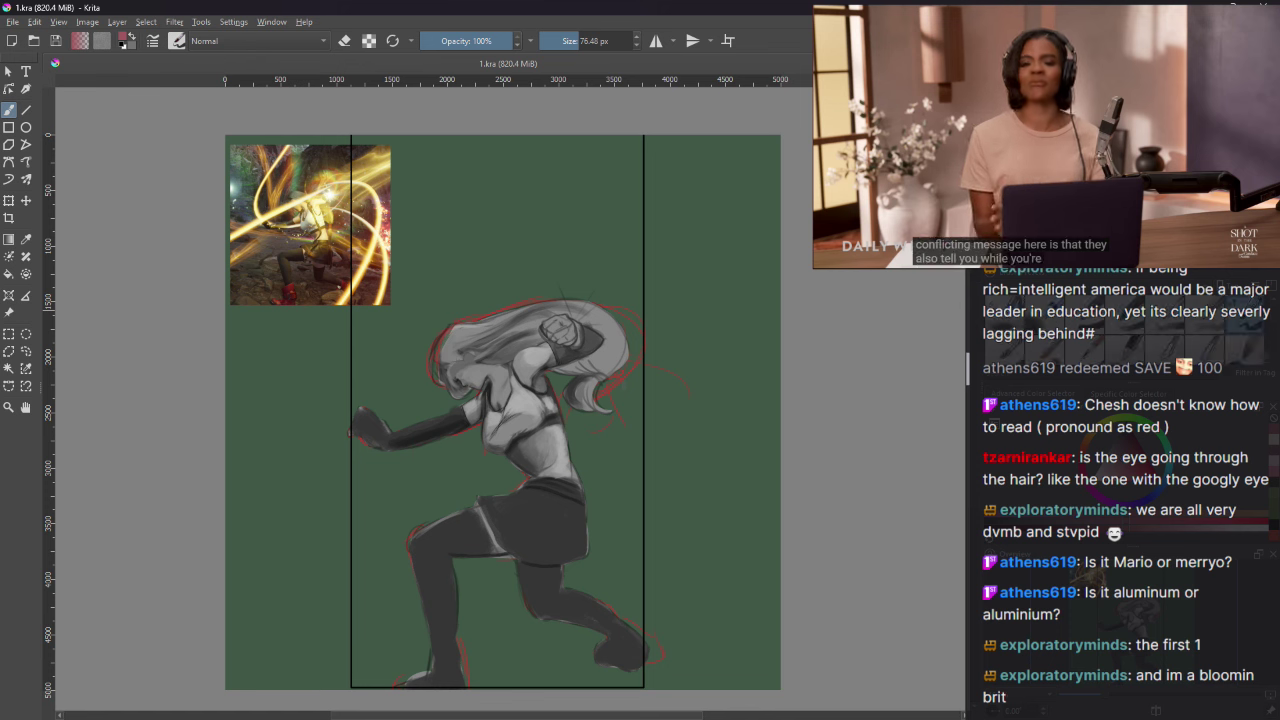
pyautogui.press('[')
pyautogui.press('[')
pyautogui.press('[')
pyautogui.press('[')
pyautogui.moveTo(672, 410)
pyautogui.mouseDown()
pyautogui.moveTo(710, 380)
pyautogui.moveTo(721, 434)
pyautogui.mouseUp()
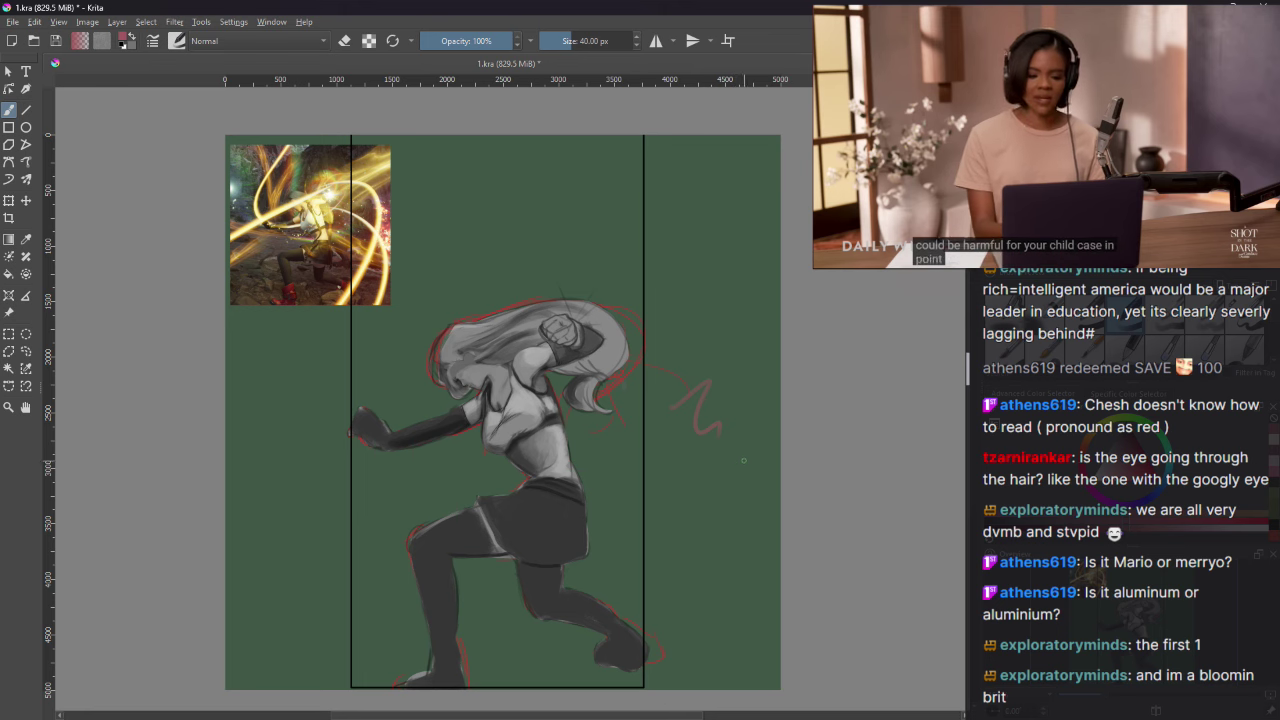
pyautogui.hotkey('ctrl', 'z')
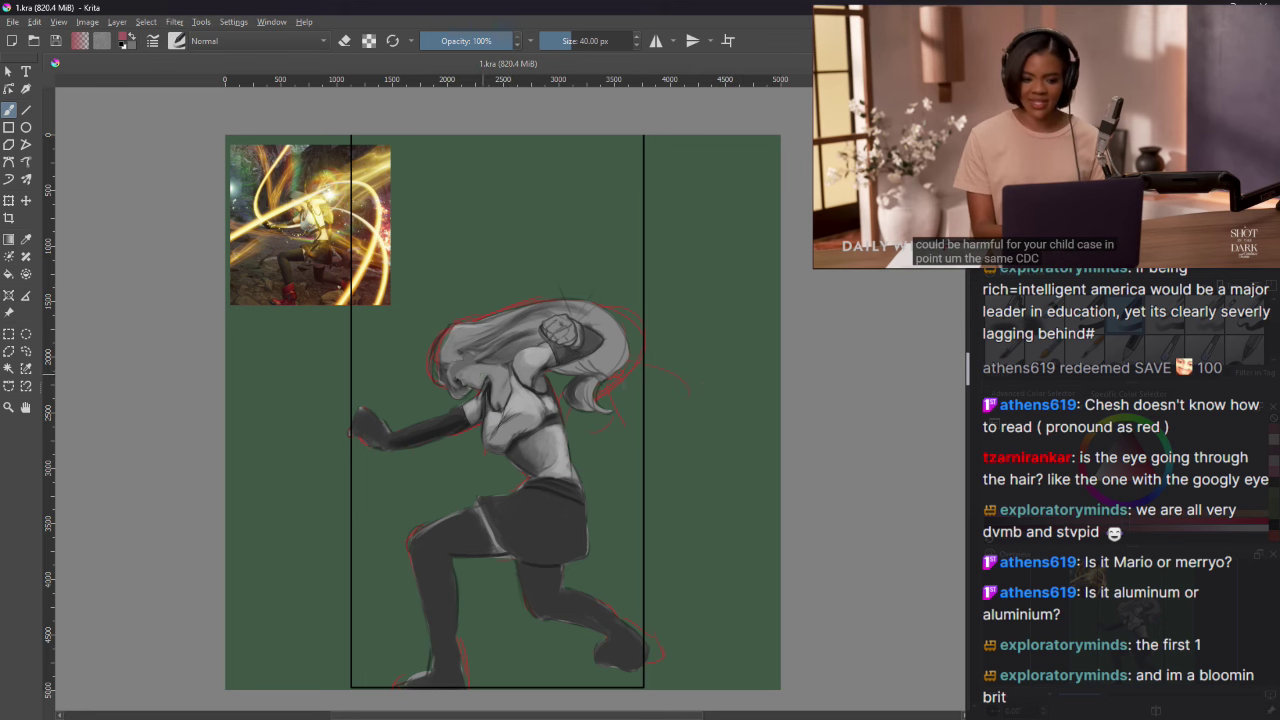
# Step: Switch to the previous brush preset, sample a dark grey beside the figure's chest and set the brush size to 49.40 px
pyautogui.press('+')
pyautogui.press('+')
pyautogui.press('+')
pyautogui.press('+')
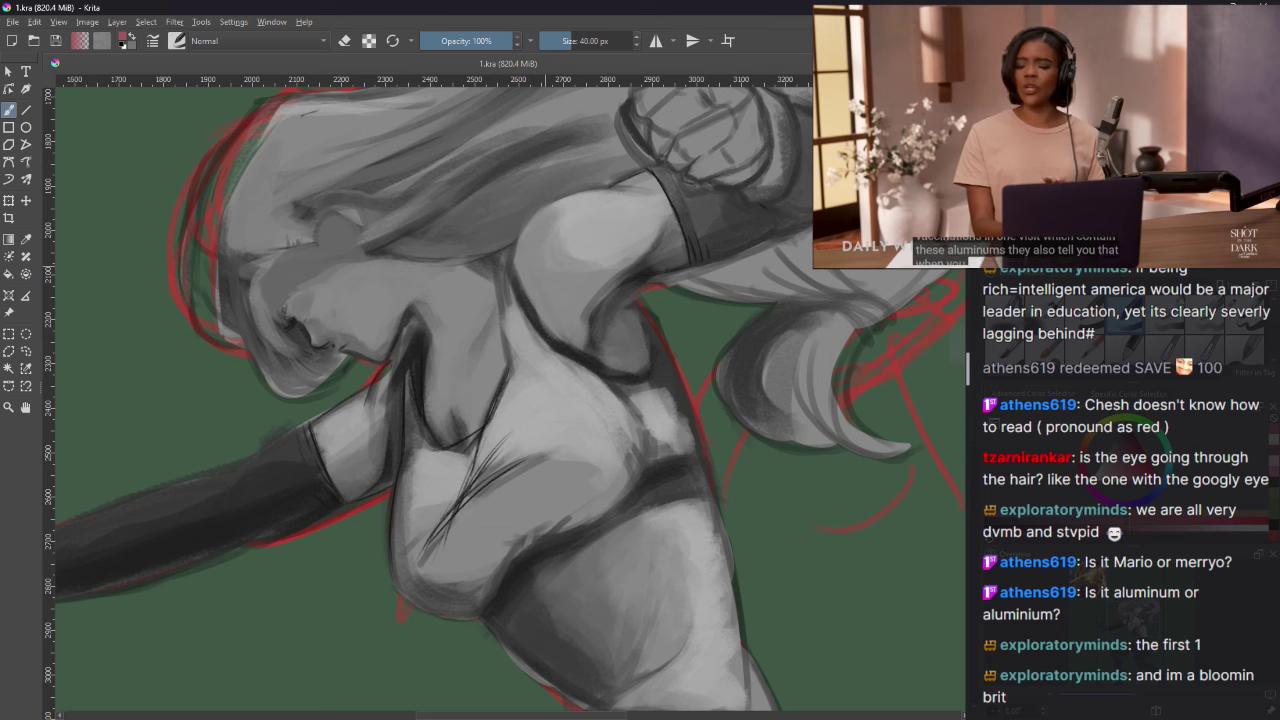
pyautogui.press('/')
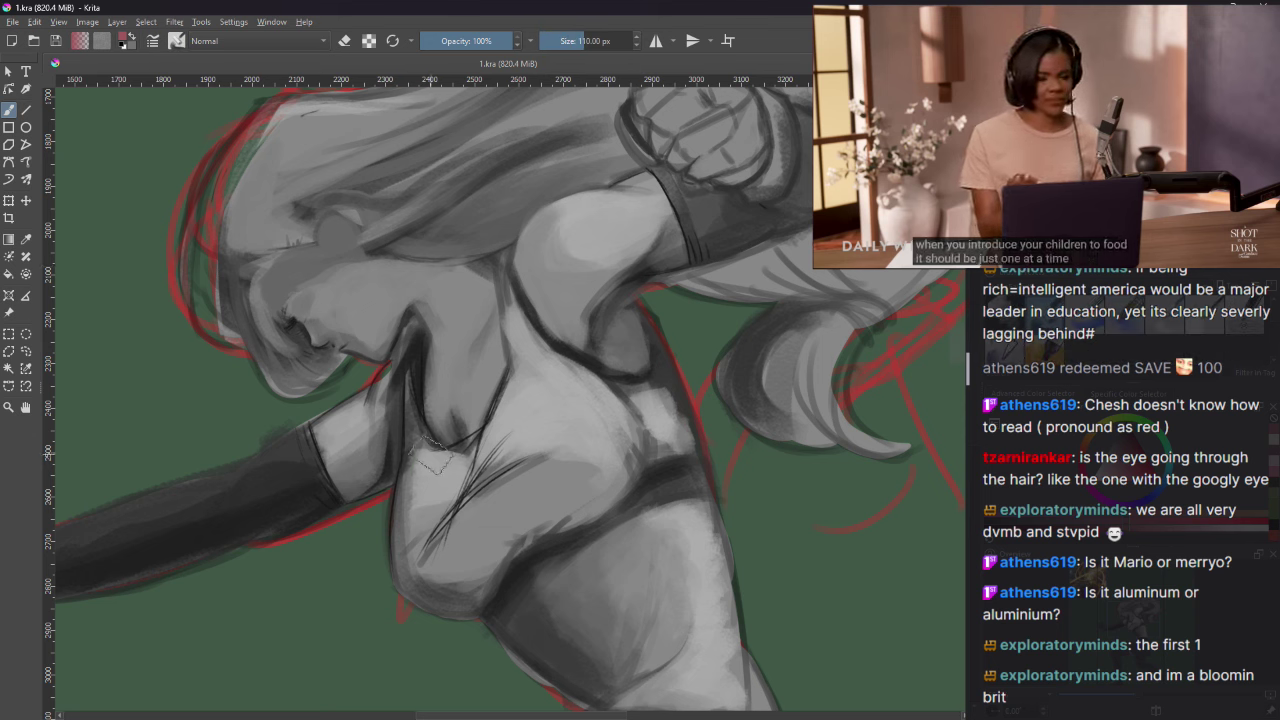
pyautogui.keyDown('ctrl'); pyautogui.click(410, 490); pyautogui.keyUp('ctrl')
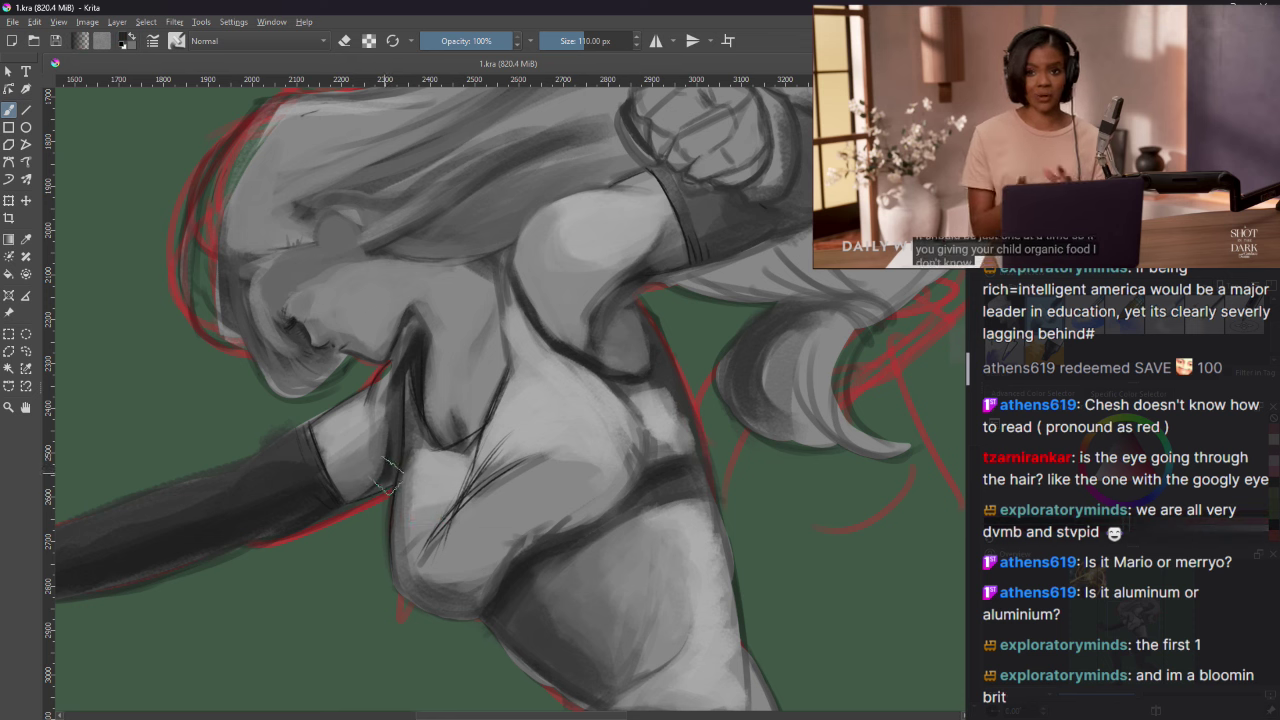
pyautogui.click(568, 41)
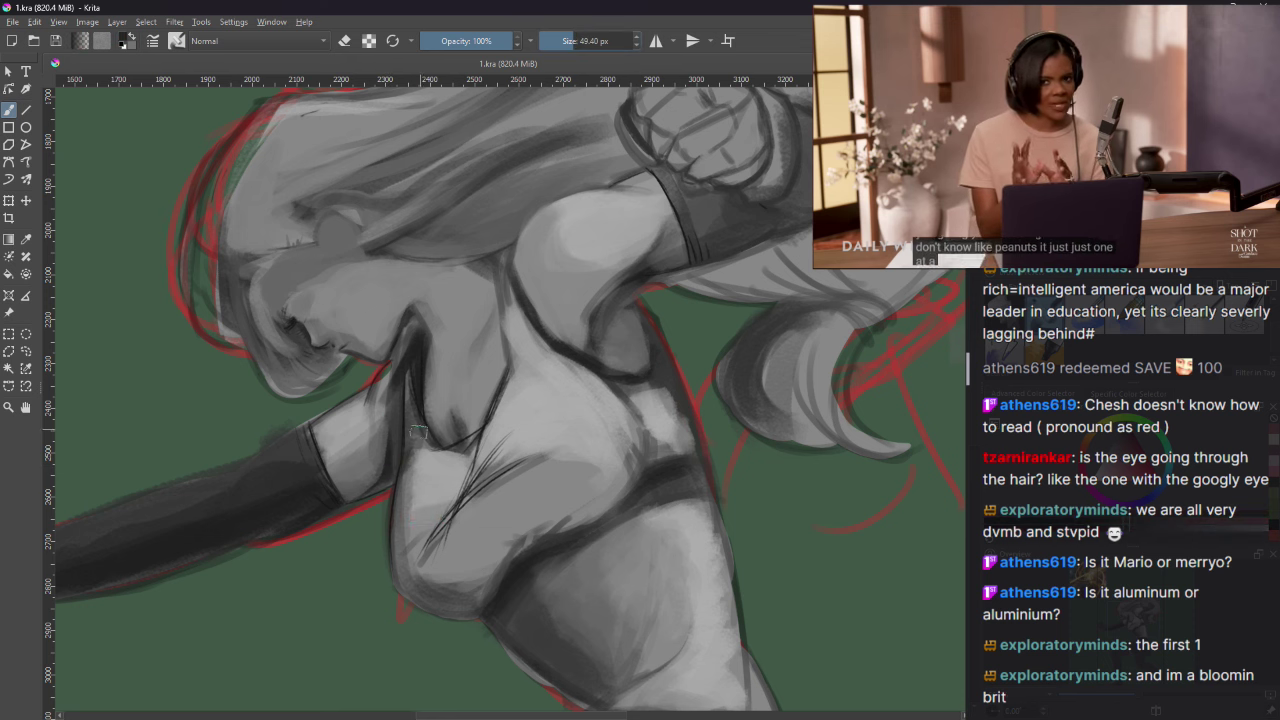
pyautogui.hotkey('ctrl', 'shift', 'z')
pyautogui.hotkey('ctrl', 'z')
pyautogui.hotkey('ctrl', 'shift', 'z')
pyautogui.hotkey('ctrl', 'z')
pyautogui.hotkey('ctrl', 'shift', 'z')
pyautogui.hotkey('ctrl', 'z')
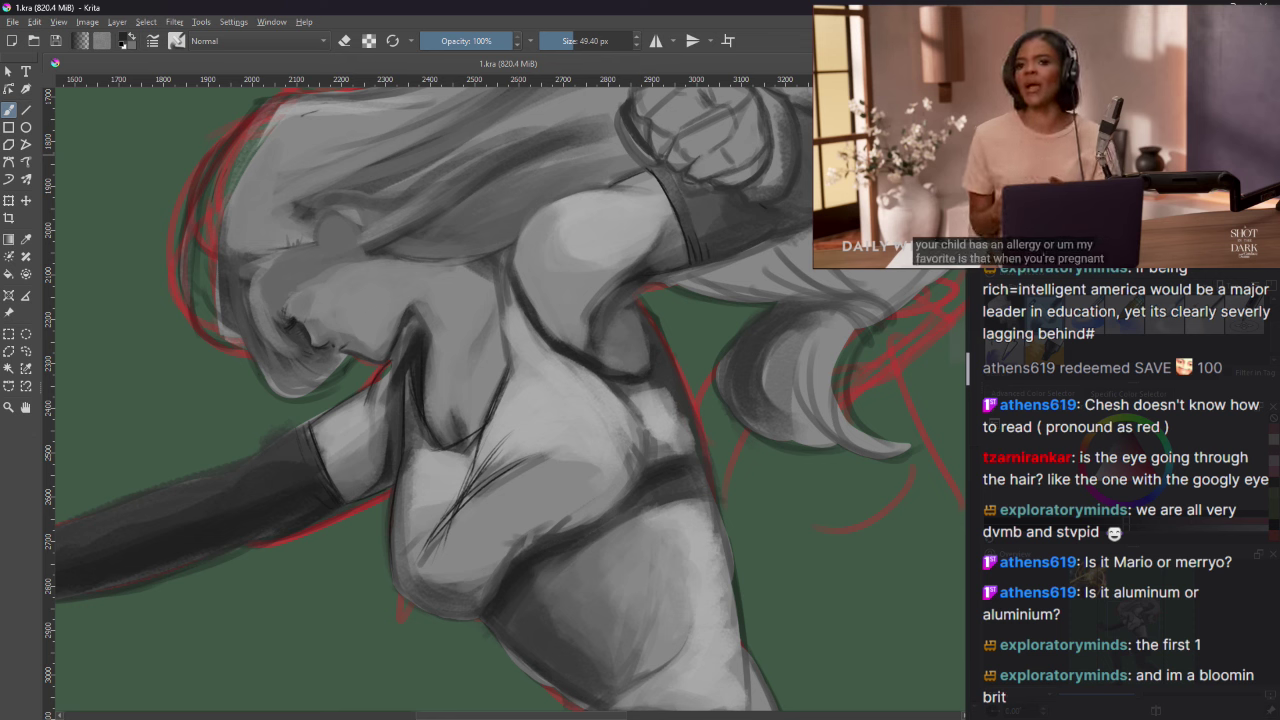
# Step: Redo the last undone stroke and smooth the grey shading on the figure's face, strap and clothed chest
pyautogui.hotkey('ctrl', 'shift', 'z')
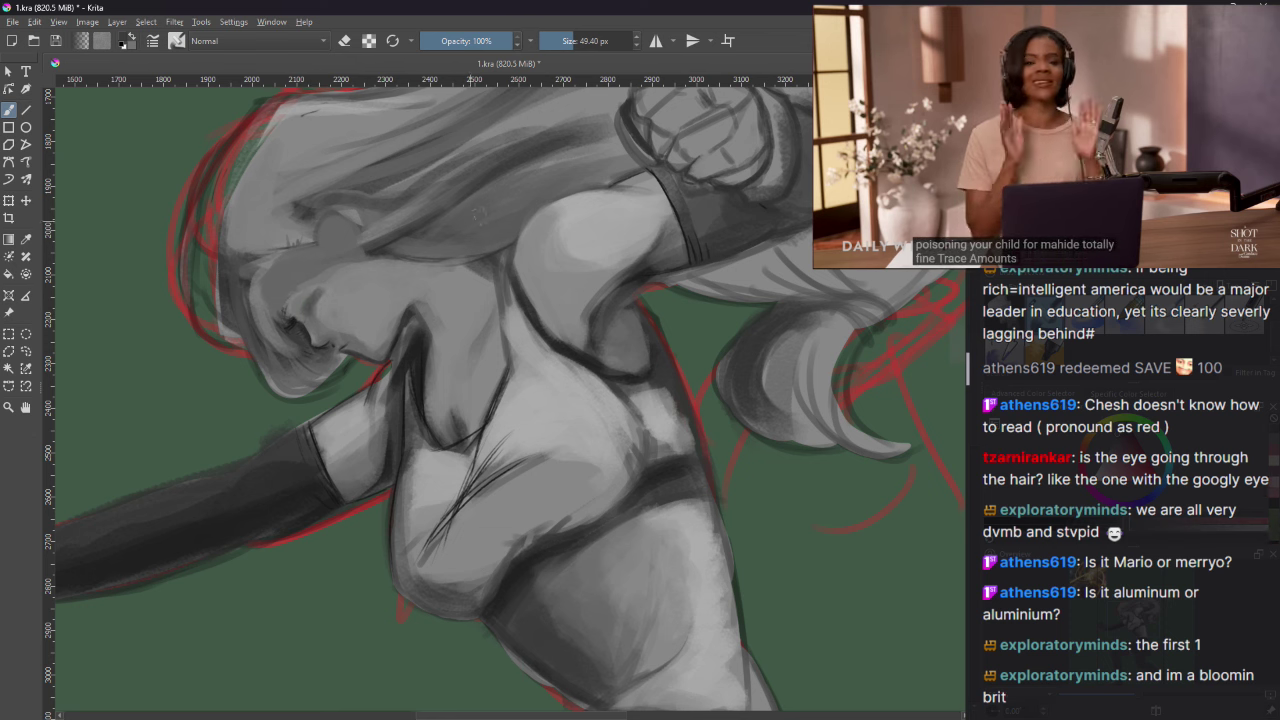
pyautogui.moveTo(296, 306); pyautogui.dragTo(310, 296)
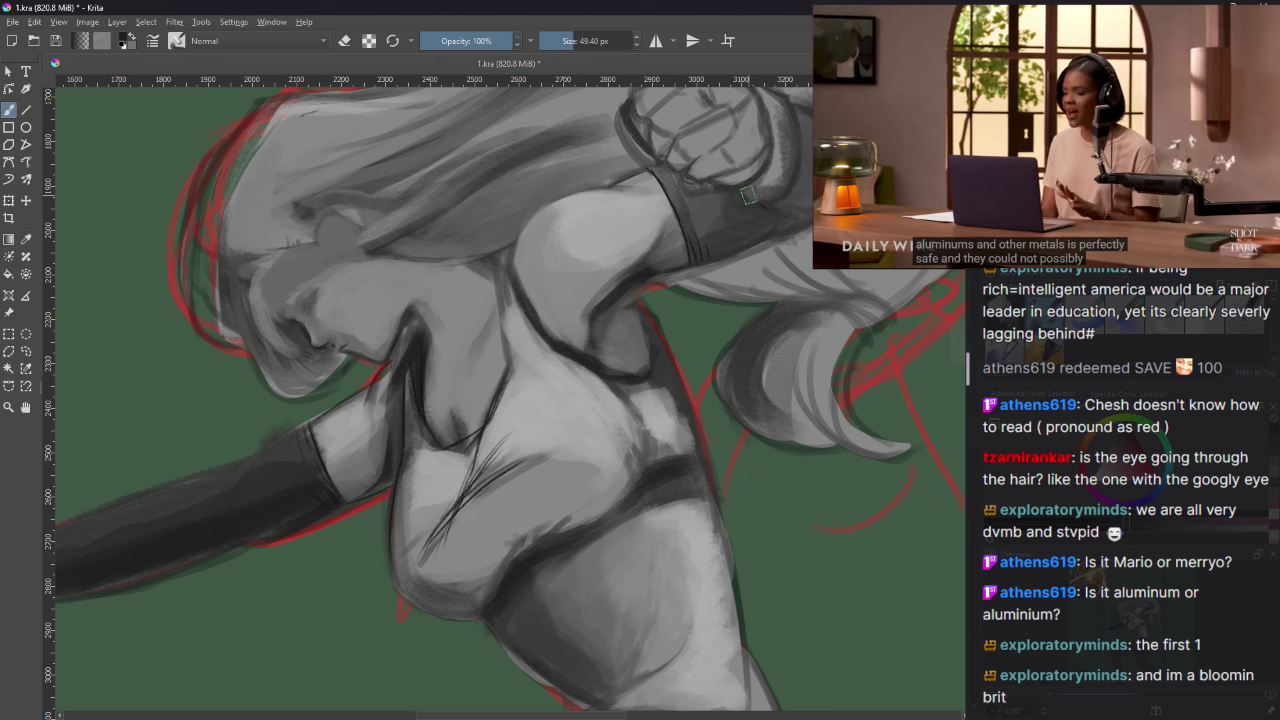
pyautogui.click(1141, 90)
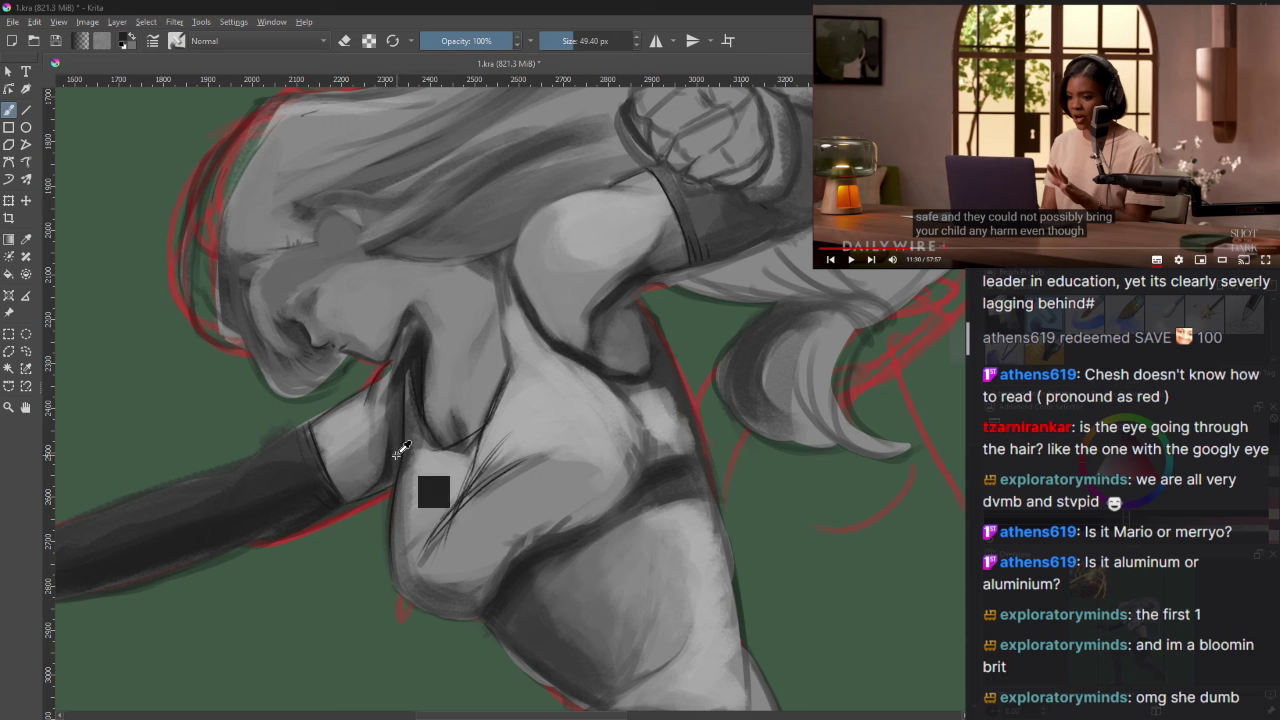
pyautogui.moveTo(364, 488)
pyautogui.mouseDown()
pyautogui.moveTo(385, 468)
pyautogui.moveTo(386, 427)
pyautogui.moveTo(374, 478)
pyautogui.mouseUp()
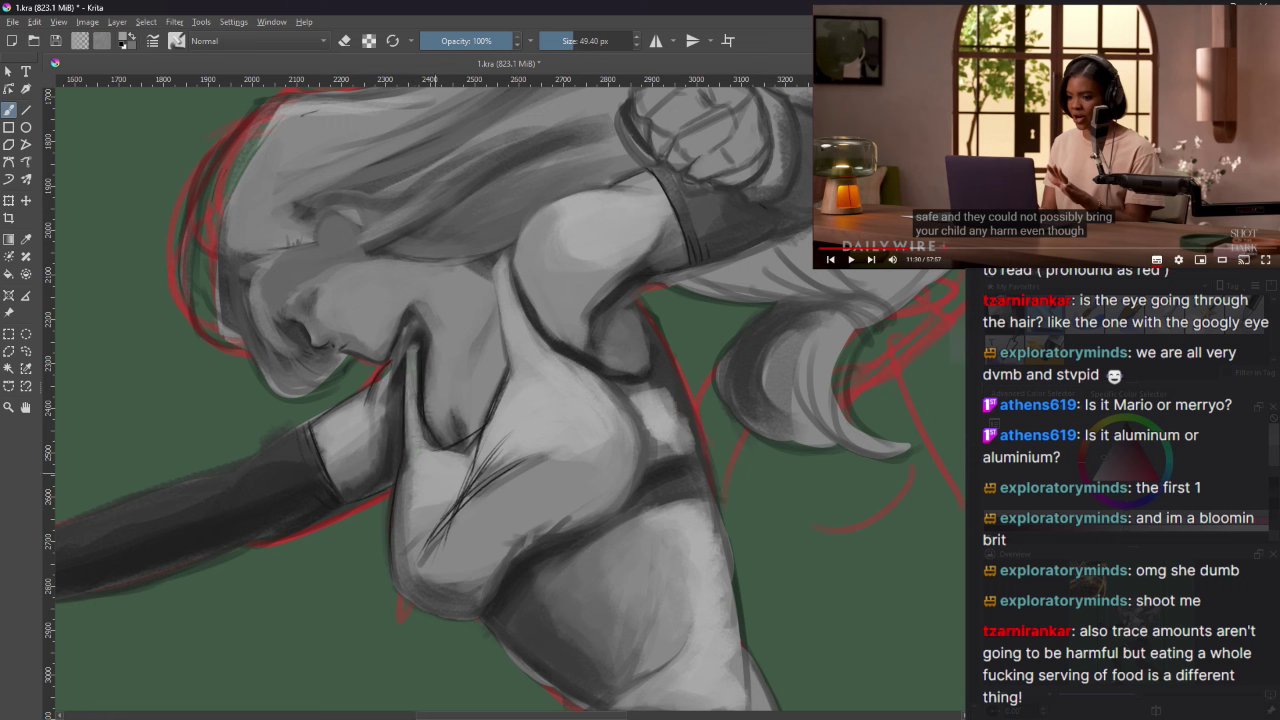
# Step: Sample greys around the neckline and refine the edge of the strap with a 15.97 px brush, undoing the last stroke along the torso
pyautogui.keyDown('ctrl'); pyautogui.click(424, 348); pyautogui.keyUp('ctrl')
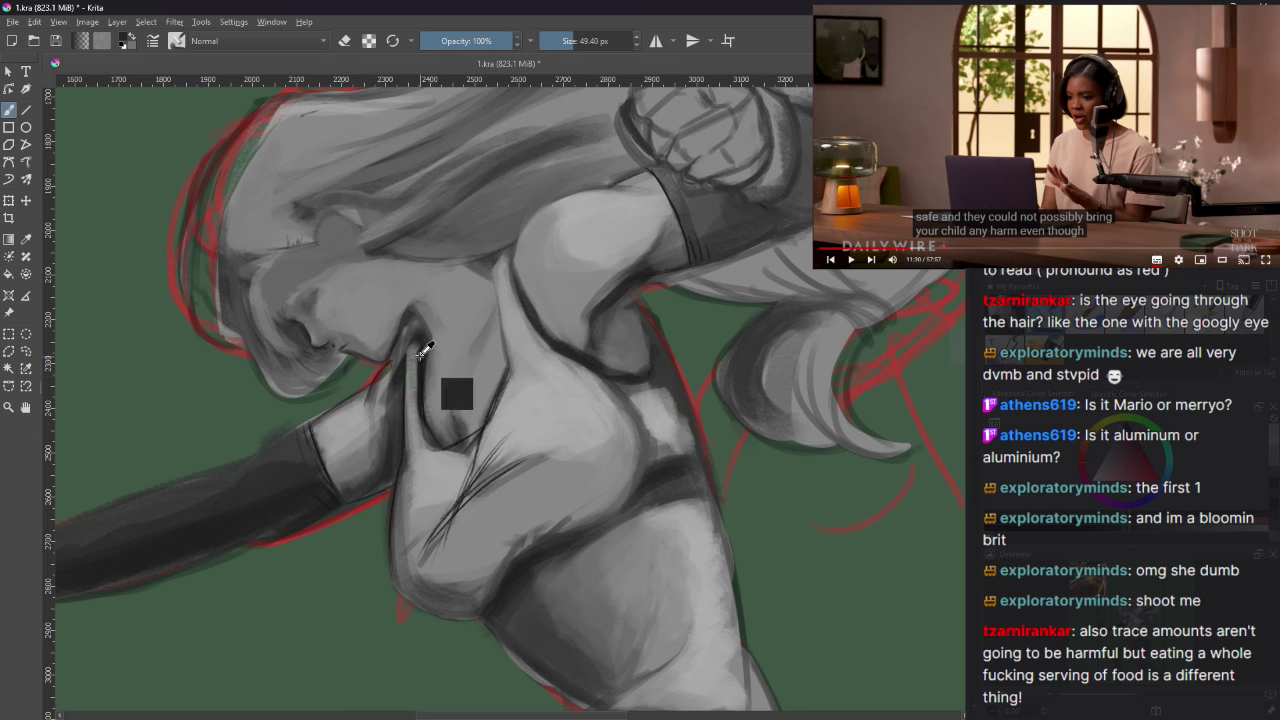
pyautogui.moveTo(584, 42); pyautogui.dragTo(563, 57)
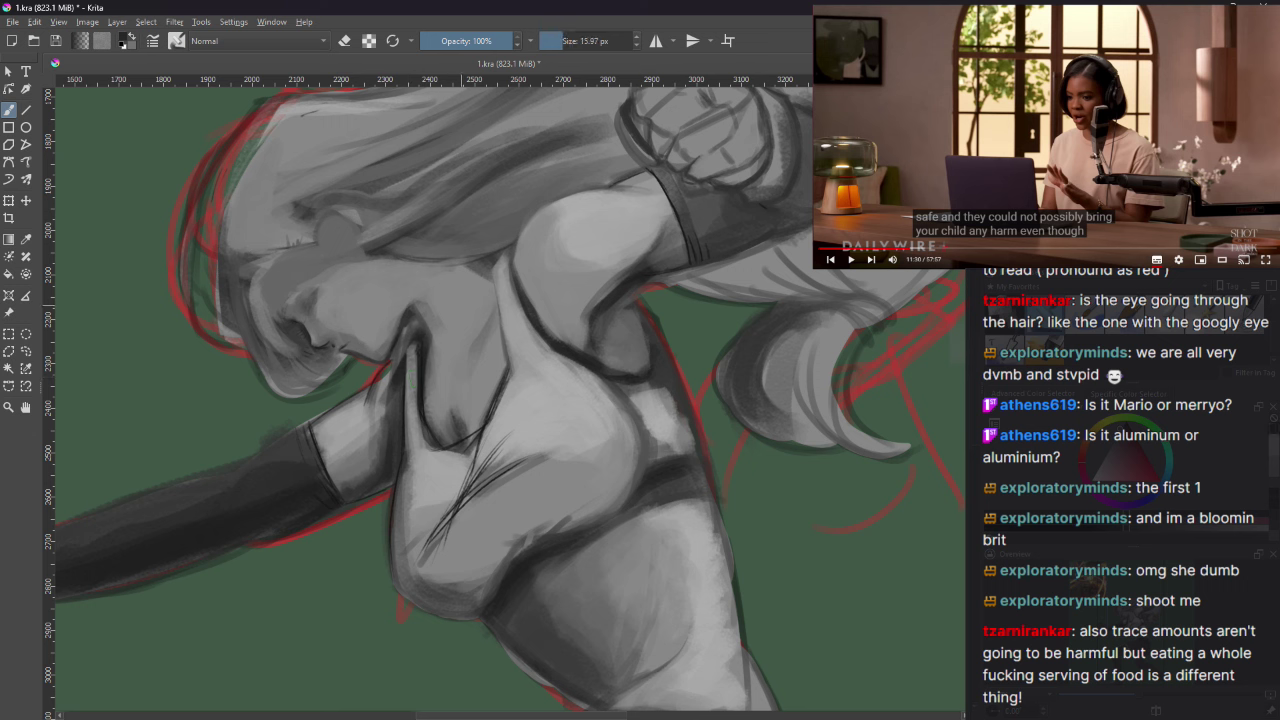
pyautogui.keyDown('ctrl'); pyautogui.click(543, 277); pyautogui.keyUp('ctrl')
pyautogui.keyDown('ctrl'); pyautogui.click(510, 322); pyautogui.keyUp('ctrl')
pyautogui.moveTo(506, 334); pyautogui.dragTo(509, 362)
pyautogui.moveTo(650, 385); pyautogui.dragTo(615, 420)
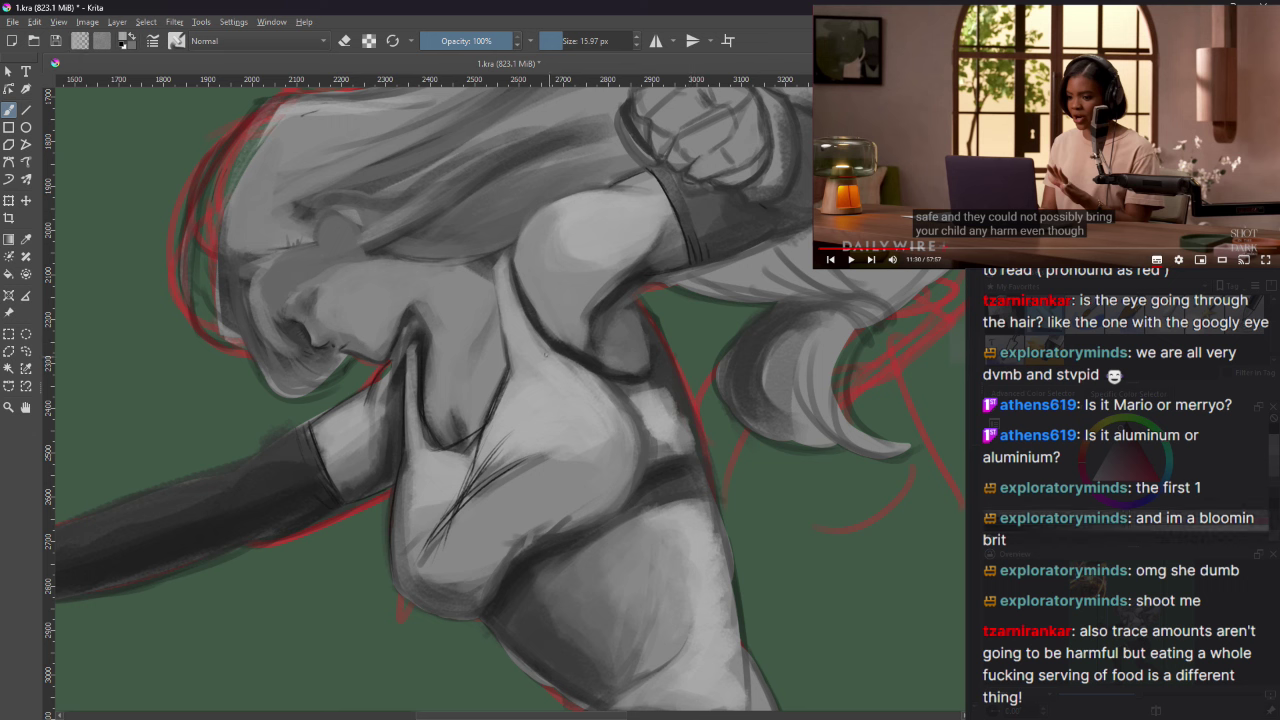
pyautogui.hotkey('ctrl', 'z')
# Step: Sample the hair's grey beside the ear and paint the ear and the hair edge around it with a 41.19 px brush
pyautogui.press(']')
pyautogui.press(']')
pyautogui.press(']')
pyautogui.press(']')
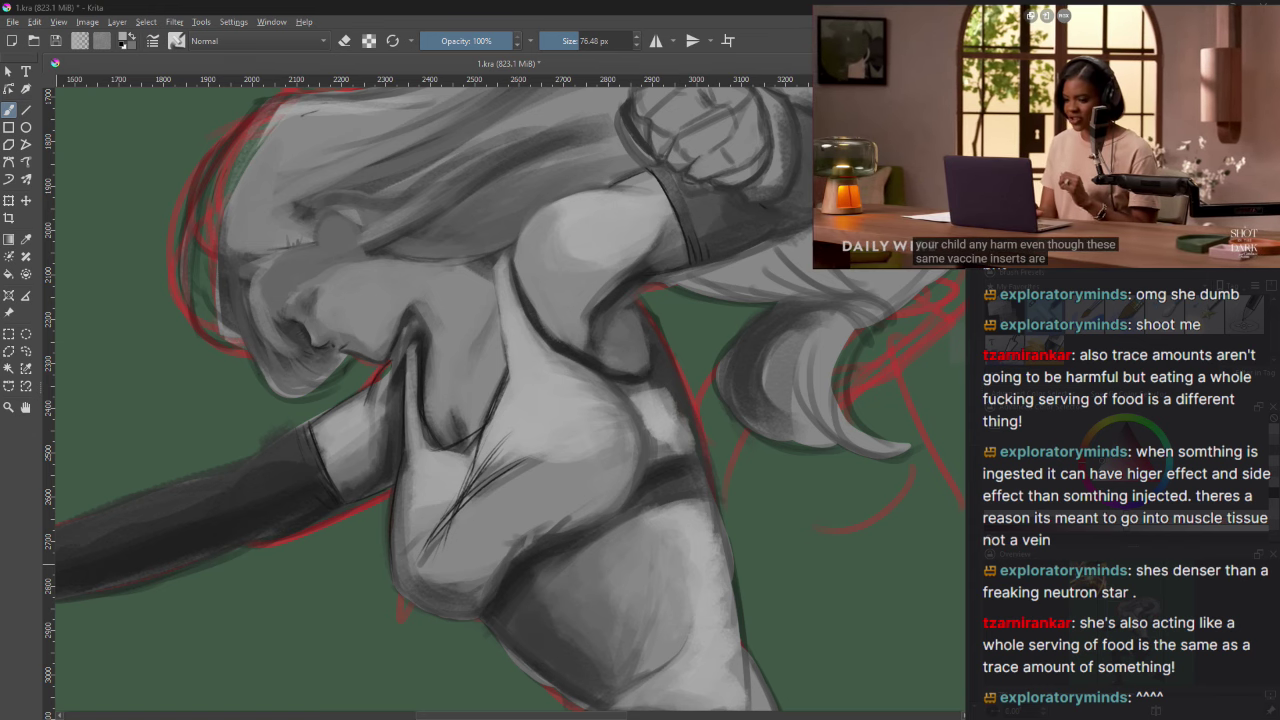
pyautogui.moveTo(200, 500); pyautogui.dragTo(60, 598)
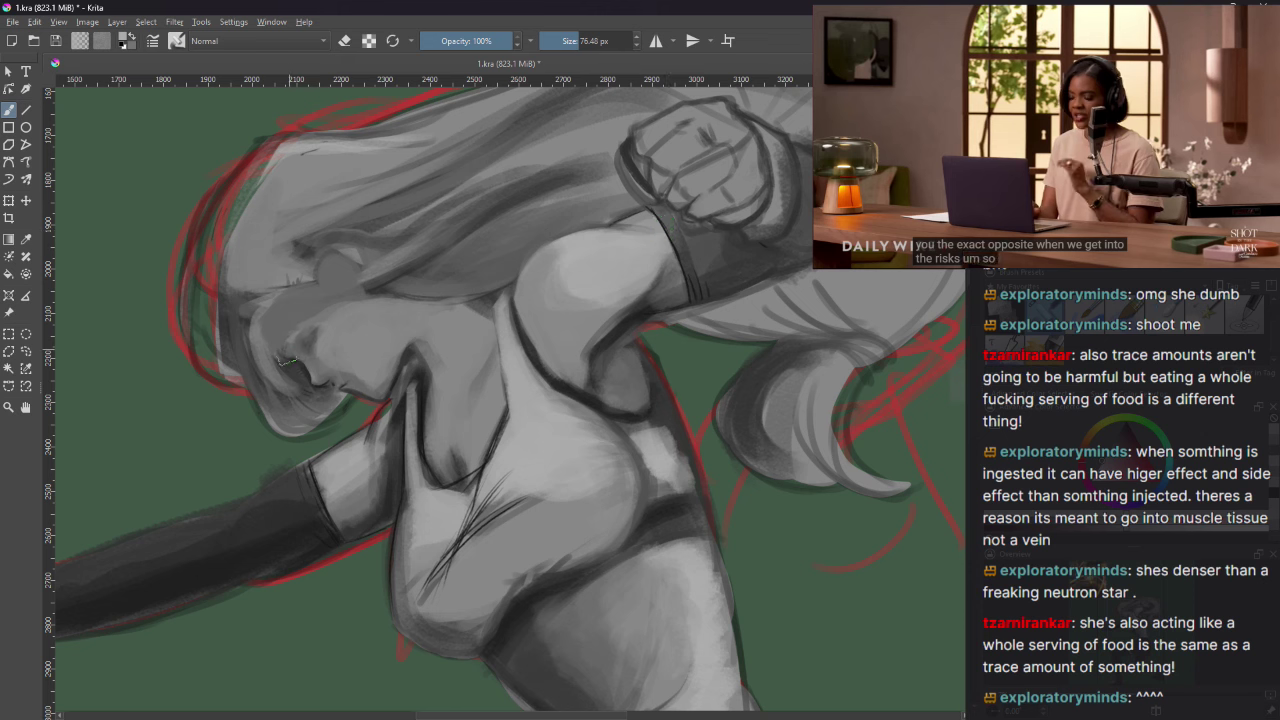
pyautogui.click(28, 240)
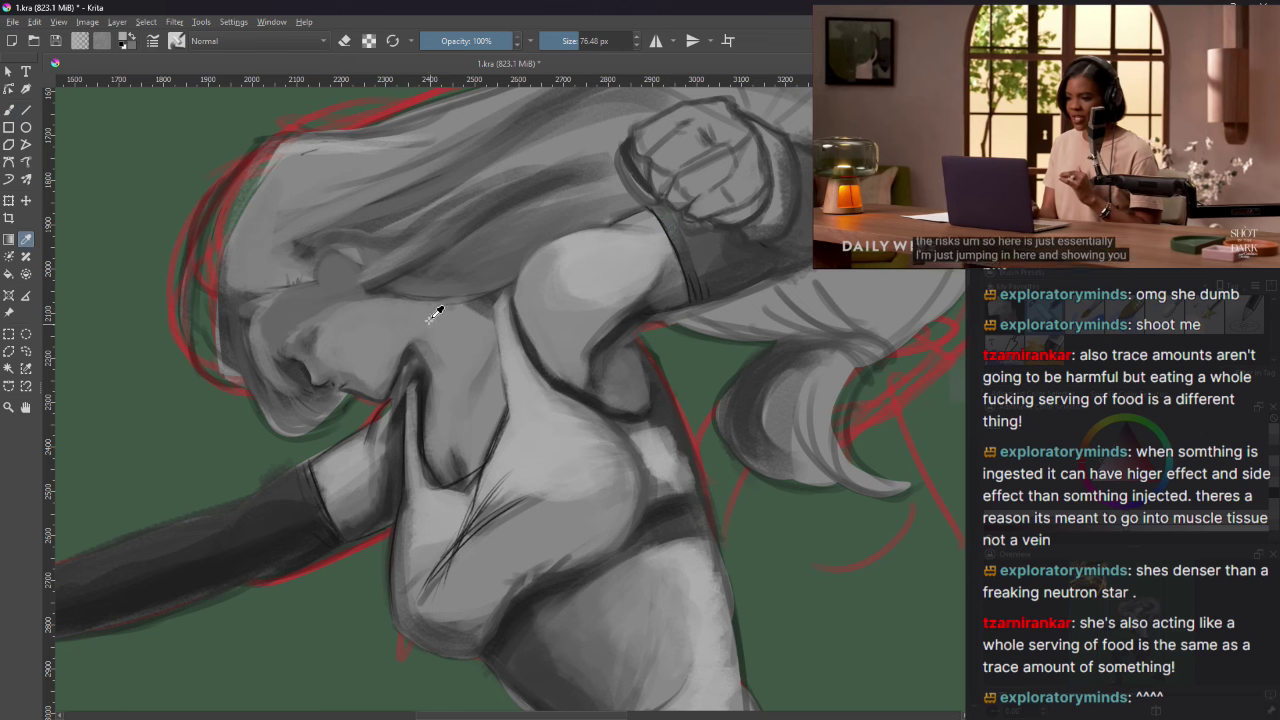
pyautogui.click(378, 289)
pyautogui.click(10, 110)
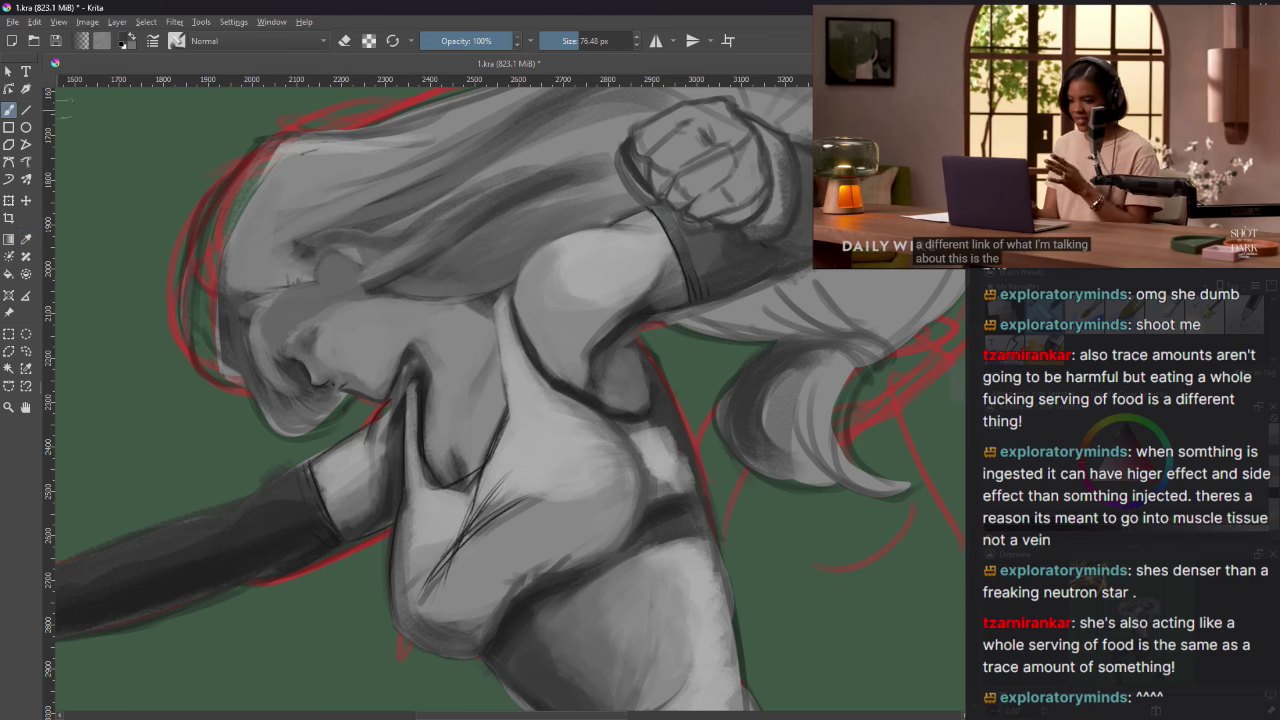
pyautogui.moveTo(577, 50); pyautogui.dragTo(566, 50)
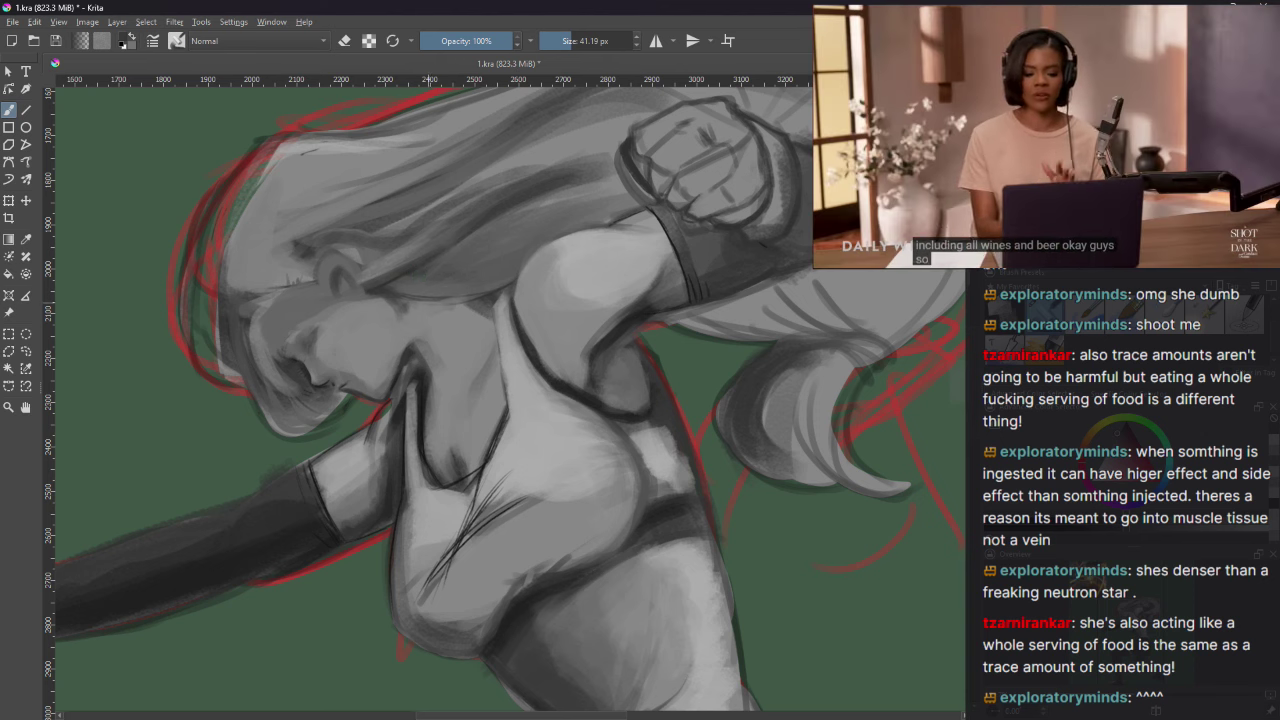
# Step: Reduce the brush to 15.97 px and define the inner contour of the ear
pyautogui.press('[')
pyautogui.press('[')
pyautogui.press('[')
pyautogui.press('[')
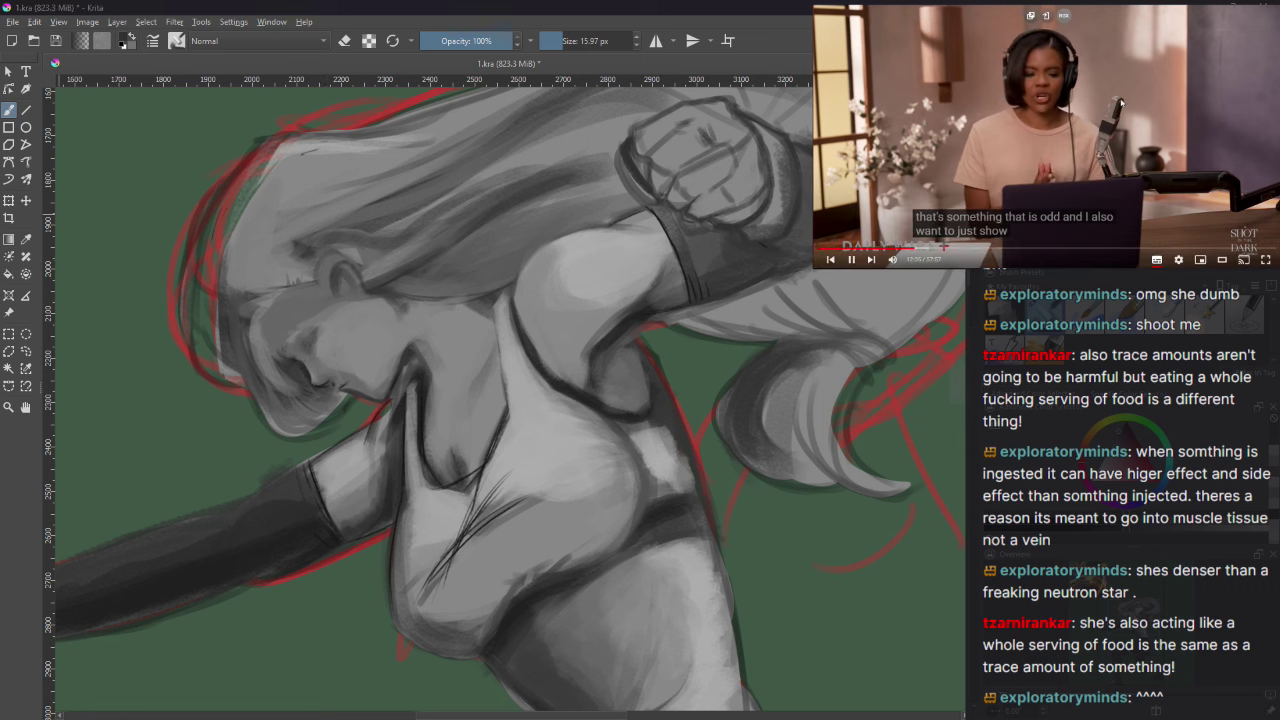
pyautogui.press('space')
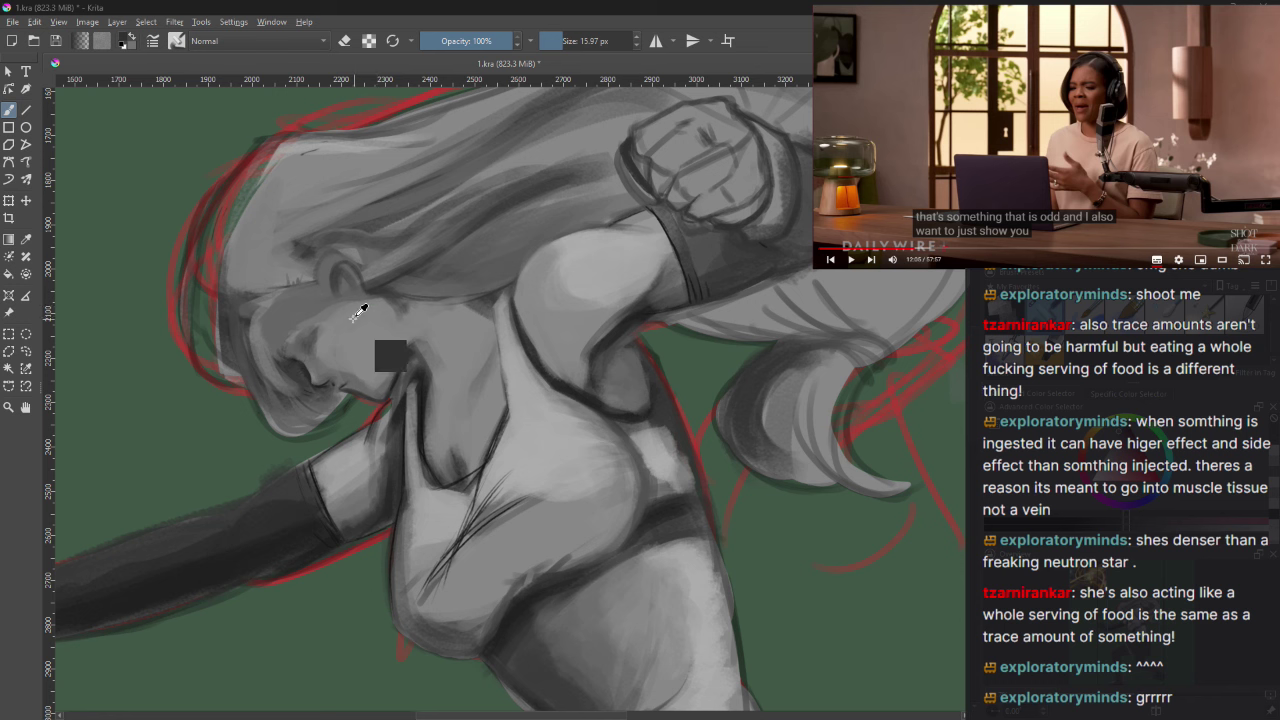
# Step: Enlarge the brush to 65.40 px and blend lighter grey over the cheek and ear
pyautogui.press(']')
pyautogui.press(']')
pyautogui.press(']')
pyautogui.press(']')
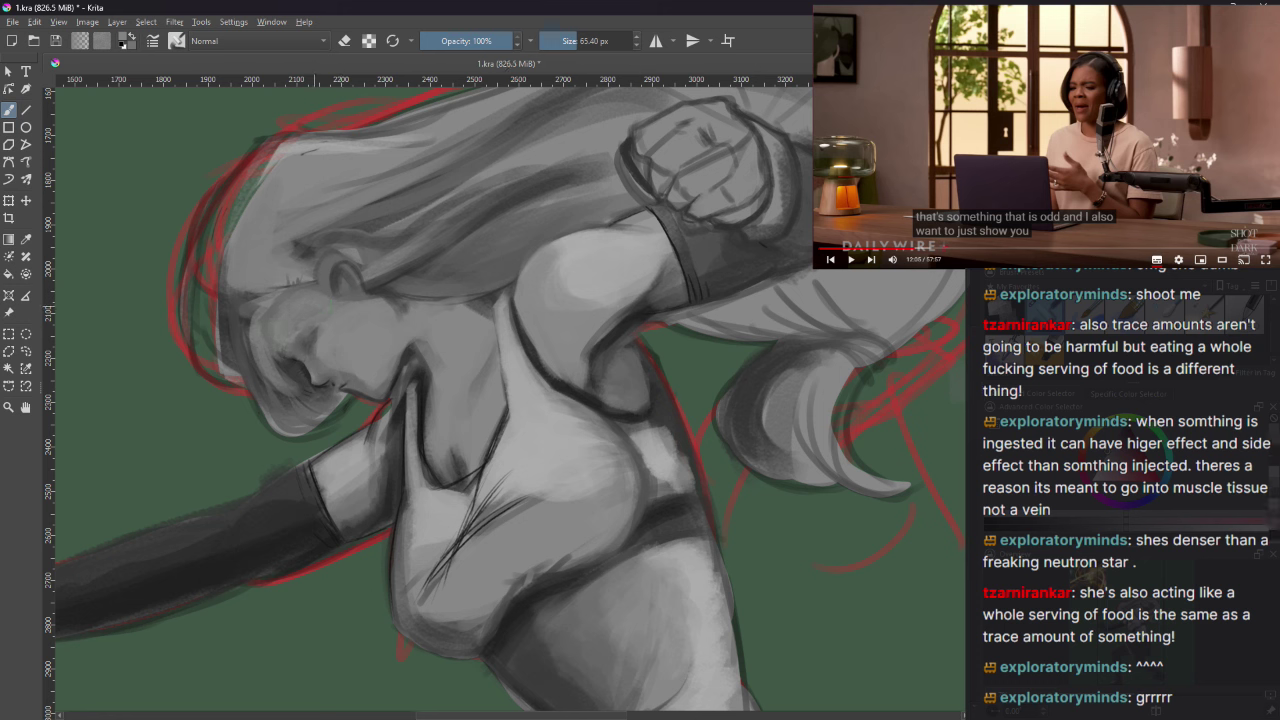
pyautogui.moveTo(340, 290)
pyautogui.mouseDown()
pyautogui.moveTo(345, 278)
pyautogui.moveTo(328, 272)
pyautogui.moveTo(342, 264)
pyautogui.mouseUp()
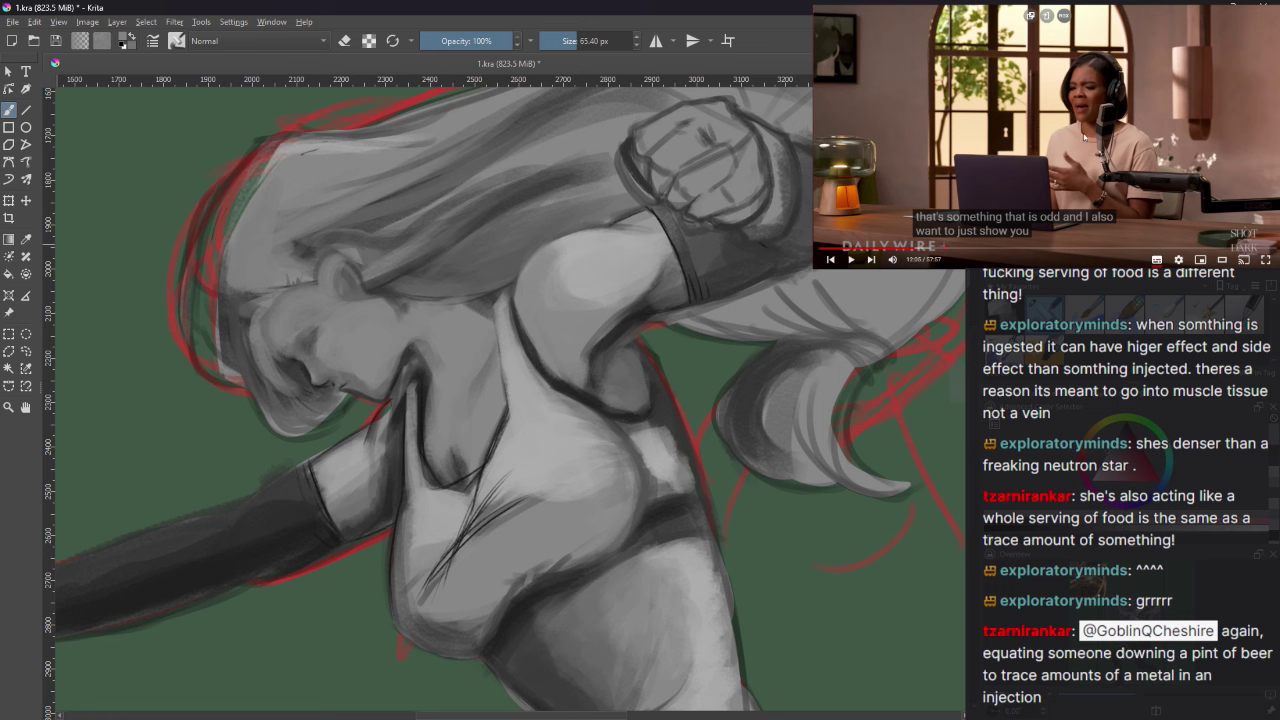
# Step: Watch the podcast video in short stretches, pausing it between passages and resuming playback
pyautogui.click(1108, 130)
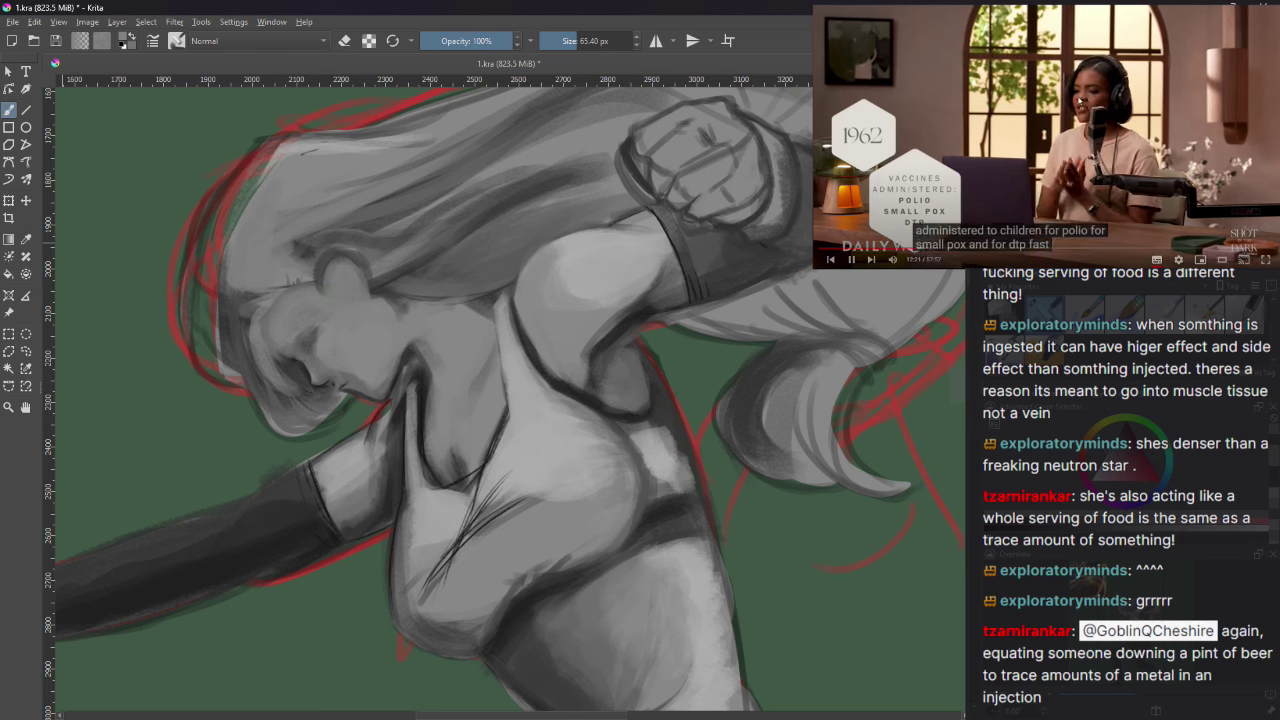
pyautogui.click(1081, 101)
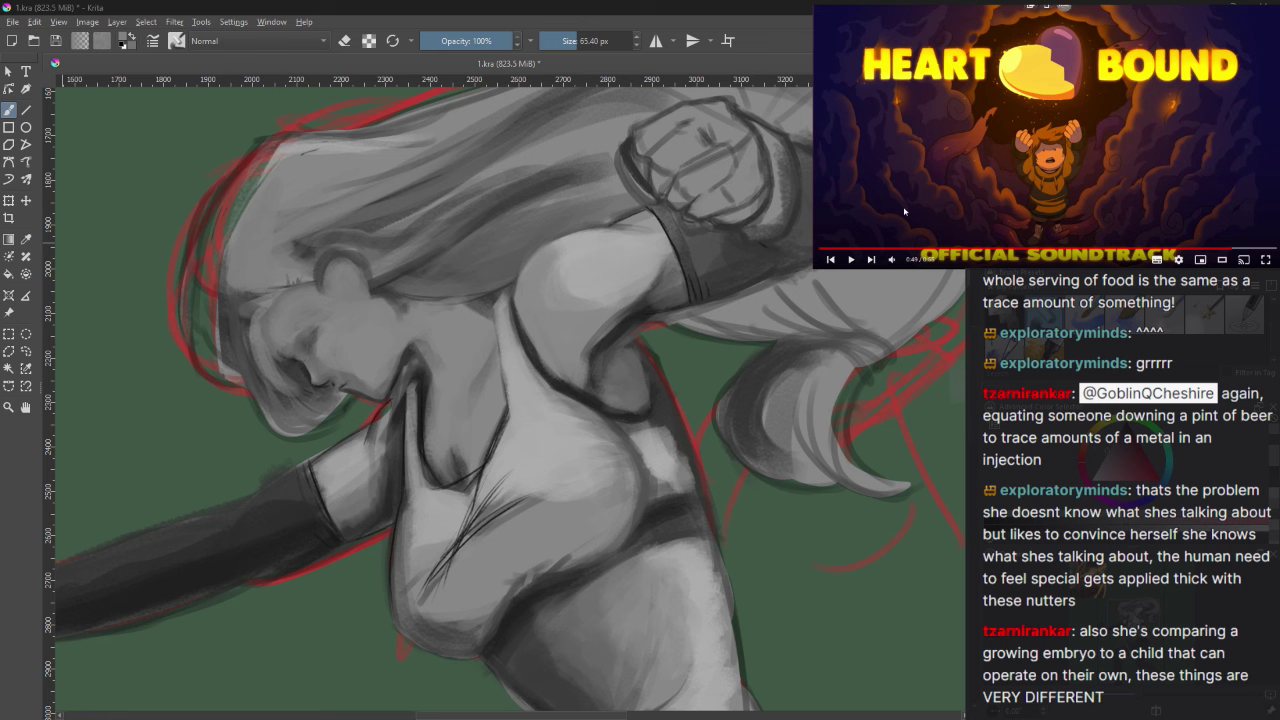
pyautogui.click(850, 261)
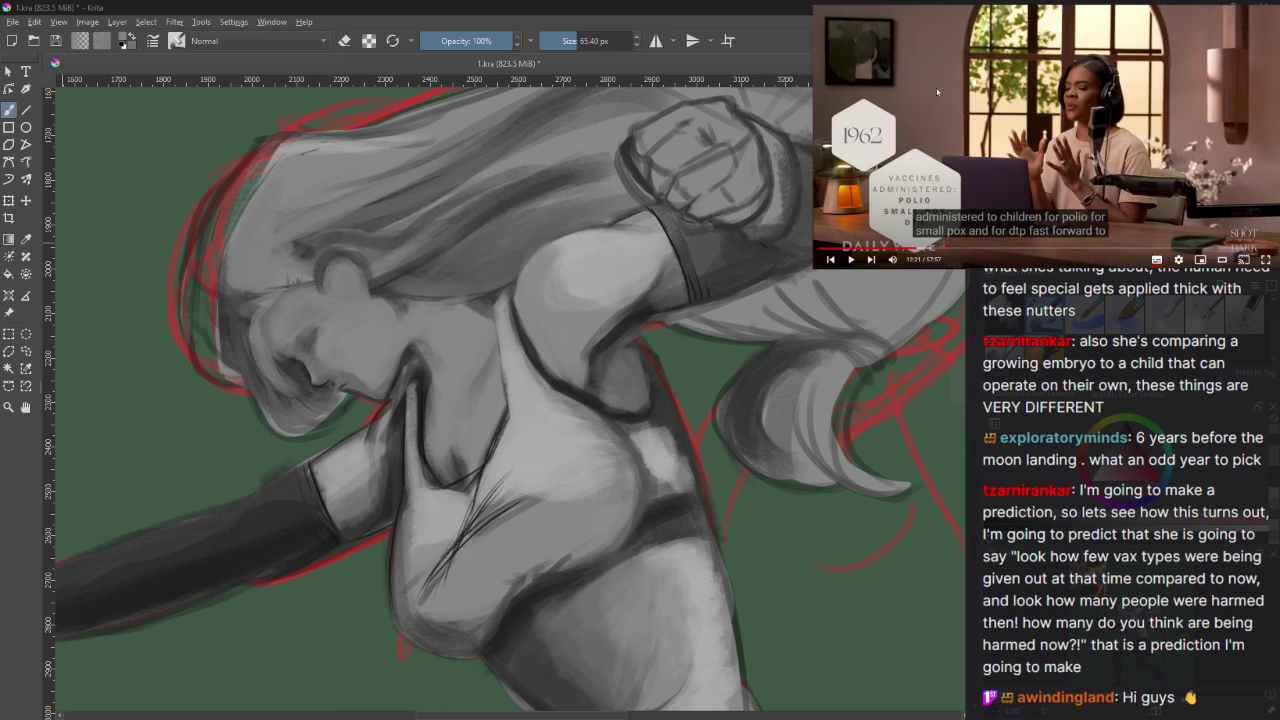
pyautogui.click(851, 260)
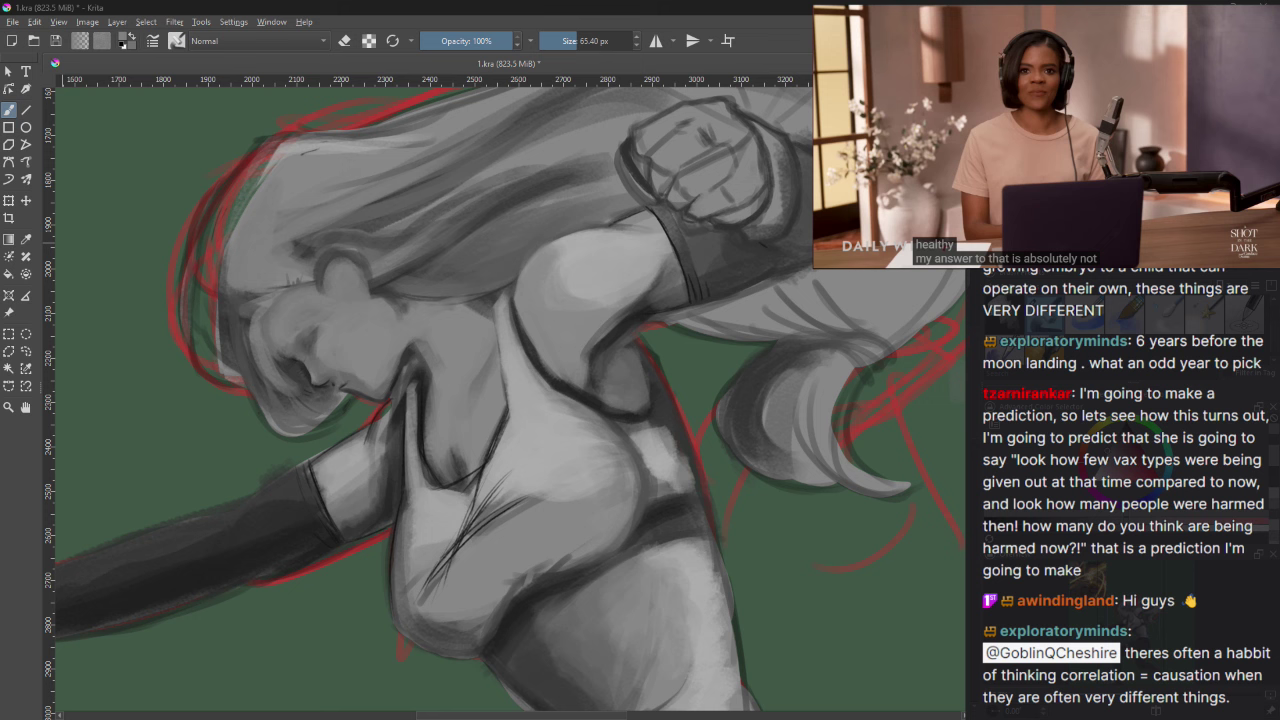
pyautogui.click(1071, 140)
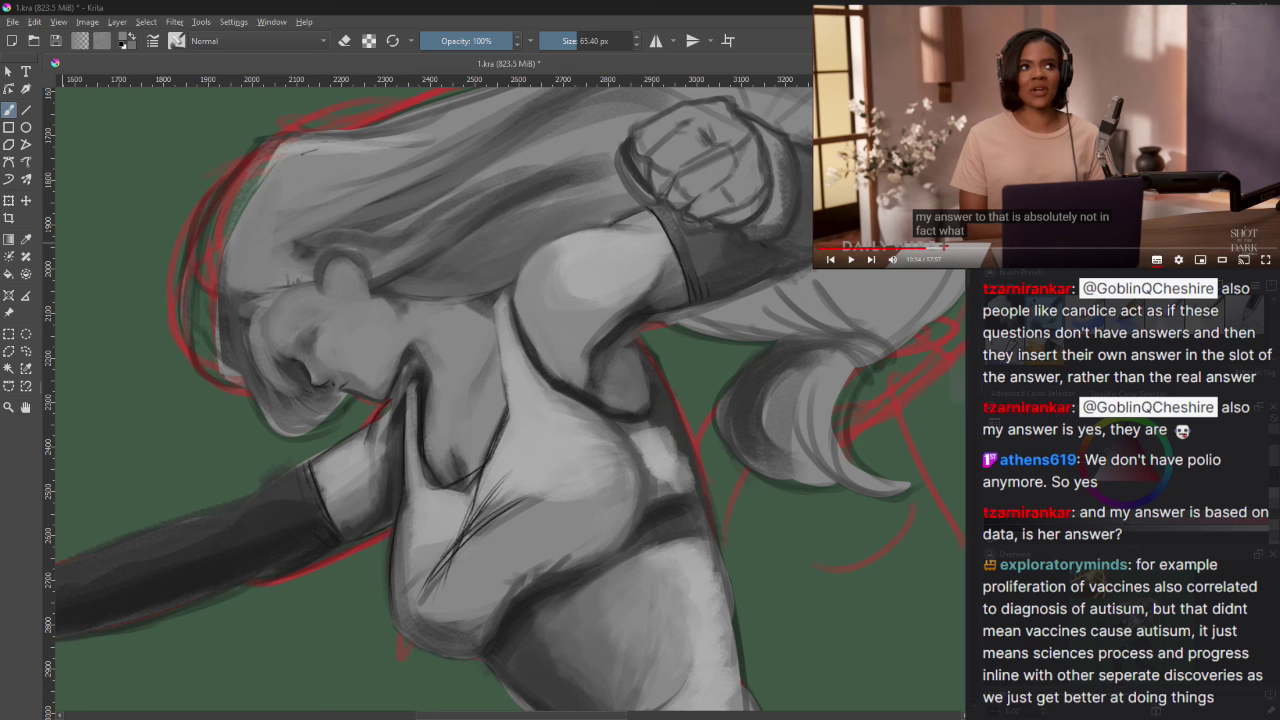
pyautogui.click(850, 259)
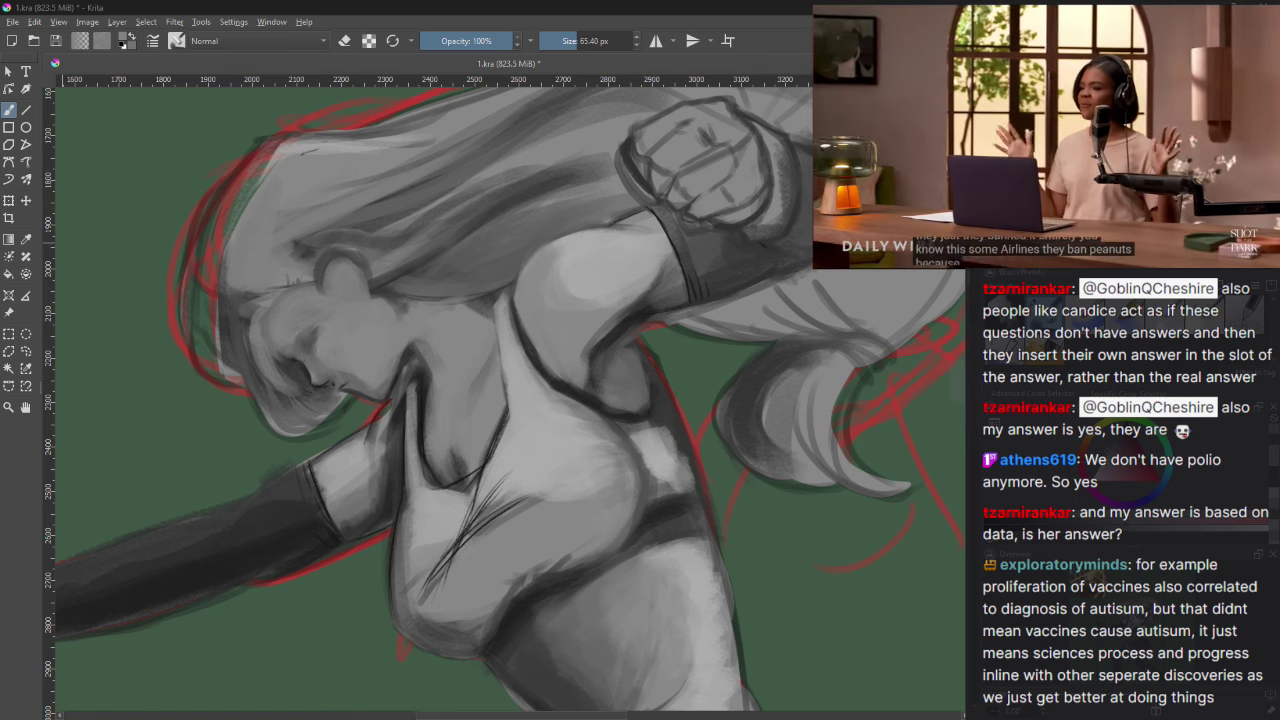
pyautogui.moveTo(927, 184)
pyautogui.click(975, 205)
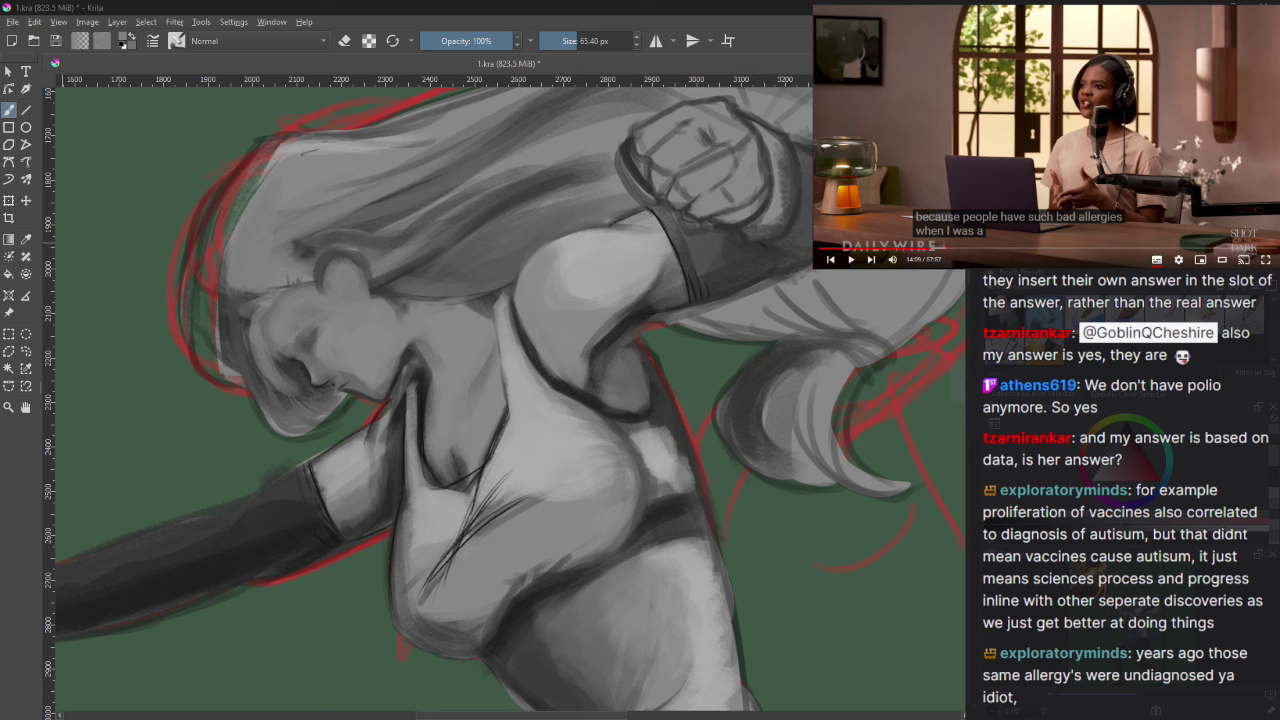
pyautogui.click(850, 260)
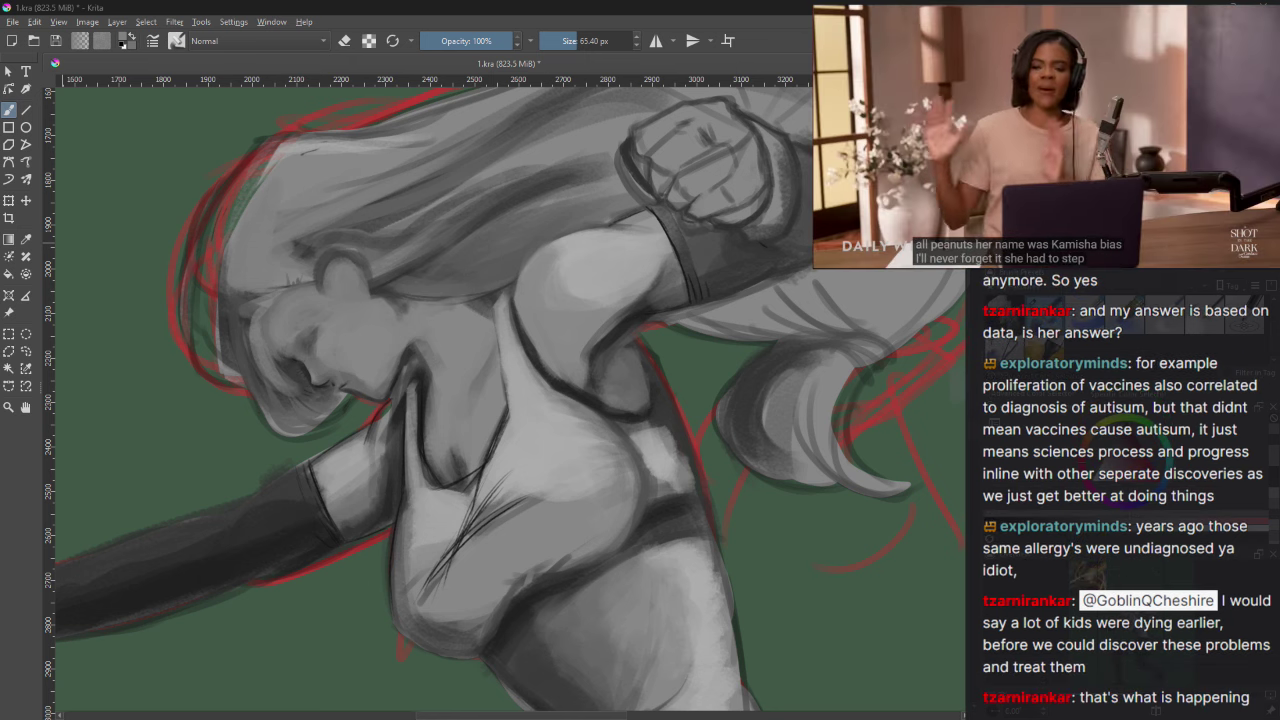
pyautogui.moveTo(920, 195)
pyautogui.click(919, 195)
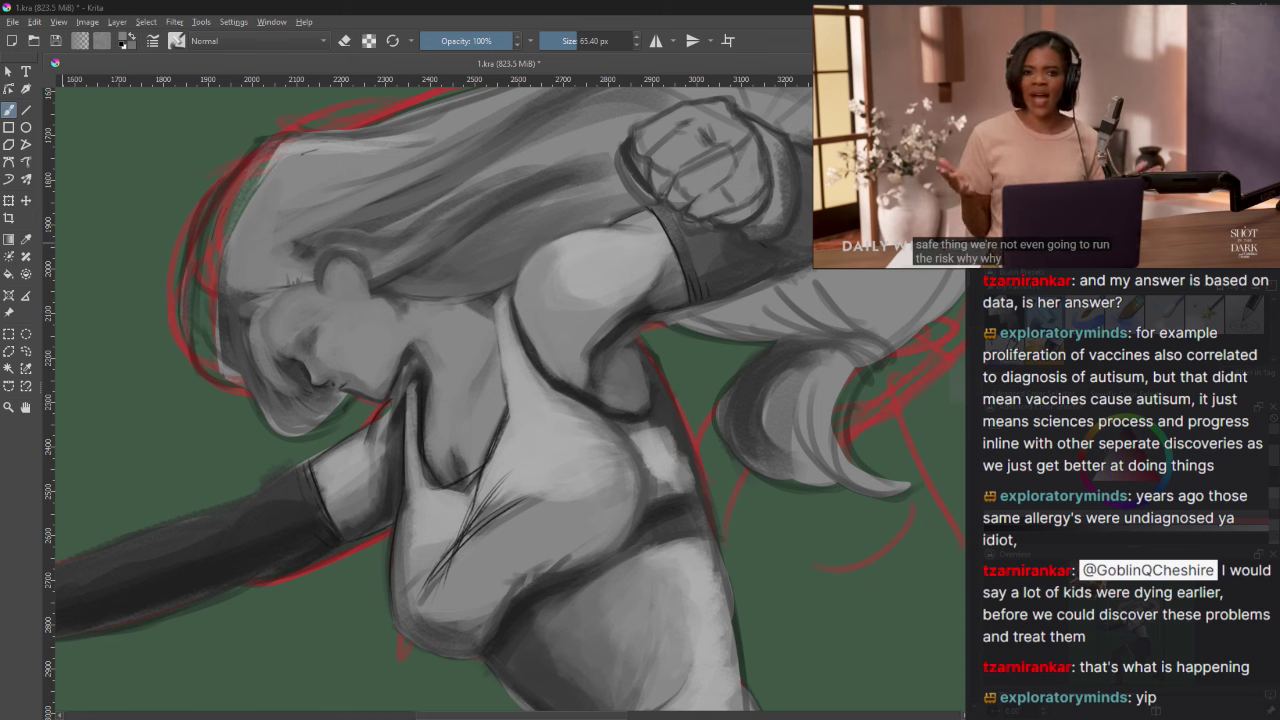
pyautogui.moveTo(888, 216)
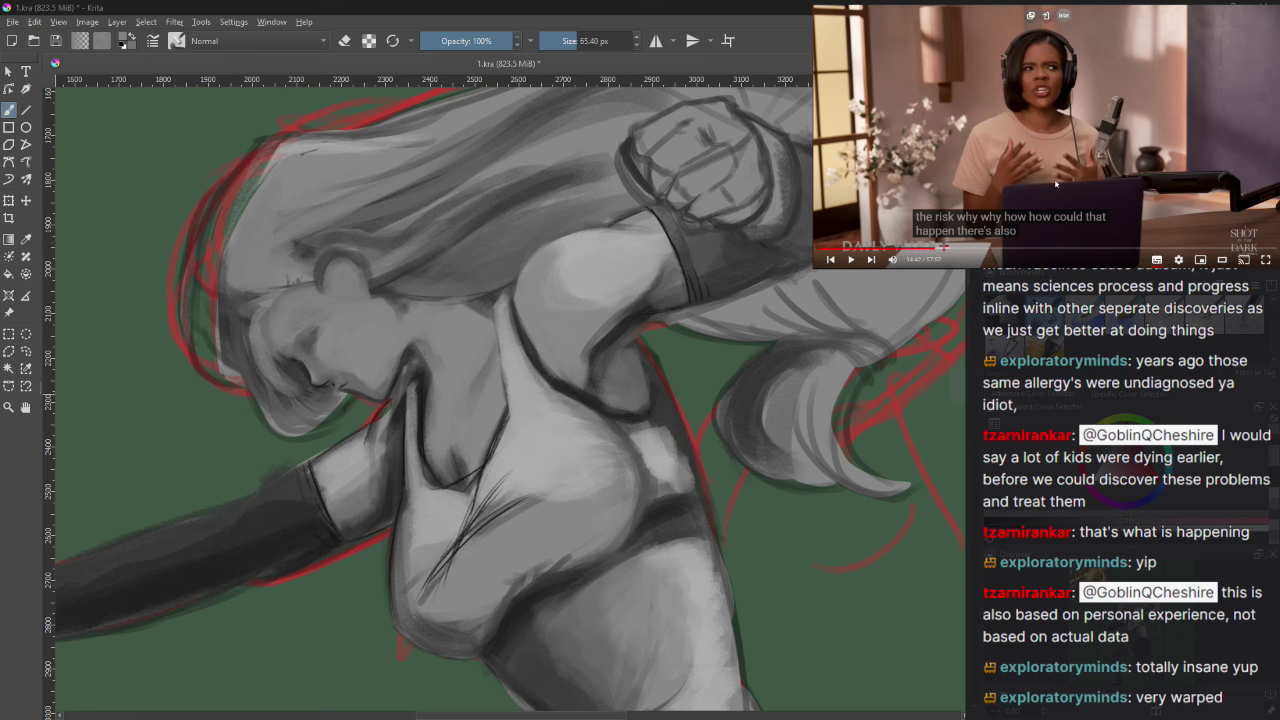
pyautogui.click(851, 259)
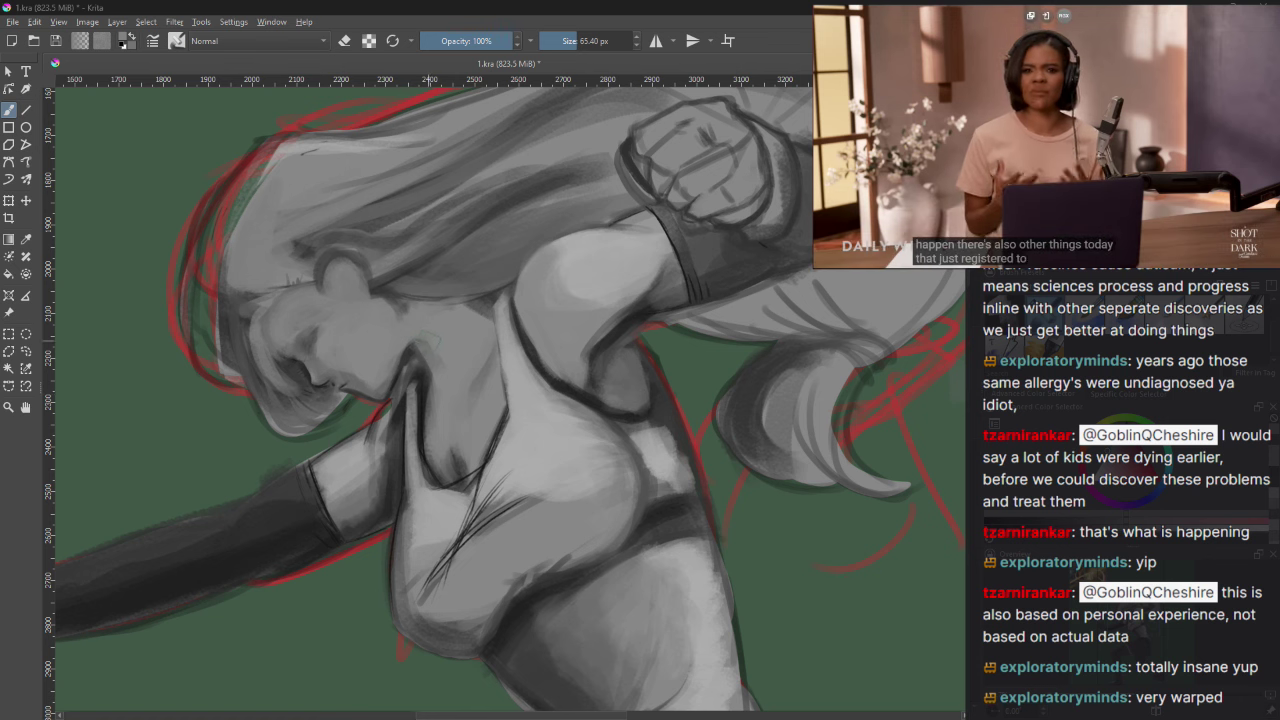
# Step: Sample a tone near the character's jaw and brush shading onto the raised arm's glove near the cuff
pyautogui.keyDown('ctrl'); pyautogui.click(378, 380); pyautogui.keyUp('ctrl')
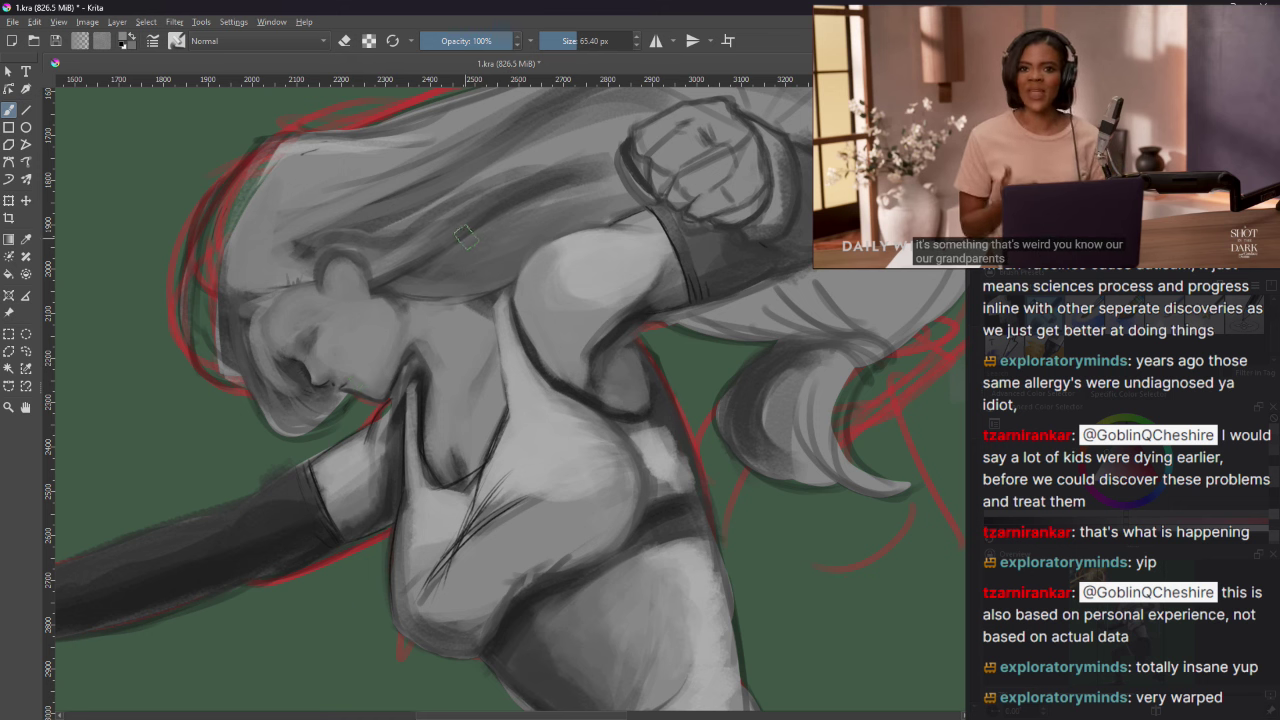
pyautogui.click(1086, 93)
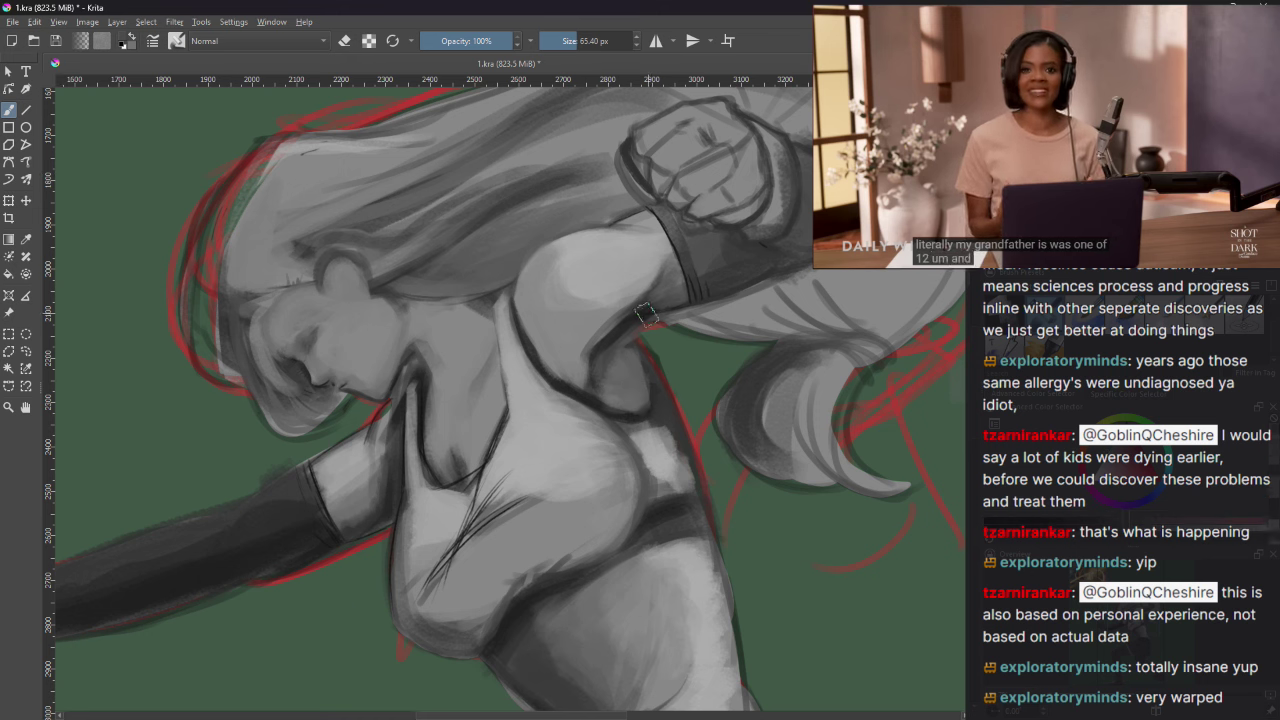
pyautogui.moveTo(670, 262); pyautogui.dragTo(682, 284)
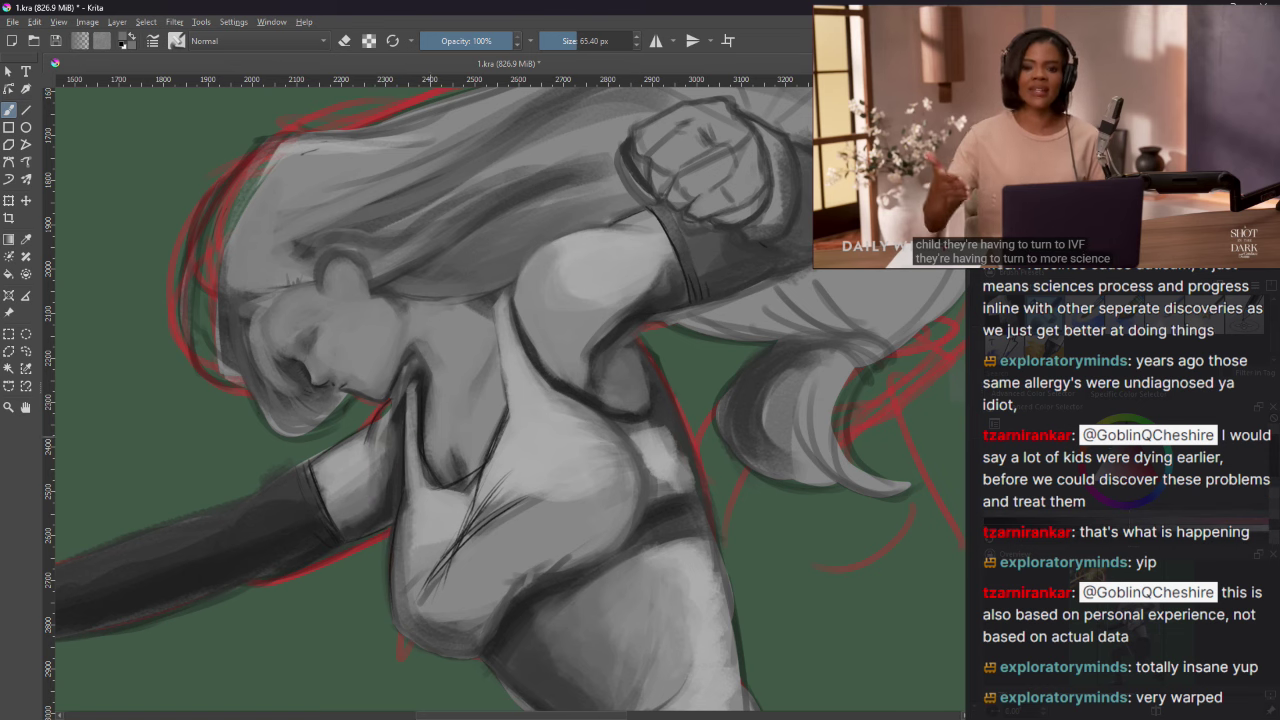
pyautogui.moveTo(500, 400)
pyautogui.mouseDown()
pyautogui.moveTo(357, 383)
pyautogui.moveTo(414, 326)
pyautogui.moveTo(614, 397)
pyautogui.moveTo(500, 420)
pyautogui.mouseUp()
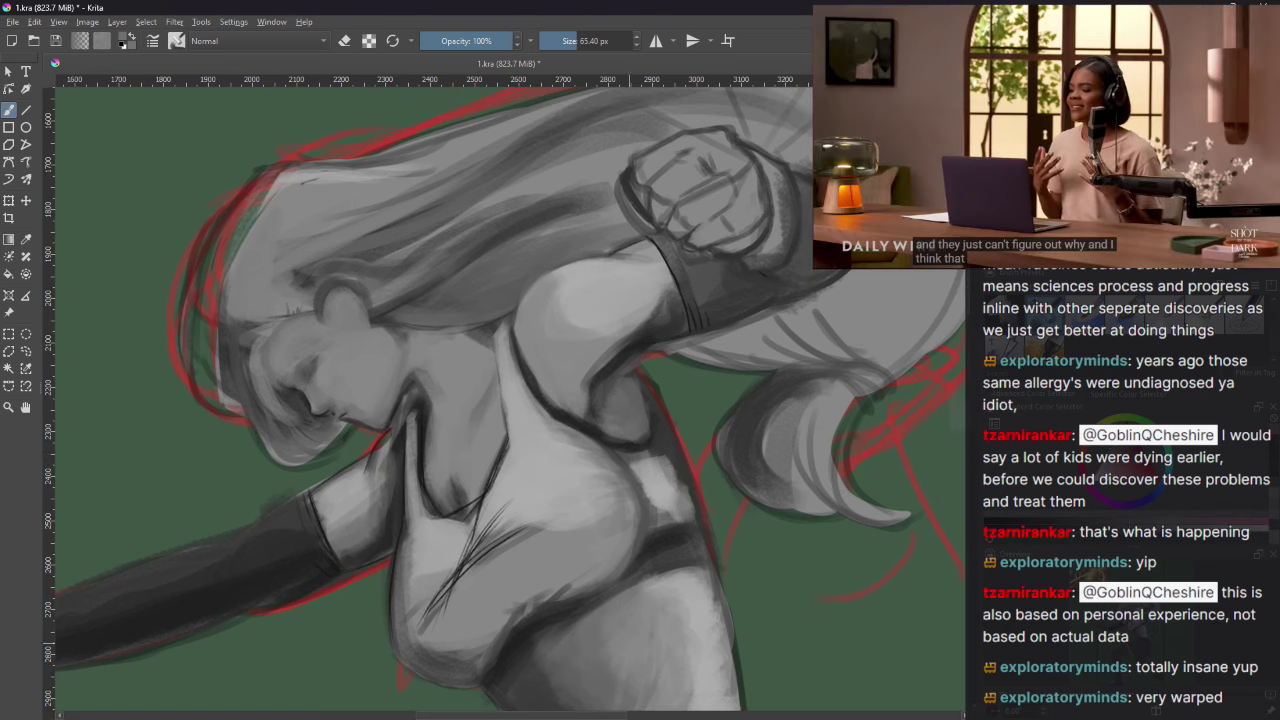
pyautogui.moveTo(588, 716); pyautogui.dragTo(558, 718)
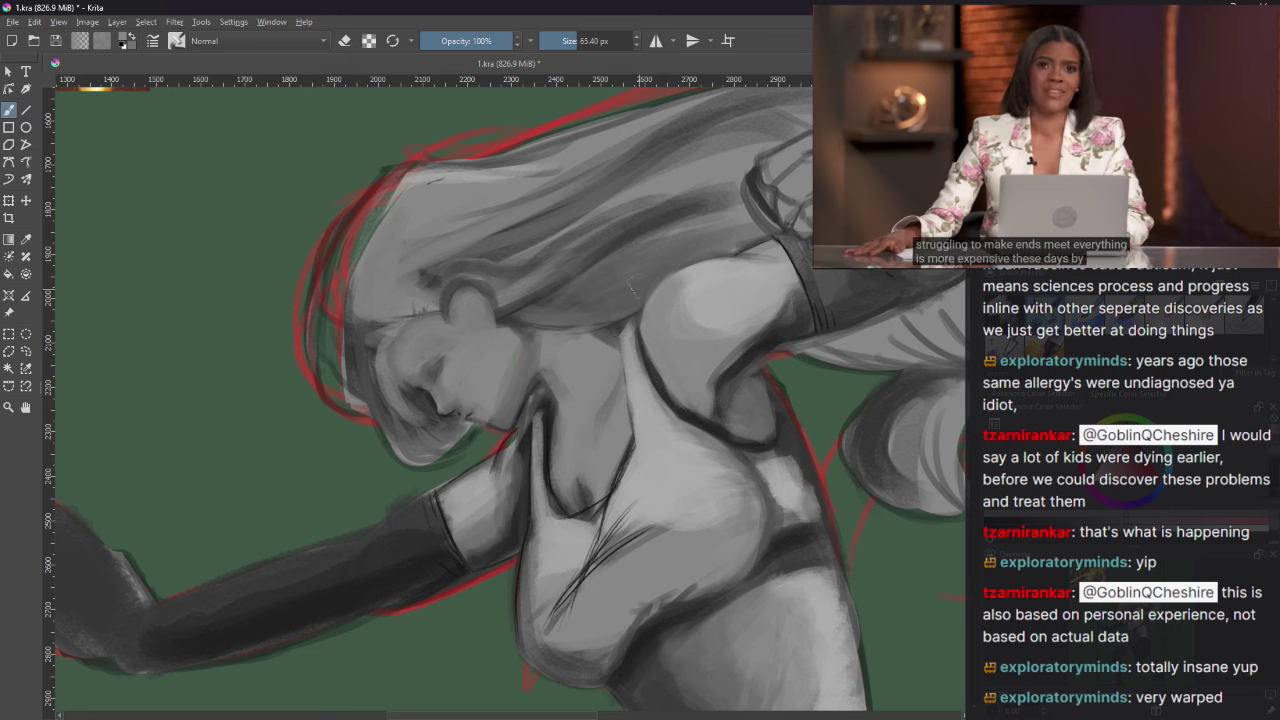
# Step: Undo the last two brush strokes on the painting
pyautogui.moveTo(1139, 88)
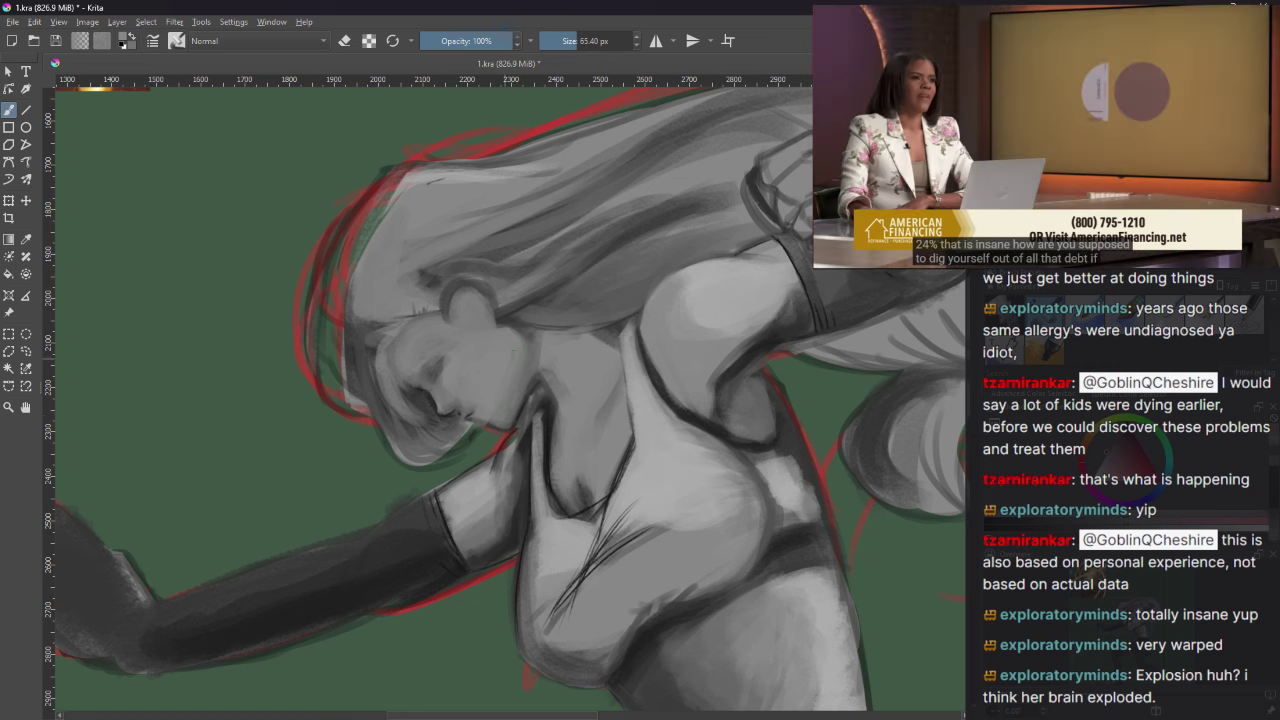
pyautogui.scroll(-3, 510, 400)
pyautogui.hotkey('ctrl', 'z')
pyautogui.hotkey('ctrl', 'z')
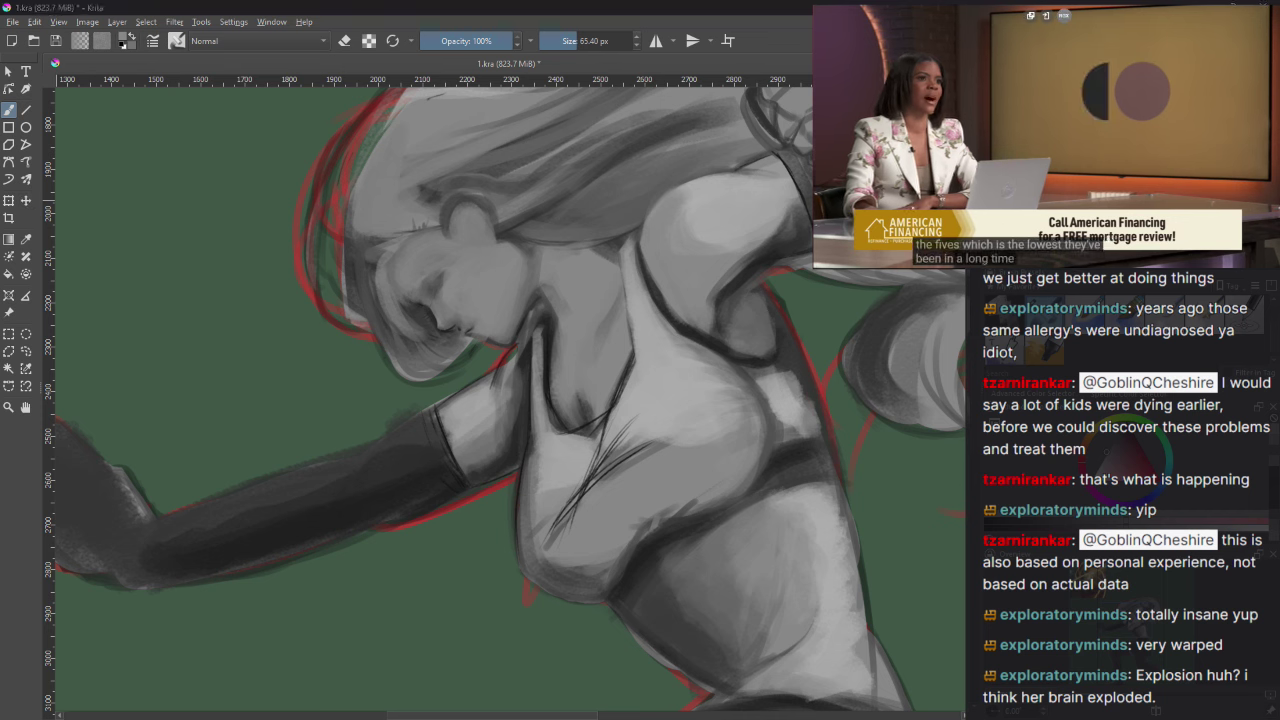
# Step: Skip the podcast video forward in 5-second jumps past the American Financing sponsor segment
pyautogui.press('Right')
pyautogui.press('Right')
pyautogui.press('Right')
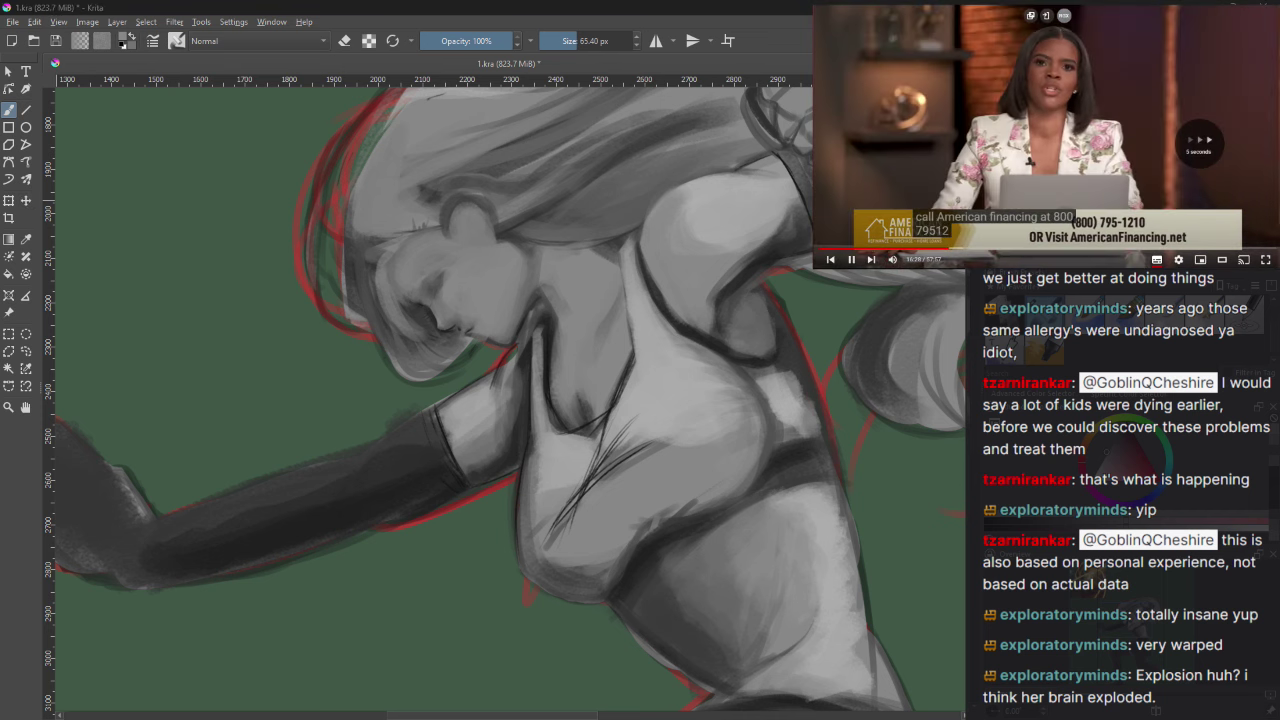
pyautogui.press('Right')
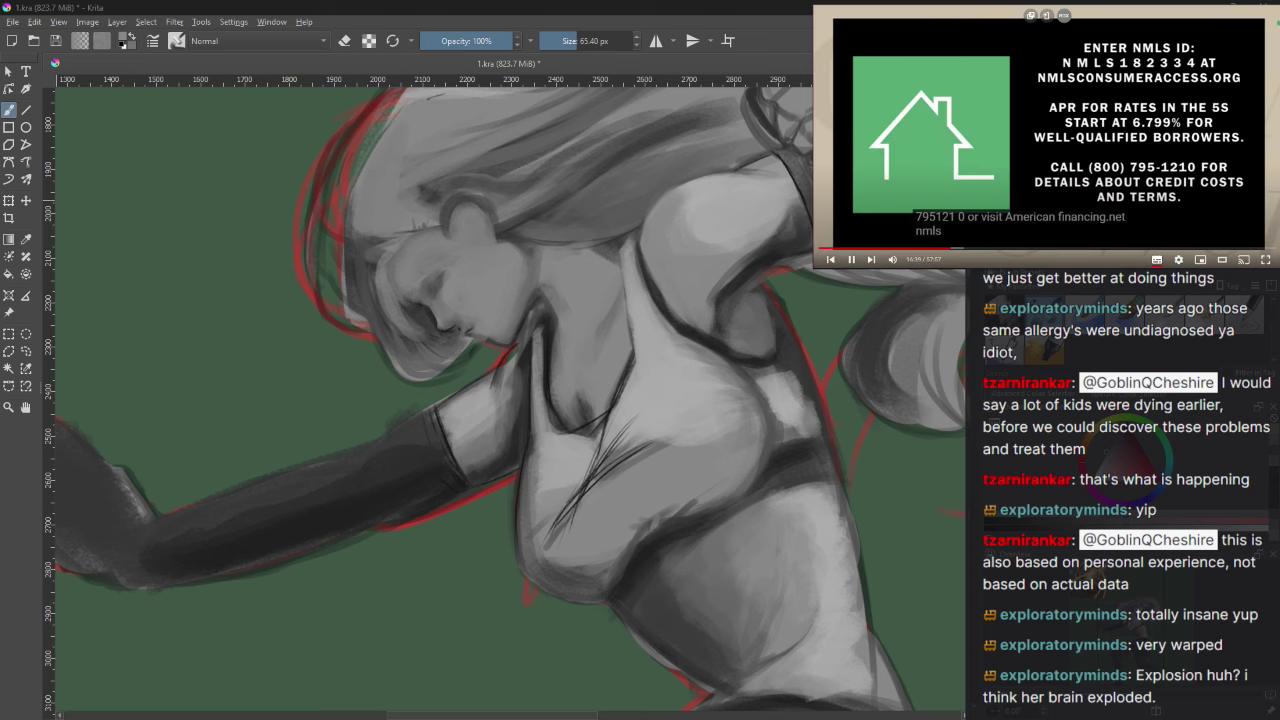
pyautogui.press('Right')
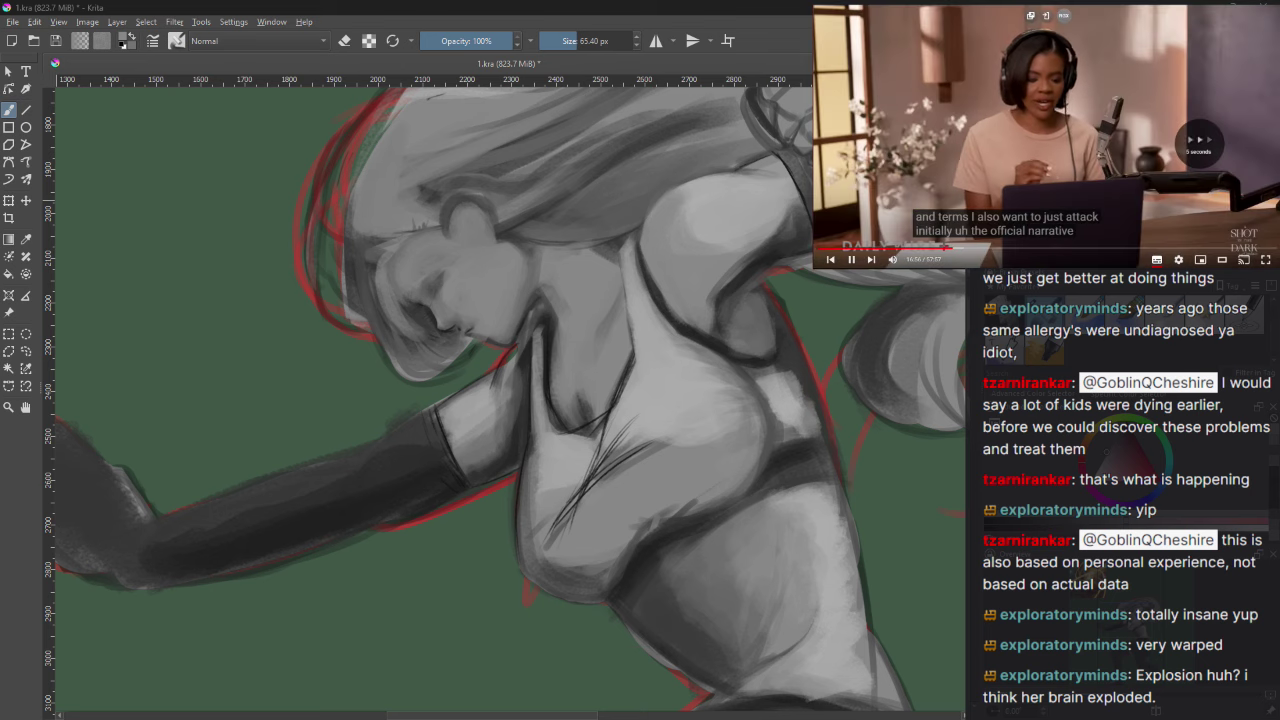
pyautogui.press('Right')
pyautogui.press('Left')
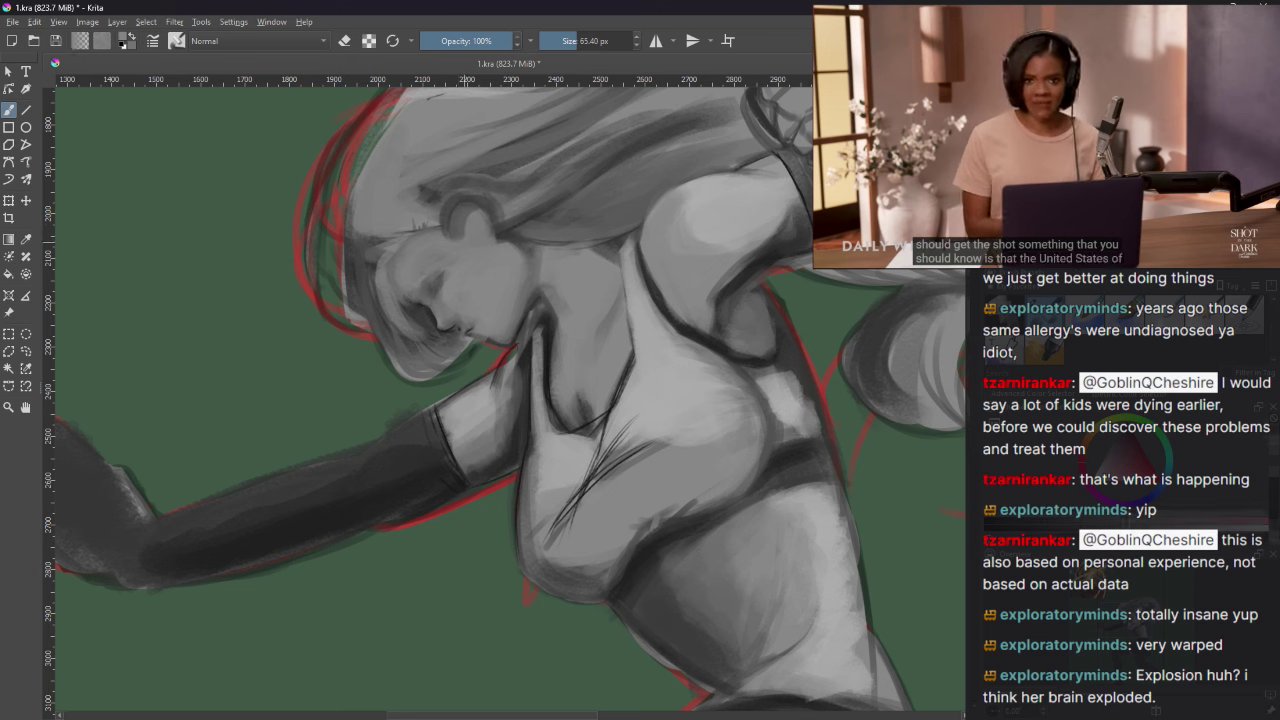
# Step: Paint over the dark outline along the top of the ear with grey hair tones
pyautogui.moveTo(441, 210)
pyautogui.mouseDown()
pyautogui.moveTo(475, 180)
pyautogui.moveTo(540, 174)
pyautogui.mouseUp()
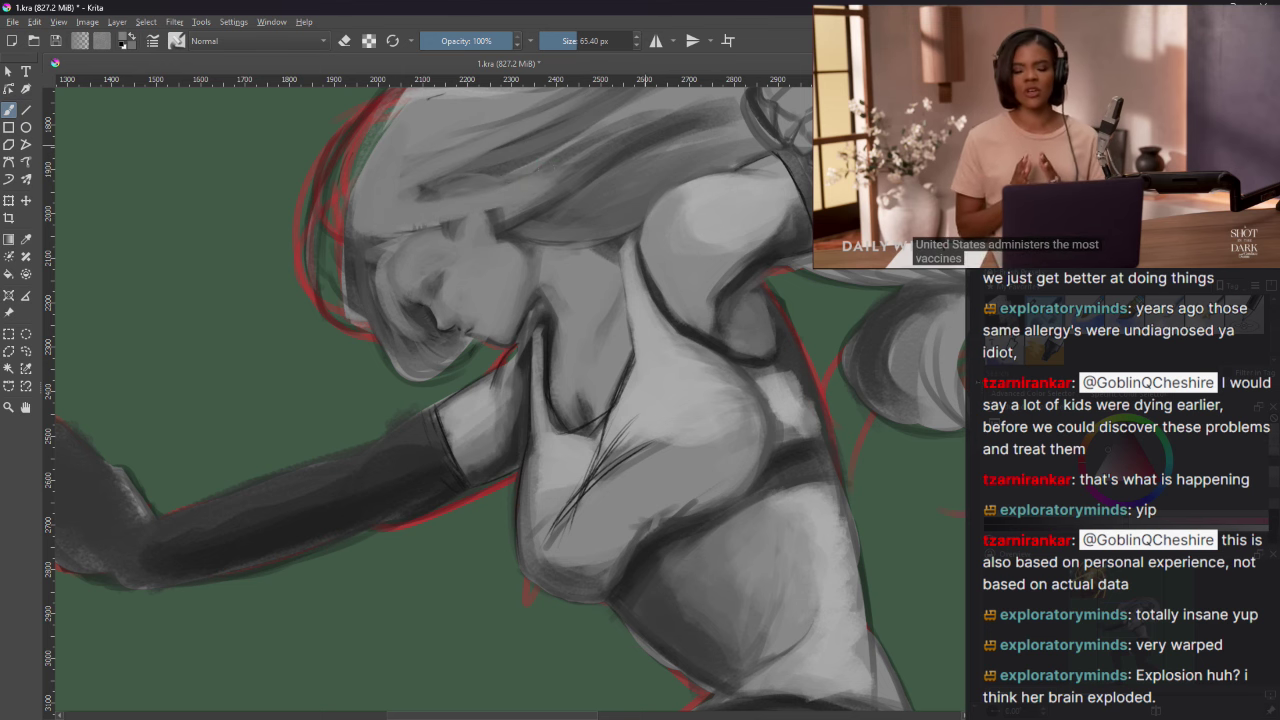
pyautogui.scroll(2, 500, 400)
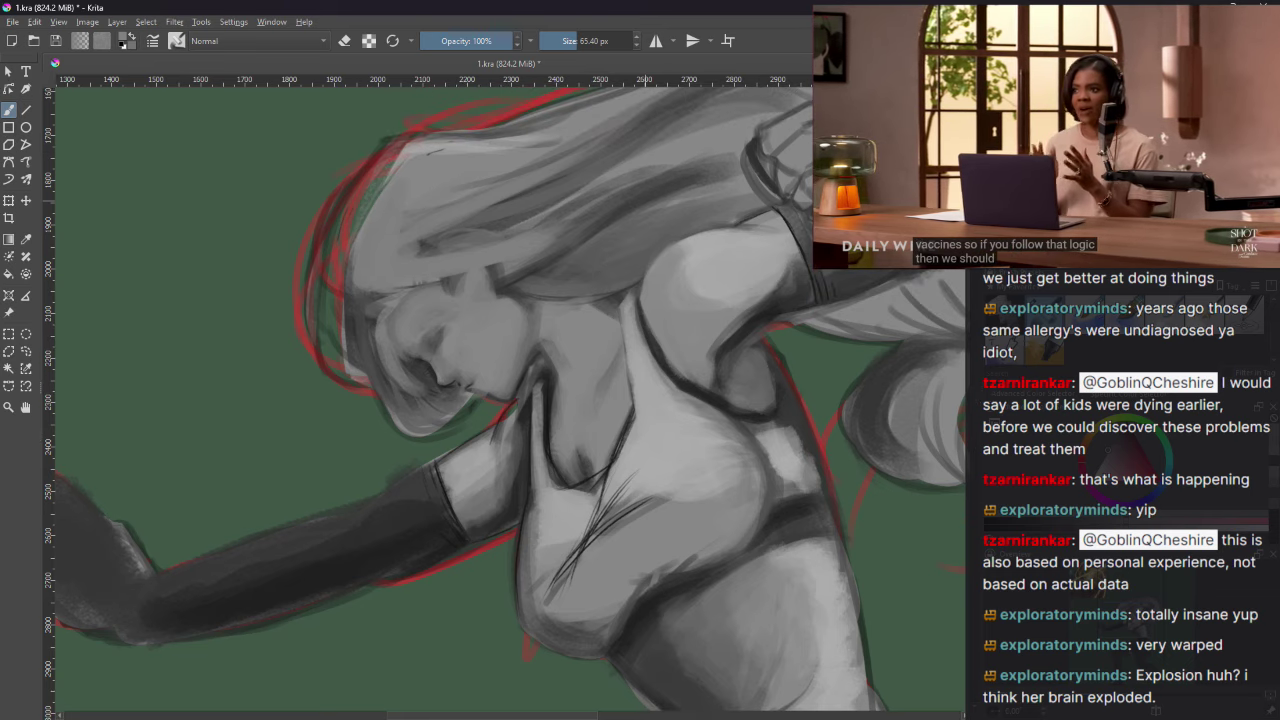
# Step: Pause the podcast video at the passage on children's health and resume playing it
pyautogui.moveTo(1181, 147)
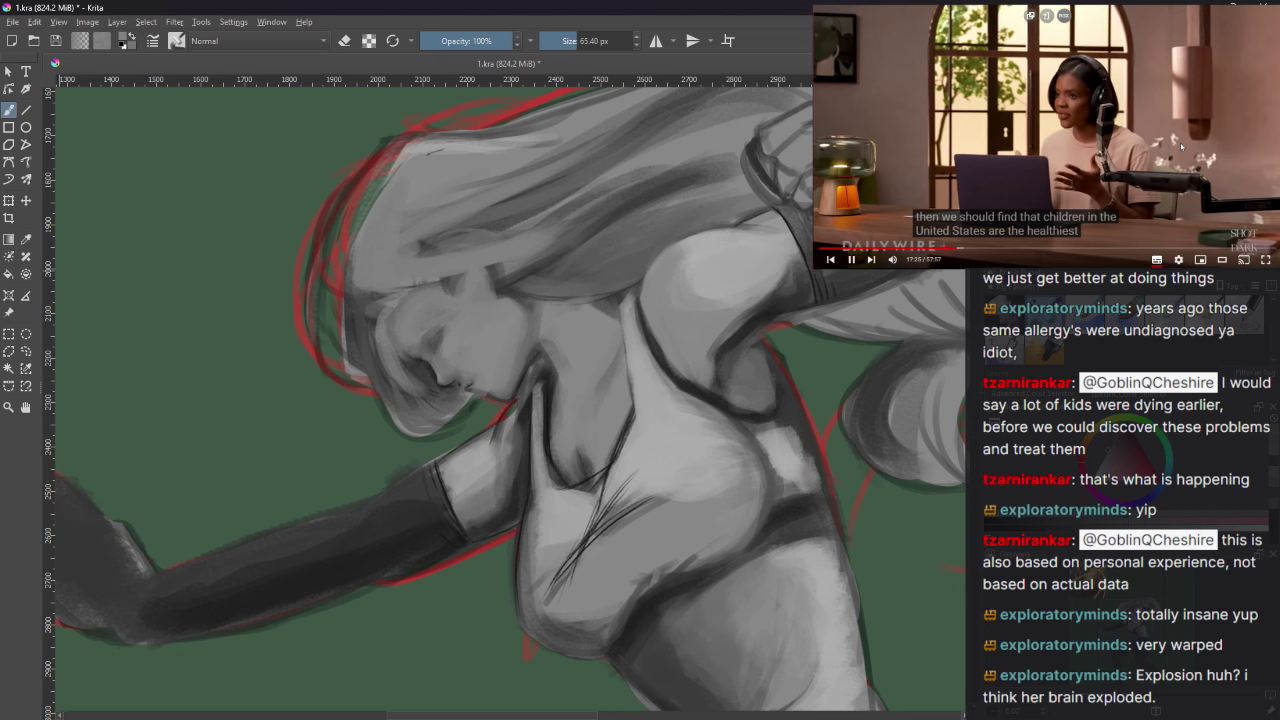
pyautogui.click(1181, 147)
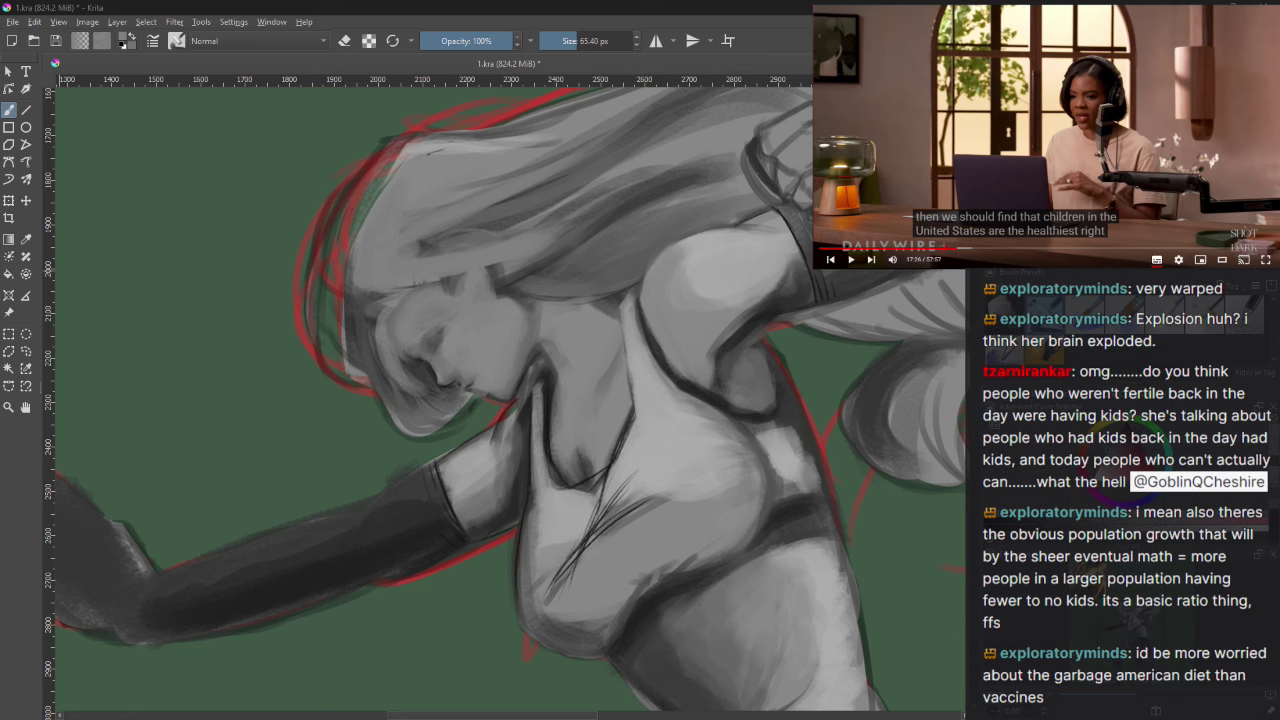
pyautogui.click(852, 259)
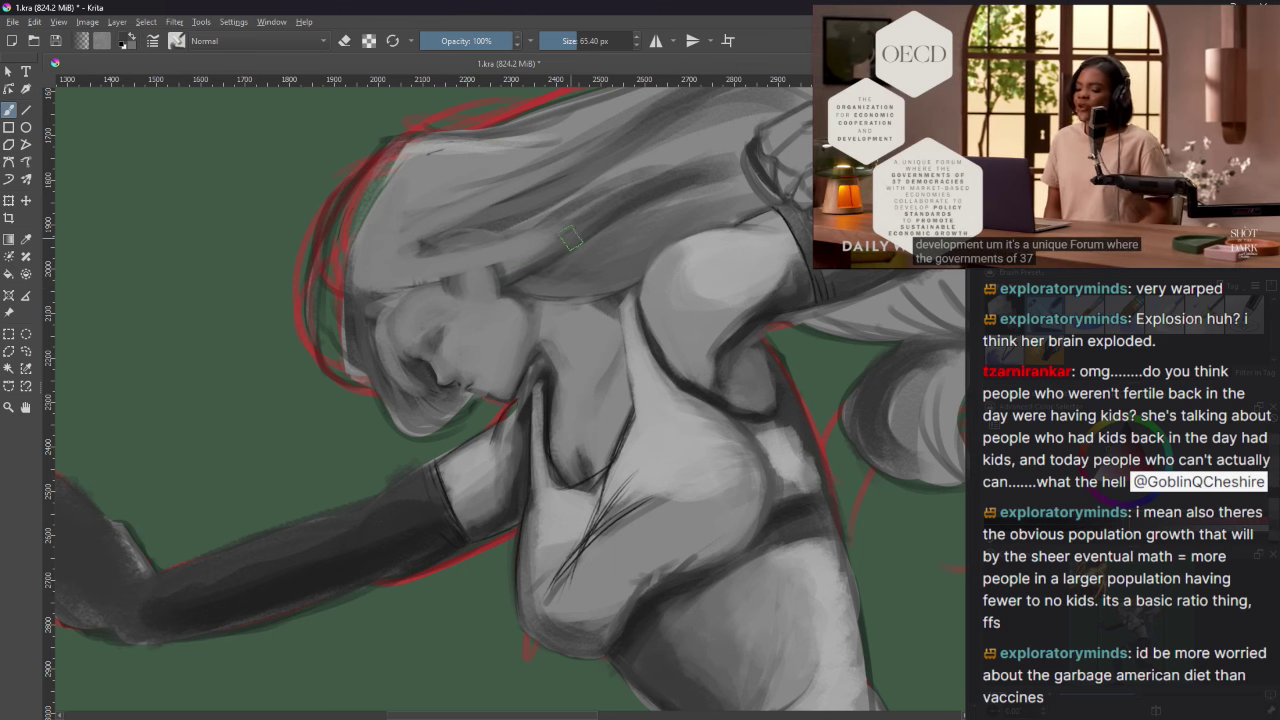
# Step: Set the brush size to 18.87 px and paint a small detail stroke on the character's eye
pyautogui.click(570, 40)
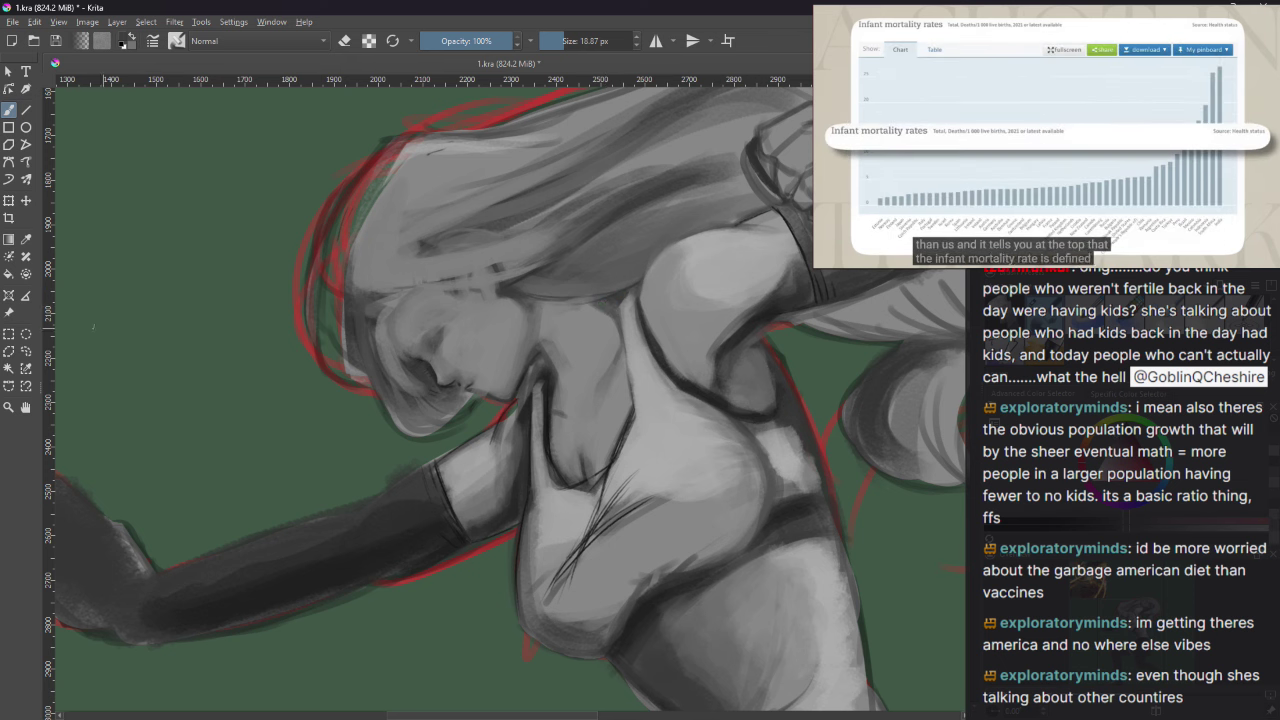
pyautogui.moveTo(1119, 165)
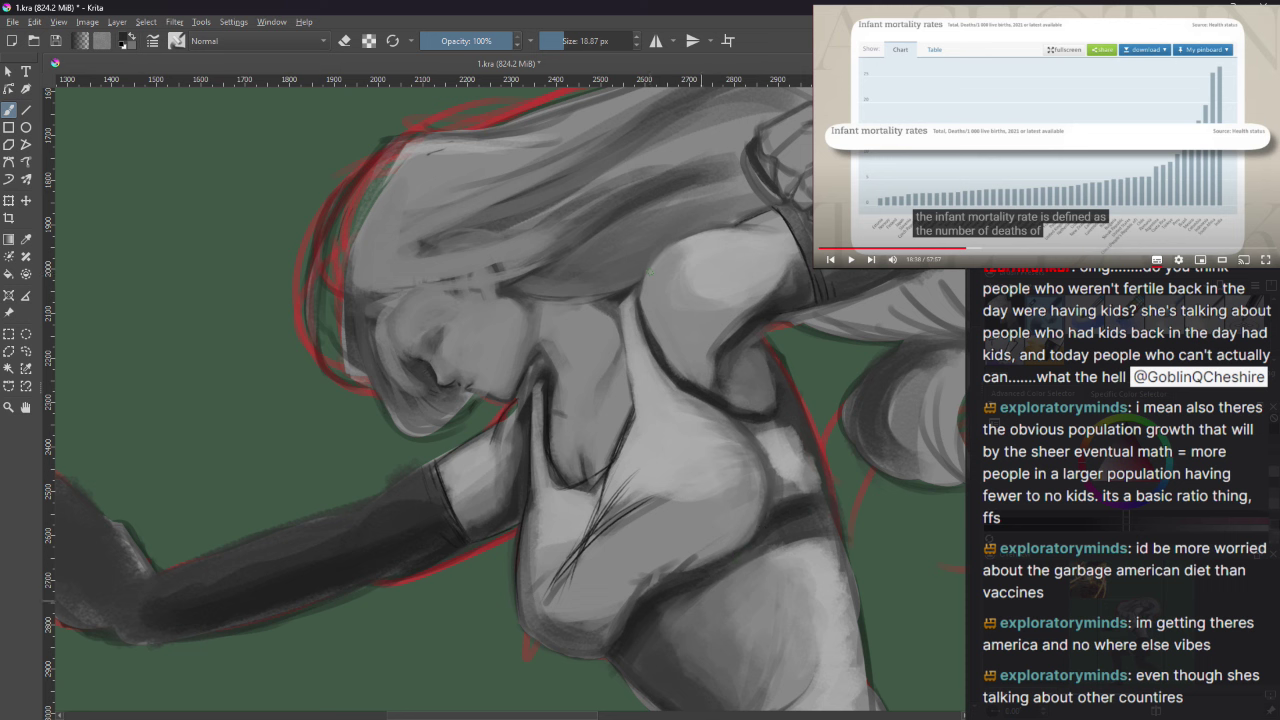
pyautogui.moveTo(479, 716); pyautogui.dragTo(506, 716)
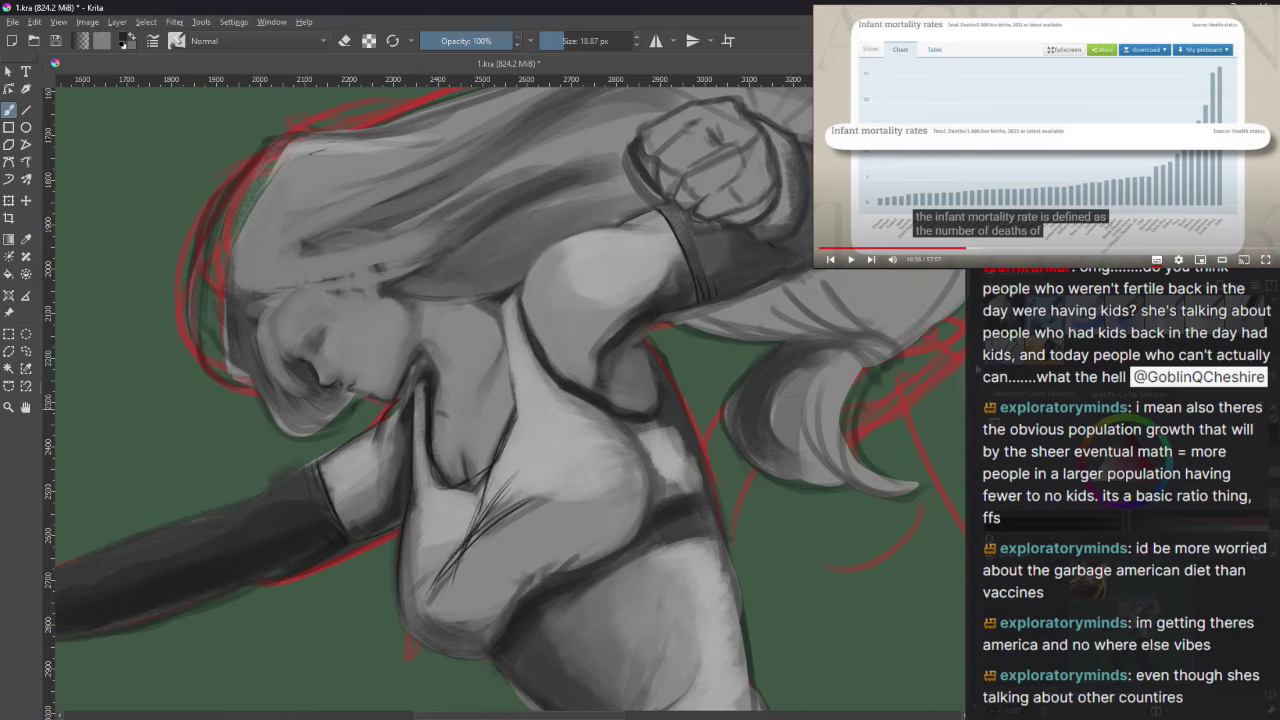
pyautogui.scroll(-5, 510, 480)
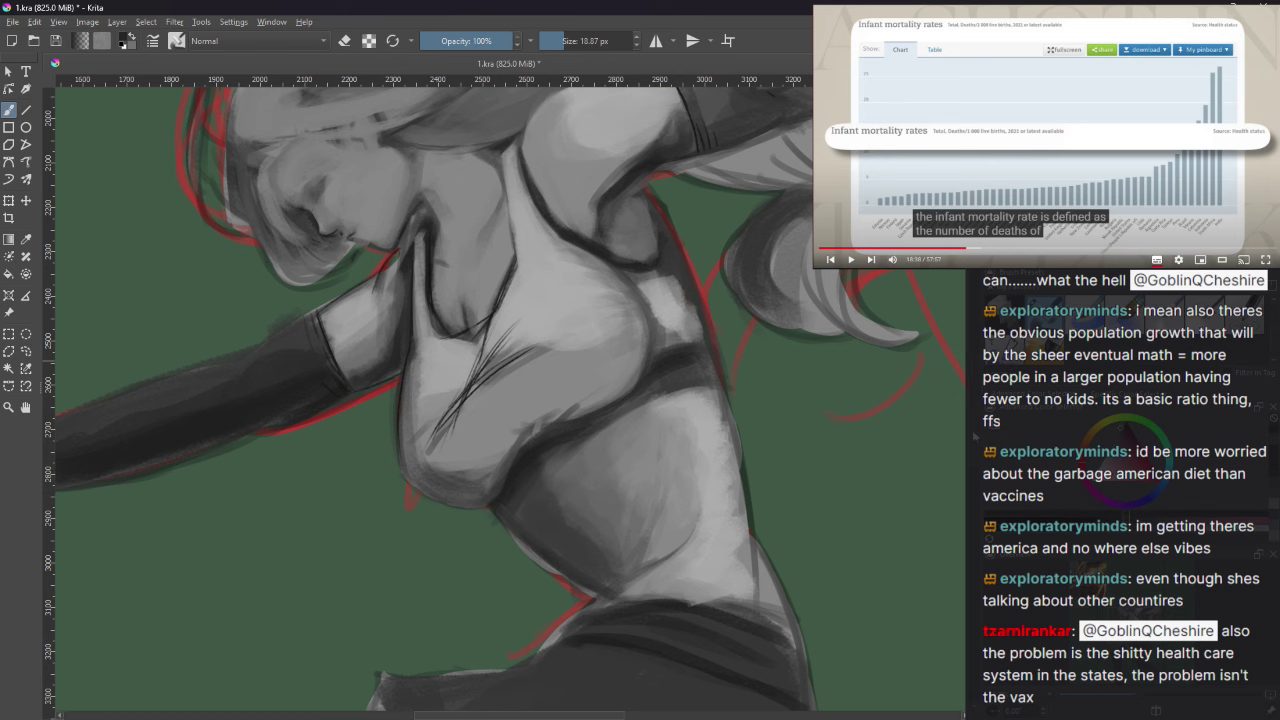
pyautogui.scroll(3, 812, 483)
pyautogui.moveTo(588, 715); pyautogui.dragTo(550, 718)
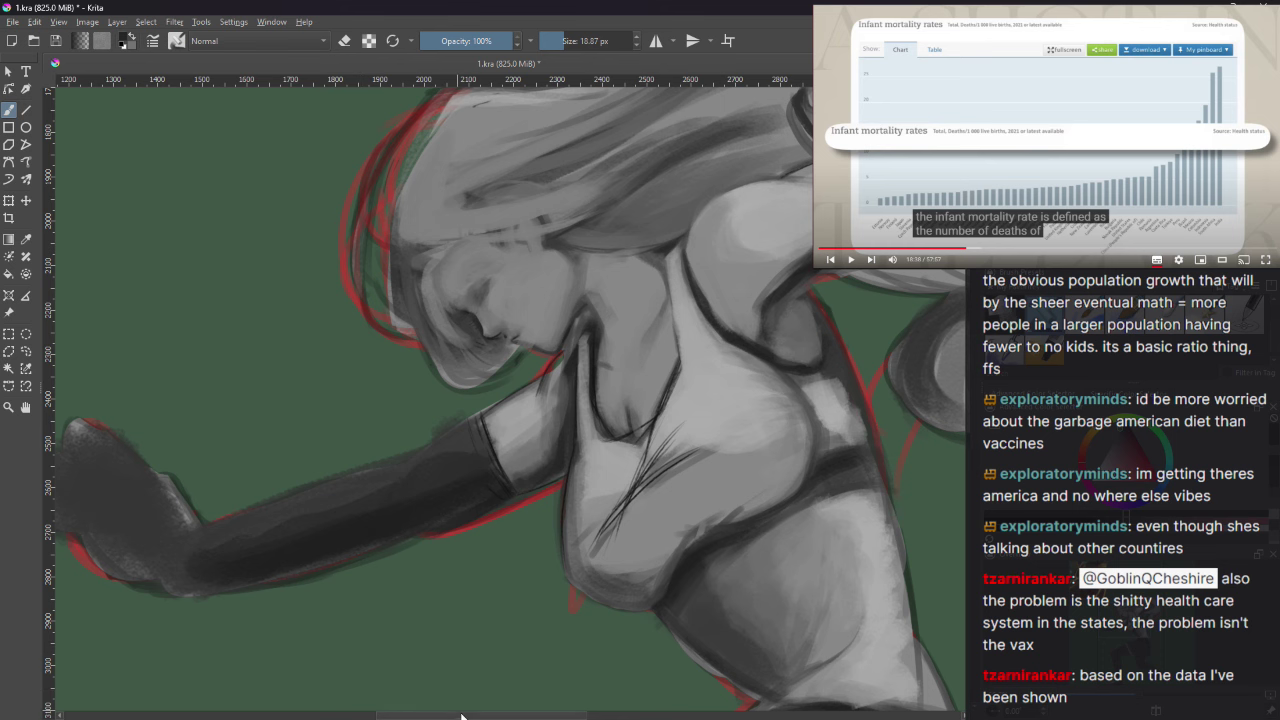
pyautogui.moveTo(456, 716)
pyautogui.mouseDown()
pyautogui.moveTo(438, 716)
pyautogui.moveTo(463, 716)
pyautogui.mouseUp()
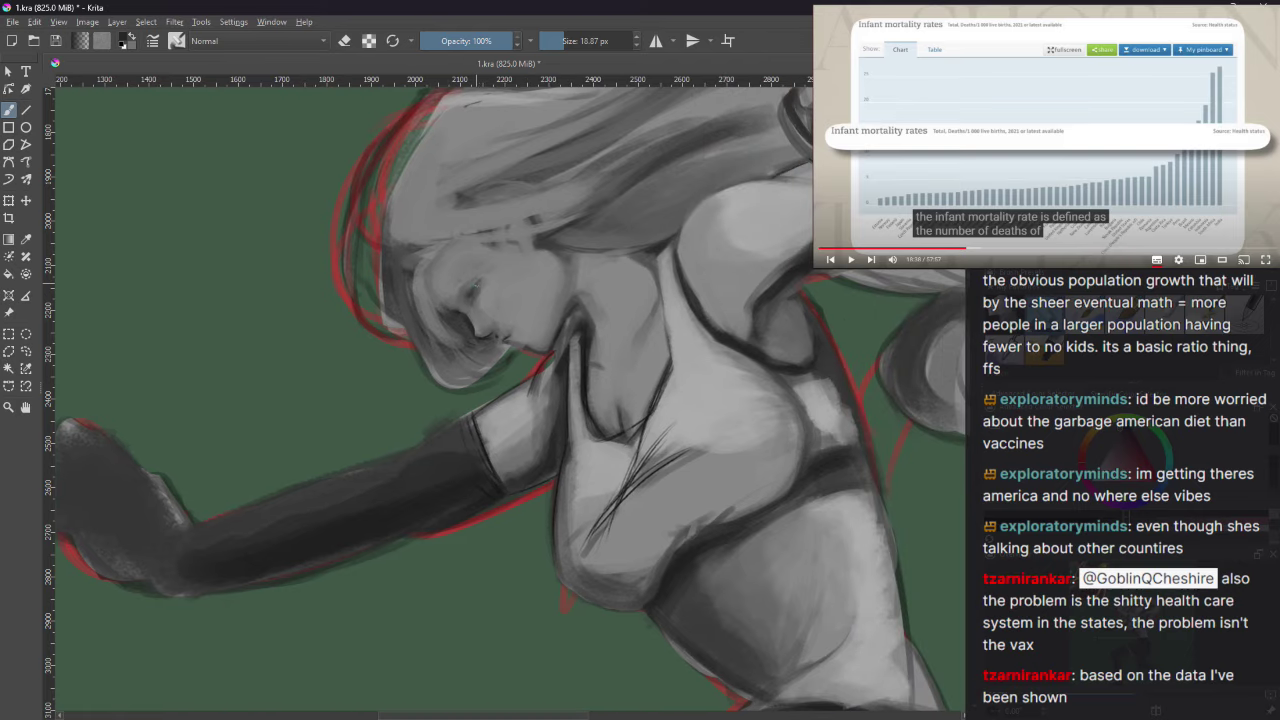
pyautogui.moveTo(464, 290); pyautogui.dragTo(468, 295)
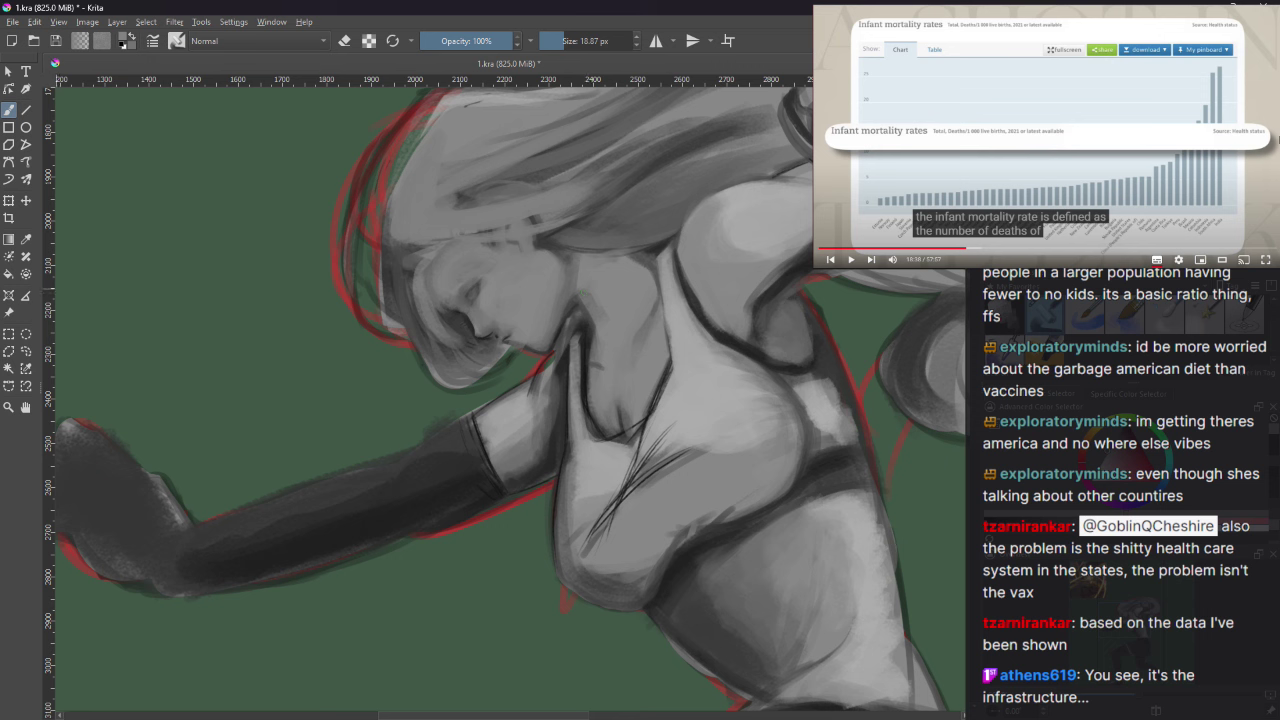
pyautogui.press('space')
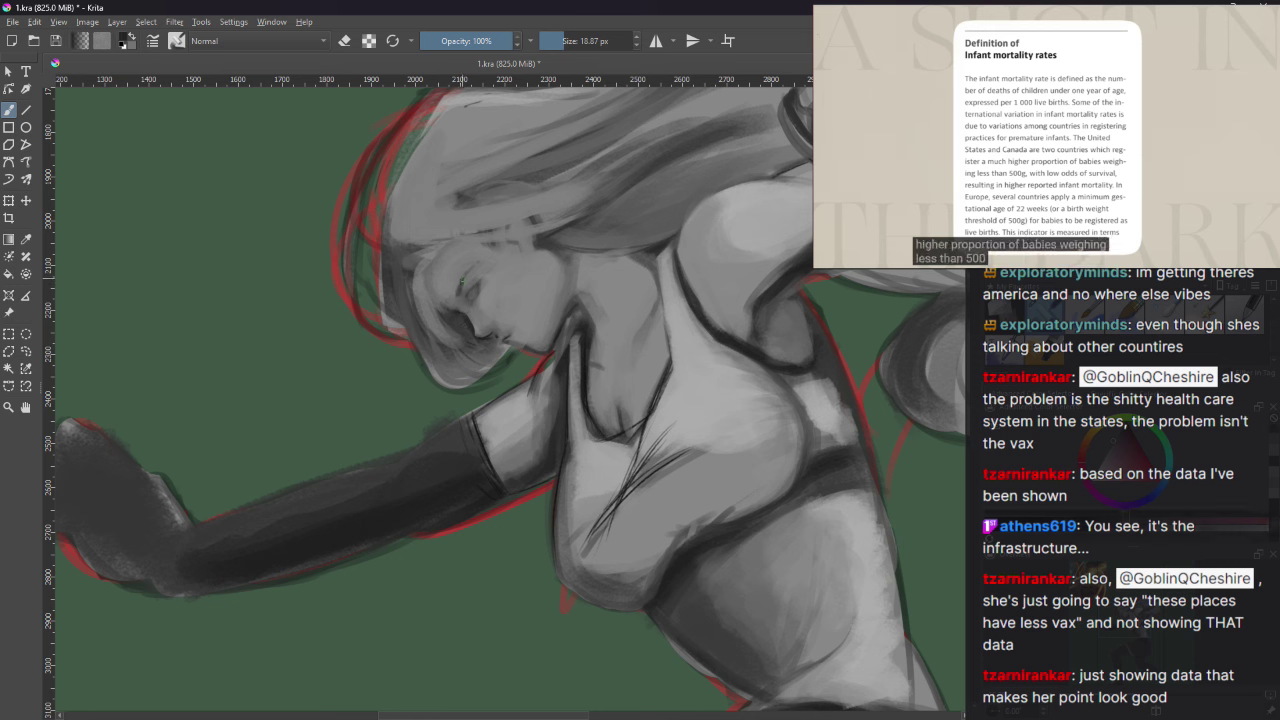
# Step: Set the brush size to 7.34 px for the fine detail work on the character's eye
pyautogui.moveTo(560, 41); pyautogui.dragTo(548, 41)
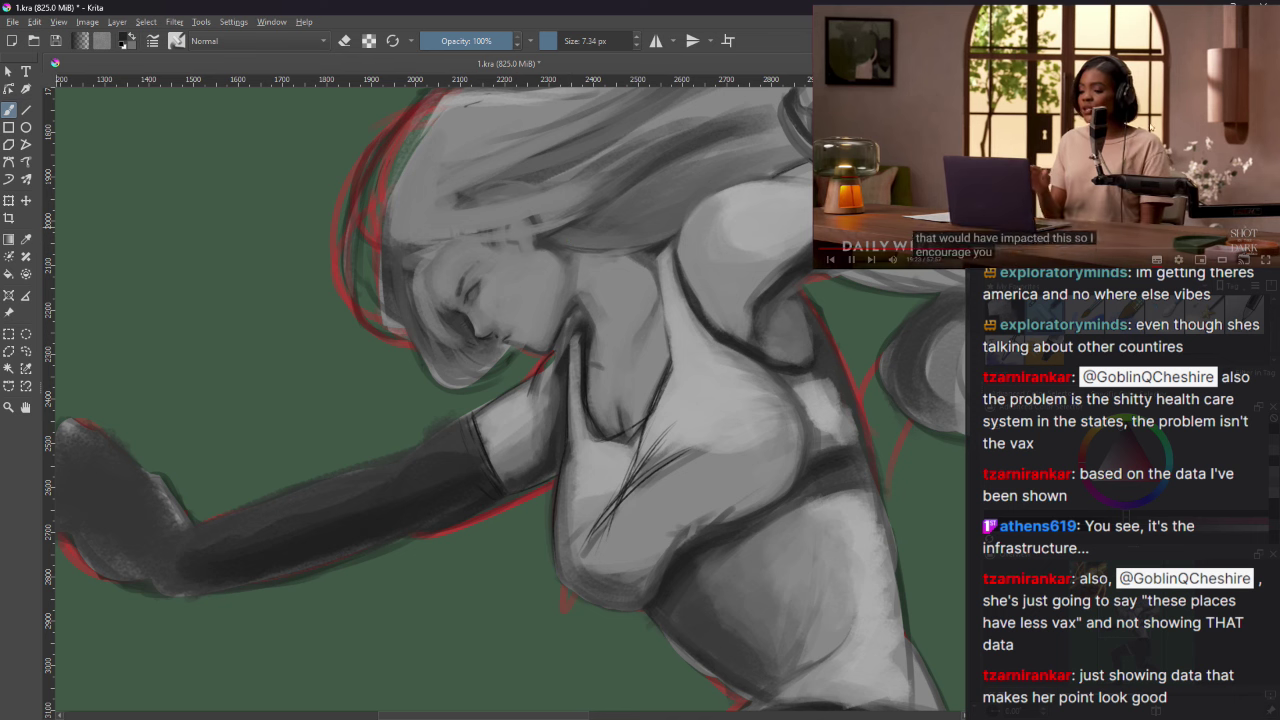
# Step: Pause and resume the podcast video around its infant mortality passage and turn the captions on
pyautogui.press('space')
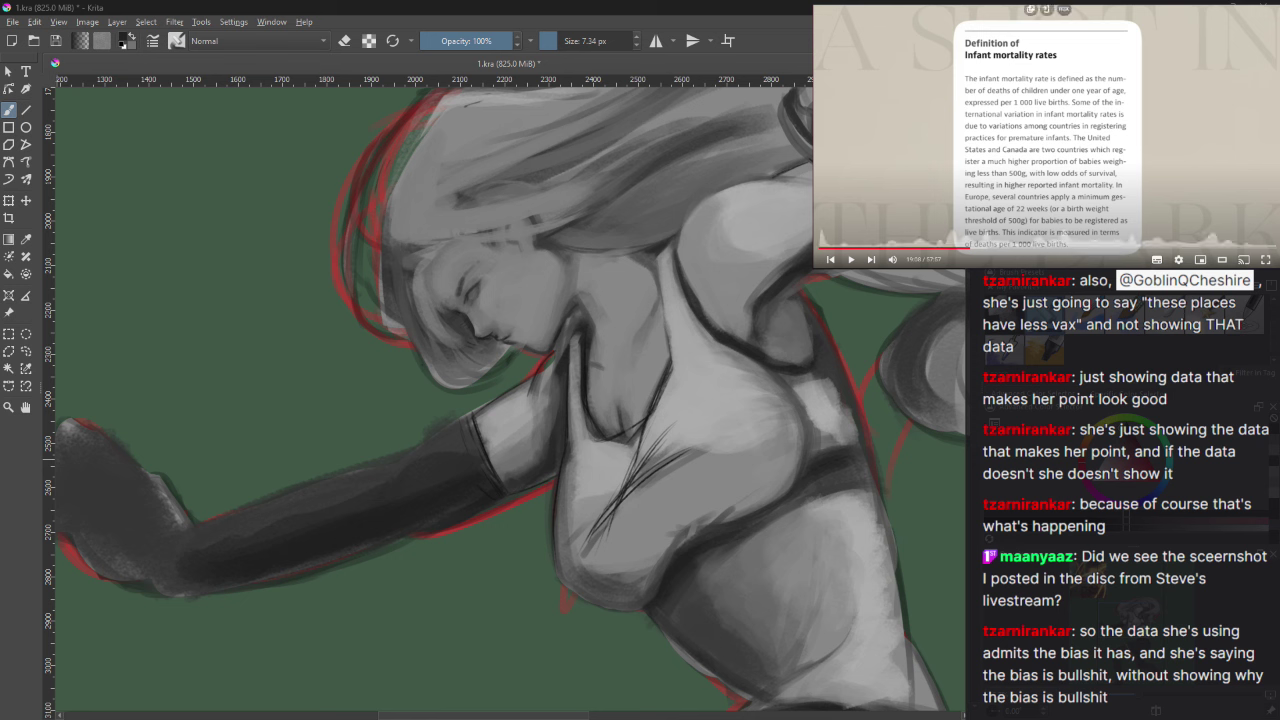
pyautogui.click(852, 259)
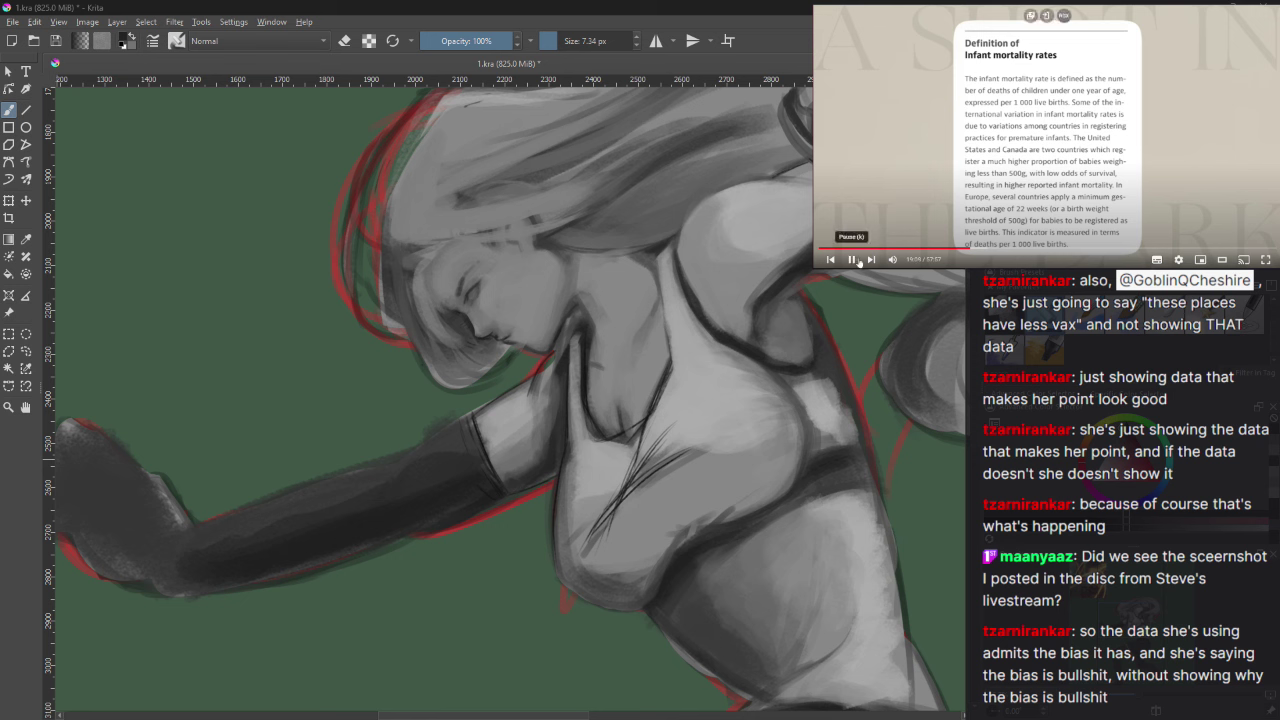
pyautogui.click(1155, 260)
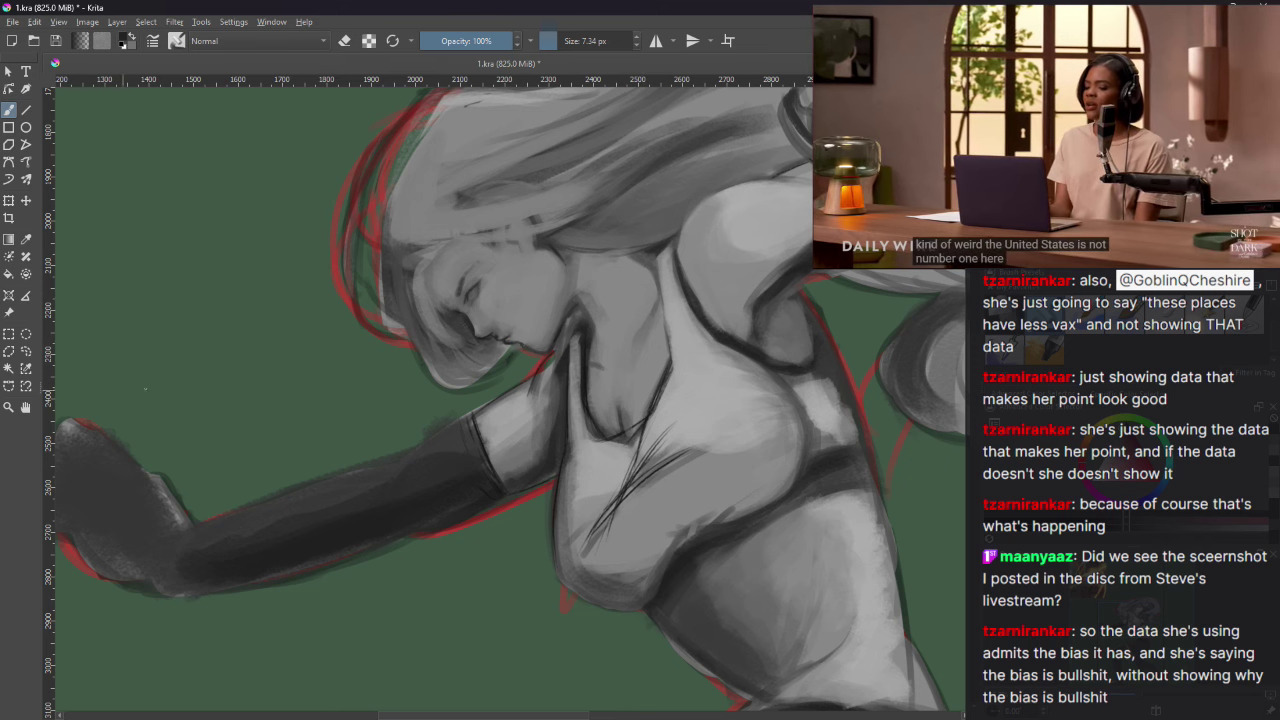
pyautogui.moveTo(1007, 175)
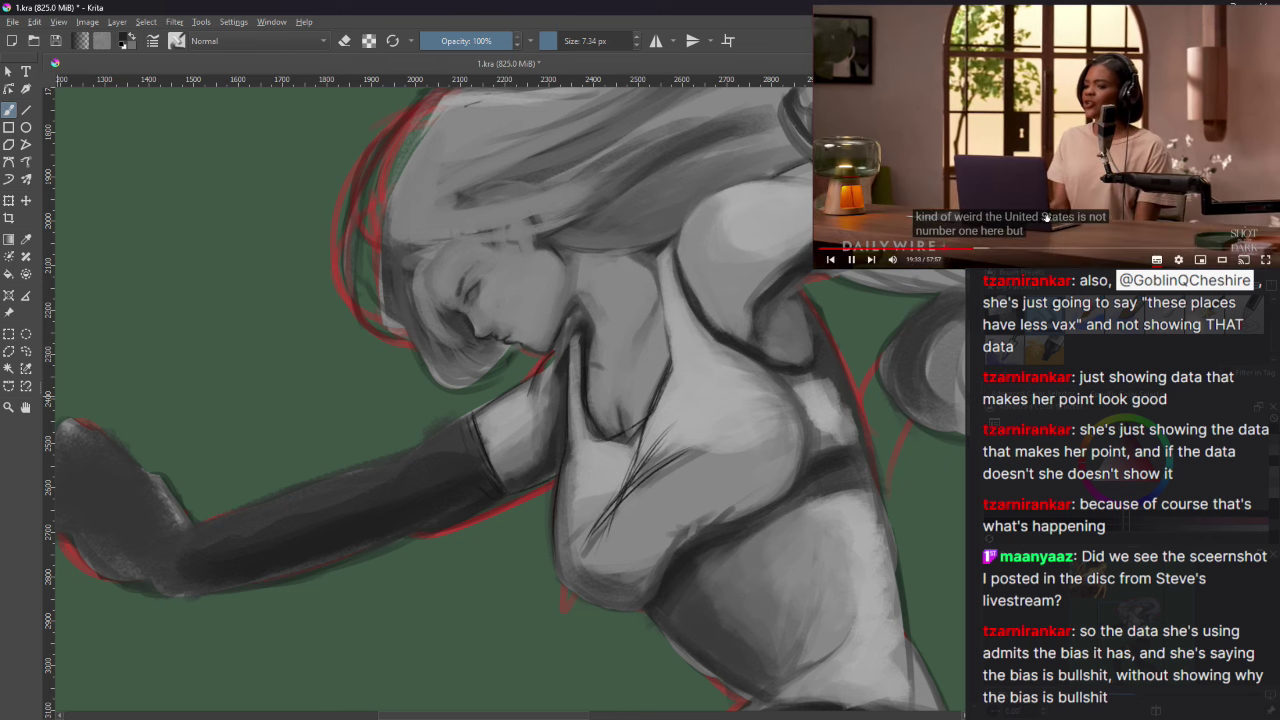
pyautogui.click(997, 175)
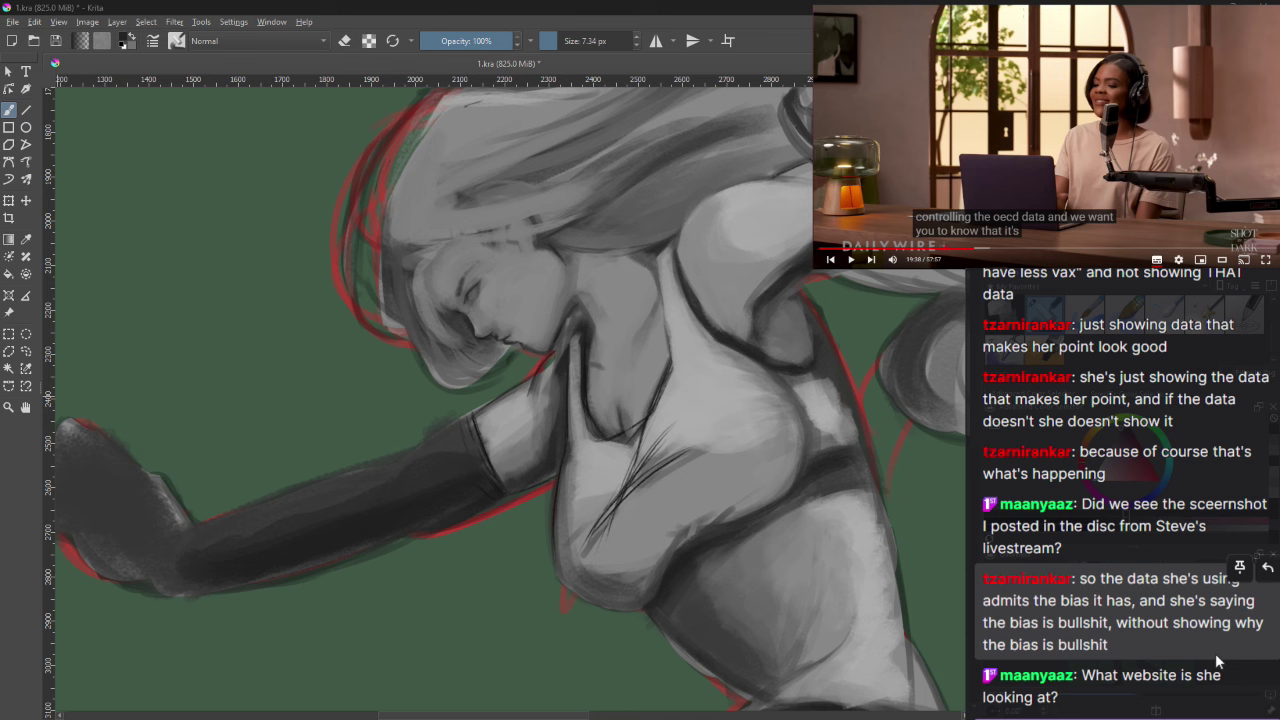
pyautogui.click(850, 260)
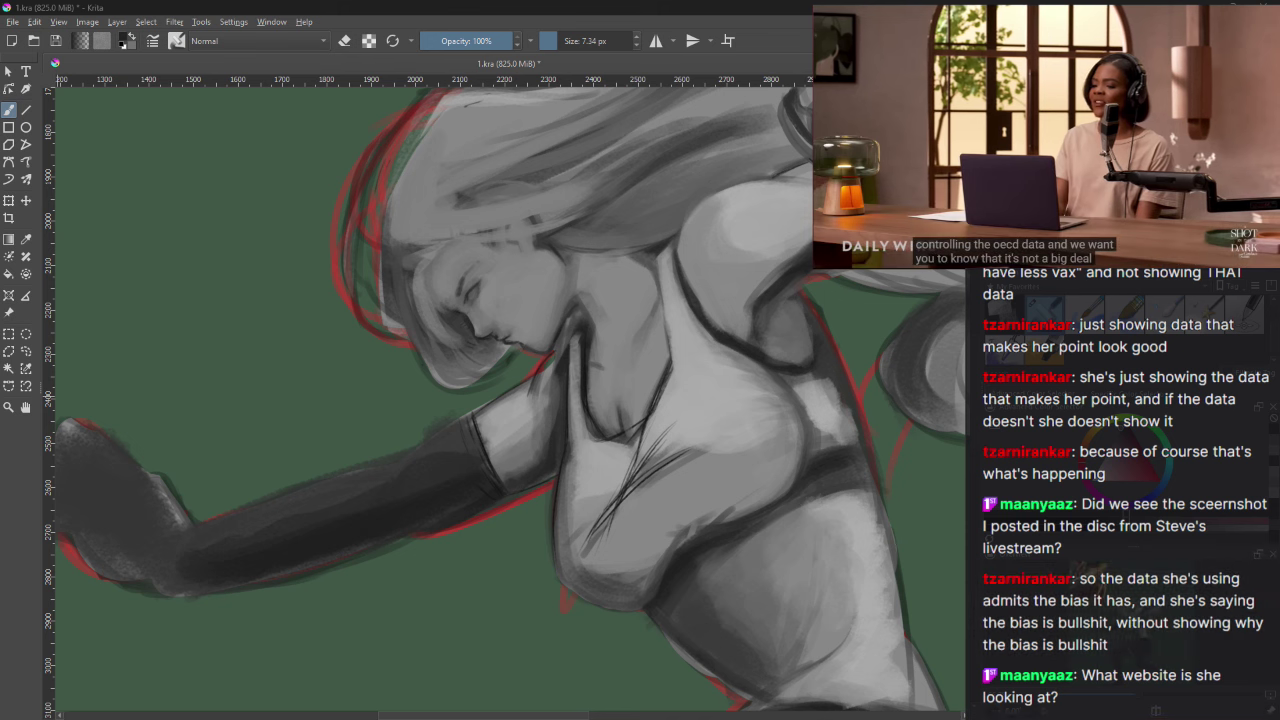
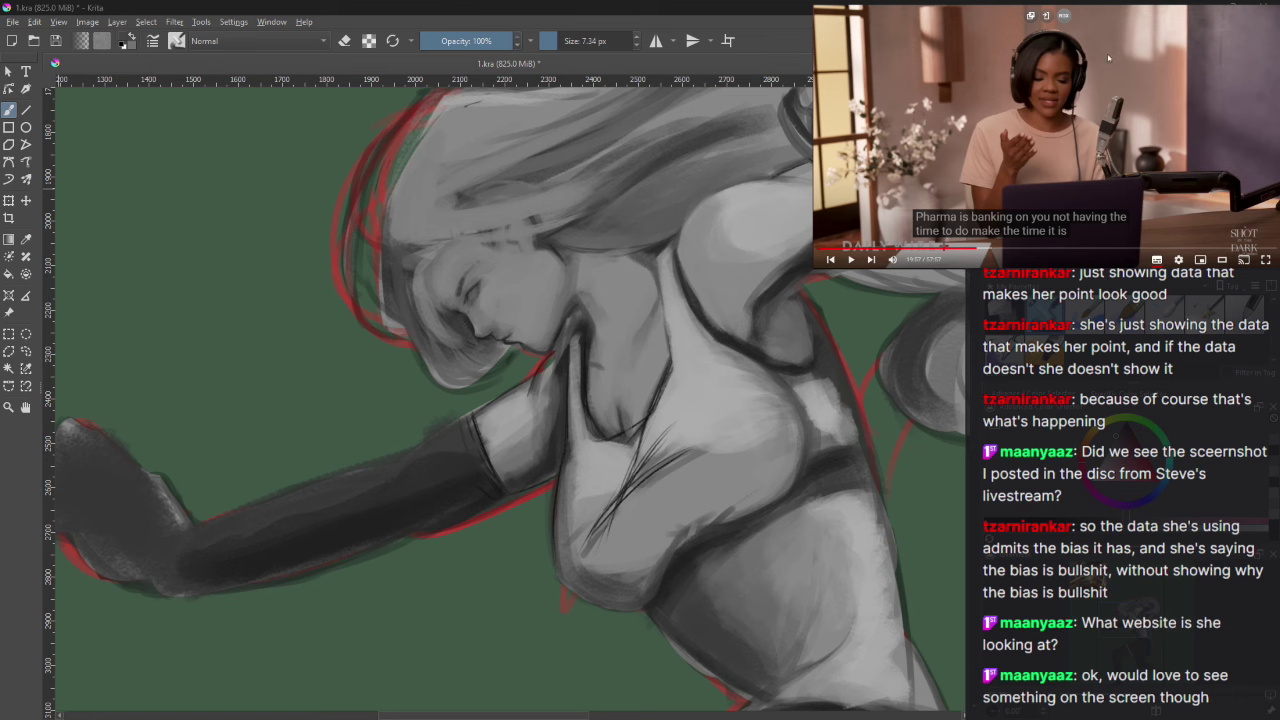
# Step: Expand the podcast video's description and go through it to the Sources list
pyautogui.scroll(-3, 1108, 57)
pyautogui.click(1098, 254)
pyautogui.scroll(-3, 942, 203)
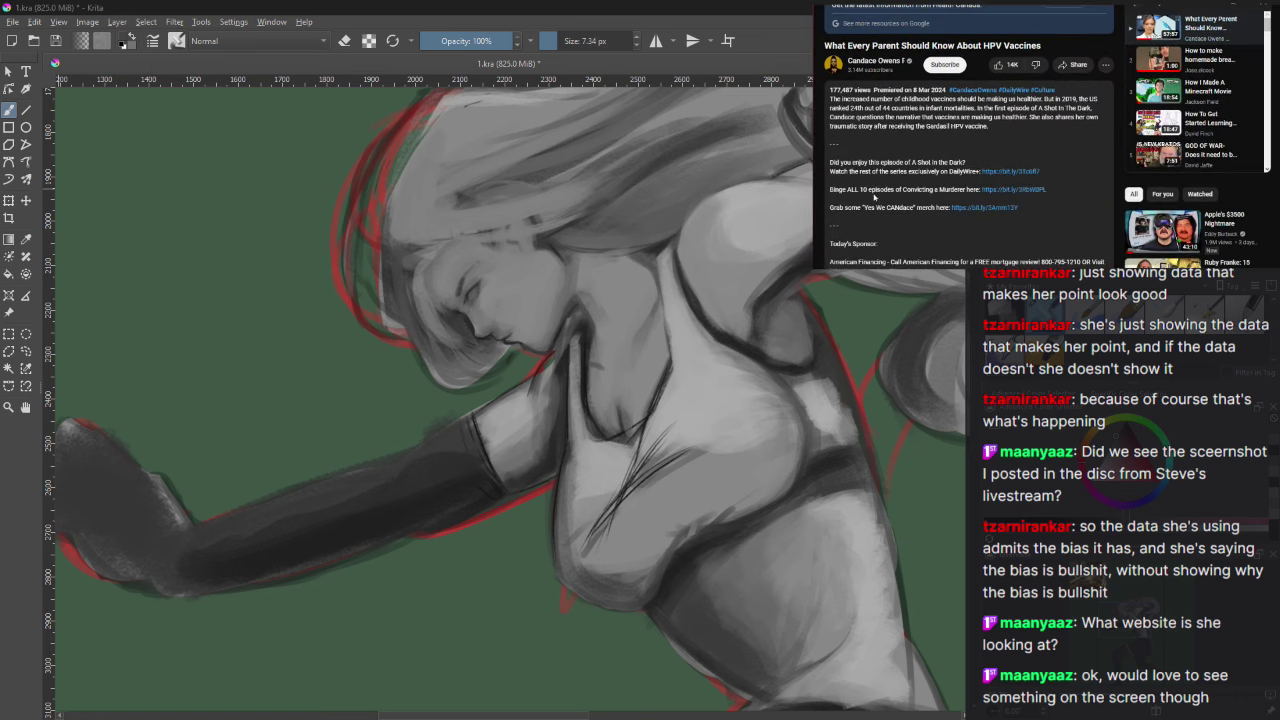
pyautogui.scroll(-1, 940, 206)
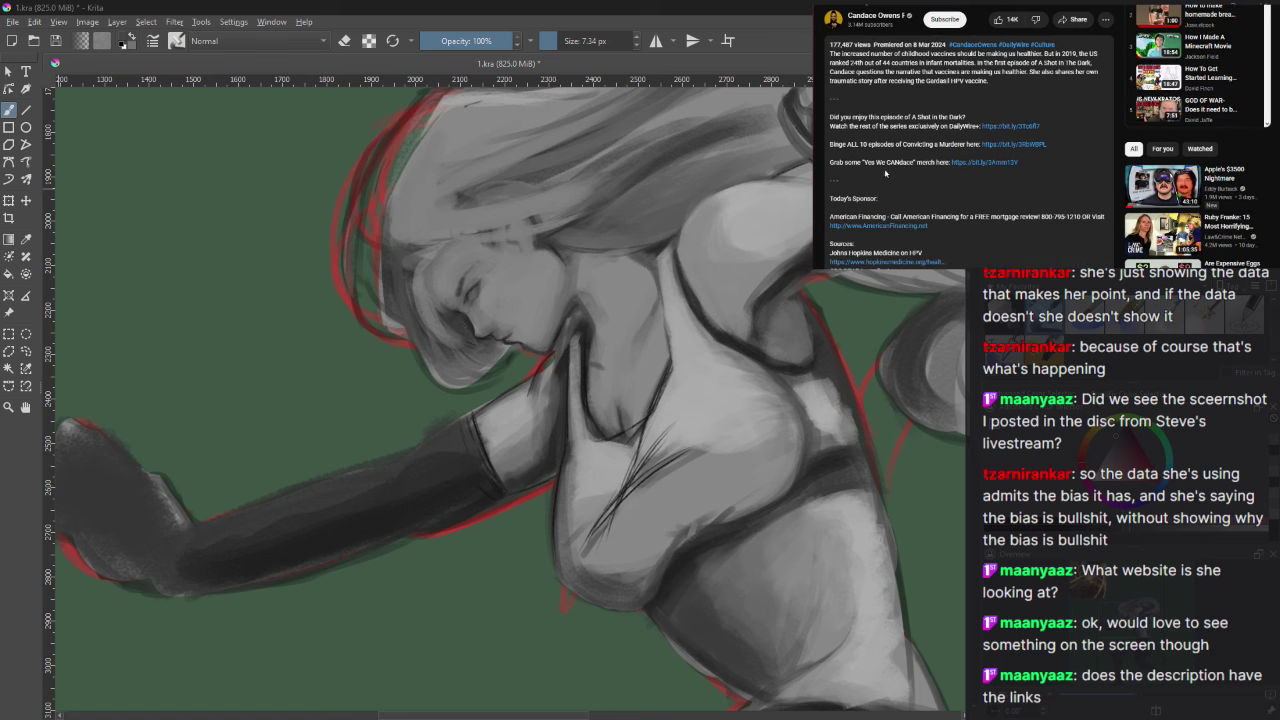
pyautogui.moveTo(914, 162); pyautogui.dragTo(865, 162)
pyautogui.click(928, 173)
pyautogui.scroll(-2, 905, 175)
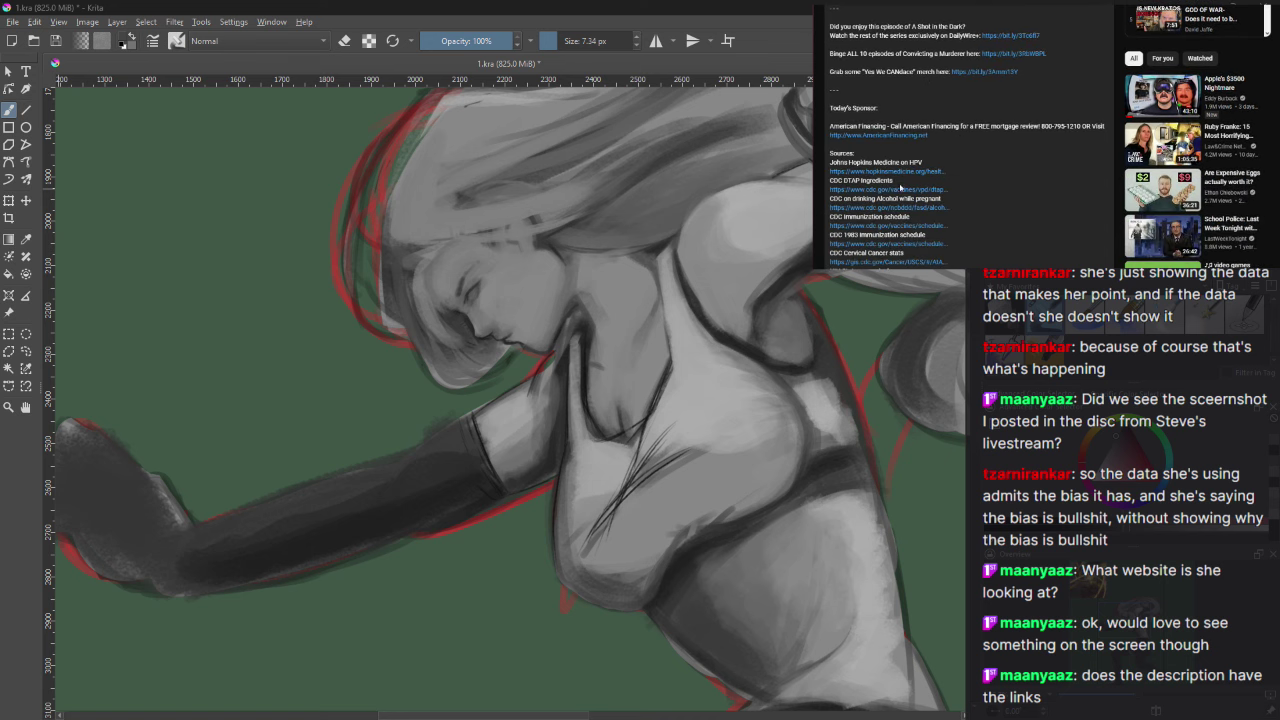
# Step: Find the OECD Infant Mortality Rates, 2021 entry among the description's sources and open its link
pyautogui.scroll(-1, 905, 175)
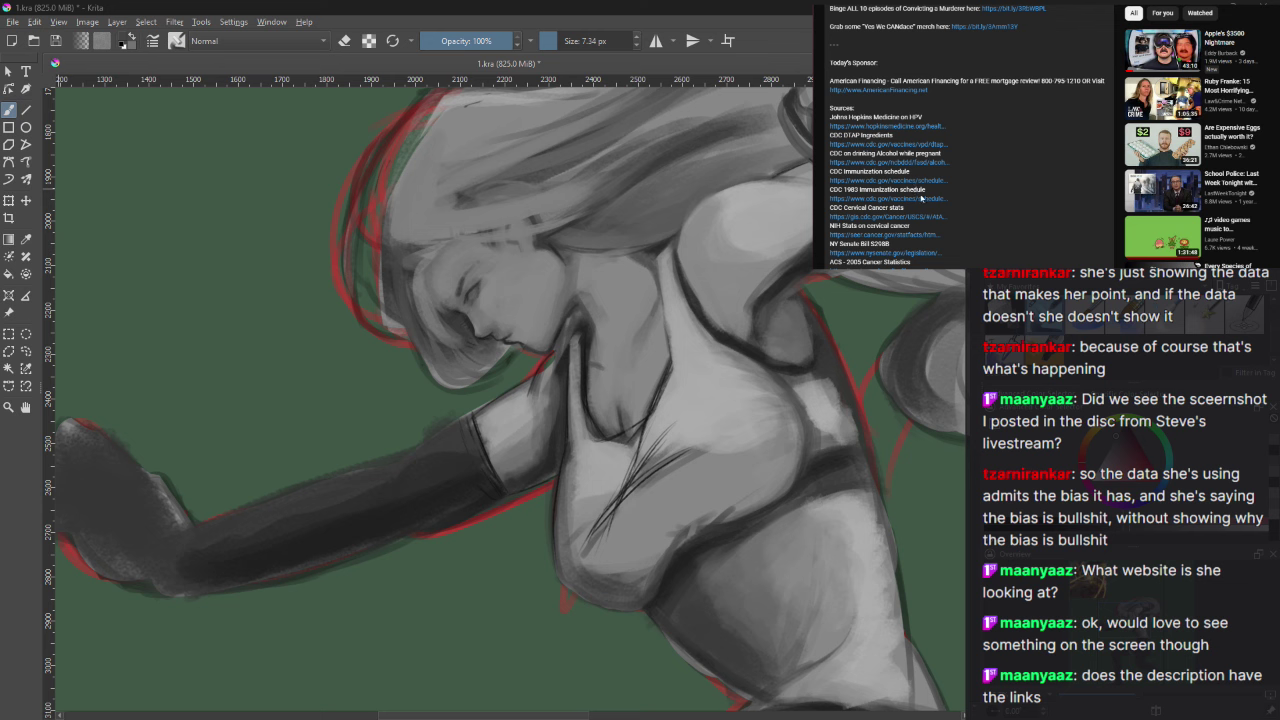
pyautogui.scroll(-1, 922, 199)
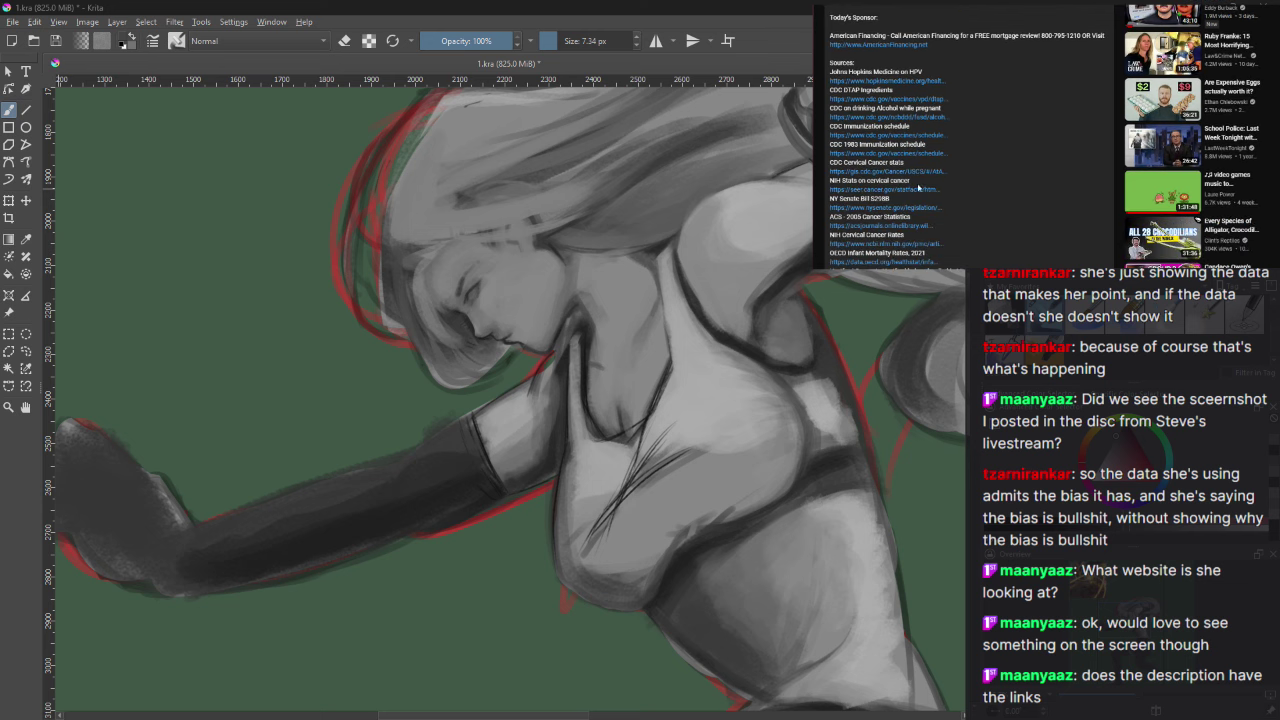
pyautogui.scroll(-1, 876, 190)
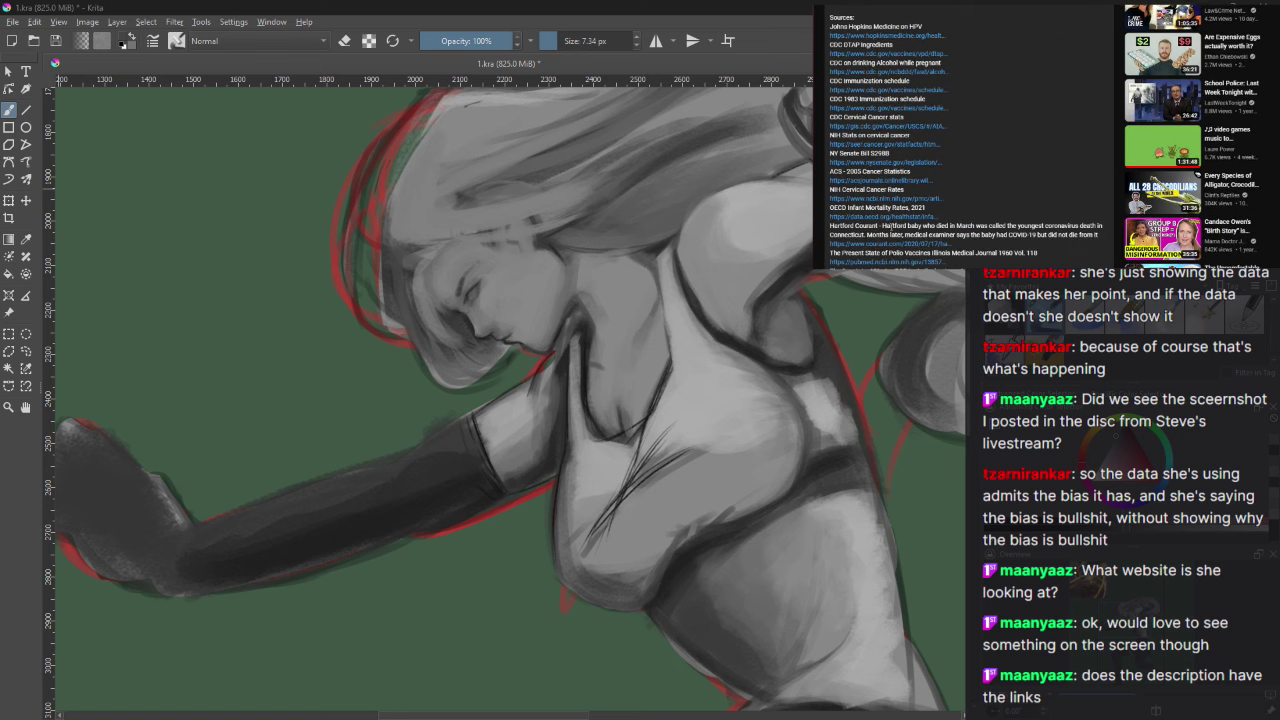
pyautogui.scroll(-2, 903, 240)
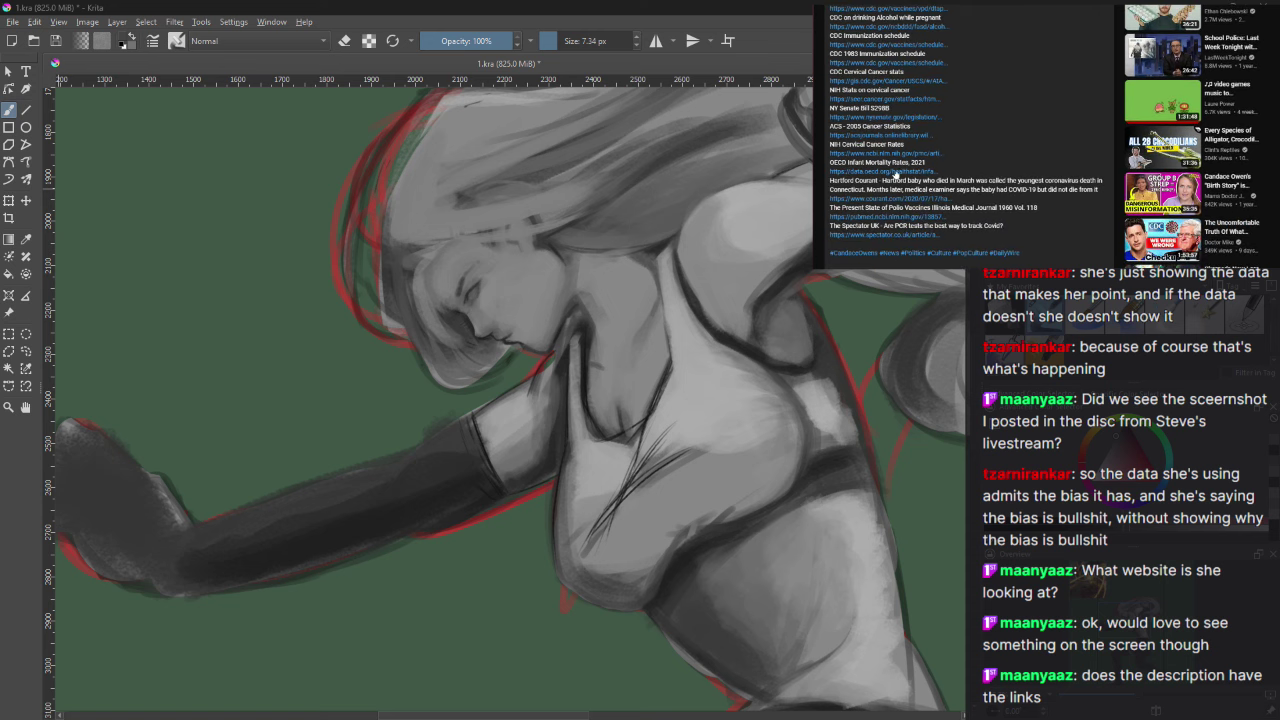
pyautogui.click(885, 171)
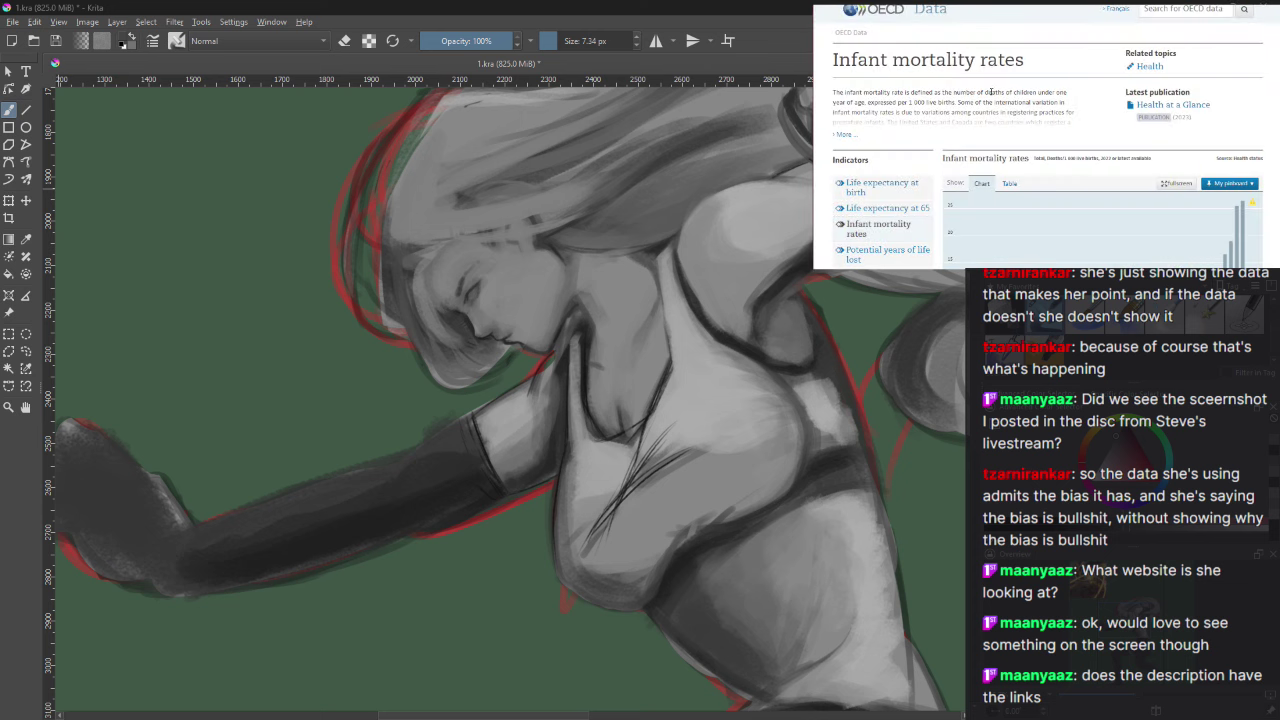
# Step: Examine the OECD infant mortality rates page, including its chart, definition, citation and related indicators and publications
pyautogui.scroll(-3, 935, 103)
pyautogui.scroll(-3, 935, 103)
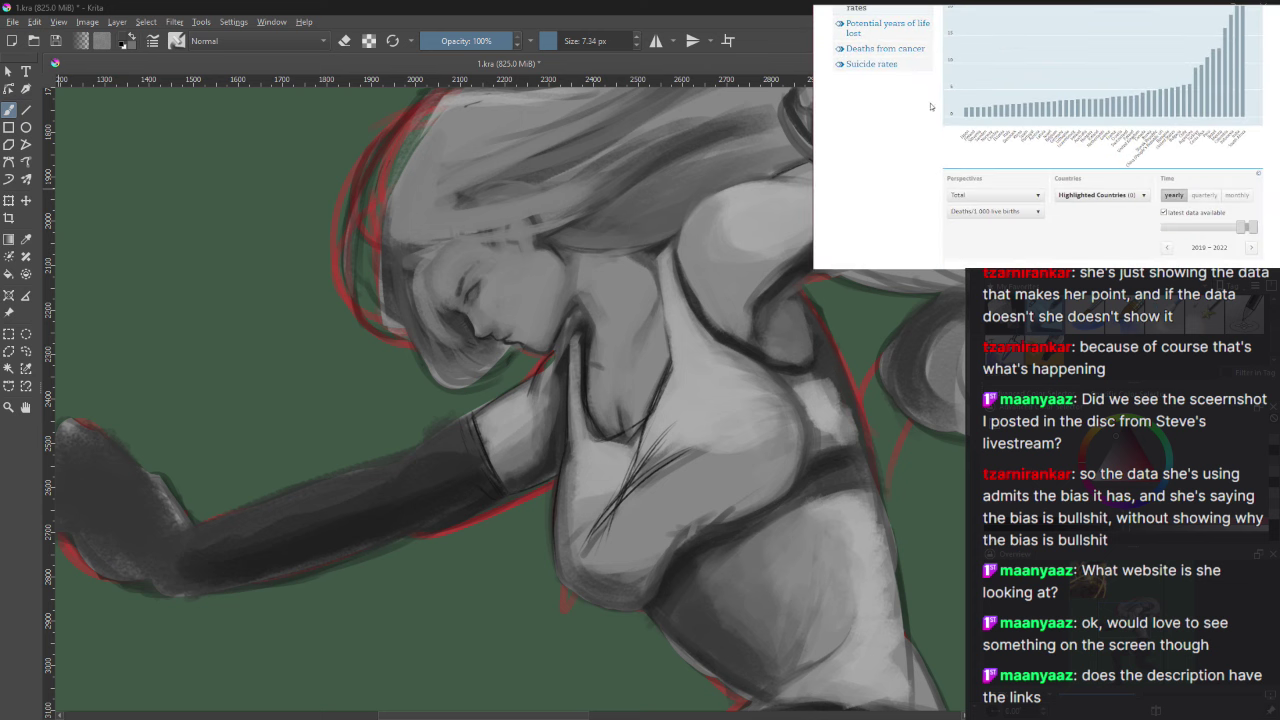
pyautogui.scroll(-5, 928, 111)
pyautogui.scroll(-3, 928, 111)
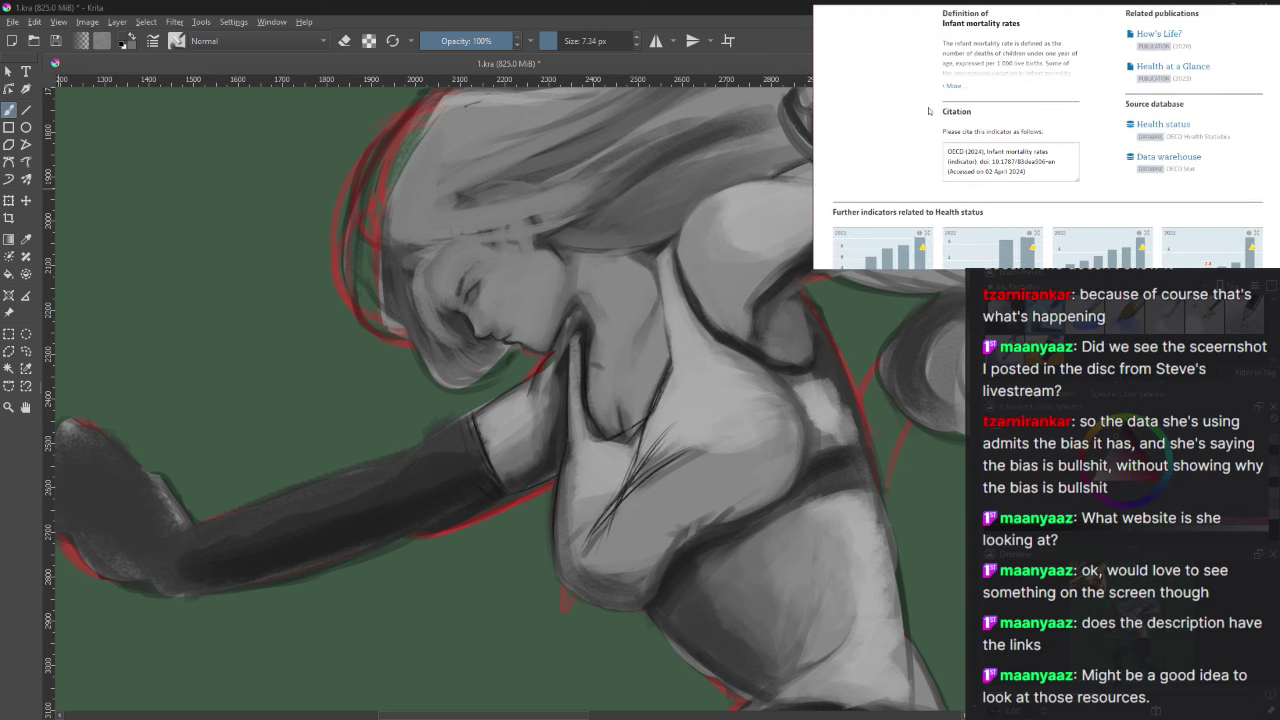
pyautogui.scroll(-3, 928, 111)
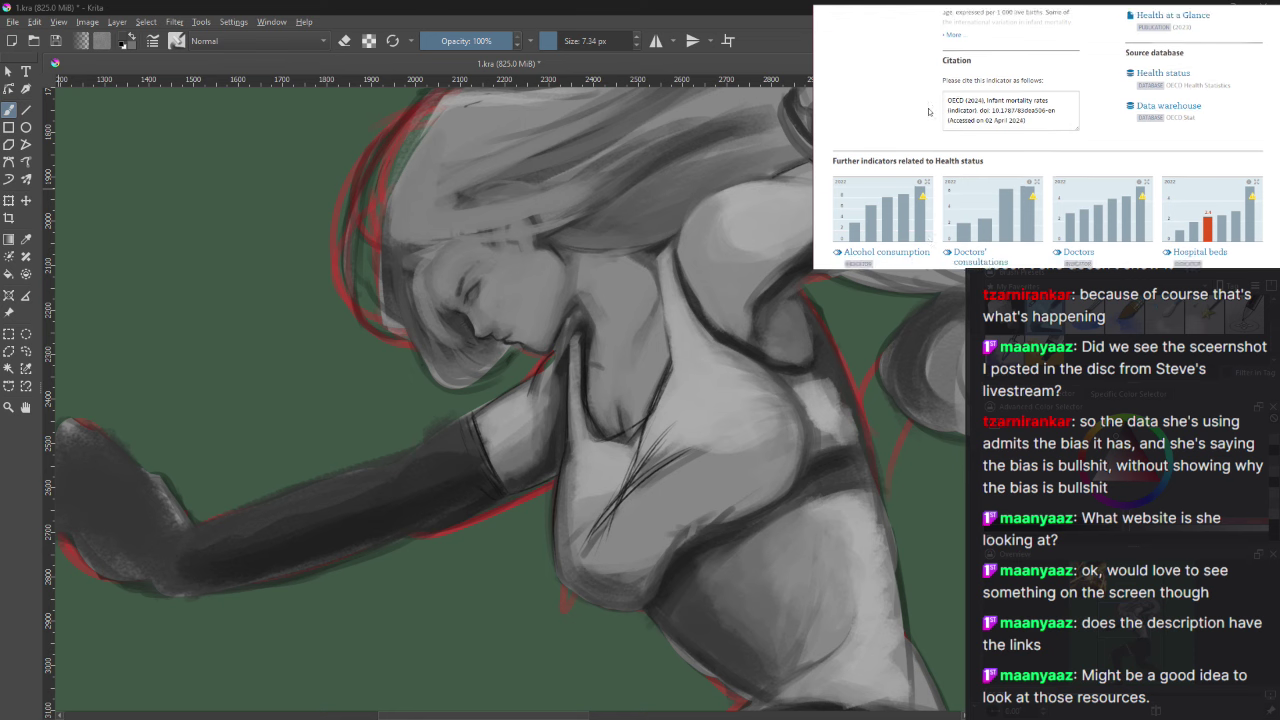
pyautogui.scroll(-1, 928, 111)
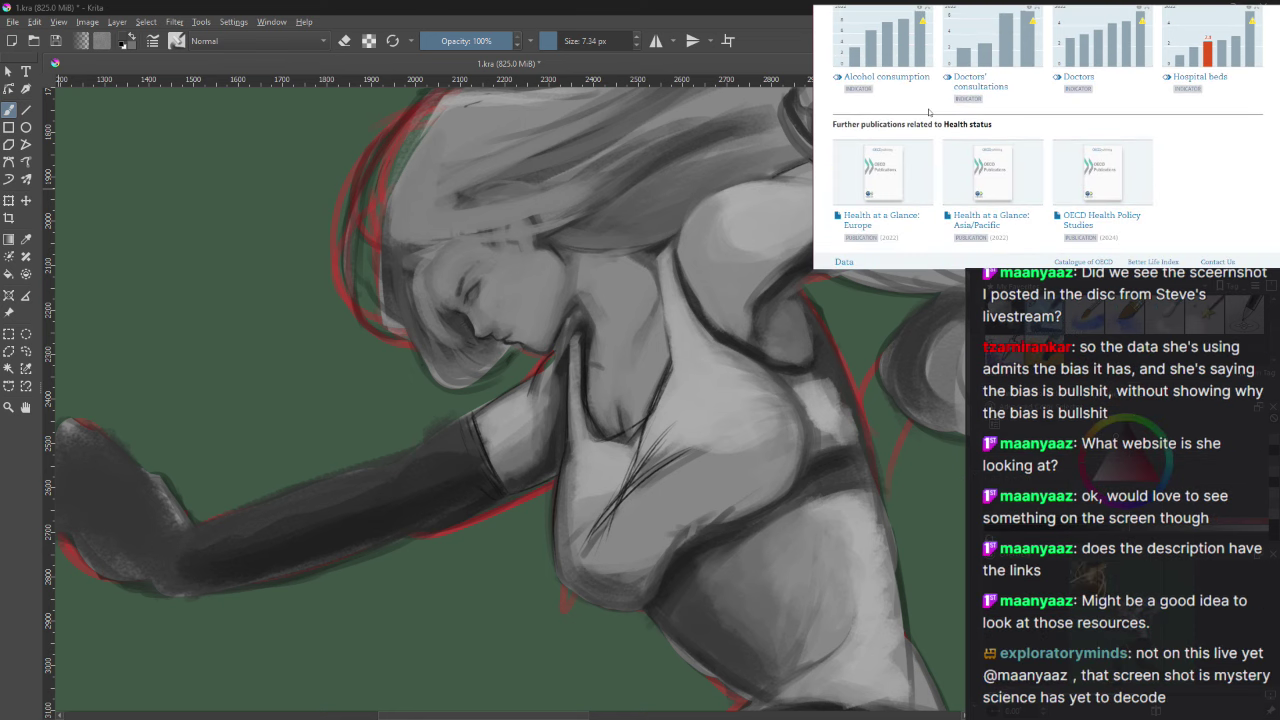
pyautogui.scroll(2, 928, 111)
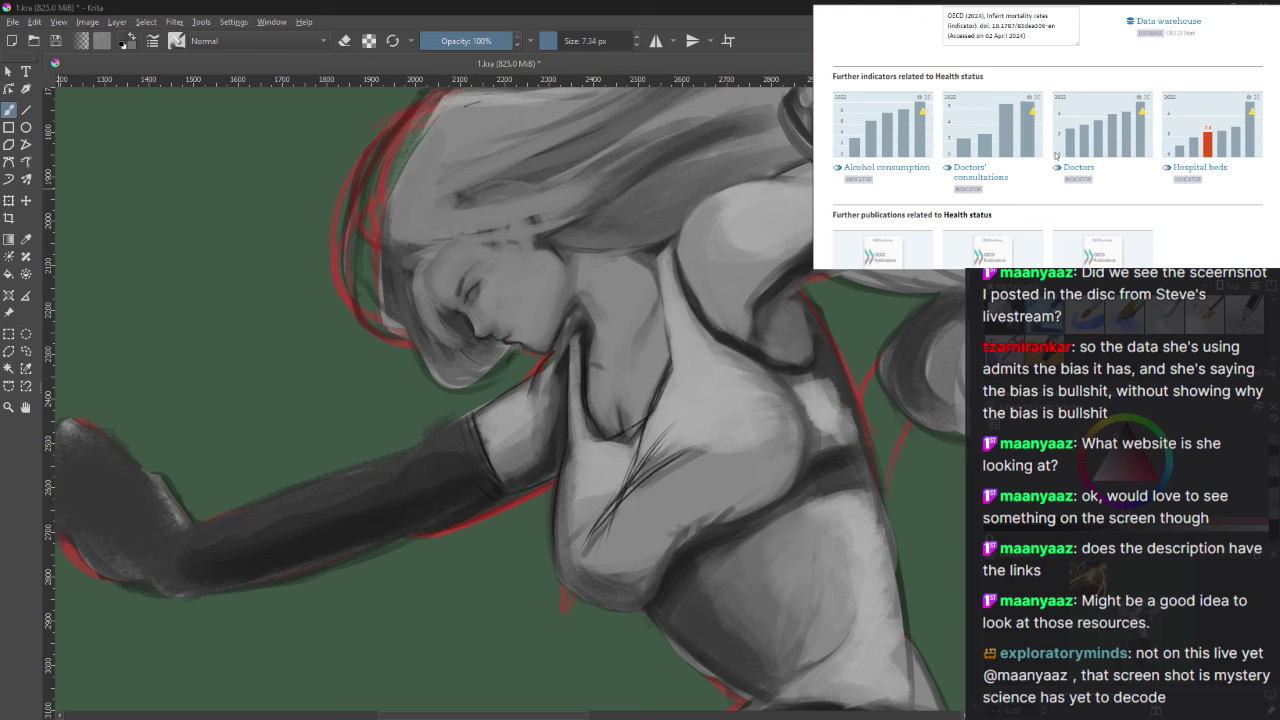
pyautogui.scroll(4, 1058, 153)
pyautogui.scroll(2, 1058, 153)
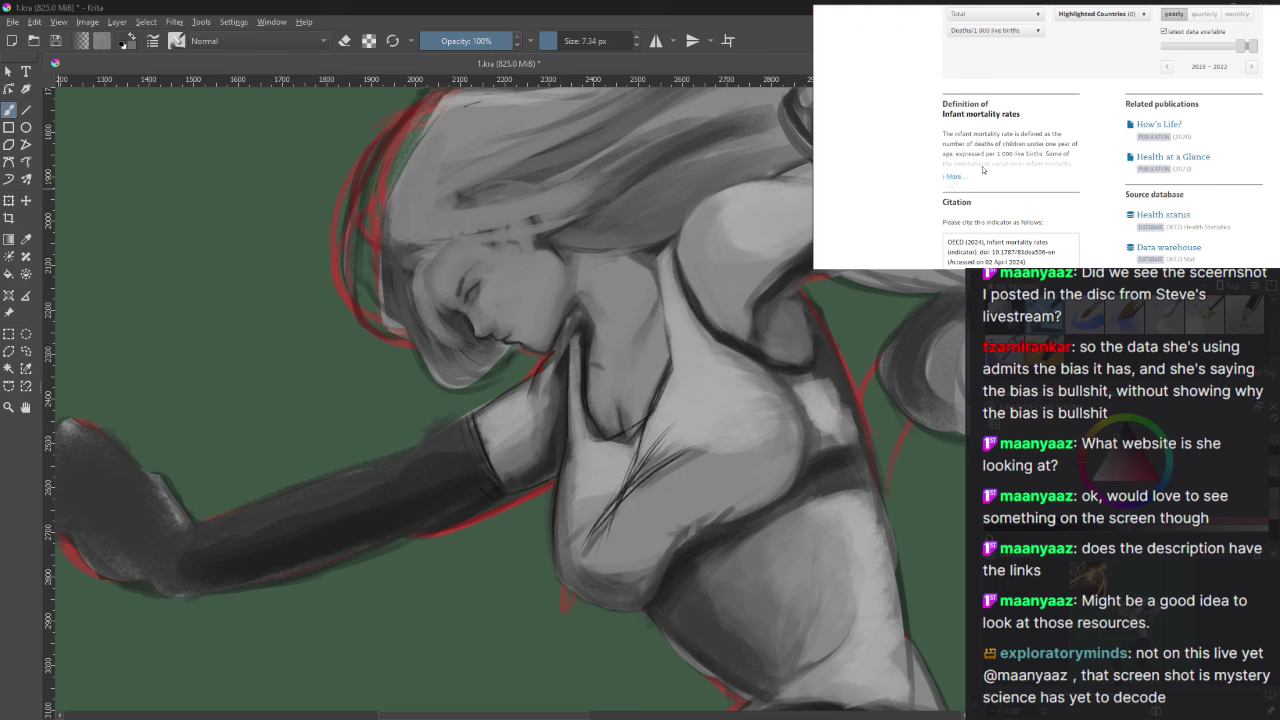
# Step: Check the infant mortality chart's perspective and highlighted-countries options, and toggle its latest data available setting off and on
pyautogui.scroll(3, 970, 170)
pyautogui.click(999, 151)
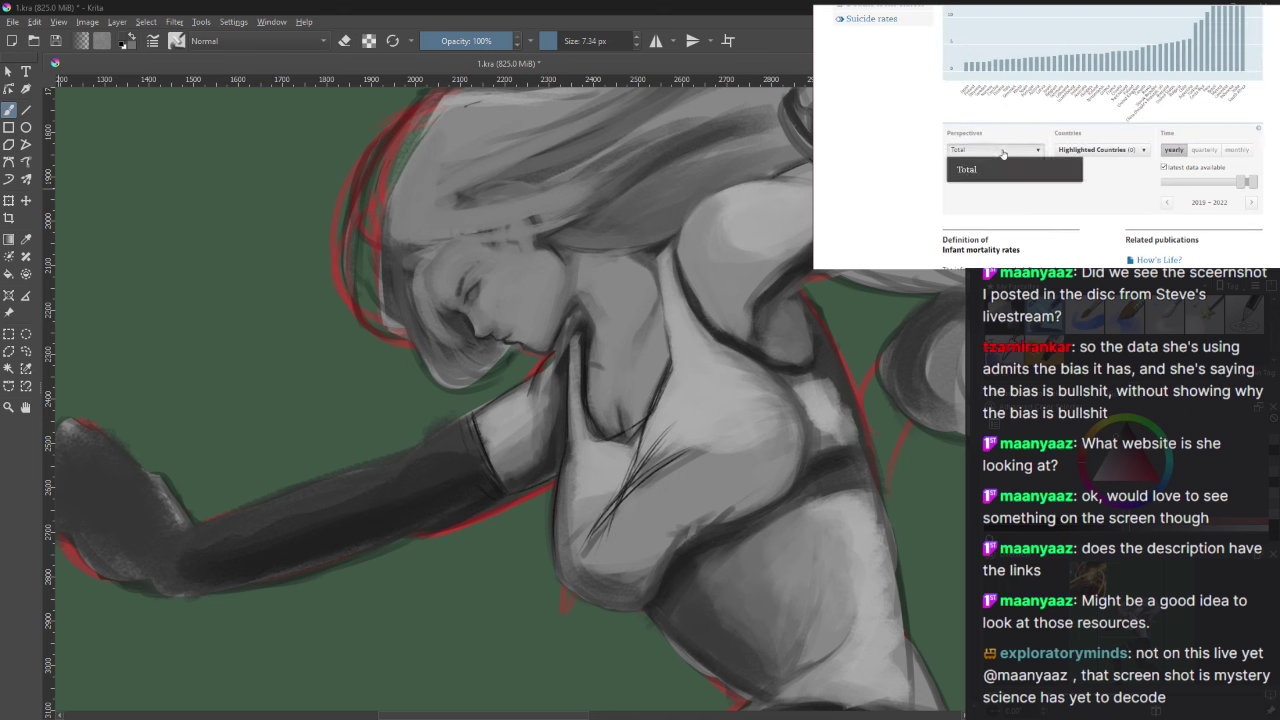
pyautogui.click(1003, 153)
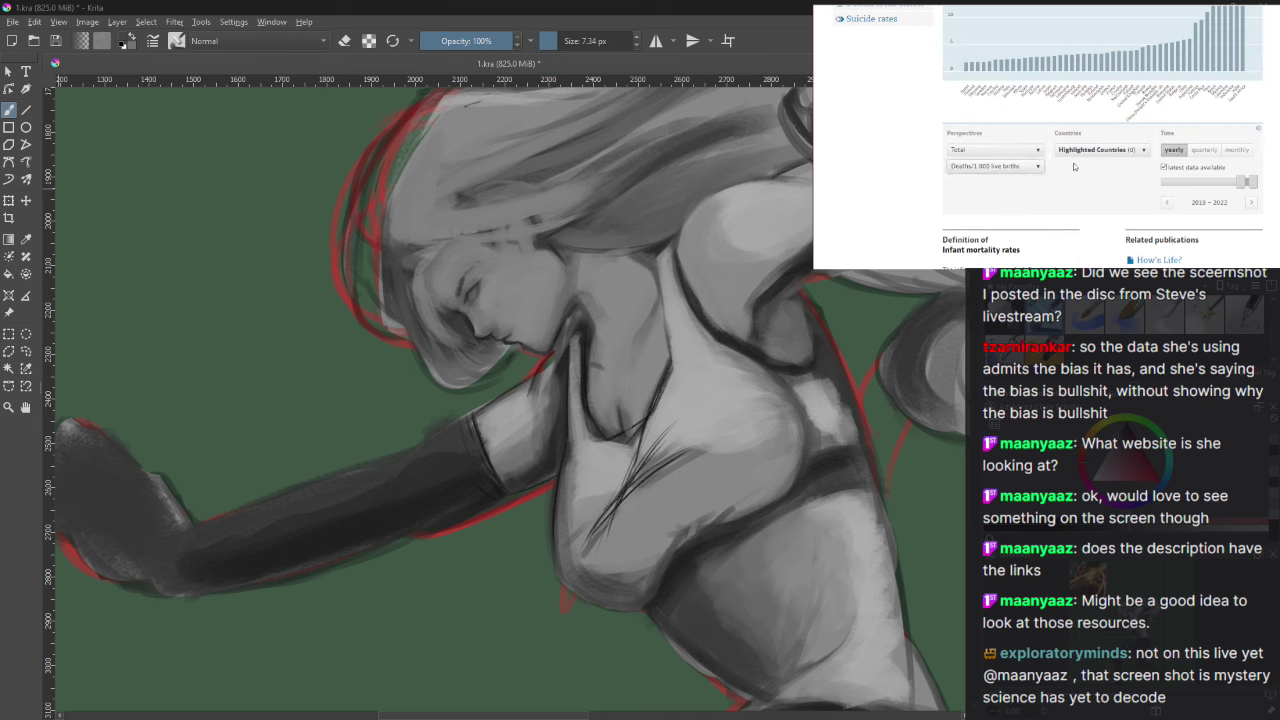
pyautogui.click(1107, 157)
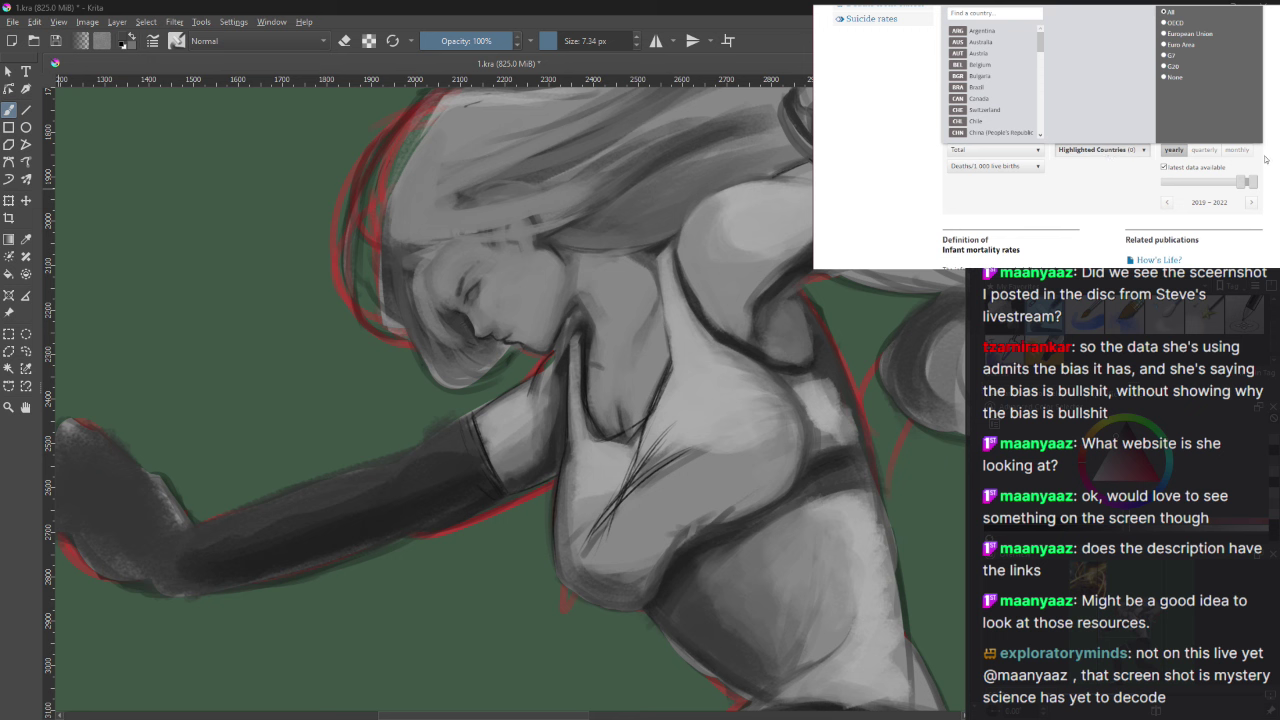
pyautogui.click(1069, 149)
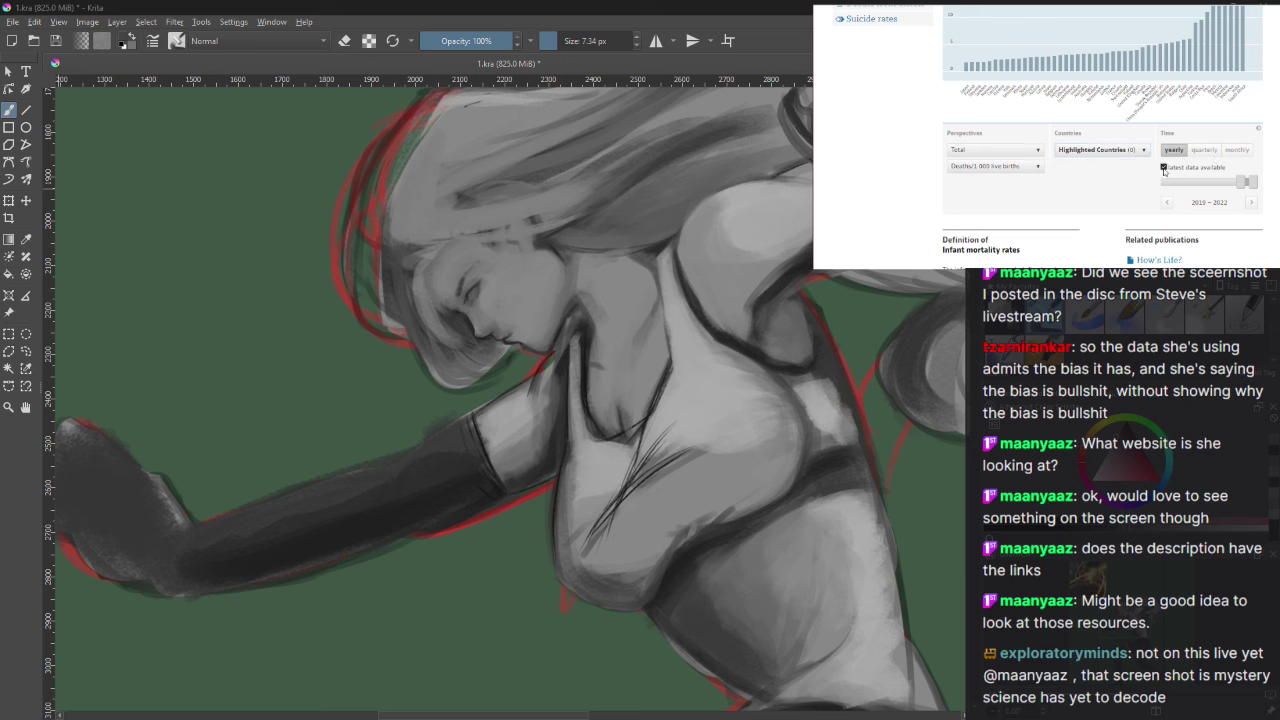
pyautogui.click(1163, 169)
pyautogui.click(1163, 169)
# Step: View the infant mortality rates as a table and return to the chart
pyautogui.scroll(2, 1049, 139)
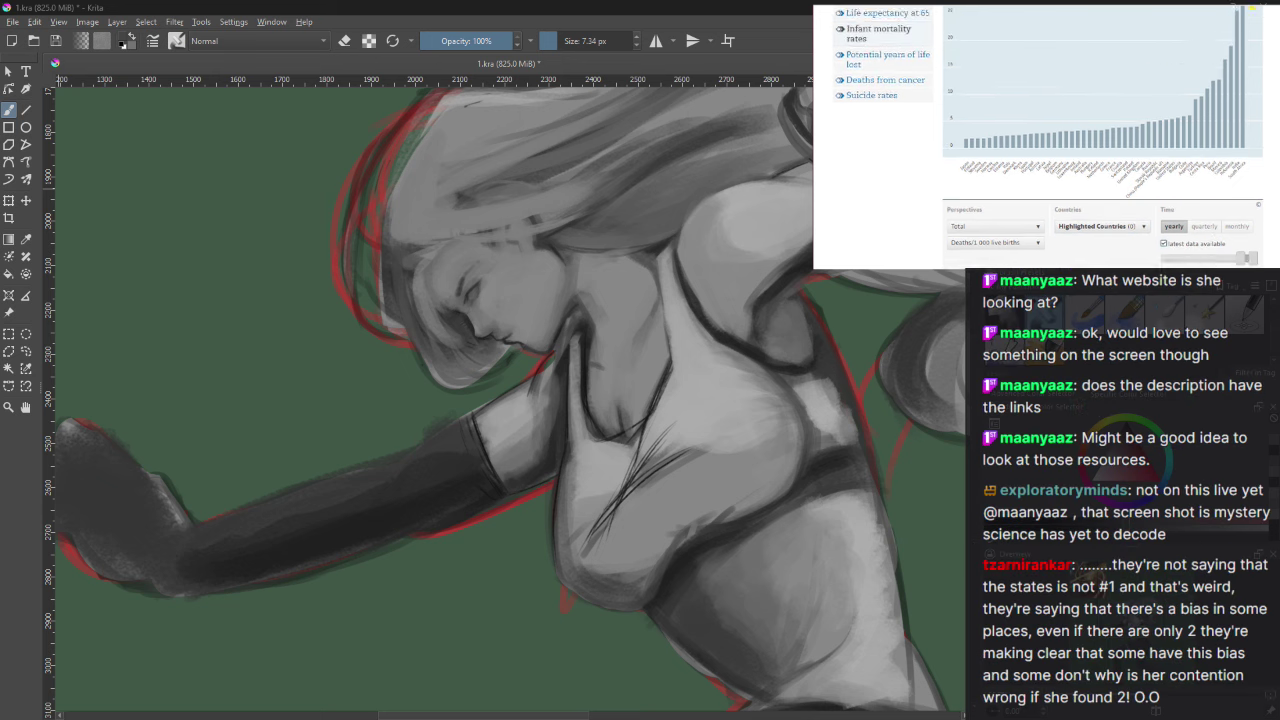
pyautogui.scroll(-1, 1049, 139)
pyautogui.click(1005, 34)
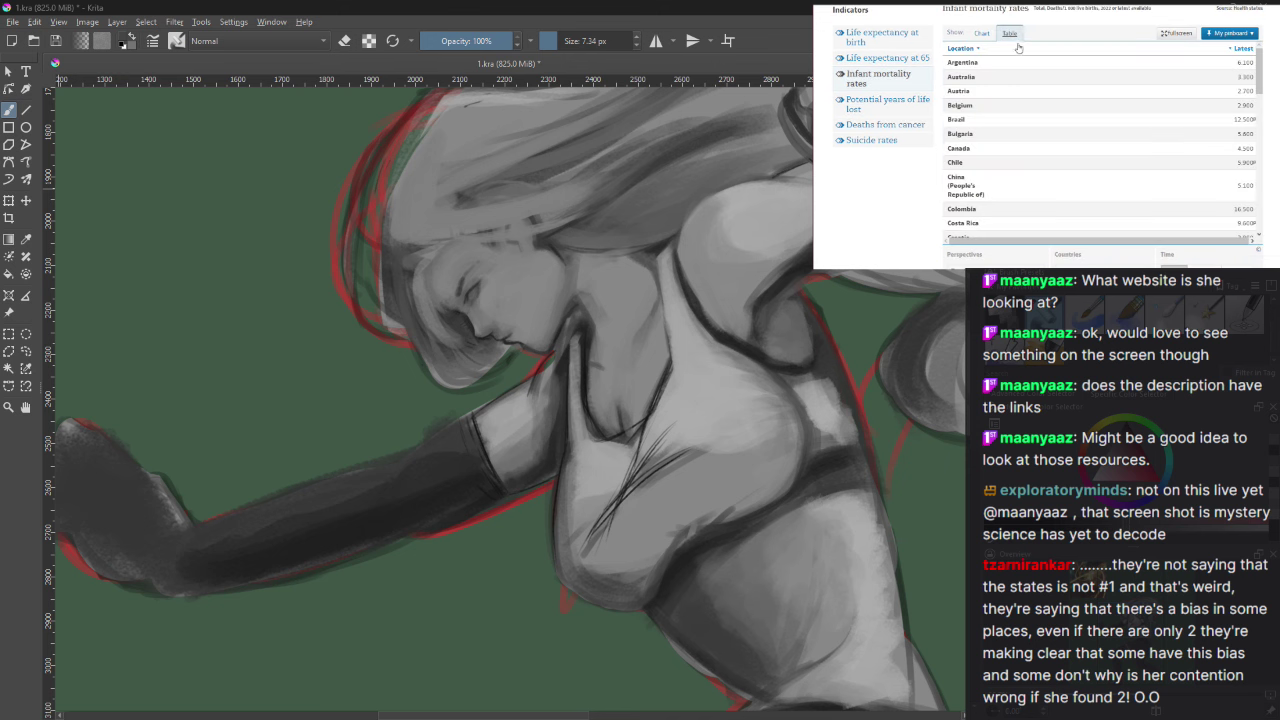
pyautogui.click(981, 35)
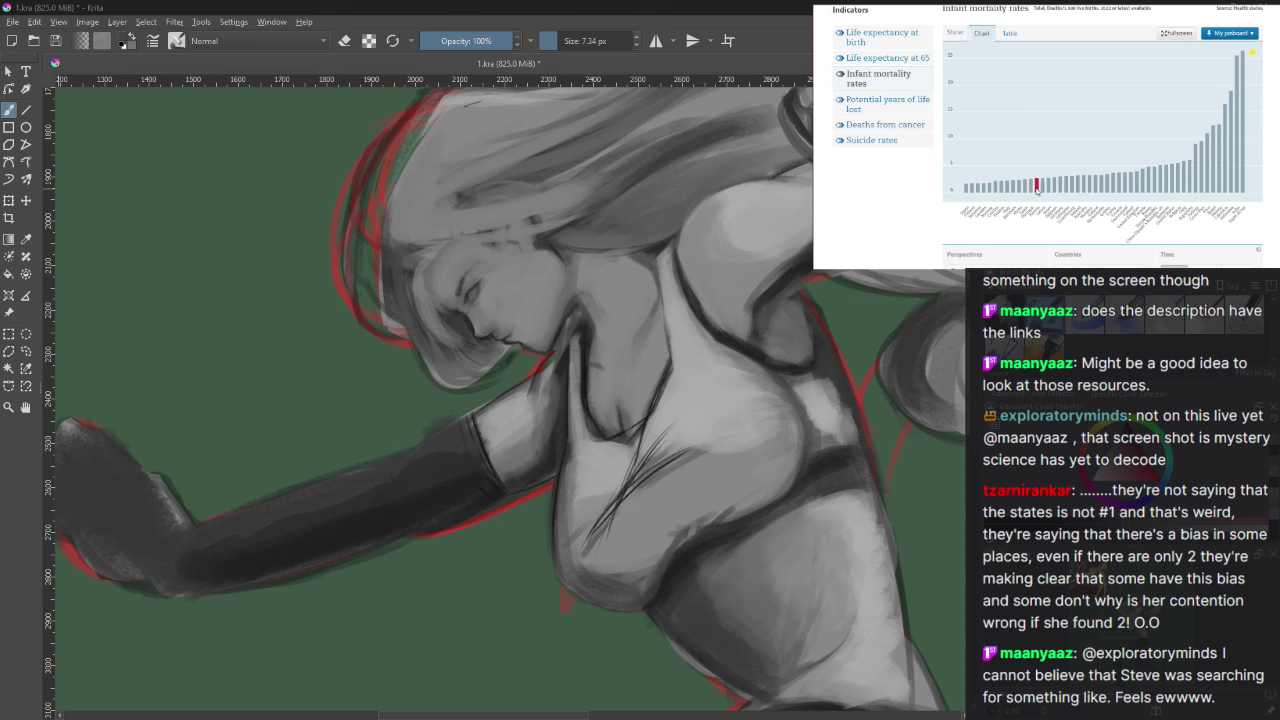
# Step: Check the highlighted-countries selection for the bar highlighted in the chart and close the list
pyautogui.scroll(-1, 1045, 190)
pyautogui.scroll(-1, 1064, 186)
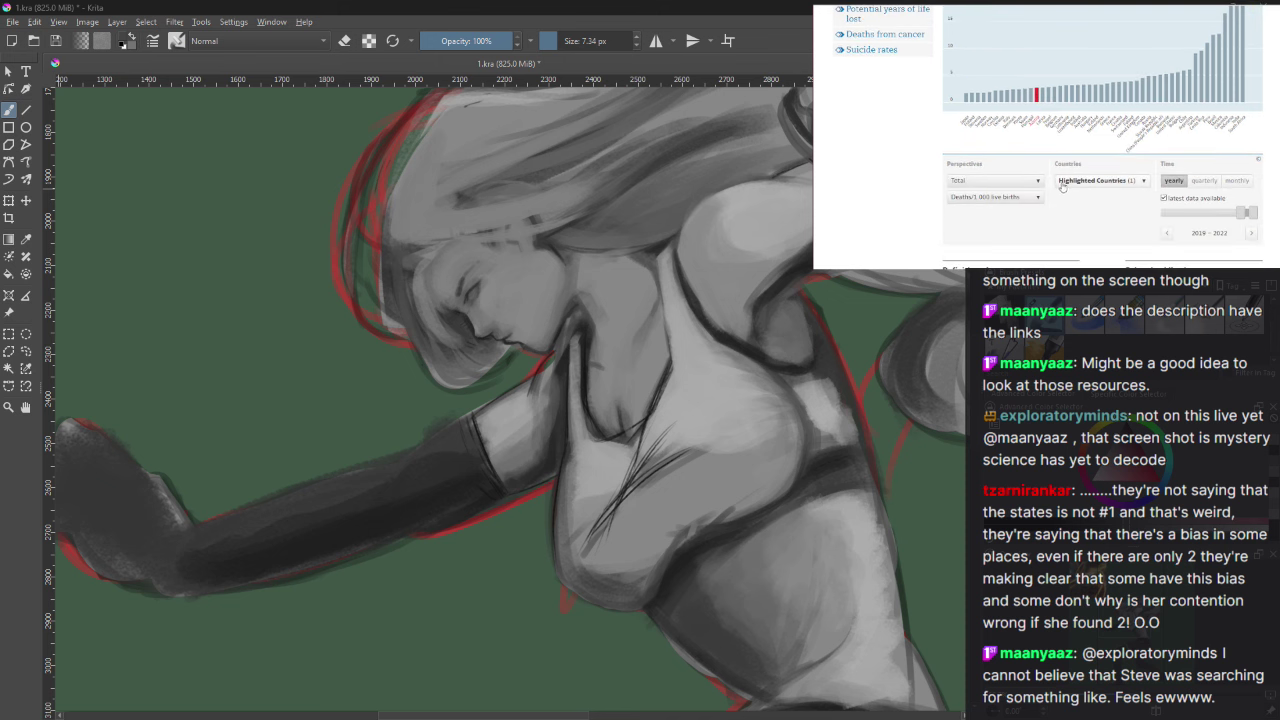
pyautogui.click(1063, 186)
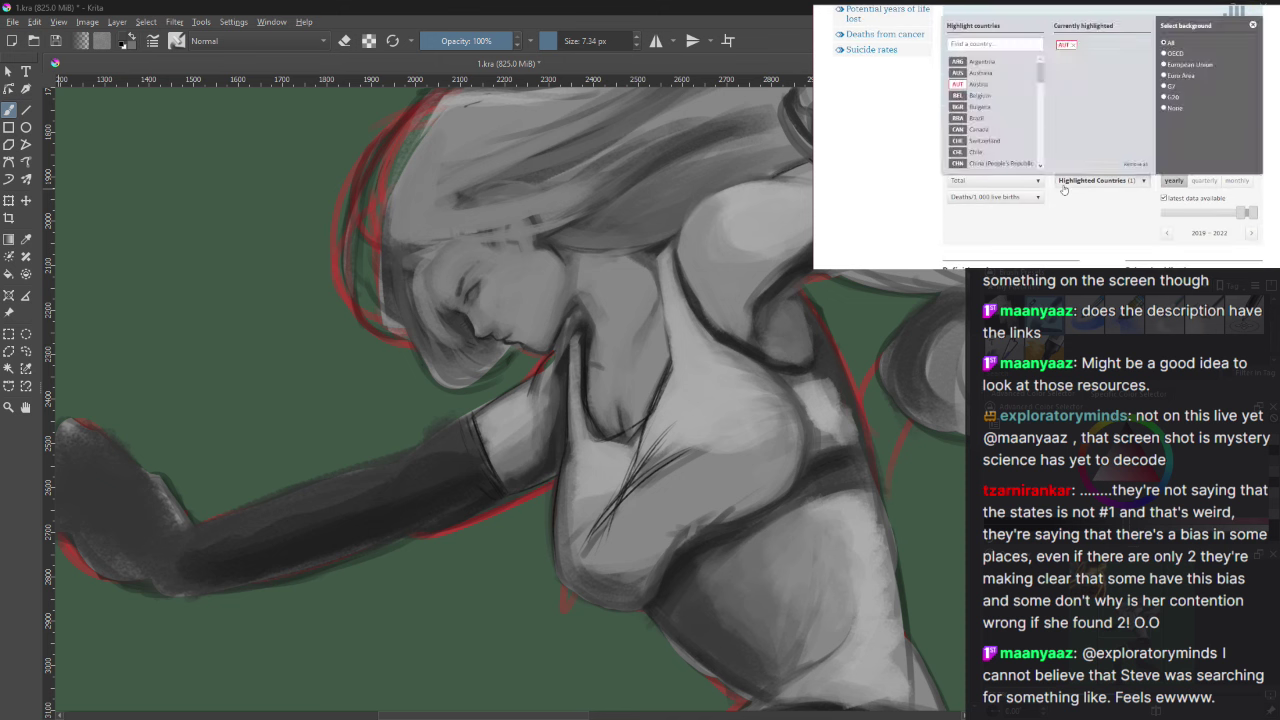
pyautogui.click(1063, 187)
# Step: Select the infant mortality citation text, clear the selection and open the Data warehouse source database
pyautogui.scroll(-2, 1072, 198)
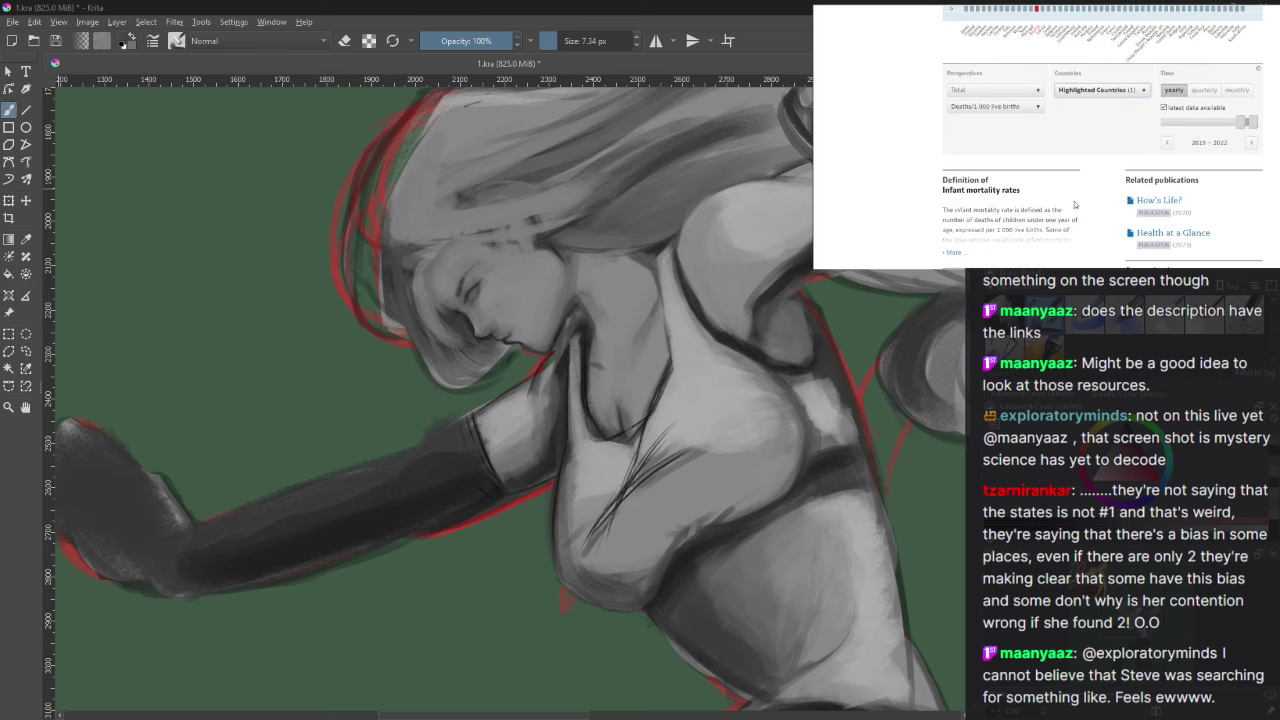
pyautogui.scroll(-2, 1160, 200)
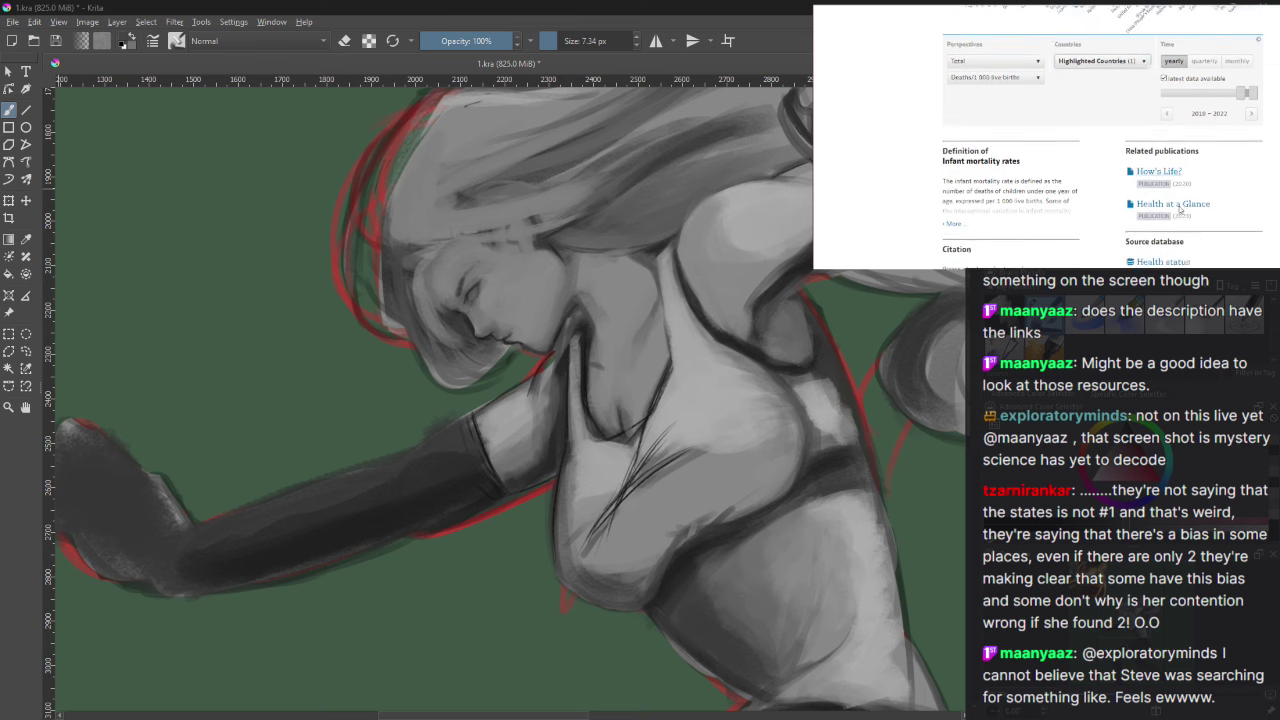
pyautogui.moveTo(947, 226); pyautogui.dragTo(1034, 247)
pyautogui.click(1034, 247)
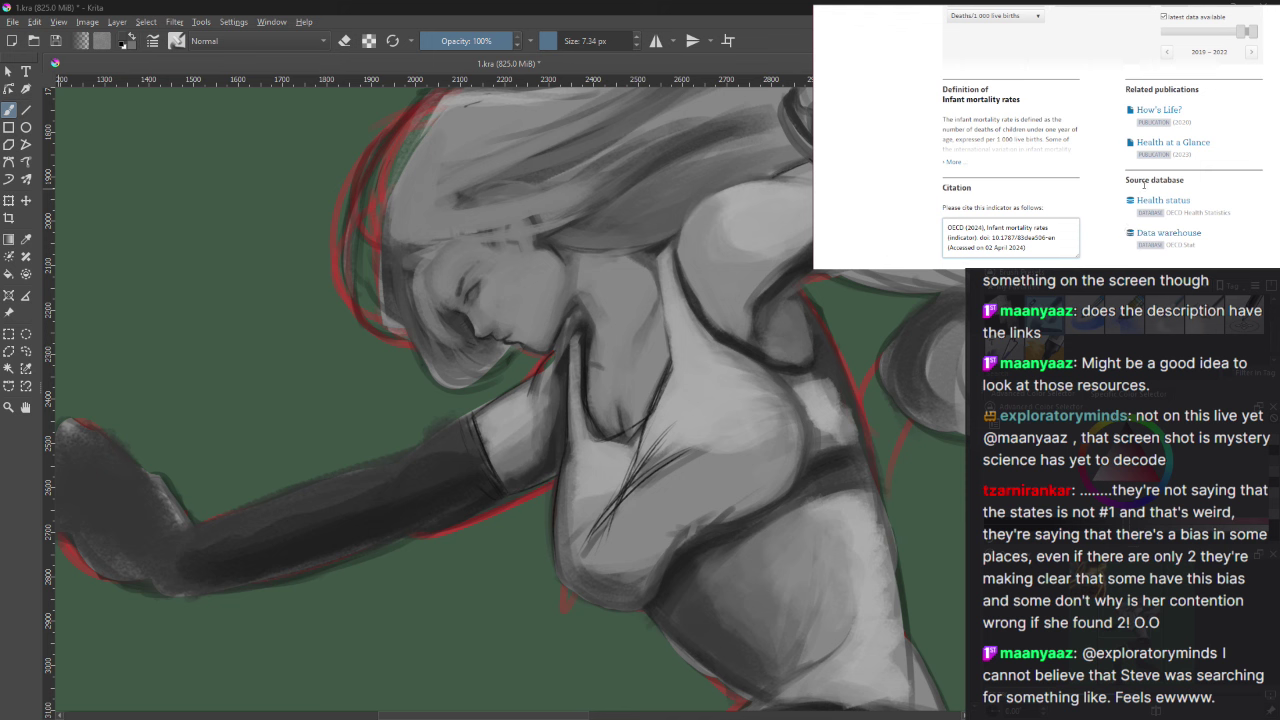
pyautogui.click(1157, 233)
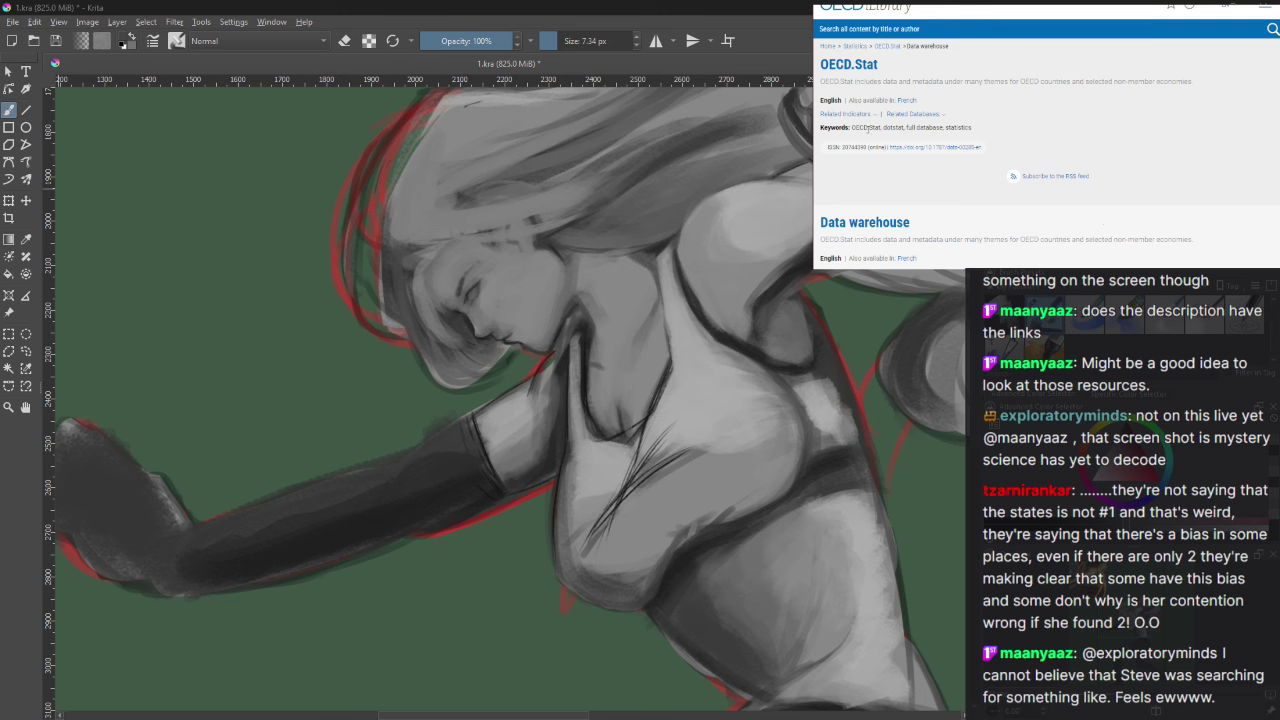
# Step: Examine the OECD.Stat Data warehouse page's keywords, data access link, author details and DOI
pyautogui.moveTo(888, 130); pyautogui.dragTo(948, 128)
pyautogui.click(949, 151)
pyautogui.scroll(-3, 948, 151)
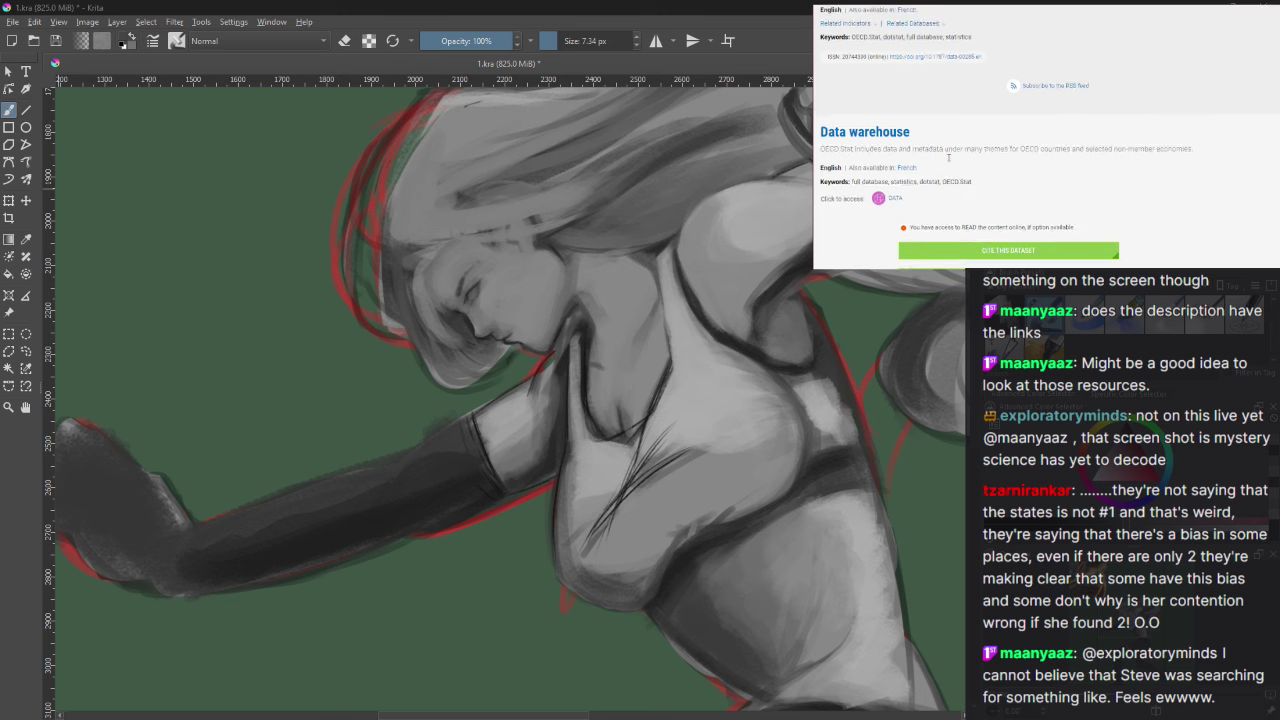
pyautogui.scroll(-5, 861, 162)
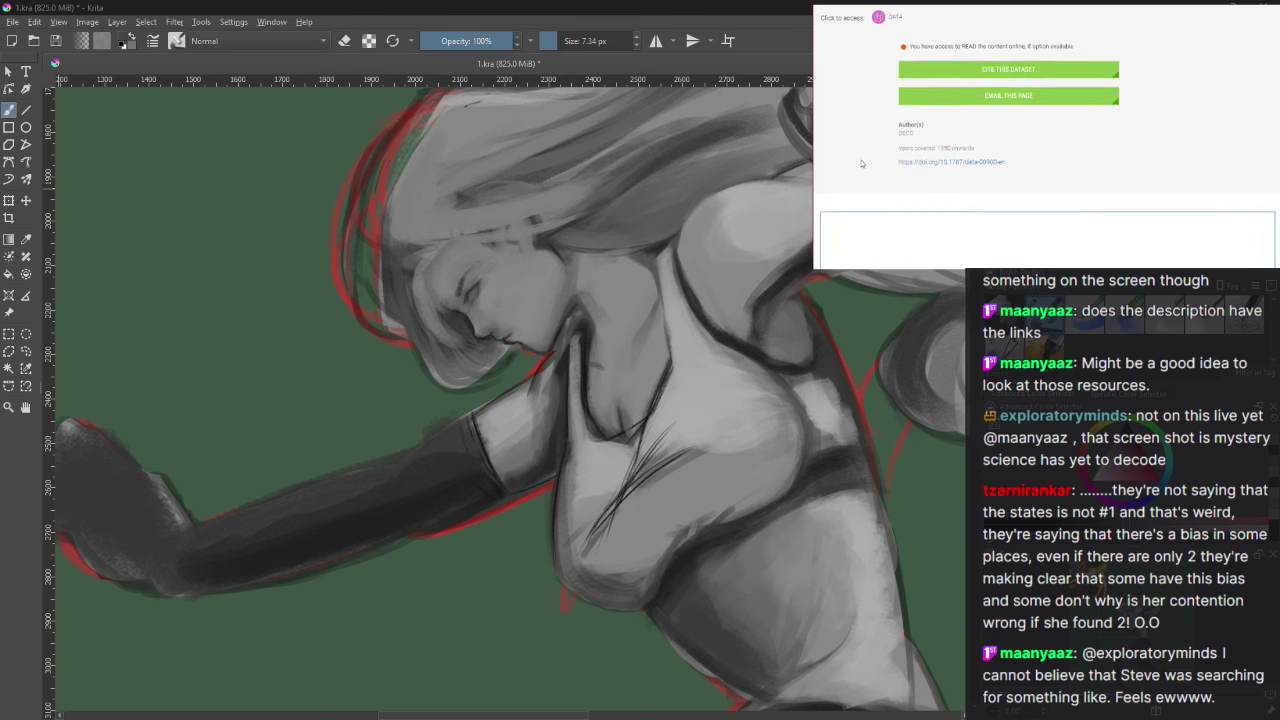
pyautogui.scroll(6, 859, 166)
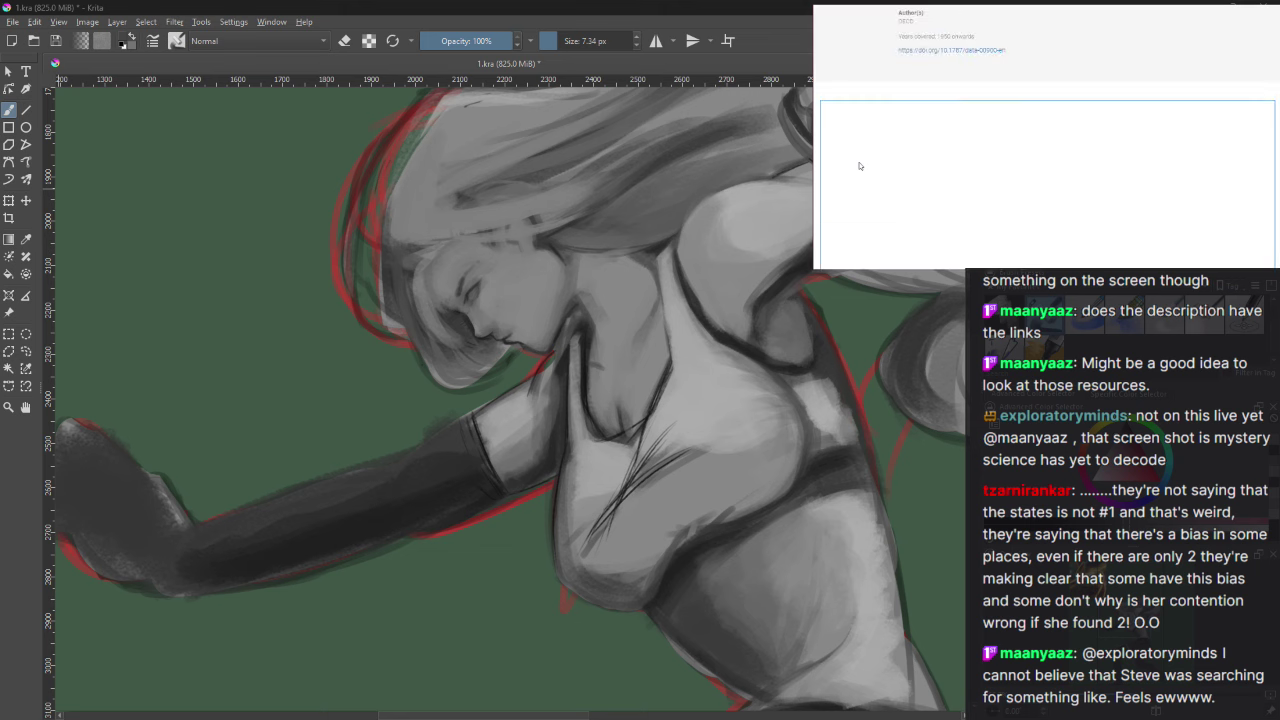
pyautogui.scroll(3, 867, 175)
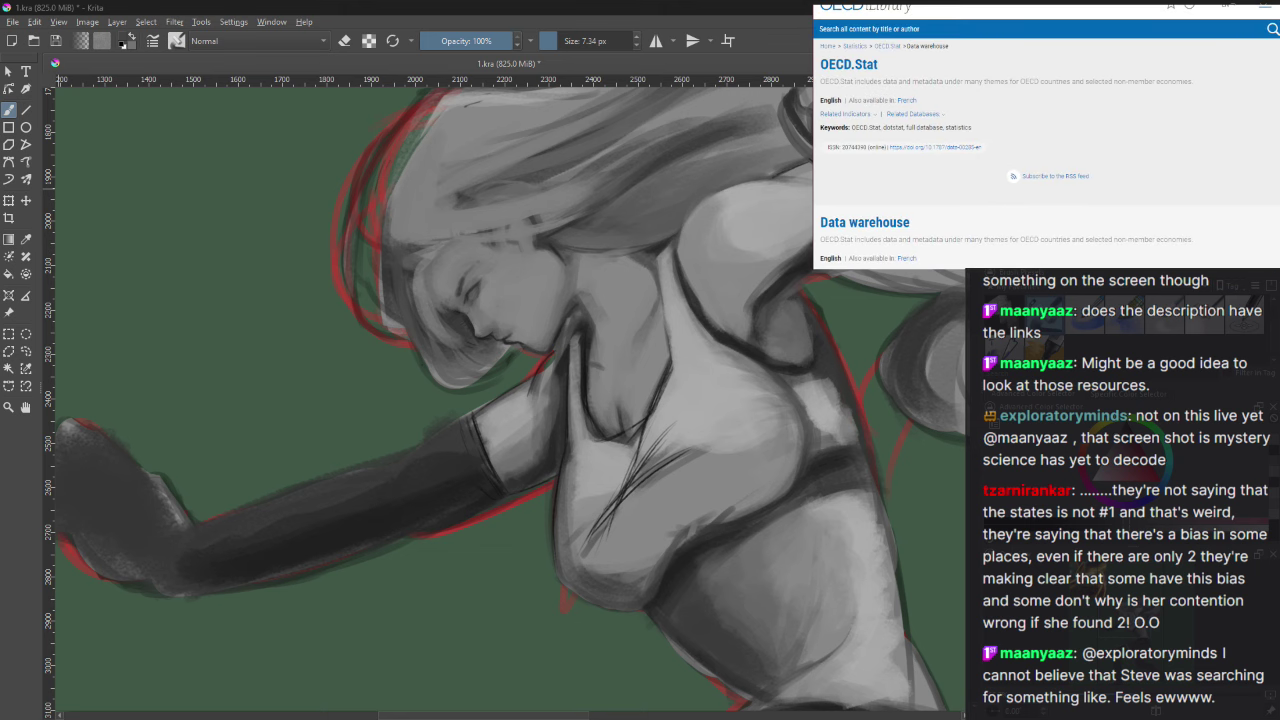
# Step: Return to the infant mortality rates indicator and review its citation, source databases and the subtitle above the chart
pyautogui.hotkey('alt', 'Left')
pyautogui.scroll(-2, 925, 115)
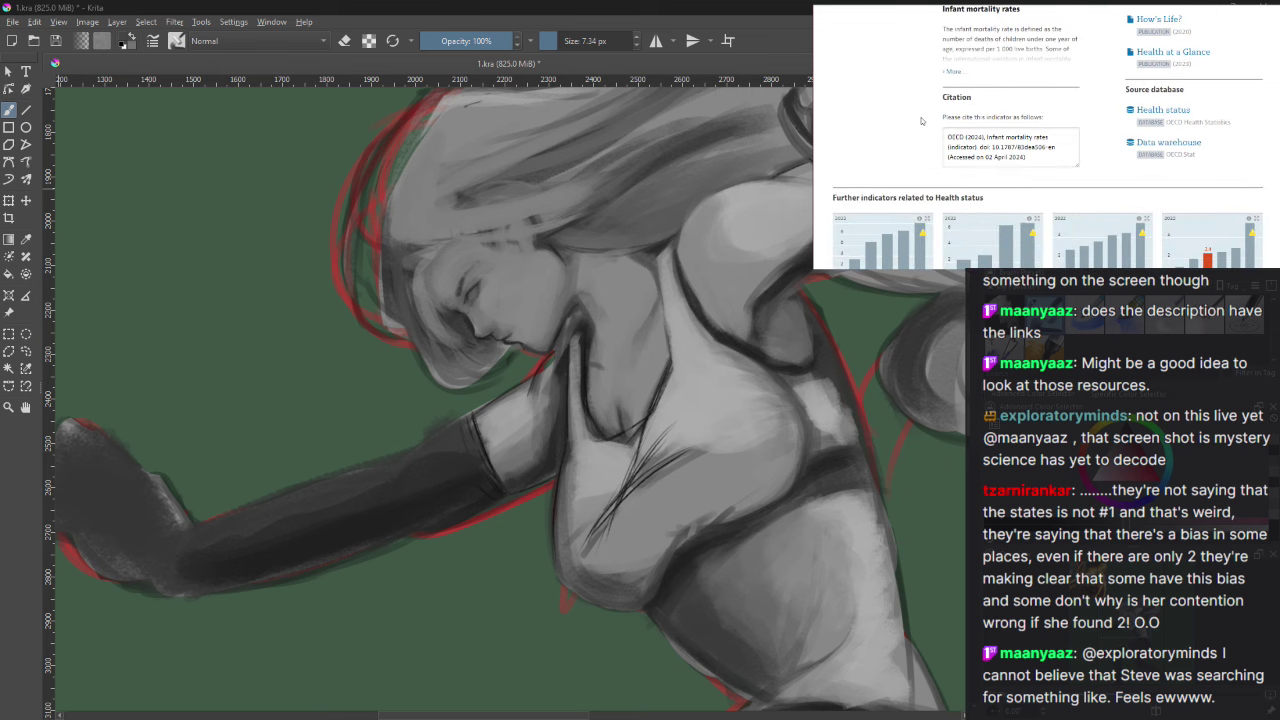
pyautogui.scroll(-4, 921, 121)
pyautogui.scroll(5, 921, 121)
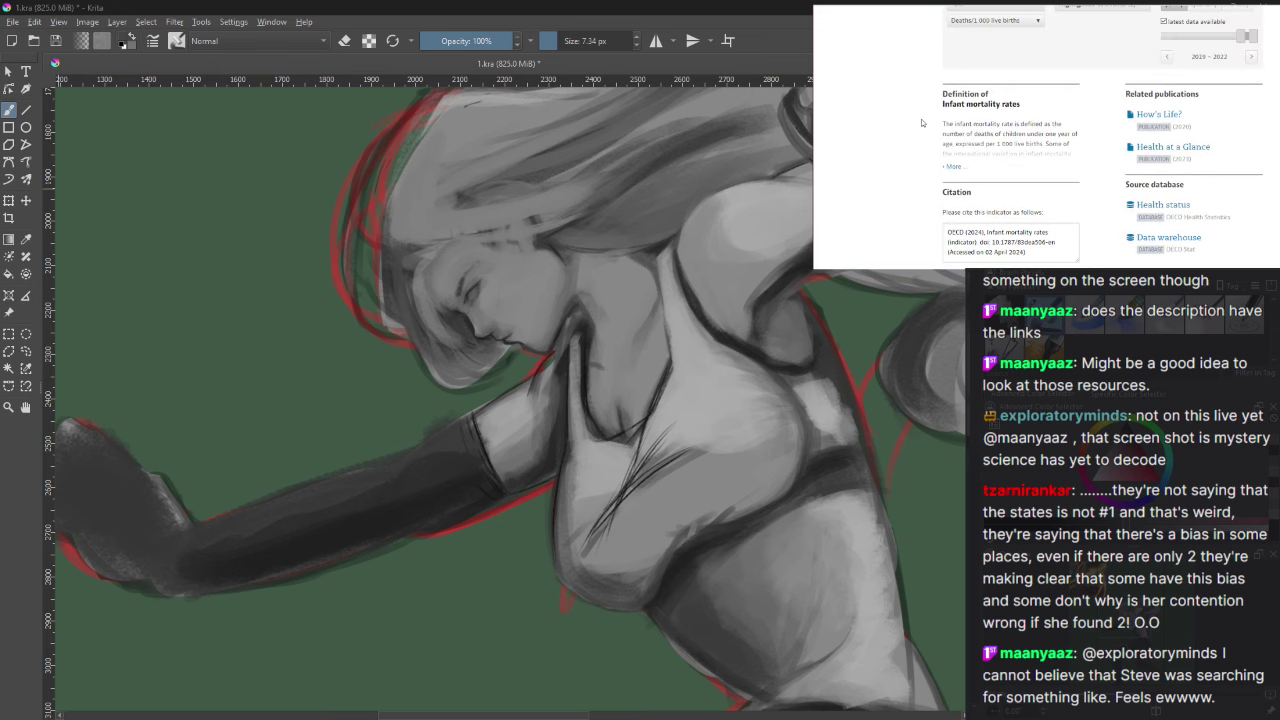
pyautogui.scroll(3, 921, 122)
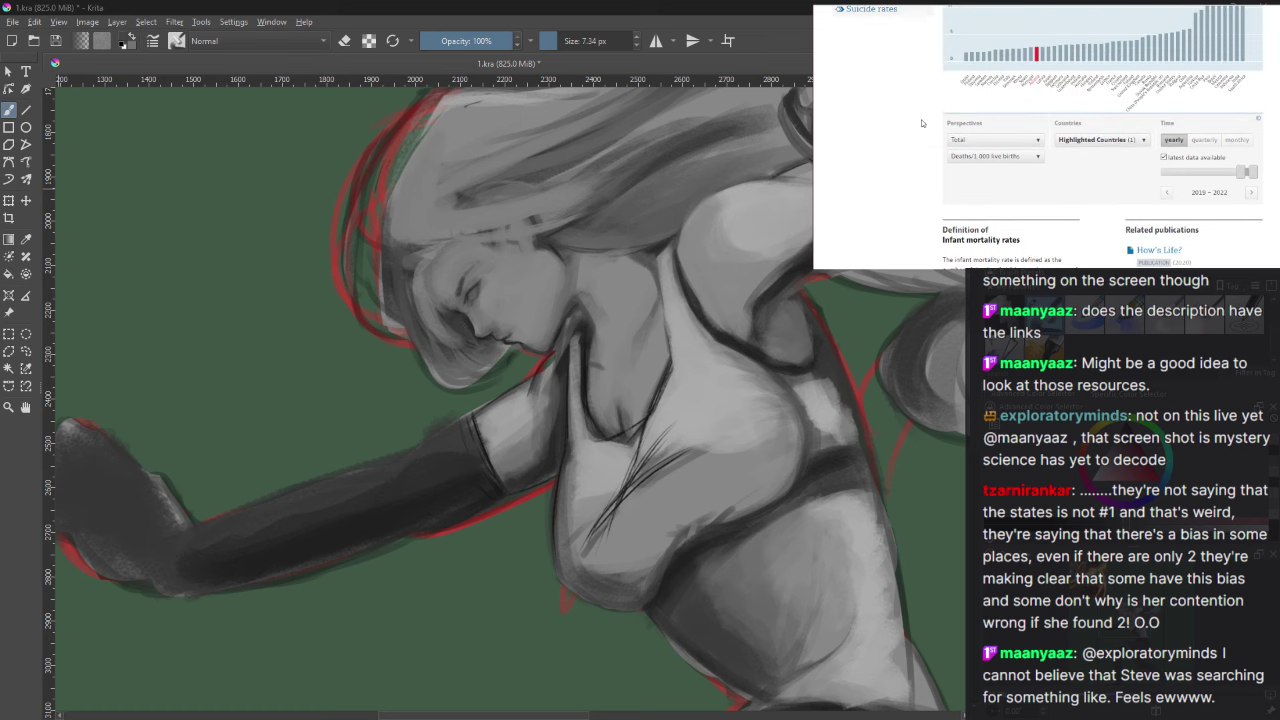
pyautogui.scroll(1, 921, 123)
pyautogui.scroll(1, 921, 123)
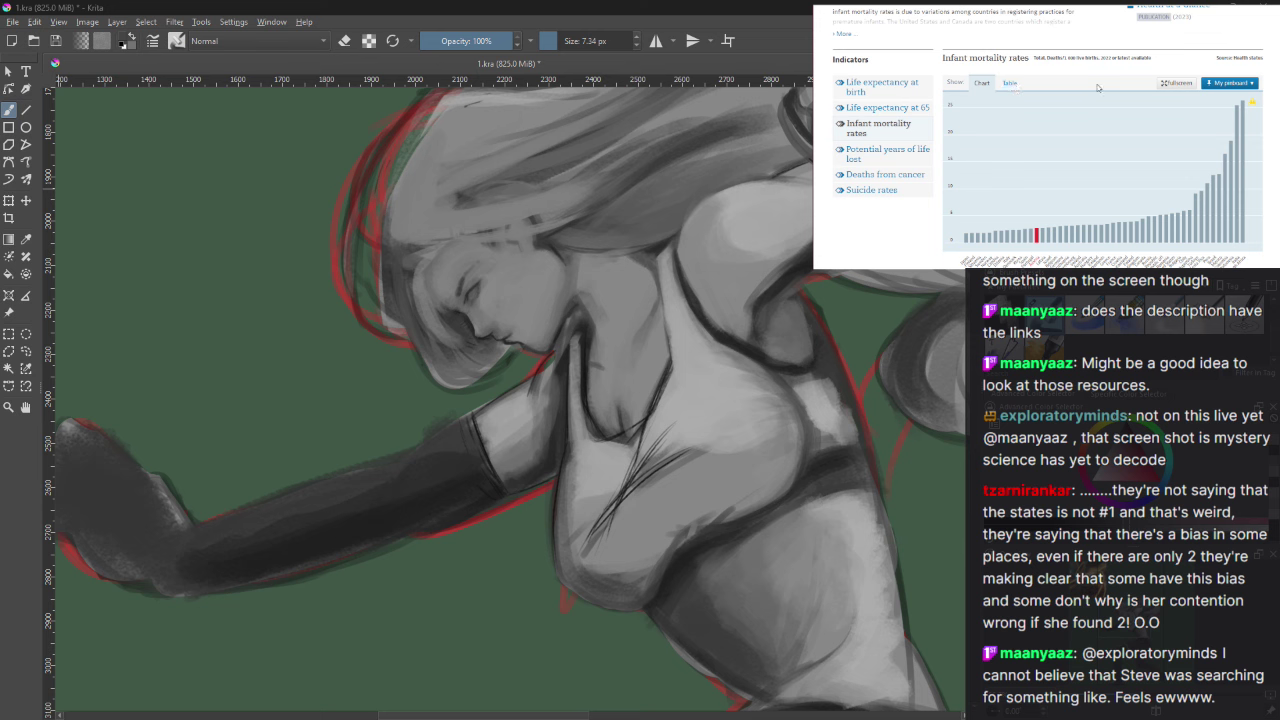
pyautogui.moveTo(1036, 57); pyautogui.dragTo(1128, 57)
pyautogui.click(1146, 58)
pyautogui.scroll(1, 1180, 147)
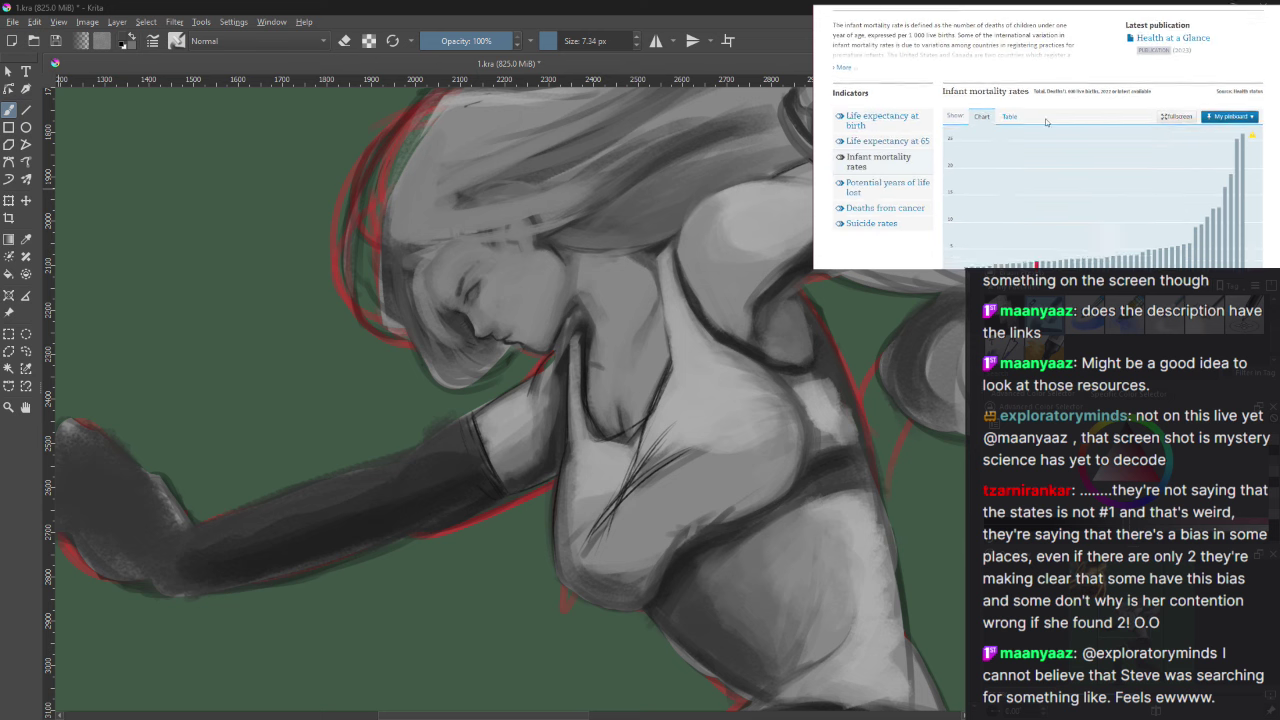
# Step: Expand the full infant mortality definition and read its passages on country variation, premature infants and registration practices
pyautogui.scroll(-2, 1050, 135)
pyautogui.scroll(2, 1002, 135)
pyautogui.click(864, 79)
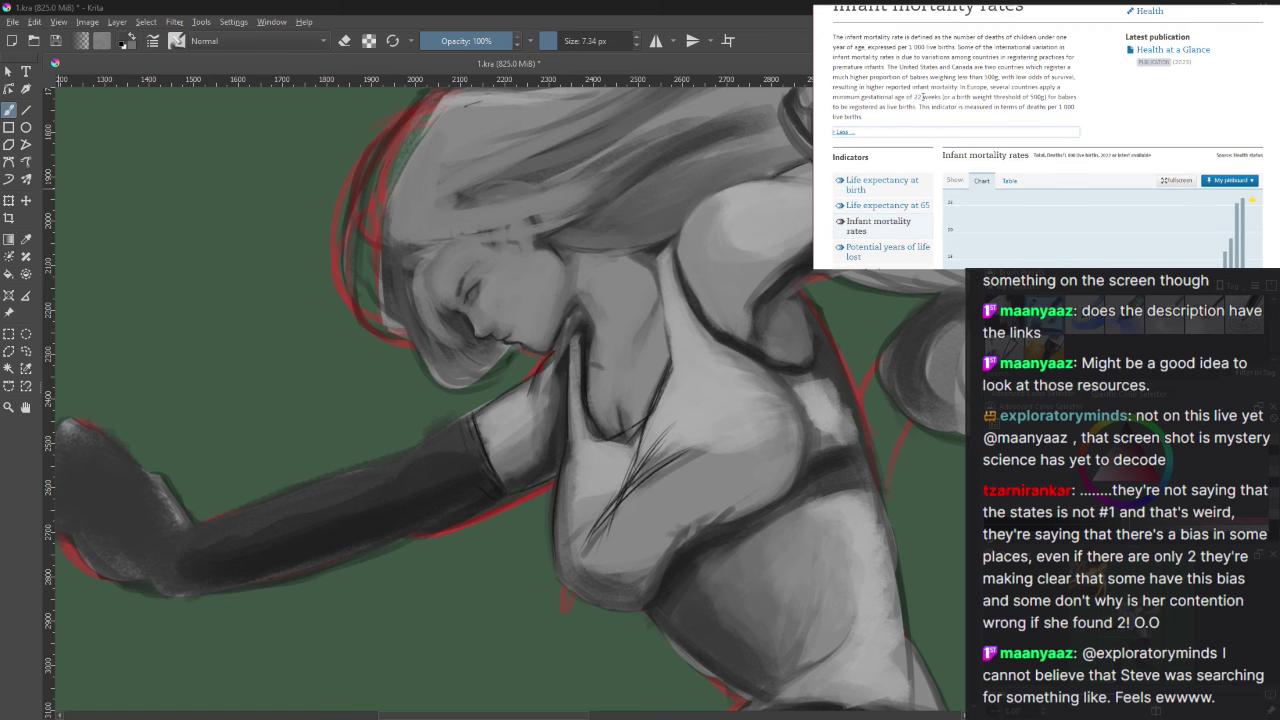
pyautogui.moveTo(892, 68); pyautogui.dragTo(985, 90)
pyautogui.click(1020, 95)
pyautogui.moveTo(851, 38); pyautogui.dragTo(918, 38)
pyautogui.click(926, 46)
pyautogui.scroll(1, 930, 50)
pyautogui.moveTo(964, 77); pyautogui.dragTo(900, 160)
pyautogui.click(897, 168)
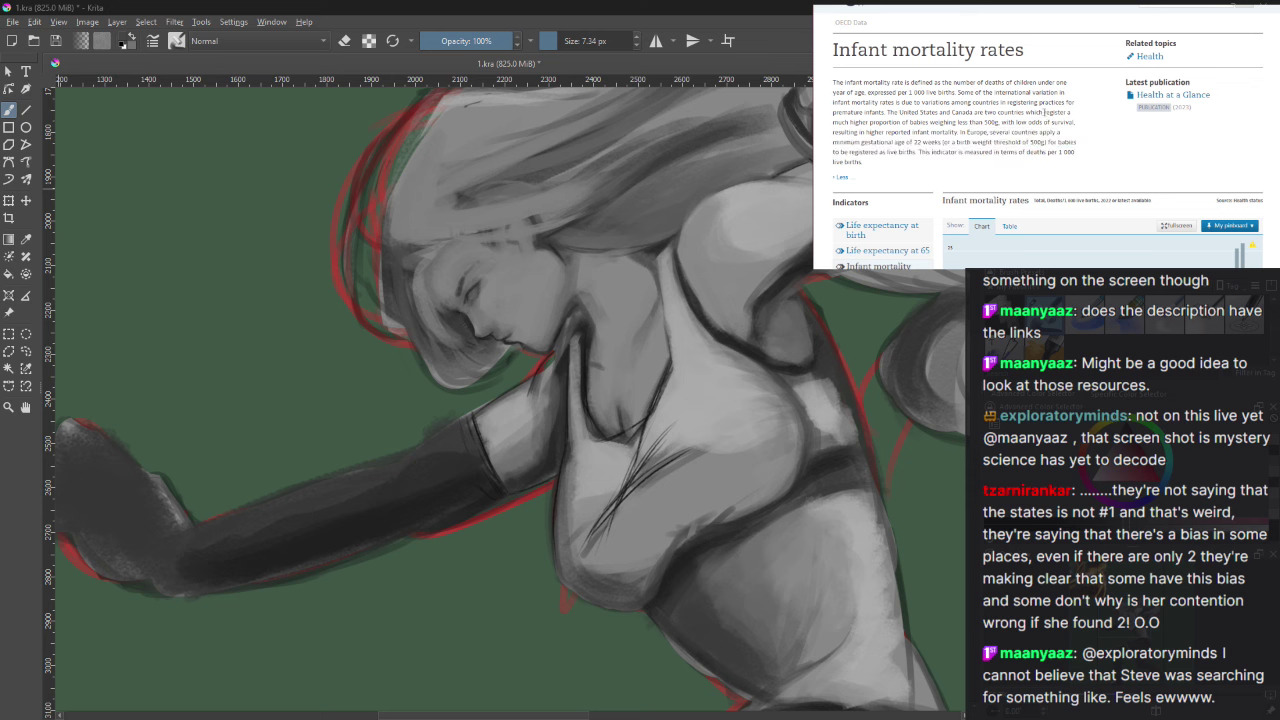
# Step: Open the Health at a Glance publication, look through its editions and table of contents, and return to the infant mortality page
pyautogui.scroll(-2, 1044, 112)
pyautogui.scroll(2, 1100, 100)
pyautogui.click(1161, 96)
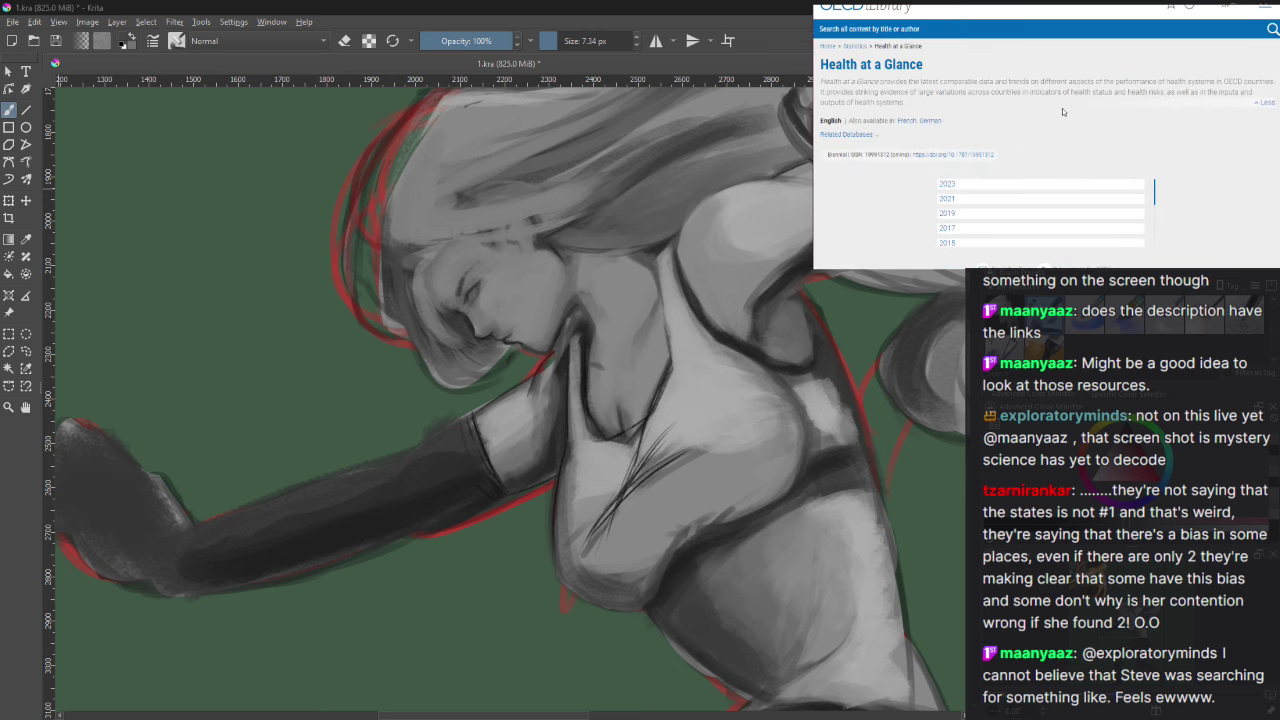
pyautogui.scroll(-2, 1062, 110)
pyautogui.scroll(-5, 1061, 115)
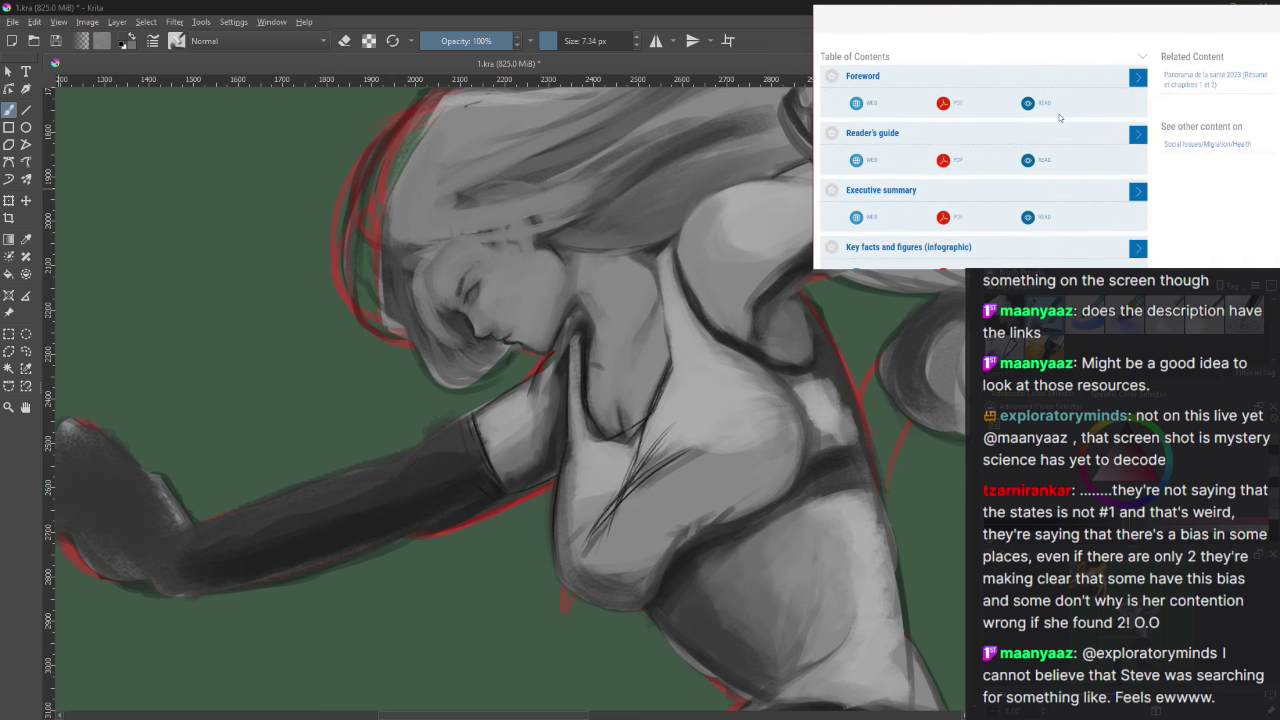
pyautogui.scroll(8, 1060, 118)
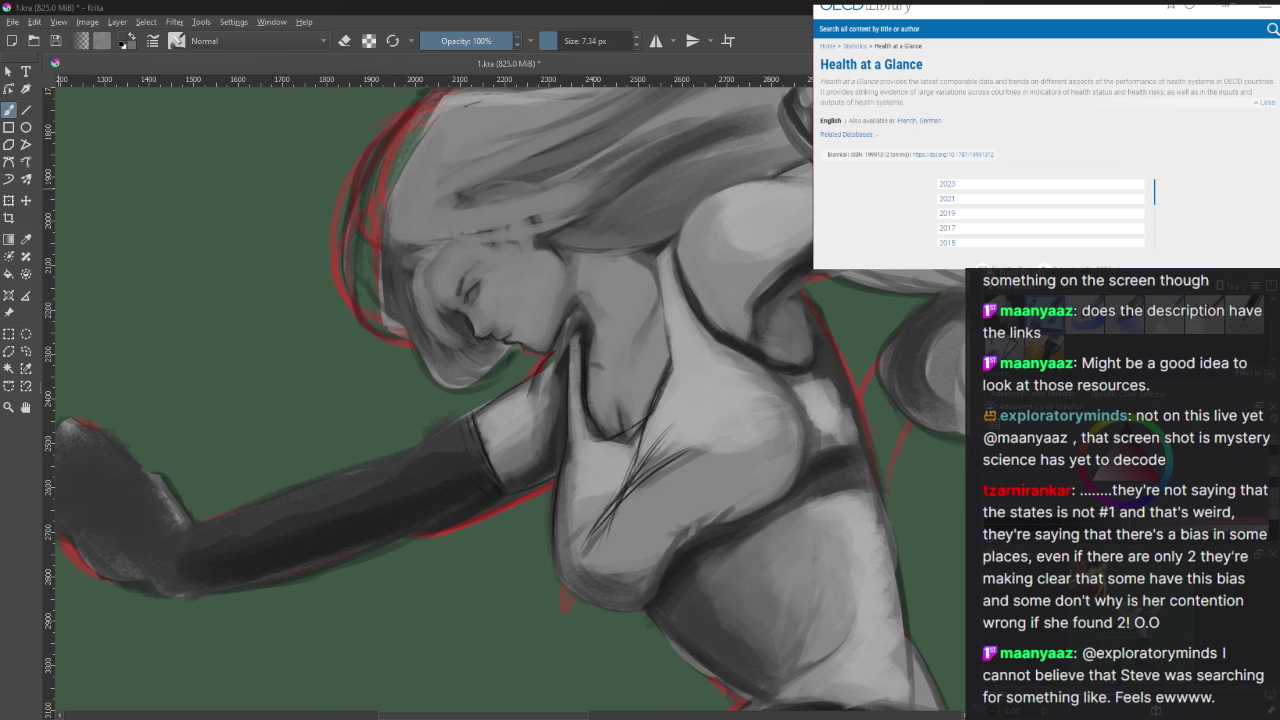
pyautogui.hotkey('alt', 'Left')
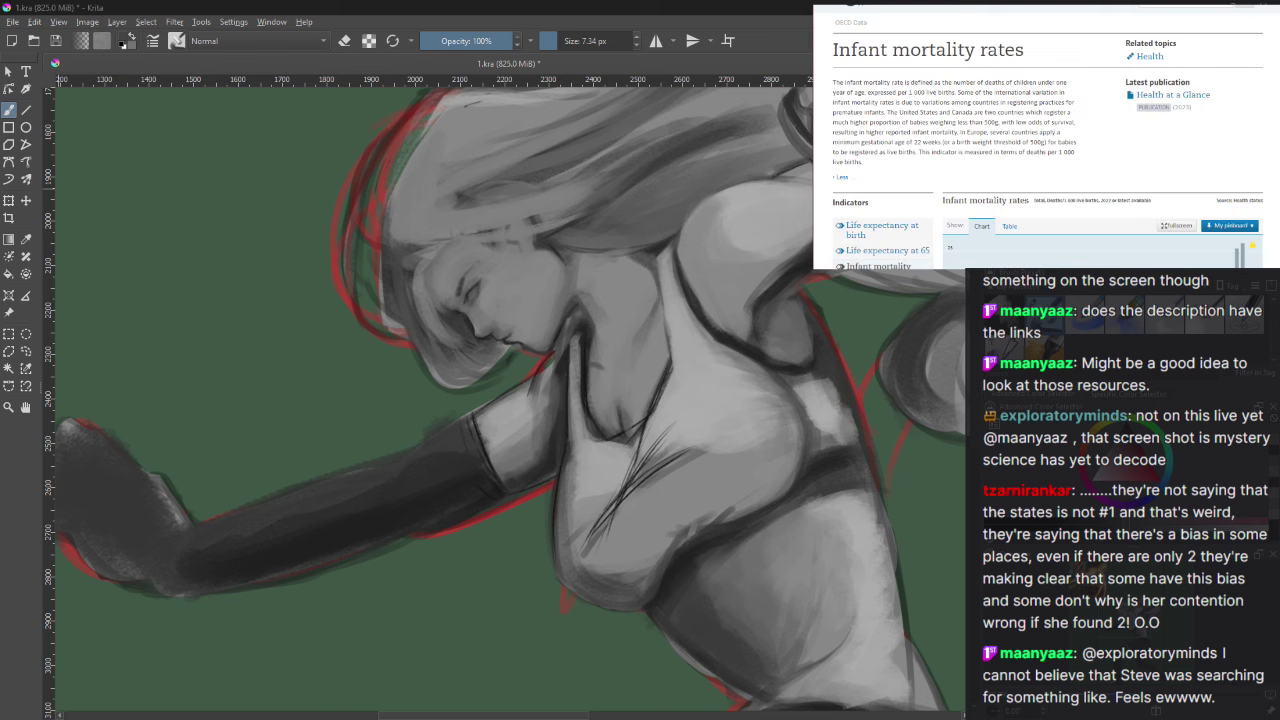
# Step: Go back to the video's description, check the Hartford Courant and Spectator UK sources, and return to the video
pyautogui.hotkey('alt', 'Left')
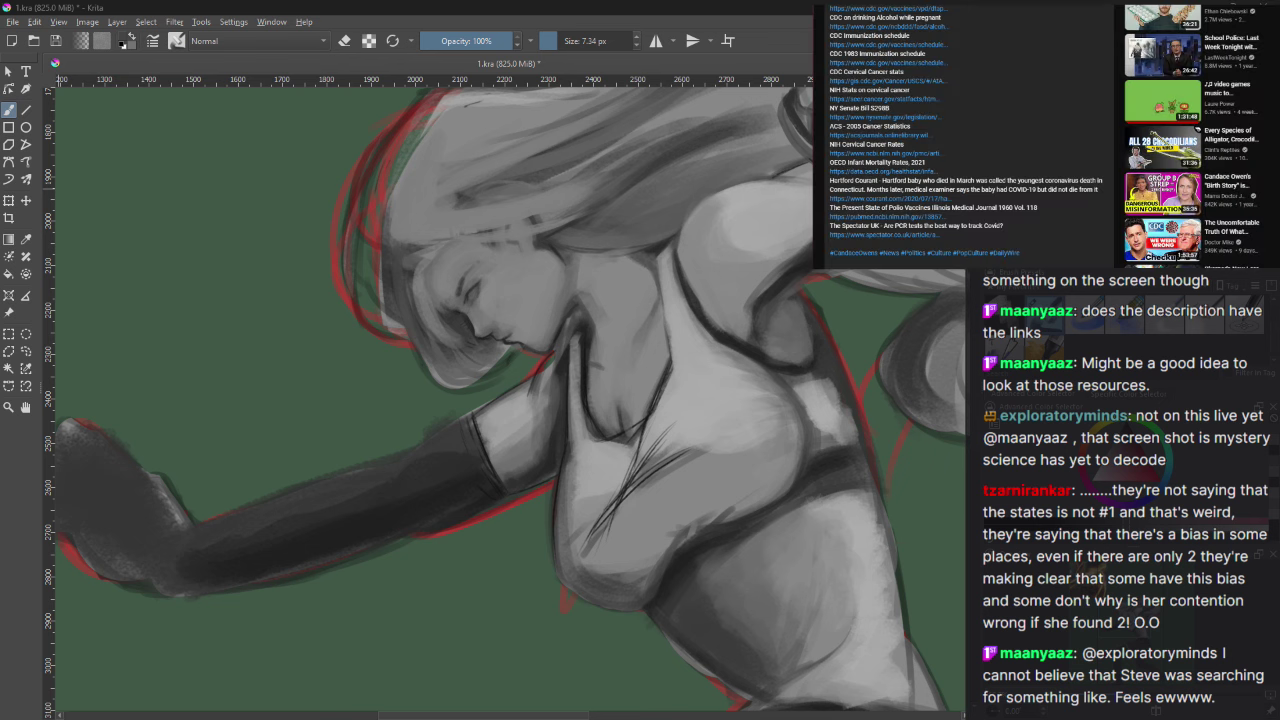
pyautogui.moveTo(880, 180); pyautogui.dragTo(1076, 189)
pyautogui.click(908, 204)
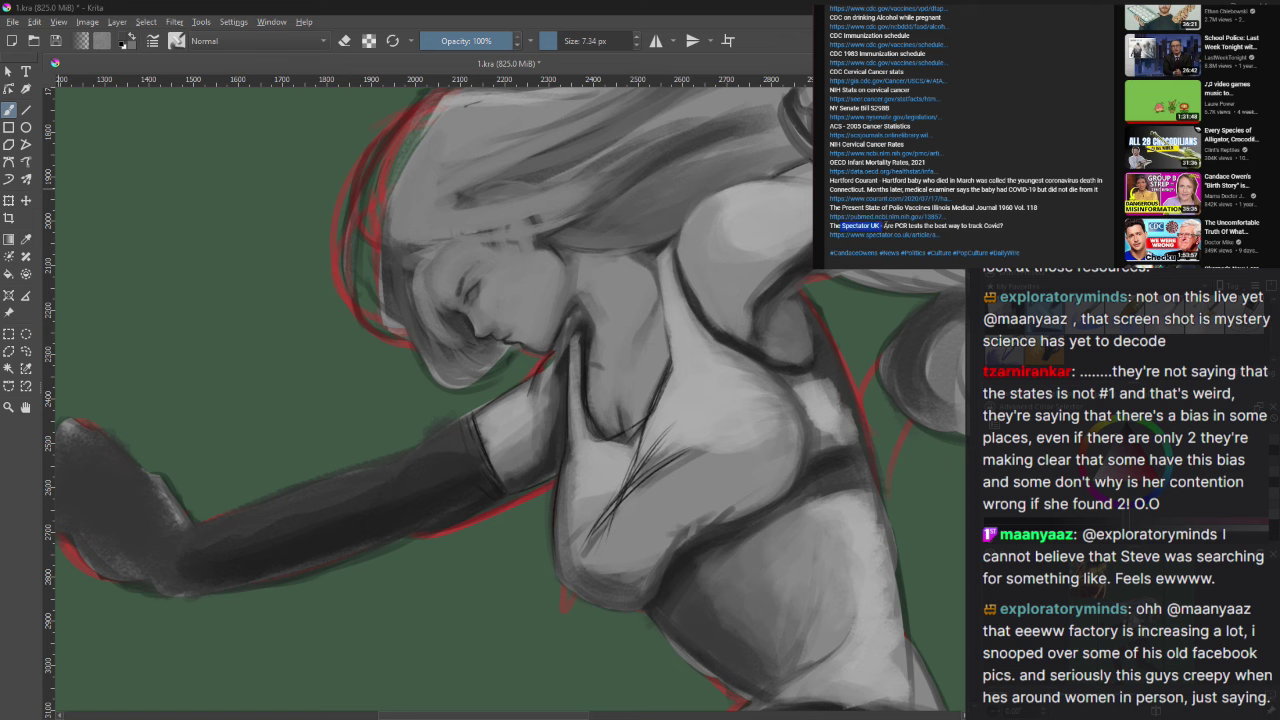
pyautogui.scroll(5, 980, 222)
pyautogui.scroll(5, 980, 222)
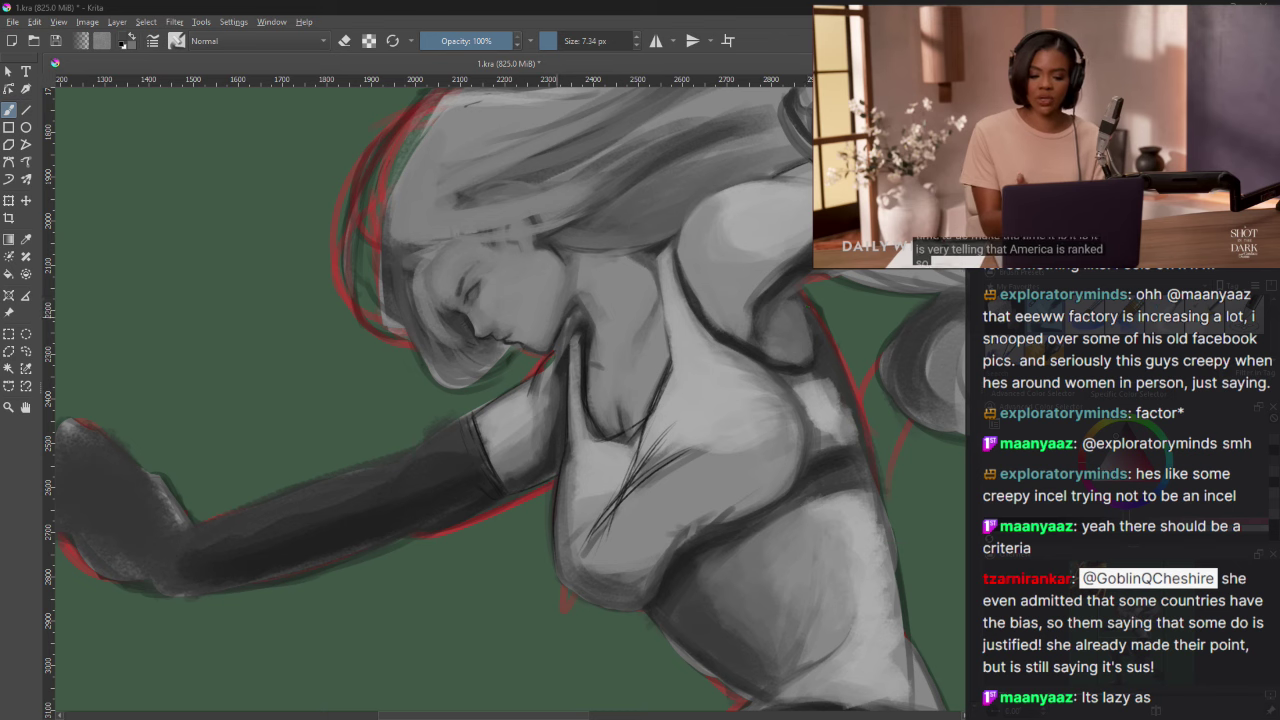
# Step: Sample the grey beside the jaw, enlarge the brush to 46.55 px and switch to erase mode
pyautogui.scroll(-1, 500, 400)
pyautogui.scroll(-3, 552, 400)
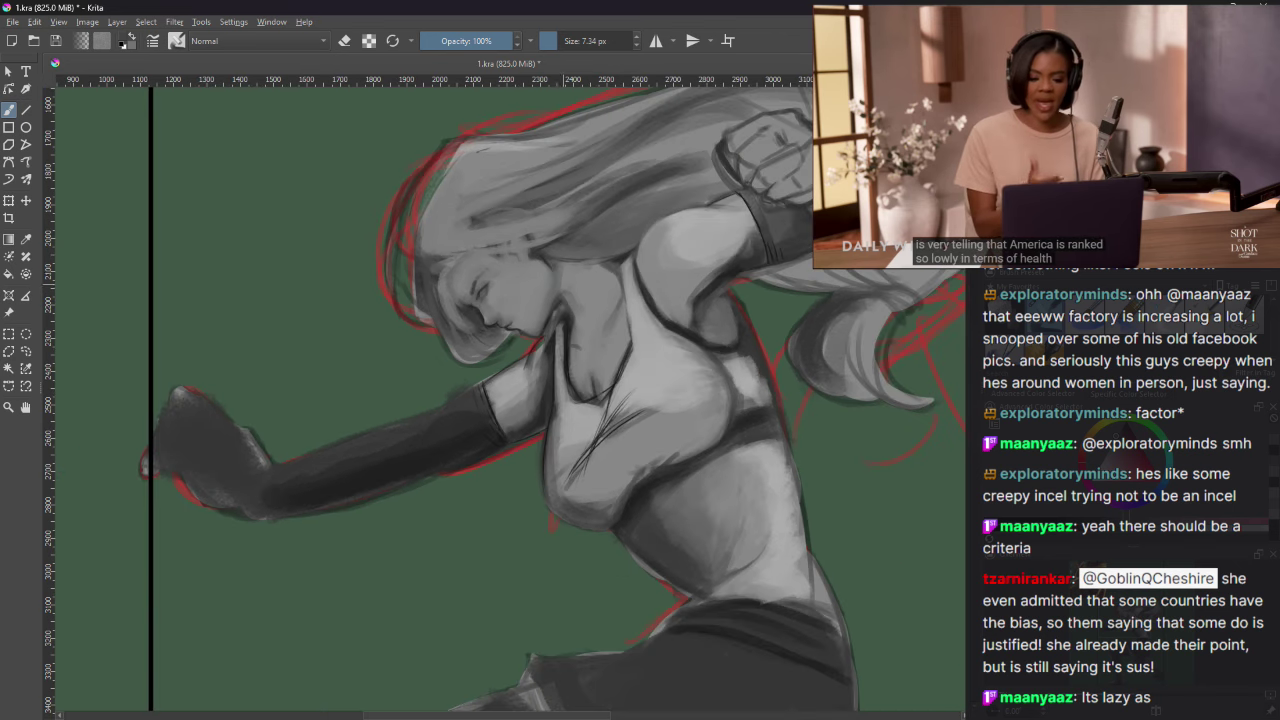
pyautogui.scroll(5, 566, 400)
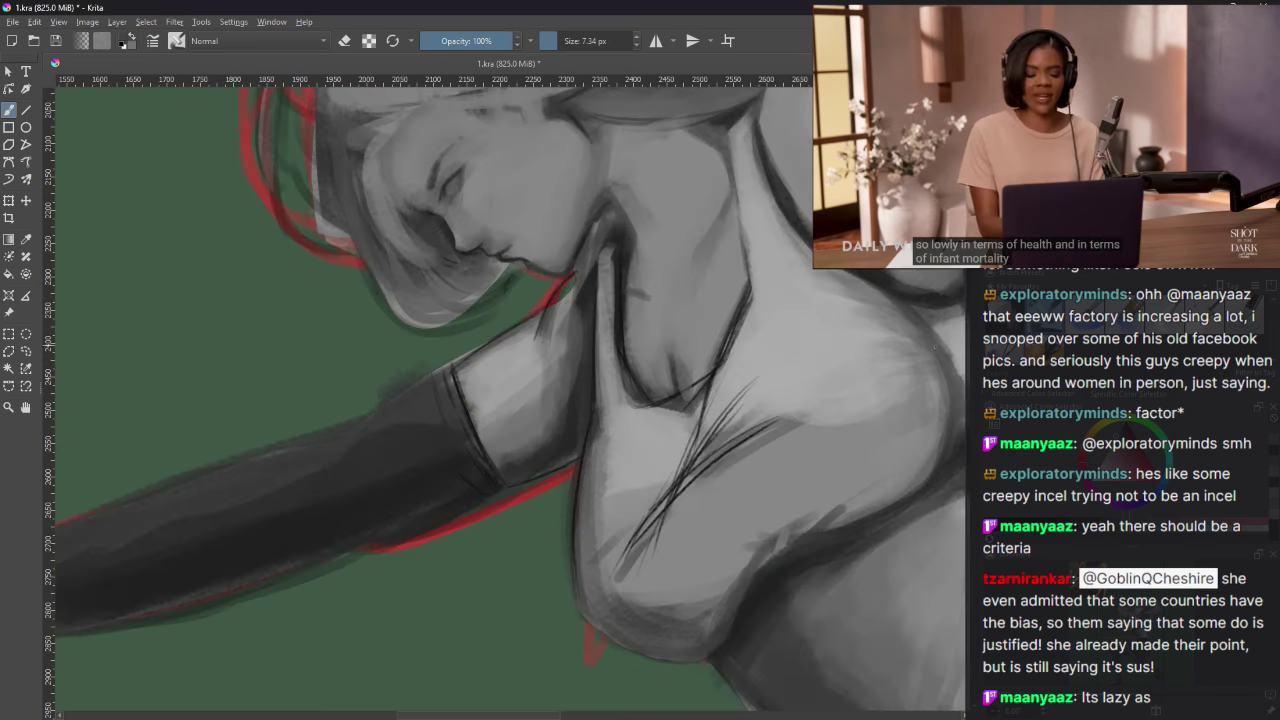
pyautogui.scroll(3, 600, 300)
pyautogui.keyDown('ctrl'); pyautogui.click(600, 281); pyautogui.keyUp('ctrl')
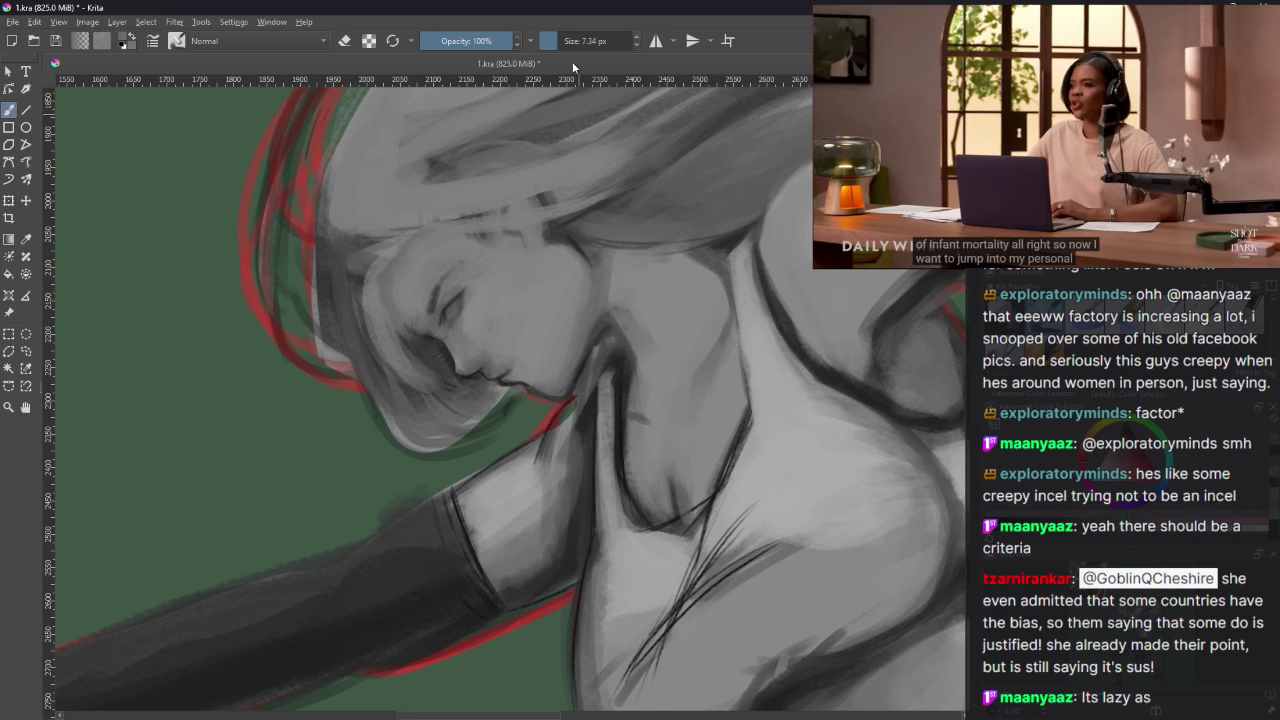
pyautogui.moveTo(600, 281); pyautogui.dragTo(640, 281)
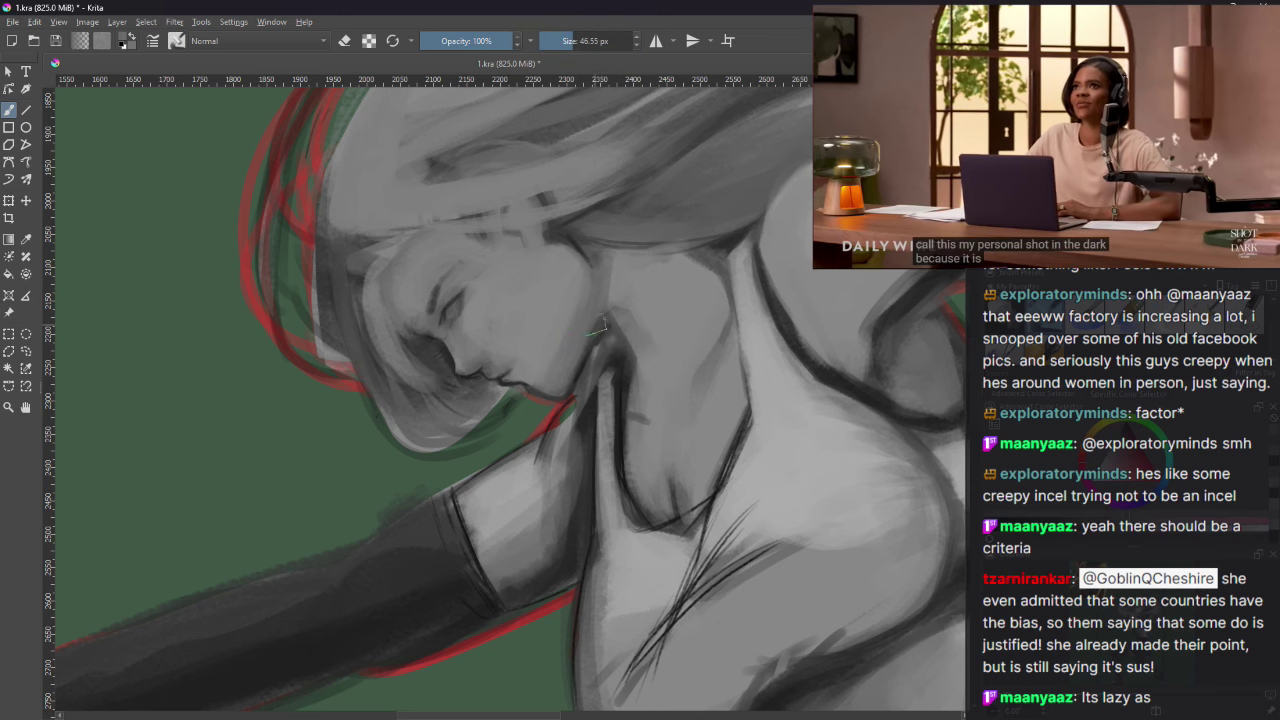
pyautogui.press('e')
pyautogui.press('5')
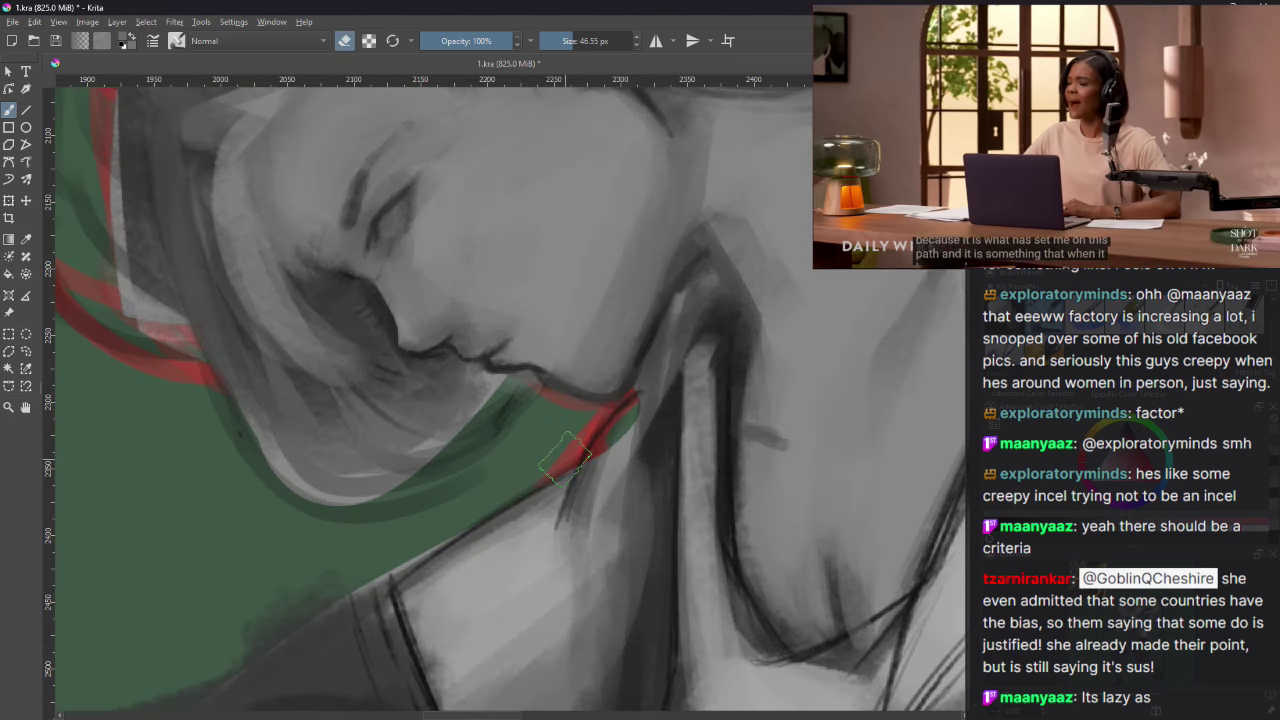
# Step: Examine the whole figure's pose and proportions on the full canvas against the close-up of the face and torso
pyautogui.press('-')
pyautogui.press('-')
pyautogui.press('-')
pyautogui.press('-')
pyautogui.press('-')
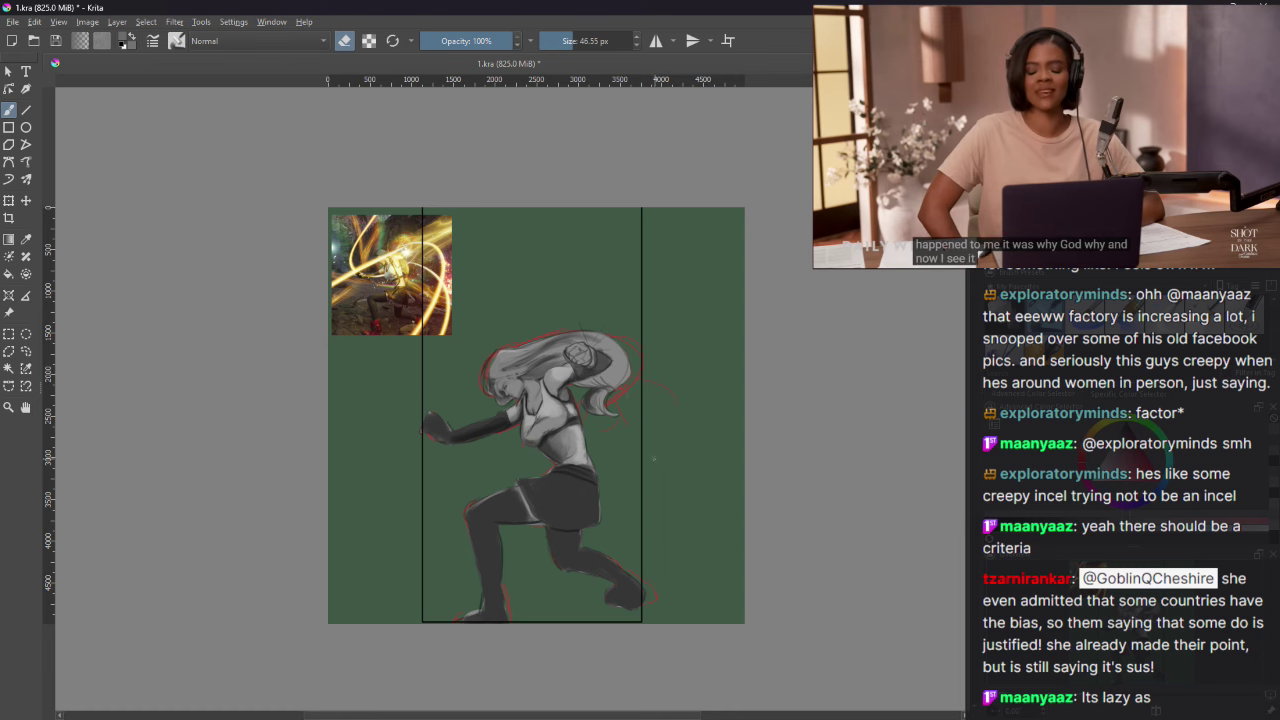
pyautogui.press('+')
pyautogui.press('+')
pyautogui.press('+')
pyautogui.press('+')
pyautogui.press('+')
pyautogui.press('+')
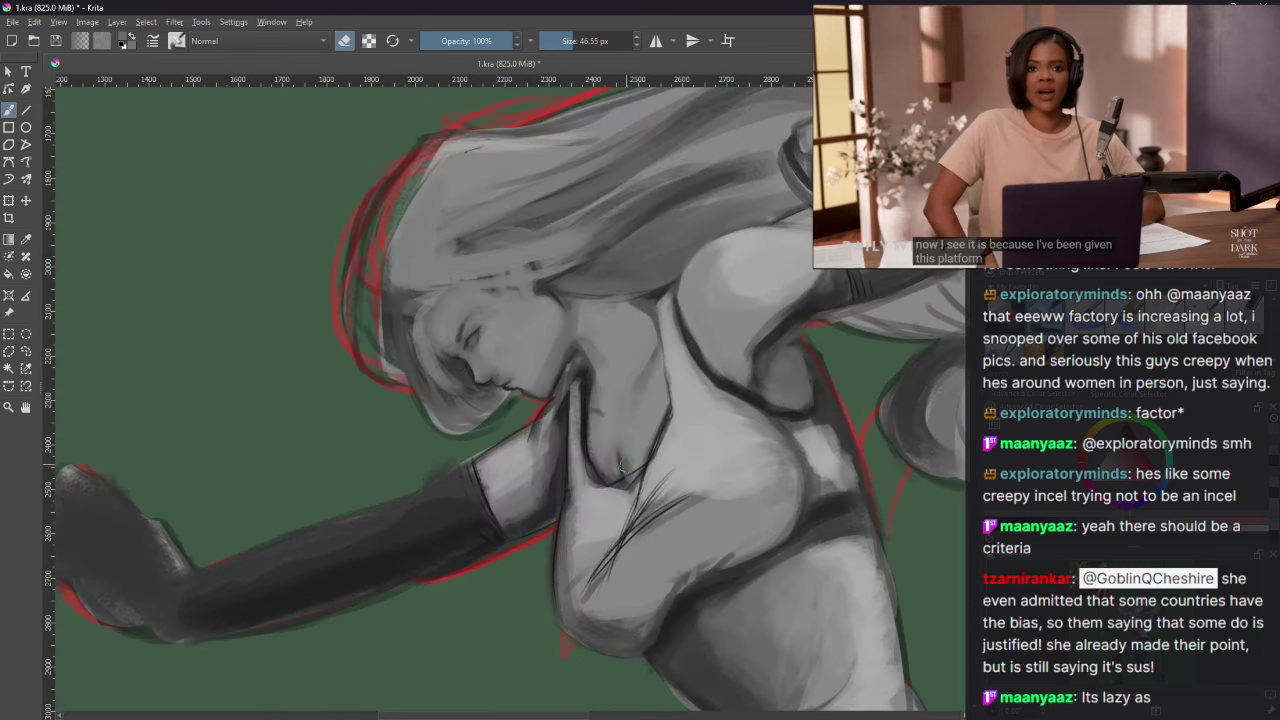
pyautogui.press('-')
pyautogui.press('-')
pyautogui.press('-')
pyautogui.press('-')
pyautogui.press('-')
pyautogui.press('-')
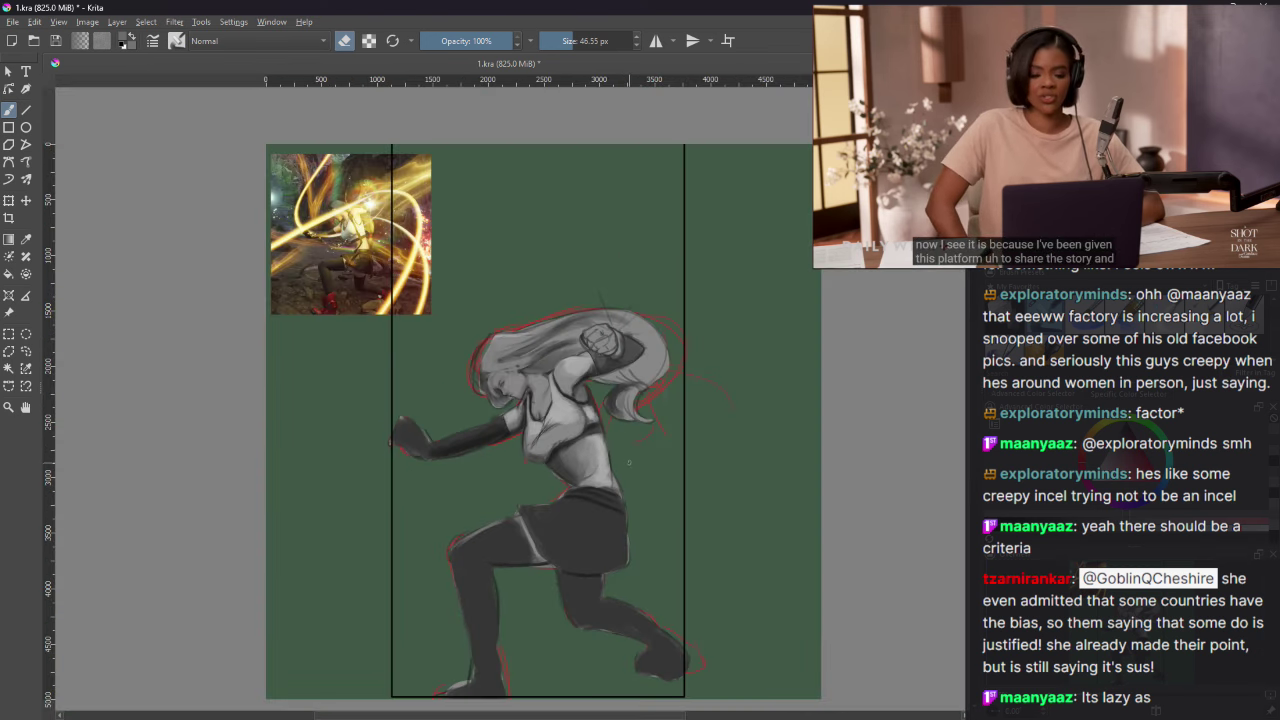
pyautogui.press('+')
pyautogui.press('+')
pyautogui.press('+')
pyautogui.press('+')
pyautogui.press('+')
pyautogui.press('+')
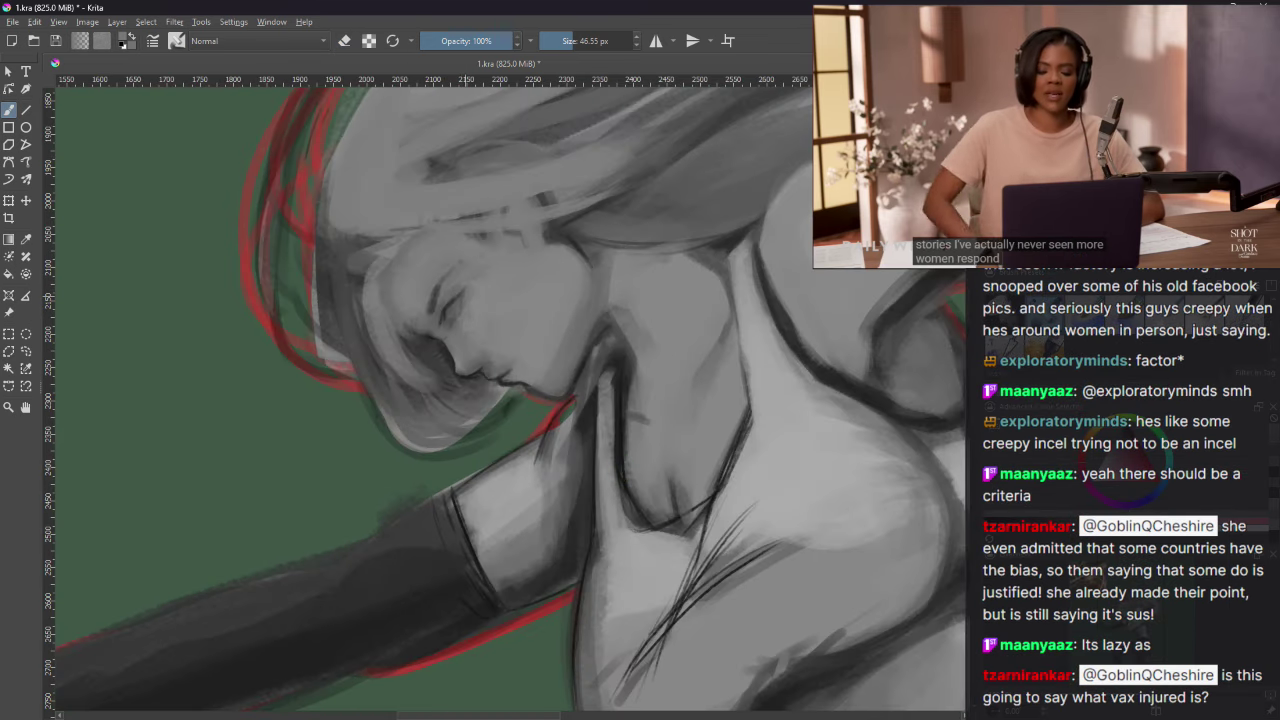
# Step: Select the eye and eyebrow with a freehand outline, move them onto the green background beside the figure, and deselect
pyautogui.moveTo(452, 318)
pyautogui.mouseDown()
pyautogui.moveTo(529, 345)
pyautogui.moveTo(635, 208)
pyautogui.moveTo(714, 258)
pyautogui.moveTo(730, 311)
pyautogui.moveTo(445, 292)
pyautogui.mouseUp()
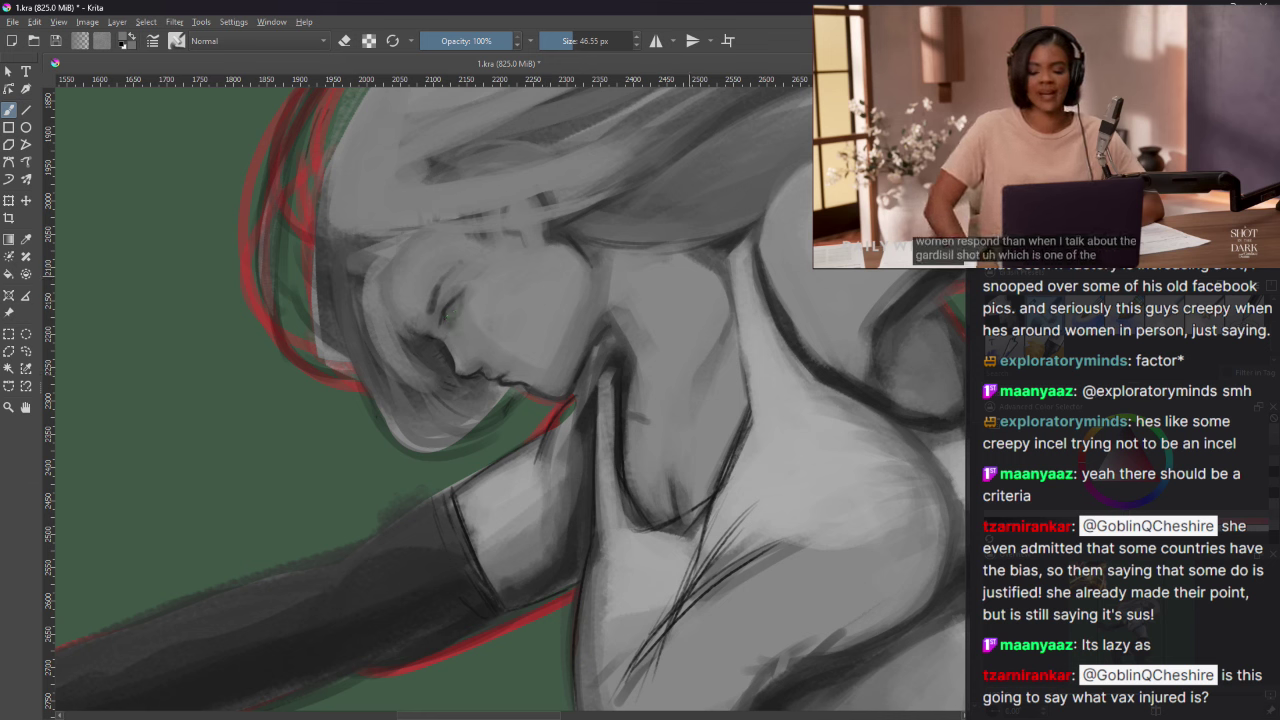
pyautogui.click(26, 350)
pyautogui.moveTo(472, 325)
pyautogui.mouseDown()
pyautogui.moveTo(447, 251)
pyautogui.moveTo(478, 330)
pyautogui.mouseUp()
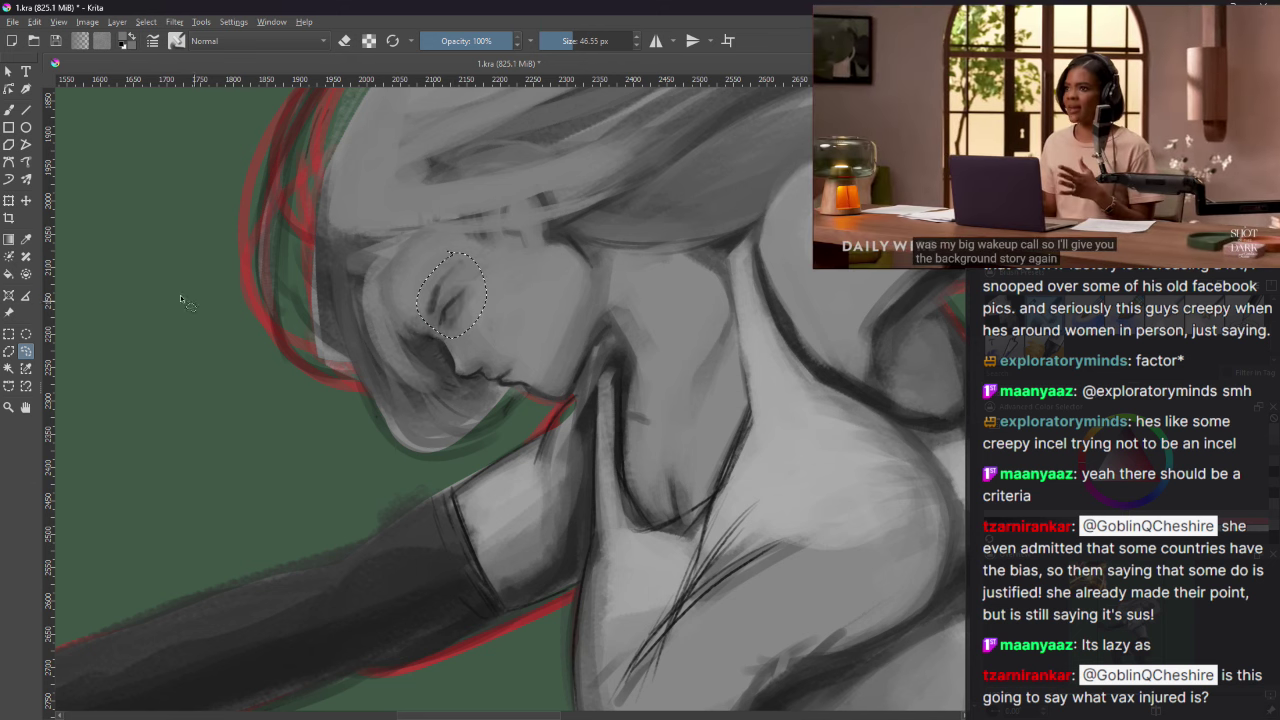
pyautogui.press('t')
pyautogui.moveTo(458, 320)
pyautogui.mouseDown()
pyautogui.moveTo(118, 280)
pyautogui.moveTo(112, 243)
pyautogui.mouseUp()
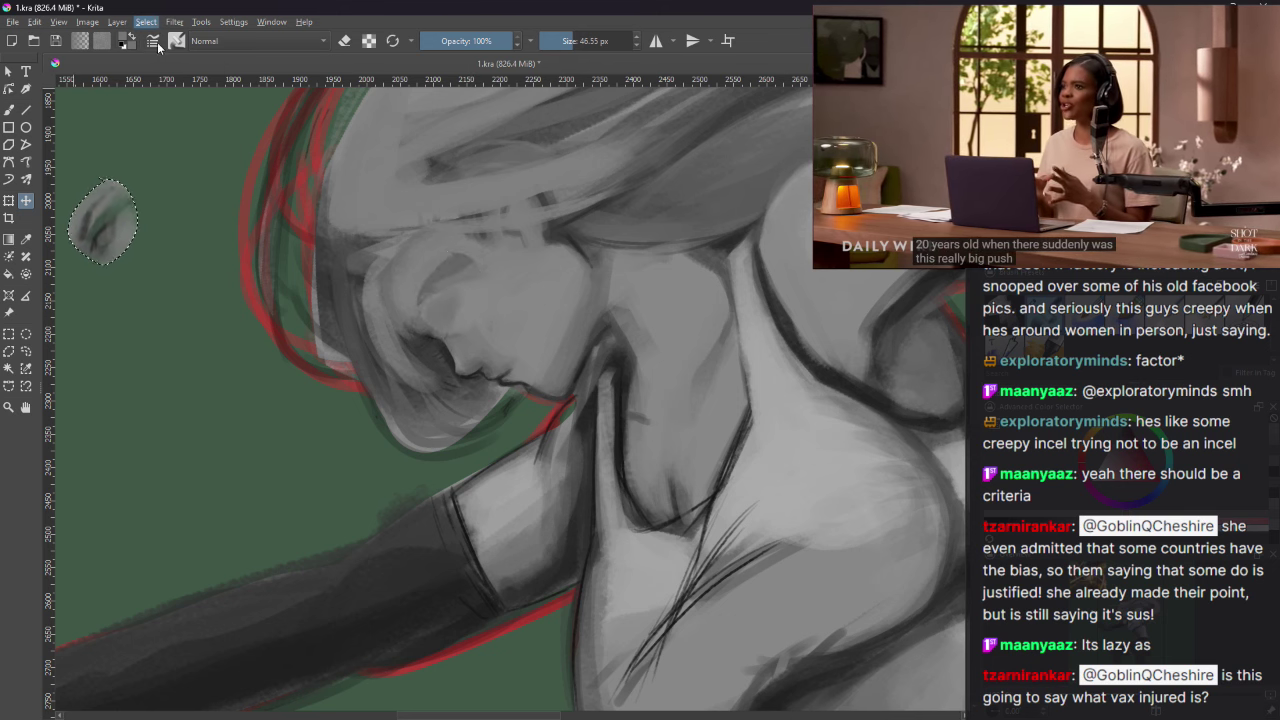
pyautogui.hotkey('ctrl', 'shift', 'a')
# Step: Paint over the mouth and lip lines with the face's grey, undoing the first stroke and repainting the area
pyautogui.press('b')
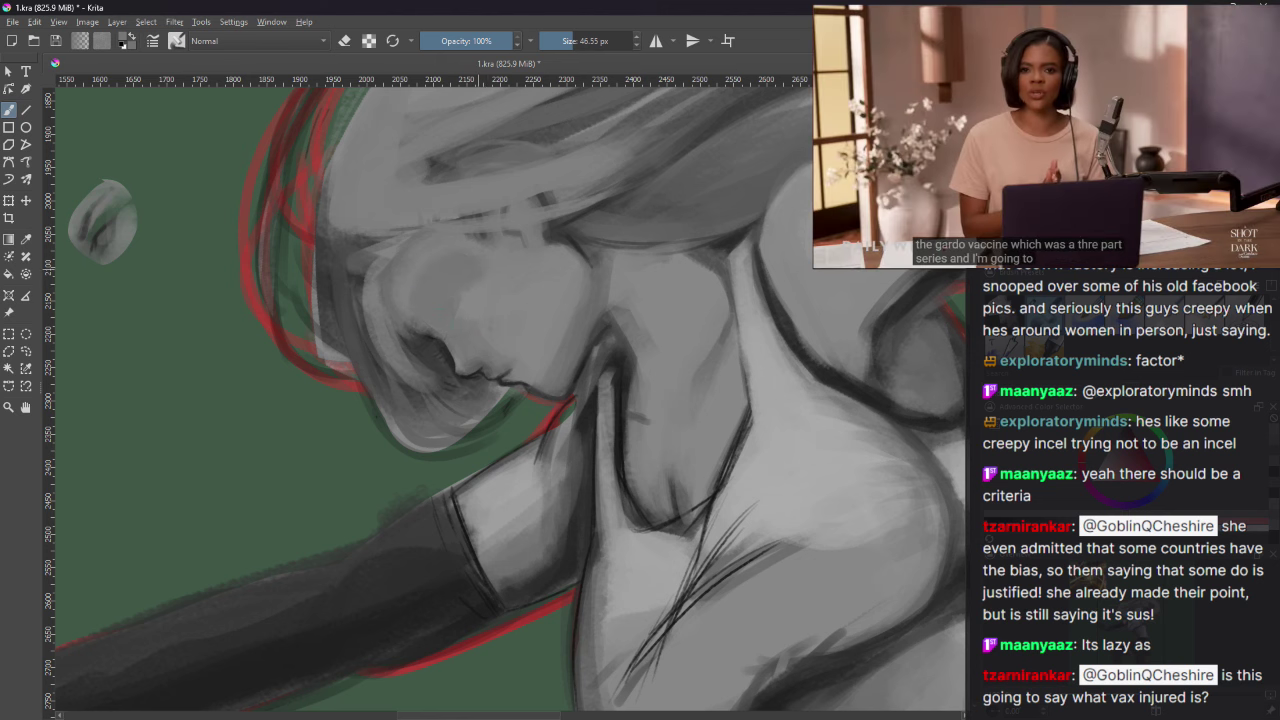
pyautogui.moveTo(478, 366); pyautogui.dragTo(560, 400)
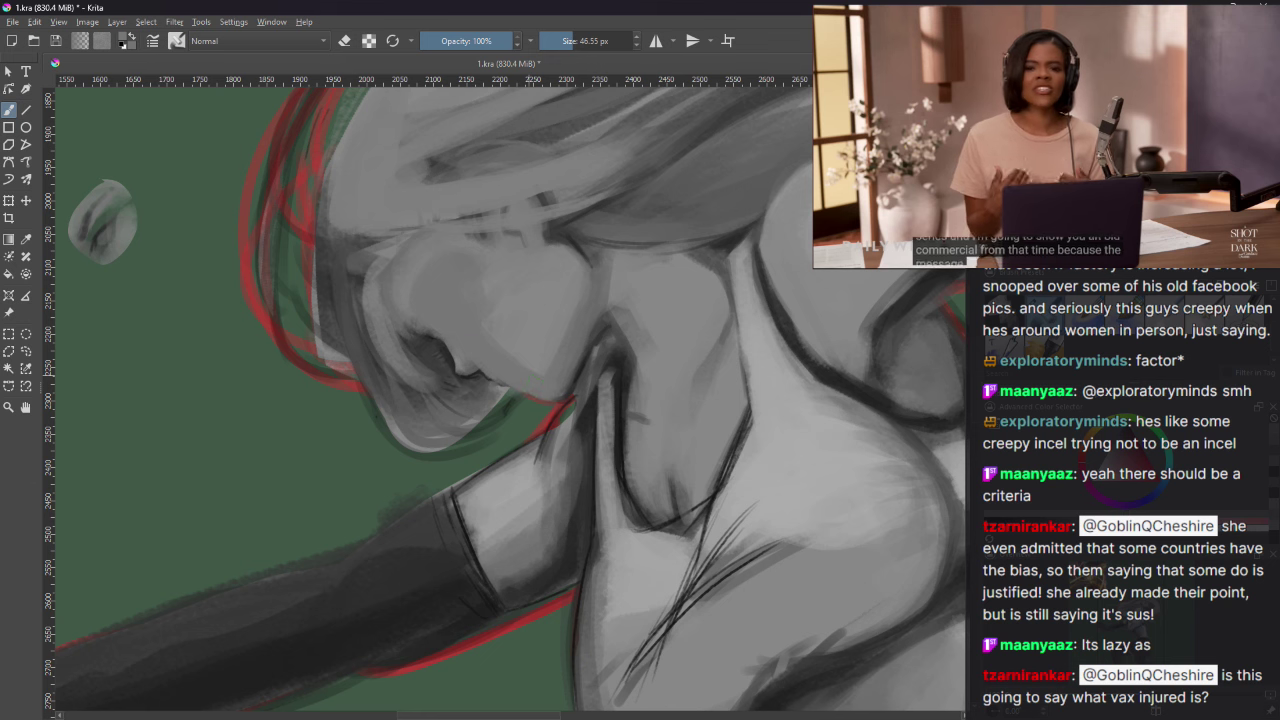
pyautogui.hotkey('ctrl', 'z')
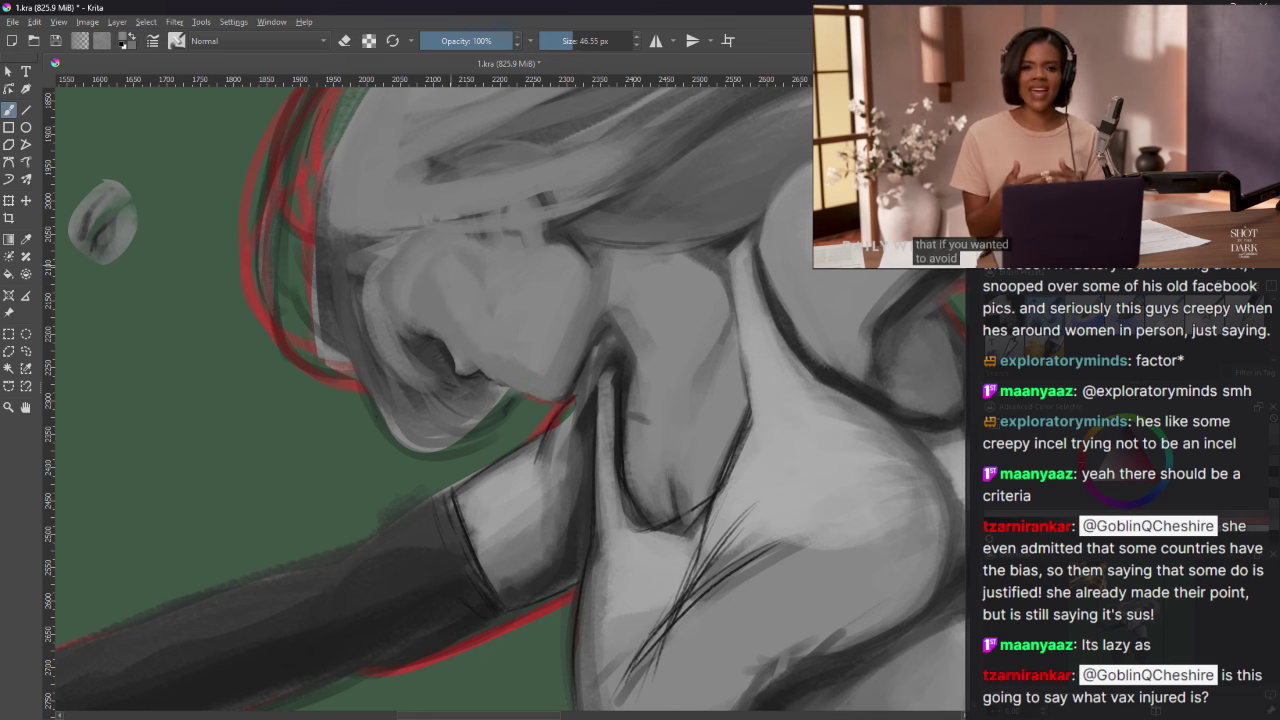
pyautogui.moveTo(482, 358); pyautogui.dragTo(538, 382)
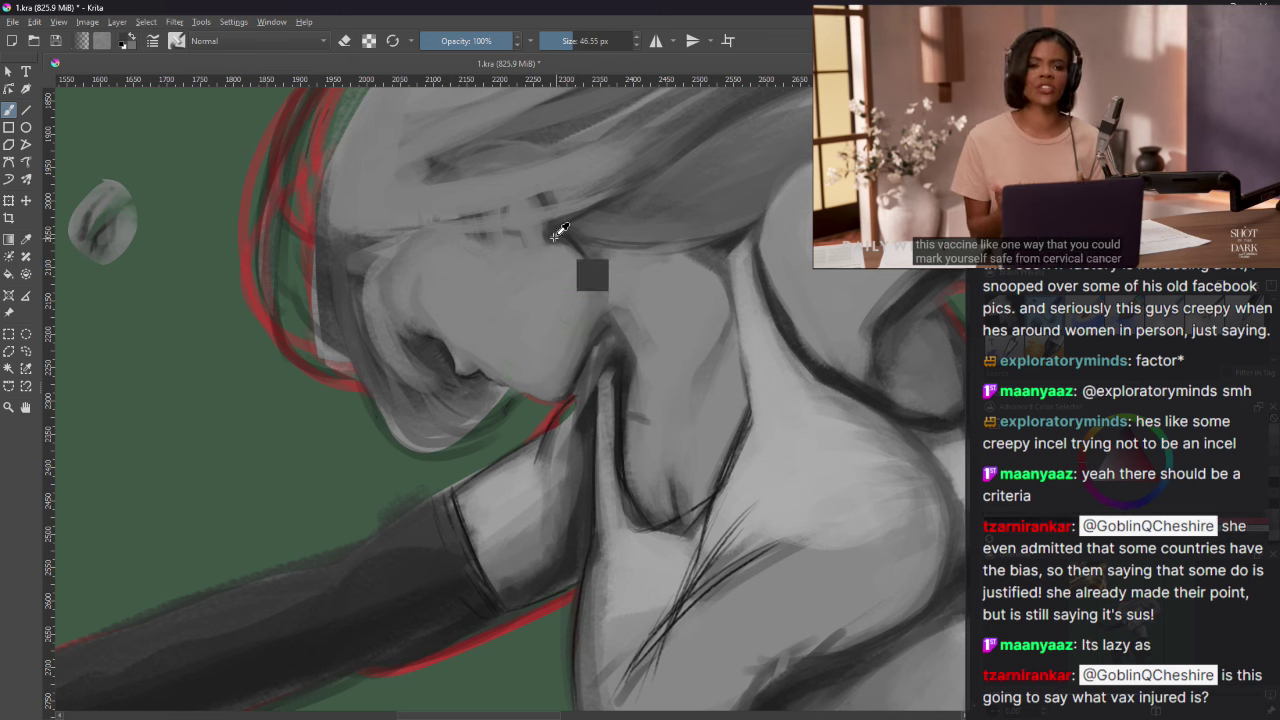
# Step: Shade the side of the face from the hairline to the jaw with greys sampled from the hair edge and neck
pyautogui.moveTo(552, 248)
pyautogui.mouseDown()
pyautogui.moveTo(566, 268)
pyautogui.moveTo(570, 245)
pyautogui.moveTo(584, 268)
pyautogui.moveTo(576, 334)
pyautogui.moveTo(590, 342)
pyautogui.mouseUp()
pyautogui.keyDown('ctrl'); pyautogui.click(620, 275); pyautogui.keyUp('ctrl')
pyautogui.moveTo(586, 290); pyautogui.dragTo(578, 370)
pyautogui.moveTo(588, 322); pyautogui.dragTo(588, 362)
pyautogui.moveTo(590, 250)
pyautogui.mouseDown()
pyautogui.moveTo(588, 286)
pyautogui.moveTo(575, 266)
pyautogui.mouseUp()
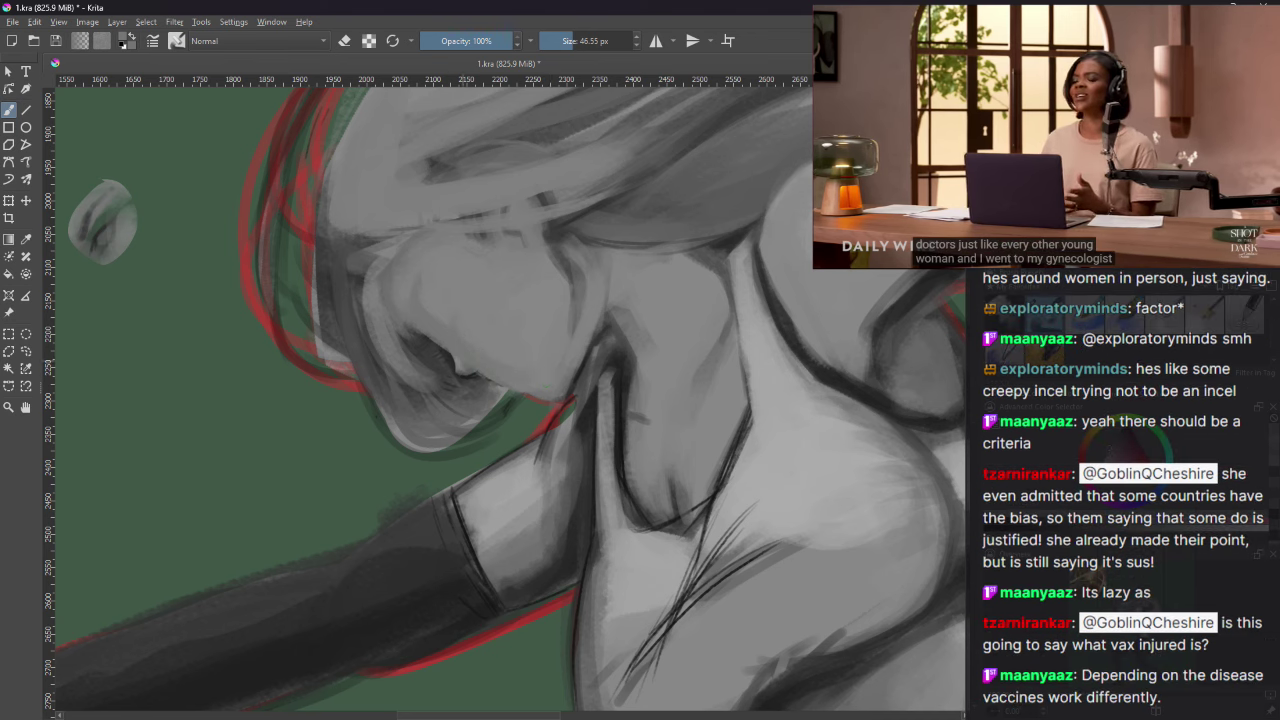
# Step: Add a light grey stroke over the dark shading at the lower front of the face, pausing the podcast video briefly
pyautogui.moveTo(445, 358)
pyautogui.mouseDown()
pyautogui.moveTo(458, 385)
pyautogui.moveTo(484, 372)
pyautogui.mouseUp()
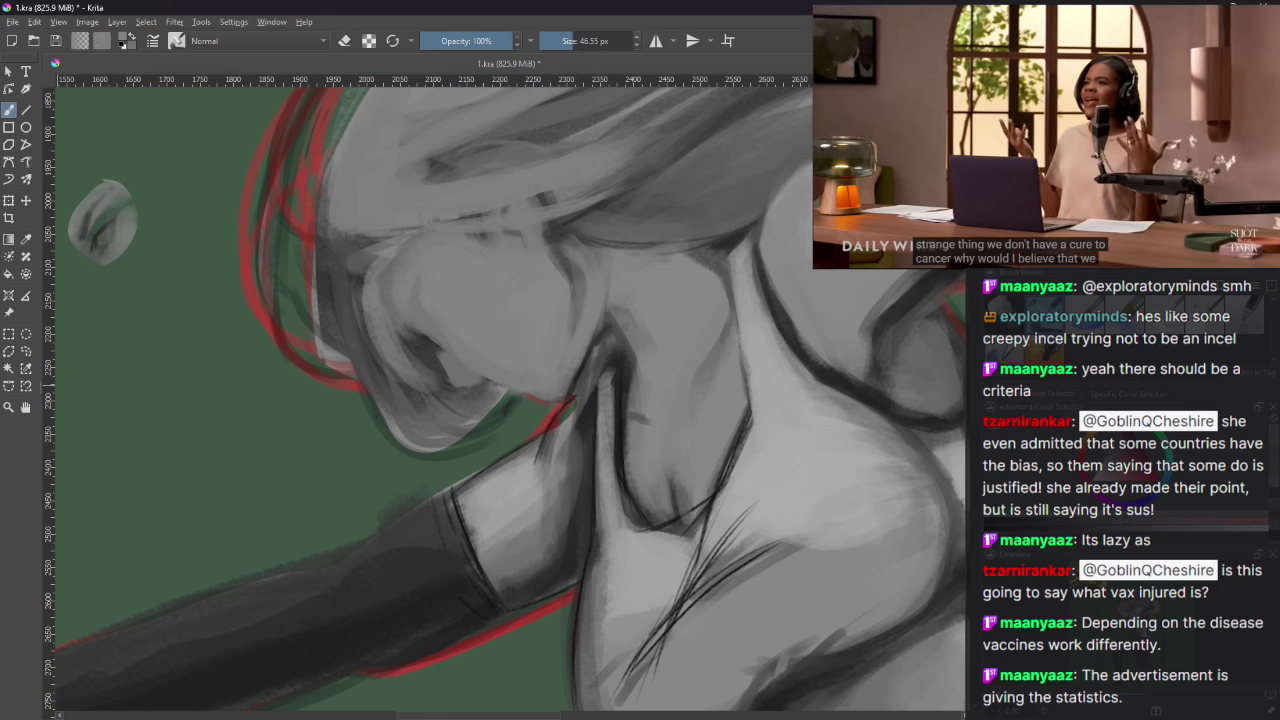
pyautogui.moveTo(987, 175)
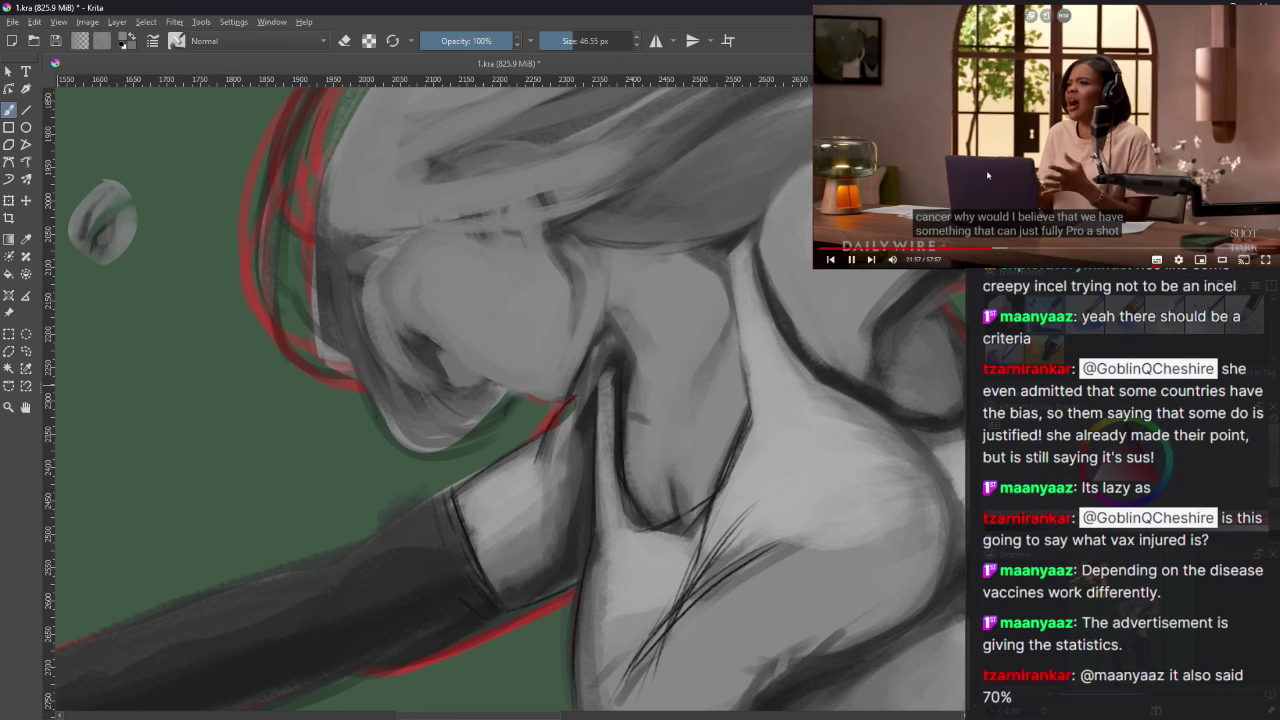
pyautogui.click(987, 178)
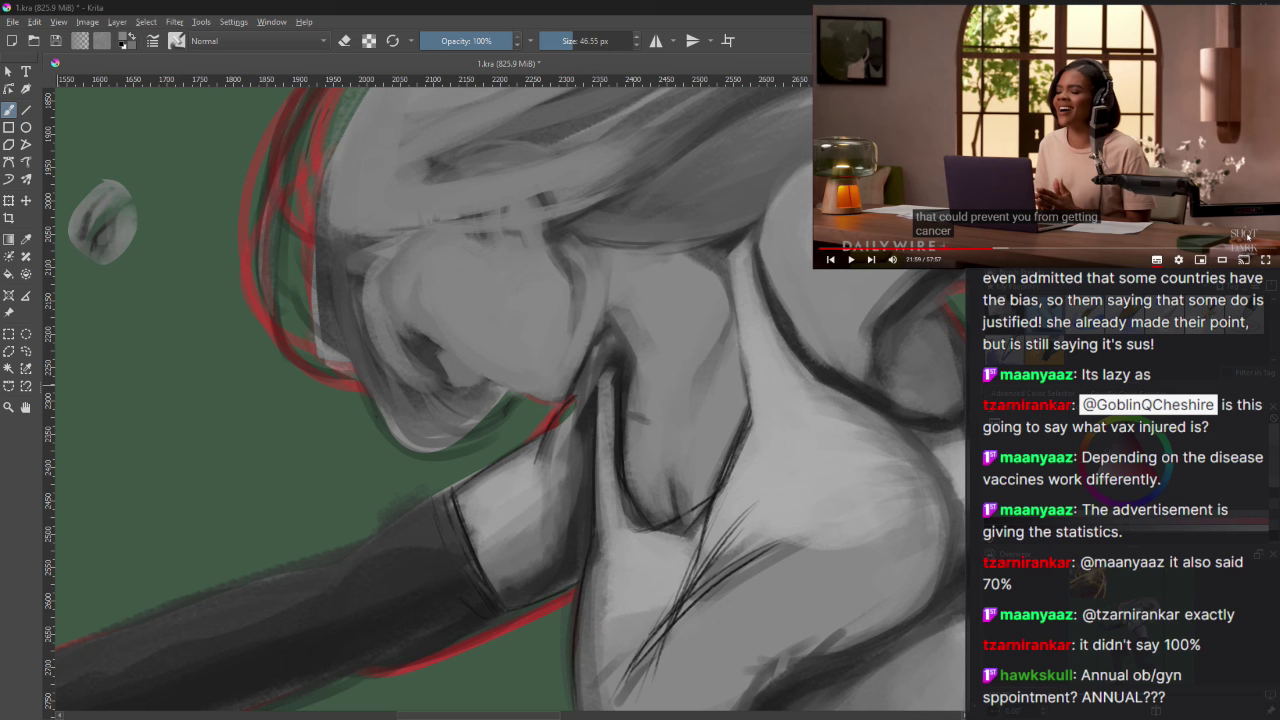
pyautogui.click(982, 182)
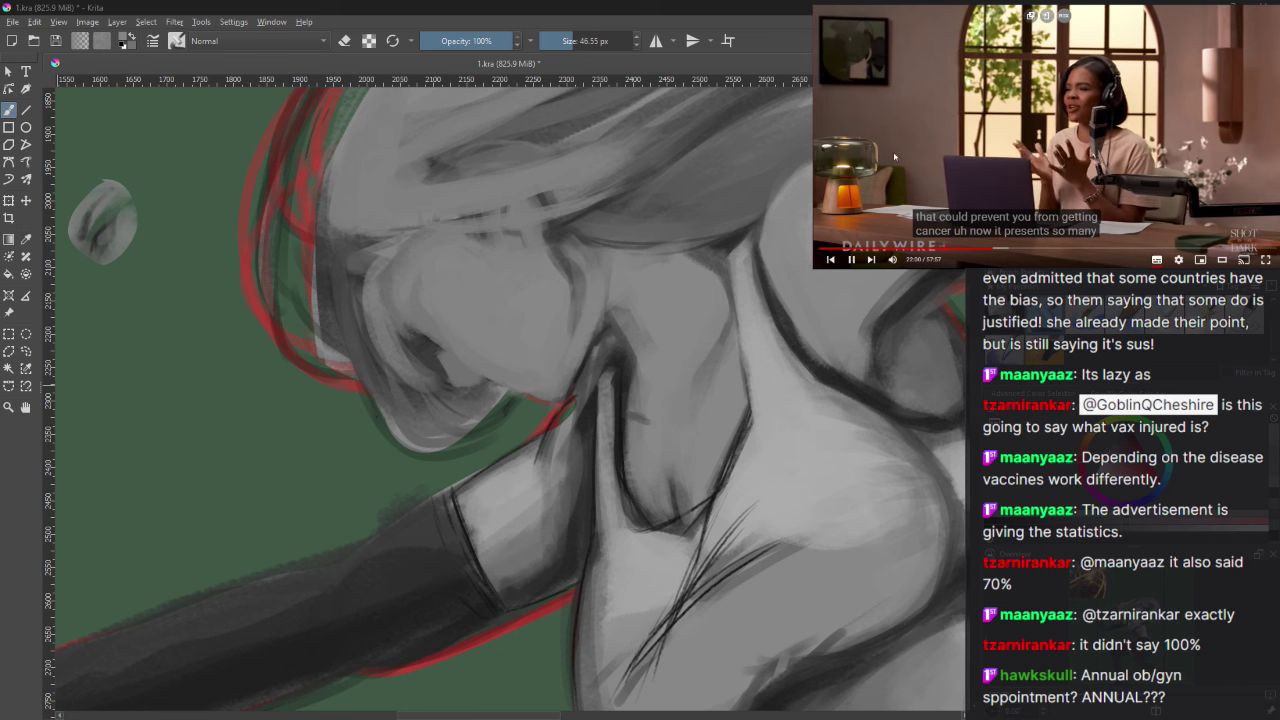
pyautogui.click(949, 105)
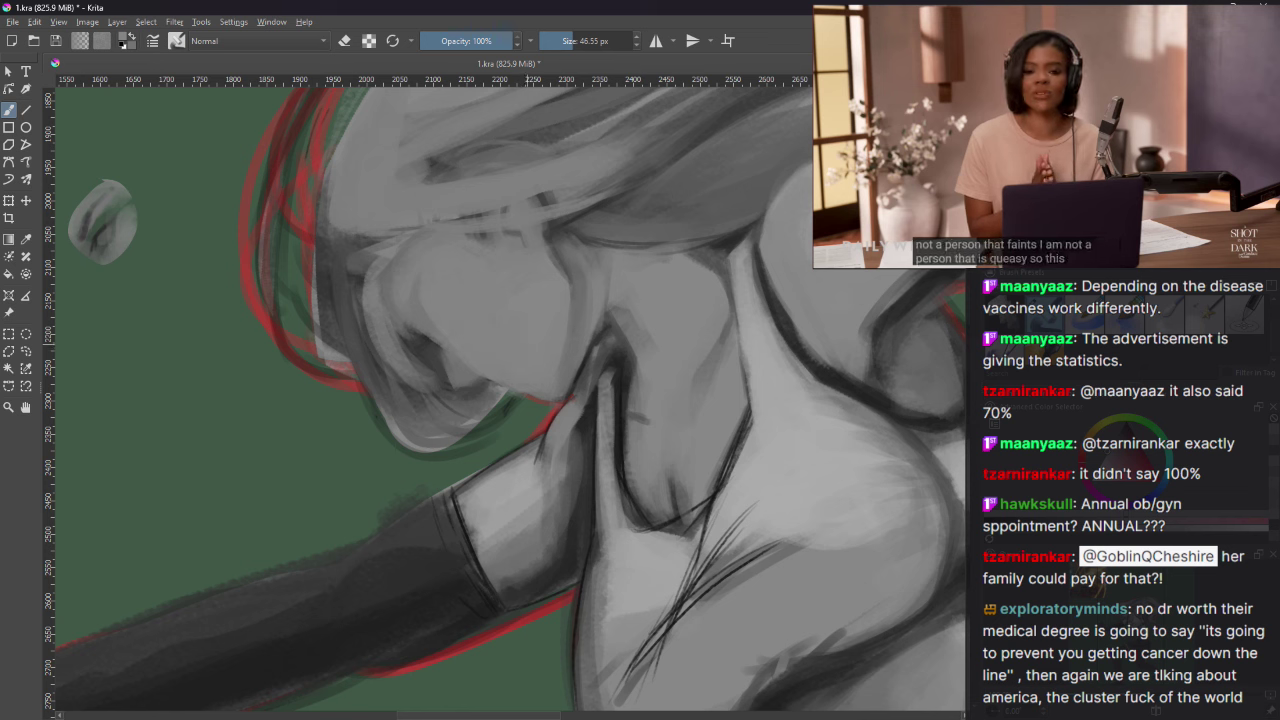
# Step: Erase the excess grey along the underside of the chin and return the brush to painting mode
pyautogui.press('e')
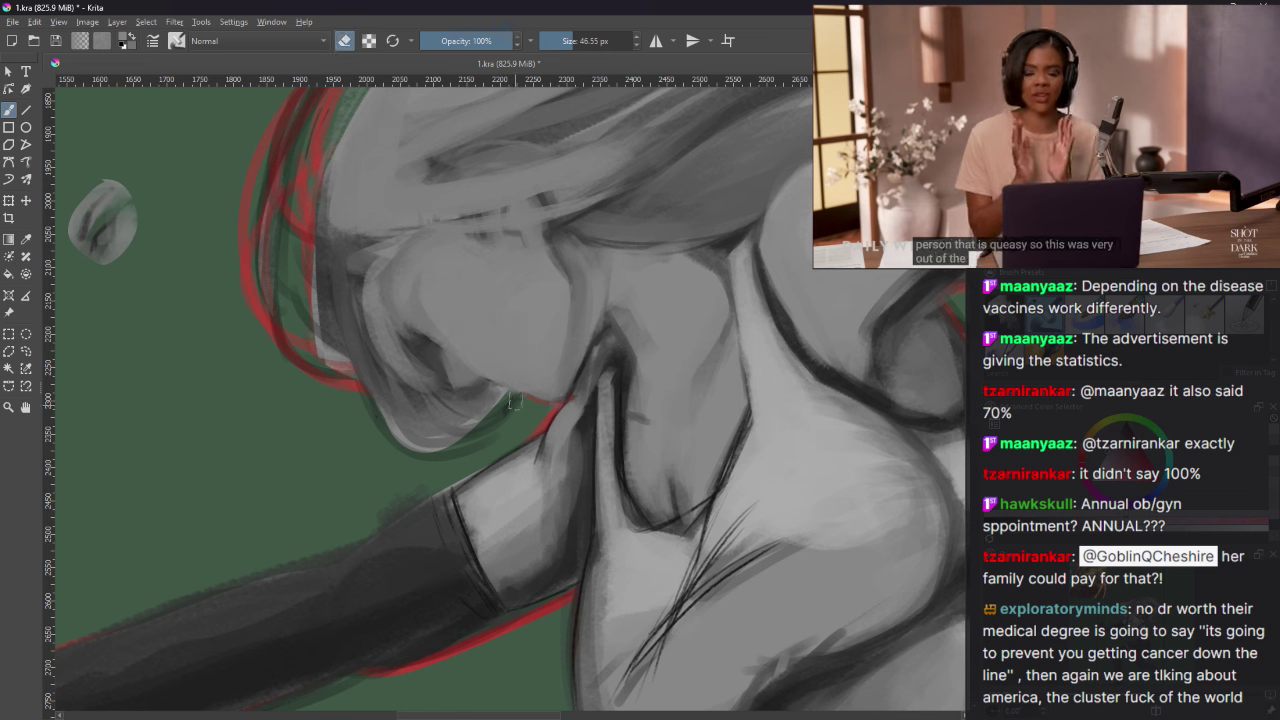
pyautogui.press('e')
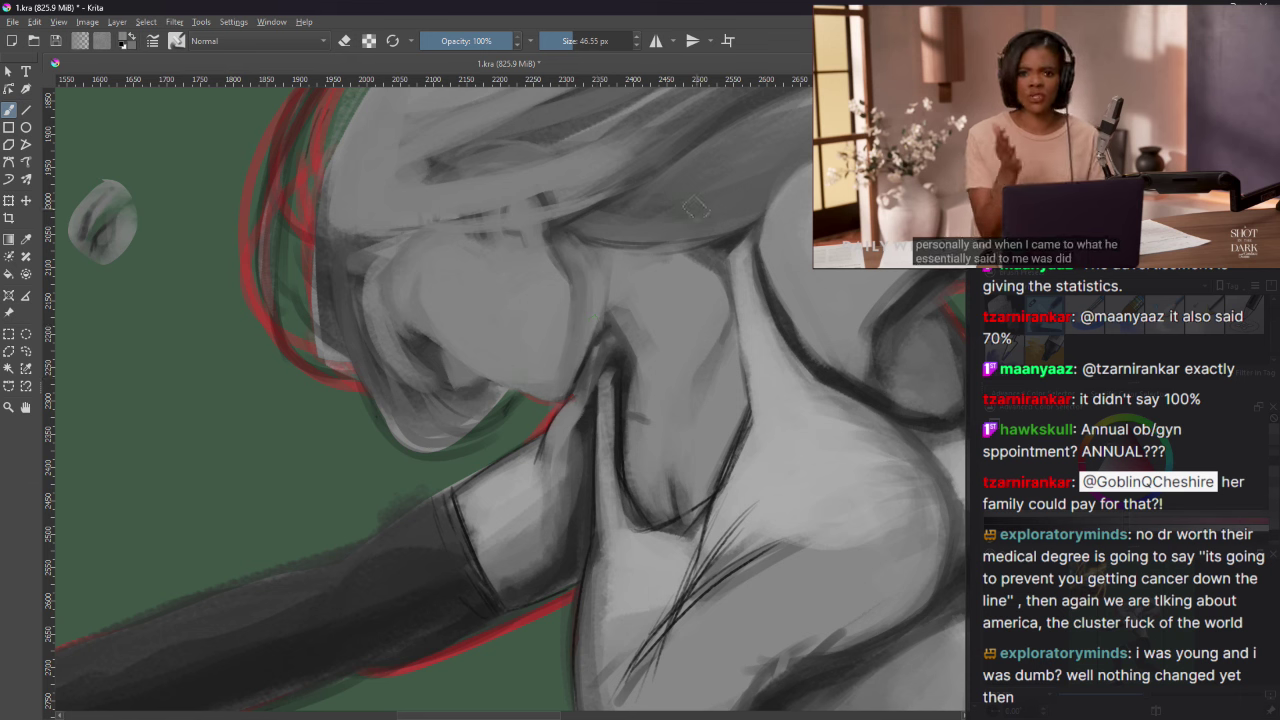
# Step: Select the face with a freehand outline, enlarge it slightly with the Transform tool, and deselect
pyautogui.press('-')
pyautogui.press('-')
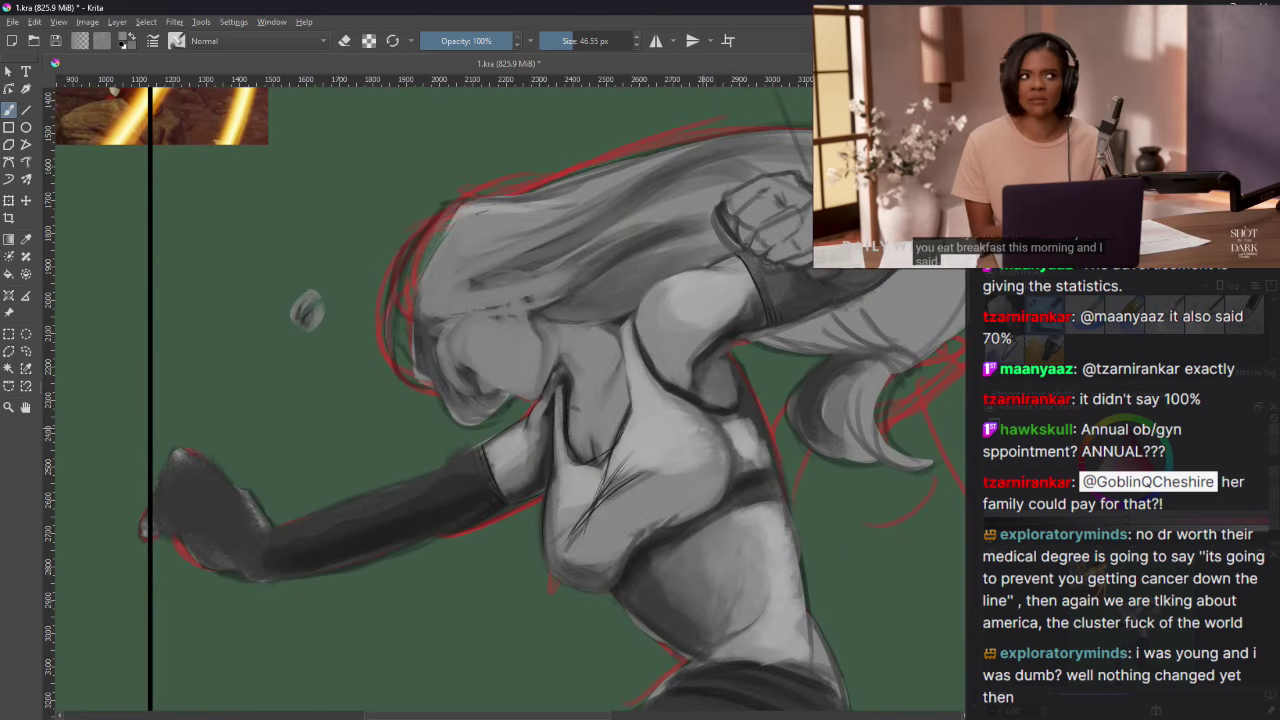
pyautogui.press('-')
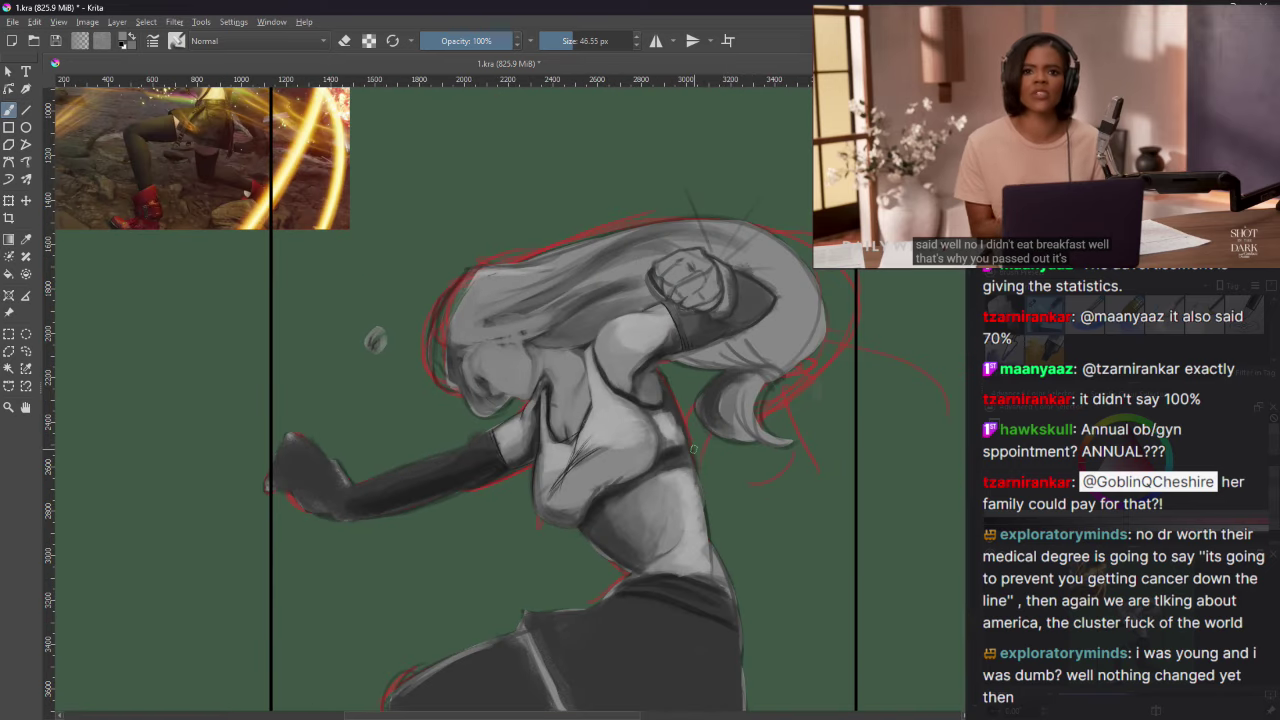
pyautogui.press('+')
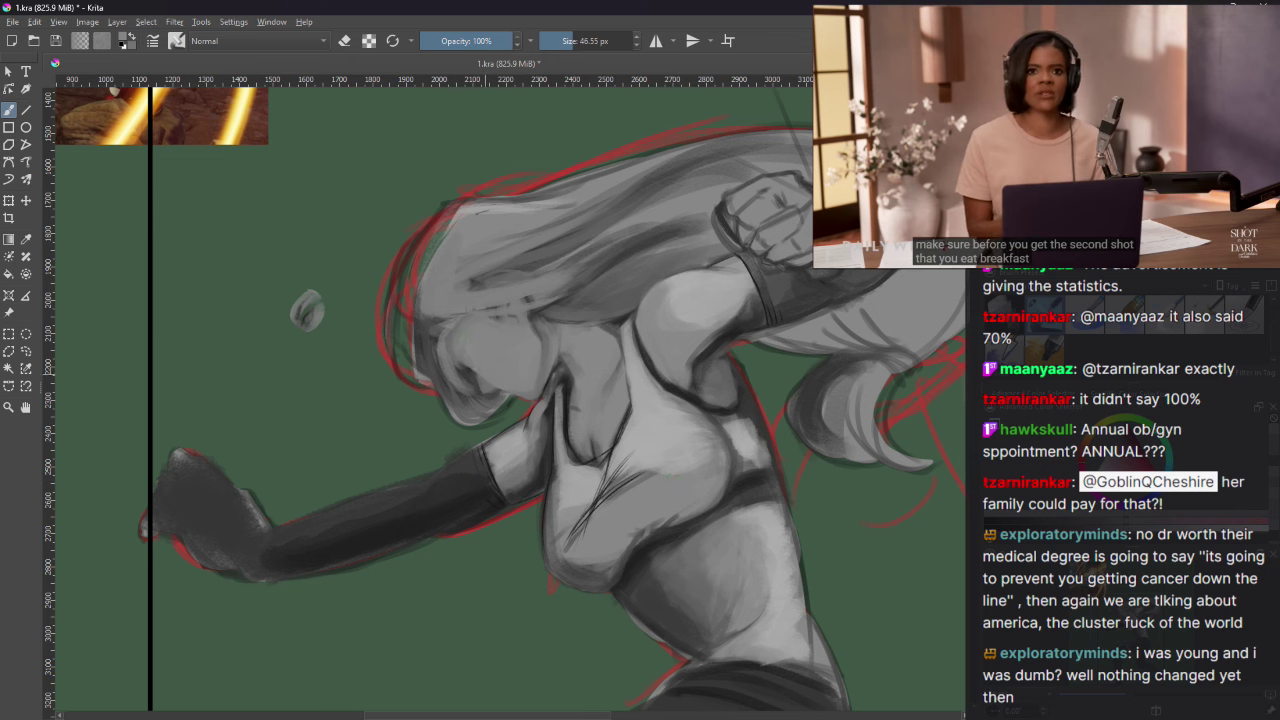
pyautogui.click(26, 351)
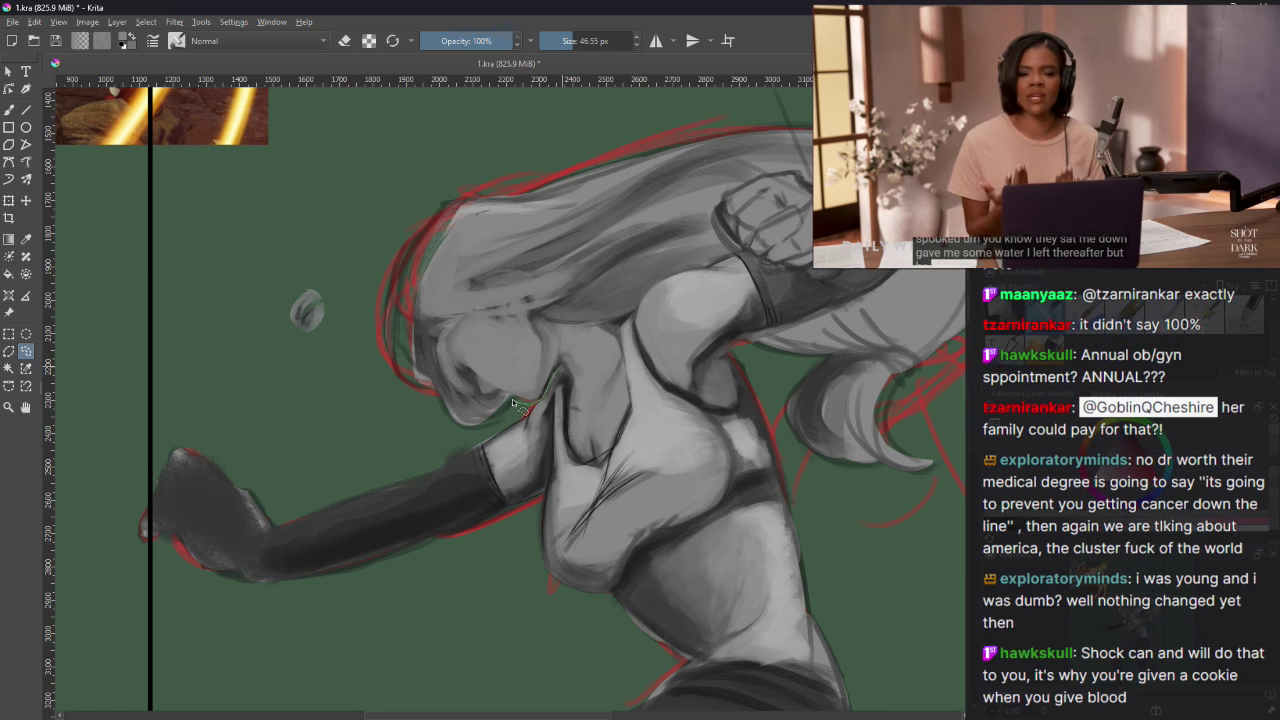
pyautogui.moveTo(511, 398)
pyautogui.mouseDown()
pyautogui.moveTo(522, 404)
pyautogui.moveTo(492, 400)
pyautogui.moveTo(452, 362)
pyautogui.moveTo(468, 308)
pyautogui.moveTo(515, 296)
pyautogui.moveTo(549, 317)
pyautogui.moveTo(568, 337)
pyautogui.moveTo(559, 369)
pyautogui.mouseUp()
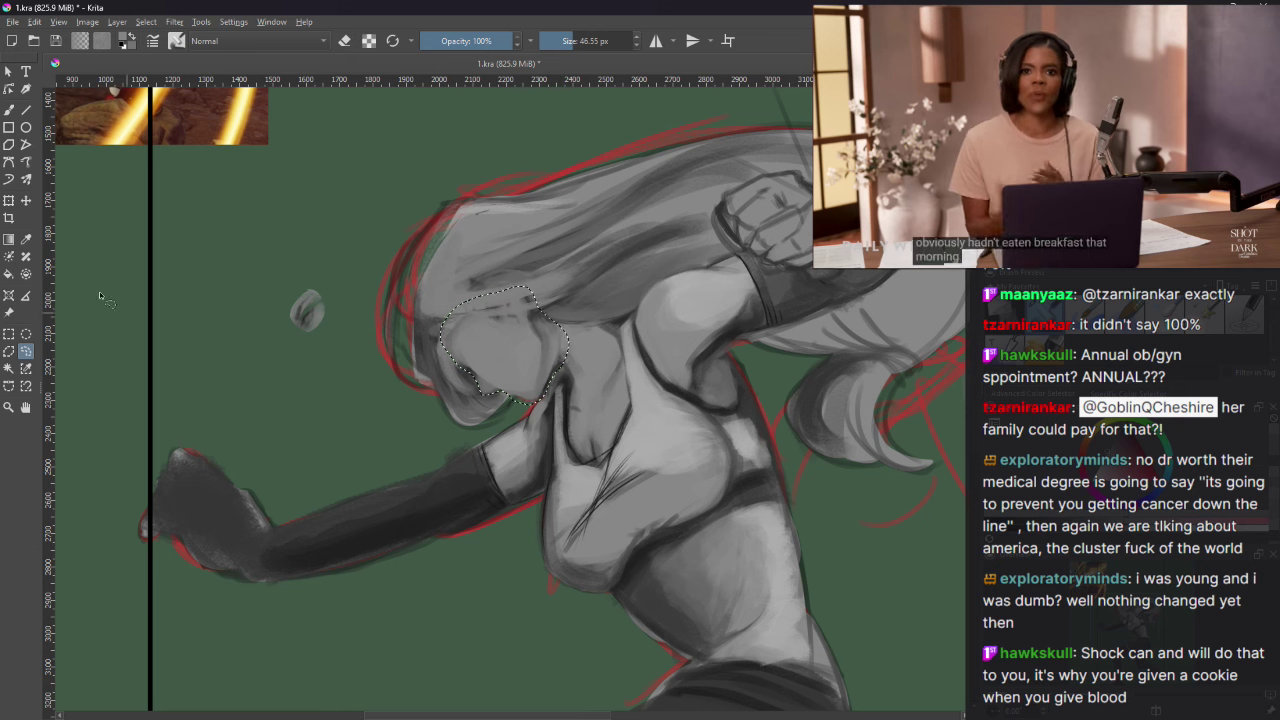
pyautogui.click(12, 203)
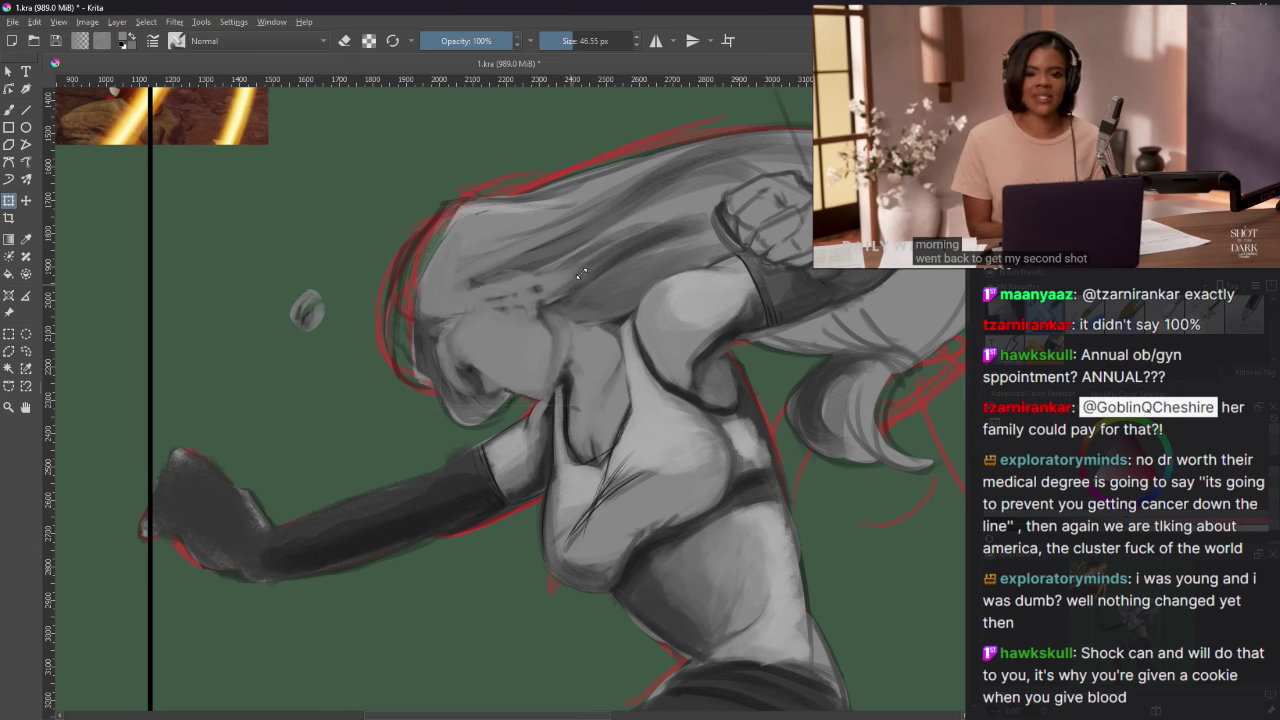
pyautogui.moveTo(547, 374); pyautogui.dragTo(539, 374)
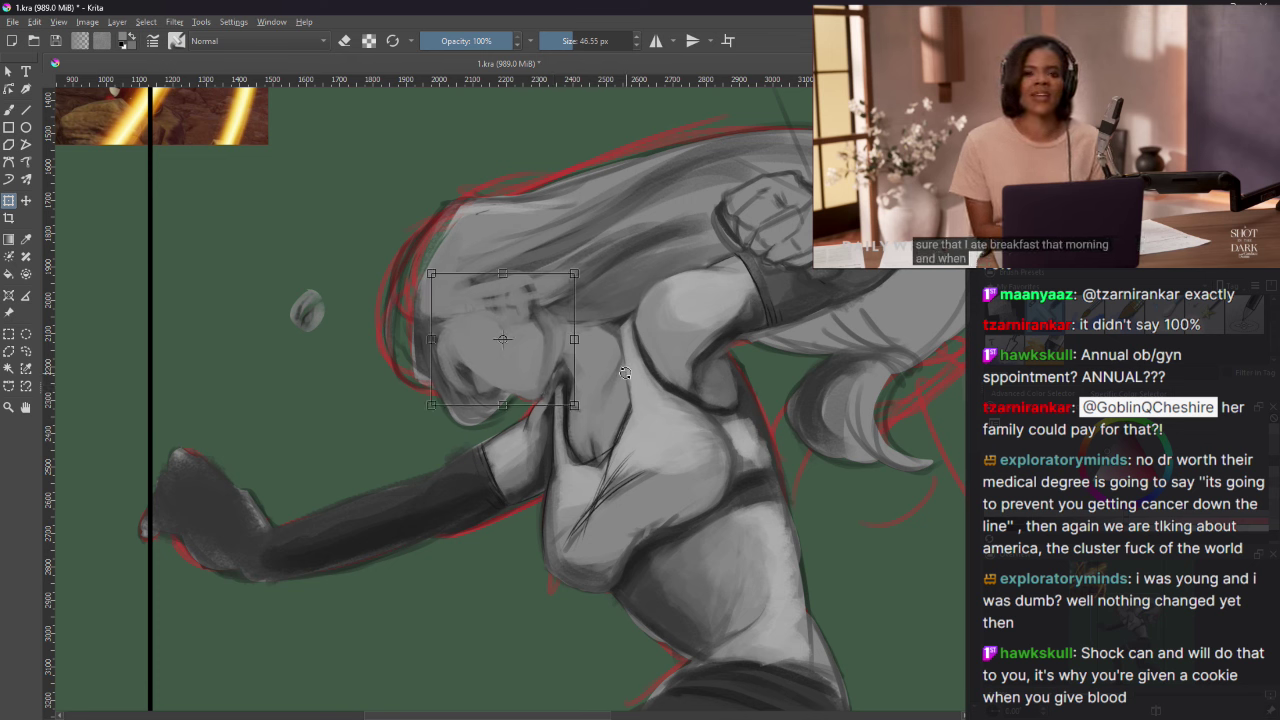
pyautogui.click(9, 110)
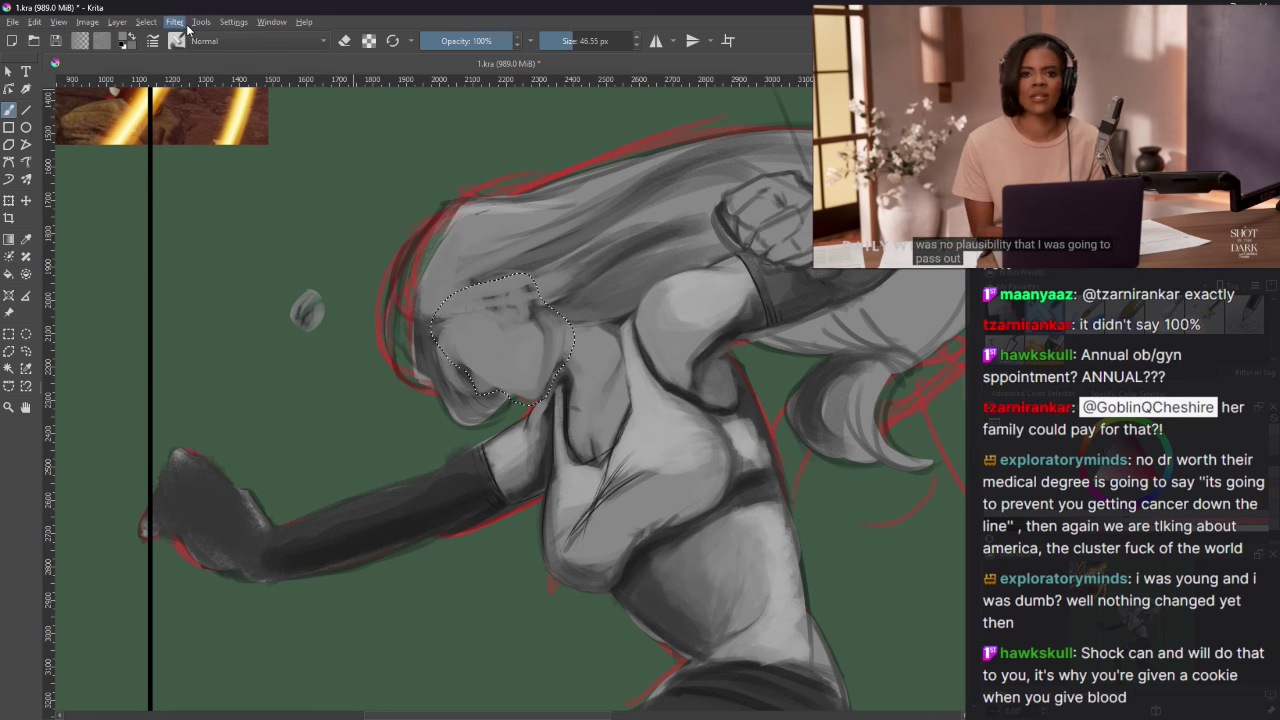
pyautogui.hotkey('ctrl', 'shift', 'a')
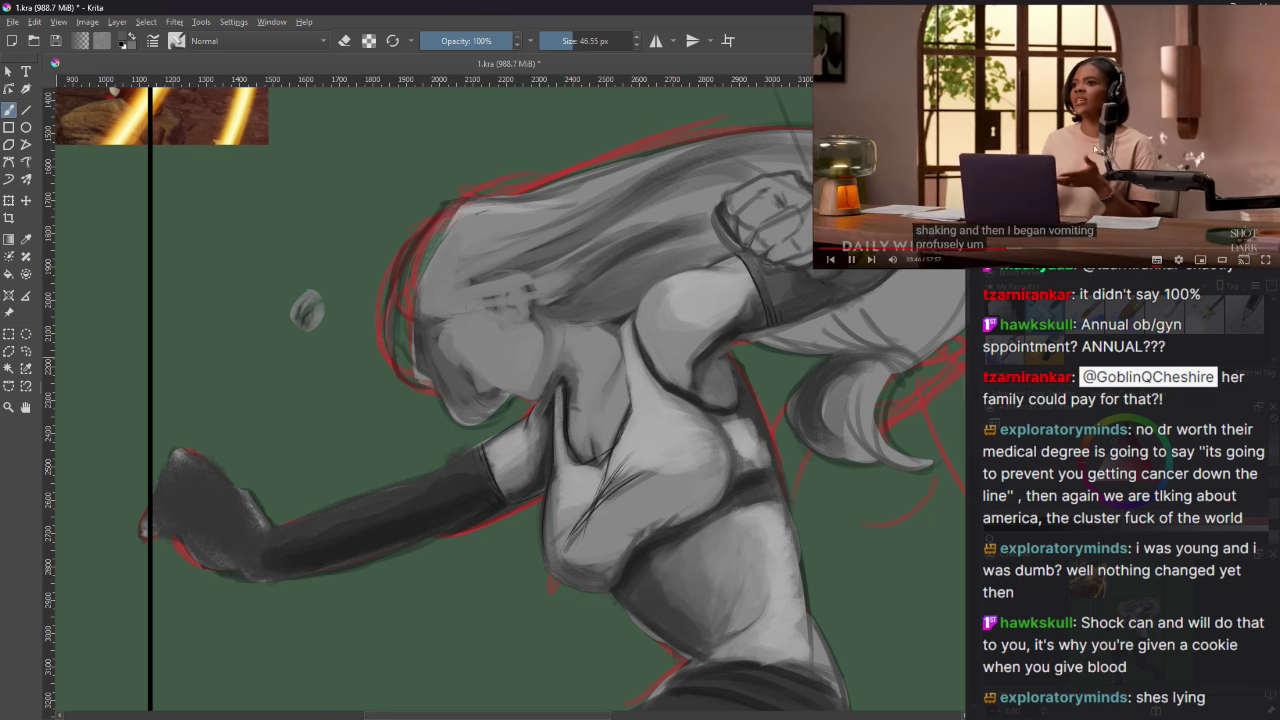
# Step: Pause the podcast video and resume playback
pyautogui.moveTo(973, 148)
pyautogui.click(831, 215)
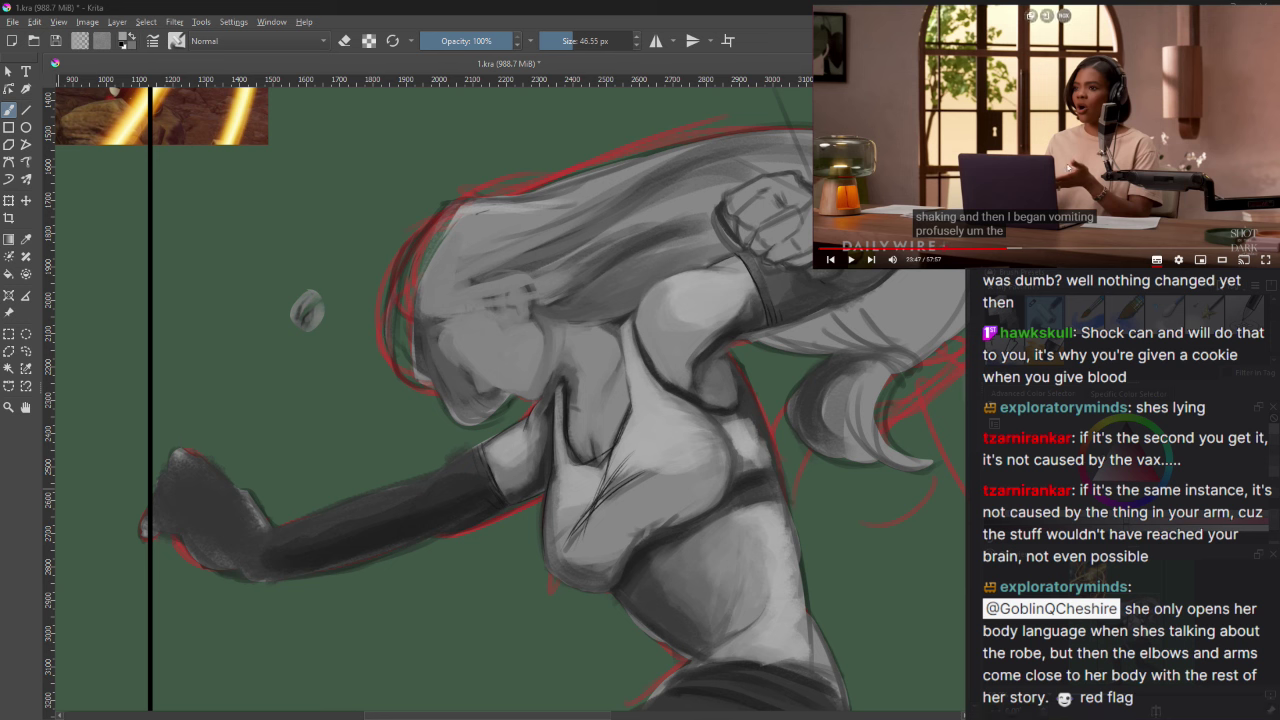
pyautogui.click(1071, 147)
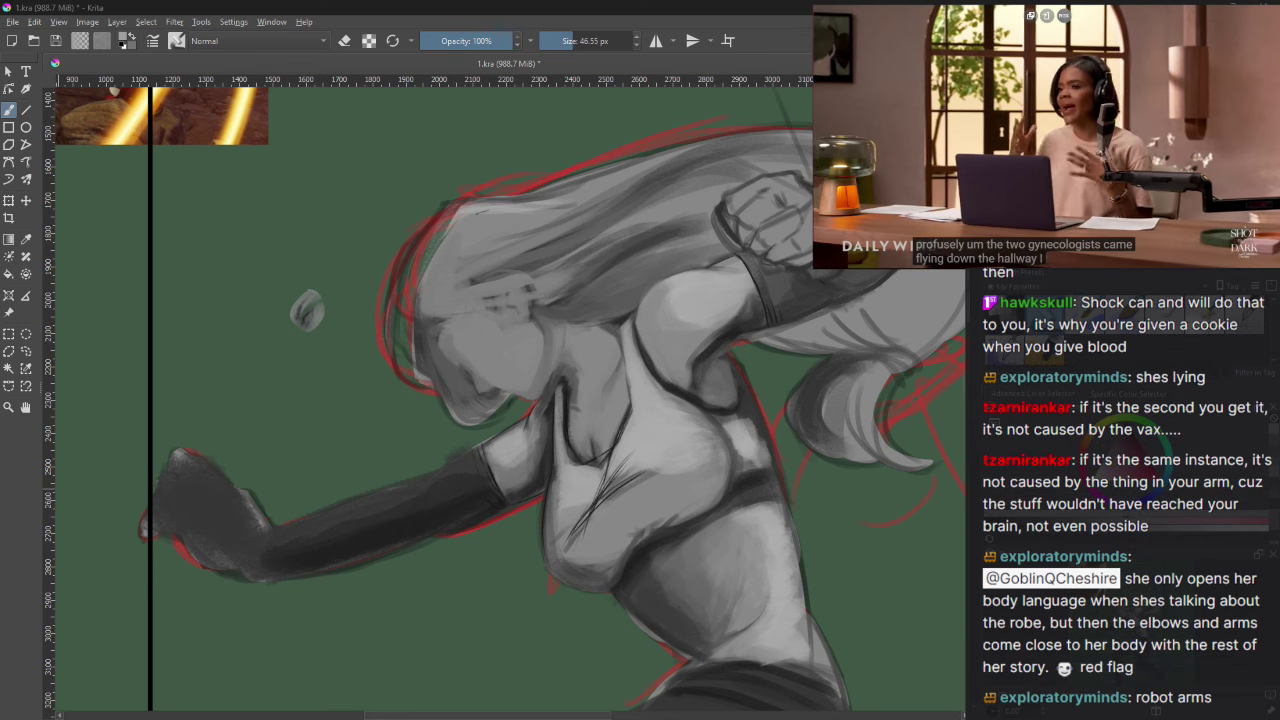
# Step: Blend away the dark marks at the front of the face with greys sampled from the face
pyautogui.keyDown('ctrl'); pyautogui.click(476, 370); pyautogui.keyUp('ctrl')
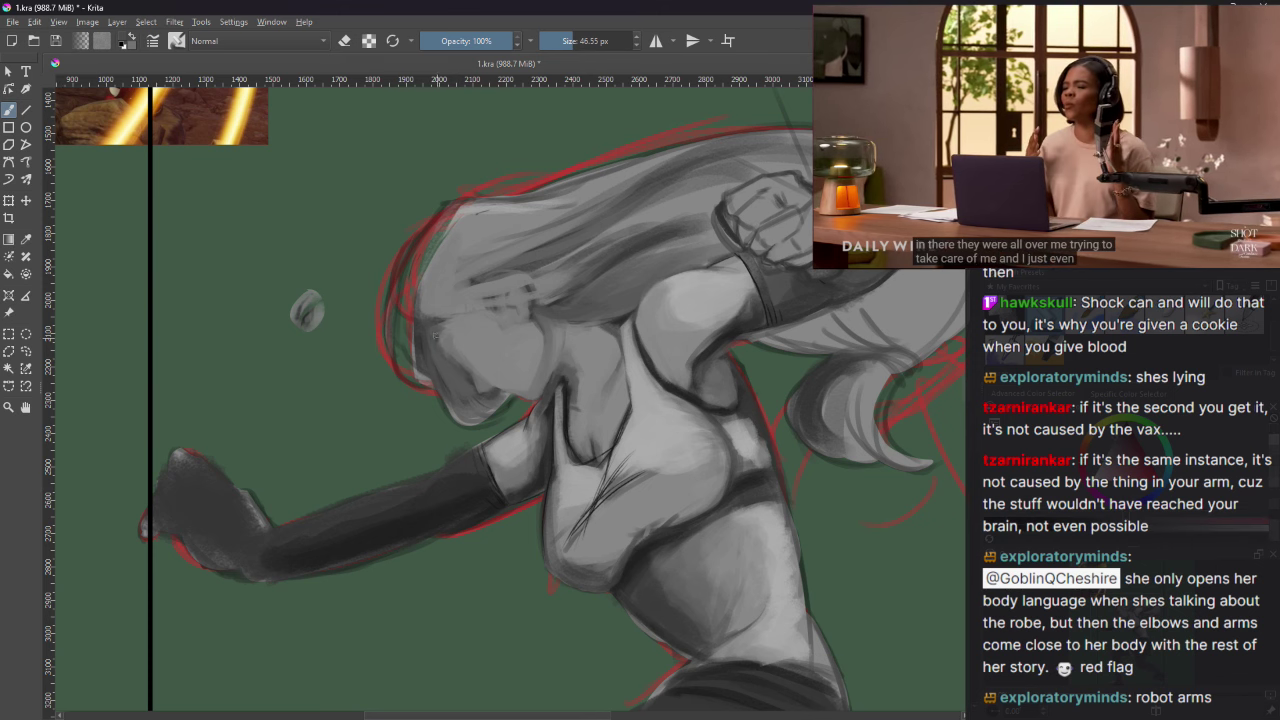
pyautogui.keyDown('ctrl'); pyautogui.click(462, 372); pyautogui.keyUp('ctrl')
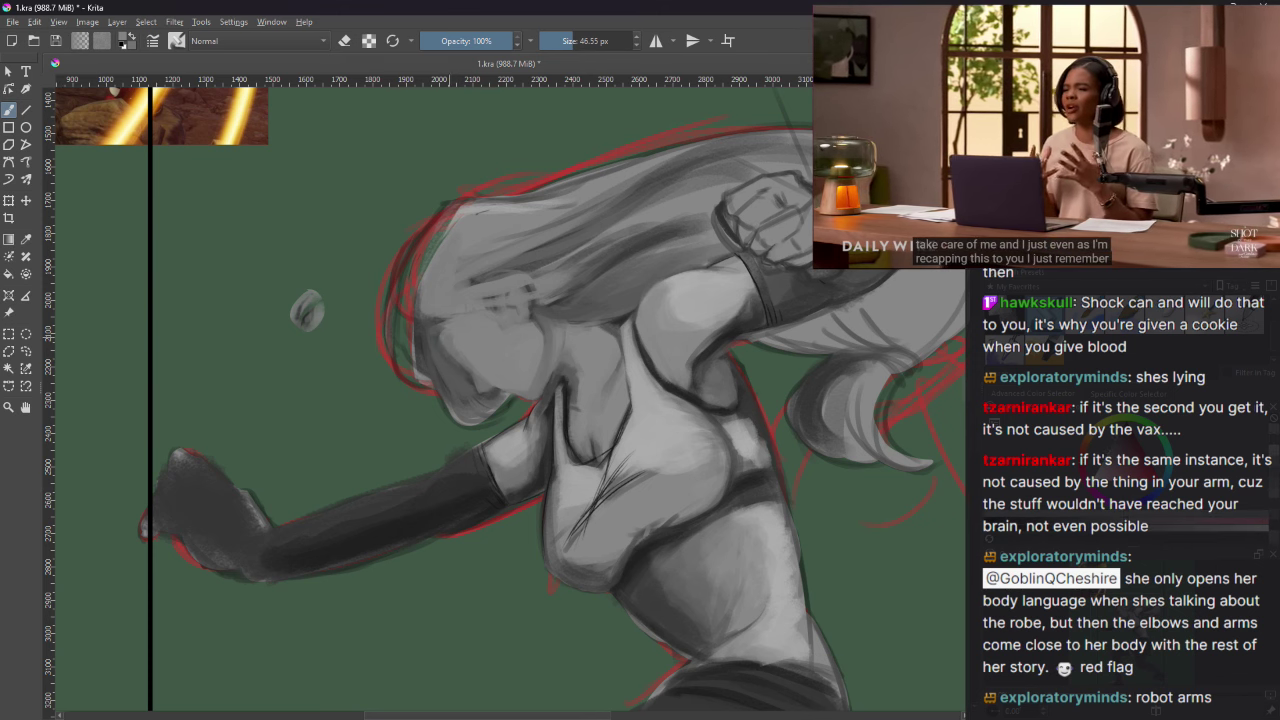
pyautogui.keyDown('ctrl'); pyautogui.click(492, 388); pyautogui.keyUp('ctrl')
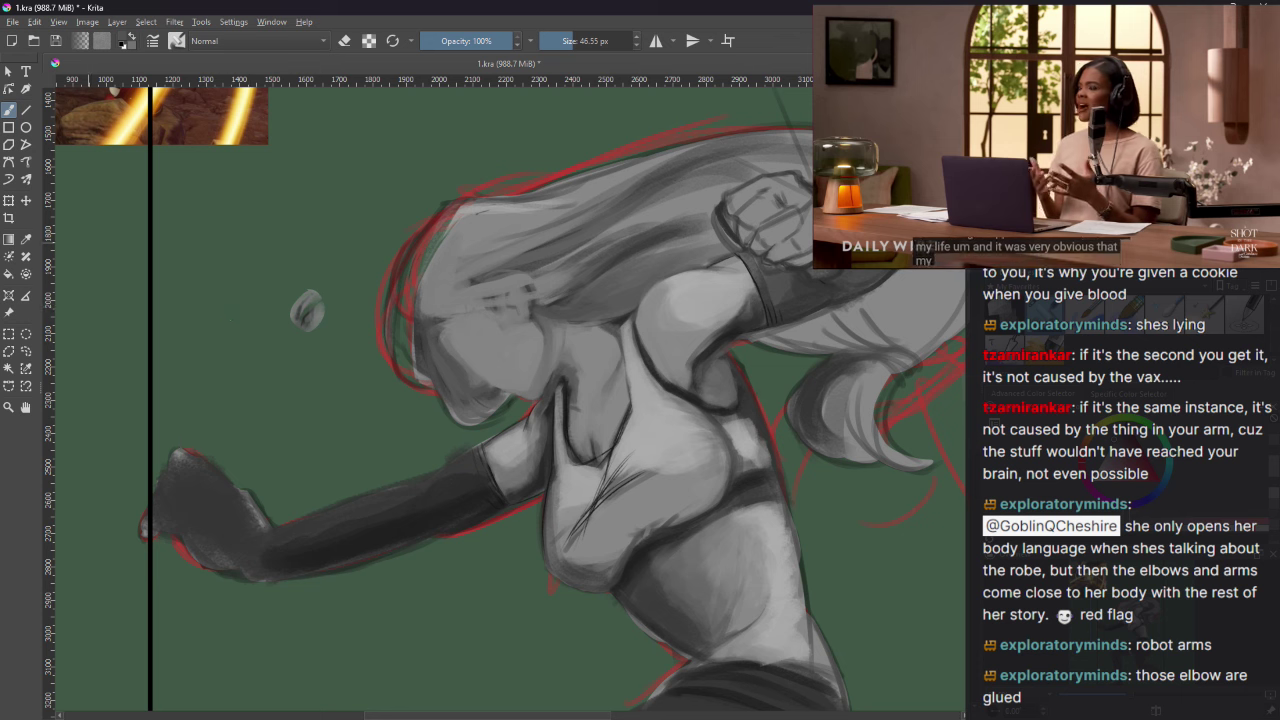
# Step: Pause the podcast video and save the painting
pyautogui.moveTo(1098, 143)
pyautogui.click(1047, 136)
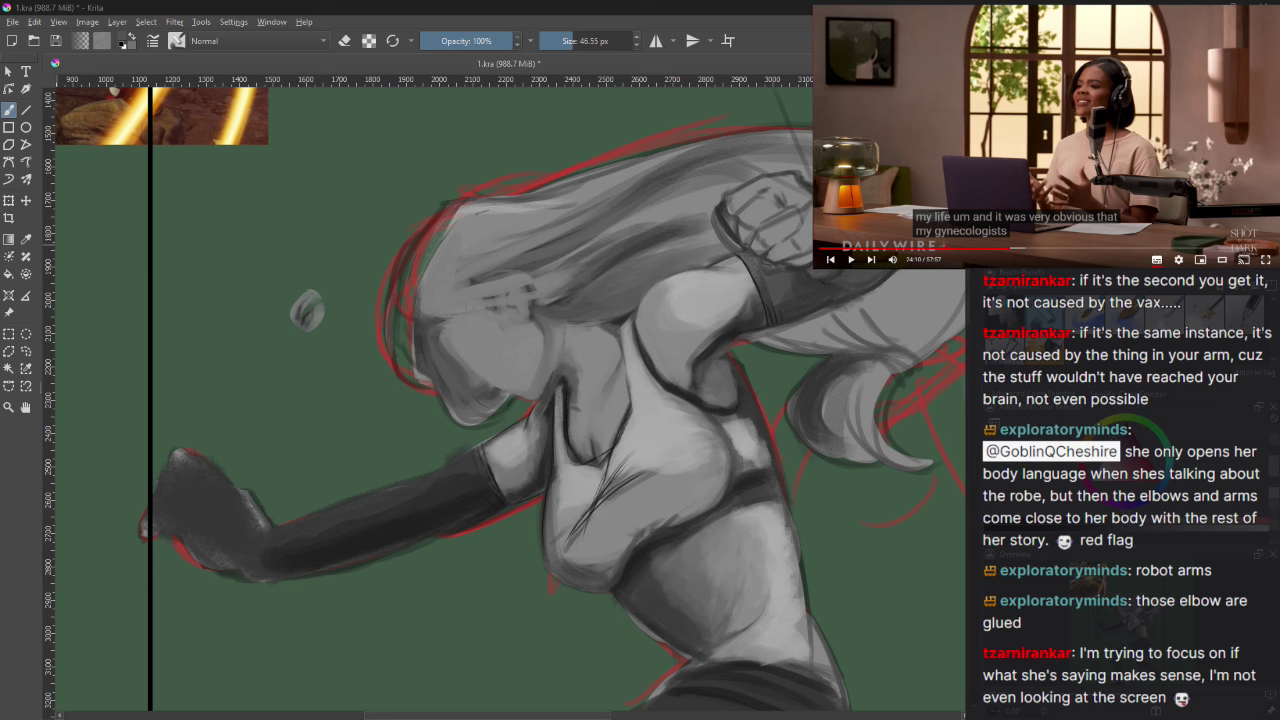
pyautogui.hotkey('ctrl', 's')
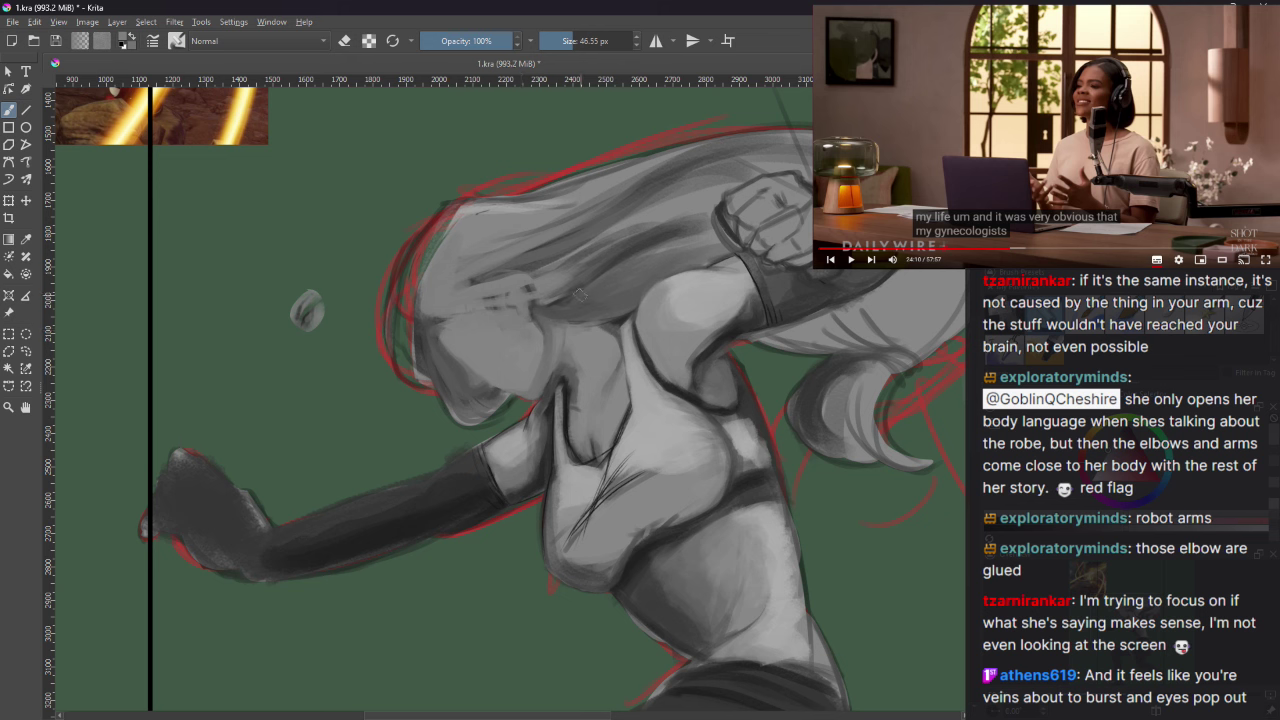
# Step: Paint over the stray strokes above the face with hair grey and define the hair's lower edge, undoing the last stroke
pyautogui.moveTo(482, 298)
pyautogui.mouseDown()
pyautogui.moveTo(588, 284)
pyautogui.moveTo(550, 267)
pyautogui.mouseUp()
pyautogui.moveTo(530, 318)
pyautogui.mouseDown()
pyautogui.moveTo(618, 288)
pyautogui.moveTo(590, 296)
pyautogui.mouseUp()
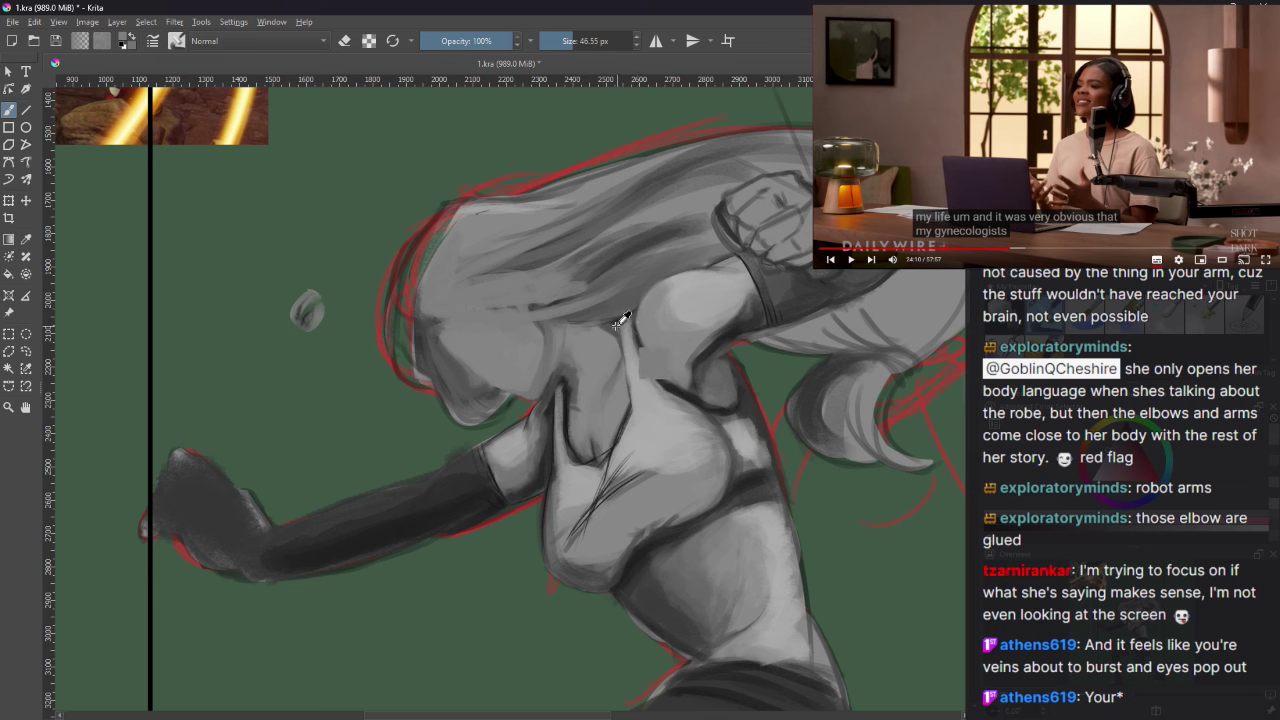
pyautogui.moveTo(568, 324); pyautogui.dragTo(440, 323)
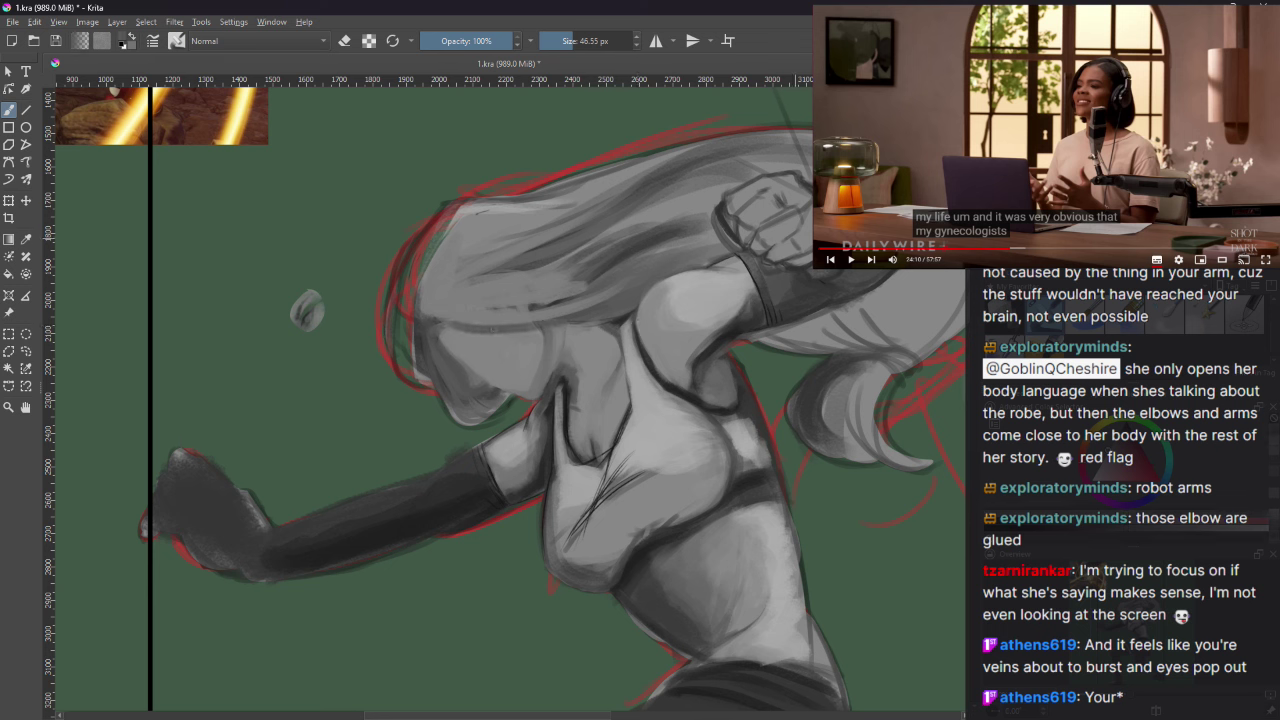
pyautogui.moveTo(440, 330); pyautogui.dragTo(572, 327)
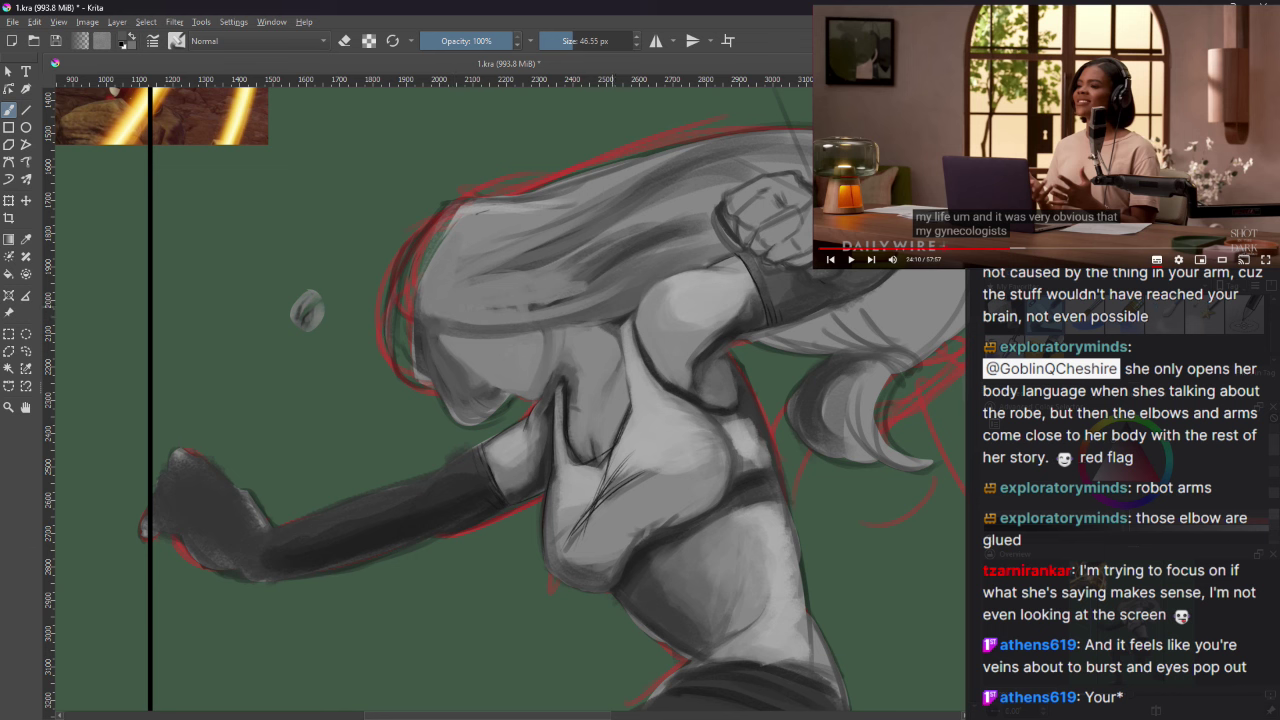
pyautogui.hotkey('ctrl', 'z')
# Step: Shade the front of the face and the jaw with grey, undoing the extra strokes on the jaw and neck
pyautogui.moveTo(450, 356); pyautogui.dragTo(458, 370)
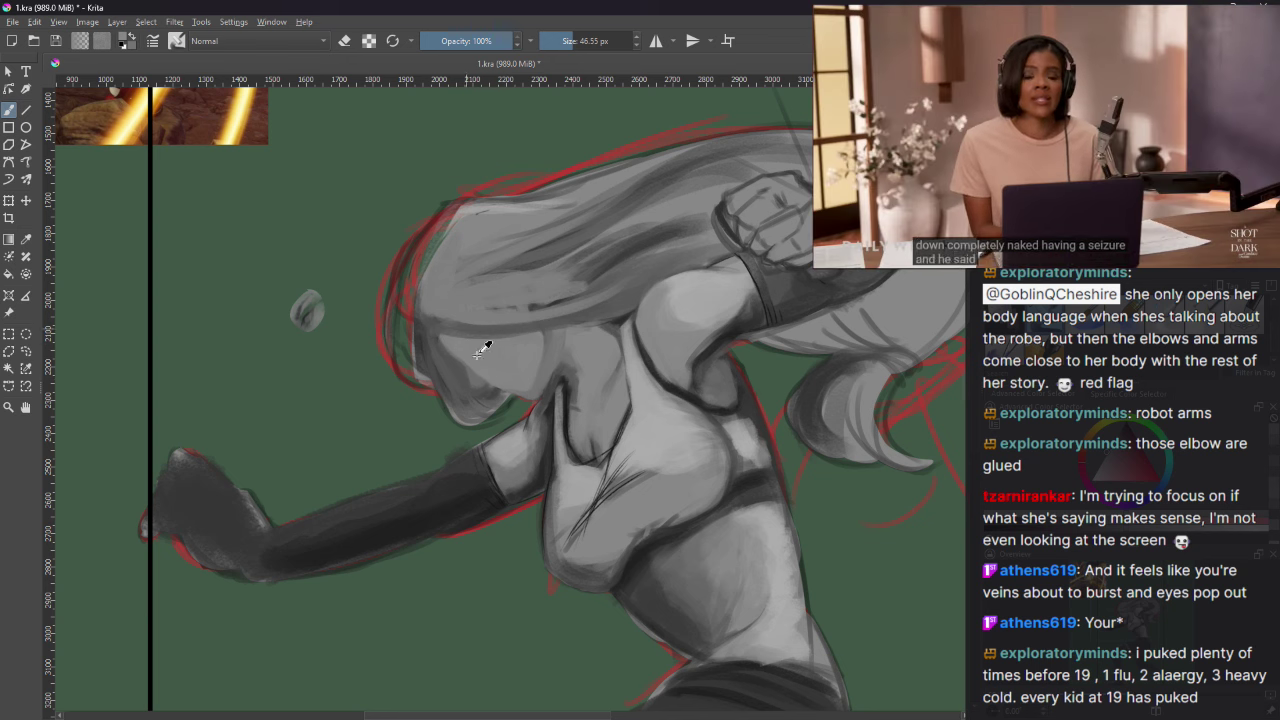
pyautogui.moveTo(520, 428); pyautogui.dragTo(488, 390)
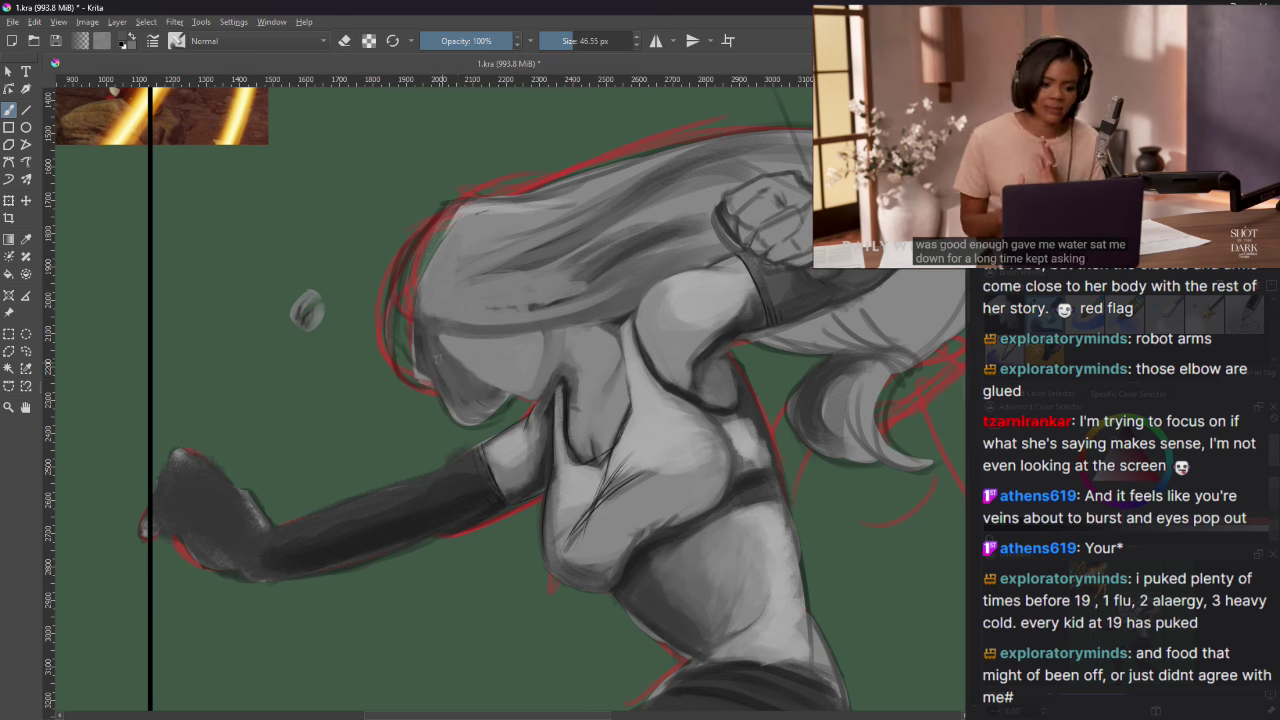
pyautogui.moveTo(530, 400); pyautogui.dragTo(495, 360)
pyautogui.hotkey('ctrl', 'z')
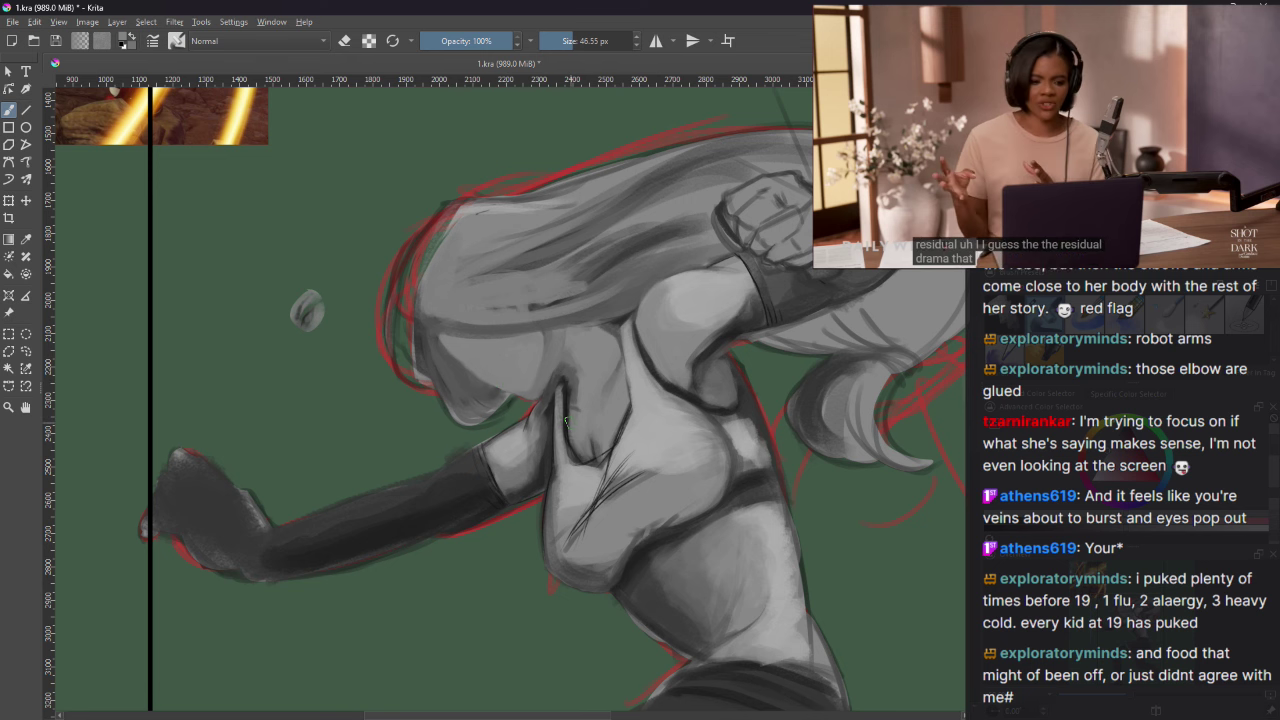
pyautogui.moveTo(620, 425); pyautogui.dragTo(565, 410)
pyautogui.hotkey('ctrl', 'z')
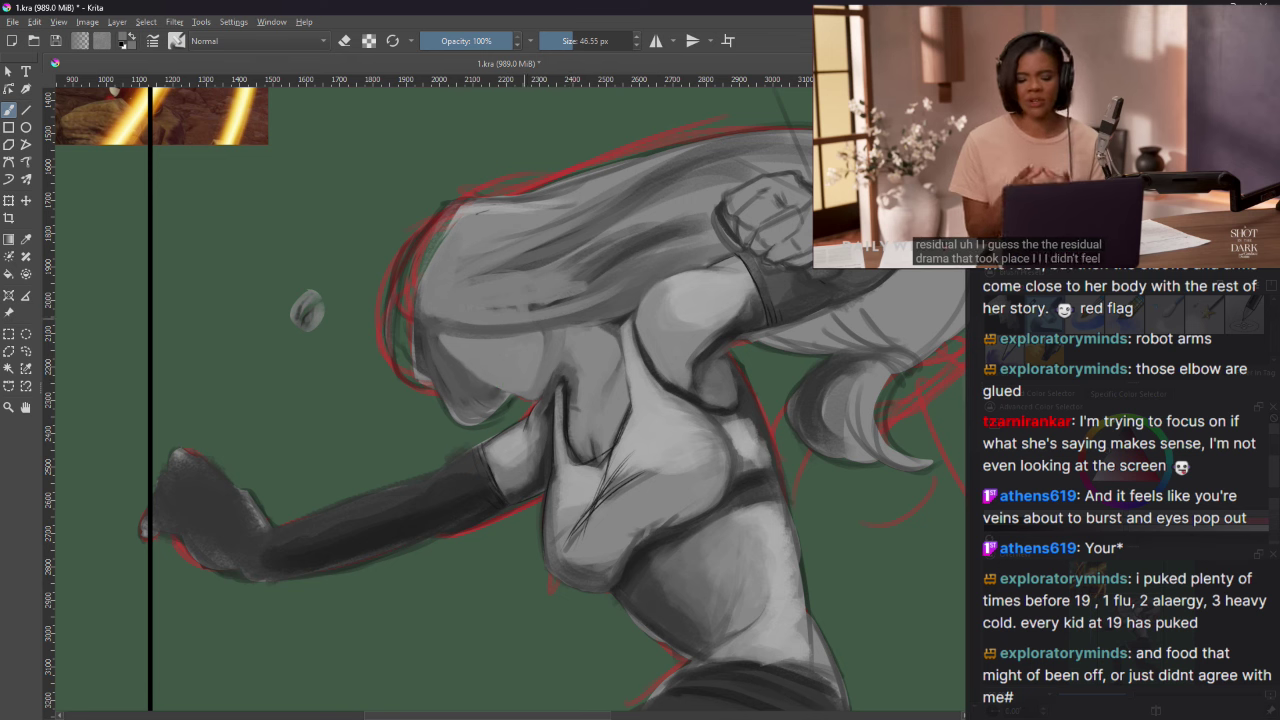
# Step: Reduce the brush size to 12.21 px and pause the podcast video
pyautogui.click(558, 40)
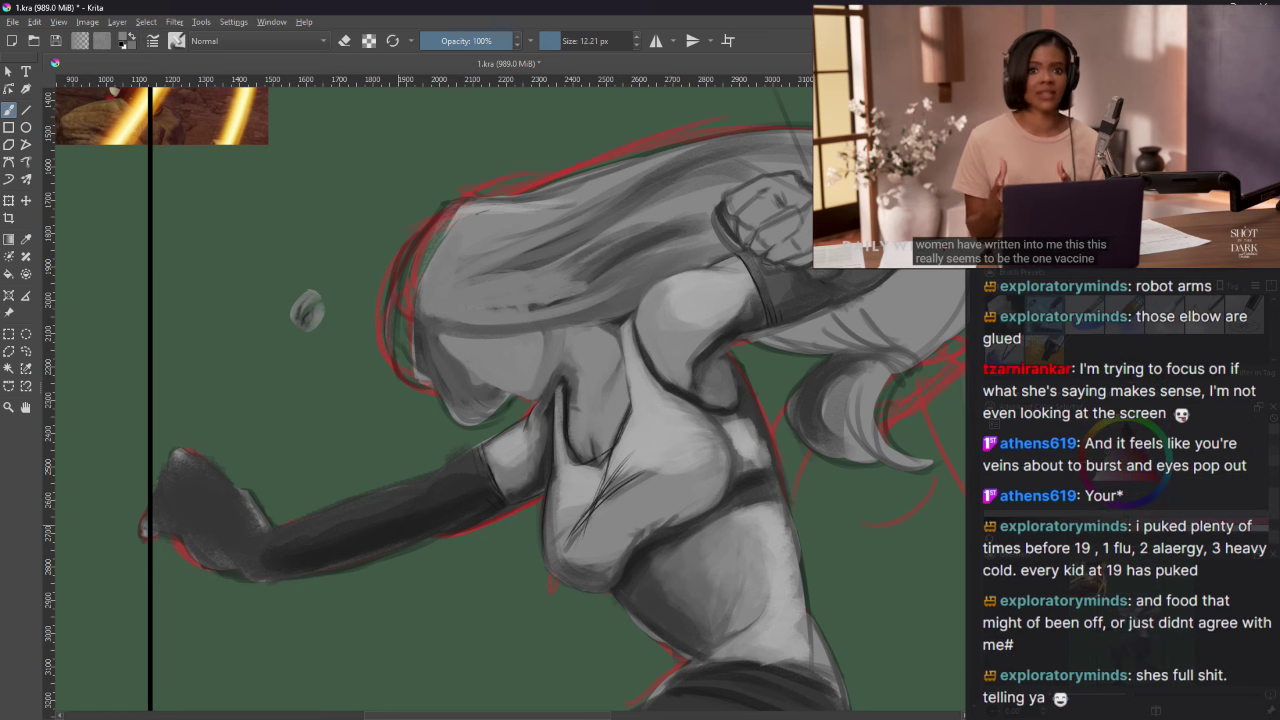
pyautogui.click(1079, 155)
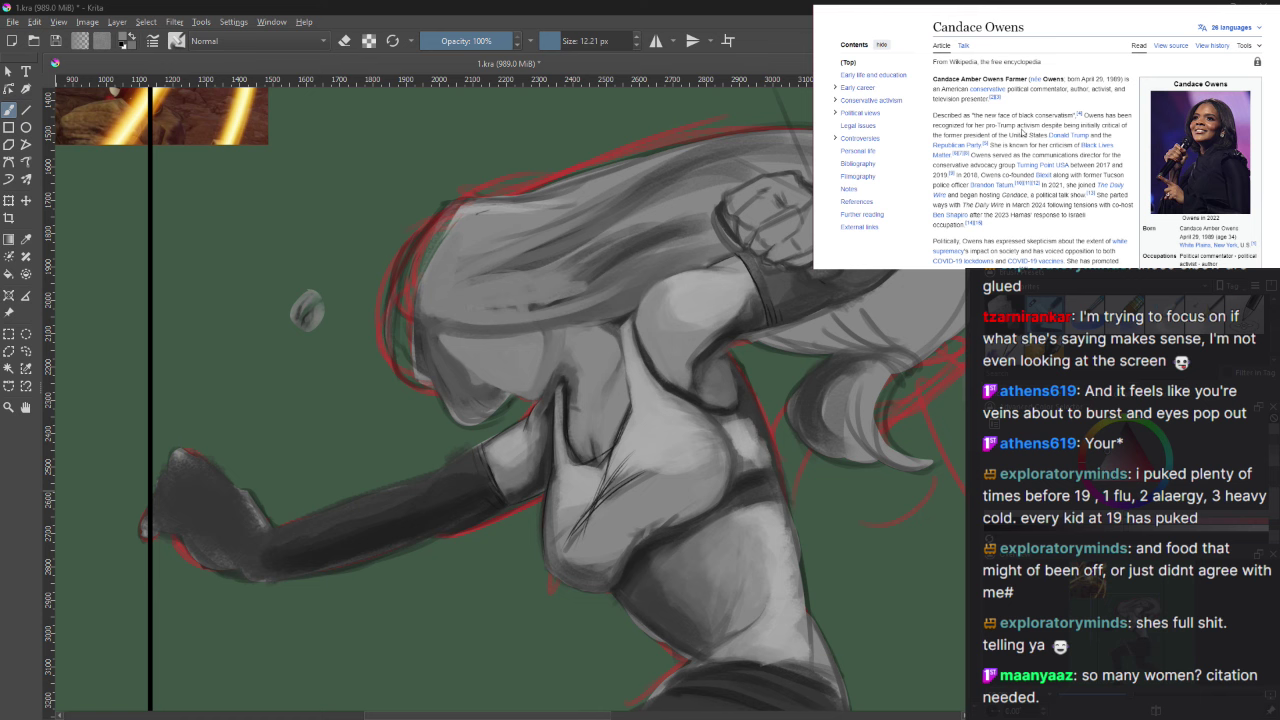
# Step: Read the introduction of the Candace Owens Wikipedia article, following the lines on her communications work and The Daily Wire
pyautogui.scroll(-1, 1022, 133)
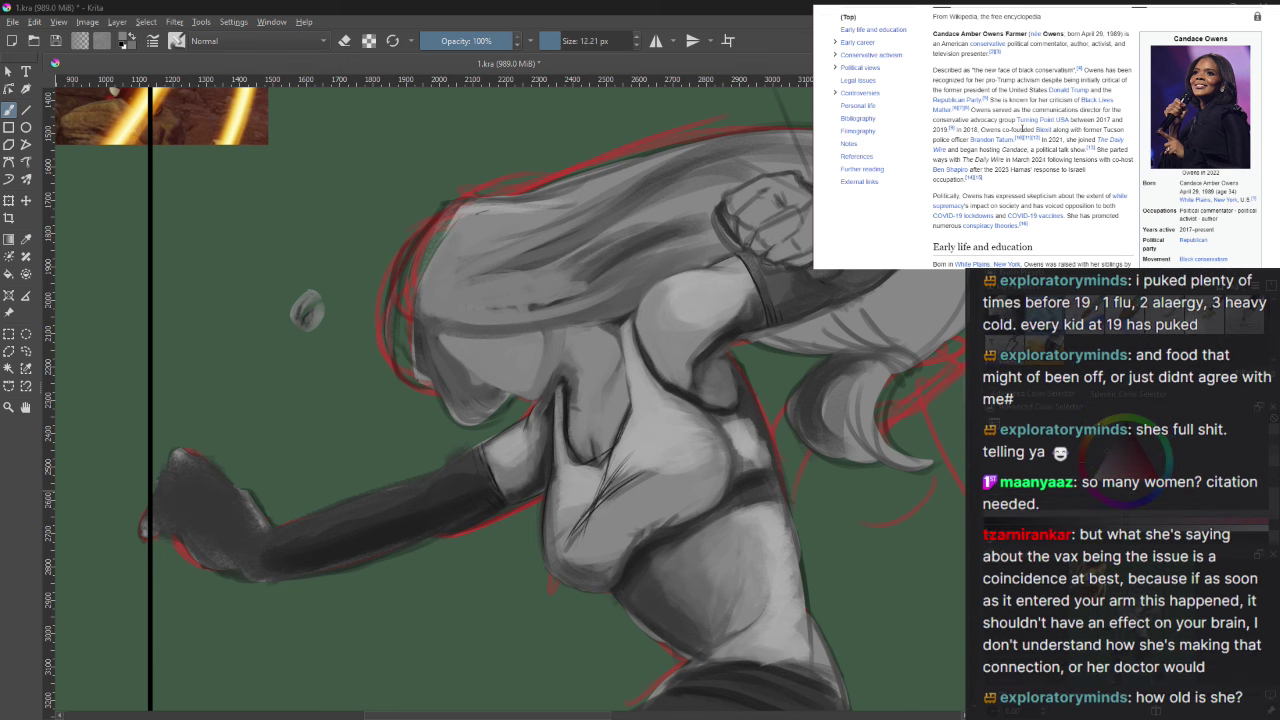
pyautogui.moveTo(991, 110); pyautogui.dragTo(1086, 110)
pyautogui.click(1097, 110)
pyautogui.moveTo(958, 120); pyautogui.dragTo(996, 120)
pyautogui.moveTo(1070, 123)
pyautogui.moveTo(1096, 120); pyautogui.dragTo(1117, 120)
pyautogui.click(981, 127)
pyautogui.scroll(-2, 985, 128)
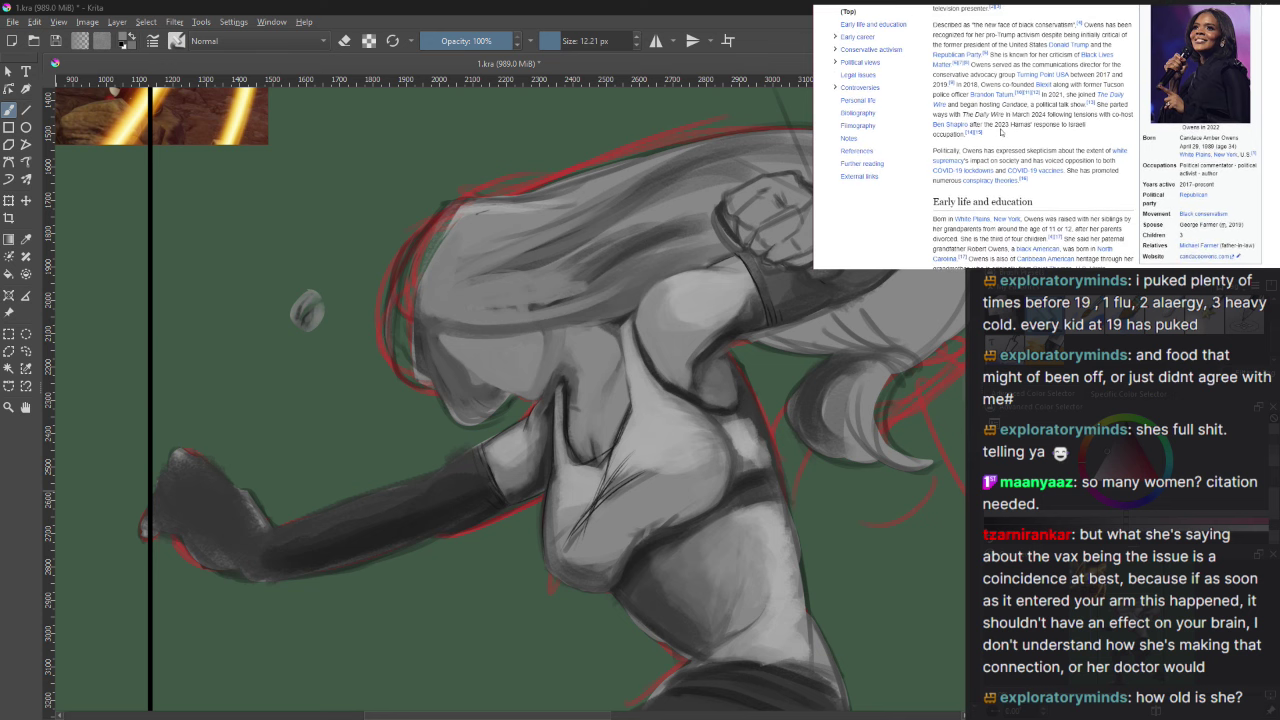
pyautogui.scroll(2, 1024, 133)
pyautogui.scroll(-3, 1024, 133)
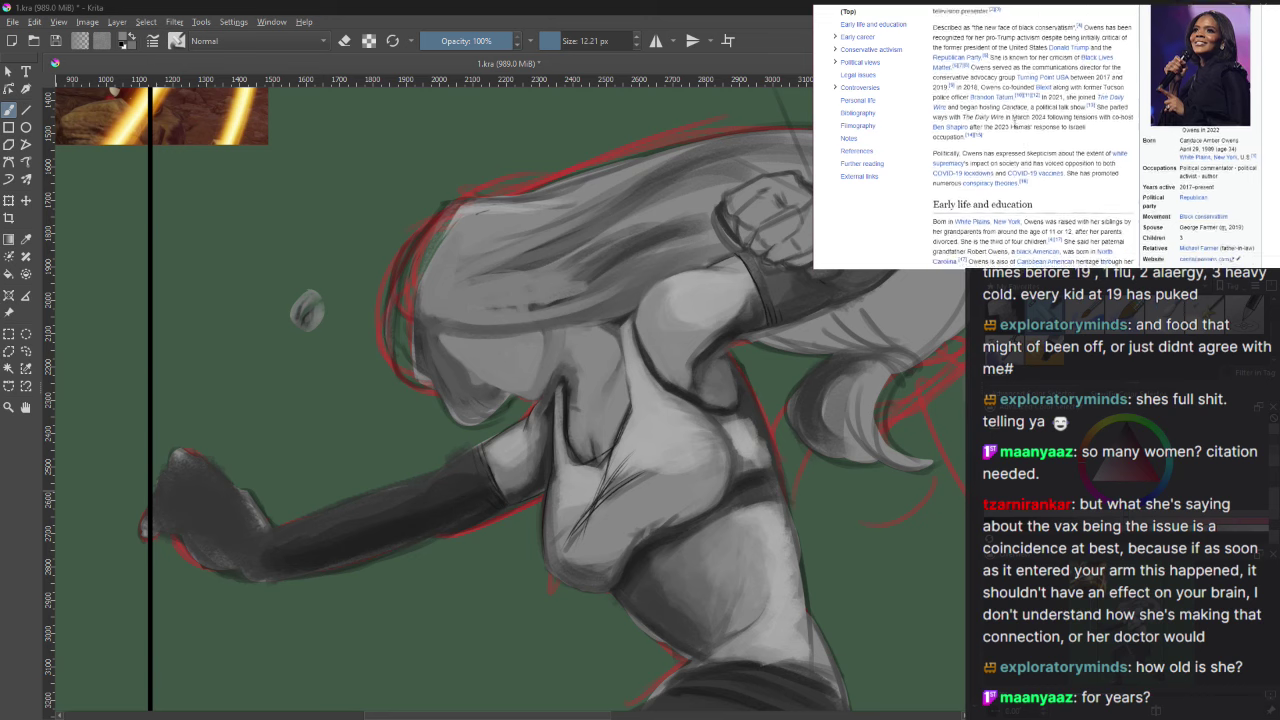
pyautogui.scroll(-1, 1020, 131)
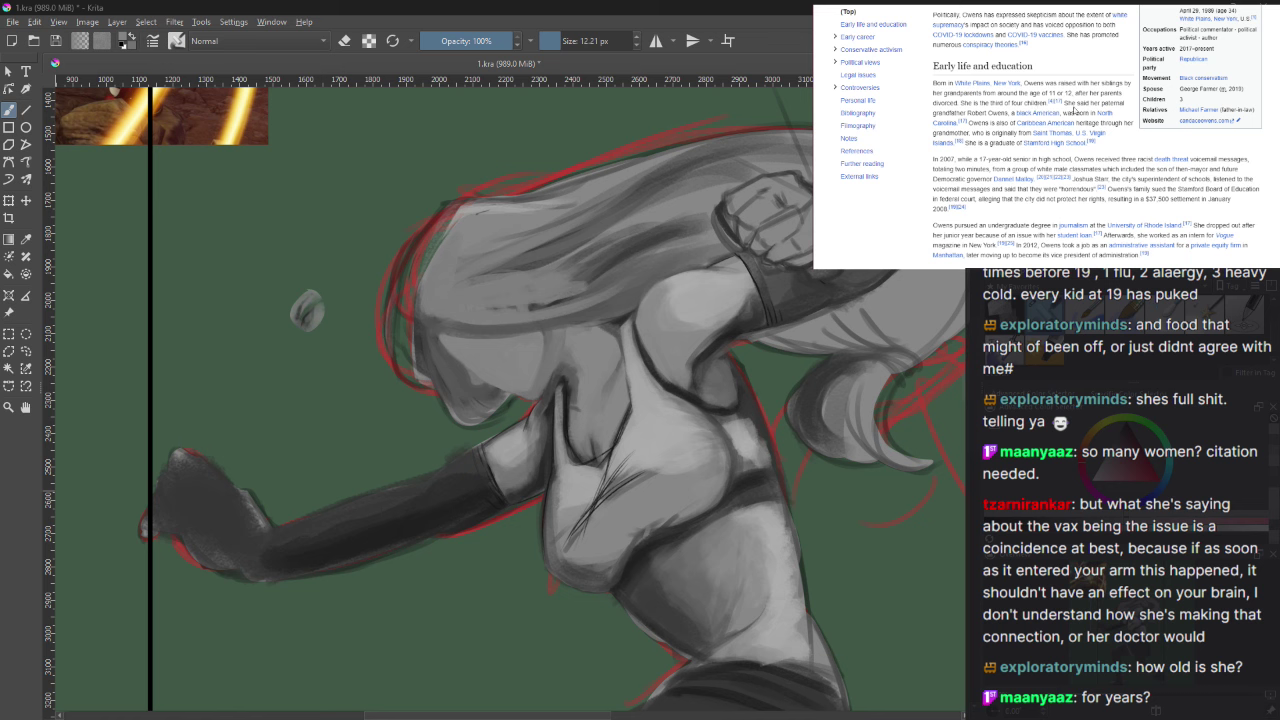
# Step: Read on into the Early life and education section and highlight the clause about her senior year in high school
pyautogui.scroll(-2, 1095, 120)
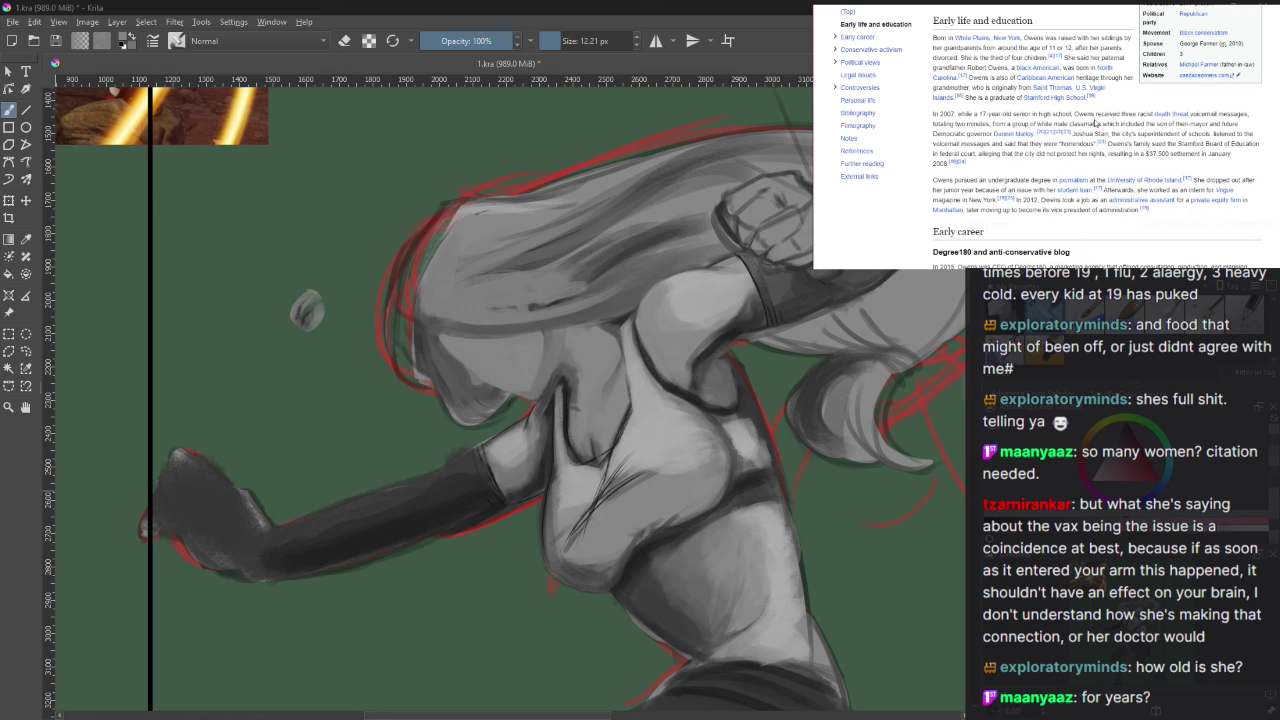
pyautogui.scroll(-1, 1095, 122)
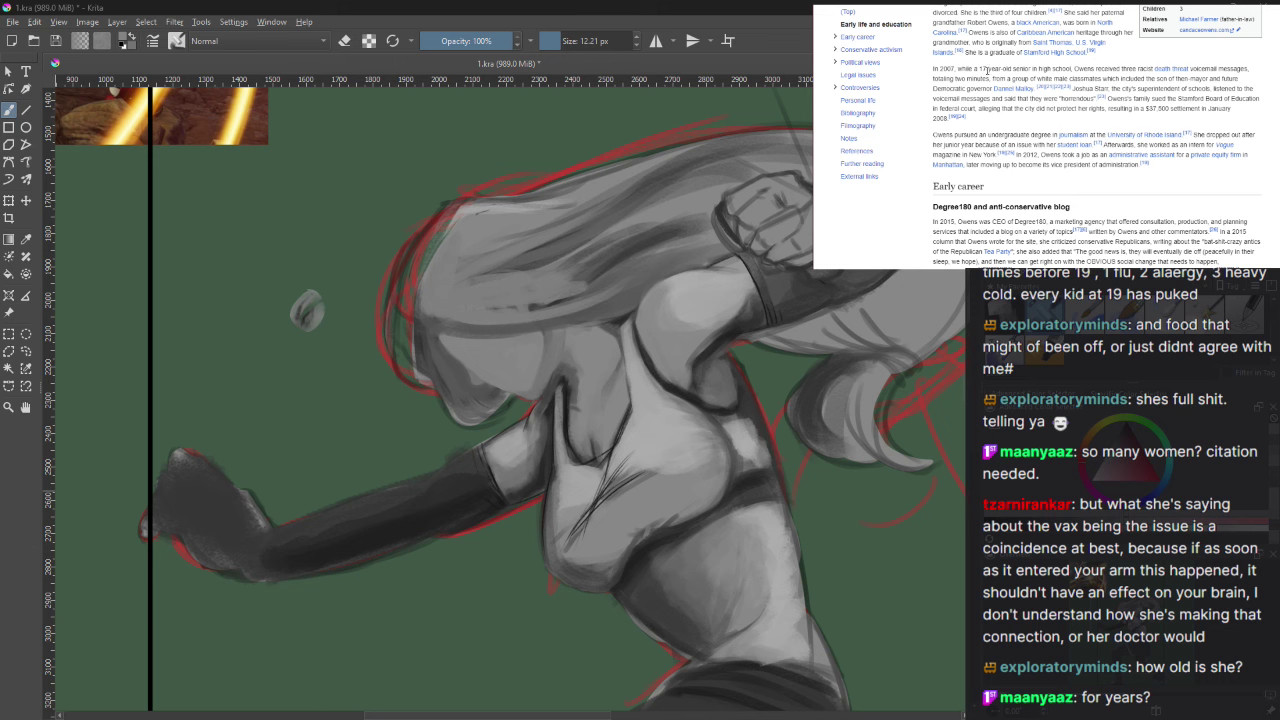
pyautogui.moveTo(952, 68)
pyautogui.mouseDown()
pyautogui.moveTo(1072, 68)
pyautogui.moveTo(933, 70)
pyautogui.mouseUp()
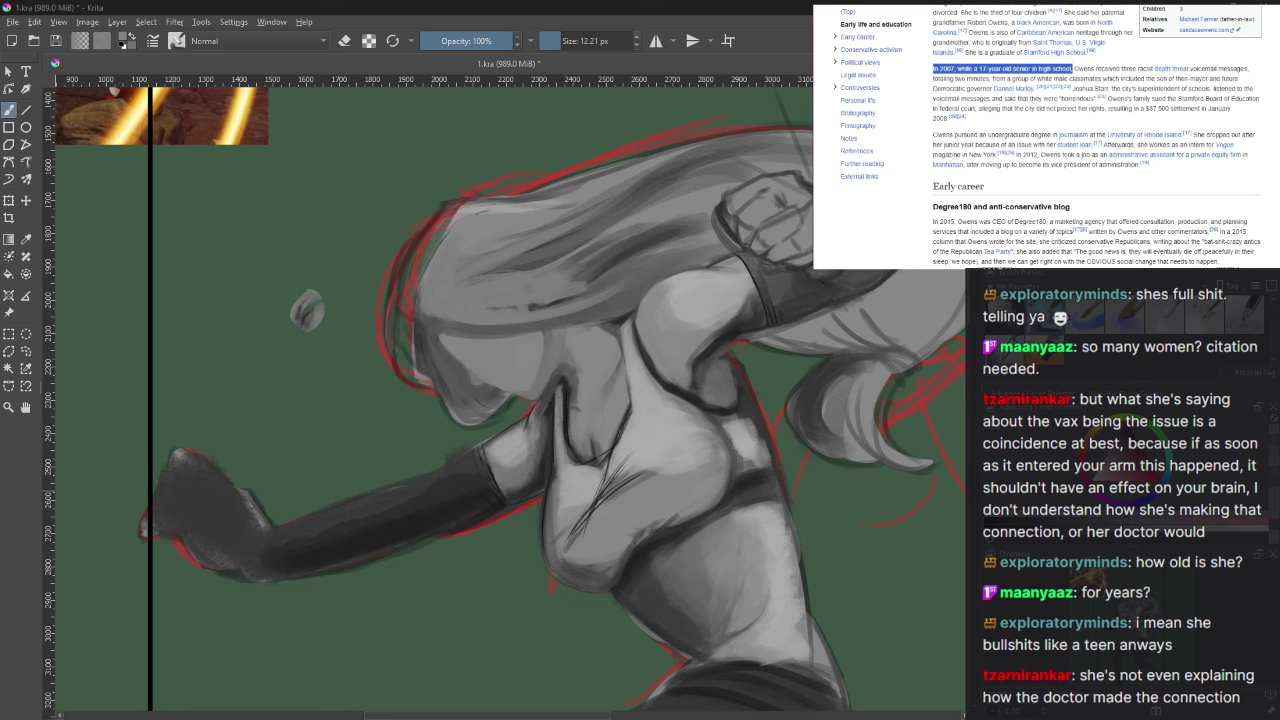
pyautogui.hotkey('alt', 'Tab')
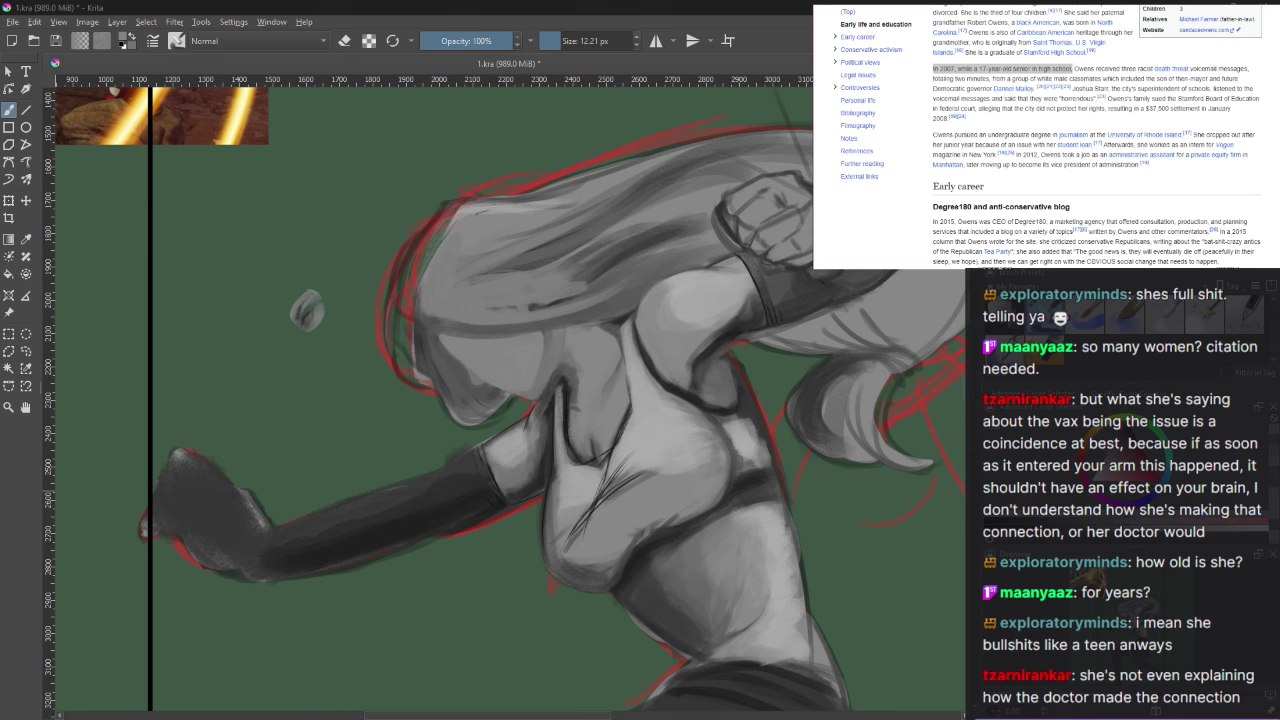
pyautogui.hotkey('alt', 'Tab')
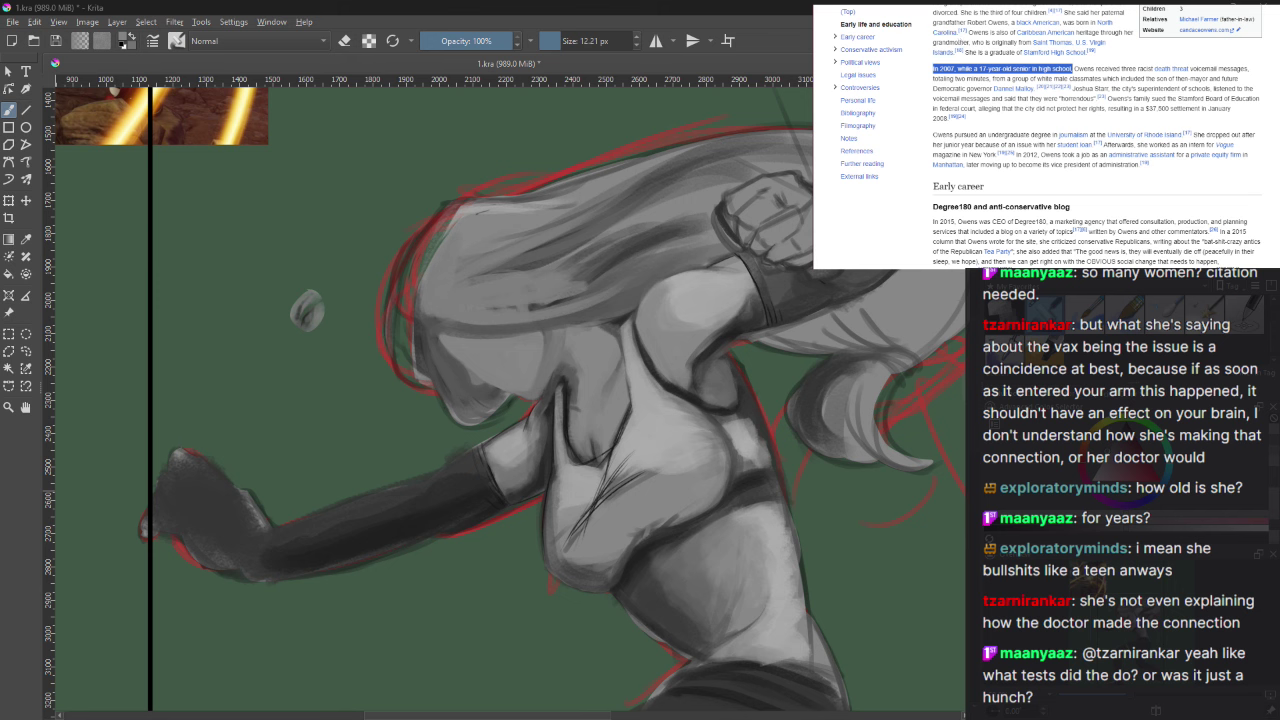
# Step: Return to the podcast video, rewind it to about the 20-minute mark and resume playback
pyautogui.hotkey('ctrl', 'Tab')
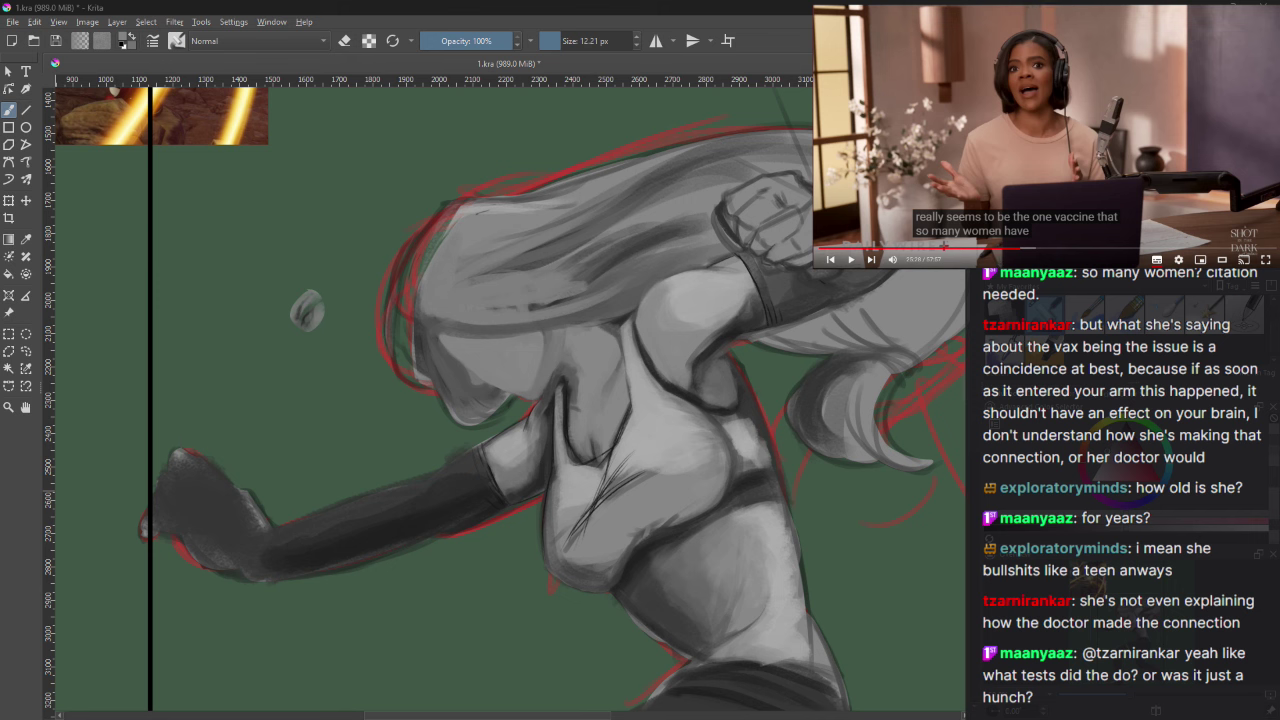
pyautogui.press('Left')
pyautogui.press('Left')
pyautogui.press('Left')
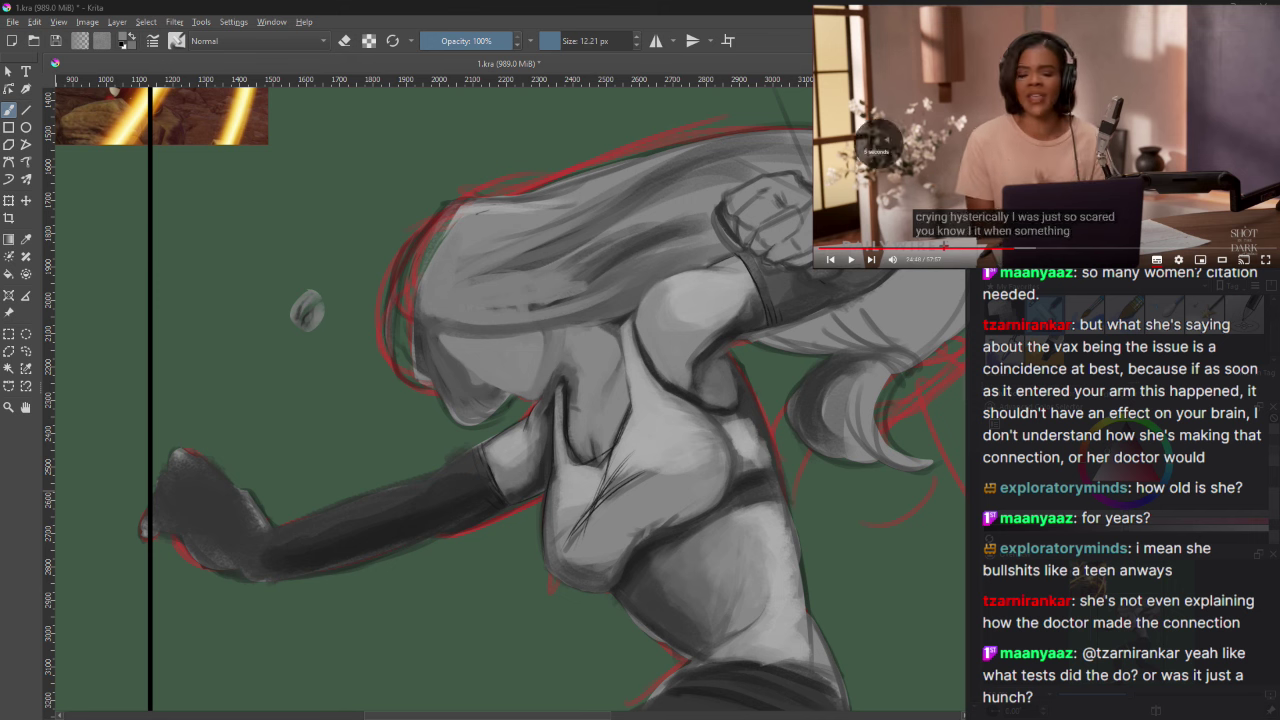
pyautogui.press('Left')
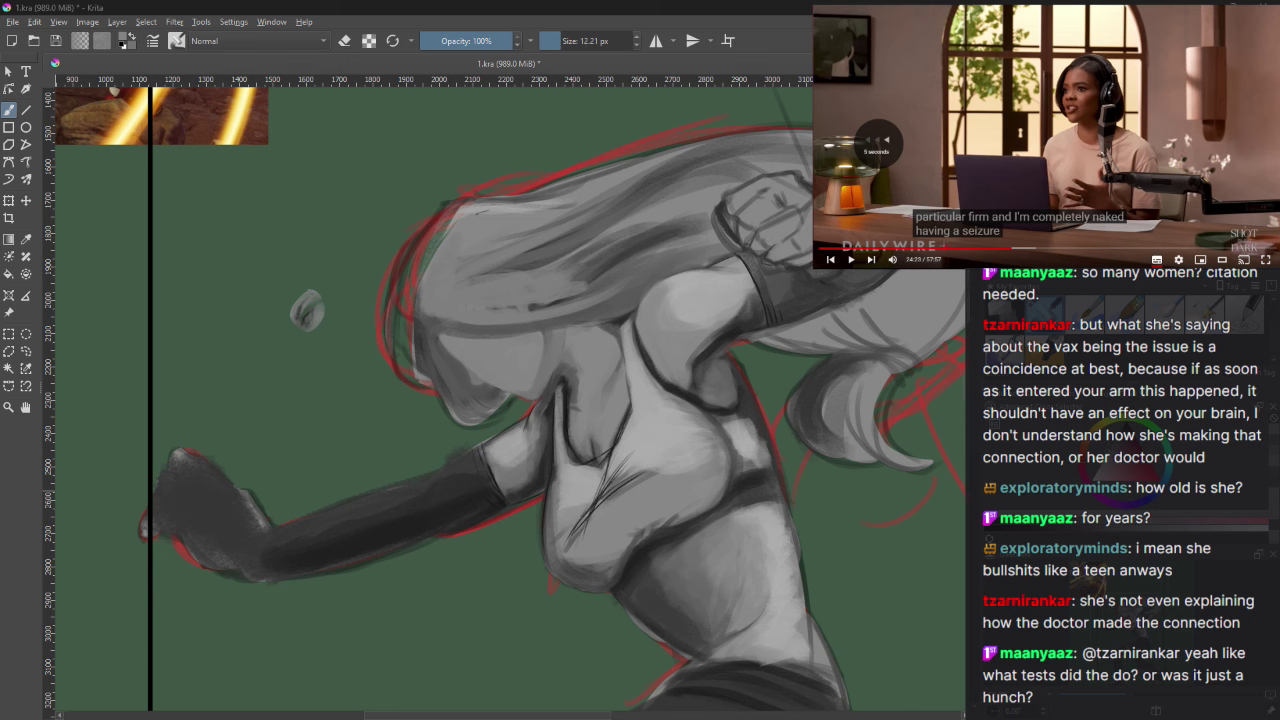
pyautogui.press('Left')
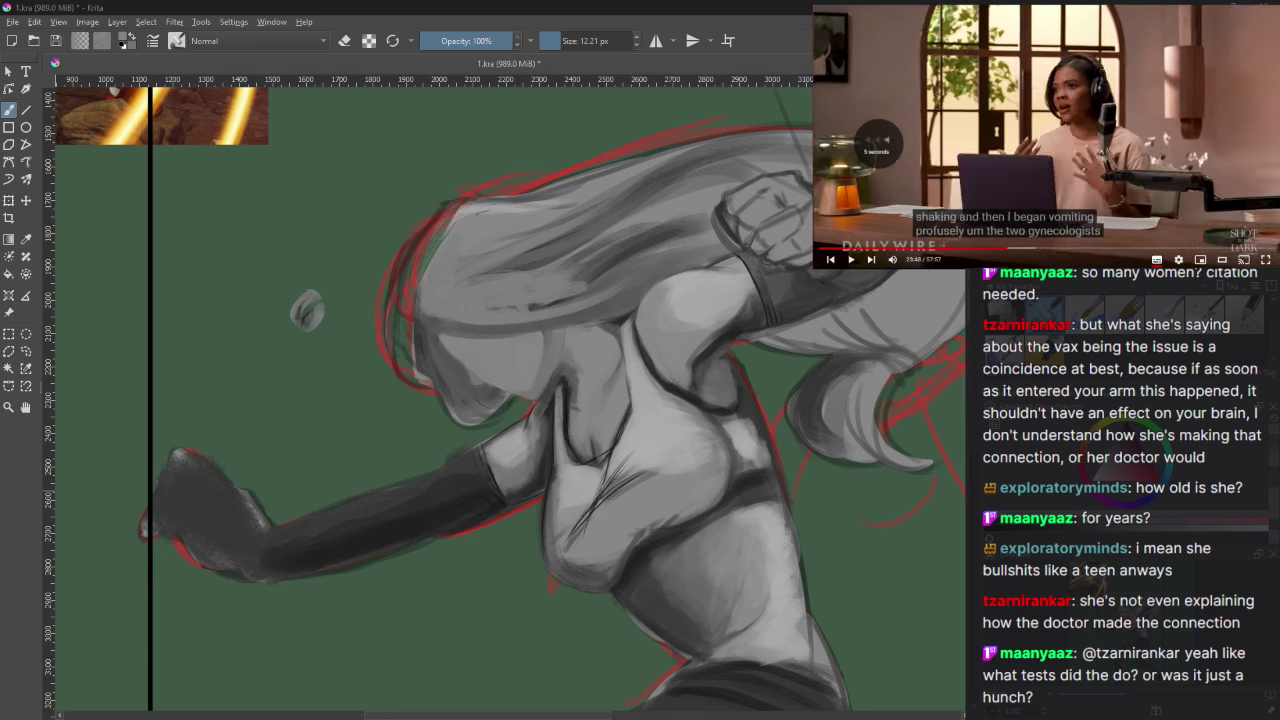
pyautogui.press('Left')
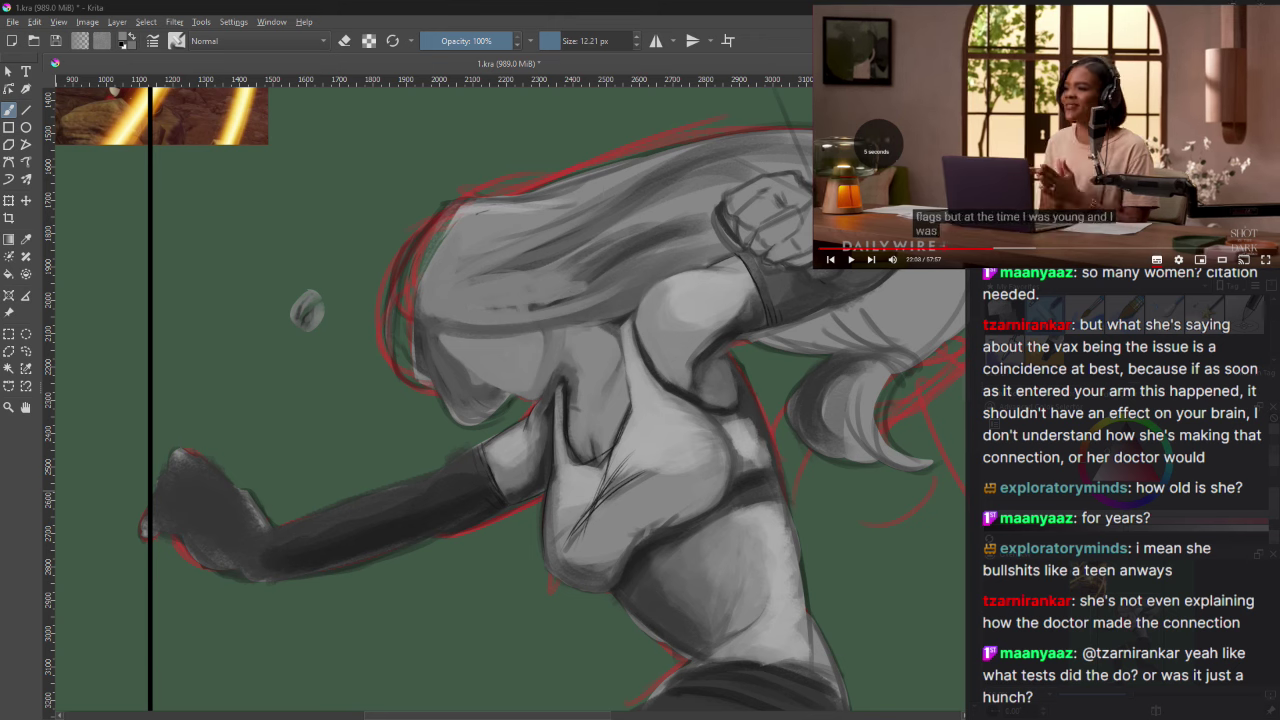
pyautogui.press('Left')
pyautogui.press('Left')
pyautogui.press('Left')
pyautogui.press('Left')
pyautogui.press('Left')
pyautogui.press('Left')
pyautogui.press('Left')
pyautogui.press('Left')
pyautogui.press('Left')
pyautogui.press('Left')
pyautogui.press('Left')
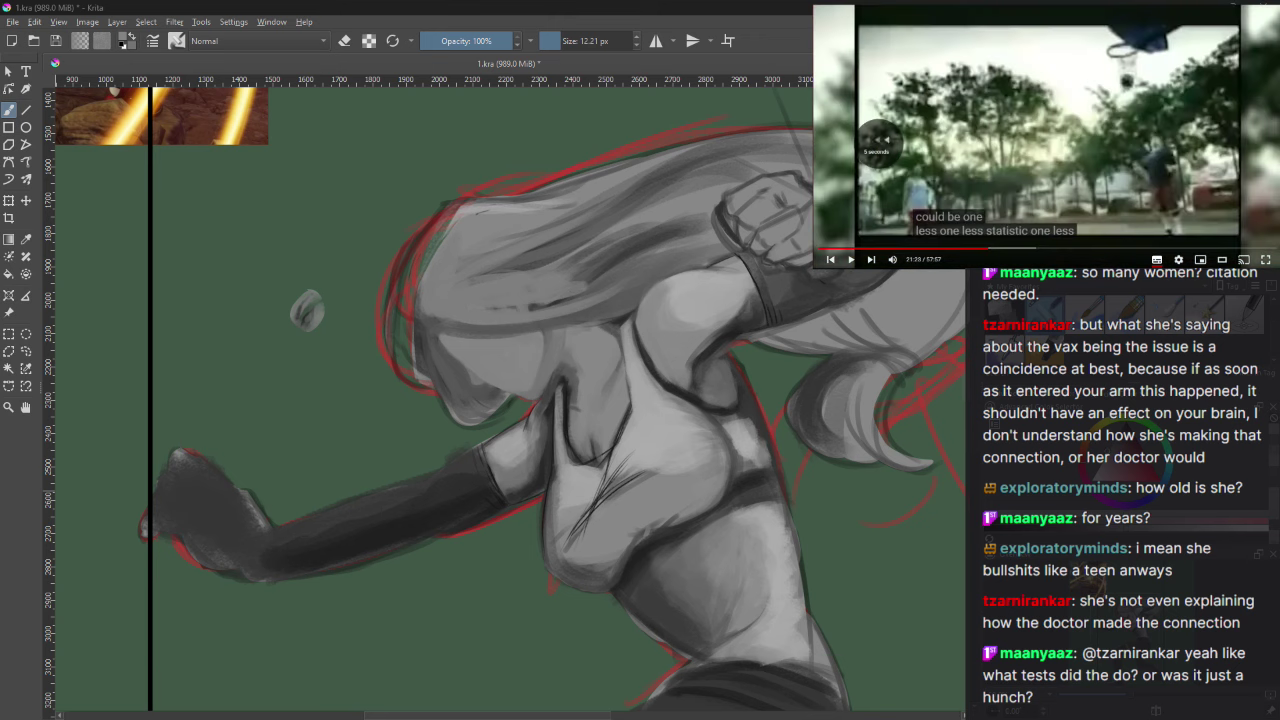
pyautogui.press('Left')
pyautogui.press('Left')
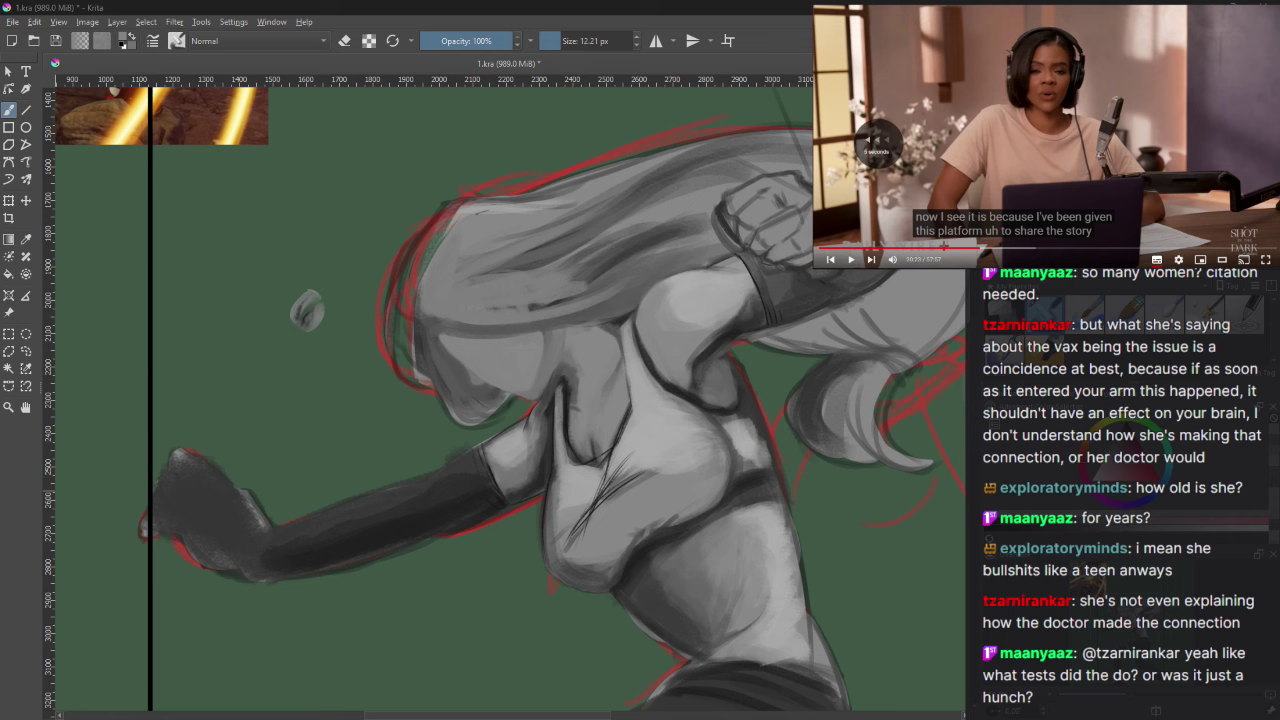
pyautogui.click(1040, 181)
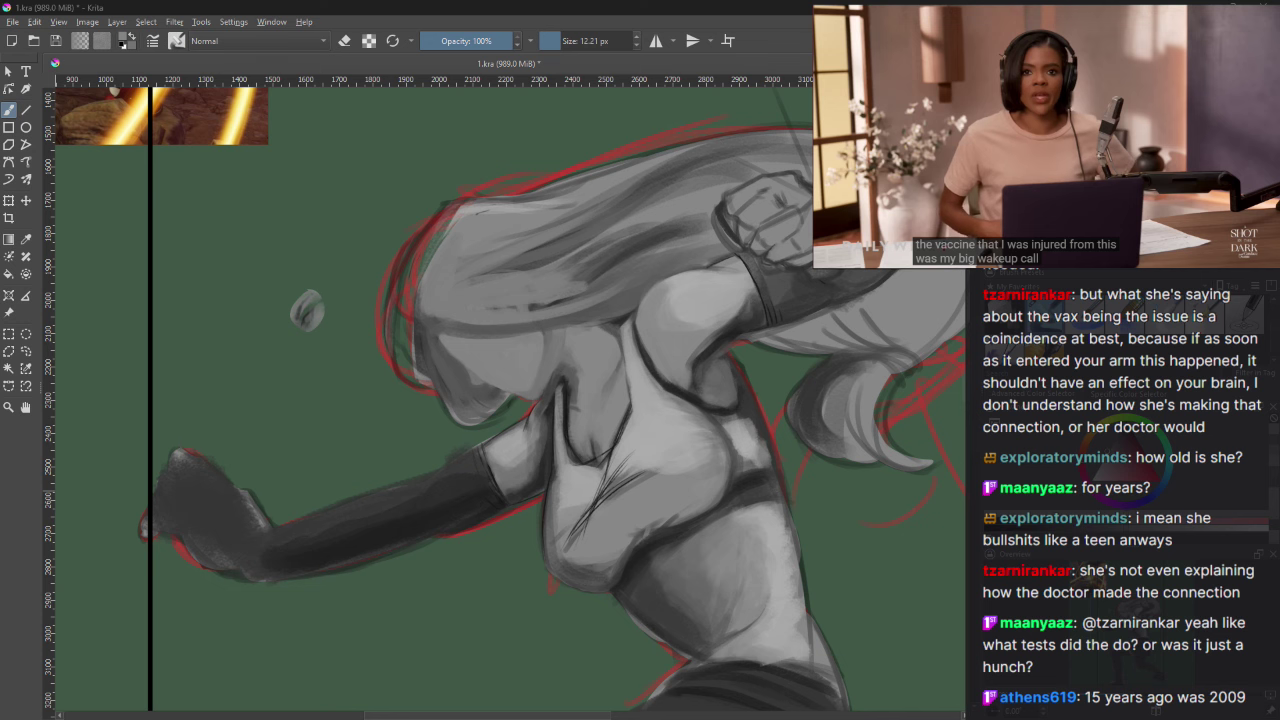
# Step: Pause the podcast at the background story, resume it to hear the following passage, and pause it again
pyautogui.click(959, 52)
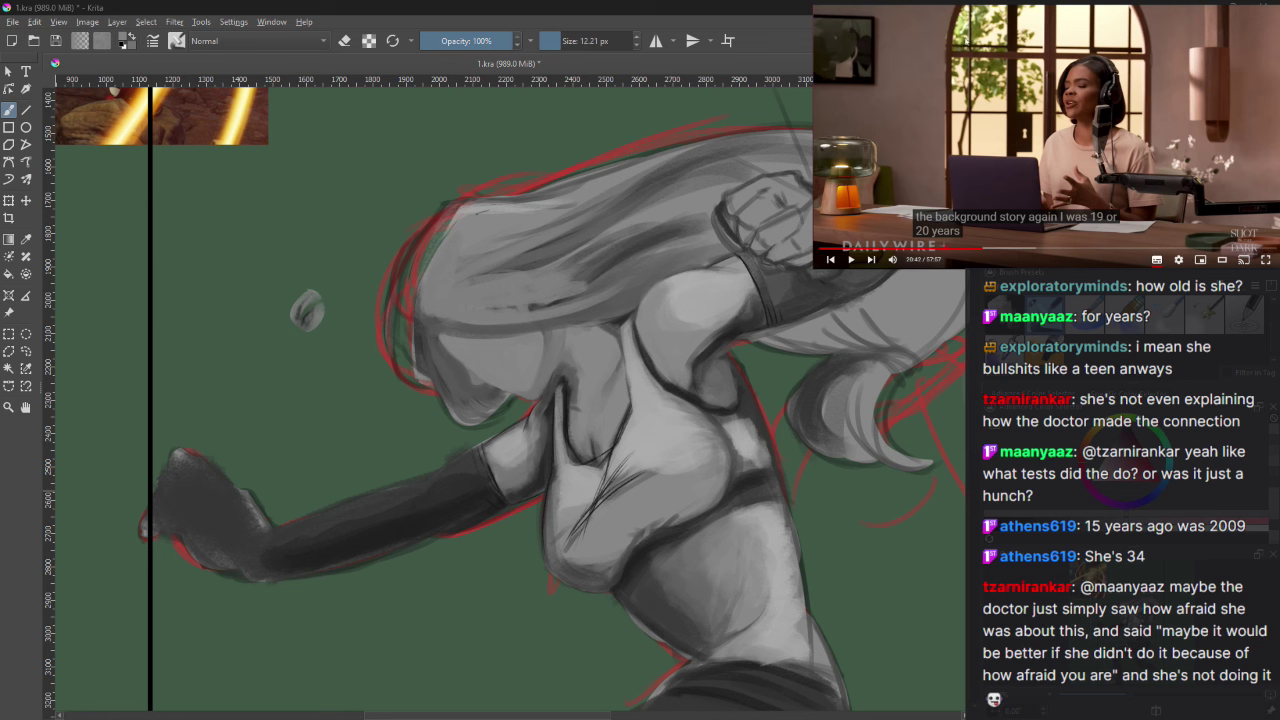
pyautogui.click(1015, 83)
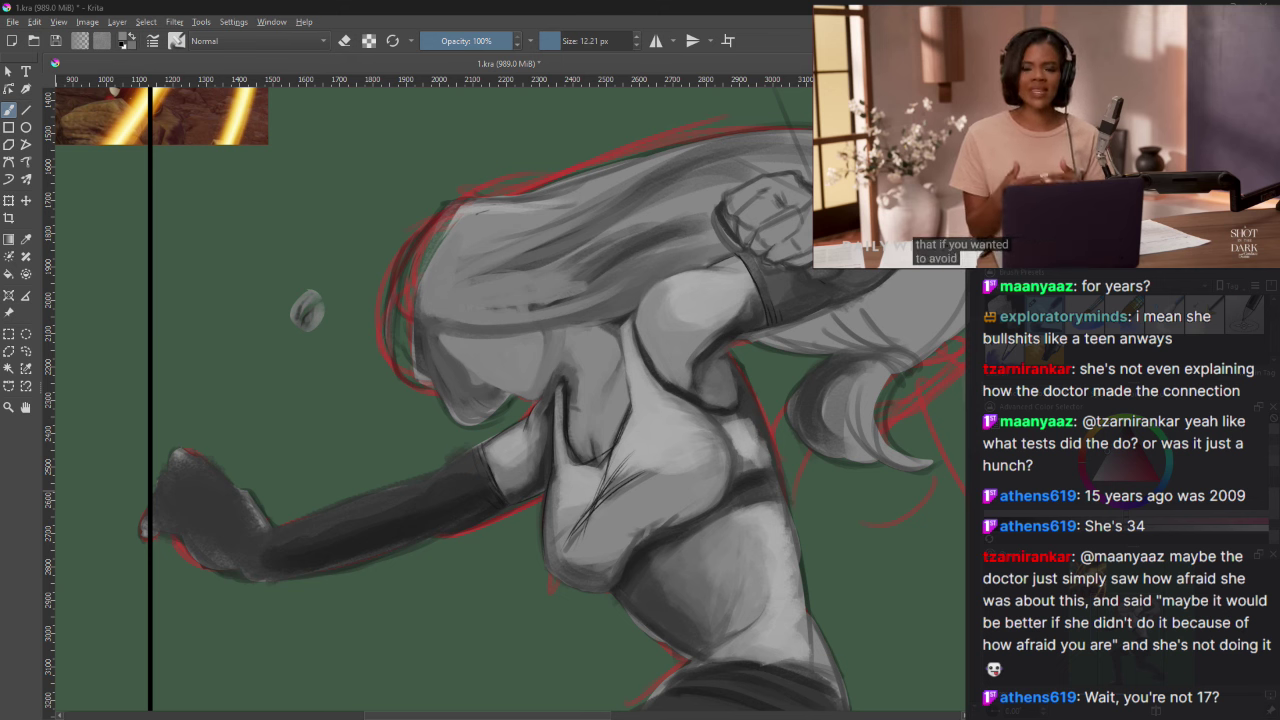
pyautogui.moveTo(1016, 85)
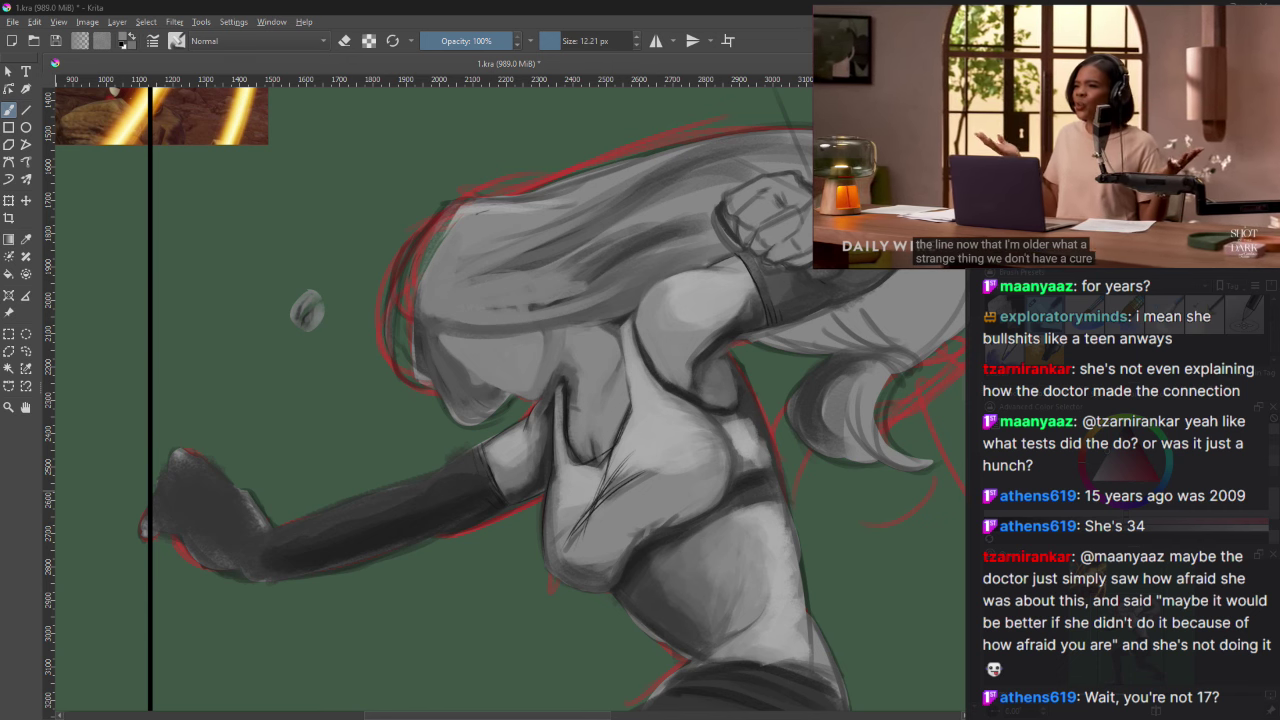
pyautogui.click(1011, 82)
# Step: Switch back to the Wikipedia article and reread the sentences on the 2007 high-school voicemail messages
pyautogui.hotkey('ctrl', 'Tab')
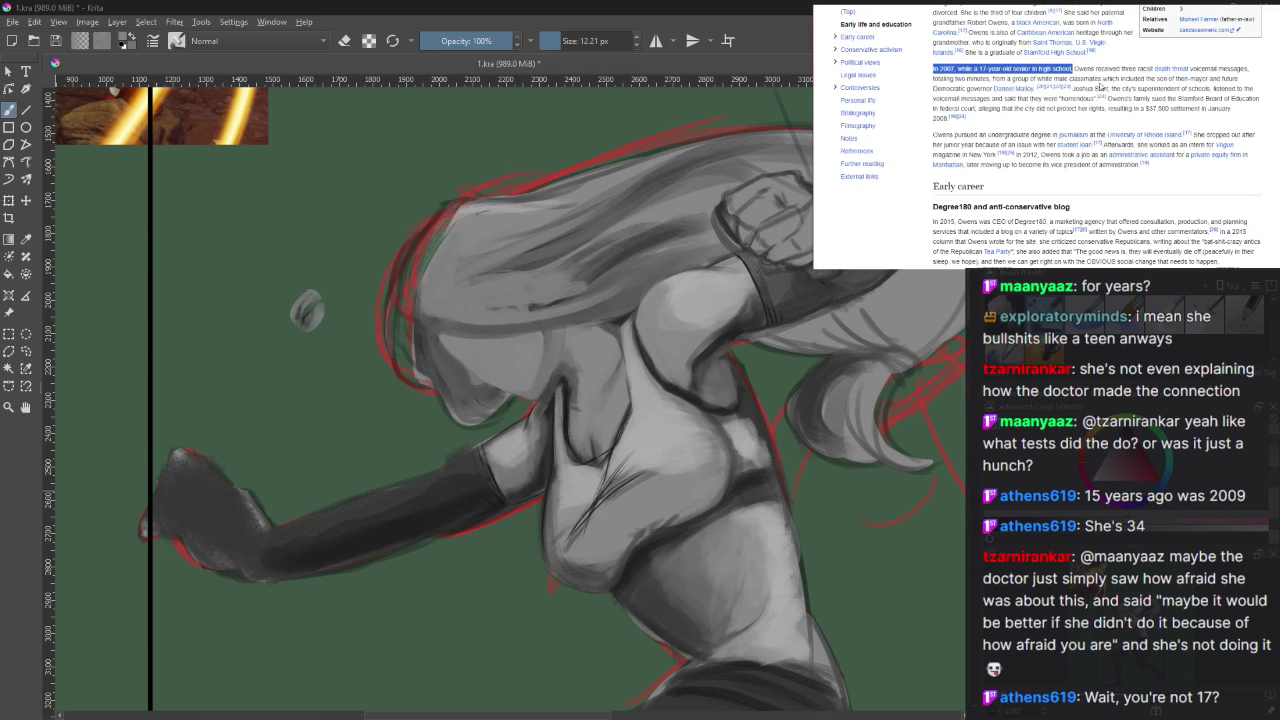
pyautogui.click(945, 69)
pyautogui.click(958, 68)
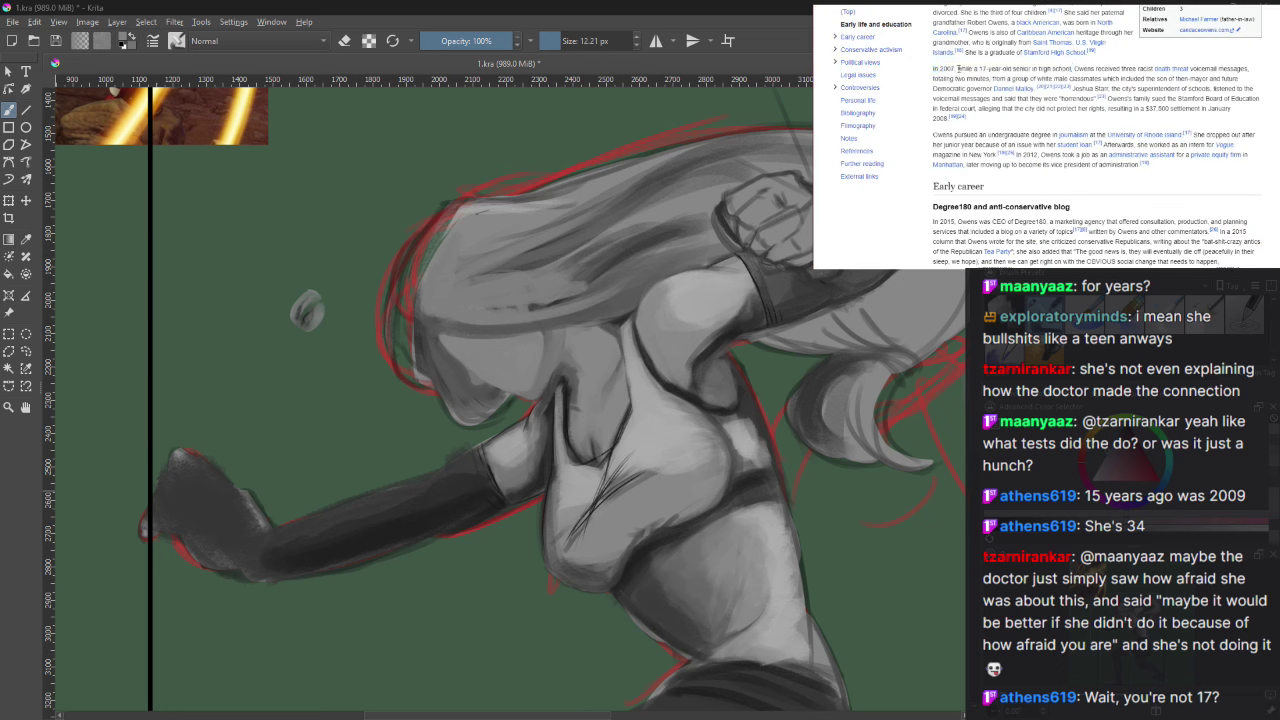
pyautogui.moveTo(956, 69); pyautogui.dragTo(1040, 69)
pyautogui.click(1054, 69)
pyautogui.moveTo(1204, 69); pyautogui.dragTo(1240, 69)
pyautogui.moveTo(948, 79); pyautogui.dragTo(1233, 87)
pyautogui.moveTo(966, 88); pyautogui.dragTo(984, 89)
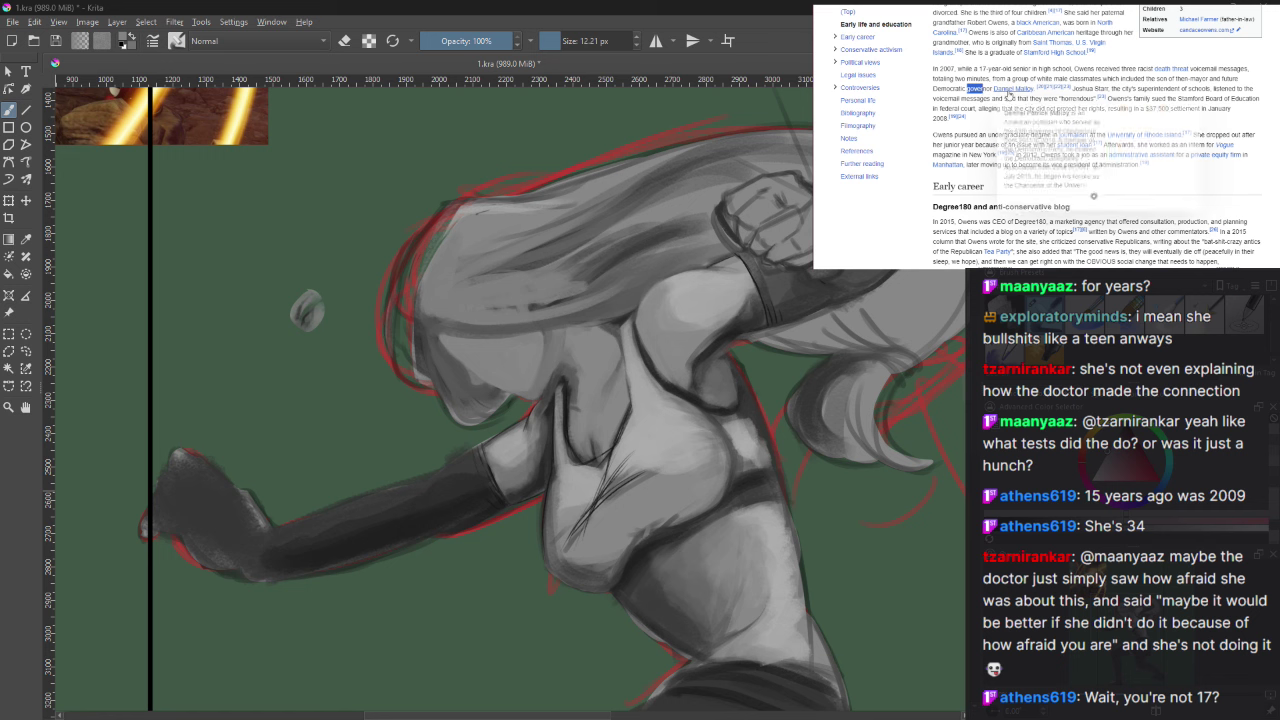
pyautogui.click(1098, 88)
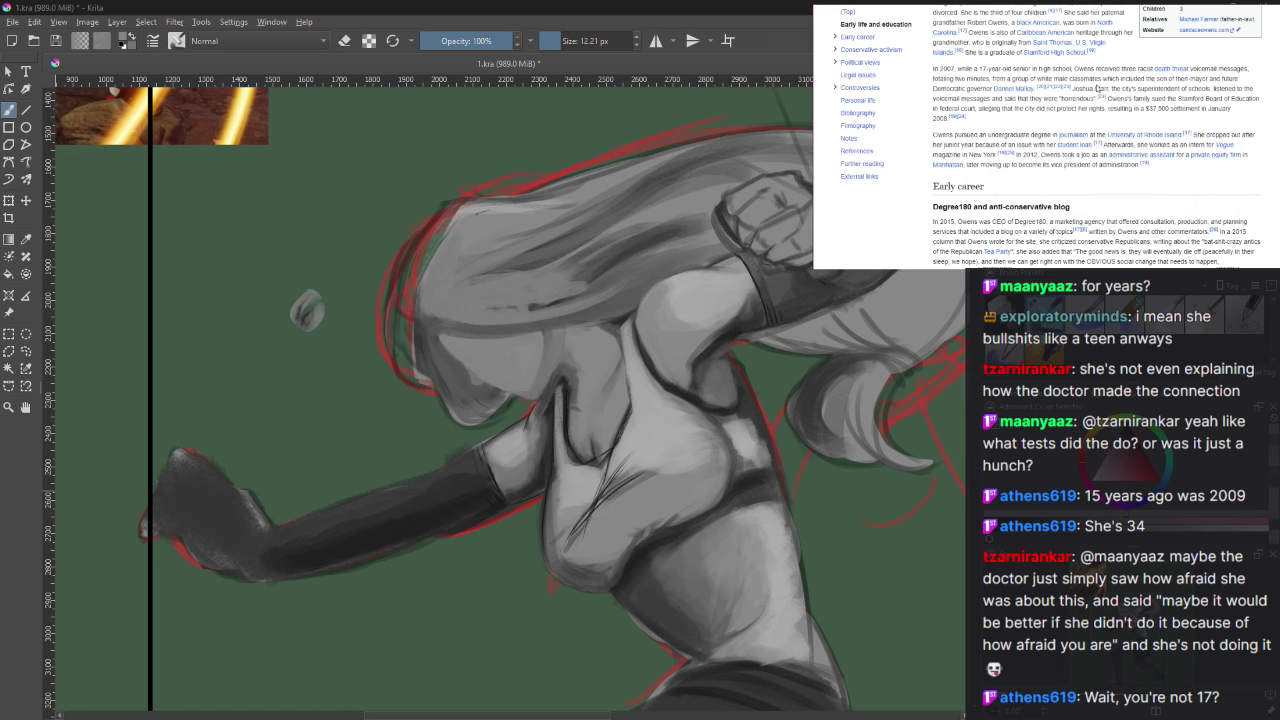
# Step: Read the rest of the 2007 paragraph, covering the superintendent's reaction and the family's federal lawsuit settlement
pyautogui.moveTo(1086, 88); pyautogui.dragTo(1244, 88)
pyautogui.moveTo(964, 98); pyautogui.dragTo(1249, 99)
pyautogui.moveTo(937, 108); pyautogui.dragTo(1033, 108)
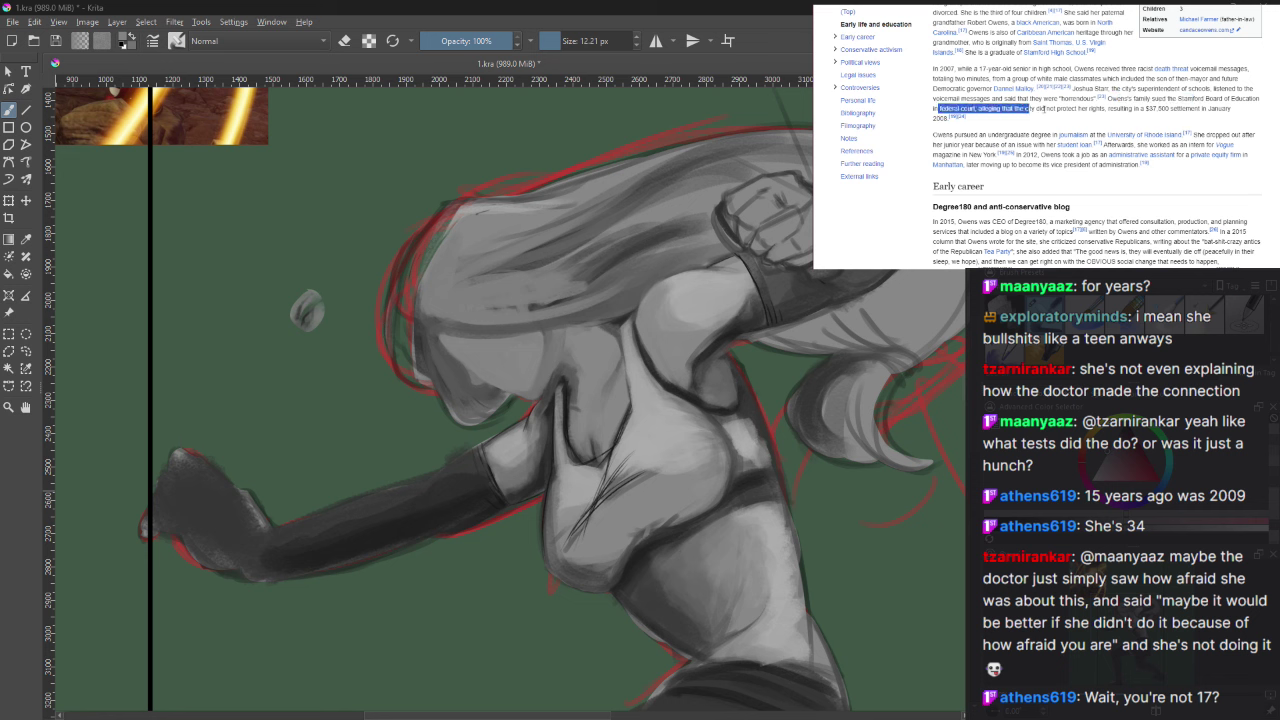
pyautogui.moveTo(1119, 108); pyautogui.dragTo(1162, 108)
pyautogui.click(1162, 109)
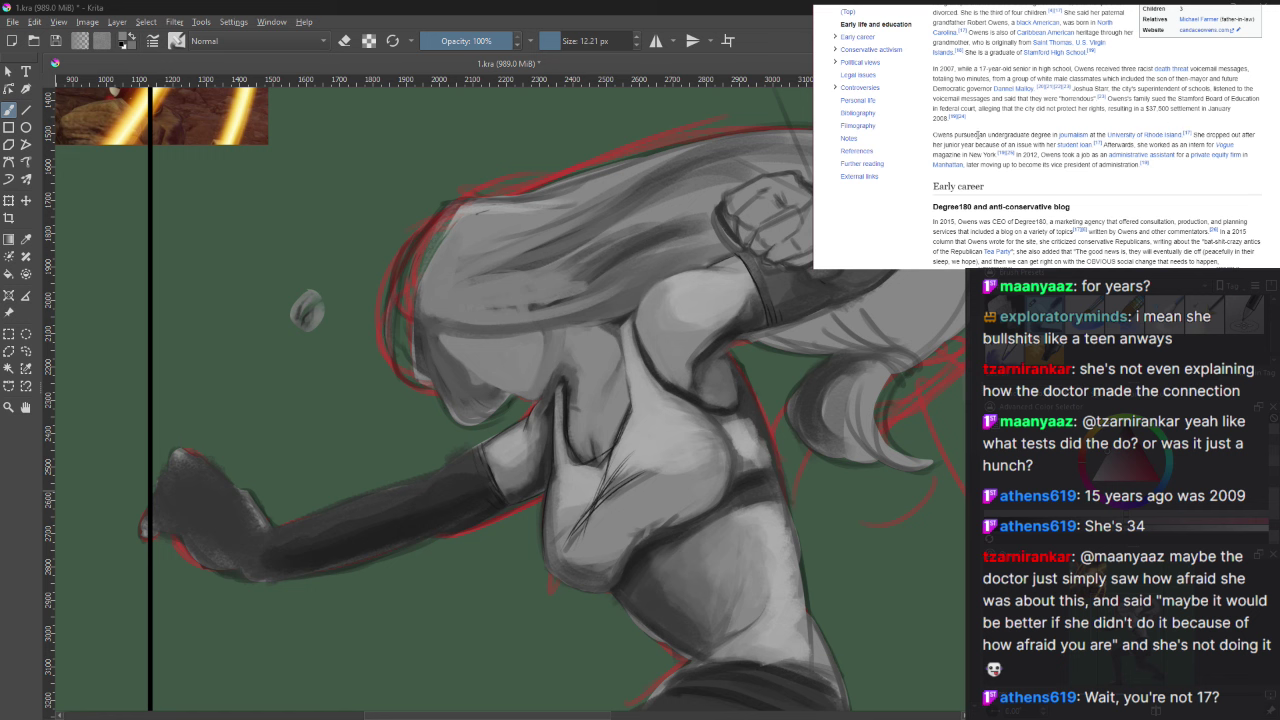
# Step: Read the paragraph on Owens's undergraduate degree, her Vogue internship and her job at a private equity firm
pyautogui.moveTo(953, 134); pyautogui.dragTo(1042, 134)
pyautogui.moveTo(1202, 134); pyautogui.dragTo(1232, 134)
pyautogui.moveTo(939, 147); pyautogui.dragTo(1208, 145)
pyautogui.moveTo(957, 155); pyautogui.dragTo(1088, 155)
pyautogui.moveTo(1232, 160)
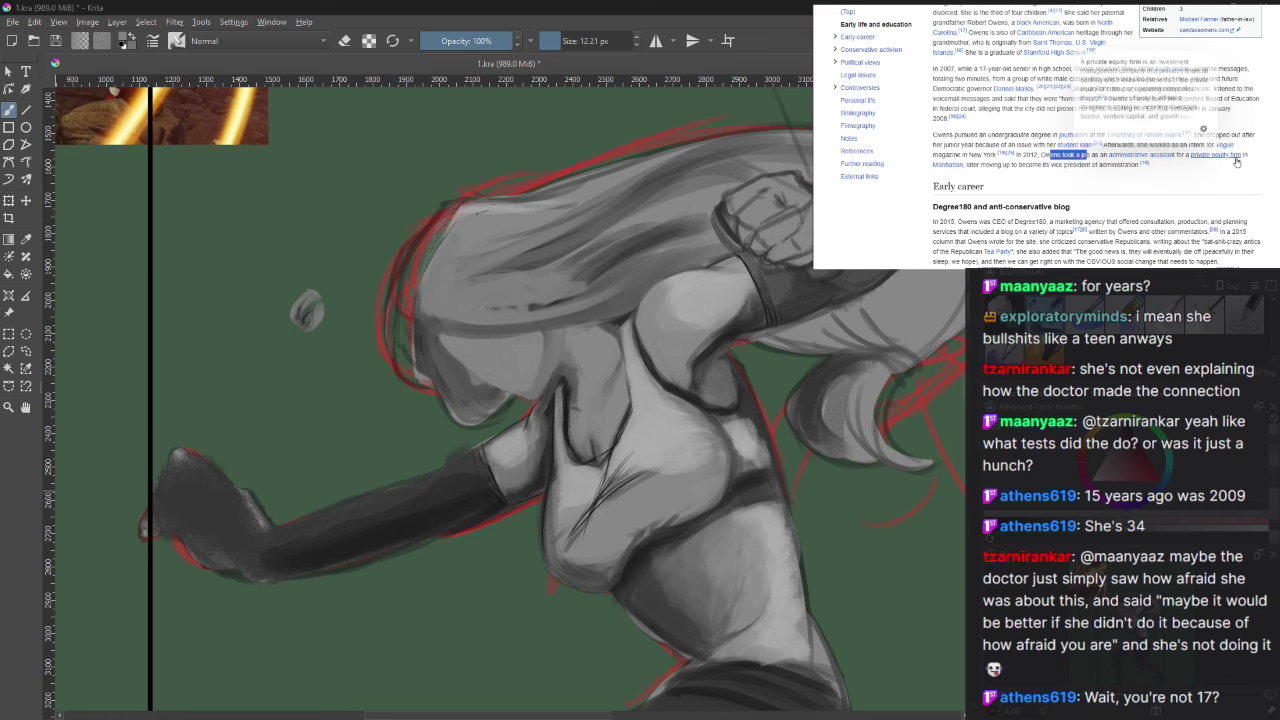
pyautogui.moveTo(972, 164); pyautogui.dragTo(1089, 165)
pyautogui.click(1052, 166)
pyautogui.click(1133, 167)
# Step: Read the Early career account of the SocialAutopsy.com website launch and how it would collect and categorize offensive posts
pyautogui.scroll(-1, 1040, 184)
pyautogui.scroll(-2, 1040, 184)
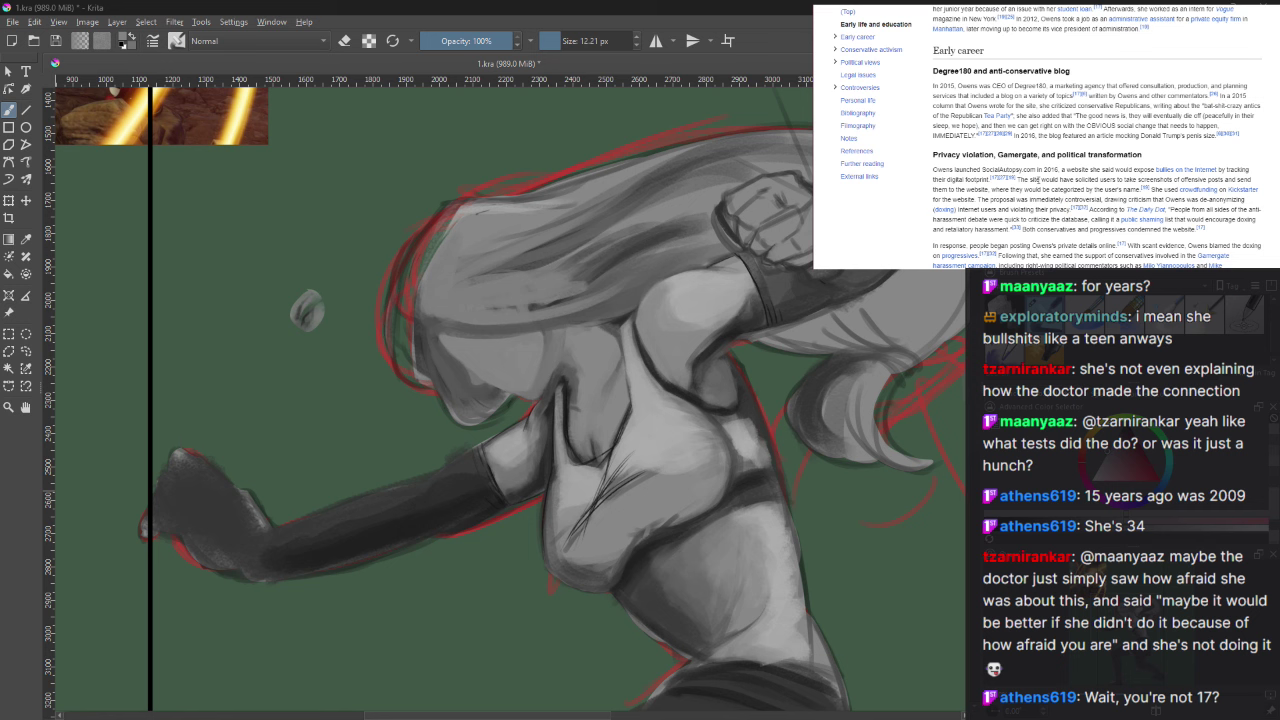
pyautogui.moveTo(935, 170); pyautogui.dragTo(1138, 171)
pyautogui.click(1038, 170)
pyautogui.moveTo(1219, 170); pyautogui.dragTo(1235, 170)
pyautogui.moveTo(1030, 179); pyautogui.dragTo(1088, 179)
pyautogui.scroll(-1, 1100, 180)
pyautogui.moveTo(1098, 134); pyautogui.dragTo(1225, 134)
pyautogui.moveTo(935, 144); pyautogui.dragTo(1178, 144)
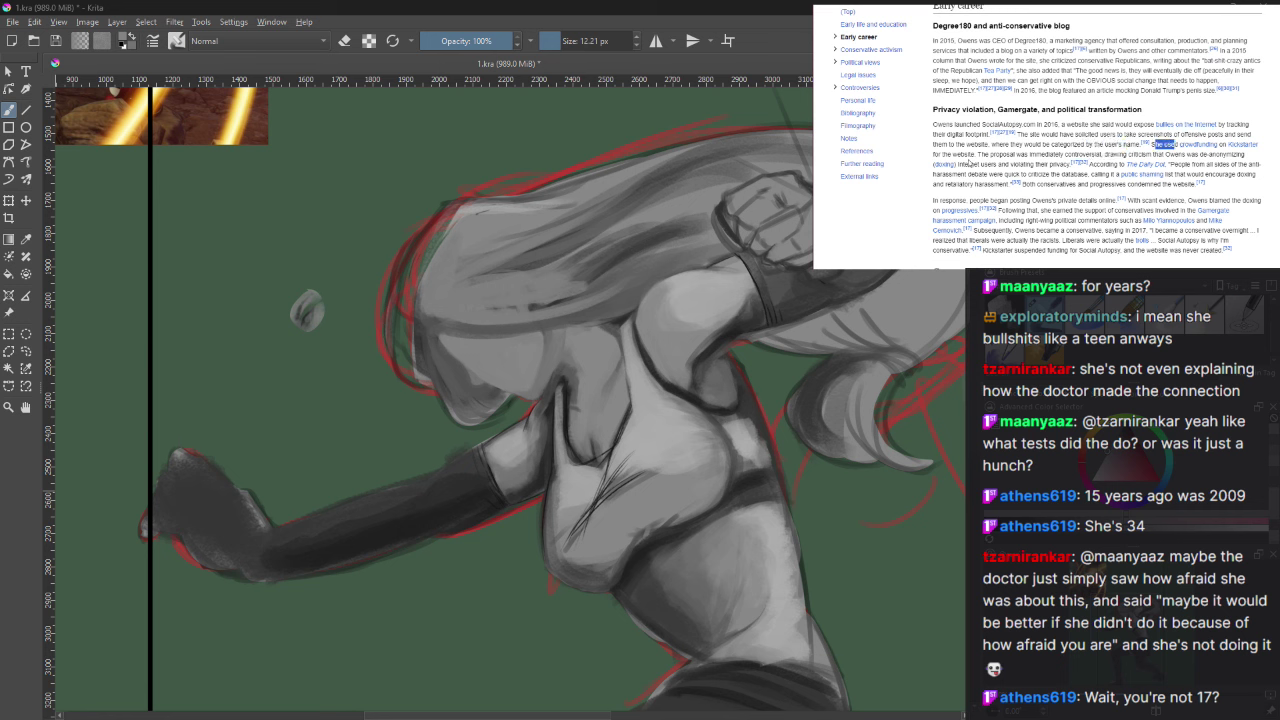
# Step: Read about the controversy over the SocialAutopsy proposal, including the de-anonymizing criticism and the Daily Dot quotation
pyautogui.moveTo(934, 155); pyautogui.dragTo(1215, 156)
pyautogui.moveTo(951, 155); pyautogui.dragTo(990, 156)
pyautogui.click(1006, 162)
pyautogui.moveTo(1196, 155); pyautogui.dragTo(1246, 156)
pyautogui.moveTo(998, 164); pyautogui.dragTo(1036, 164)
pyautogui.moveTo(1158, 165); pyautogui.dragTo(1250, 166)
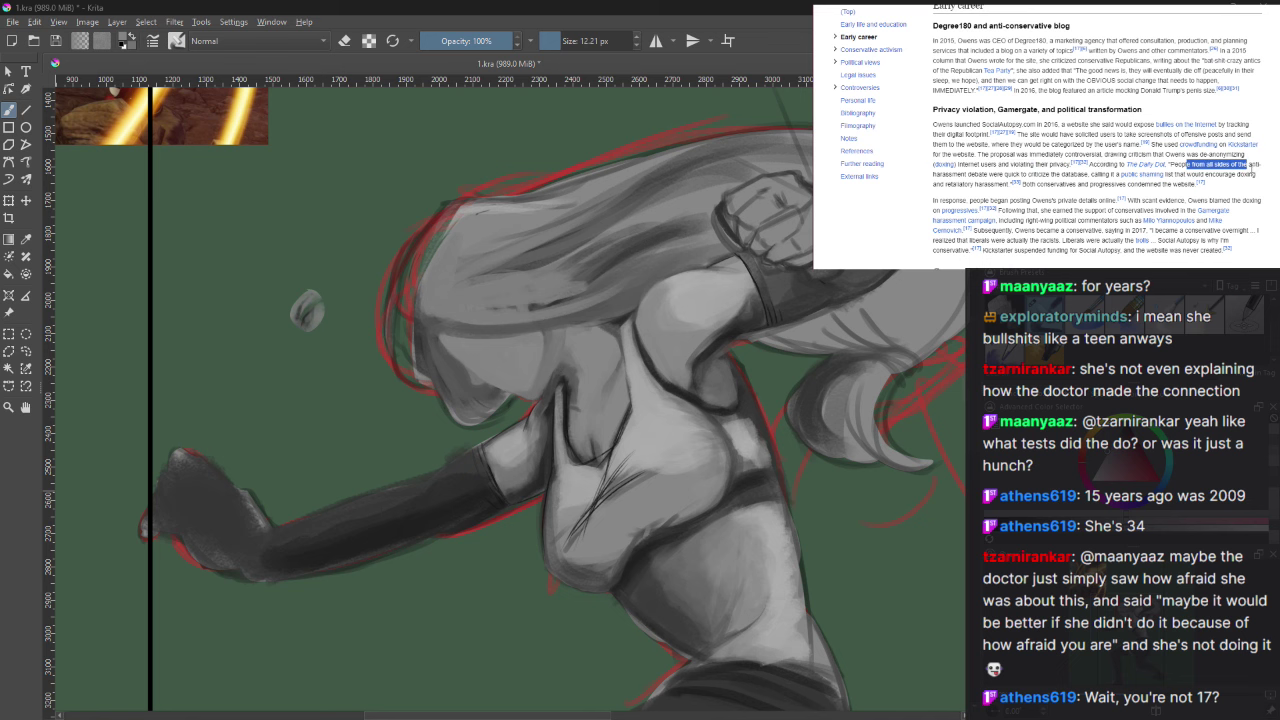
pyautogui.moveTo(1004, 175); pyautogui.dragTo(1064, 176)
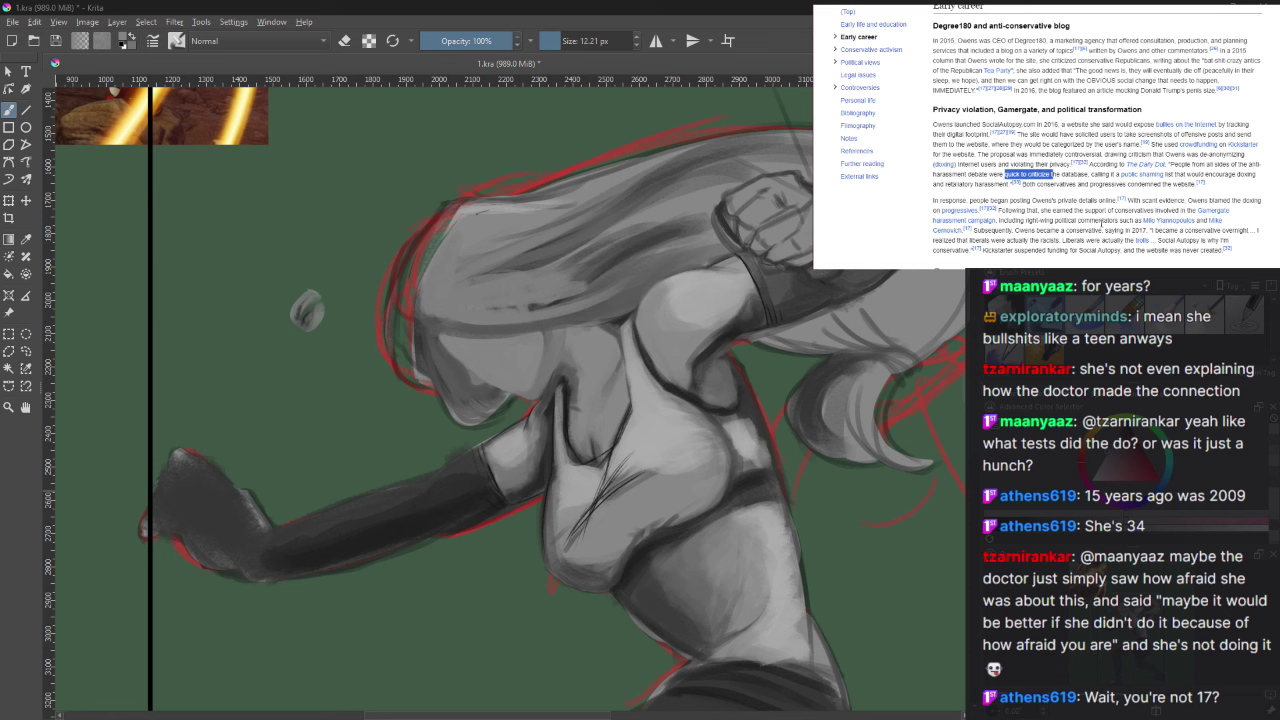
# Step: Skim ahead to Conservative activism, then return to Early life and education and recheck the high-school and family details
pyautogui.click(1083, 228)
pyautogui.scroll(-2, 1082, 228)
pyautogui.scroll(-5, 1082, 226)
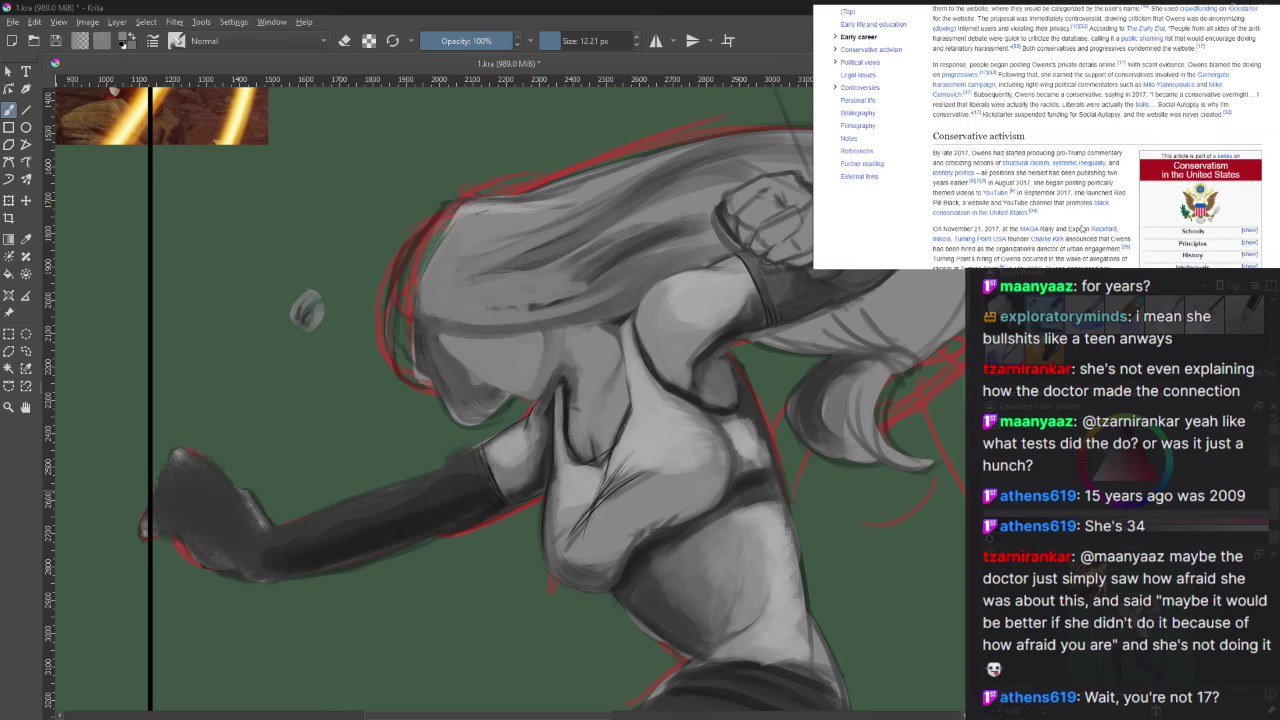
pyautogui.scroll(8, 1081, 232)
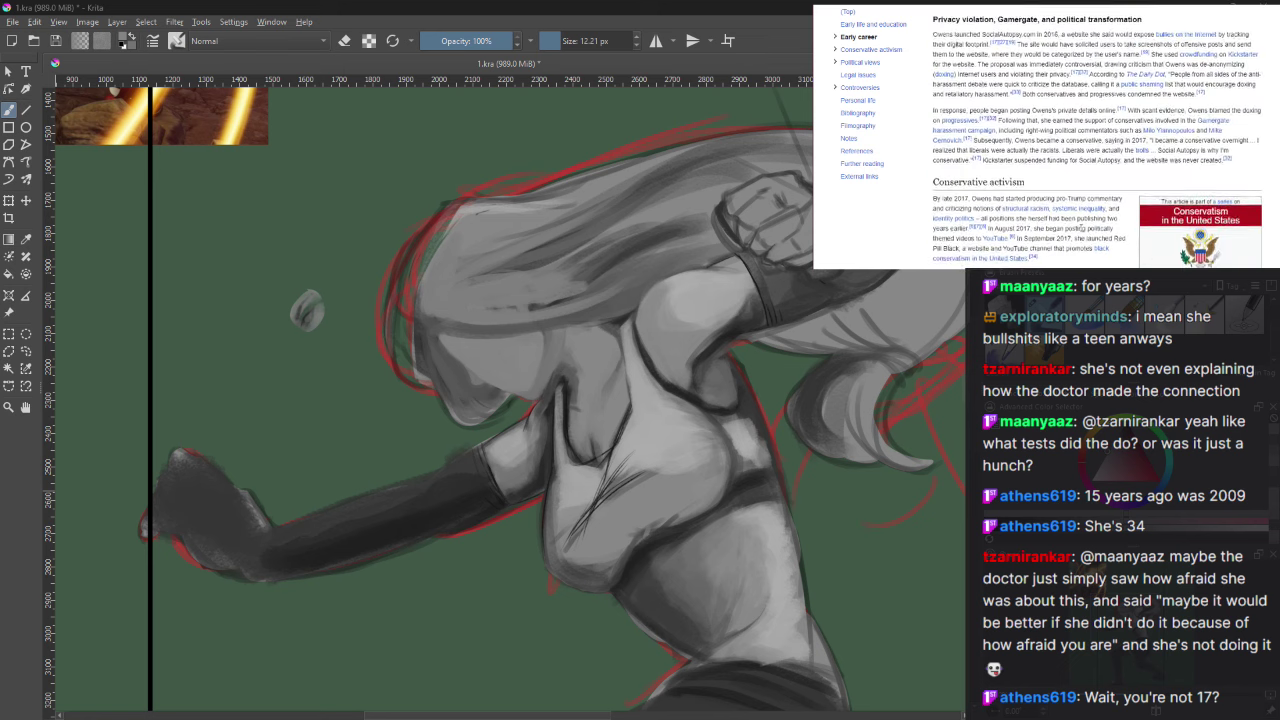
pyautogui.moveTo(937, 205); pyautogui.dragTo(1066, 205)
pyautogui.click(941, 212)
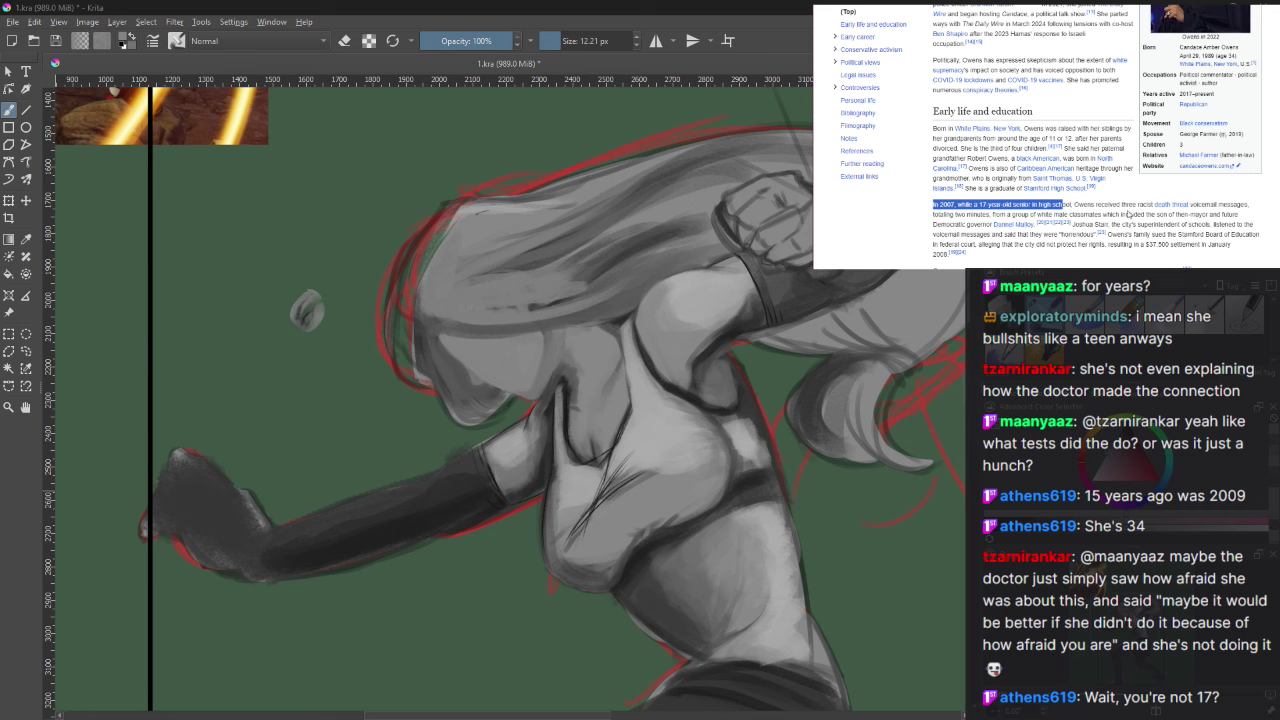
pyautogui.click(1129, 214)
pyautogui.moveTo(1016, 135); pyautogui.dragTo(1106, 149)
pyautogui.click(1124, 160)
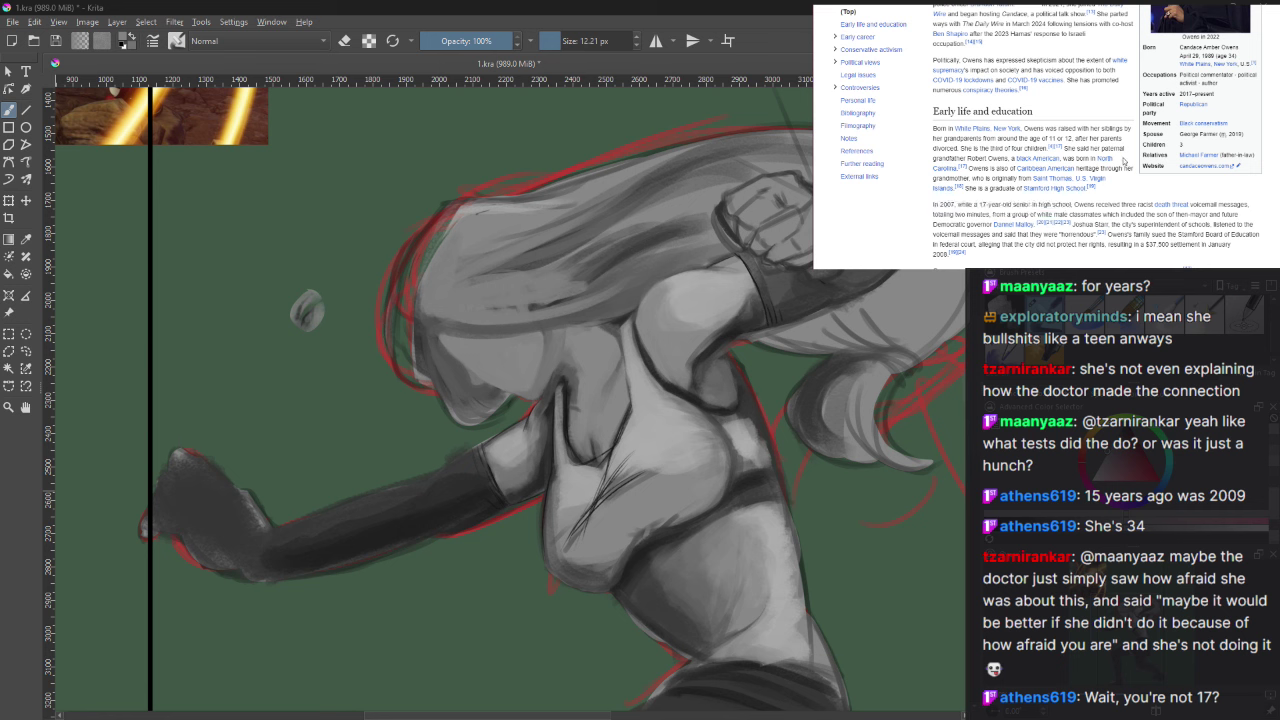
# Step: Recheck the family background in Early life and education and the birth details in the infobox
pyautogui.moveTo(1016, 168); pyautogui.dragTo(1074, 170)
pyautogui.click(1064, 168)
pyautogui.click(1103, 170)
pyautogui.scroll(1, 1208, 178)
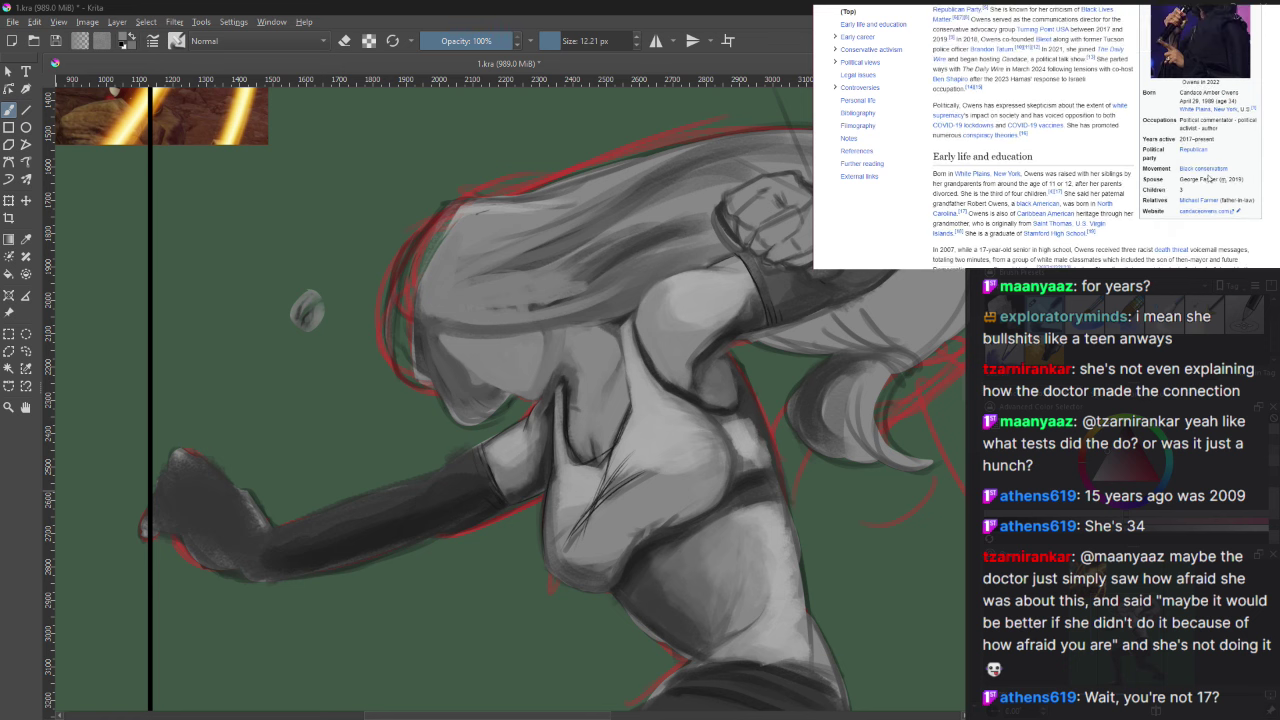
pyautogui.moveTo(1211, 110)
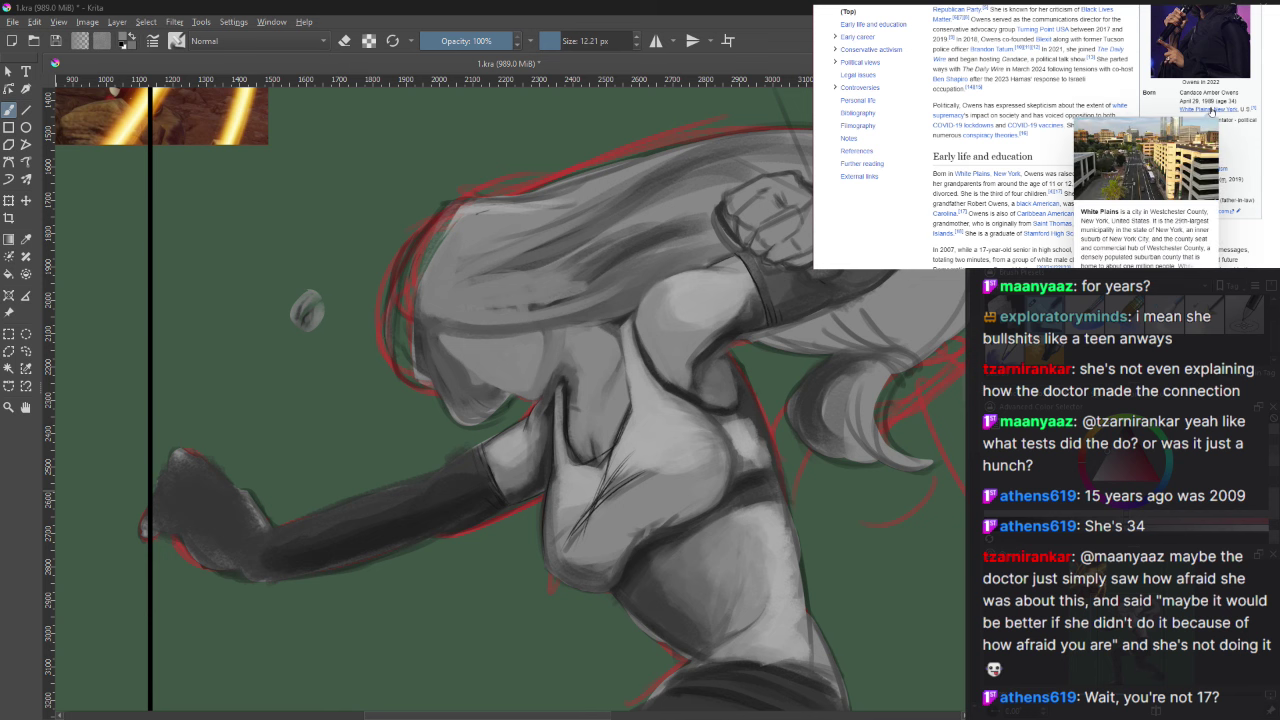
pyautogui.moveTo(1238, 104); pyautogui.dragTo(1180, 91)
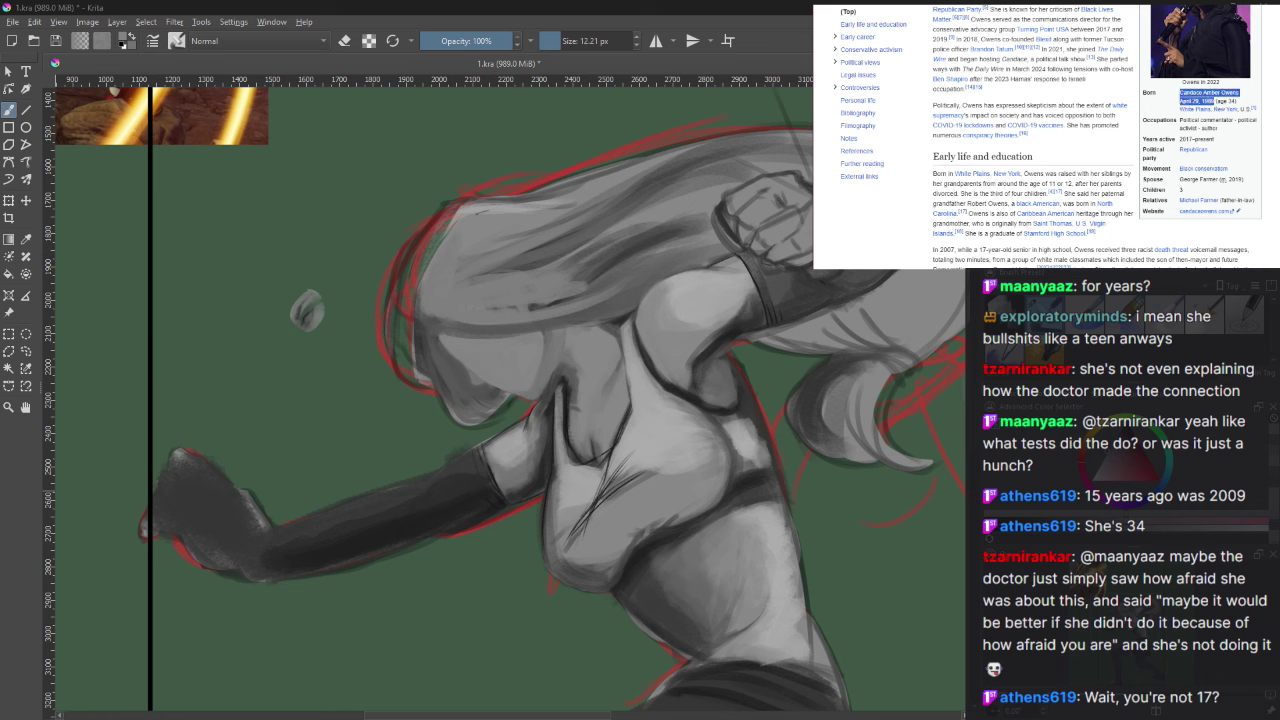
# Step: Read the Degree180 and anti-conservative blog paragraph under Early career, and return to the beginning of the article
pyautogui.click(1112, 250)
pyautogui.scroll(-1, 1117, 212)
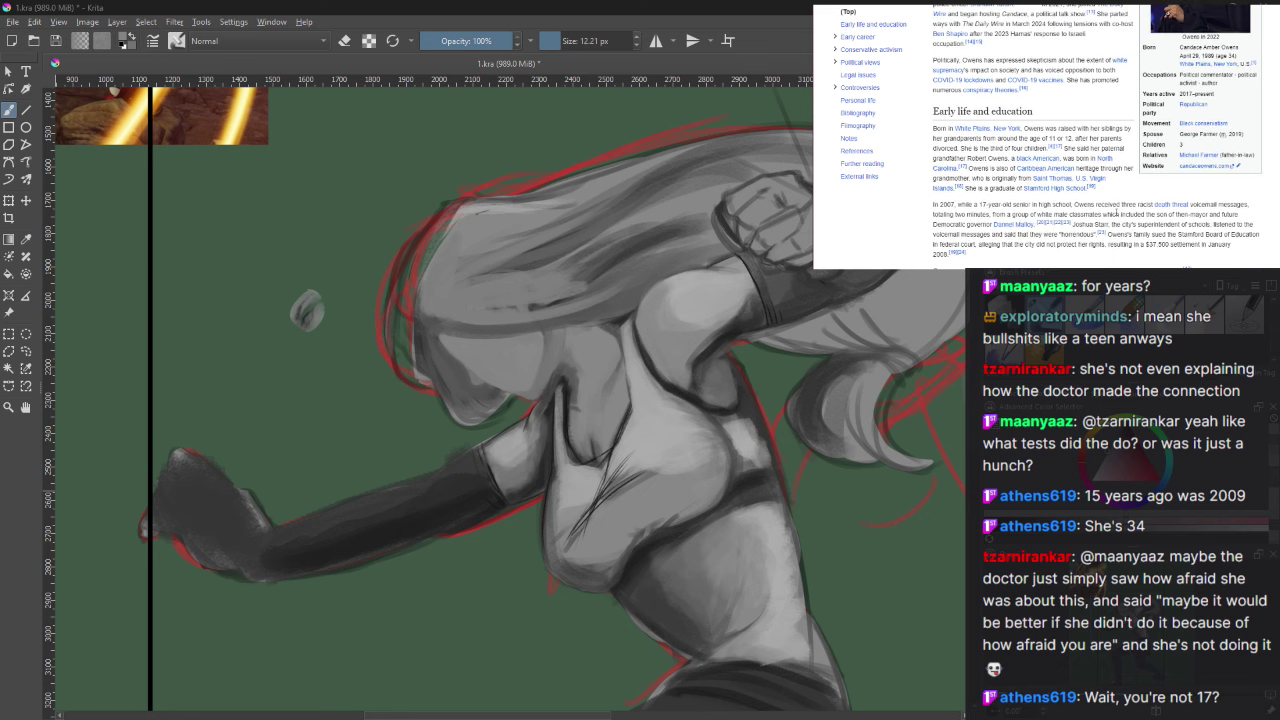
pyautogui.scroll(-4, 1116, 213)
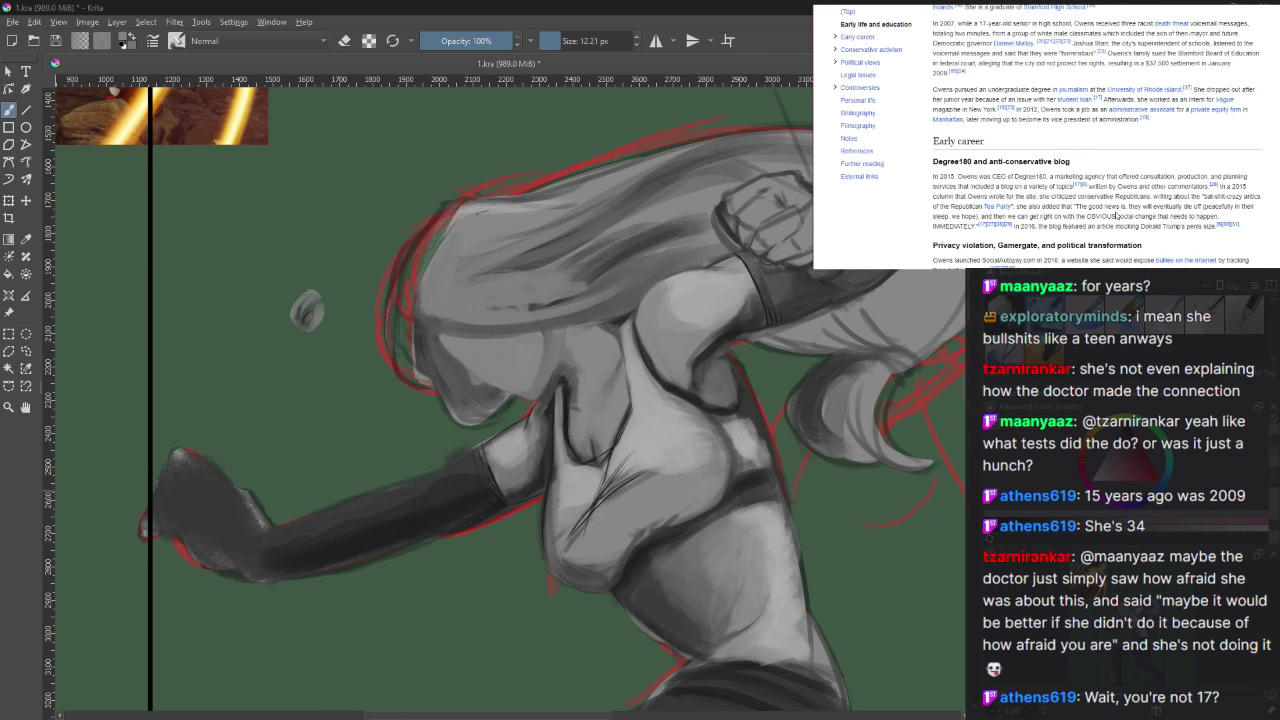
pyautogui.moveTo(934, 186); pyautogui.dragTo(1013, 206)
pyautogui.click(1183, 205)
pyautogui.click(1091, 218)
pyautogui.scroll(5, 1060, 222)
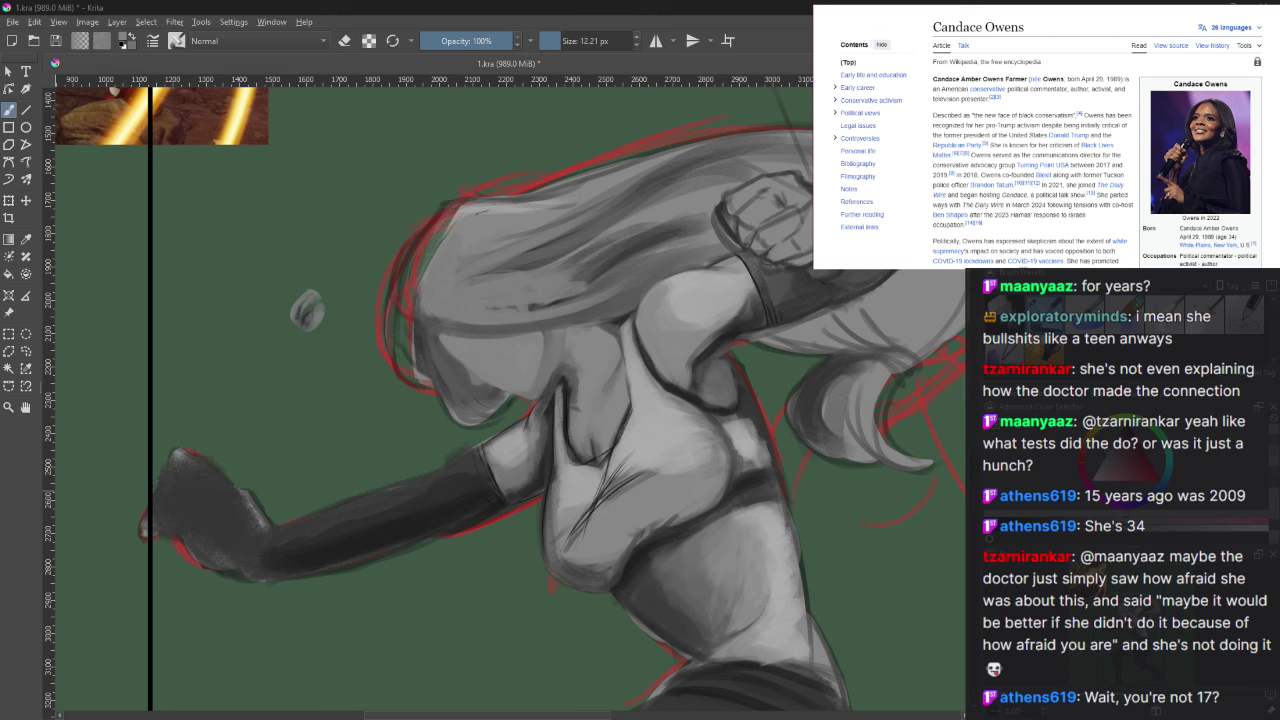
# Step: Switch back to the podcast video, skip forward and resume playback
pyautogui.hotkey('ctrl', 'Tab')
pyautogui.press('l')
pyautogui.press('l')
pyautogui.press('l')
pyautogui.press('l')
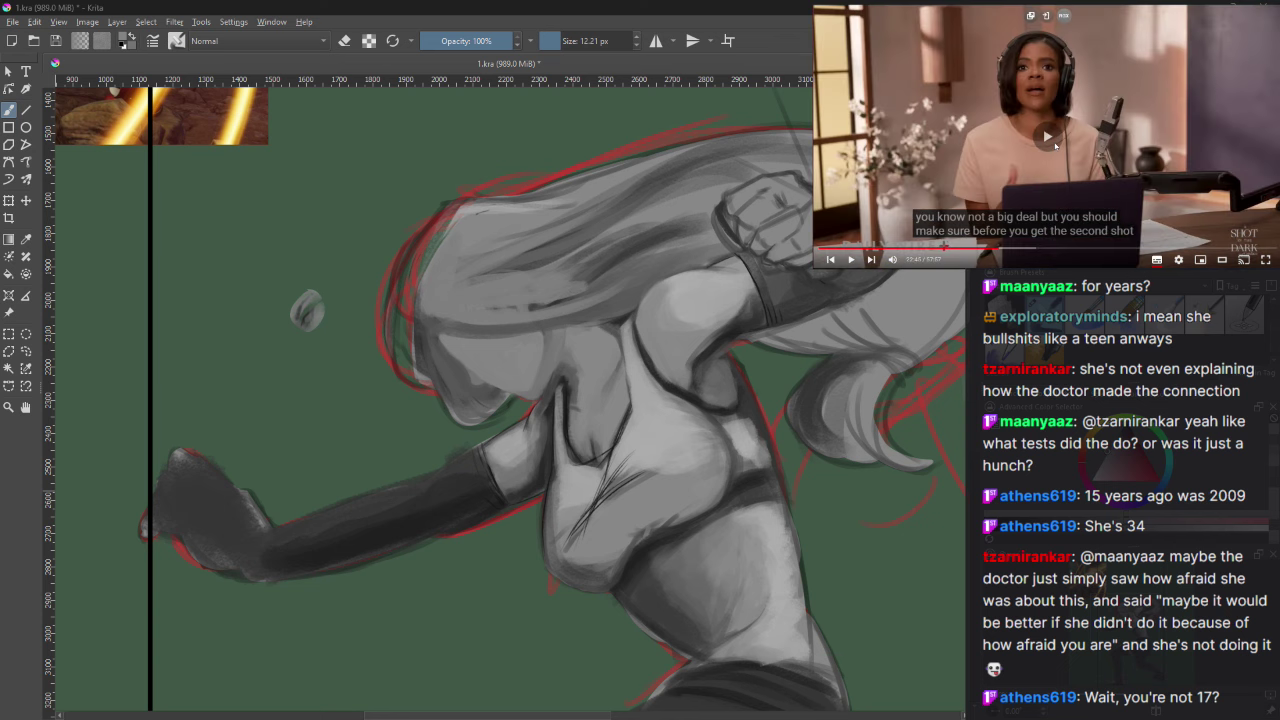
pyautogui.click(1055, 146)
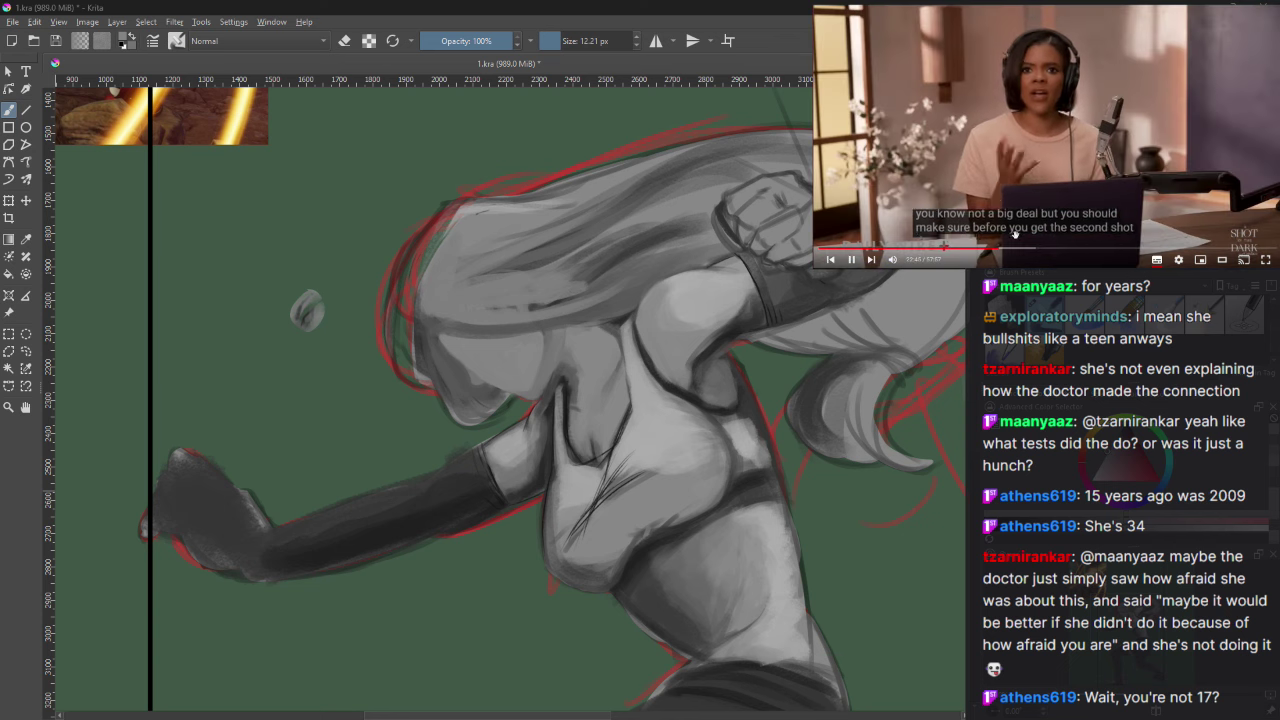
pyautogui.click(1016, 250)
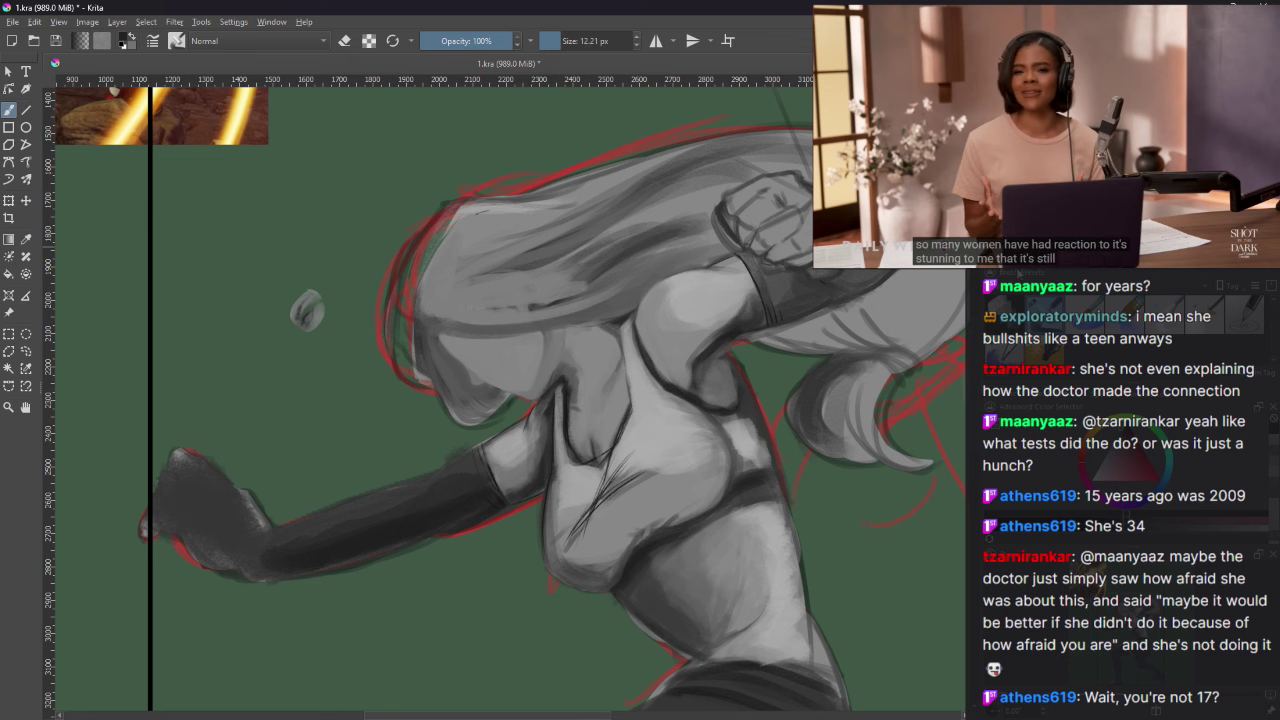
# Step: Set the brush size to 33.94 px and retouch the shading below the woman's jaw, pausing the podcast in between
pyautogui.click(565, 41)
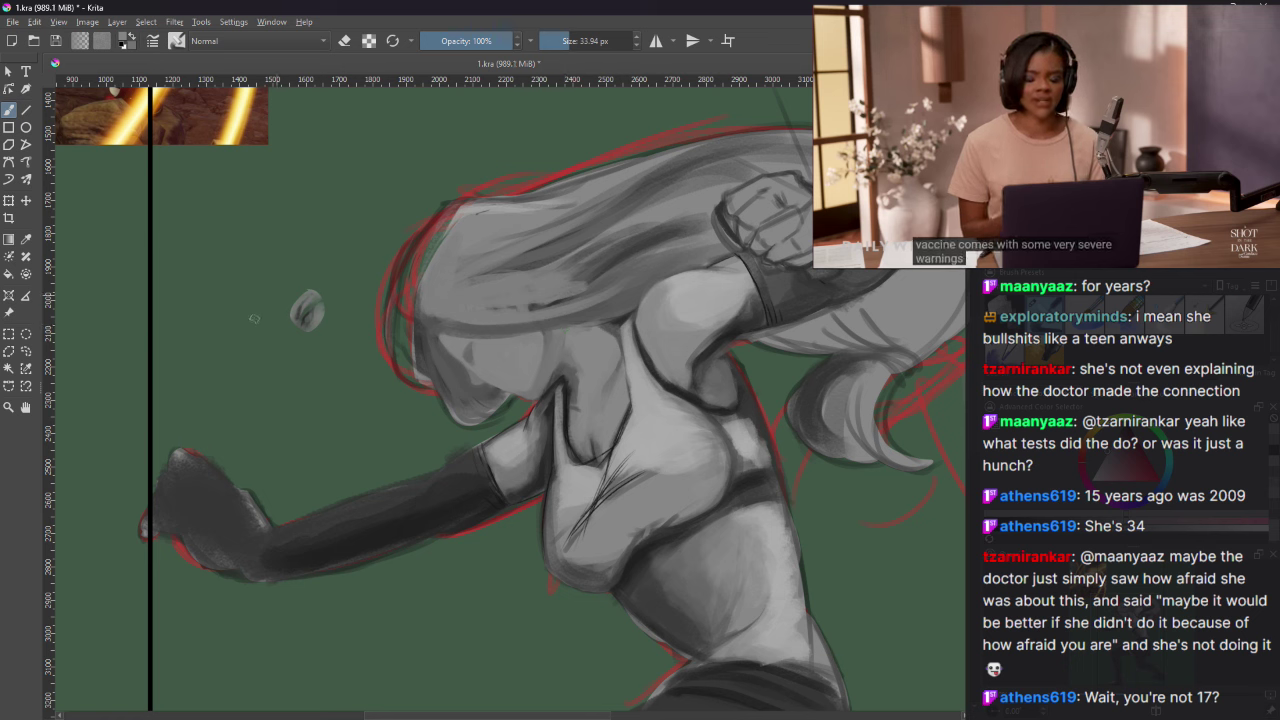
pyautogui.click(1077, 174)
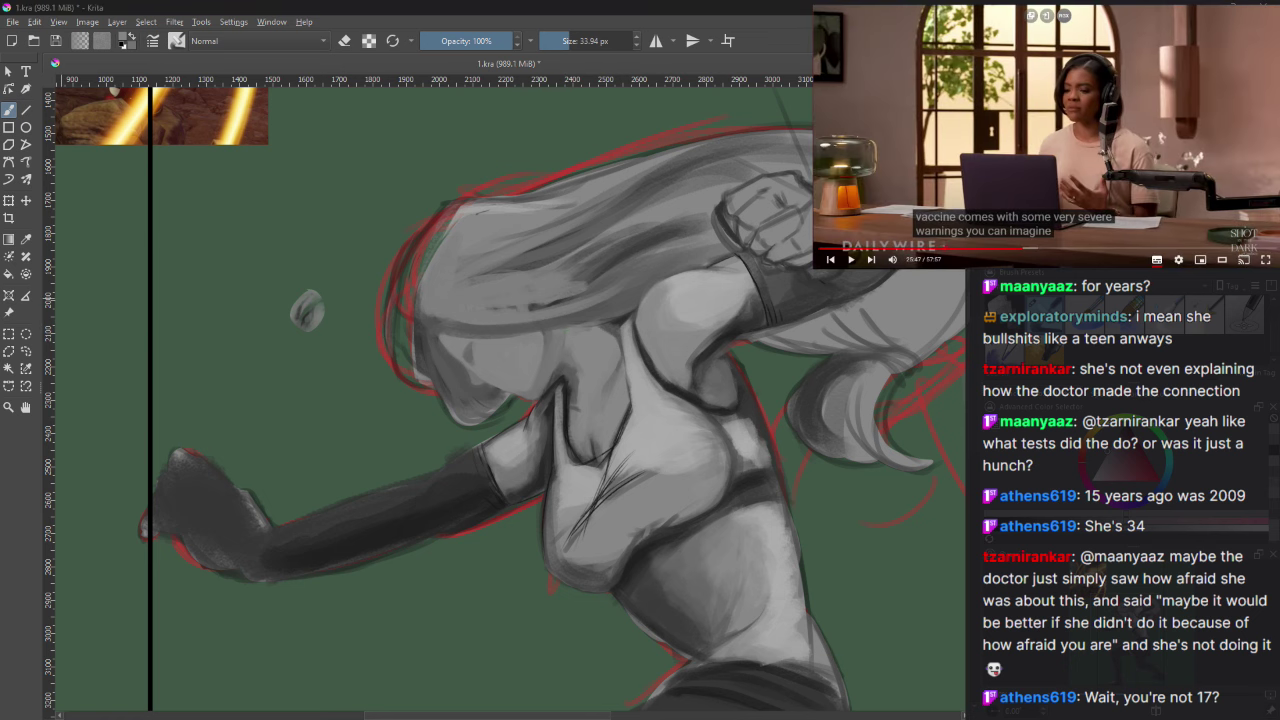
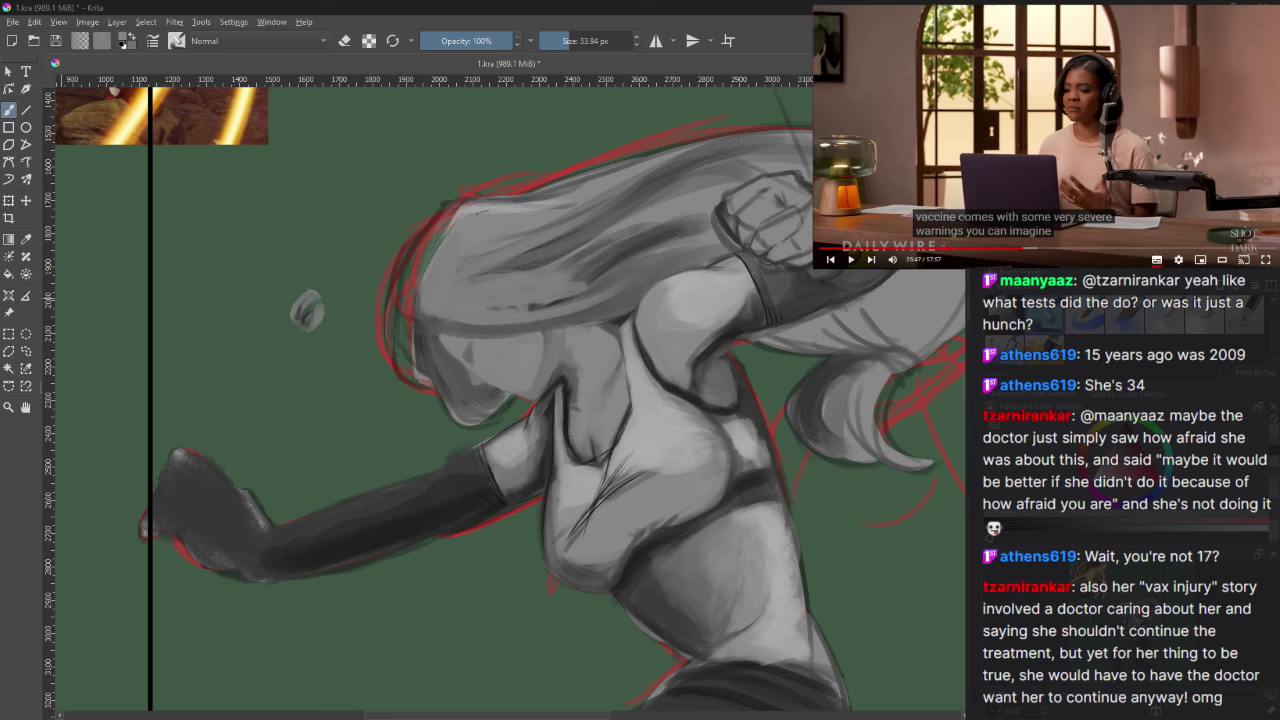
pyautogui.click(849, 260)
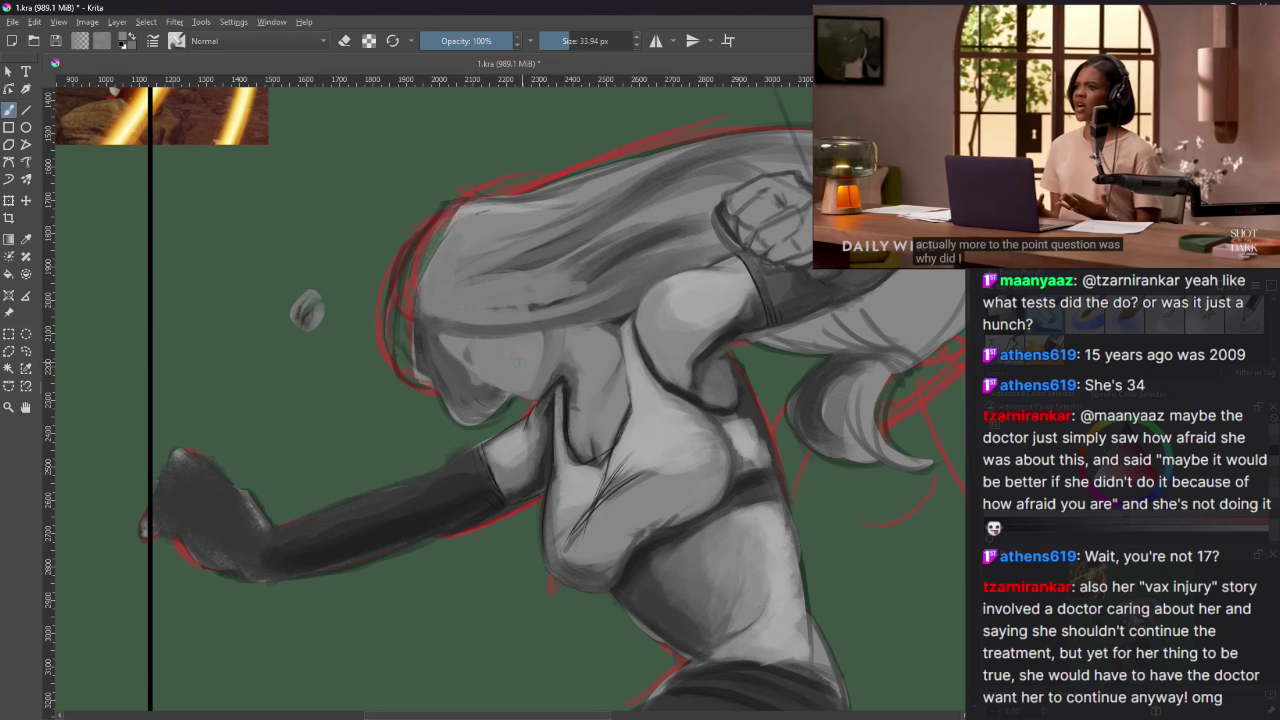
pyautogui.moveTo(512, 412); pyautogui.dragTo(548, 412)
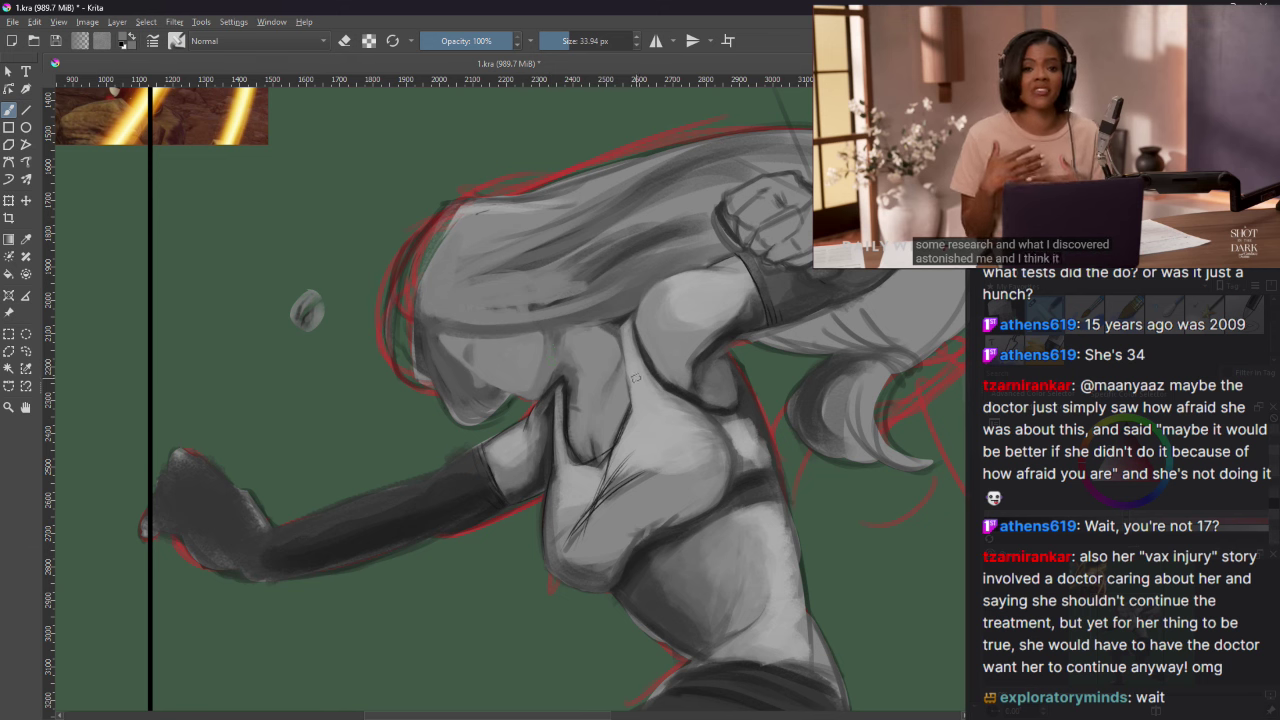
# Step: Sample the dark greys of the raised arm's glove to retouch it while the podcast is paused, and resume playback
pyautogui.moveTo(1143, 231)
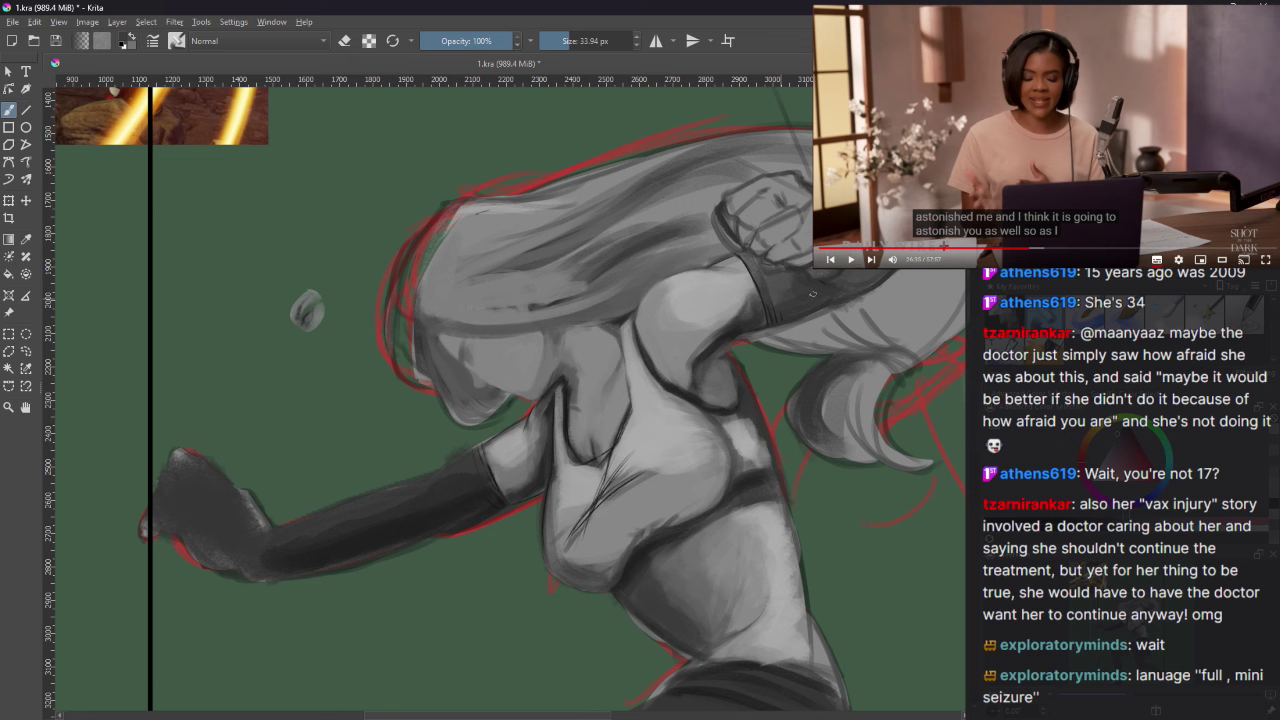
pyautogui.keyDown('ctrl'); pyautogui.click(827, 299); pyautogui.keyUp('ctrl')
pyautogui.keyDown('ctrl'); pyautogui.click(822, 277); pyautogui.keyUp('ctrl')
pyautogui.keyDown('ctrl'); pyautogui.click(823, 279); pyautogui.keyUp('ctrl')
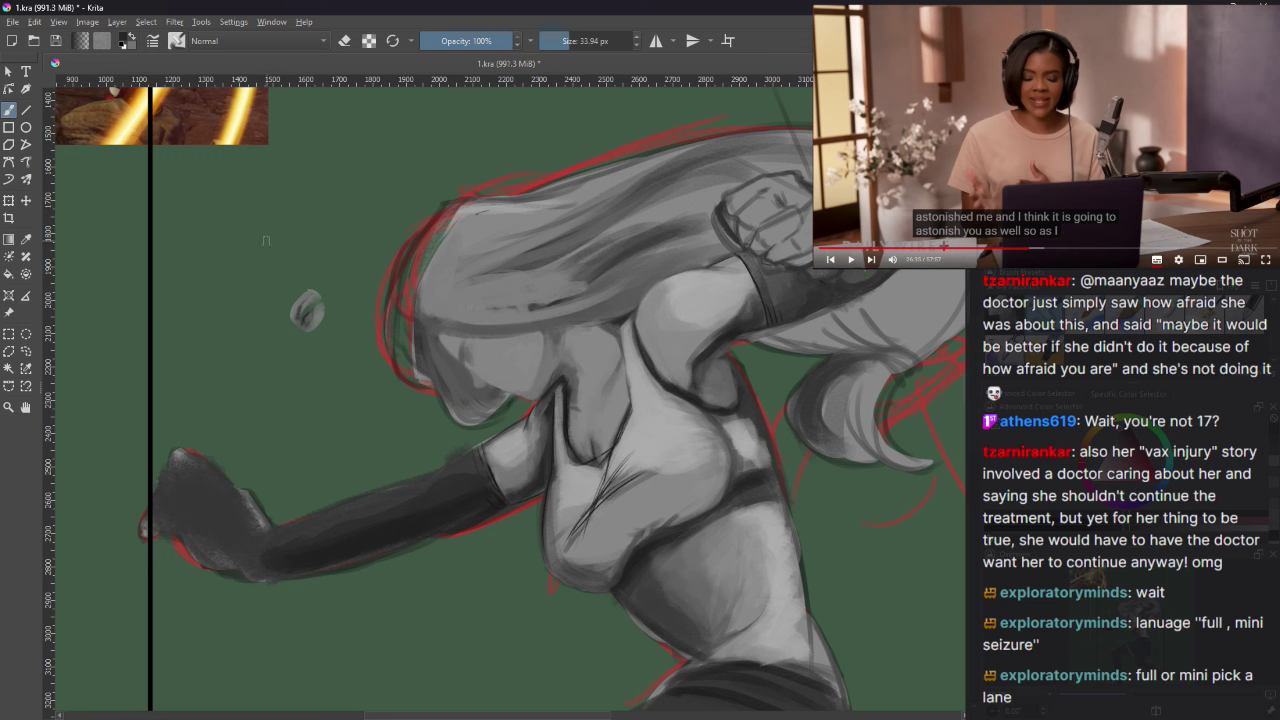
pyautogui.click(823, 147)
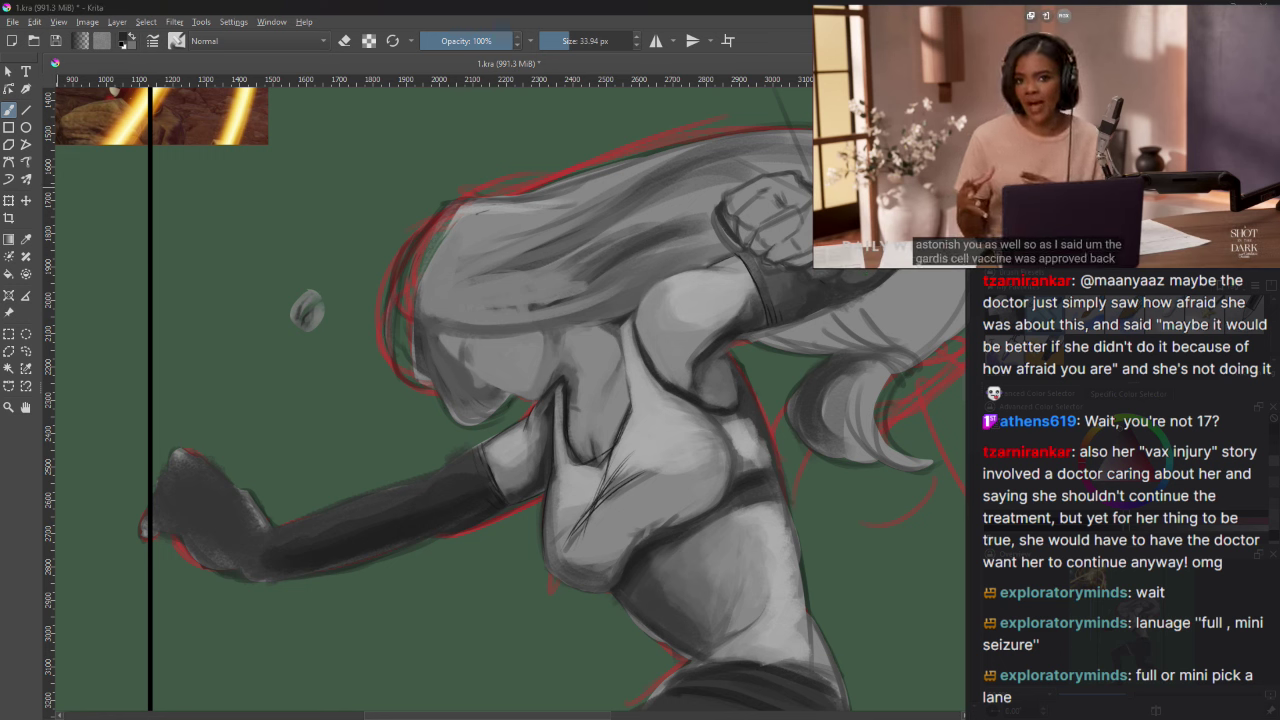
# Step: Enlarge the brush to 102.27 px and paint over the front of the top, softening the dark crease strokes
pyautogui.scroll(-2, 510, 400)
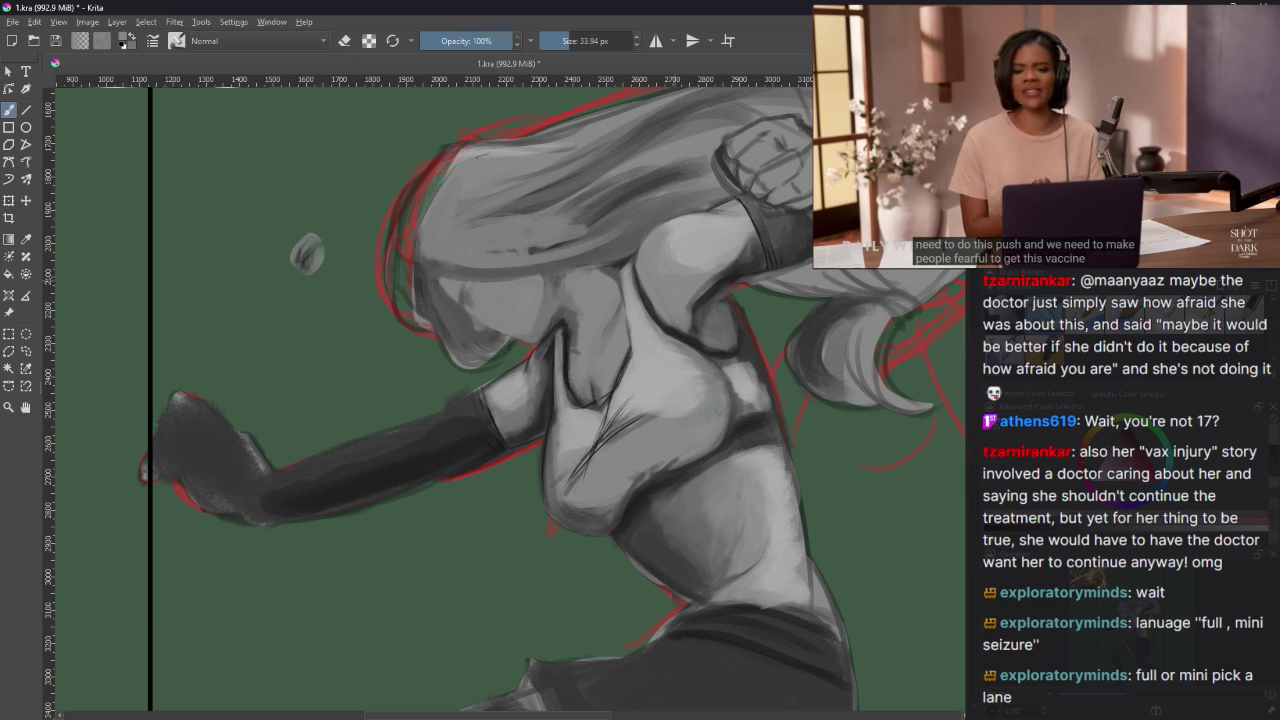
pyautogui.press(']')
pyautogui.press(']')
pyautogui.press(']')
pyautogui.moveTo(552, 452)
pyautogui.mouseDown()
pyautogui.moveTo(564, 506)
pyautogui.moveTo(612, 512)
pyautogui.mouseUp()
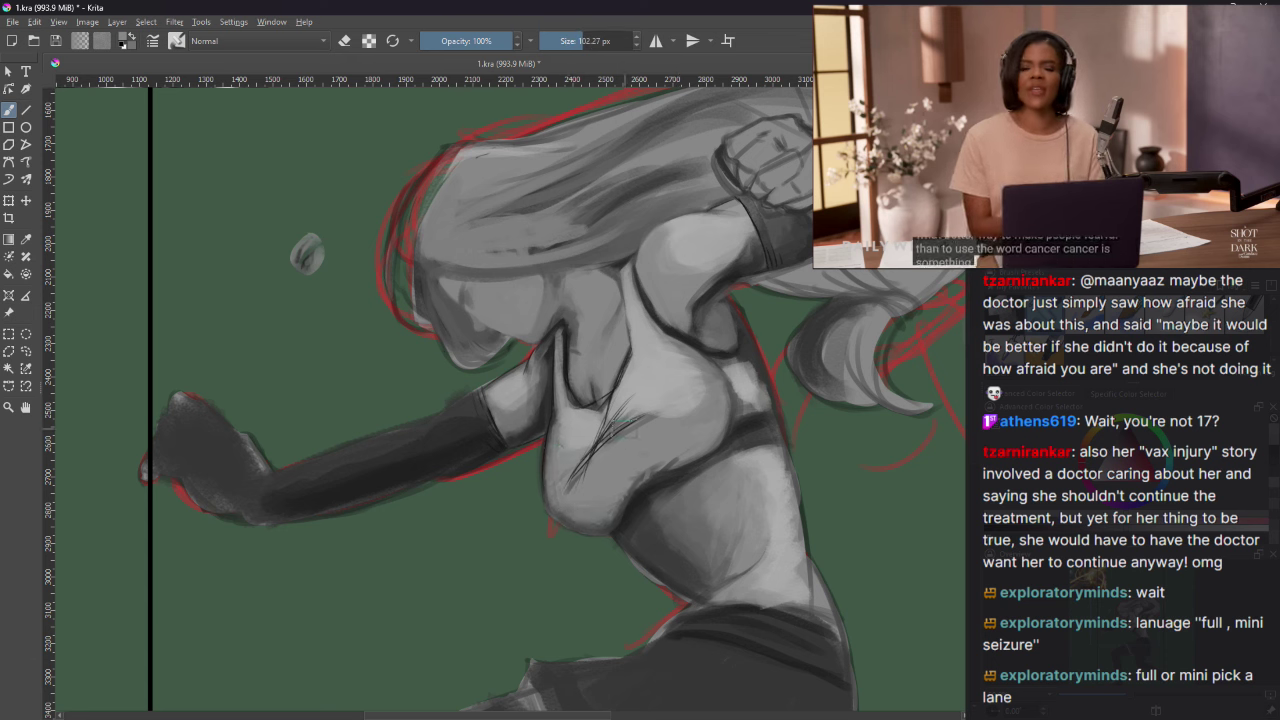
pyautogui.moveTo(624, 428); pyautogui.dragTo(590, 478)
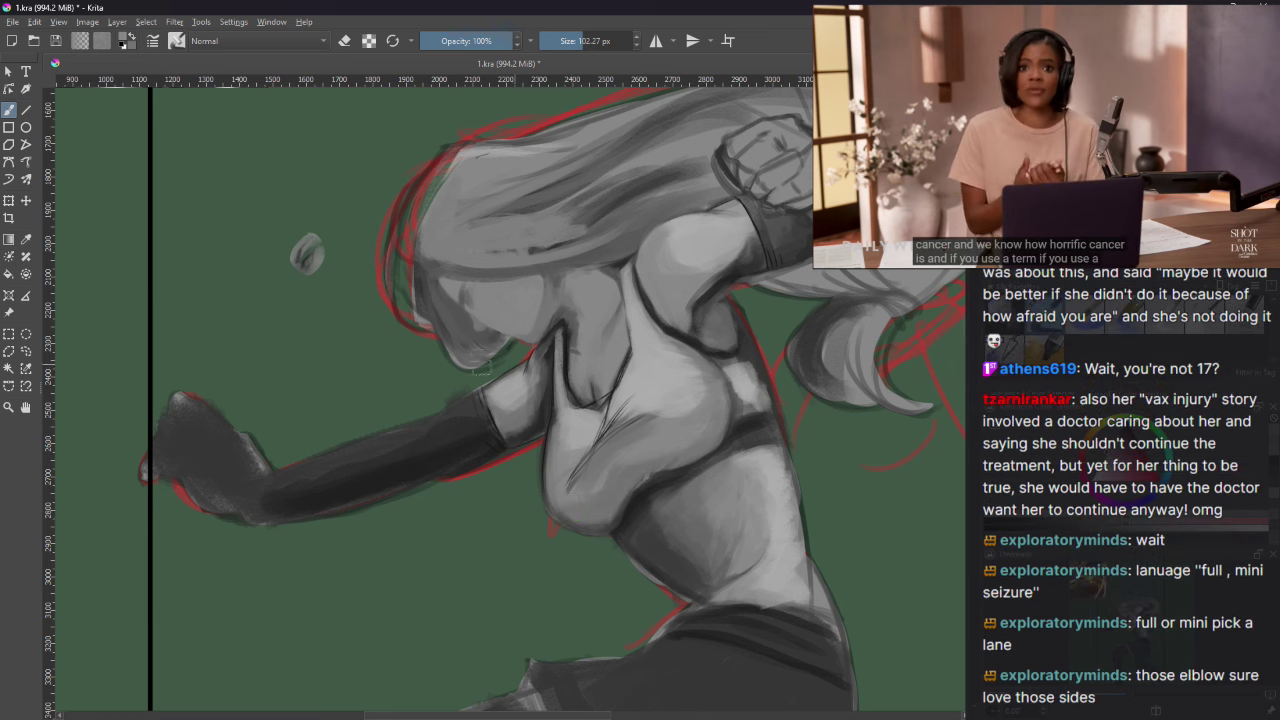
# Step: Pause and resume the podcast, and retouch the dark edge where the neck meets the top's strap
pyautogui.moveTo(1180, 150)
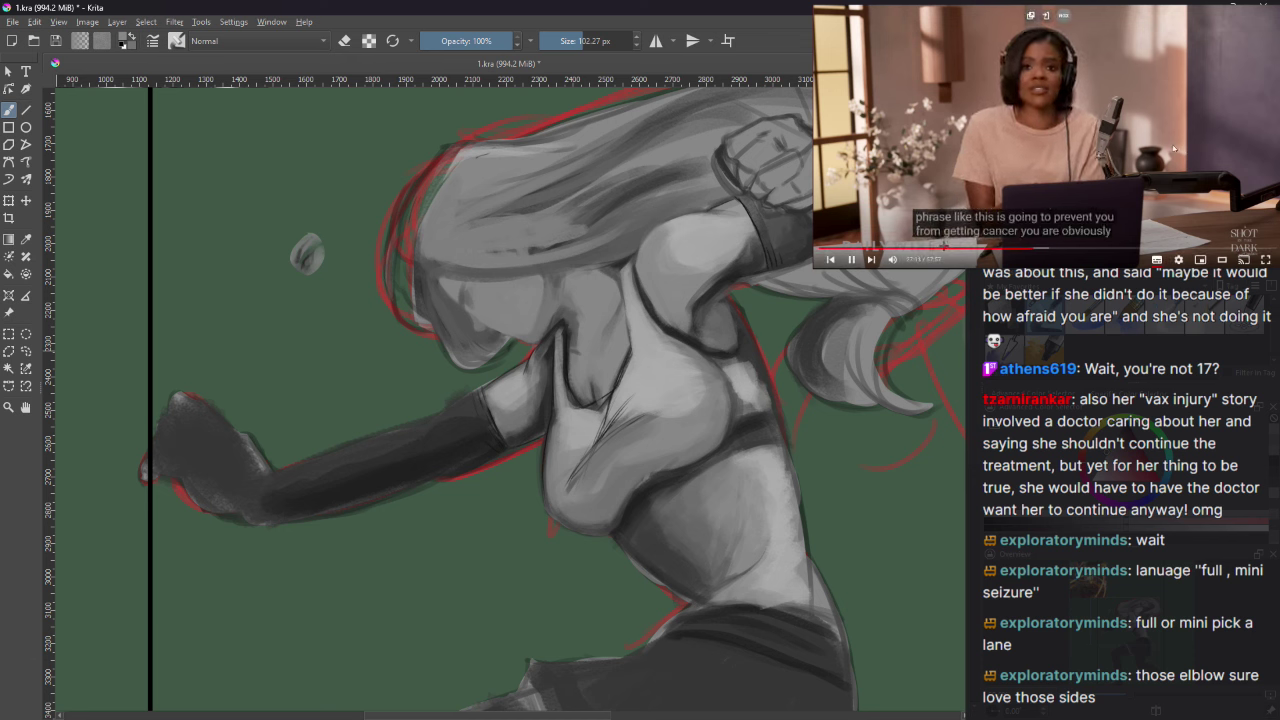
pyautogui.click(1175, 150)
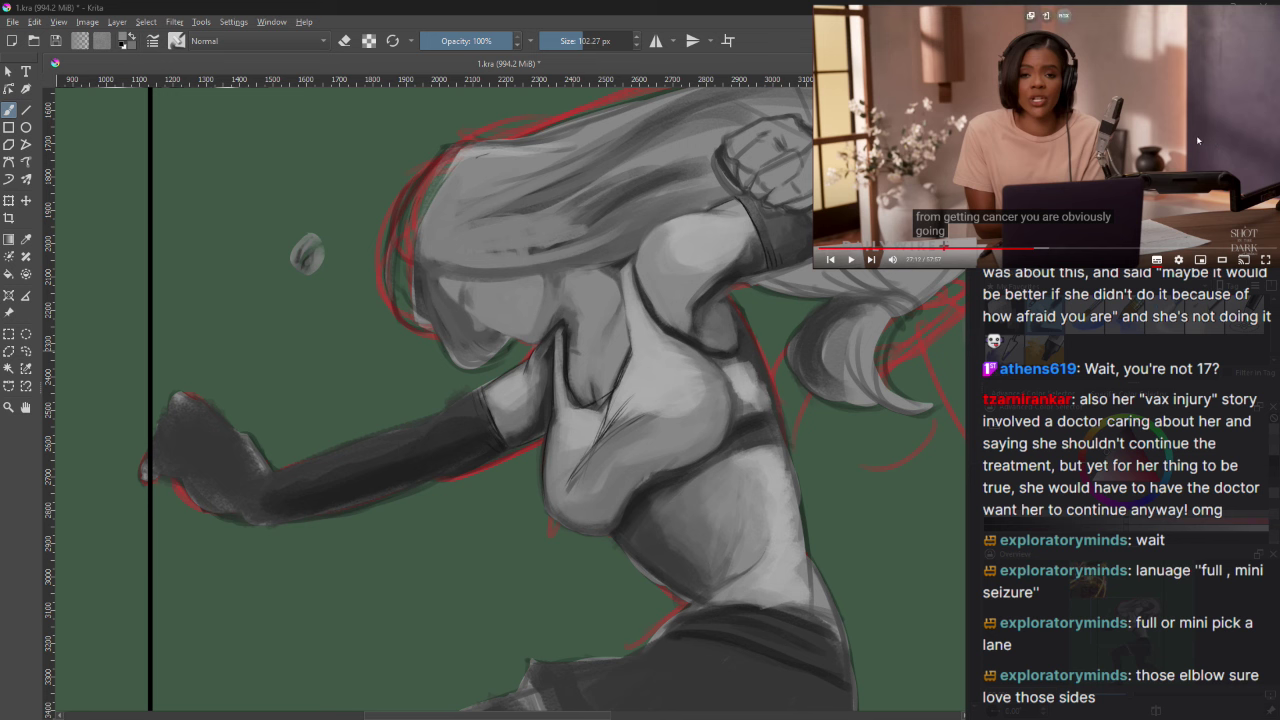
pyautogui.click(1171, 146)
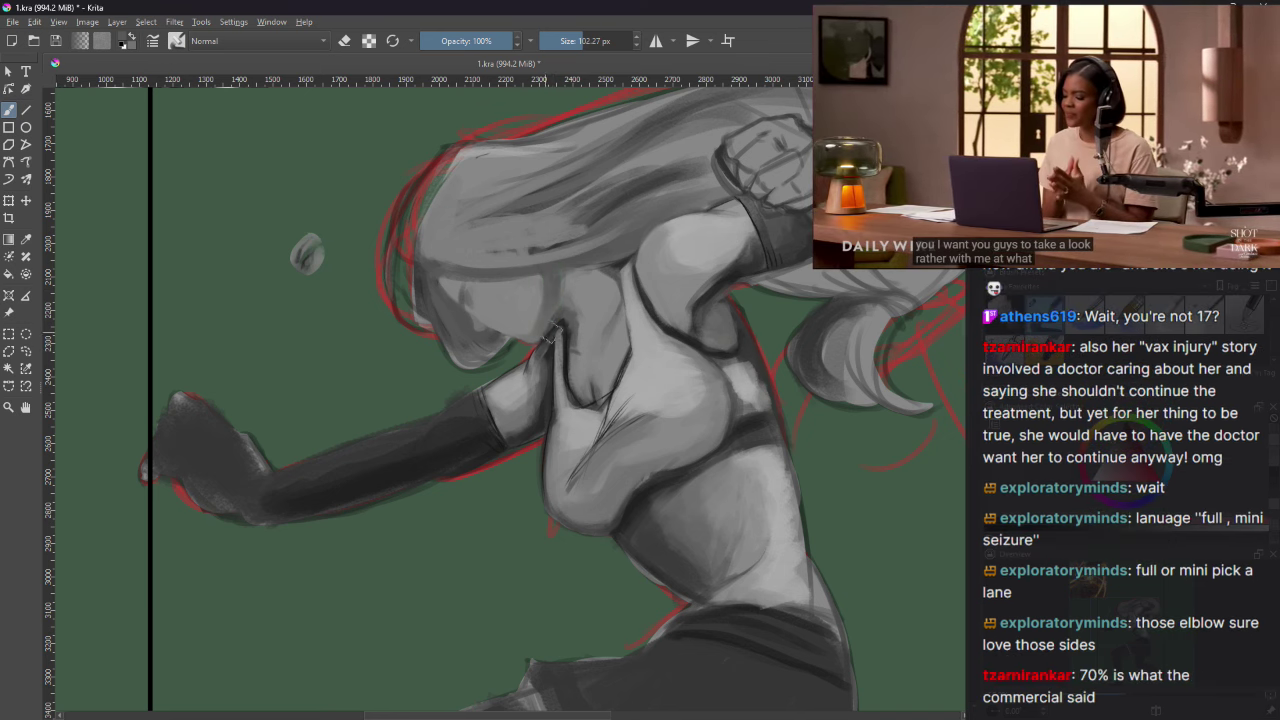
pyautogui.moveTo(558, 330); pyautogui.dragTo(563, 365)
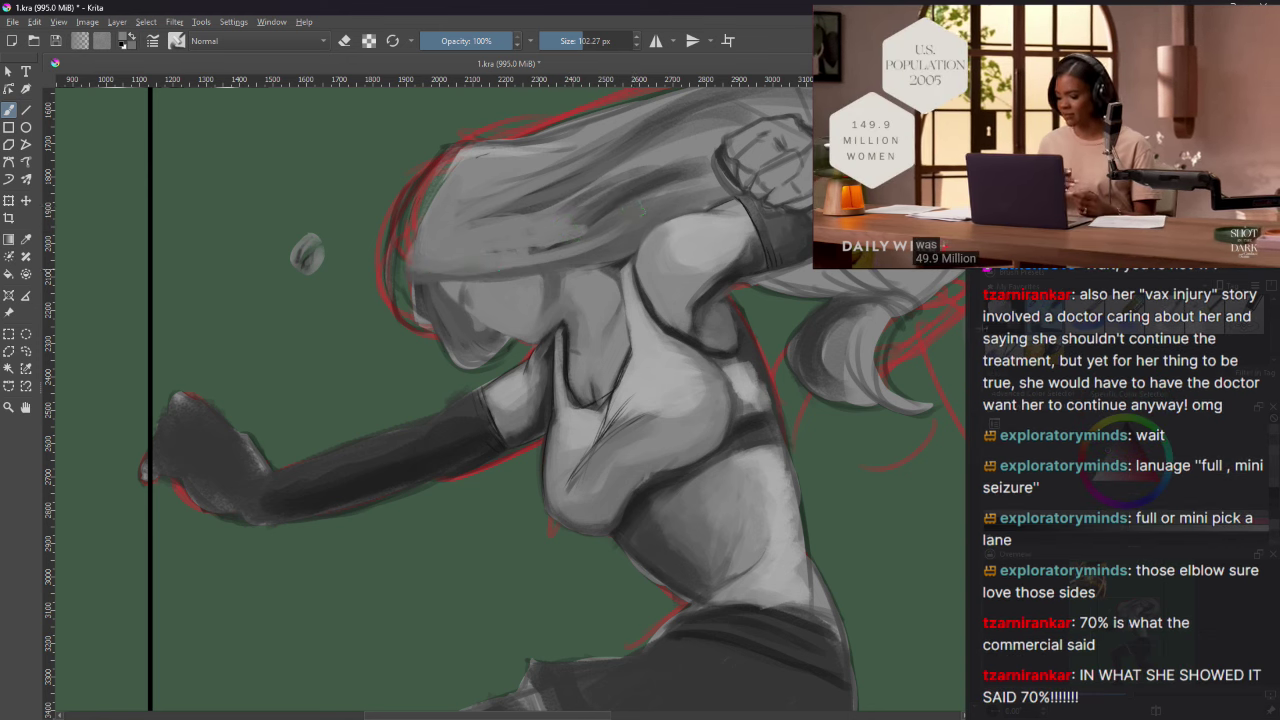
pyautogui.scroll(3, 500, 400)
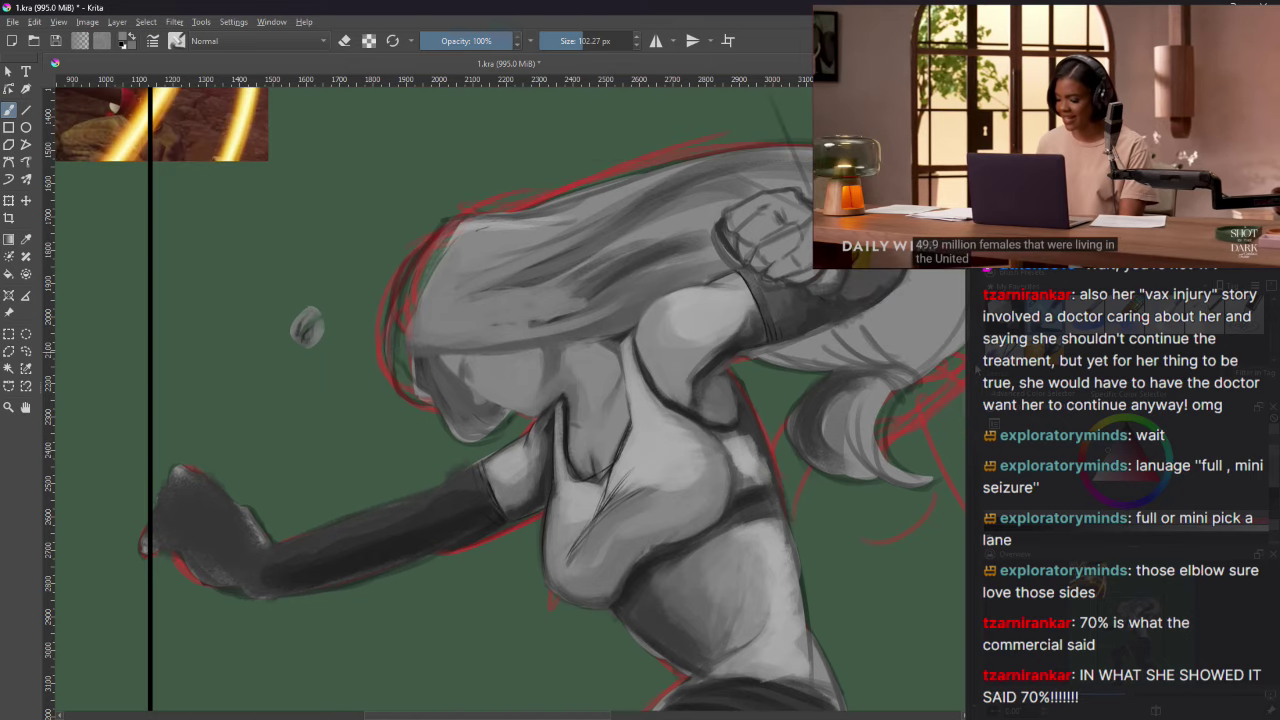
pyautogui.scroll(-1, 500, 400)
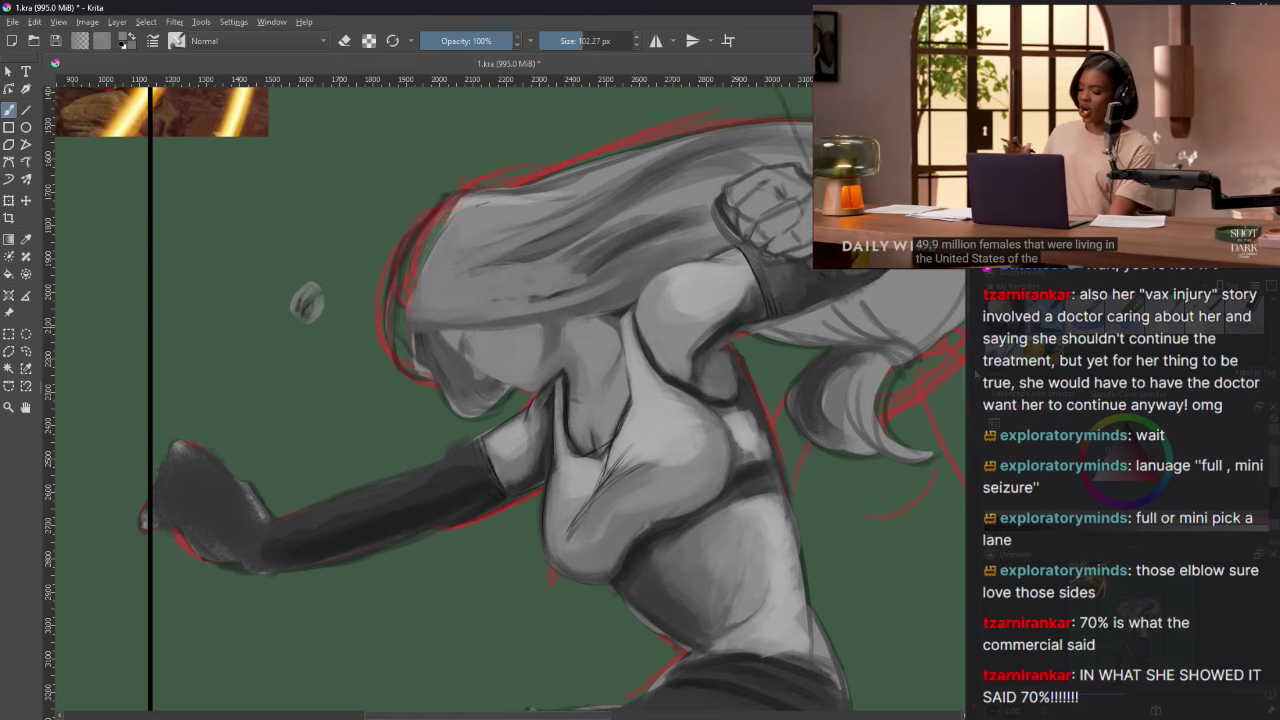
pyautogui.scroll(-4, 500, 400)
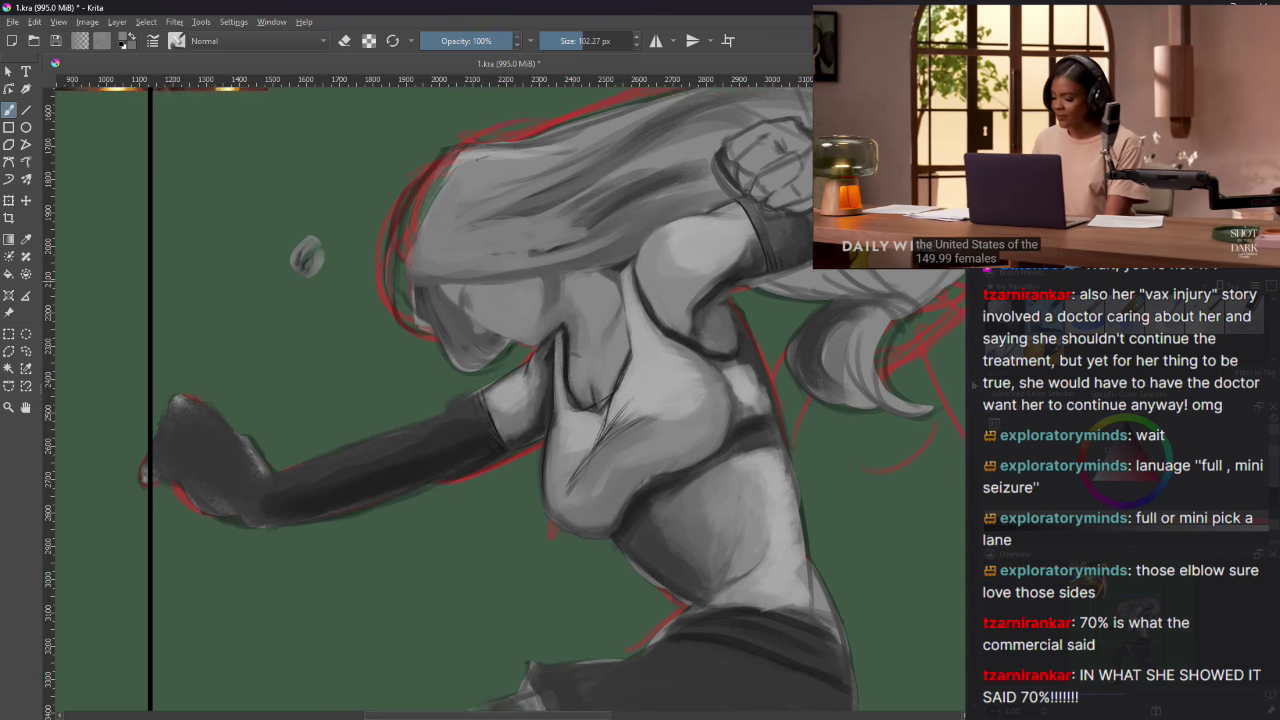
pyautogui.scroll(-2, 500, 400)
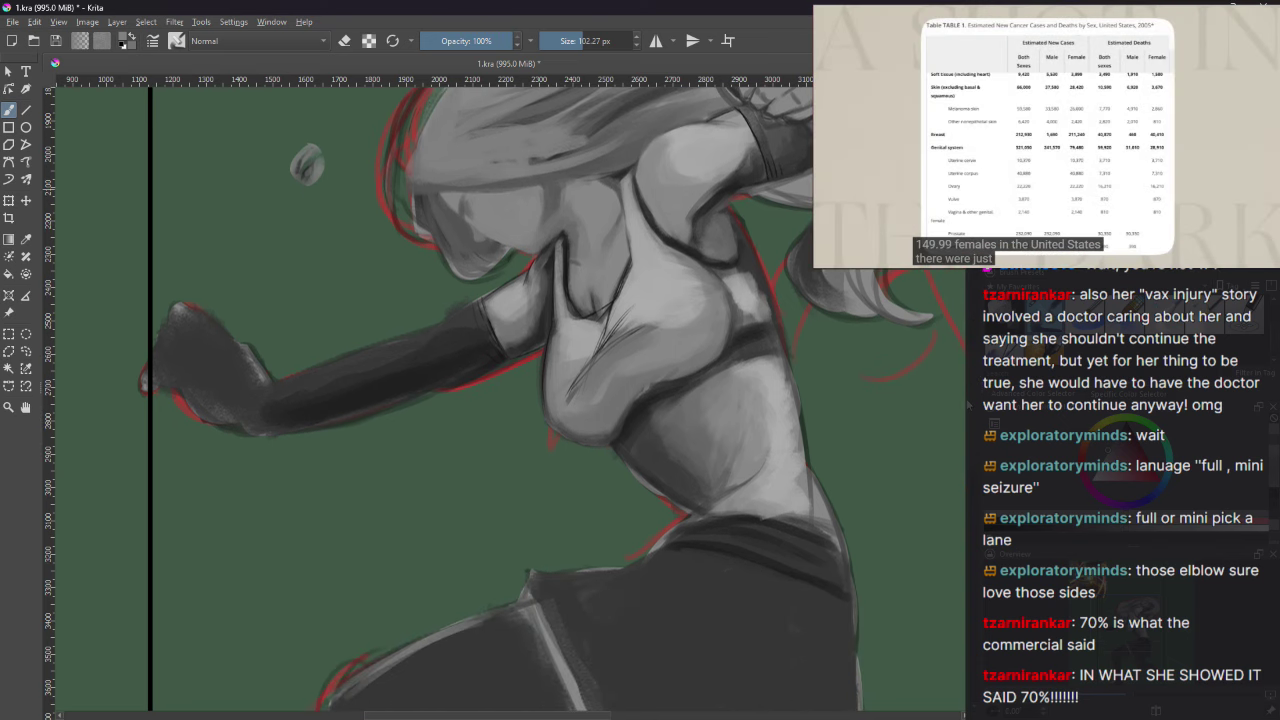
pyautogui.scroll(-1, 500, 400)
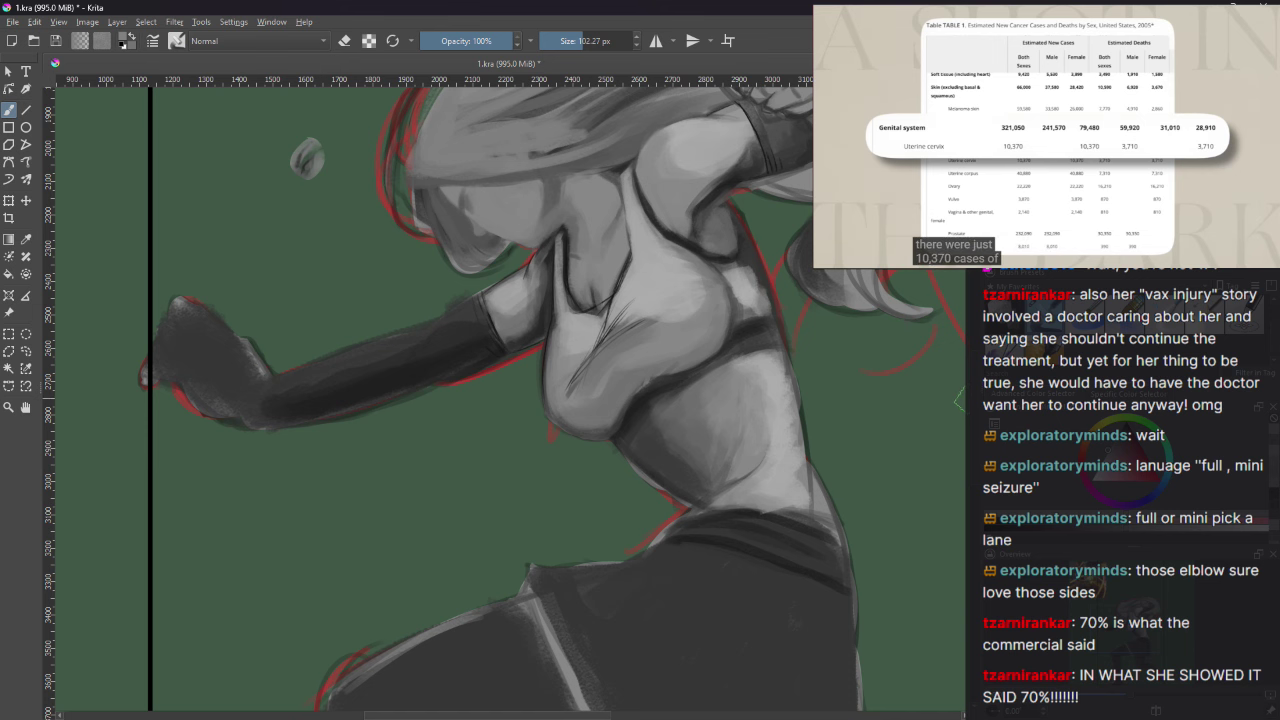
pyautogui.scroll(4, 960, 400)
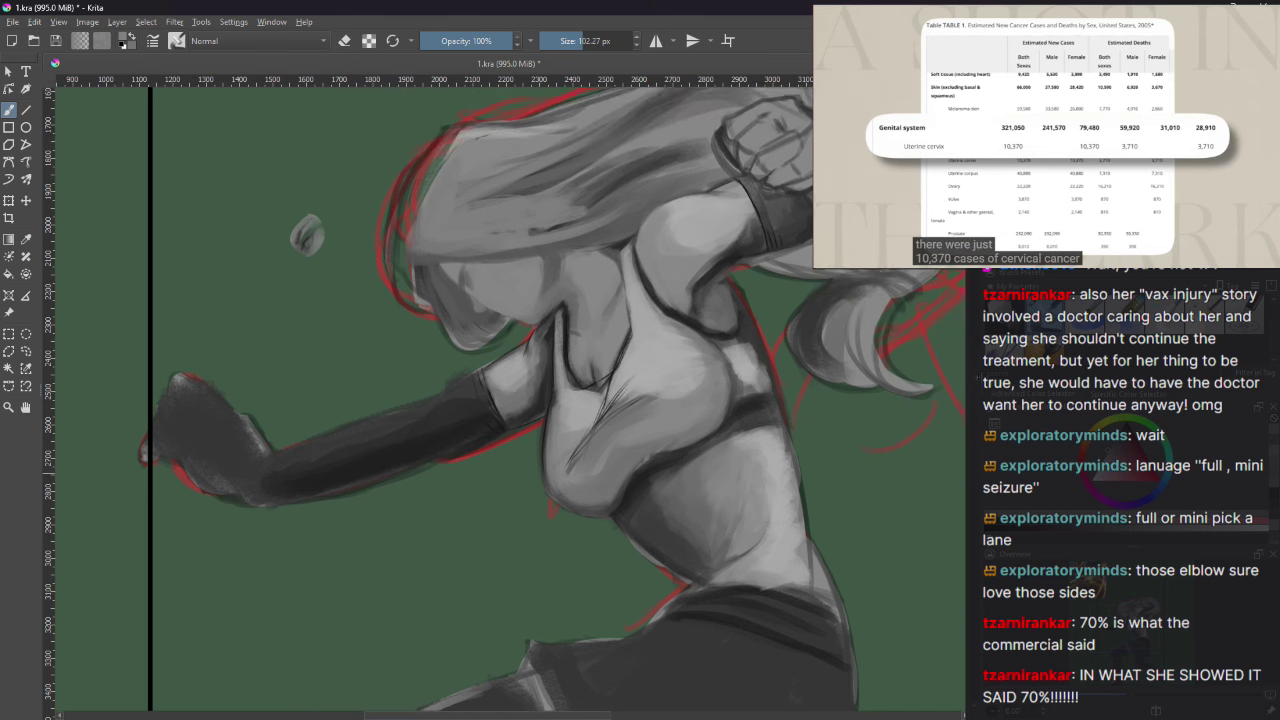
pyautogui.scroll(2, 957, 363)
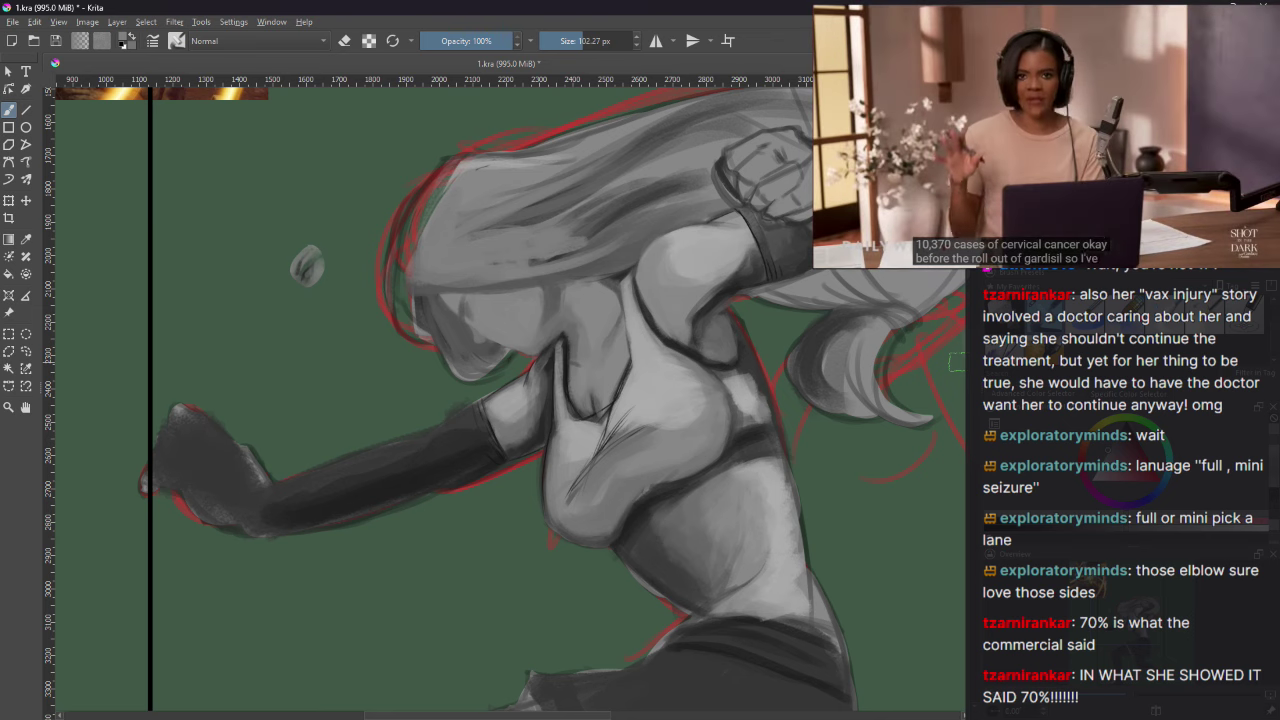
# Step: Rewind the podcast to the table of estimated cancer cases and replay the cervical cancer passage
pyautogui.moveTo(1107, 72)
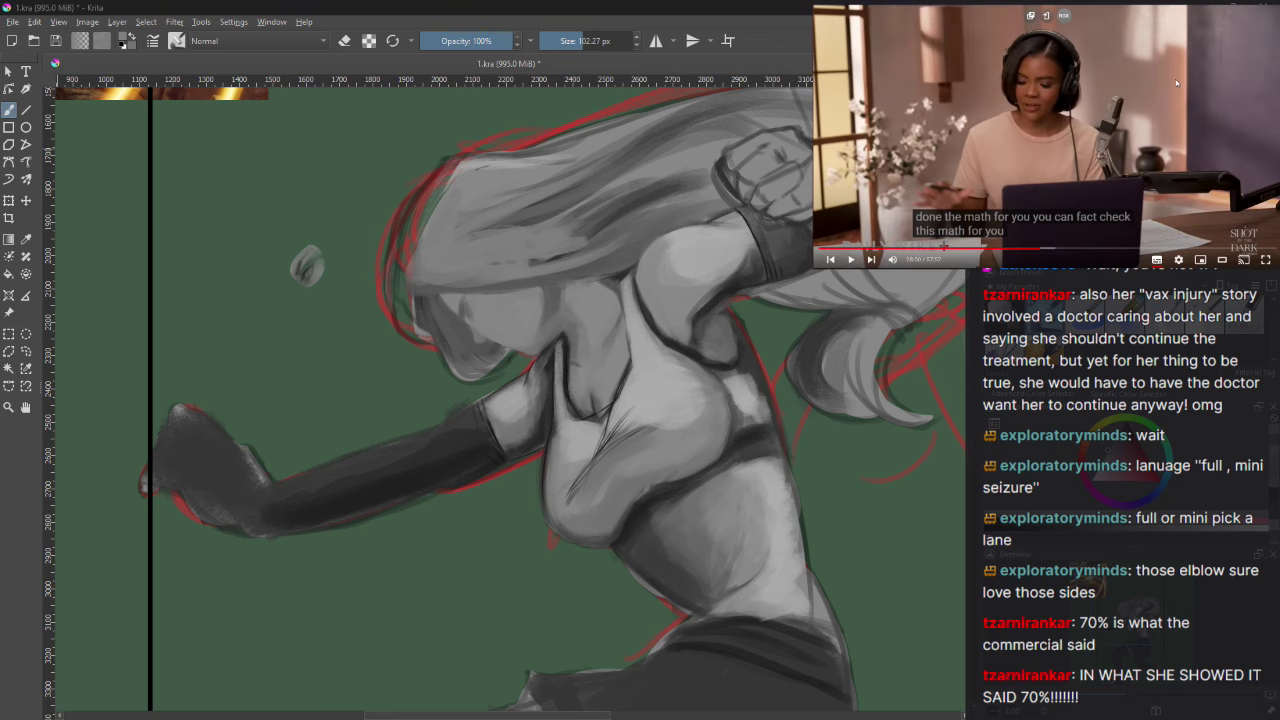
pyautogui.press('Left')
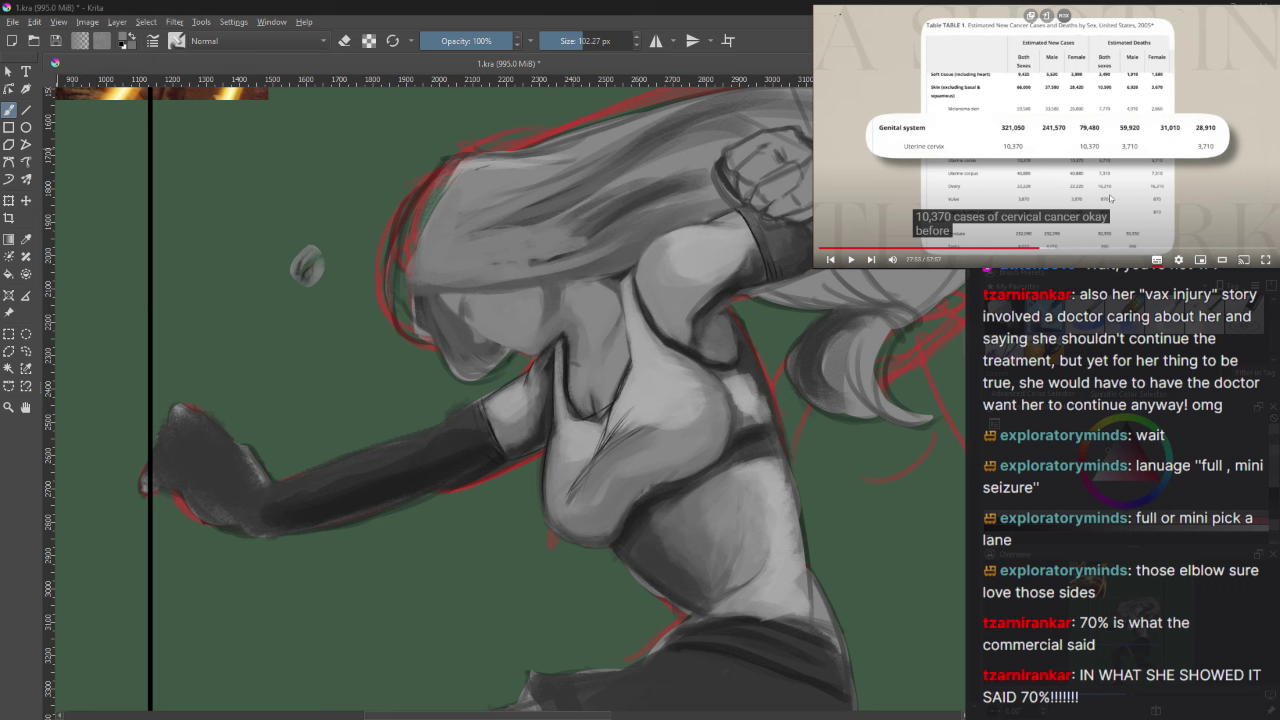
pyautogui.click(1115, 199)
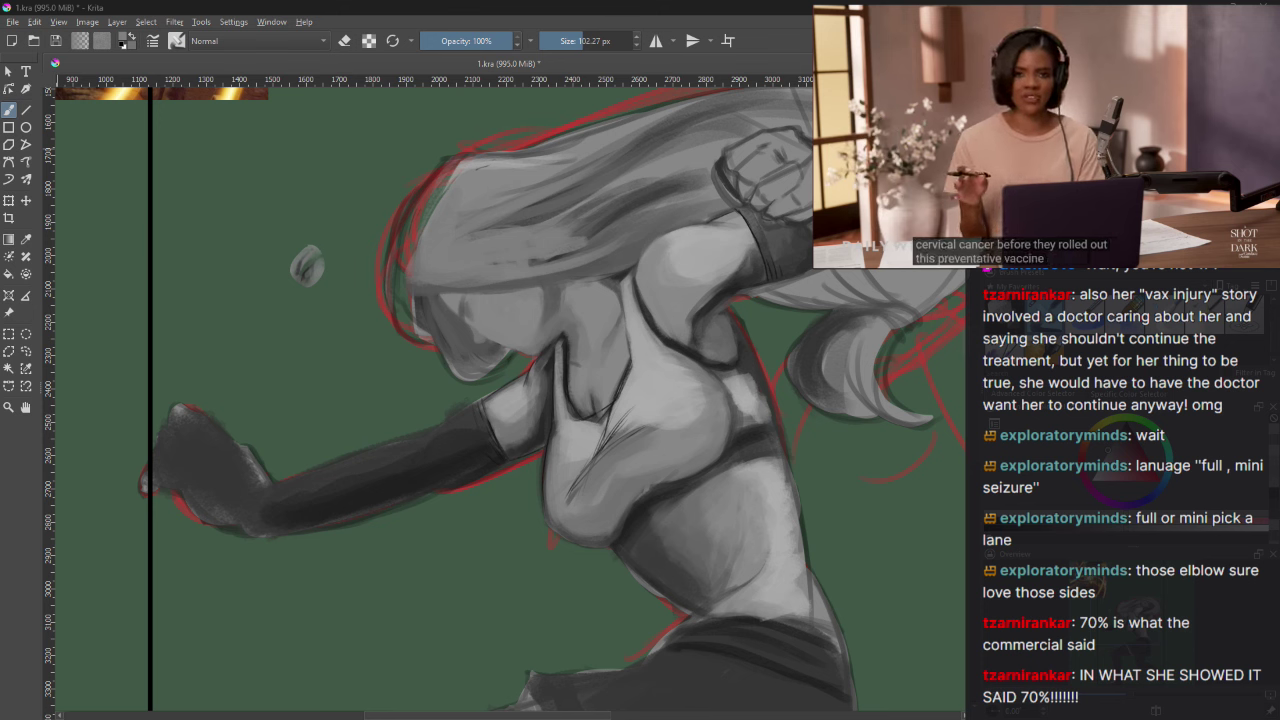
pyautogui.moveTo(1033, 148)
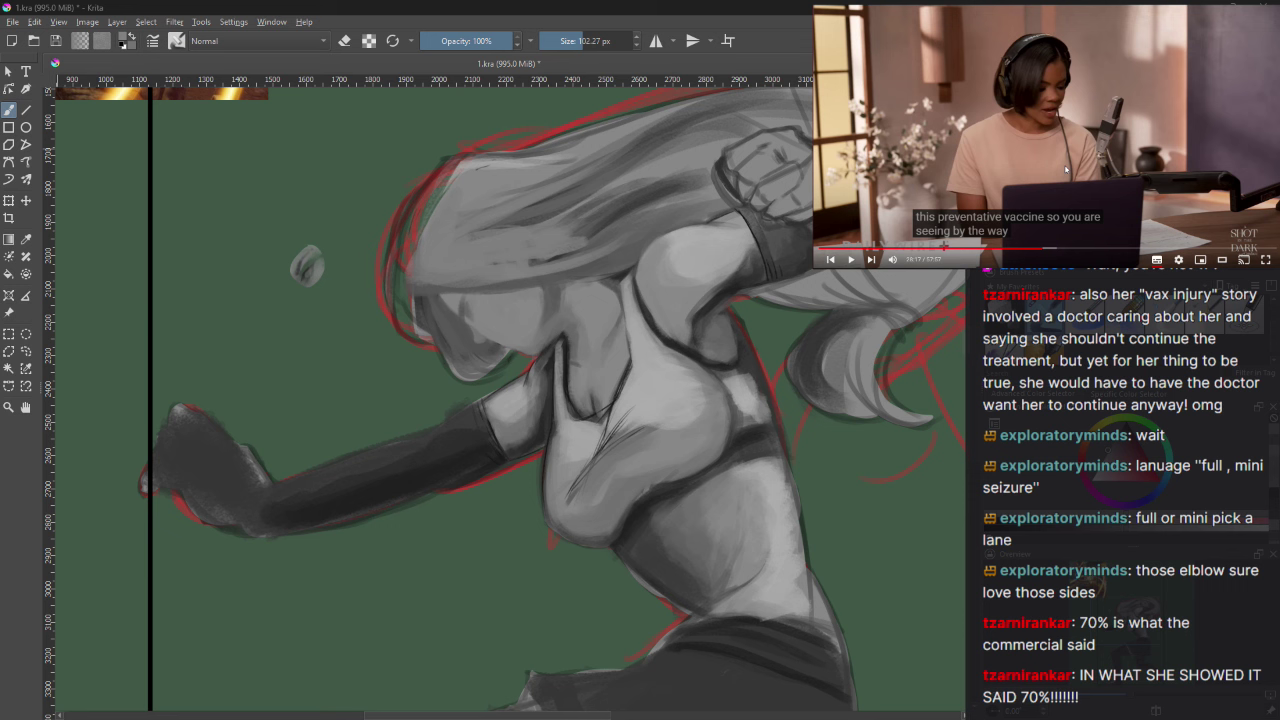
# Step: Set the brush size to 65.40 px and retouch the light skin and edge of the torso's side below the armpit
pyautogui.moveTo(545, 284); pyautogui.dragTo(552, 297)
pyautogui.hotkey('ctrl', 'z')
pyautogui.press('e')
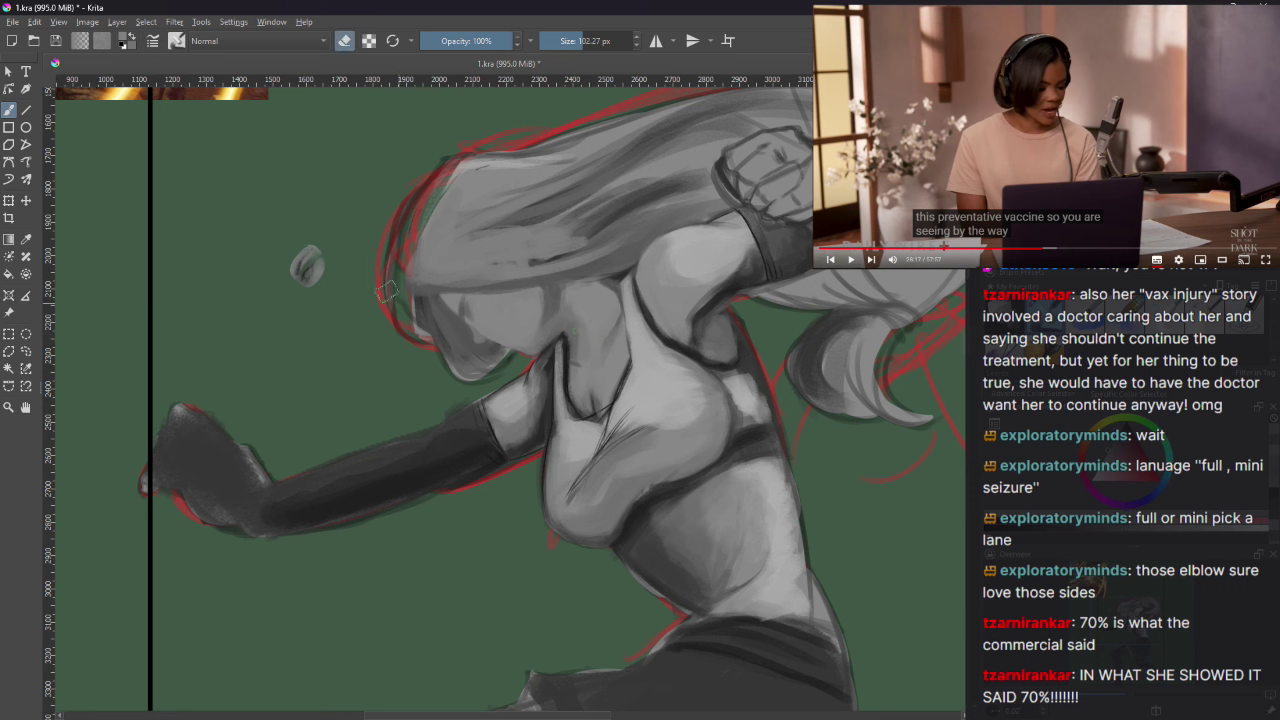
pyautogui.moveTo(750, 345); pyautogui.dragTo(805, 405)
pyautogui.click(568, 40)
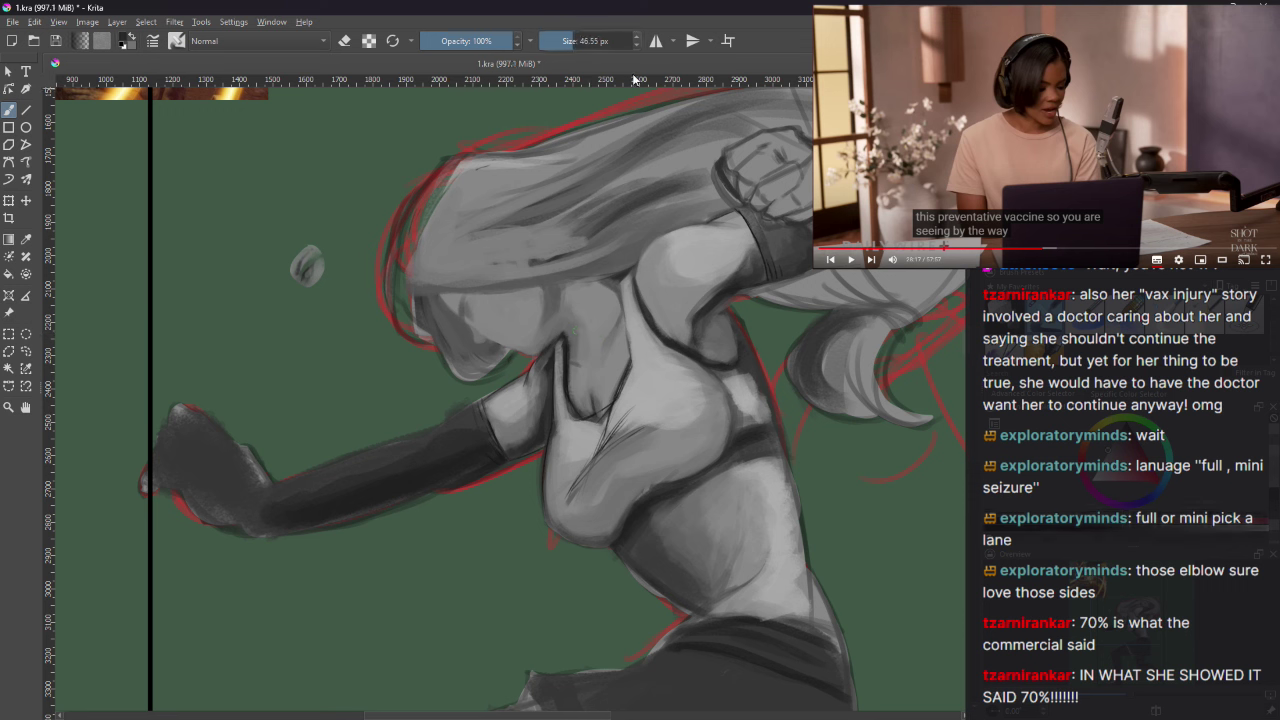
pyautogui.click(566, 42)
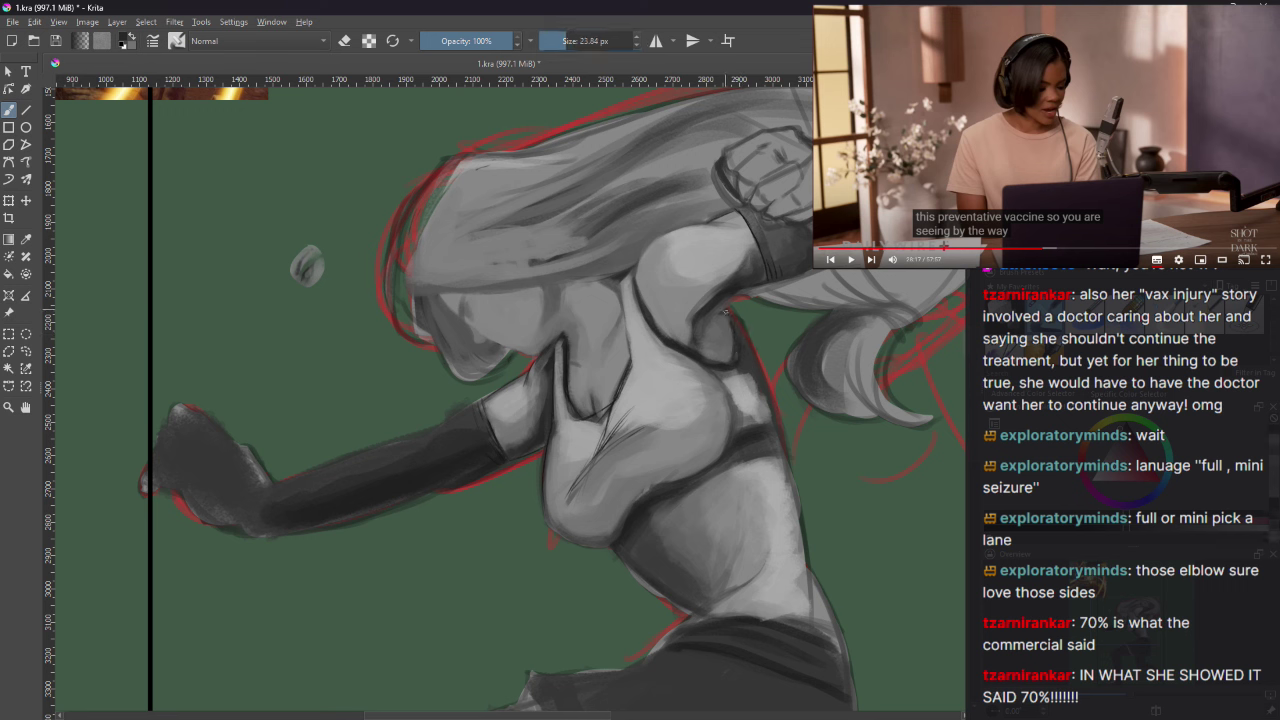
pyautogui.click(578, 40)
pyautogui.moveTo(742, 356); pyautogui.dragTo(770, 412)
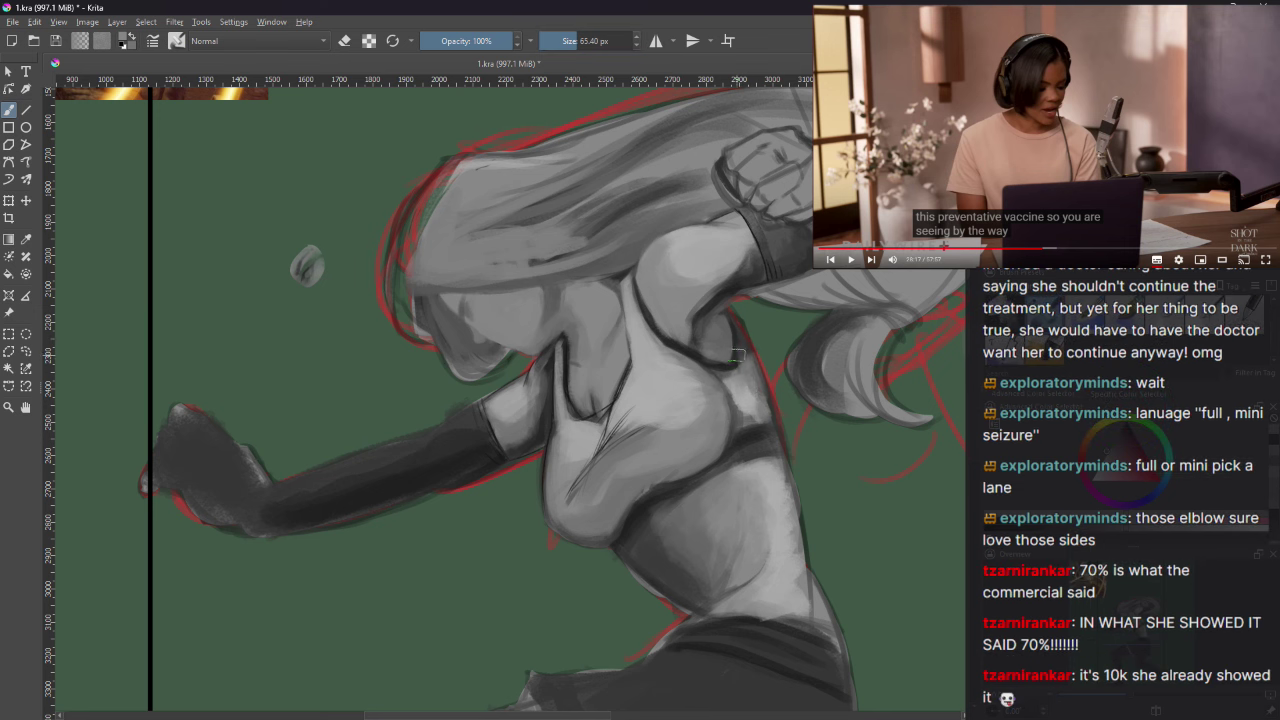
pyautogui.moveTo(740, 362); pyautogui.dragTo(742, 350)
pyautogui.moveTo(748, 402)
pyautogui.mouseDown()
pyautogui.moveTo(732, 390)
pyautogui.moveTo(732, 428)
pyautogui.mouseUp()
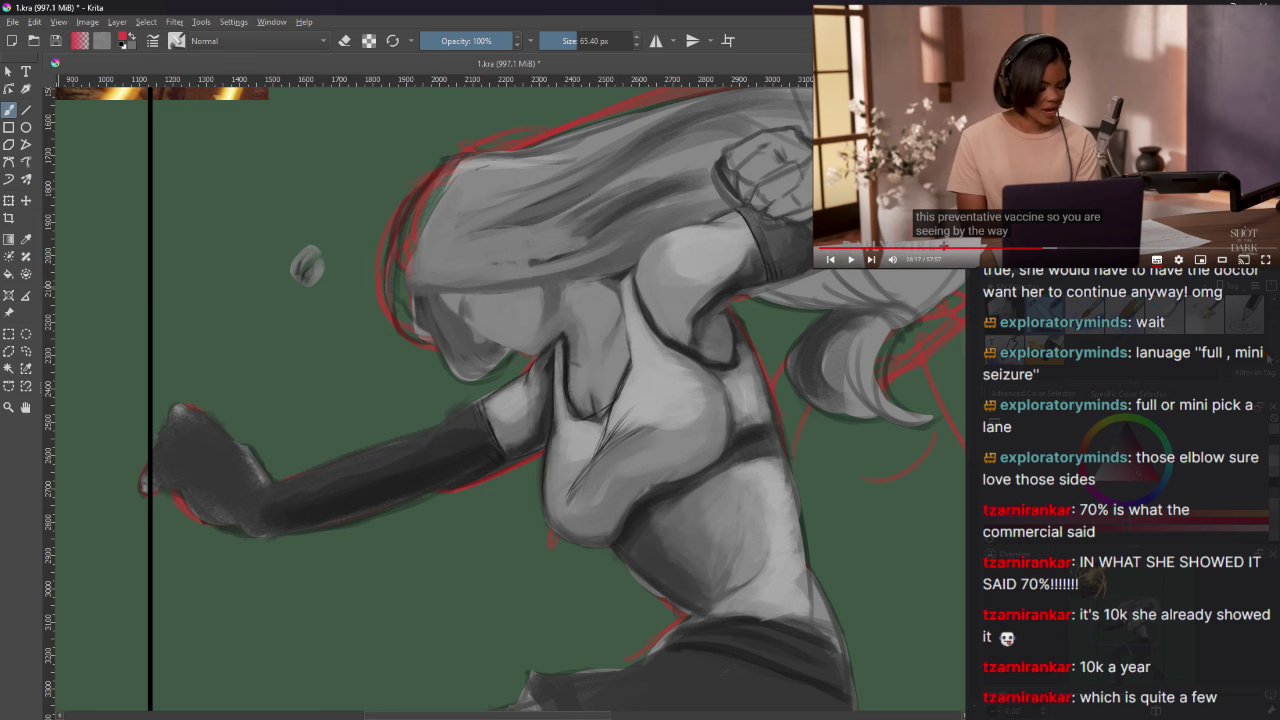
pyautogui.press('/')
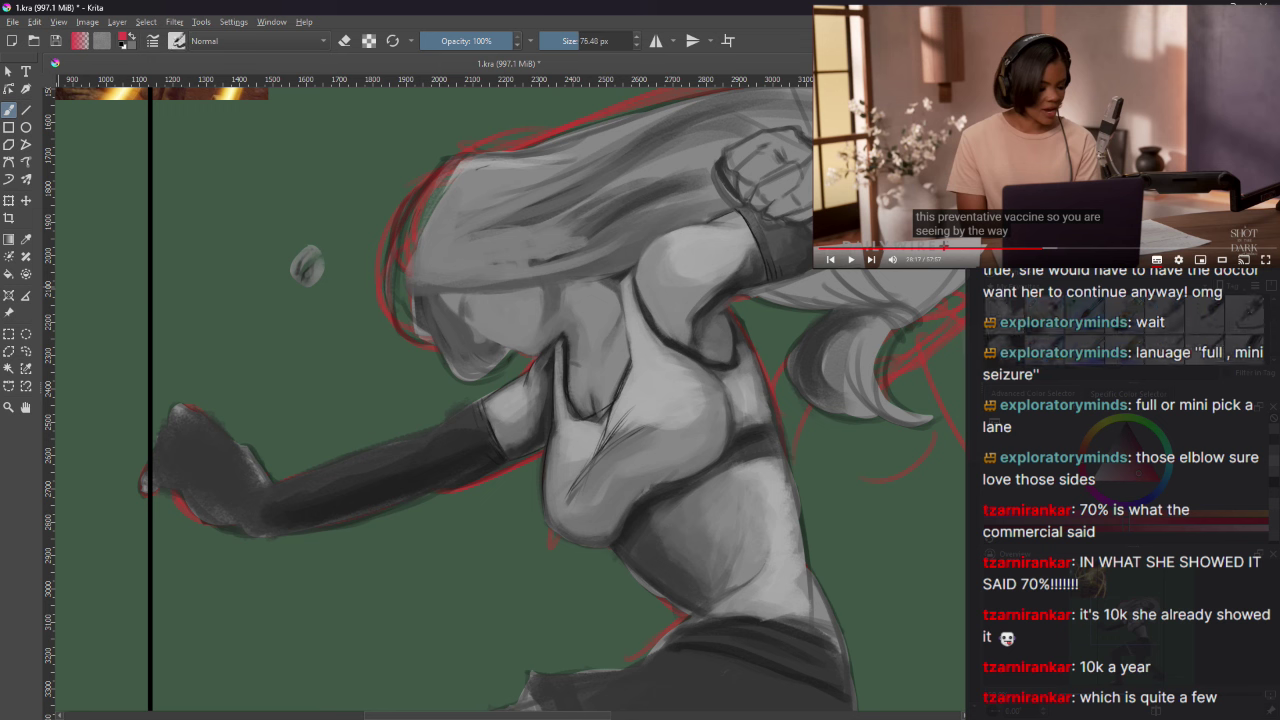
pyautogui.hotkey('ctrl', 's')
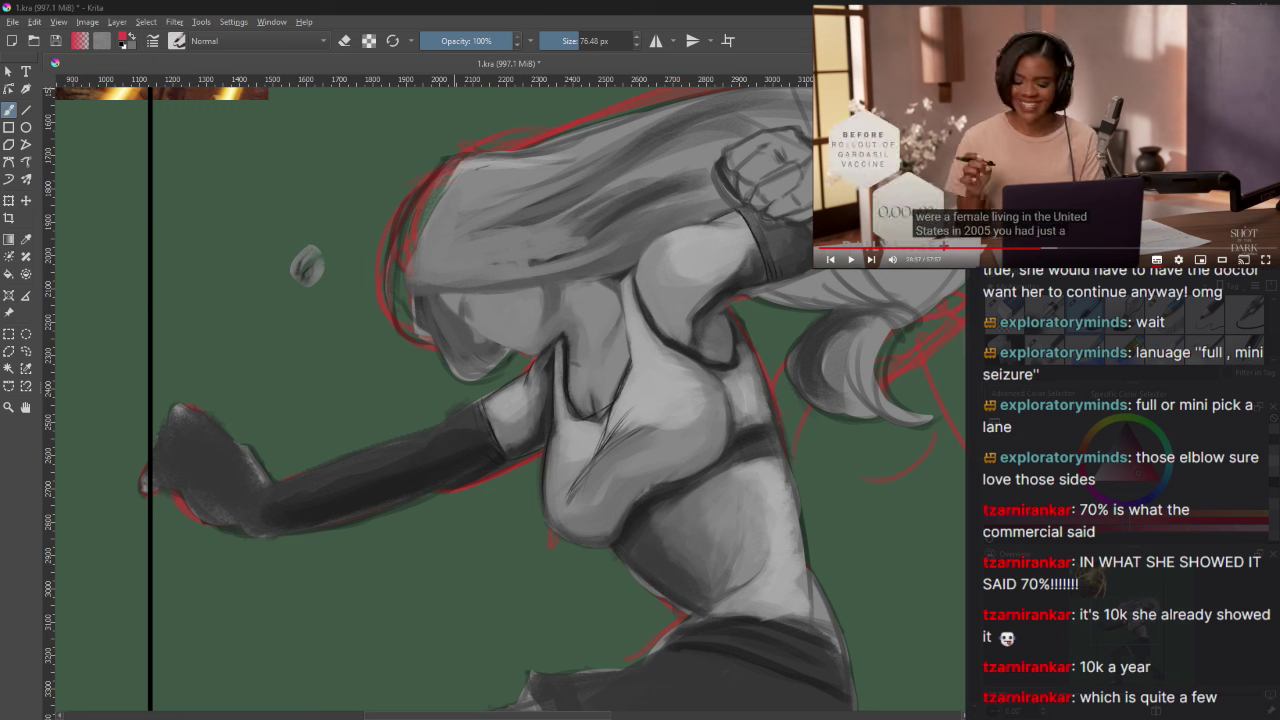
pyautogui.moveTo(212, 198)
pyautogui.mouseDown()
pyautogui.moveTo(221, 229)
pyautogui.moveTo(194, 211)
pyautogui.moveTo(267, 185)
pyautogui.moveTo(287, 216)
pyautogui.mouseUp()
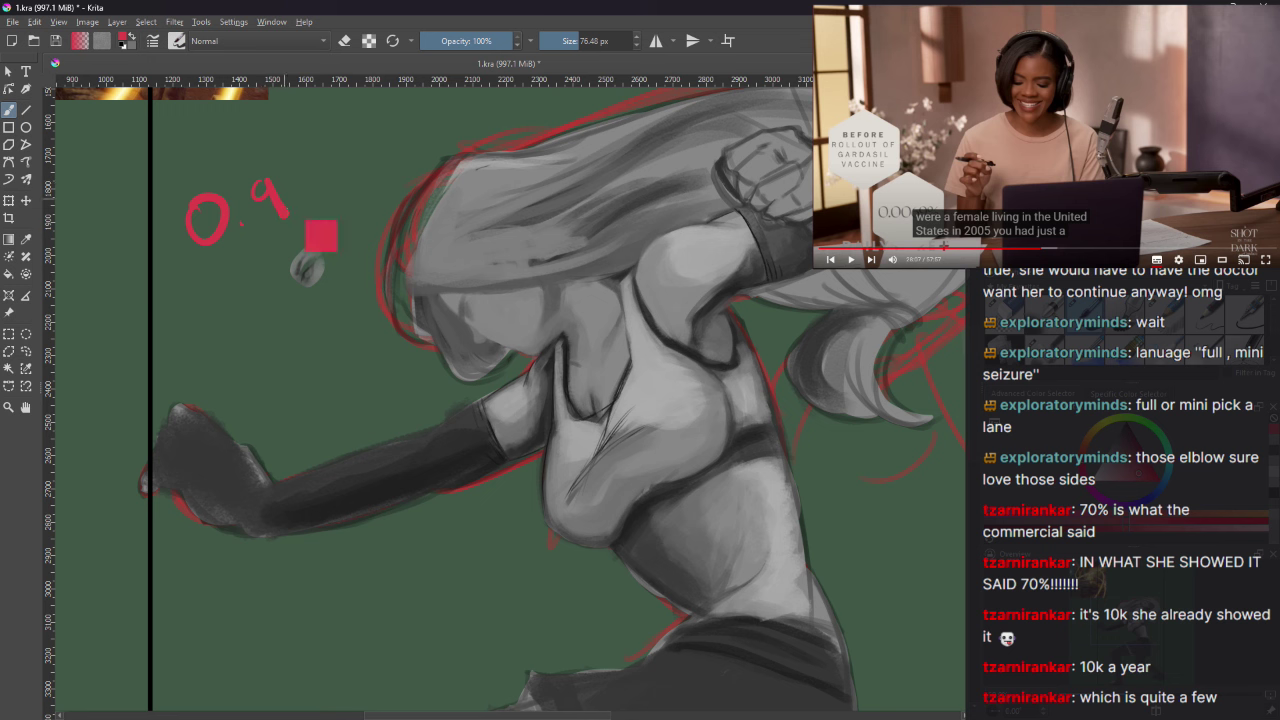
pyautogui.hotkey('ctrl', 'z')
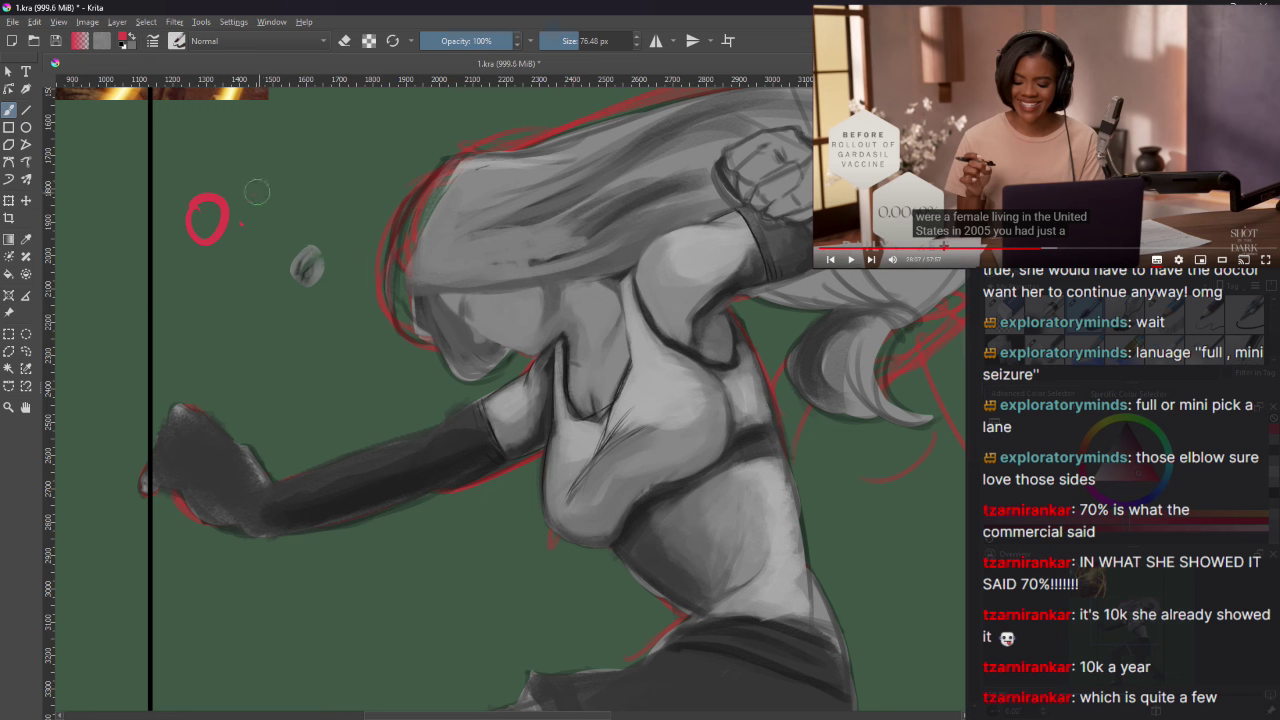
pyautogui.moveTo(262, 188); pyautogui.dragTo(258, 190)
pyautogui.hotkey('ctrl', 'z')
pyautogui.hotkey('ctrl', 'z')
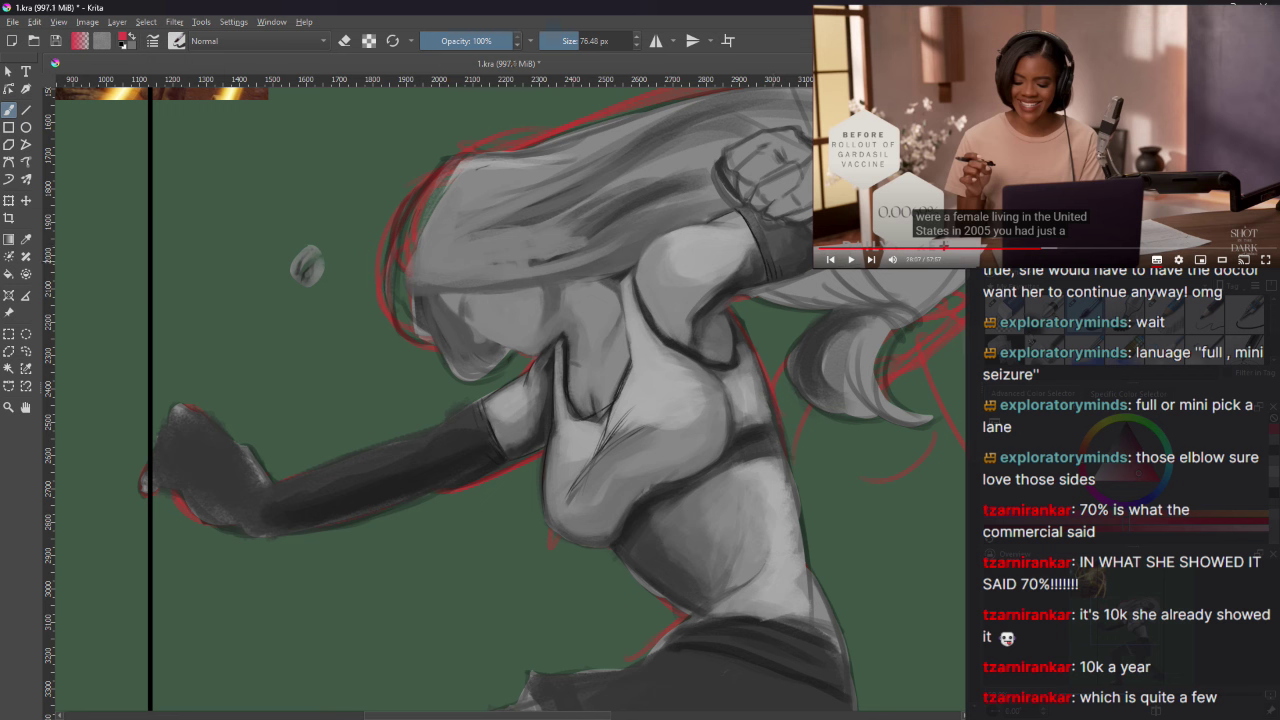
# Step: Handwrite 0.0069% in red on the green background beside the head, with 2005 above it
pyautogui.moveTo(213, 189)
pyautogui.mouseDown()
pyautogui.moveTo(218, 223)
pyautogui.moveTo(214, 202)
pyautogui.moveTo(250, 181)
pyautogui.moveTo(292, 189)
pyautogui.moveTo(350, 171)
pyautogui.mouseUp()
pyautogui.click(232, 210)
pyautogui.moveTo(362, 165); pyautogui.dragTo(361, 171)
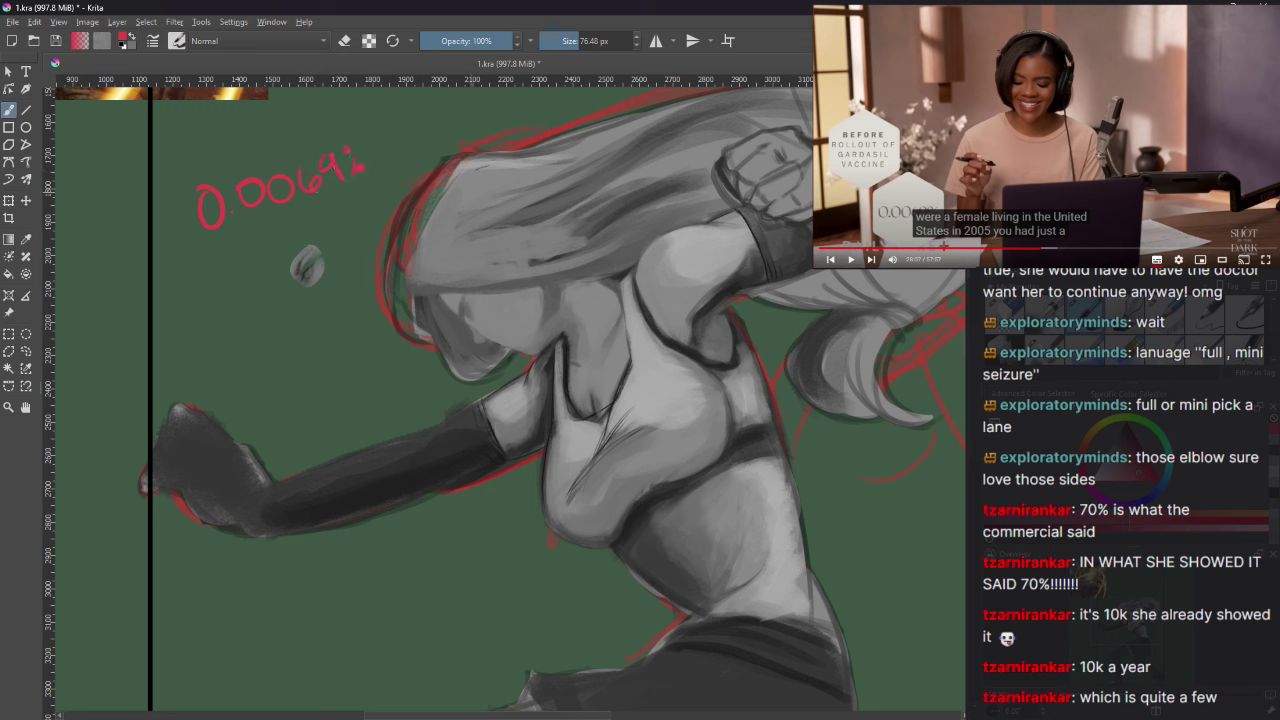
pyautogui.moveTo(188, 130)
pyautogui.mouseDown()
pyautogui.moveTo(214, 148)
pyautogui.moveTo(224, 119)
pyautogui.moveTo(252, 106)
pyautogui.moveTo(282, 114)
pyautogui.moveTo(252, 128)
pyautogui.moveTo(287, 94)
pyautogui.mouseUp()
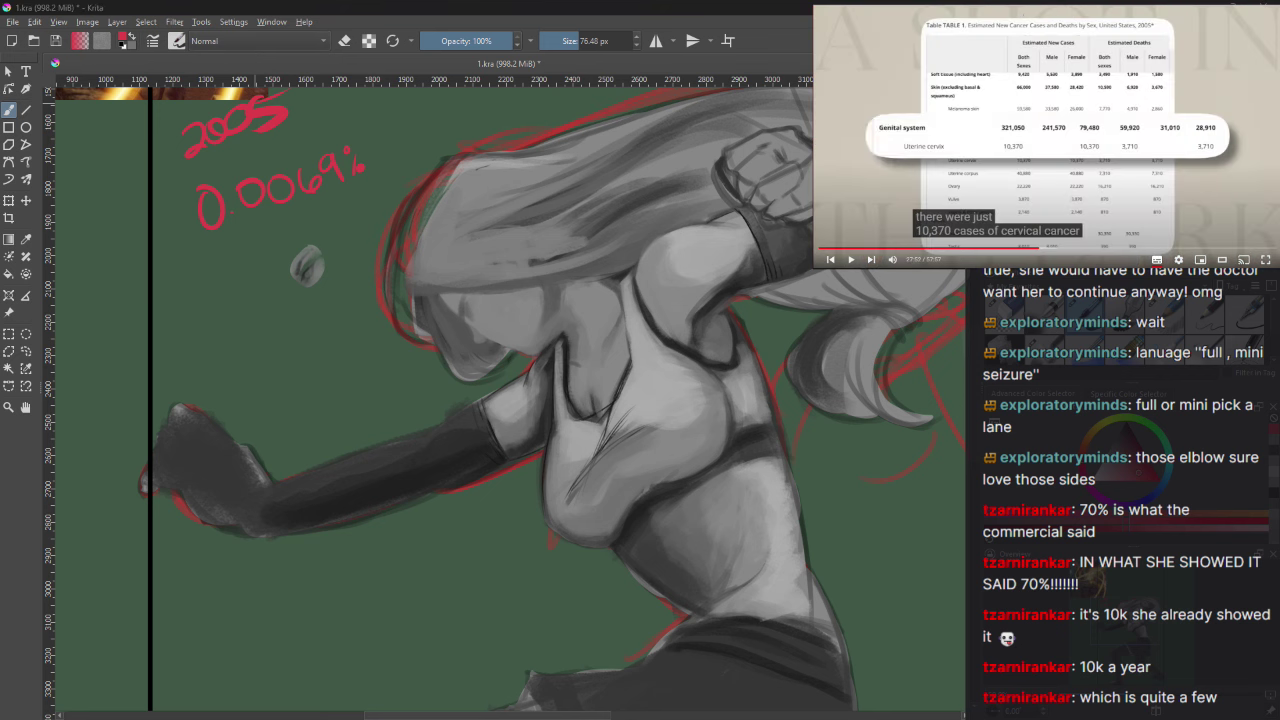
# Step: Handwrite 10370/3710 in red beneath the 0.0069% note
pyautogui.moveTo(206, 271); pyautogui.dragTo(214, 288)
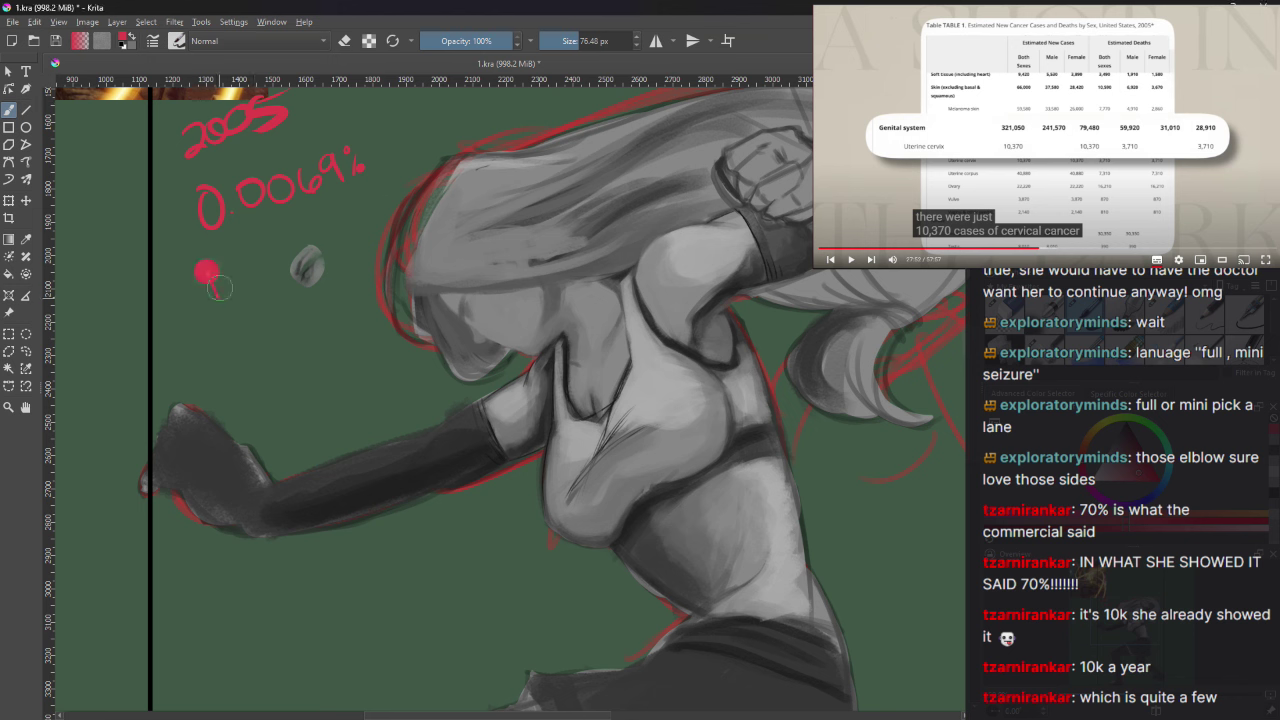
pyautogui.hotkey('ctrl', 'z')
pyautogui.moveTo(197, 262); pyautogui.dragTo(200, 296)
pyautogui.moveTo(238, 244)
pyautogui.mouseDown()
pyautogui.moveTo(262, 240)
pyautogui.moveTo(250, 258)
pyautogui.moveTo(291, 241)
pyautogui.mouseUp()
pyautogui.moveTo(343, 200); pyautogui.dragTo(344, 224)
pyautogui.moveTo(372, 176)
pyautogui.mouseDown()
pyautogui.moveTo(390, 172)
pyautogui.moveTo(378, 204)
pyautogui.moveTo(396, 194)
pyautogui.mouseUp()
pyautogui.moveTo(408, 168); pyautogui.dragTo(406, 190)
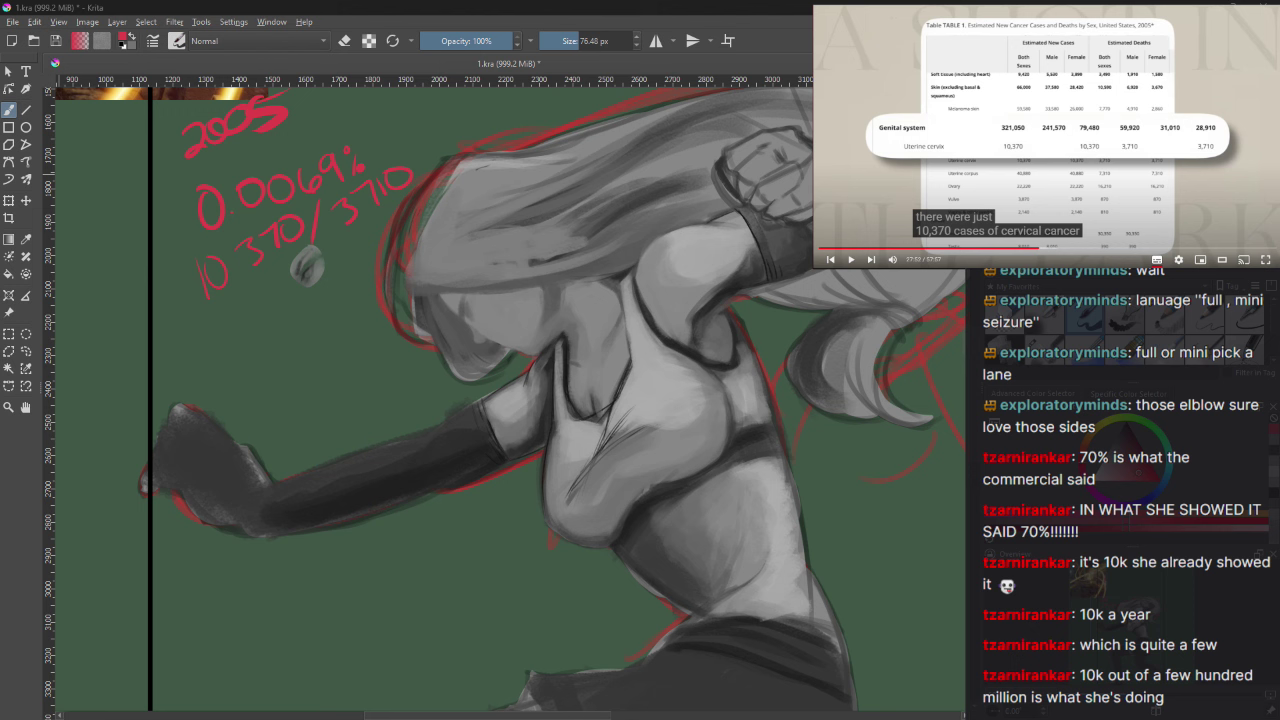
# Step: Resume the podcast and clear the red handwritten notes from the canvas
pyautogui.click(987, 82)
pyautogui.click(60, 172)
pyautogui.press('Delete')
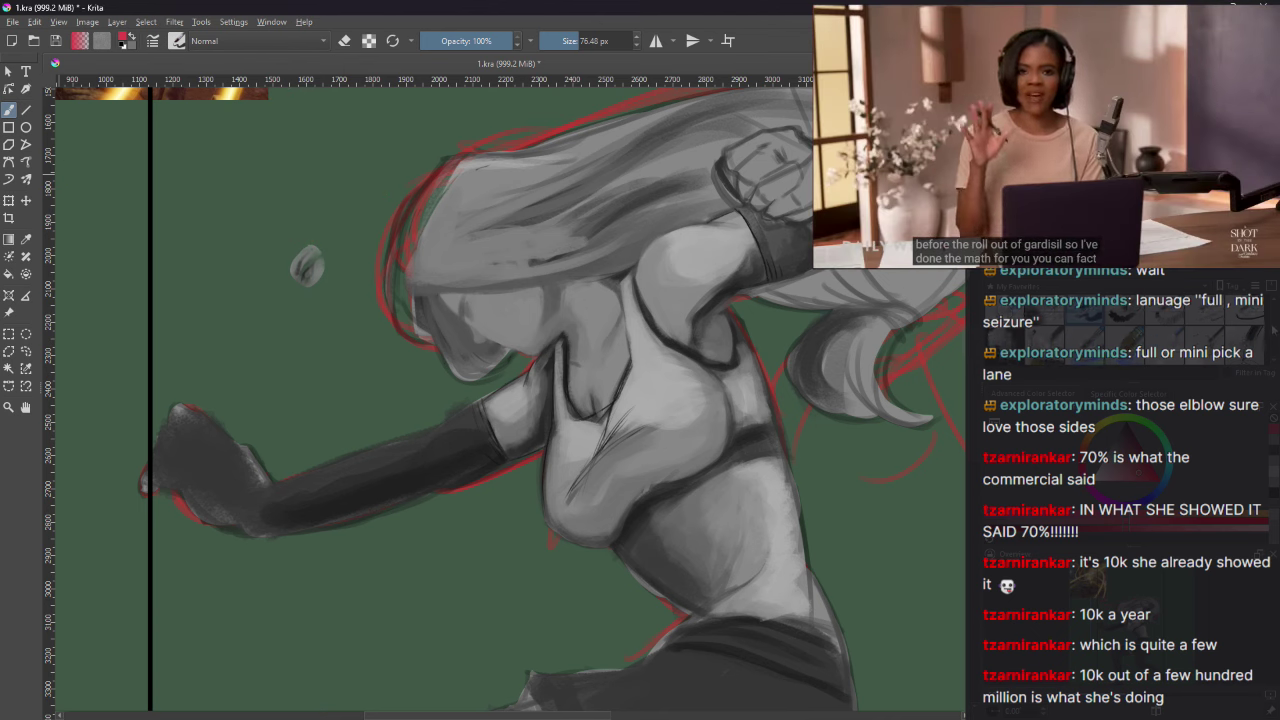
# Step: Sample the grey swatch beside the figure, set the brush to 29.61 px, start painting the eye and pause the podcast
pyautogui.press('[')
pyautogui.moveTo(921, 365); pyautogui.dragTo(921, 335)
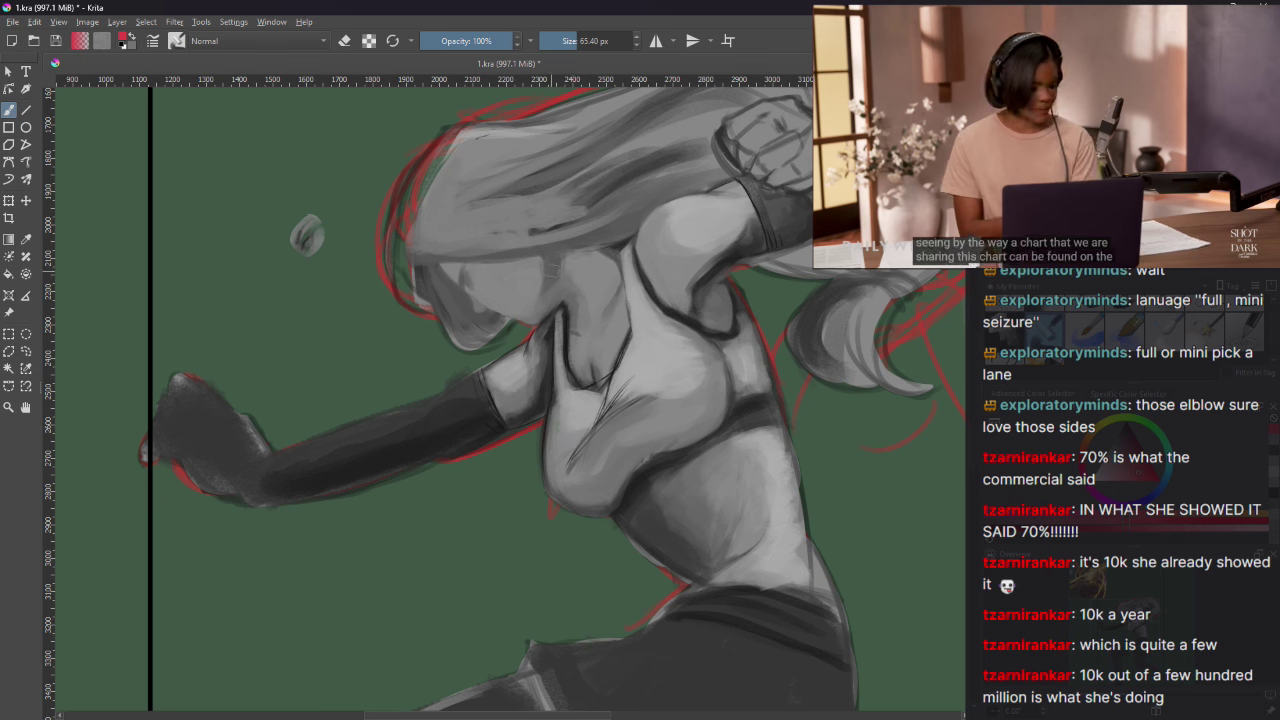
pyautogui.click(26, 239)
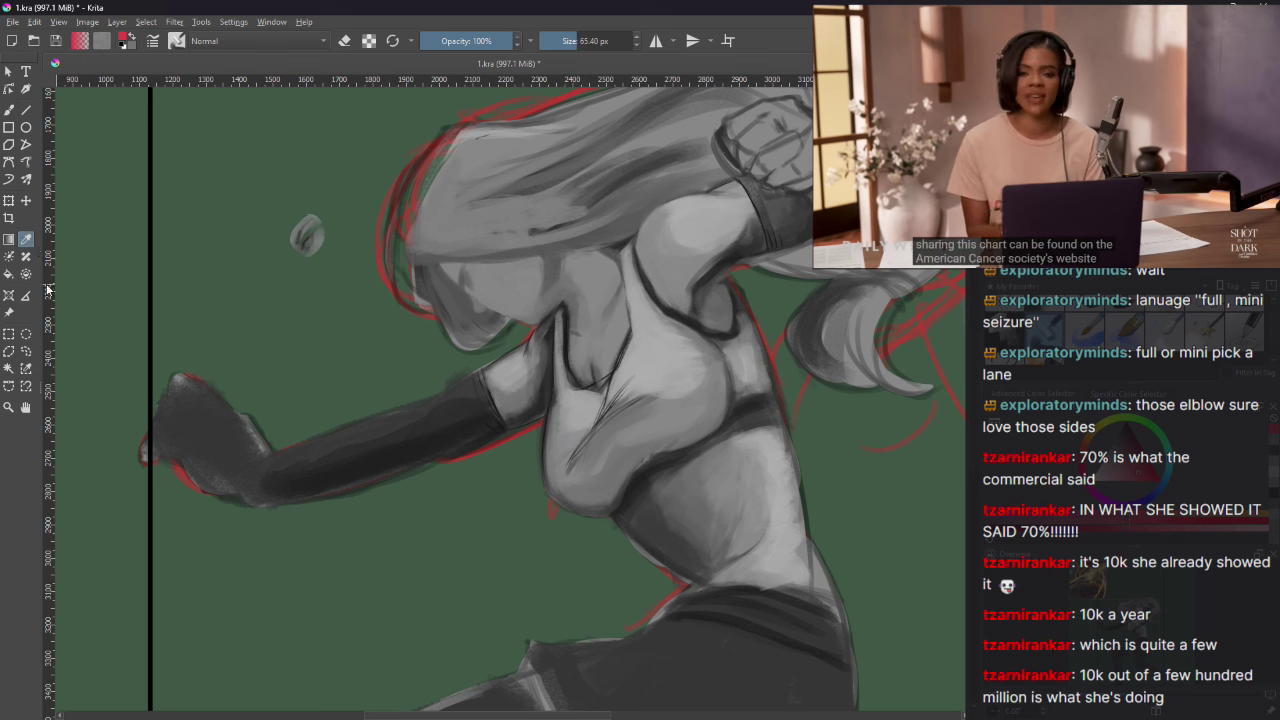
pyautogui.click(307, 235)
pyautogui.press('b')
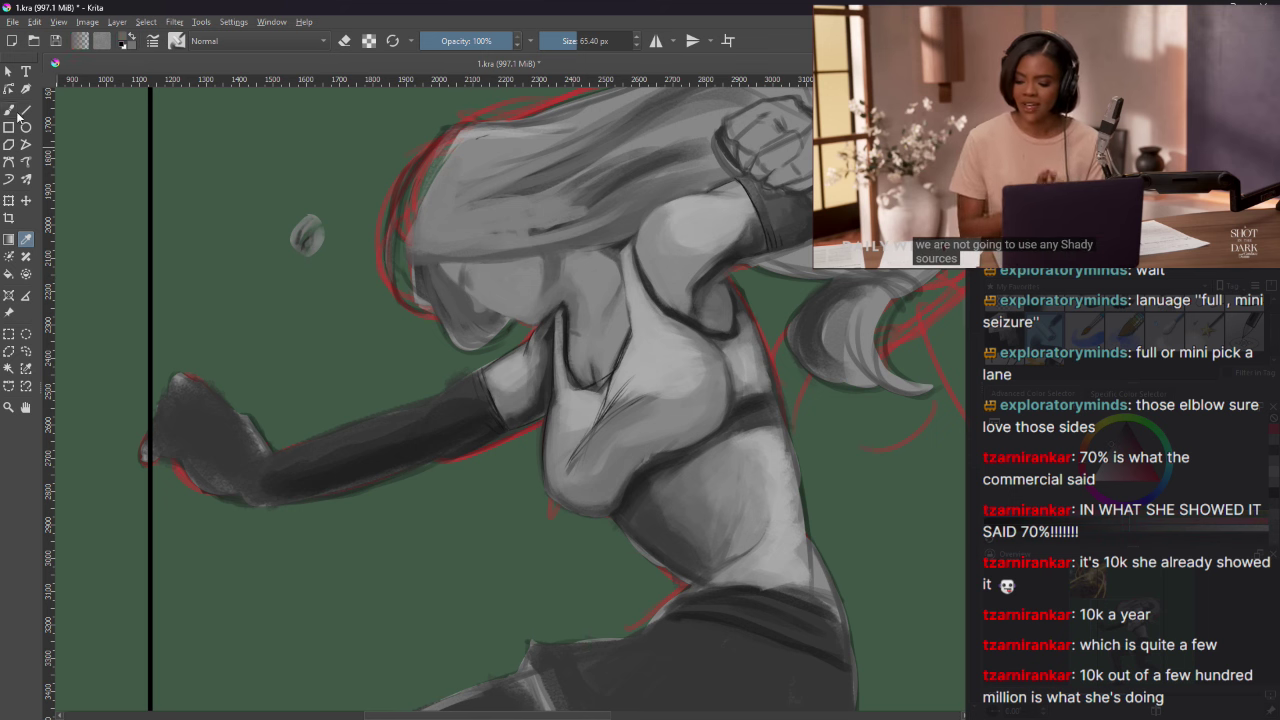
pyautogui.click(568, 43)
pyautogui.moveTo(568, 43); pyautogui.dragTo(576, 43)
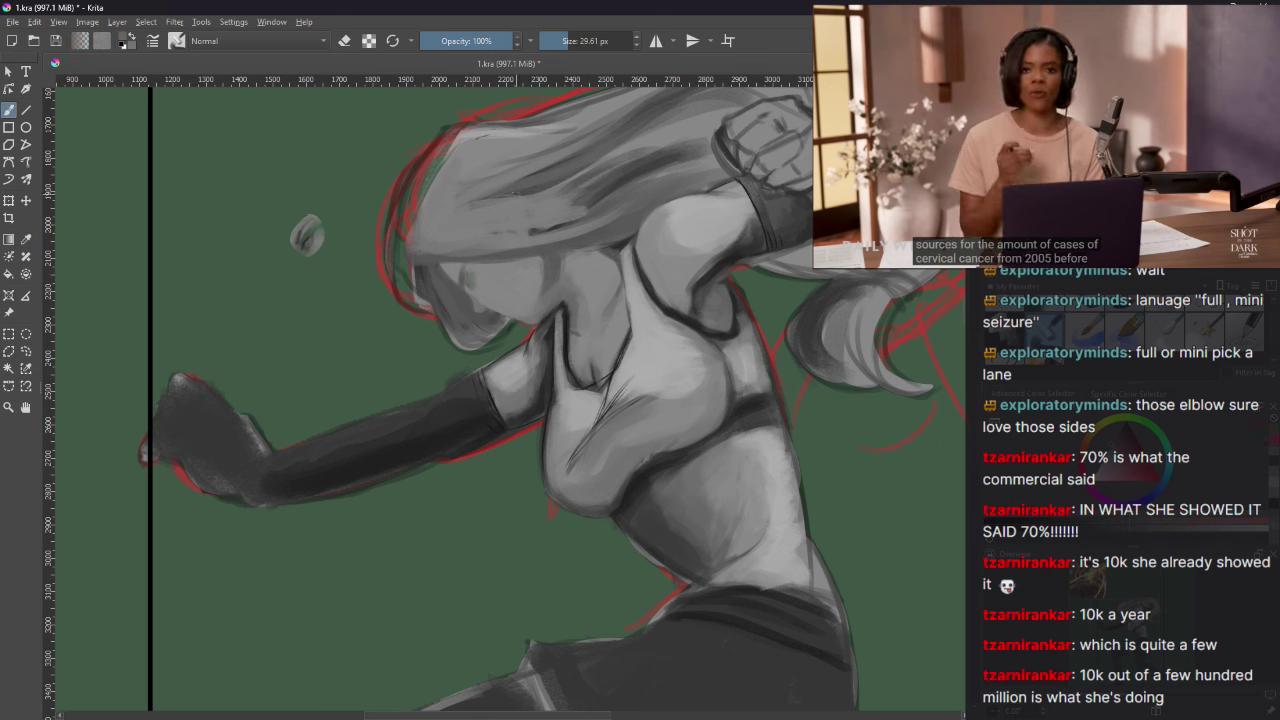
pyautogui.click(992, 123)
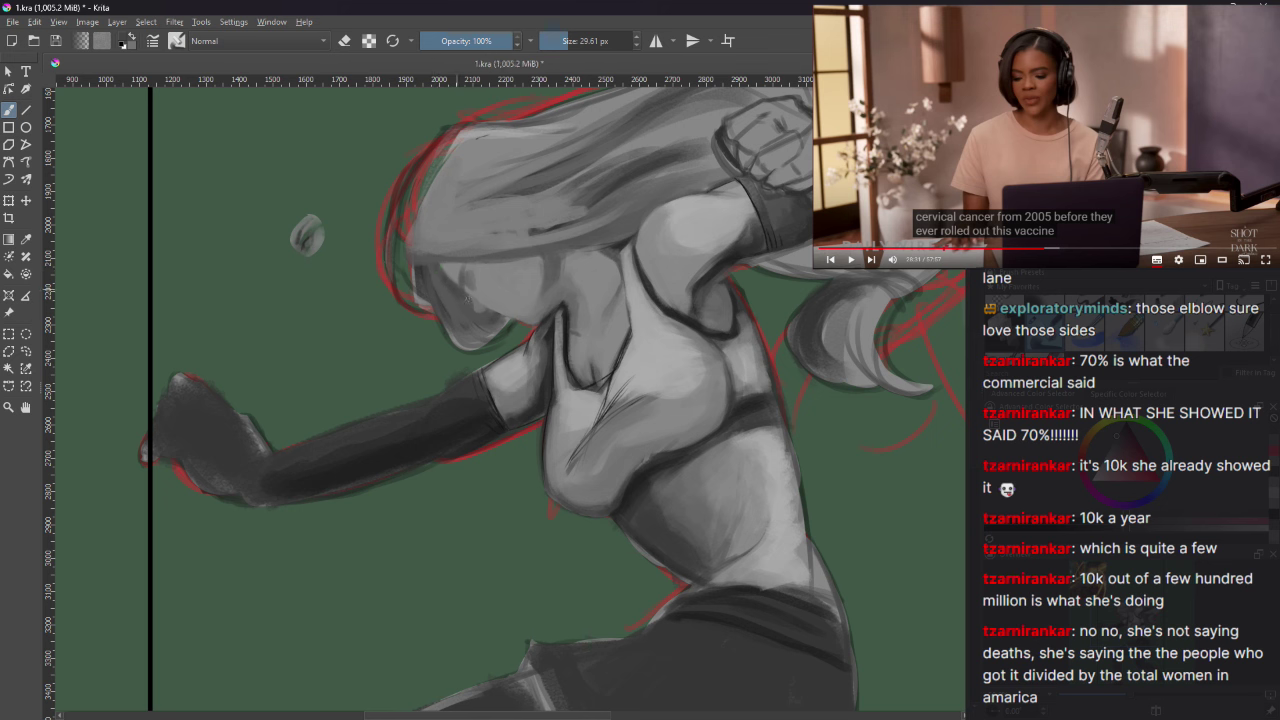
# Step: Sample a grey for the face and sketch the eye's outline, reducing the brush to 13.39 px
pyautogui.click(26, 239)
pyautogui.click(10, 110)
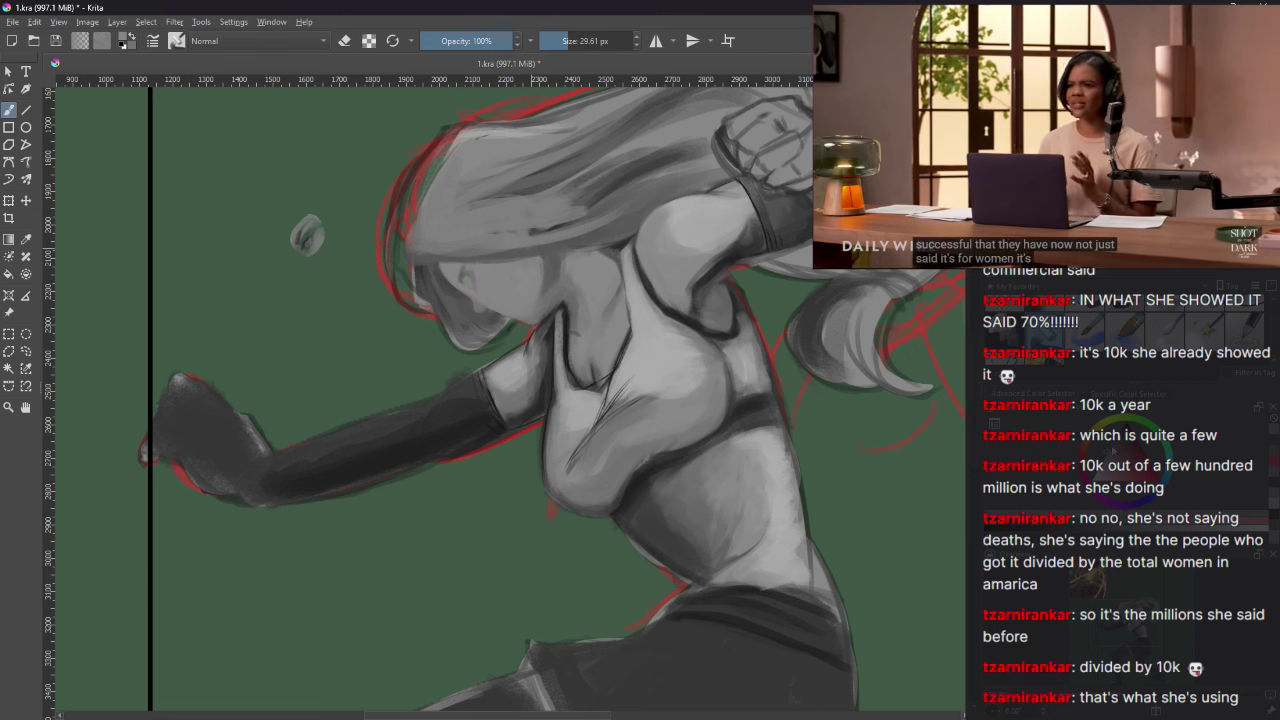
pyautogui.press('[')
pyautogui.press('[')
pyautogui.press('[')
pyautogui.press('[')
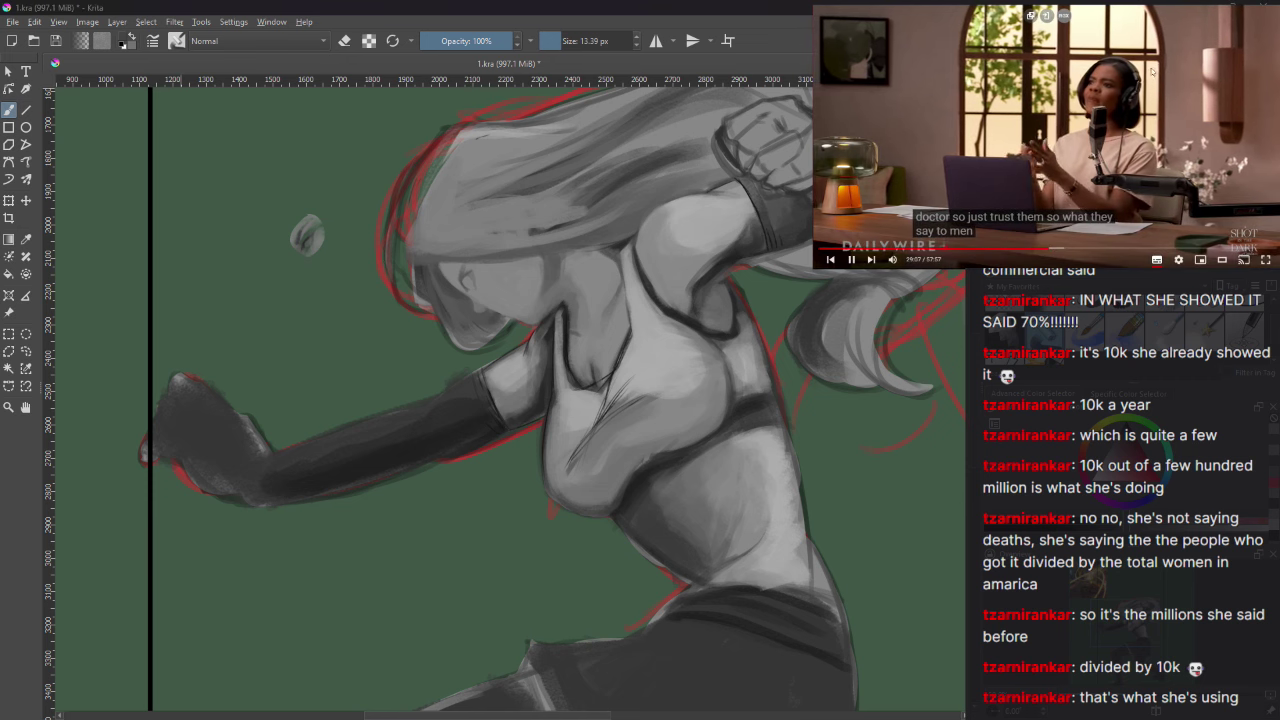
# Step: Pause the podcast at the passage about what men are told, and resume it
pyautogui.moveTo(1200, 15)
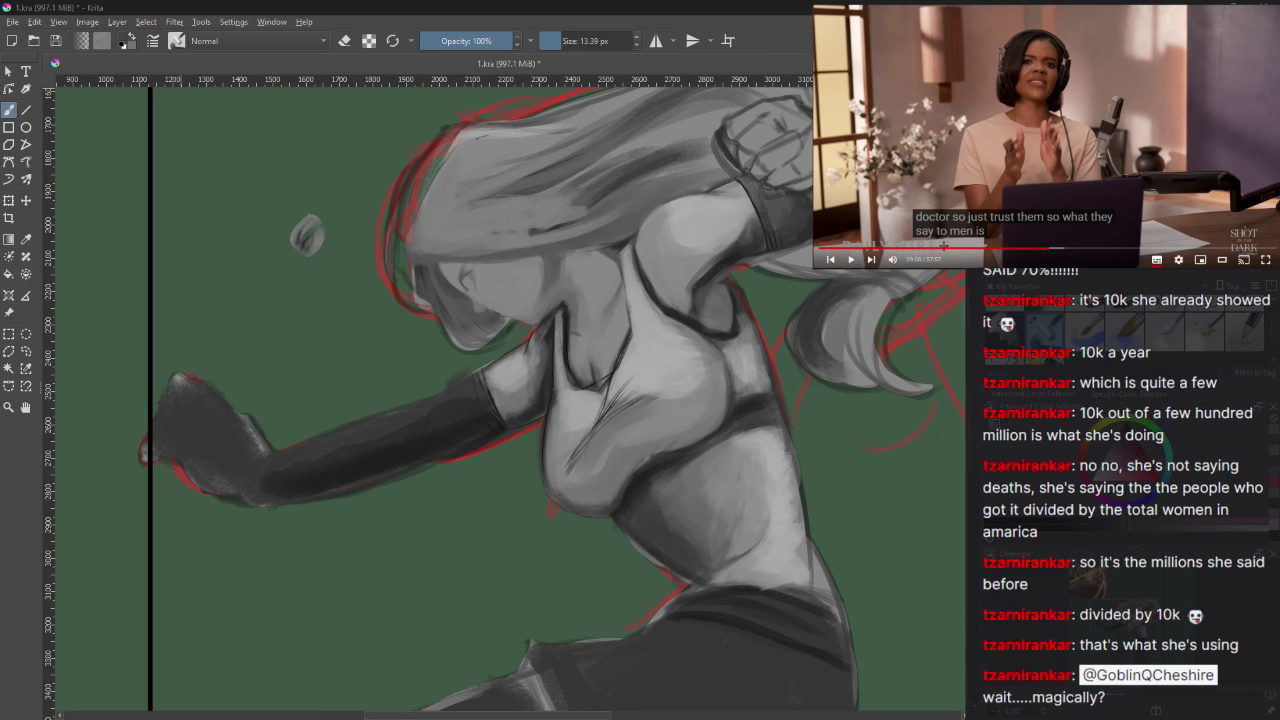
pyautogui.moveTo(1183, 138)
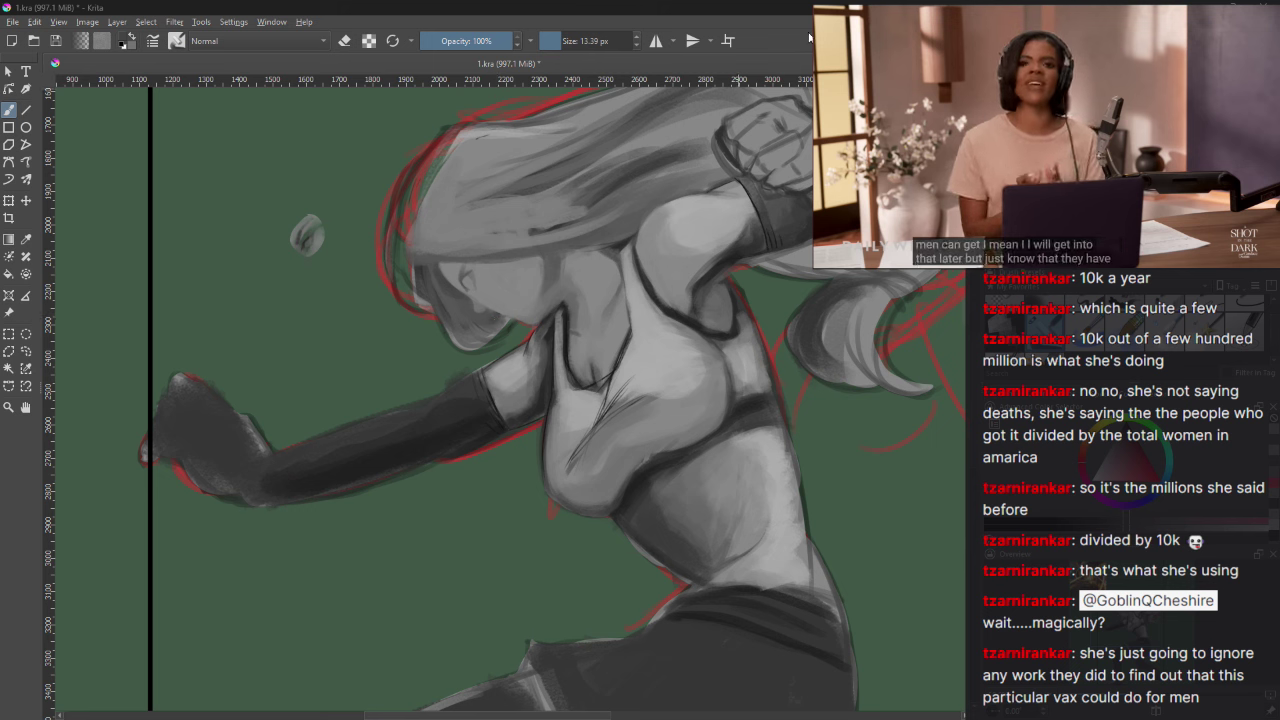
pyautogui.click(1096, 87)
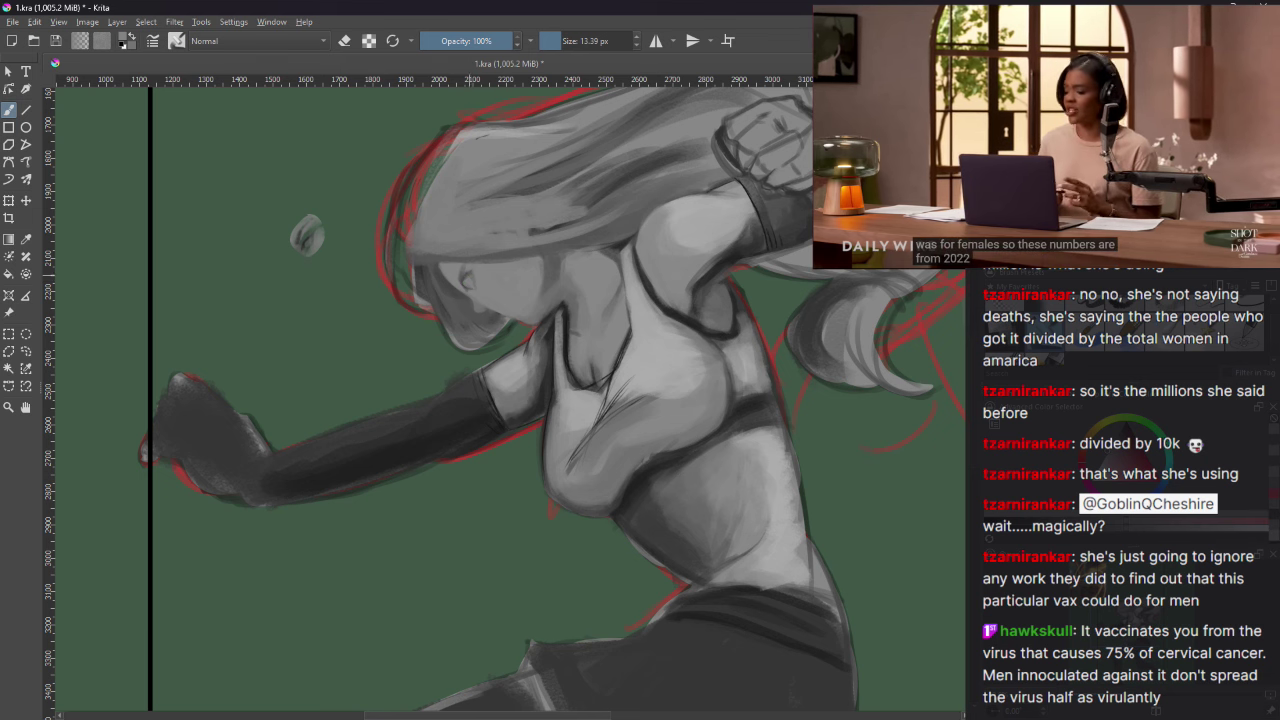
# Step: Undo the stray stroke on the face and darken the eye's details with a 7.34 px brush
pyautogui.moveTo(504, 320); pyautogui.dragTo(470, 270)
pyautogui.hotkey('ctrl', 'z')
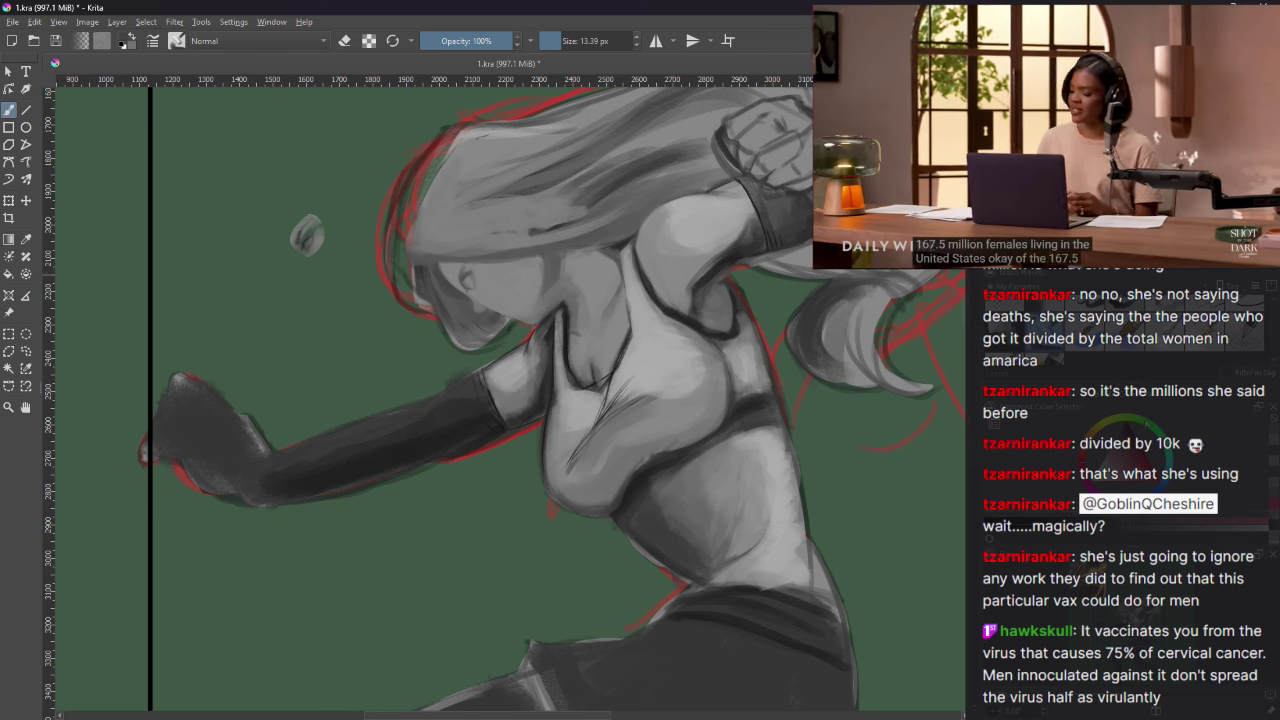
pyautogui.press('[')
pyautogui.press('[')
pyautogui.press('[')
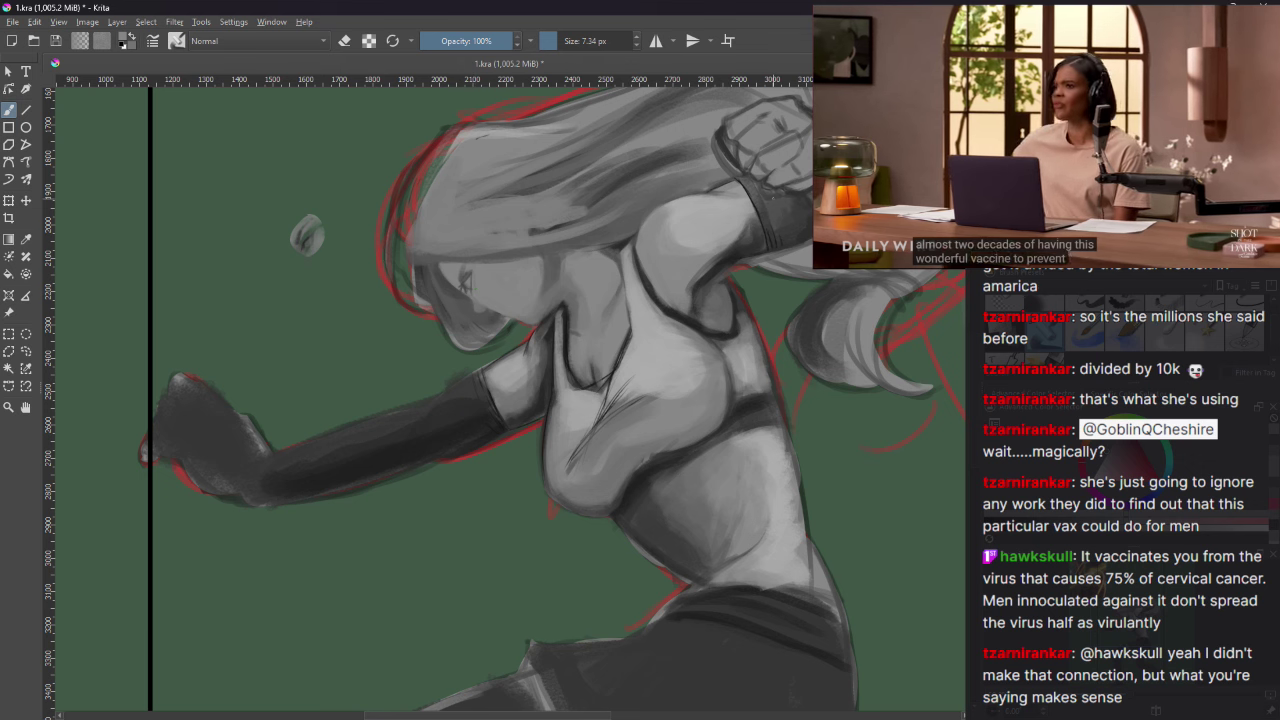
# Step: Pause and resume the podcast at the vaccine comparison, and pause it again at the remark about discontinuing the vaccine
pyautogui.moveTo(1100, 112)
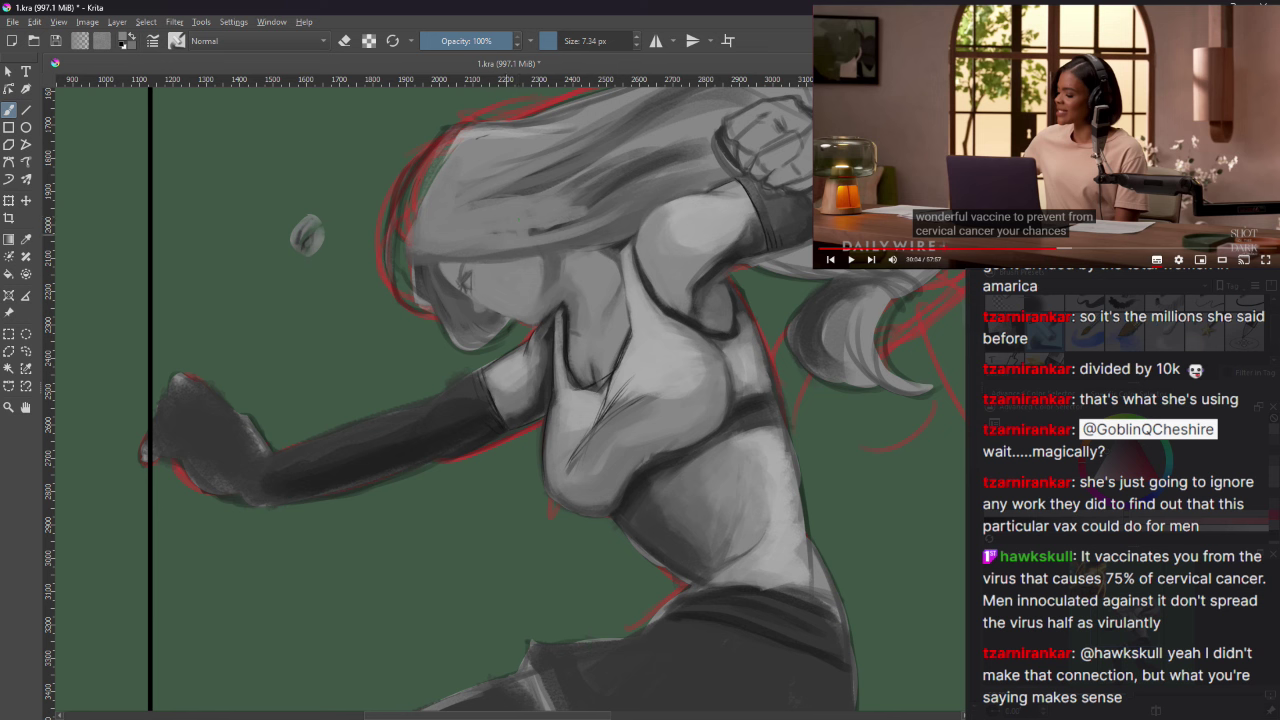
pyautogui.click(1104, 185)
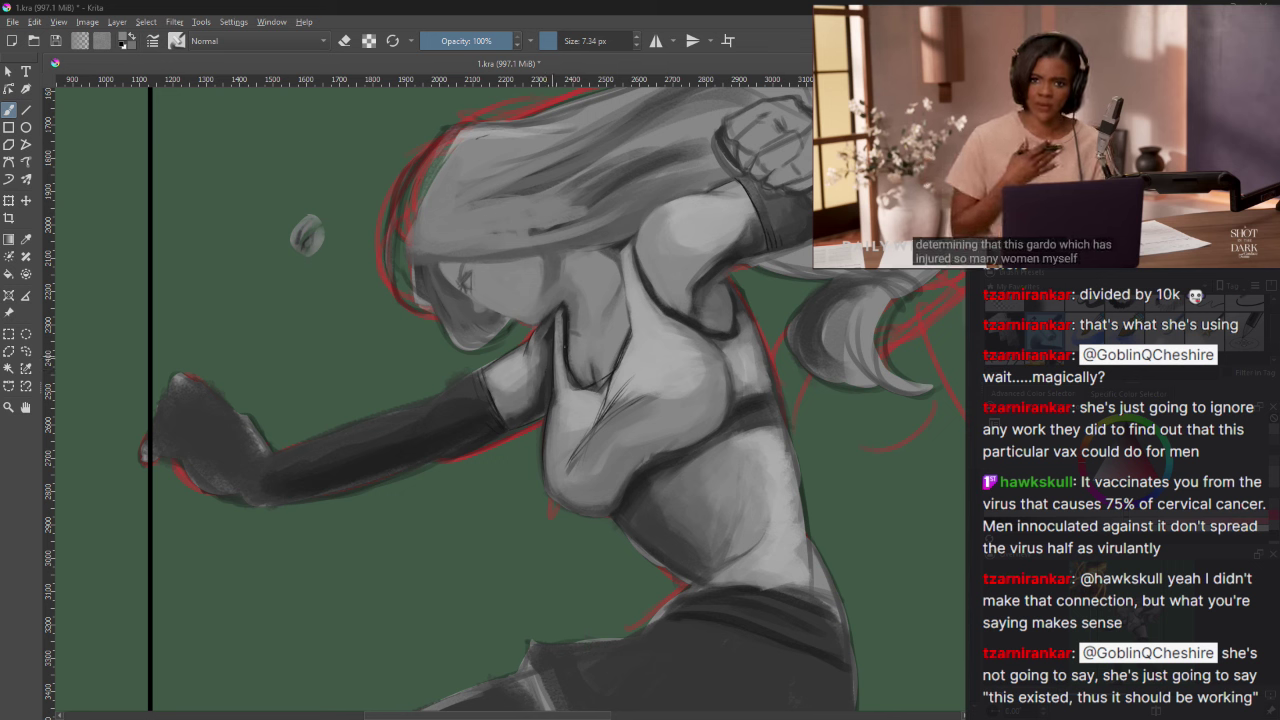
pyautogui.moveTo(1085, 105)
pyautogui.click(1117, 120)
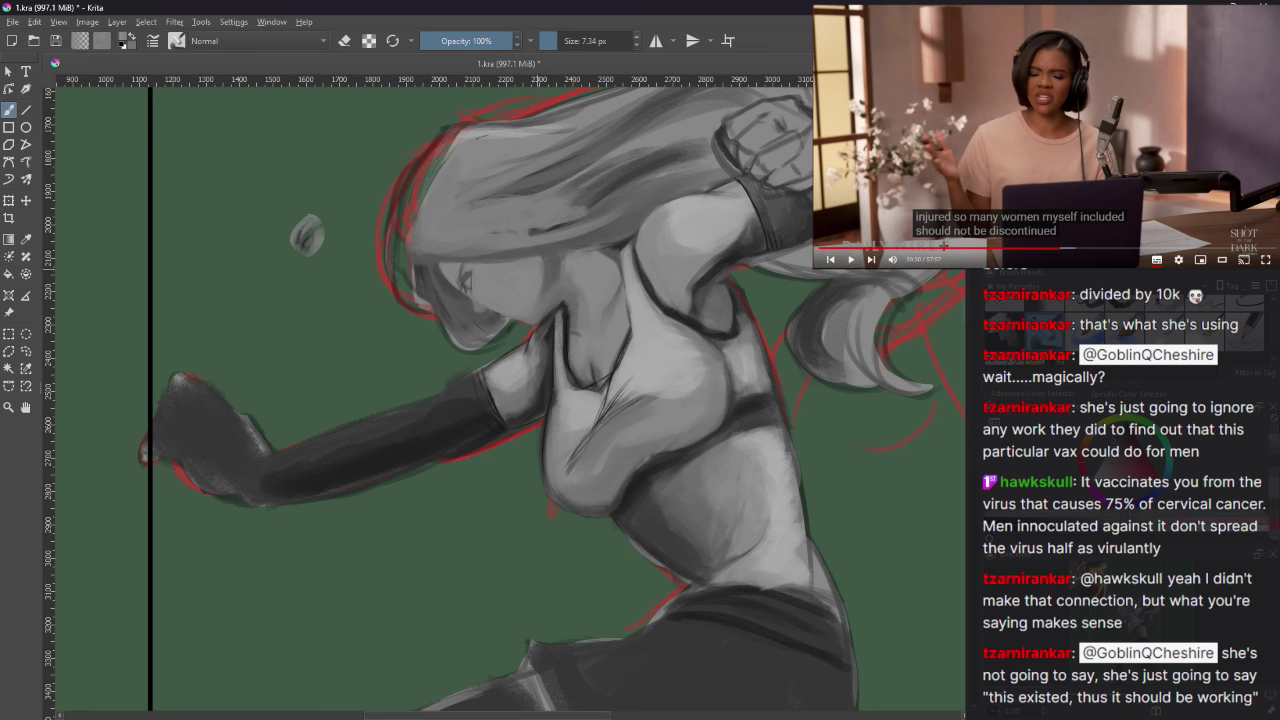
# Step: Enlarge the brush to 58.64 px and retouch the front of the face around the eye
pyautogui.click(583, 41)
pyautogui.moveTo(430, 266); pyautogui.dragTo(448, 296)
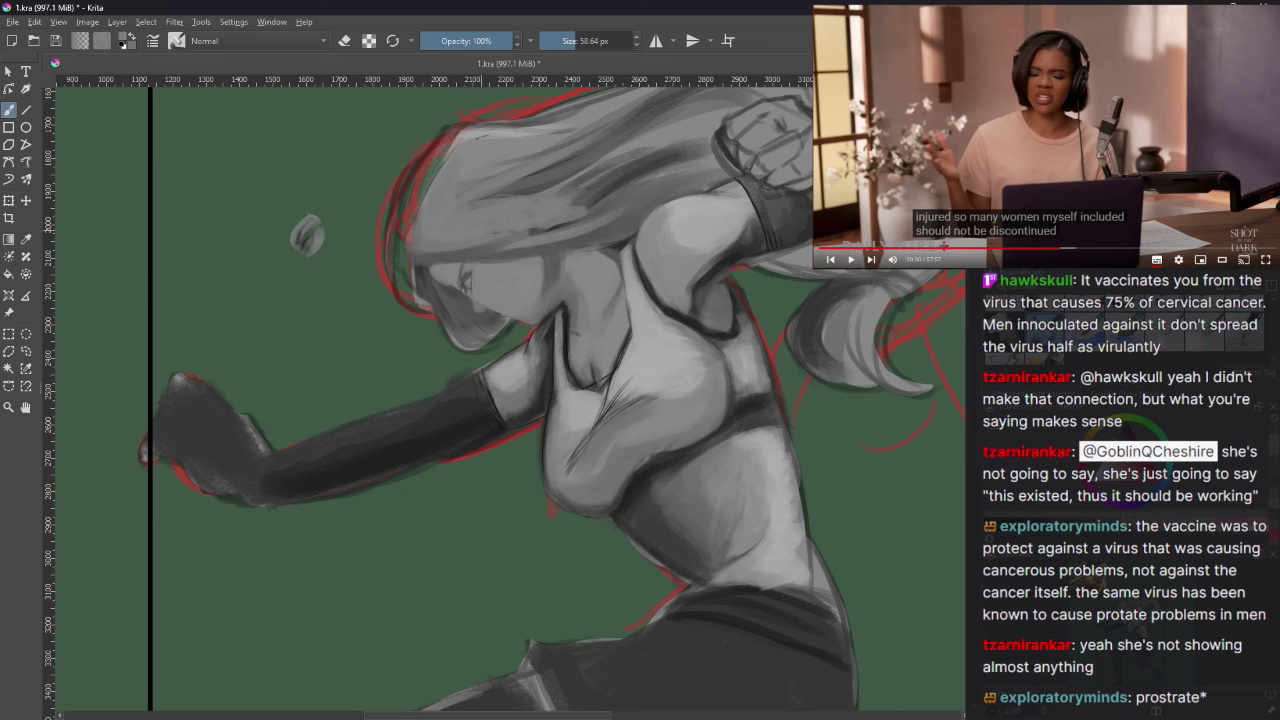
pyautogui.moveTo(585, 210)
pyautogui.mouseDown()
pyautogui.moveTo(640, 172)
pyautogui.moveTo(629, 170)
pyautogui.mouseUp()
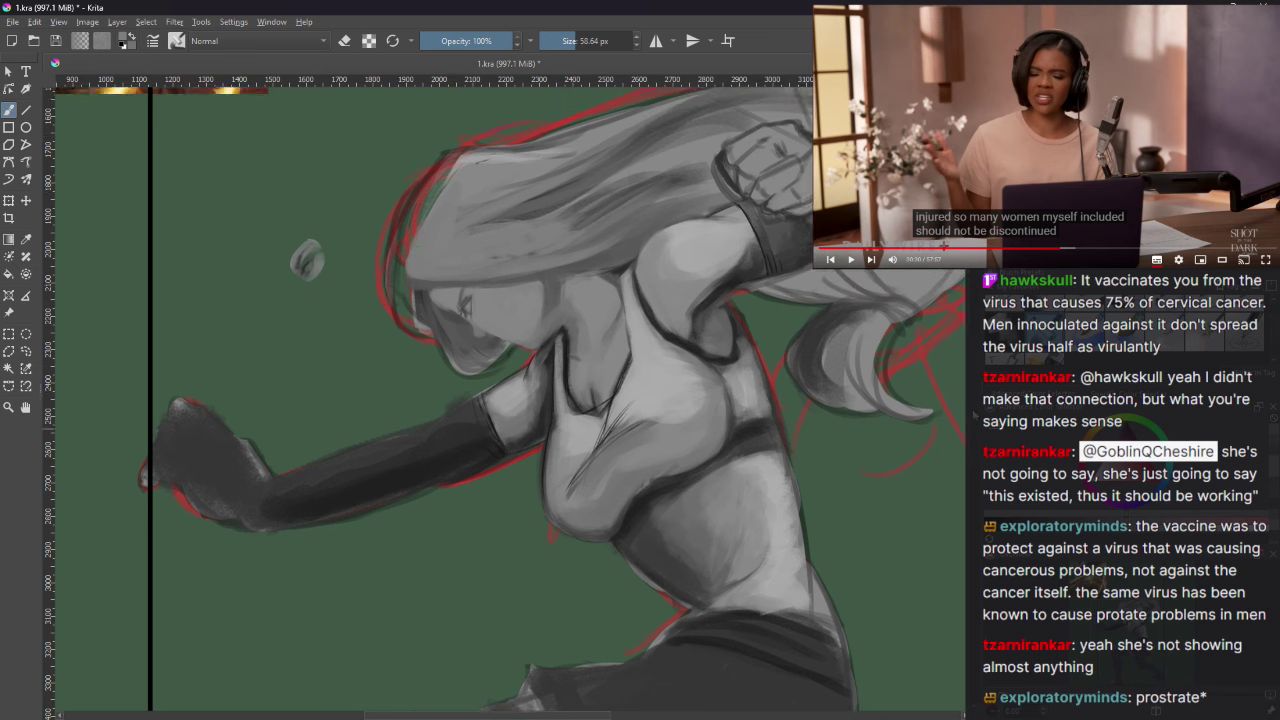
pyautogui.moveTo(760, 330)
pyautogui.mouseDown()
pyautogui.moveTo(790, 330)
pyautogui.moveTo(782, 322)
pyautogui.mouseUp()
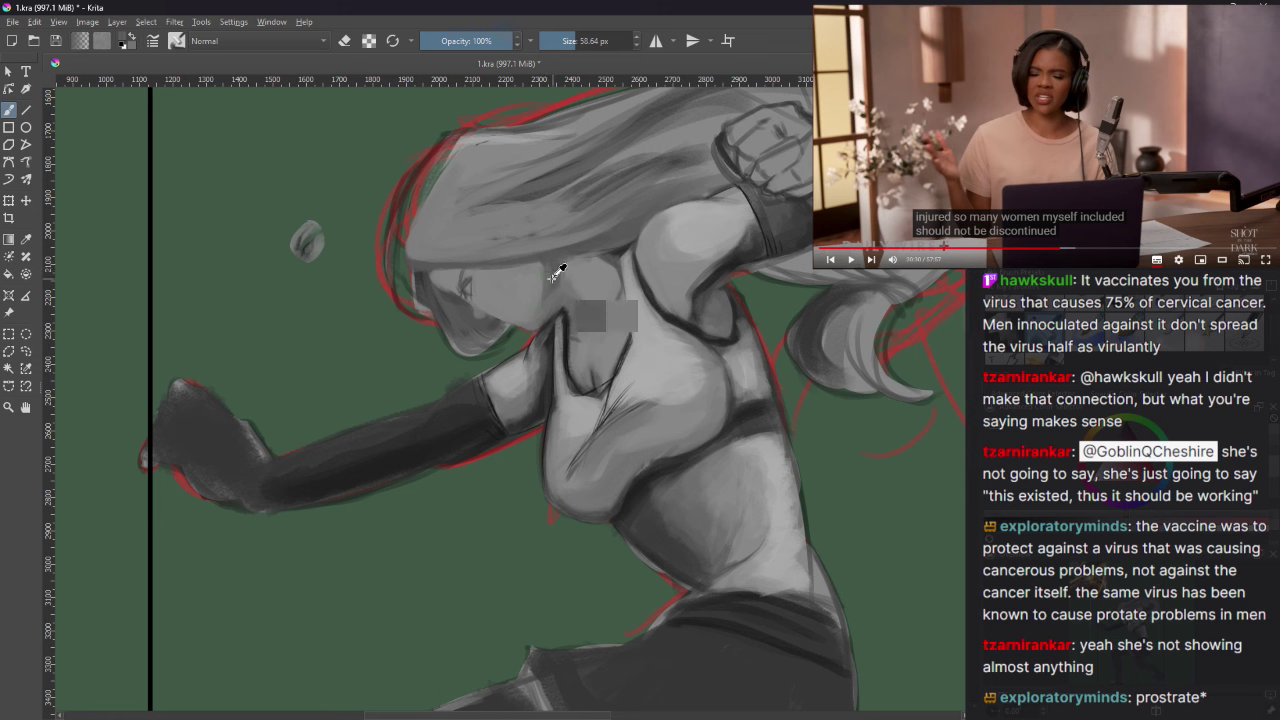
# Step: Try a sampled grey stroke along the neck's shadow, undo it and reduce the brush to 14.64 px
pyautogui.moveTo(562, 318); pyautogui.dragTo(574, 385)
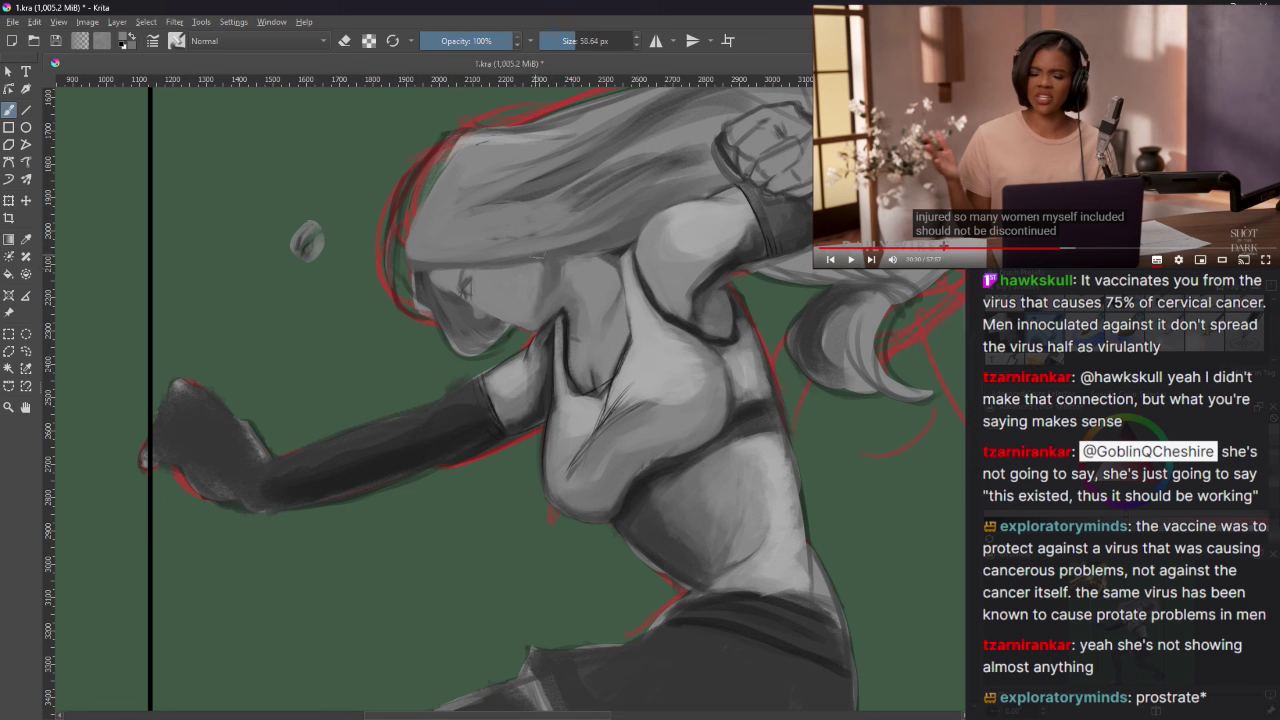
pyautogui.hotkey('ctrl', 'z')
pyautogui.press('[')
pyautogui.press('[')
pyautogui.press('[')
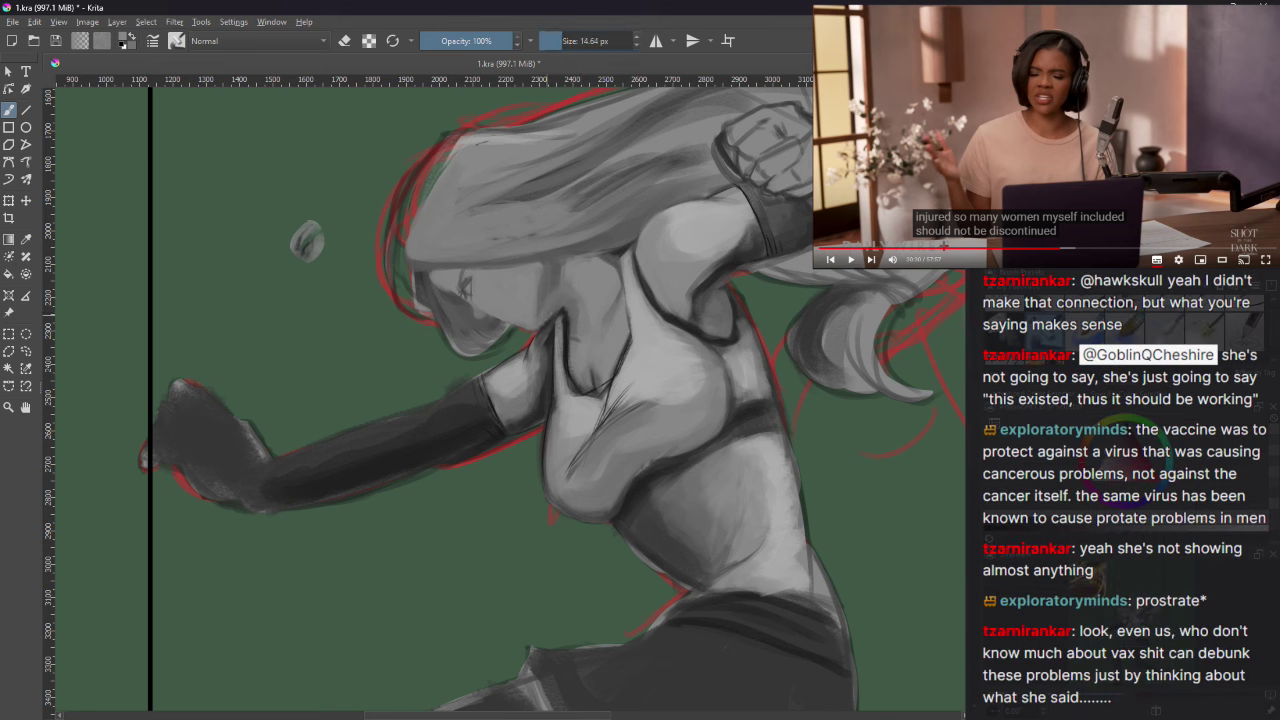
# Step: Mark the ear on the side of the head over the hair and shade it in, enlarging the brush to 97.62 px
pyautogui.press('e')
pyautogui.press('e')
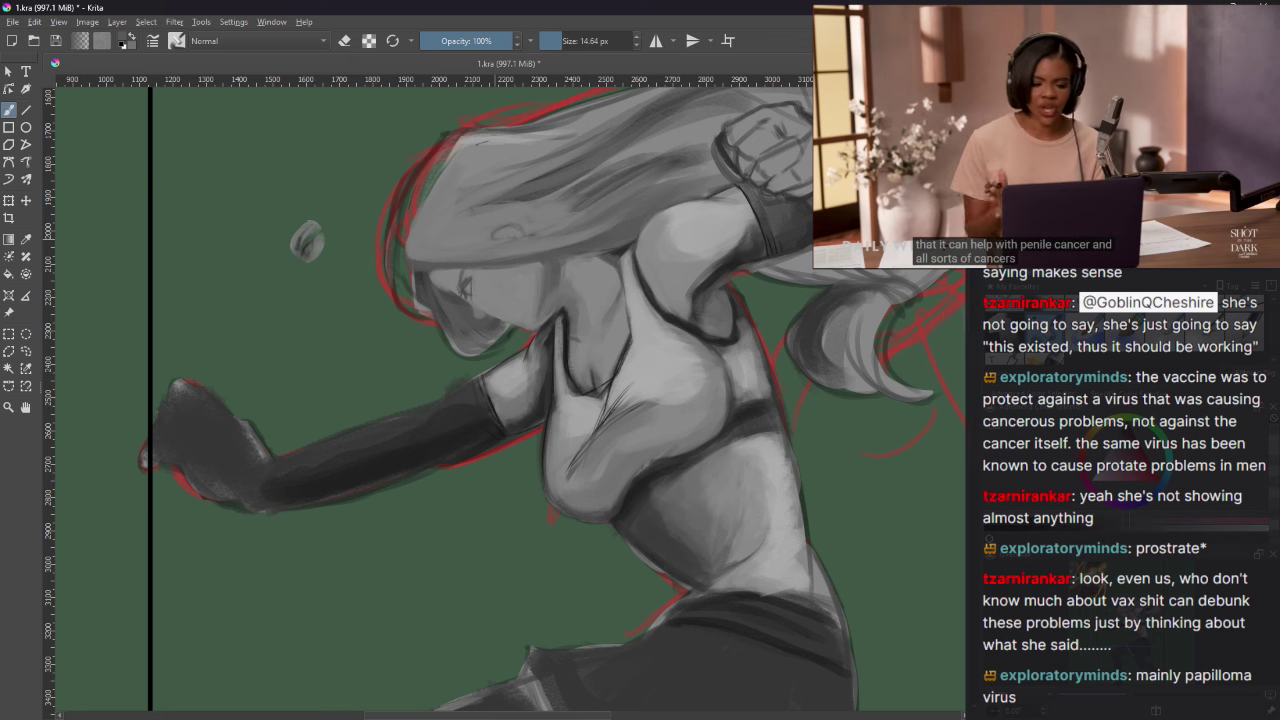
pyautogui.press(']')
pyautogui.press(']')
pyautogui.press(']')
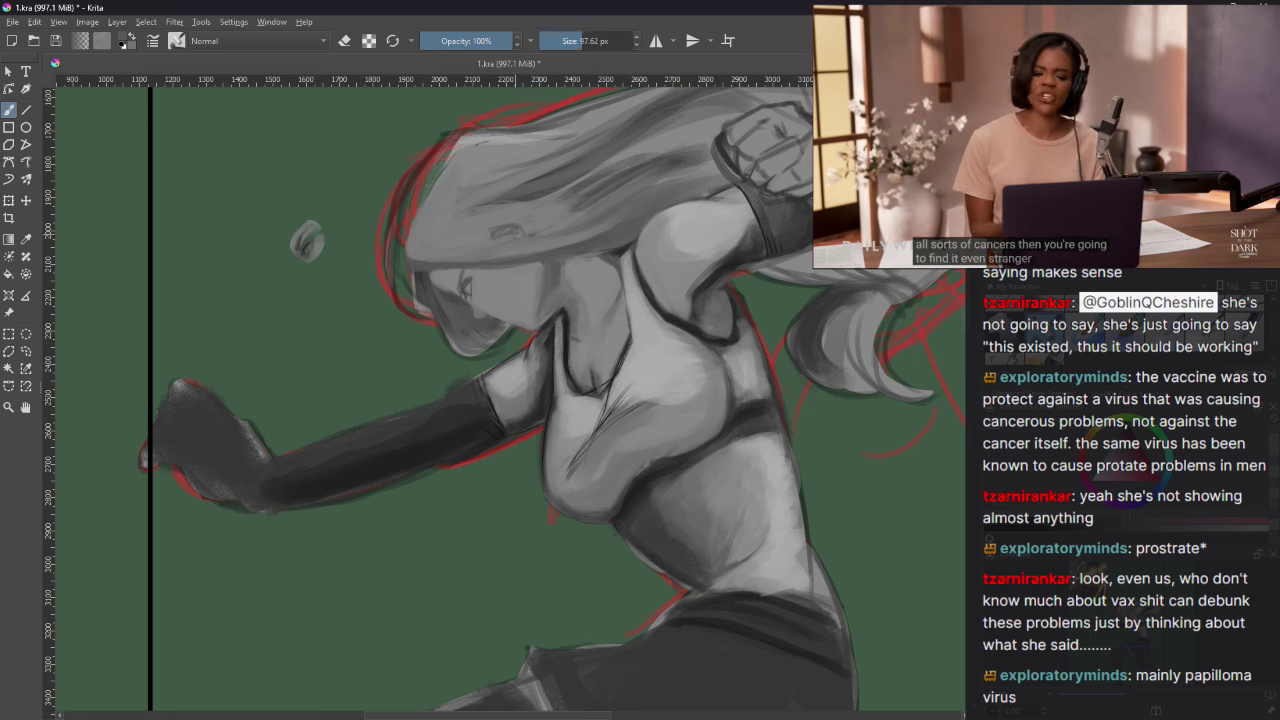
pyautogui.moveTo(518, 221); pyautogui.dragTo(490, 238)
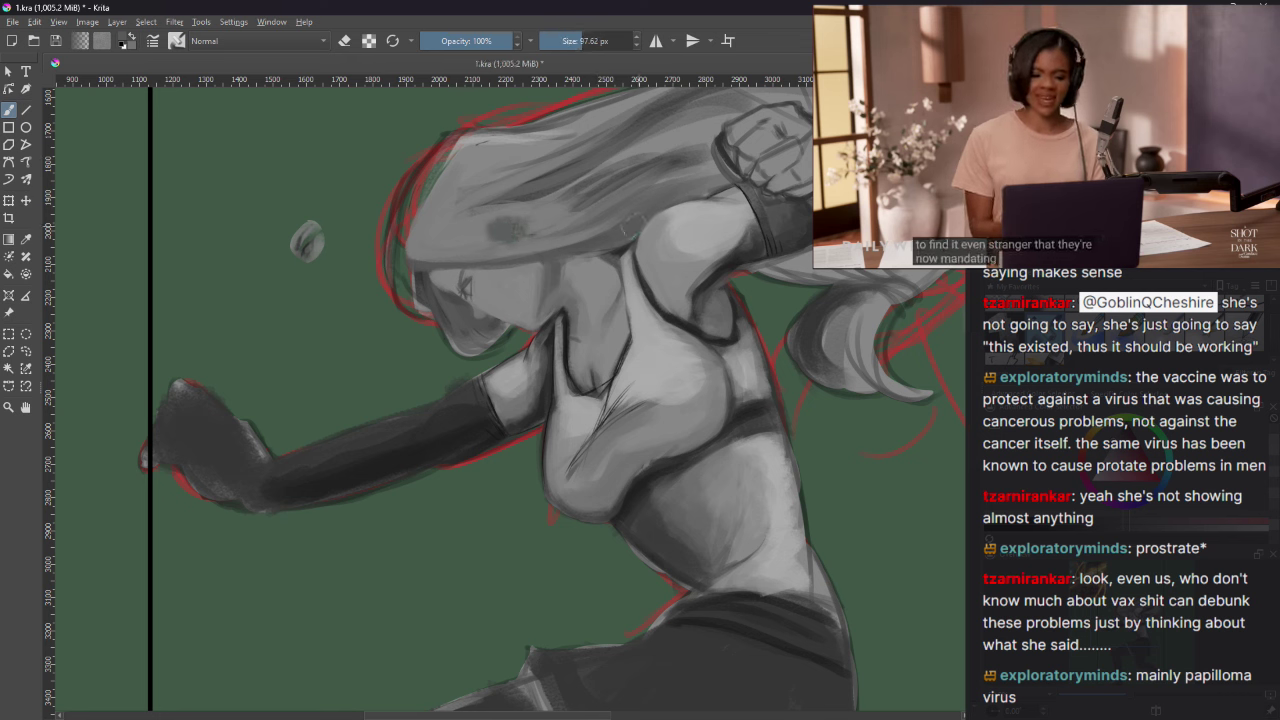
pyautogui.moveTo(518, 240)
pyautogui.mouseDown()
pyautogui.moveTo(500, 222)
pyautogui.moveTo(505, 232)
pyautogui.mouseUp()
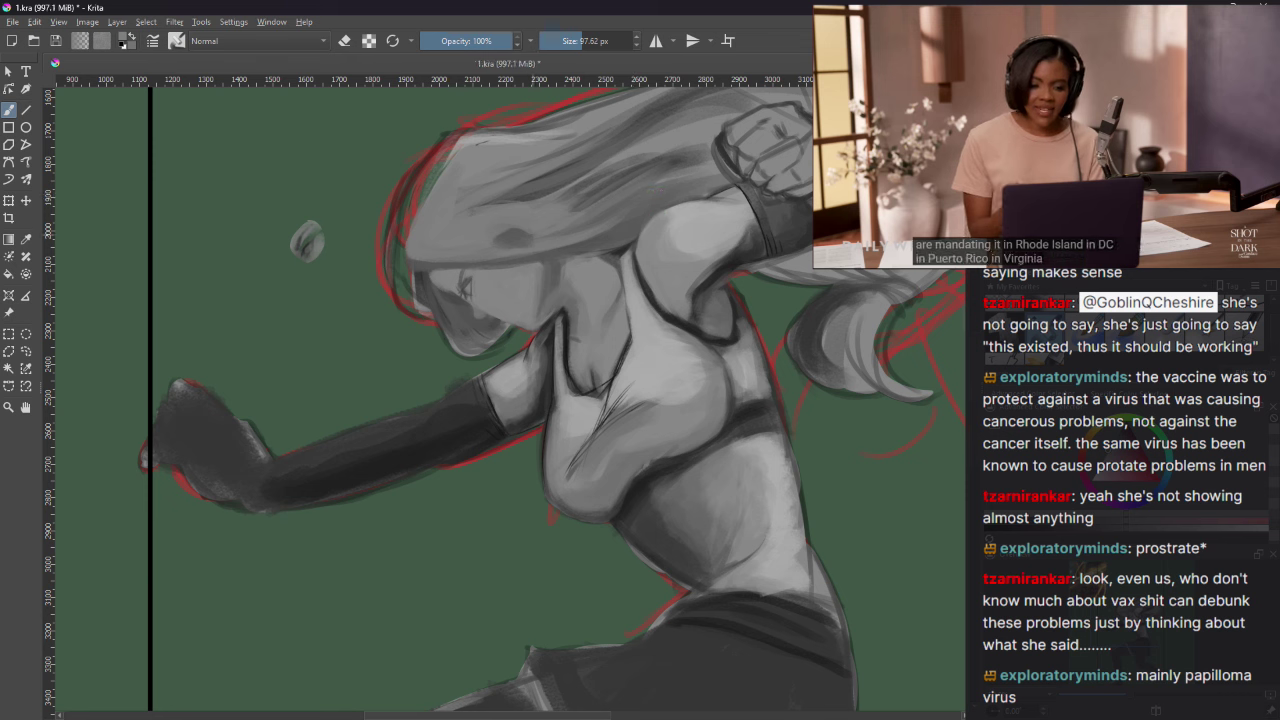
pyautogui.moveTo(509, 223); pyautogui.dragTo(495, 234)
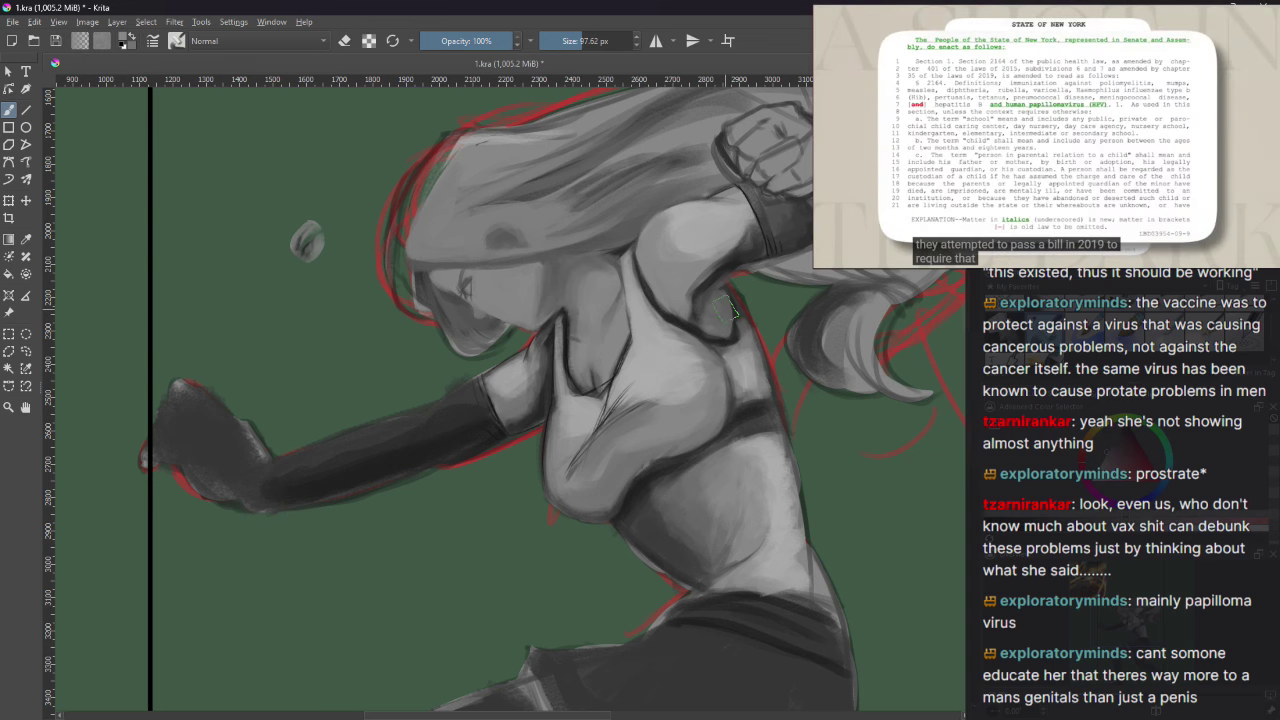
# Step: Pause and resume the podcast at the New York bill, the remark about friends and the comment on children getting the vaccine
pyautogui.moveTo(1121, 120)
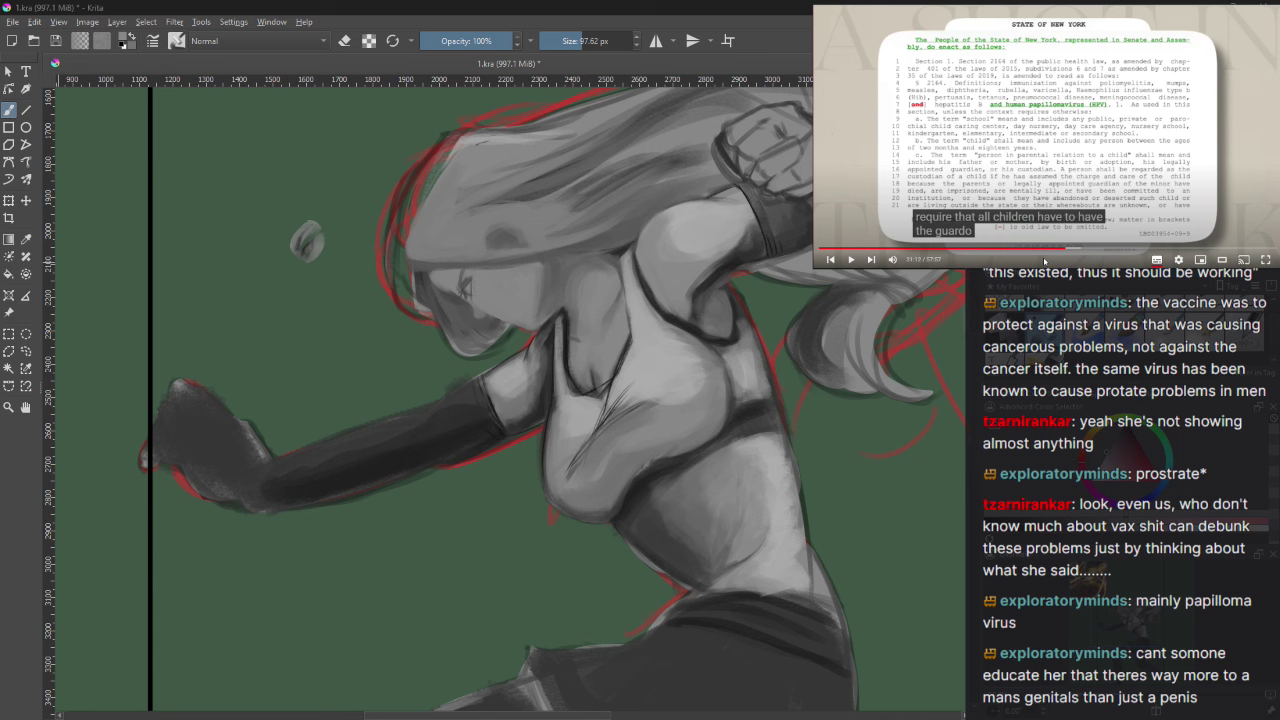
pyautogui.click(1040, 136)
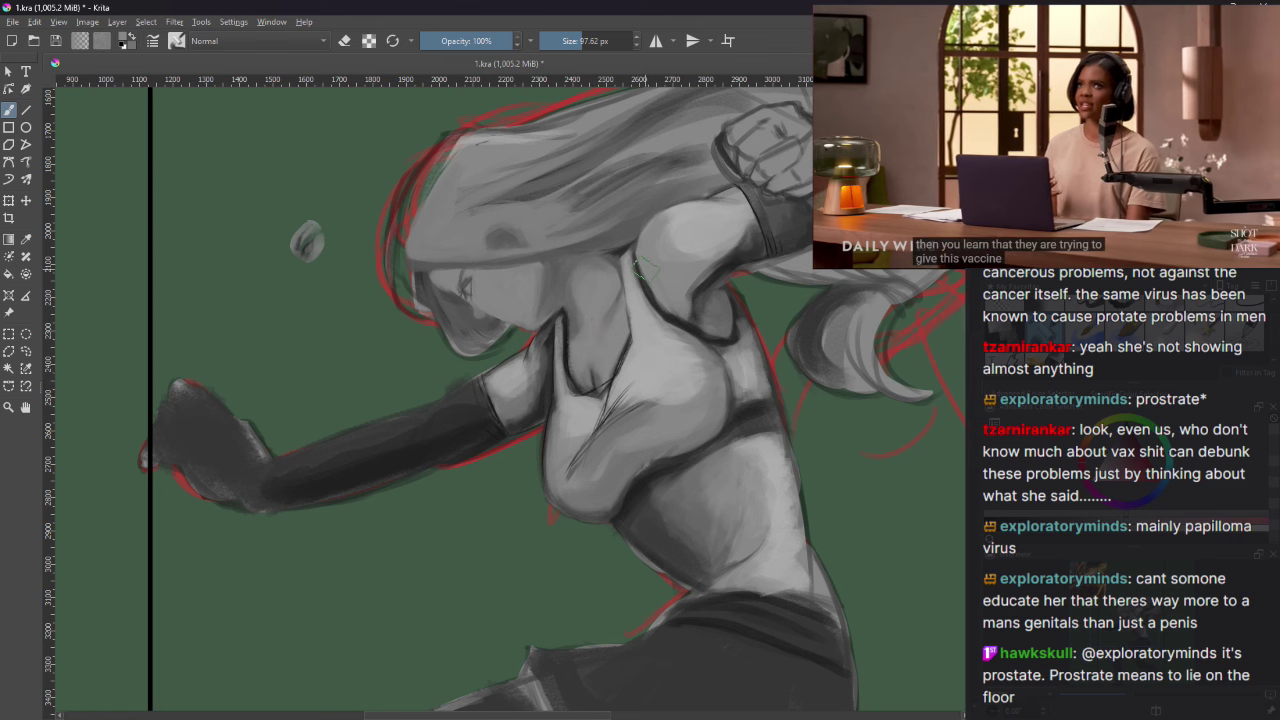
pyautogui.moveTo(1174, 120)
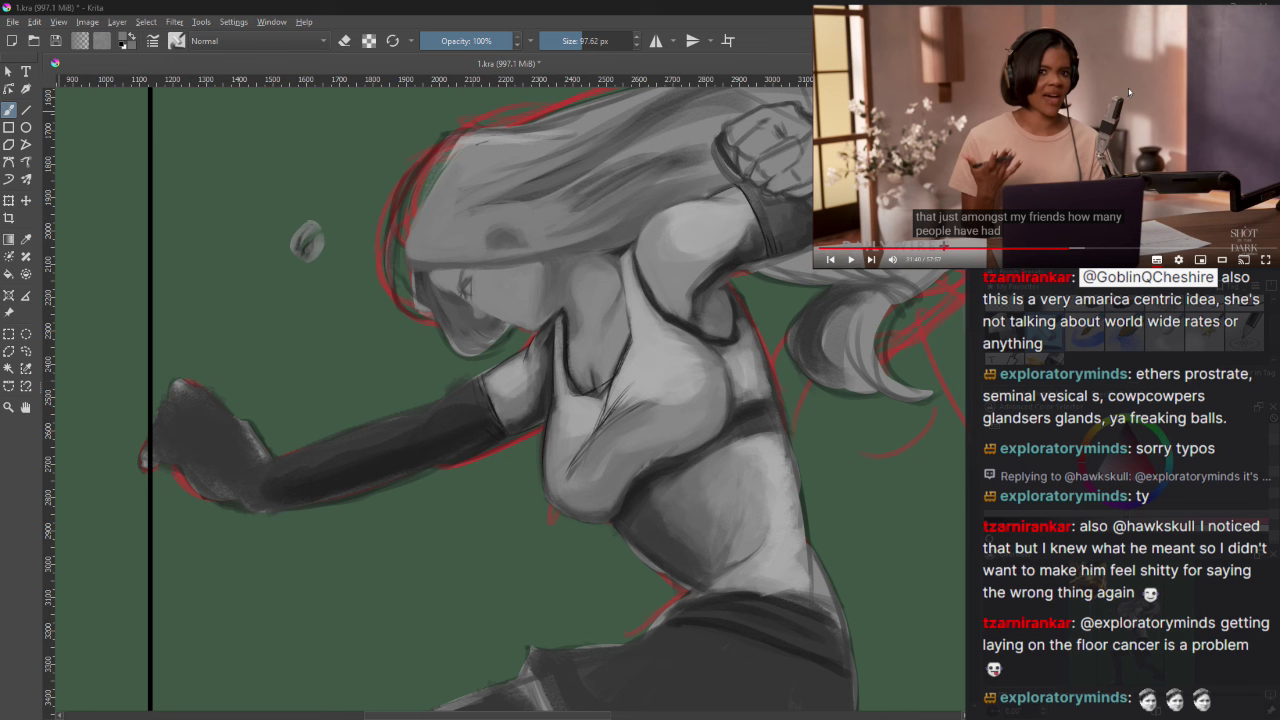
pyautogui.click(1071, 84)
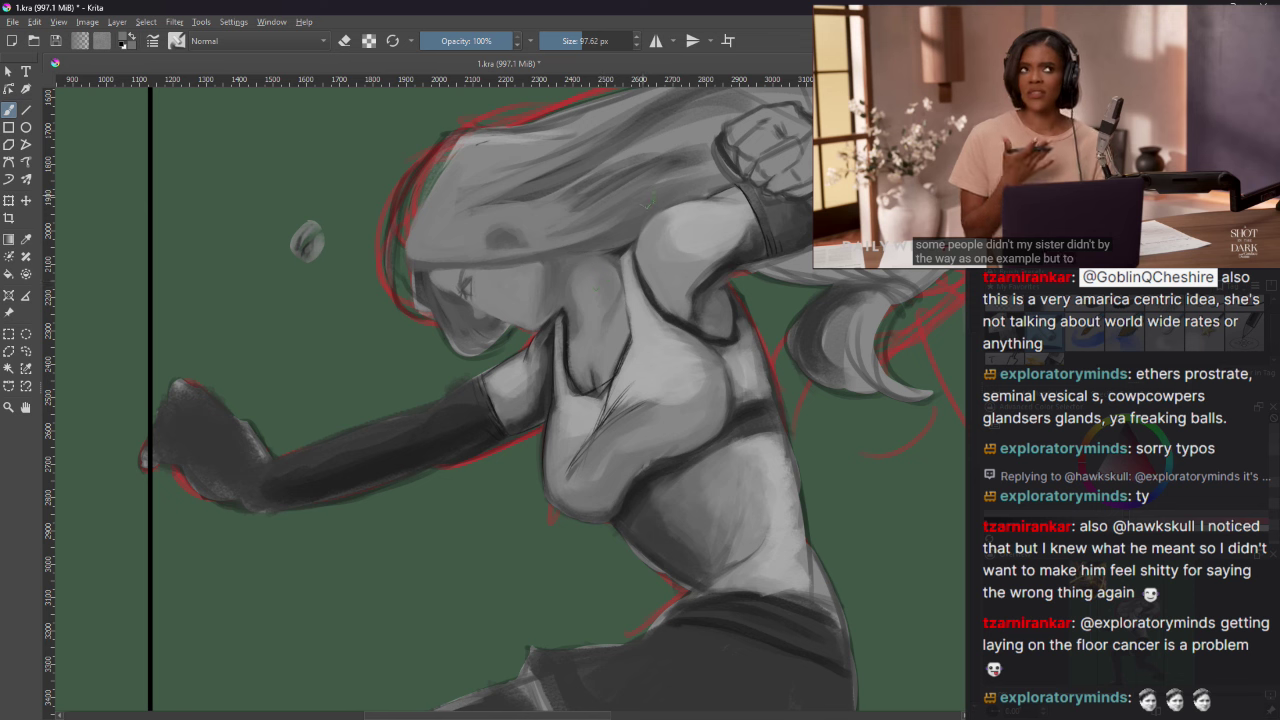
pyautogui.moveTo(1018, 68)
pyautogui.click(1046, 82)
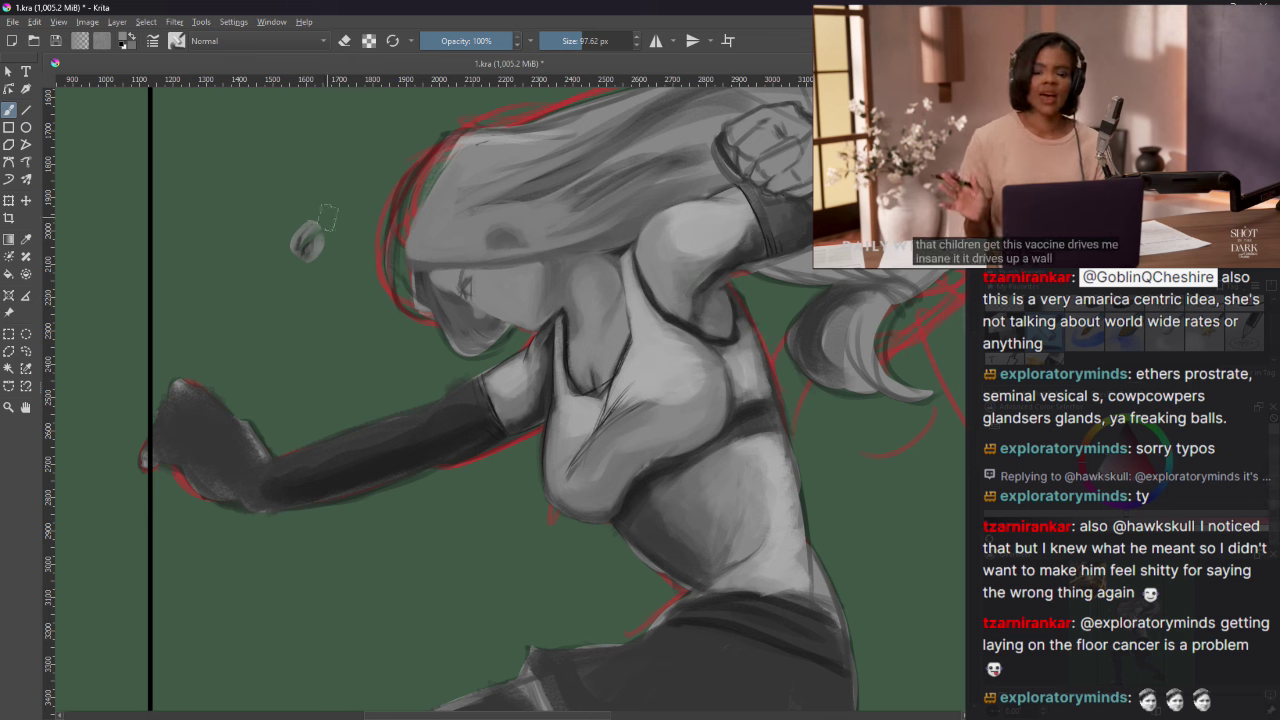
pyautogui.click(1175, 106)
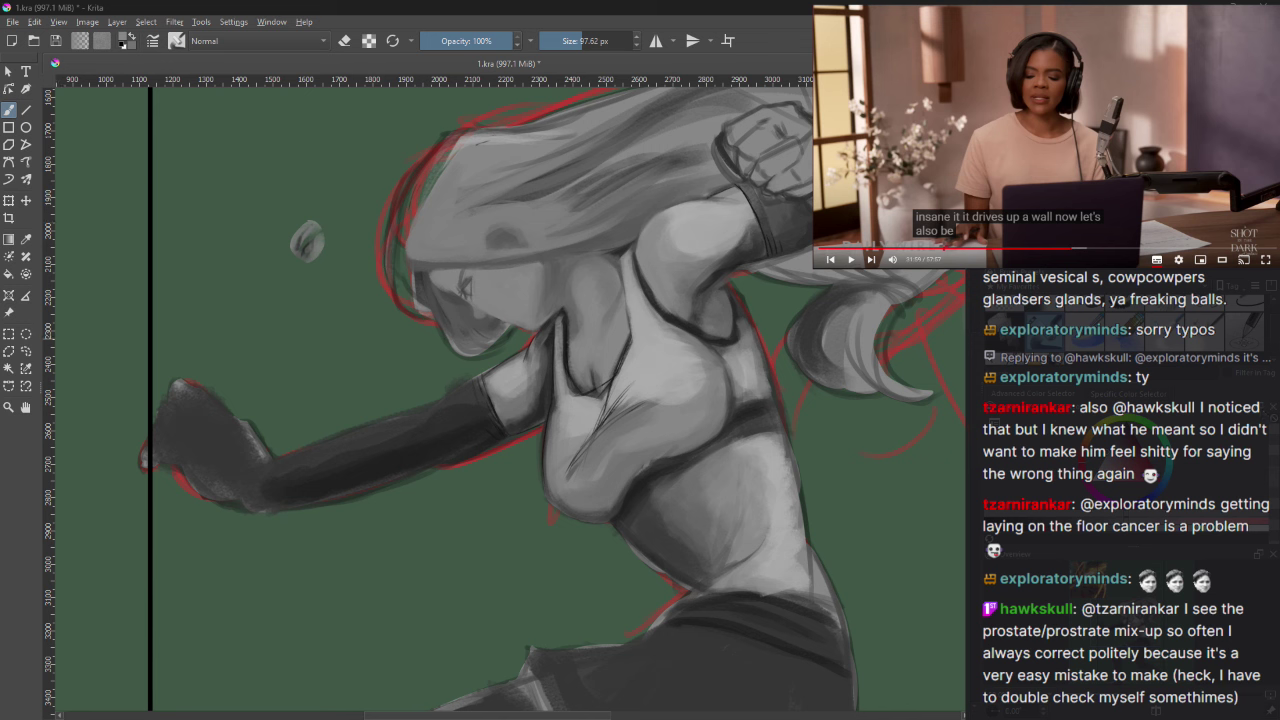
pyautogui.click(1022, 161)
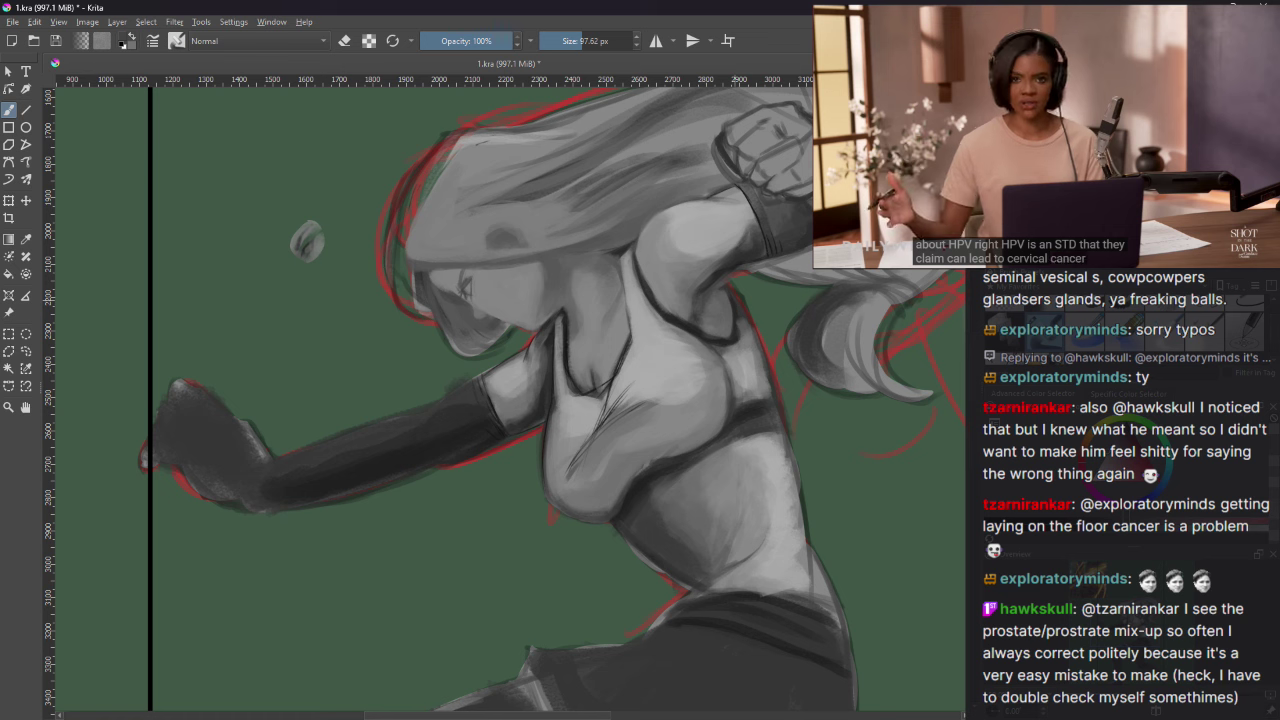
# Step: Reduce the brush to 58.64 px and sample a grey from the woman's cheek
pyautogui.press('[')
pyautogui.press('[')
pyautogui.press('[')
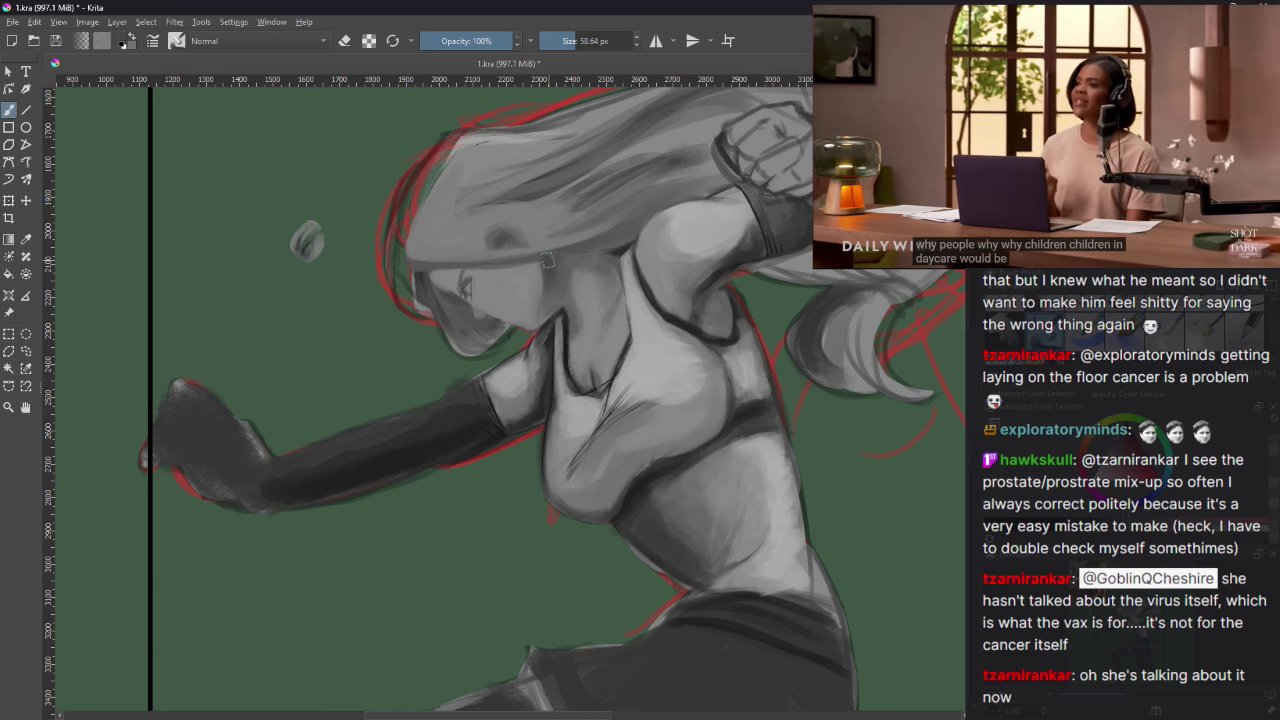
pyautogui.keyDown('ctrl'); pyautogui.click(538, 303); pyautogui.keyUp('ctrl')
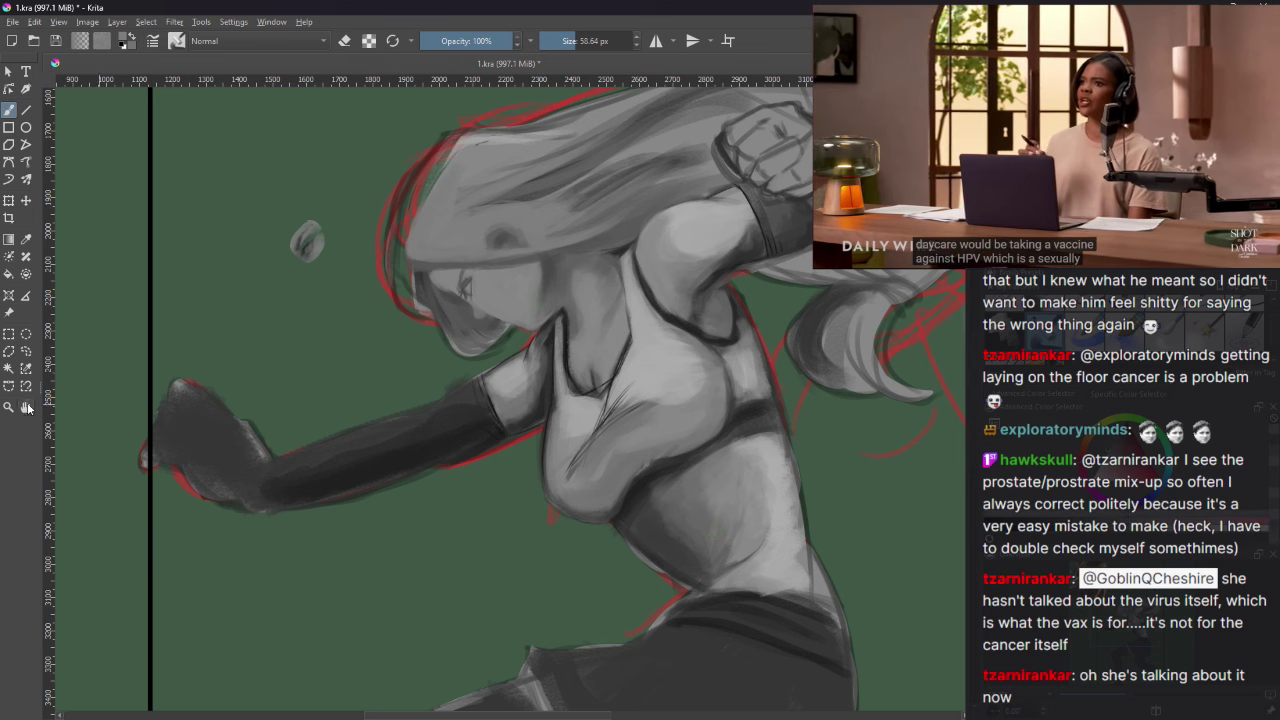
# Step: Pause the podcast at the remark on HPV being a sexually transmitted disease, and save the painting
pyautogui.moveTo(1135, 207)
pyautogui.click(1135, 207)
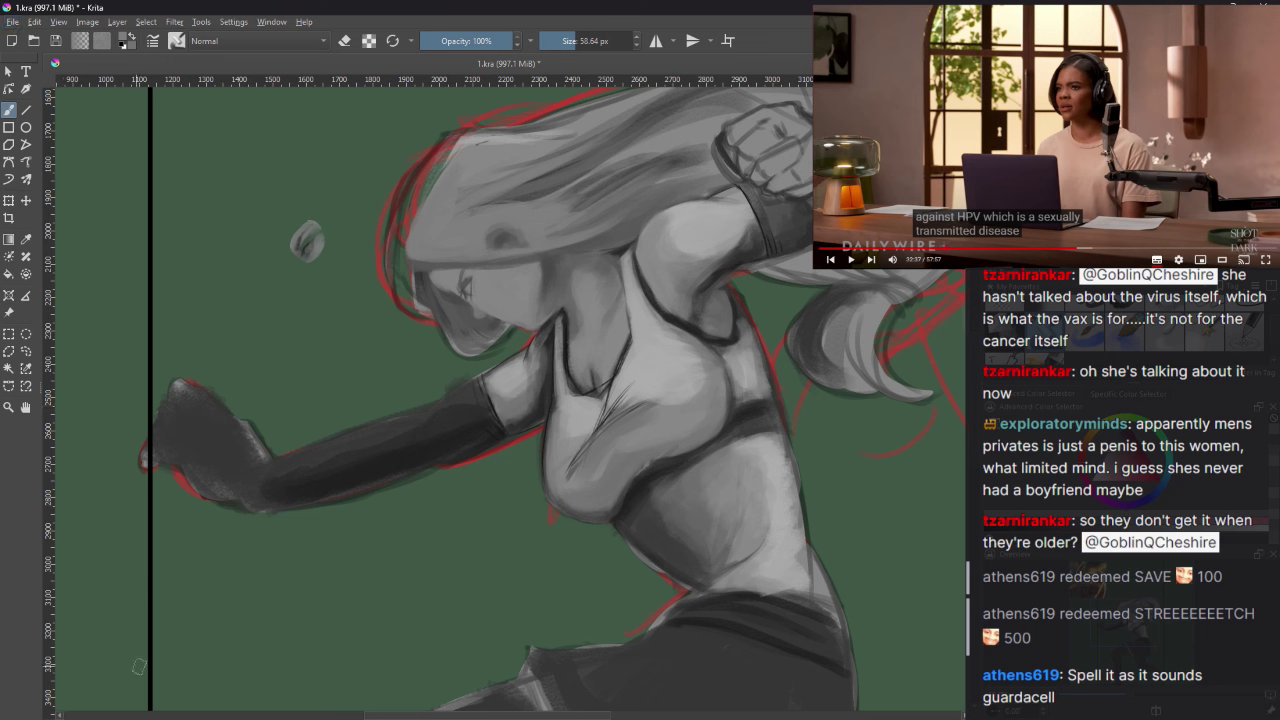
pyautogui.hotkey('ctrl', 's')
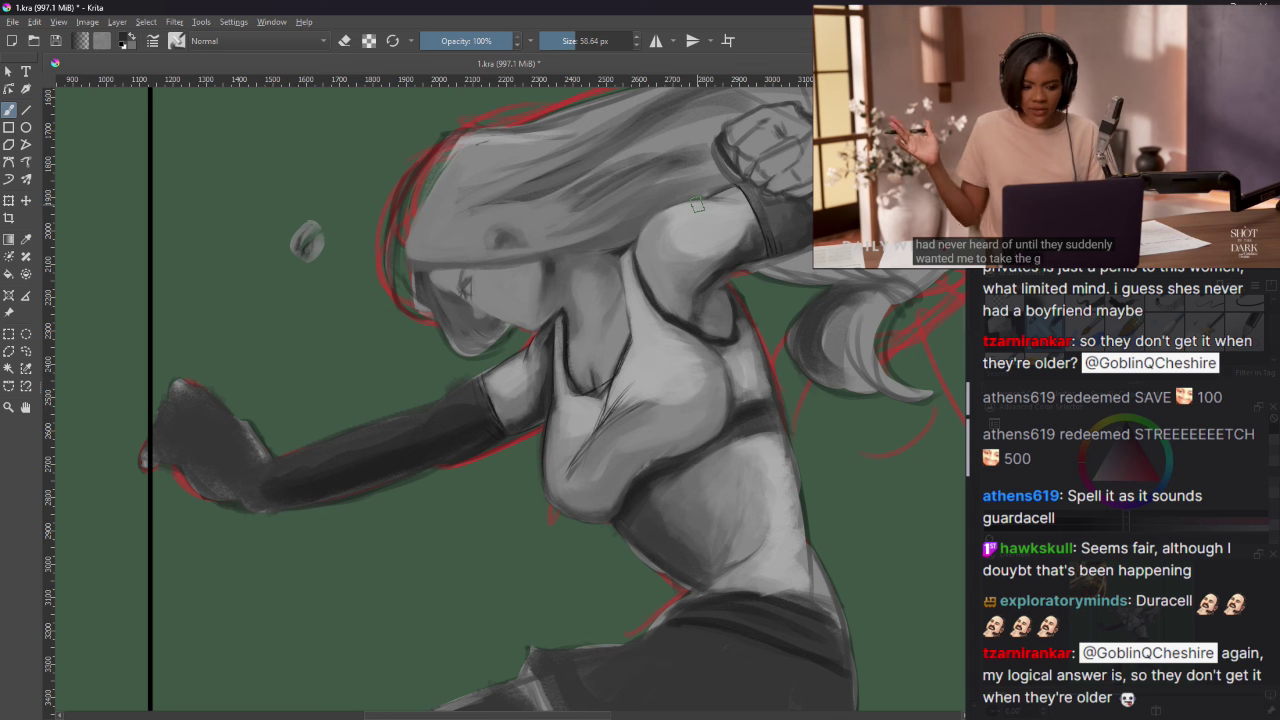
pyautogui.moveTo(951, 97)
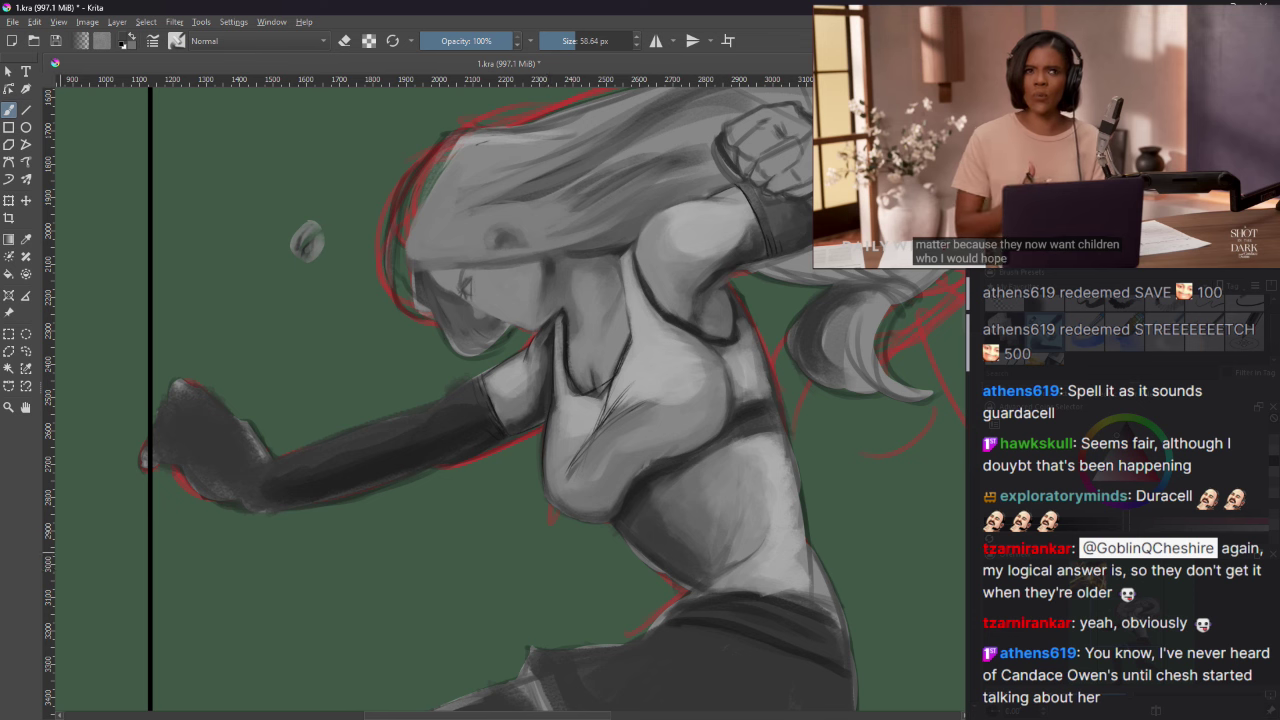
pyautogui.moveTo(943, 243)
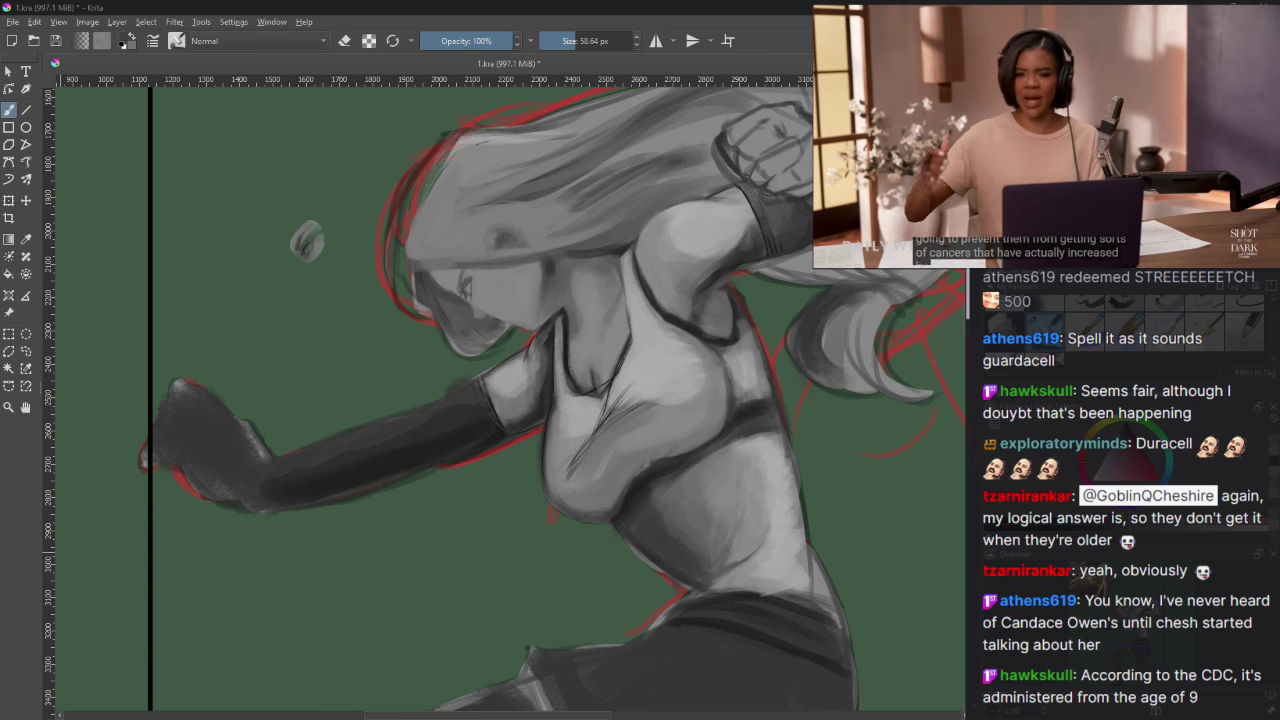
# Step: Sample a grey from the front of the face, set the brush to 29.61 px and switch it to erasing
pyautogui.keyDown('ctrl'); pyautogui.click(483, 305); pyautogui.keyUp('ctrl')
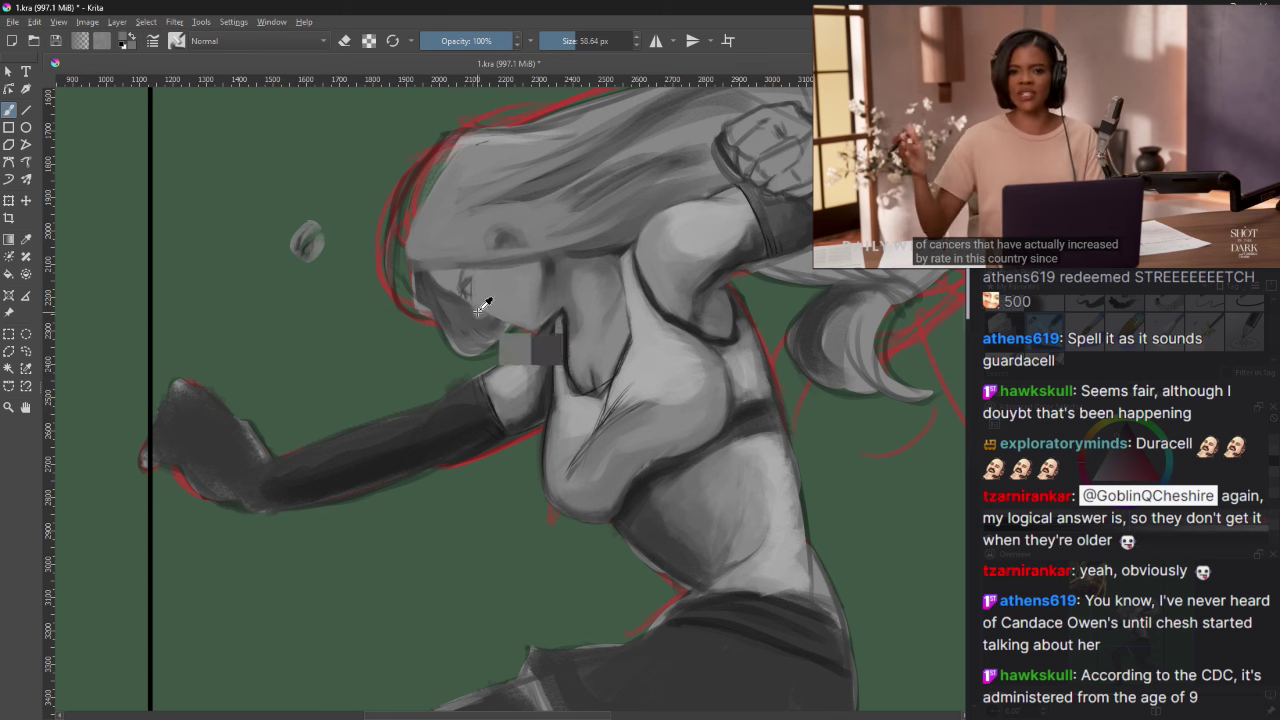
pyautogui.click(568, 42)
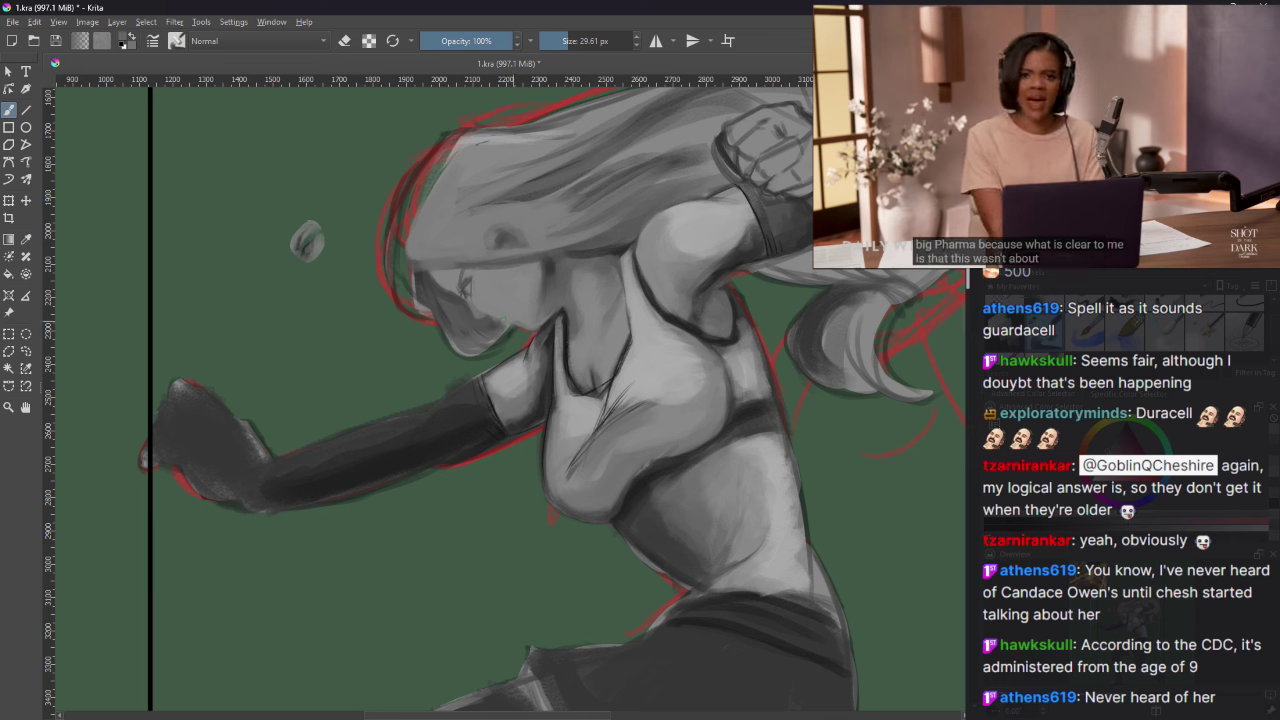
pyautogui.press('e')
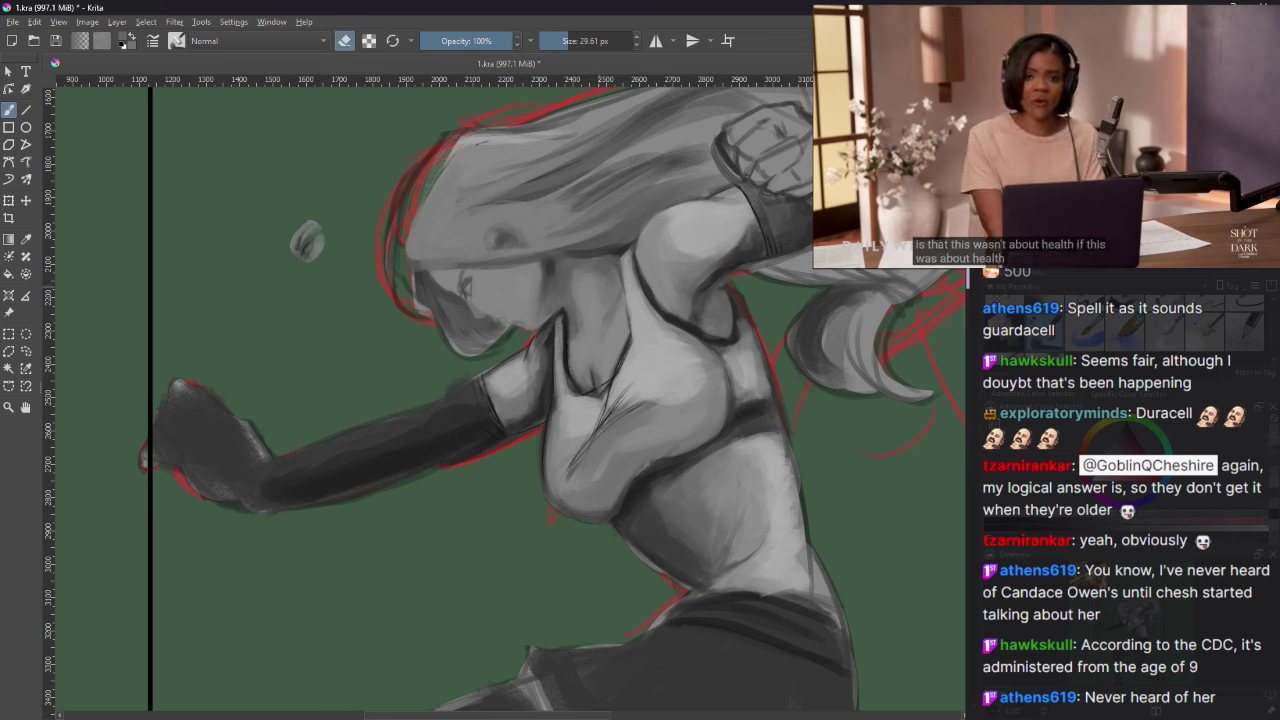
# Step: Compare the face with and without its latest strokes, and pause the podcast at the remark on people who recommend the vaccine
pyautogui.hotkey('ctrl', 'z')
pyautogui.hotkey('ctrl', 'shift', 'z')
pyautogui.hotkey('ctrl', 'z')
pyautogui.hotkey('ctrl', 'shift', 'z')
pyautogui.hotkey('ctrl', 'z')
pyautogui.hotkey('ctrl', 'shift', 'z')
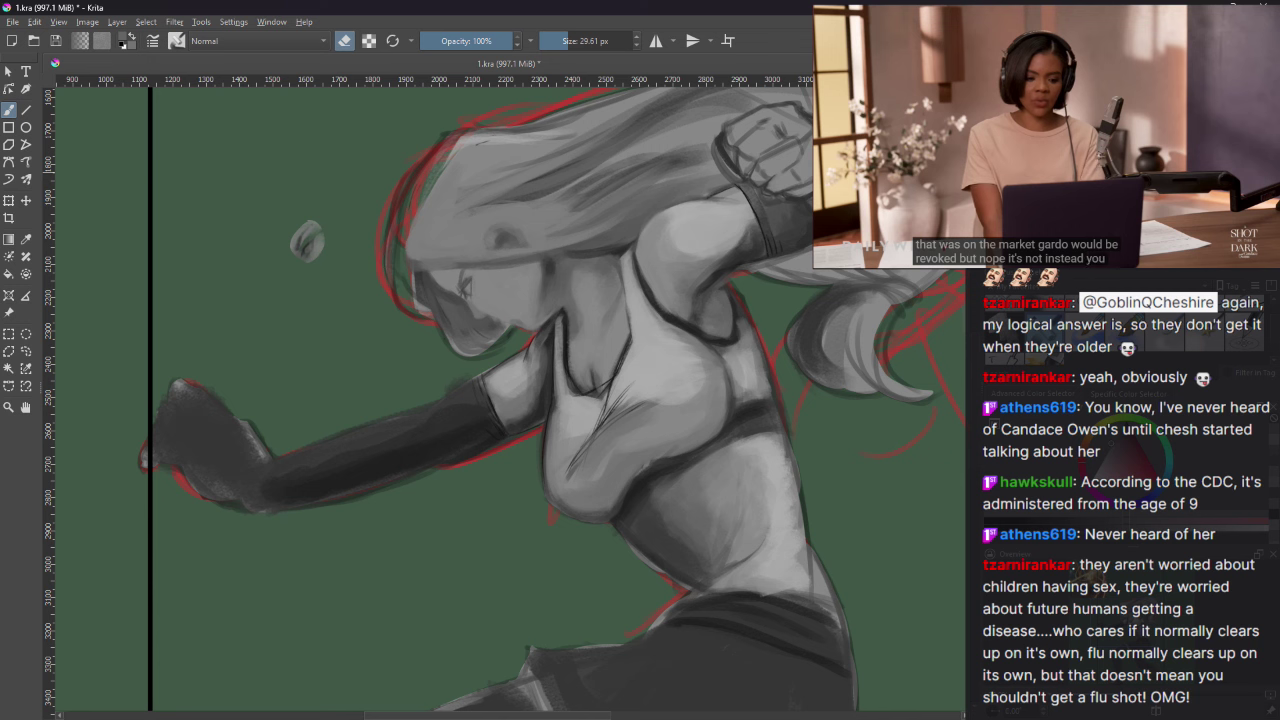
pyautogui.moveTo(1207, 80)
pyautogui.click(1047, 136)
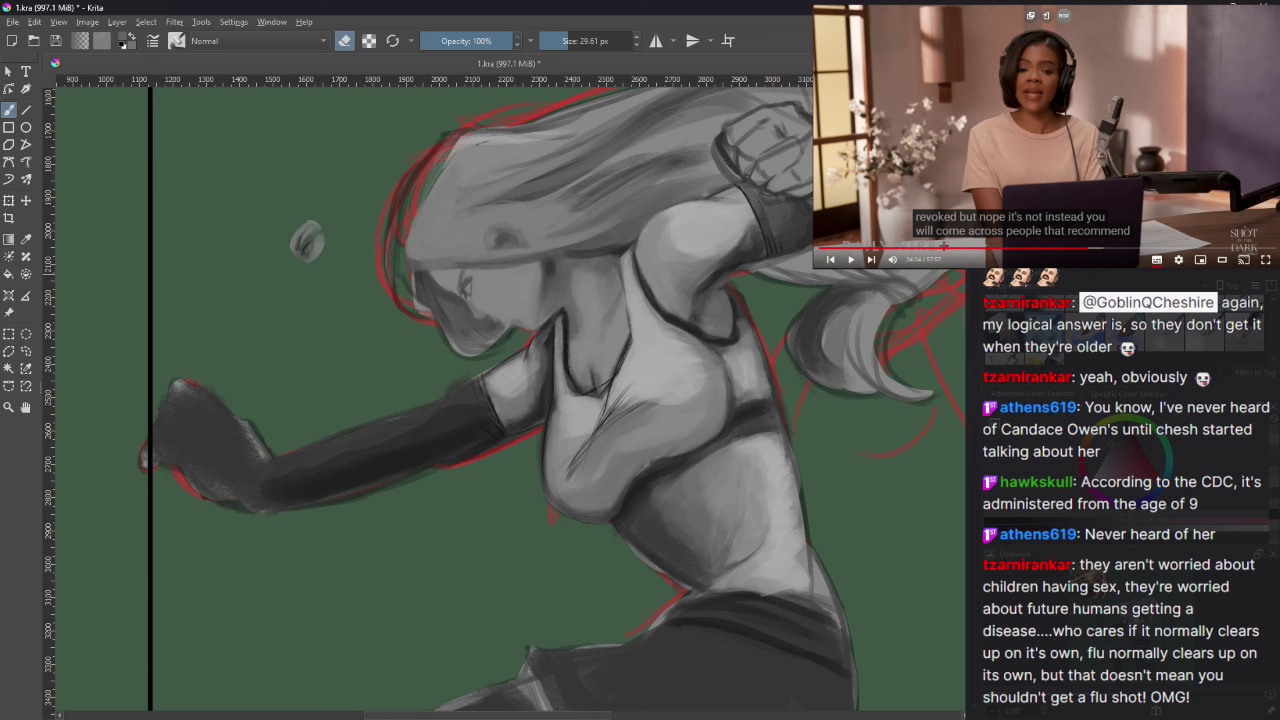
# Step: Step back through the painting's history to the flat line sketch and forward again to the shaded figure to compare the stages
pyautogui.hotkey('ctrl', 'z')
pyautogui.hotkey('ctrl', 'shift', 'z')
pyautogui.hotkey('ctrl', 'z')
pyautogui.hotkey('ctrl', 'z')
pyautogui.hotkey('ctrl', 'shift', 'z')
pyautogui.hotkey('ctrl', 'z')
pyautogui.hotkey('ctrl', 'shift', 'z')
pyautogui.hotkey('ctrl', 'shift', 'z')
pyautogui.hotkey('ctrl', 'shift', 'z')
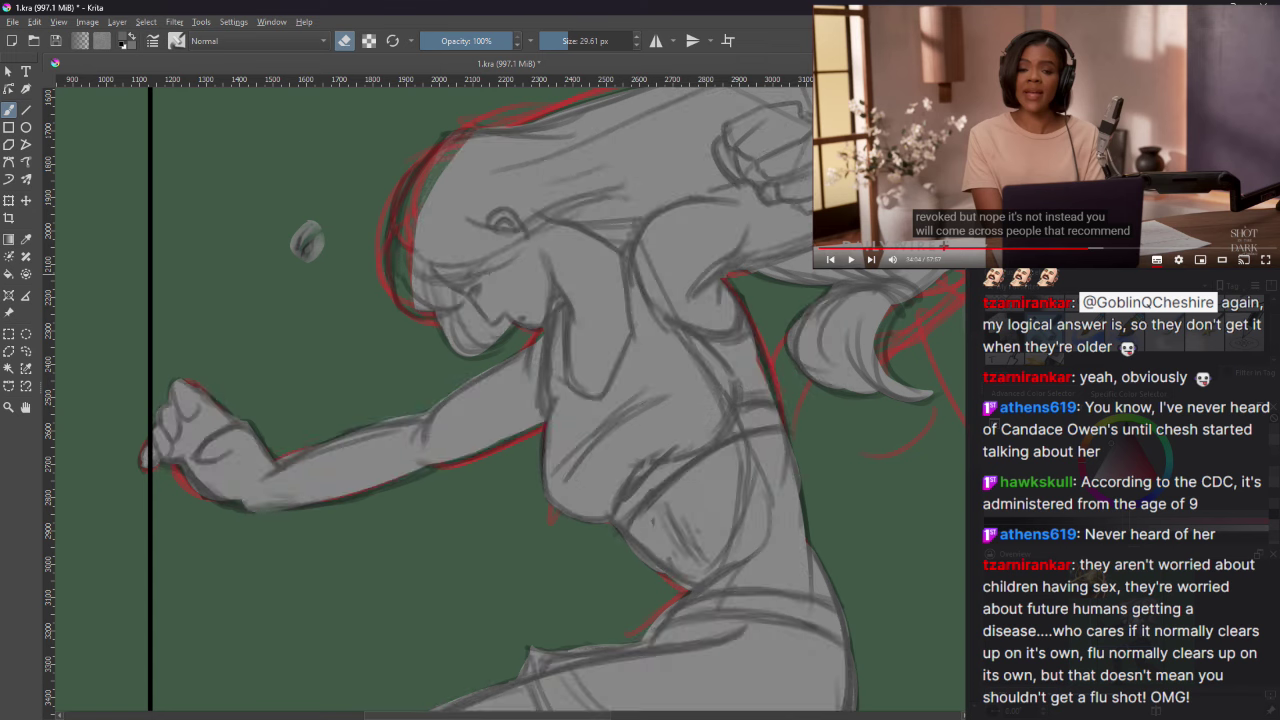
pyautogui.hotkey('ctrl', 'z')
pyautogui.hotkey('ctrl', 'shift', 'z')
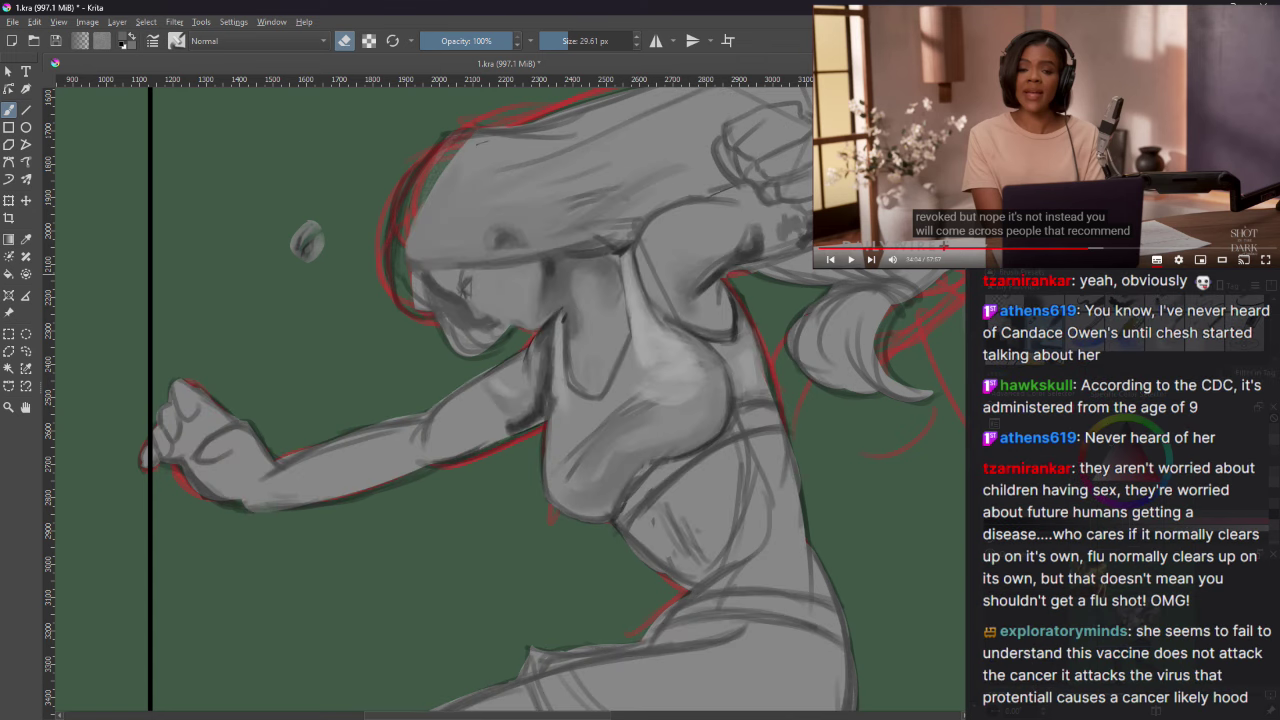
pyautogui.hotkey('ctrl', 'shift', 'z')
pyautogui.hotkey('ctrl', 'z')
pyautogui.hotkey('ctrl', 'shift', 'z')
pyautogui.hotkey('ctrl', 'shift', 'z')
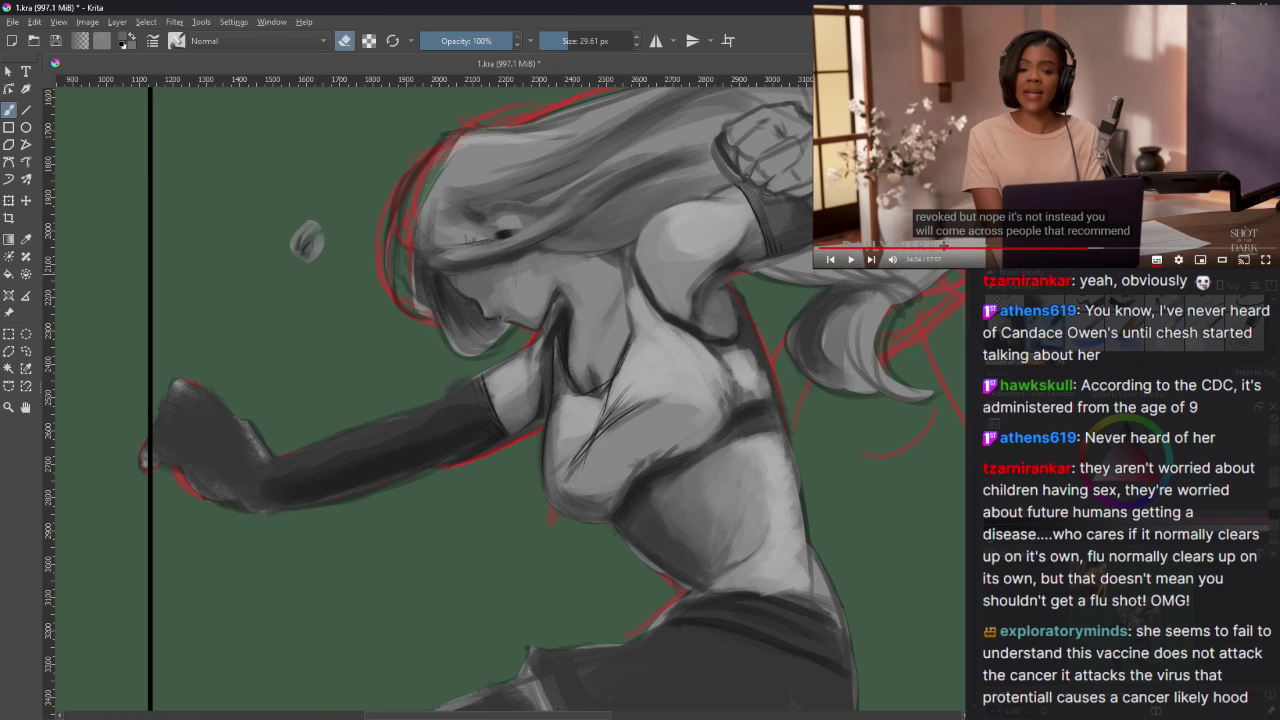
pyautogui.hotkey('ctrl', 'z')
pyautogui.hotkey('ctrl', 'shift', 'z')
pyautogui.hotkey('ctrl', 'z')
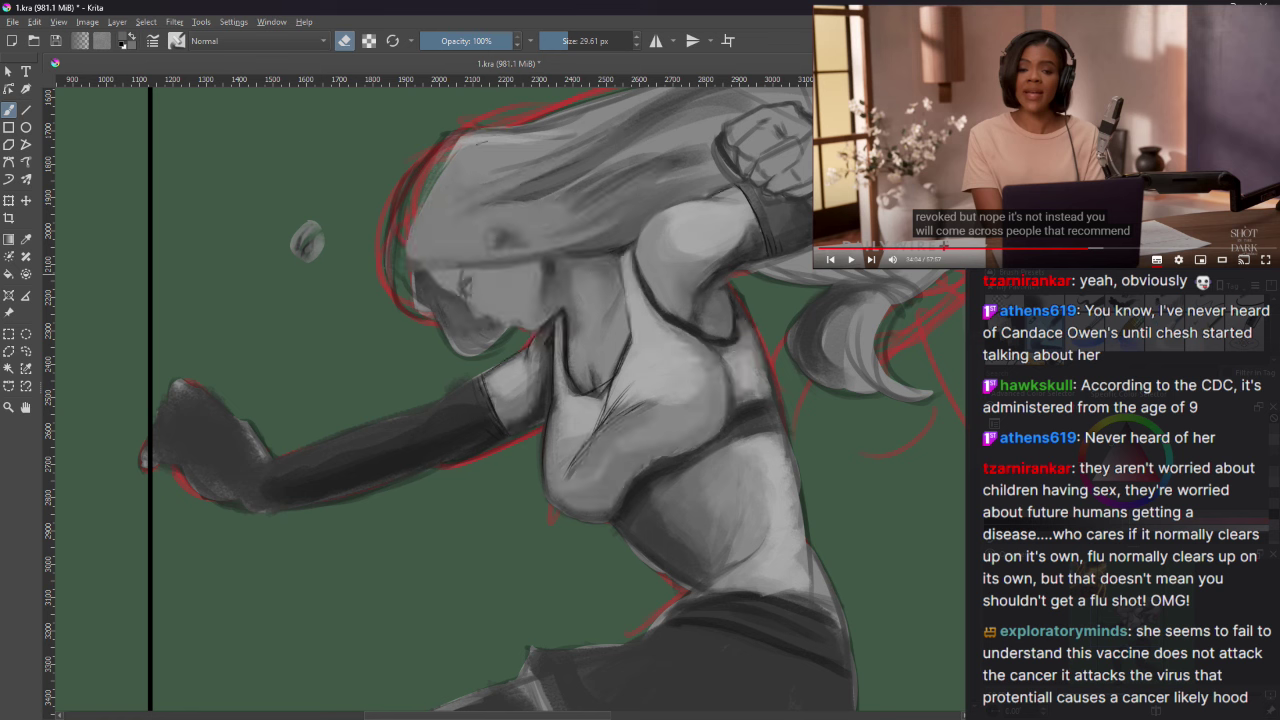
pyautogui.hotkey('ctrl', 'shift', 'z')
pyautogui.hotkey('ctrl', 'z')
pyautogui.hotkey('ctrl', 'z')
pyautogui.hotkey('ctrl', 'shift', 'z')
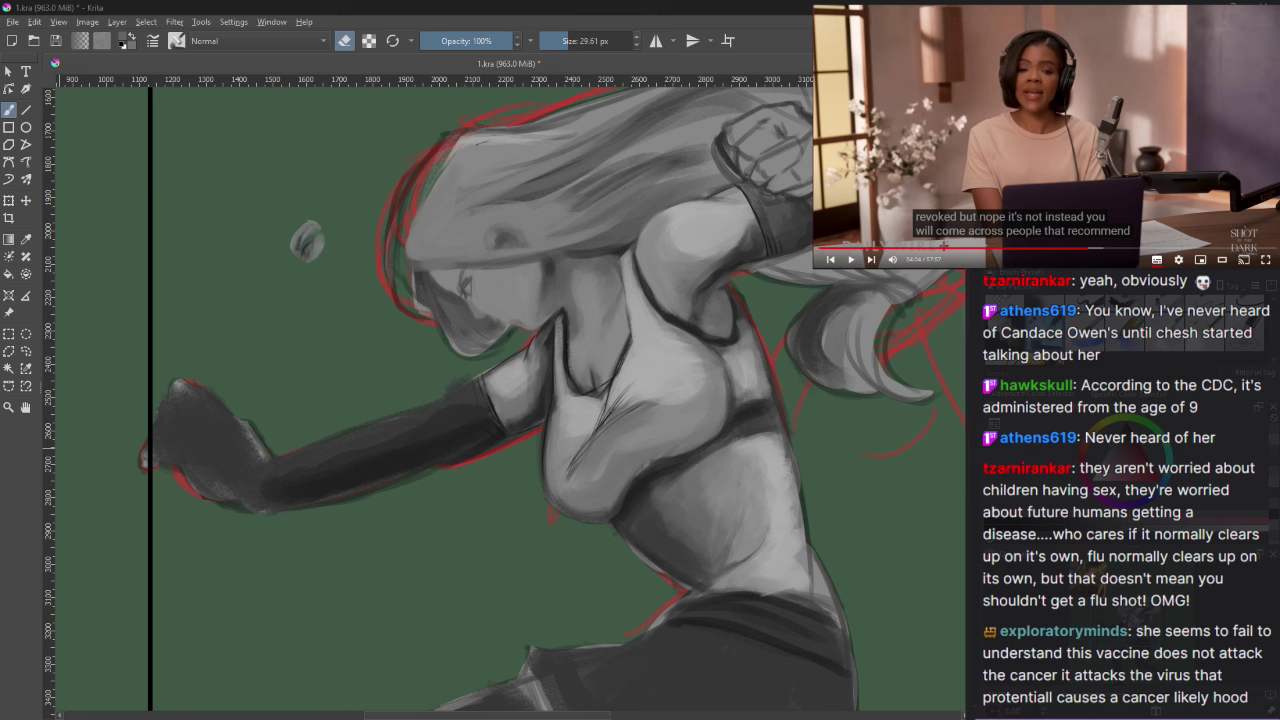
# Step: Resume the podcast and pause it again at the "what is Big" remark
pyautogui.click(975, 170)
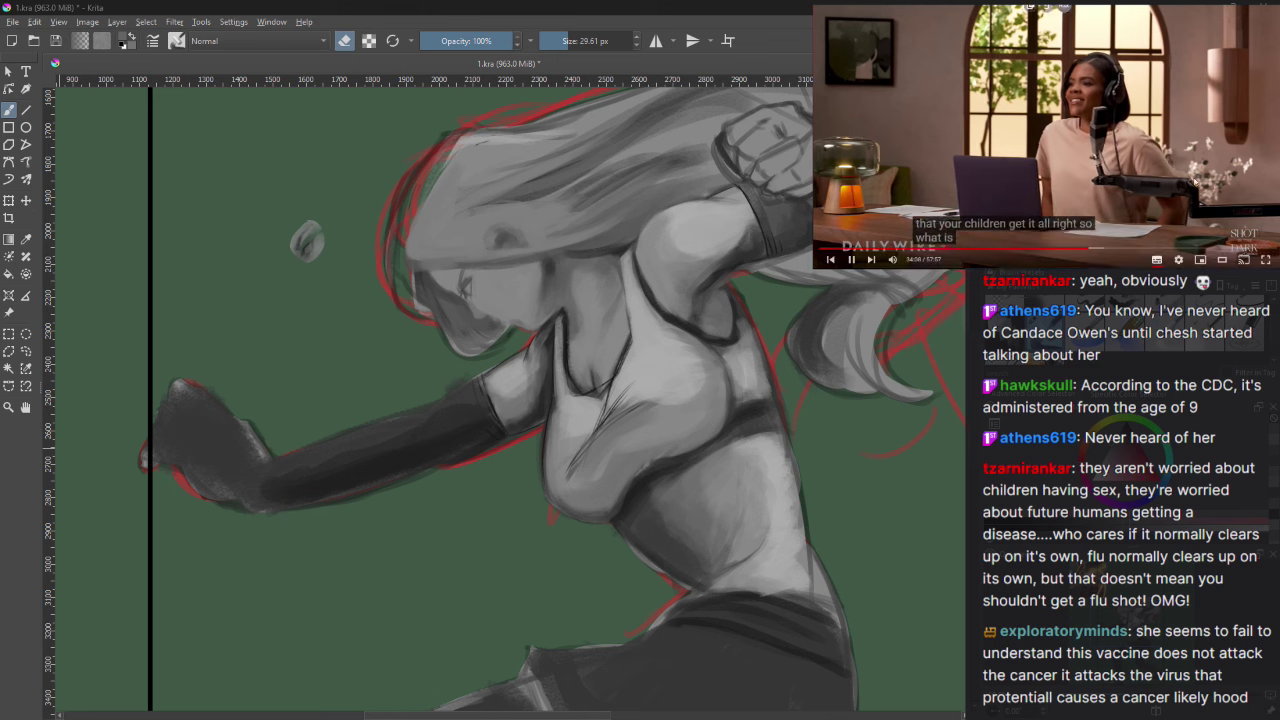
pyautogui.click(1080, 178)
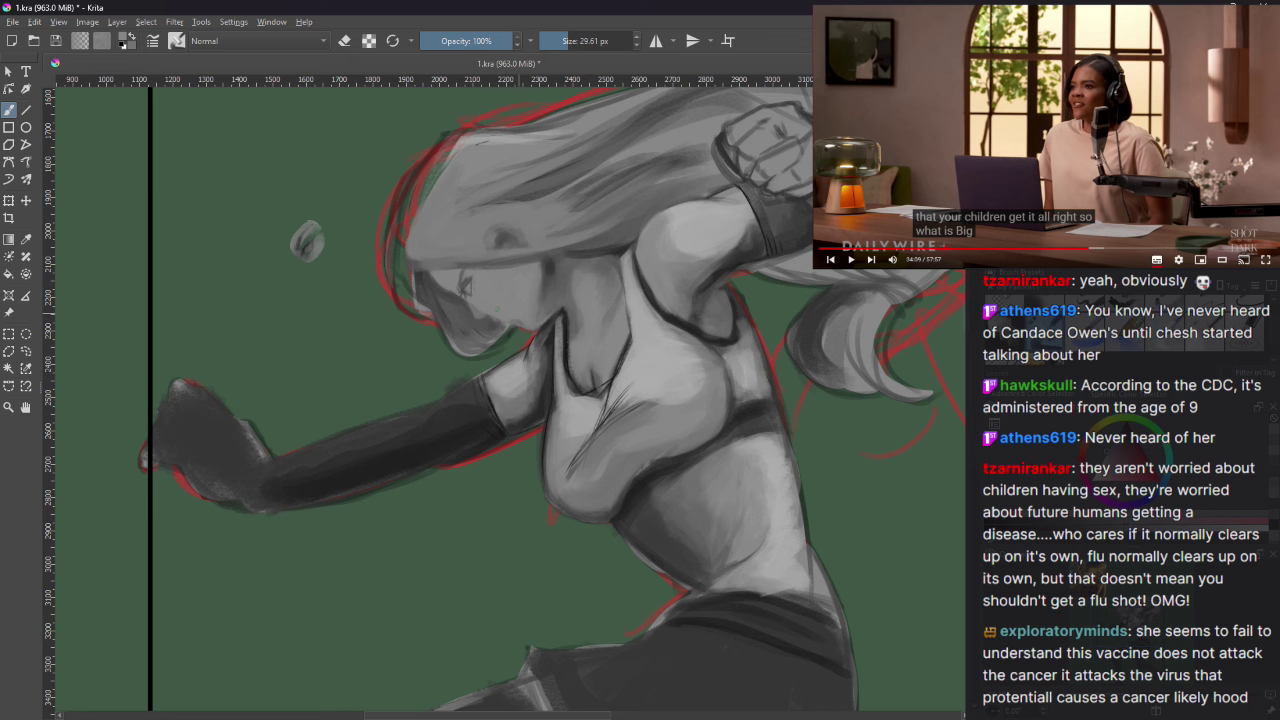
# Step: Alternate the 29.61 px brush between erasing and painting to refine the mouth and chin
pyautogui.press('e')
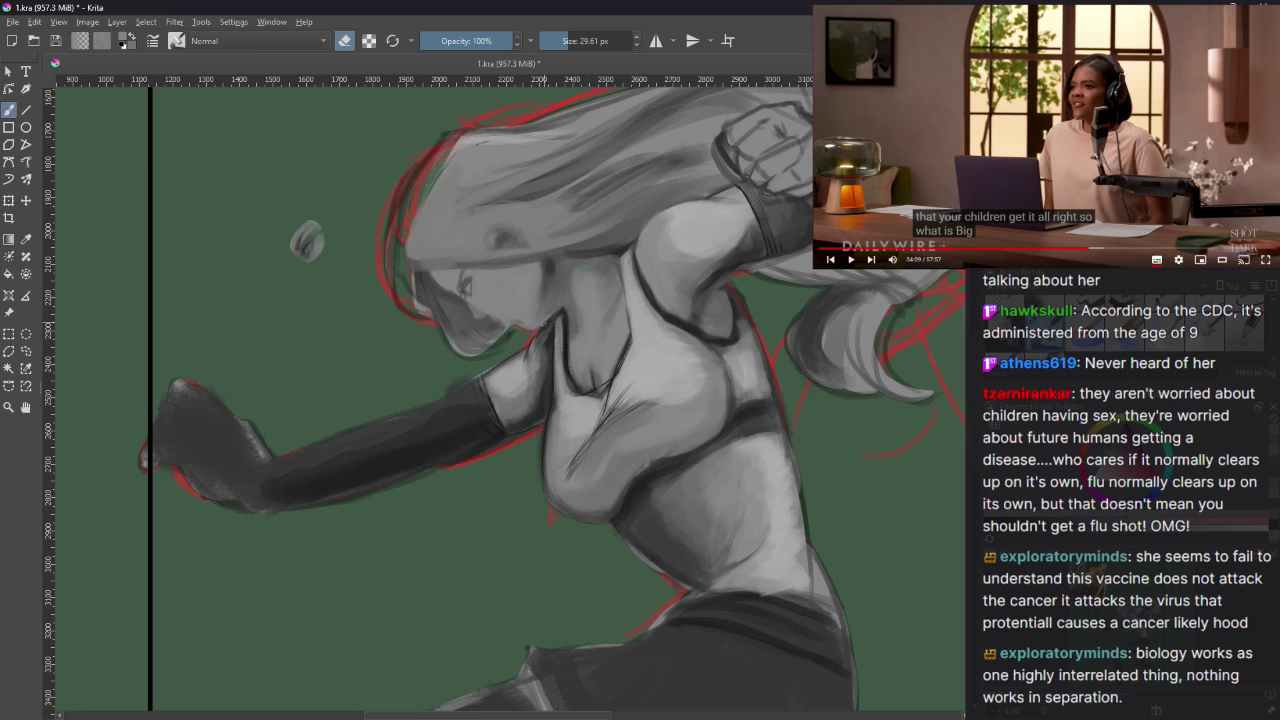
pyautogui.press('e')
pyautogui.press('e')
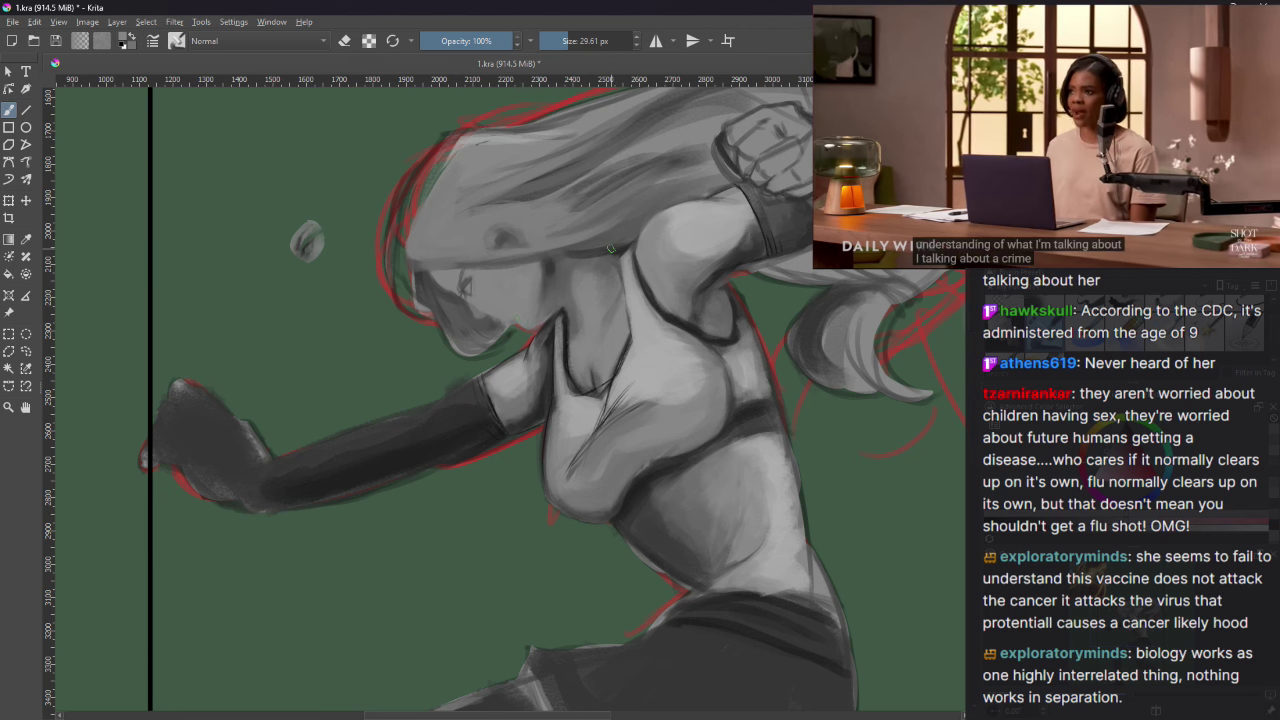
# Step: Pause the podcast at the crime syndicate remark and resume it
pyautogui.moveTo(1120, 96)
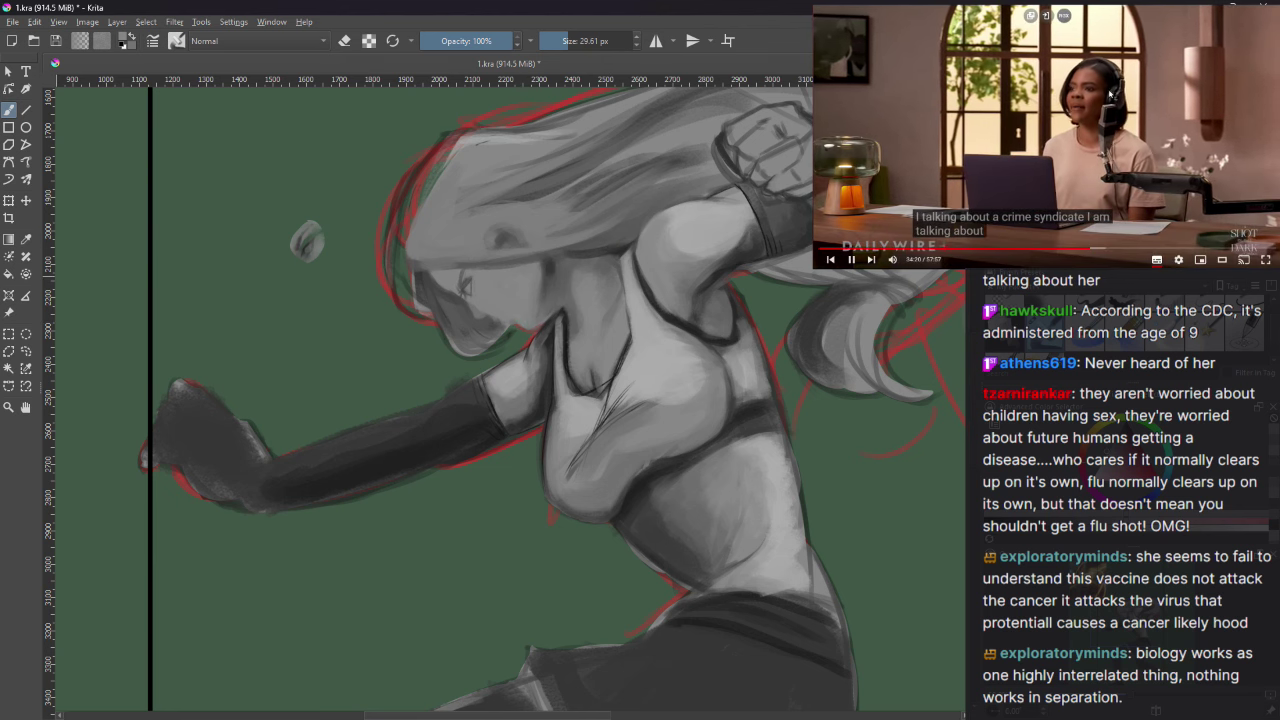
pyautogui.click(1120, 96)
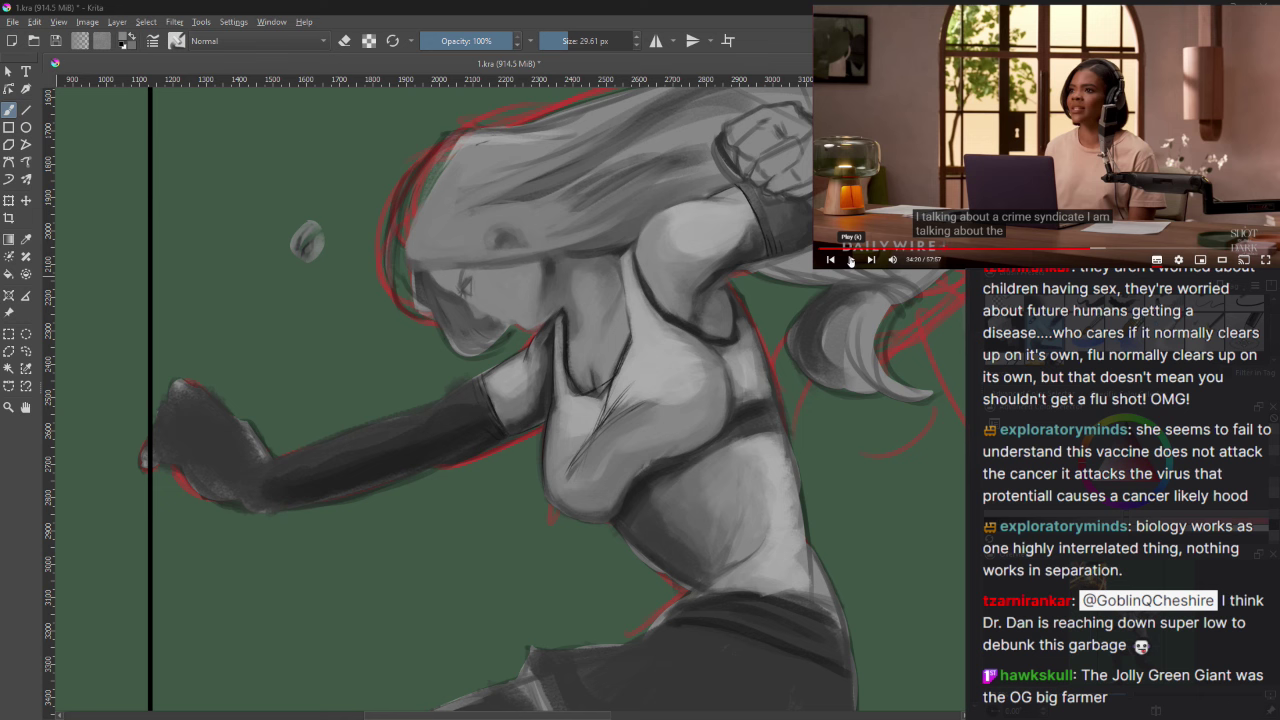
pyautogui.click(850, 260)
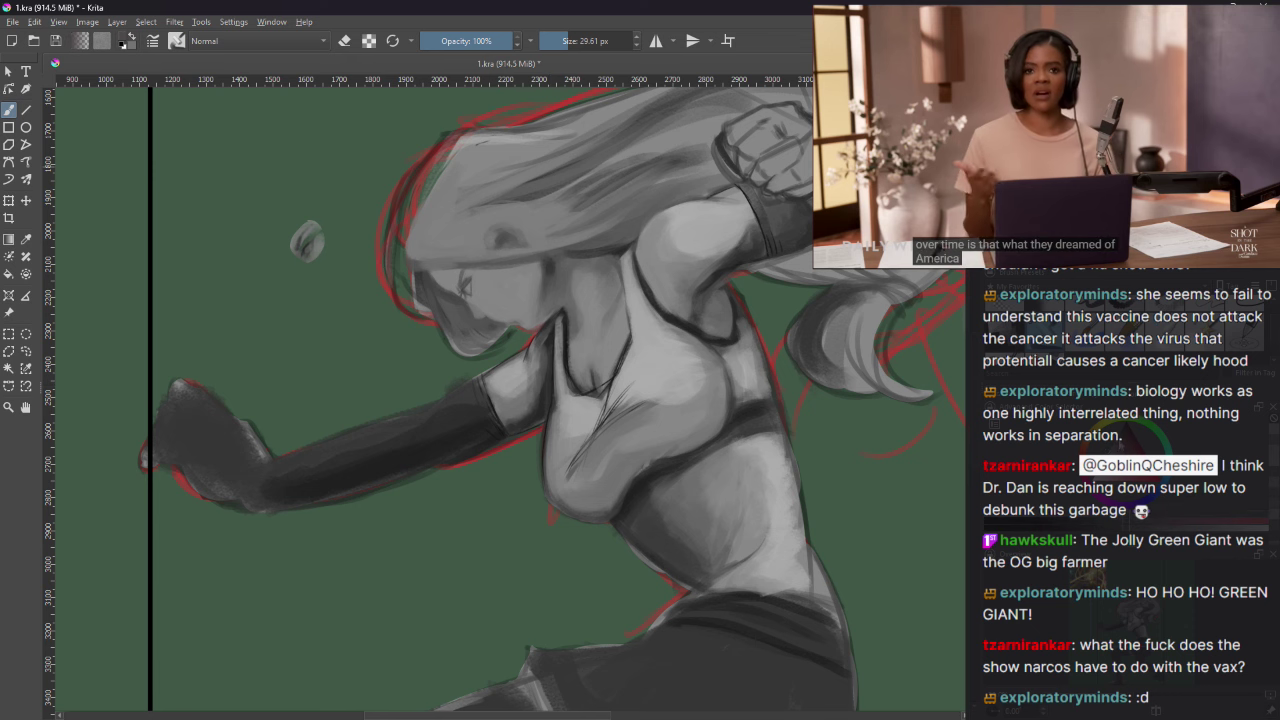
# Step: Reduce the brush size to 13.39 px and refine the woman's eye, swapping the foreground and background colours
pyautogui.press('[')
pyautogui.press('[')
pyautogui.press('[')
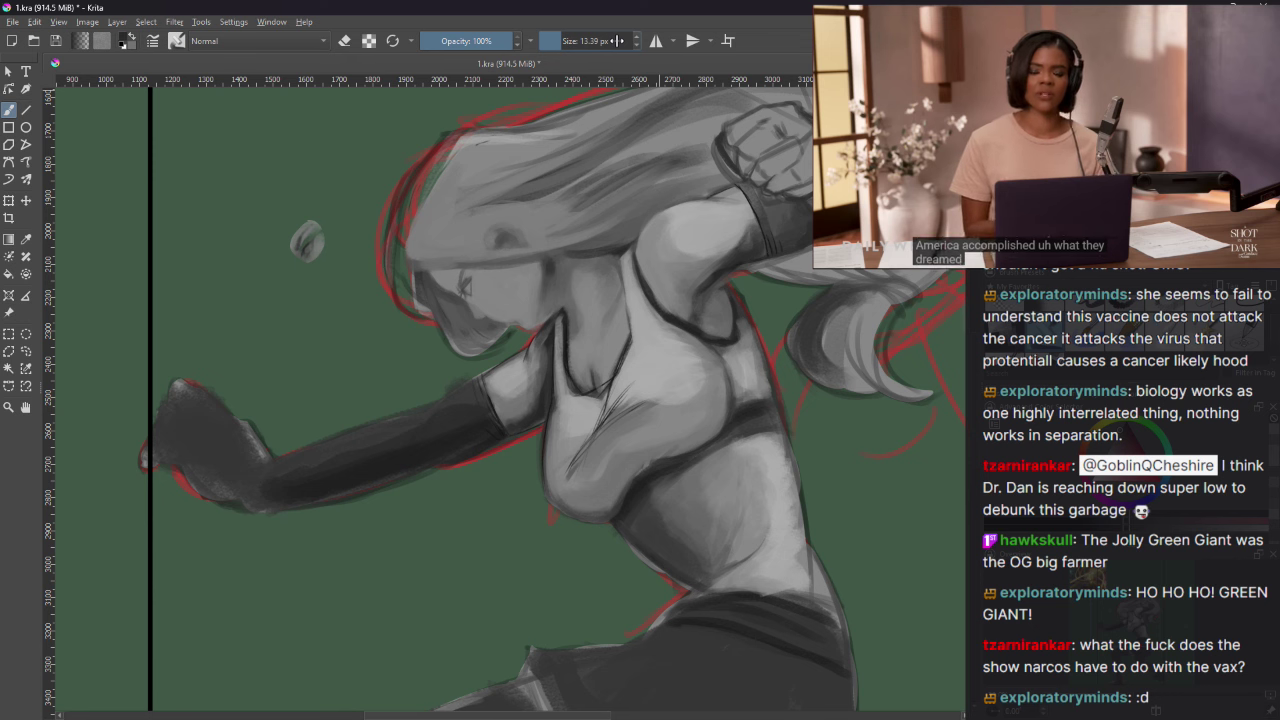
pyautogui.moveTo(1122, 72)
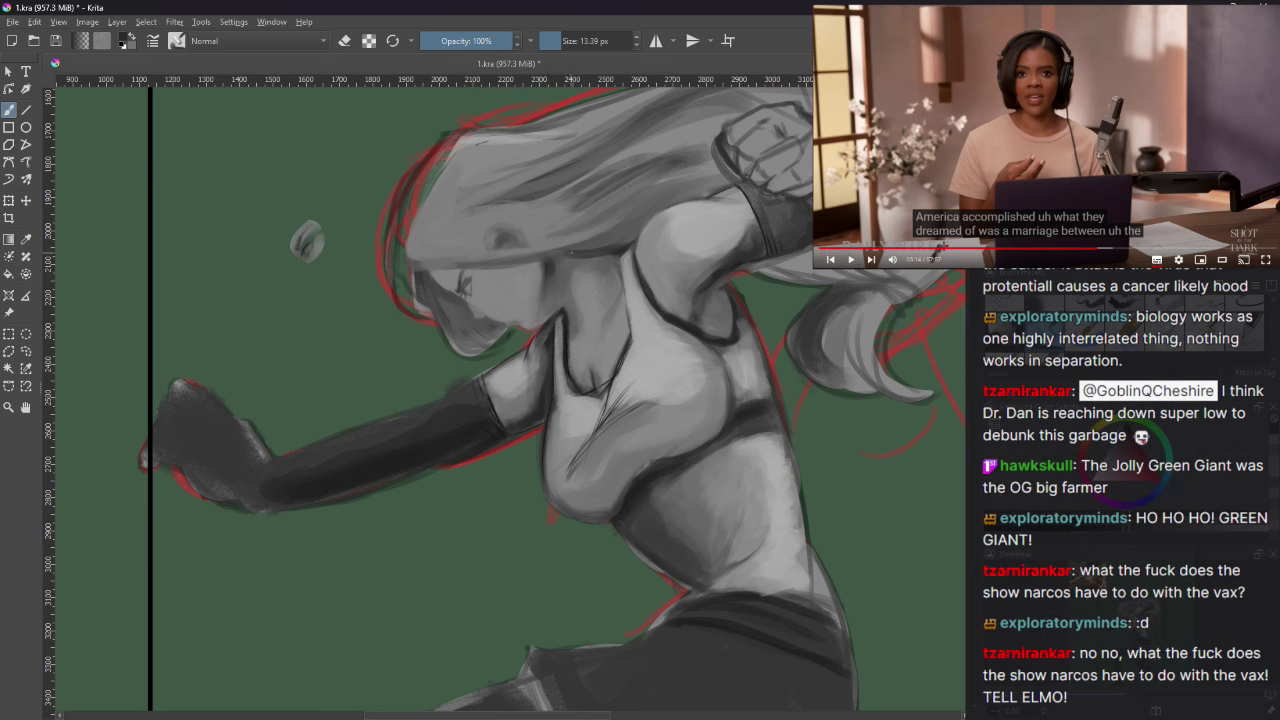
pyautogui.press('x')
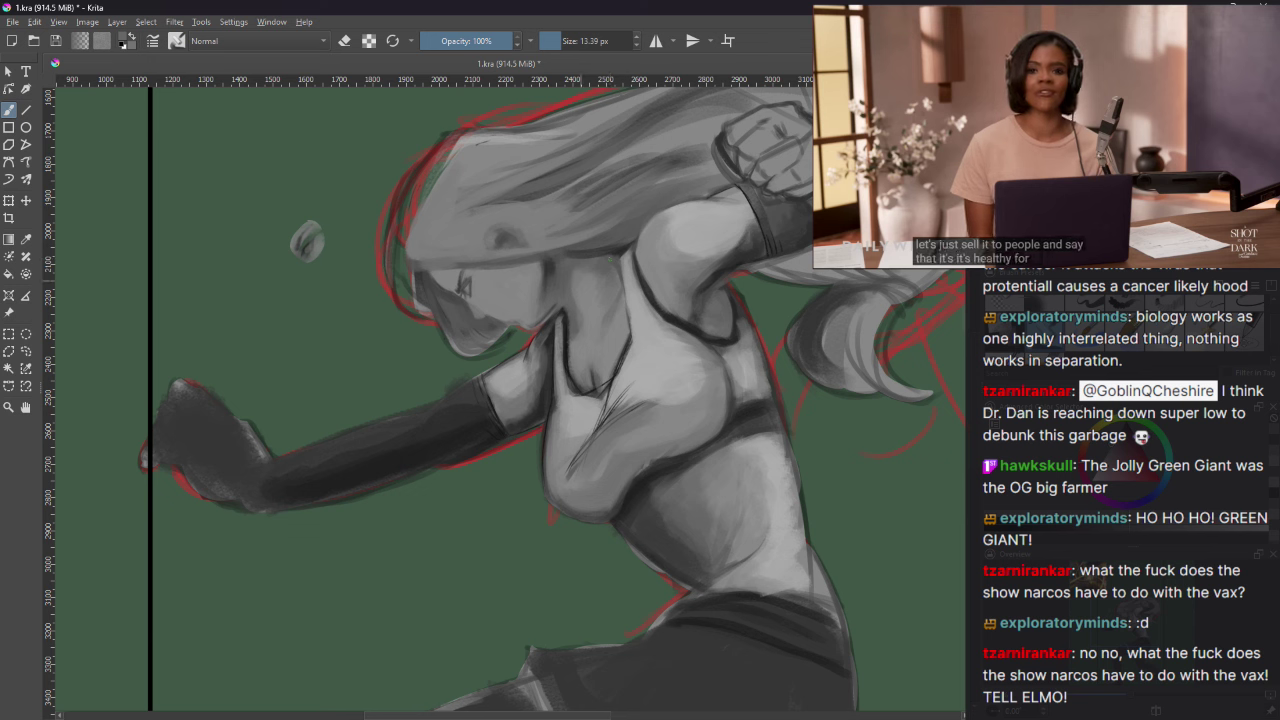
# Step: Pause the podcast and play the Heartbound official soundtrack for a break, stopping the music at its end
pyautogui.click(1115, 127)
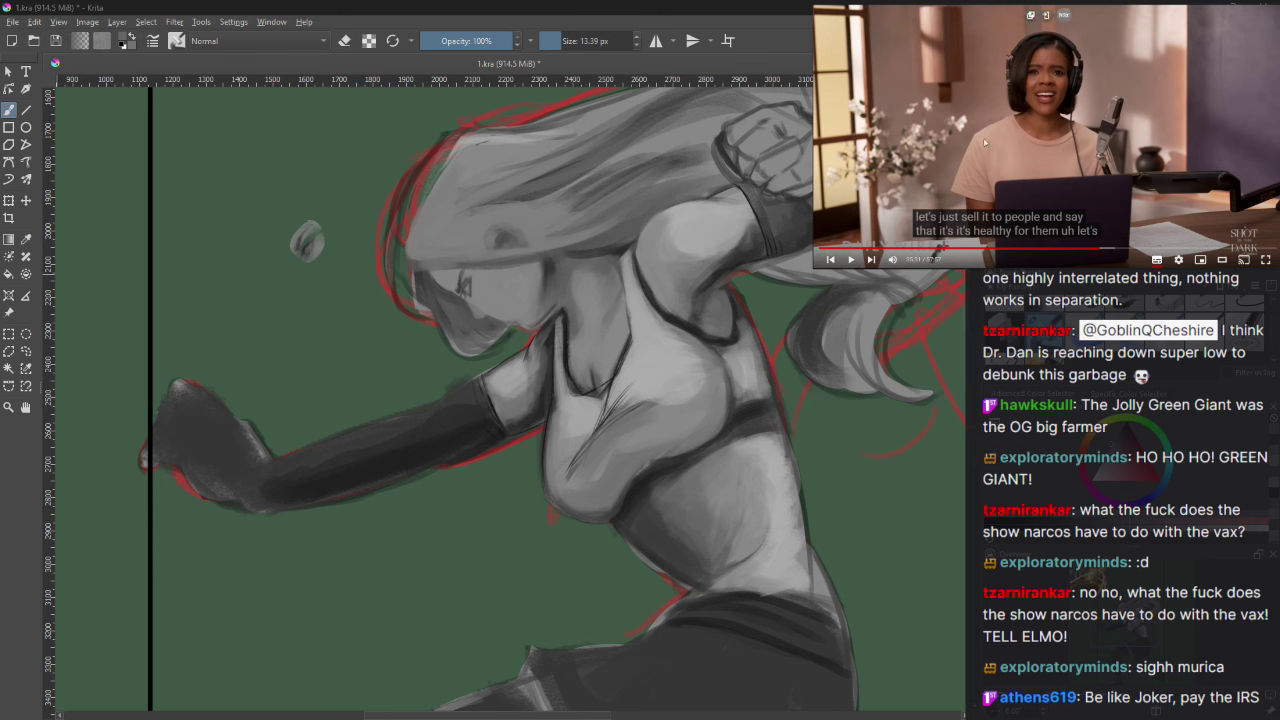
pyautogui.hotkey('shift', 'n')
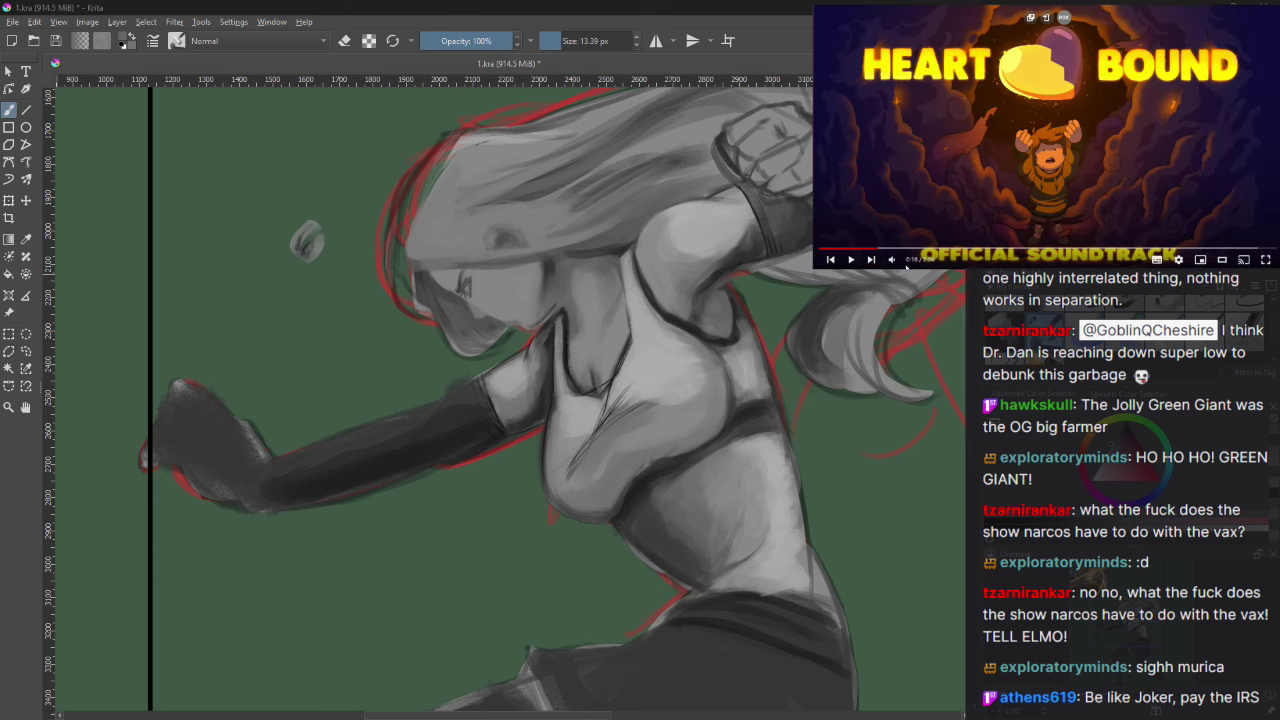
pyautogui.moveTo(909, 263); pyautogui.dragTo(913, 260)
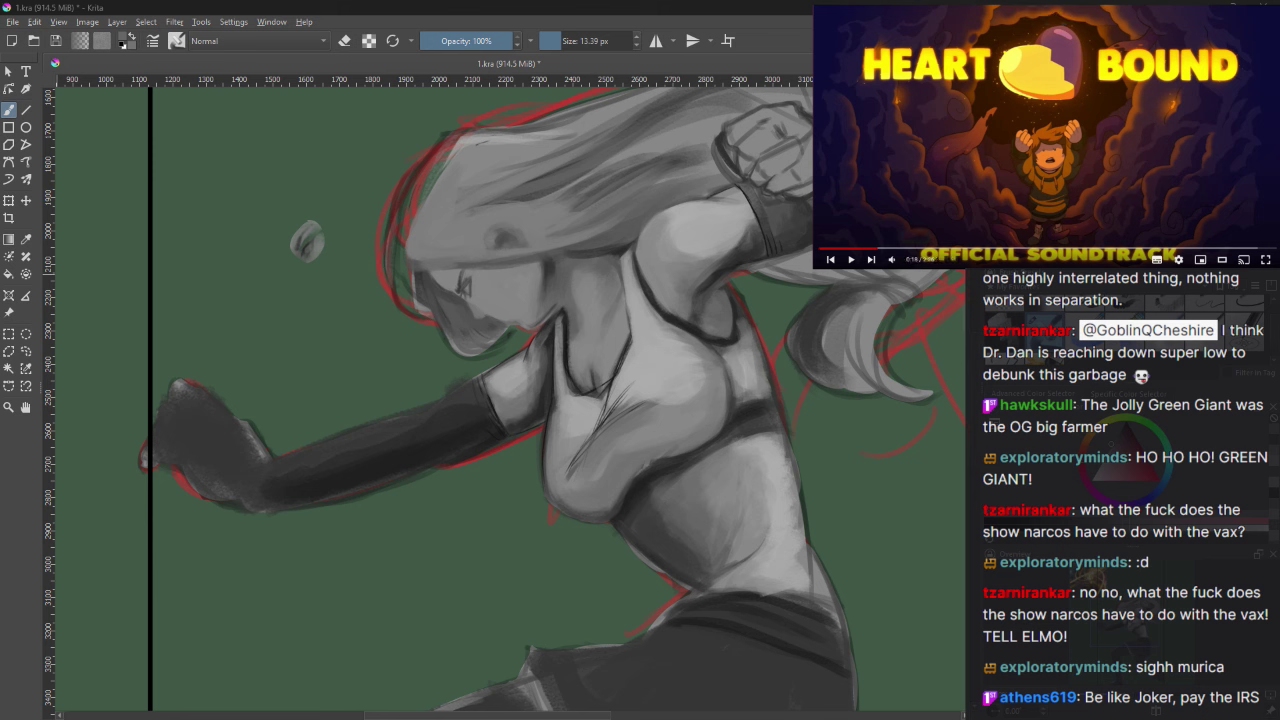
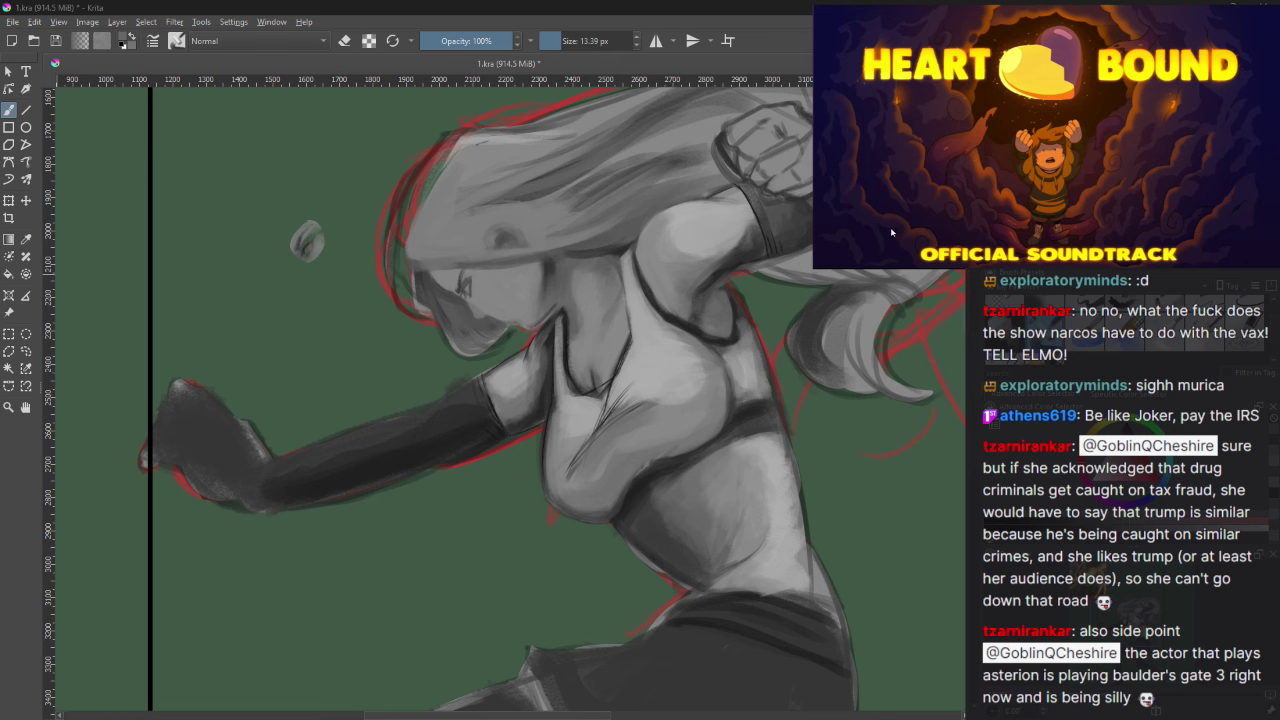
pyautogui.moveTo(852, 263)
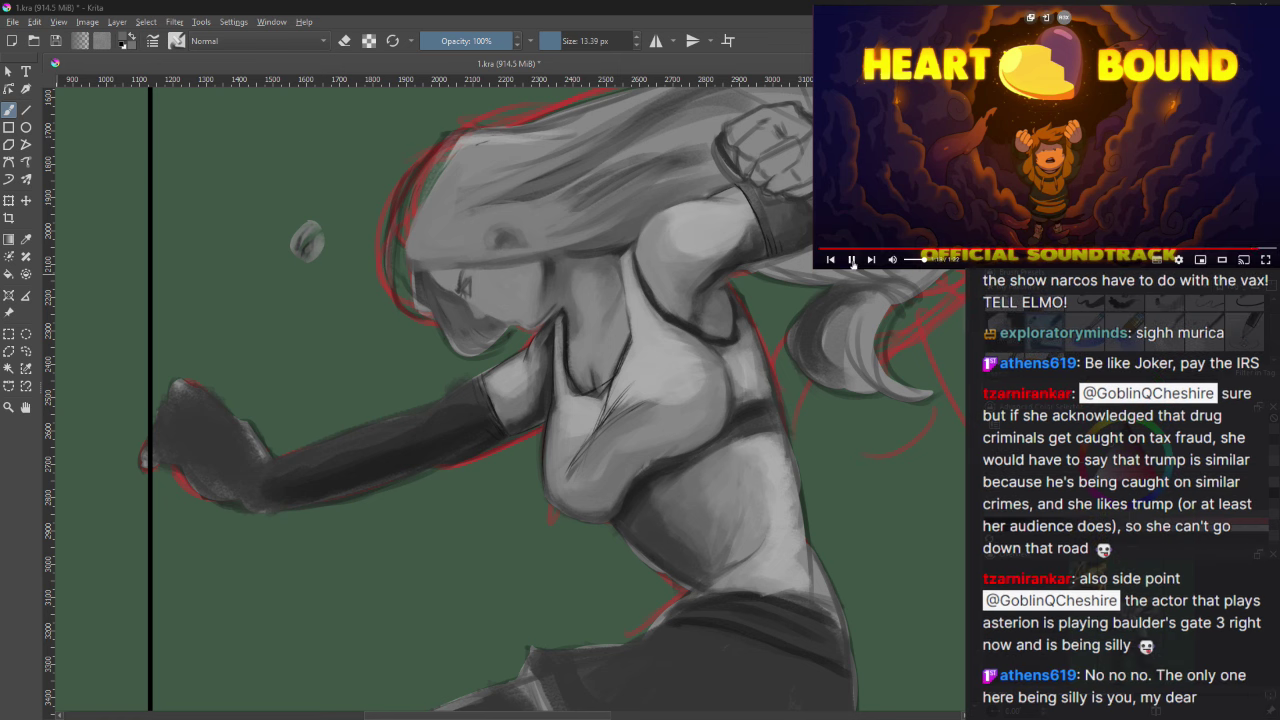
pyautogui.click(852, 262)
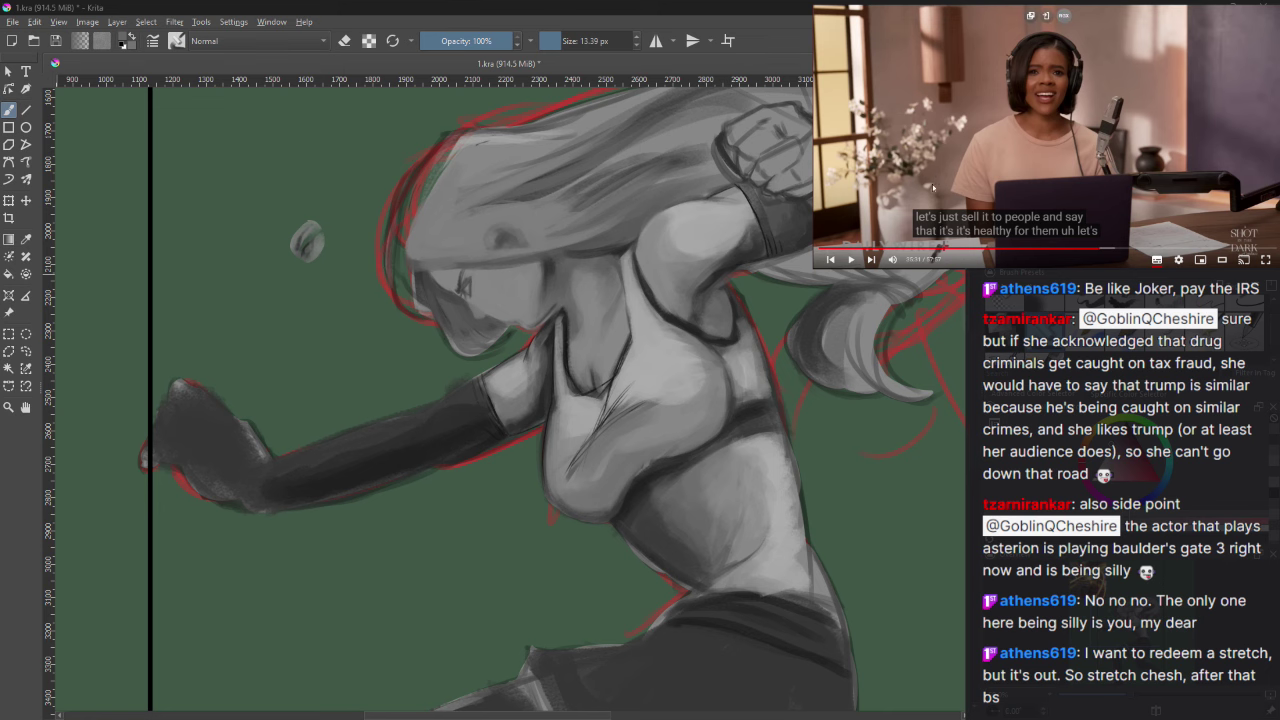
# Step: Examine the whole figure beside the reference image, and the torso, skirt and raised thigh up close
pyautogui.press('-')
pyautogui.press('-')
pyautogui.press('-')
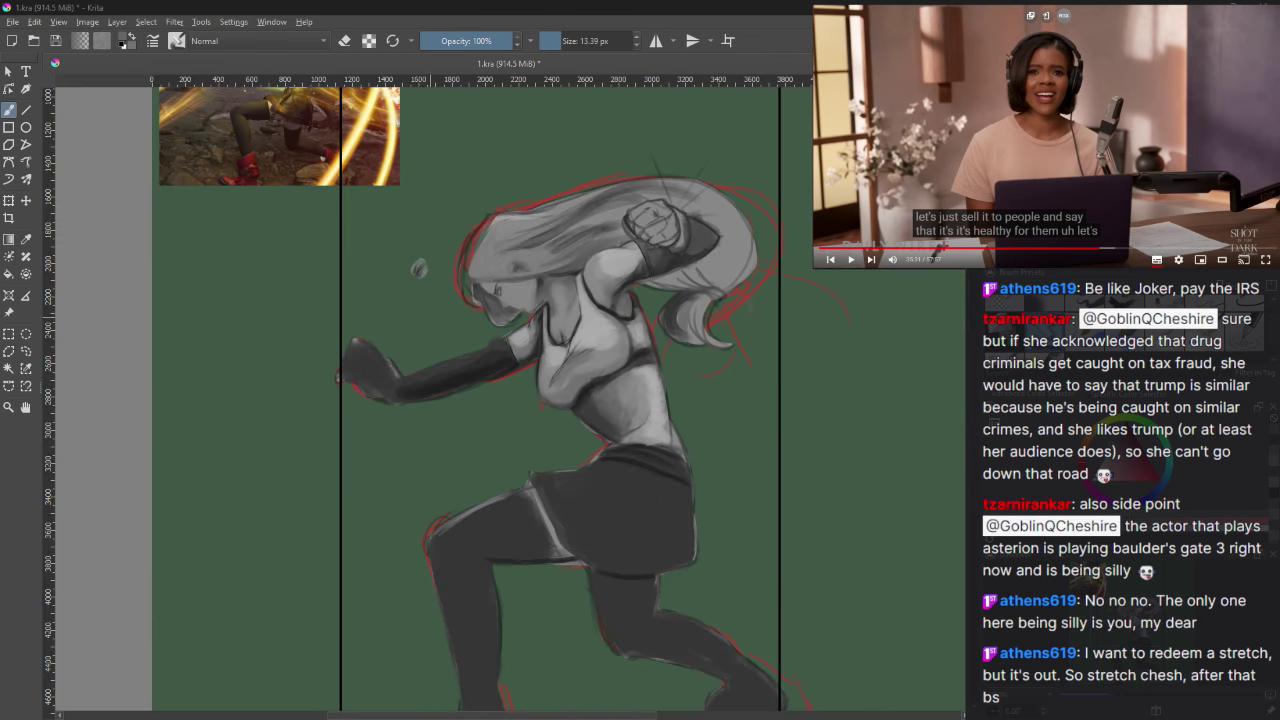
pyautogui.press('-')
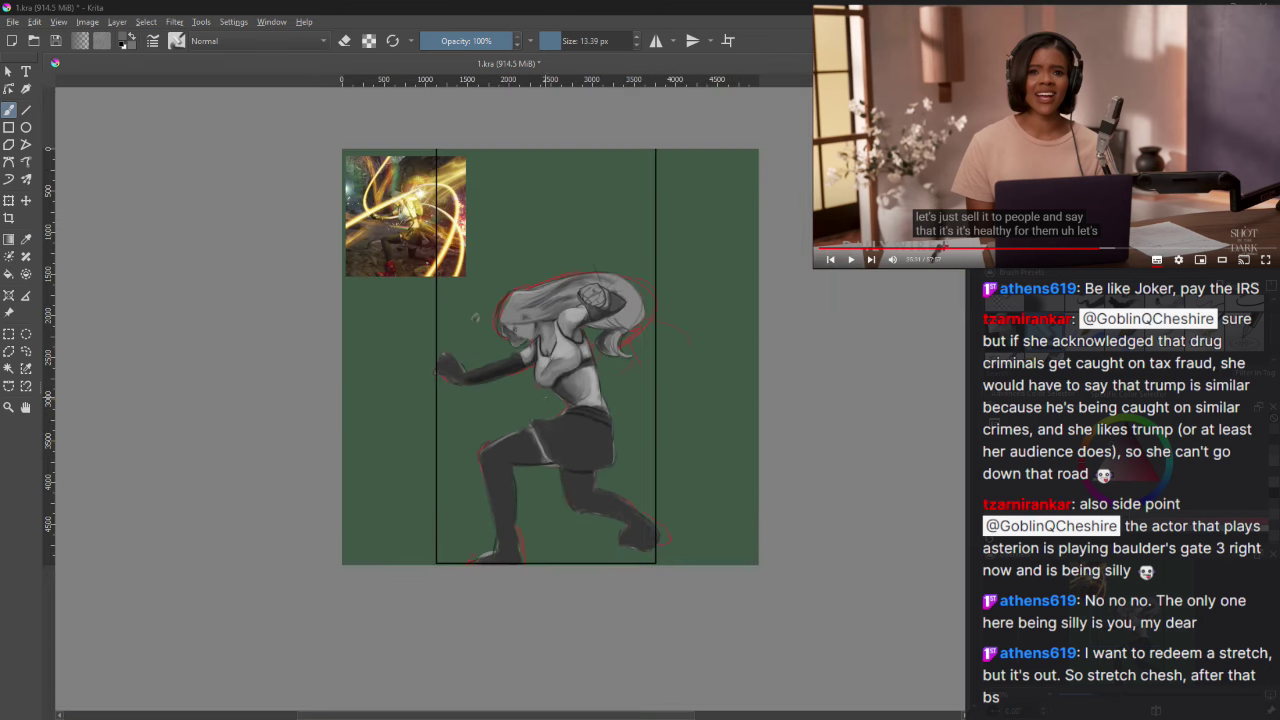
pyautogui.press('+')
pyautogui.press('+')
pyautogui.press('+')
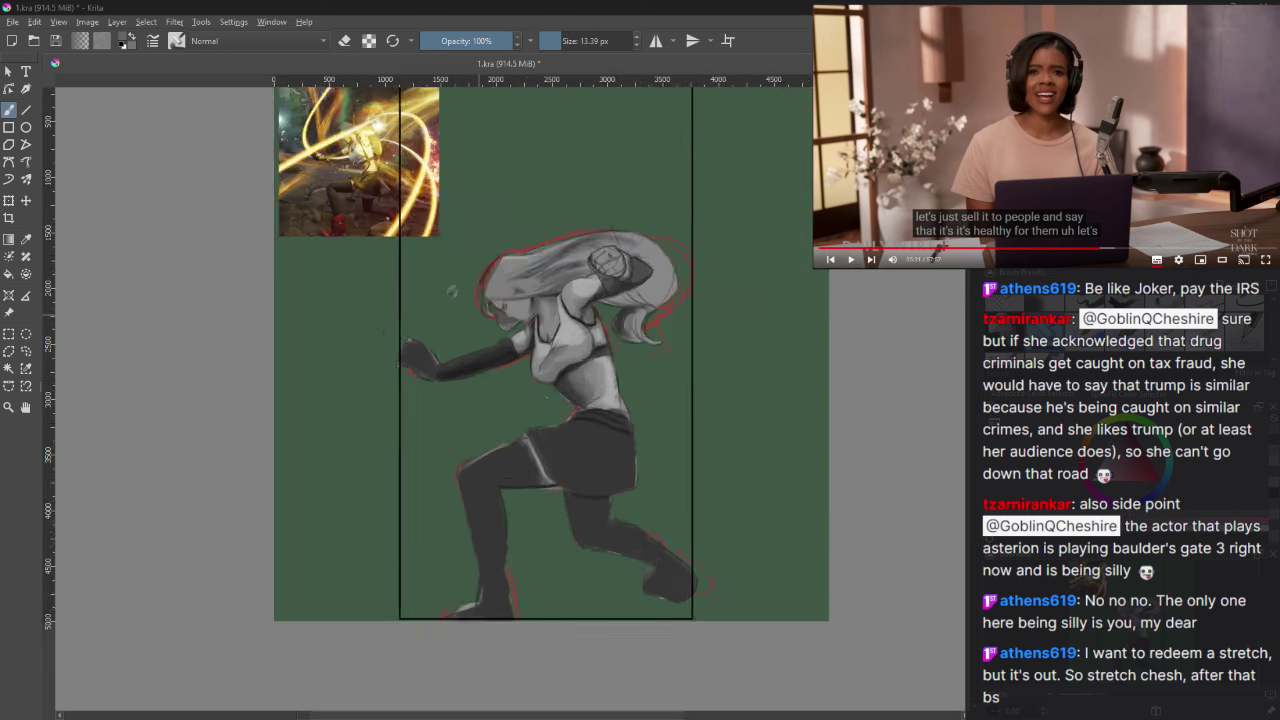
pyautogui.press('+')
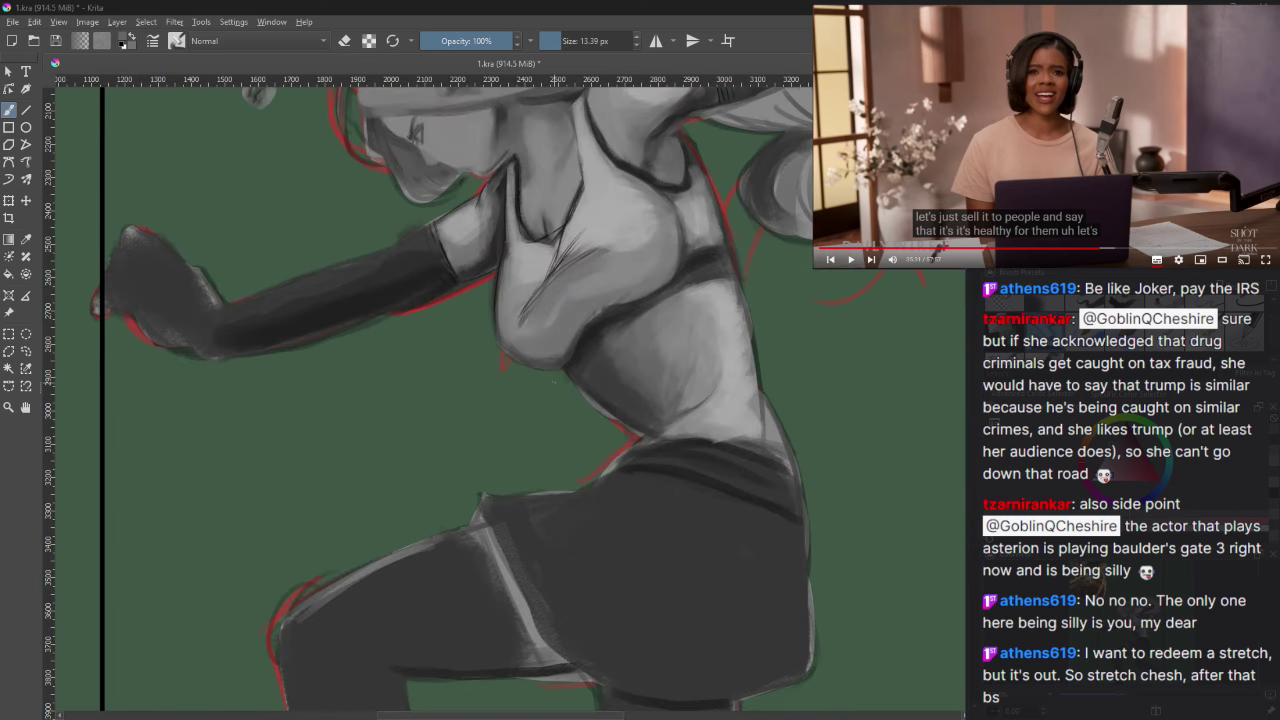
# Step: Save the drawing 1.kra
pyautogui.press('-')
pyautogui.press('-')
pyautogui.press('-')
pyautogui.press('-')
pyautogui.press('+')
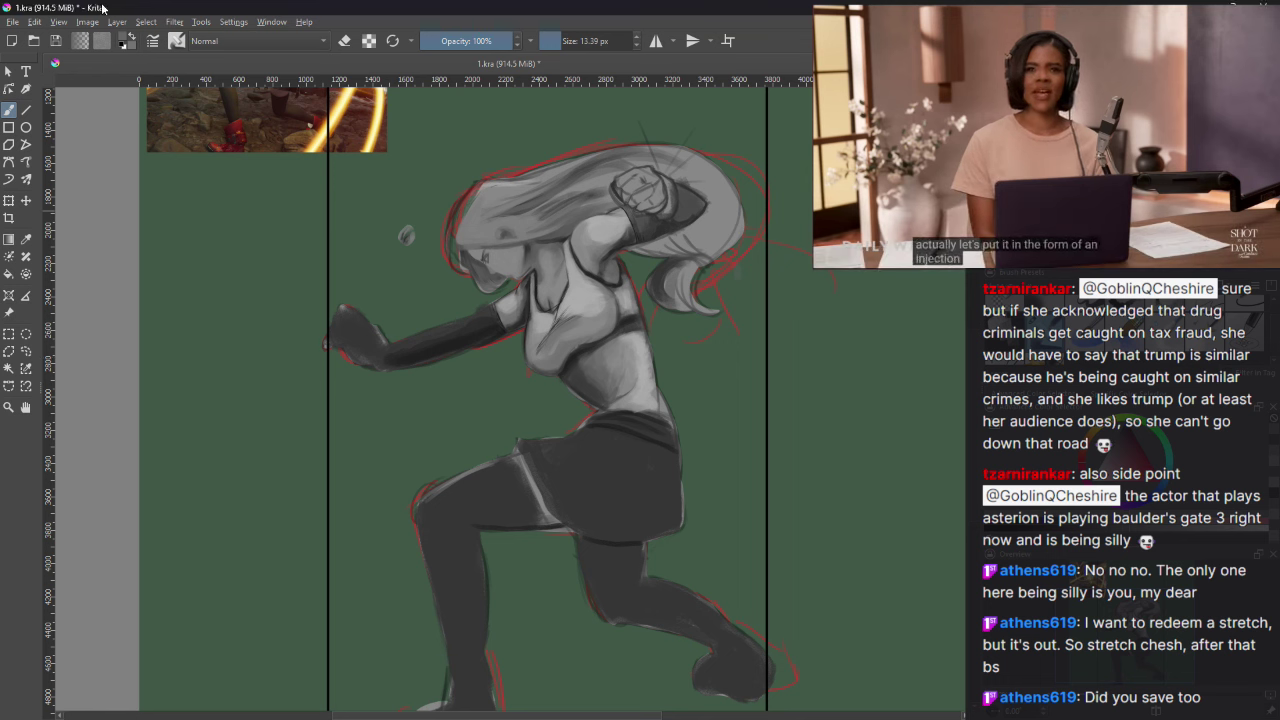
pyautogui.hotkey('ctrl', 's')
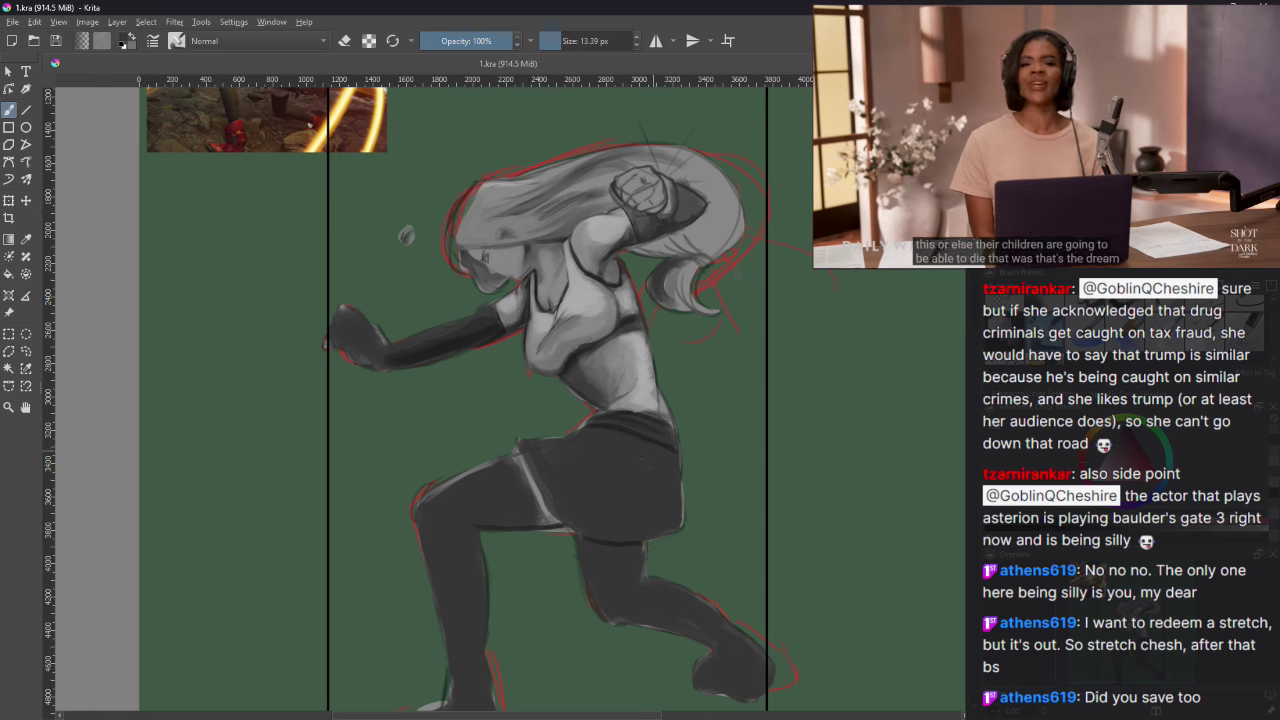
# Step: Enlarge the brush to 36.25 px and paint a light grey edge along the skirt's back and hem
pyautogui.click(654, 573)
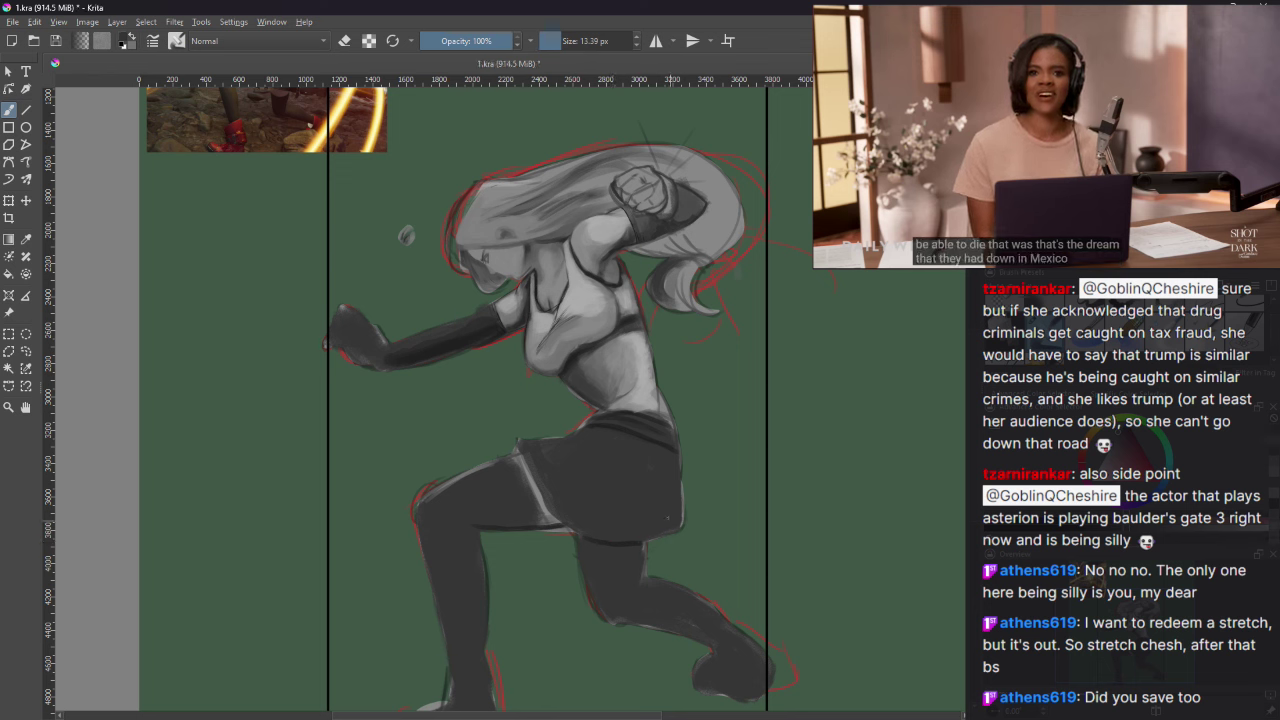
pyautogui.press(']')
pyautogui.press(']')
pyautogui.press(']')
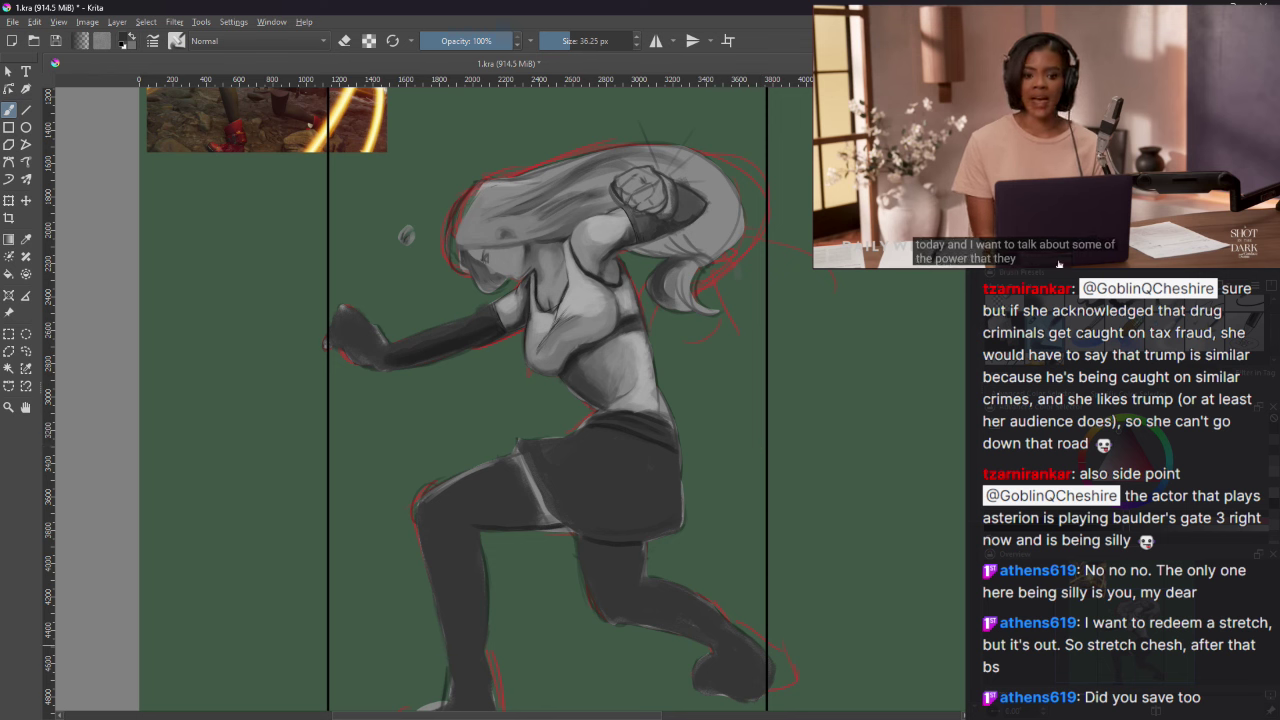
pyautogui.moveTo(1101, 195)
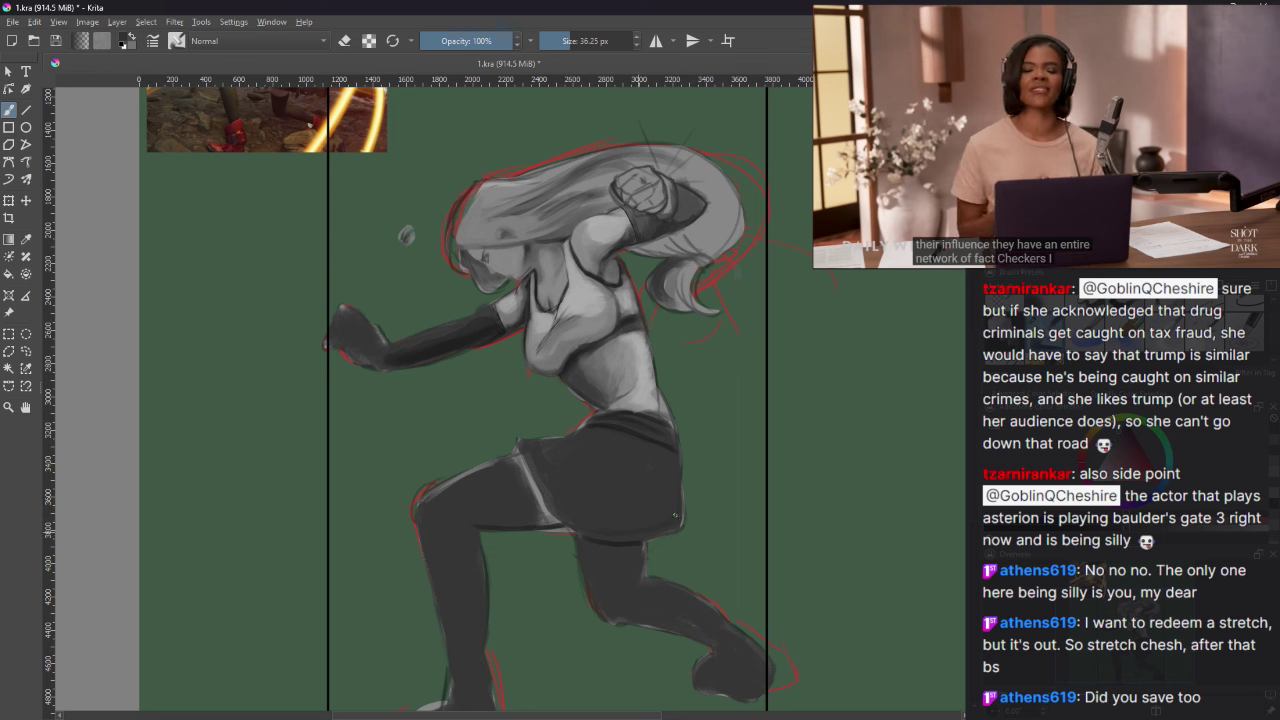
pyautogui.press('e')
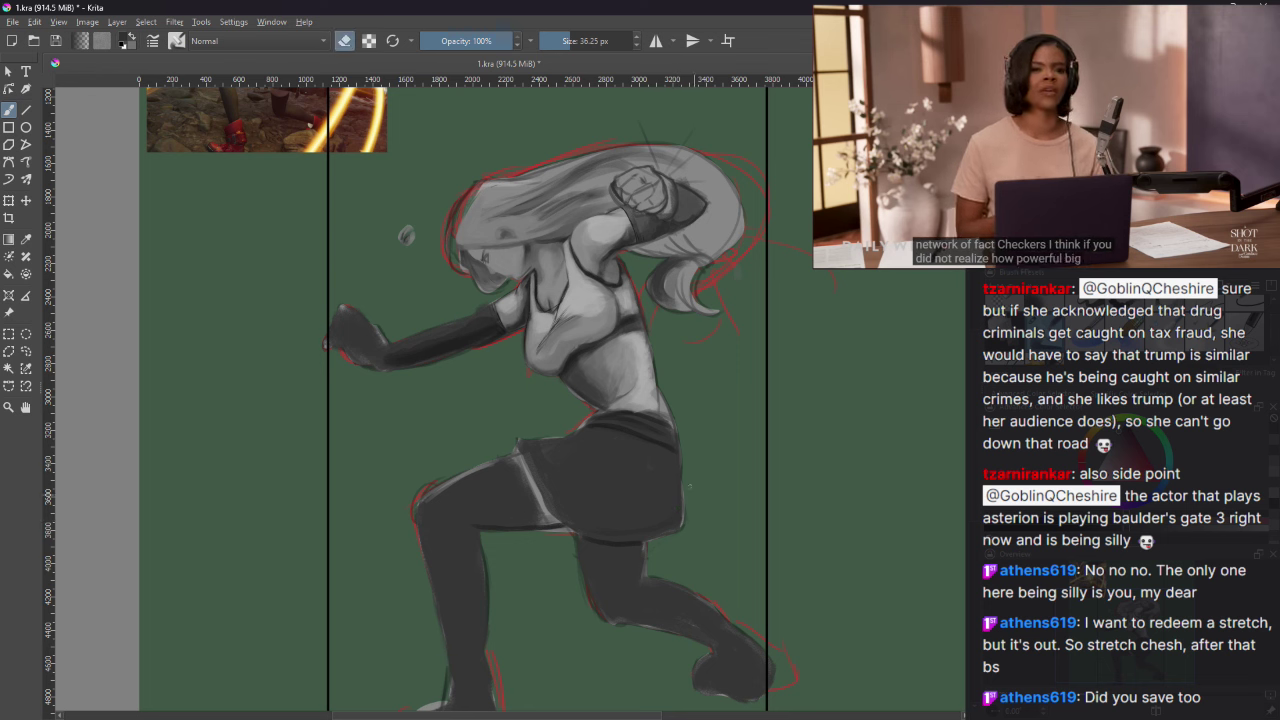
pyautogui.press('e')
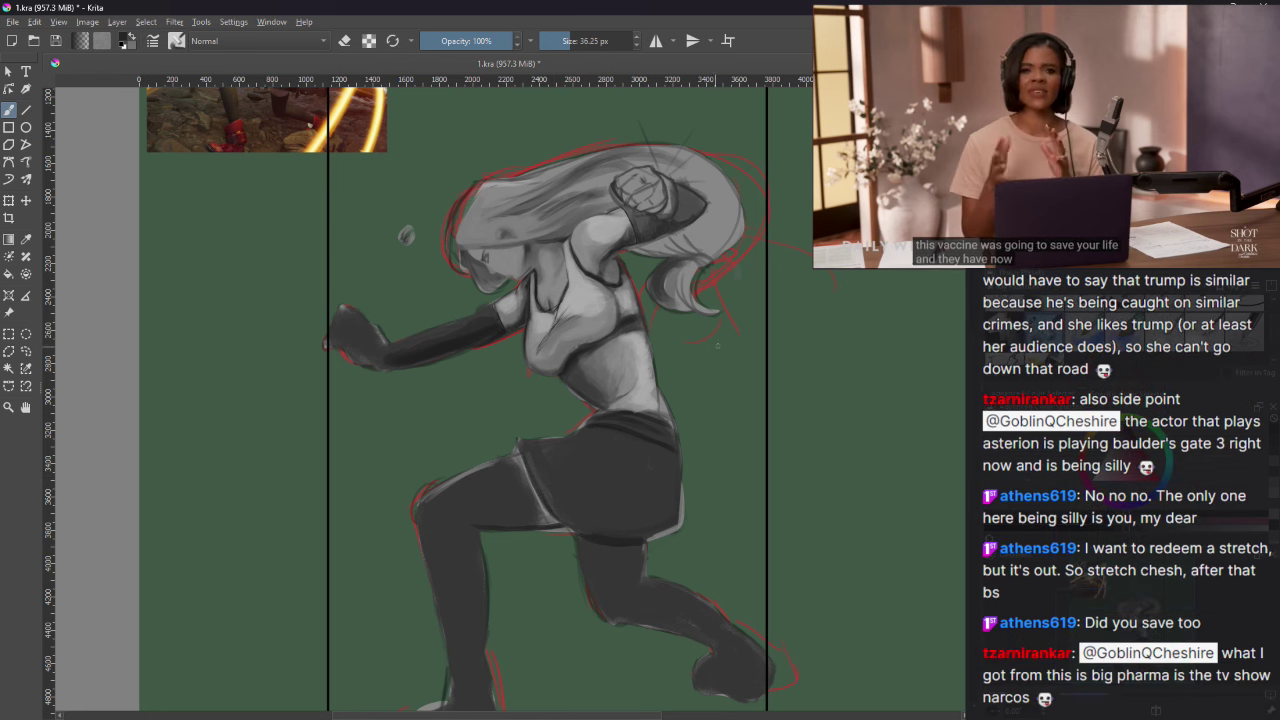
# Step: Sample grey near the front thigh and paint a light skin band across the rear thigh just below the skirt
pyautogui.keyDown('ctrl'); pyautogui.click(570, 500); pyautogui.keyUp('ctrl')
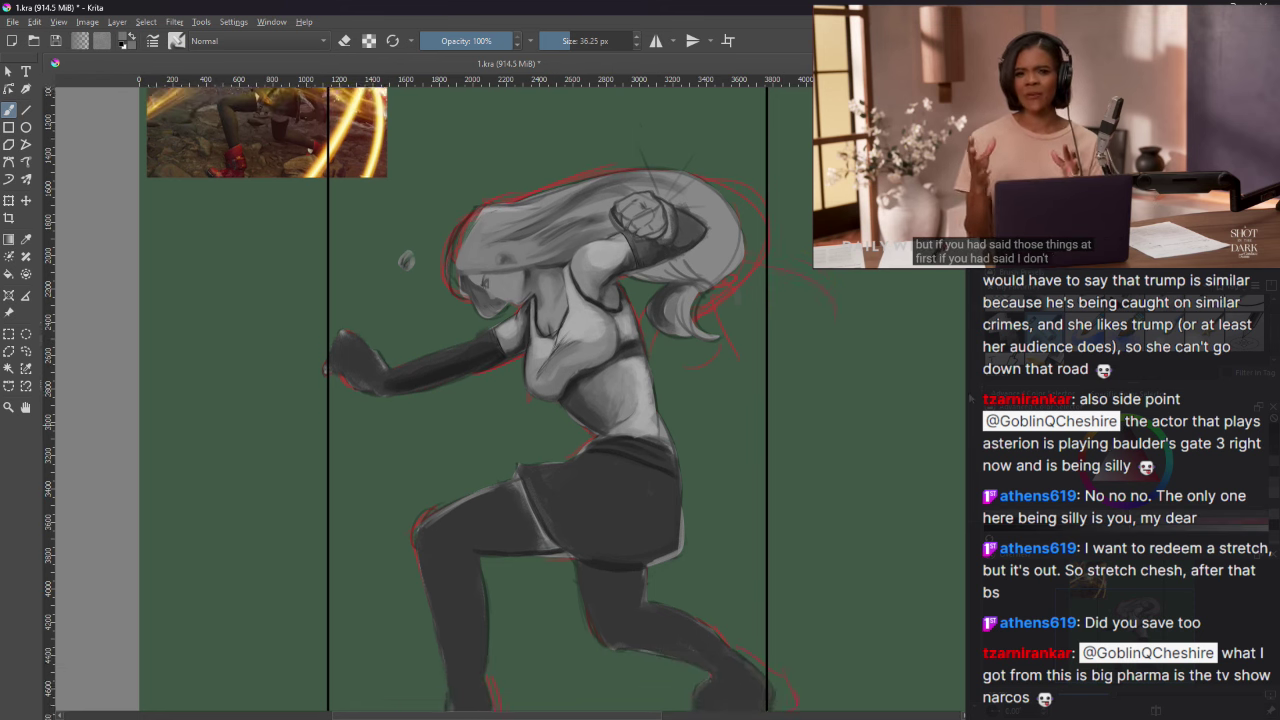
pyautogui.moveTo(580, 545)
pyautogui.mouseDown()
pyautogui.moveTo(642, 552)
pyautogui.moveTo(577, 540)
pyautogui.moveTo(620, 546)
pyautogui.mouseUp()
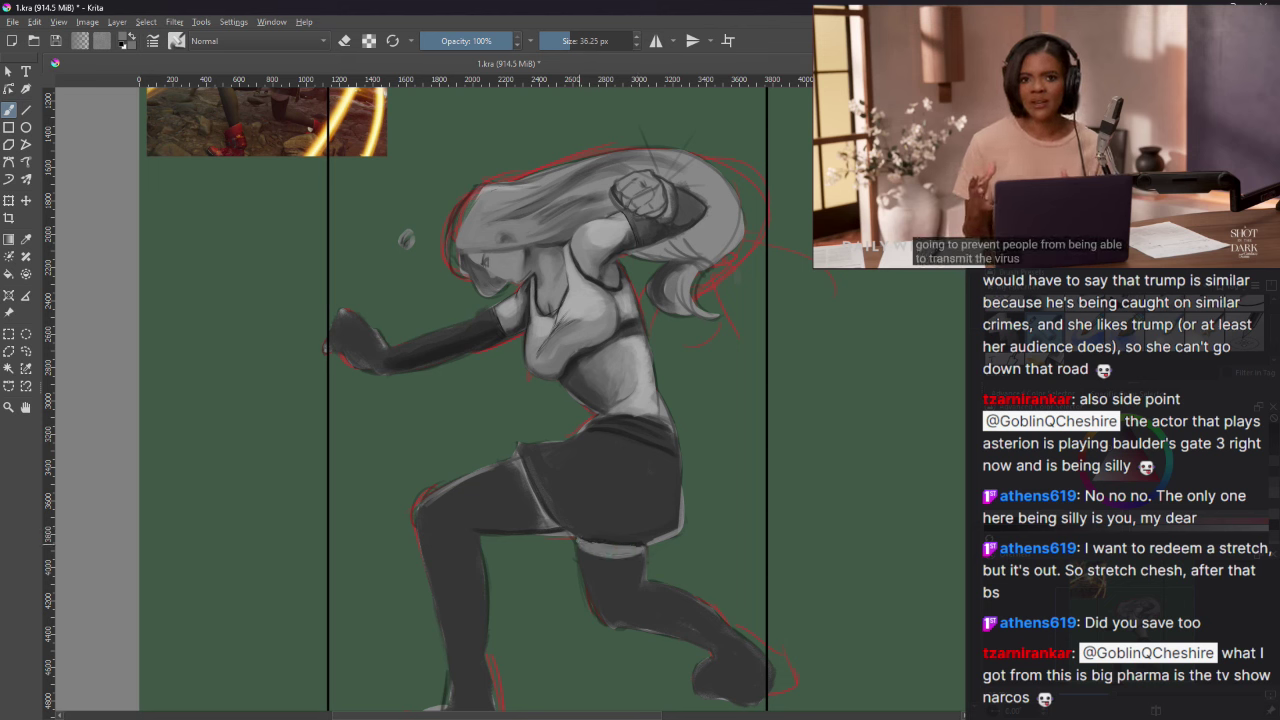
pyautogui.moveTo(622, 556)
pyautogui.mouseDown()
pyautogui.moveTo(642, 554)
pyautogui.moveTo(622, 554)
pyautogui.mouseUp()
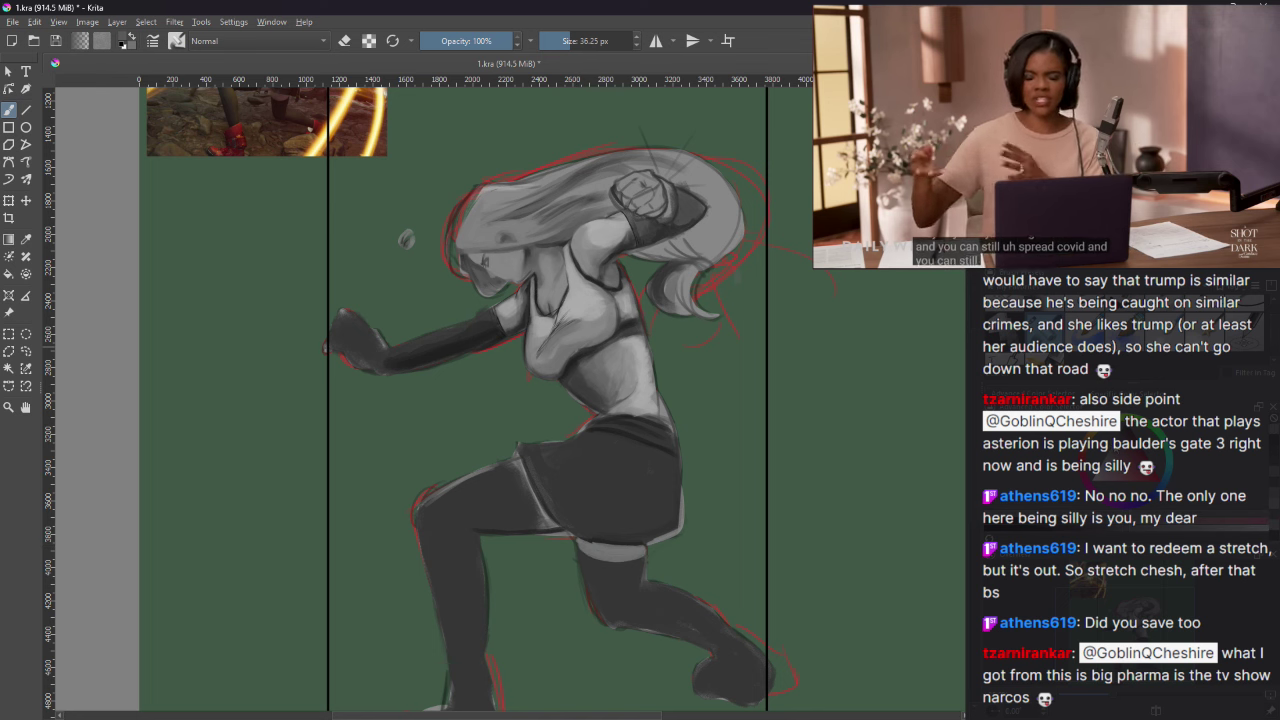
# Step: Set the brush size to 65.40 px and blend the skirt's waistband into a more even dark grey
pyautogui.moveTo(800, 213); pyautogui.dragTo(835, 282)
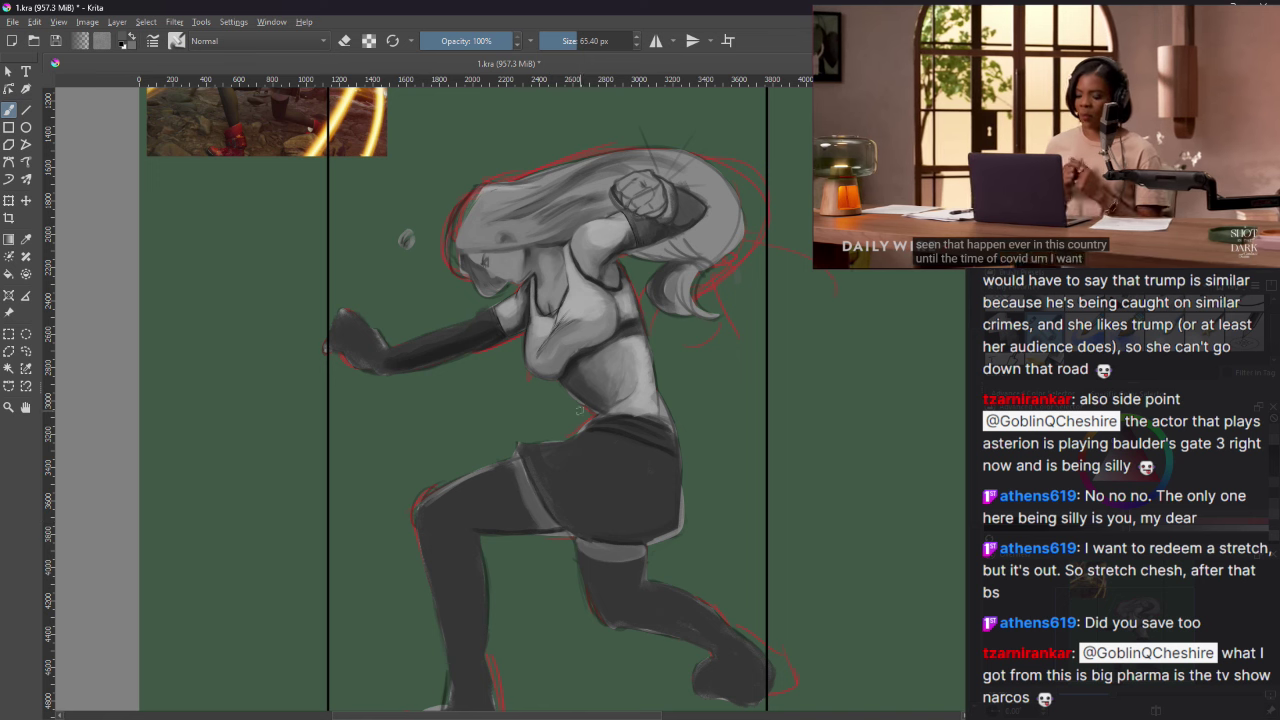
pyautogui.click(1047, 136)
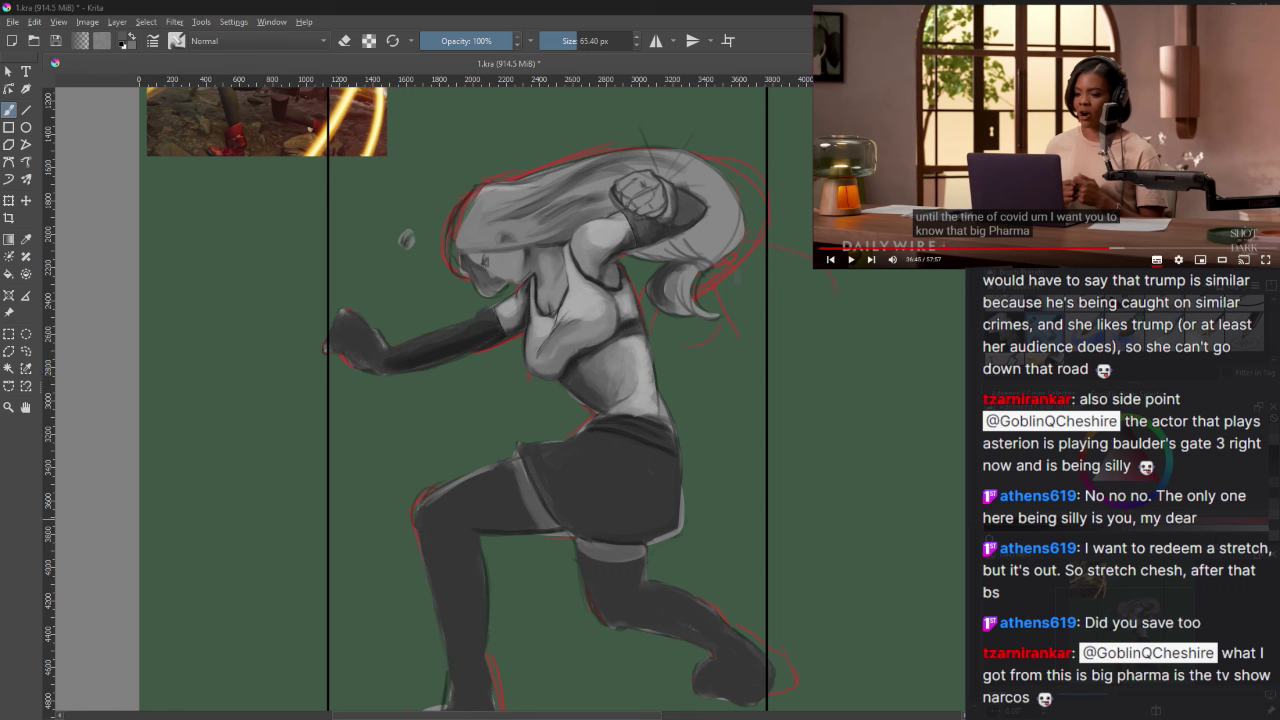
pyautogui.click(1045, 162)
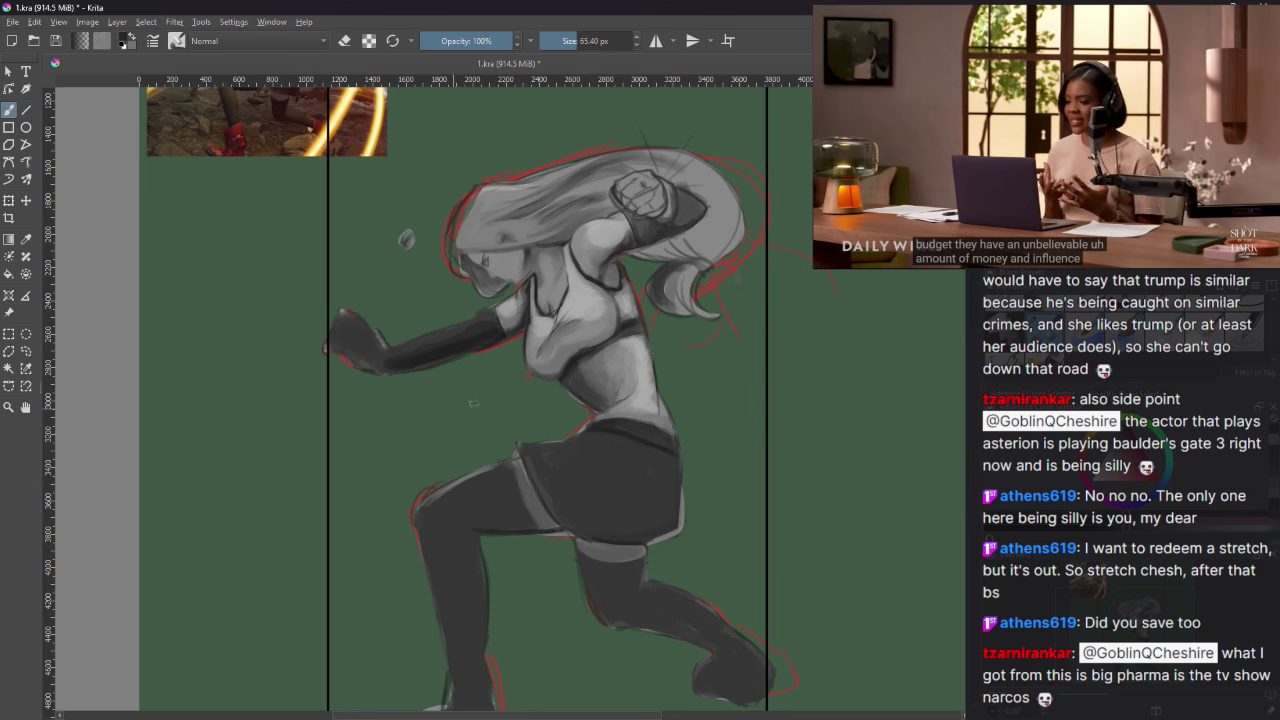
# Step: Compare the figure with the reference picture, pausing and resuming the side video, and reduce the brush to 33.94 px
pyautogui.moveTo(1065, 147)
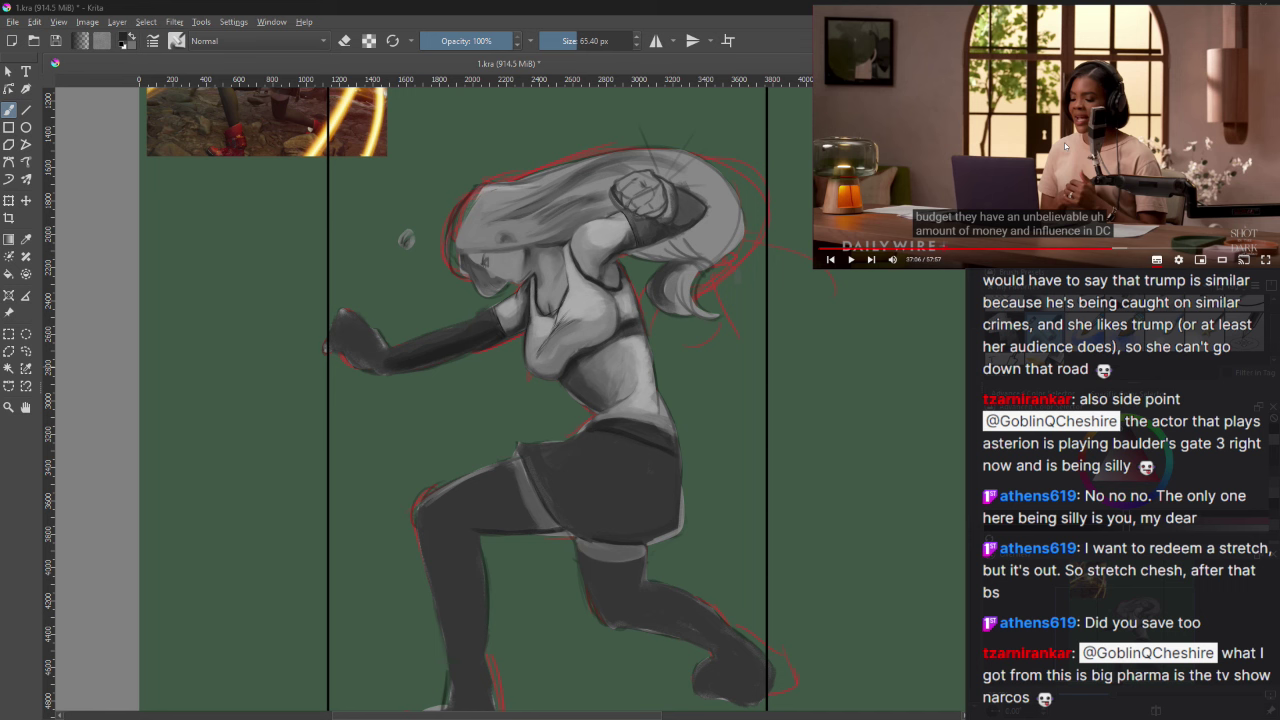
pyautogui.scroll(5, 450, 400)
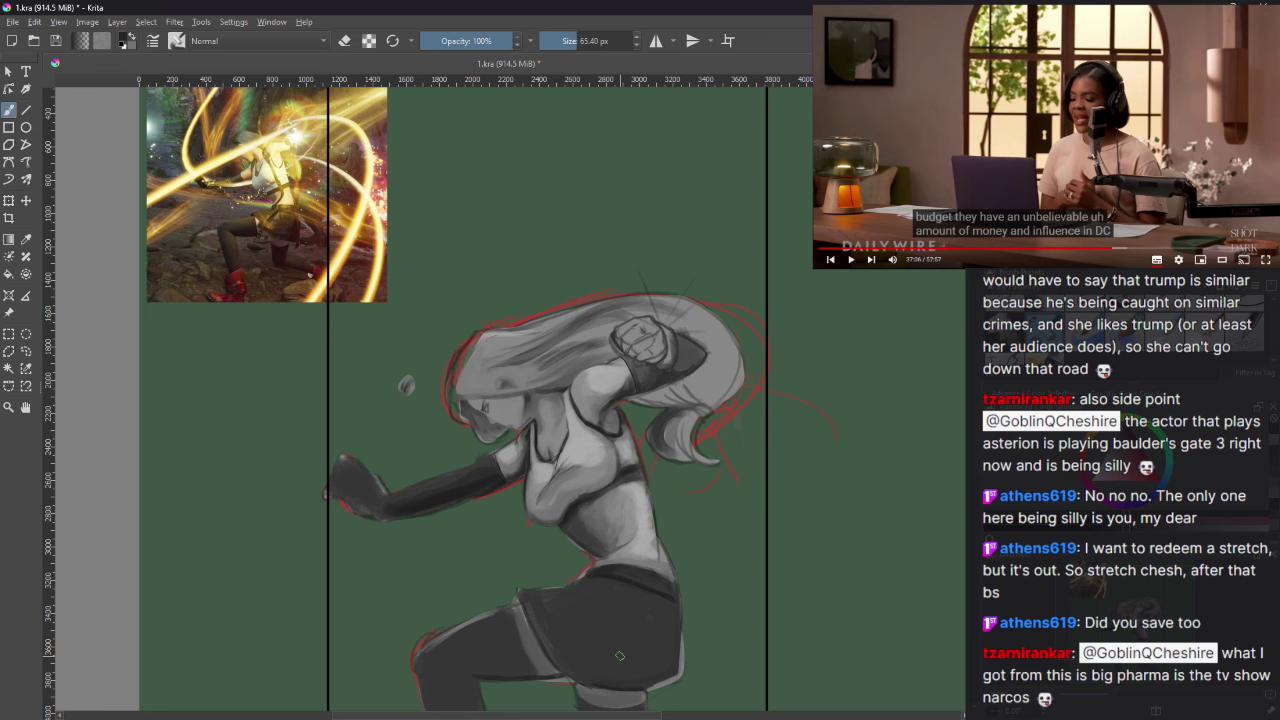
pyautogui.scroll(-2, 814, 407)
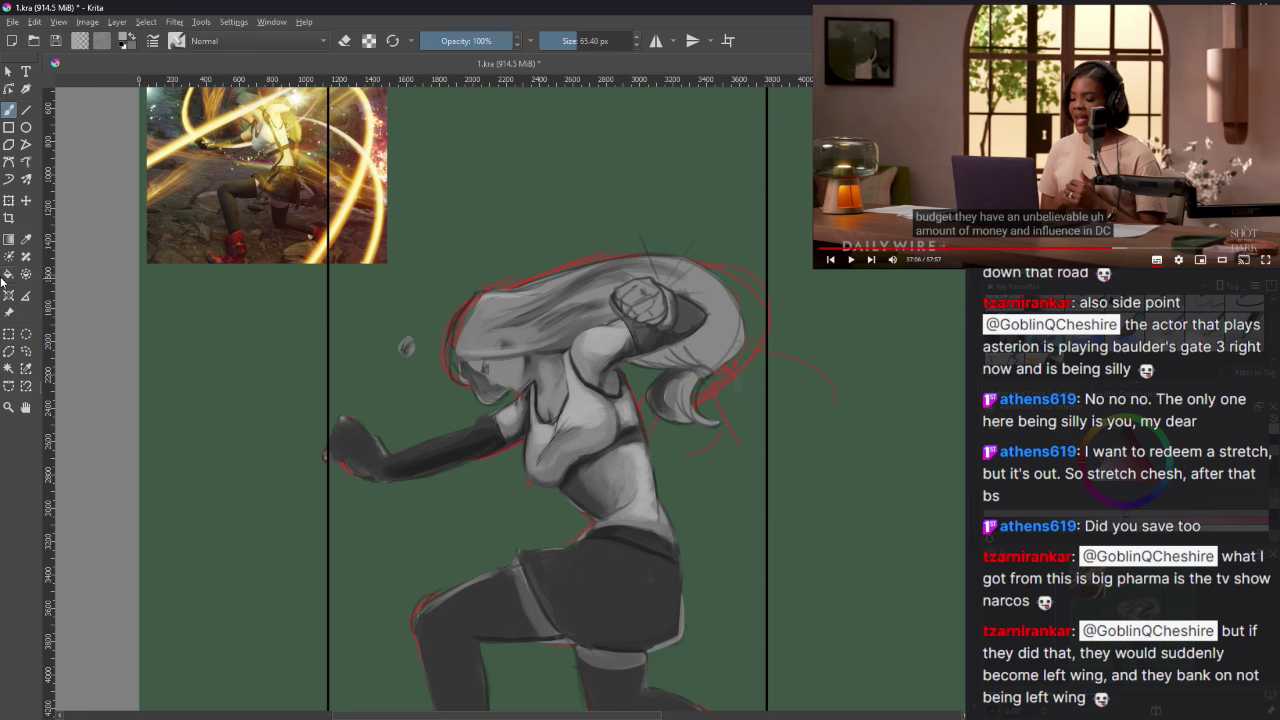
pyautogui.click(1052, 115)
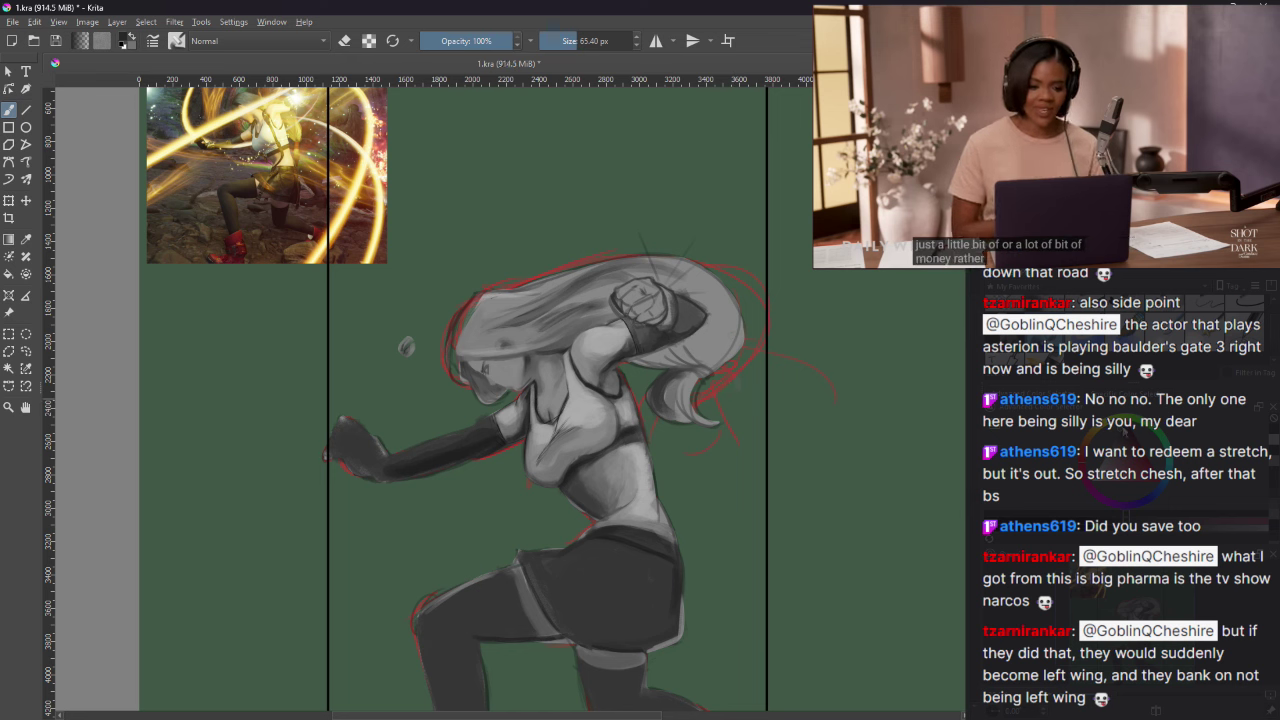
pyautogui.moveTo(406, 346); pyautogui.dragTo(378, 346)
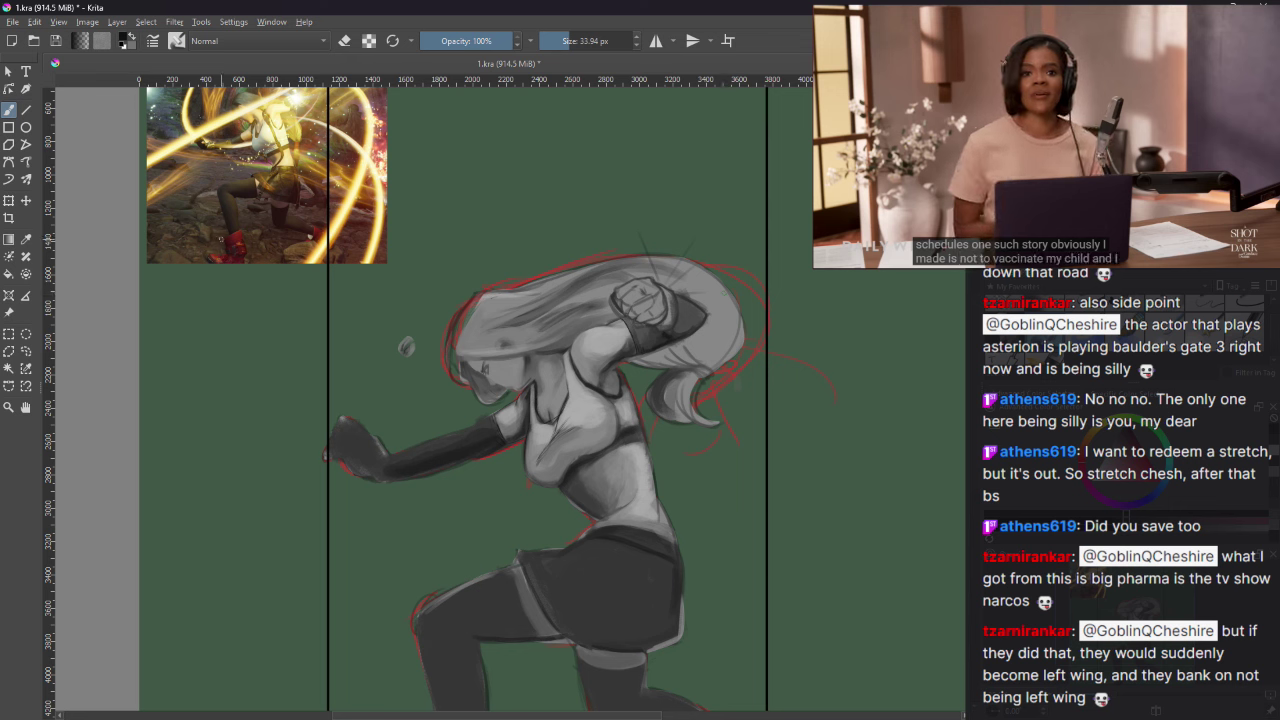
pyautogui.moveTo(1108, 98)
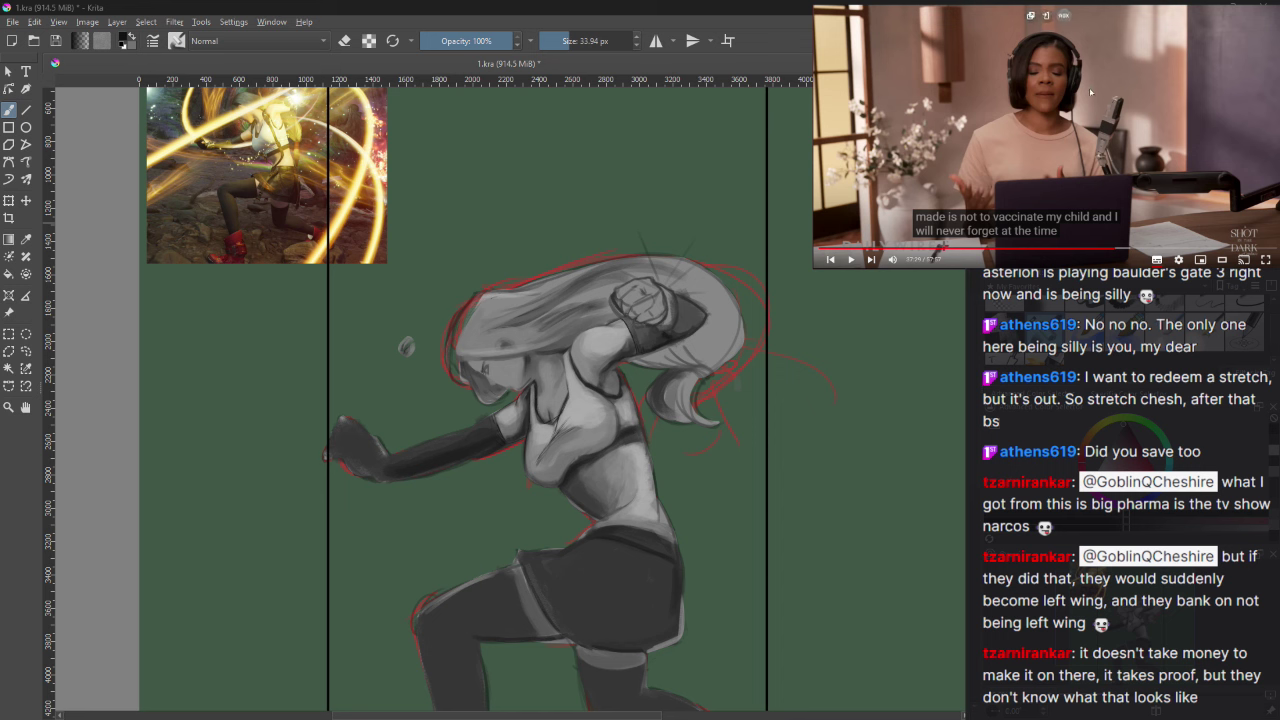
pyautogui.click(1089, 87)
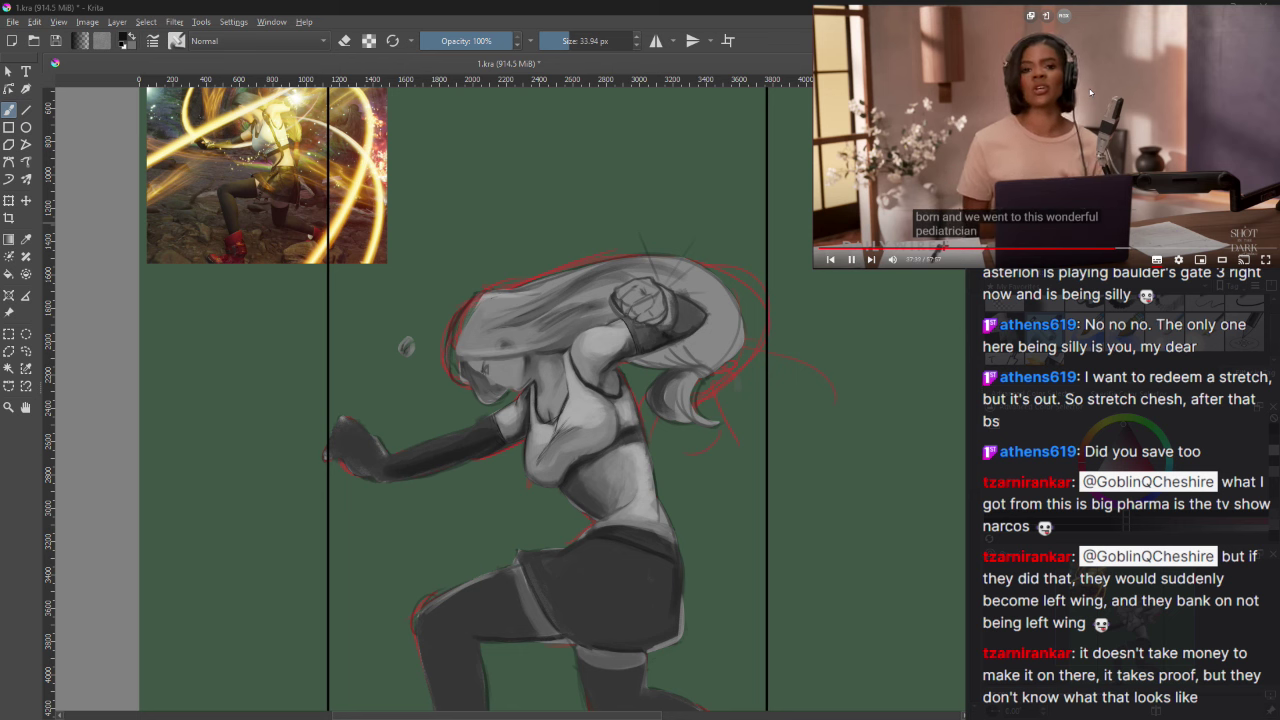
# Step: Set the brush size to 76.48 px and paint the stocking on the rear thigh in a darker grey down to the knee
pyautogui.scroll(-3, 477, 590)
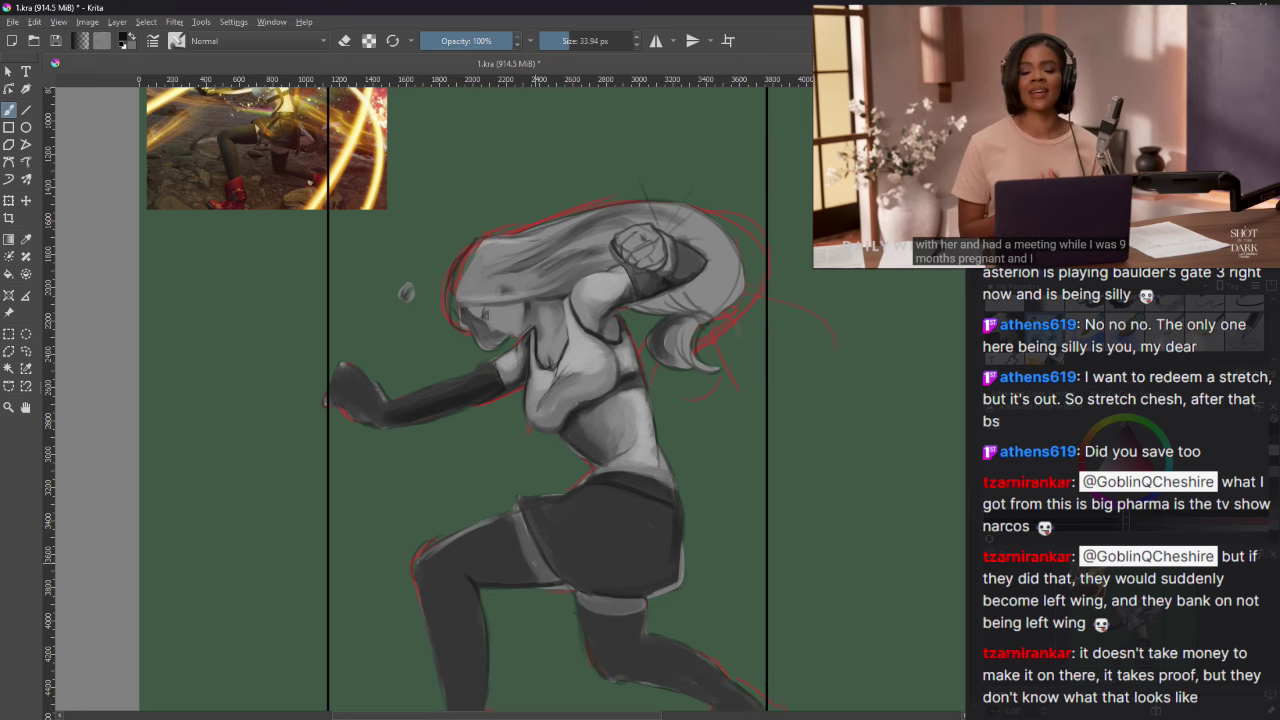
pyautogui.scroll(-4, 477, 400)
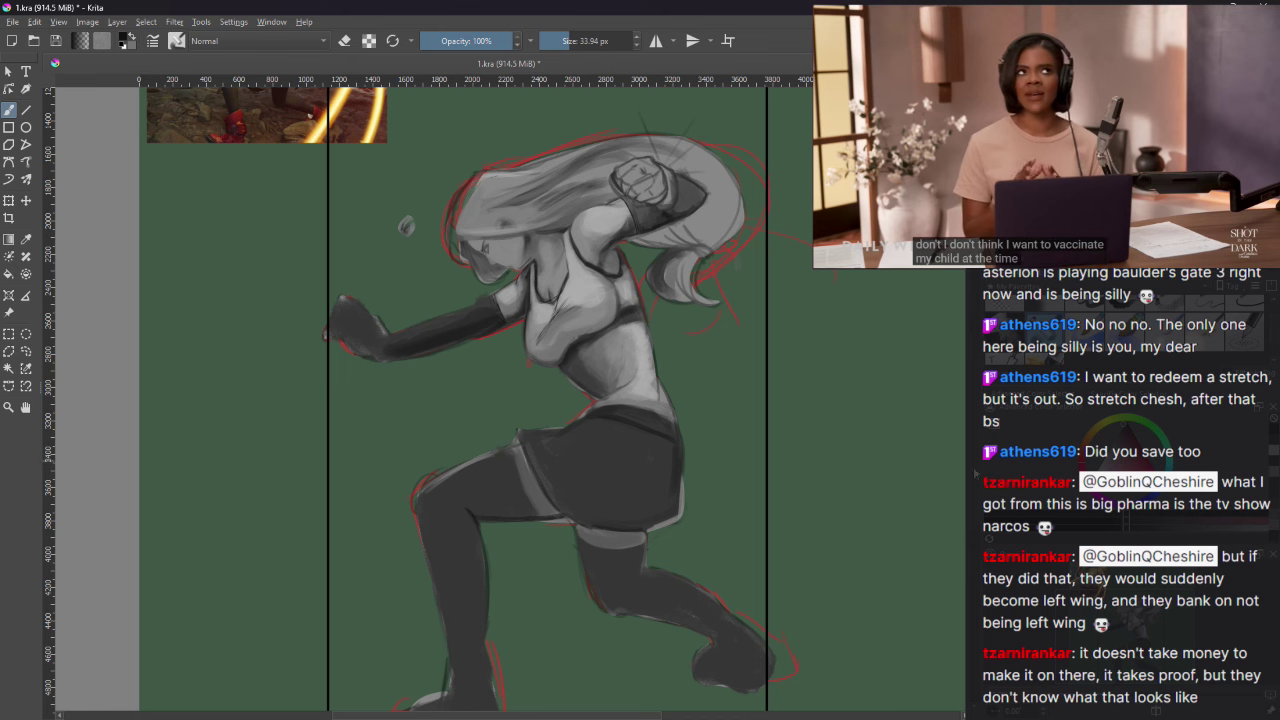
pyautogui.scroll(3, 545, 400)
pyautogui.scroll(-2, 582, 571)
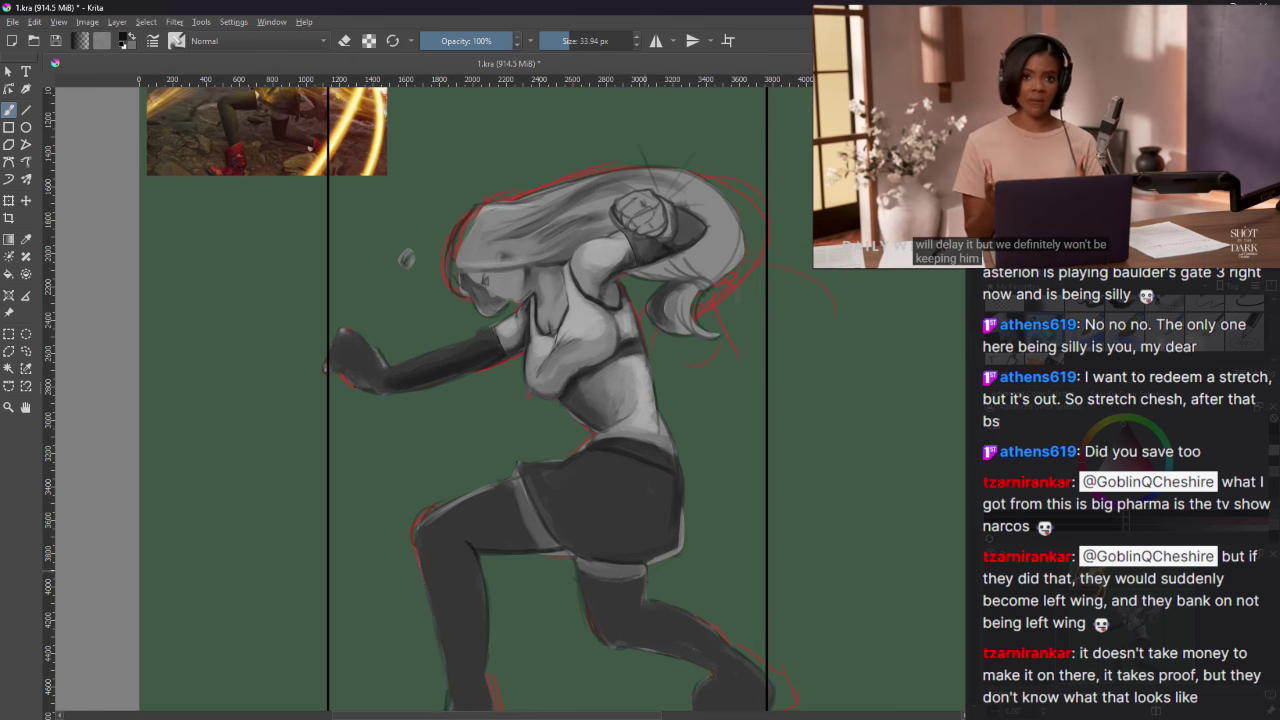
pyautogui.moveTo(580, 574); pyautogui.dragTo(632, 582)
pyautogui.moveTo(596, 43); pyautogui.dragTo(580, 43)
pyautogui.moveTo(584, 576); pyautogui.dragTo(615, 646)
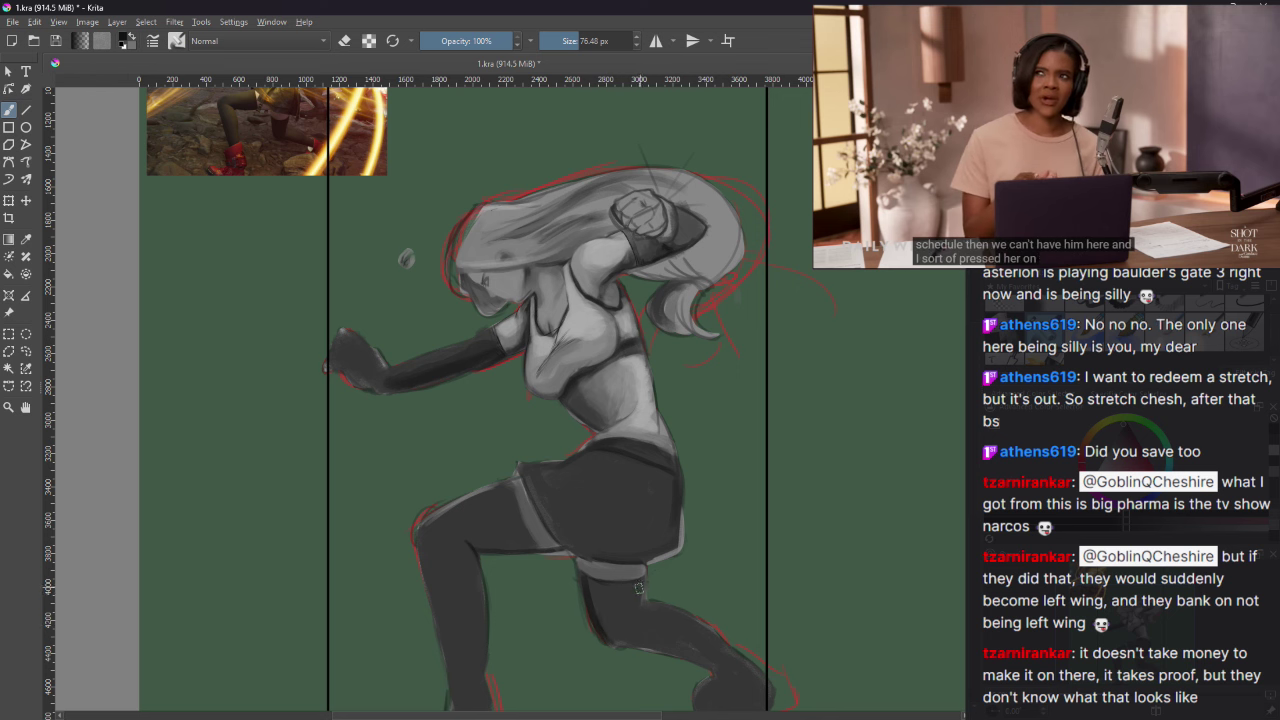
pyautogui.moveTo(594, 617)
pyautogui.mouseDown()
pyautogui.moveTo(630, 628)
pyautogui.moveTo(640, 573)
pyautogui.moveTo(612, 635)
pyautogui.moveTo(625, 612)
pyautogui.moveTo(589, 581)
pyautogui.moveTo(641, 578)
pyautogui.moveTo(599, 591)
pyautogui.moveTo(630, 600)
pyautogui.moveTo(599, 610)
pyautogui.moveTo(634, 604)
pyautogui.moveTo(620, 632)
pyautogui.moveTo(581, 576)
pyautogui.moveTo(598, 631)
pyautogui.mouseUp()
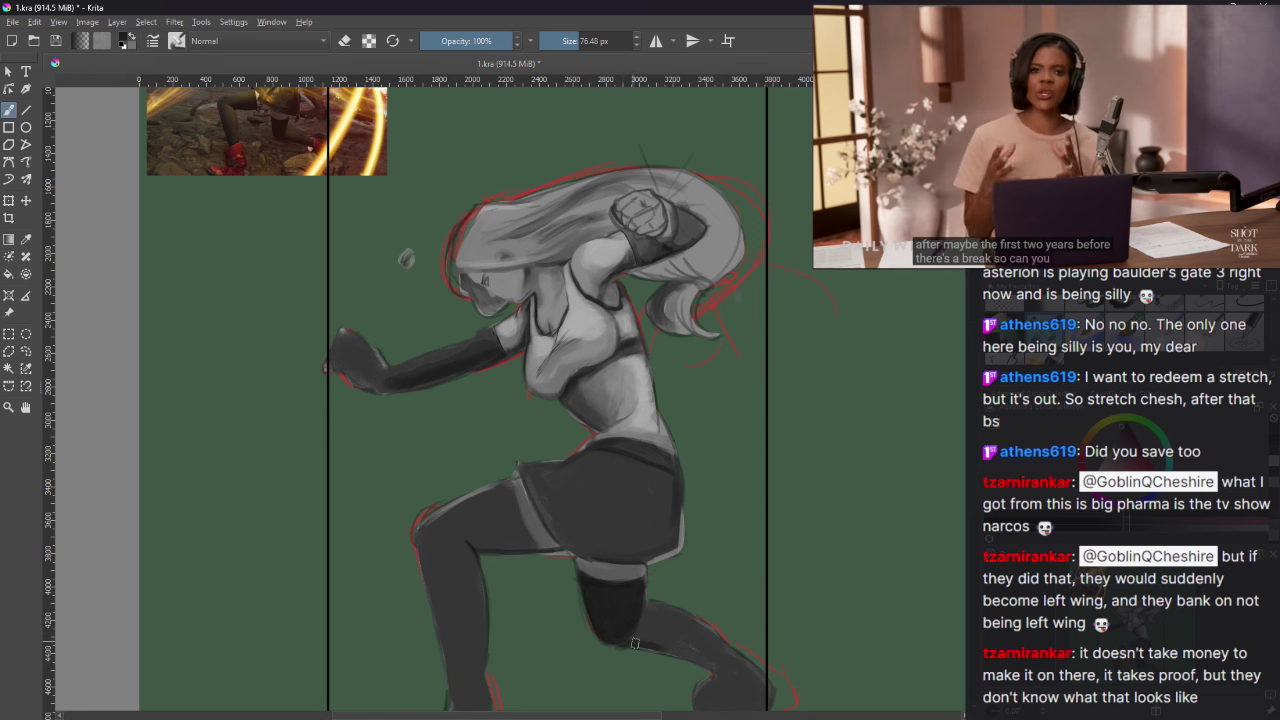
# Step: Sample the rear leg's dark grey, shade the underside of its calf, and resume the side video
pyautogui.moveTo(1096, 156)
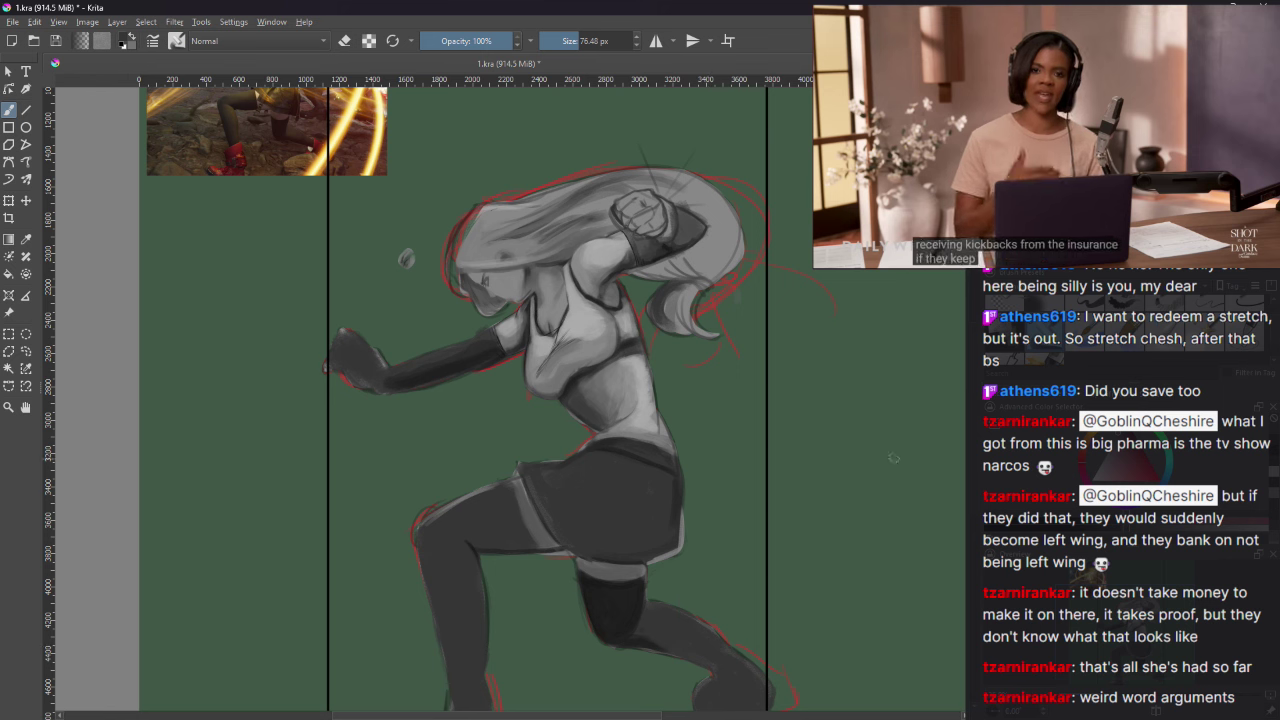
pyautogui.click(1018, 150)
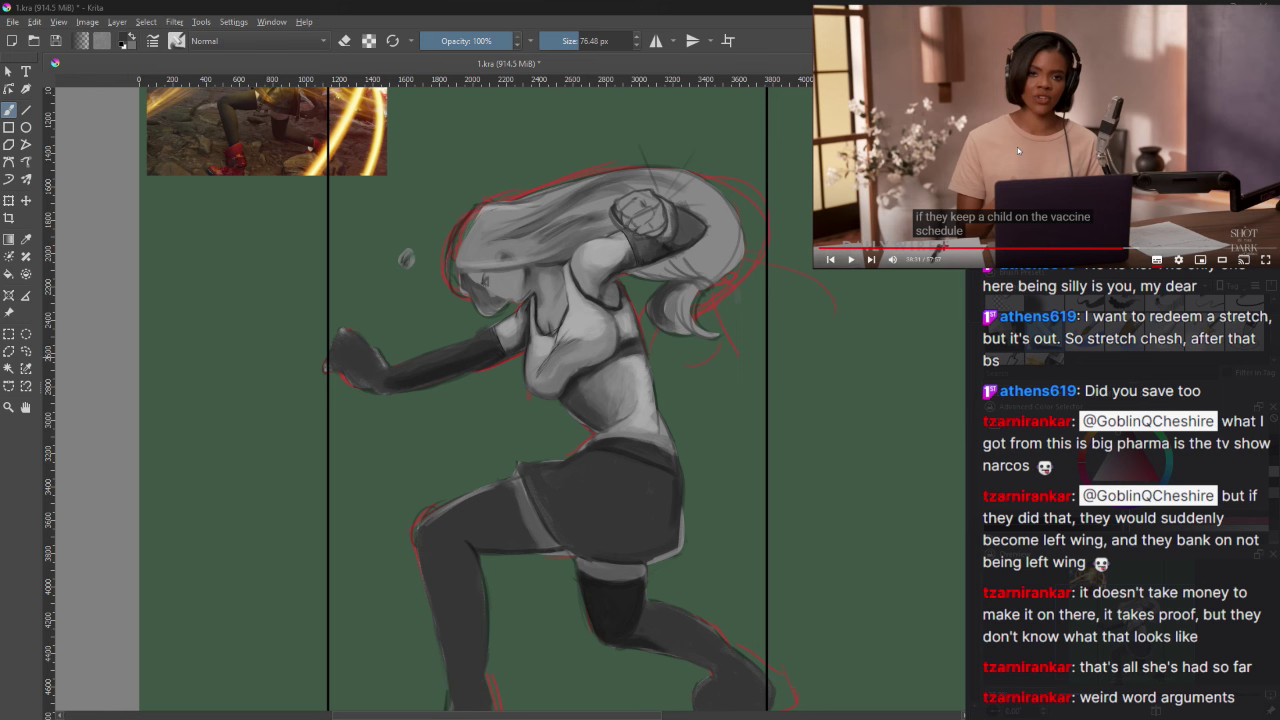
pyautogui.scroll(-2, 650, 570)
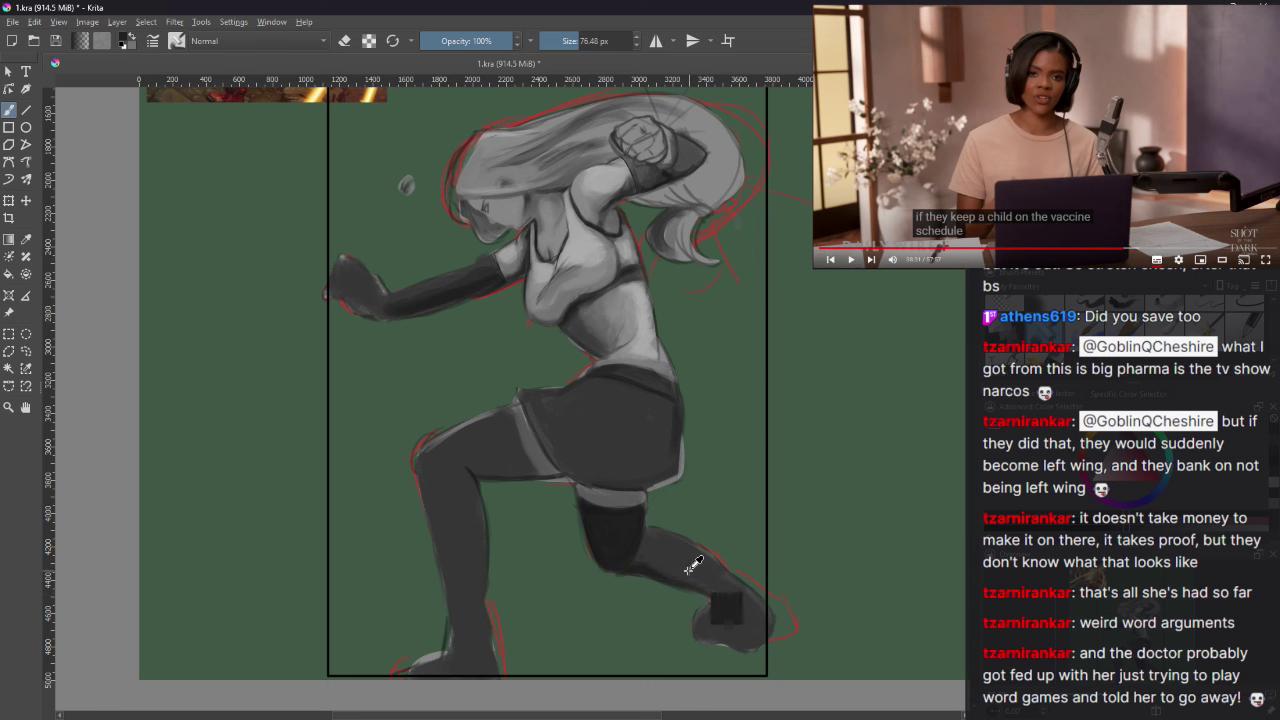
pyautogui.moveTo(652, 577); pyautogui.dragTo(696, 593)
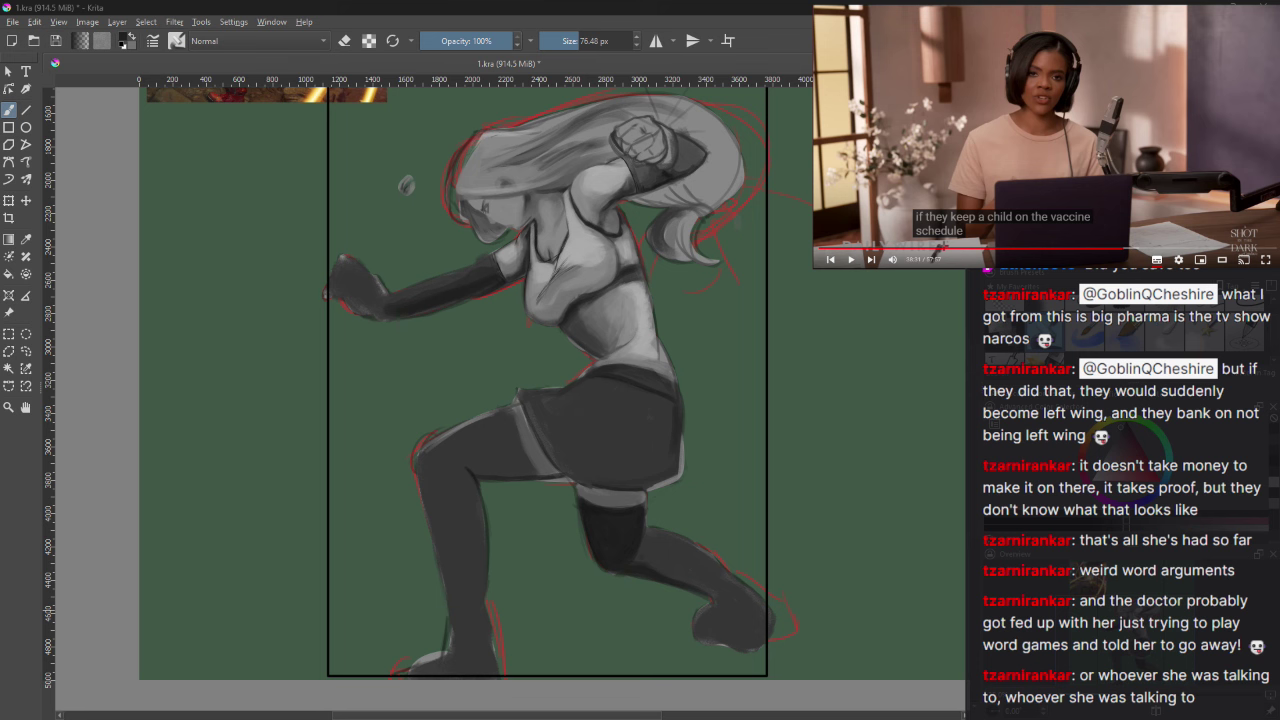
pyautogui.click(885, 248)
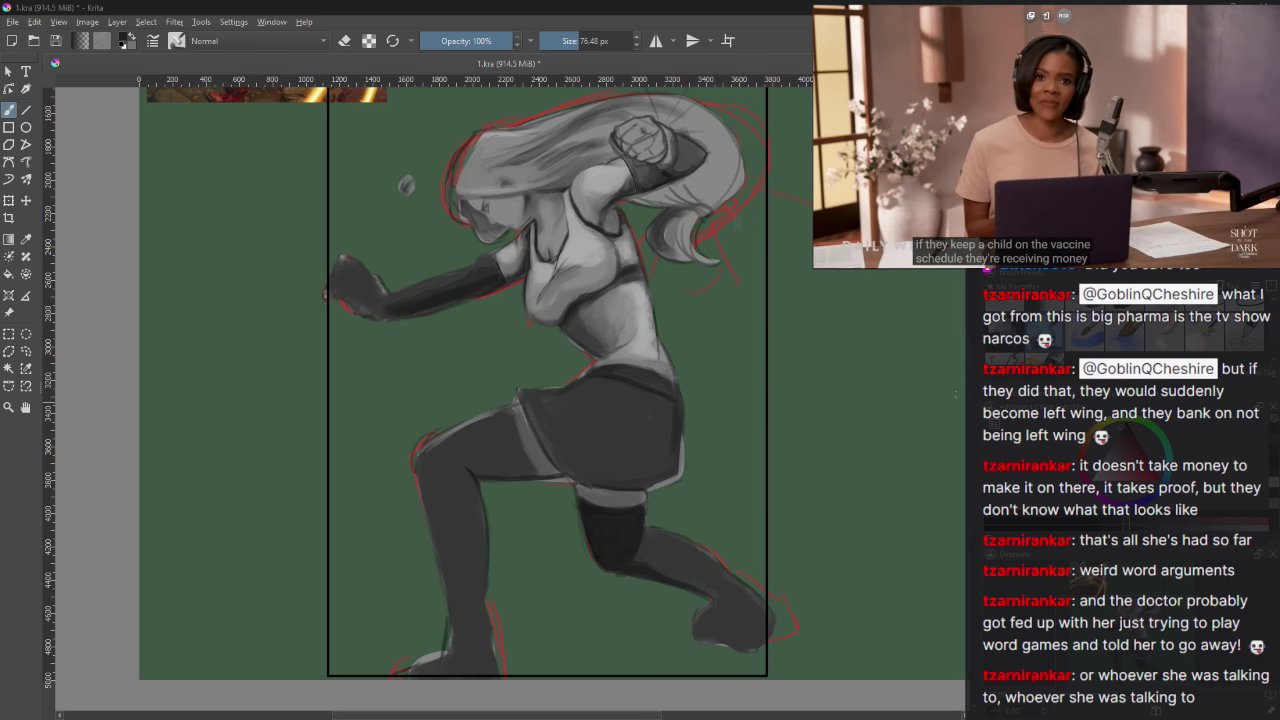
# Step: Try a shading stroke beneath the front thigh behind the knee and undo it
pyautogui.scroll(2, 310, 131)
pyautogui.scroll(1, 552, 400)
pyautogui.scroll(-3, 552, 400)
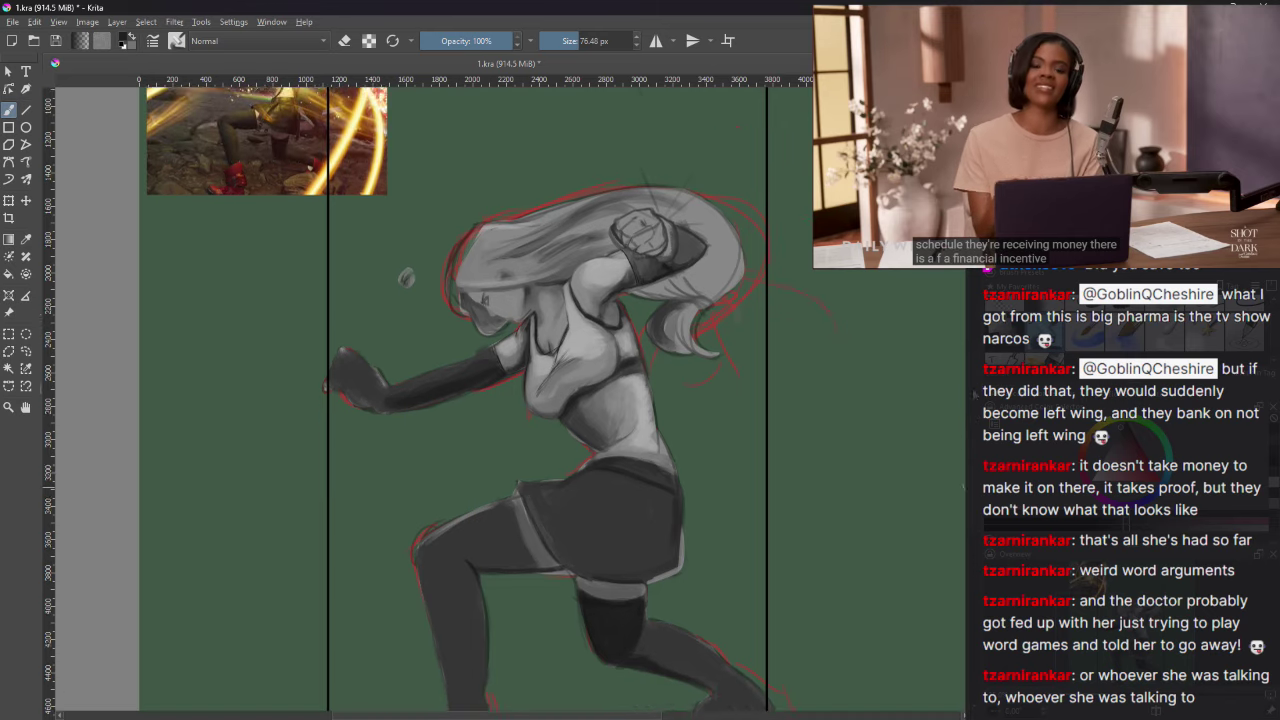
pyautogui.scroll(3, 552, 400)
pyautogui.scroll(1, 552, 400)
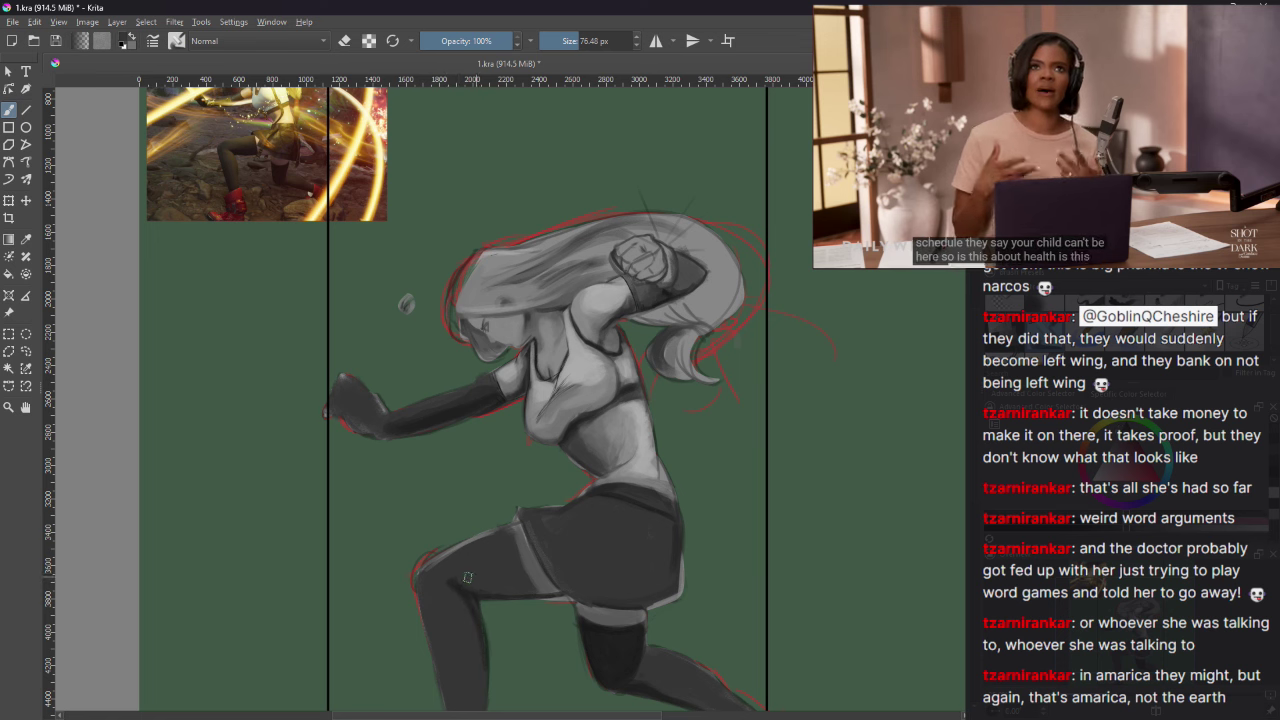
pyautogui.moveTo(495, 632); pyautogui.dragTo(538, 632)
pyautogui.hotkey('ctrl', 'z')
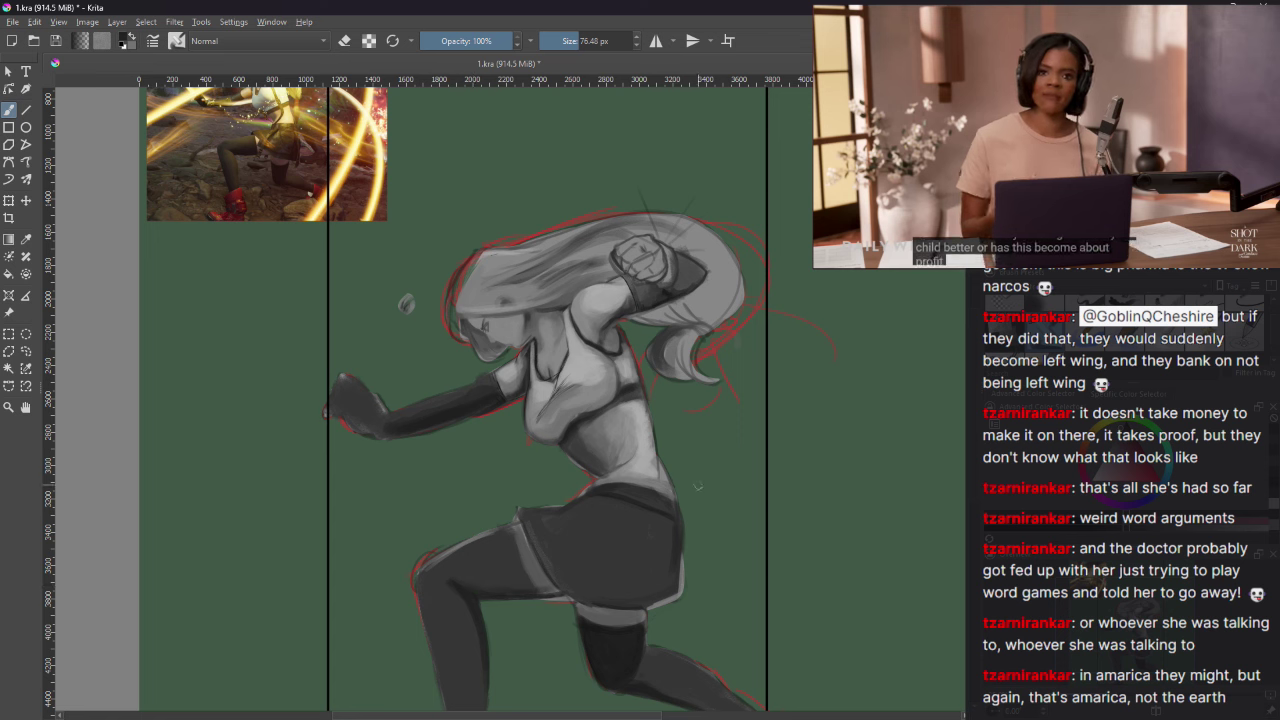
# Step: Shade the rear leg just below the knee with a short dark stroke
pyautogui.moveTo(1140, 188)
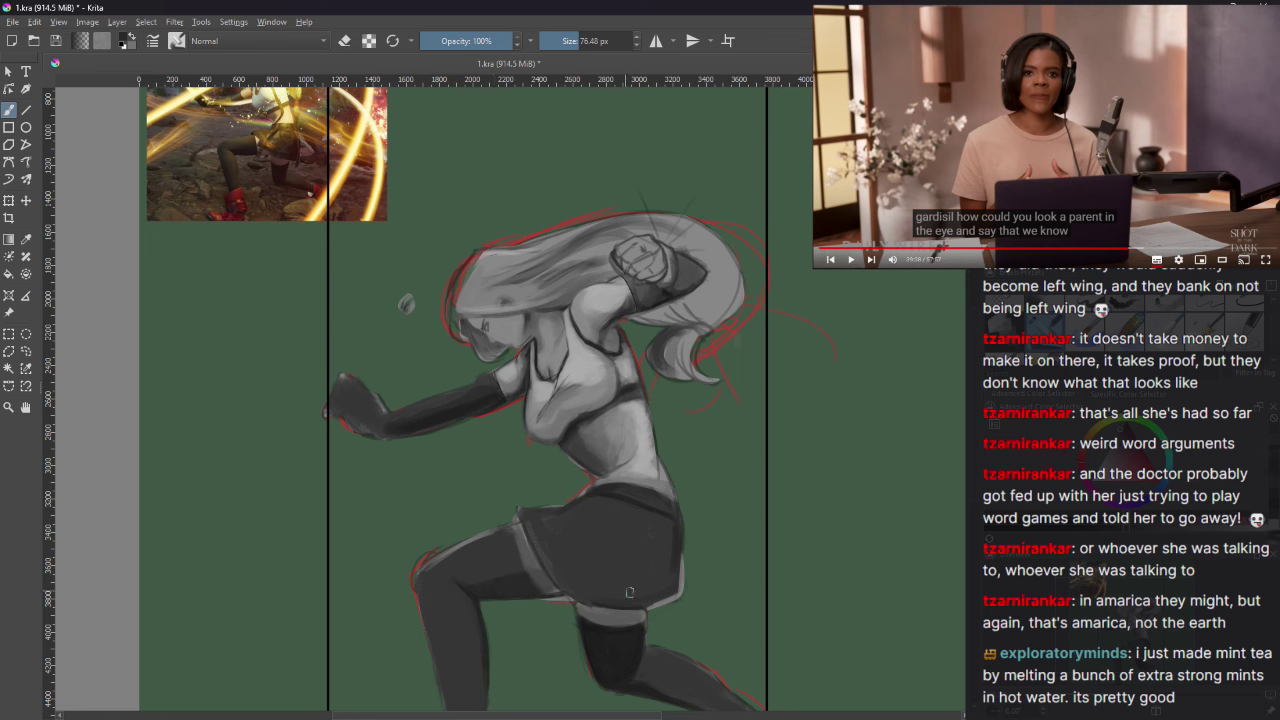
pyautogui.moveTo(640, 670); pyautogui.dragTo(652, 681)
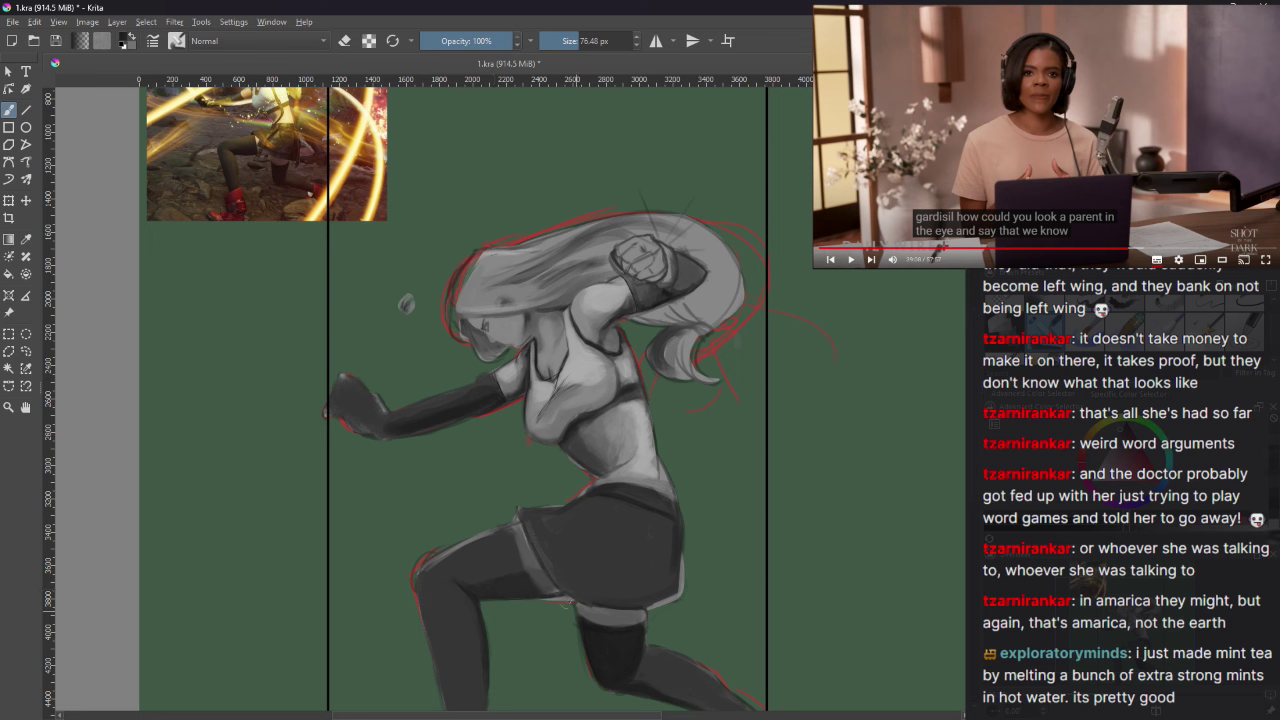
# Step: Sample the stocking's dark grey, set the brush size to 122.33 px, and shade the skirt's waistband and diagonal fold
pyautogui.keyDown('ctrl'); pyautogui.click(510, 561); pyautogui.keyUp('ctrl')
pyautogui.click(588, 40)
pyautogui.scroll(-1, 513, 399)
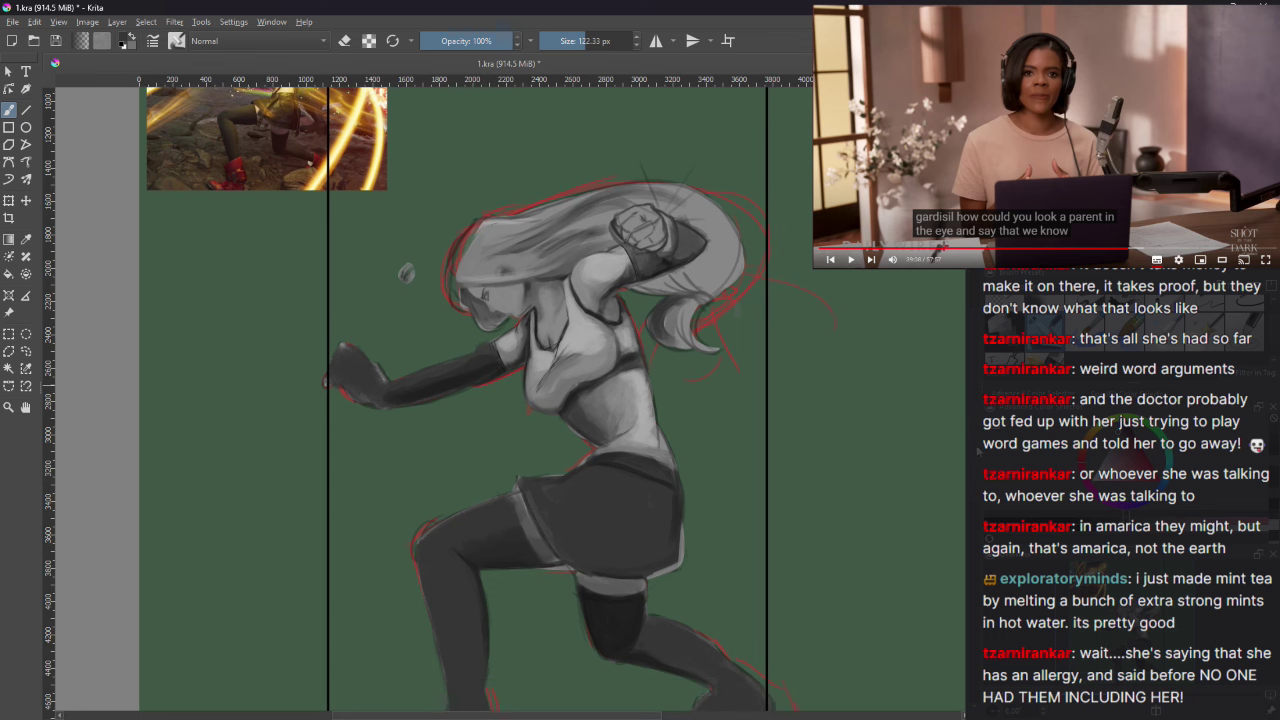
pyautogui.scroll(-4, 475, 446)
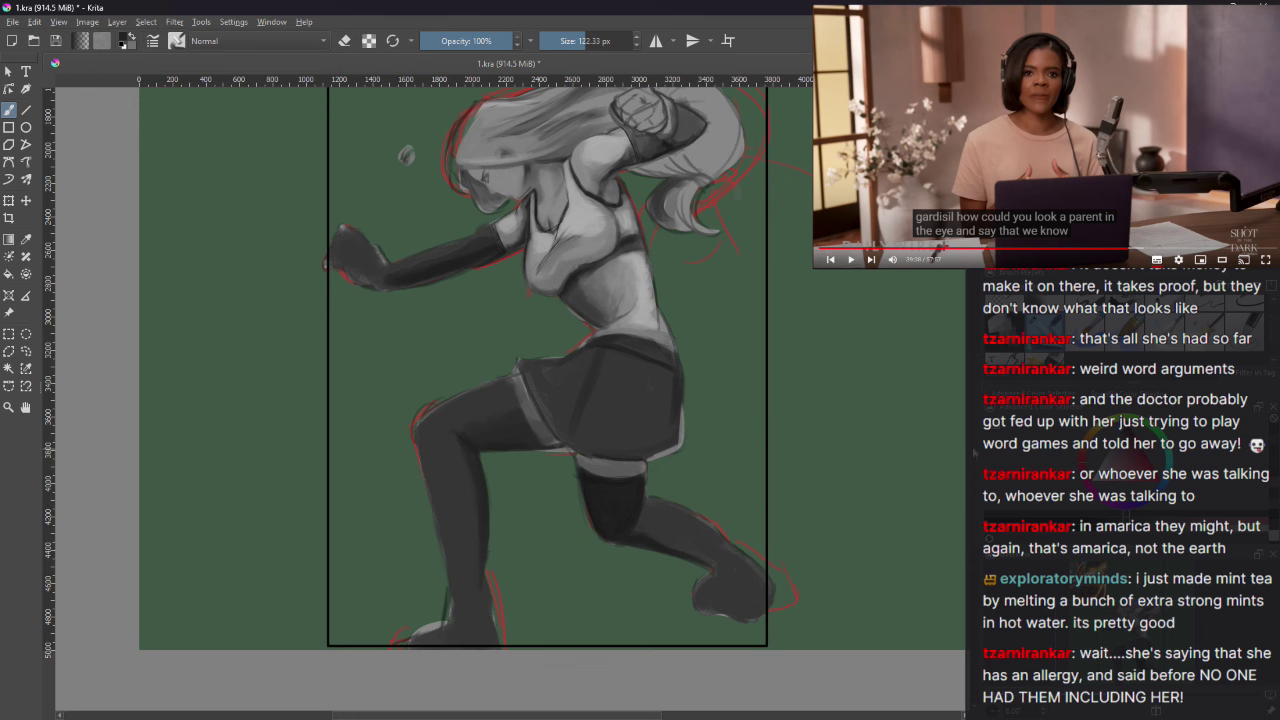
pyautogui.scroll(2, 955, 435)
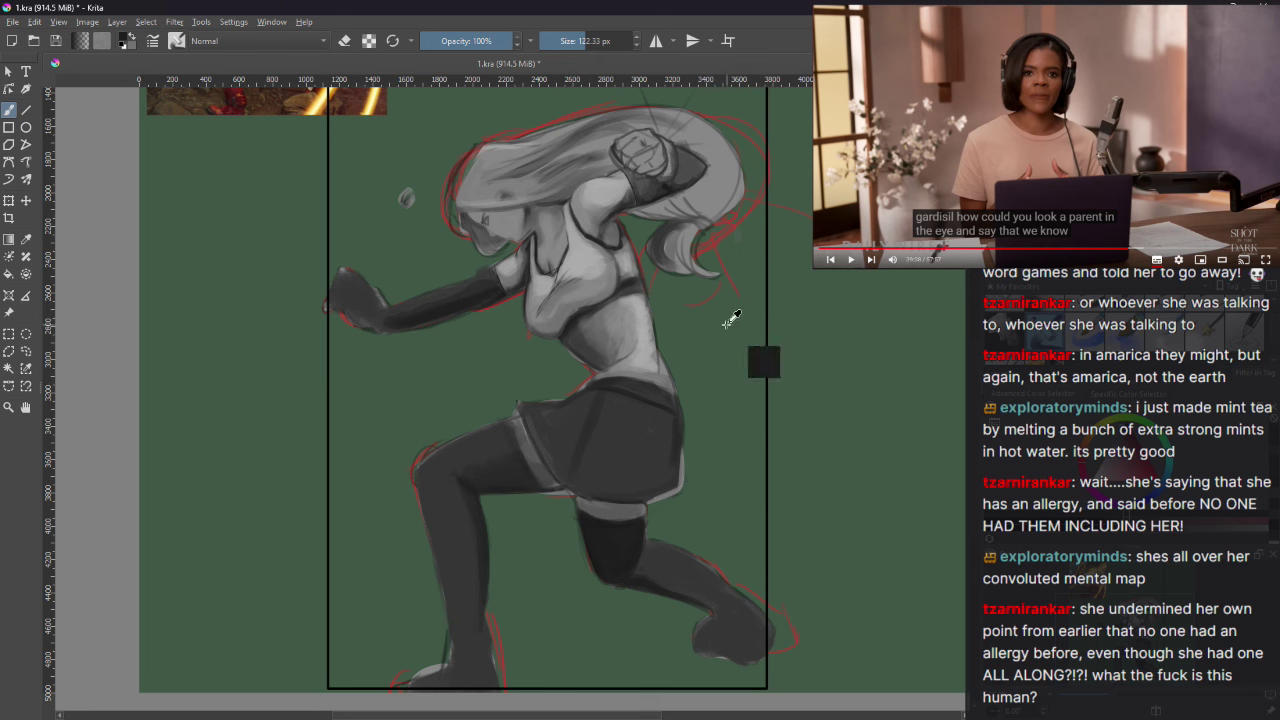
pyautogui.scroll(-3, 760, 350)
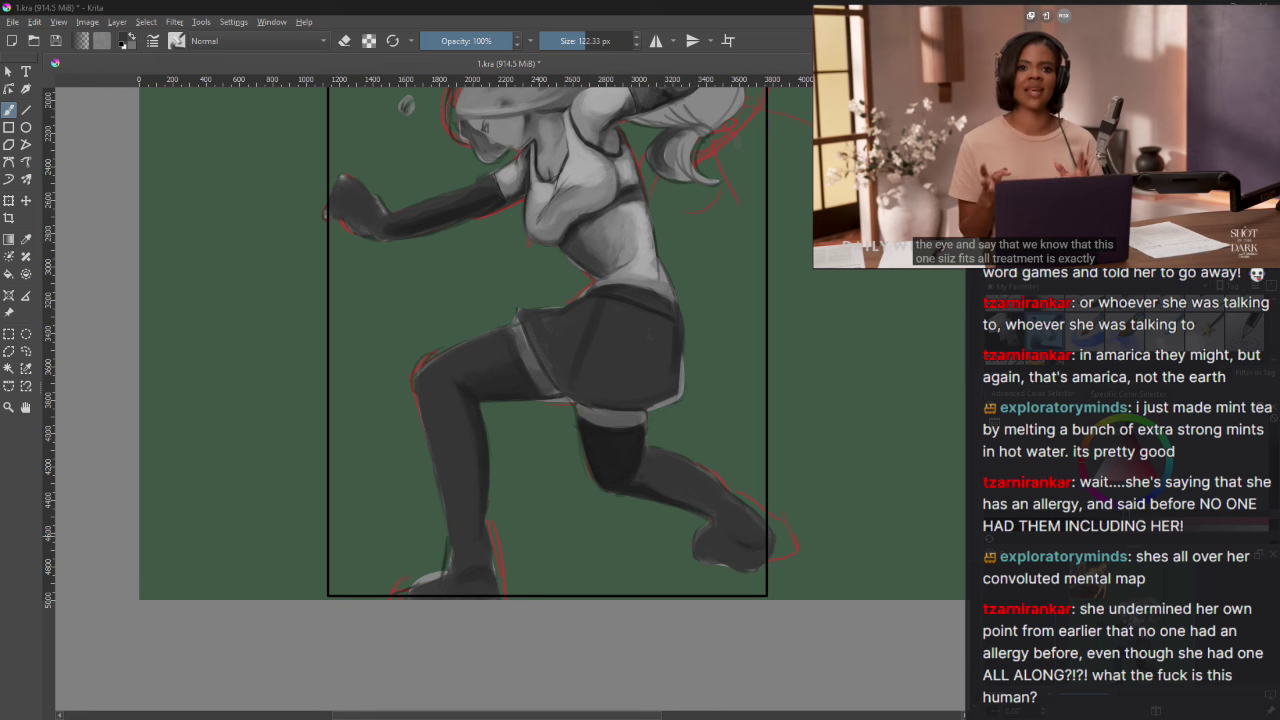
pyautogui.scroll(2, 550, 360)
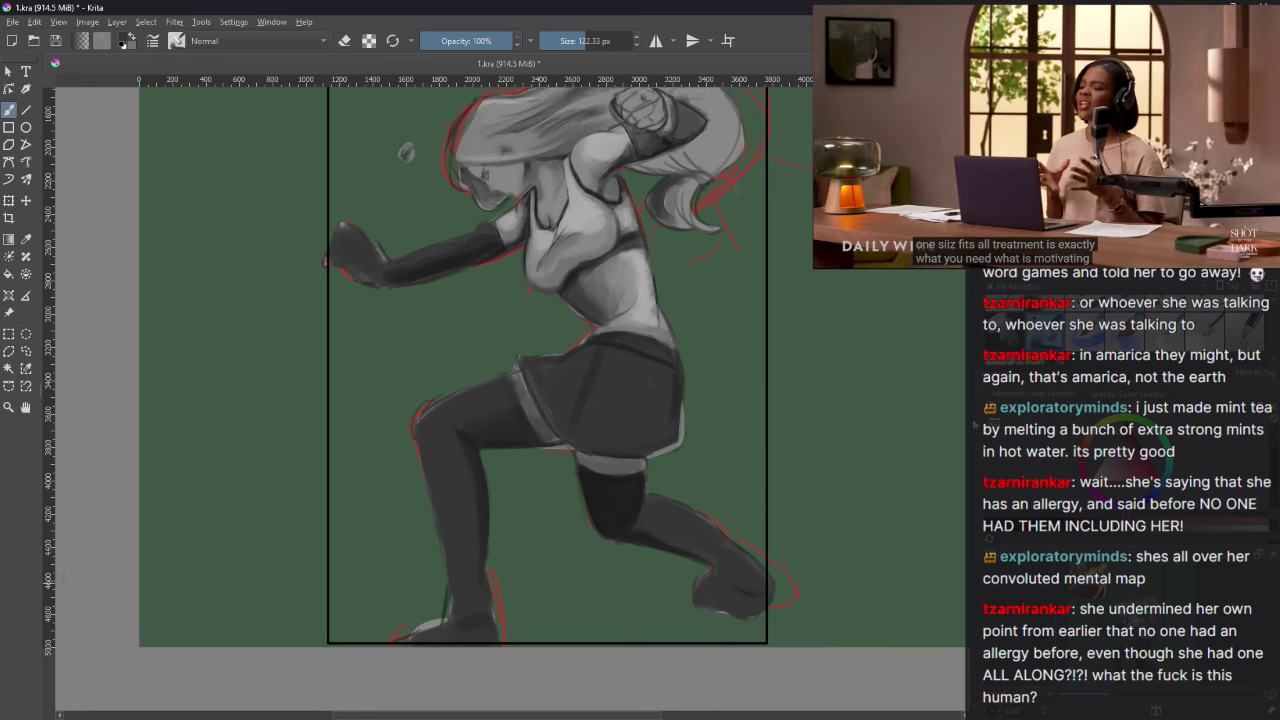
pyautogui.scroll(3, 953, 302)
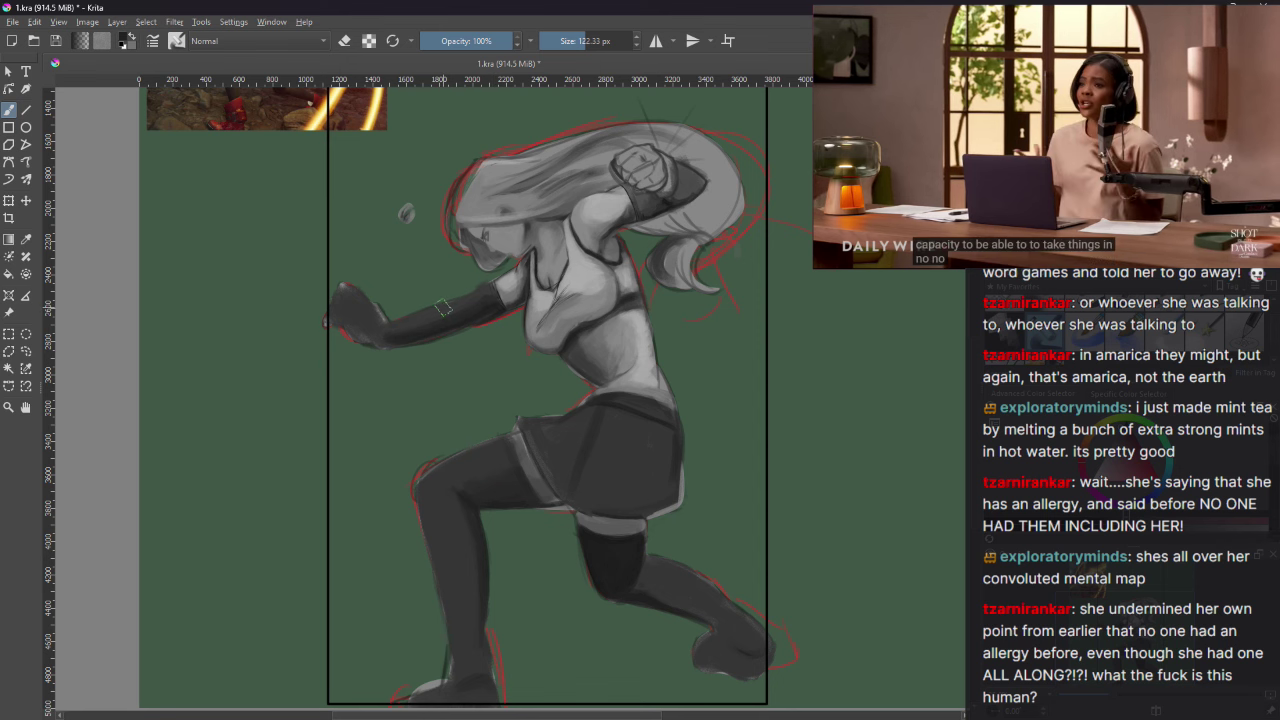
# Step: Pause the side video, sample the outstretched arm's dark glove grey, and paint a short stroke beneath the bust
pyautogui.click(1045, 140)
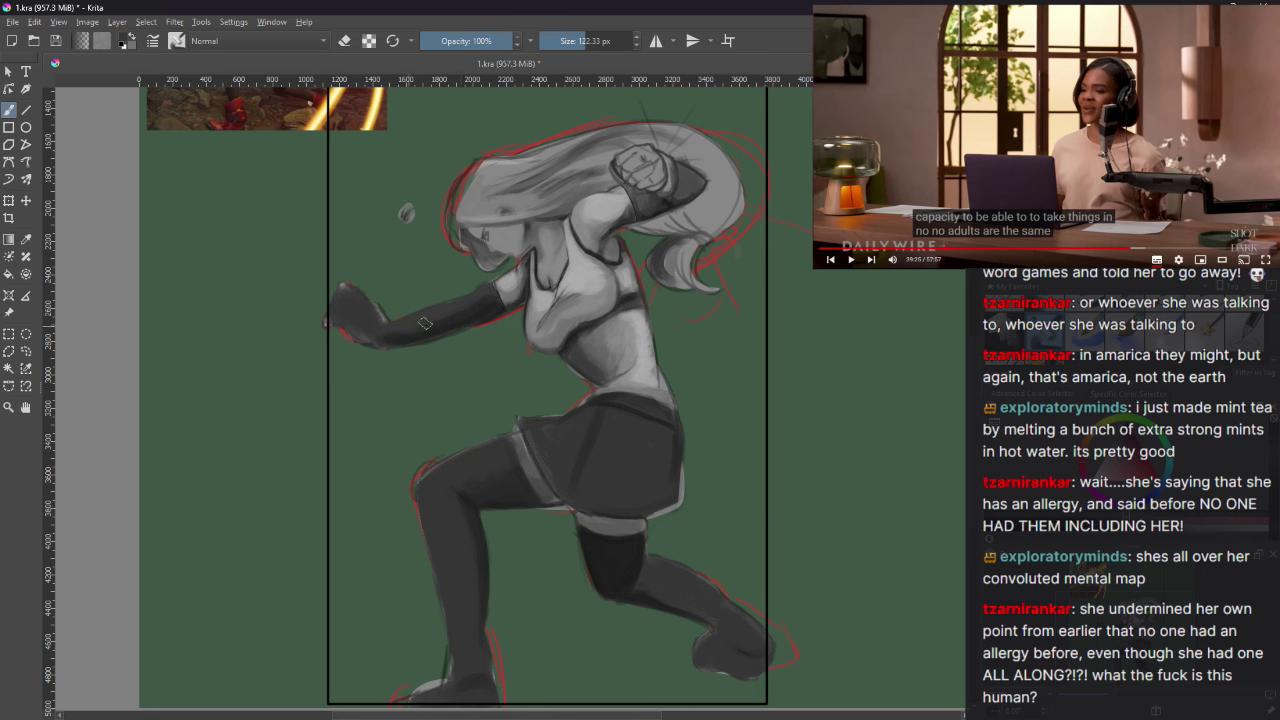
pyautogui.keyDown('ctrl'); pyautogui.click(458, 314); pyautogui.keyUp('ctrl')
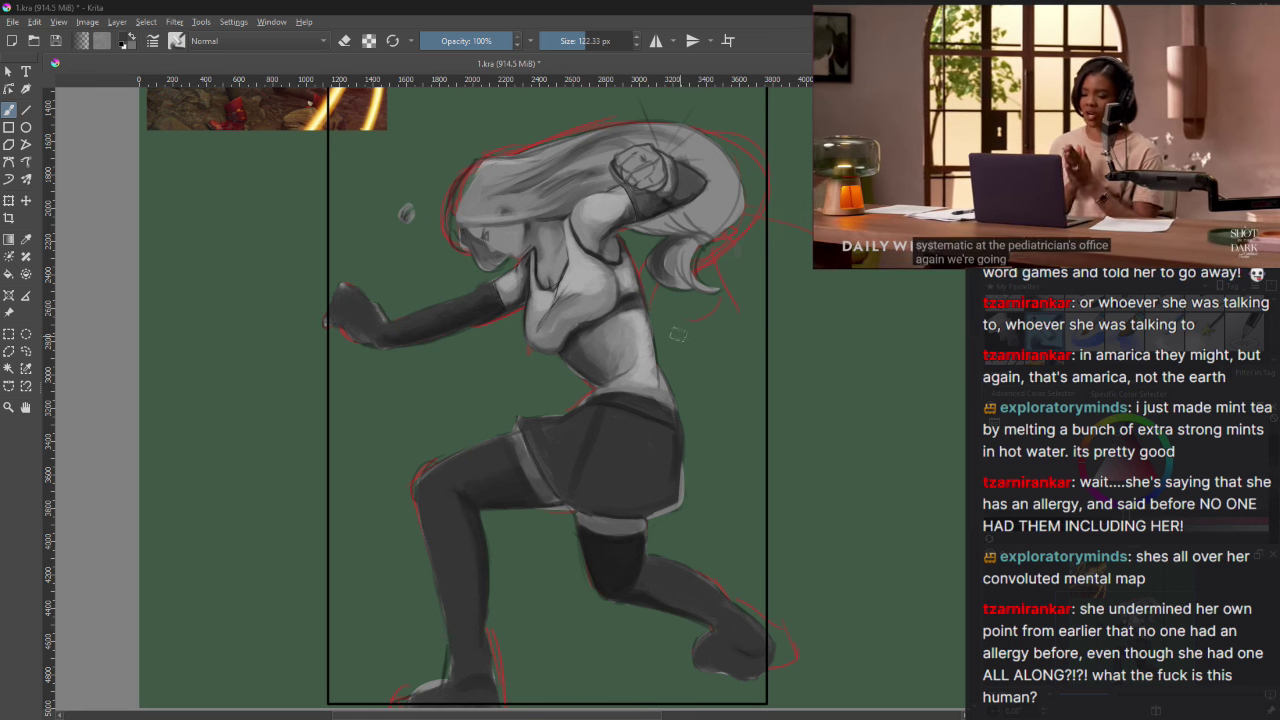
pyautogui.moveTo(580, 330); pyautogui.dragTo(560, 332)
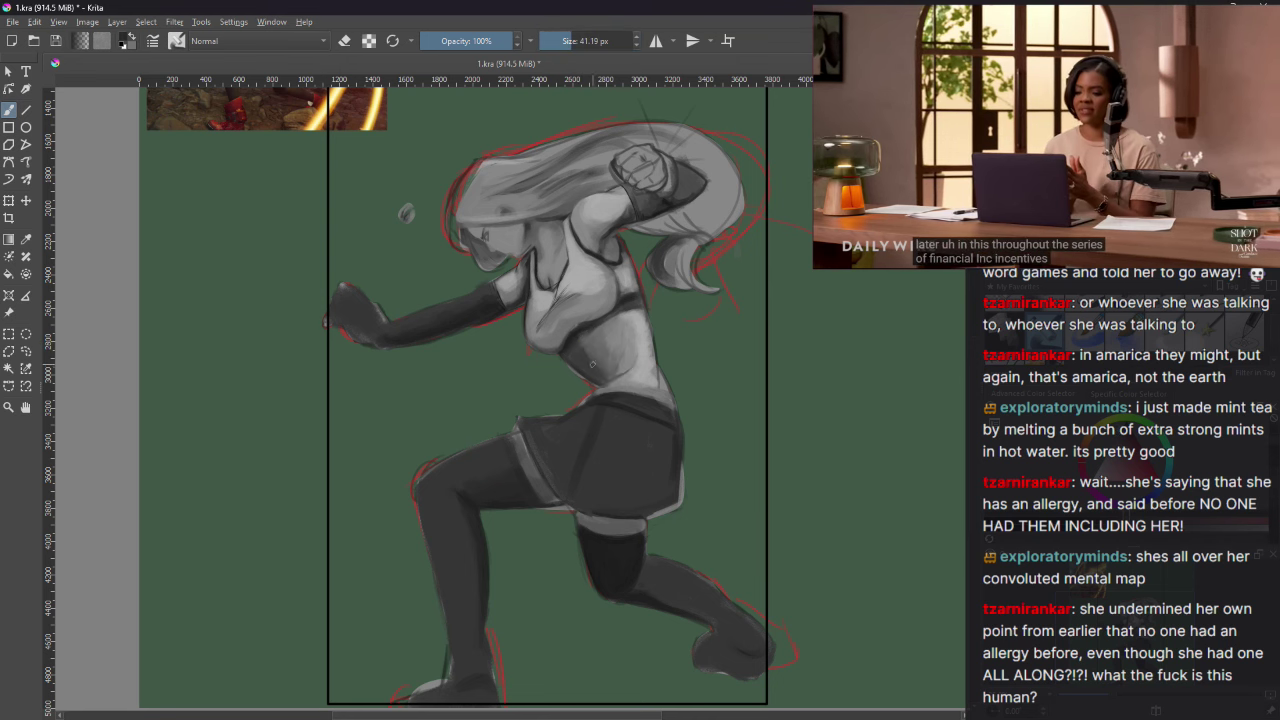
# Step: Reduce the brush size to 14.64 px, sample the dark grey under the top, and refine the midriff shading toward the waistband
pyautogui.press('[')
pyautogui.press('[')
pyautogui.press('[')
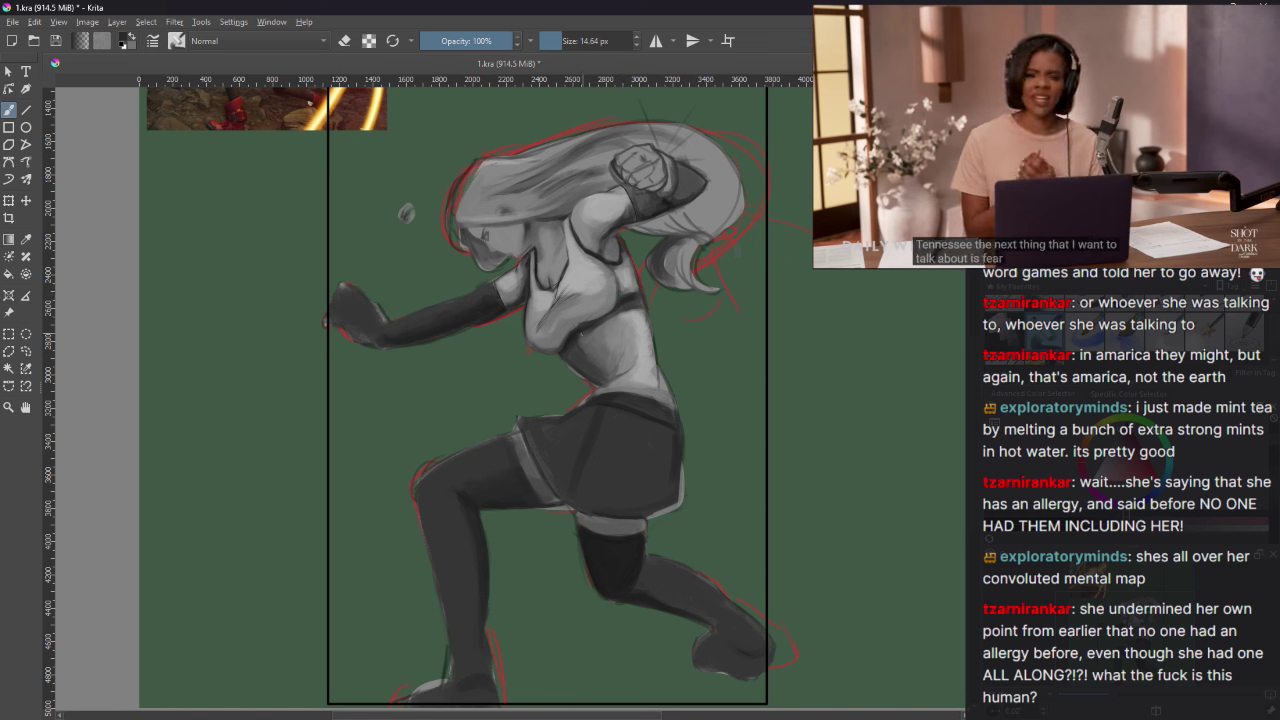
pyautogui.keyDown('ctrl'); pyautogui.click(585, 340); pyautogui.keyUp('ctrl')
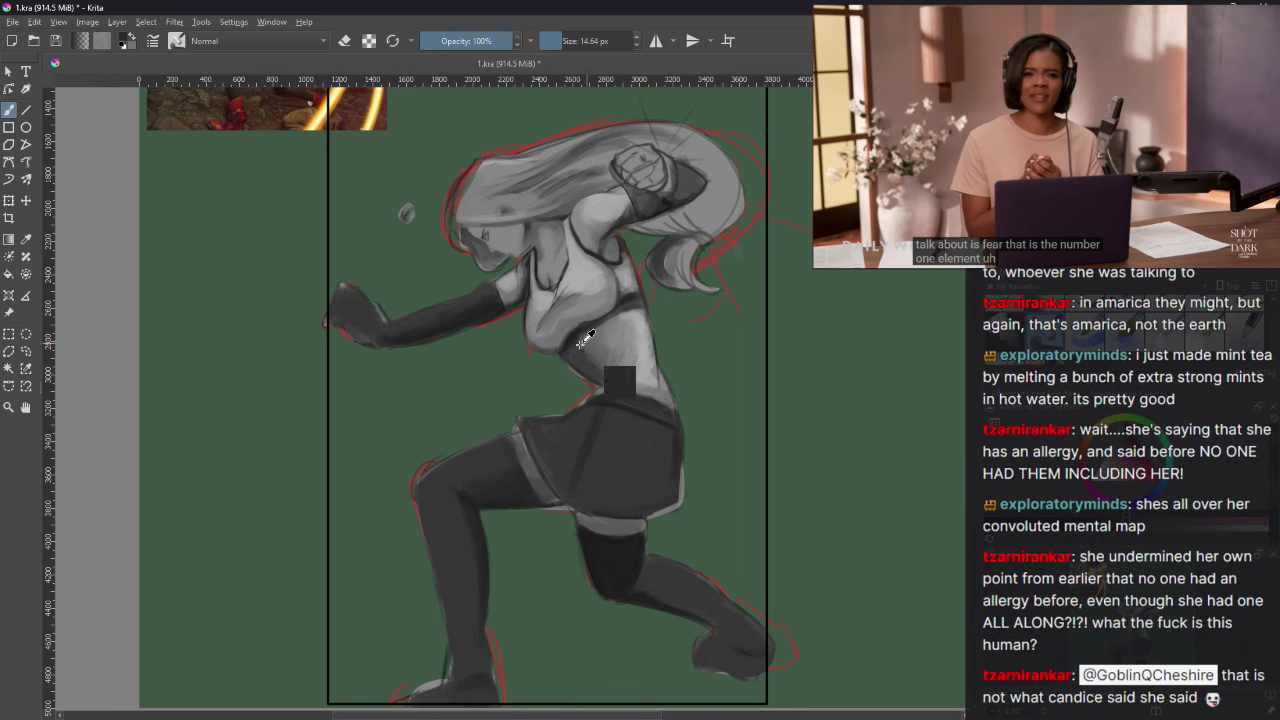
pyautogui.moveTo(600, 370); pyautogui.dragTo(660, 405)
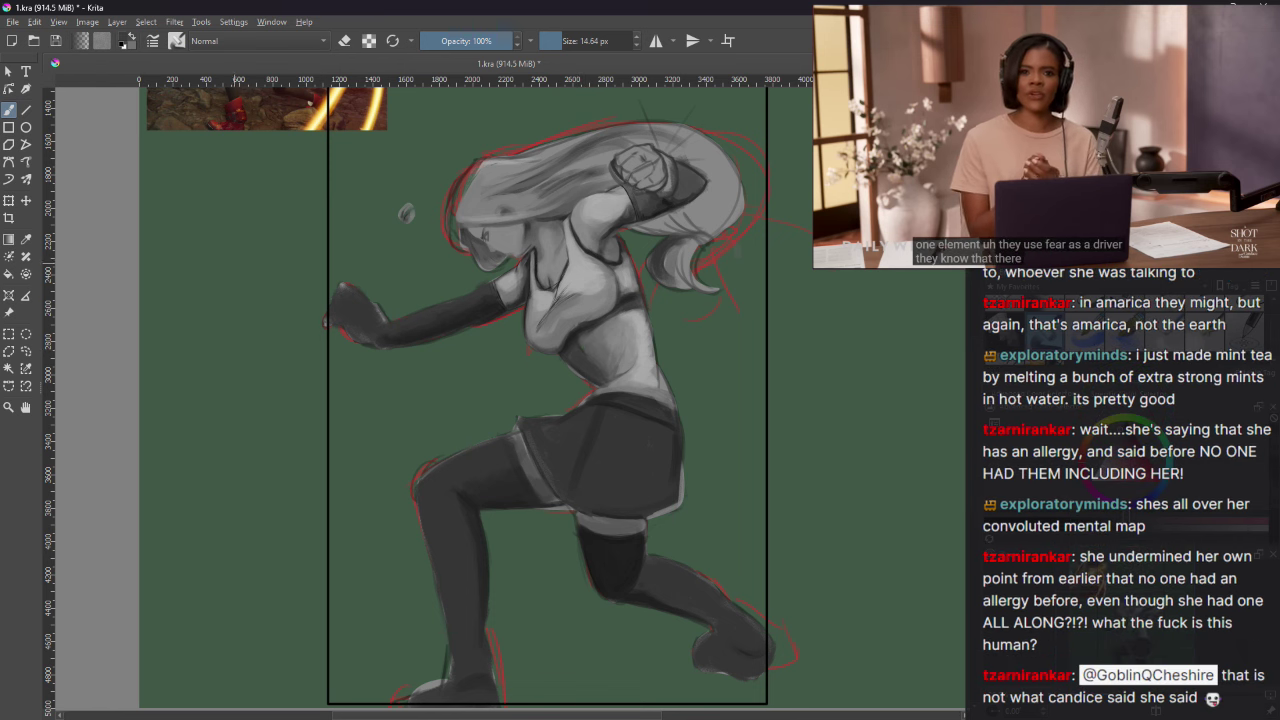
# Step: Pause the side video and check its title and the page details below the player
pyautogui.click(1088, 63)
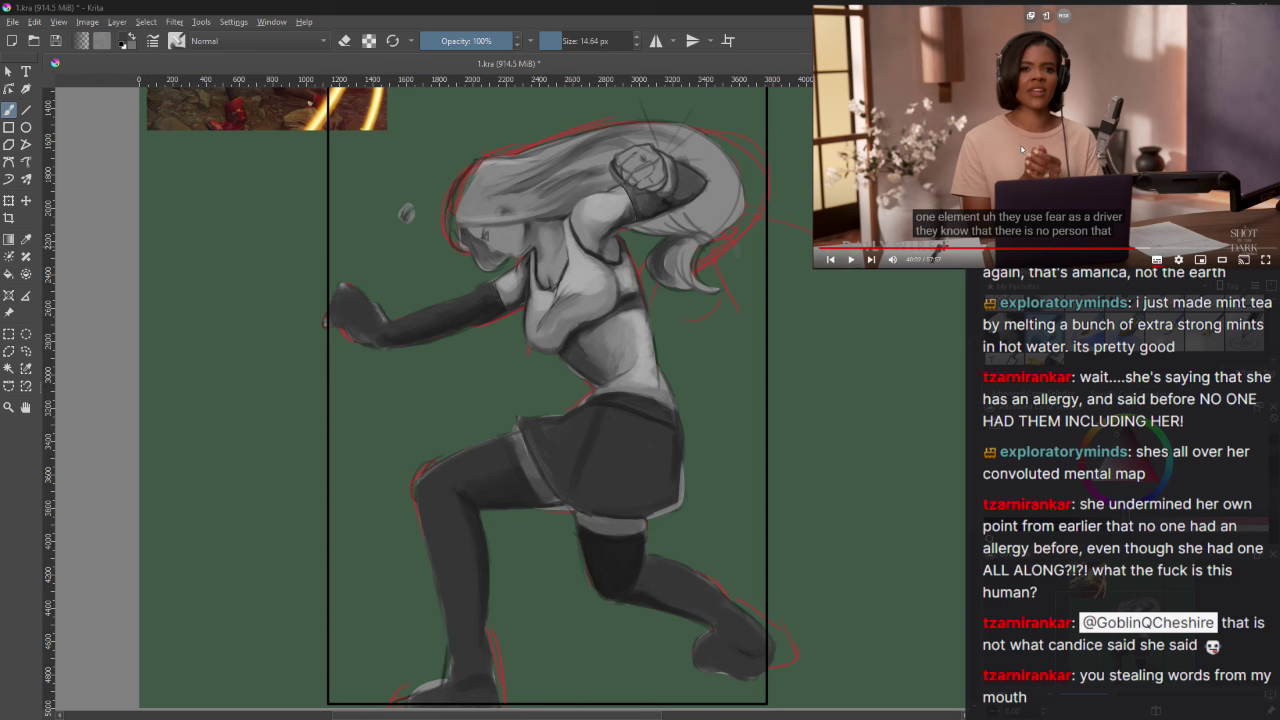
pyautogui.scroll(-3, 1120, 225)
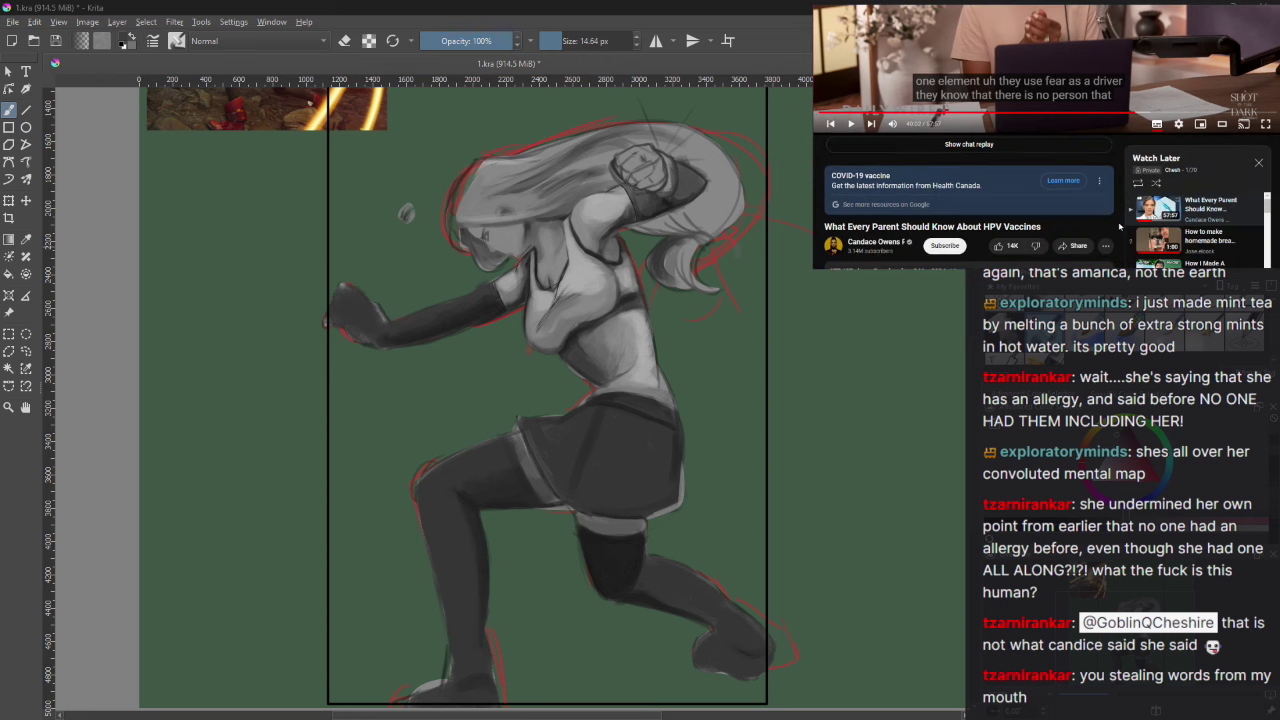
pyautogui.scroll(1, 1120, 225)
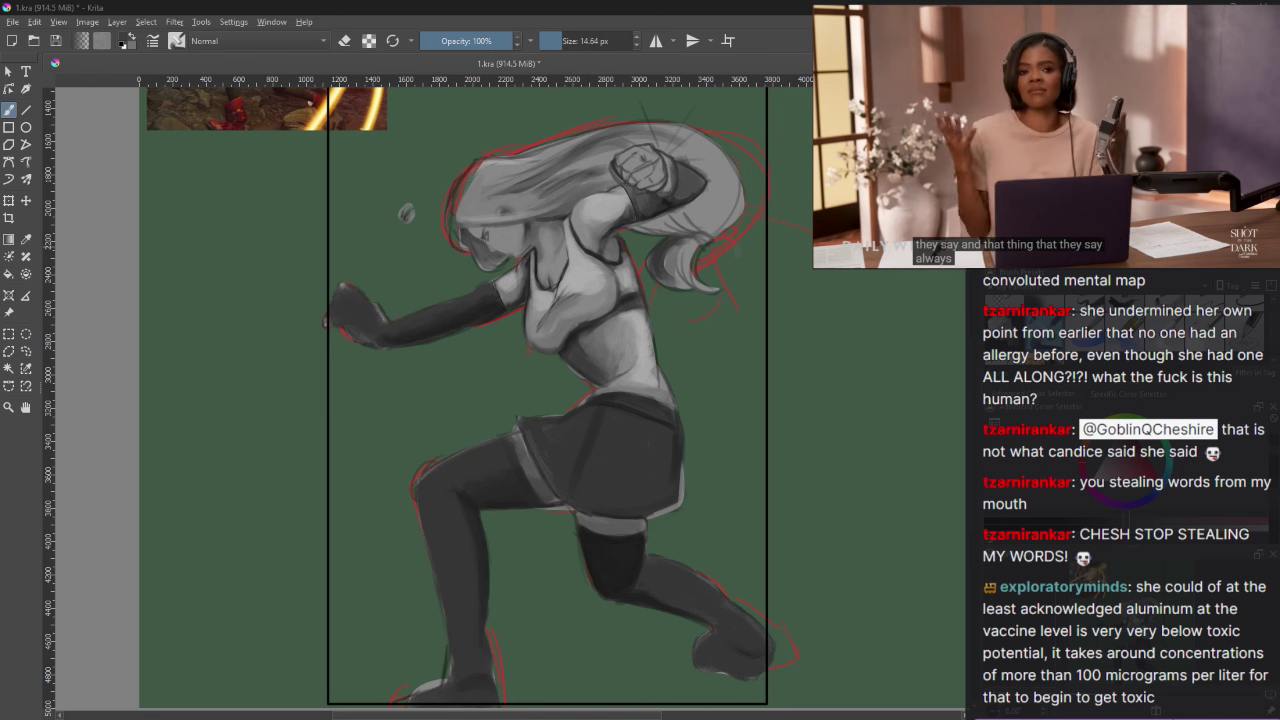
# Step: Set the brush size to 49.40 px and shade the folds across the front of the figure's top, pausing the side video
pyautogui.press(']')
pyautogui.press(']')
pyautogui.press(']')
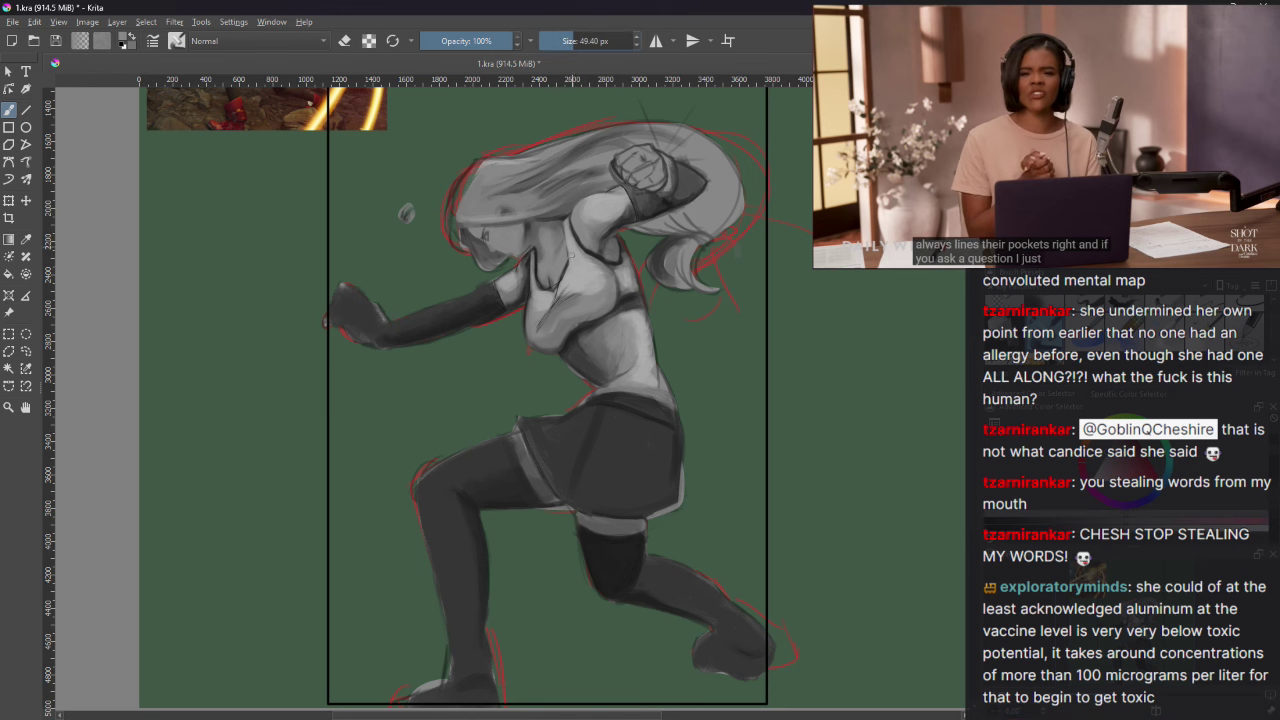
pyautogui.moveTo(568, 284)
pyautogui.mouseDown()
pyautogui.moveTo(570, 306)
pyautogui.moveTo(610, 312)
pyautogui.mouseUp()
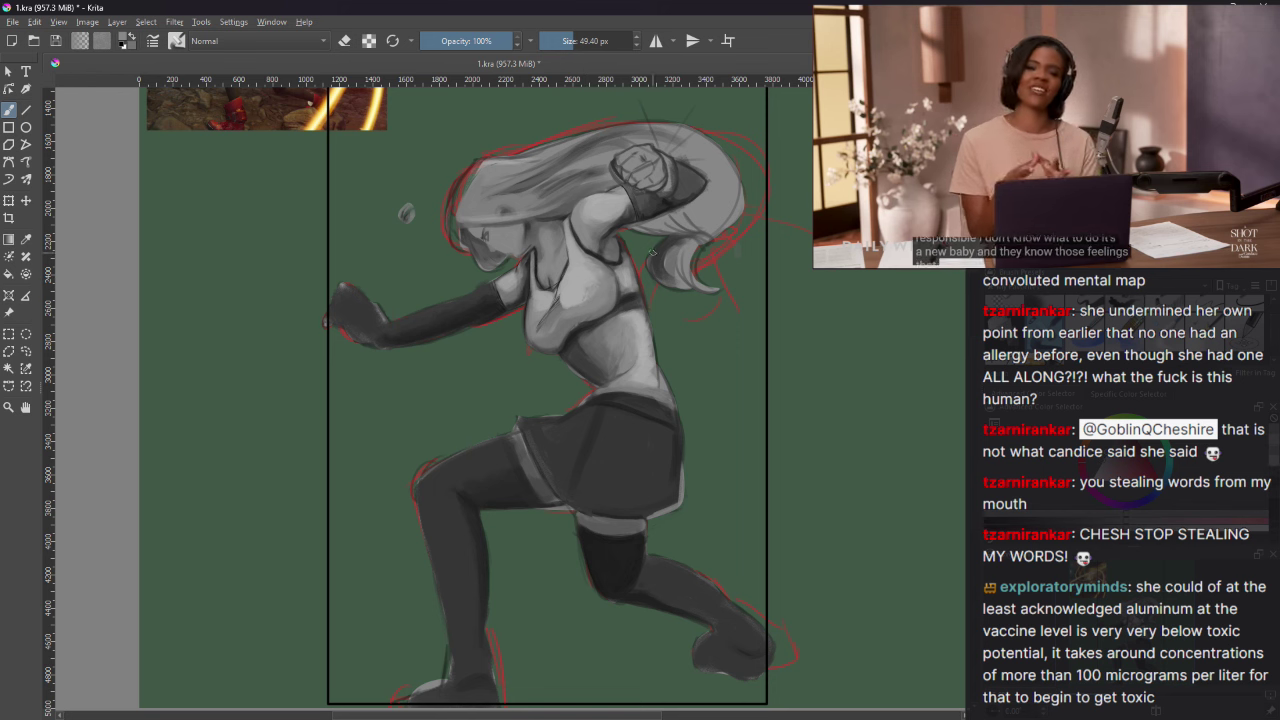
pyautogui.click(1162, 70)
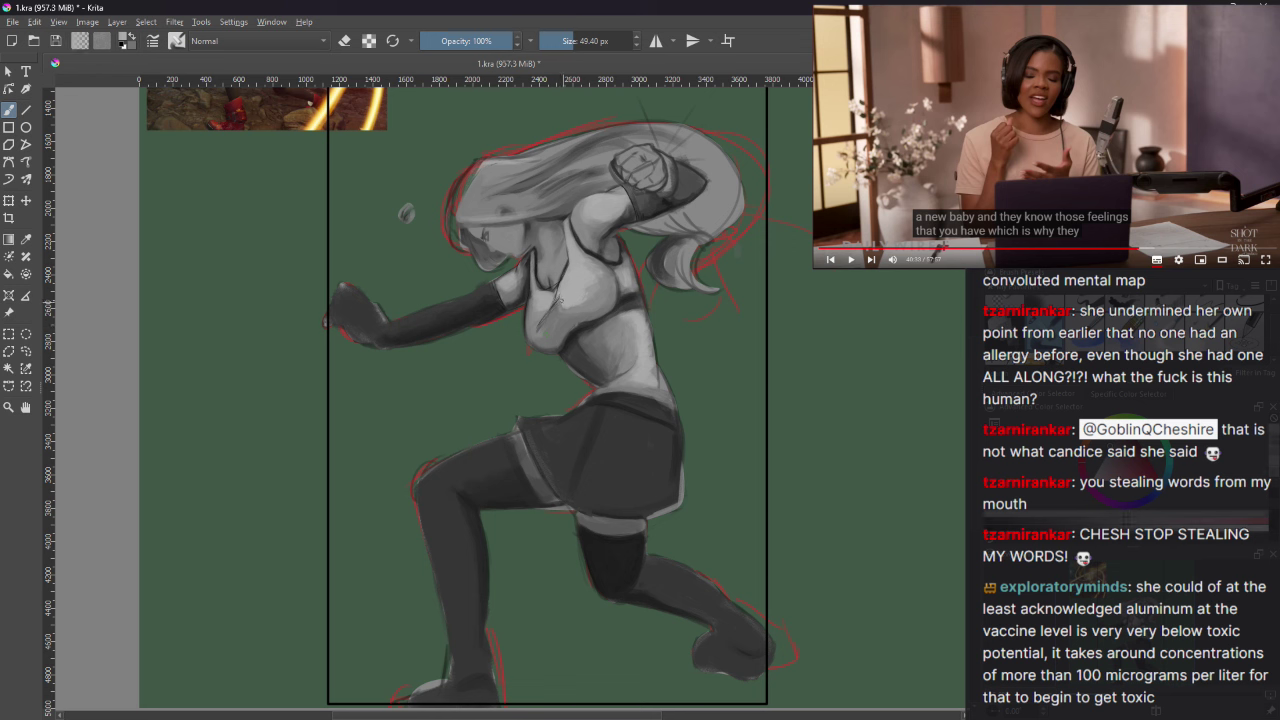
pyautogui.moveTo(560, 282); pyautogui.dragTo(558, 304)
# Step: Set the brush size to 80.44 px and blend the grey shading on the midriff above the skirt's waistband
pyautogui.click(583, 41)
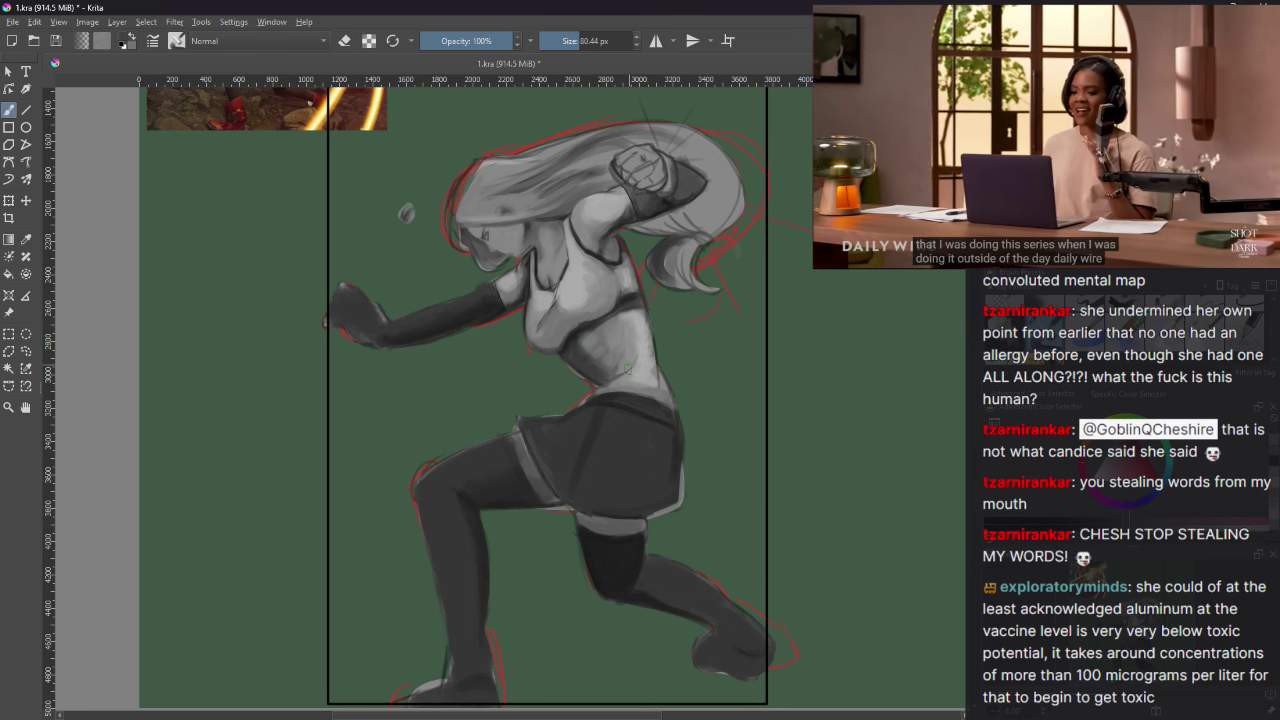
pyautogui.click(622, 399)
pyautogui.moveTo(608, 372); pyautogui.dragTo(640, 404)
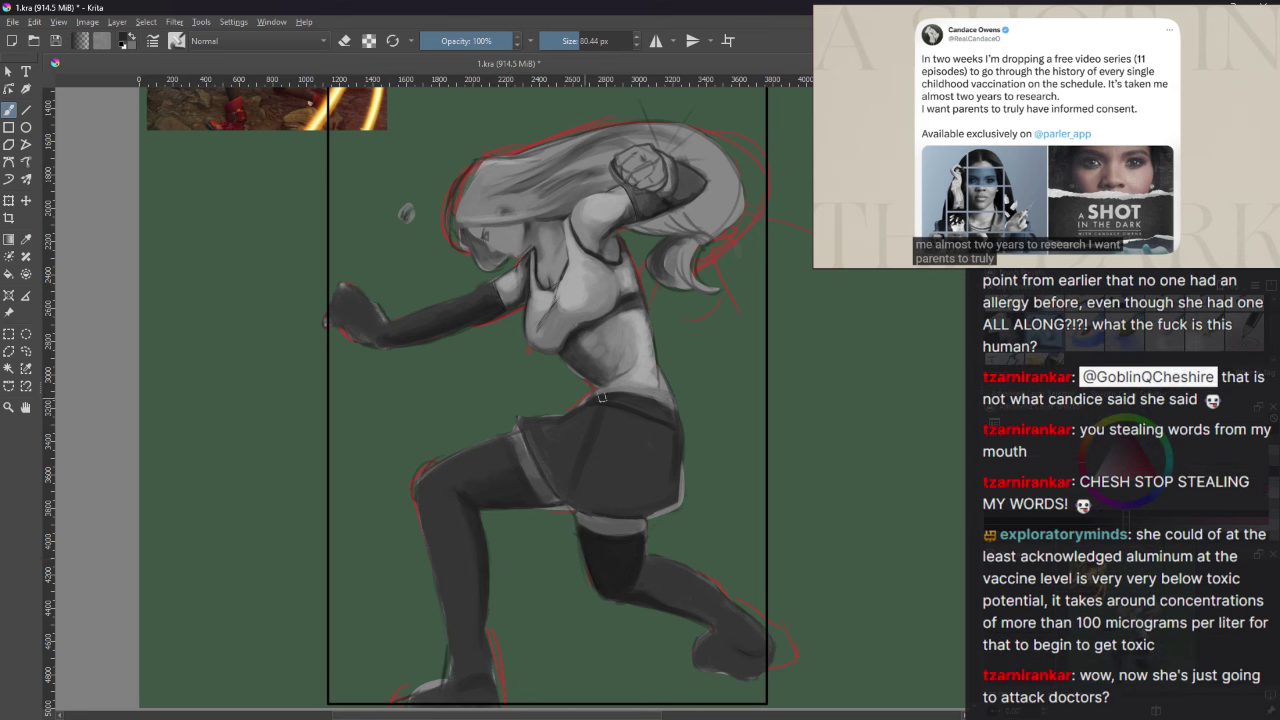
# Step: Glance at the page below the side video, then play, pause and resume the video
pyautogui.moveTo(1021, 203)
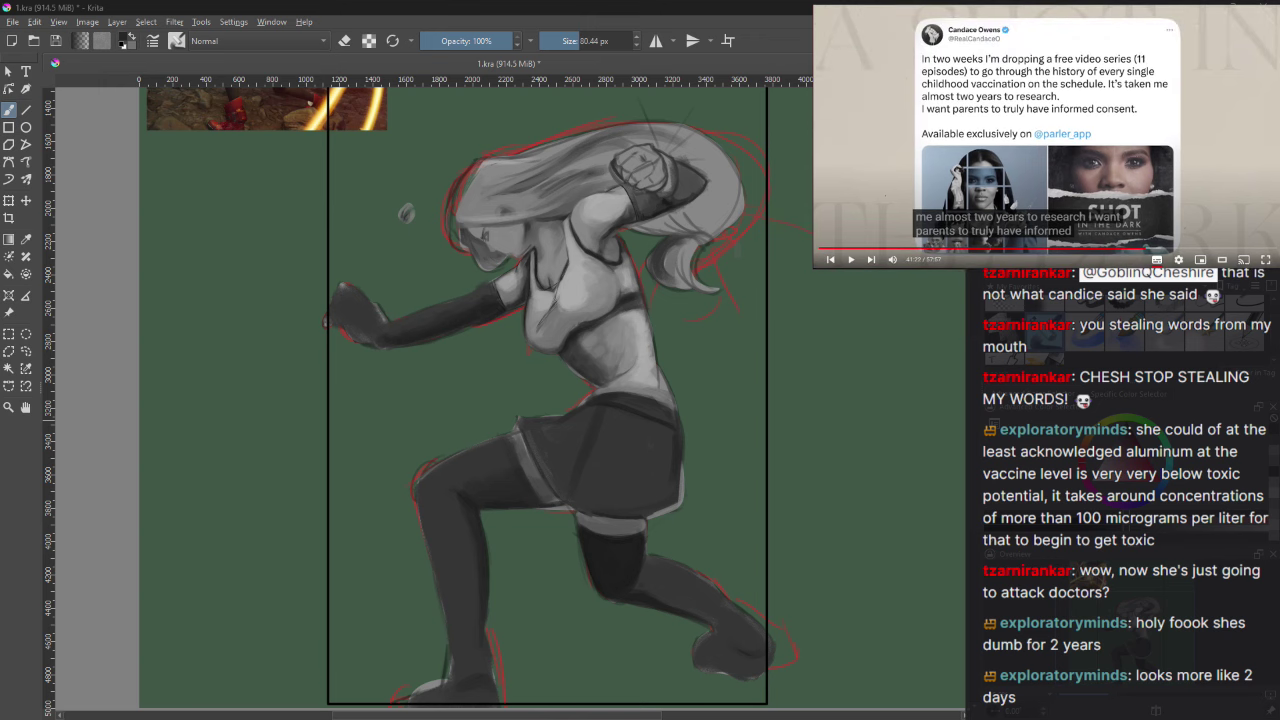
pyautogui.scroll(-1, 1046, 150)
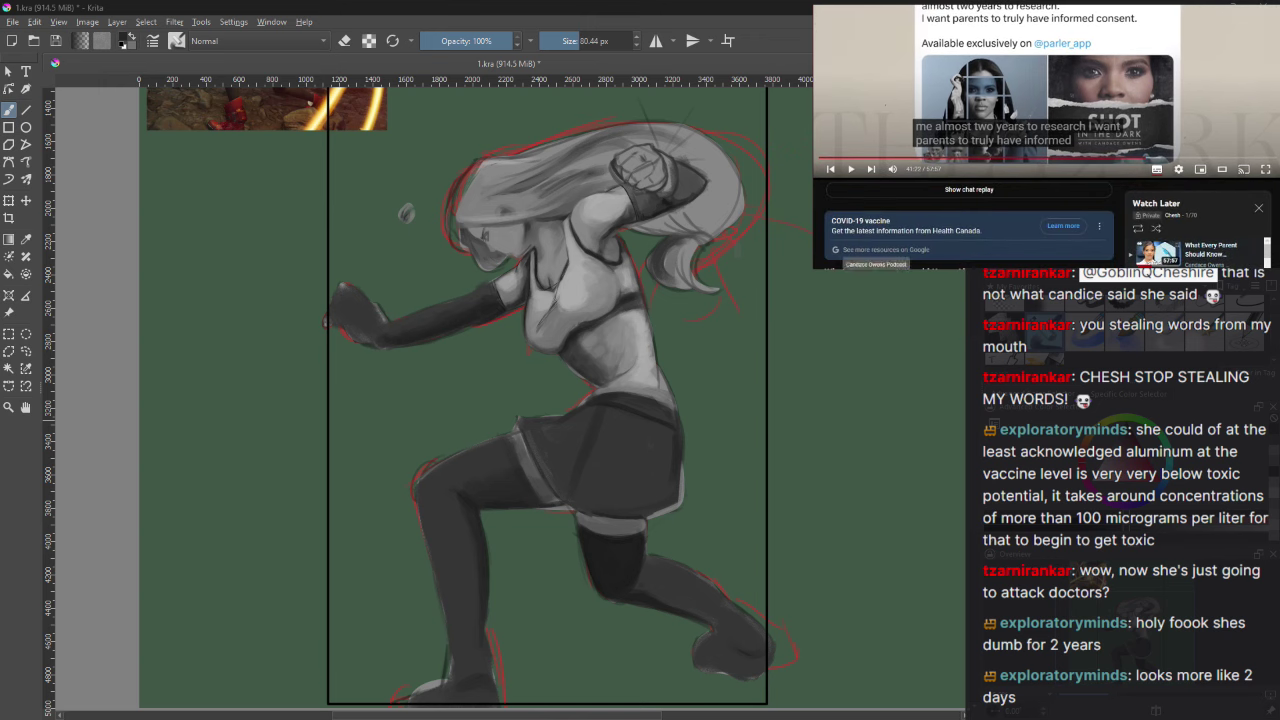
pyautogui.scroll(1, 1046, 136)
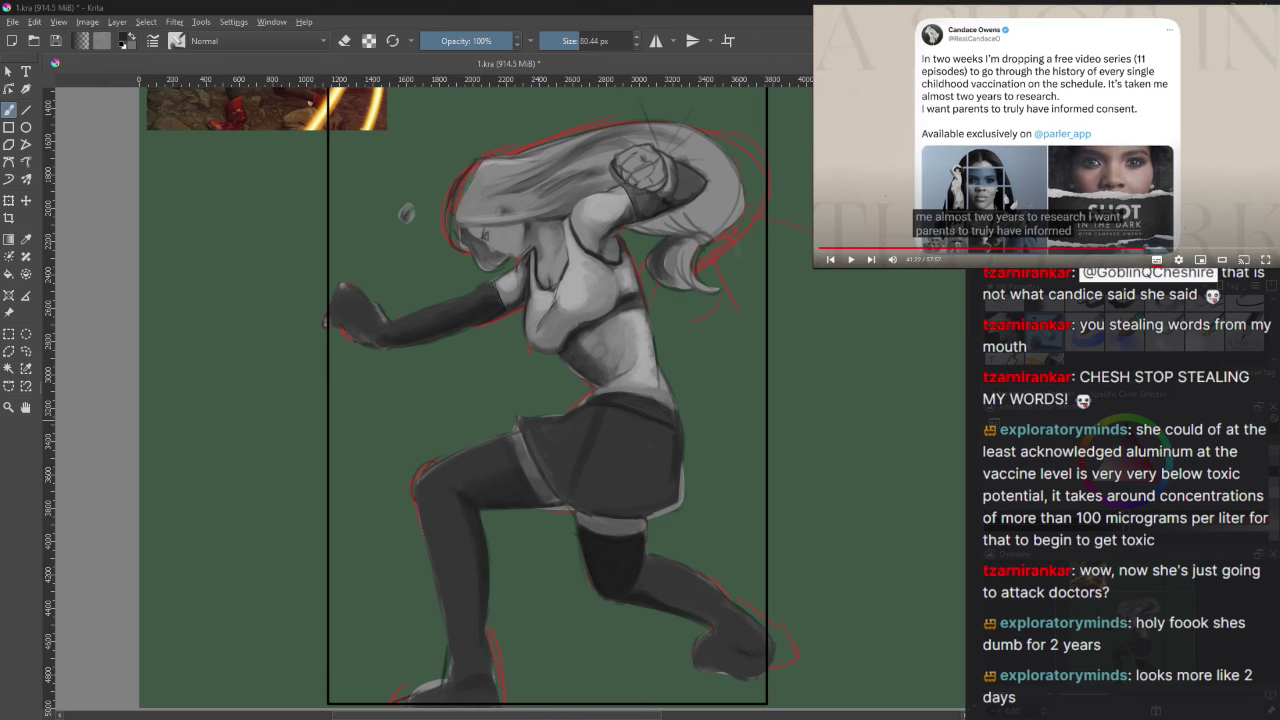
pyautogui.click(852, 260)
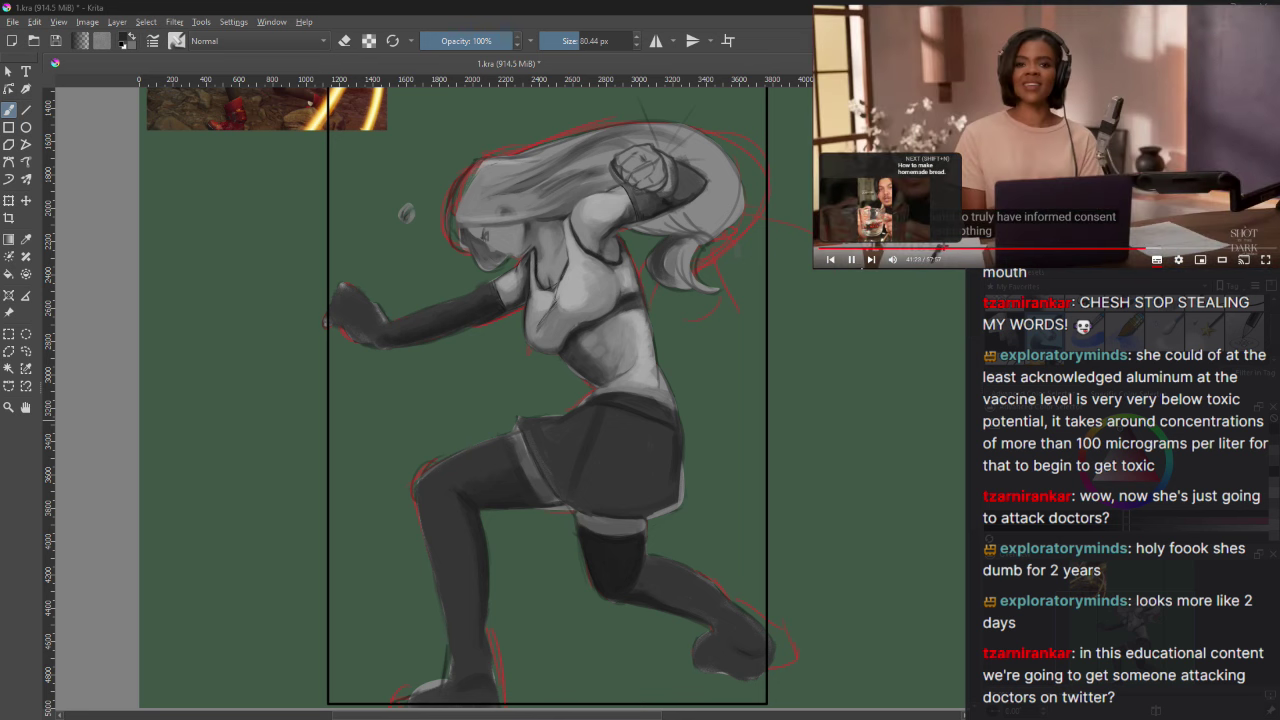
pyautogui.click(1056, 190)
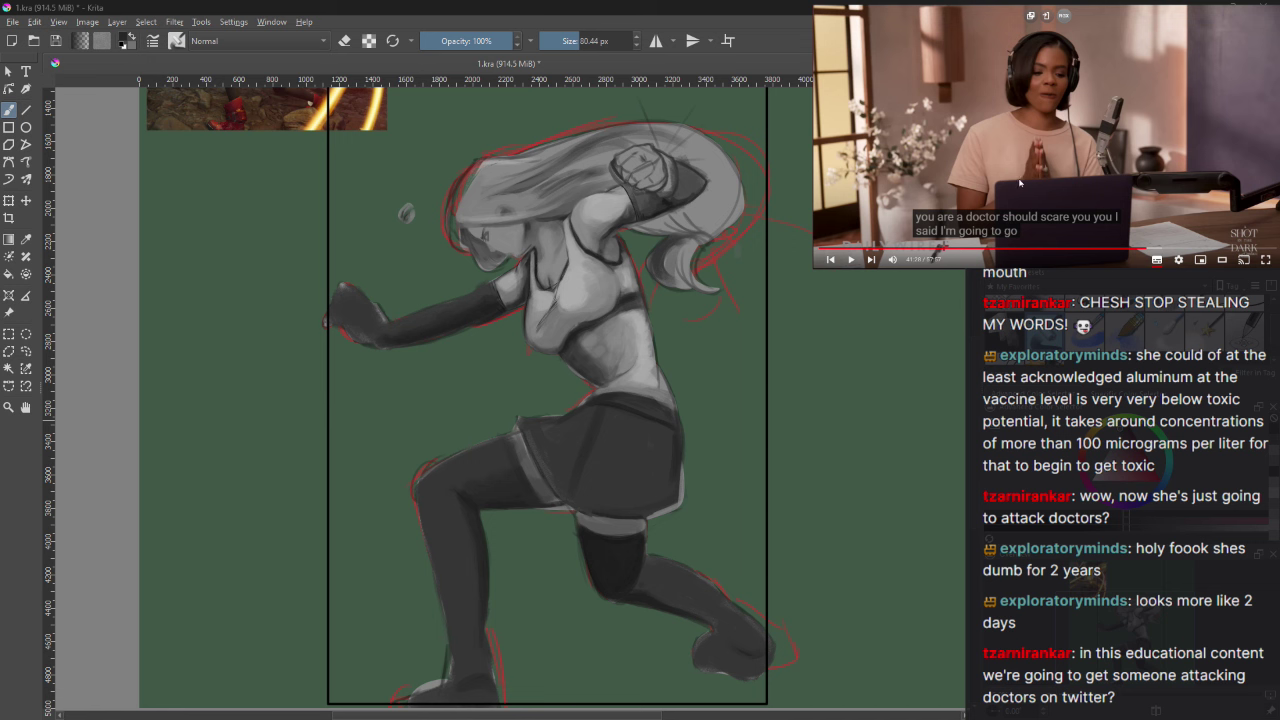
pyautogui.click(1005, 129)
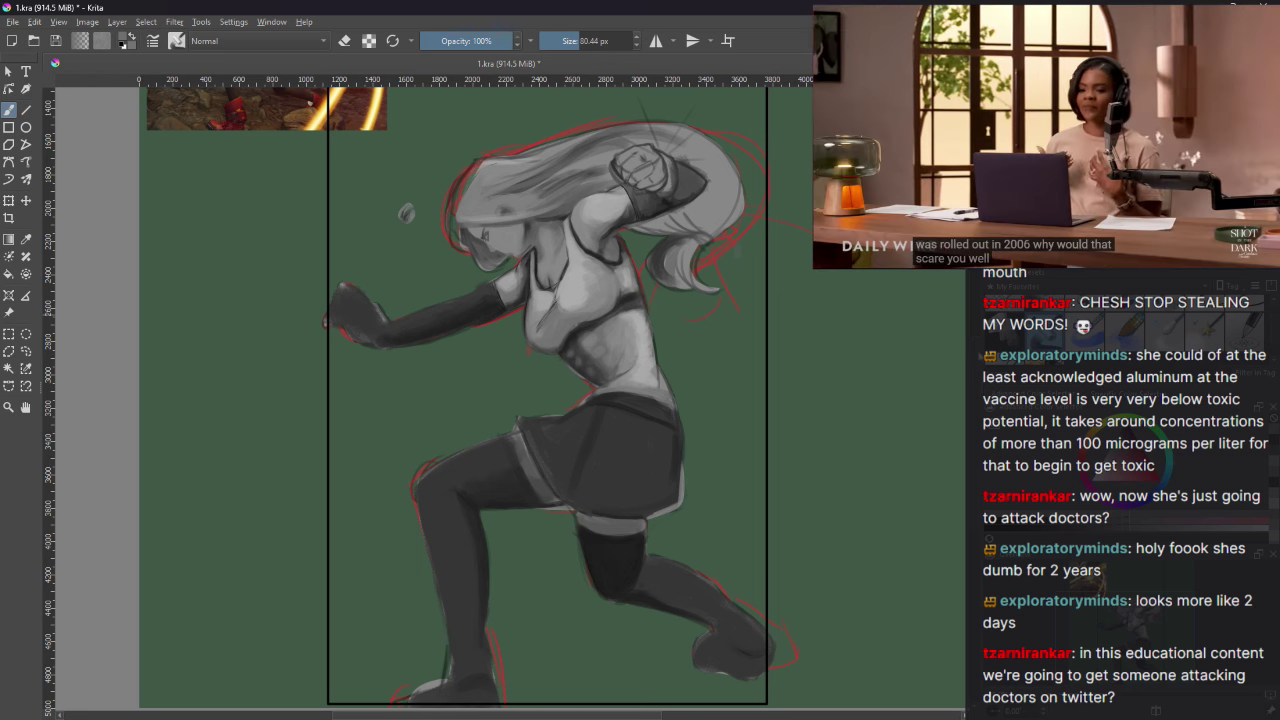
# Step: Sample the grey near the front thigh band, shade the skirt below its waistband, and toggle the side video's playback
pyautogui.scroll(3, 650, 303)
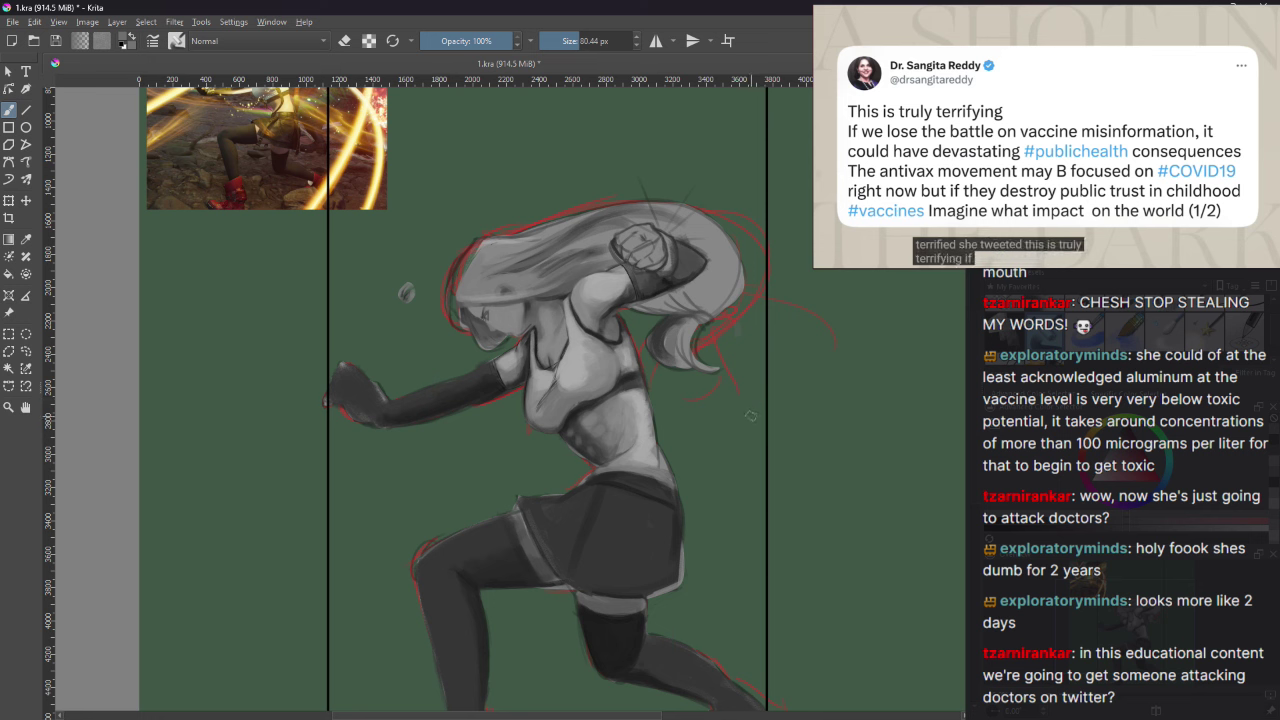
pyautogui.keyDown('ctrl'); pyautogui.click(548, 560); pyautogui.keyUp('ctrl')
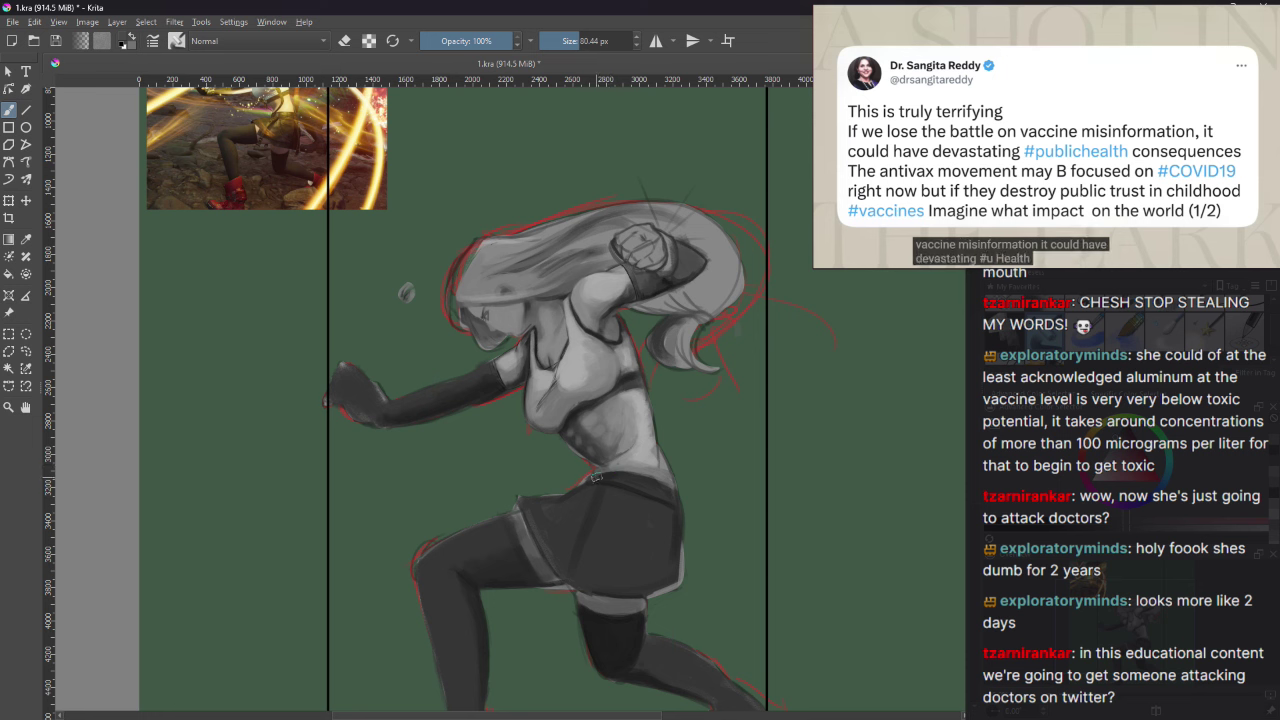
pyautogui.moveTo(630, 505); pyautogui.dragTo(655, 515)
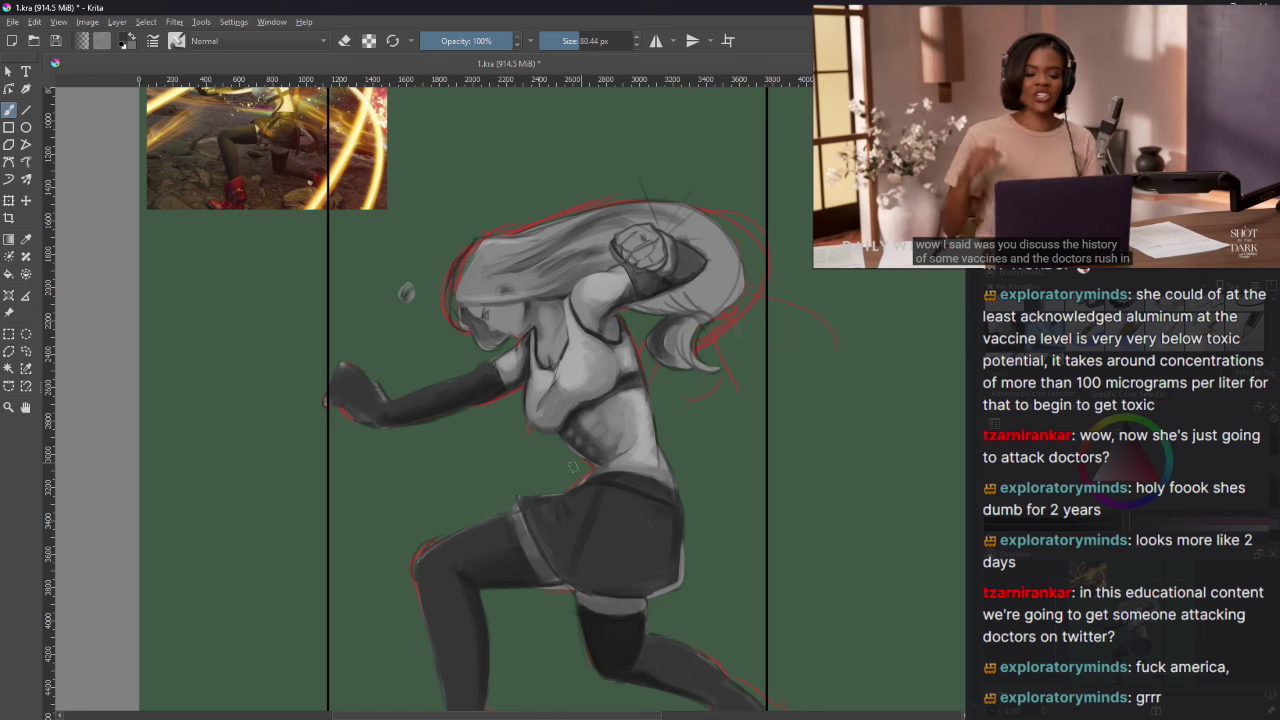
pyautogui.click(1122, 187)
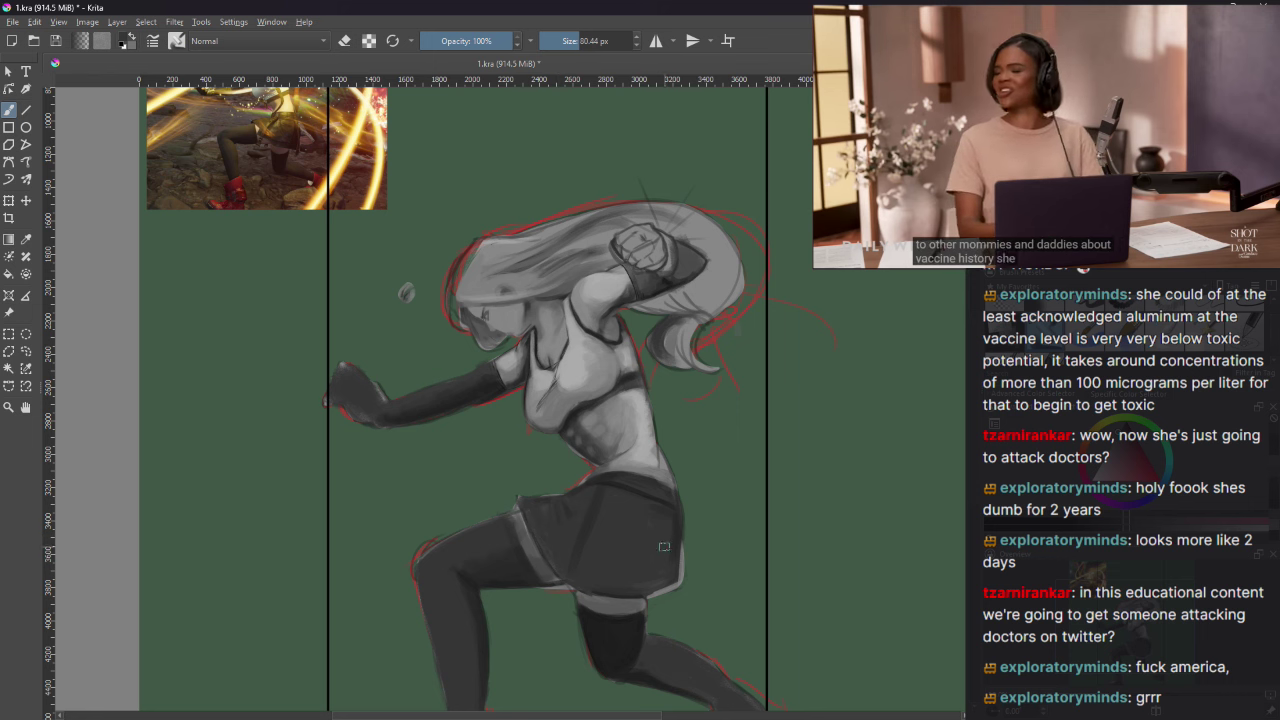
# Step: Undo a dab on the skirt's fold and extend the skirt's rear edge down to a sharper hem corner
pyautogui.click(600, 516)
pyautogui.hotkey('ctrl', 'z')
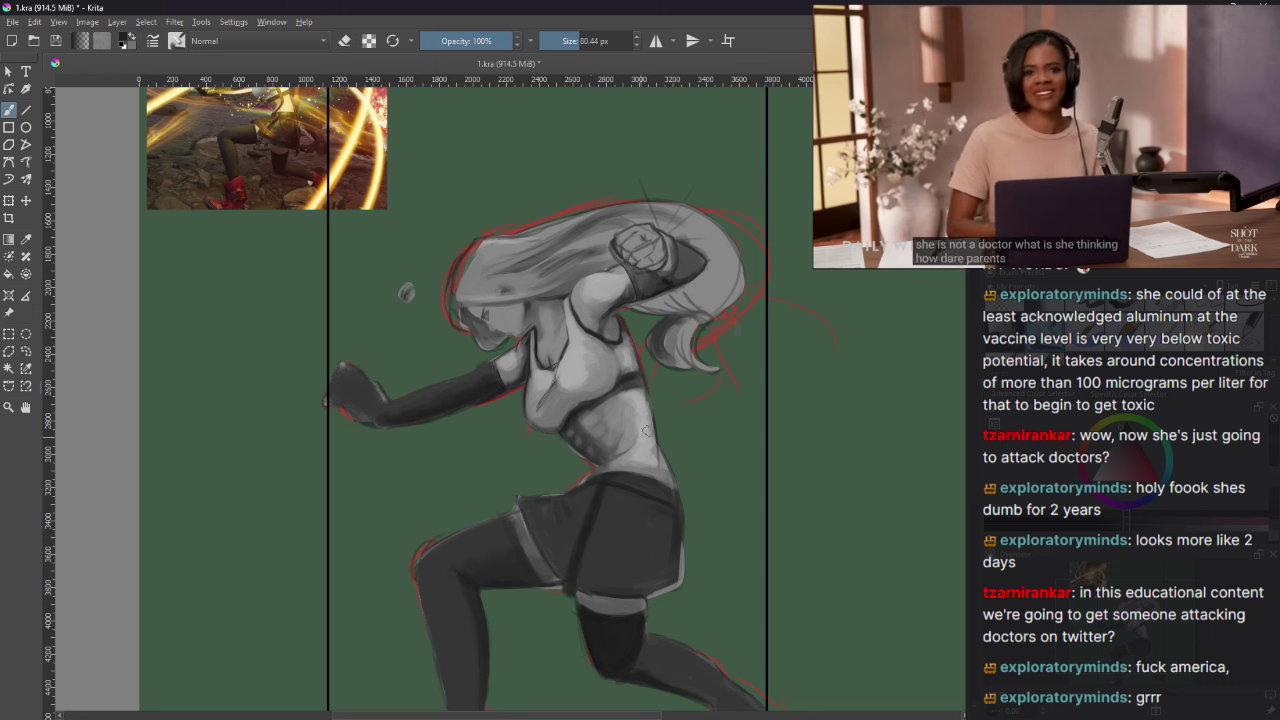
pyautogui.moveTo(688, 594); pyautogui.dragTo(667, 535)
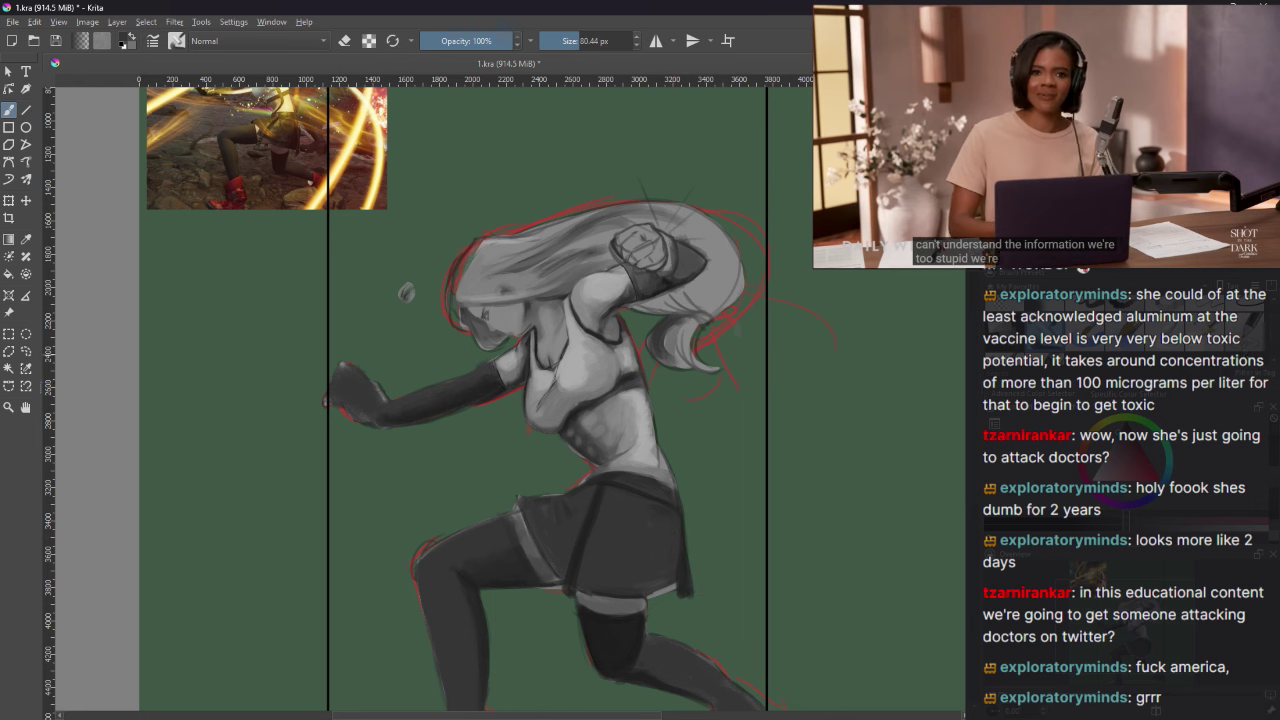
# Step: Pause the side video and skip it back to an earlier moment
pyautogui.click(1200, 120)
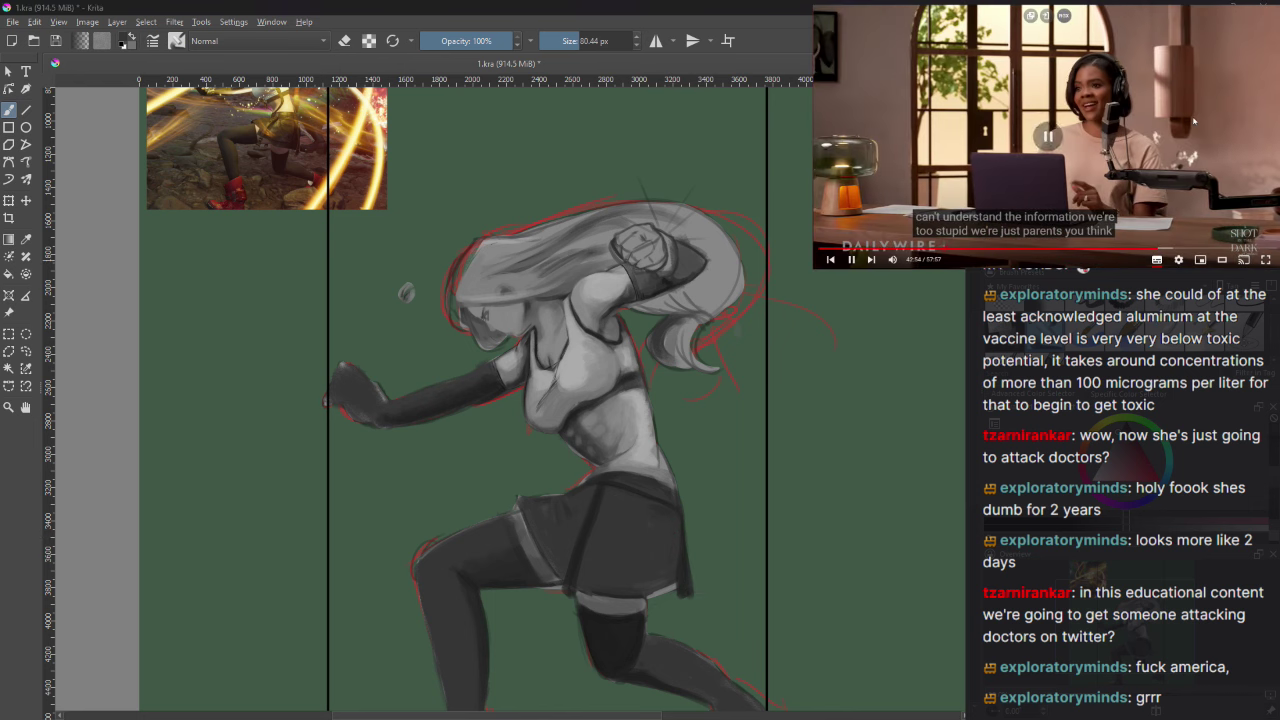
pyautogui.click(606, 480)
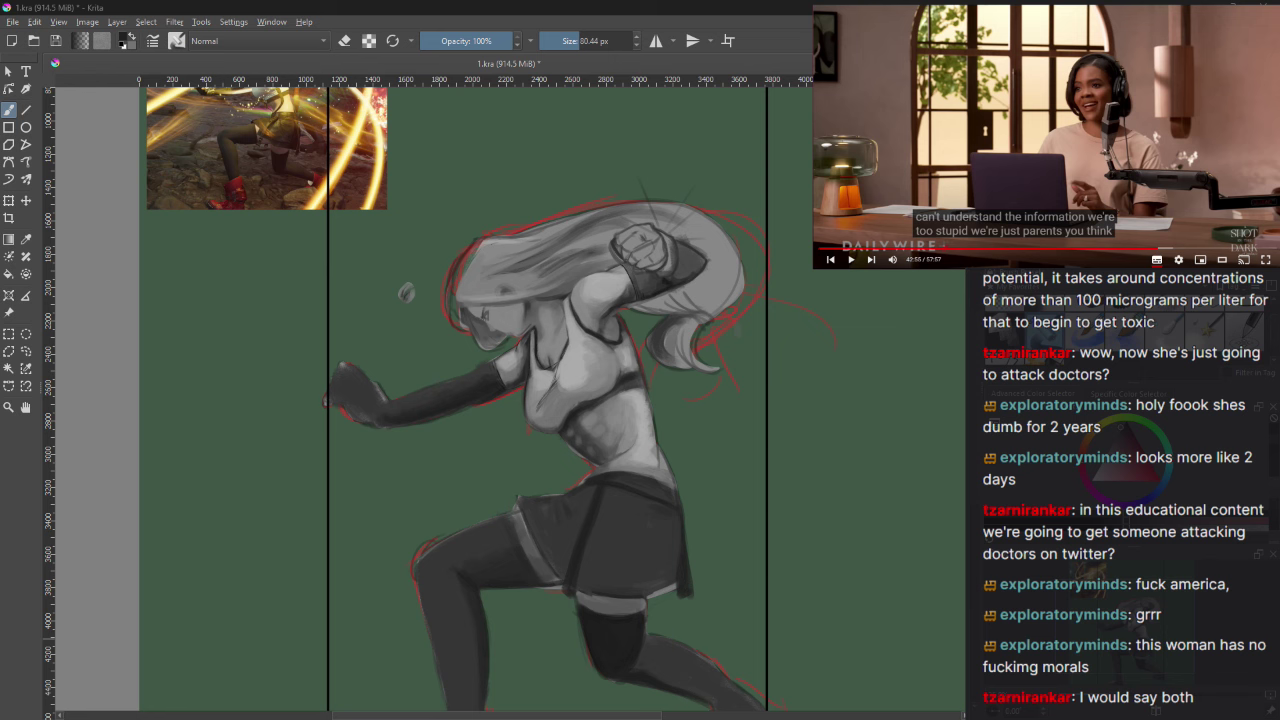
pyautogui.press('Left')
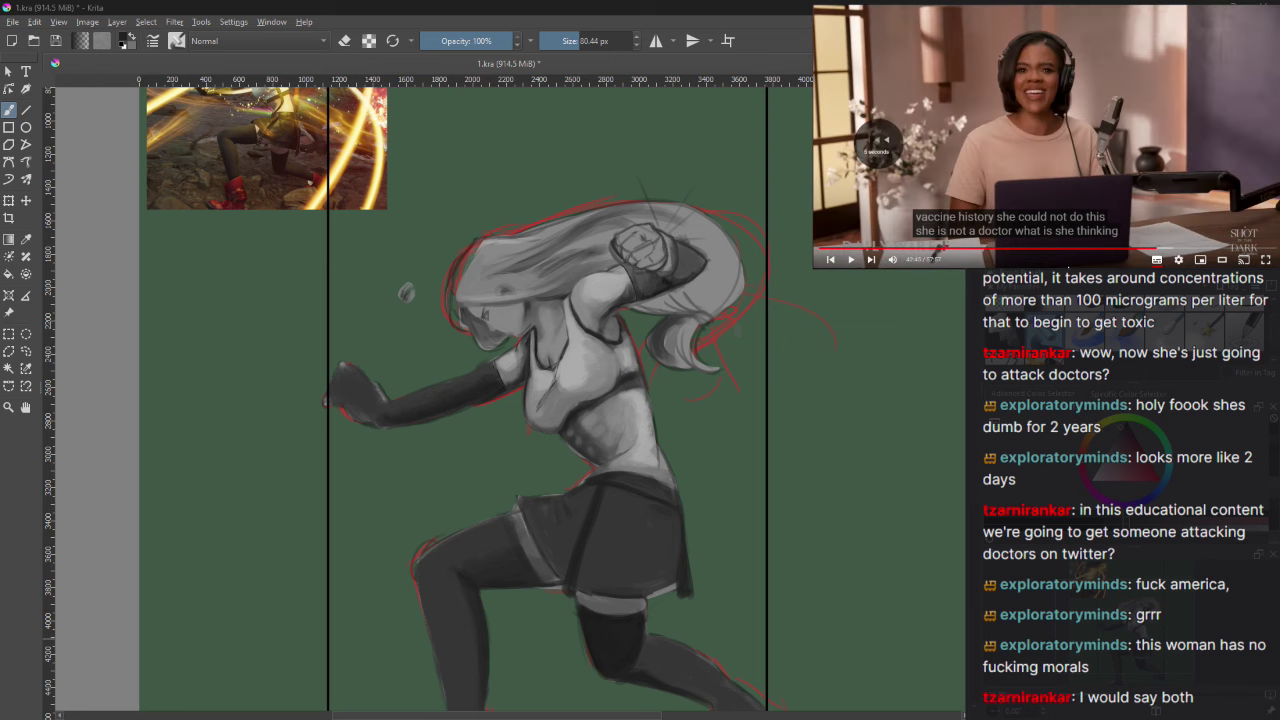
# Step: Rewind the paused side video to the tweet beginning "This is truly terrifying" and resume playback
pyautogui.press('Left')
pyautogui.press('Left')
pyautogui.press('Left')
pyautogui.press('Left')
pyautogui.press('Left')
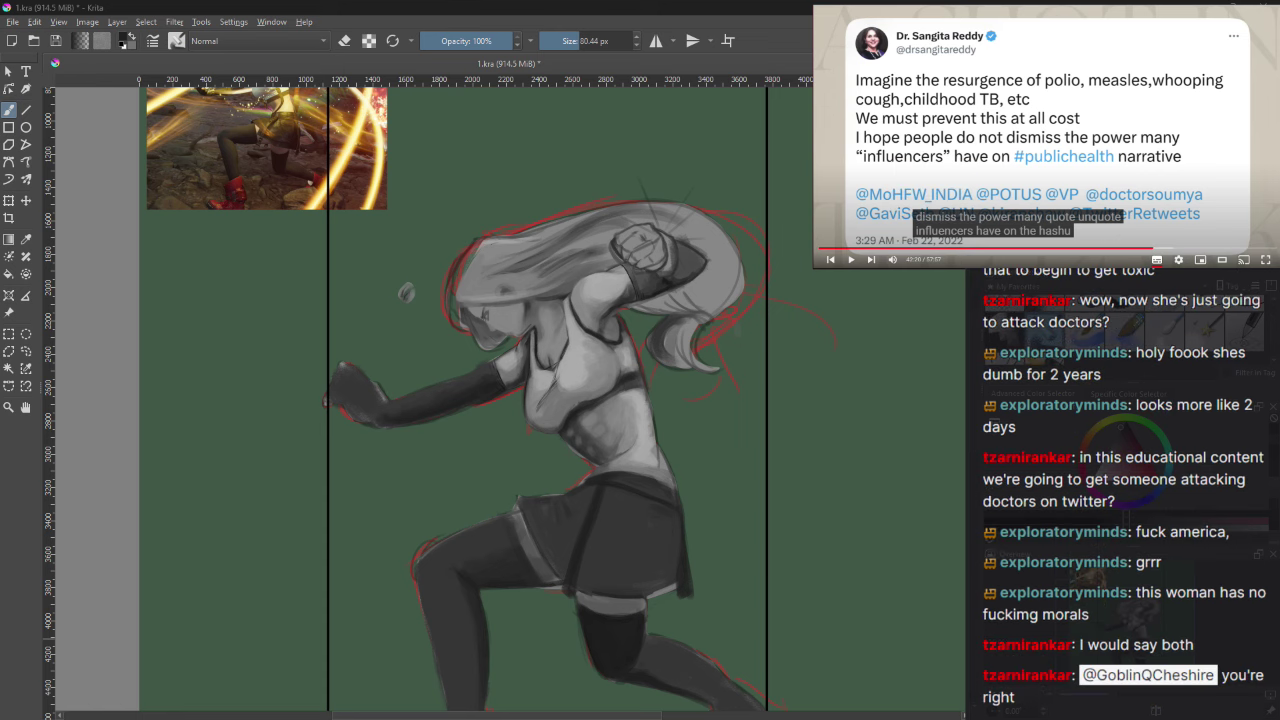
pyautogui.press('Left')
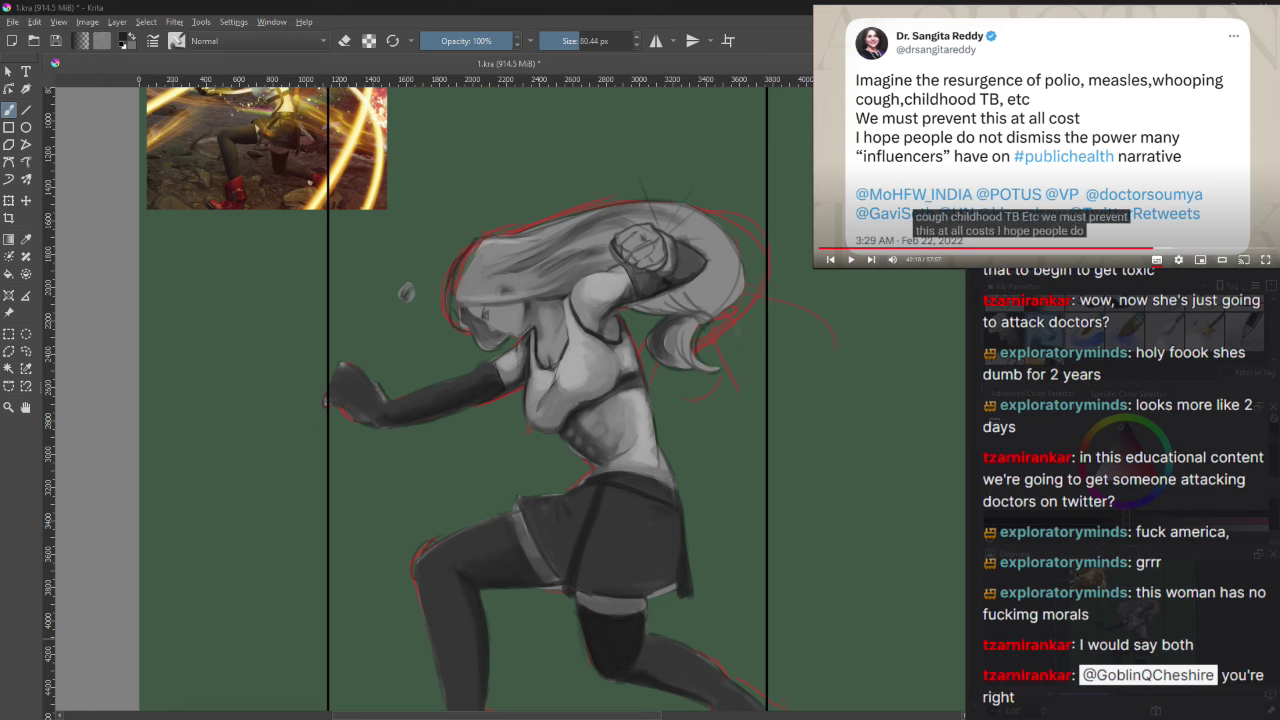
pyautogui.press('Left')
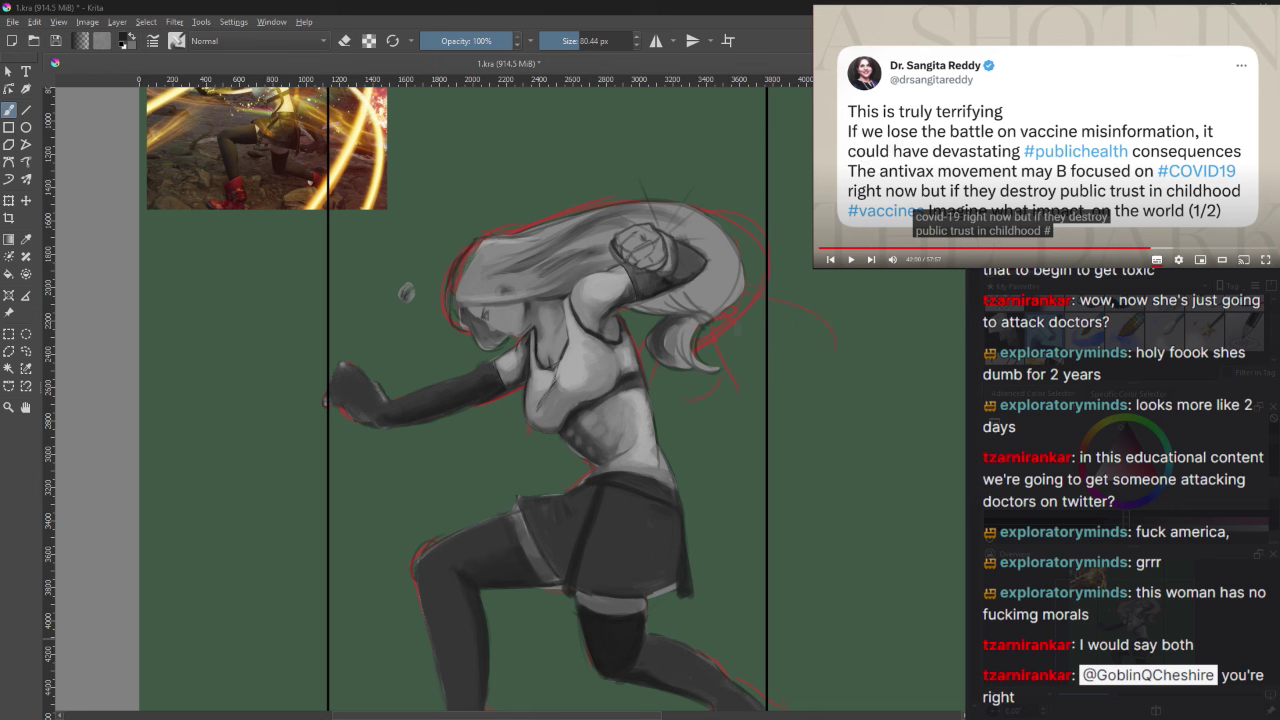
pyautogui.press('Left')
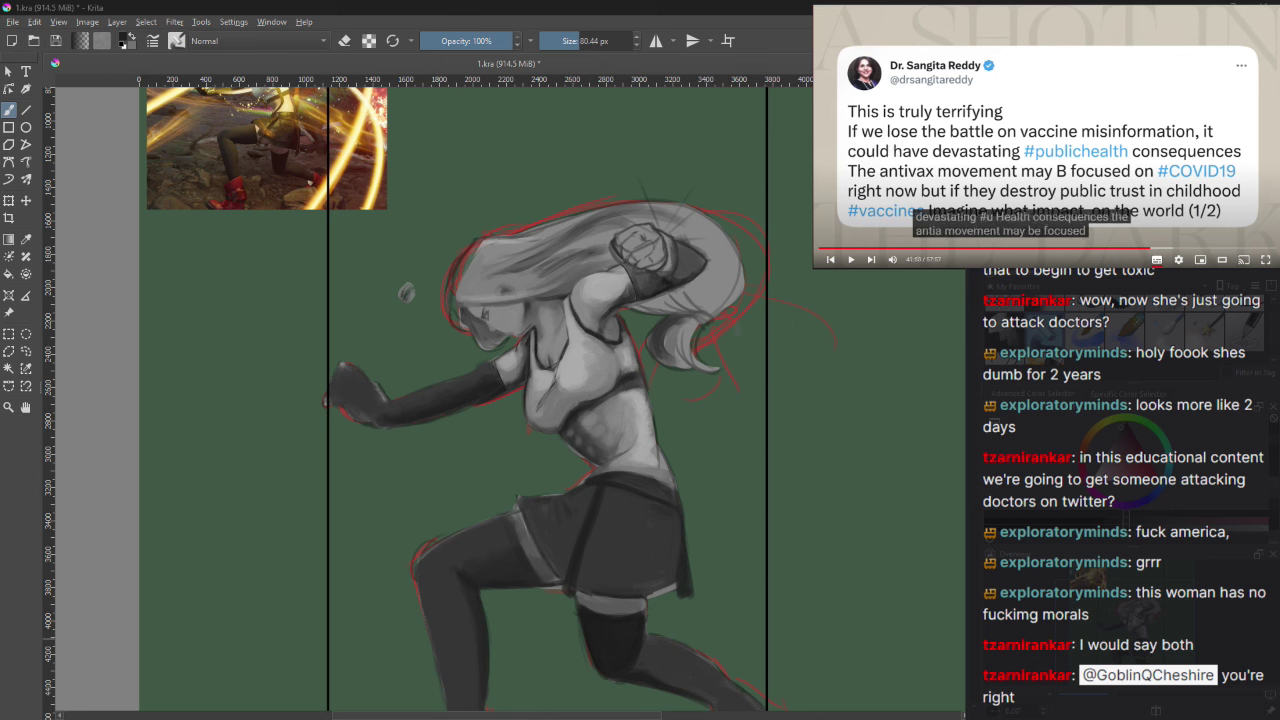
pyautogui.press('Left')
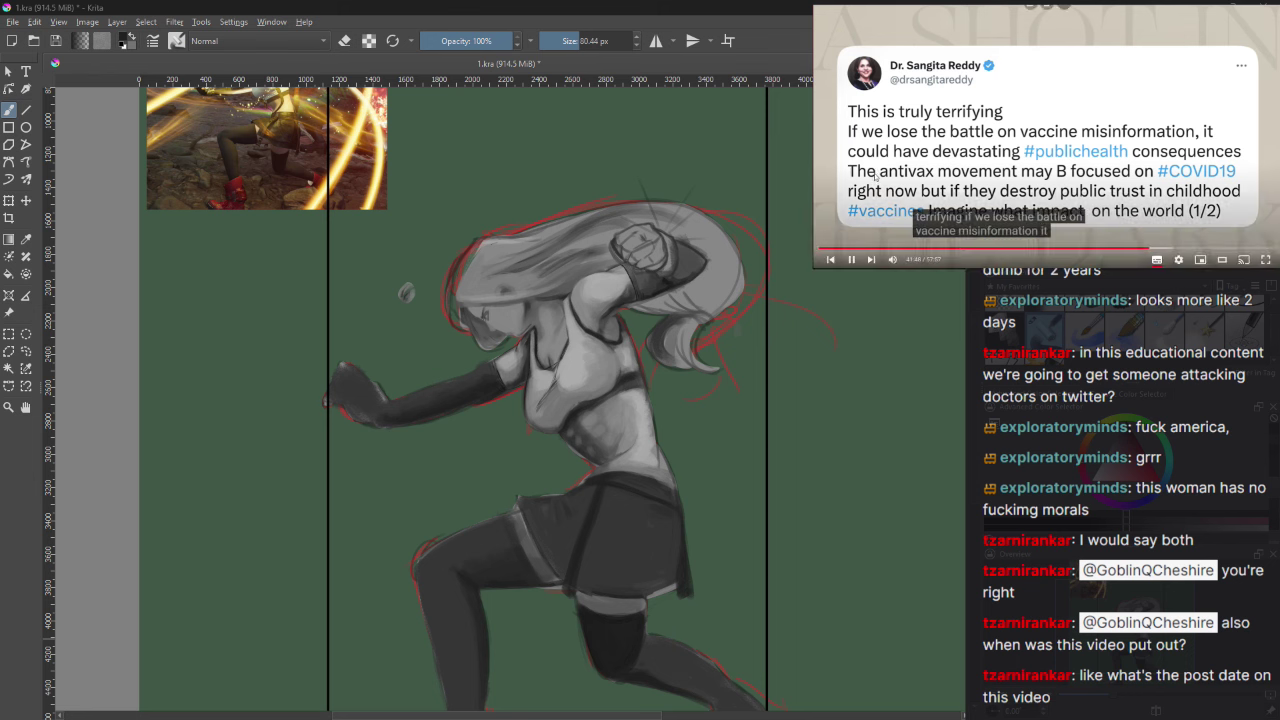
# Step: Check the premiere date in the description below the side video and return to the player to continue watching
pyautogui.scroll(-3, 857, 204)
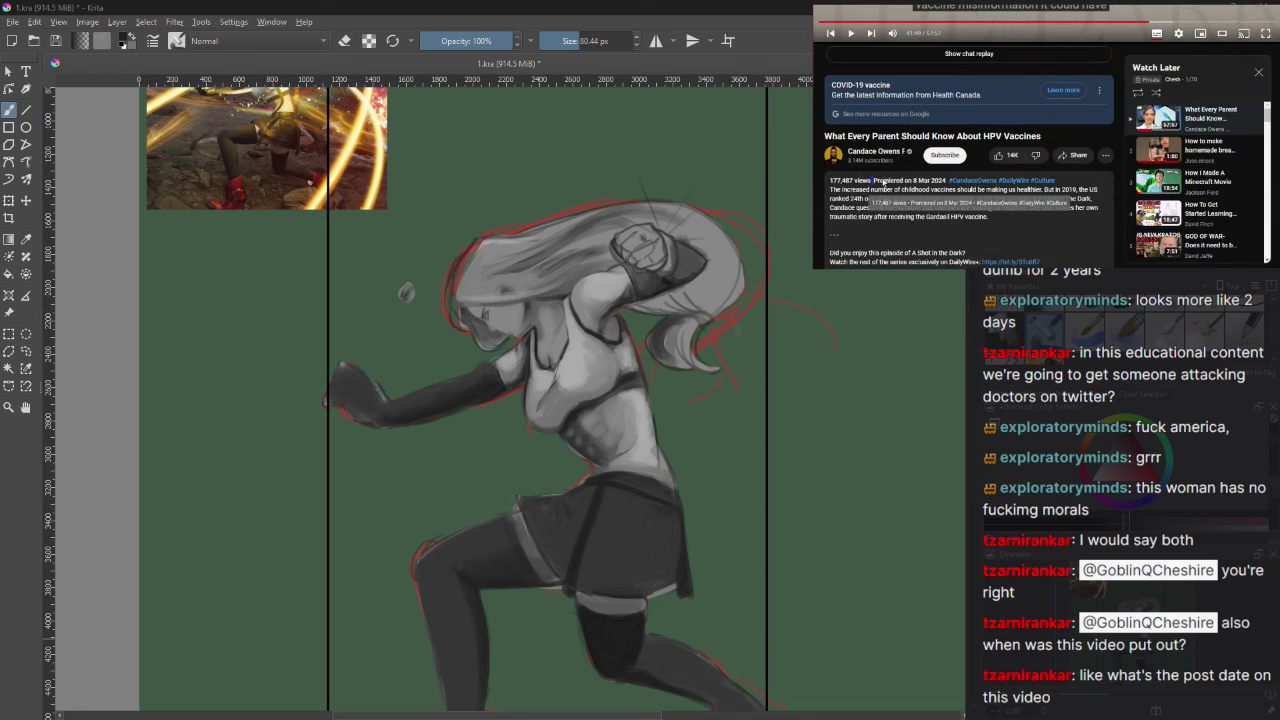
pyautogui.scroll(1, 894, 240)
pyautogui.scroll(5, 894, 240)
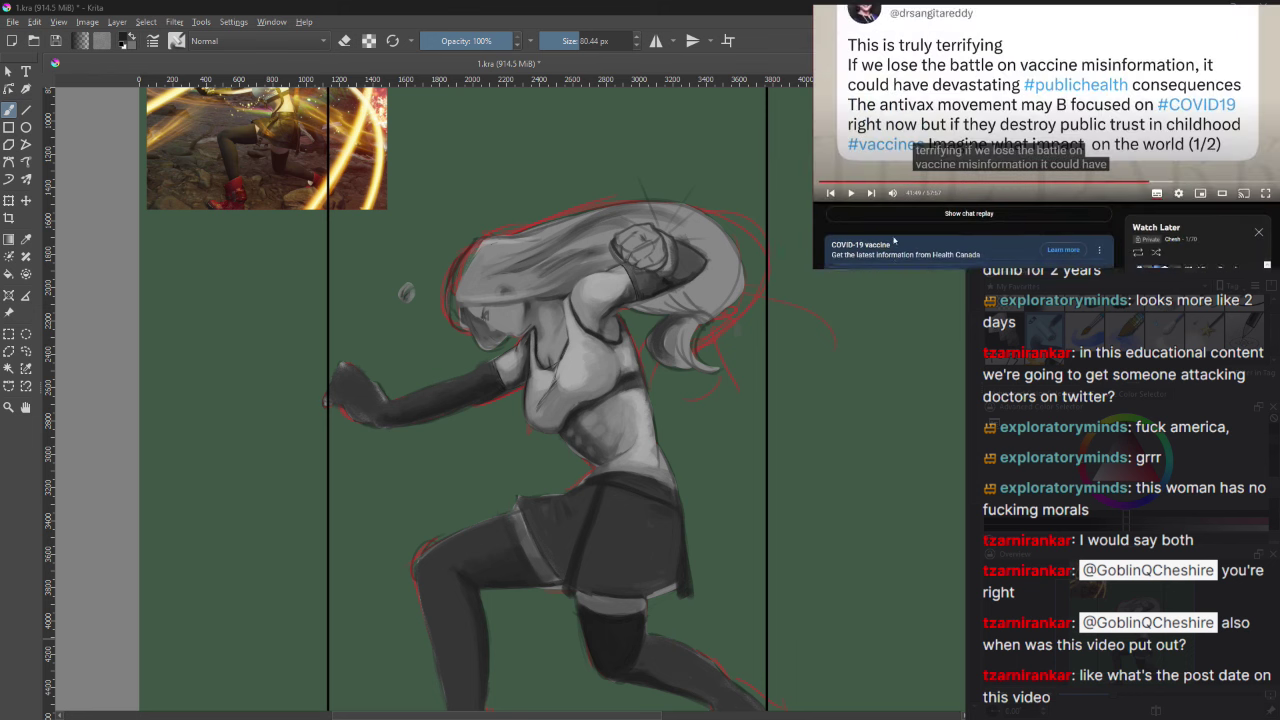
pyautogui.click(850, 260)
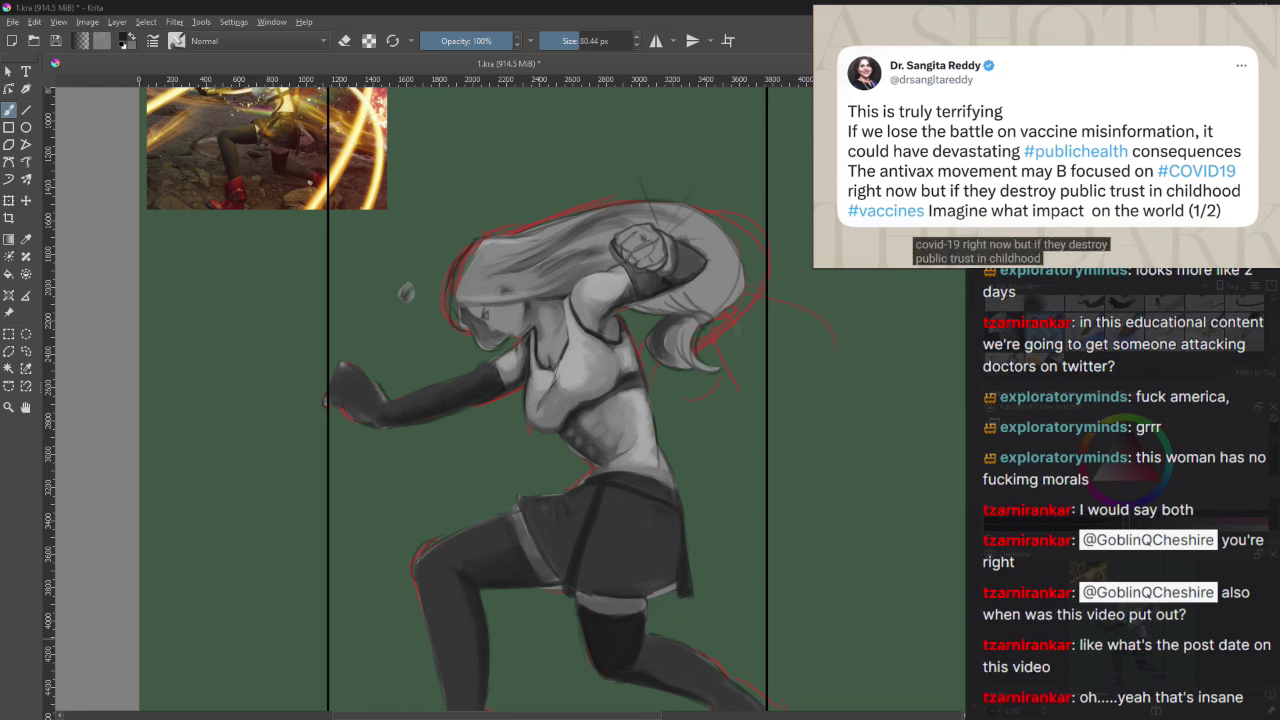
# Step: Pause the side video at the tweet about the resurgence of polio and measles and resume it
pyautogui.moveTo(926, 192)
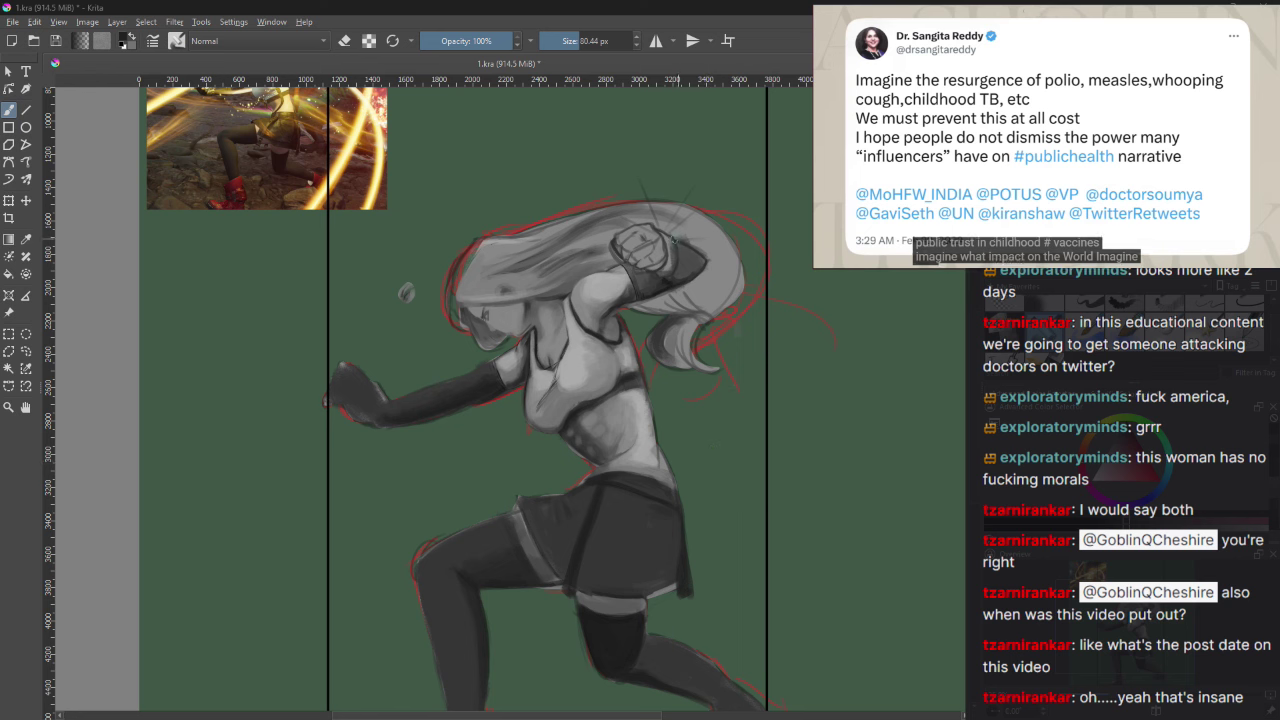
pyautogui.click(682, 715)
pyautogui.moveTo(705, 716); pyautogui.dragTo(375, 708)
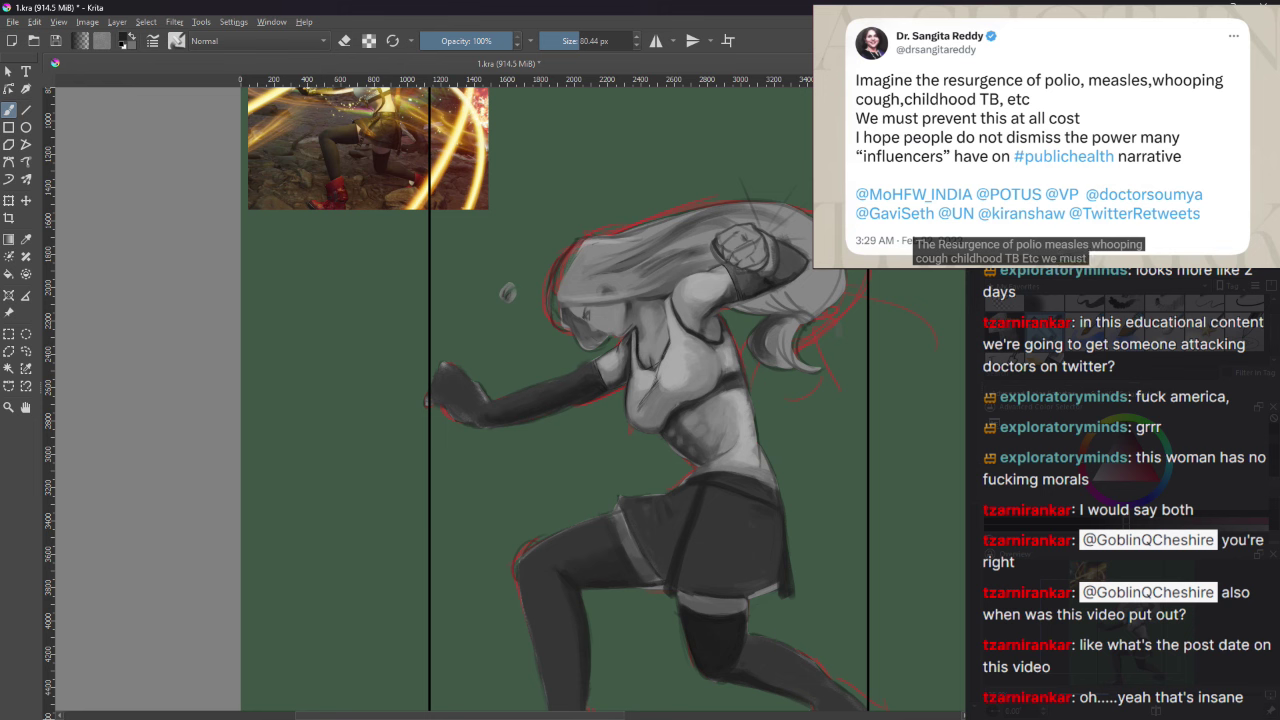
pyautogui.moveTo(1045, 135)
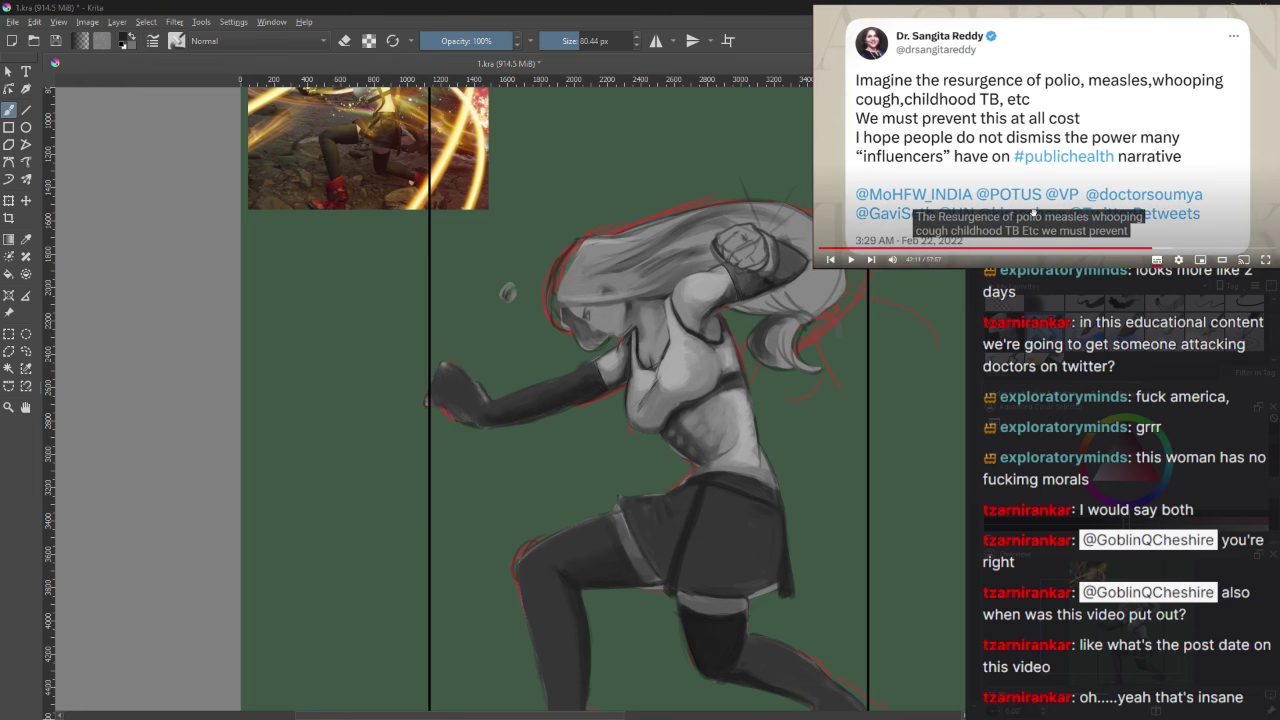
pyautogui.click(1028, 185)
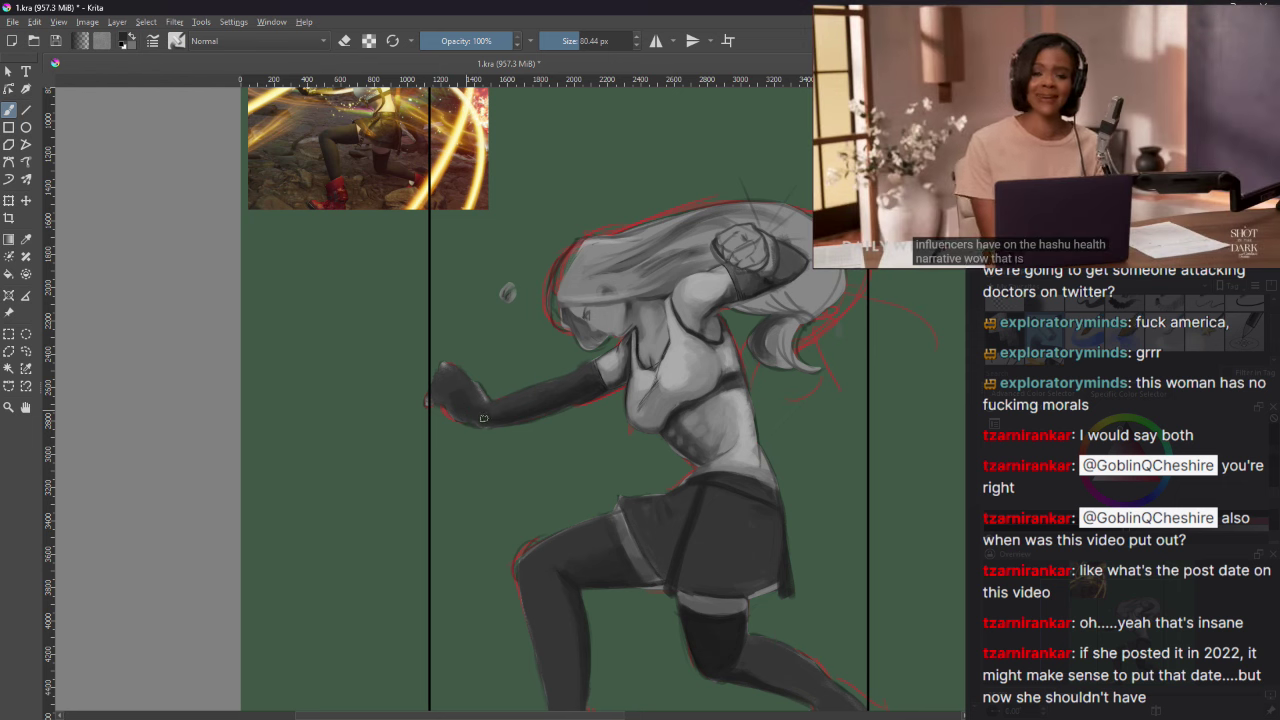
# Step: With a 41.19 px brush, paint light grey bare fingers on the front gloved hand, sampling greys from the face and glove
pyautogui.press('[')
pyautogui.press('[')
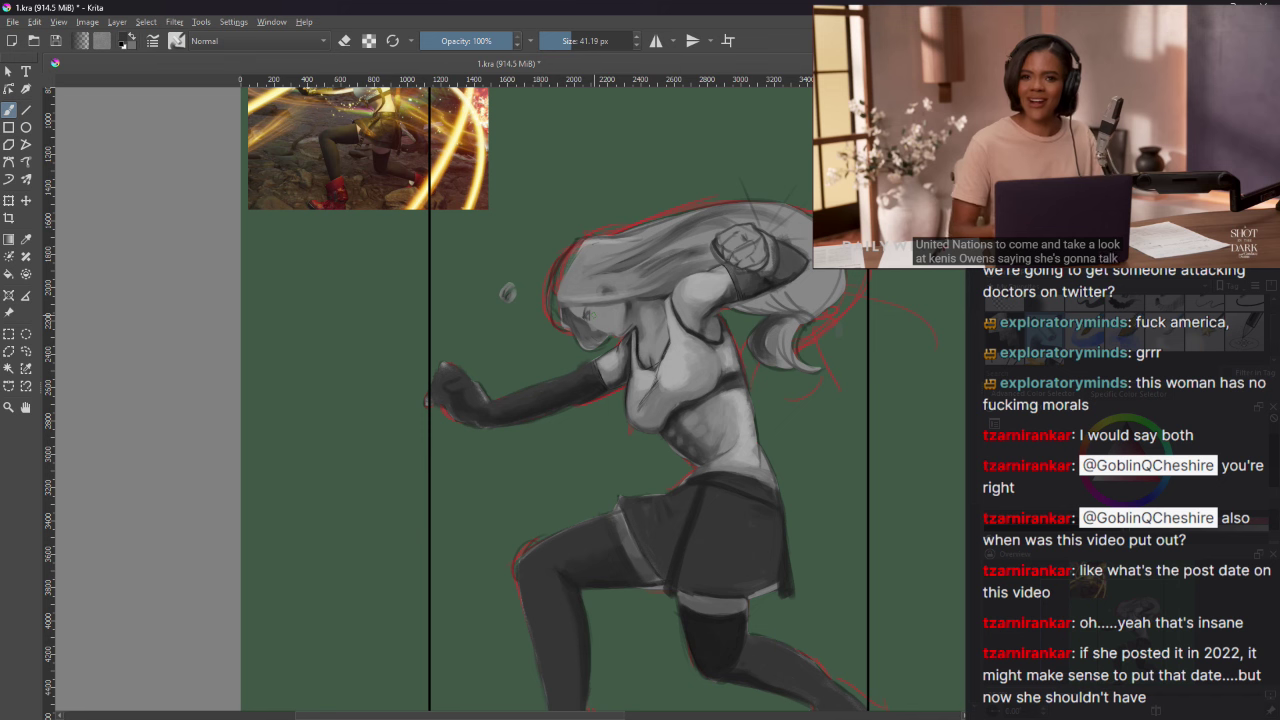
pyautogui.moveTo(1080, 112)
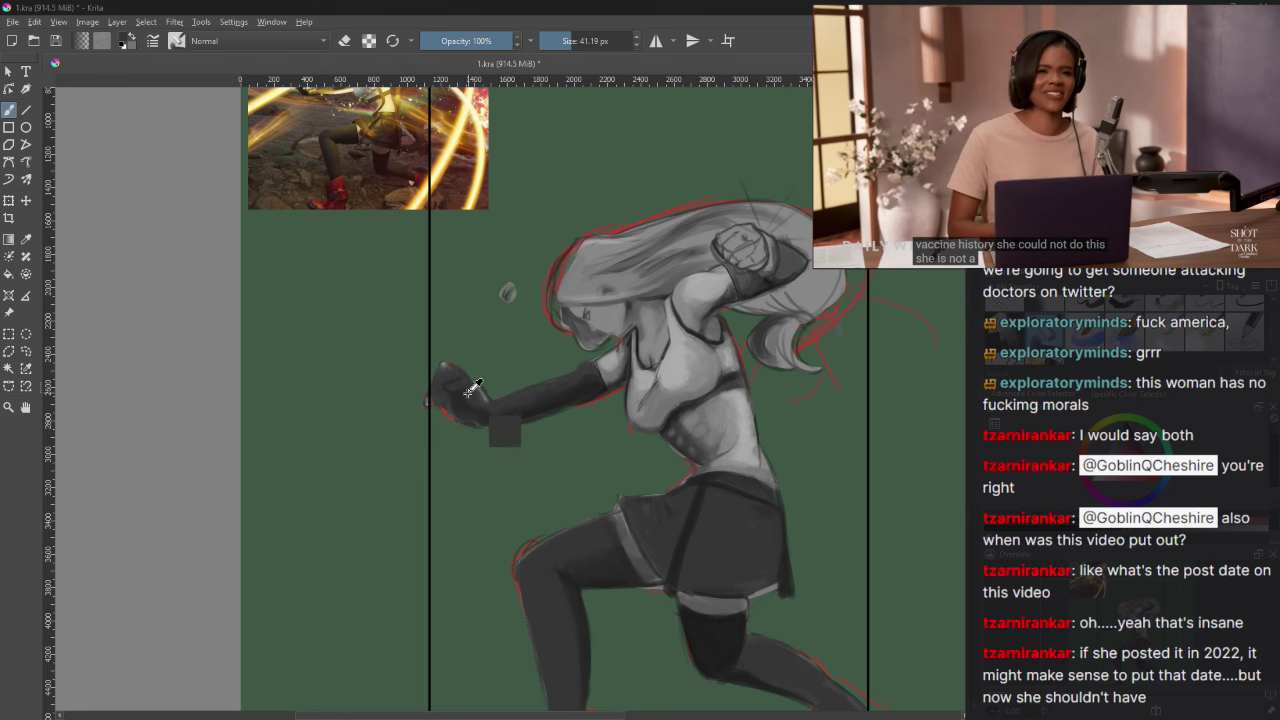
pyautogui.scroll(2, 640, 400)
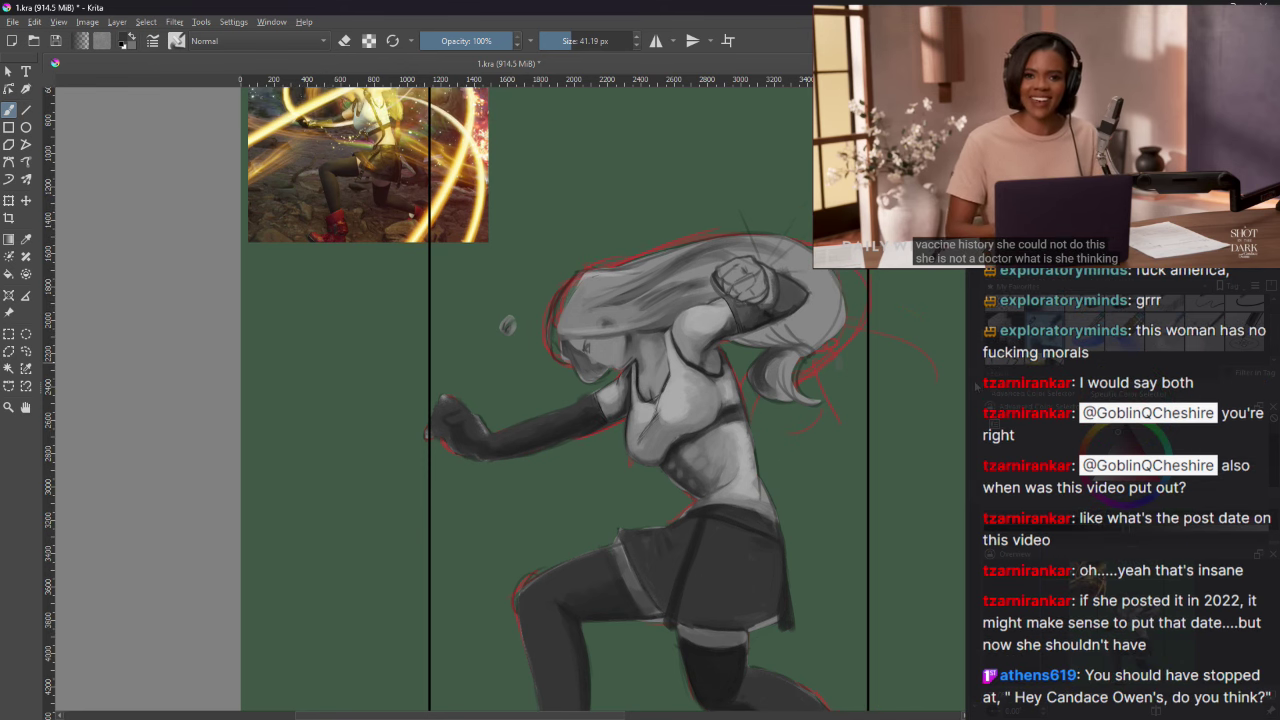
pyautogui.scroll(1, 640, 400)
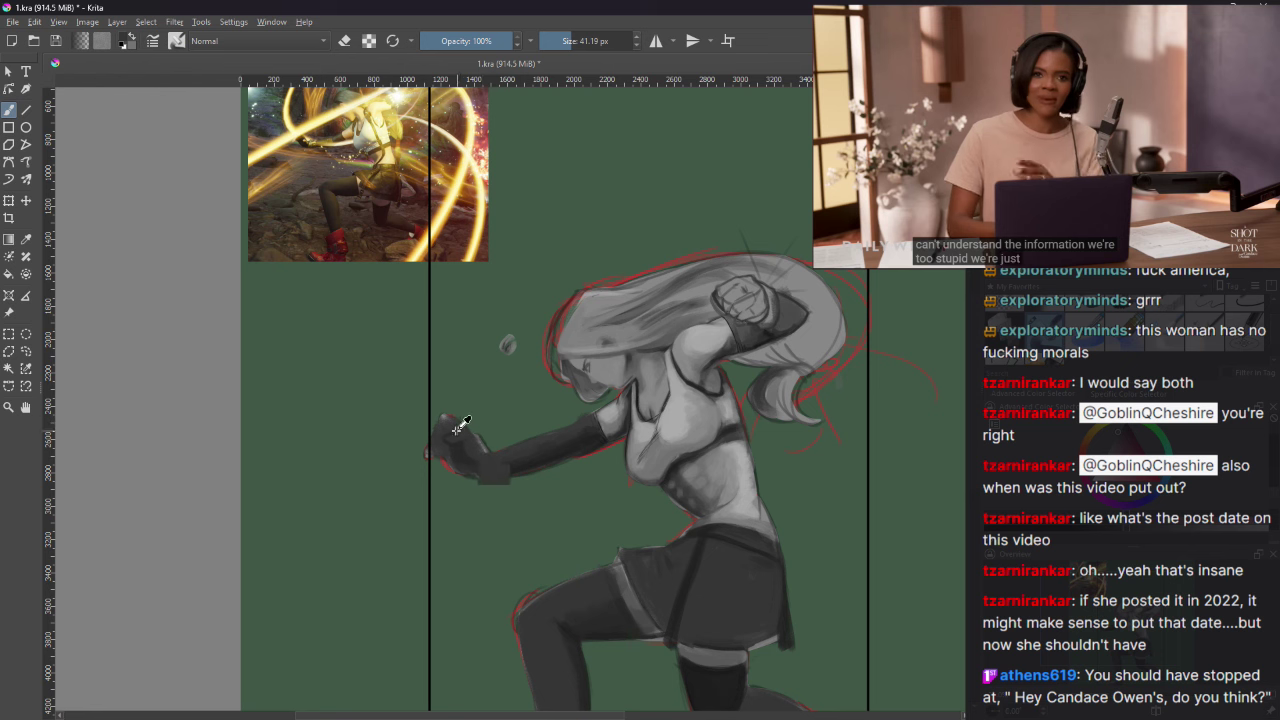
pyautogui.keyDown('ctrl'); pyautogui.click(617, 360); pyautogui.keyUp('ctrl')
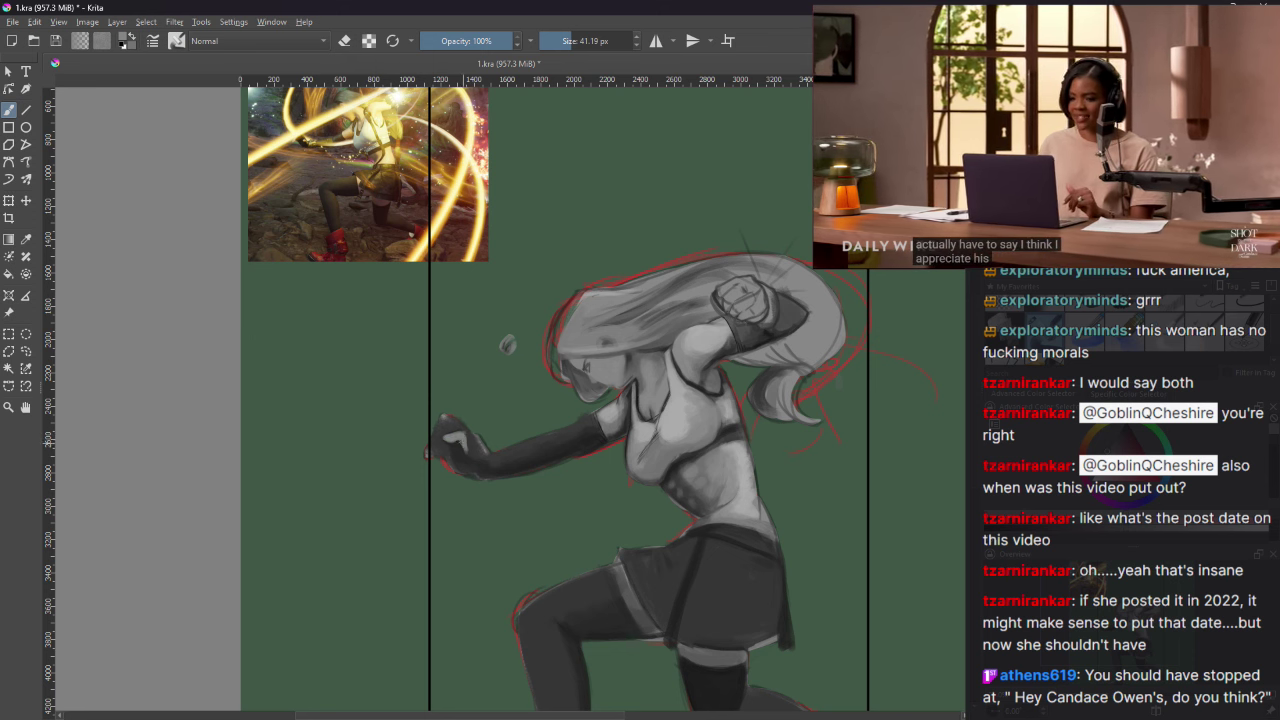
pyautogui.keyDown('ctrl'); pyautogui.click(470, 452); pyautogui.keyUp('ctrl')
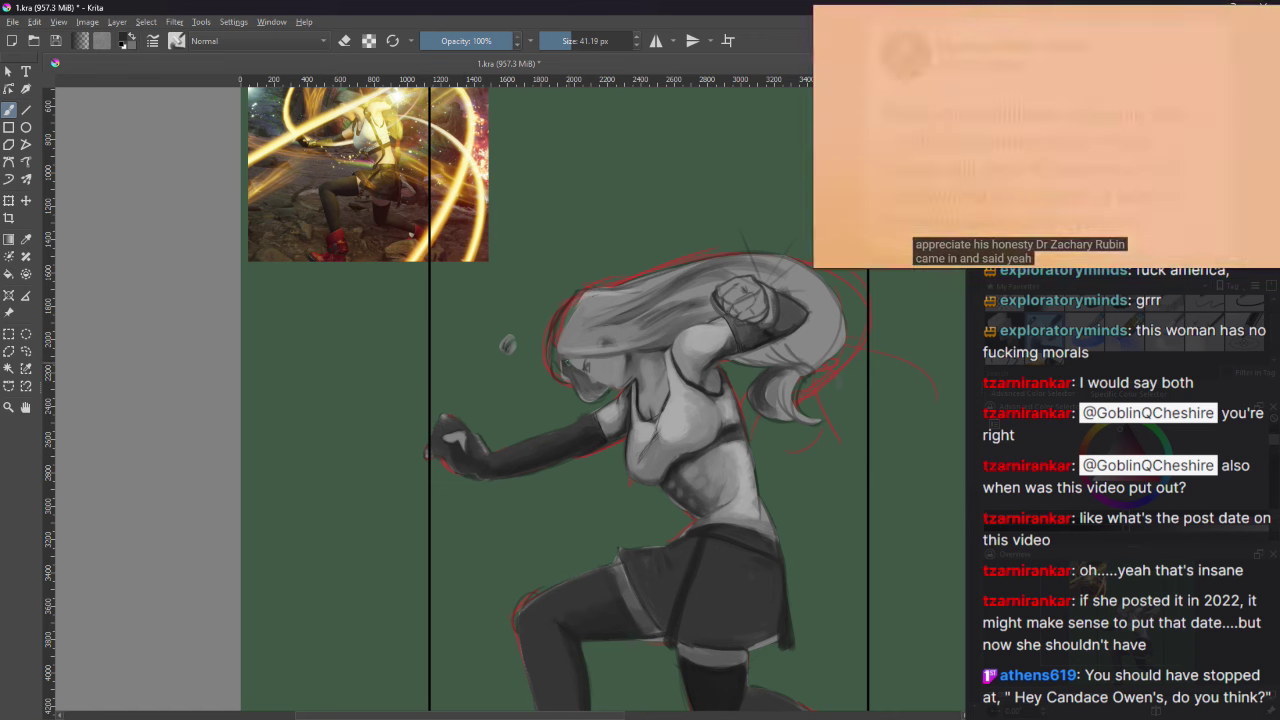
pyautogui.moveTo(1095, 137)
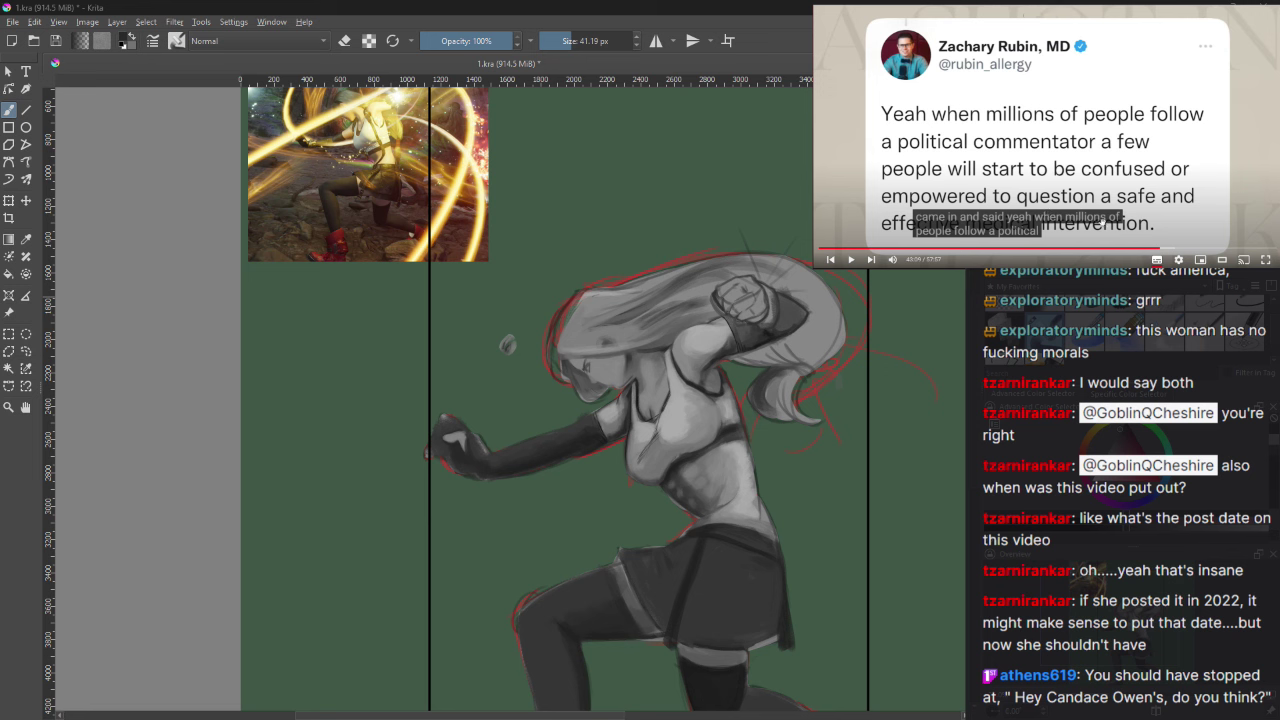
pyautogui.click(1085, 170)
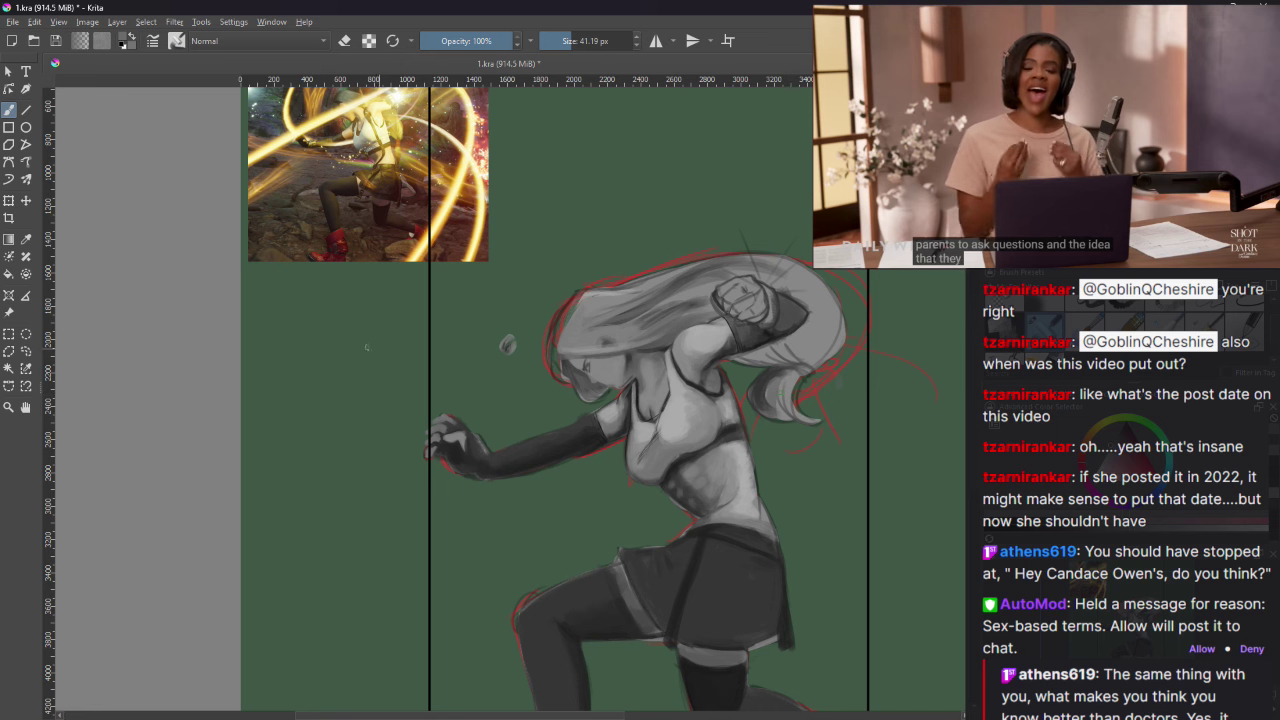
# Step: Pause the side video and allow the chat message held by AutoMod
pyautogui.moveTo(1134, 131)
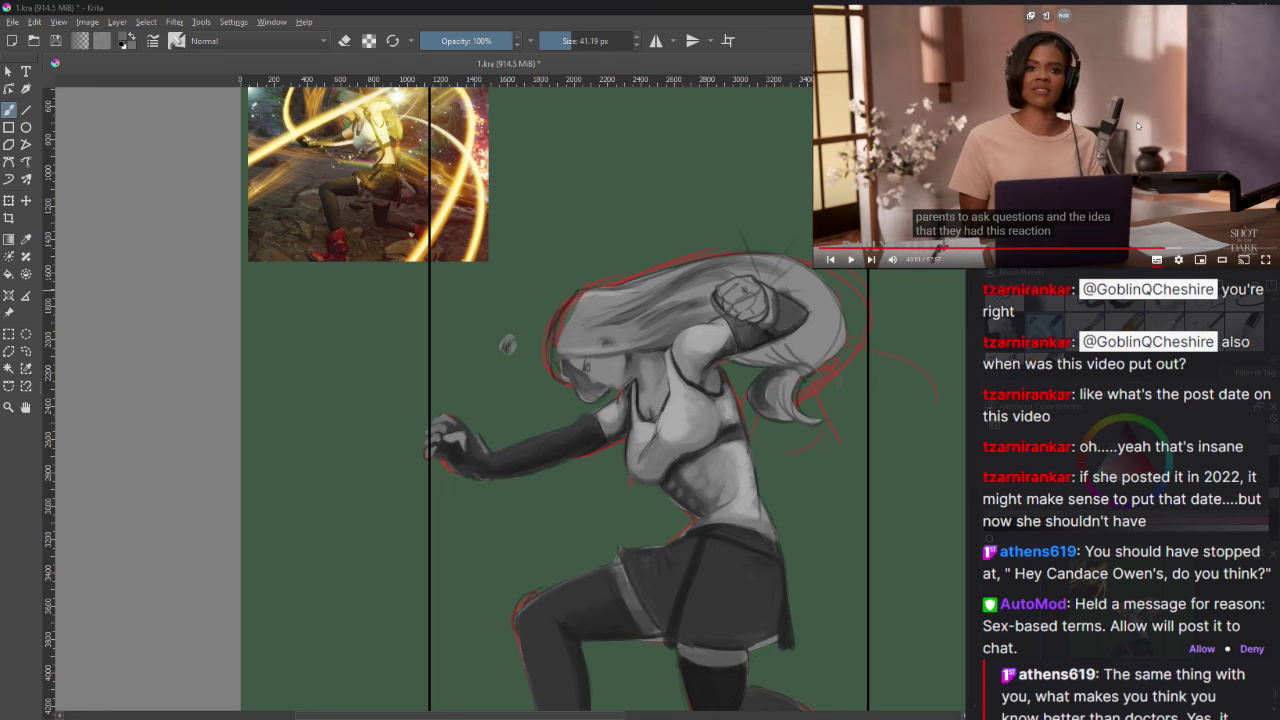
pyautogui.click(1201, 648)
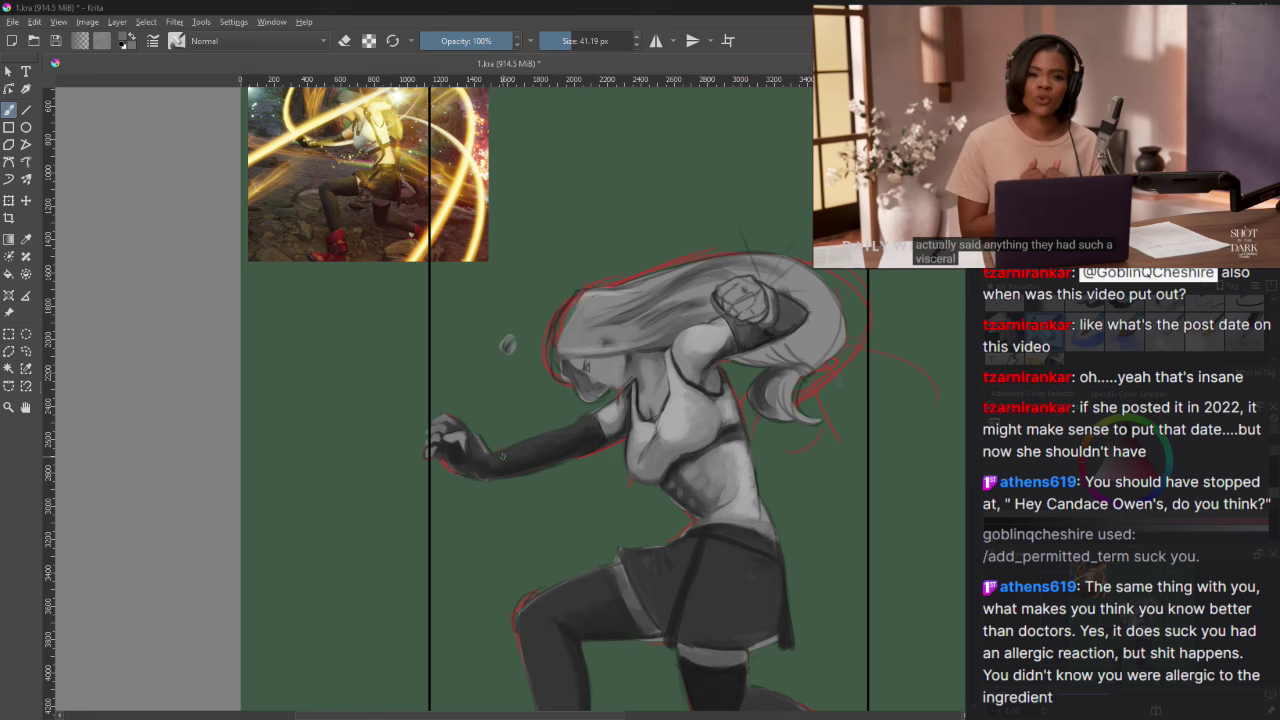
# Step: With a 20.44 px brush, draw dark cuff lines around the front glove's wrist and allow the second held chat message
pyautogui.click(587, 44)
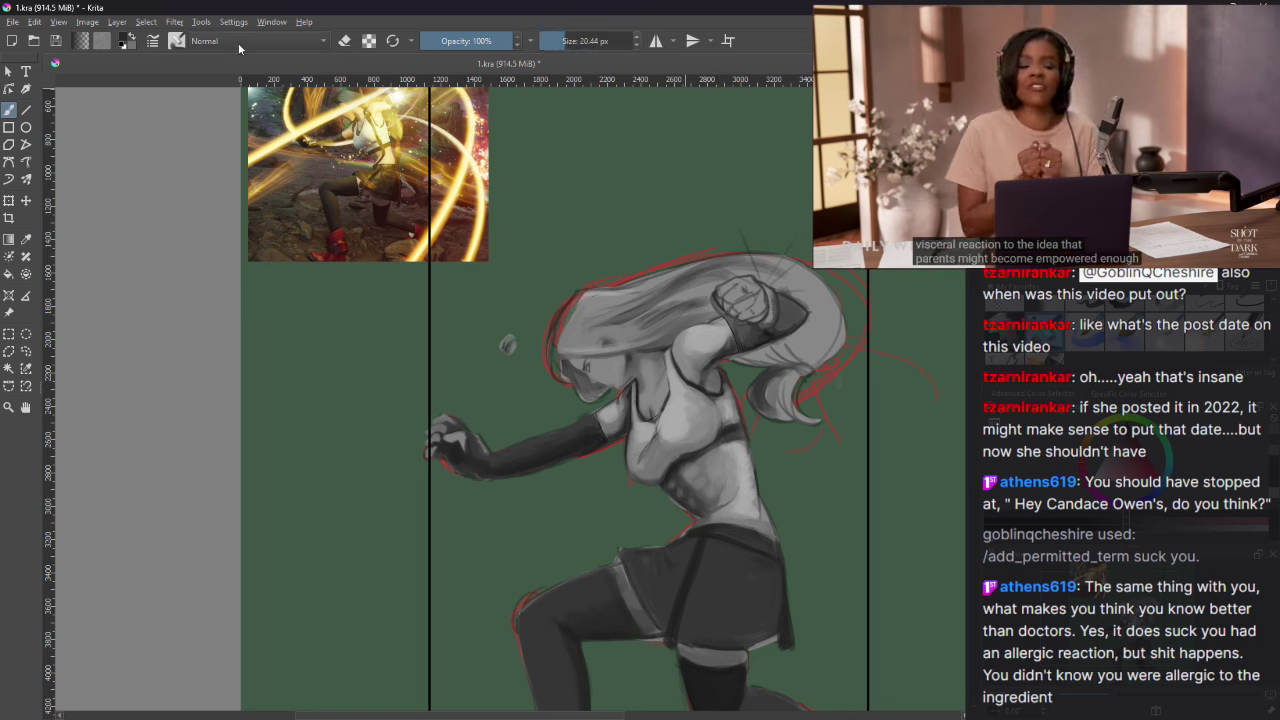
pyautogui.moveTo(1166, 47)
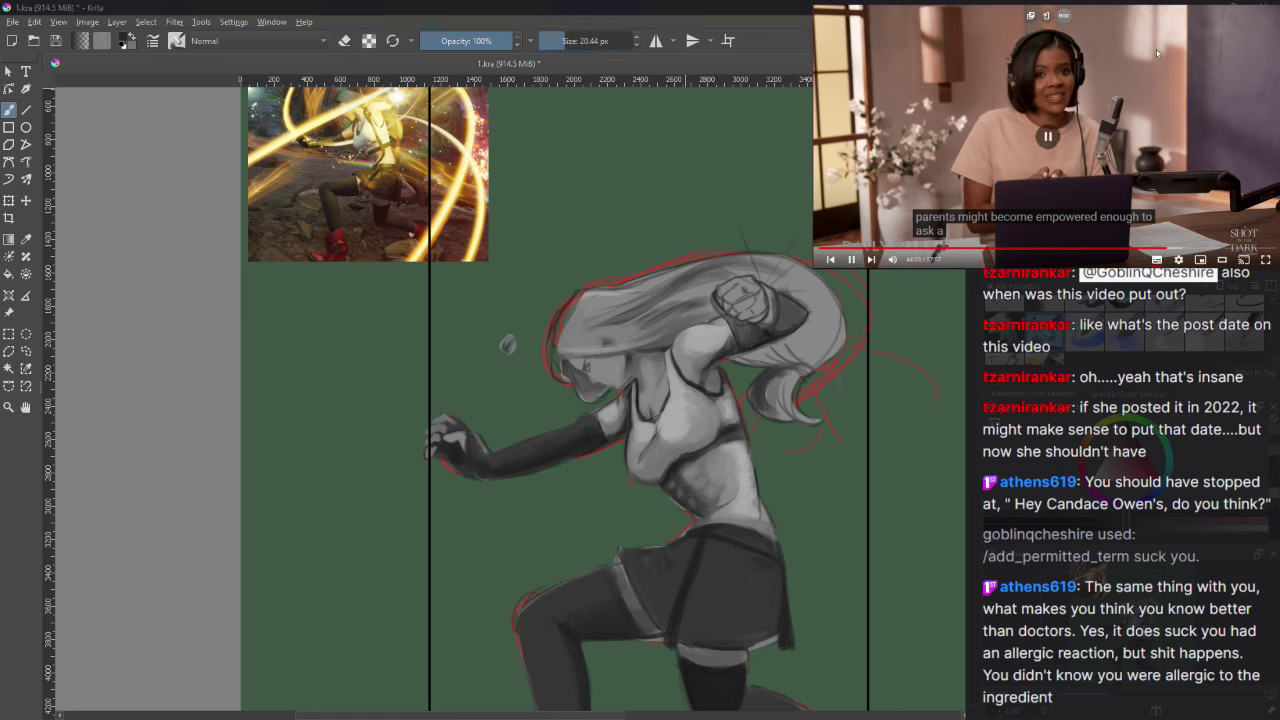
pyautogui.click(1156, 50)
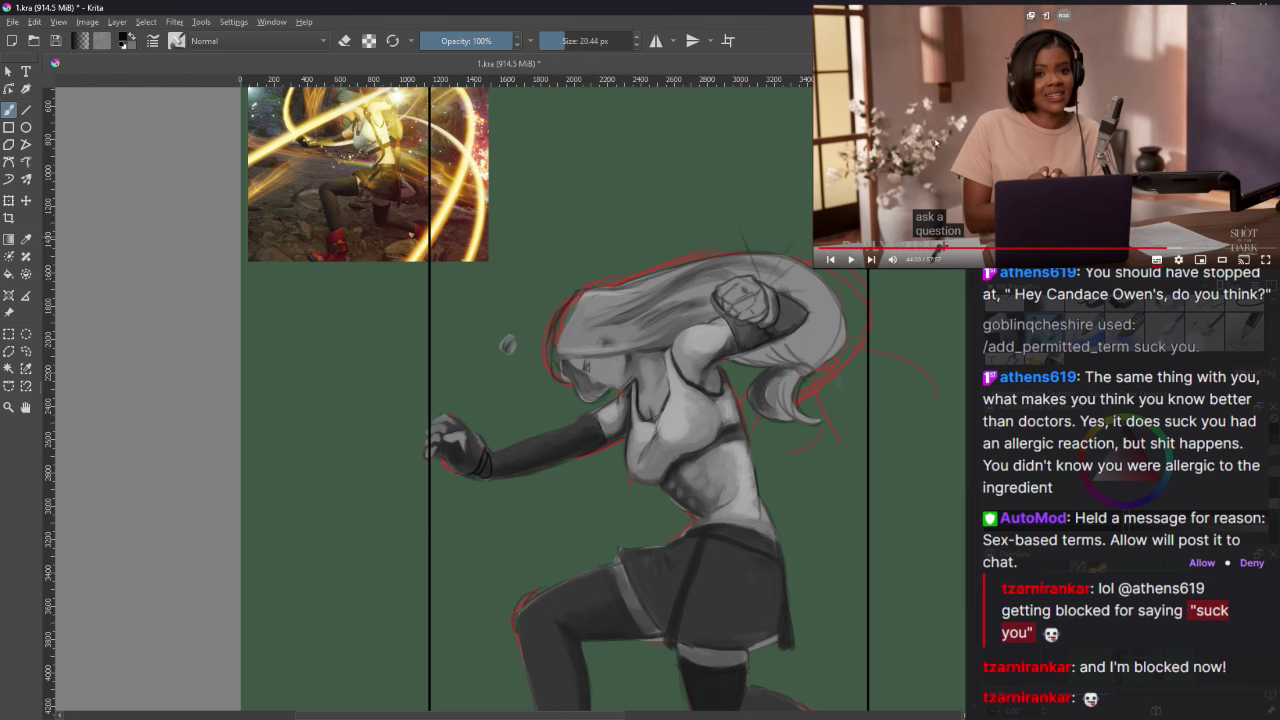
pyautogui.click(1190, 567)
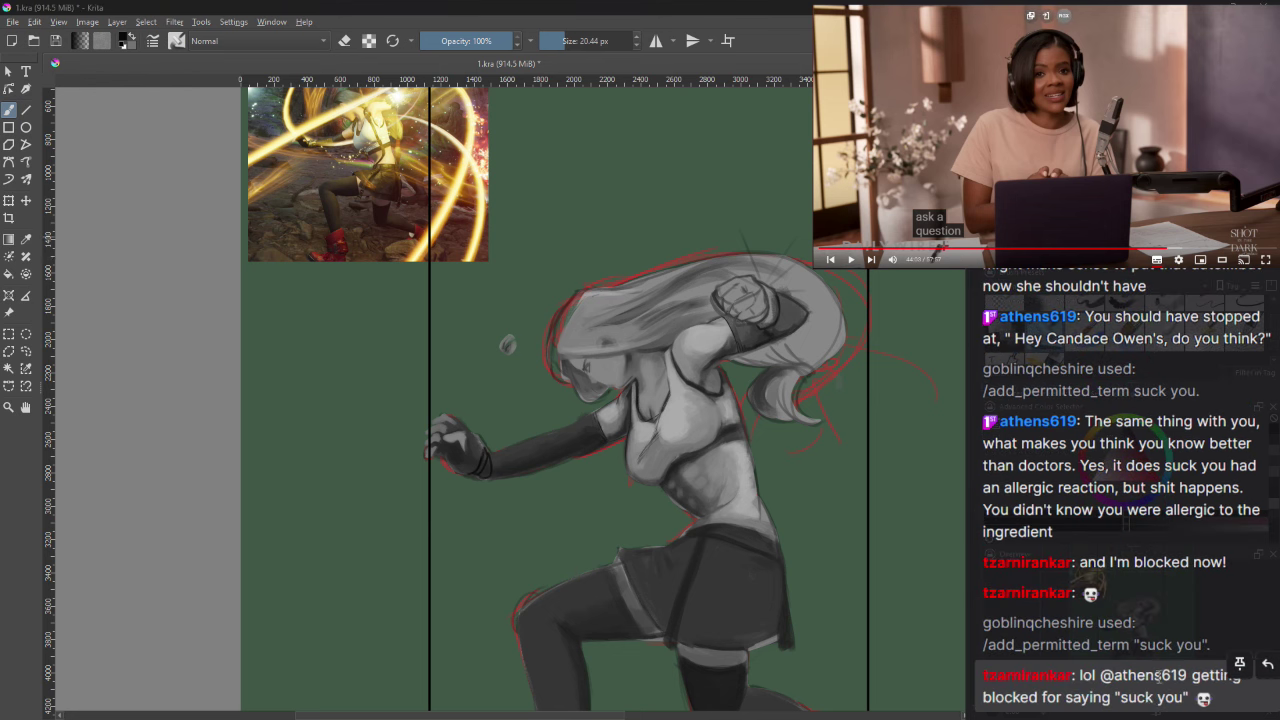
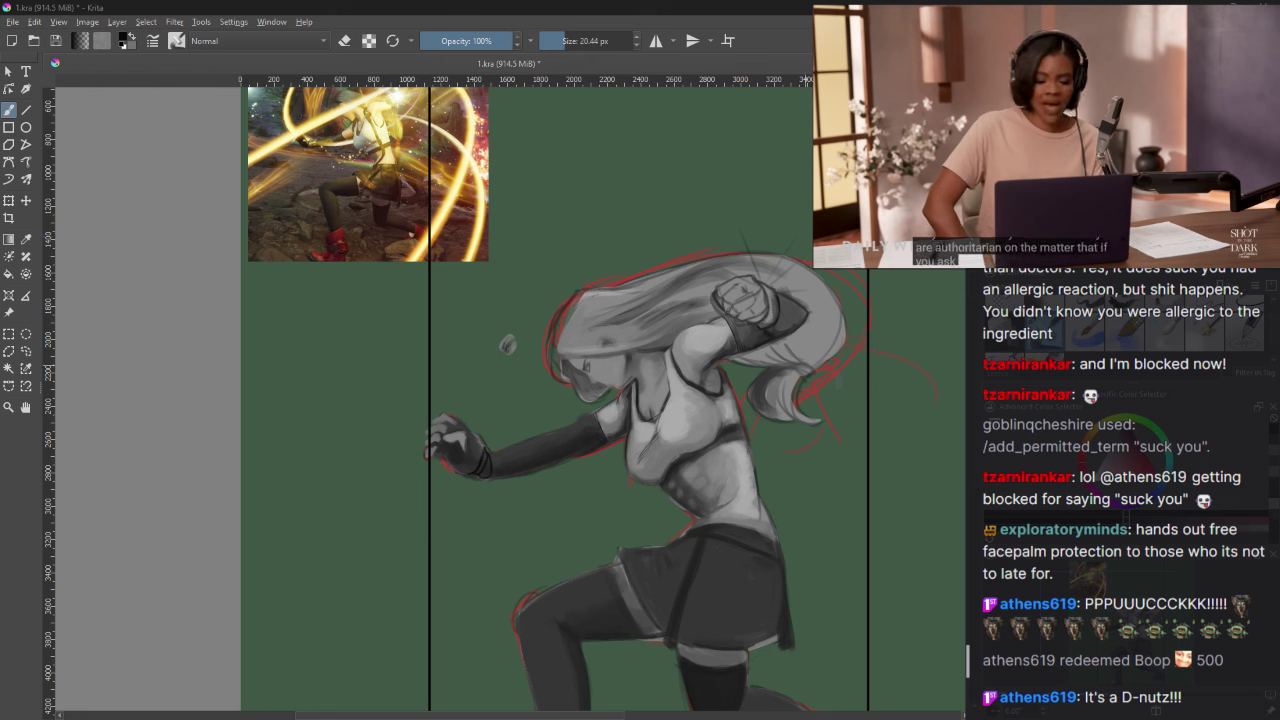
# Step: Enlarge the brush to 61.96 px and pause the side video
pyautogui.press(']')
pyautogui.press(']')
pyautogui.press(']')
pyautogui.press(']')
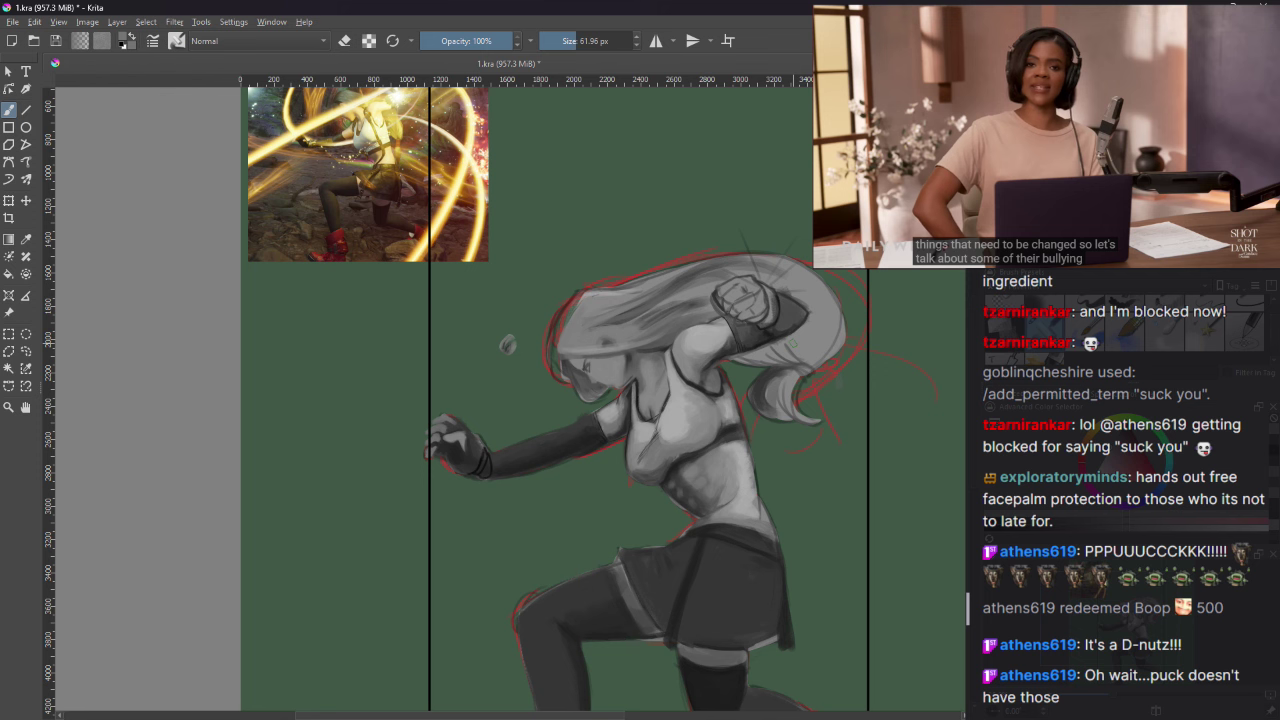
pyautogui.click(1146, 130)
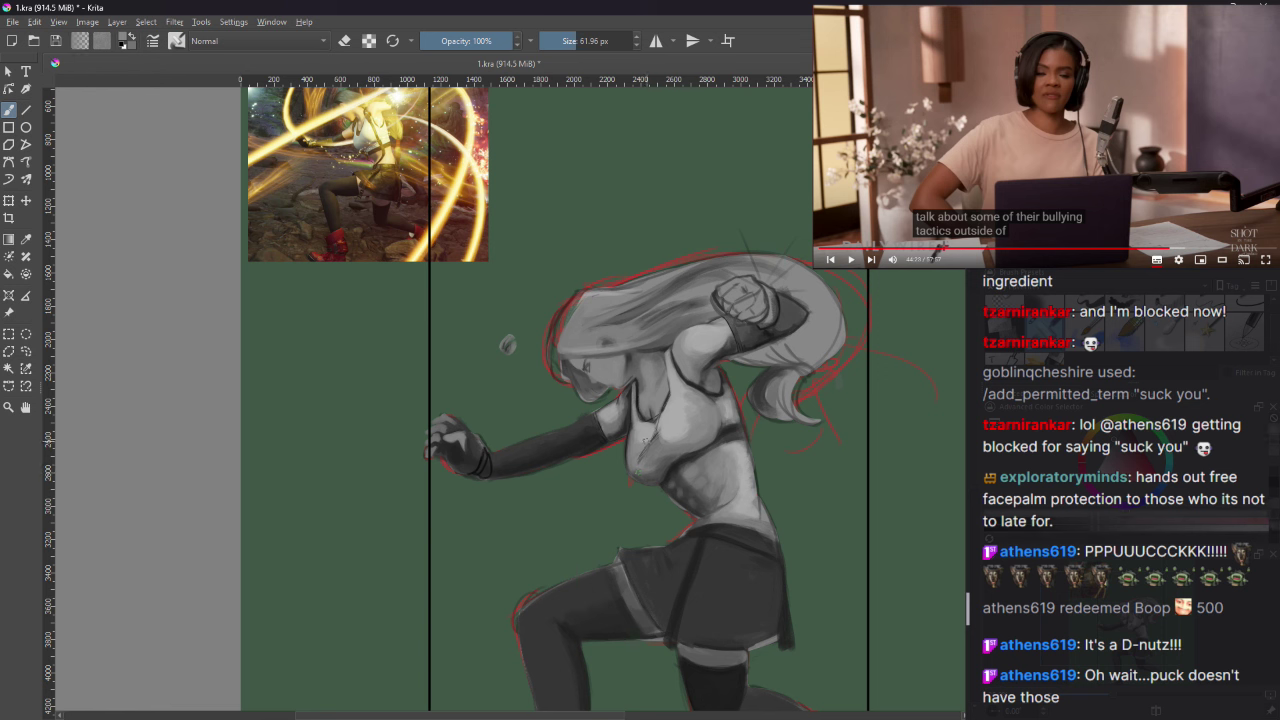
# Step: Shade the front and underside of the white top with soft grey strokes and undo the last stroke
pyautogui.moveTo(641, 450); pyautogui.dragTo(645, 462)
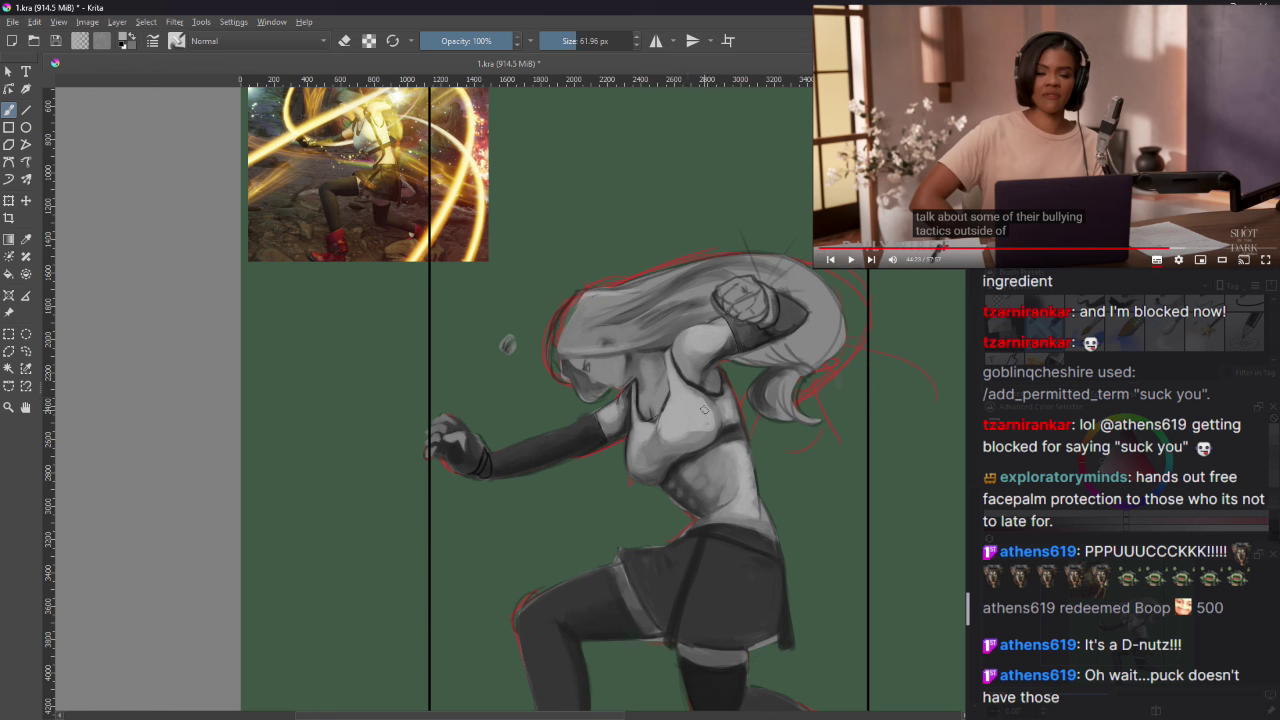
pyautogui.moveTo(680, 470); pyautogui.dragTo(738, 500)
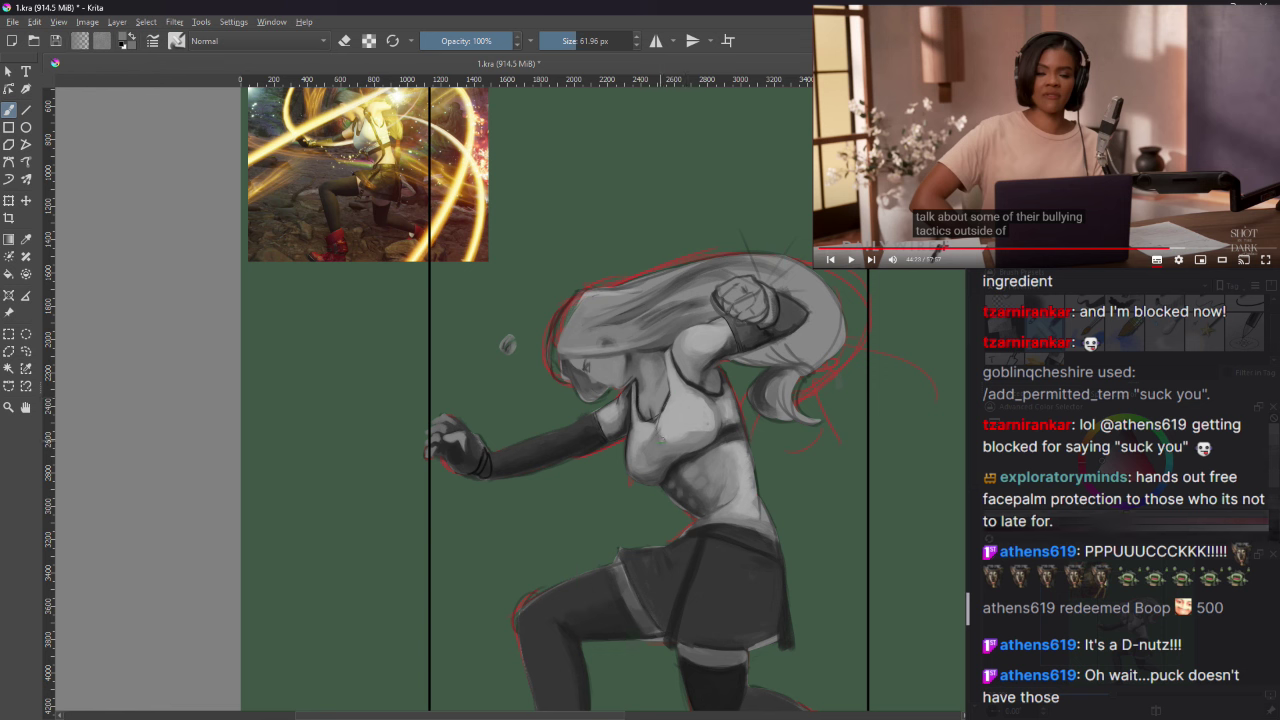
pyautogui.moveTo(640, 430); pyautogui.dragTo(637, 452)
pyautogui.moveTo(670, 404)
pyautogui.mouseDown()
pyautogui.moveTo(665, 438)
pyautogui.moveTo(676, 440)
pyautogui.moveTo(652, 432)
pyautogui.mouseUp()
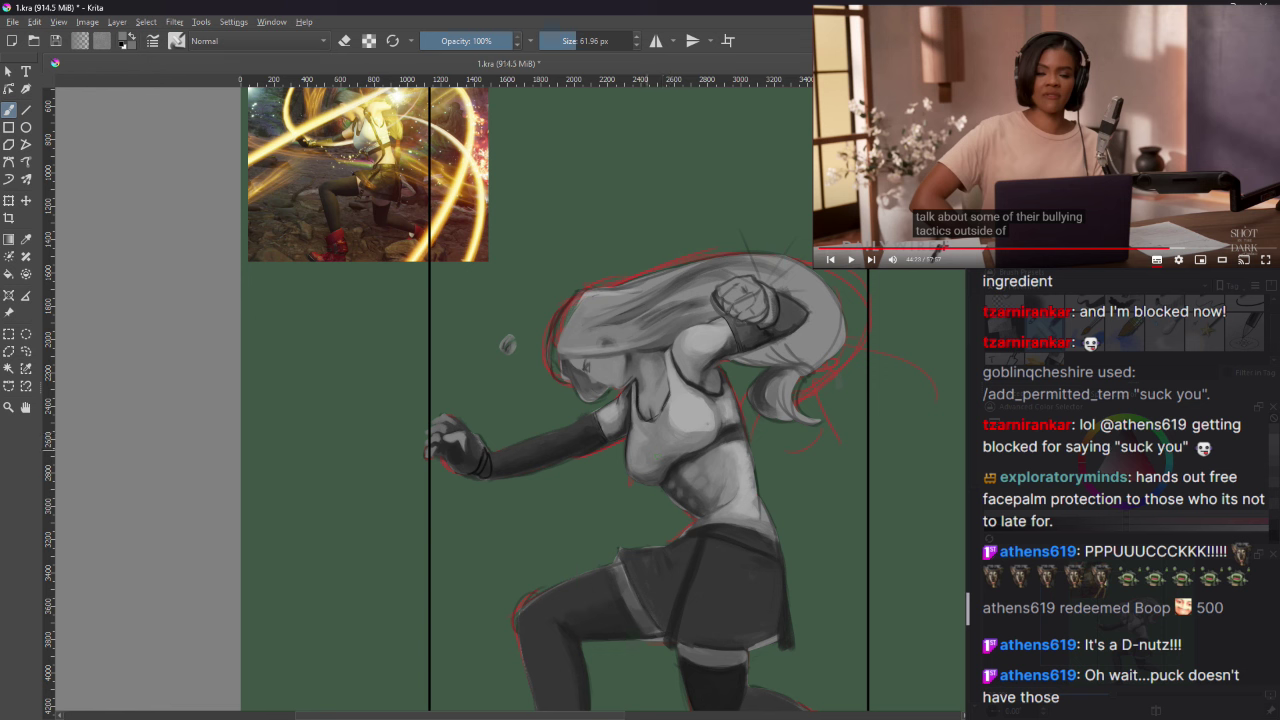
pyautogui.hotkey('ctrl', 'z')
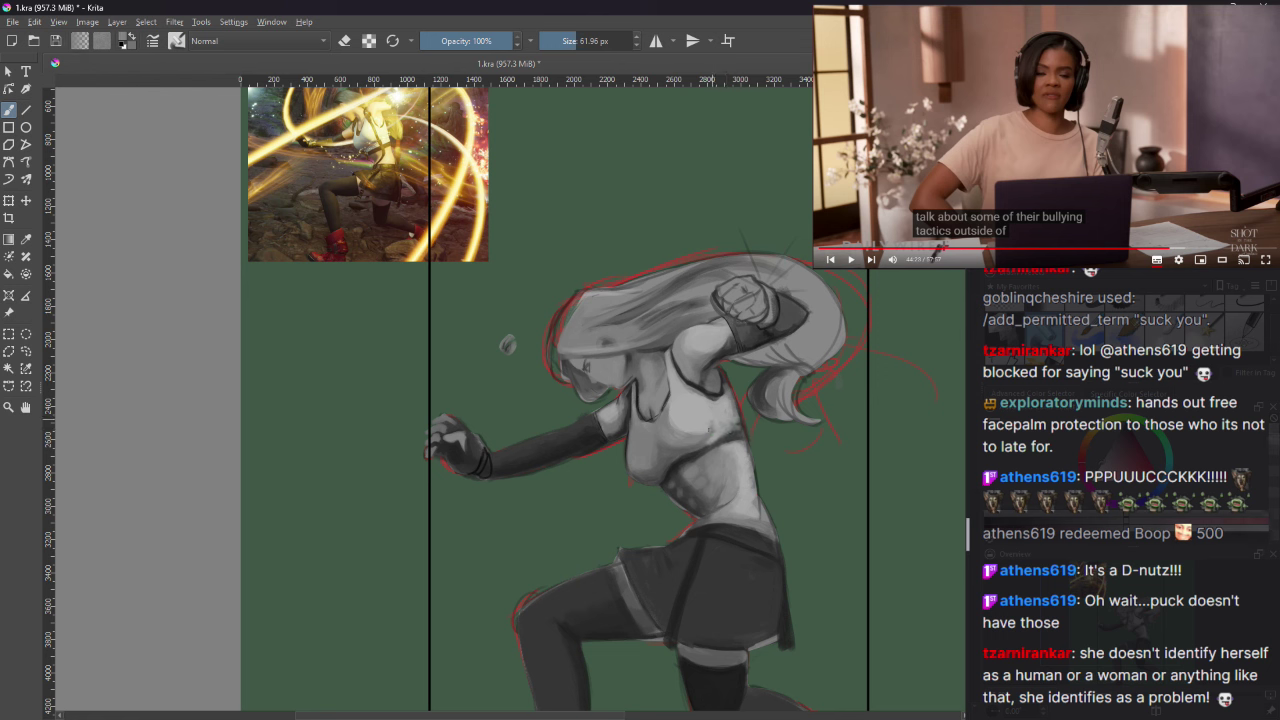
# Step: Sample tones from the top and the reference picture, and paint a dark band along the white top's lower hem
pyautogui.keyDown('ctrl'); pyautogui.click(718, 432); pyautogui.keyUp('ctrl')
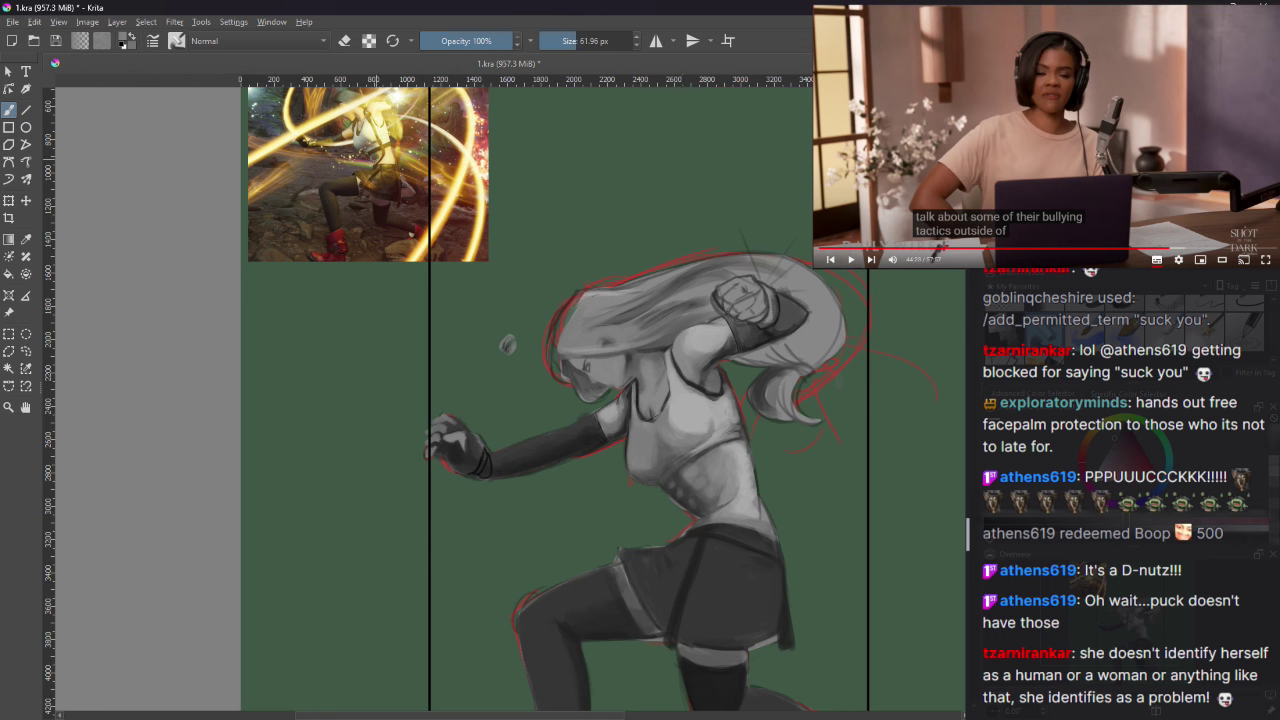
pyautogui.keyDown('ctrl'); pyautogui.click(378, 145); pyautogui.keyUp('ctrl')
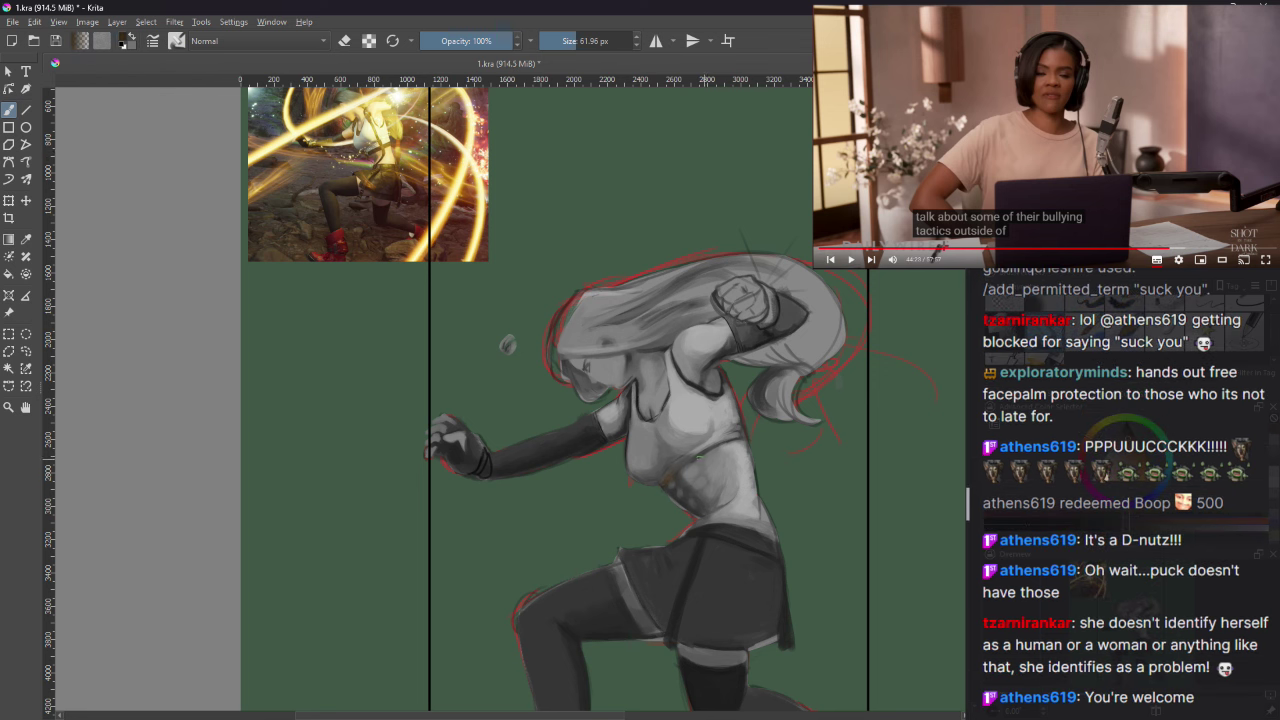
pyautogui.moveTo(665, 484)
pyautogui.mouseDown()
pyautogui.moveTo(745, 444)
pyautogui.moveTo(670, 487)
pyautogui.mouseUp()
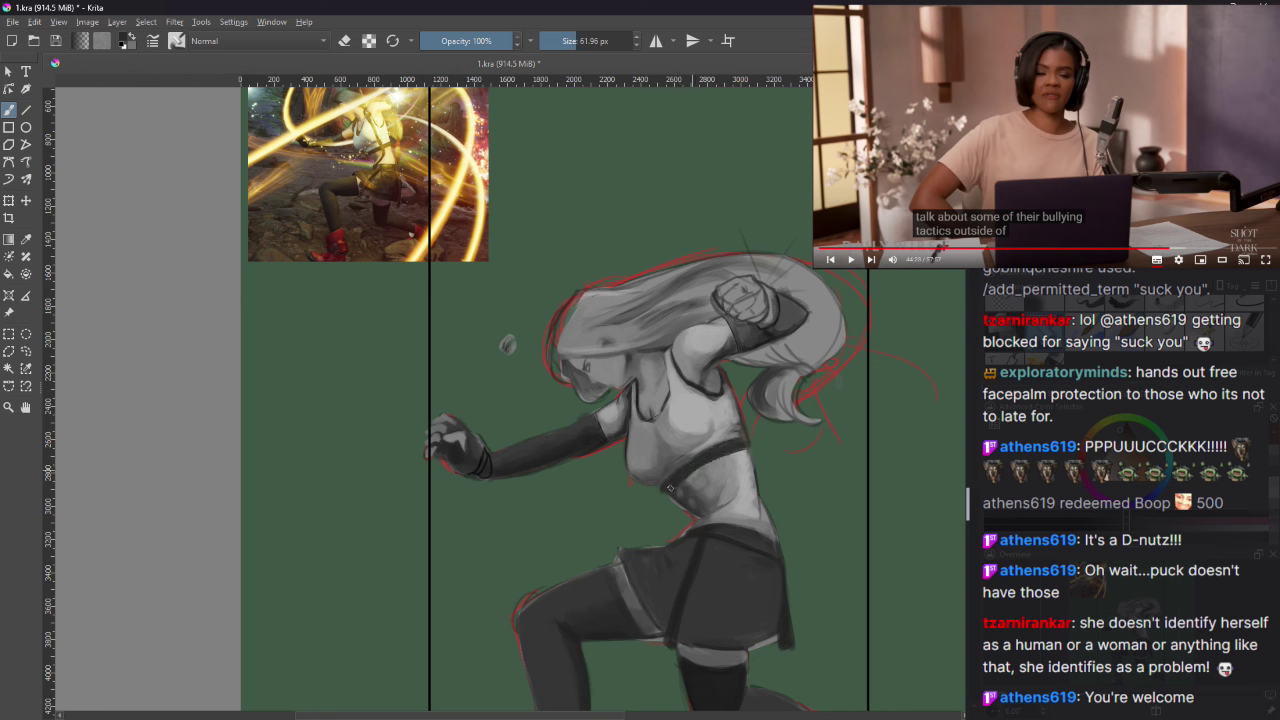
pyautogui.press('e')
pyautogui.press('e')
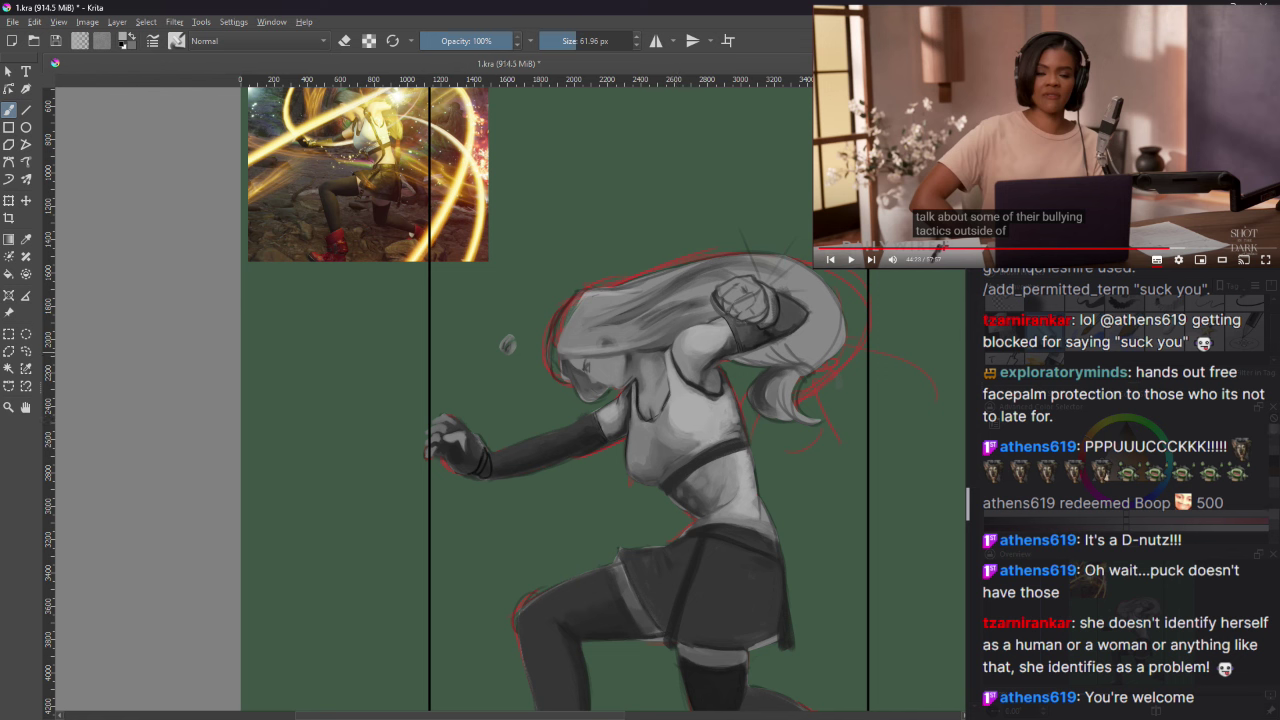
# Step: Play and pause the side video, darken the white top's neckline trim, undo the last stroke and sample the top's light grey
pyautogui.press('space')
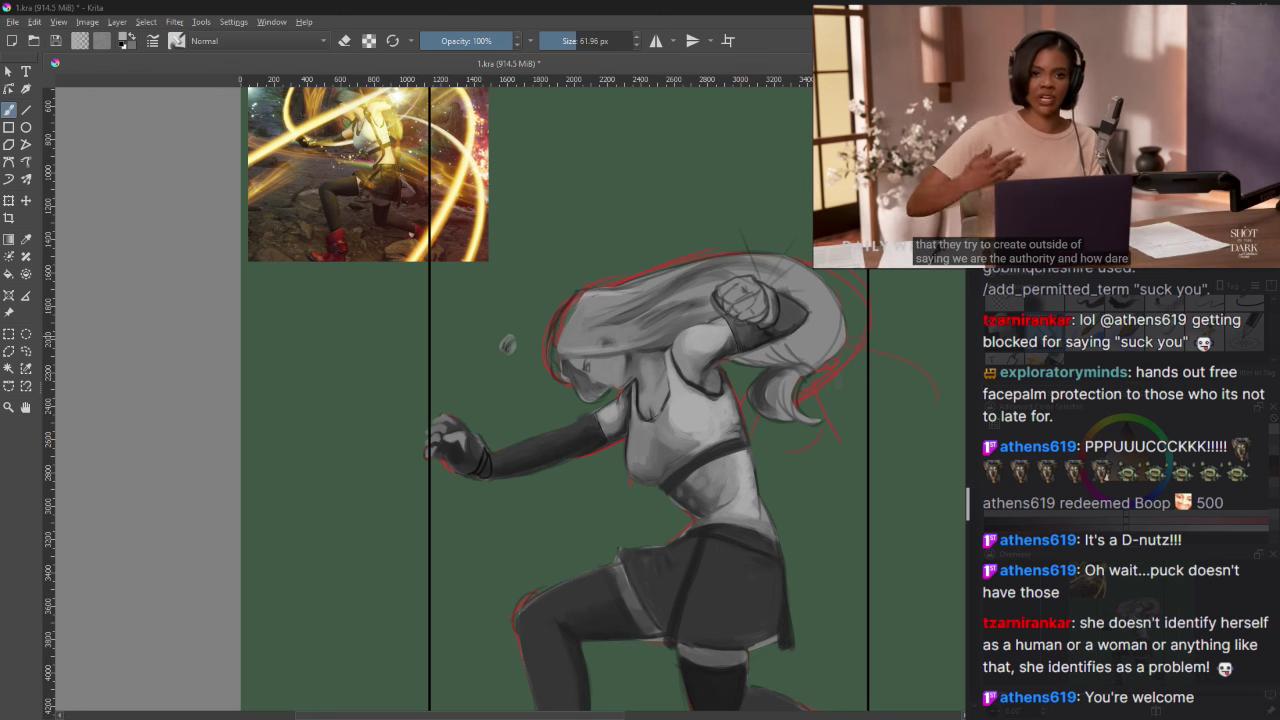
pyautogui.press('space')
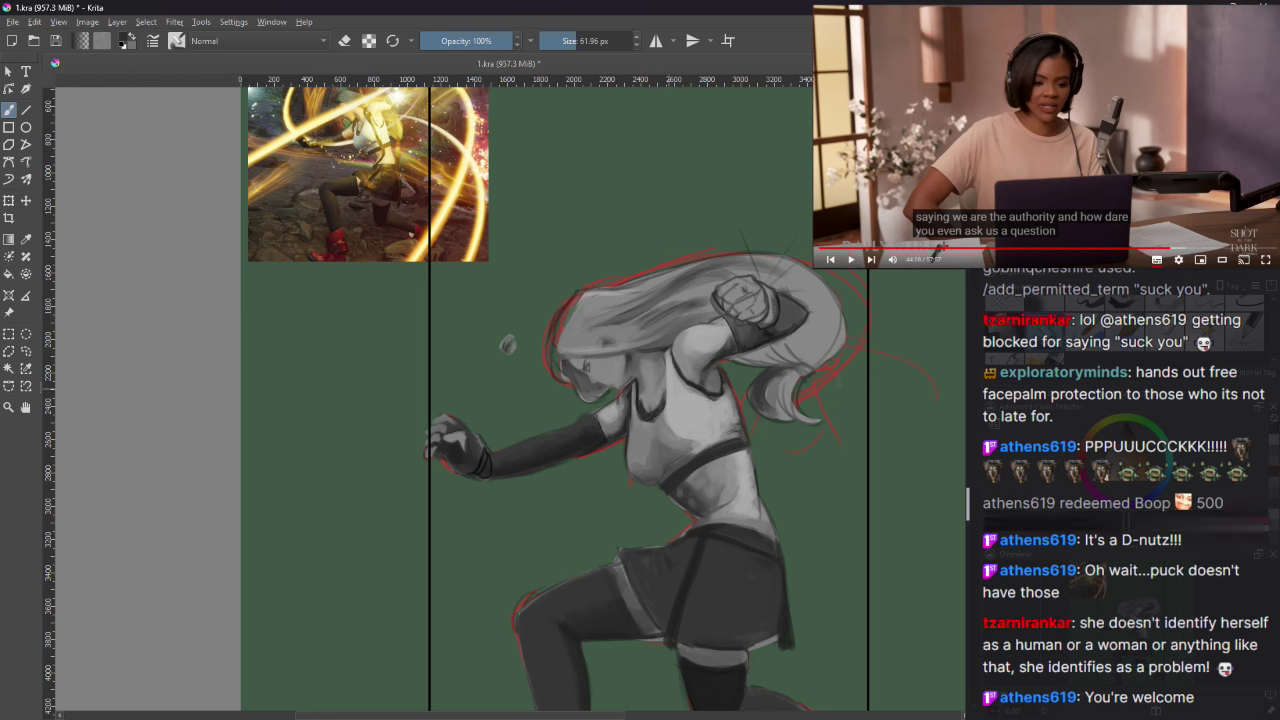
pyautogui.moveTo(664, 404); pyautogui.dragTo(655, 393)
pyautogui.hotkey('ctrl', 'z')
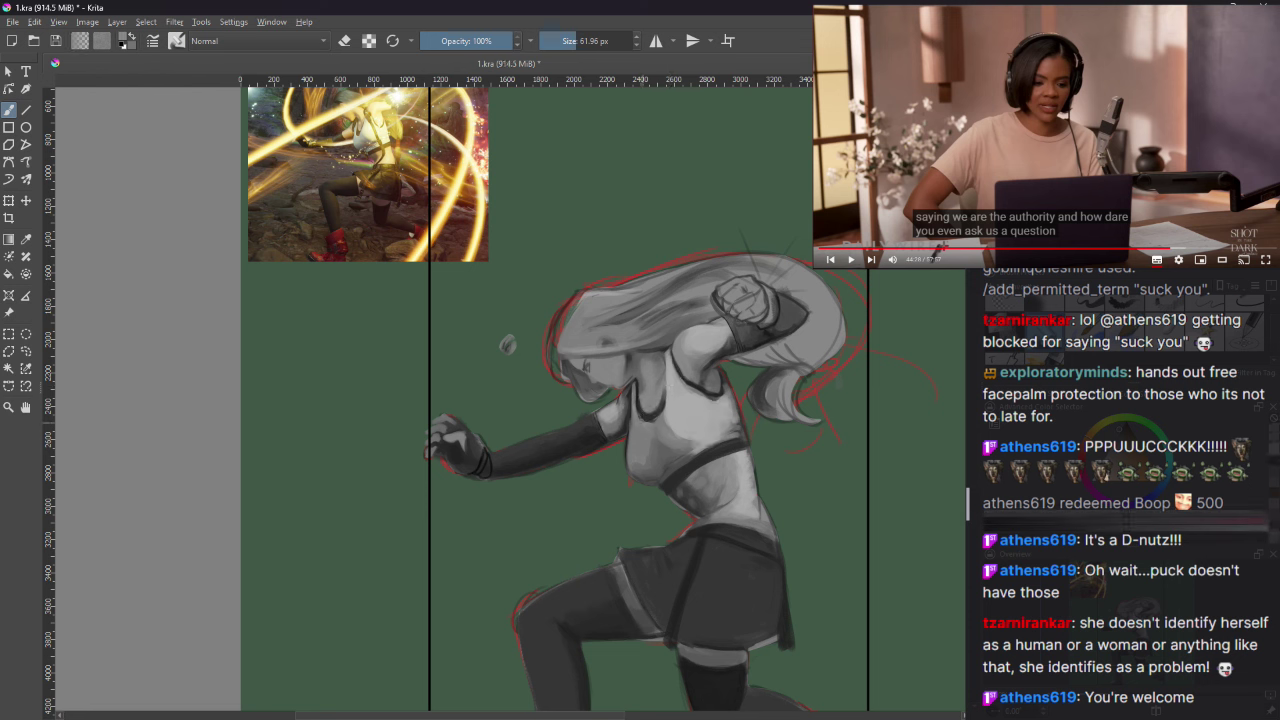
pyautogui.keyDown('ctrl'); pyautogui.click(680, 419); pyautogui.keyUp('ctrl')
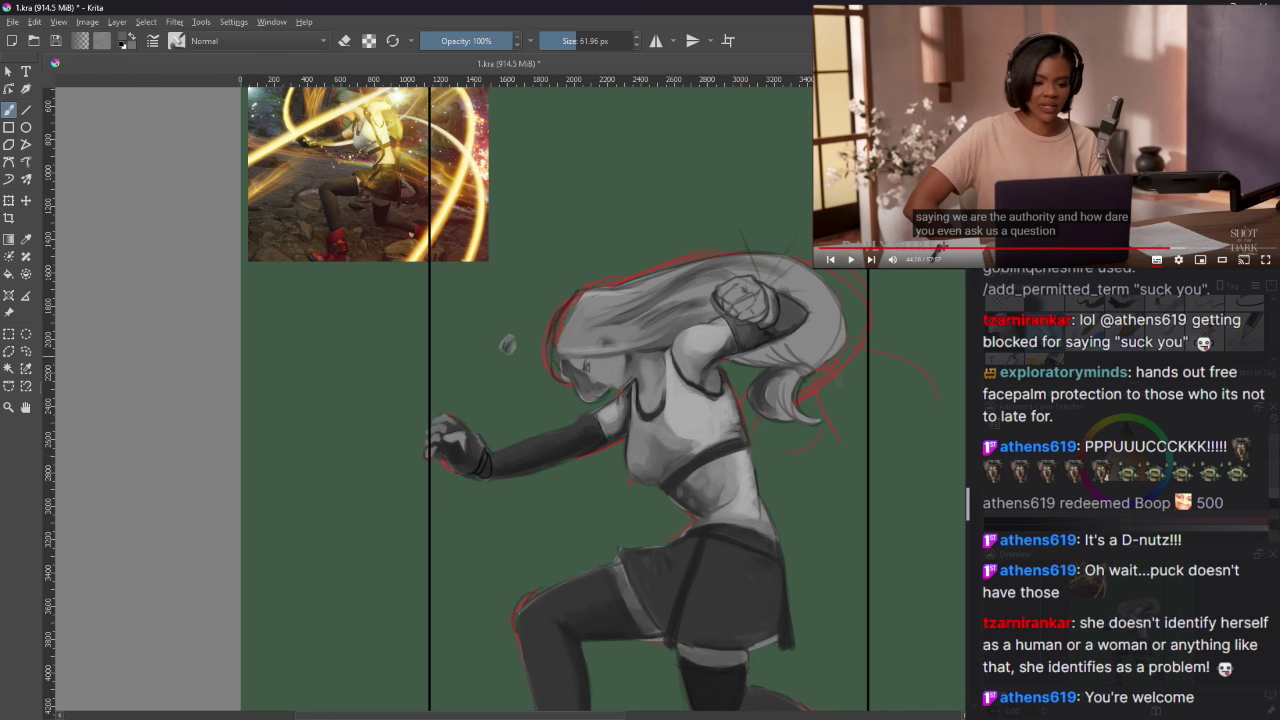
# Step: Resume the side video, pausing it briefly before continuing playback
pyautogui.click(1150, 241)
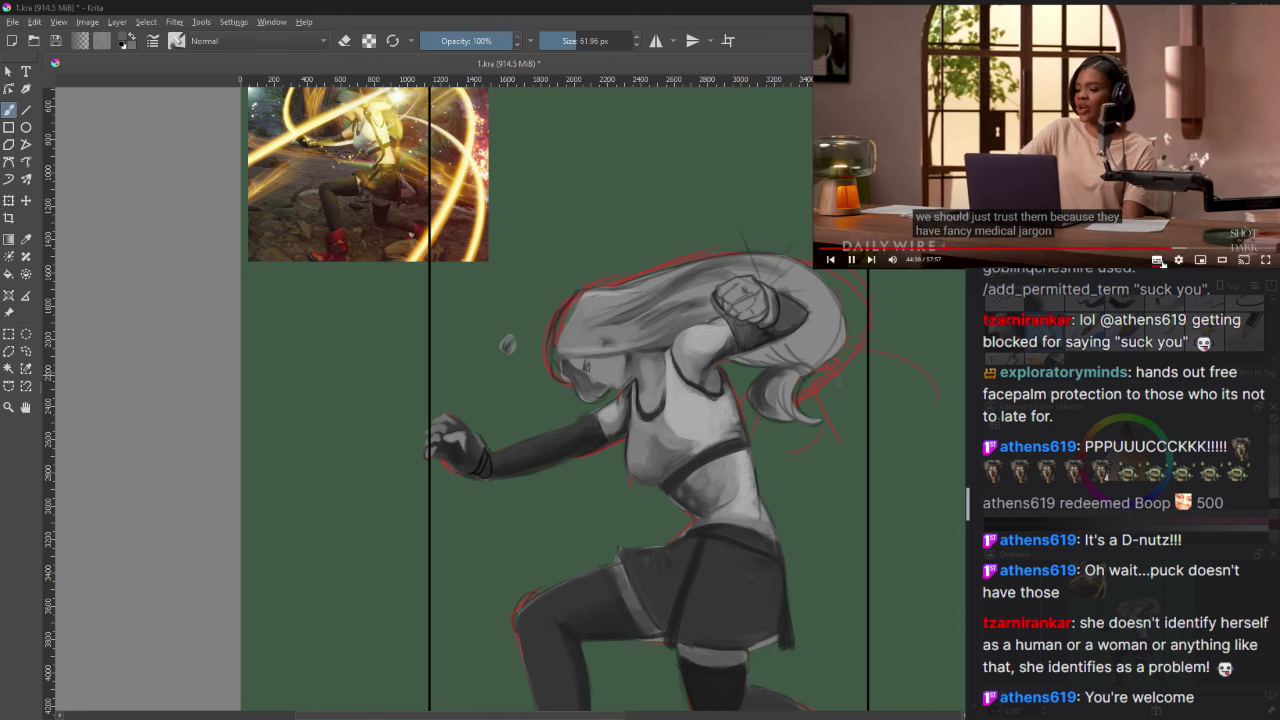
pyautogui.click(1120, 185)
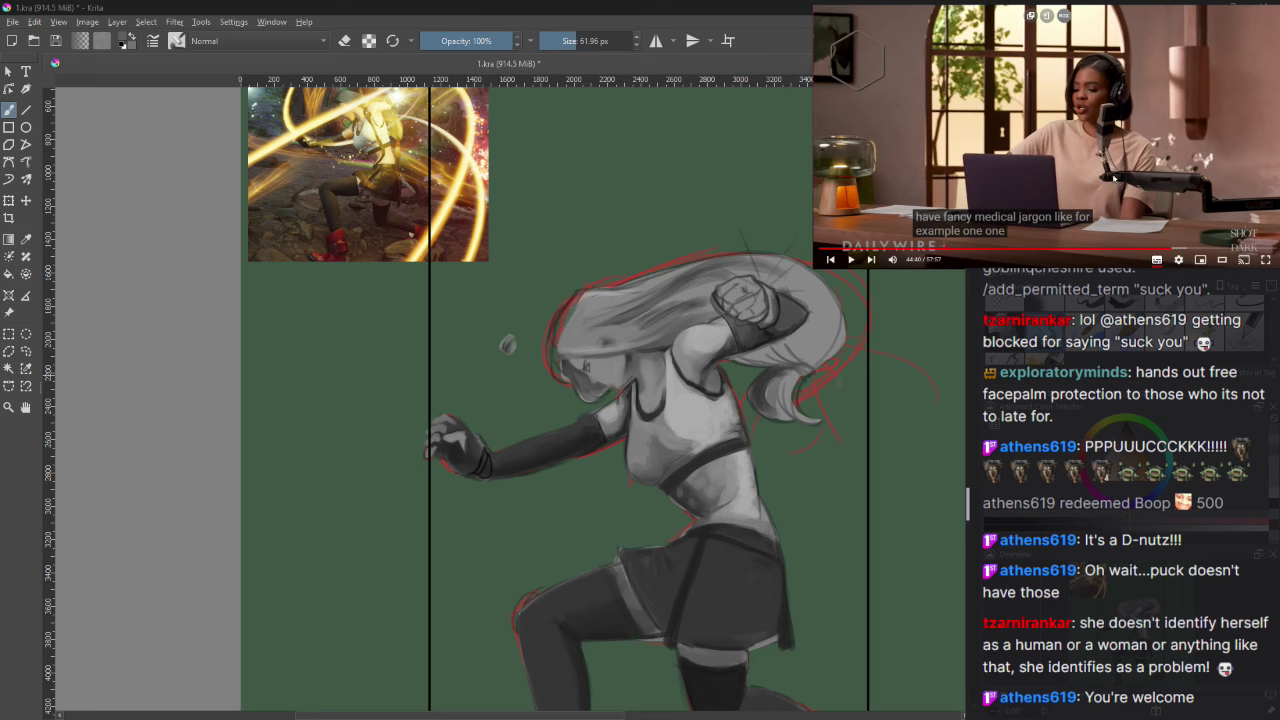
pyautogui.click(1113, 178)
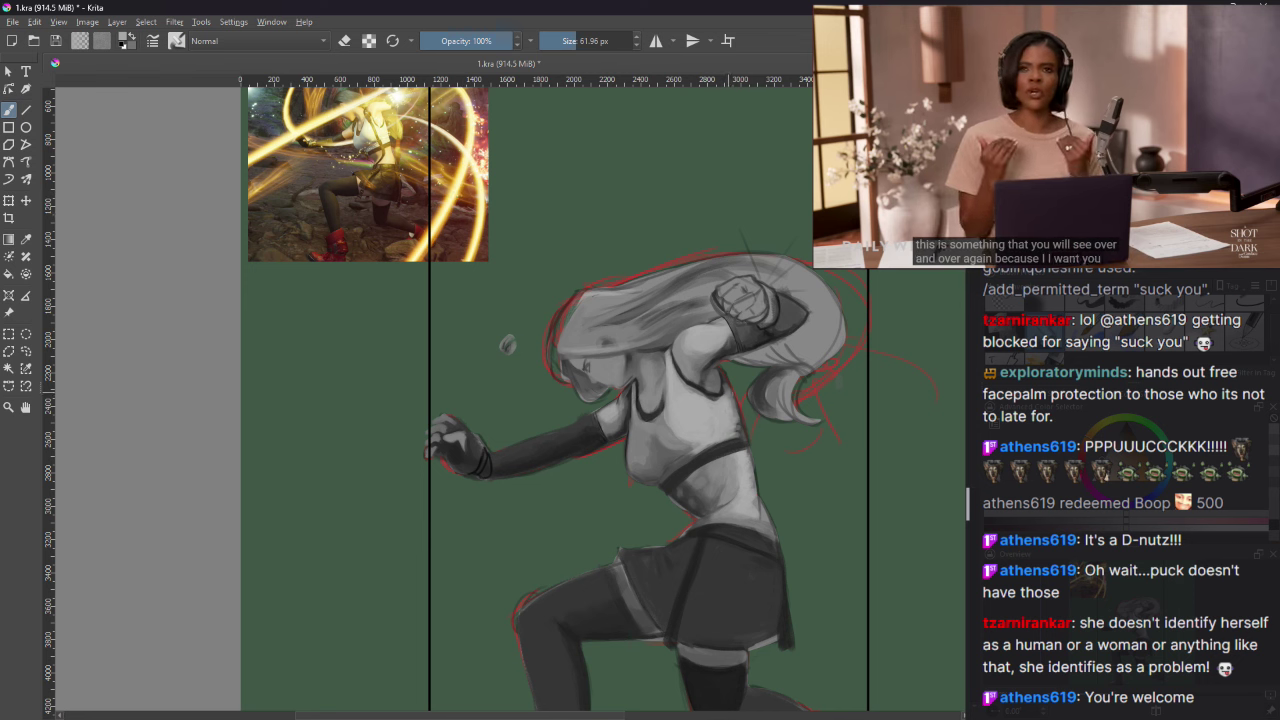
# Step: Clean up the hem band's back end and smooth the midriff above the skirt with soft grey strokes
pyautogui.press('e')
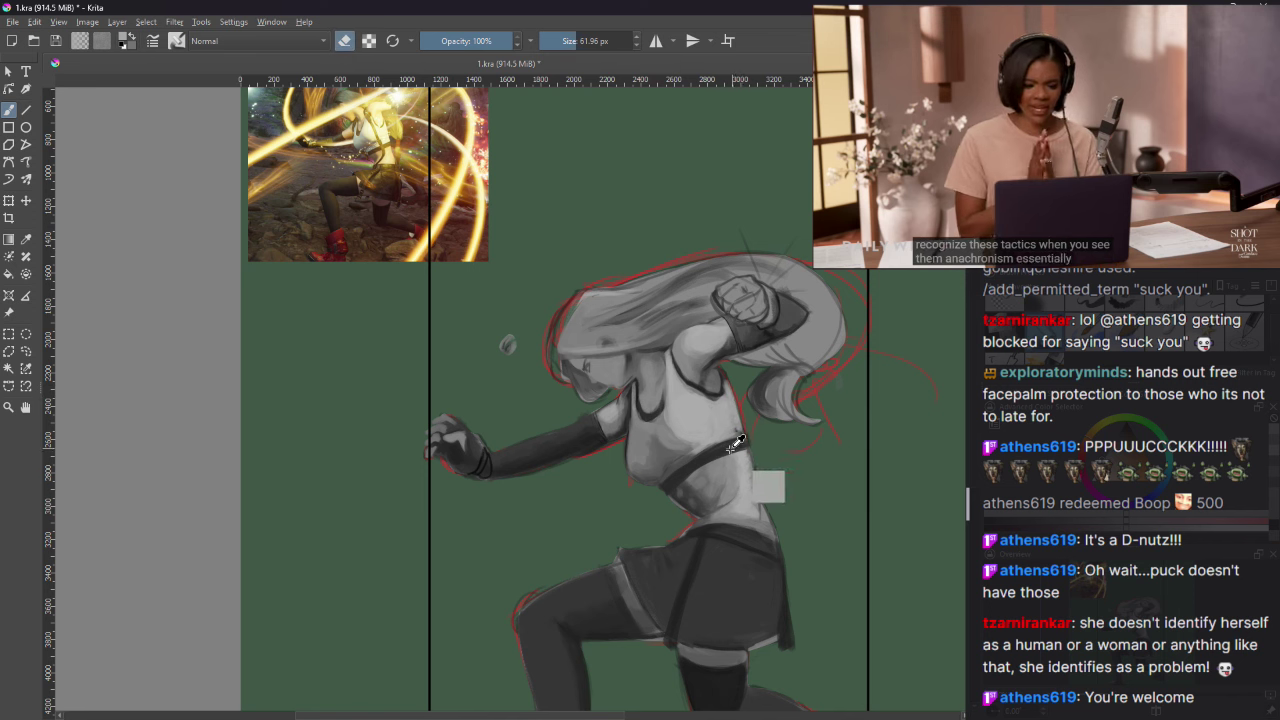
pyautogui.press('e')
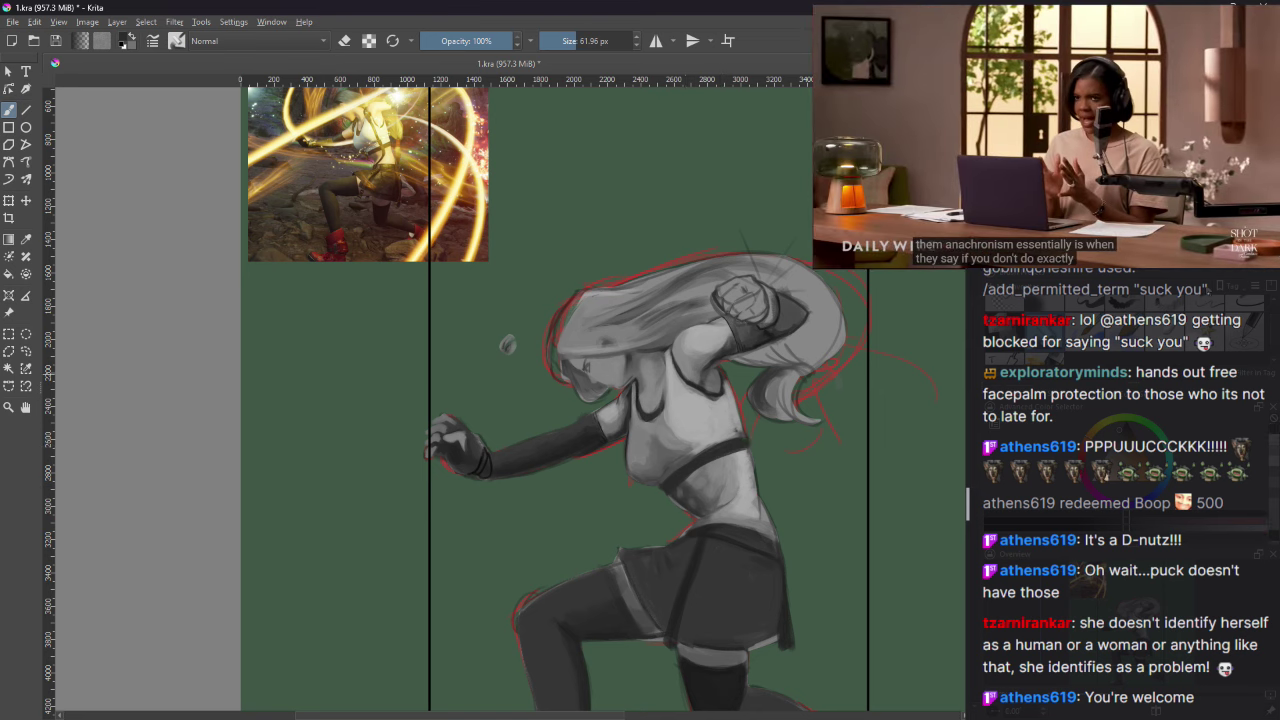
pyautogui.moveTo(722, 518); pyautogui.dragTo(764, 532)
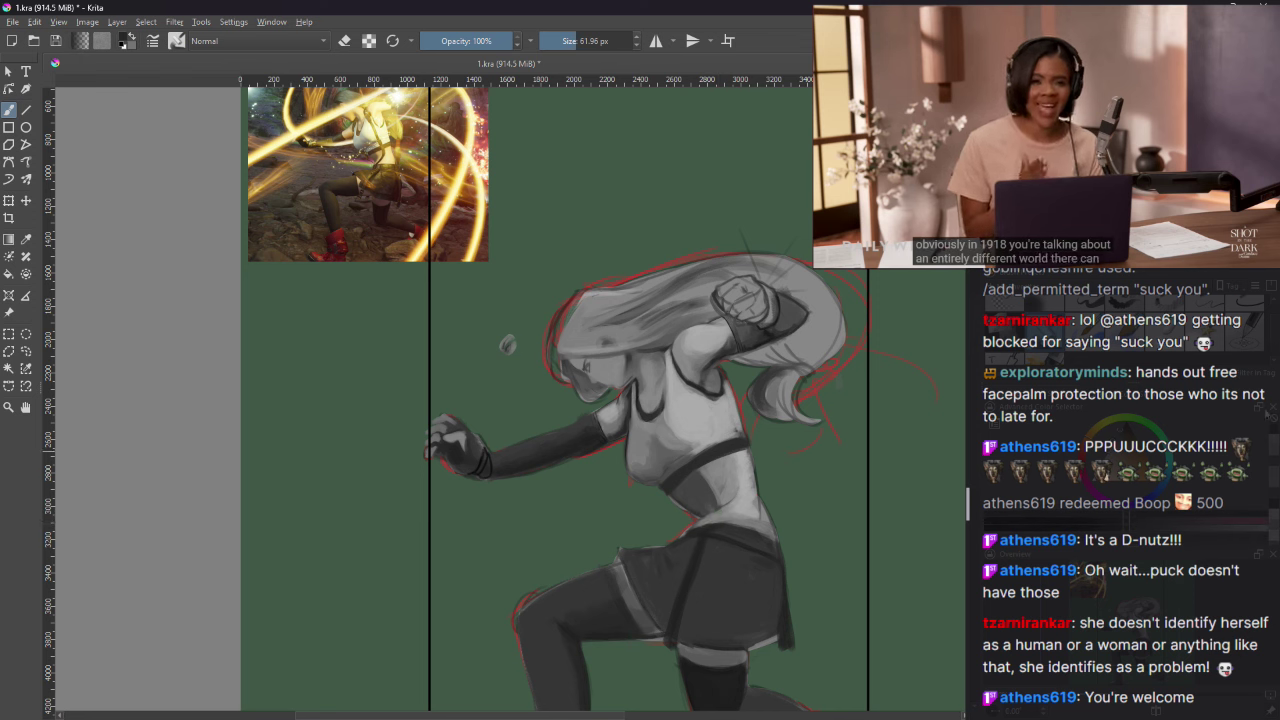
# Step: Resume the side video, refine the top's armhole trim with sampled grey and reduce the brush to 33.94 px
pyautogui.moveTo(1045, 200)
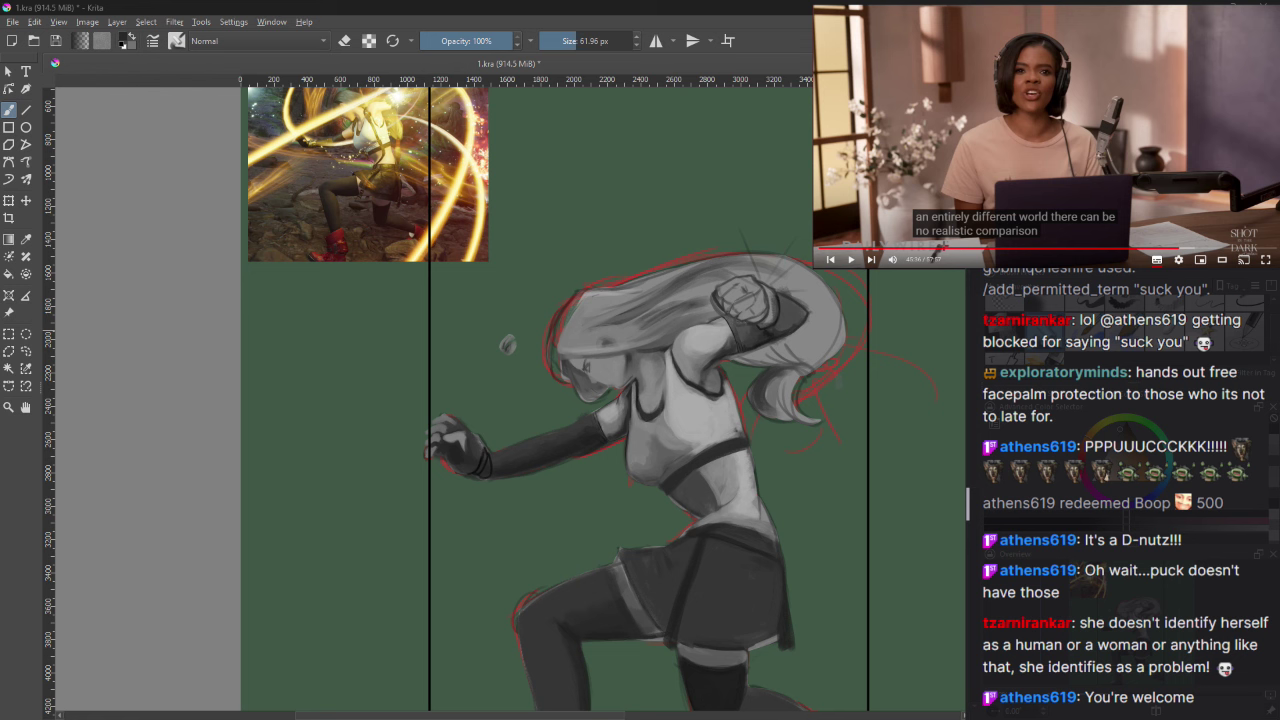
pyautogui.click(1046, 150)
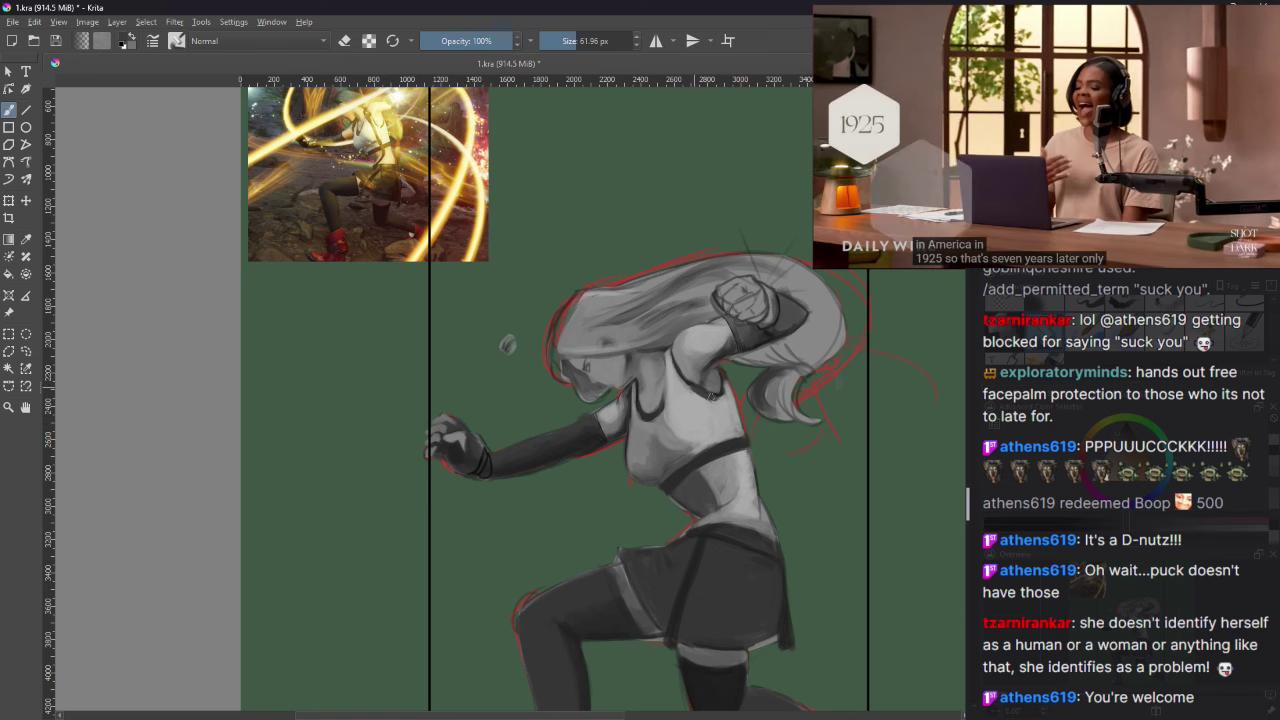
pyautogui.keyDown('ctrl'); pyautogui.click(729, 390); pyautogui.keyUp('ctrl')
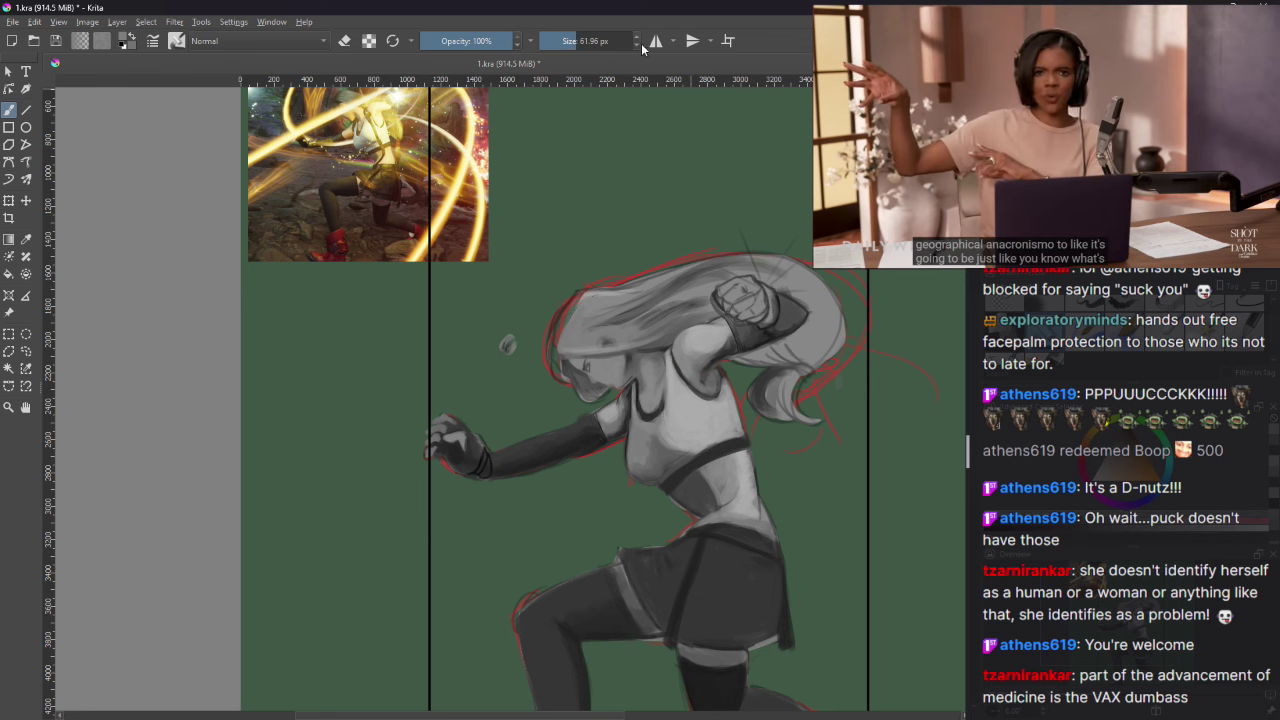
pyautogui.press('[')
pyautogui.press('[')
pyautogui.press('[')
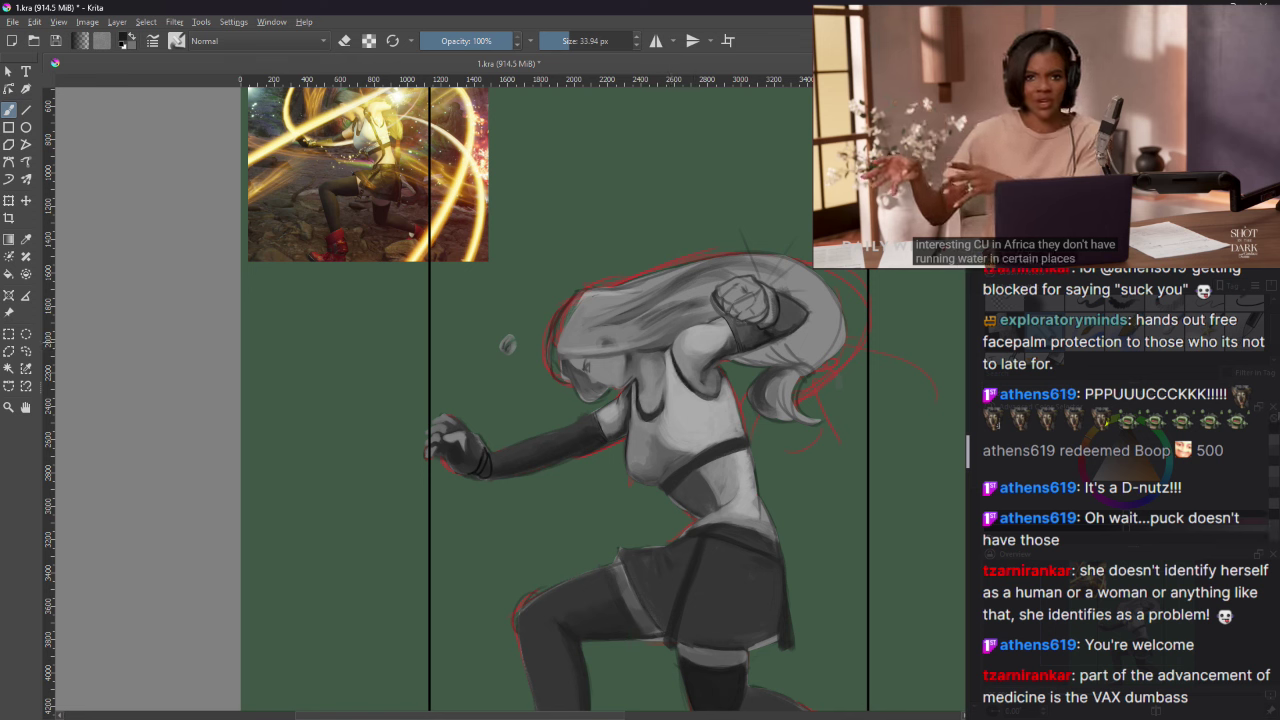
# Step: Pause the side video and tidy the white top's back edge above the hem band using the eraser and sampled grey
pyautogui.click(1145, 96)
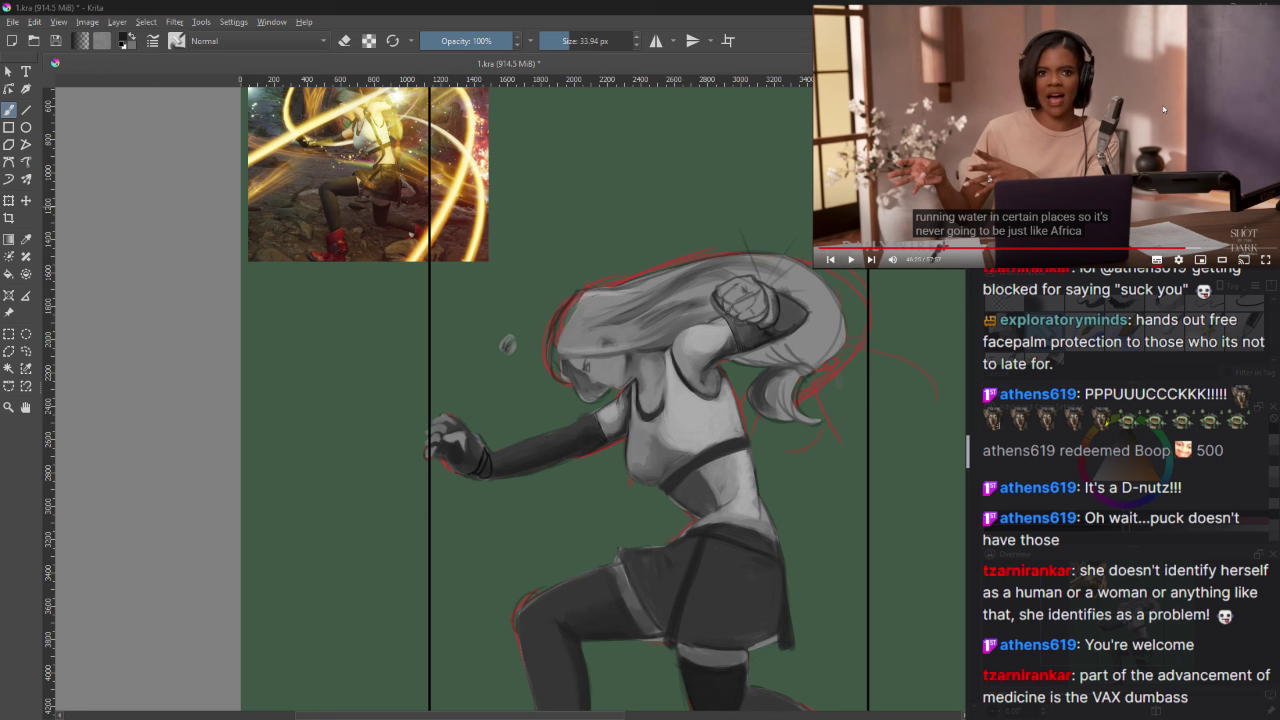
pyautogui.moveTo(1165, 112)
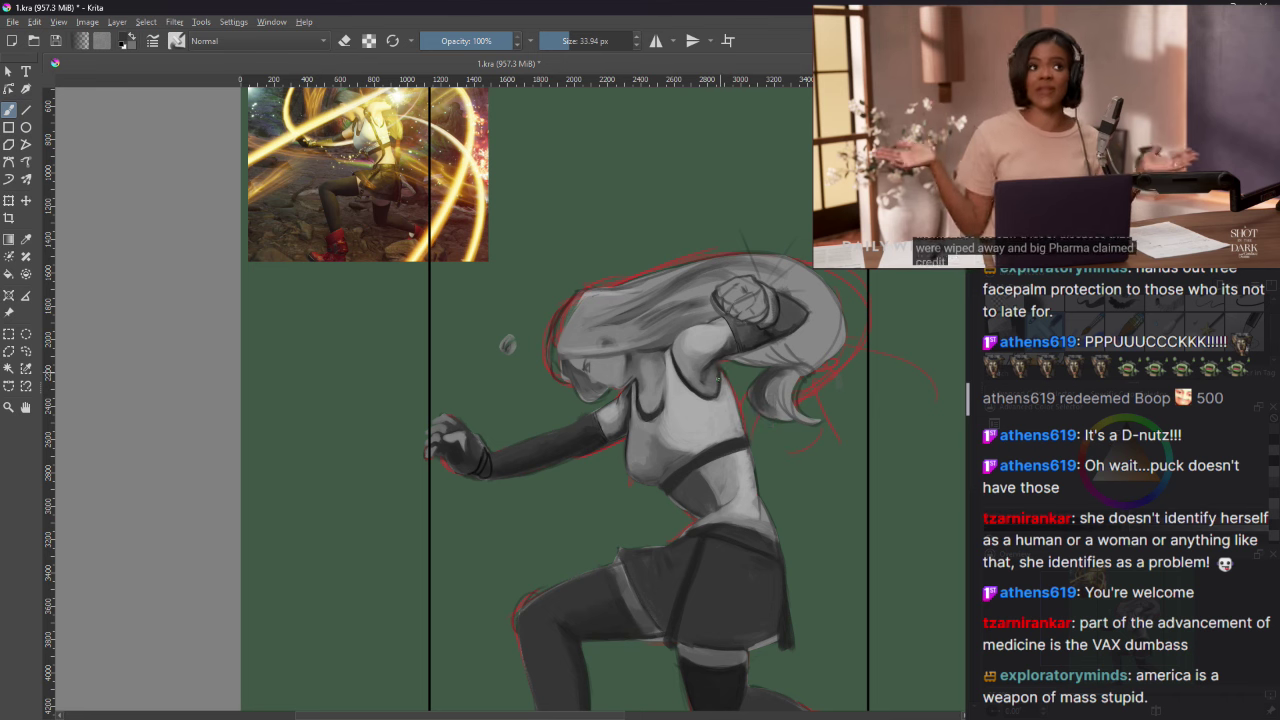
pyautogui.press('e')
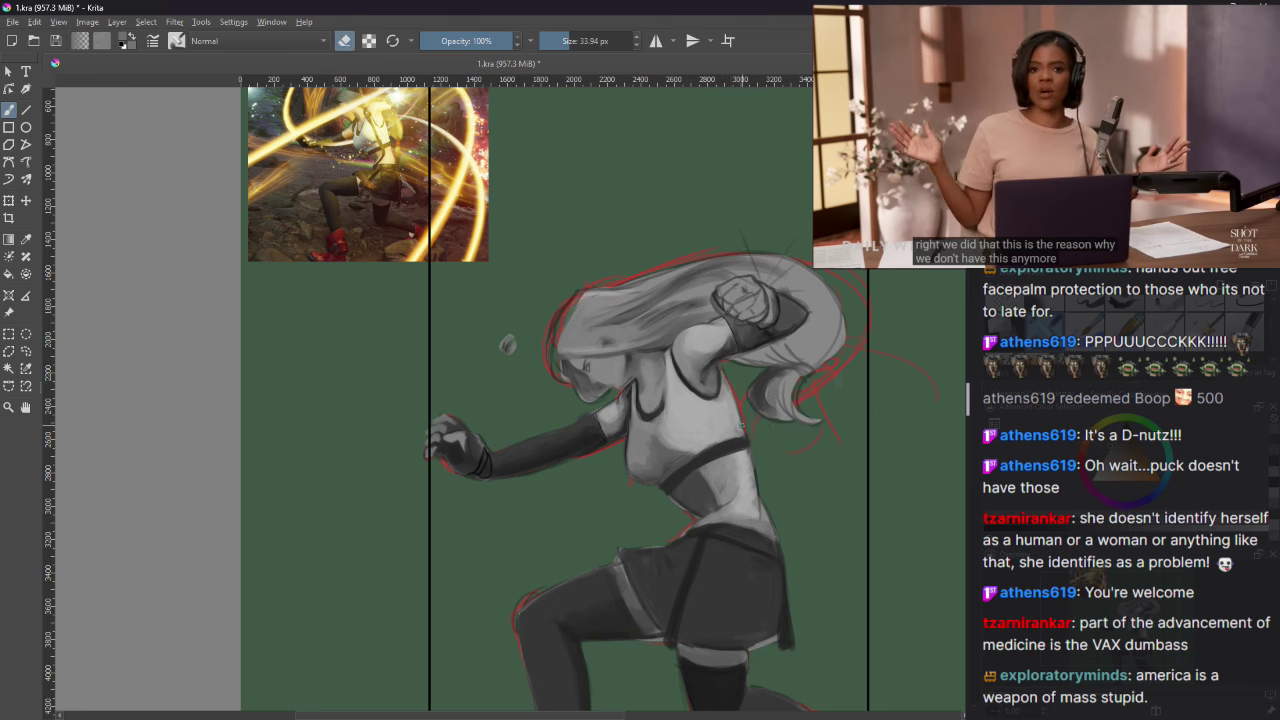
pyautogui.keyDown('ctrl'); pyautogui.click(745, 422); pyautogui.keyUp('ctrl')
pyautogui.press('e')
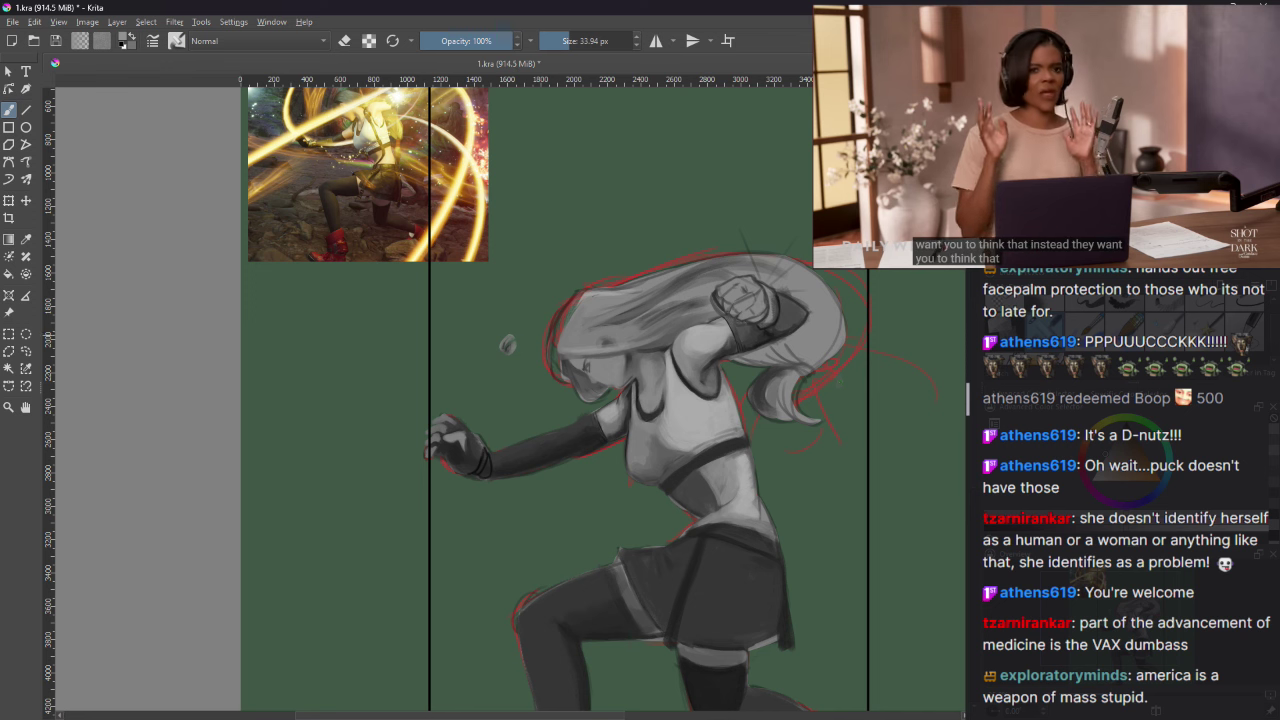
# Step: Watch the side video's vaccine history passage, pausing and resuming playback
pyautogui.moveTo(1266, 132)
pyautogui.click(1152, 135)
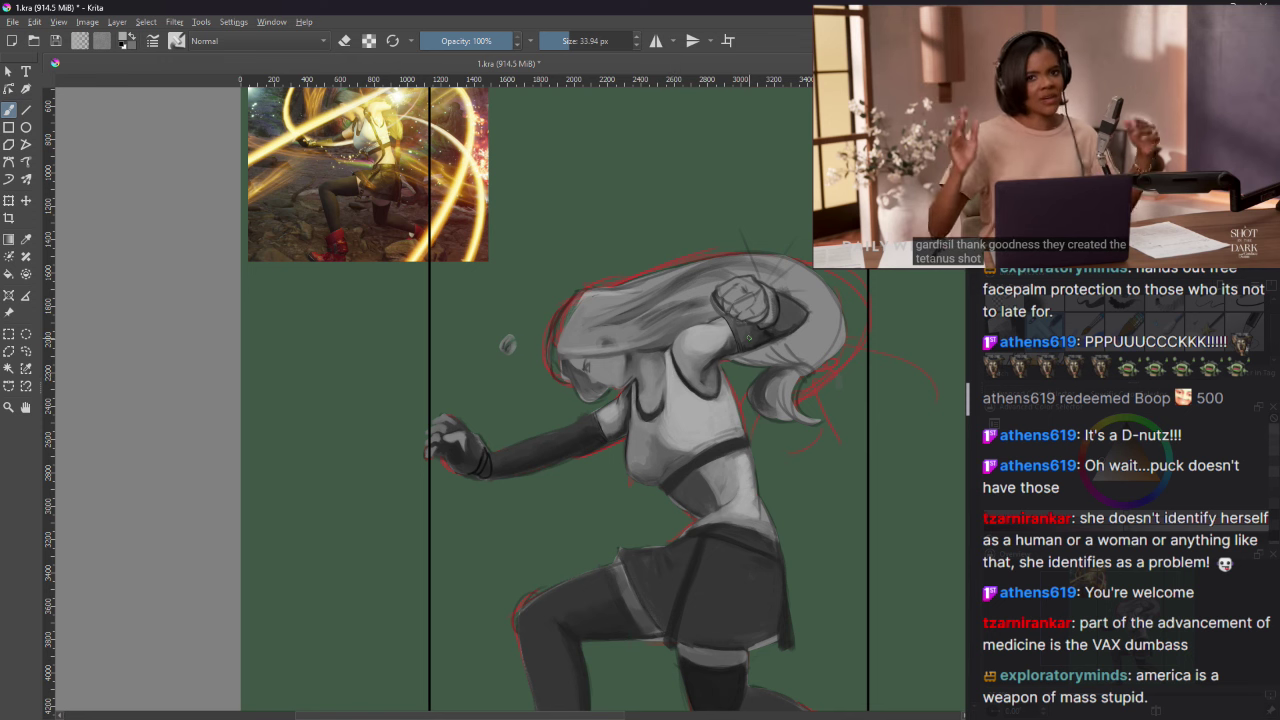
pyautogui.click(970, 138)
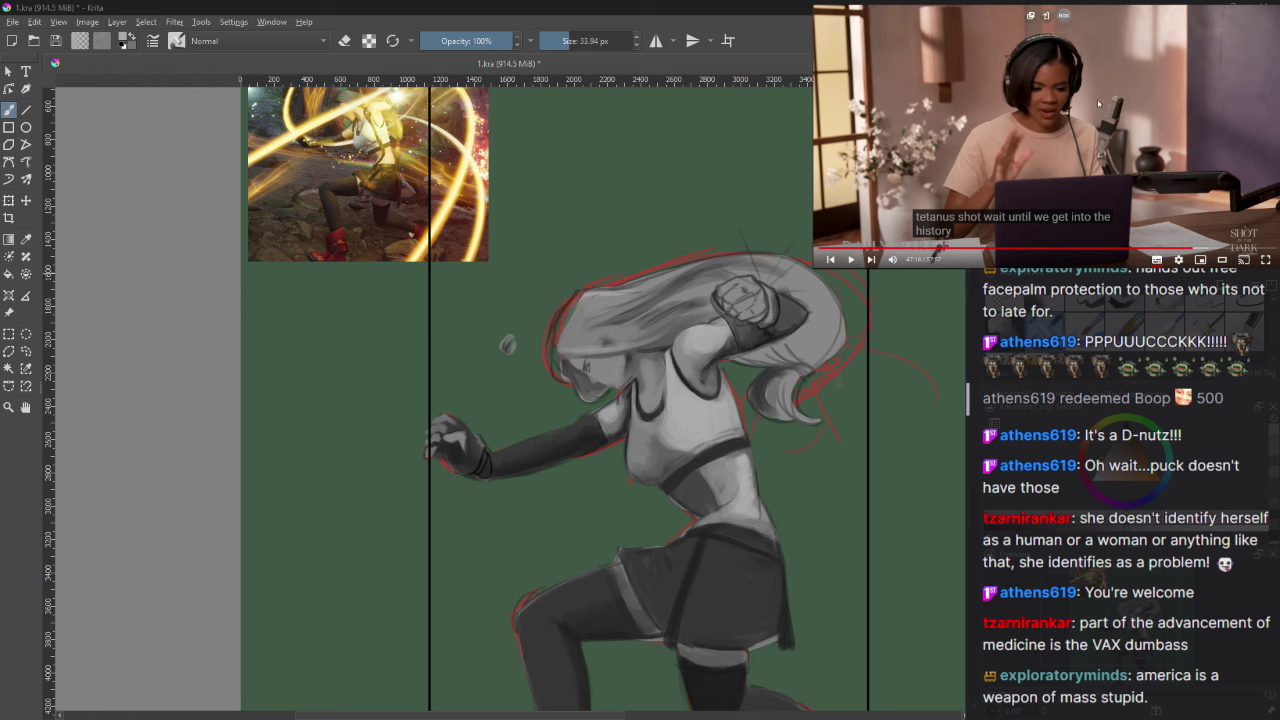
pyautogui.click(1048, 137)
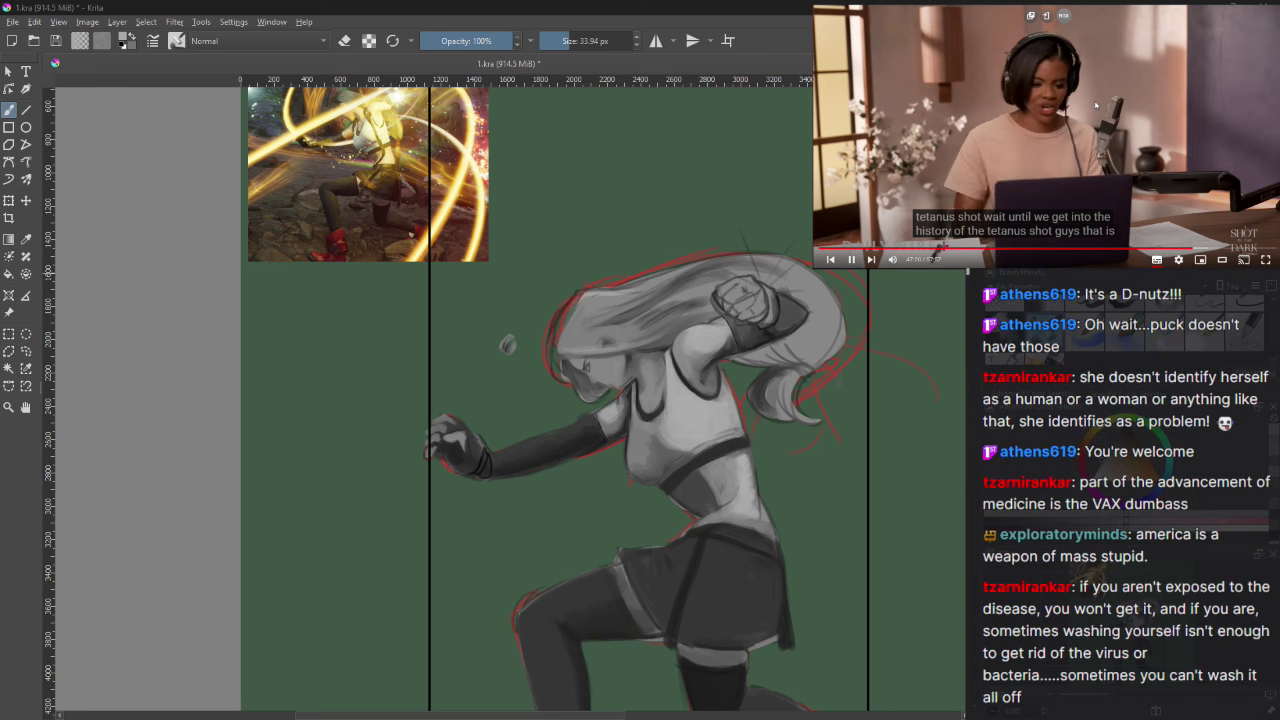
pyautogui.click(1090, 78)
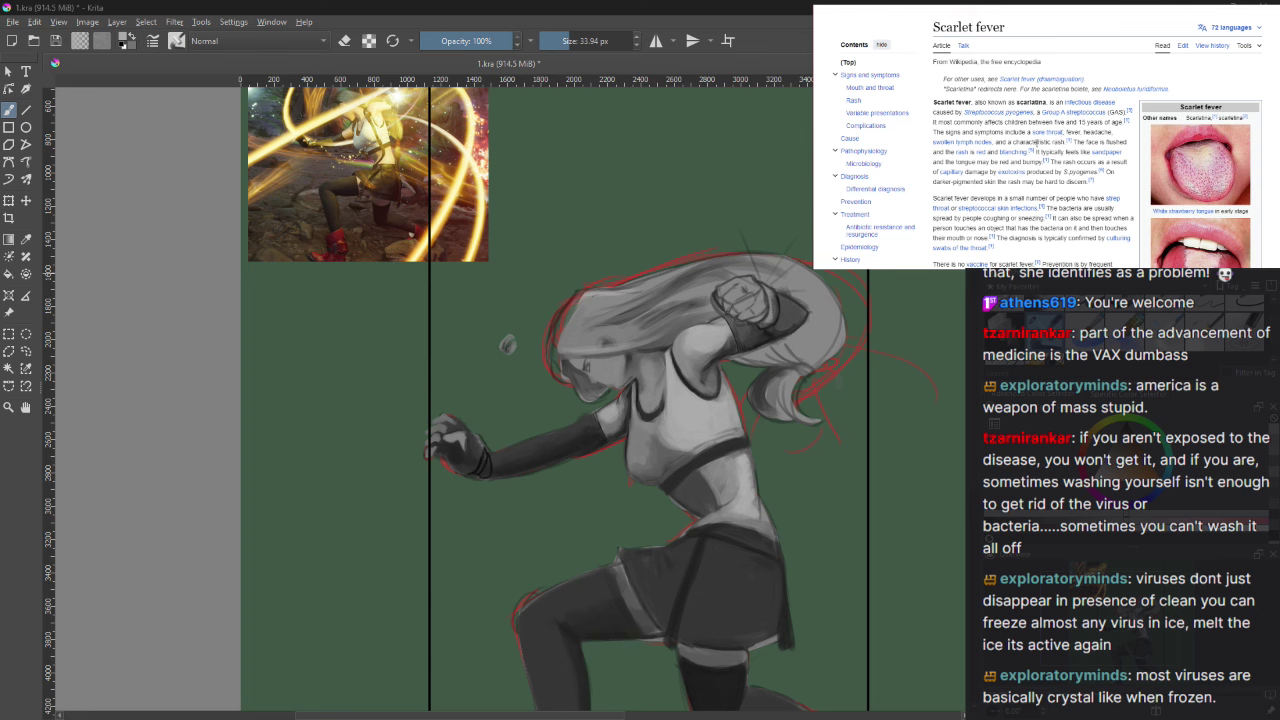
# Step: Read the opening paragraphs of the Wikipedia Scarlet fever article on symptoms and how the bacteria spread
pyautogui.scroll(-2, 1101, 145)
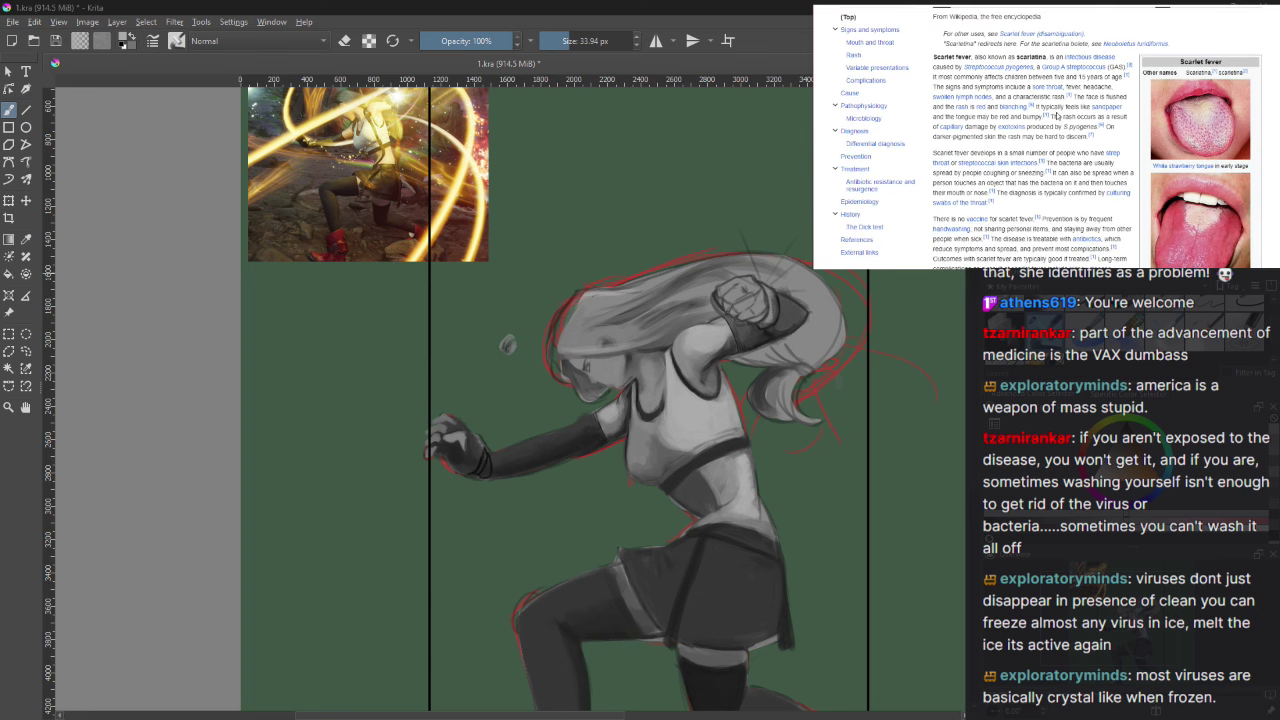
pyautogui.scroll(-2, 1075, 136)
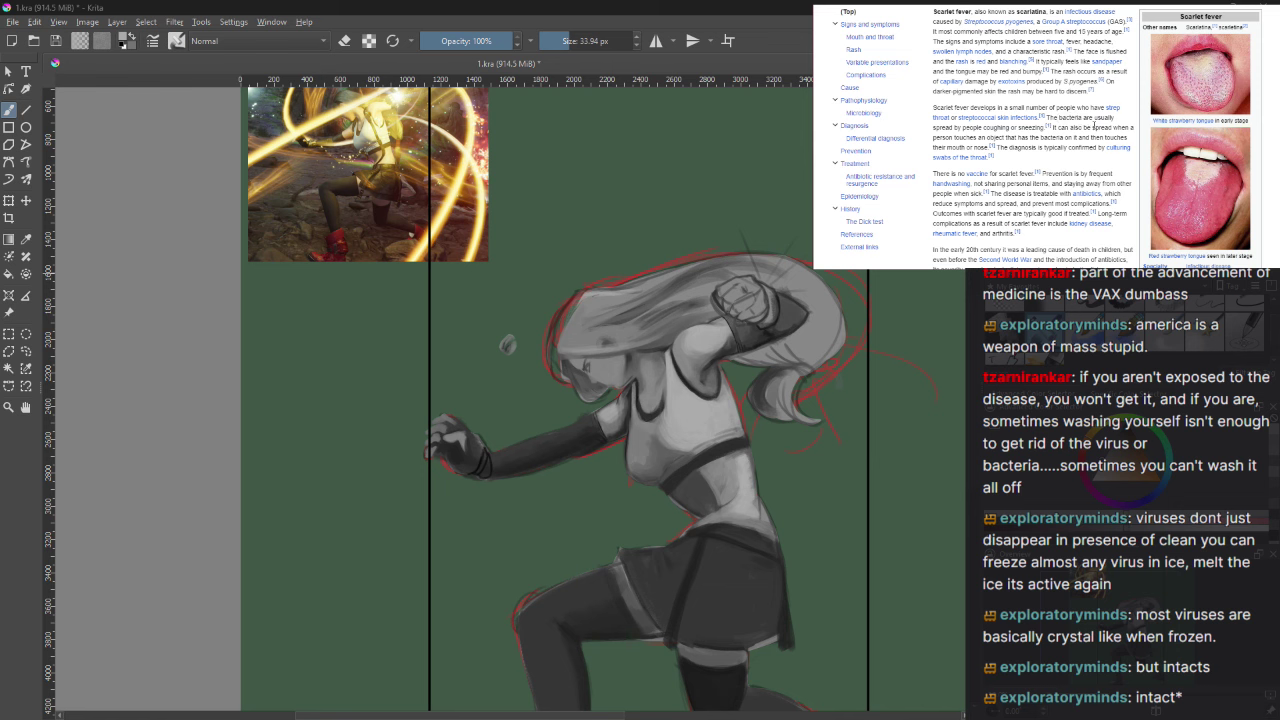
pyautogui.moveTo(1062, 127); pyautogui.dragTo(945, 131)
pyautogui.click(1075, 137)
pyautogui.click(1040, 140)
pyautogui.scroll(-1, 1040, 135)
pyautogui.click(948, 130)
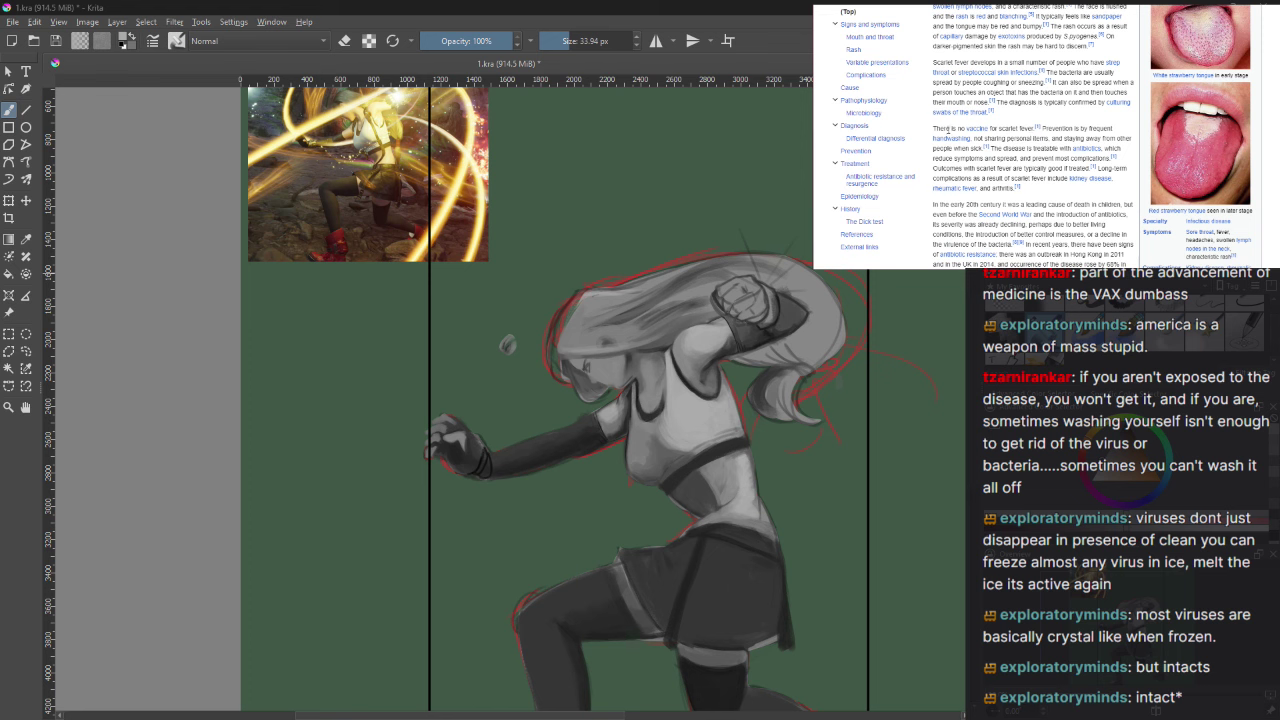
# Step: Highlight and read the Scarlet fever article's passages on vaccines, prevention and antibiotic treatment
pyautogui.moveTo(1052, 128); pyautogui.dragTo(1088, 133)
pyautogui.click(1088, 134)
pyautogui.scroll(-1, 1088, 134)
pyautogui.moveTo(976, 93); pyautogui.dragTo(1117, 94)
pyautogui.click(1117, 93)
pyautogui.moveTo(980, 103); pyautogui.dragTo(1078, 110)
pyautogui.click(1010, 108)
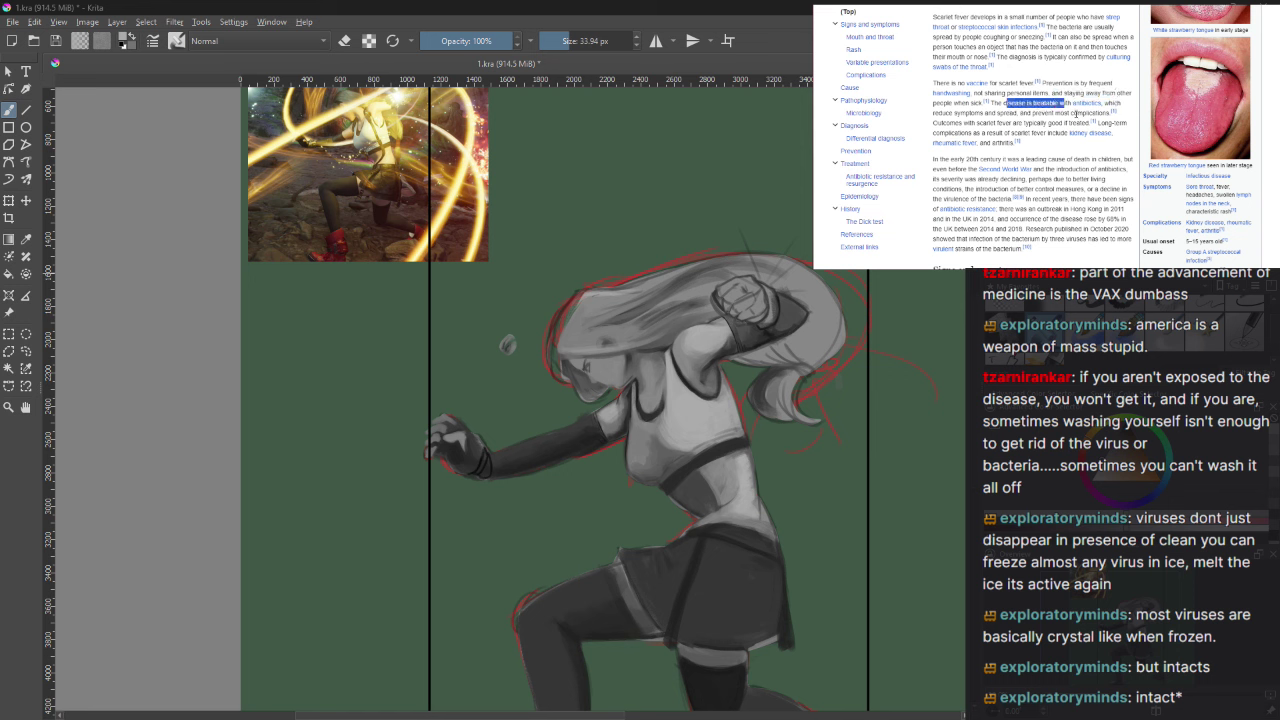
pyautogui.click(1076, 114)
pyautogui.moveTo(960, 113); pyautogui.dragTo(1028, 114)
pyautogui.click(1020, 124)
# Step: Highlight and read the passage on scarlet fever deaths in the early 20th century, and return to the article's beginning
pyautogui.scroll(-1, 1026, 141)
pyautogui.moveTo(1038, 114); pyautogui.dragTo(1113, 128)
pyautogui.click(1112, 128)
pyautogui.moveTo(1001, 114); pyautogui.dragTo(1096, 115)
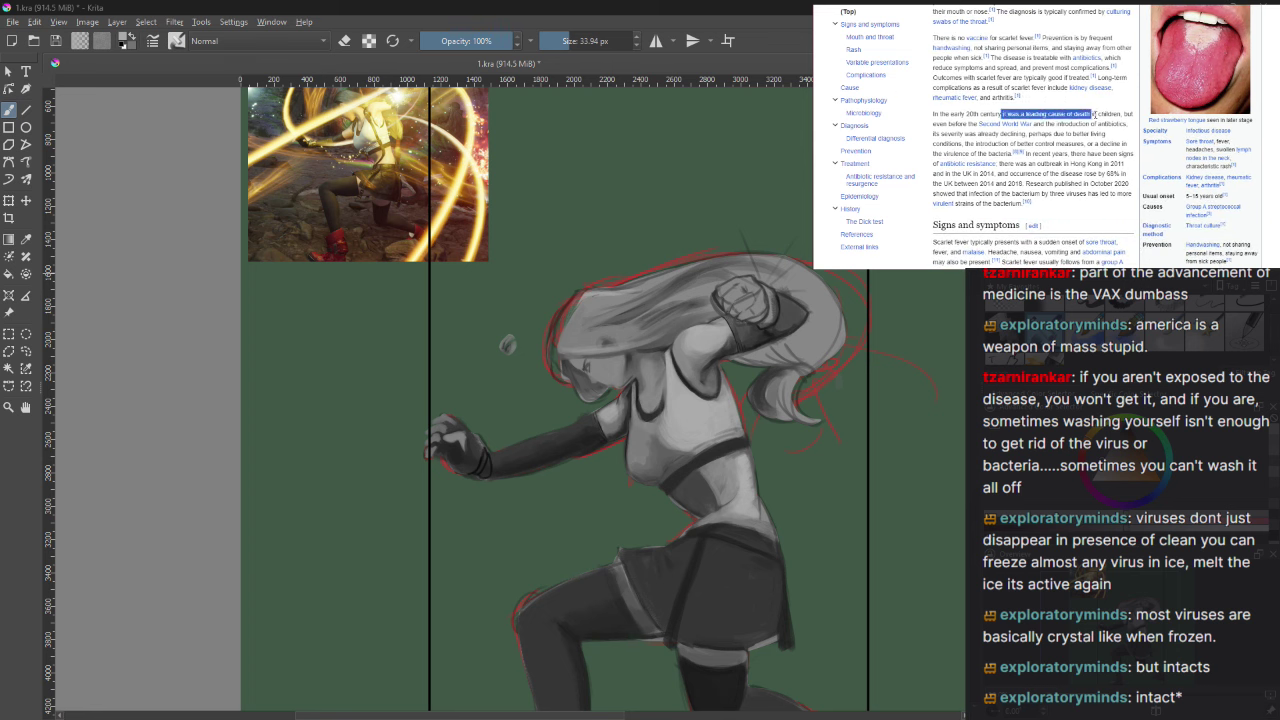
pyautogui.click(1100, 115)
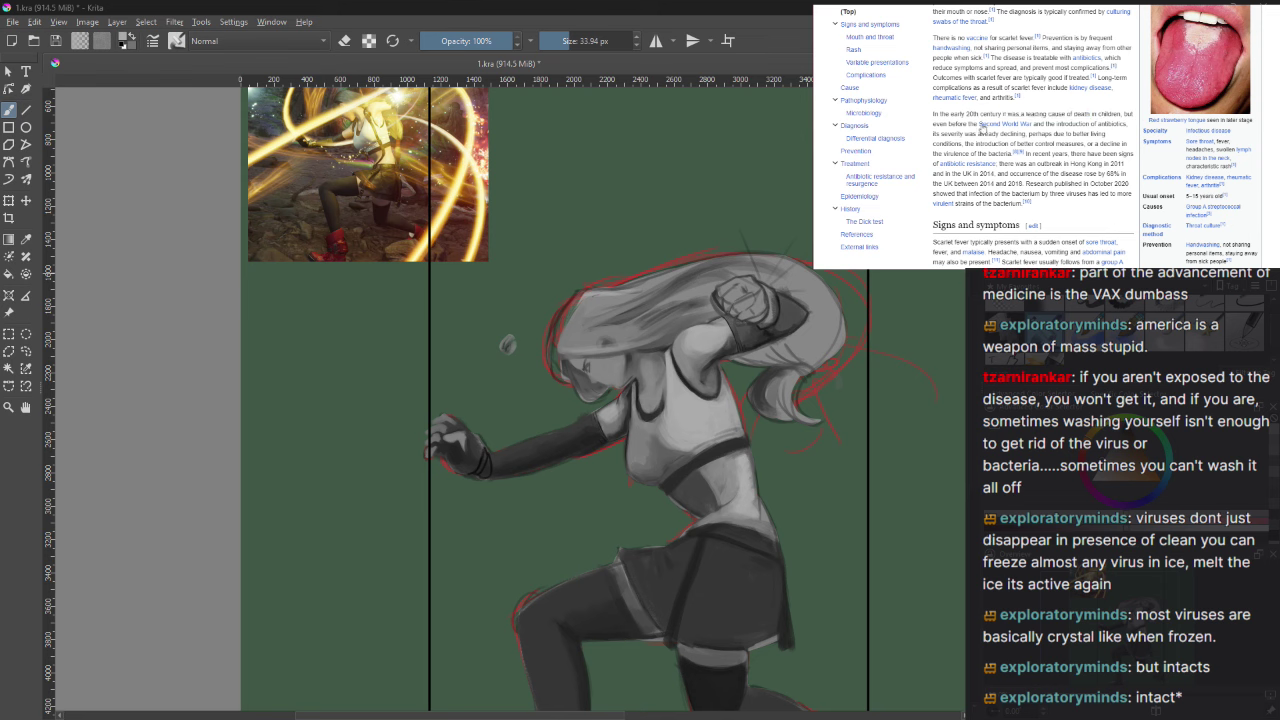
pyautogui.scroll(2, 1035, 129)
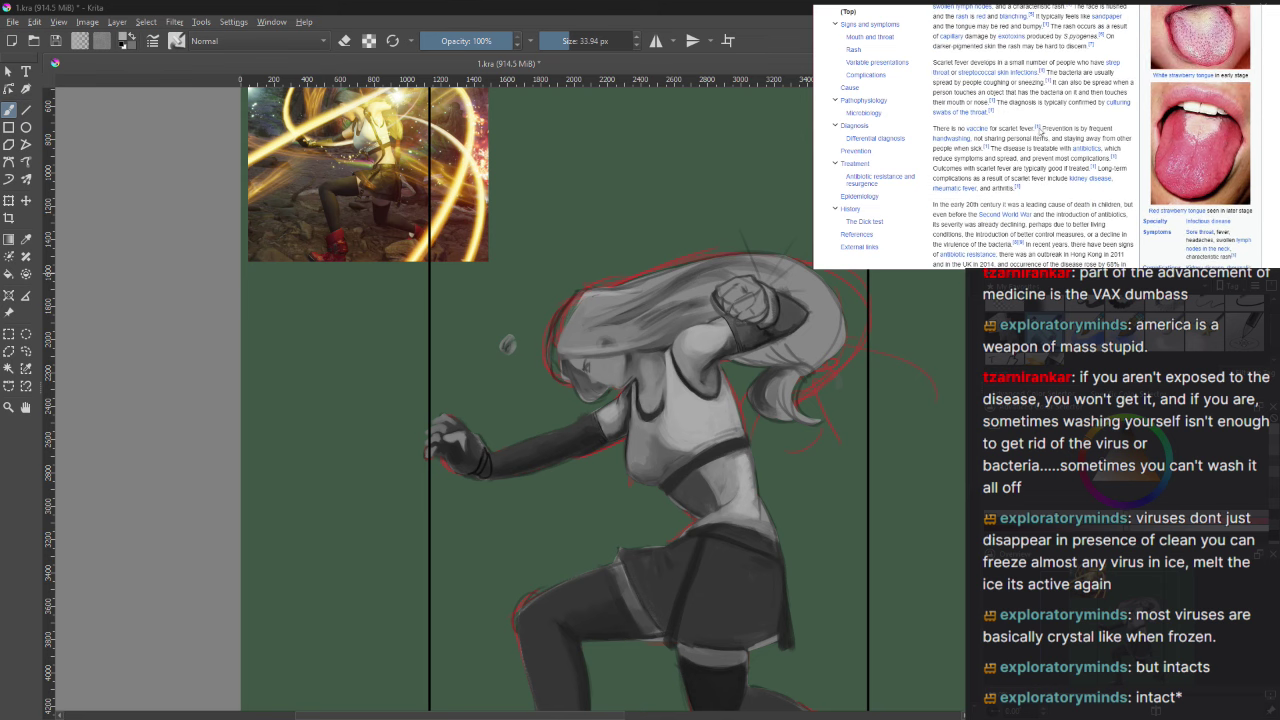
pyautogui.scroll(2, 1037, 129)
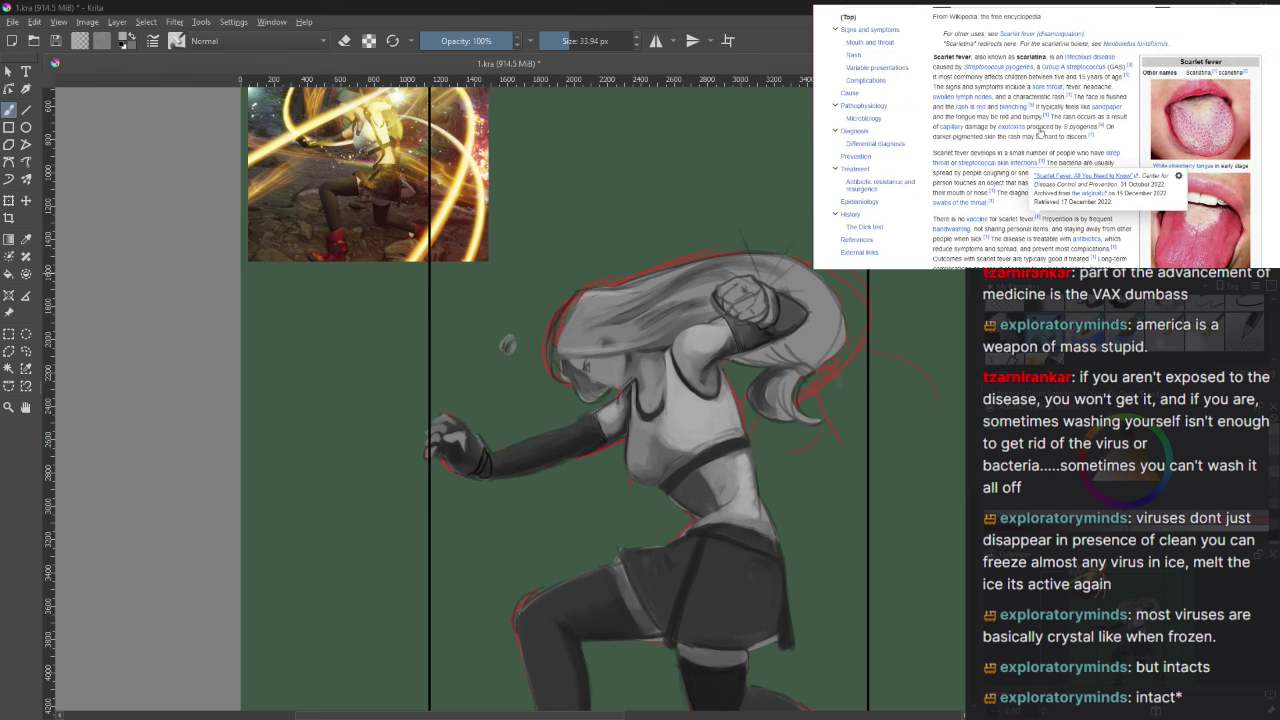
pyautogui.scroll(1, 1040, 129)
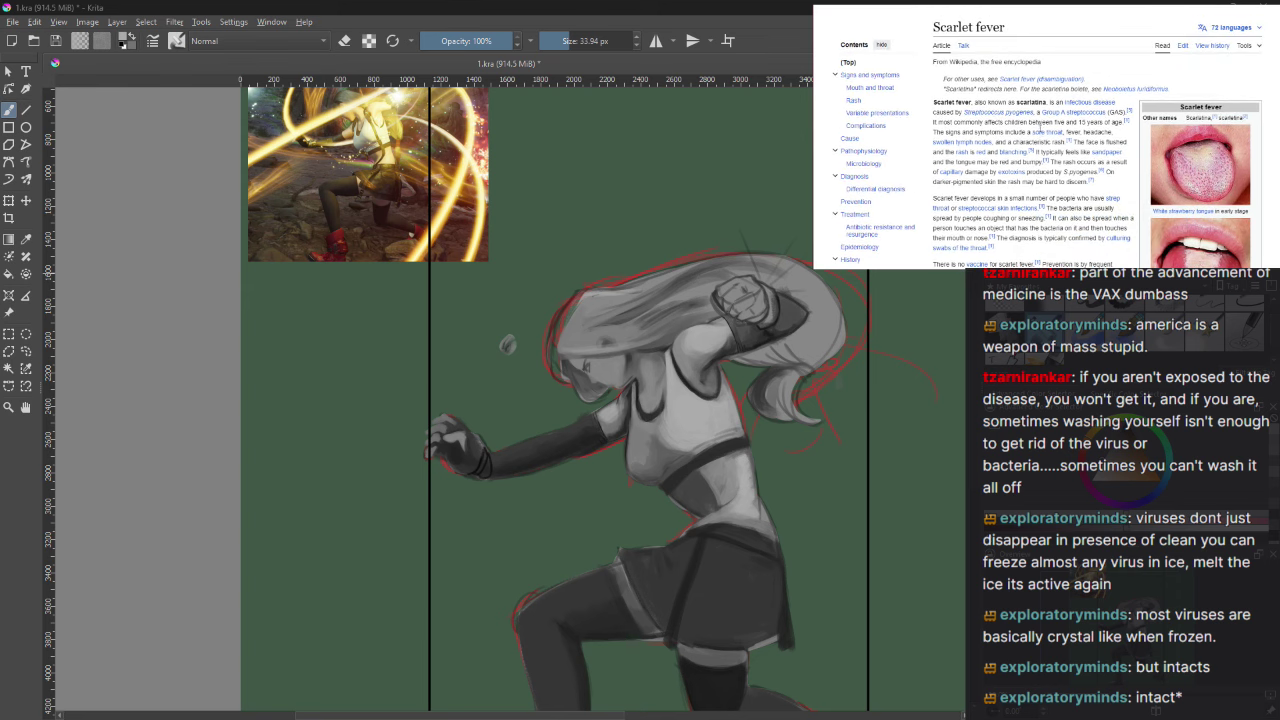
# Step: Skim the Scarlet fever article's sections on symptoms, rash, variable presentations and complications, and return to its beginning
pyautogui.scroll(-1, 1049, 40)
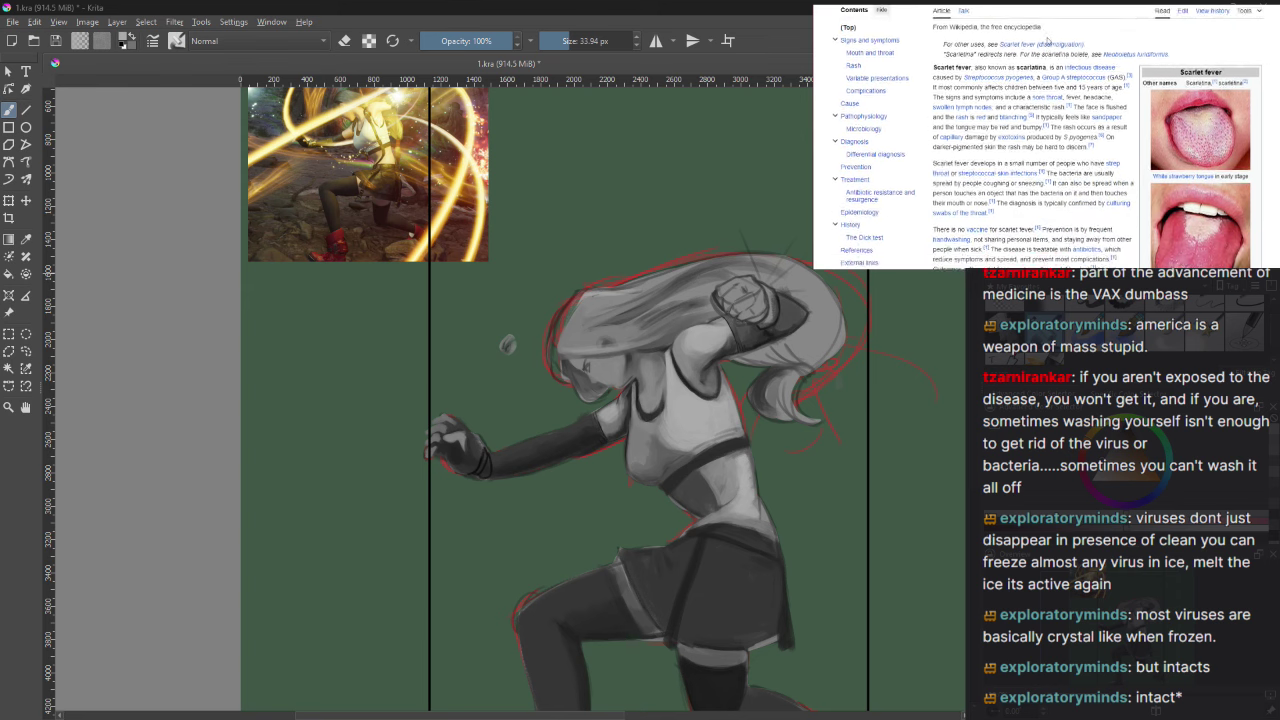
pyautogui.scroll(1, 1044, 58)
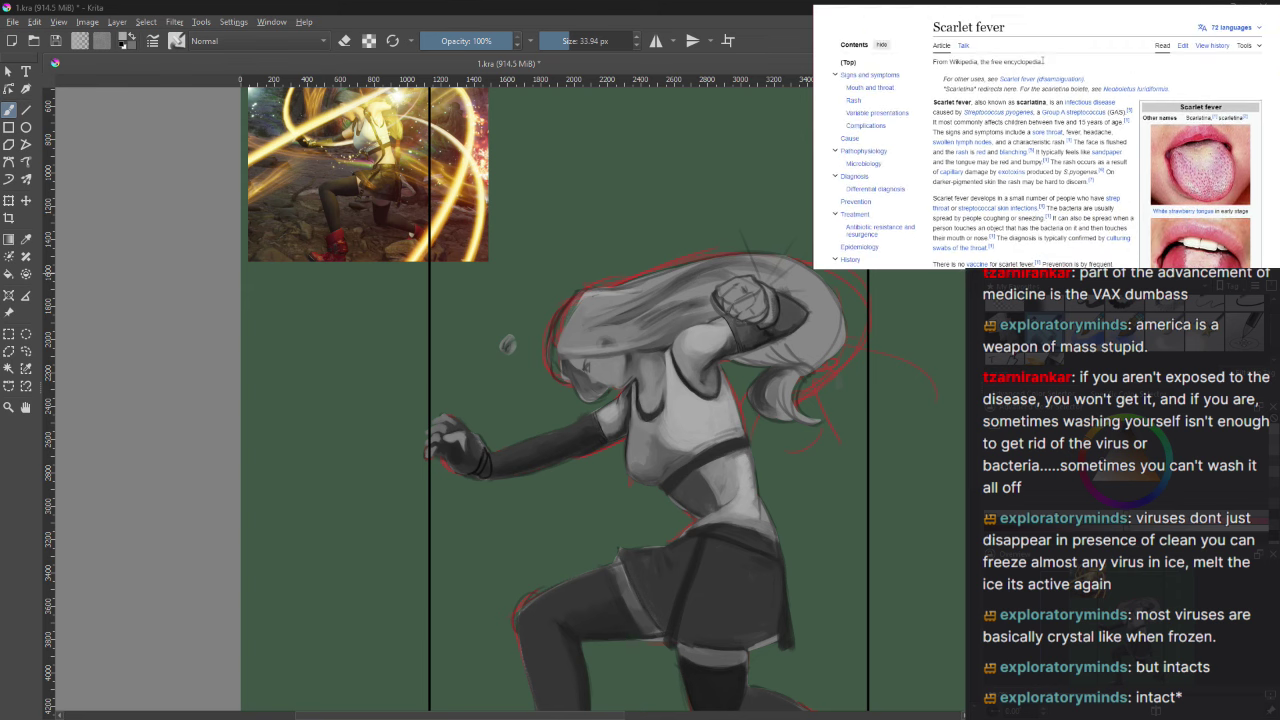
pyautogui.scroll(-5, 1044, 58)
pyautogui.scroll(-8, 1044, 58)
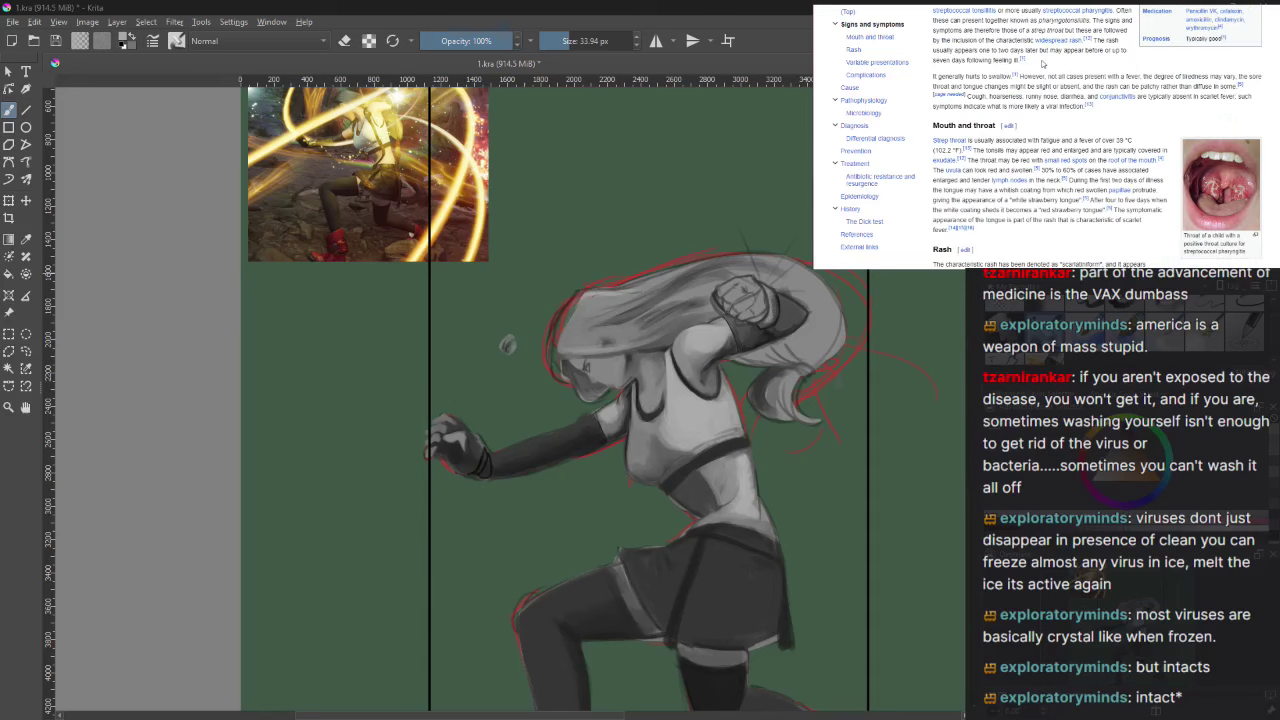
pyautogui.scroll(-1, 1044, 60)
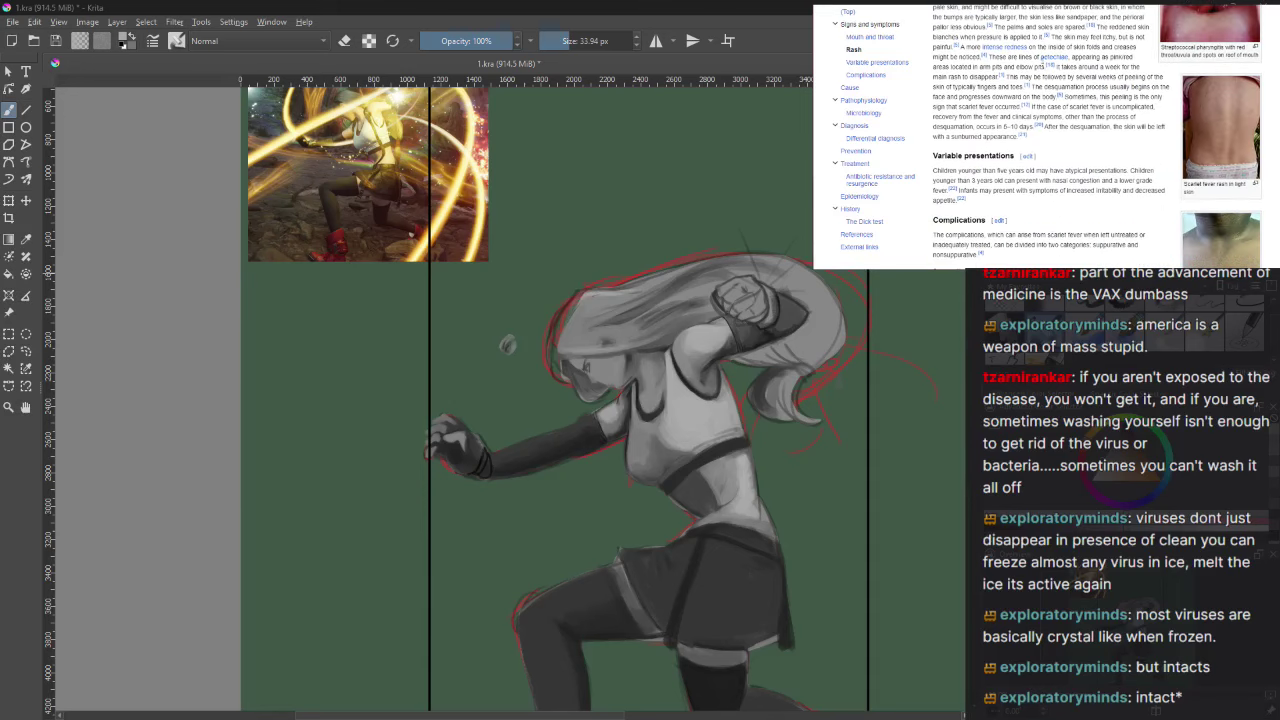
pyautogui.scroll(-3, 1043, 63)
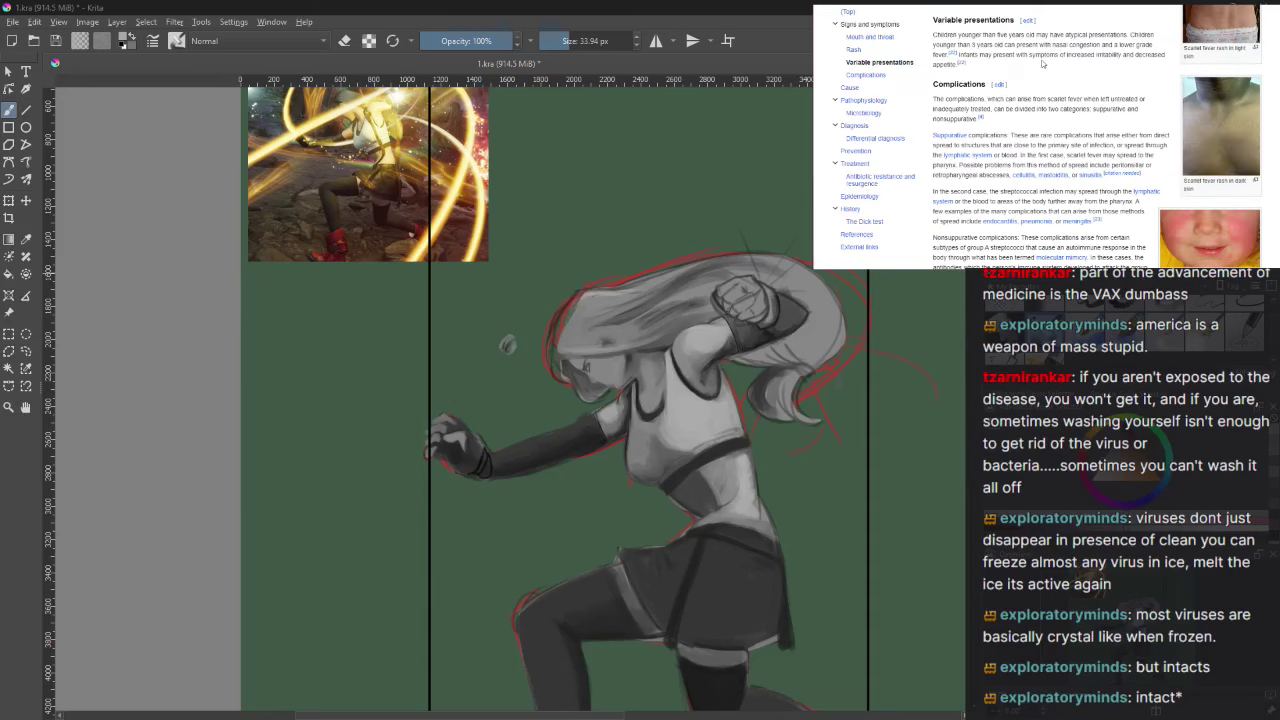
pyautogui.scroll(12, 1043, 63)
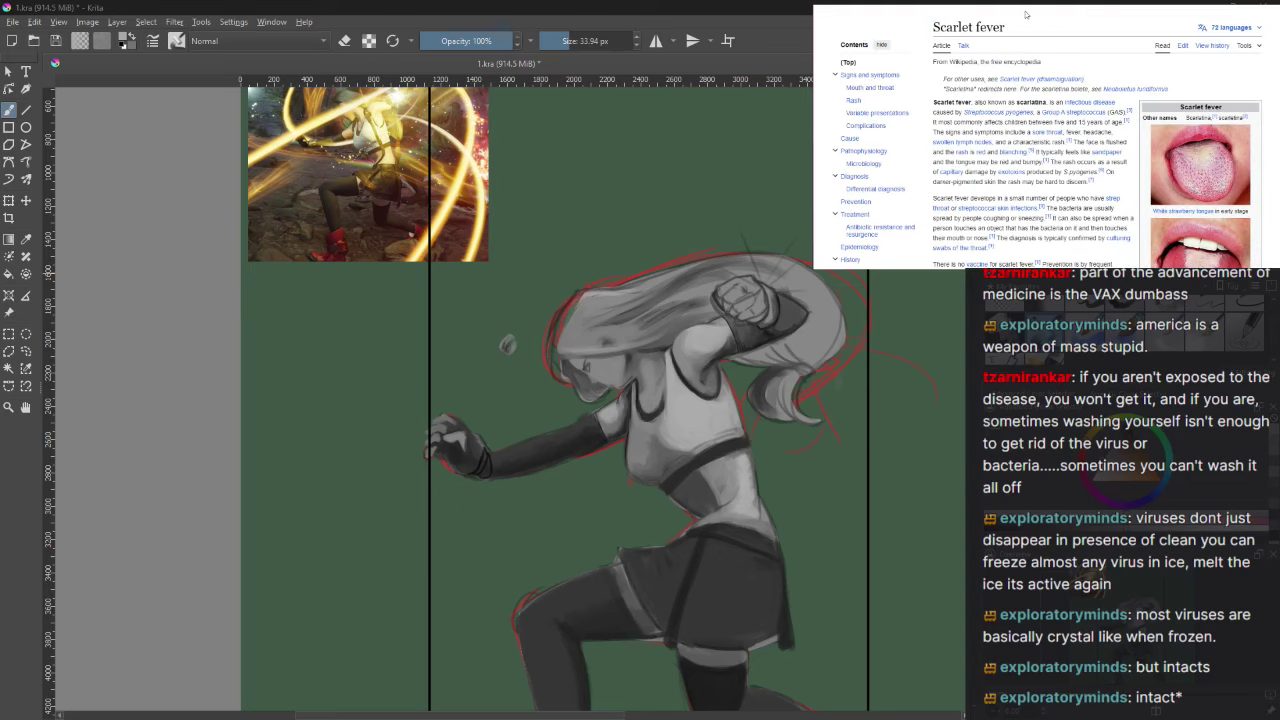
# Step: Switch from the Scarlet fever article back to the Daily Wire side video and resume playback
pyautogui.hotkey('ctrl', 'Tab')
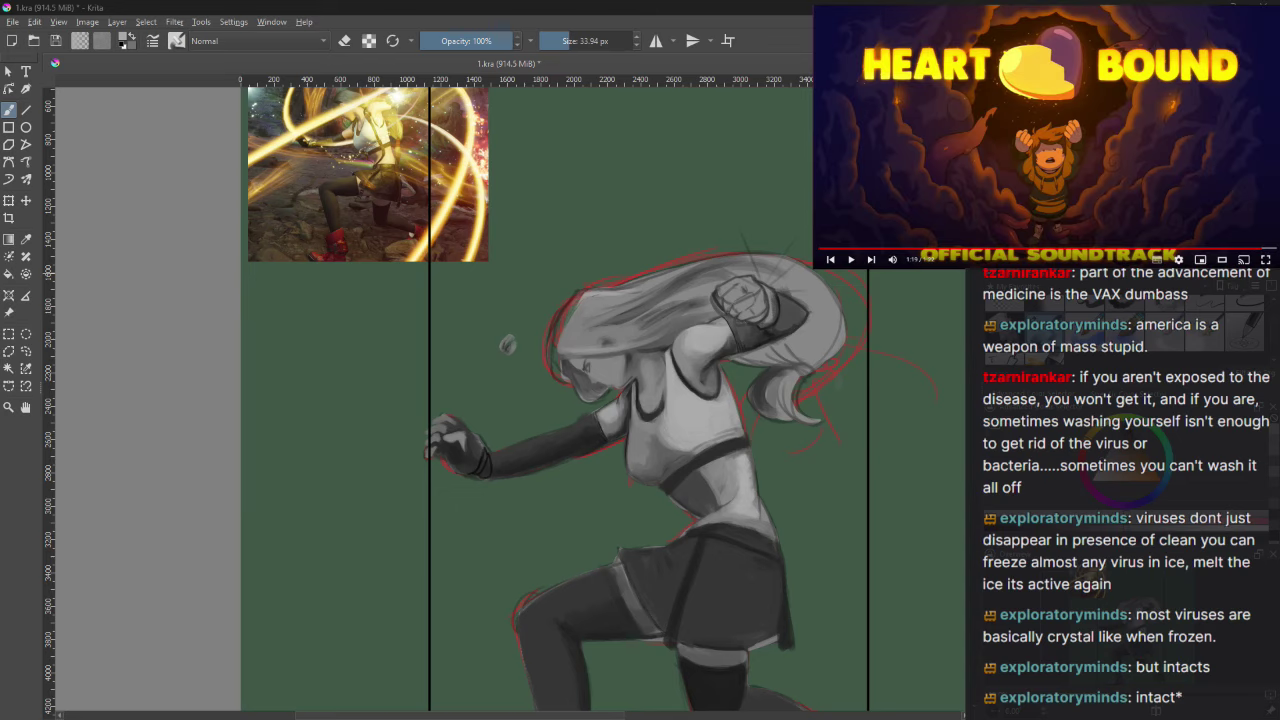
pyautogui.hotkey('ctrl', 'Tab')
pyautogui.click(931, 75)
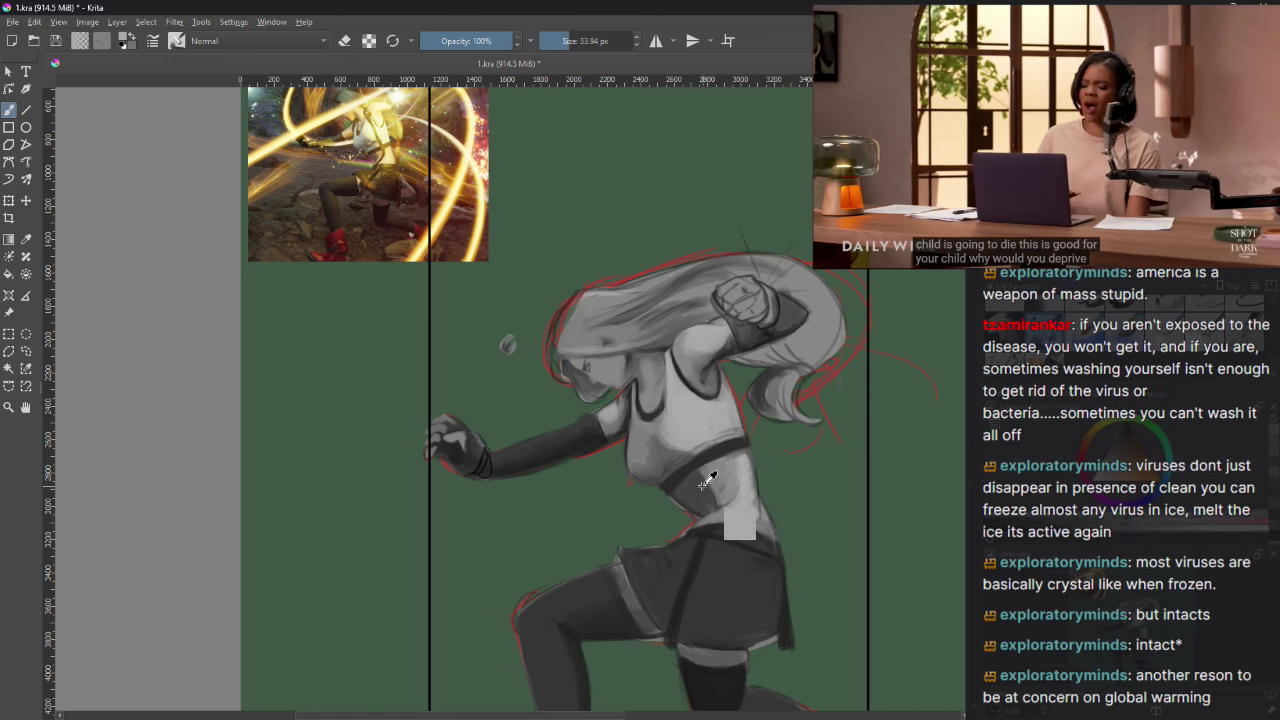
# Step: Set the painting brush size to 84.53 px
pyautogui.press(']')
pyautogui.press(']')
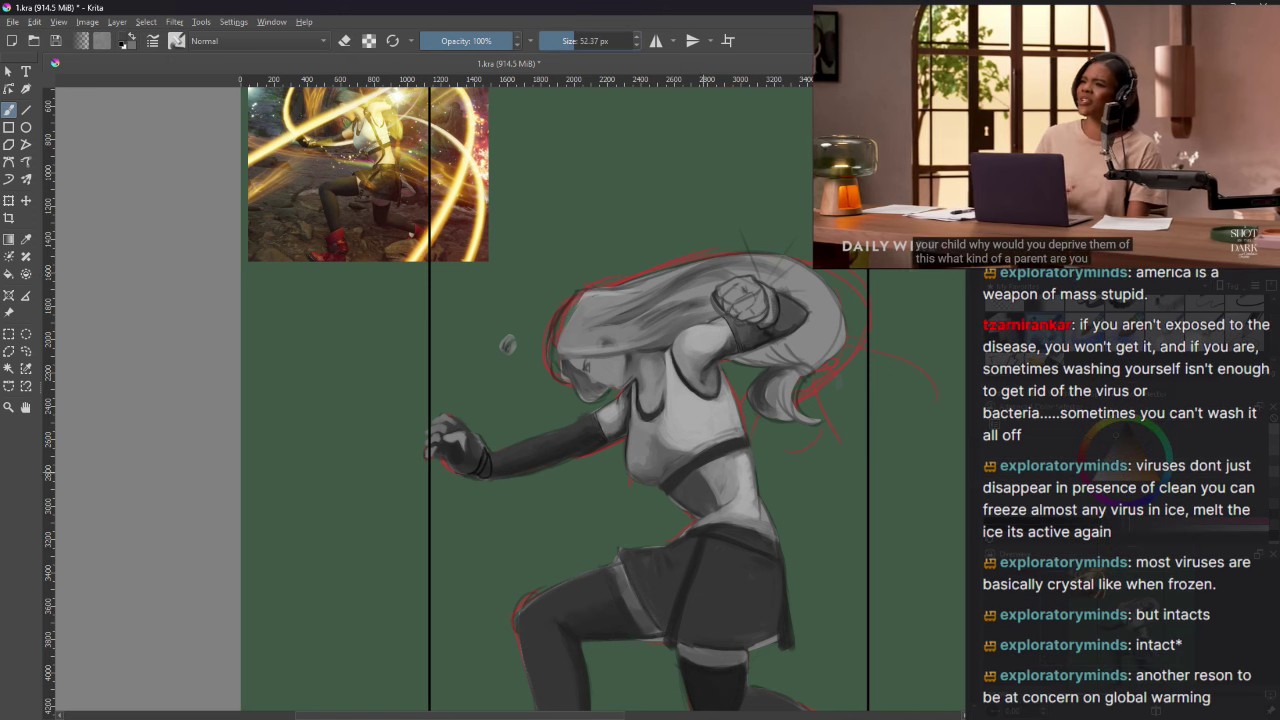
pyautogui.press('[')
pyautogui.press('[')
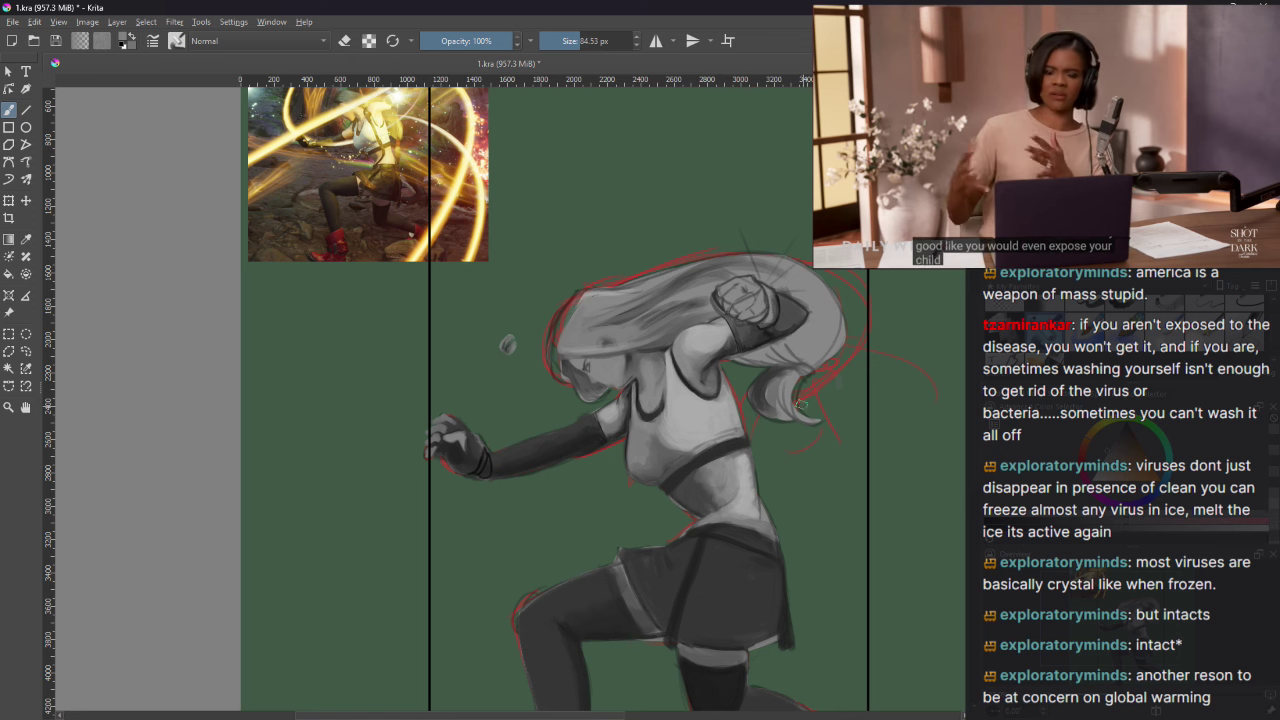
# Step: Watch the side video up to its highlighted document on polio diagnostic criteria, pausing and resuming playback
pyautogui.moveTo(1123, 104)
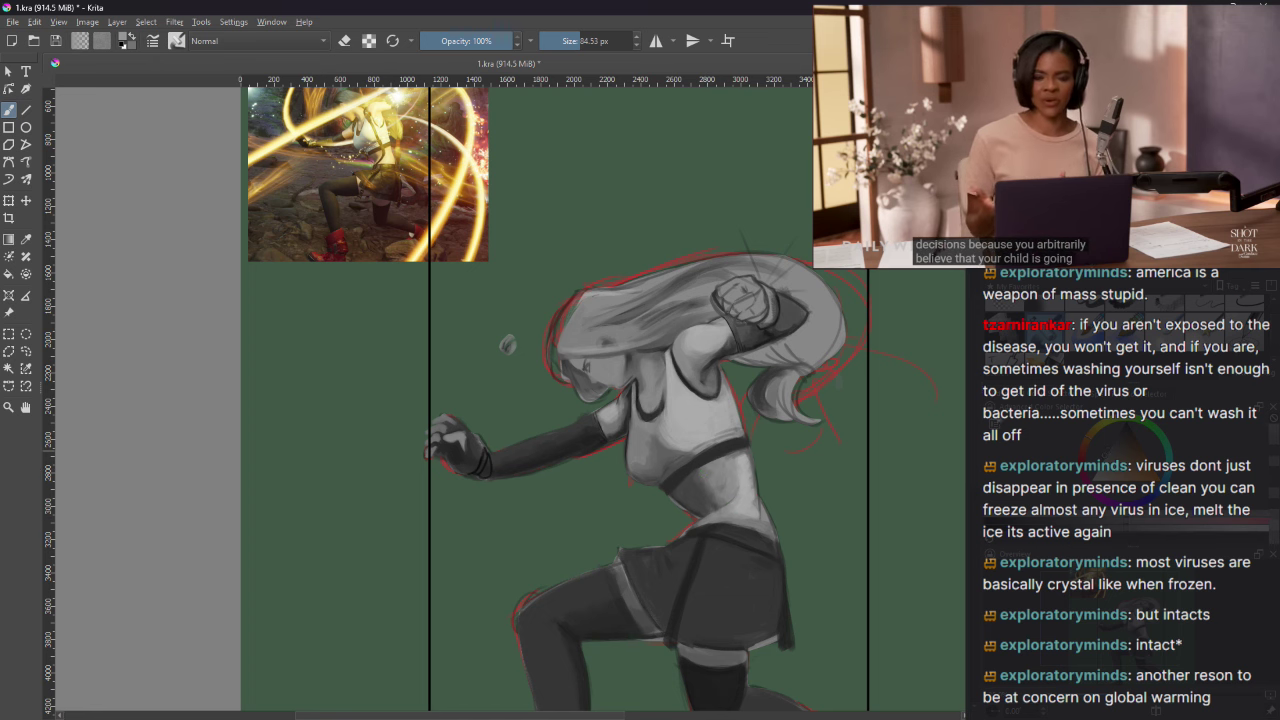
pyautogui.scroll(-3, 811, 451)
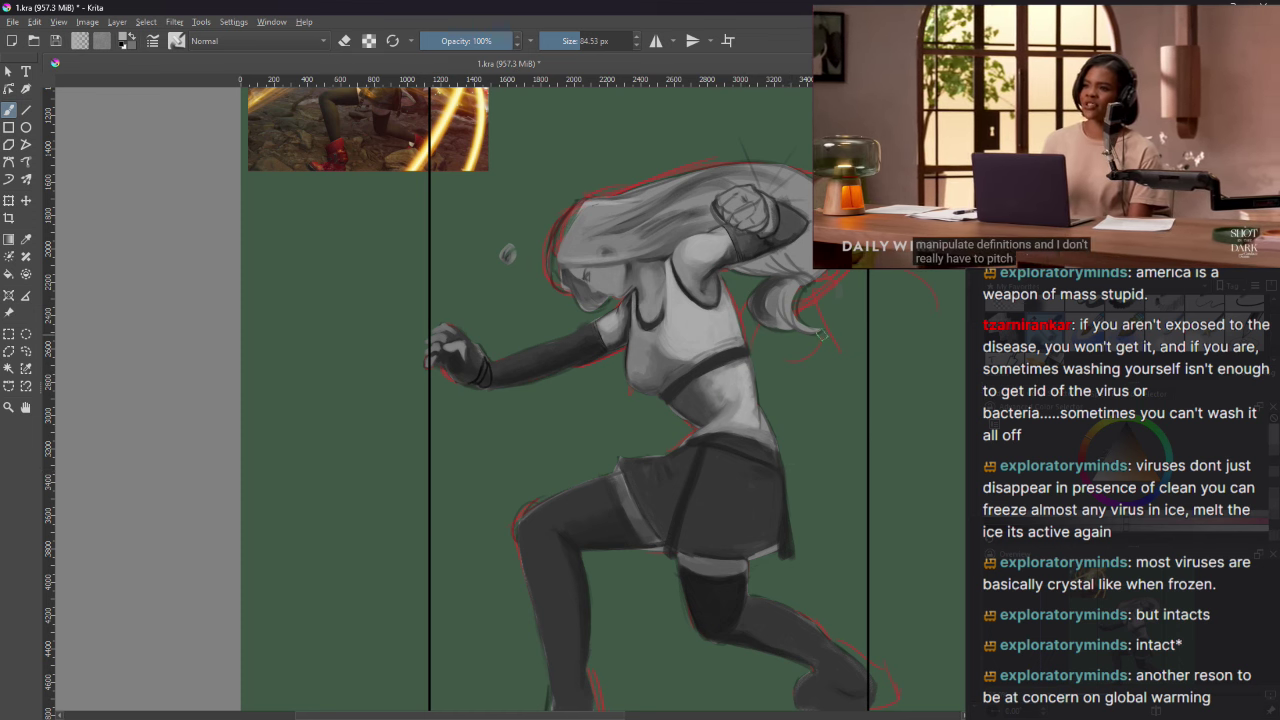
pyautogui.moveTo(1078, 130)
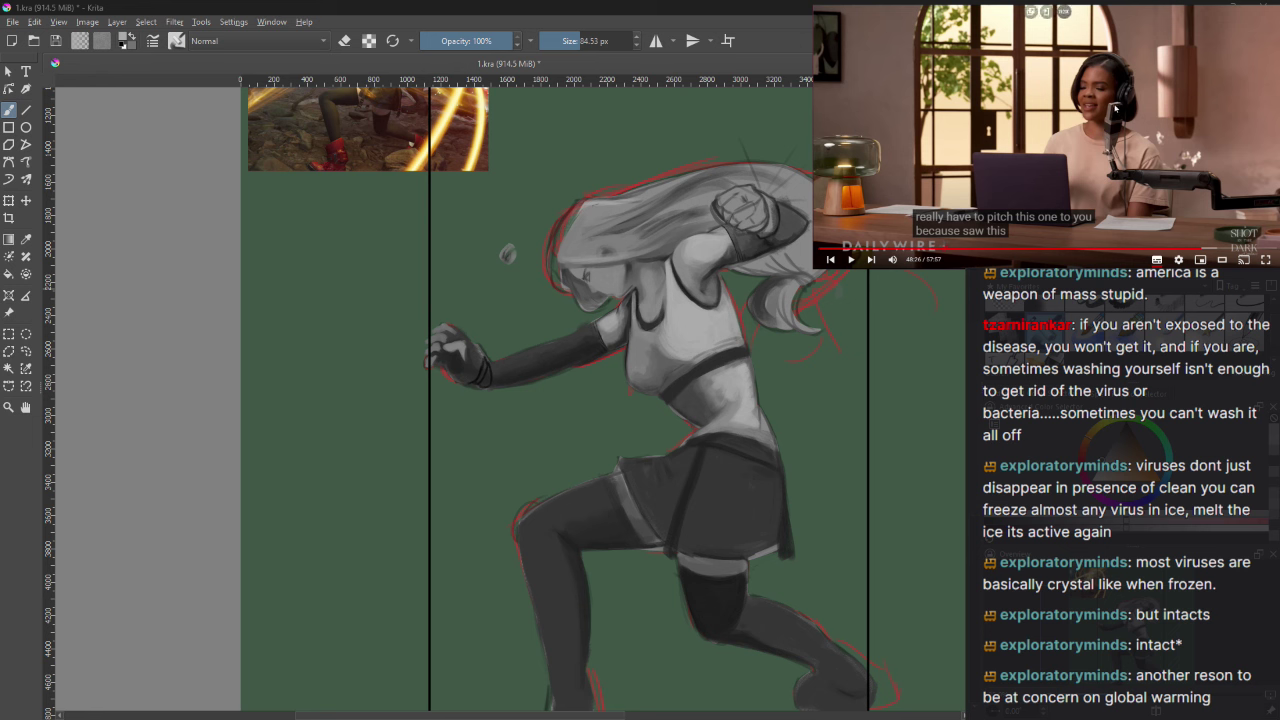
pyautogui.click(1115, 108)
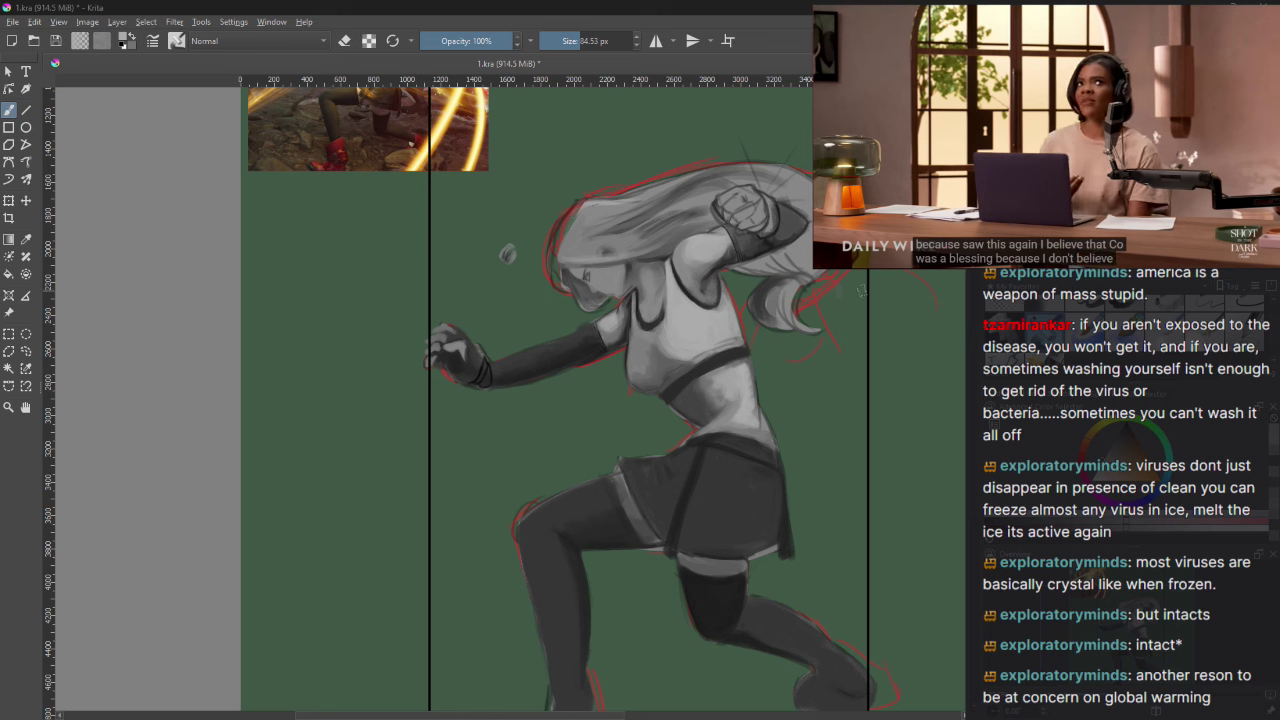
pyautogui.click(1216, 101)
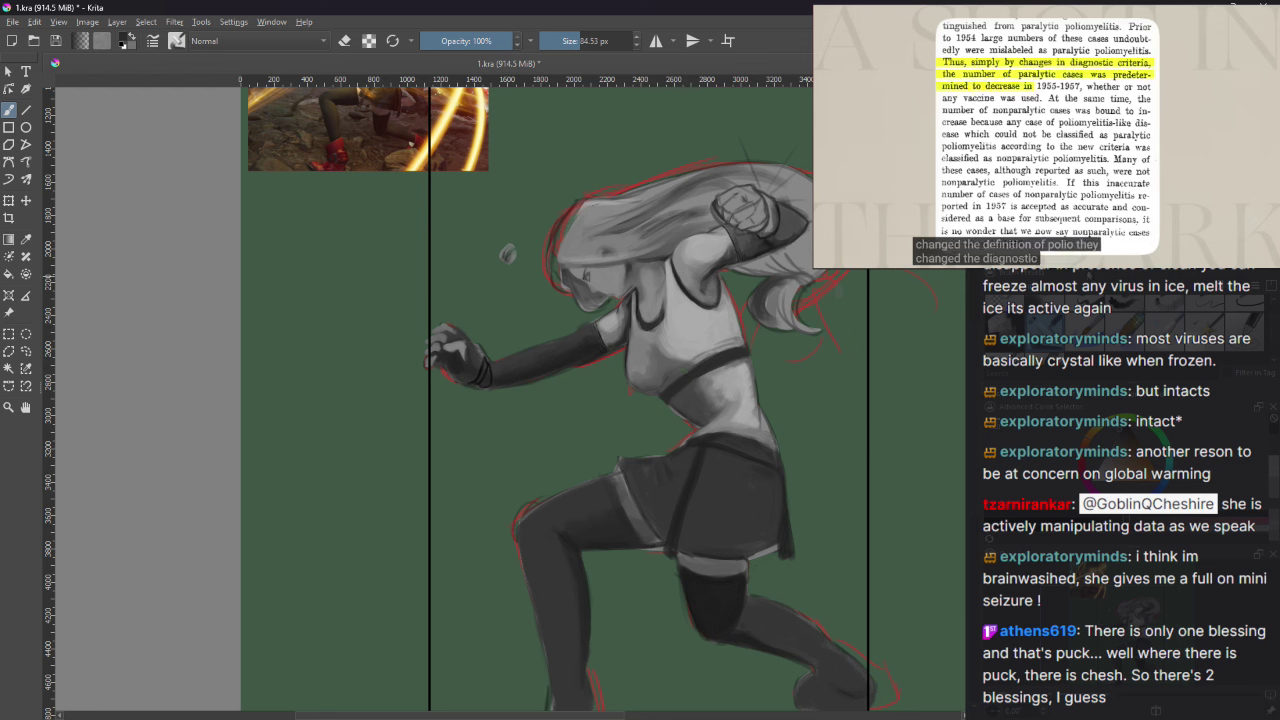
pyautogui.moveTo(1040, 130)
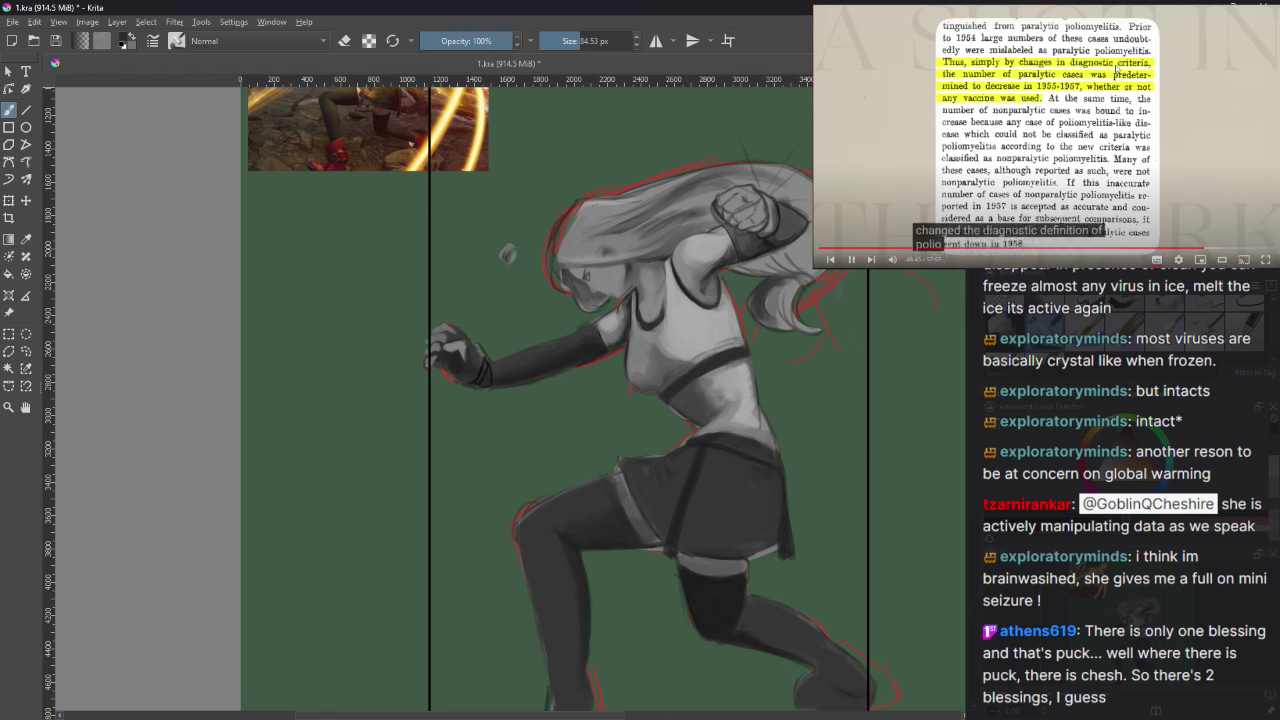
pyautogui.click(1130, 86)
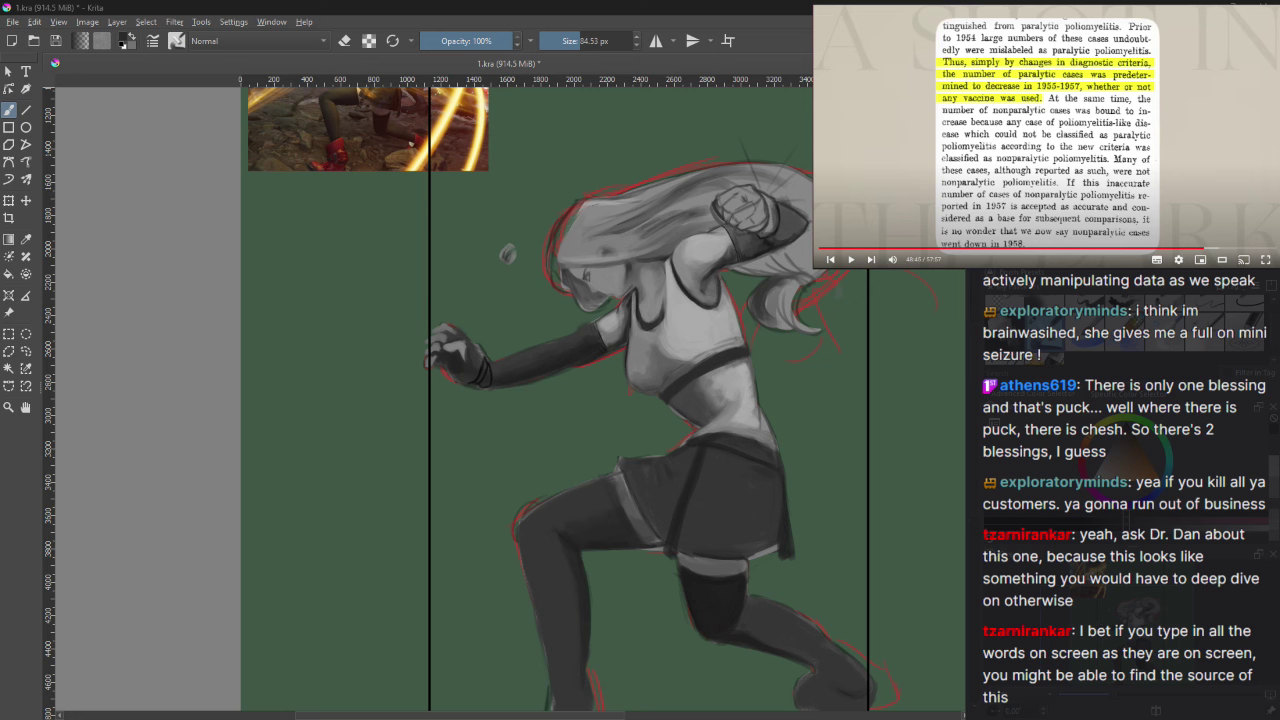
# Step: Rewind the side video to just before the polio document and replay that passage, pausing on the highlighted text
pyautogui.press('Right')
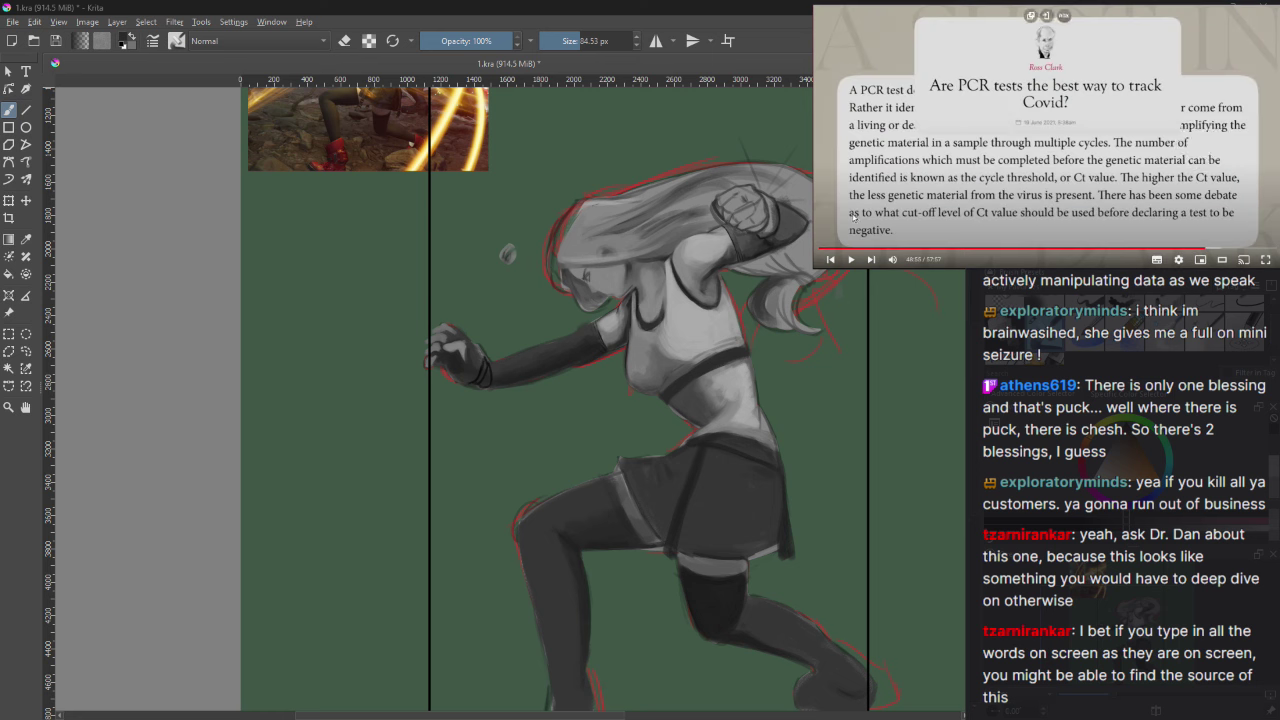
pyautogui.press('Left')
pyautogui.press('Left')
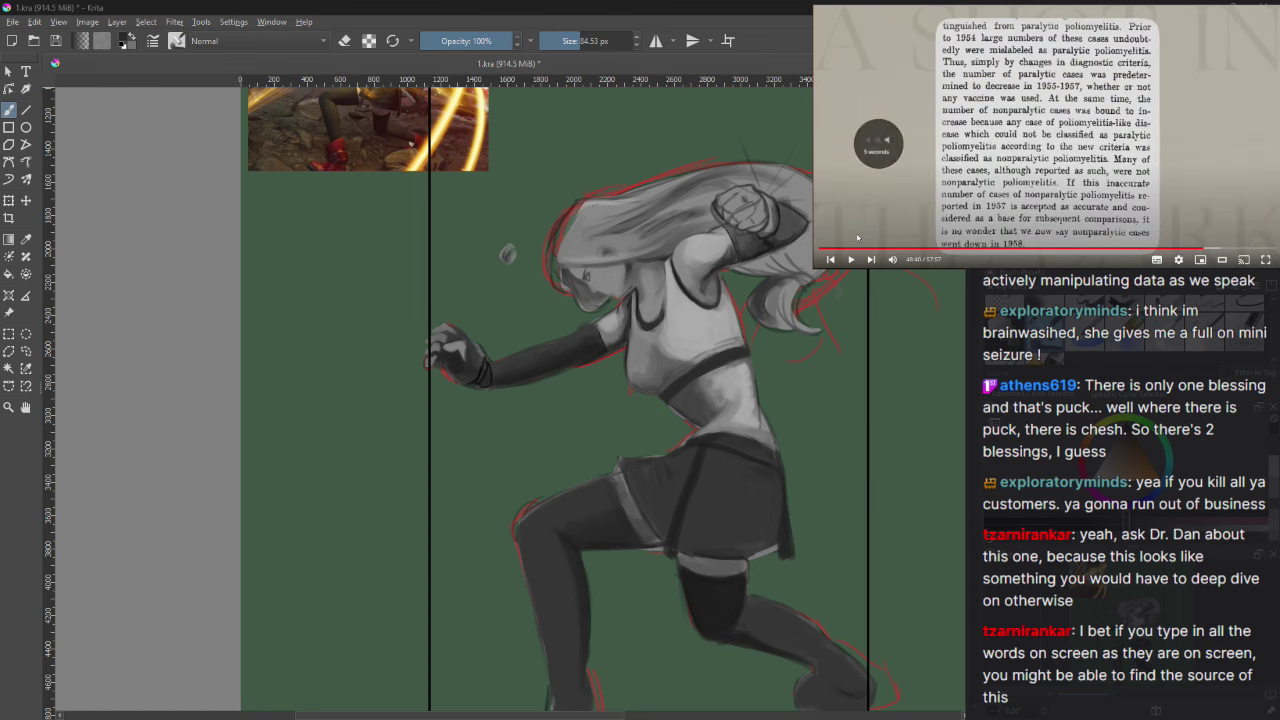
pyautogui.press('Left')
pyautogui.press('Left')
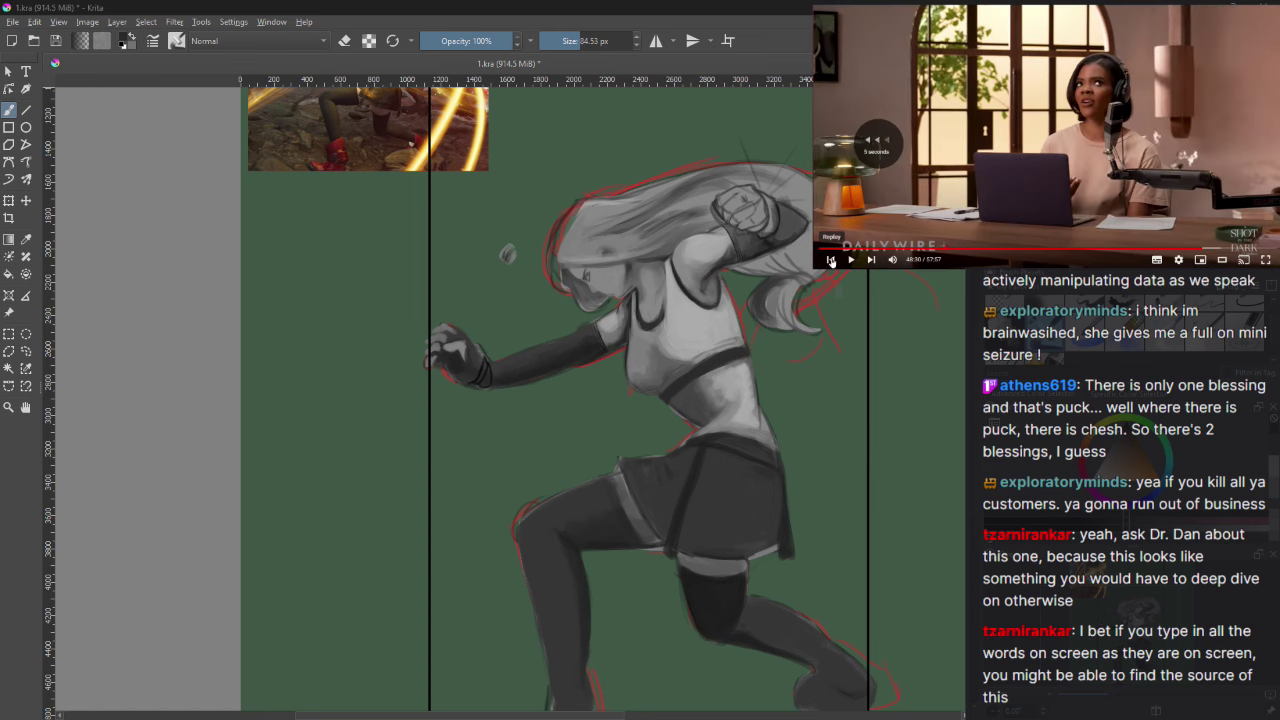
pyautogui.click(851, 260)
pyautogui.press('c')
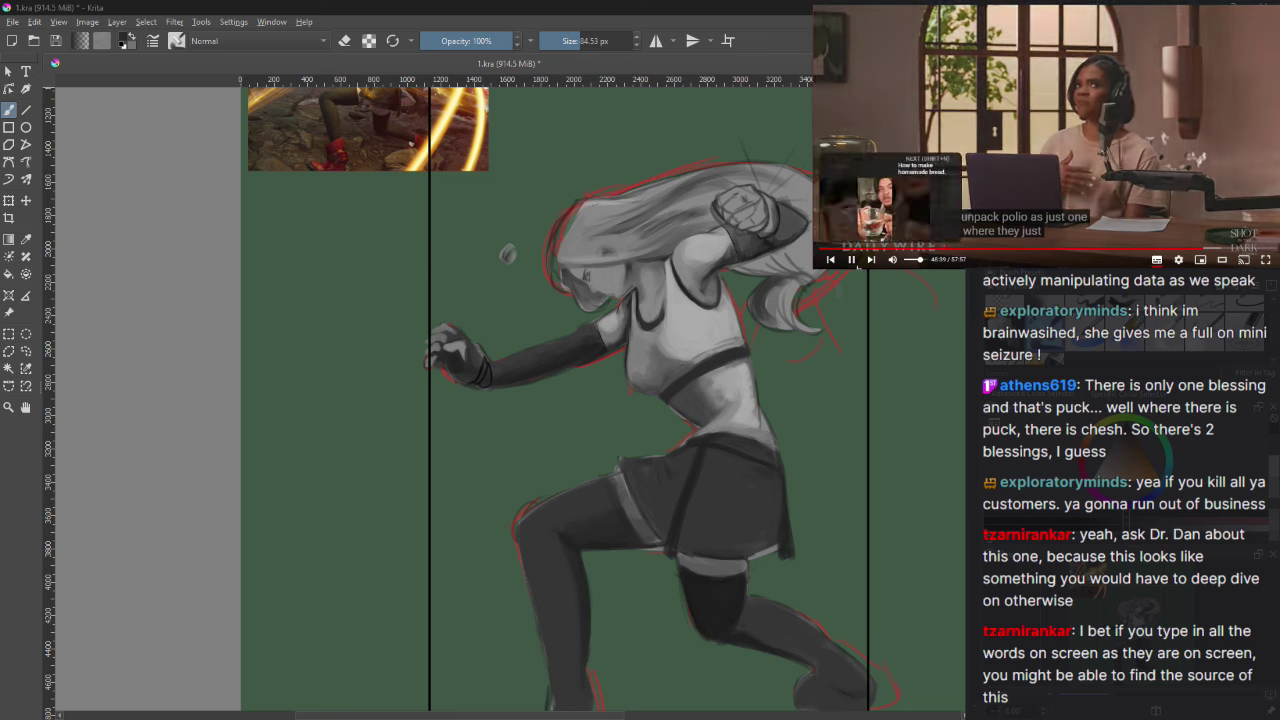
pyautogui.click(850, 260)
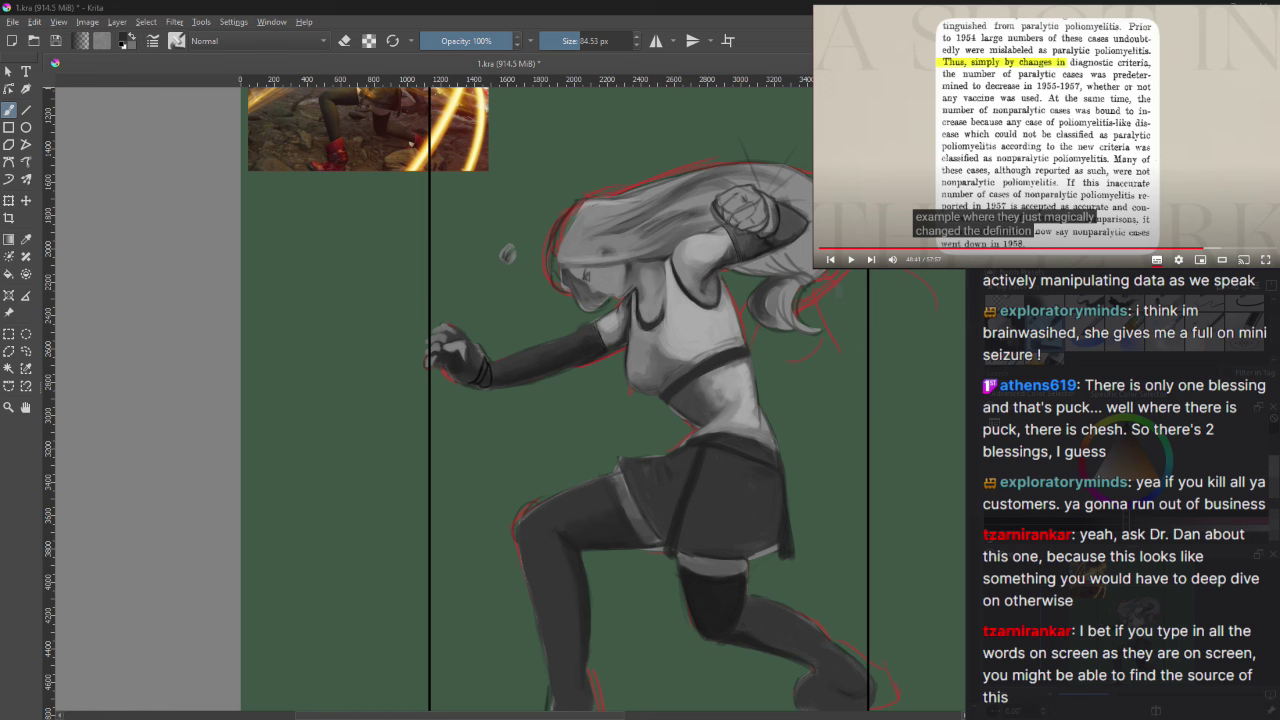
pyautogui.click(853, 261)
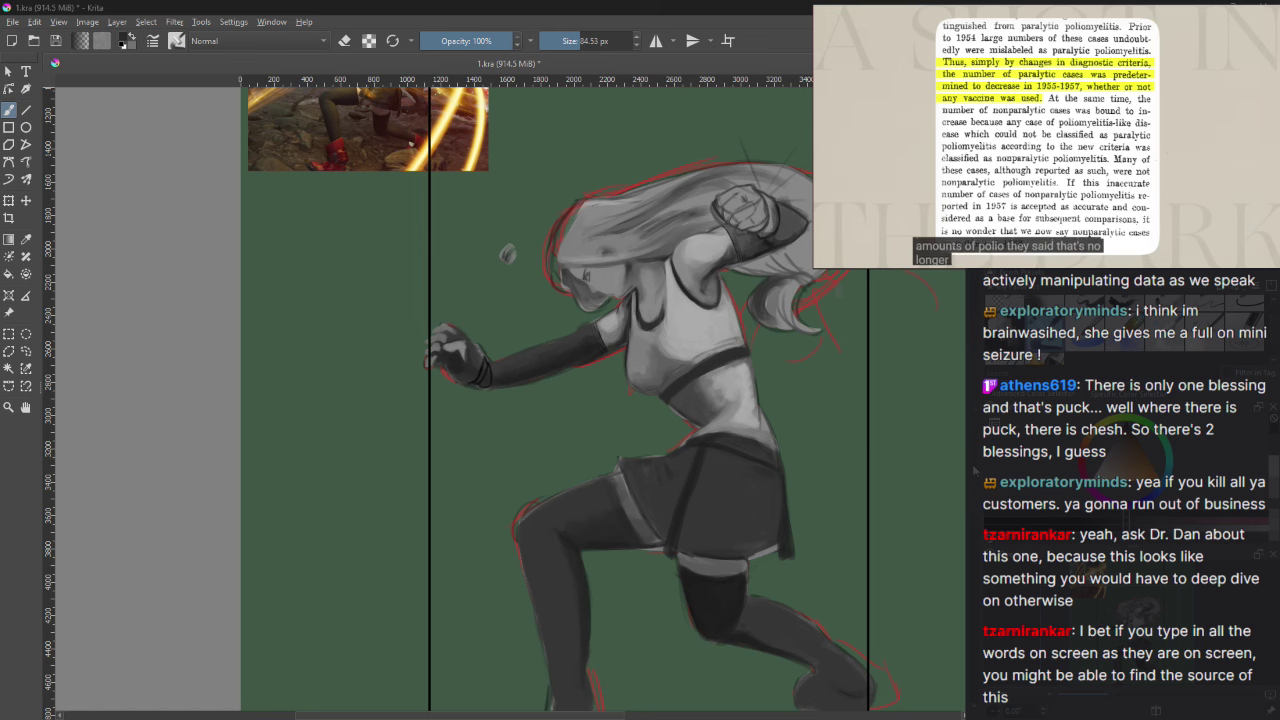
# Step: Pause the side video and paint over the light thigh band at the skirt's front to reshape the skirt's front edge
pyautogui.scroll(1, 640, 400)
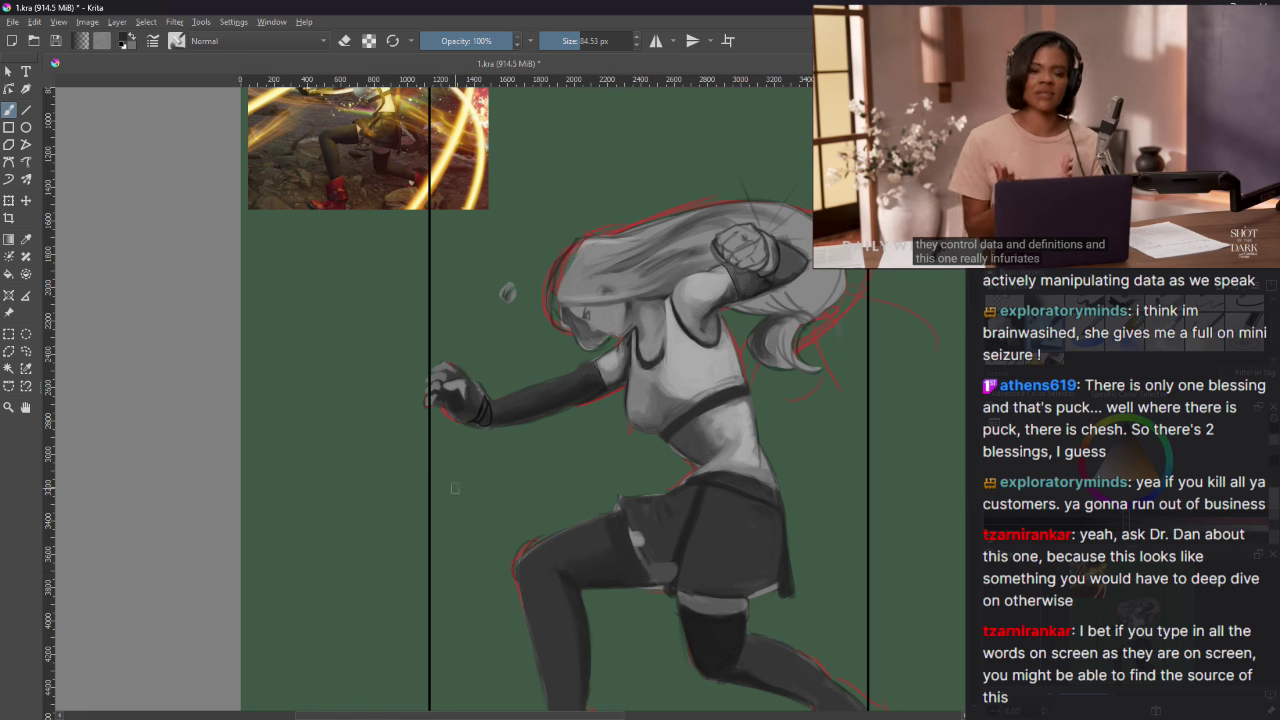
pyautogui.moveTo(1120, 170)
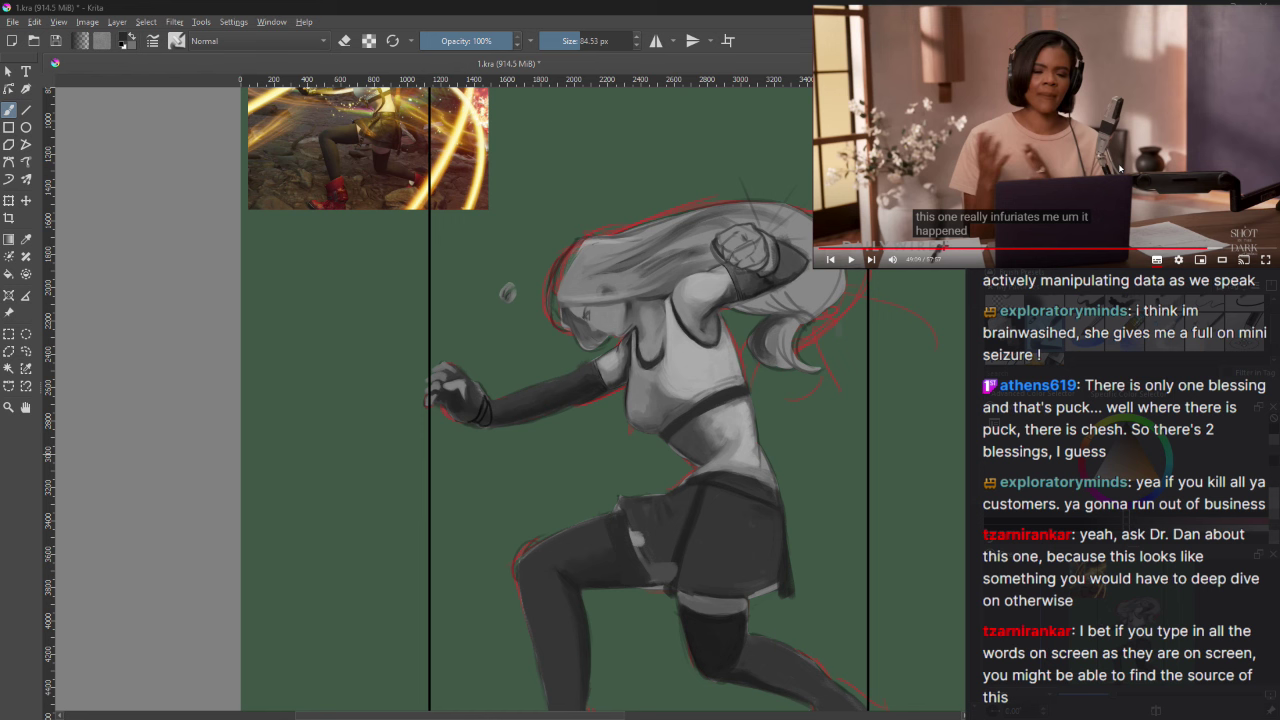
pyautogui.press('e')
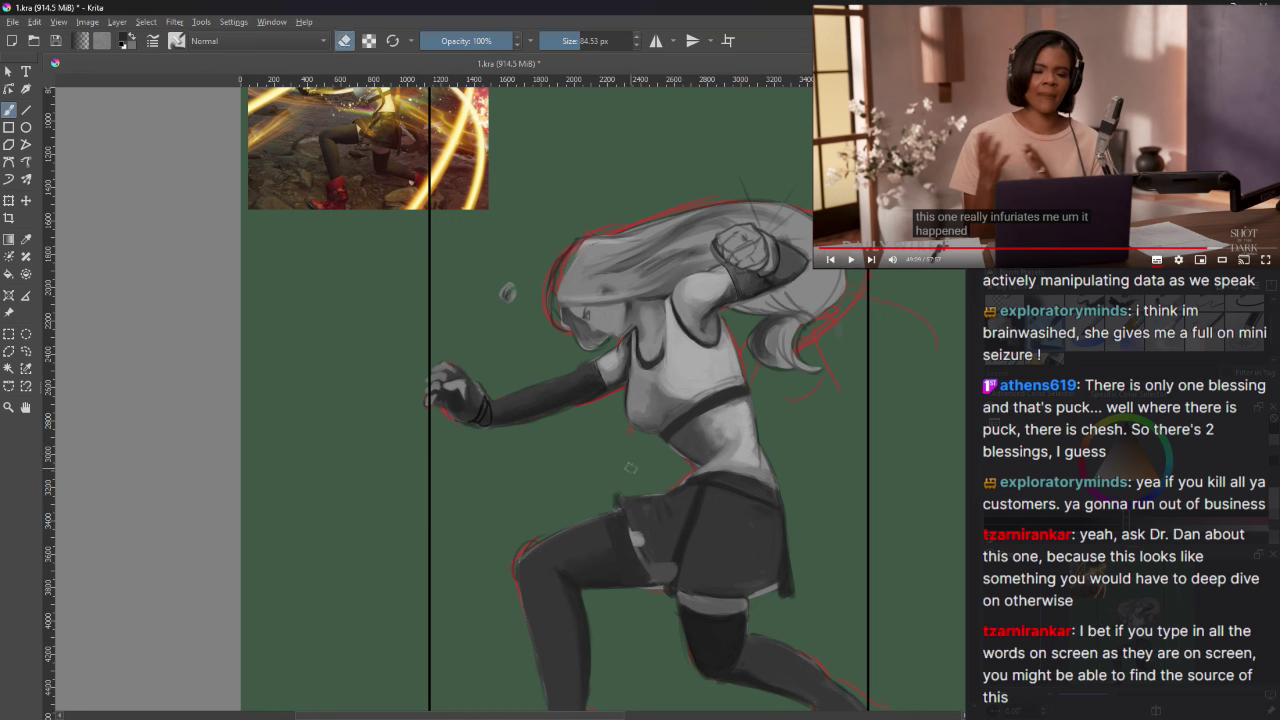
pyautogui.press('e')
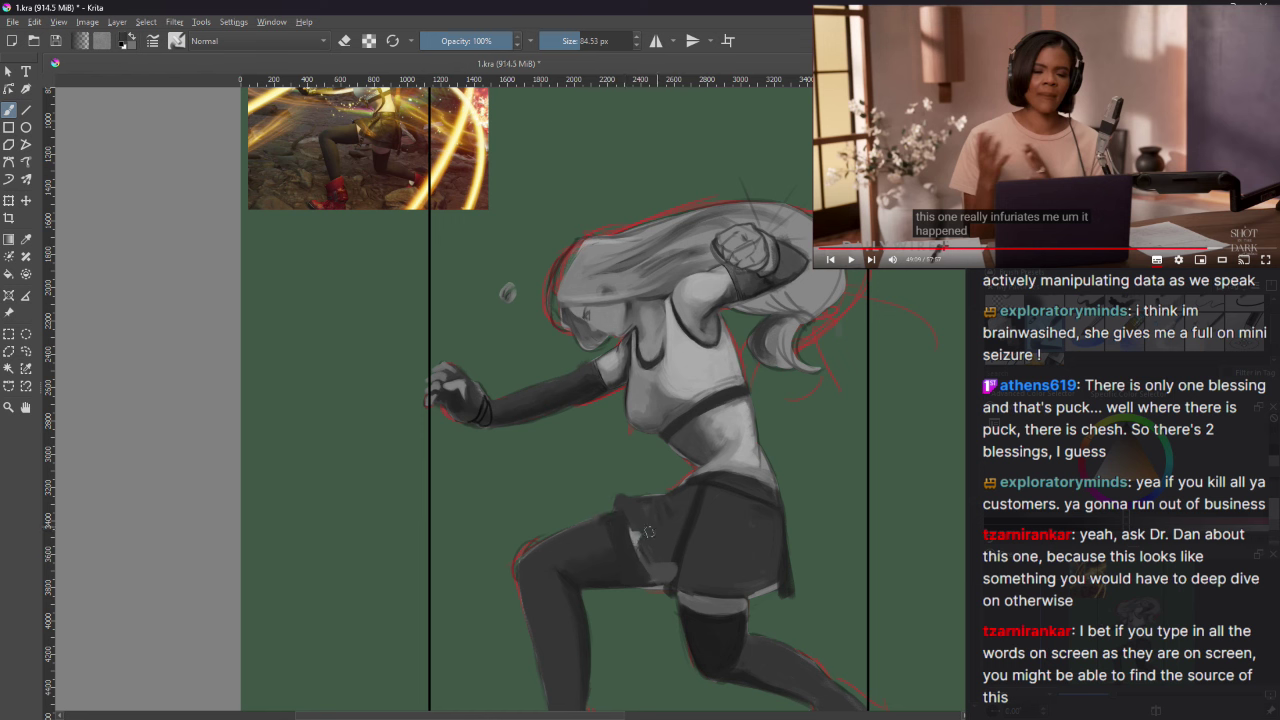
pyautogui.moveTo(645, 537); pyautogui.dragTo(620, 518)
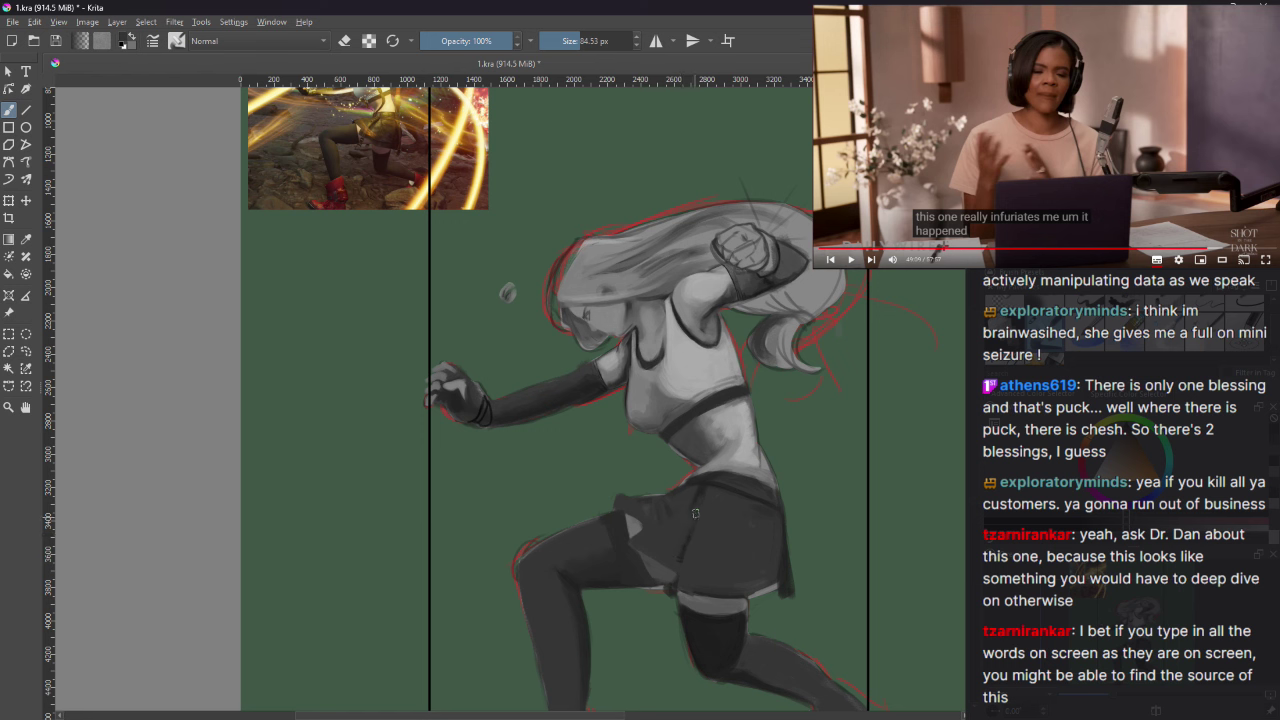
# Step: Paint a dark curved edge along the skirt's front panel from waist to hem, and touch up the hem above the rear thigh
pyautogui.moveTo(694, 502); pyautogui.dragTo(660, 572)
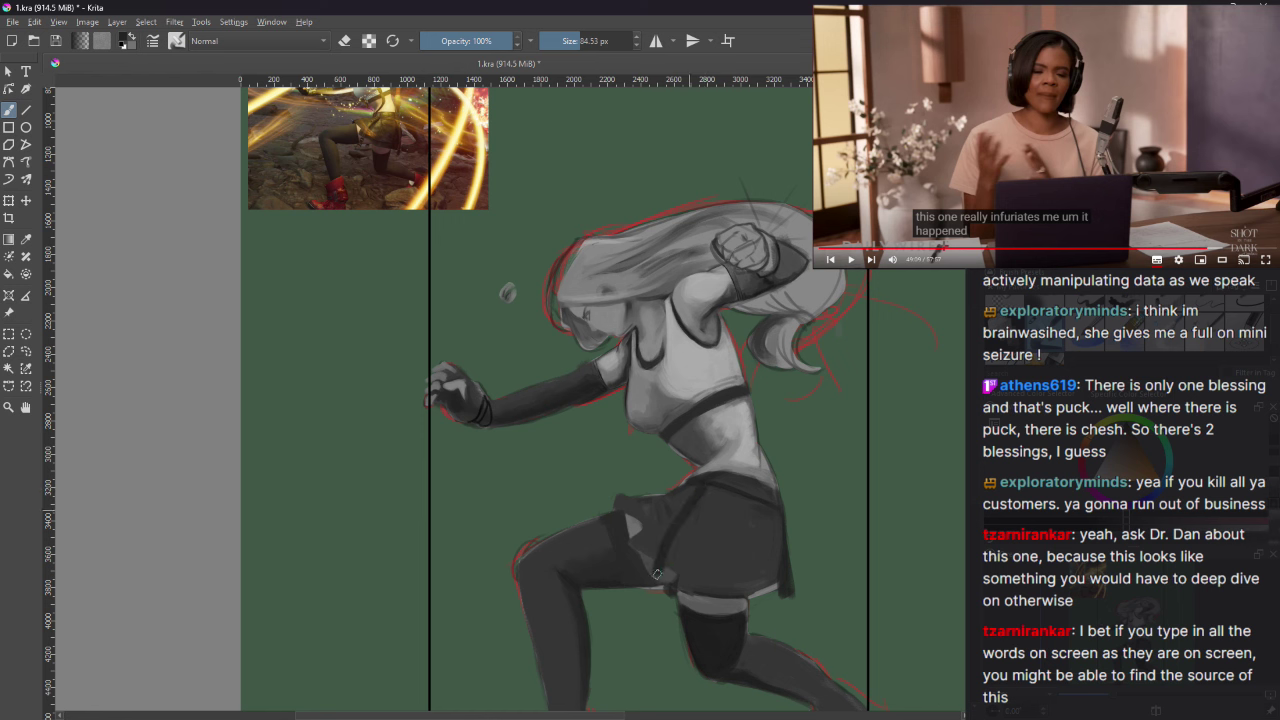
pyautogui.moveTo(701, 484); pyautogui.dragTo(652, 594)
pyautogui.moveTo(688, 600); pyautogui.dragTo(750, 622)
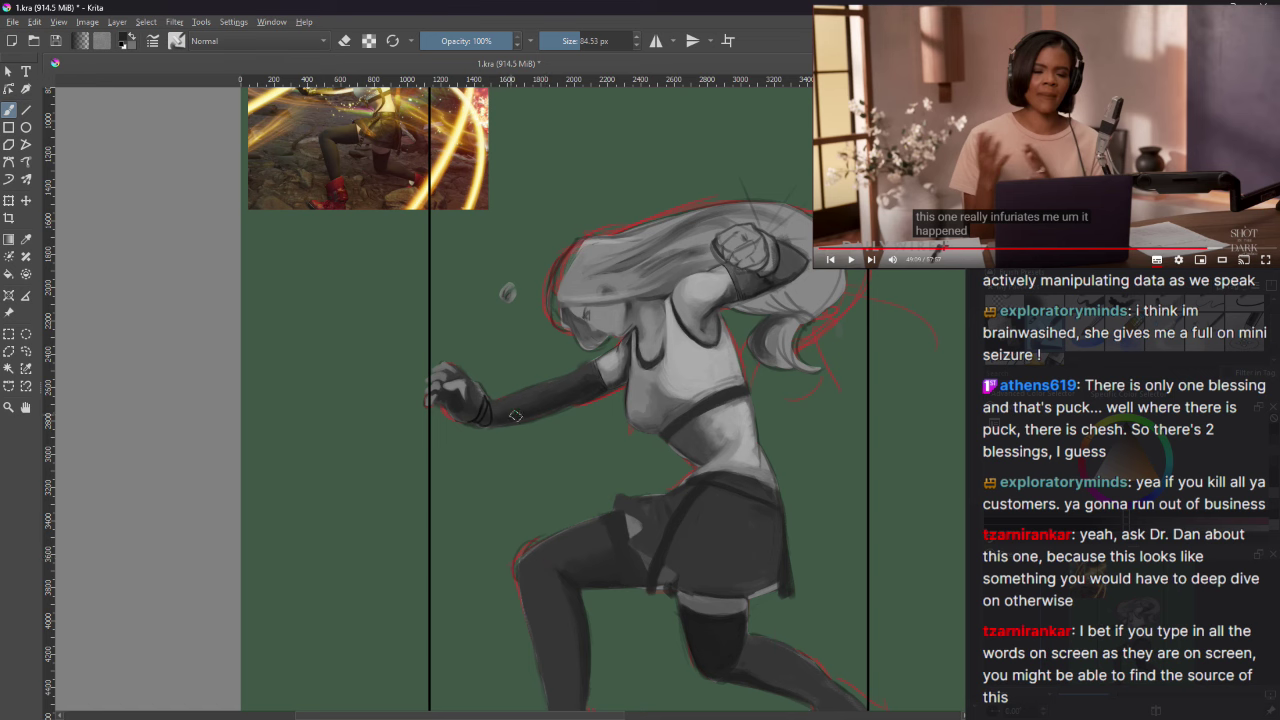
# Step: Find the source list in the side video's description and open the PubMed record for the 1960 Illinois Medical Journal polio vaccine article
pyautogui.moveTo(1013, 233)
pyautogui.scroll(-10, 1013, 233)
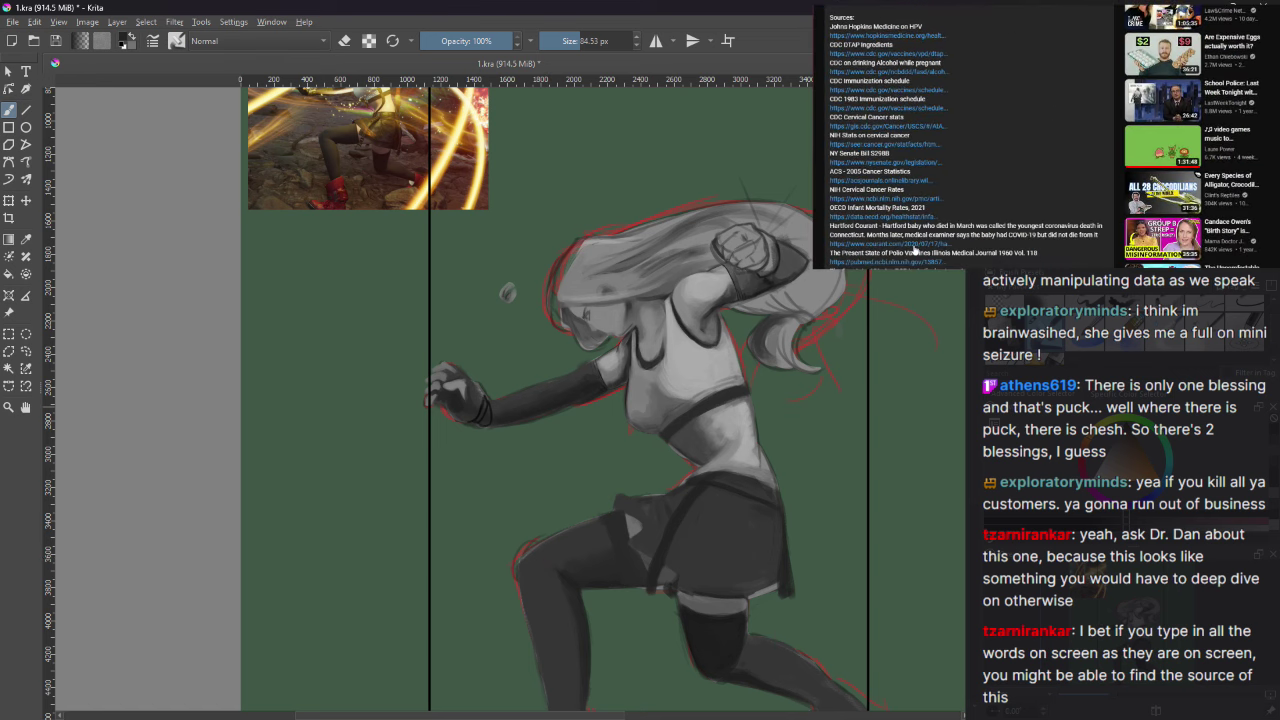
pyautogui.scroll(-1, 911, 264)
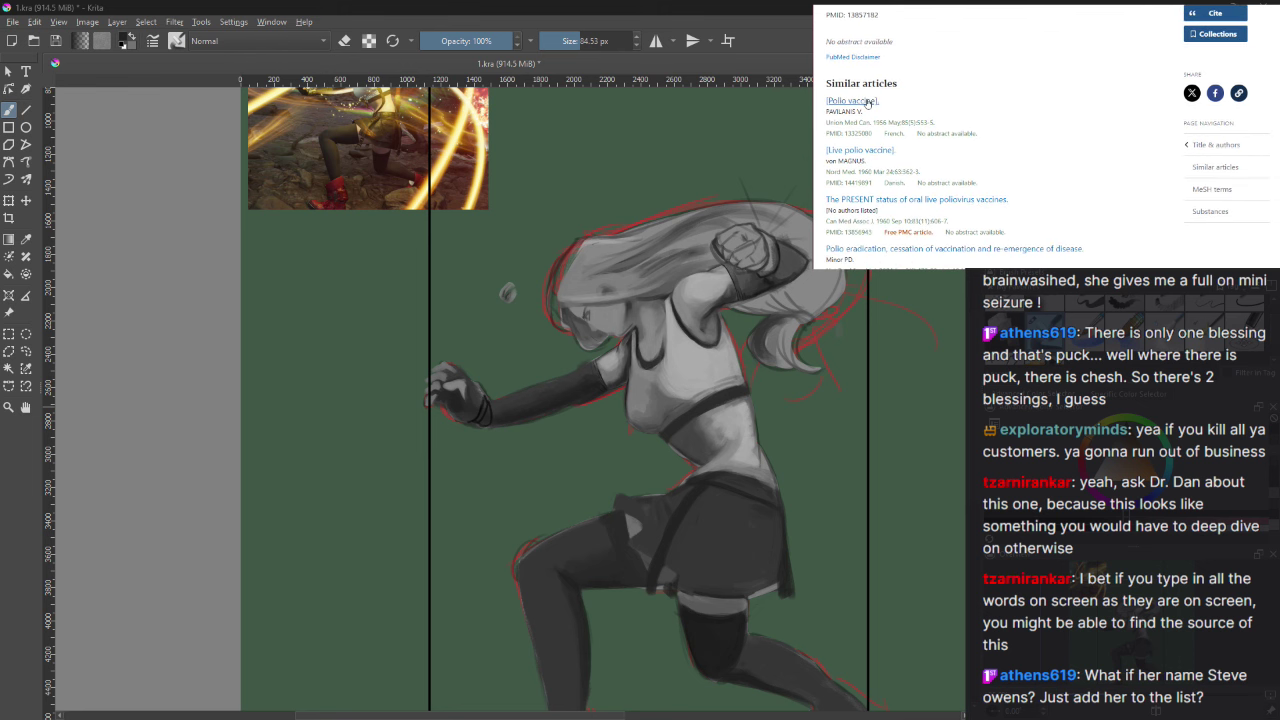
# Step: Open the similar article "[Polio vaccine]", look through its record and related articles, and return to the original PubMed record
pyautogui.click(868, 103)
pyautogui.scroll(-5, 920, 121)
pyautogui.scroll(-5, 920, 121)
pyautogui.scroll(2, 920, 121)
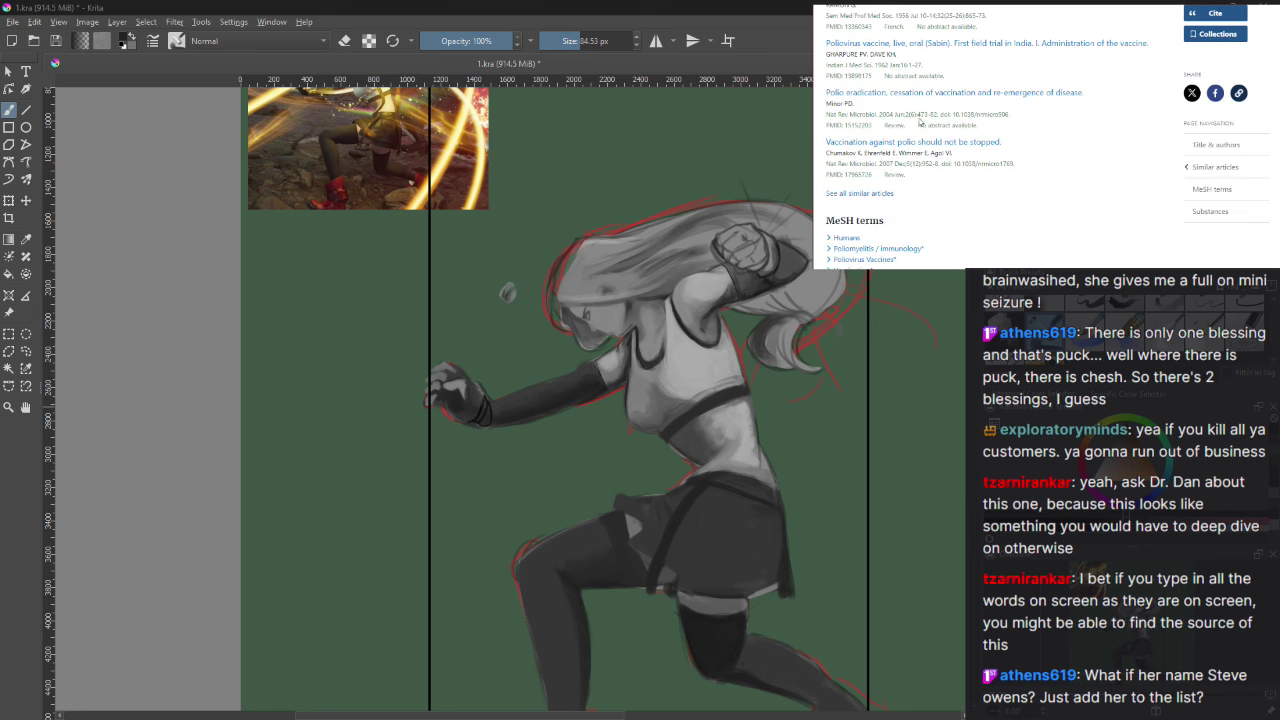
pyautogui.scroll(2, 920, 118)
pyautogui.scroll(3, 920, 121)
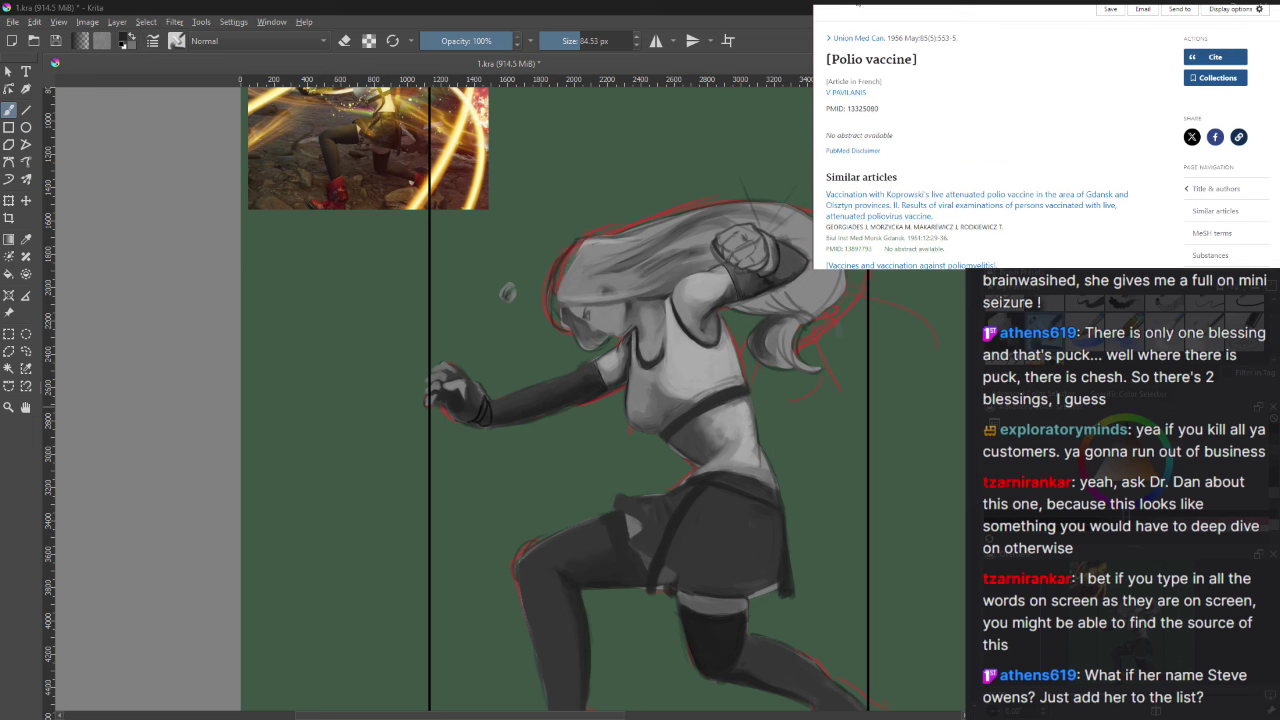
pyautogui.hotkey('alt', 'Left')
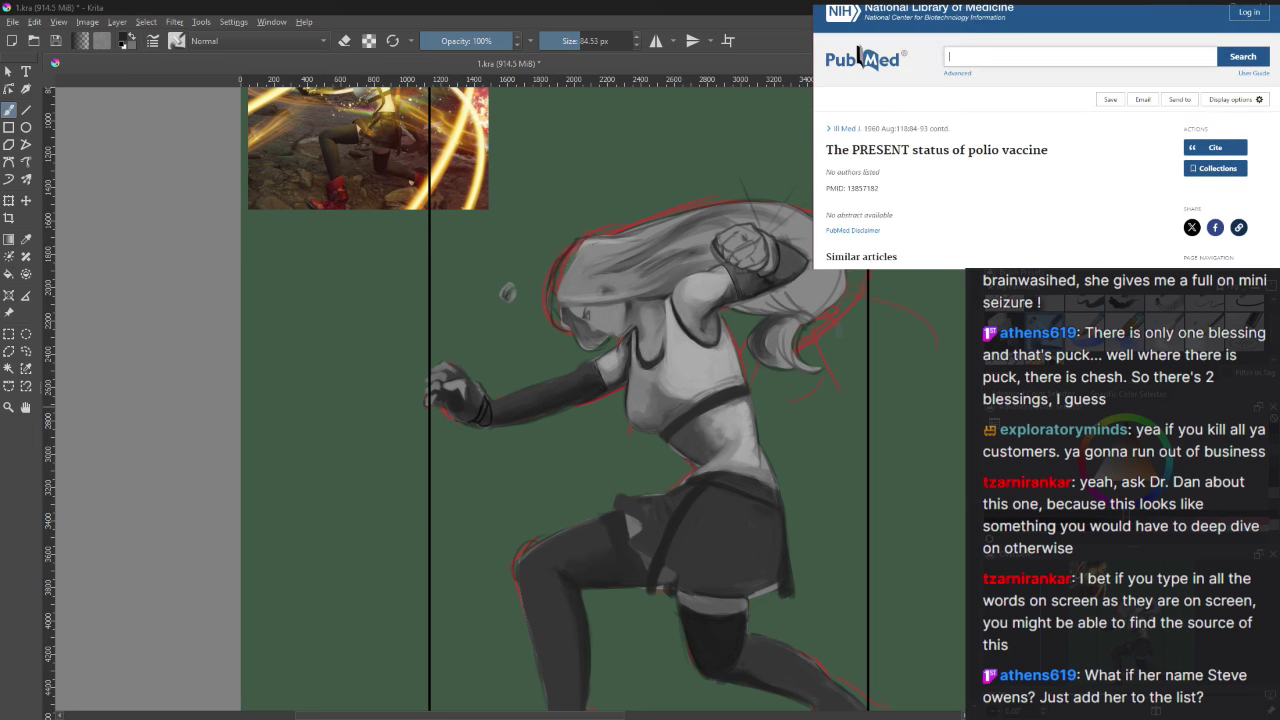
# Step: Return to the side video's description and look over the source list around the 1960 Illinois Medical Journal polio vaccine entry
pyautogui.hotkey('alt', 'Left')
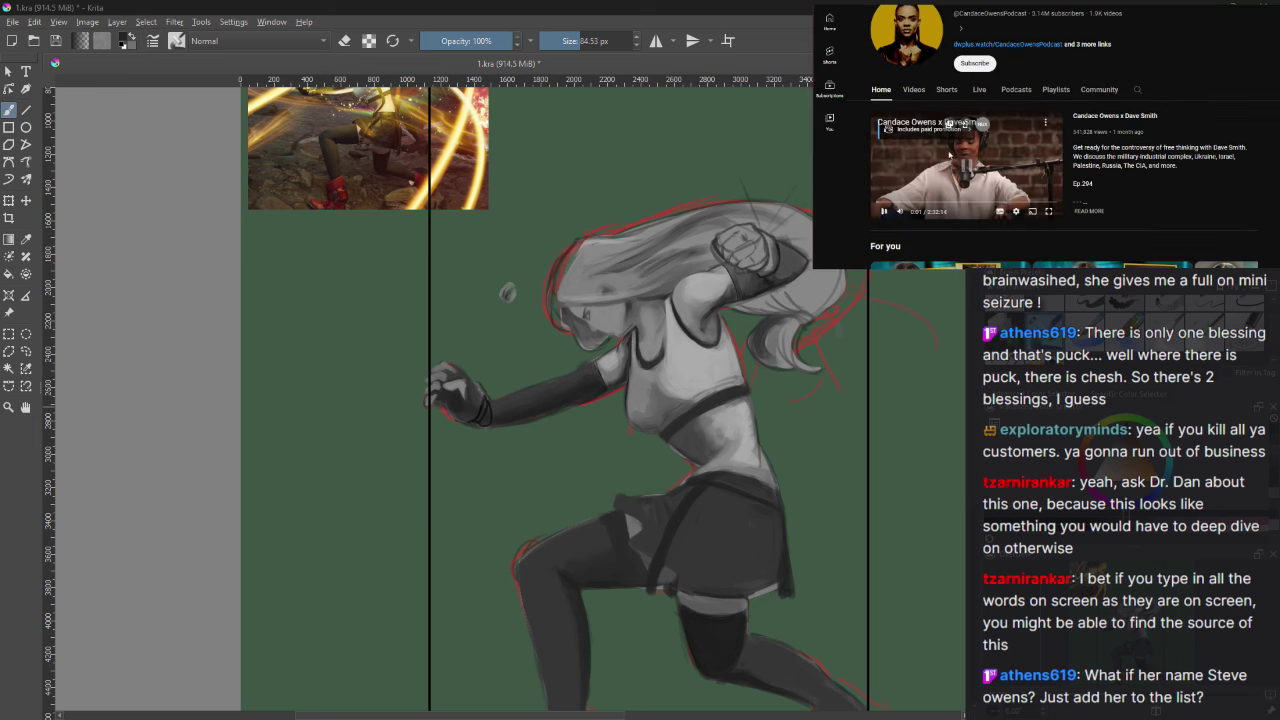
pyautogui.hotkey('alt', 'Left')
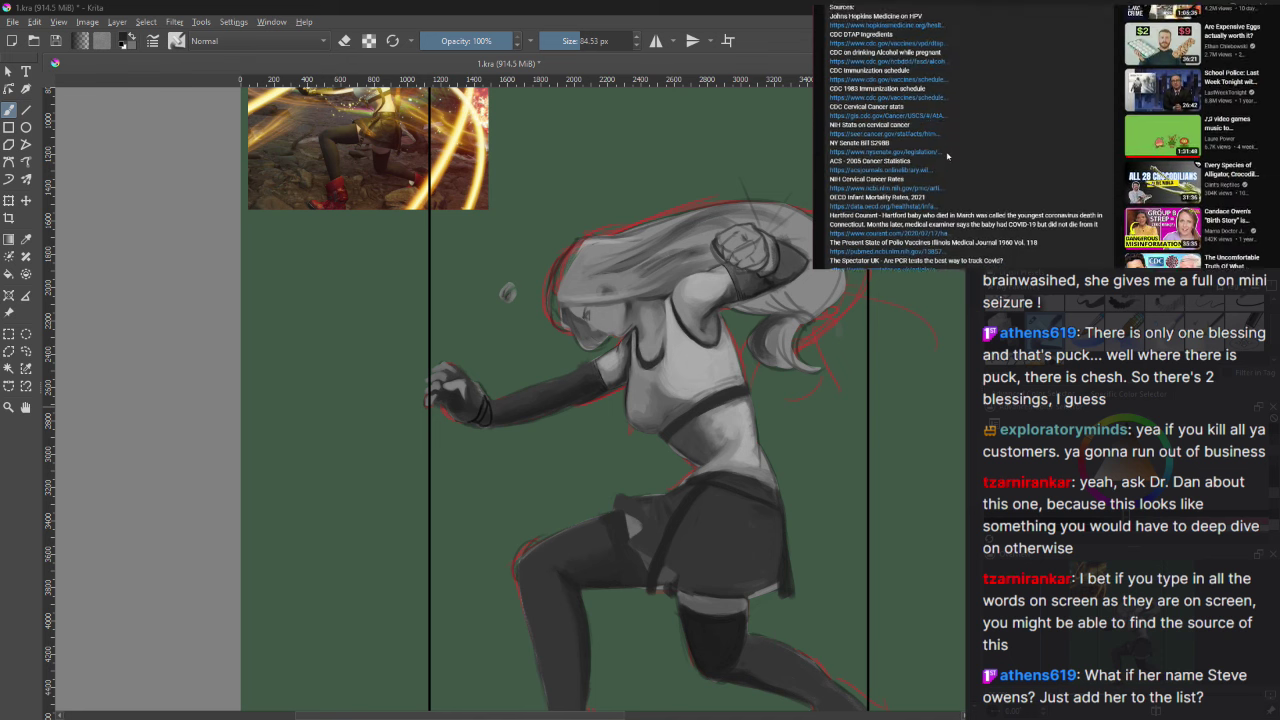
pyautogui.scroll(-1, 947, 155)
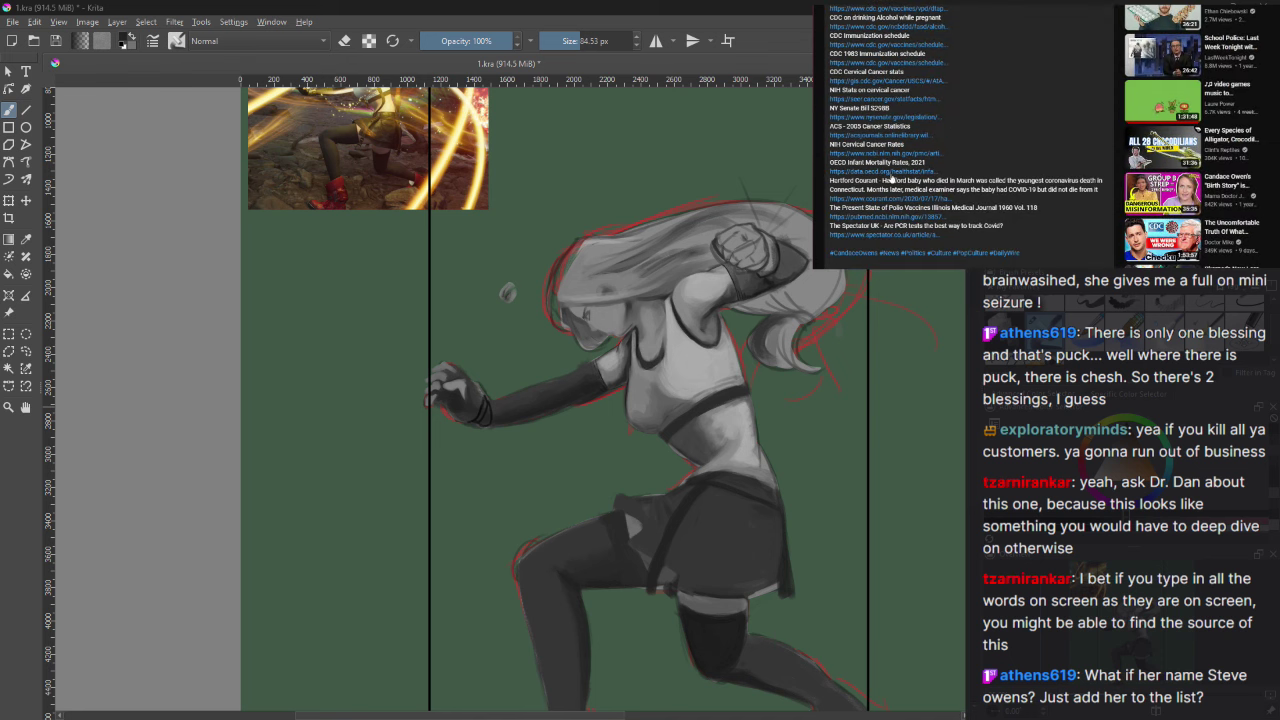
pyautogui.scroll(1, 884, 157)
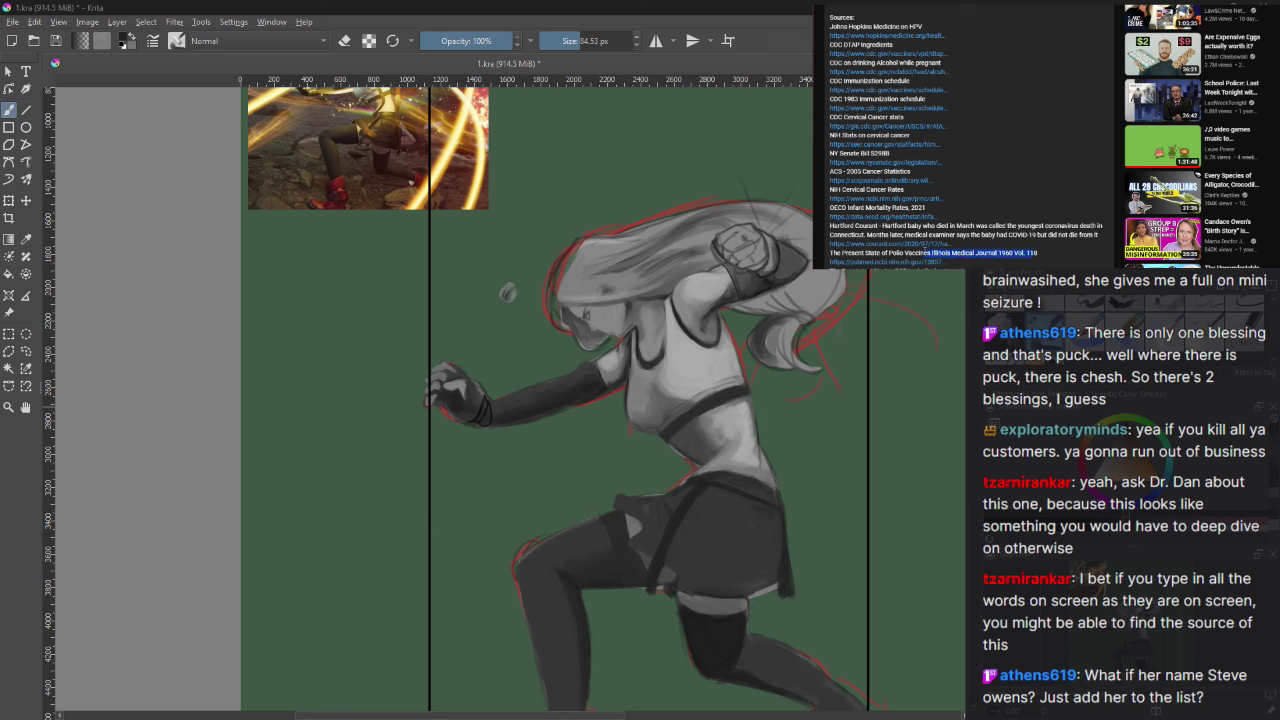
pyautogui.scroll(1, 926, 253)
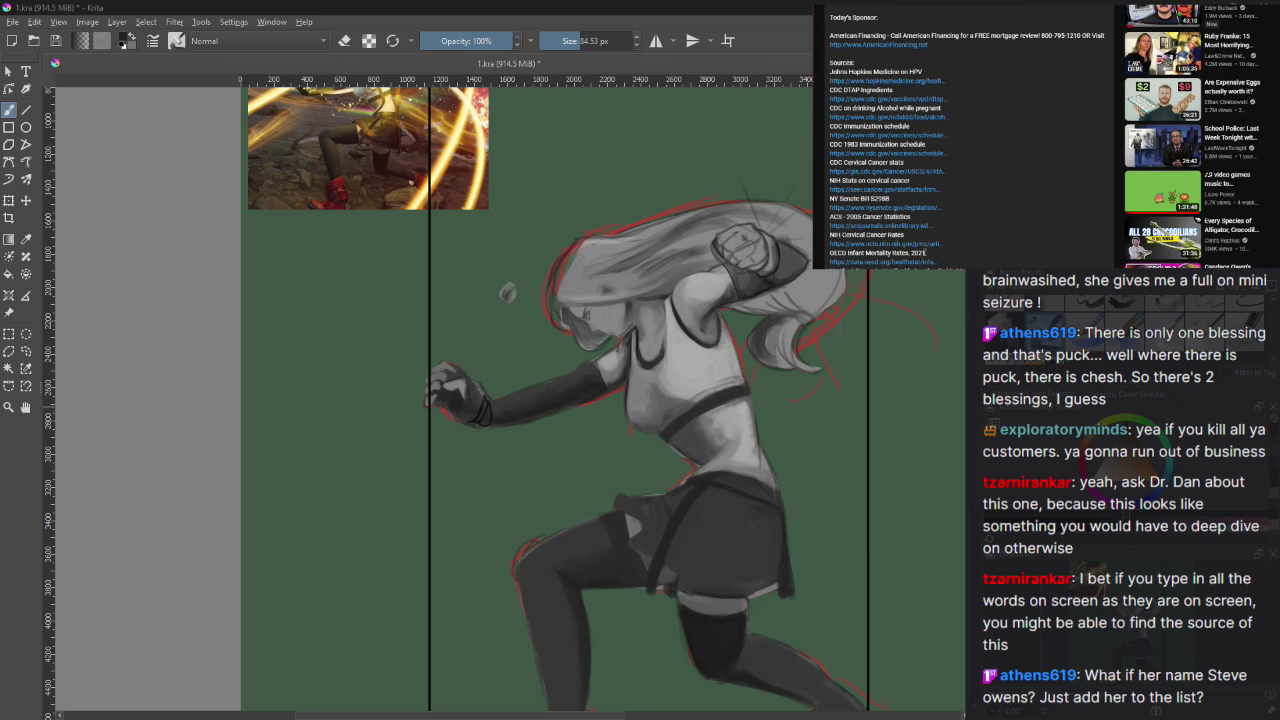
# Step: Go back to the PubMed record "The PRESENT status of polio vaccine" and look through its similar articles
pyautogui.click(1024, 9)
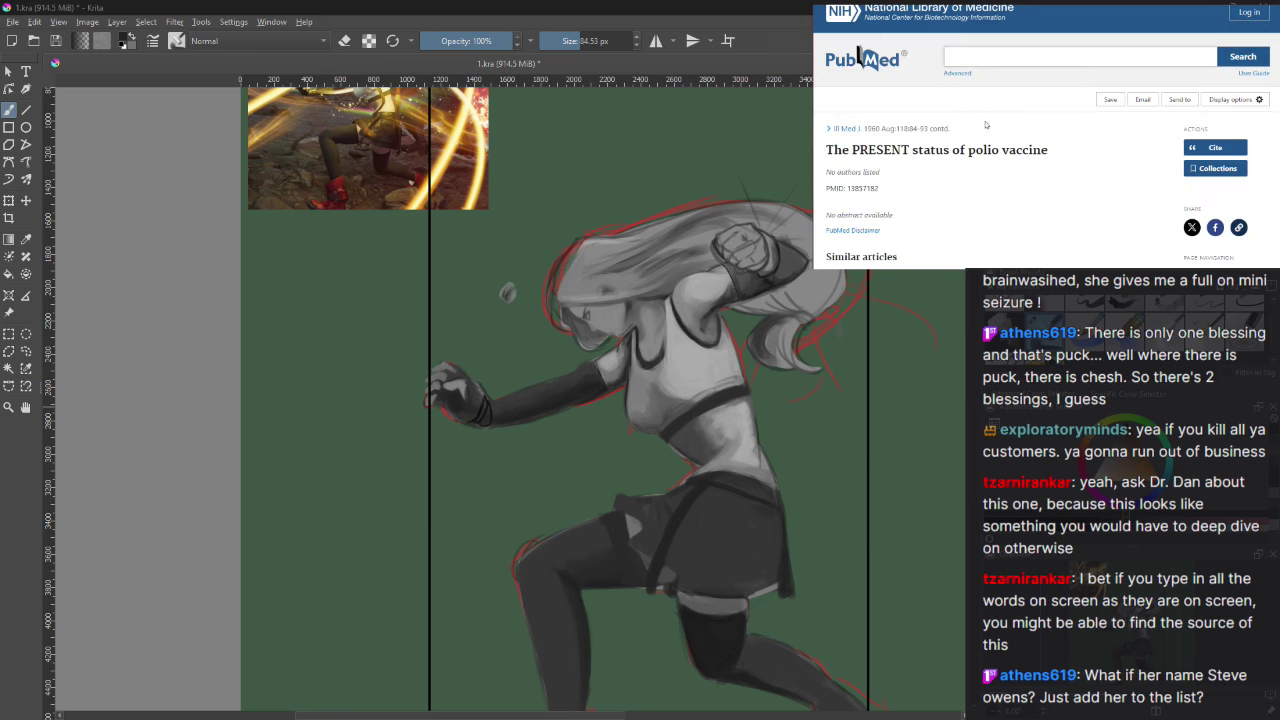
pyautogui.scroll(-1, 978, 124)
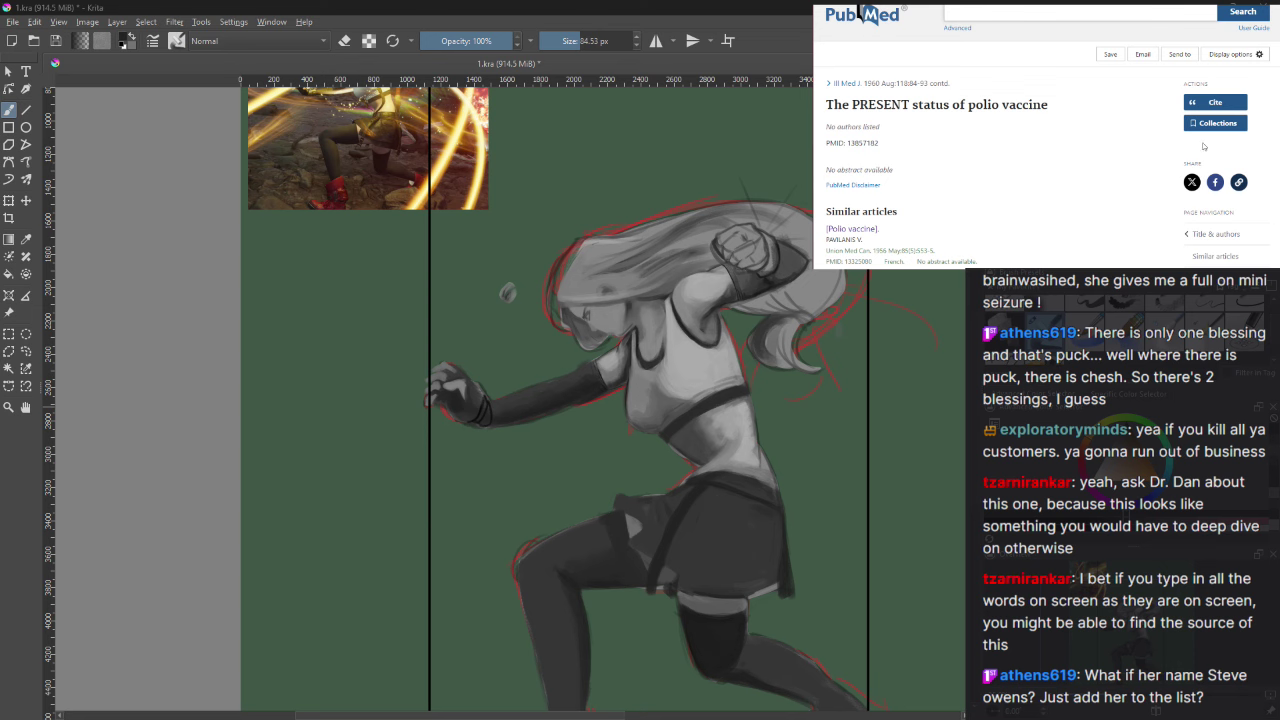
pyautogui.scroll(-1, 1182, 195)
pyautogui.scroll(-1, 1185, 243)
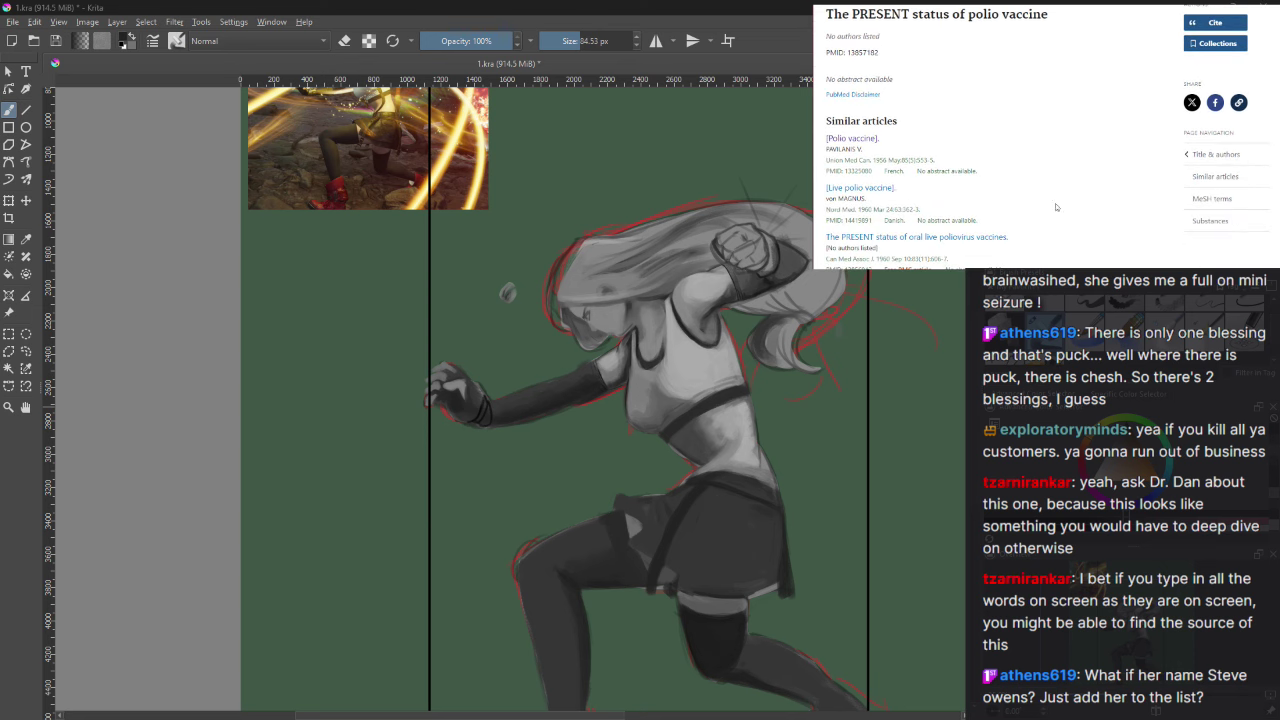
pyautogui.scroll(-2, 883, 163)
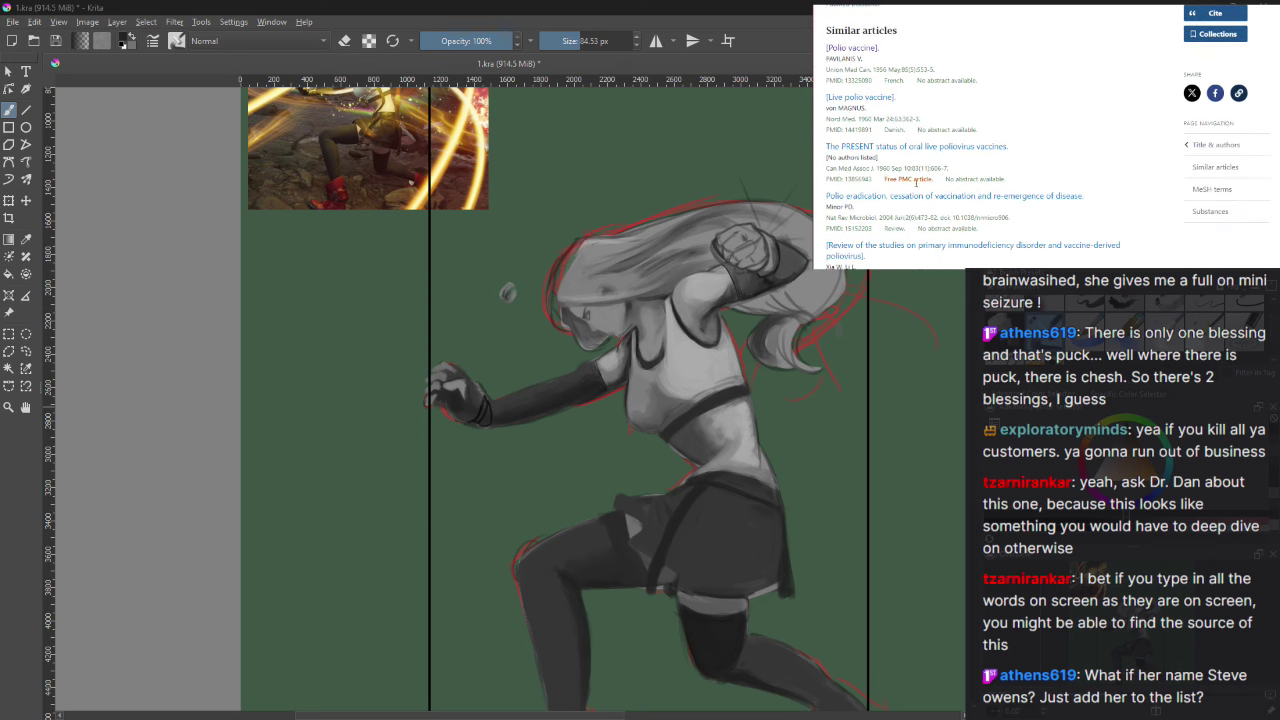
pyautogui.scroll(1, 864, 106)
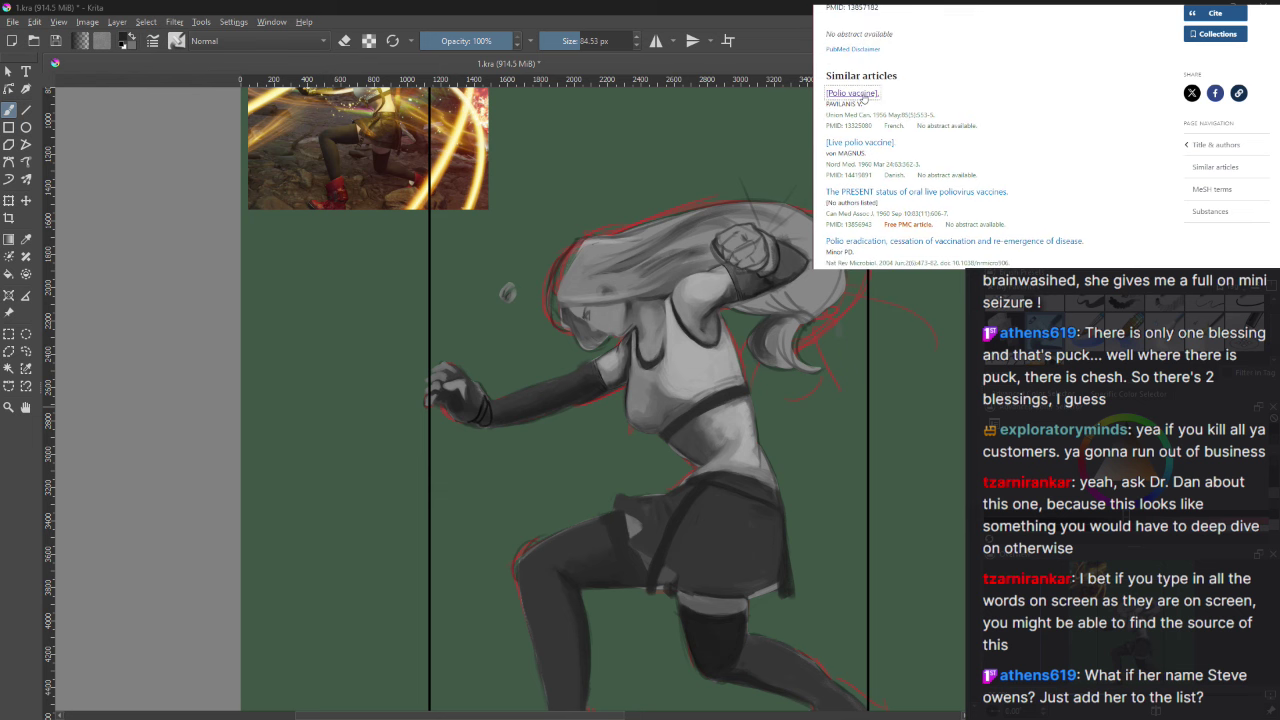
# Step: Open the similar article "[Polio vaccine]", list its author's publications, and open the same article from those results to examine its record
pyautogui.click(852, 93)
pyautogui.scroll(-1, 948, 160)
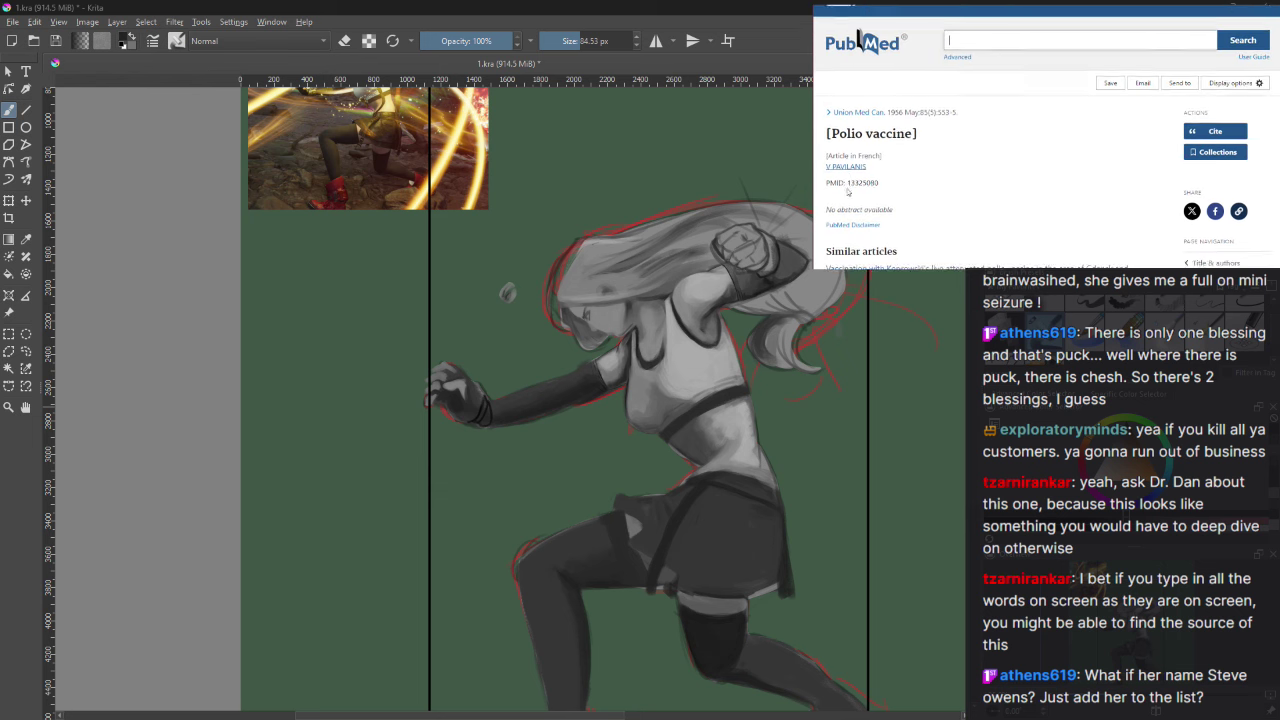
pyautogui.scroll(-1, 864, 180)
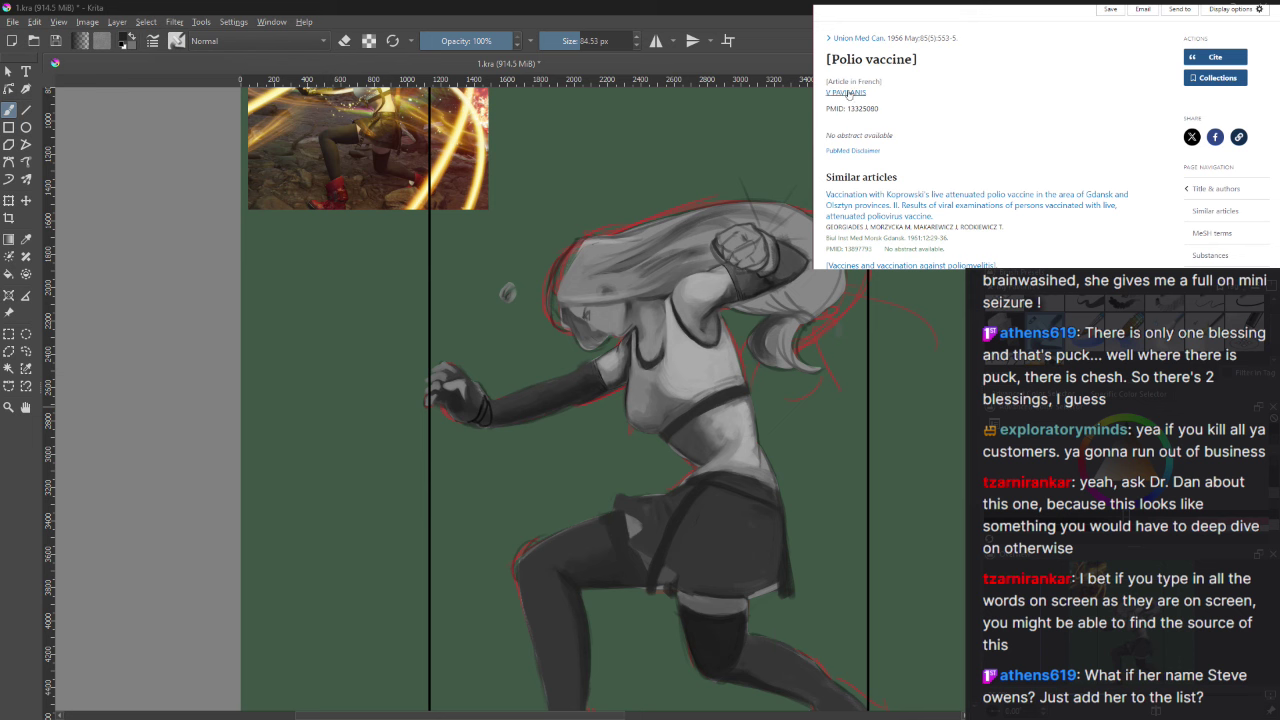
pyautogui.click(849, 93)
pyautogui.scroll(-1, 1012, 177)
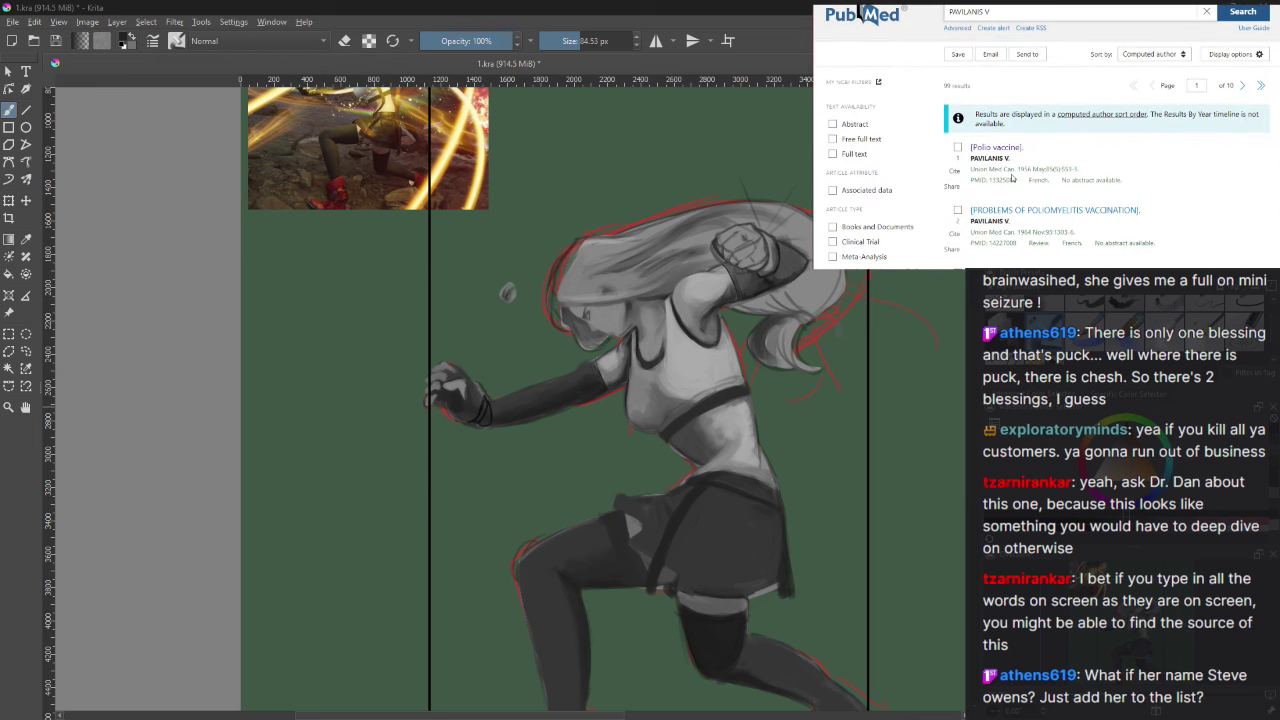
pyautogui.click(1000, 148)
pyautogui.scroll(-1, 880, 165)
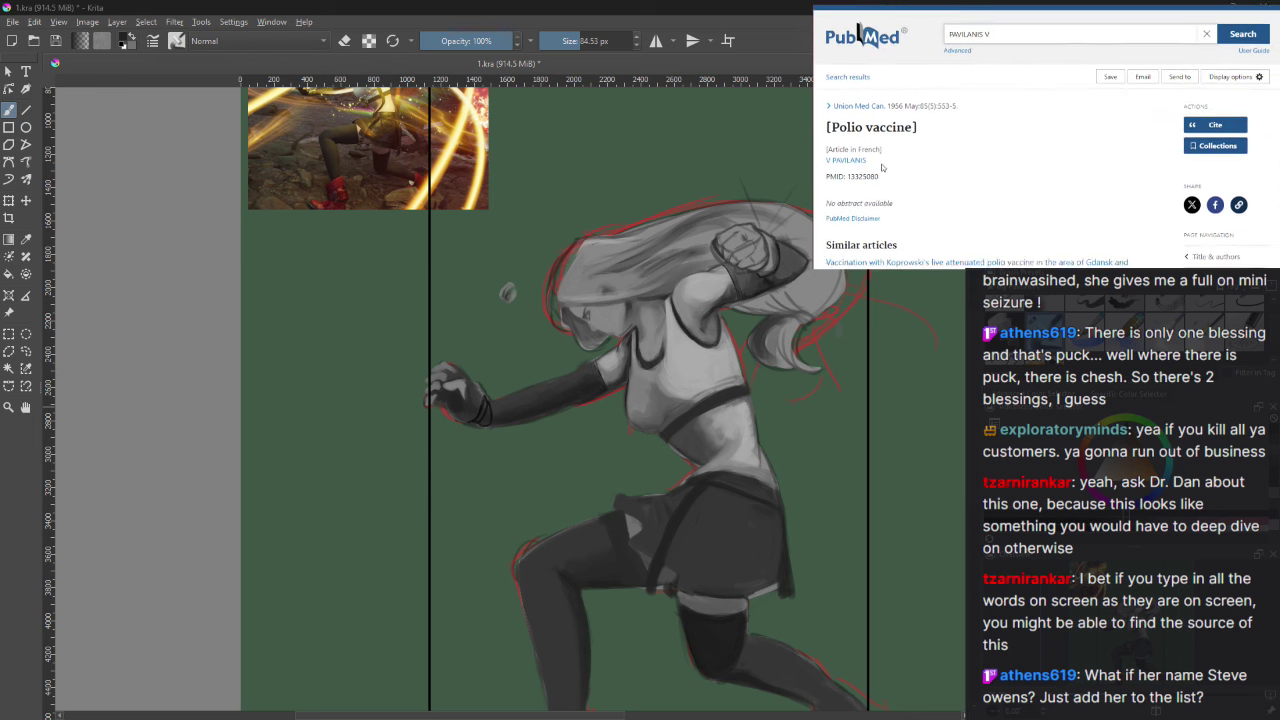
pyautogui.scroll(-4, 1027, 127)
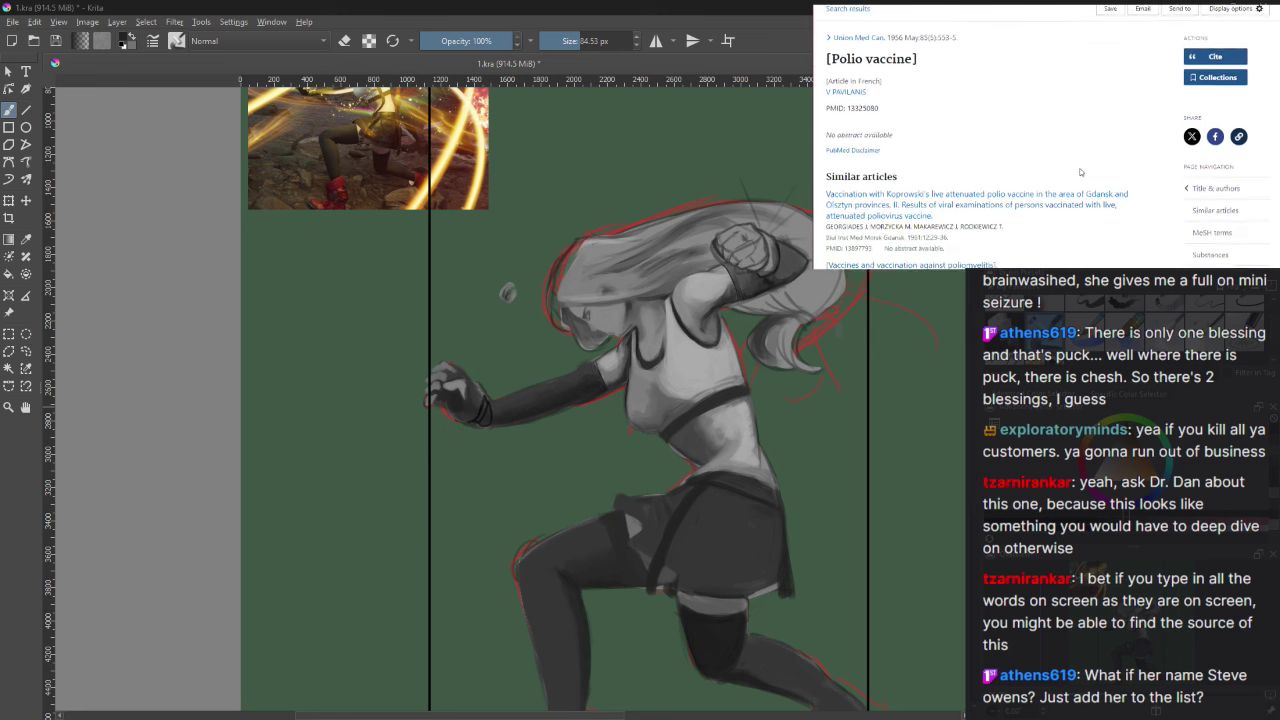
pyautogui.scroll(-10, 1064, 176)
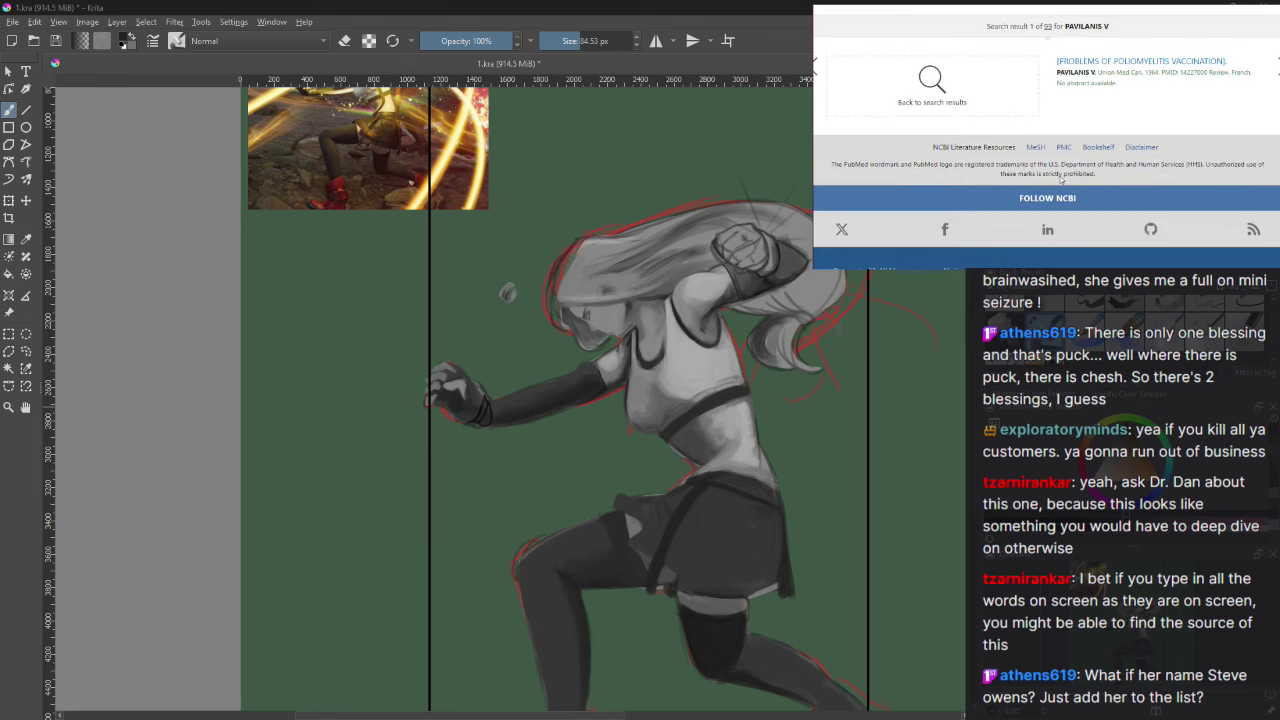
pyautogui.scroll(3, 1062, 180)
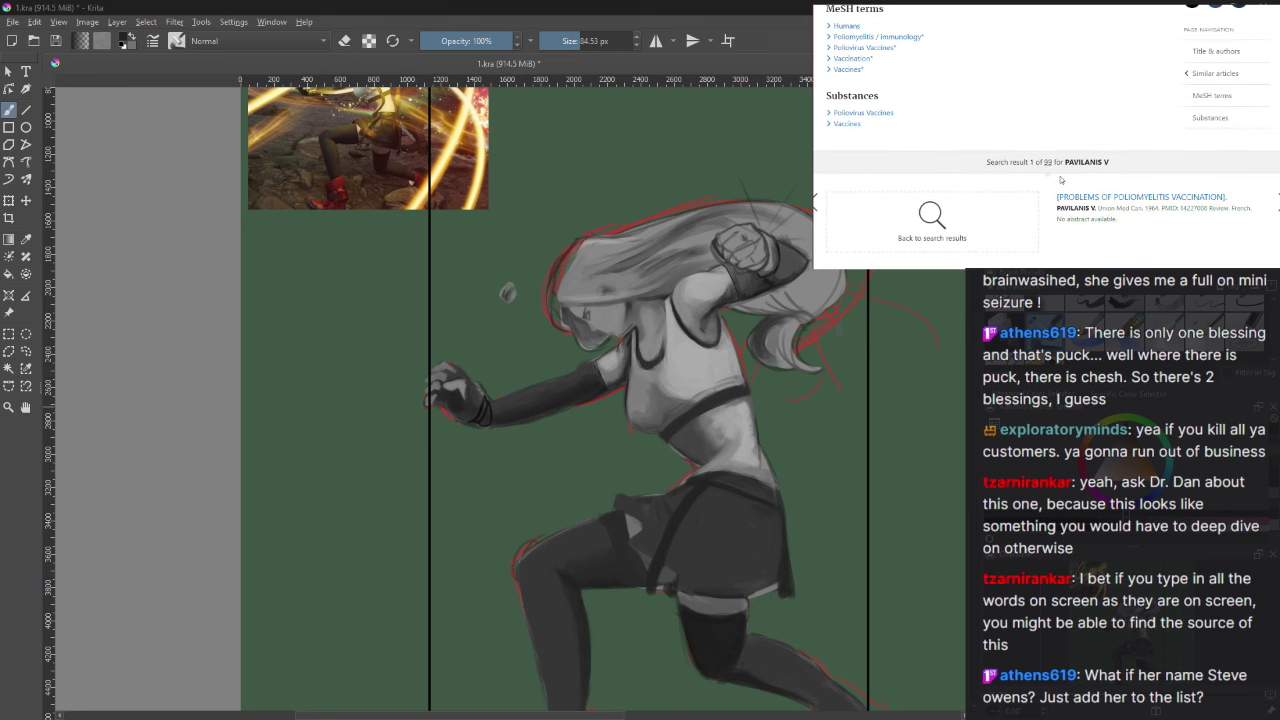
# Step: Open "[PROBLEMS OF POLIOMYELITIS VACCINATION]" and, from it, the article "[REACTIONS AND COMPLICATIONS FOLLOWING ORAL POLIOMYELITIS VACCINATION. II]"
pyautogui.click(1105, 200)
pyautogui.scroll(-4, 1030, 187)
pyautogui.scroll(-2, 1030, 187)
pyautogui.scroll(2, 1030, 187)
pyautogui.click(990, 162)
pyautogui.scroll(-4, 984, 169)
pyautogui.scroll(2, 984, 172)
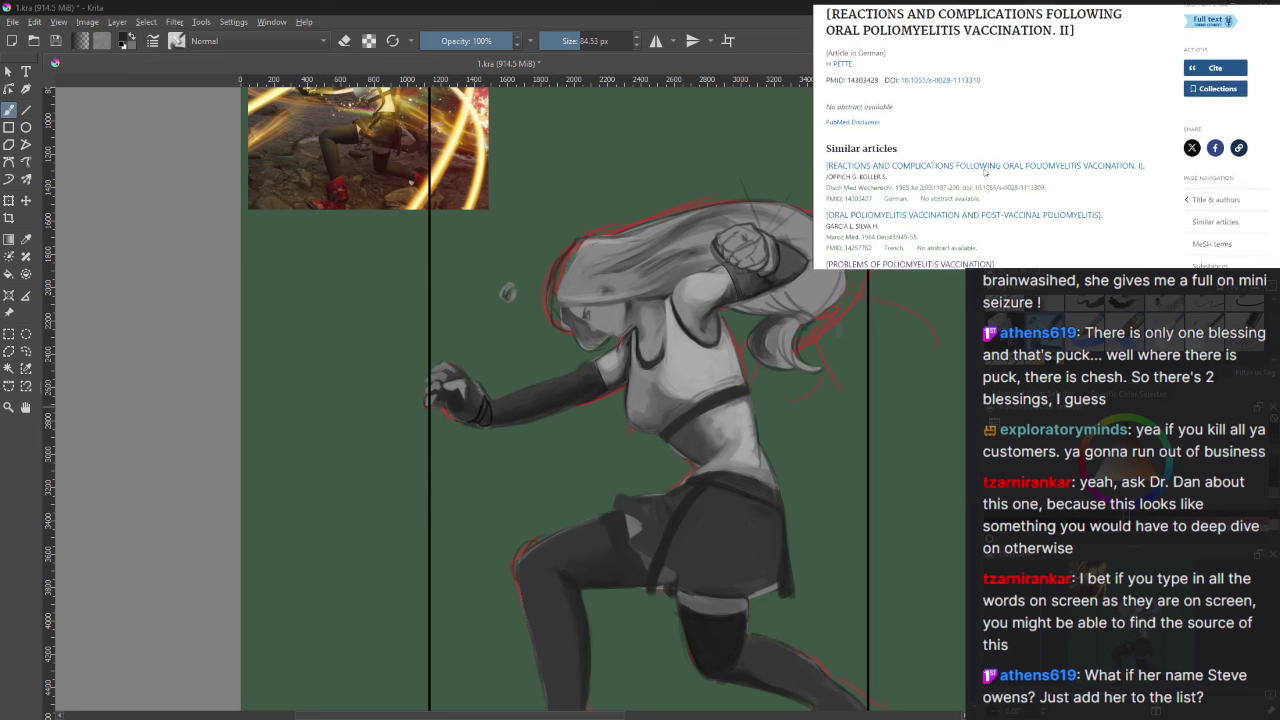
pyautogui.scroll(2, 984, 172)
# Step: Open the article's full-text page at the publisher, accept the privacy notice, and look for an abstract
pyautogui.click(1205, 146)
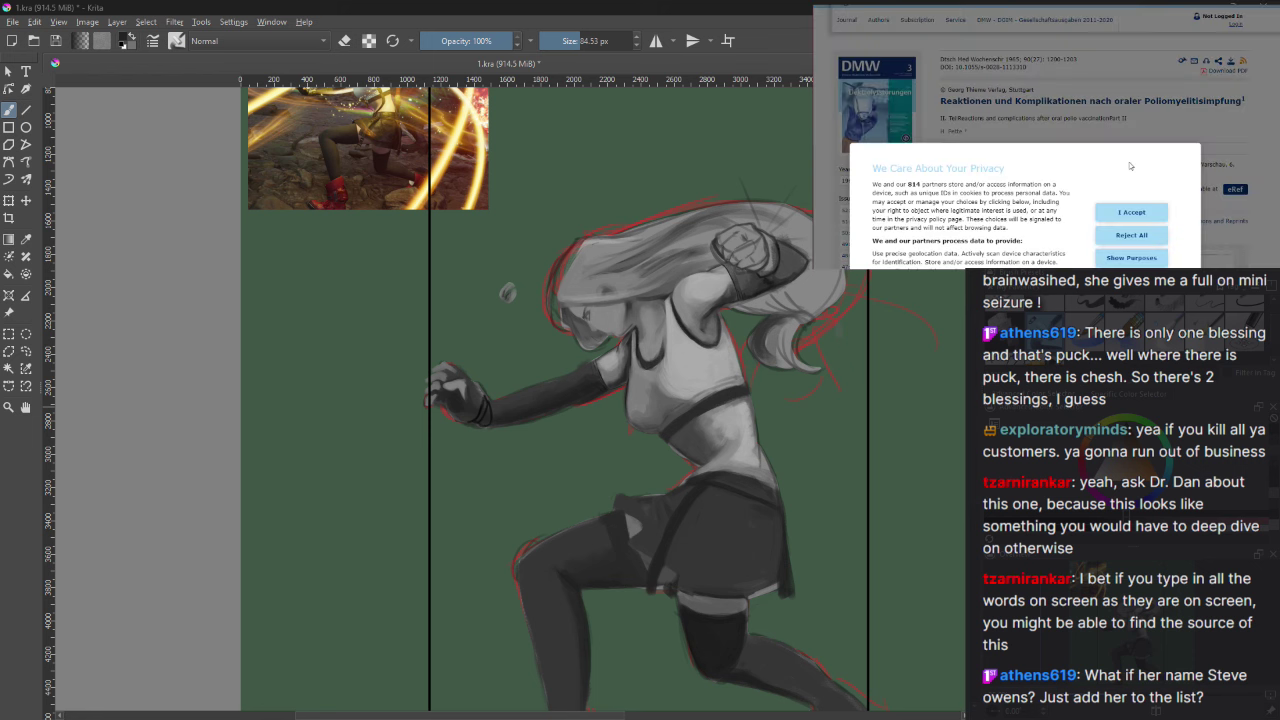
pyautogui.click(1133, 213)
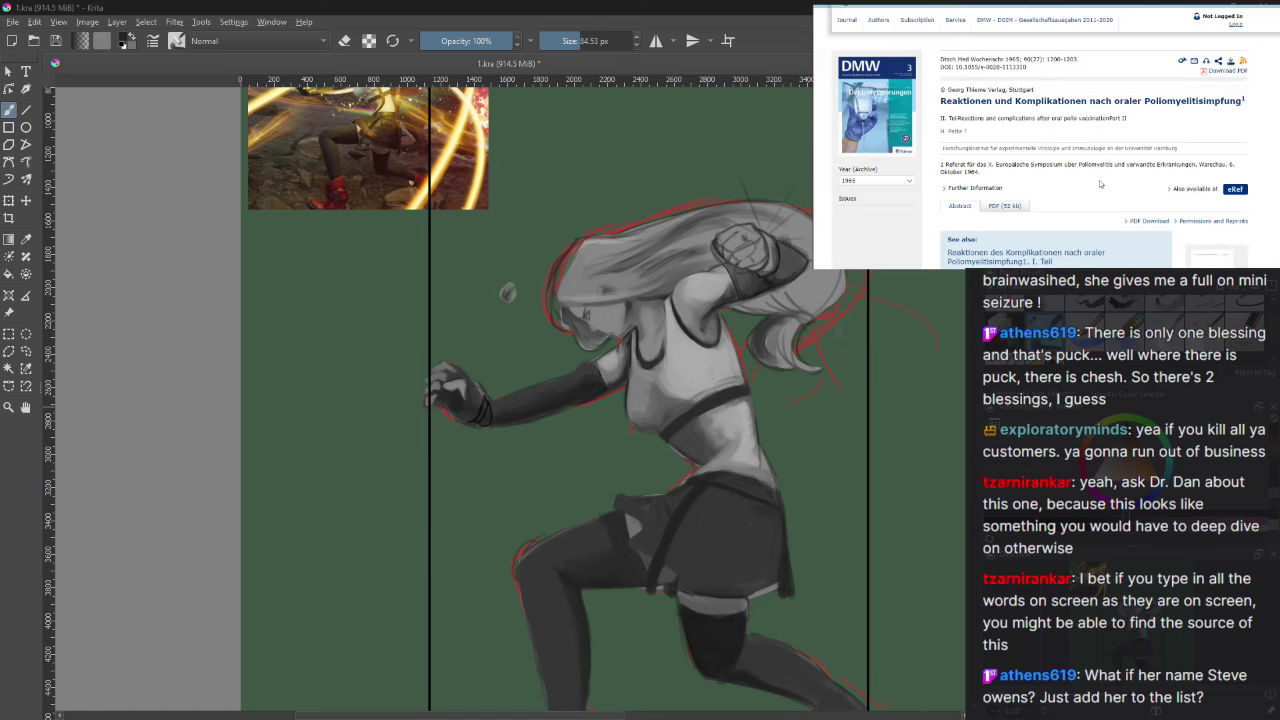
pyautogui.scroll(-5, 1105, 190)
pyautogui.scroll(1, 1099, 183)
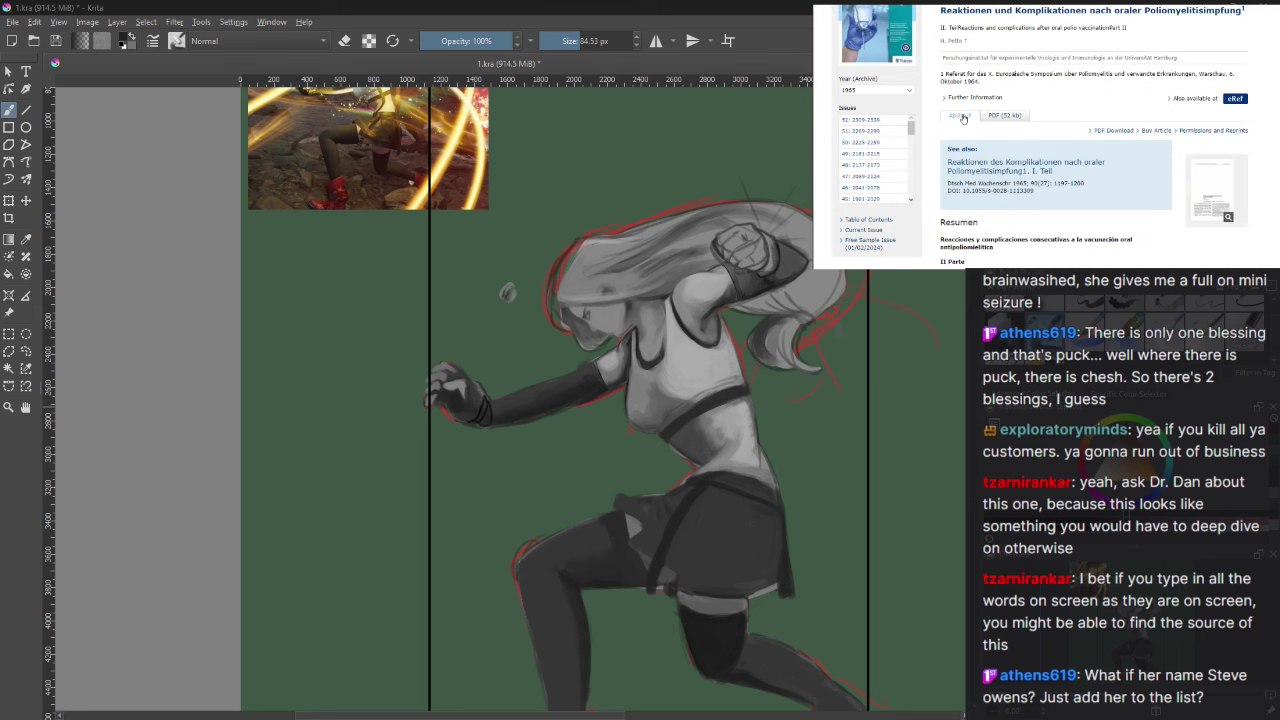
pyautogui.scroll(-1, 985, 129)
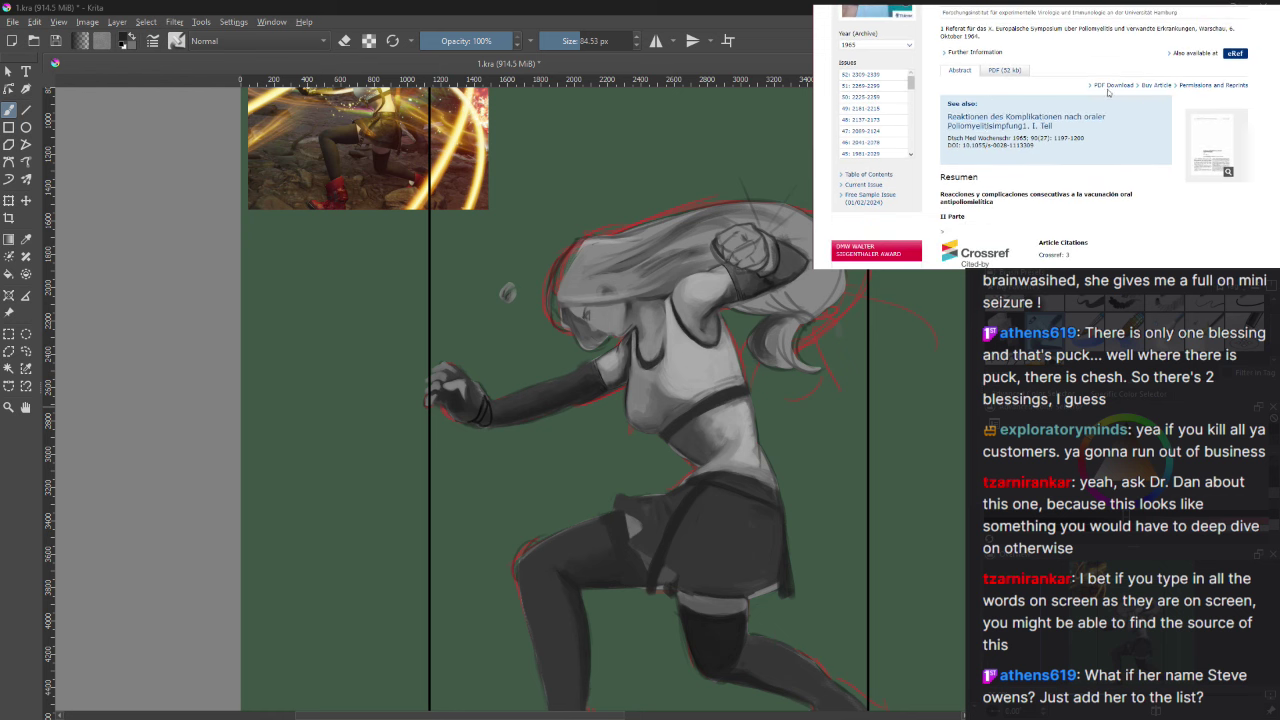
# Step: Open the linked Part I article on oral polio vaccination complications, accept the privacy notice, and read its English summary
pyautogui.click(1062, 112)
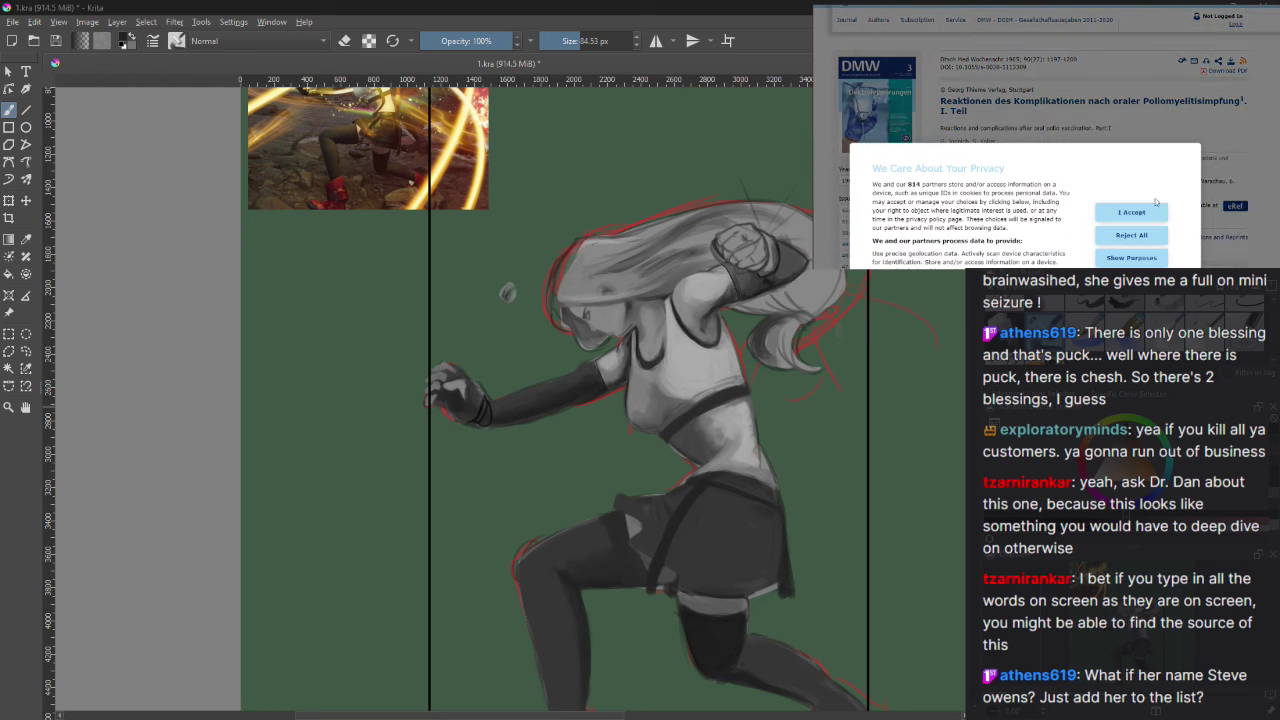
pyautogui.click(1145, 213)
pyautogui.scroll(-2, 1022, 128)
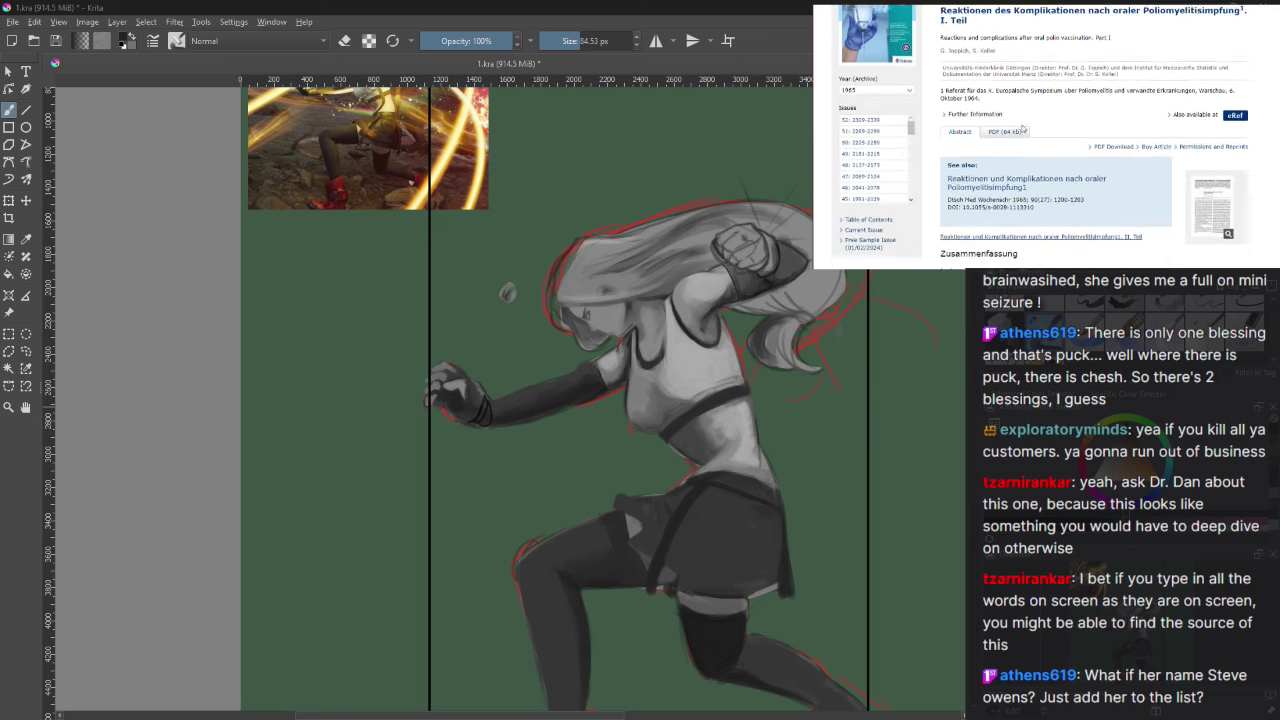
pyautogui.scroll(-4, 1022, 128)
pyautogui.moveTo(942, 110); pyautogui.dragTo(1050, 180)
pyautogui.click(1058, 184)
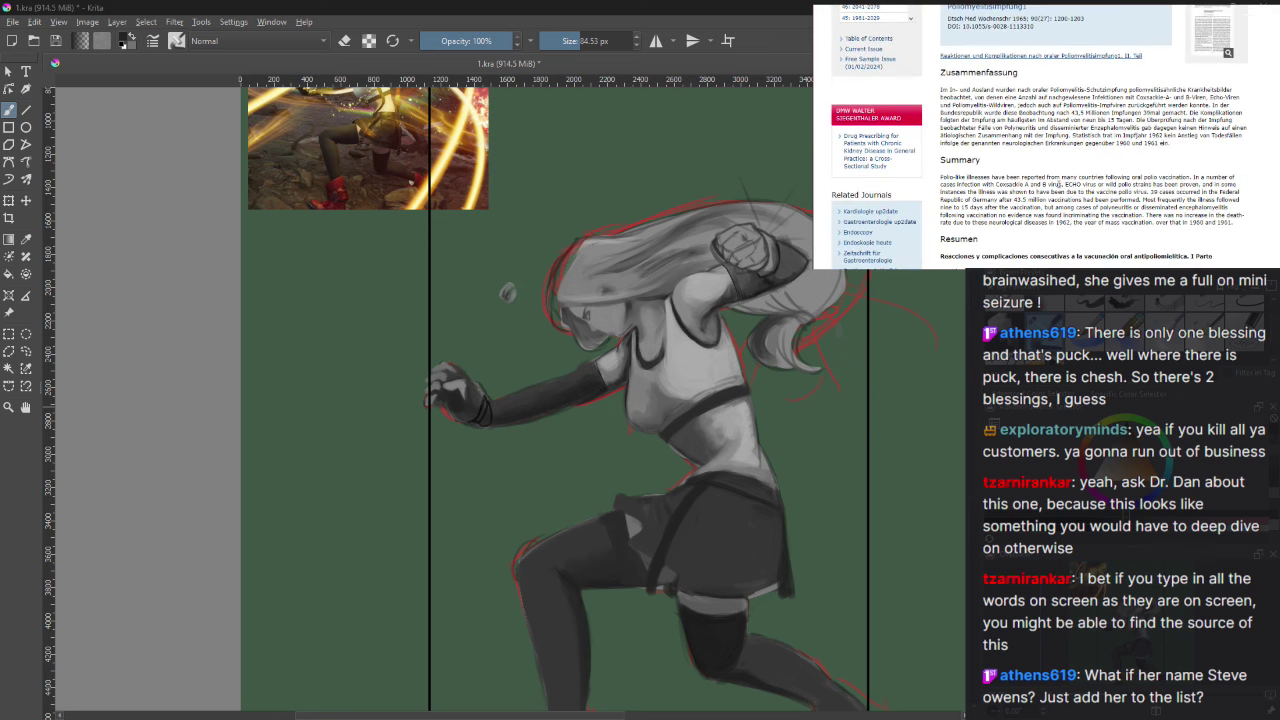
pyautogui.scroll(5, 1068, 186)
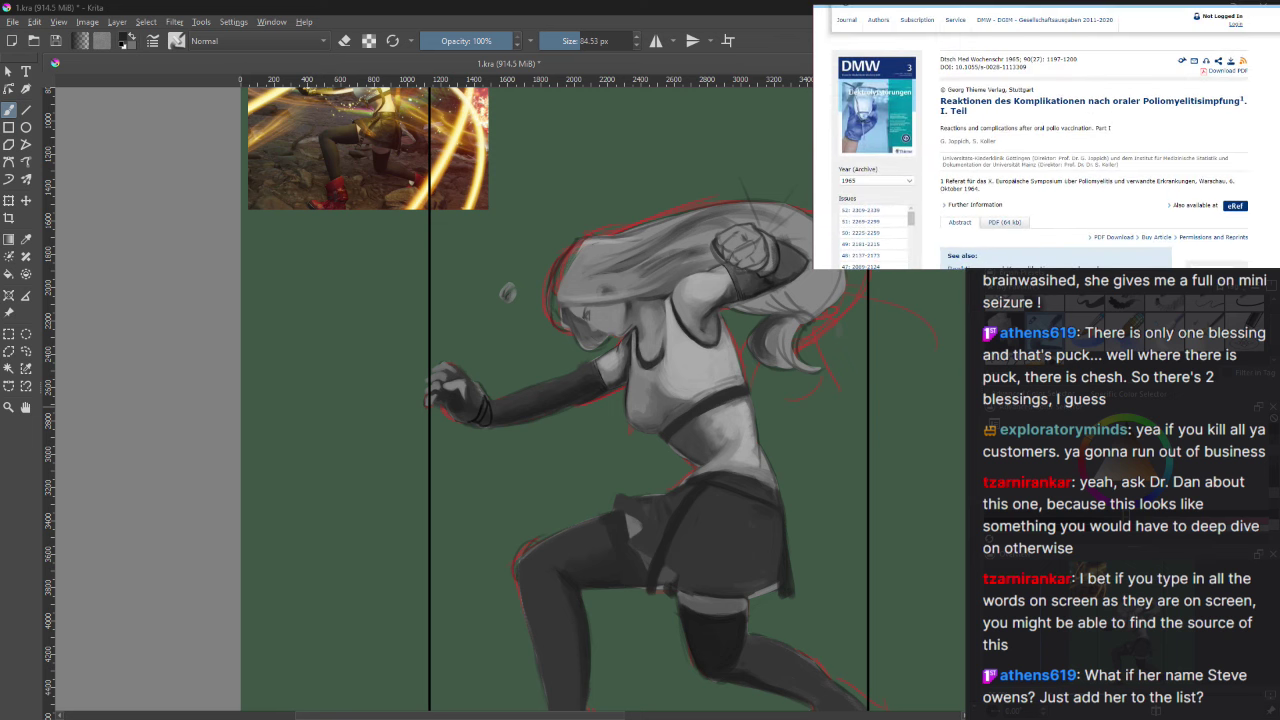
# Step: Leave the article and PubMed pages, return to the side video's player, and resume playback
pyautogui.hotkey('alt', 'Left')
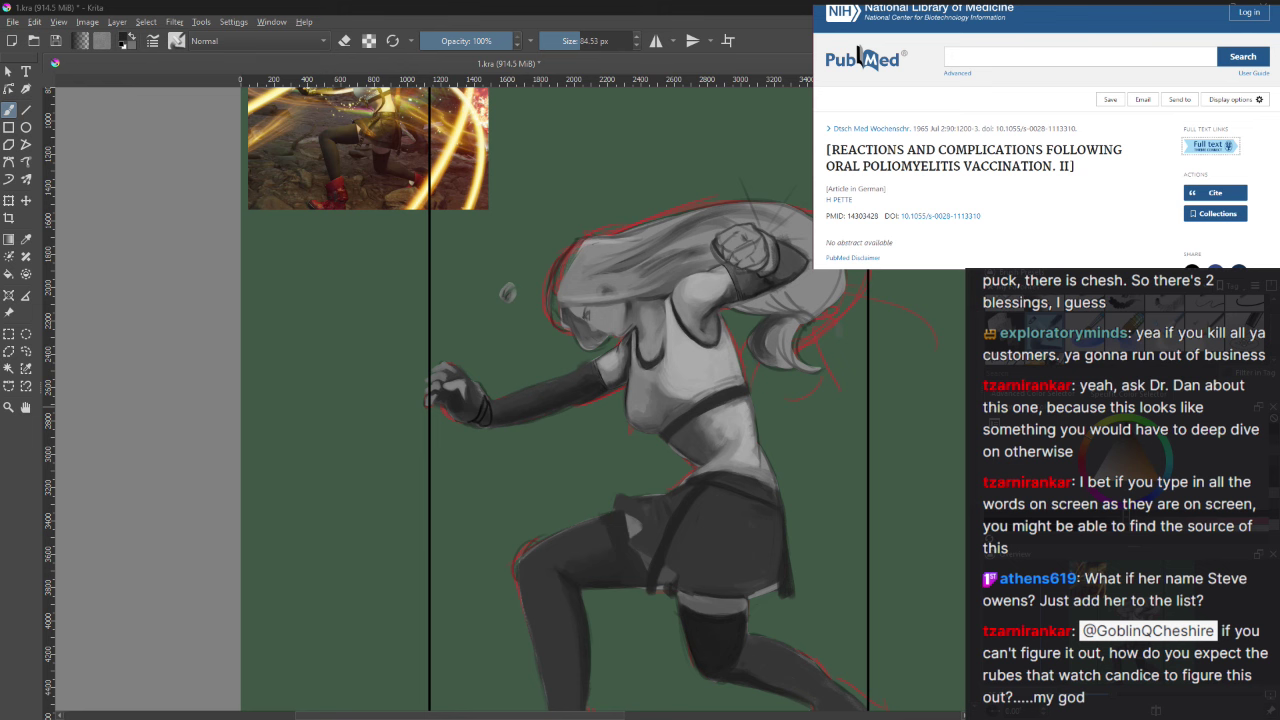
pyautogui.hotkey('ctrl', 'Tab')
pyautogui.hotkey('ctrl', 'shift', 'Tab')
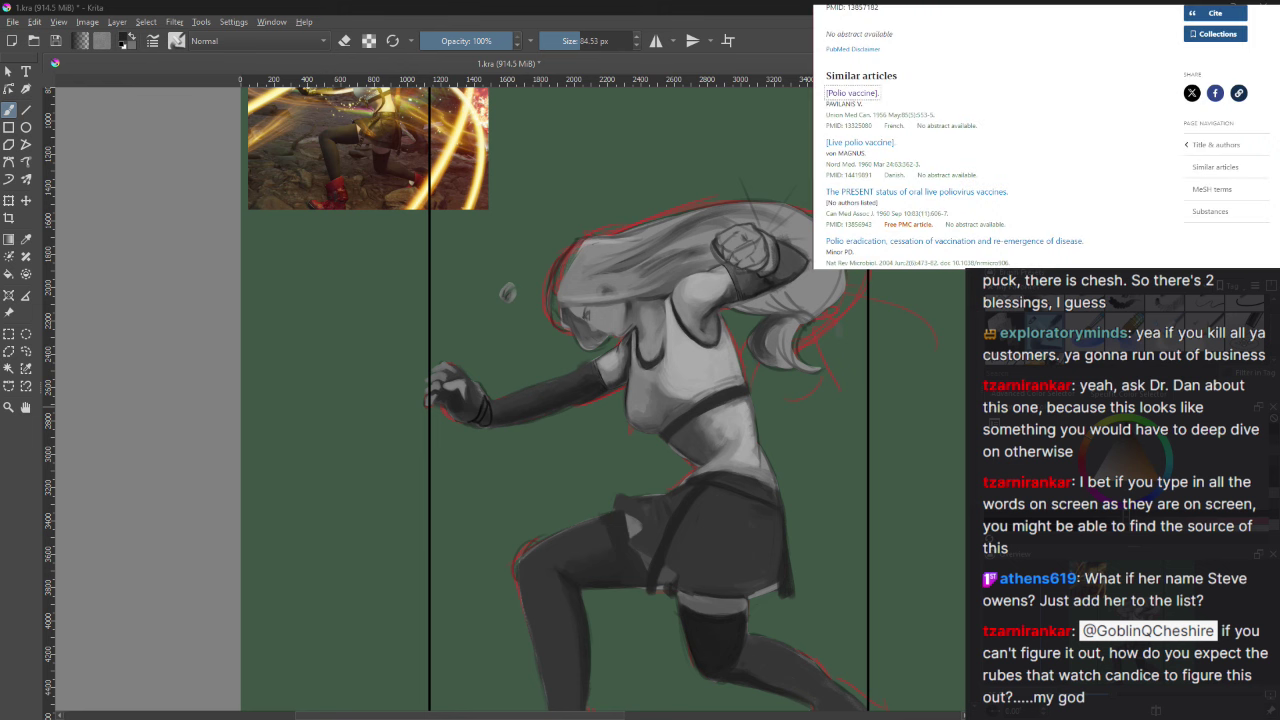
pyautogui.hotkey('ctrl', 'Tab')
pyautogui.hotkey('ctrl', 'Tab')
pyautogui.hotkey('ctrl', 'Tab')
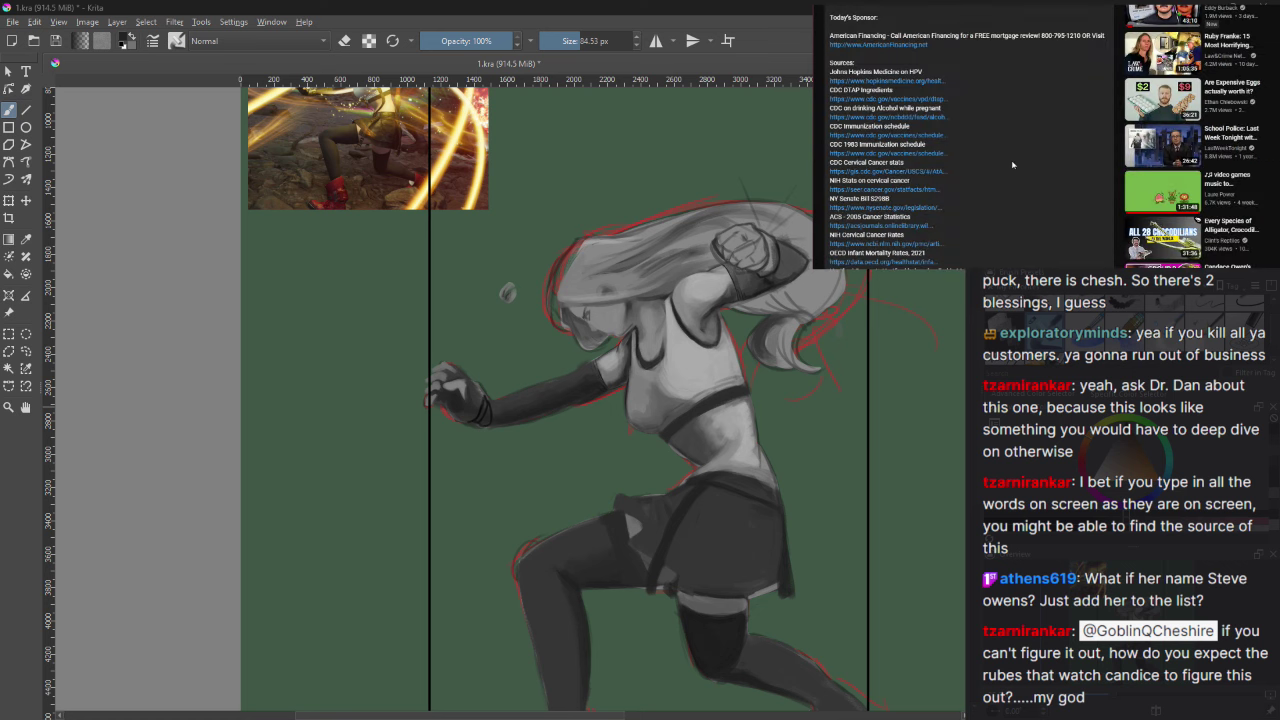
pyautogui.scroll(10, 1029, 220)
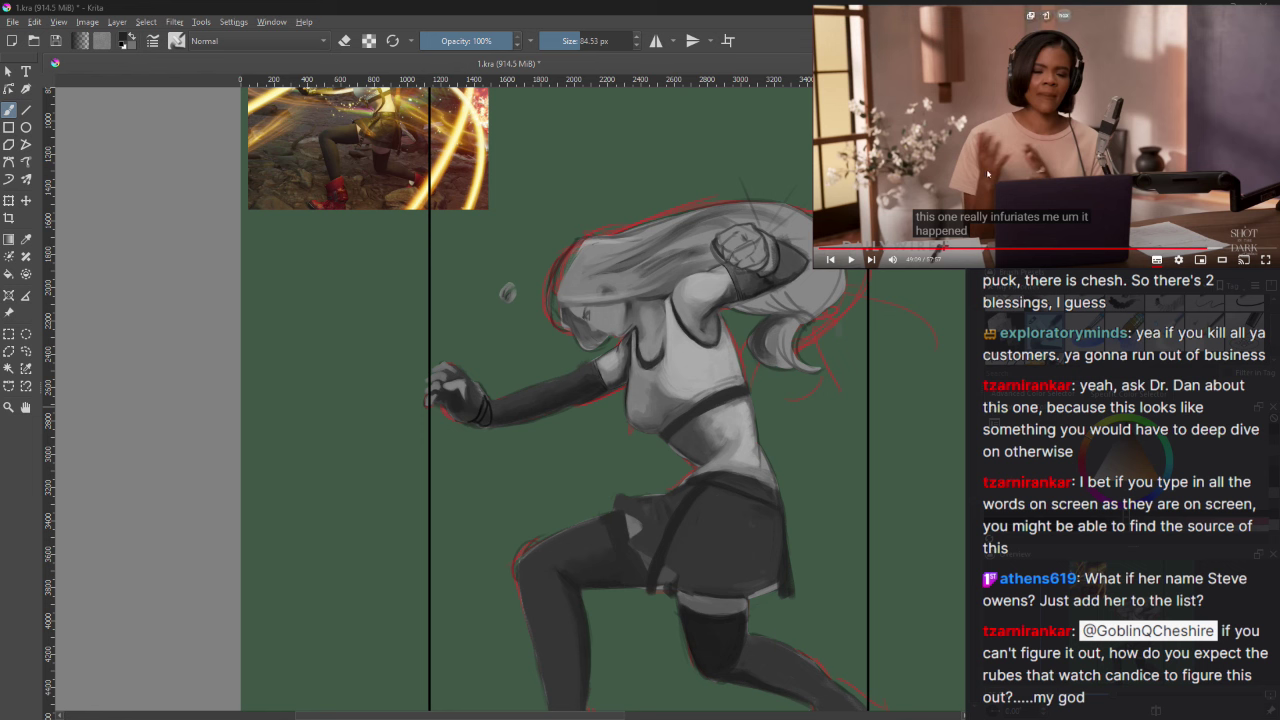
pyautogui.click(1025, 133)
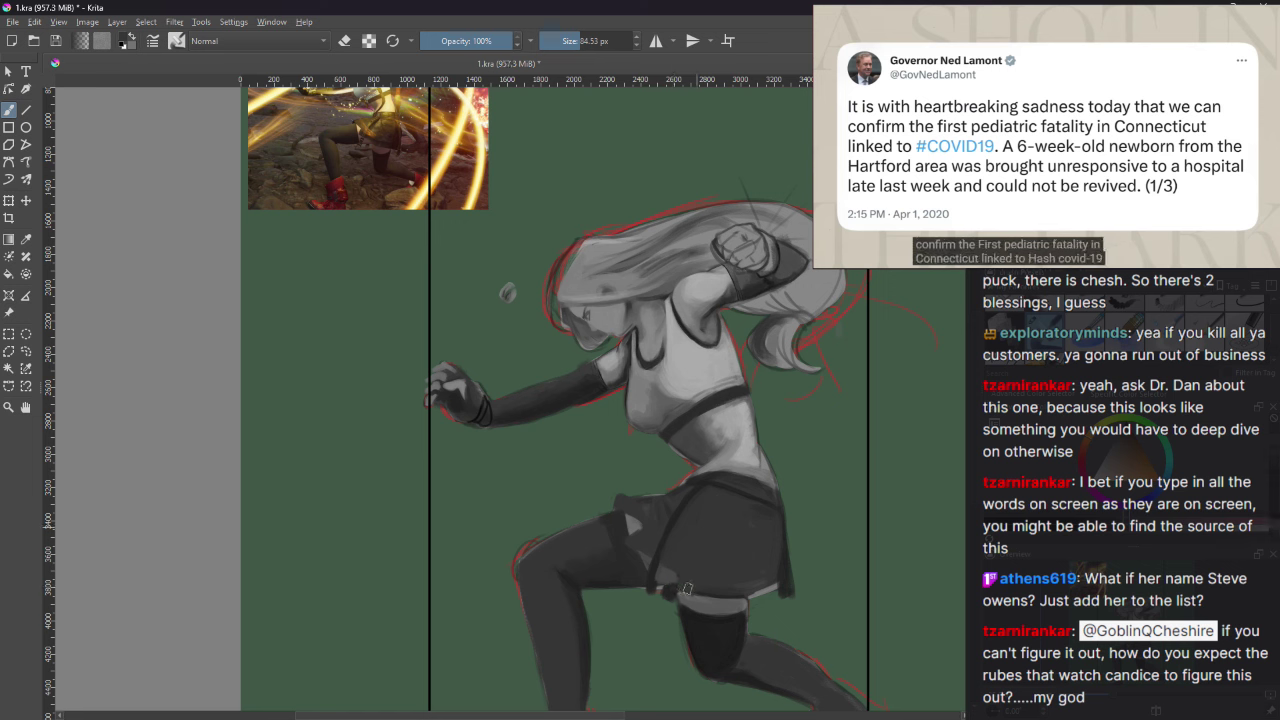
# Step: Paint dark shading across the lower part of the skirt, just above the hem over the rear thigh
pyautogui.scroll(1, 757, 575)
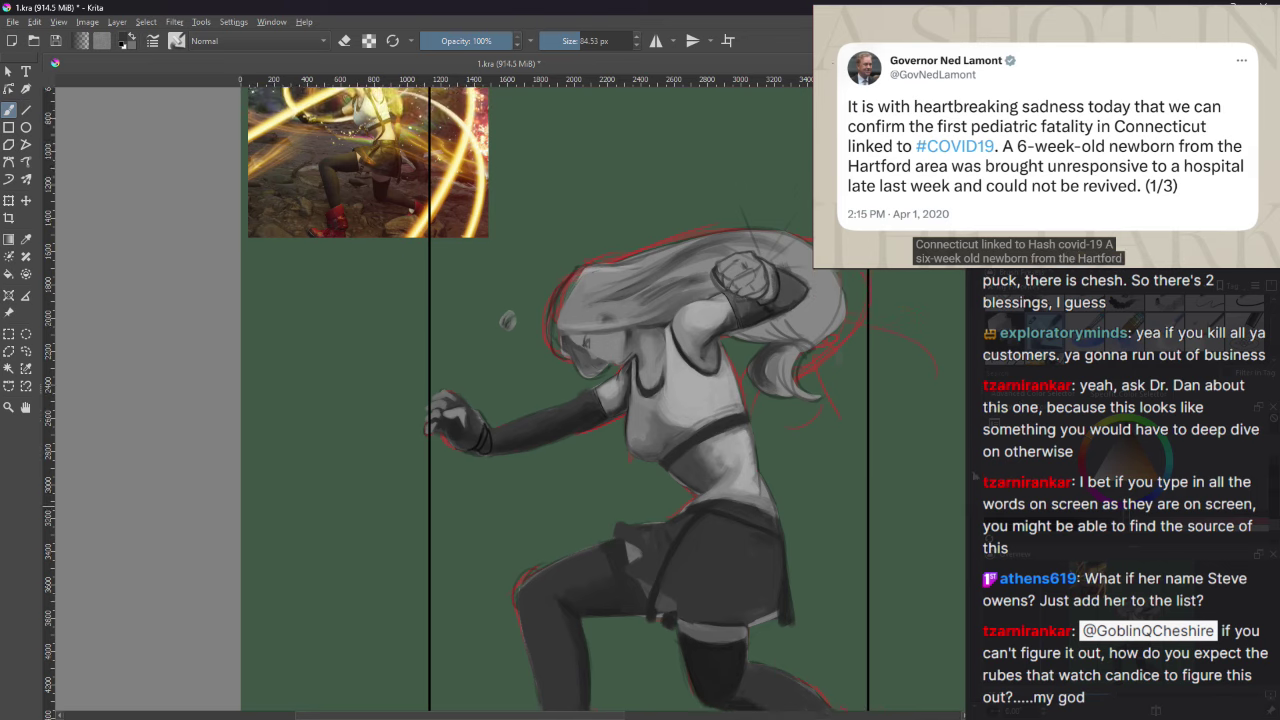
pyautogui.scroll(3, 638, 466)
pyautogui.scroll(-3, 638, 466)
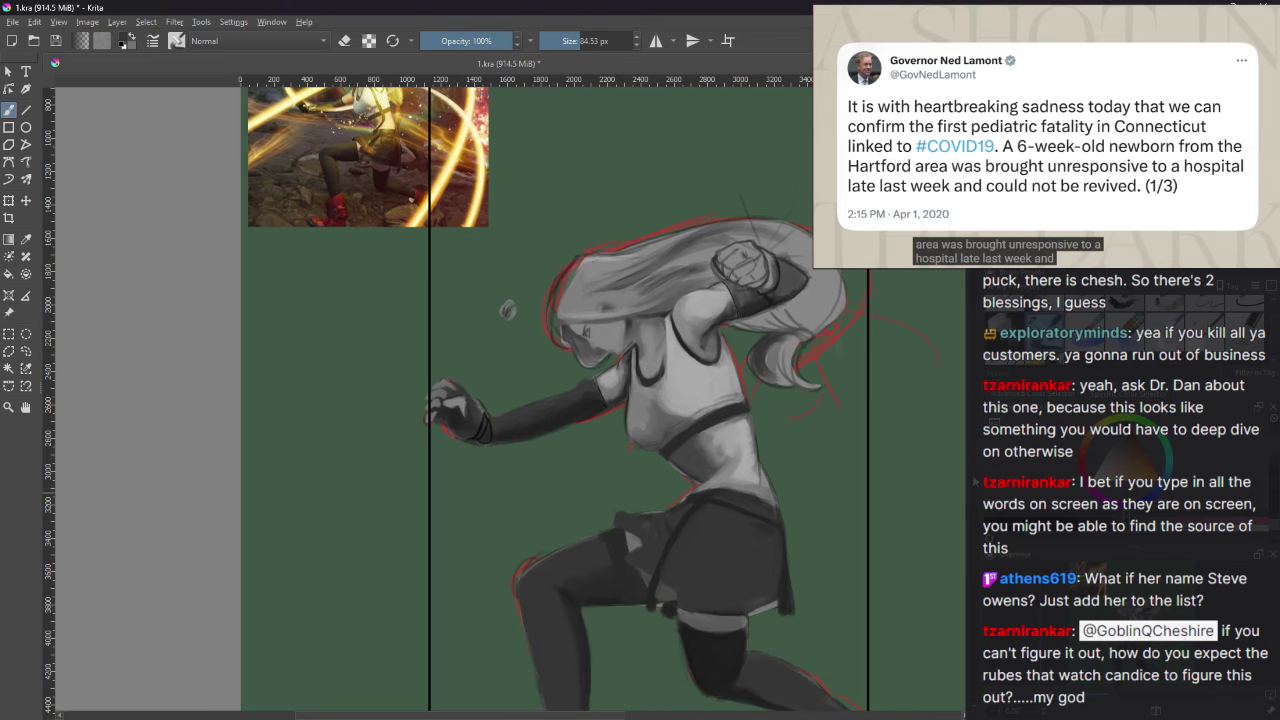
pyautogui.scroll(1, 778, 574)
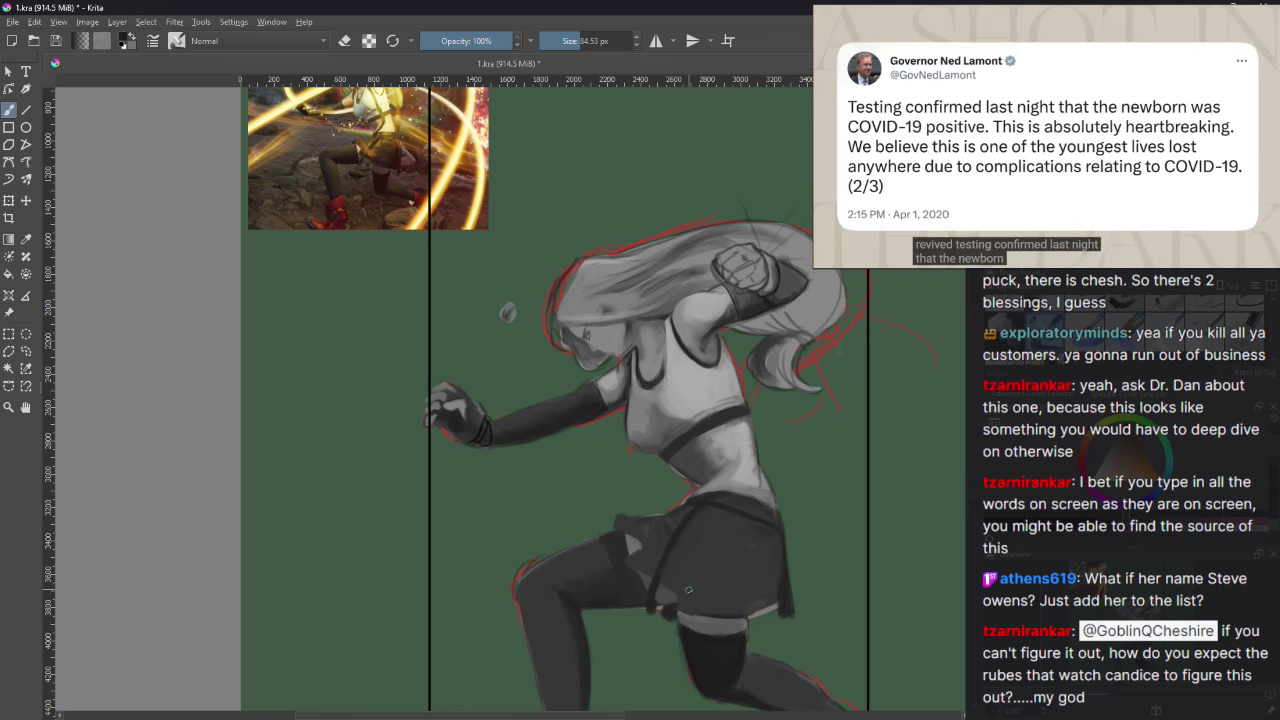
pyautogui.moveTo(688, 590); pyautogui.dragTo(774, 588)
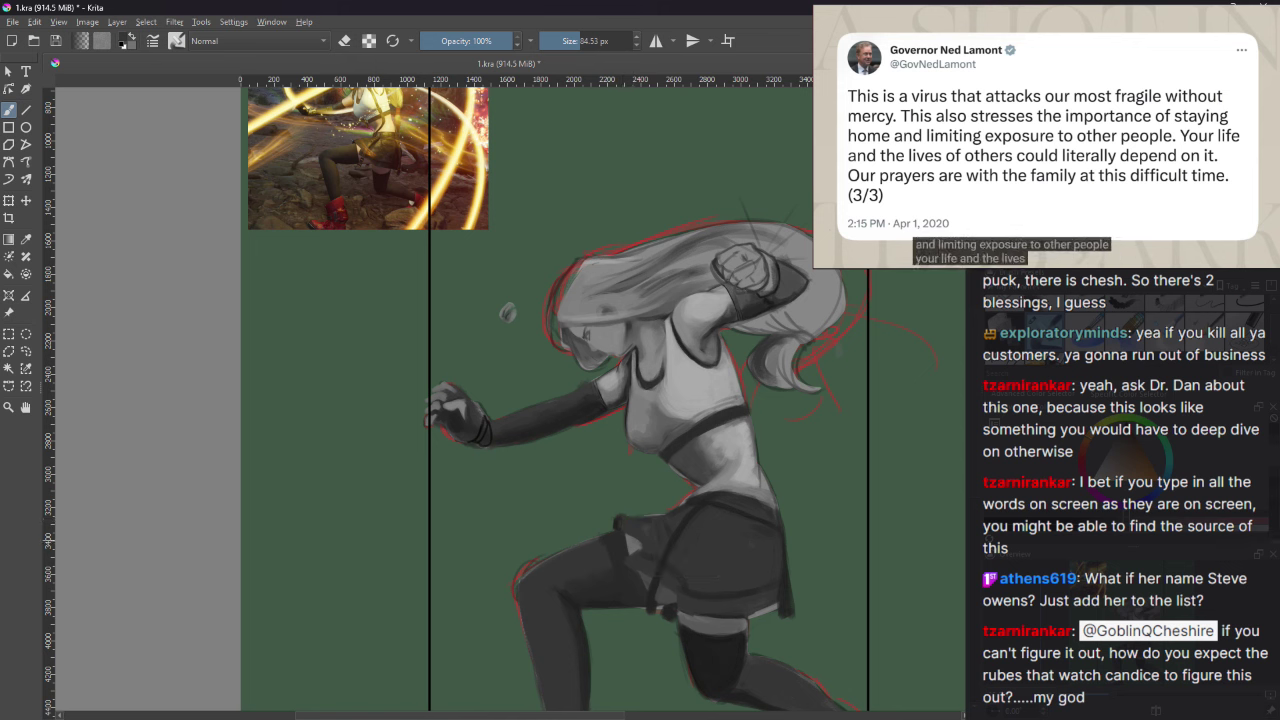
# Step: Pause the side video at the governor's post about the virus and resume playback
pyautogui.click(1144, 159)
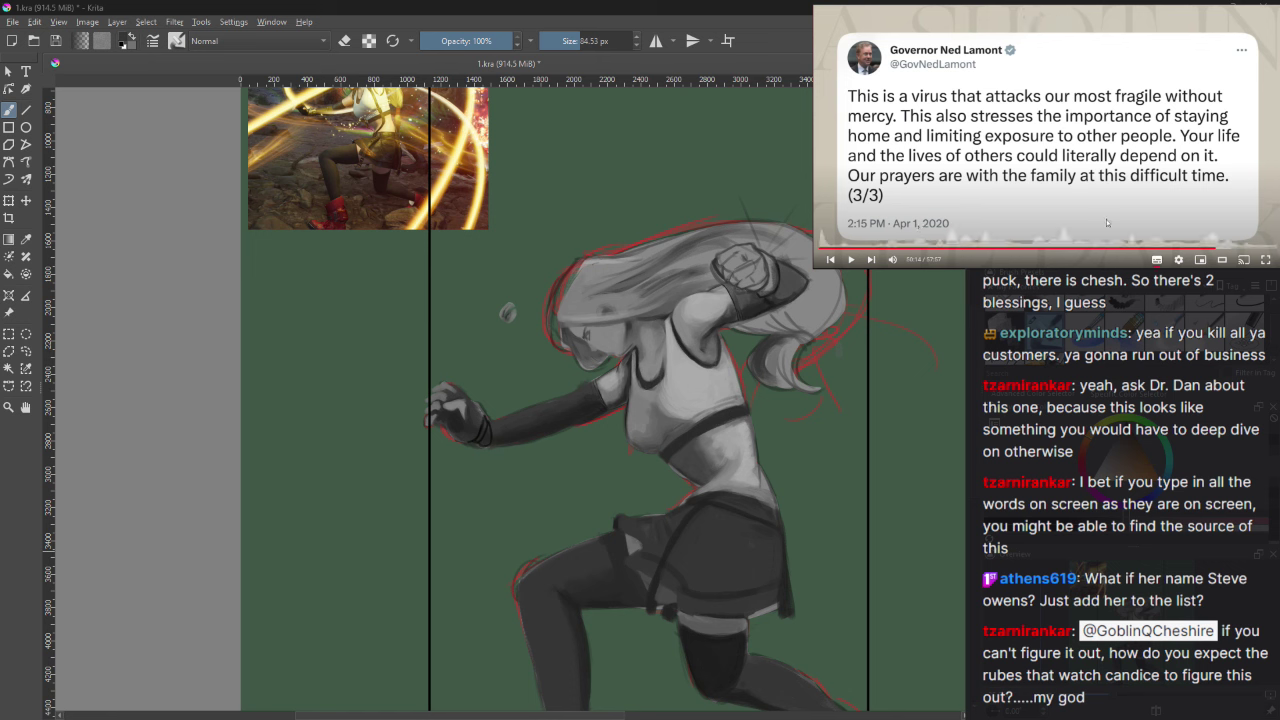
pyautogui.click(1048, 136)
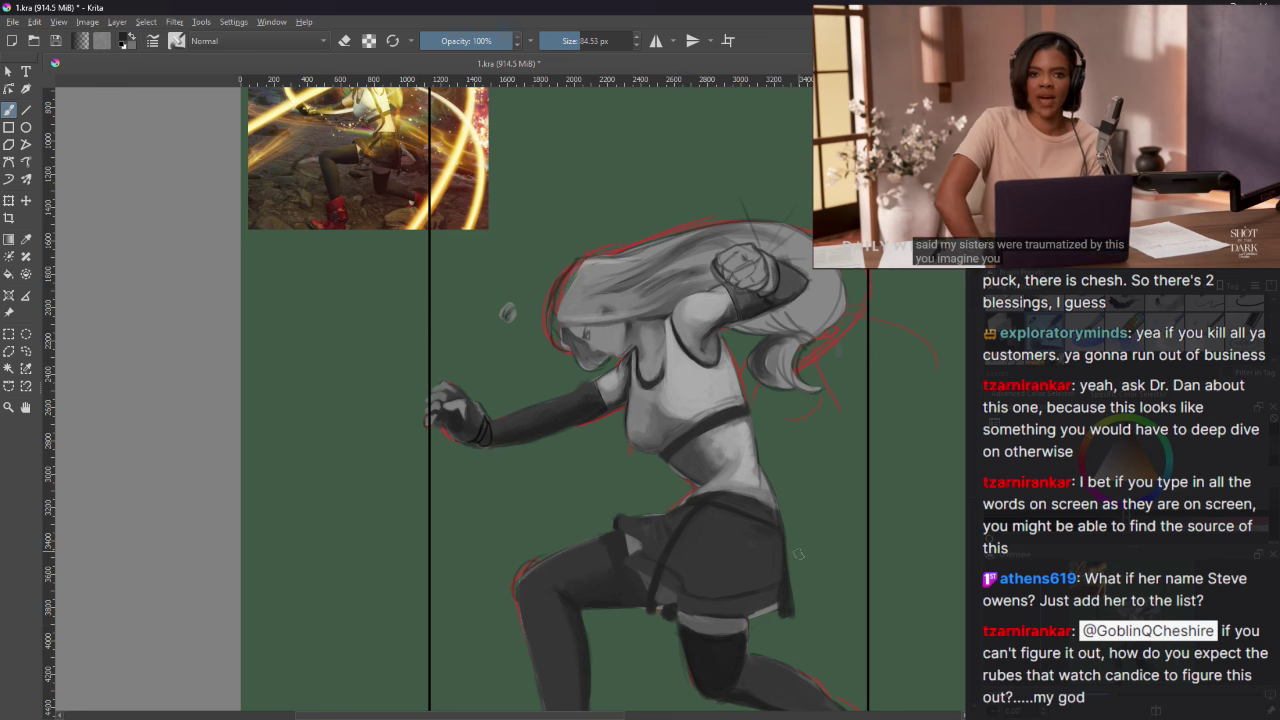
# Step: Erase along the skirt's rear edge to trim its lower back corner, and undo the last brush stroke there
pyautogui.press('e')
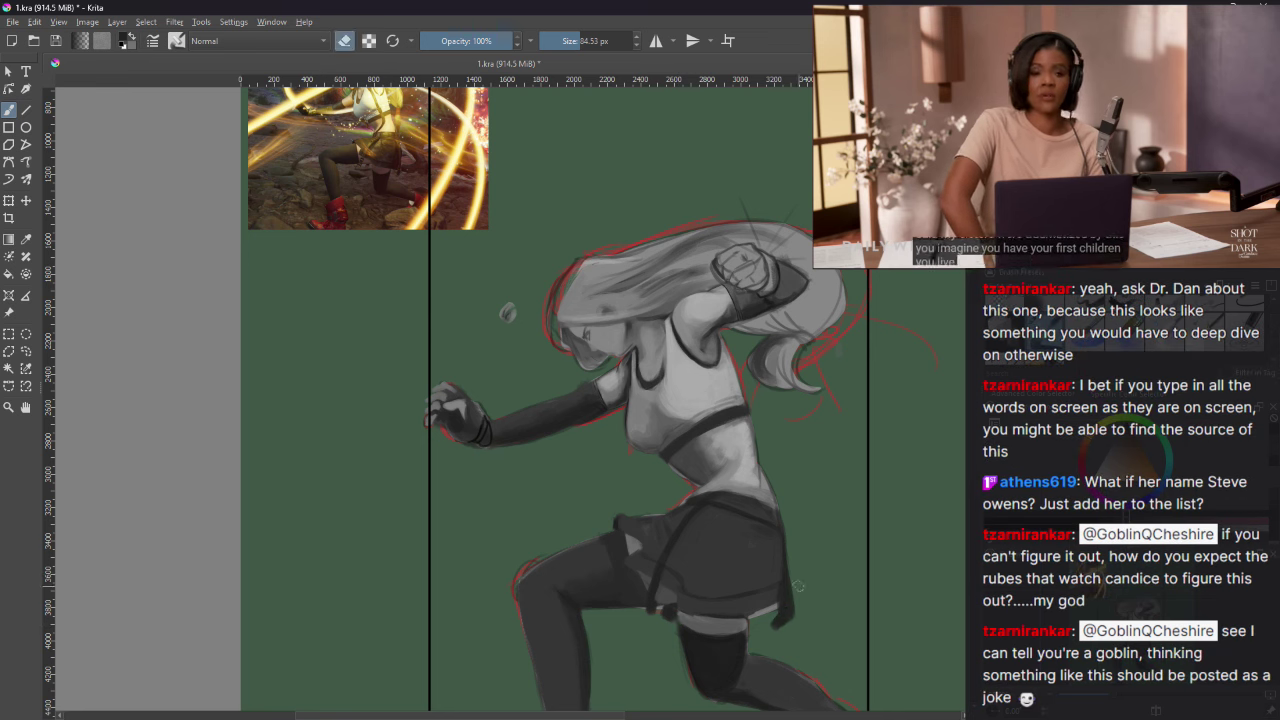
pyautogui.moveTo(786, 622); pyautogui.dragTo(791, 594)
pyautogui.press('e')
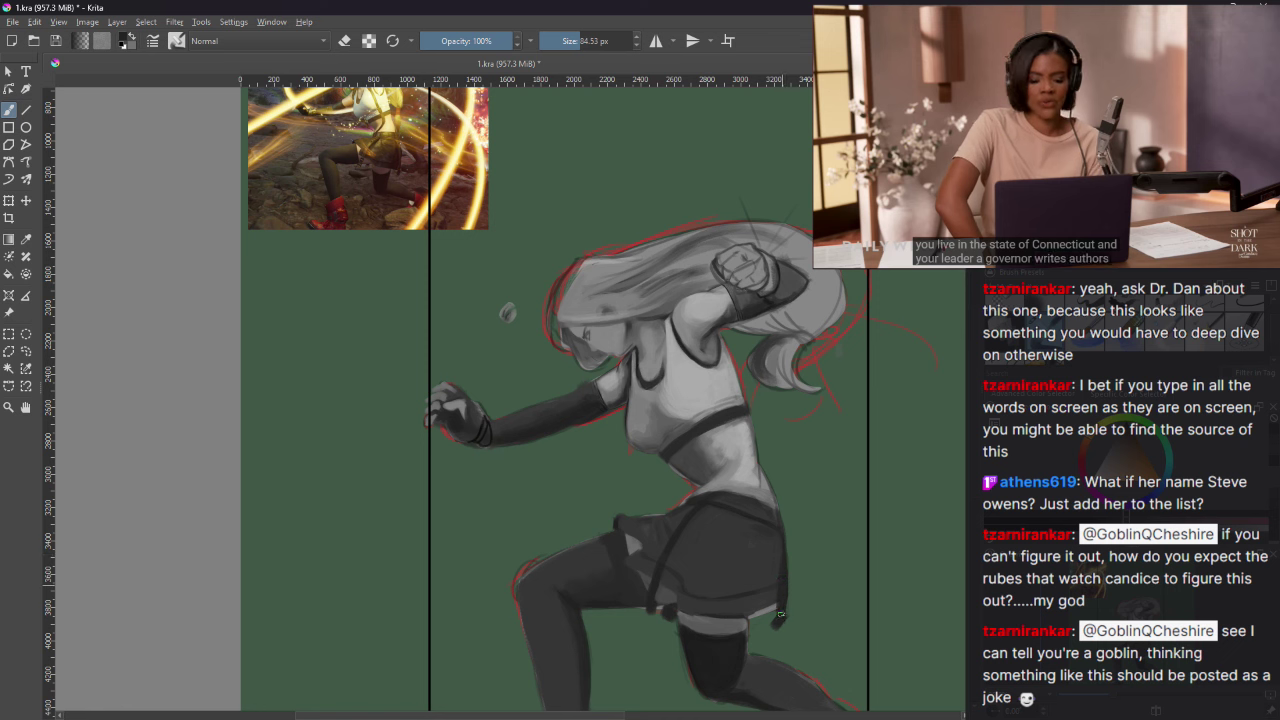
pyautogui.hotkey('ctrl', 'z')
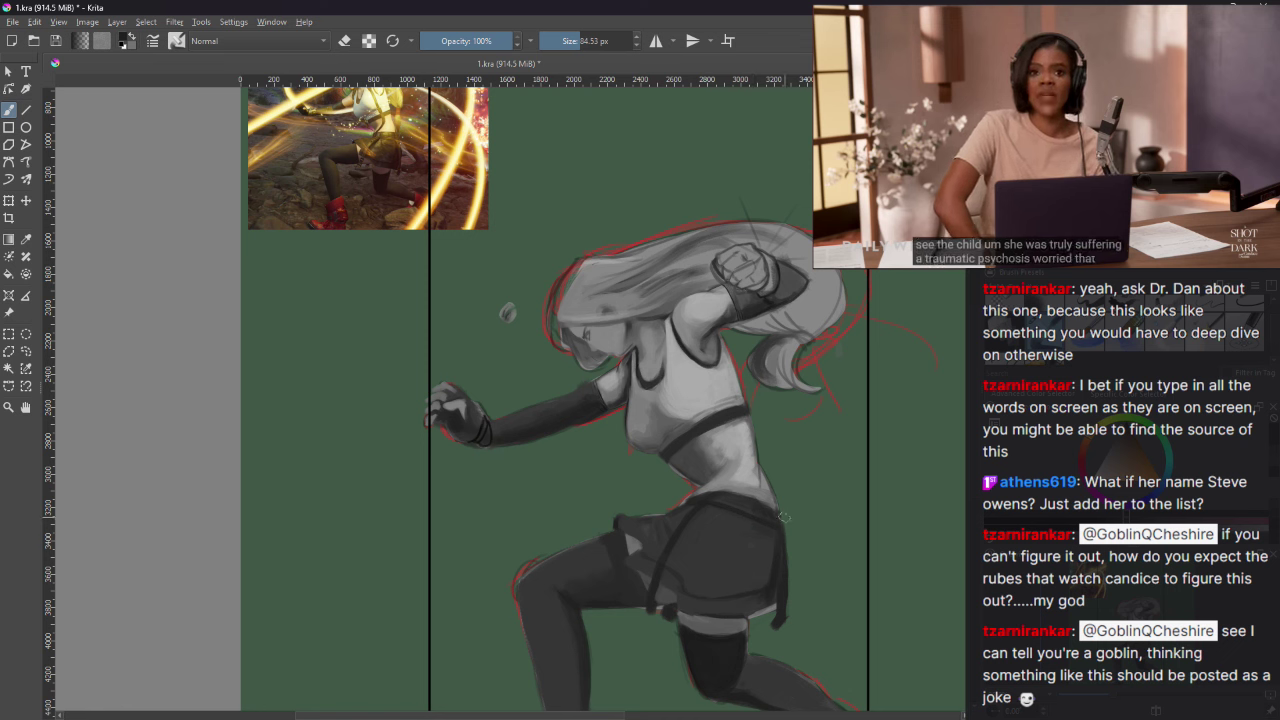
# Step: Resume the side video, pause it at the remark about information from a Connecticut authority, and continue playback
pyautogui.moveTo(940, 244)
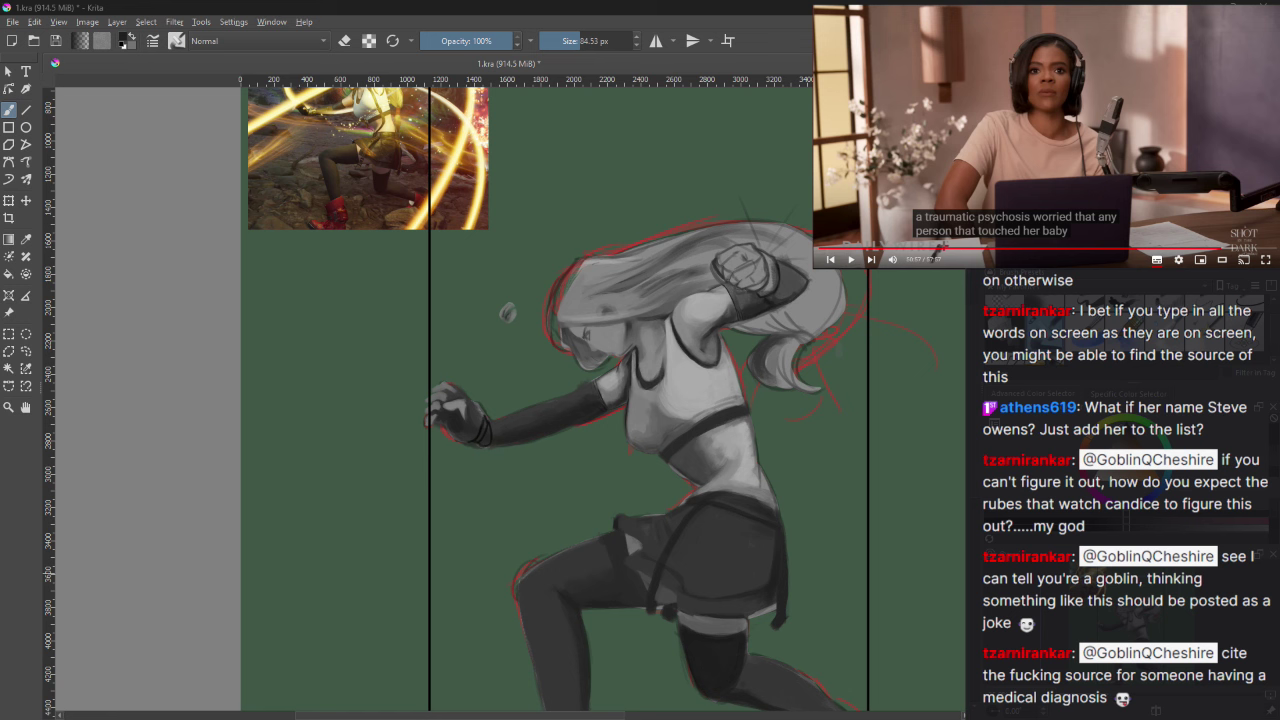
pyautogui.click(851, 259)
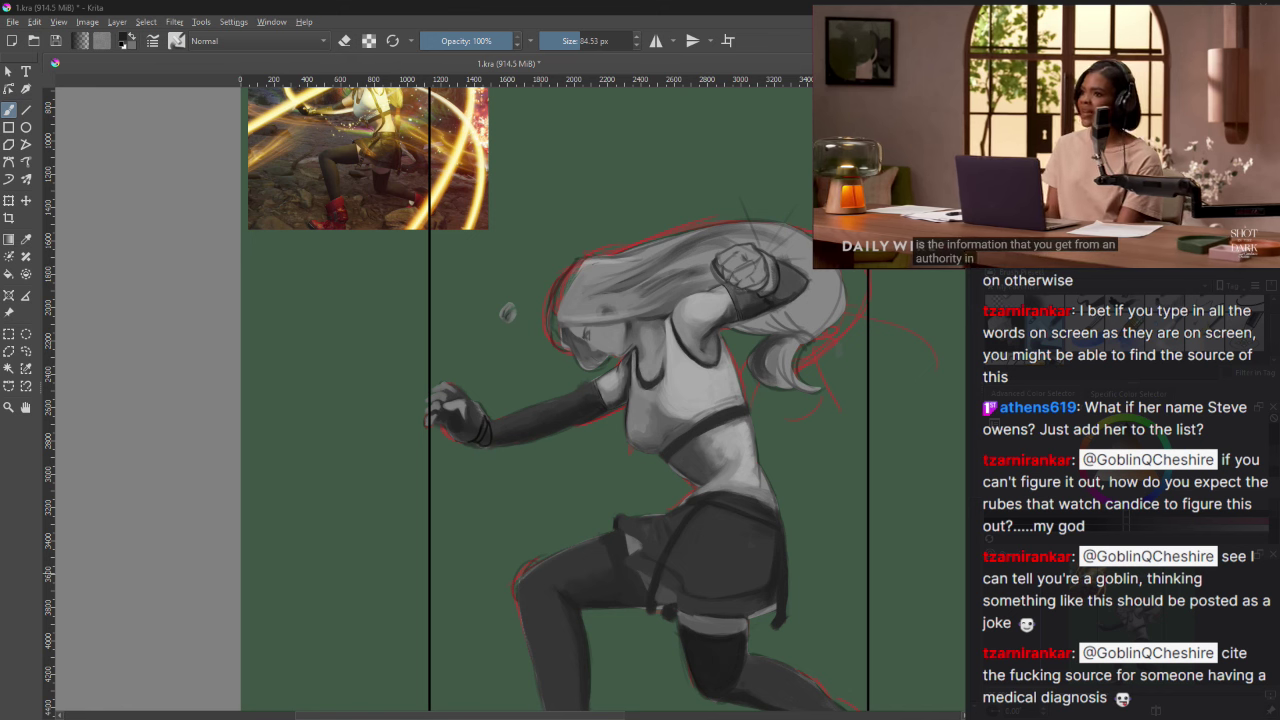
pyautogui.moveTo(1023, 171)
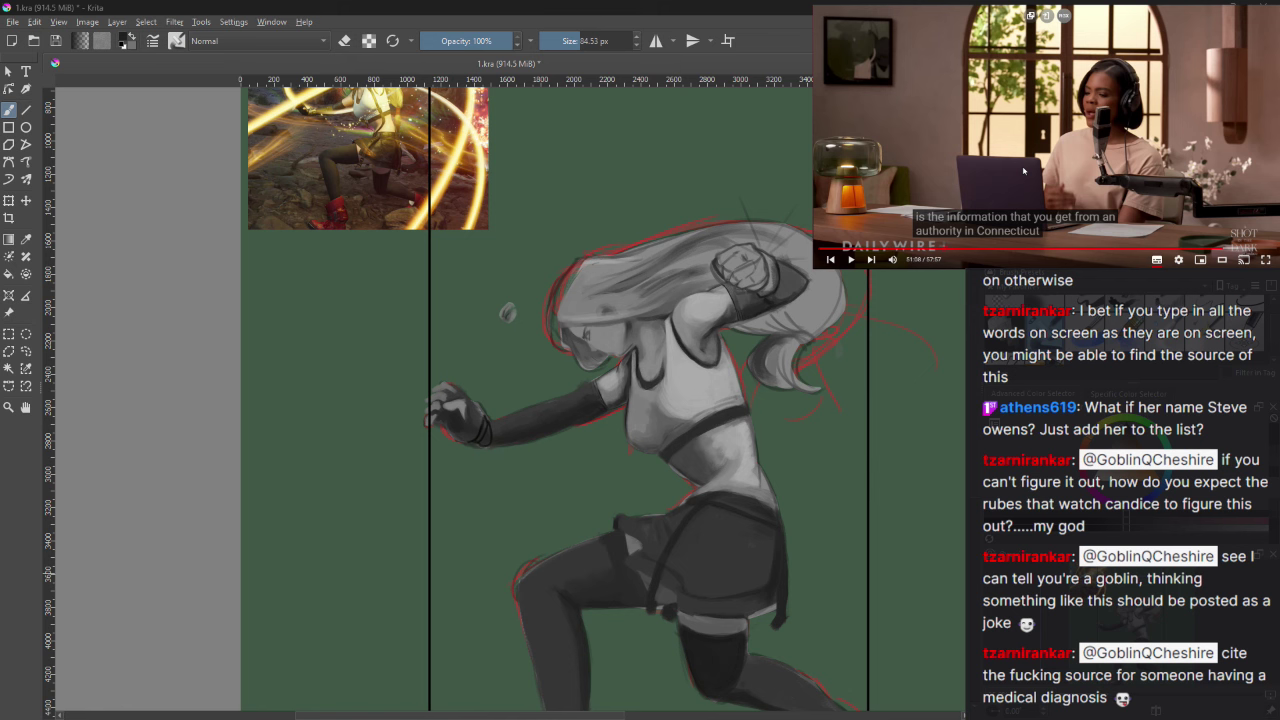
pyautogui.click(851, 260)
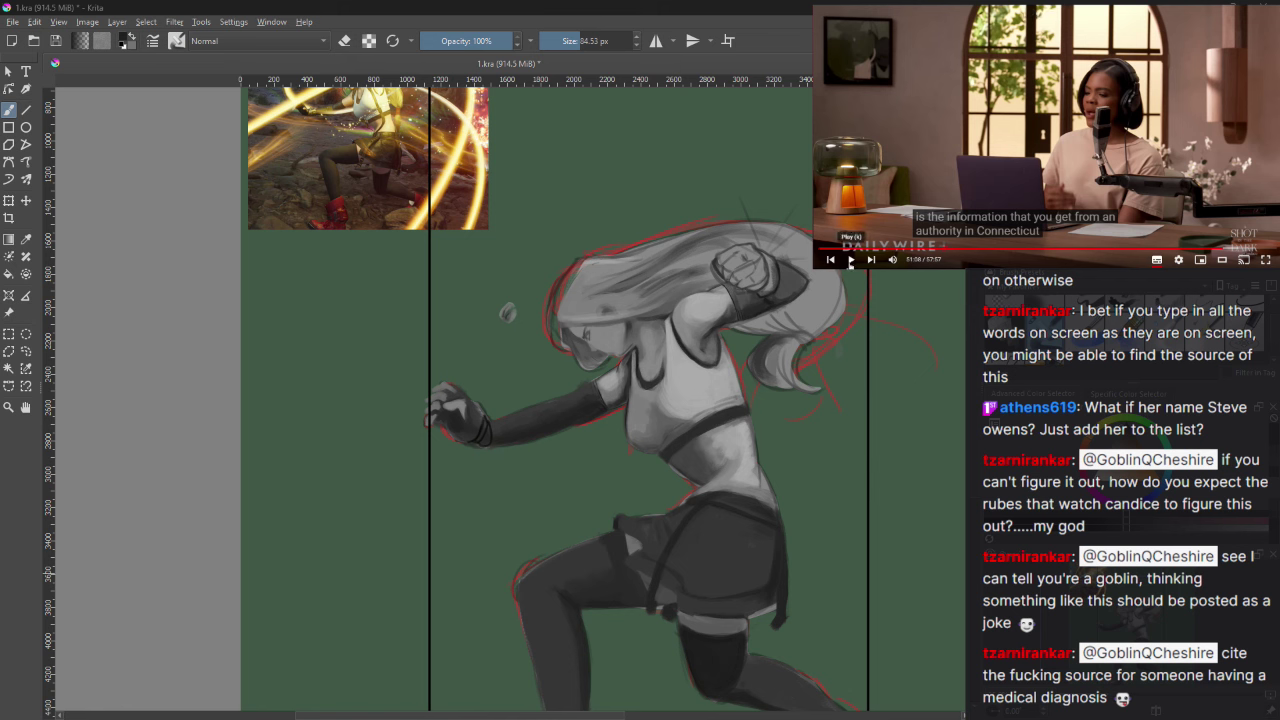
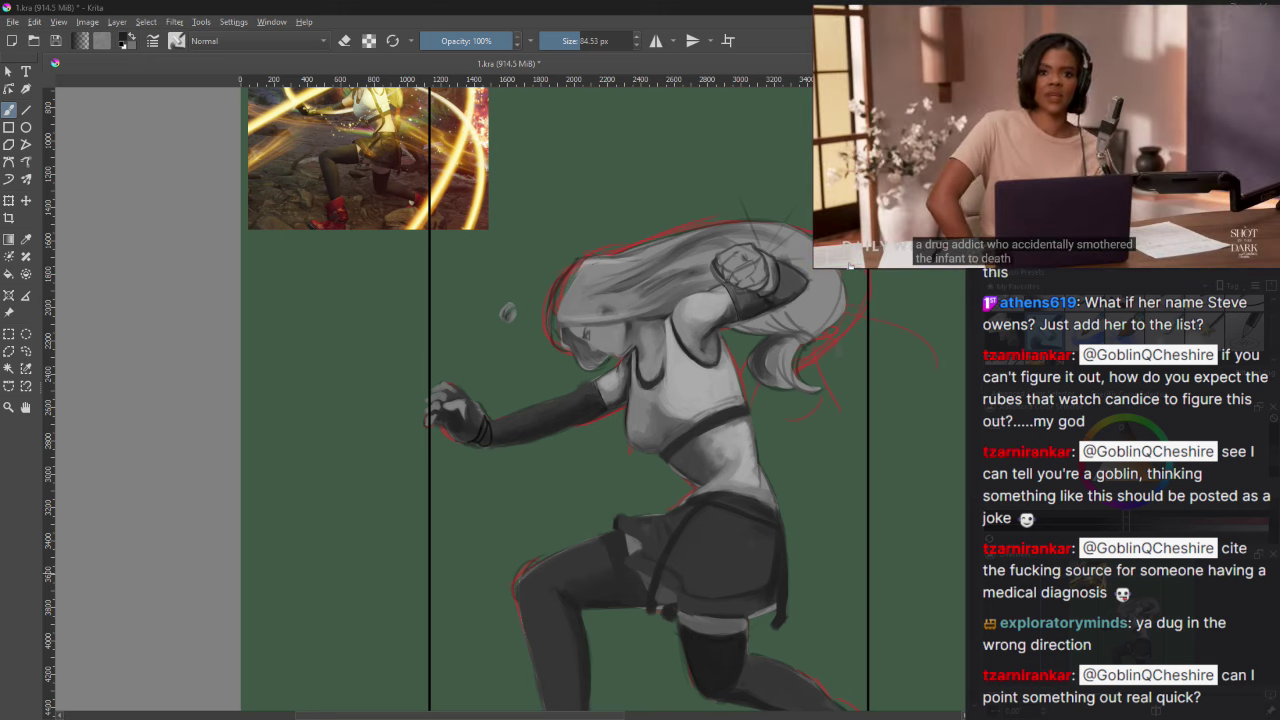
# Step: Pause the side video, check the source list in its description, and bring up the cited Hartford baby news article
pyautogui.moveTo(975, 88)
pyautogui.click(941, 151)
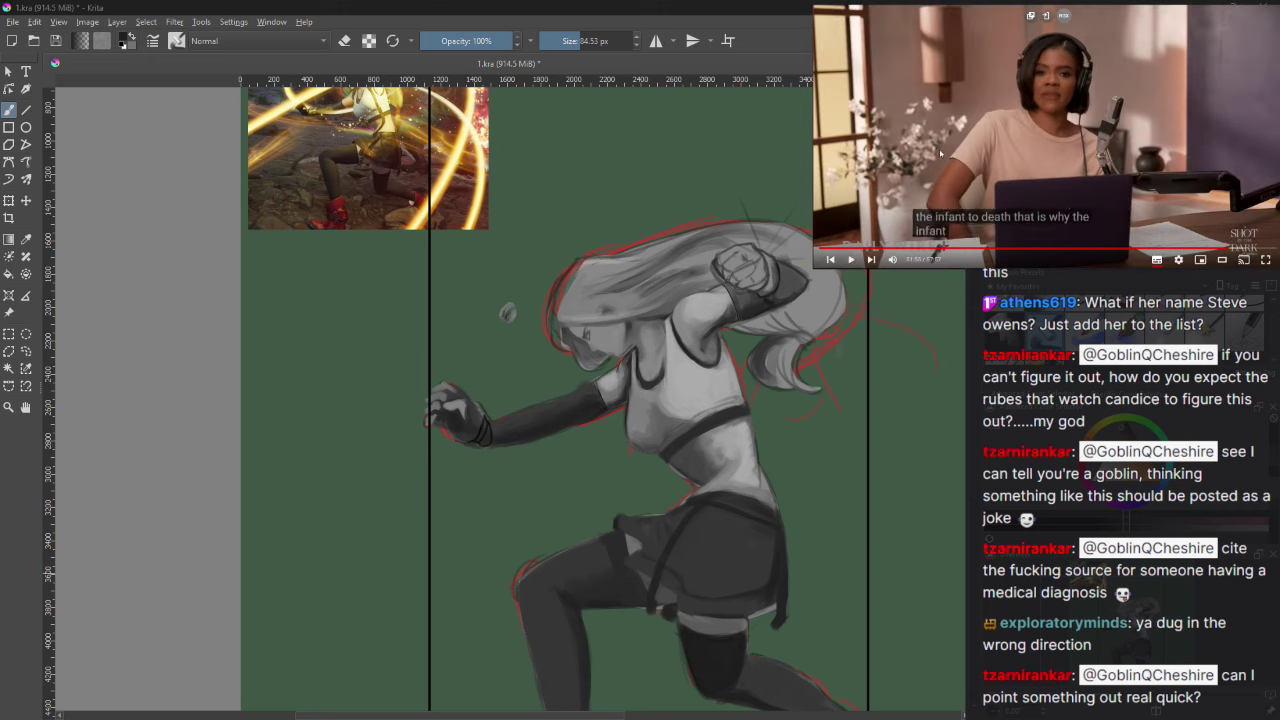
pyautogui.scroll(-10, 1040, 140)
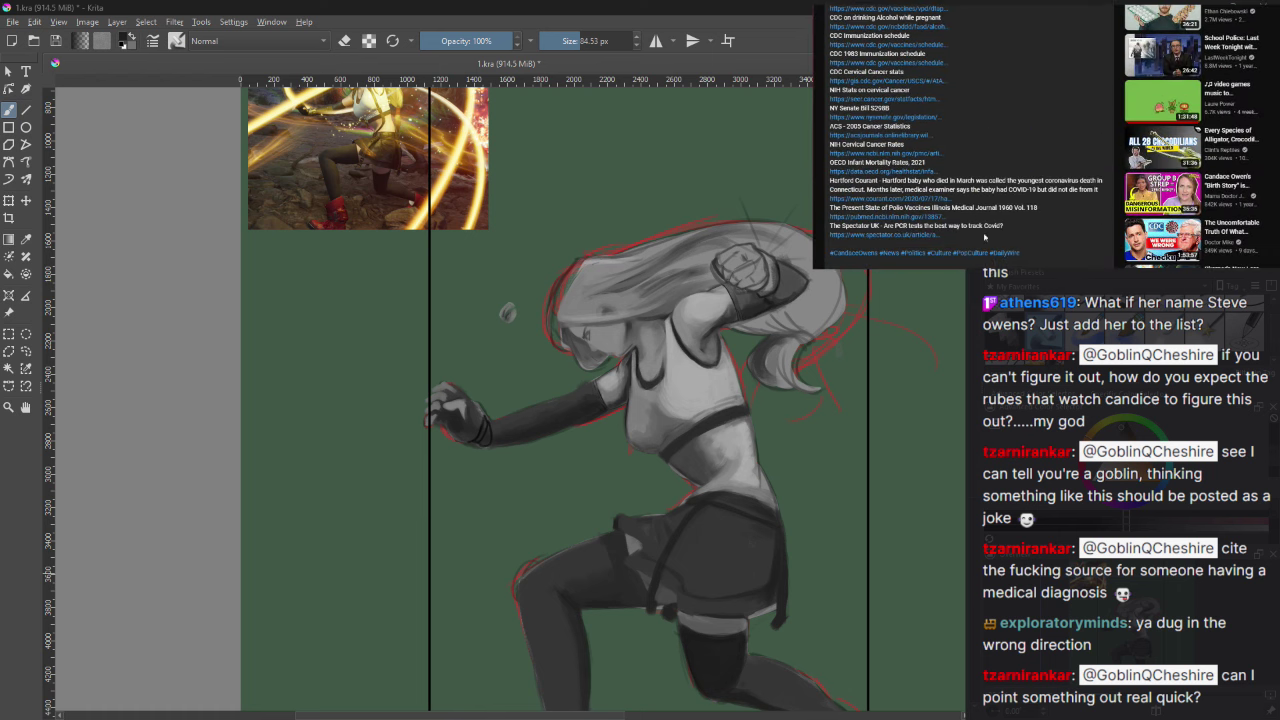
pyautogui.scroll(10, 985, 237)
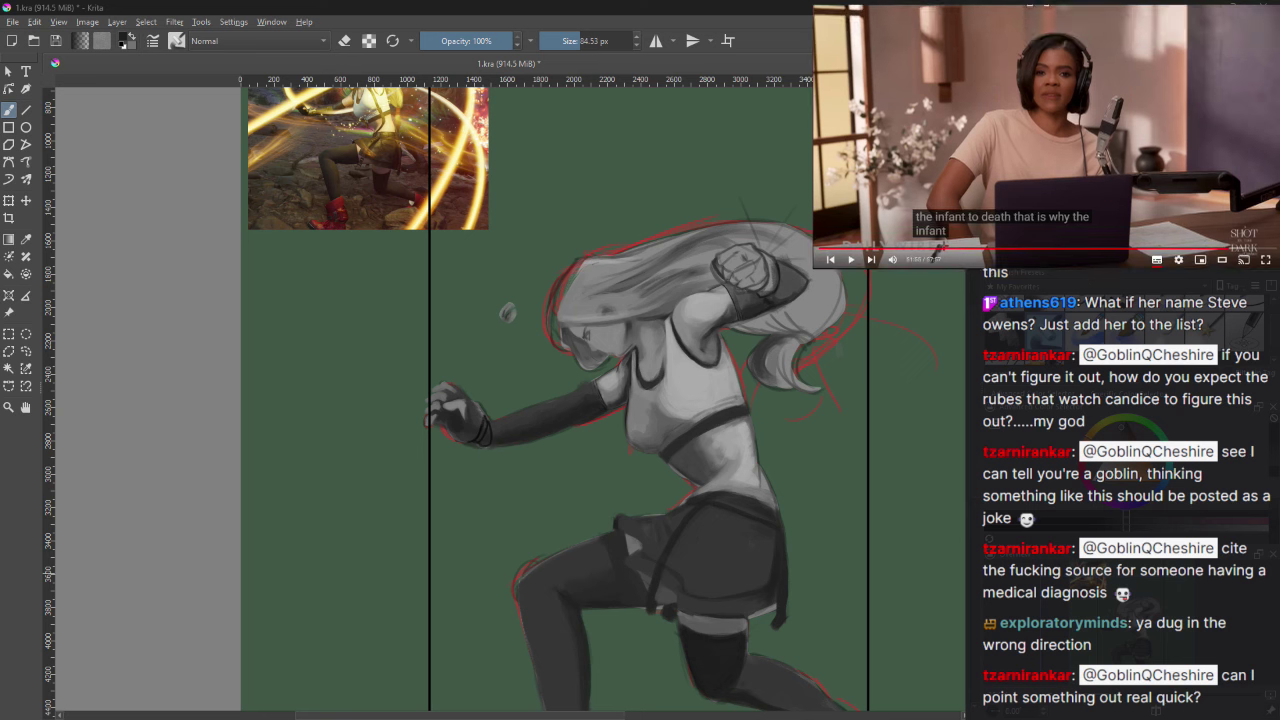
pyautogui.hotkey('ctrl', 'Tab')
pyautogui.doubleClick(904, 154)
pyautogui.click(1124, 165)
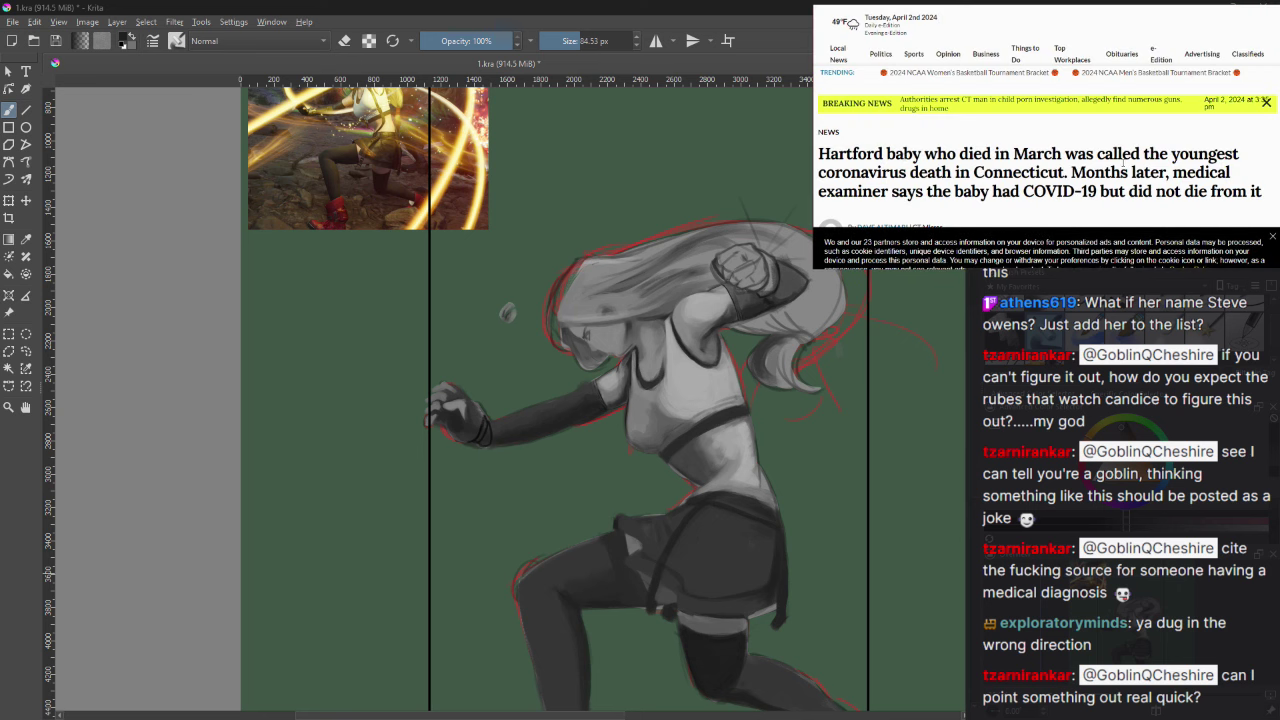
# Step: Dismiss the sign-in prompt and privacy notice on the news article and read its full headline
pyautogui.moveTo(1040, 155); pyautogui.dragTo(1168, 155)
pyautogui.click(1150, 165)
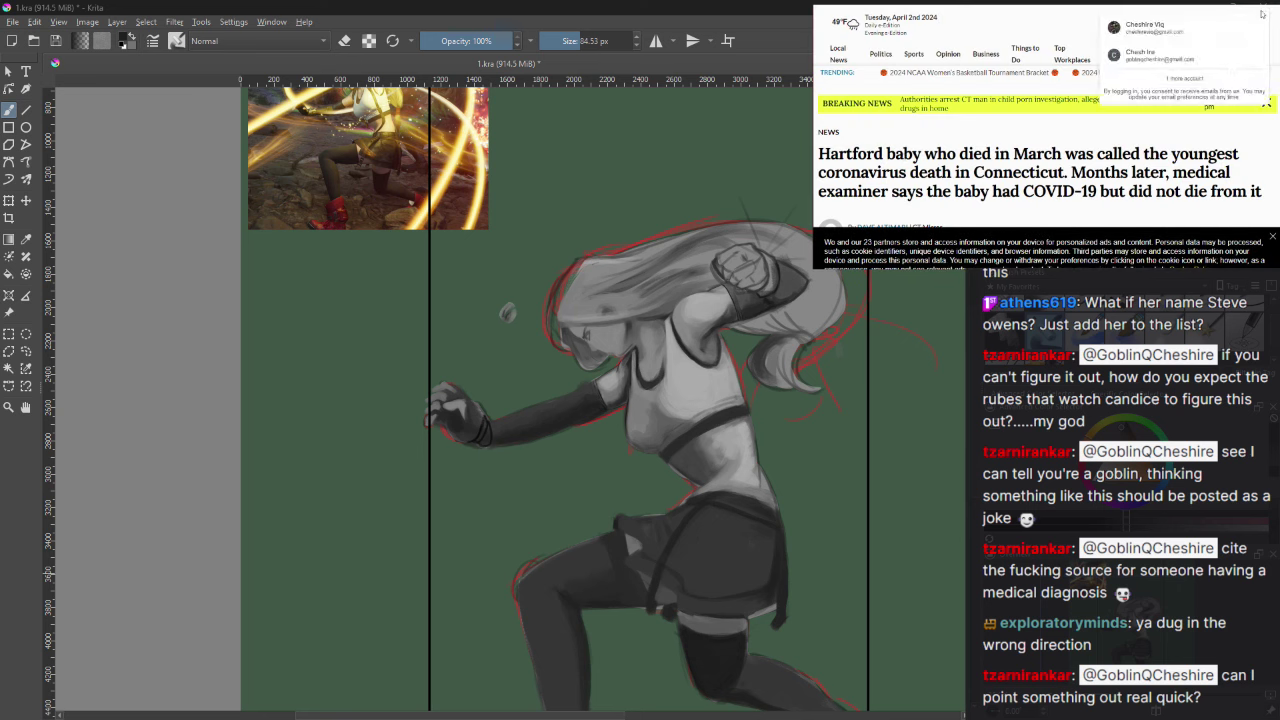
pyautogui.click(1262, 14)
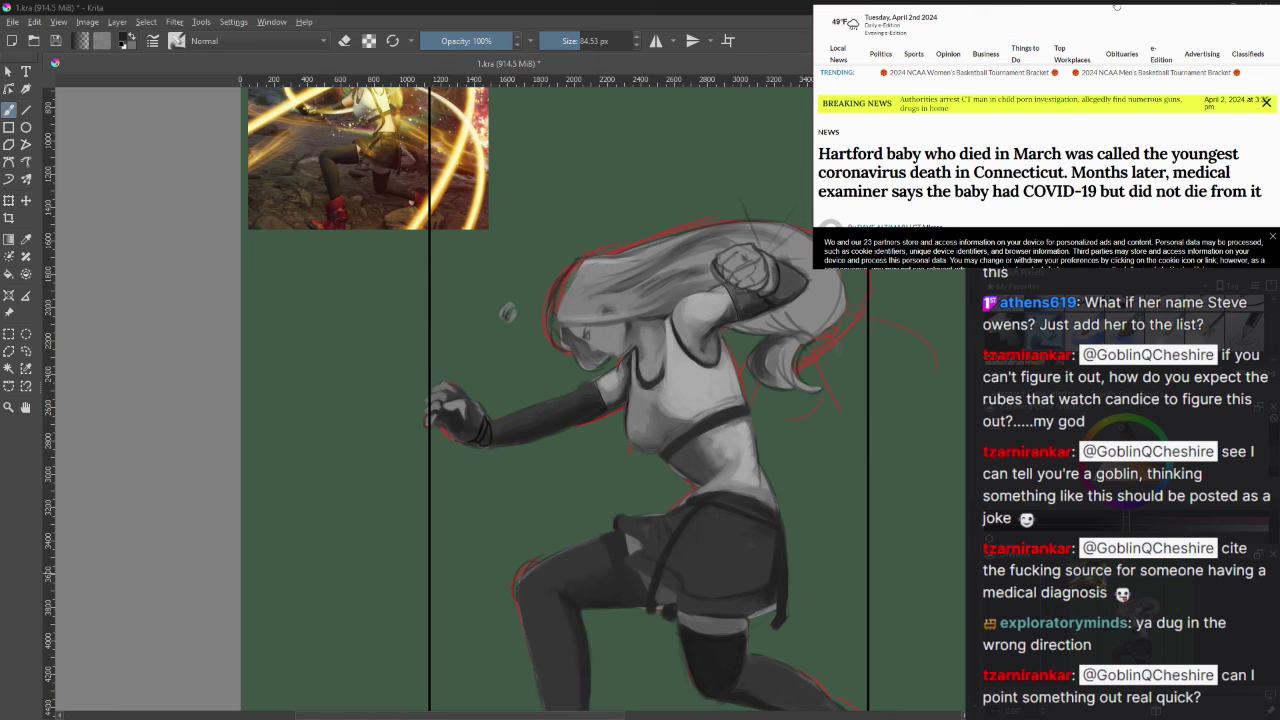
pyautogui.click(1272, 240)
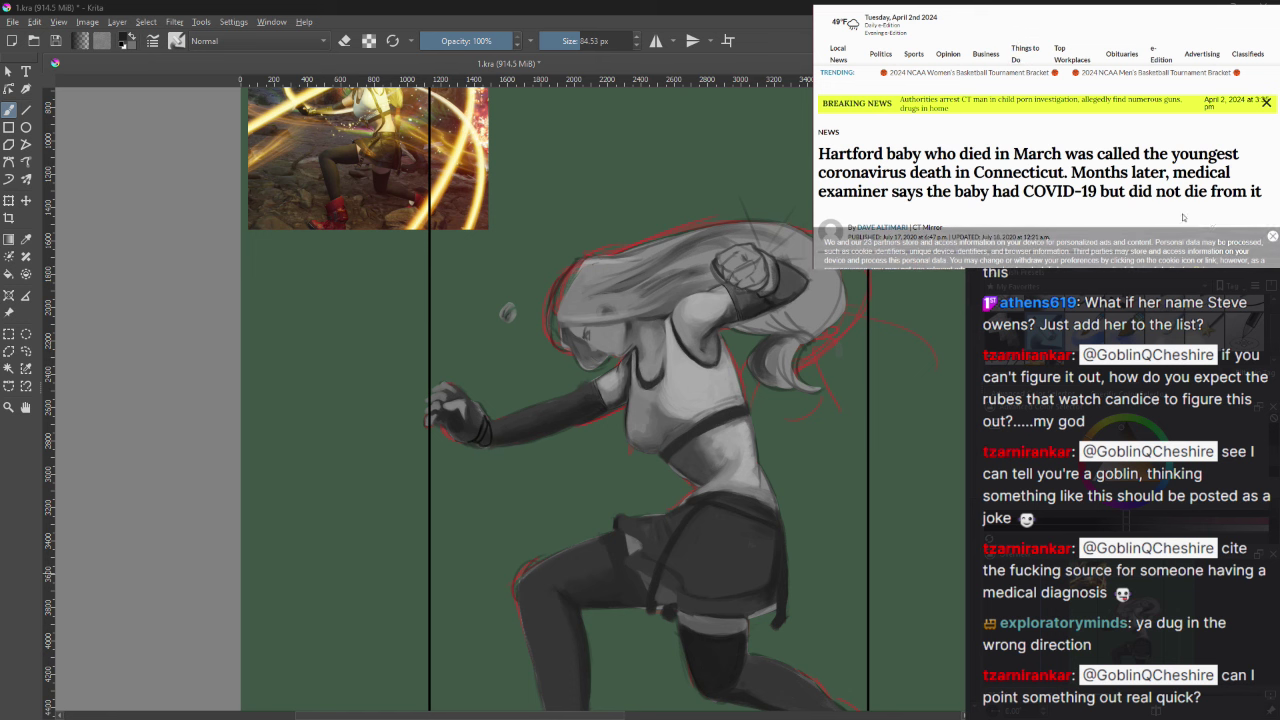
pyautogui.moveTo(900, 175); pyautogui.dragTo(1262, 192)
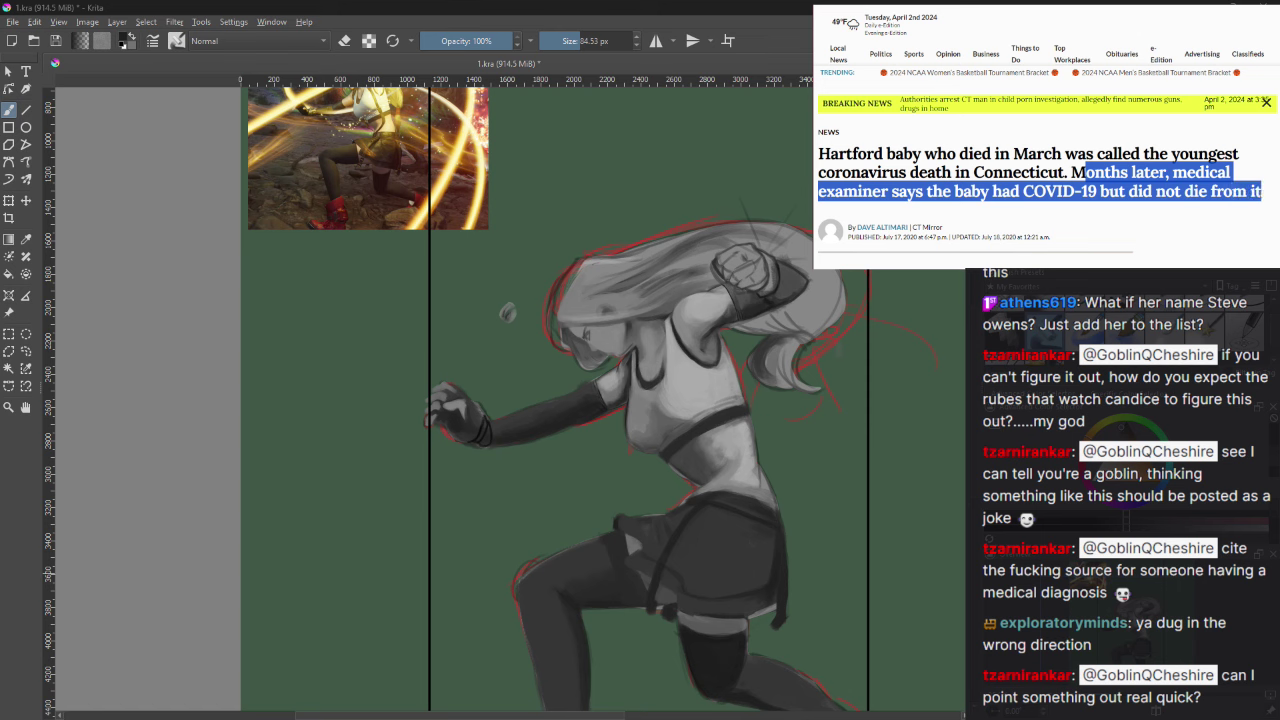
pyautogui.click(1110, 215)
# Step: Read the article's opening paragraph about the Hartford baby and the medical examiner's announcement
pyautogui.scroll(-3, 1097, 217)
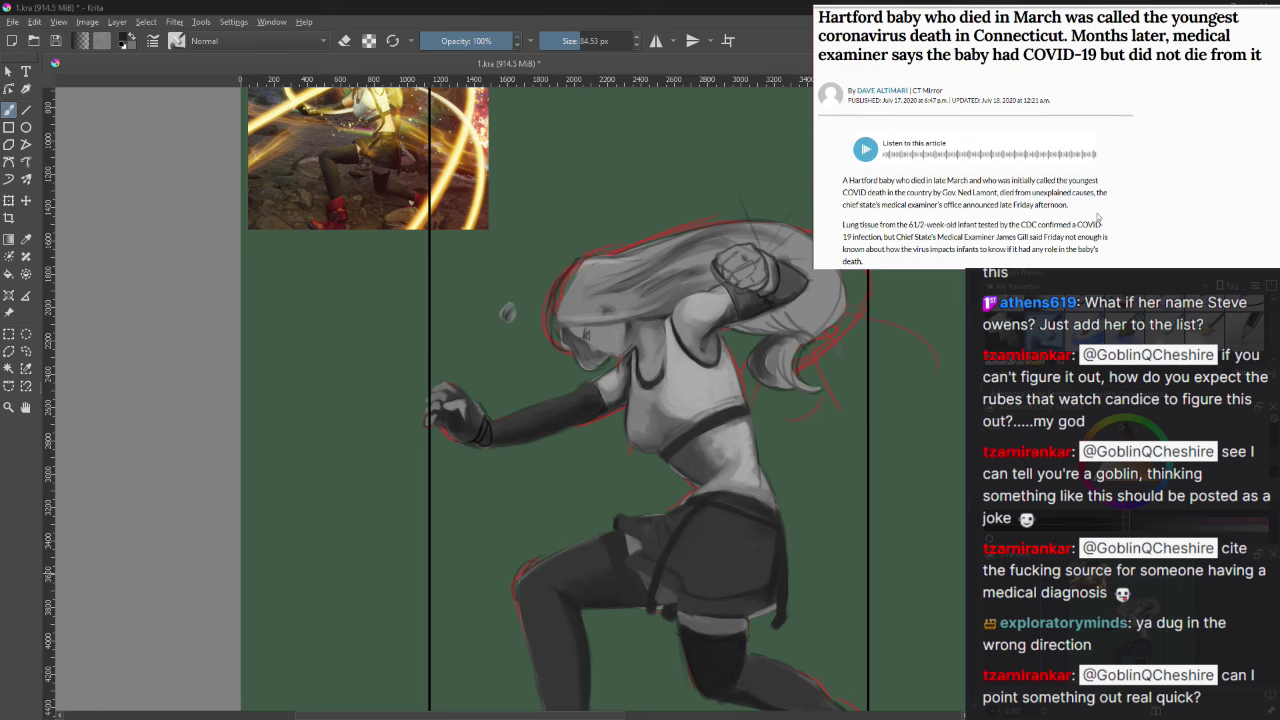
pyautogui.moveTo(952, 181); pyautogui.dragTo(1068, 181)
pyautogui.click(1076, 189)
pyautogui.moveTo(858, 192); pyautogui.dragTo(1094, 193)
pyautogui.click(1058, 193)
pyautogui.moveTo(866, 205); pyautogui.dragTo(988, 205)
pyautogui.moveTo(1000, 205); pyautogui.dragTo(1064, 205)
pyautogui.click(1060, 208)
pyautogui.scroll(-1, 1058, 215)
pyautogui.scroll(-1, 1058, 215)
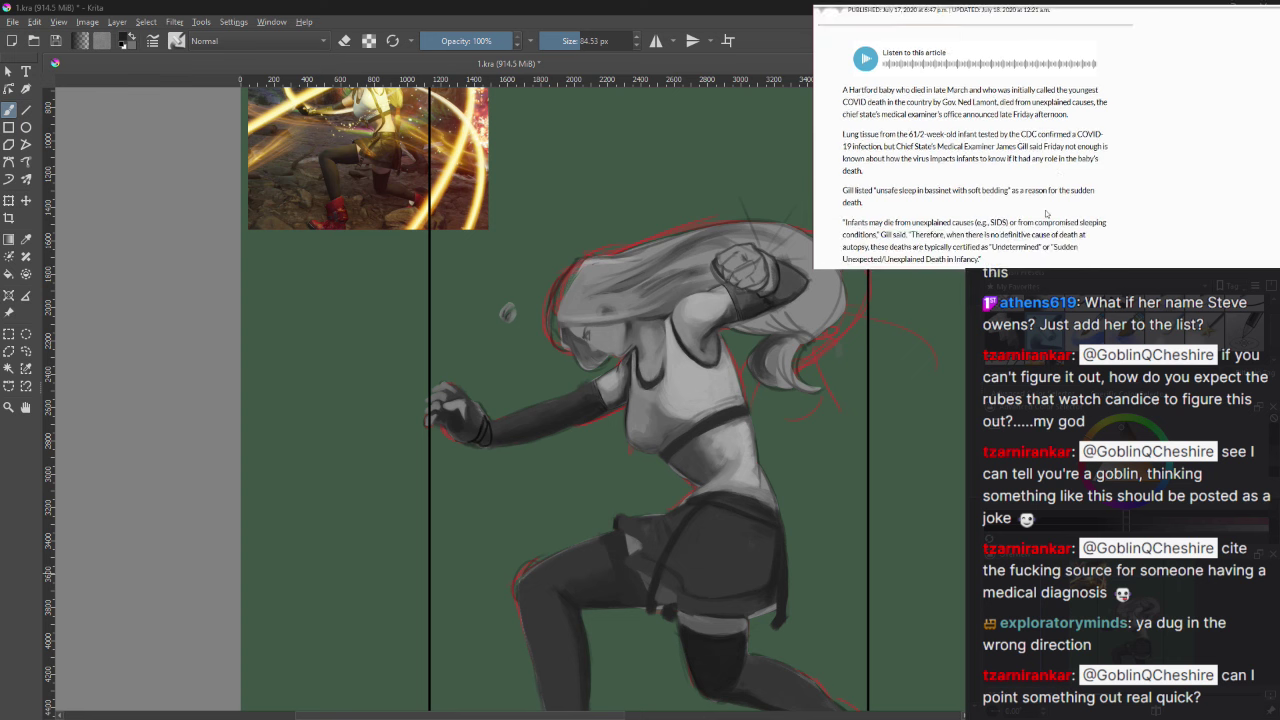
# Step: Read the article's paragraph on the CDC lung tissue test and the medical examiner's comments on it
pyautogui.moveTo(876, 136); pyautogui.dragTo(1100, 134)
pyautogui.moveTo(857, 145); pyautogui.dragTo(927, 134)
pyautogui.click(928, 134)
pyautogui.moveTo(986, 134); pyautogui.dragTo(1036, 134)
pyautogui.moveTo(886, 147); pyautogui.dragTo(948, 147)
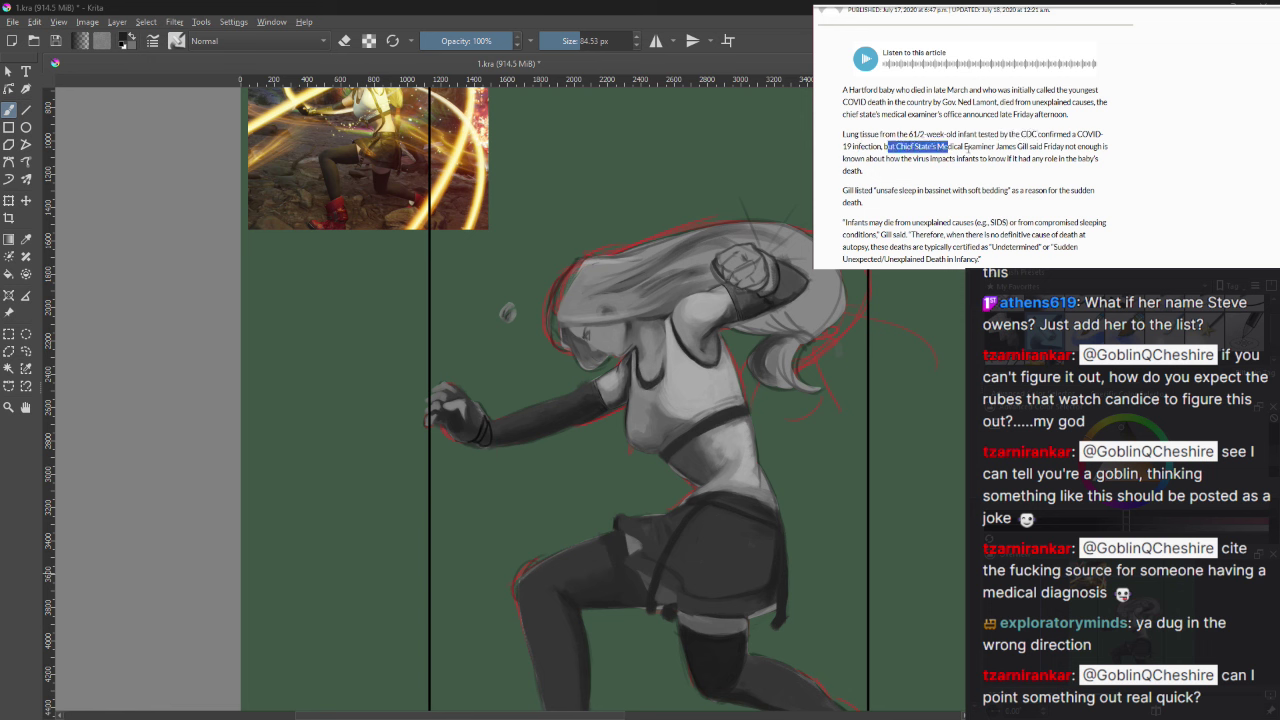
pyautogui.moveTo(972, 147); pyautogui.dragTo(1100, 147)
pyautogui.moveTo(858, 158); pyautogui.dragTo(944, 160)
pyautogui.click(1086, 169)
pyautogui.click(906, 176)
pyautogui.scroll(-1, 906, 176)
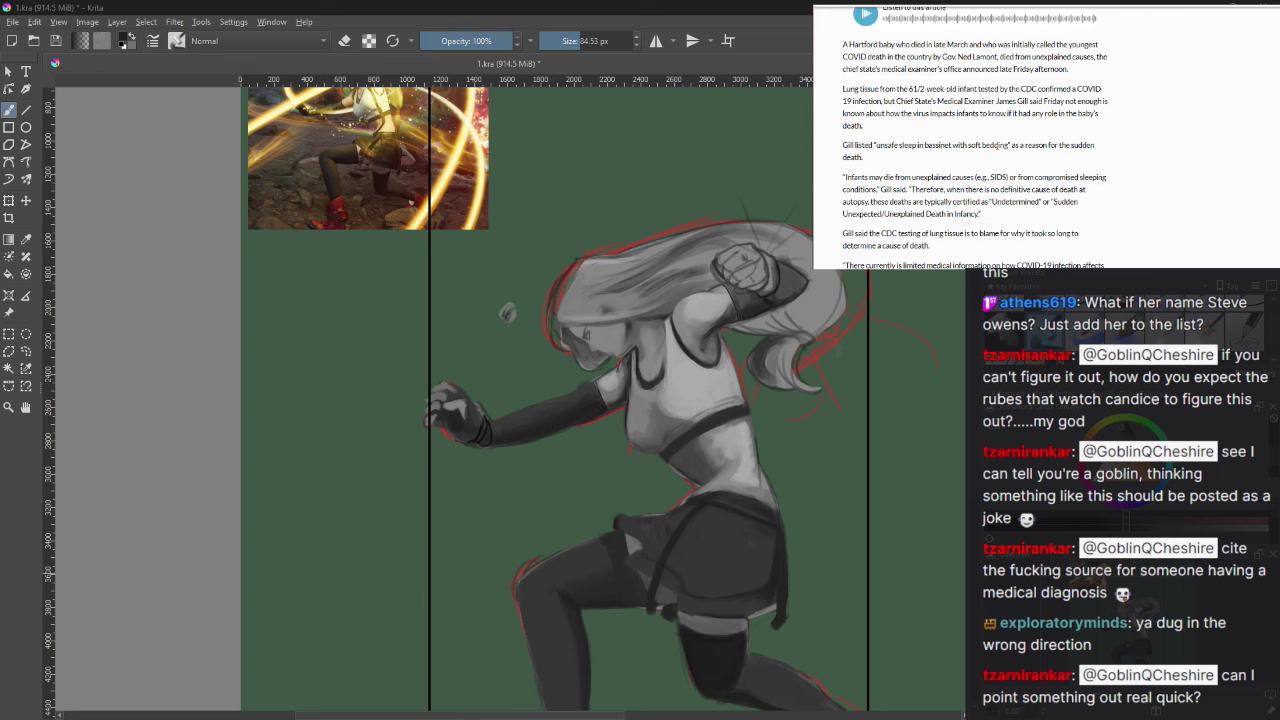
# Step: Read the paragraphs on the listed reason for the sudden death and on how such infant deaths are certified
pyautogui.moveTo(882, 147); pyautogui.dragTo(1088, 147)
pyautogui.click(1078, 169)
pyautogui.scroll(-1, 1076, 169)
pyautogui.moveTo(1054, 100); pyautogui.dragTo(1086, 110)
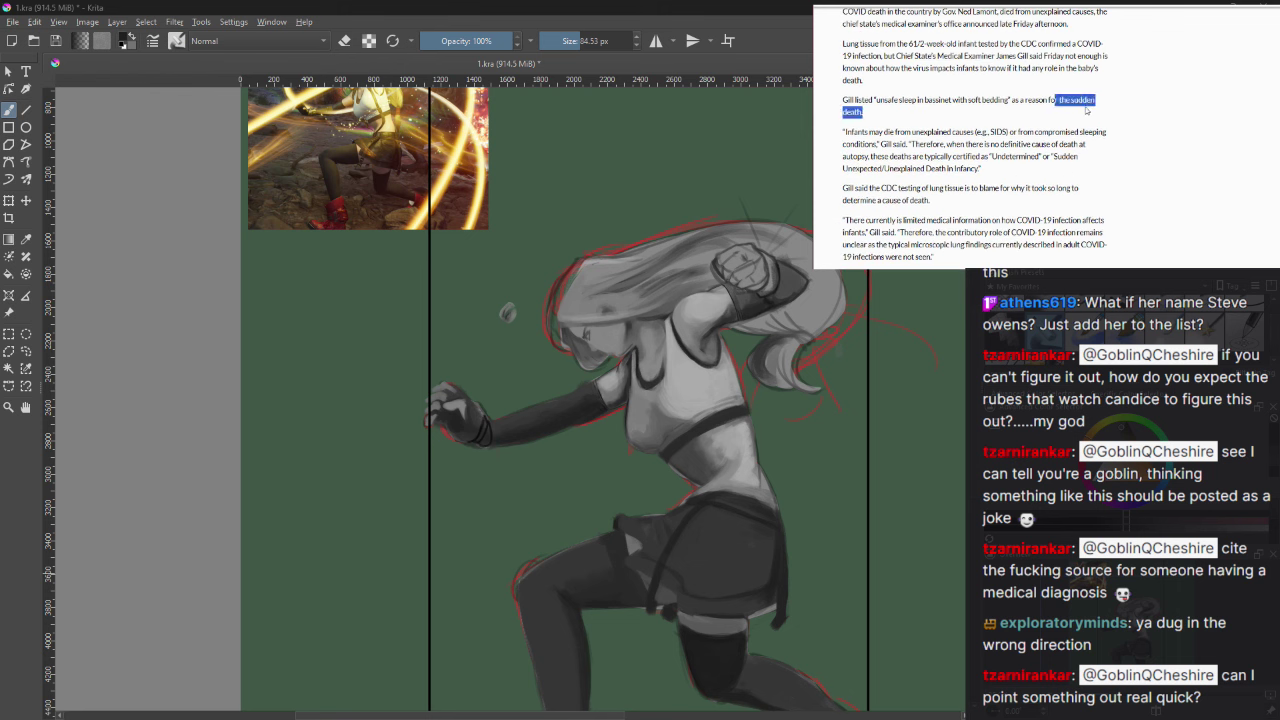
pyautogui.click(963, 143)
pyautogui.moveTo(862, 132); pyautogui.dragTo(938, 144)
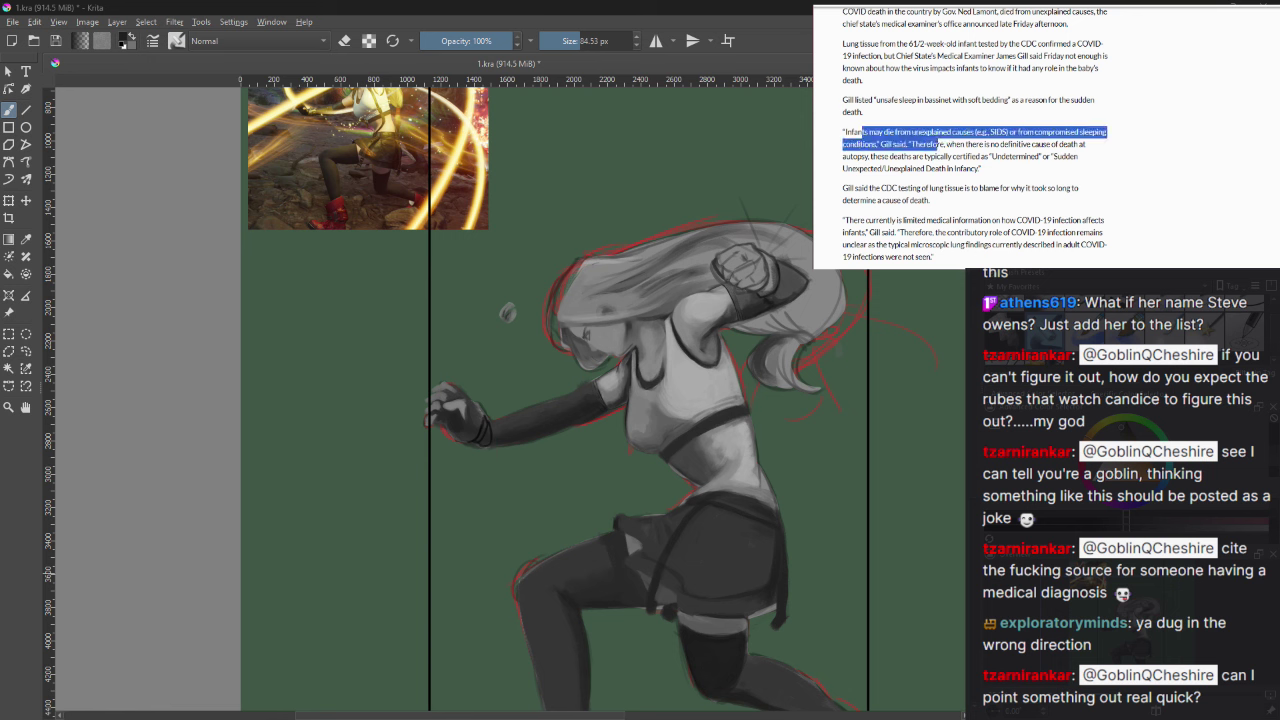
pyautogui.click(938, 144)
pyautogui.moveTo(988, 132); pyautogui.dragTo(898, 157)
pyautogui.click(1030, 132)
pyautogui.click(870, 157)
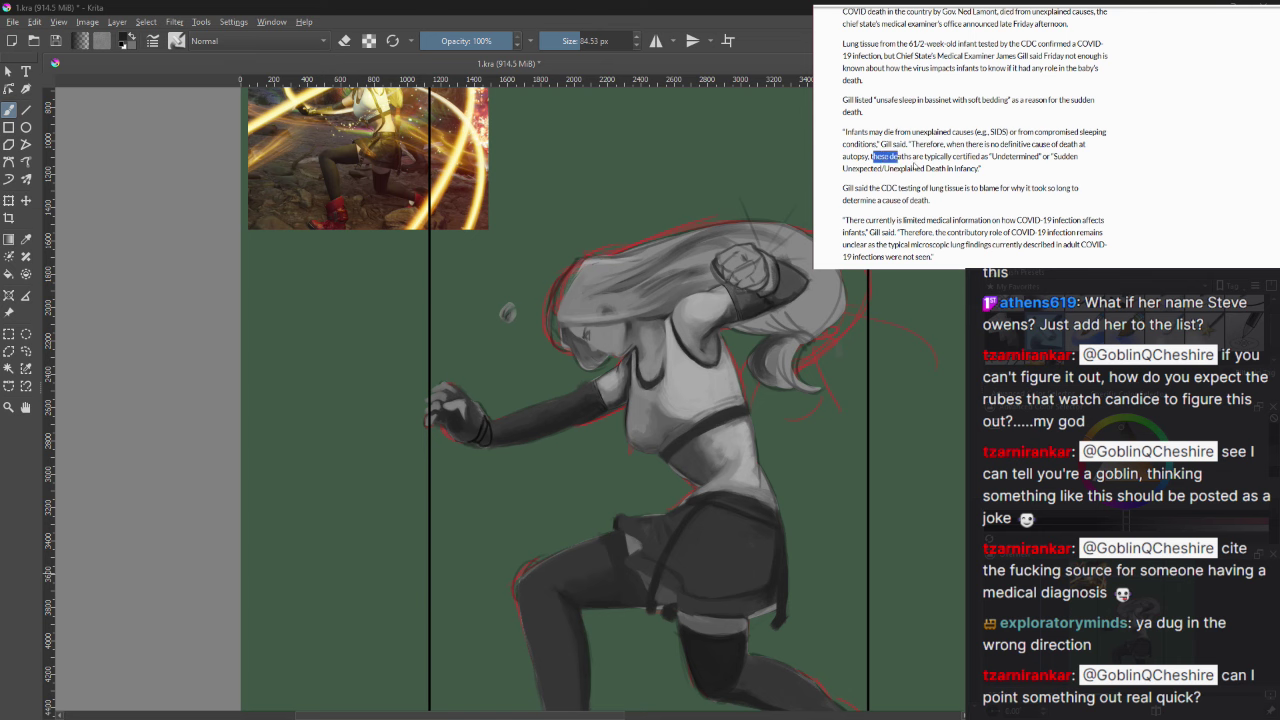
pyautogui.click(914, 166)
# Step: Skim the article's further paragraphs on COVID-19 in infants and unsafe sleep, then return to the side video and resume it
pyautogui.scroll(-1, 914, 166)
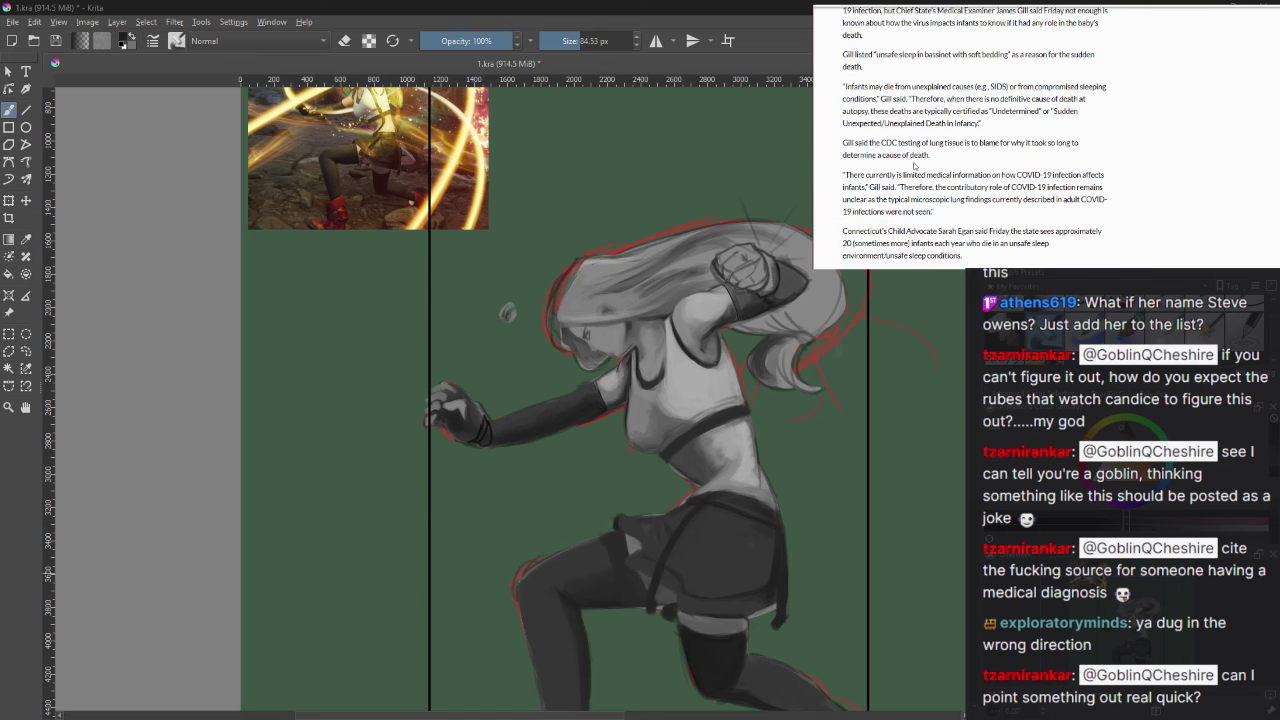
pyautogui.scroll(-1, 914, 166)
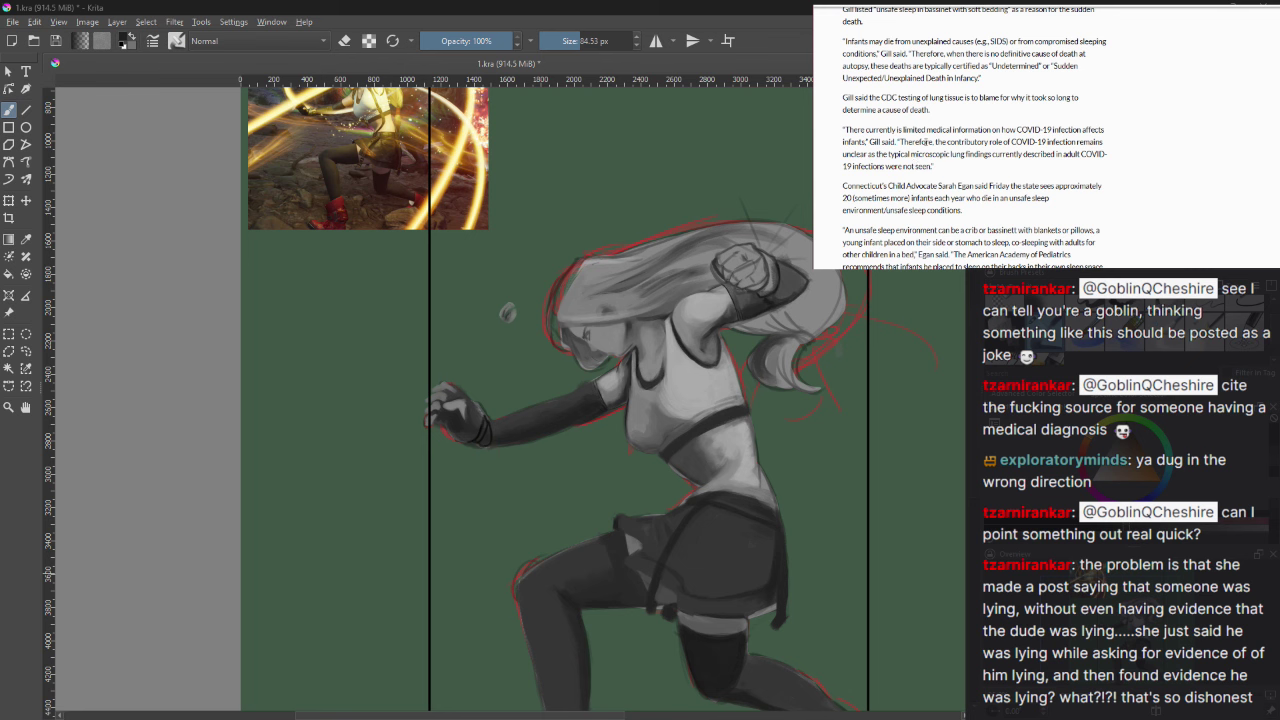
pyautogui.scroll(-3, 921, 142)
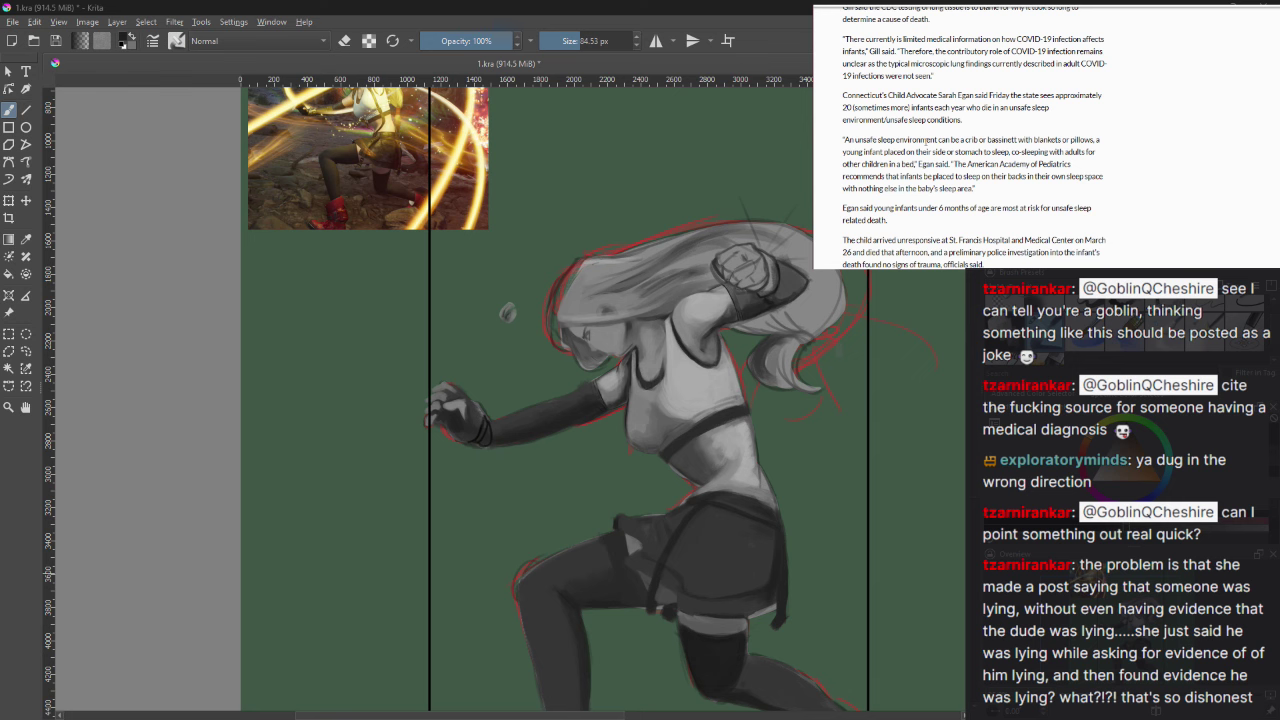
pyautogui.scroll(10, 927, 142)
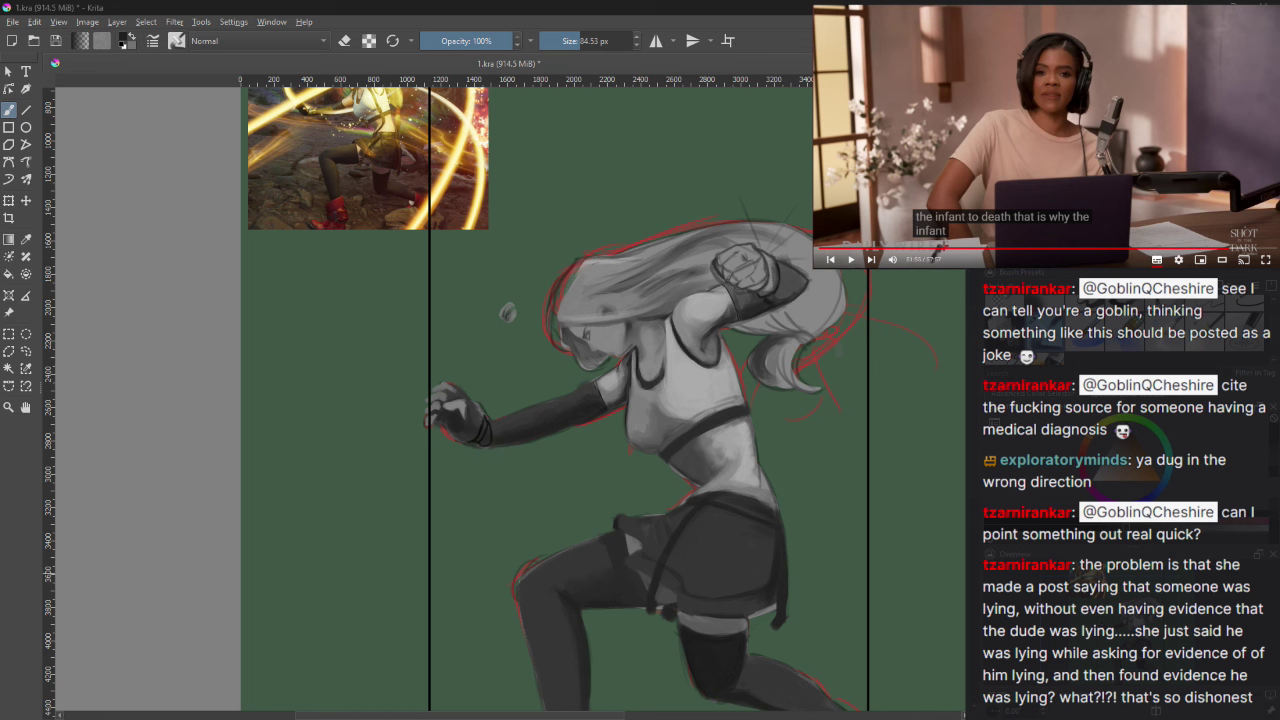
pyautogui.click(851, 259)
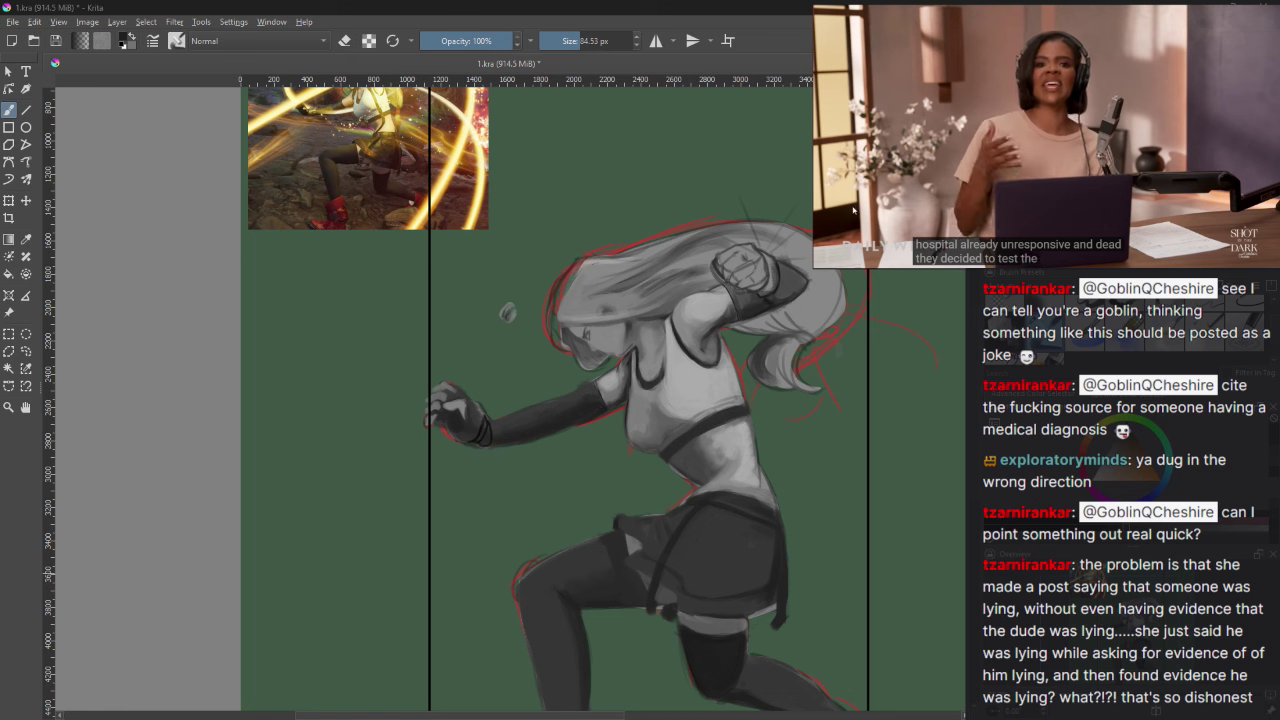
# Step: Continue the side video from the infant testing remark, pause it at the statement on COVID complications, and resume playback
pyautogui.moveTo(917, 140)
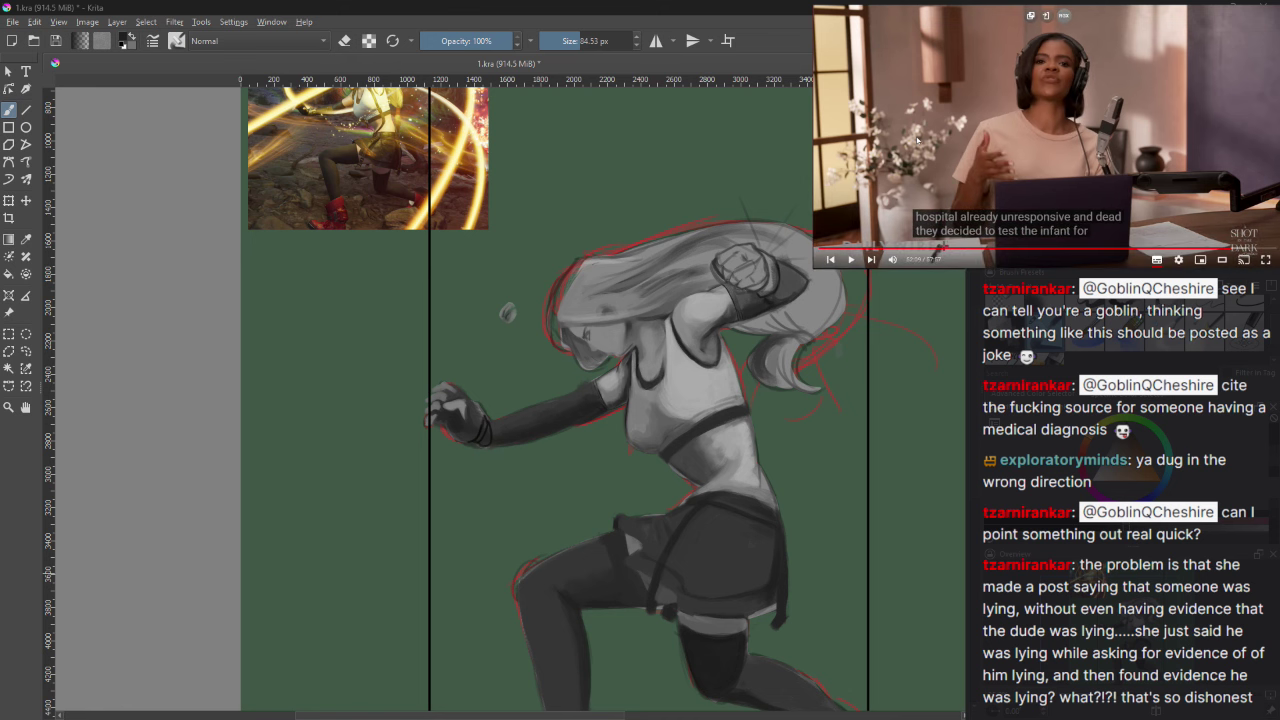
pyautogui.click(917, 140)
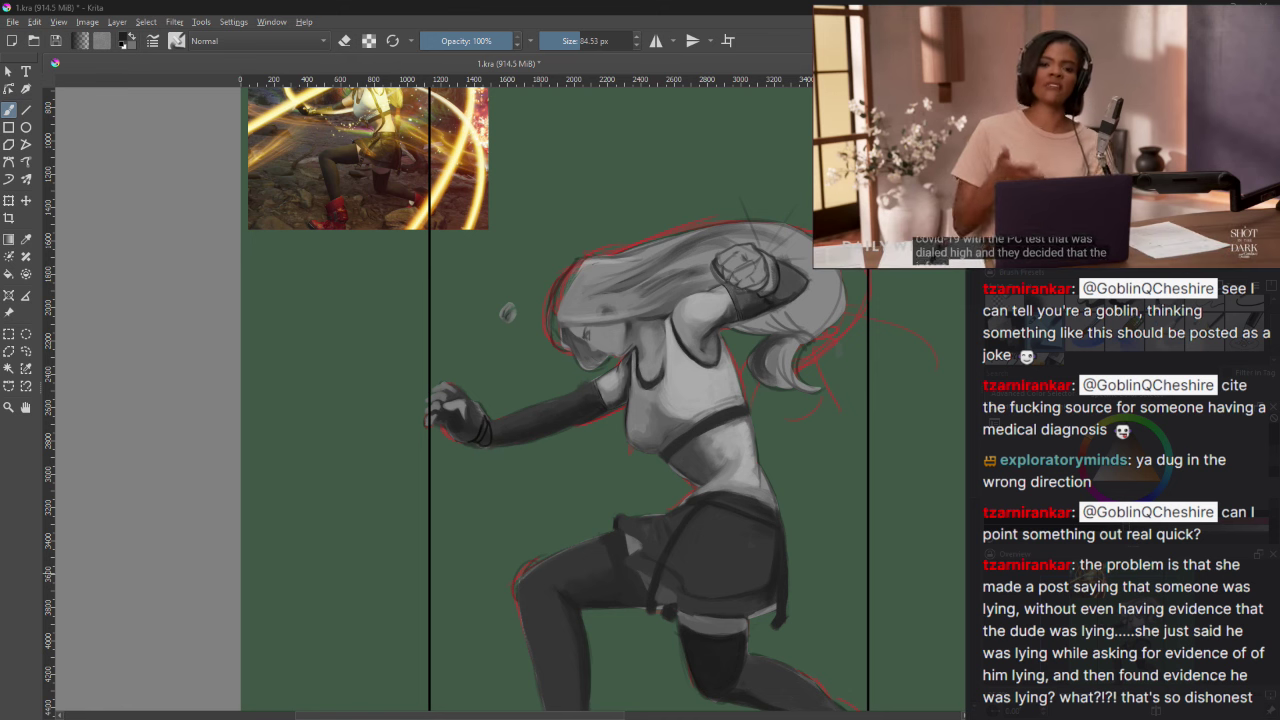
pyautogui.moveTo(948, 30)
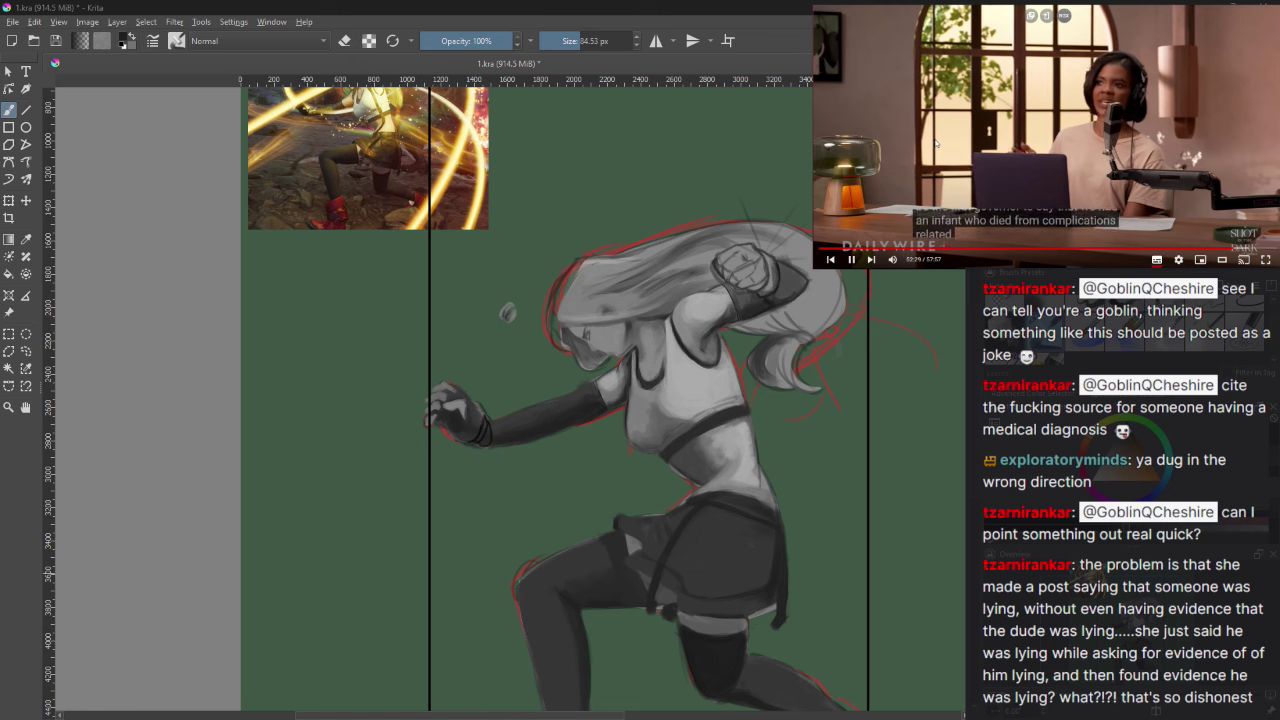
pyautogui.click(975, 153)
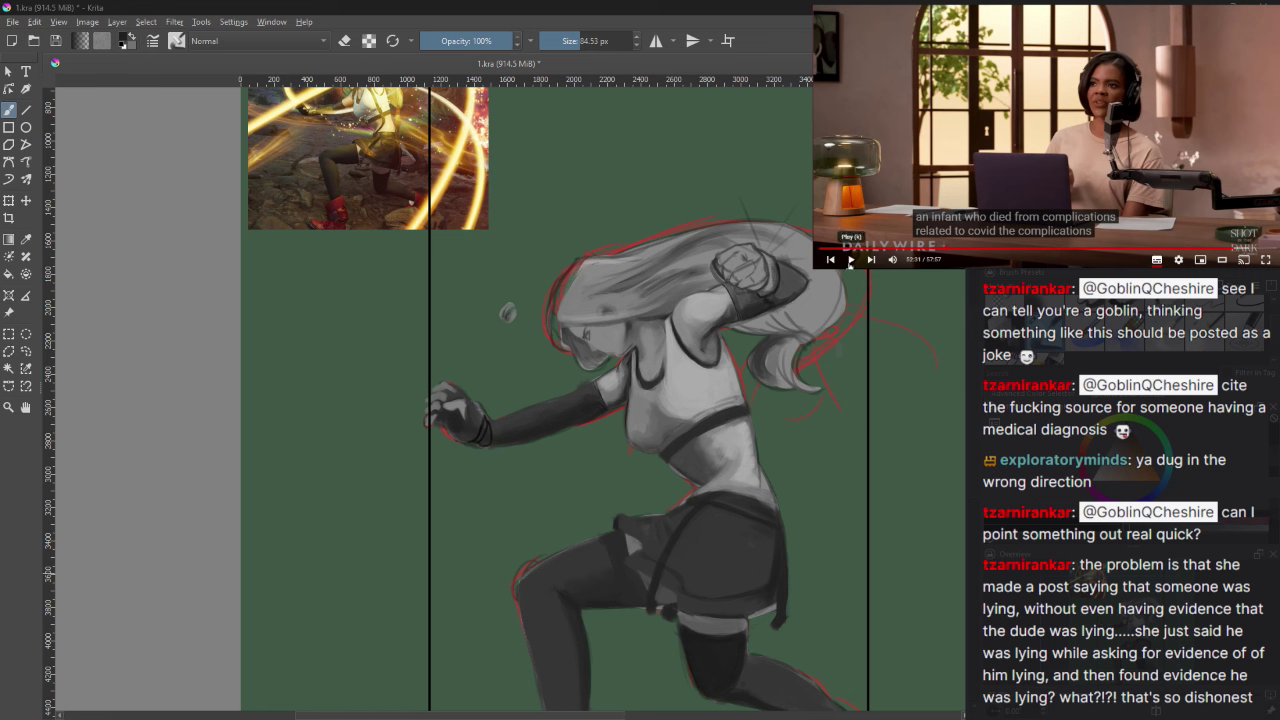
pyautogui.click(849, 262)
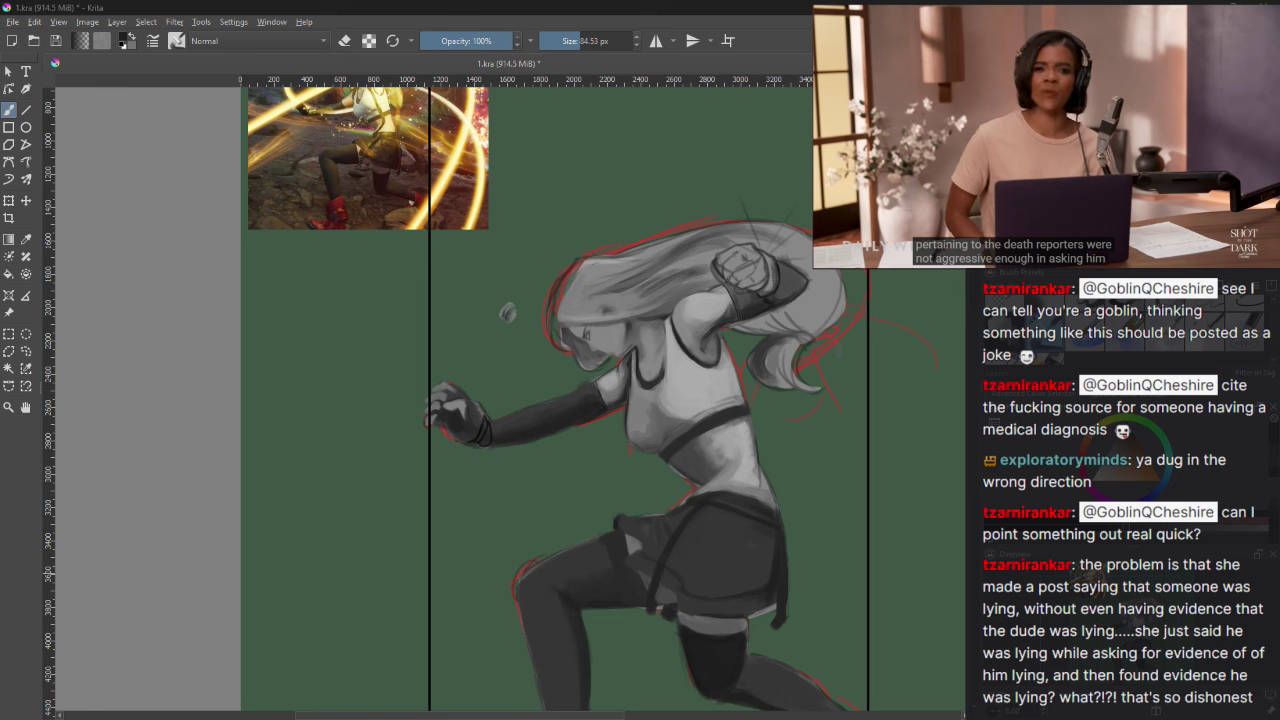
# Step: Continue the side video, pausing at the reporters' questions and at the remark on infant COVID headlines, and resume it each time
pyautogui.click(858, 204)
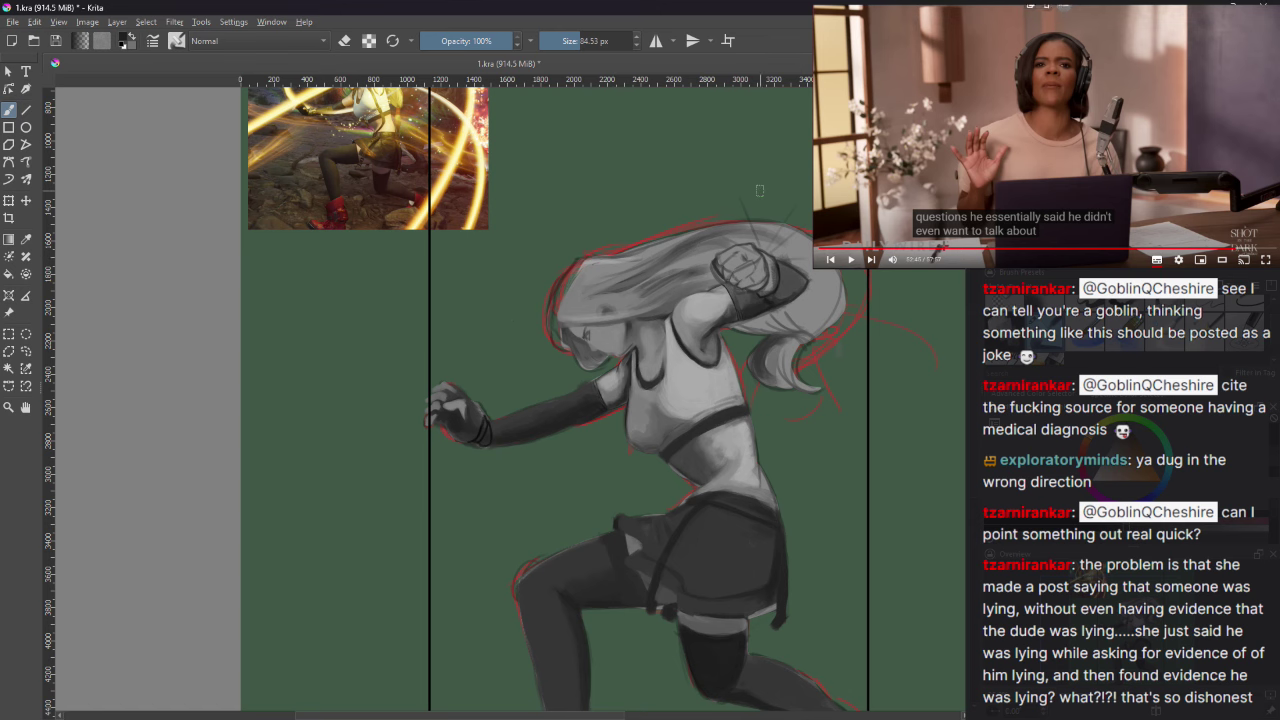
pyautogui.scroll(3, 586, 333)
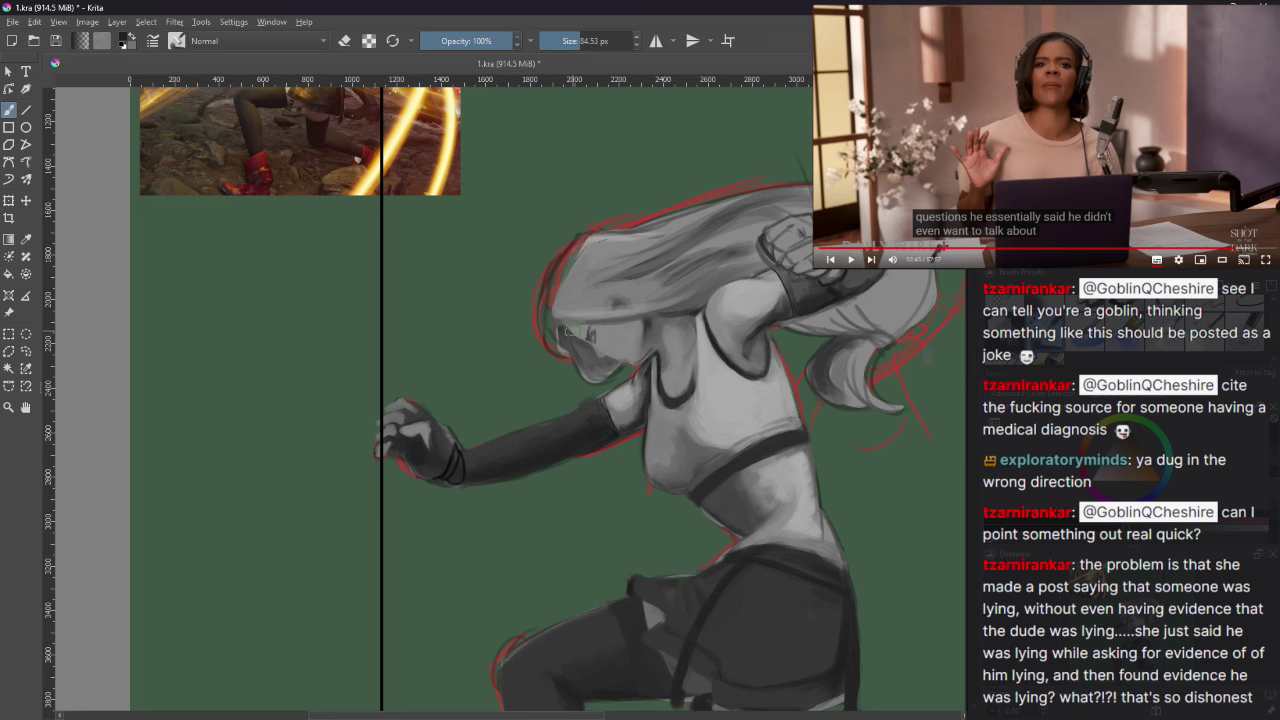
pyautogui.moveTo(963, 186)
pyautogui.click(851, 260)
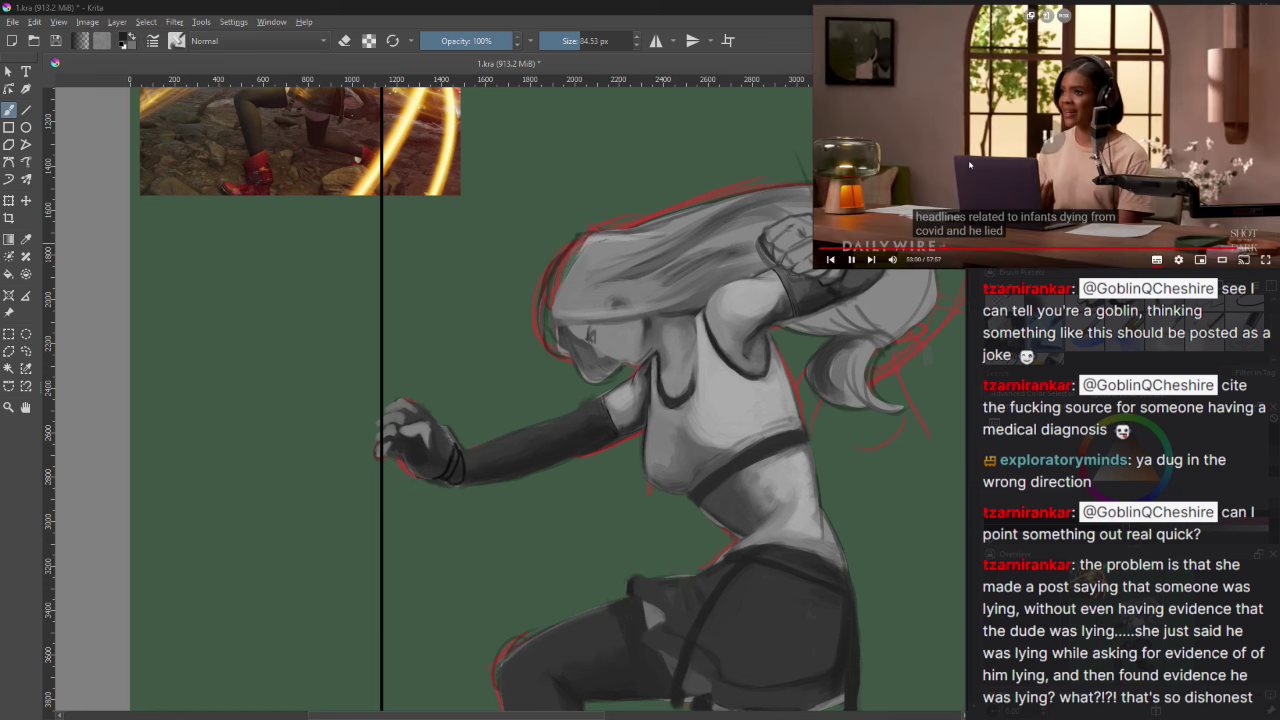
pyautogui.click(969, 165)
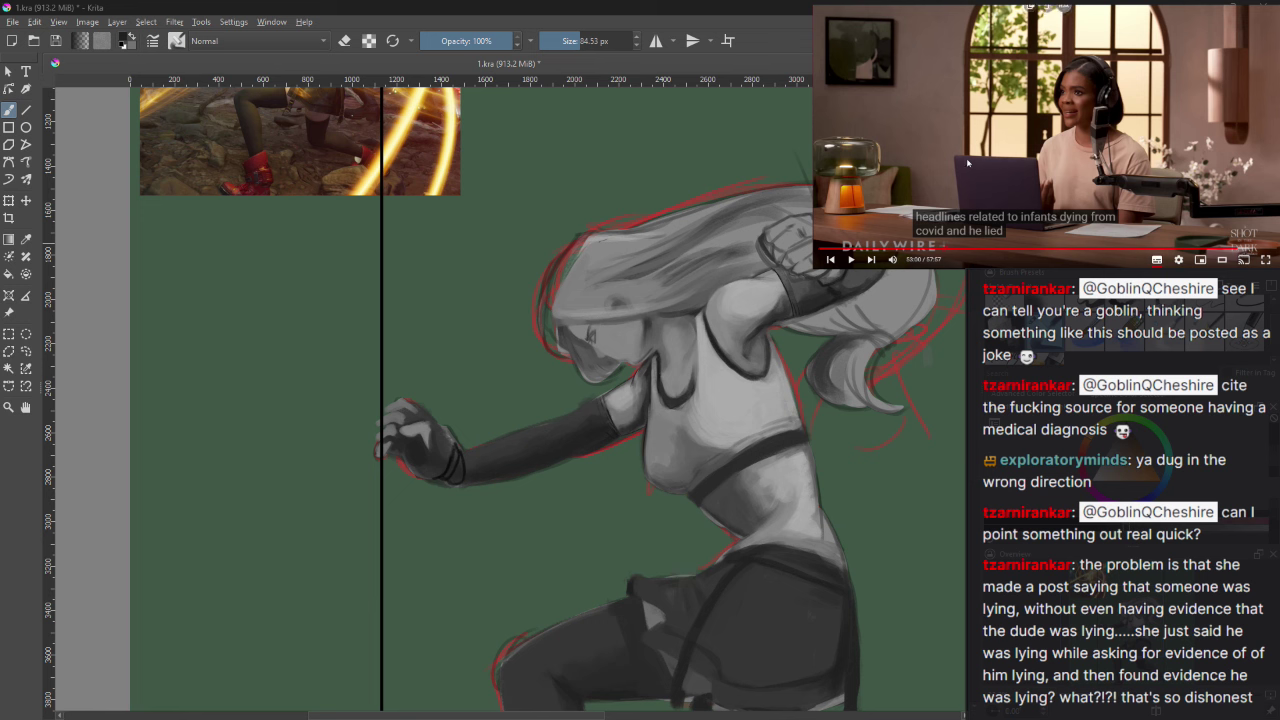
pyautogui.click(966, 150)
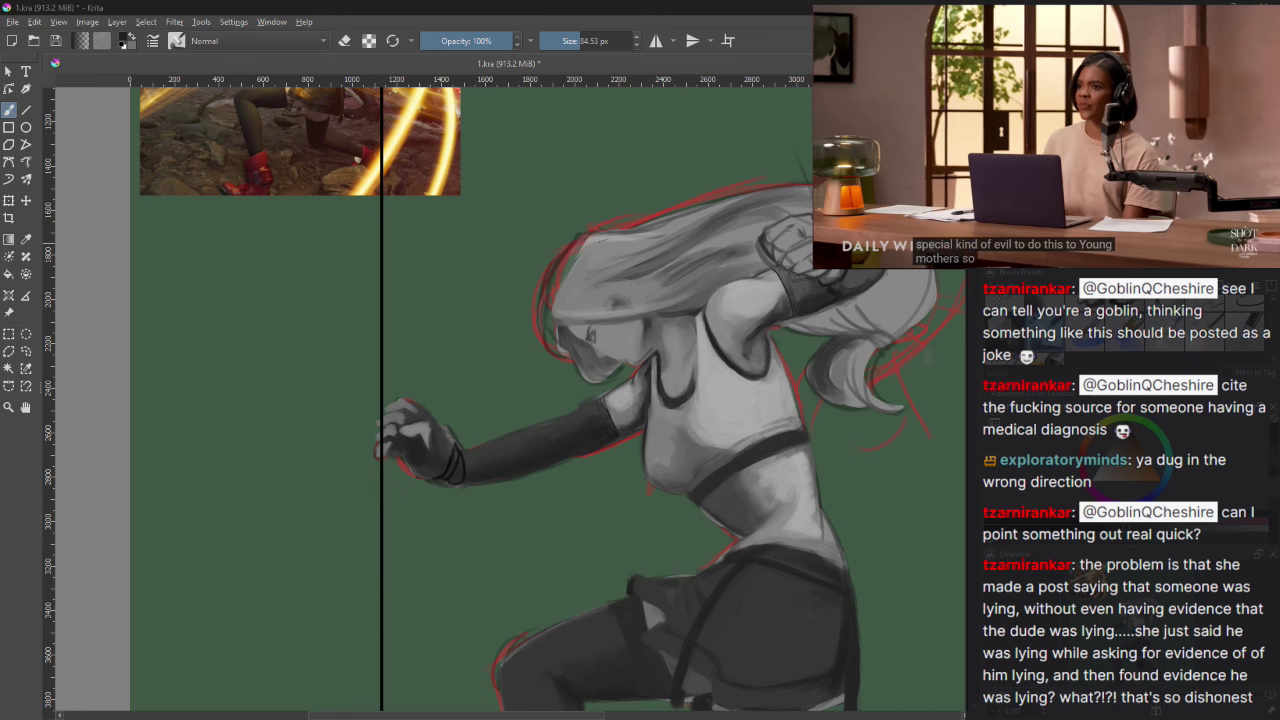
# Step: Continue the side video through the remarks on the revealed information, the word "linked" and the infant's test, pausing and resuming at each
pyautogui.moveTo(1094, 18)
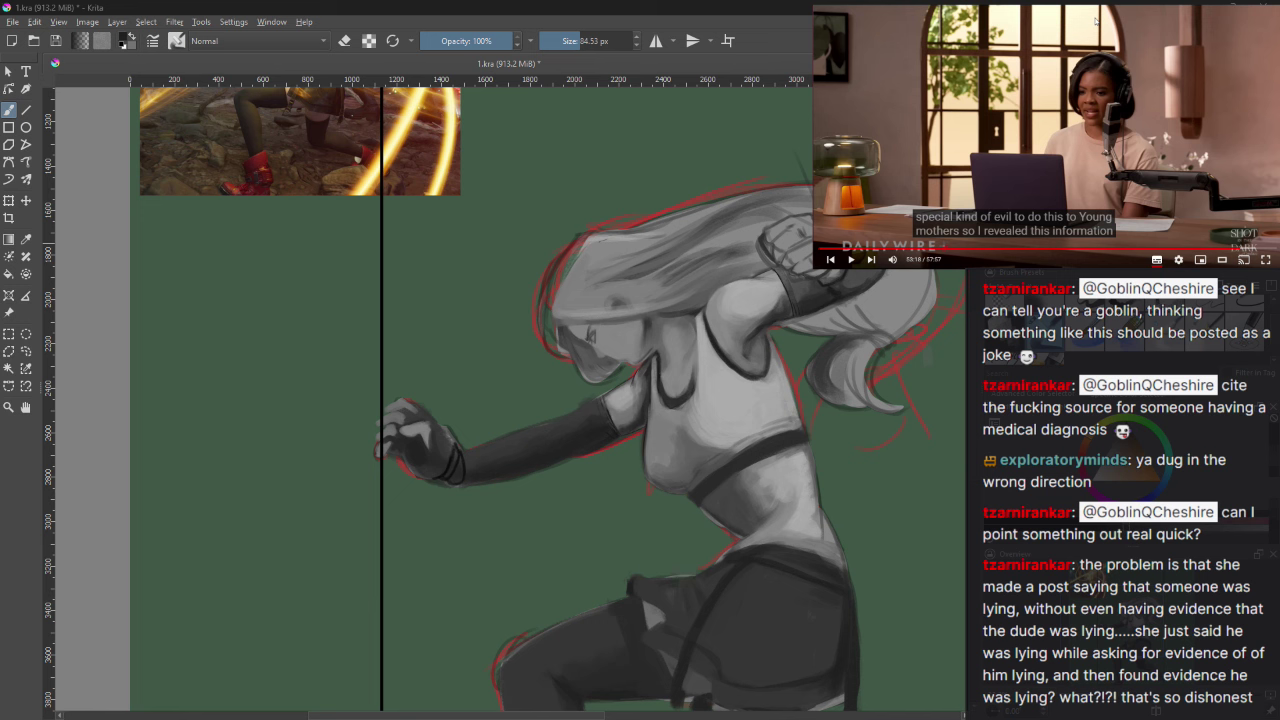
pyautogui.click(960, 125)
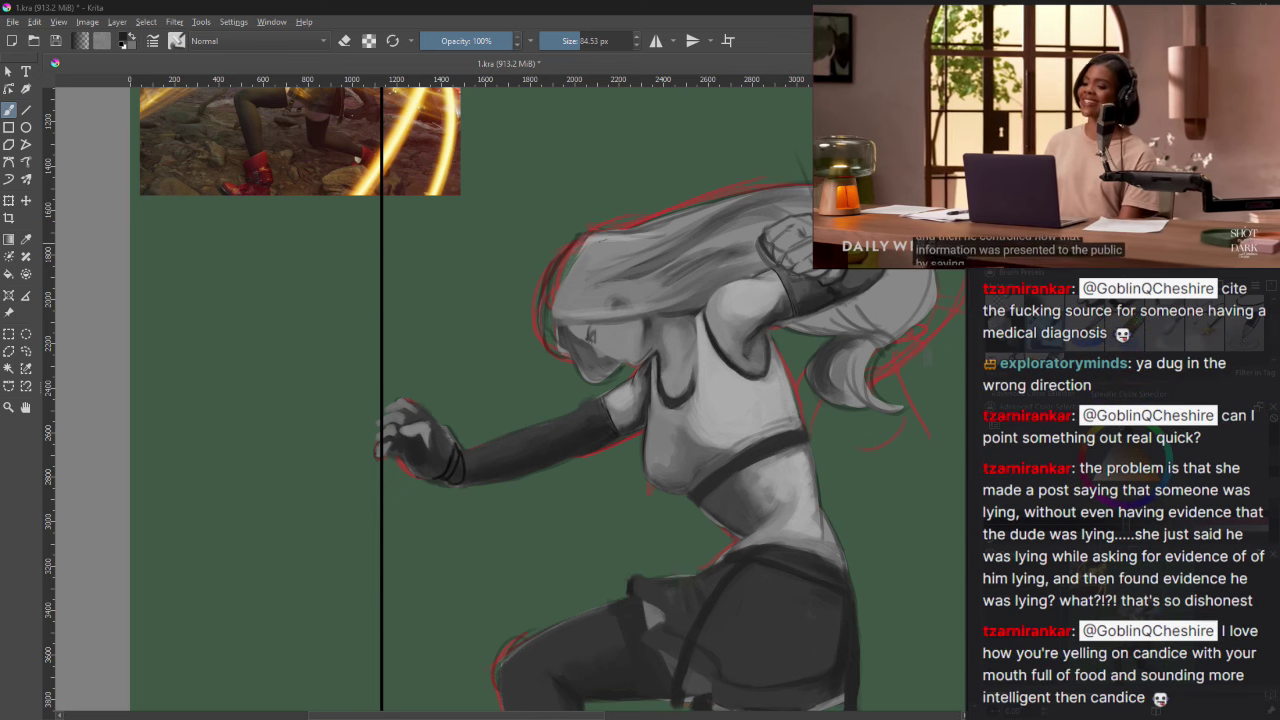
pyautogui.moveTo(905, 150)
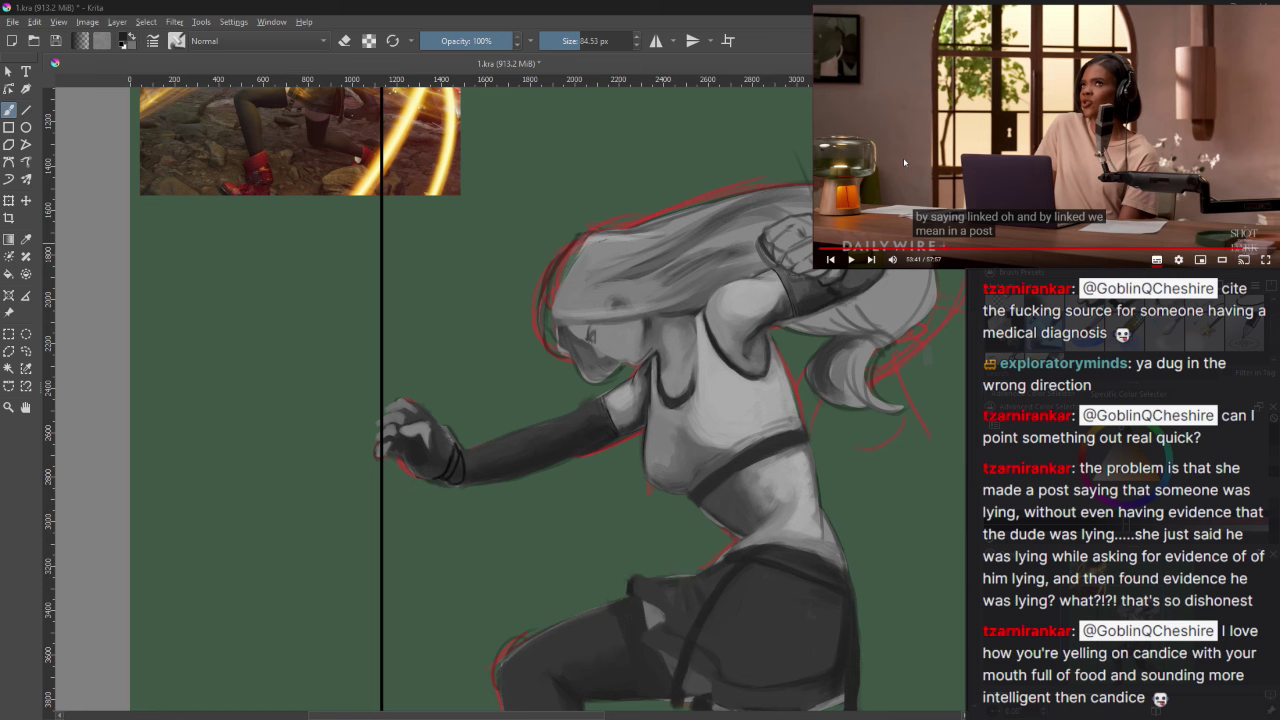
pyautogui.click(903, 157)
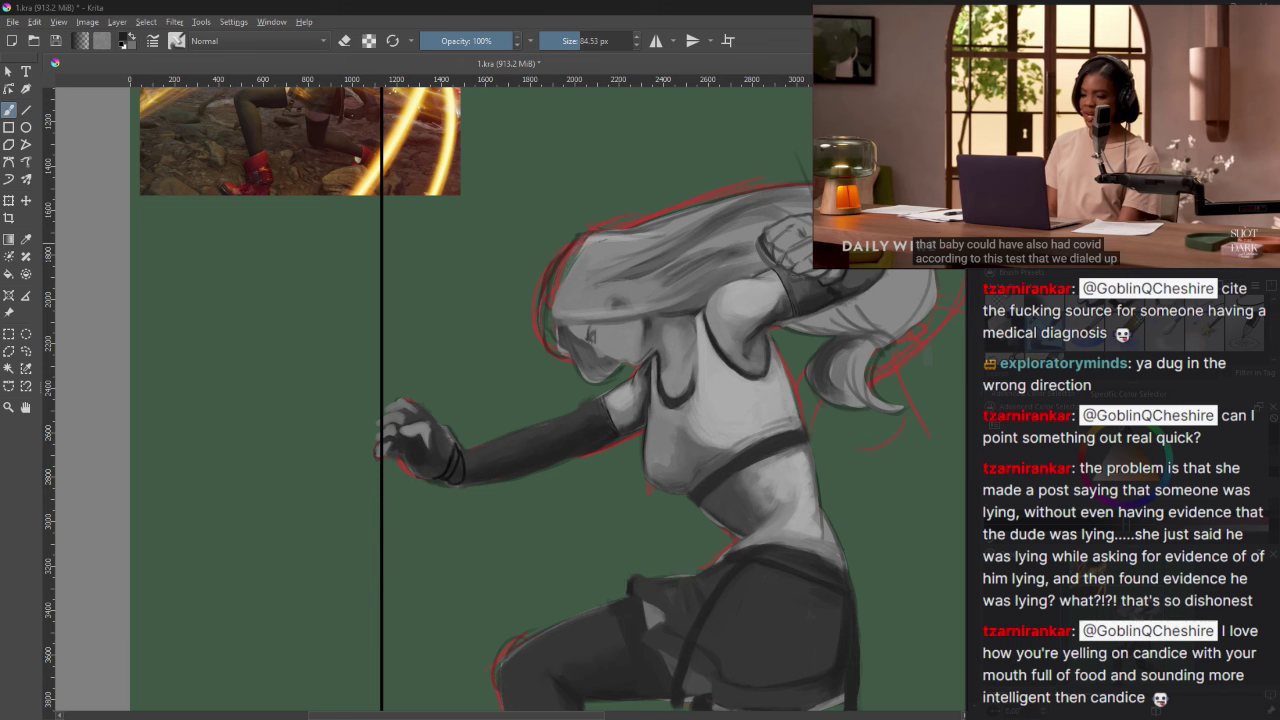
pyautogui.click(862, 218)
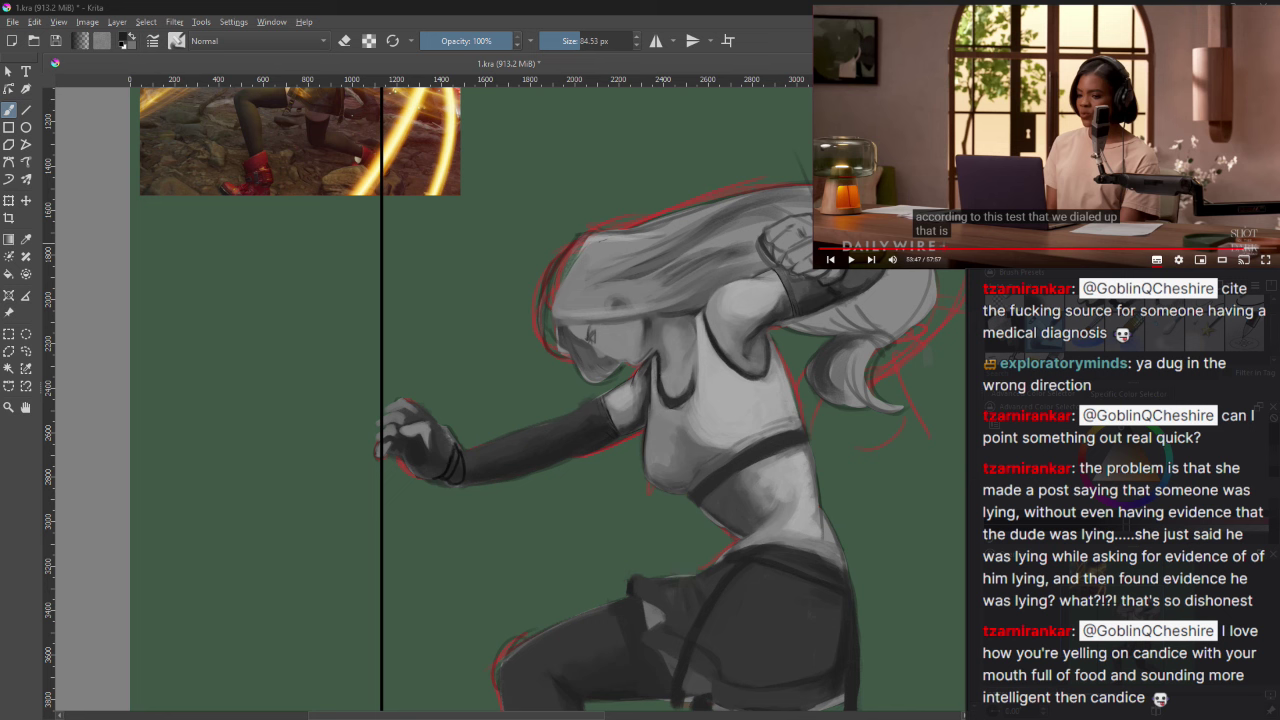
pyautogui.click(851, 260)
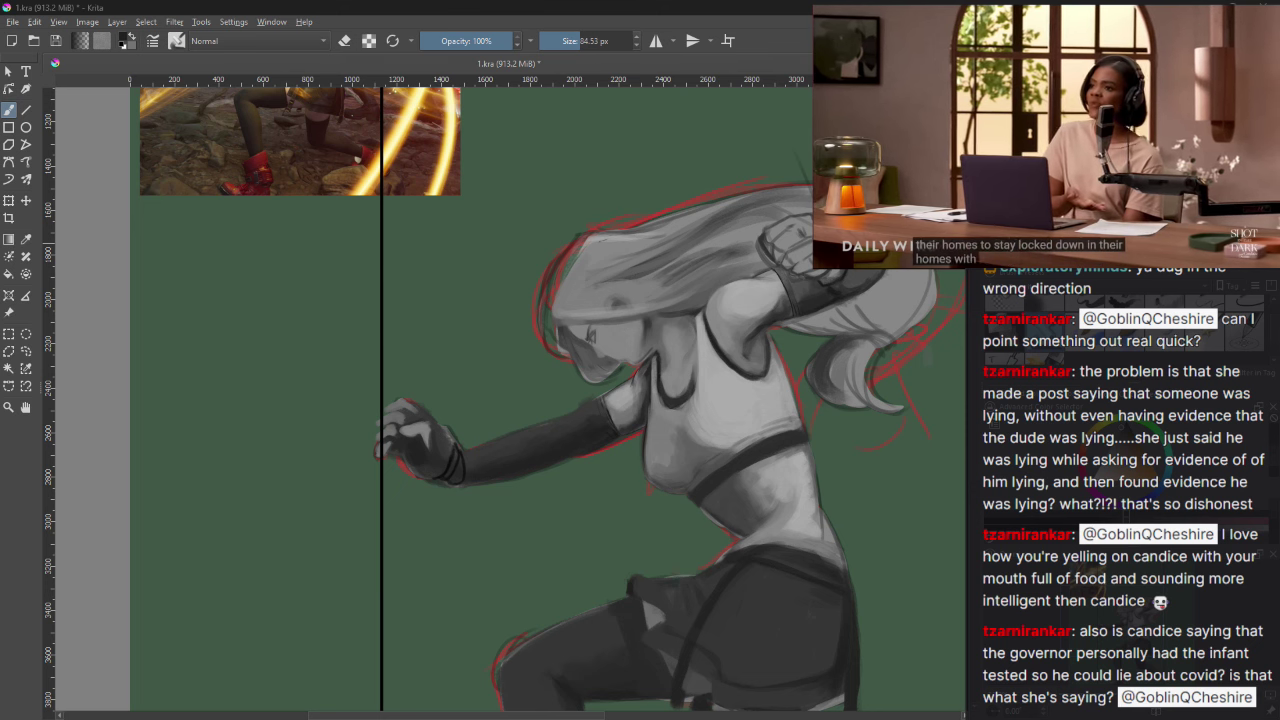
# Step: Pause the side video at the remark on families locked down in their homes, and resume playback toward the closing segment
pyautogui.click(967, 184)
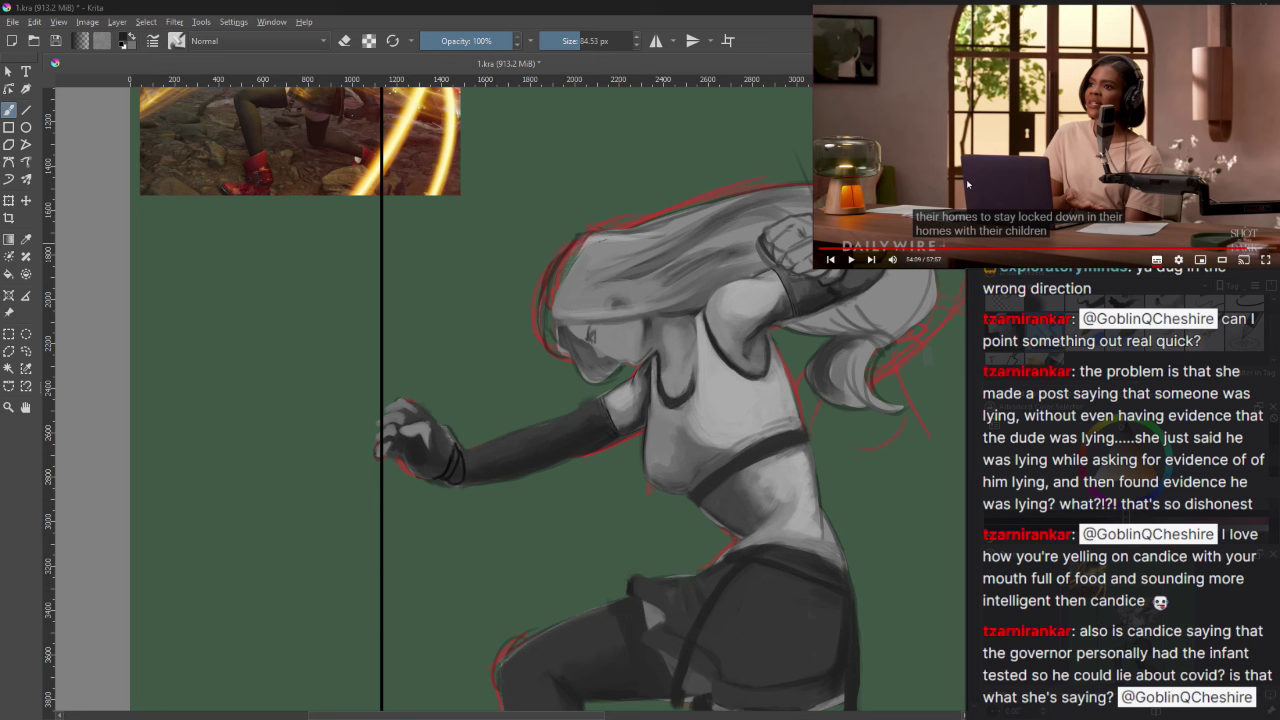
pyautogui.click(960, 178)
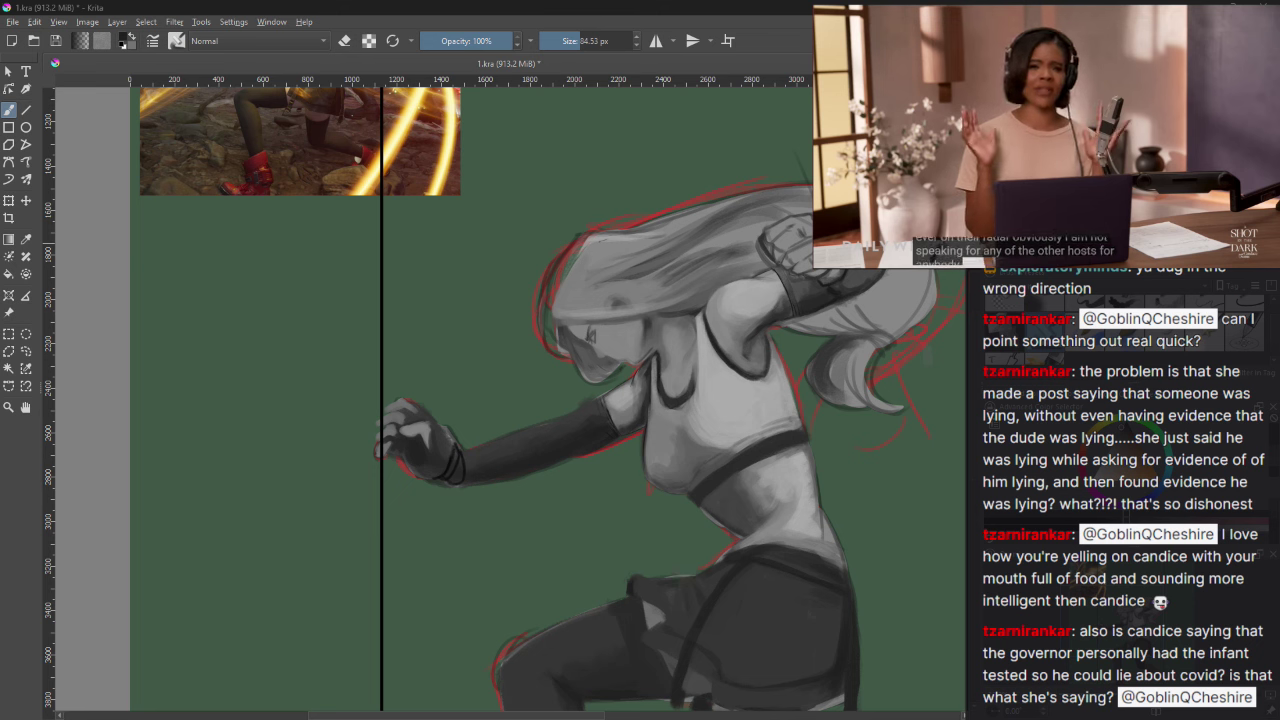
pyautogui.moveTo(1047, 135)
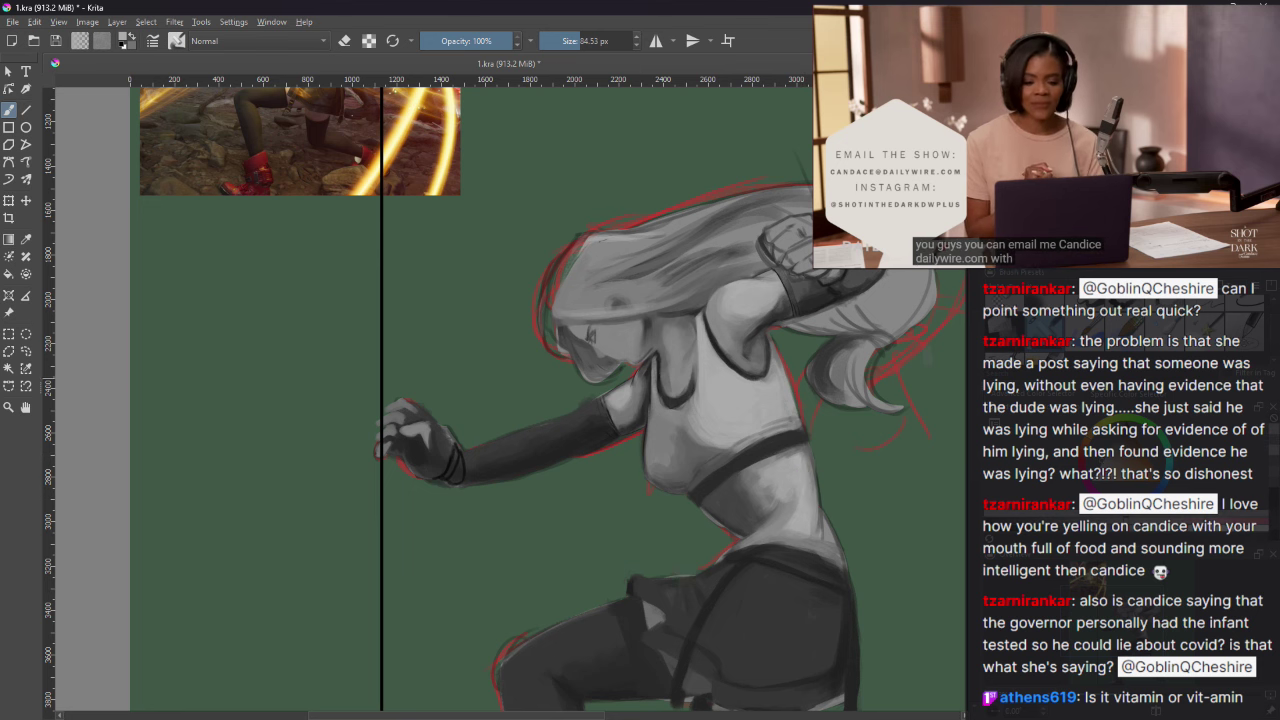
# Step: Blend the shading on the skirt's front with a dark grey sampled from it, and resume the side video
pyautogui.scroll(-3, 880, 488)
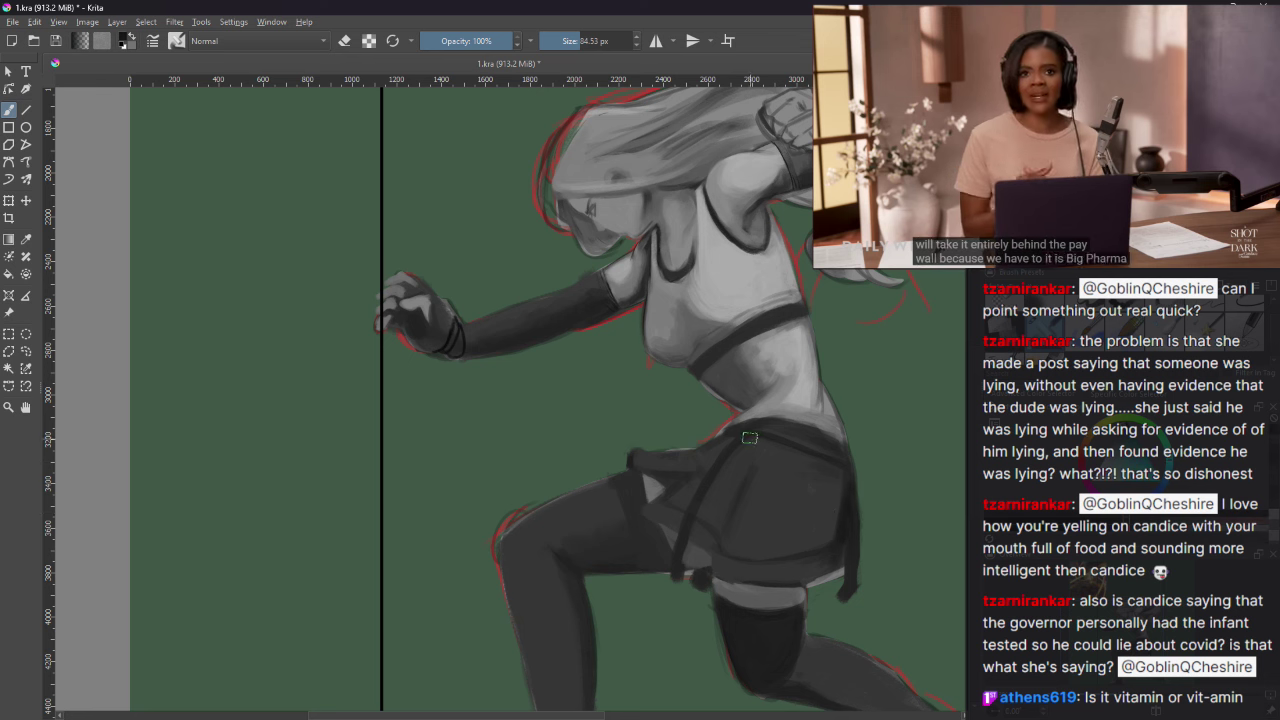
pyautogui.keyDown('ctrl'); pyautogui.click(736, 475); pyautogui.keyUp('ctrl')
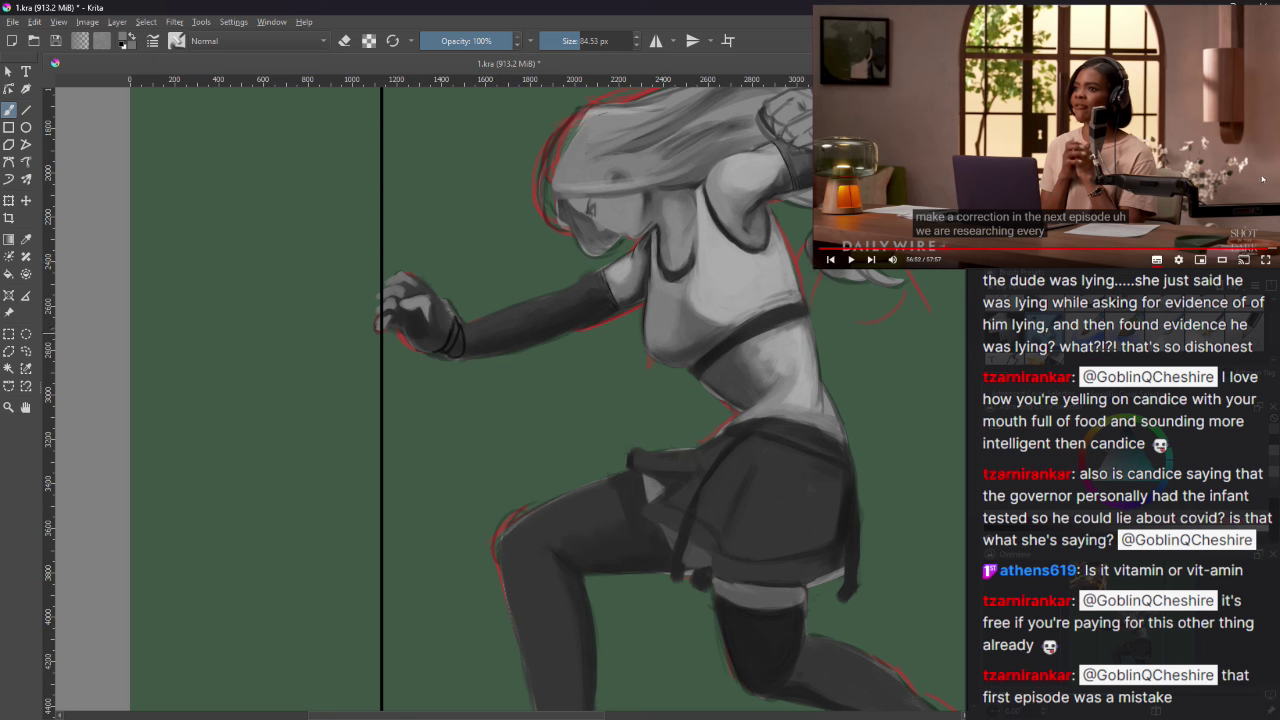
pyautogui.click(1069, 188)
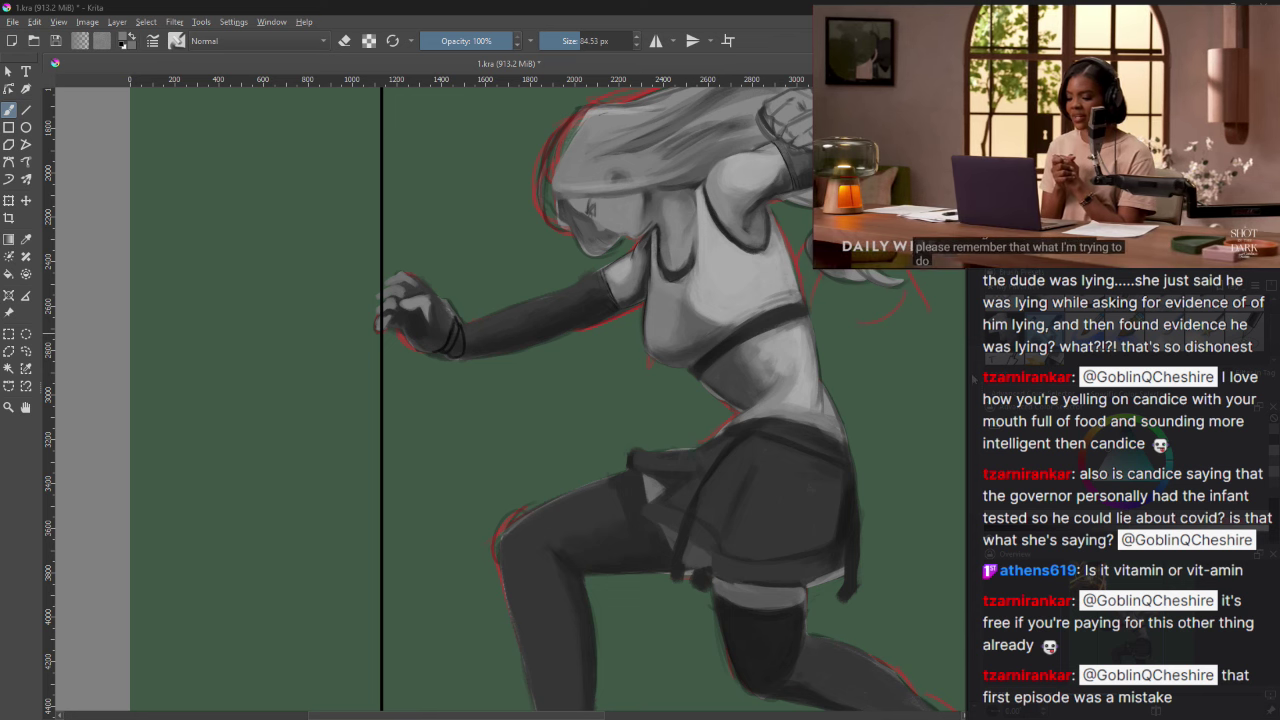
# Step: Paint darker strands along the figure's hair, from above the forehead back toward the raised fist
pyautogui.scroll(2, 500, 400)
pyautogui.scroll(1, 500, 400)
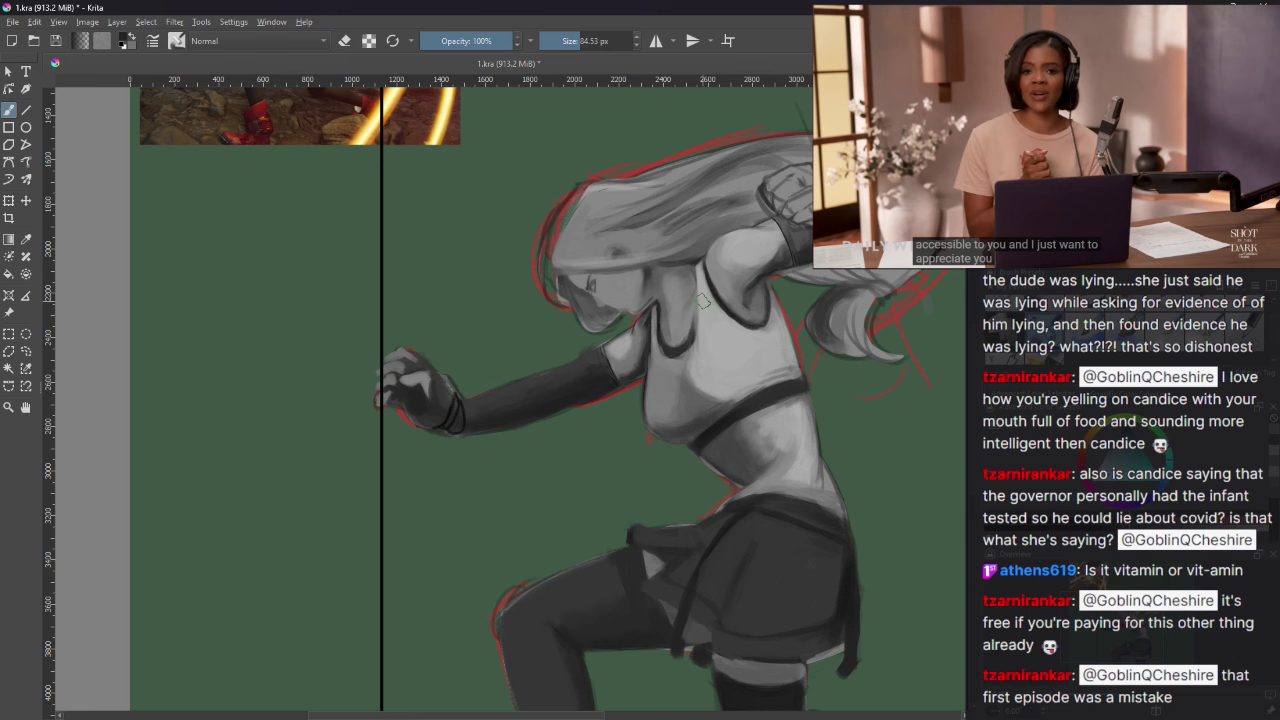
pyautogui.moveTo(1073, 101)
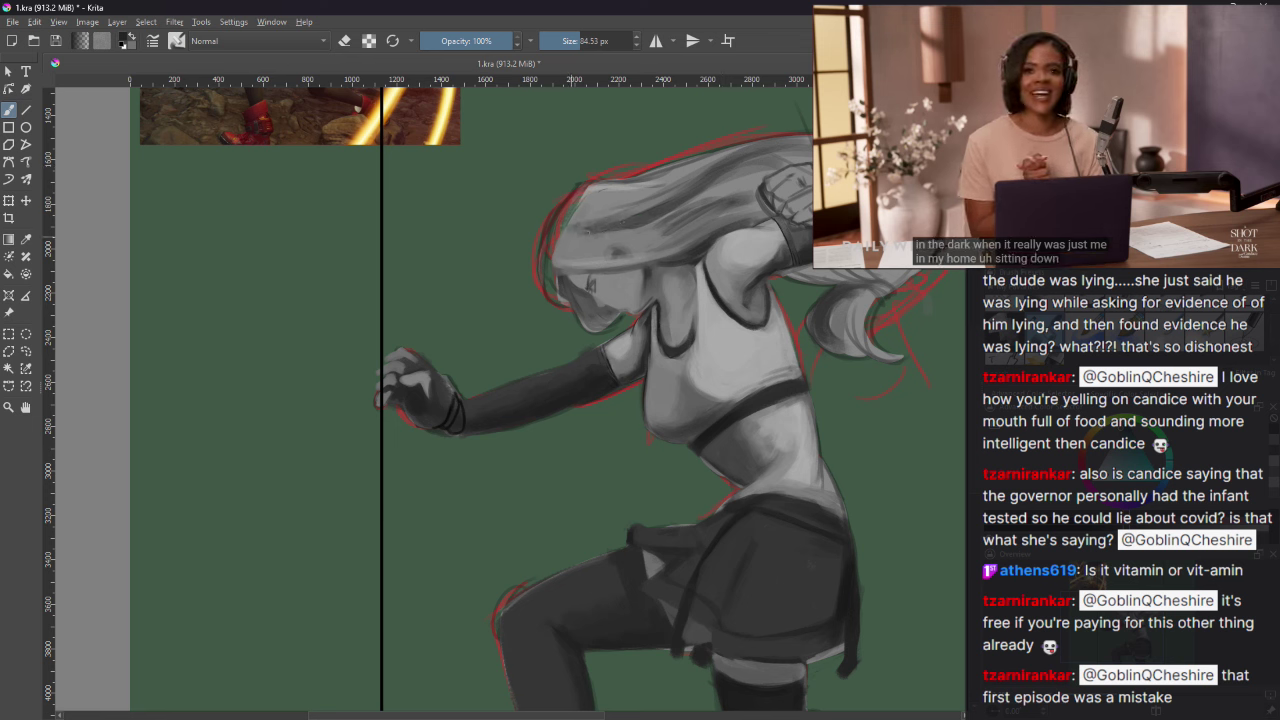
pyautogui.moveTo(584, 190)
pyautogui.mouseDown()
pyautogui.moveTo(682, 208)
pyautogui.moveTo(656, 216)
pyautogui.moveTo(718, 202)
pyautogui.mouseUp()
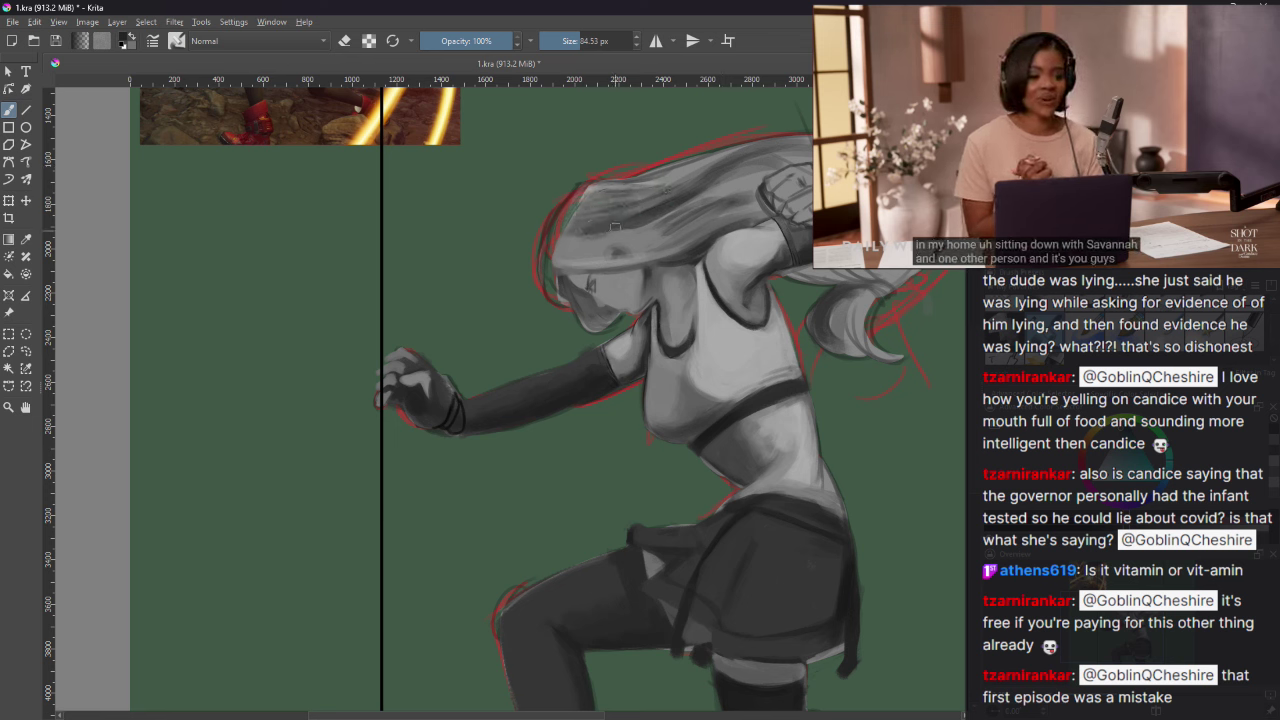
pyautogui.moveTo(572, 242); pyautogui.dragTo(684, 222)
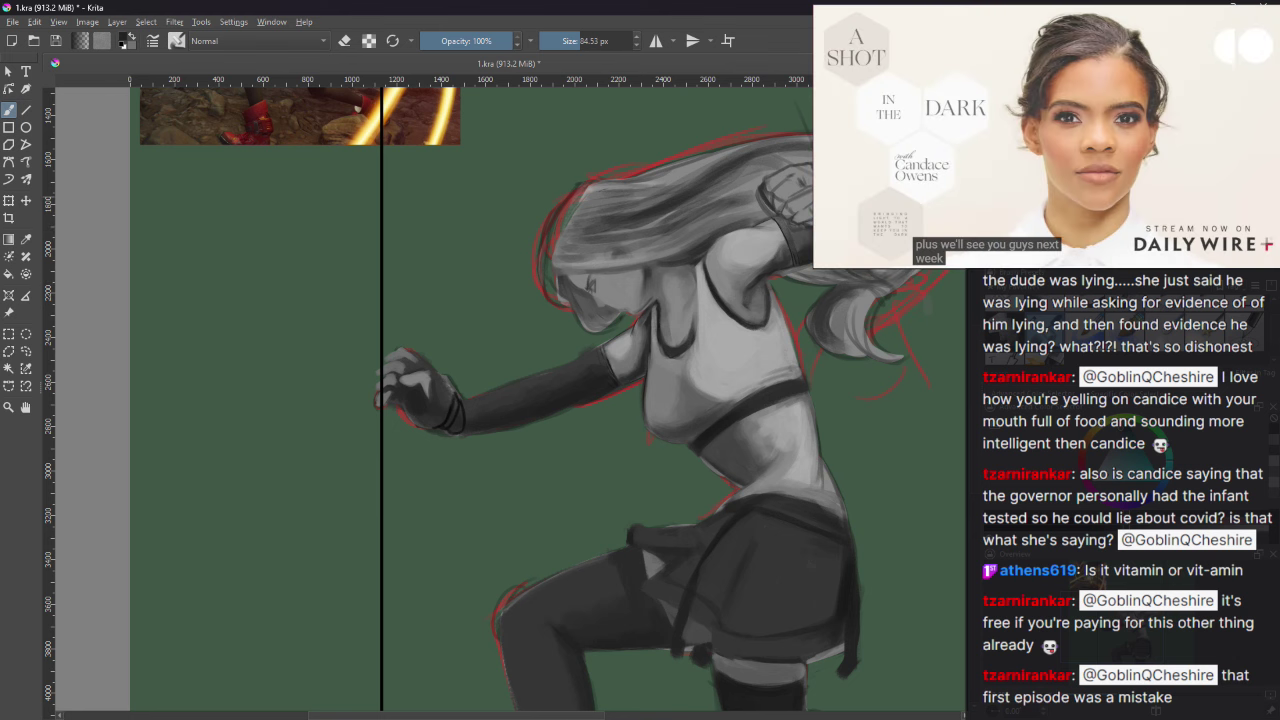
# Step: Check the finished video's page, open the Candace Owens channel's uploads, and browse back to the HPV vaccines episode
pyautogui.moveTo(1097, 77)
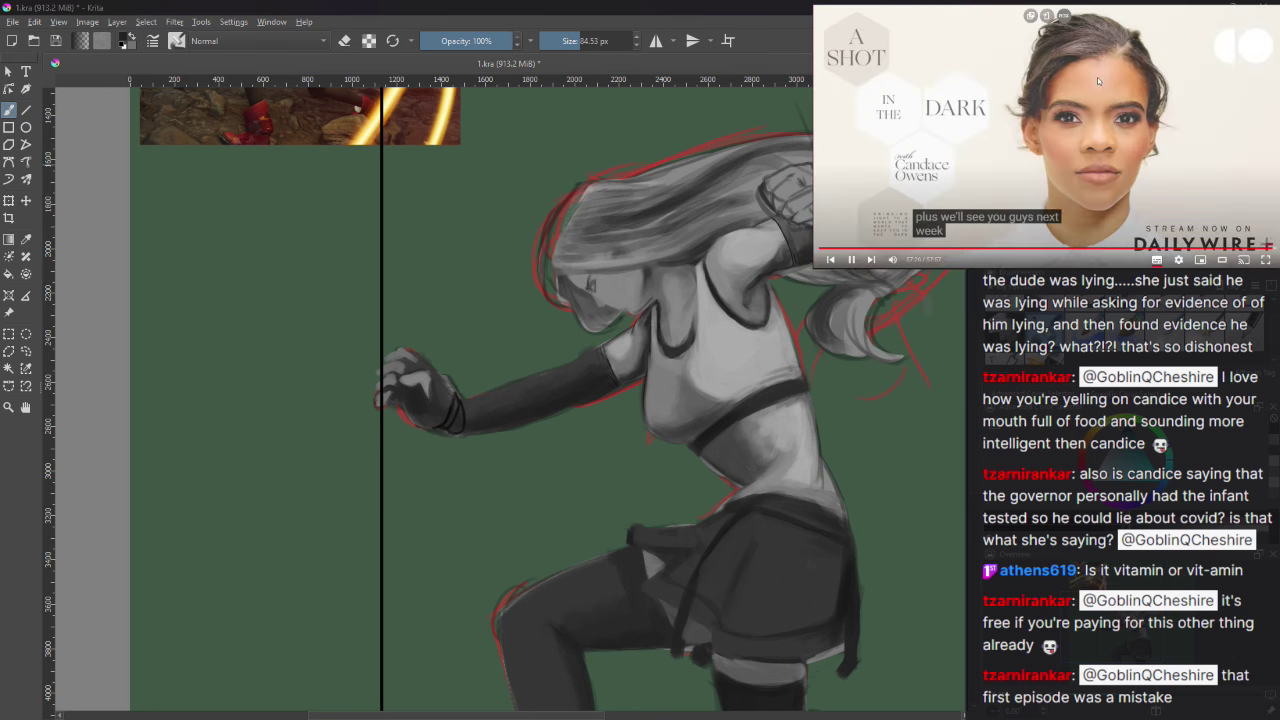
pyautogui.scroll(-3, 1086, 128)
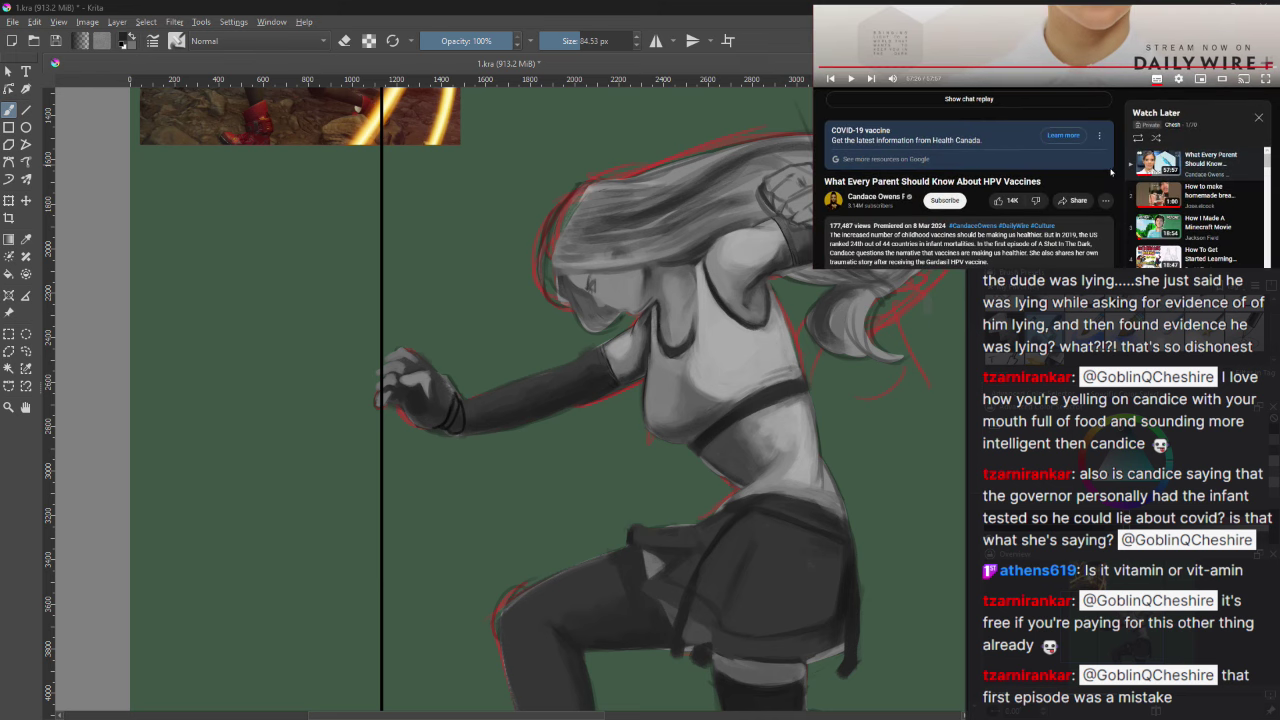
pyautogui.scroll(3, 1109, 173)
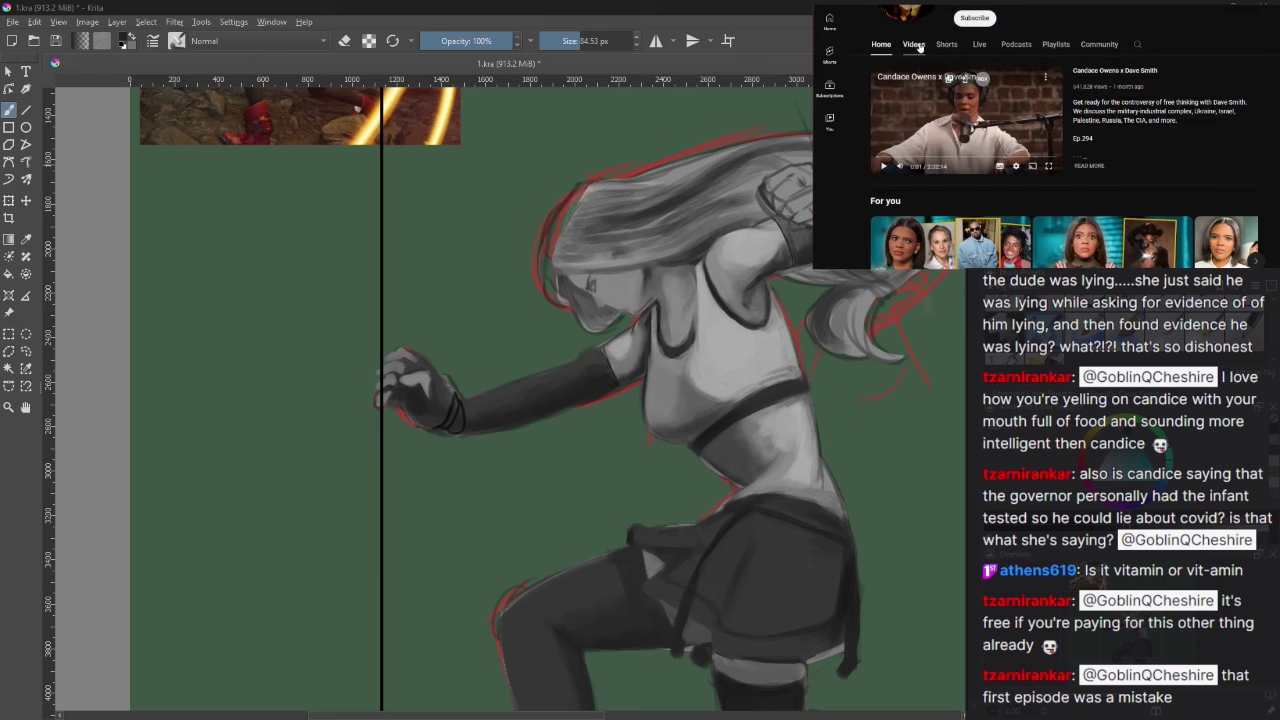
pyautogui.click(916, 46)
pyautogui.scroll(-2, 1055, 104)
pyautogui.scroll(-2, 1055, 104)
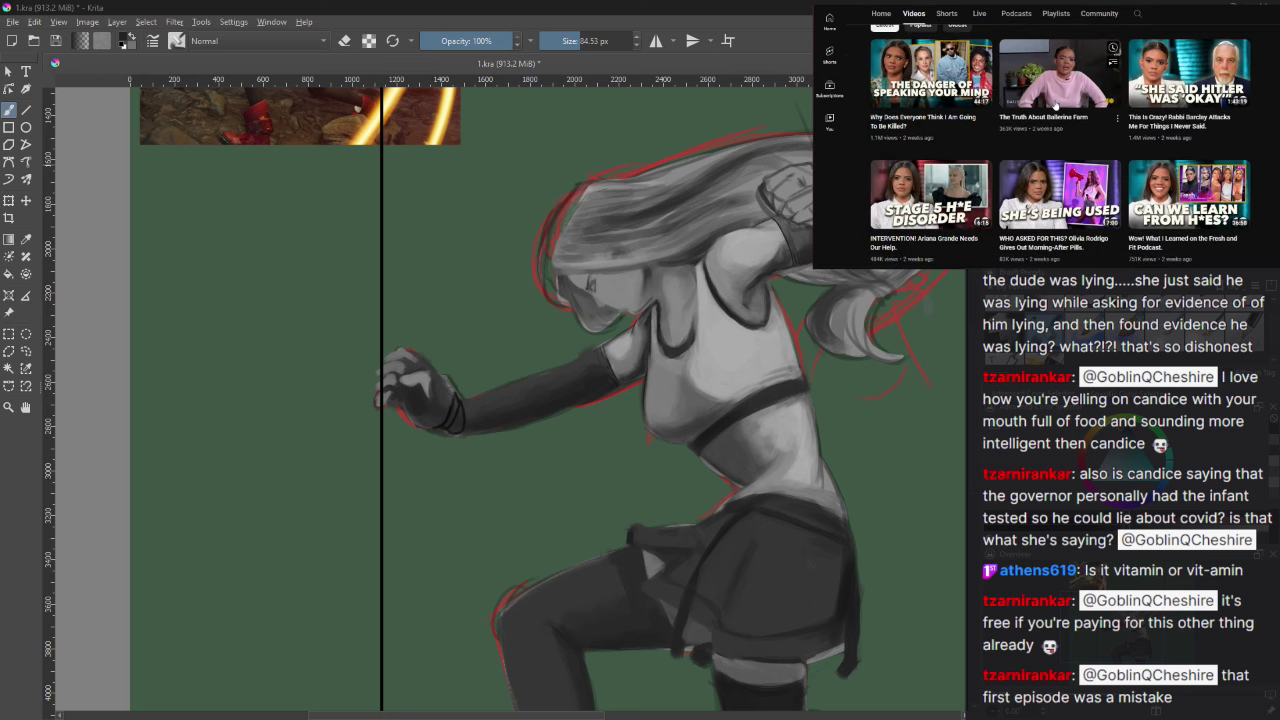
pyautogui.scroll(1, 919, 113)
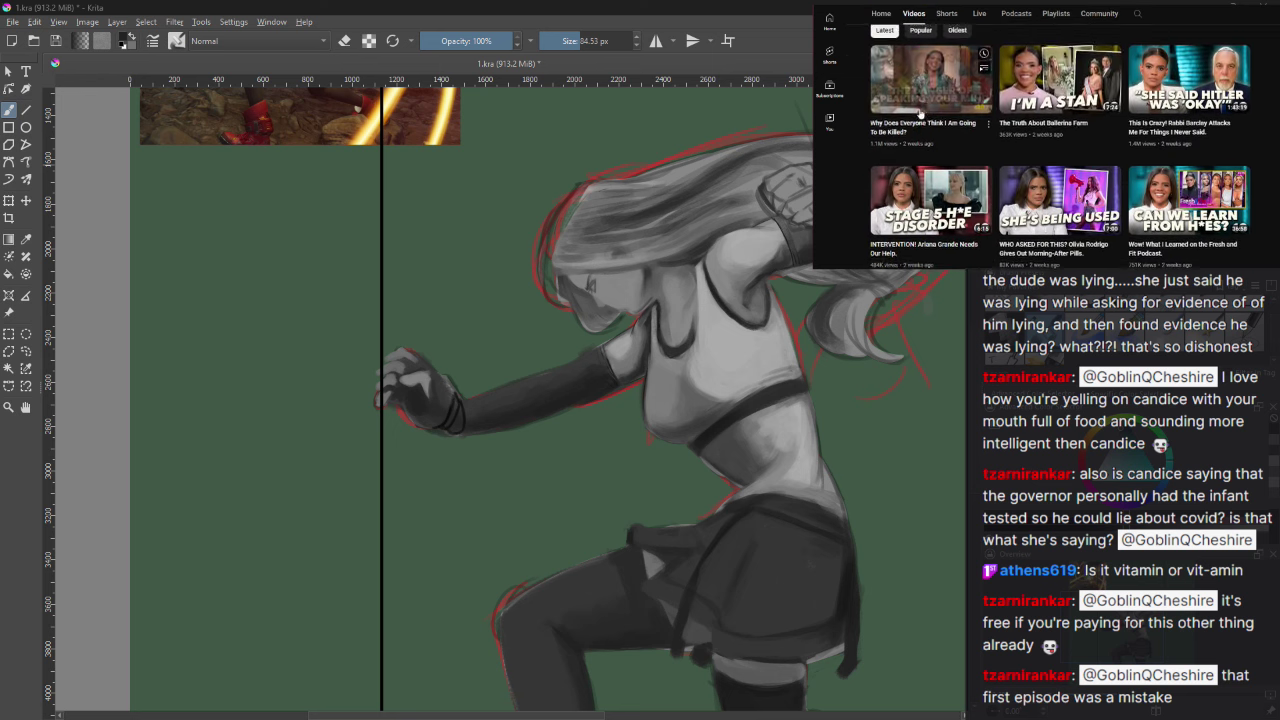
pyautogui.scroll(2, 920, 113)
pyautogui.scroll(-3, 1060, 170)
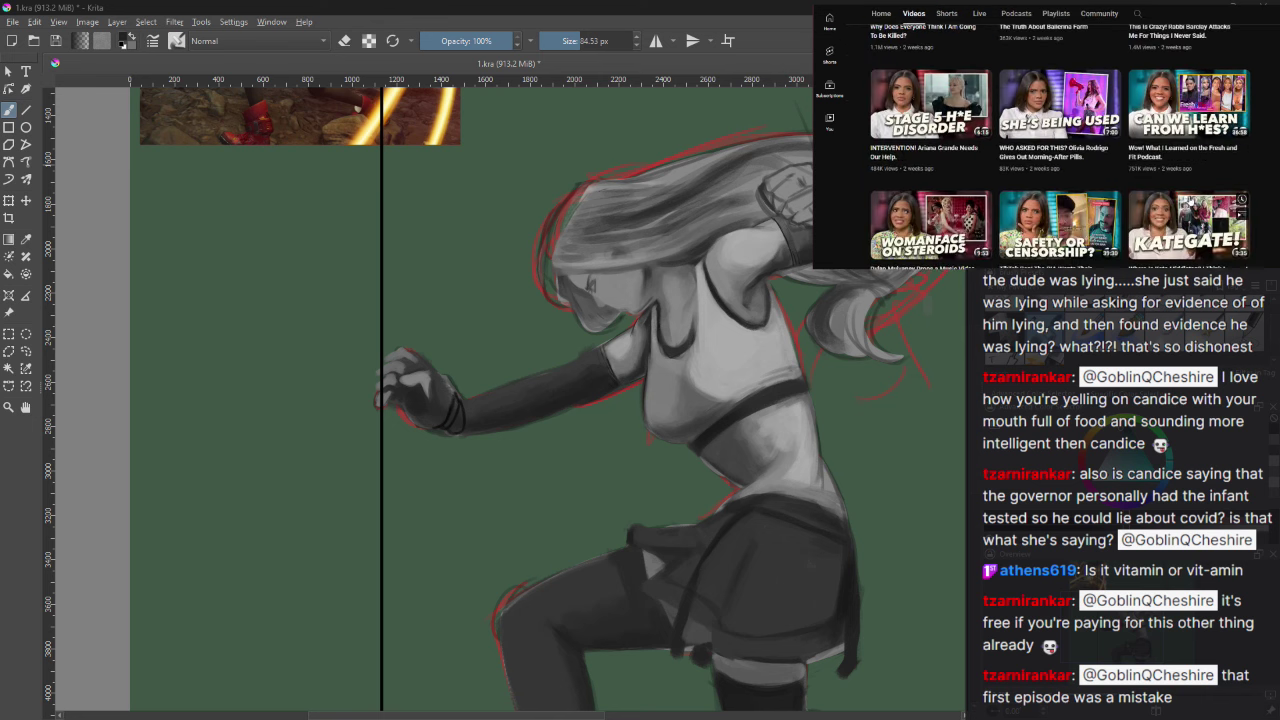
pyautogui.scroll(-3, 1121, 182)
pyautogui.scroll(-6, 1121, 182)
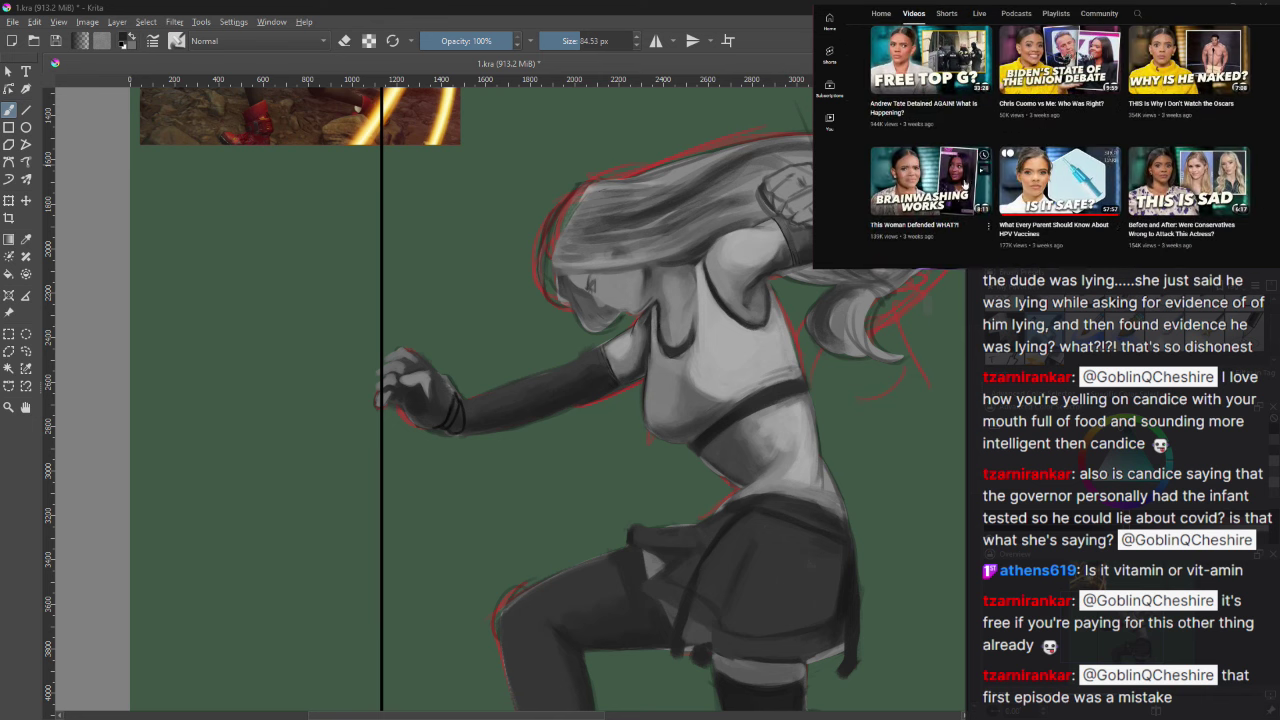
# Step: Look through the channel's uploads from around the HPV vaccines episode up to the more recent ones
pyautogui.moveTo(912, 114)
pyautogui.scroll(1, 866, 134)
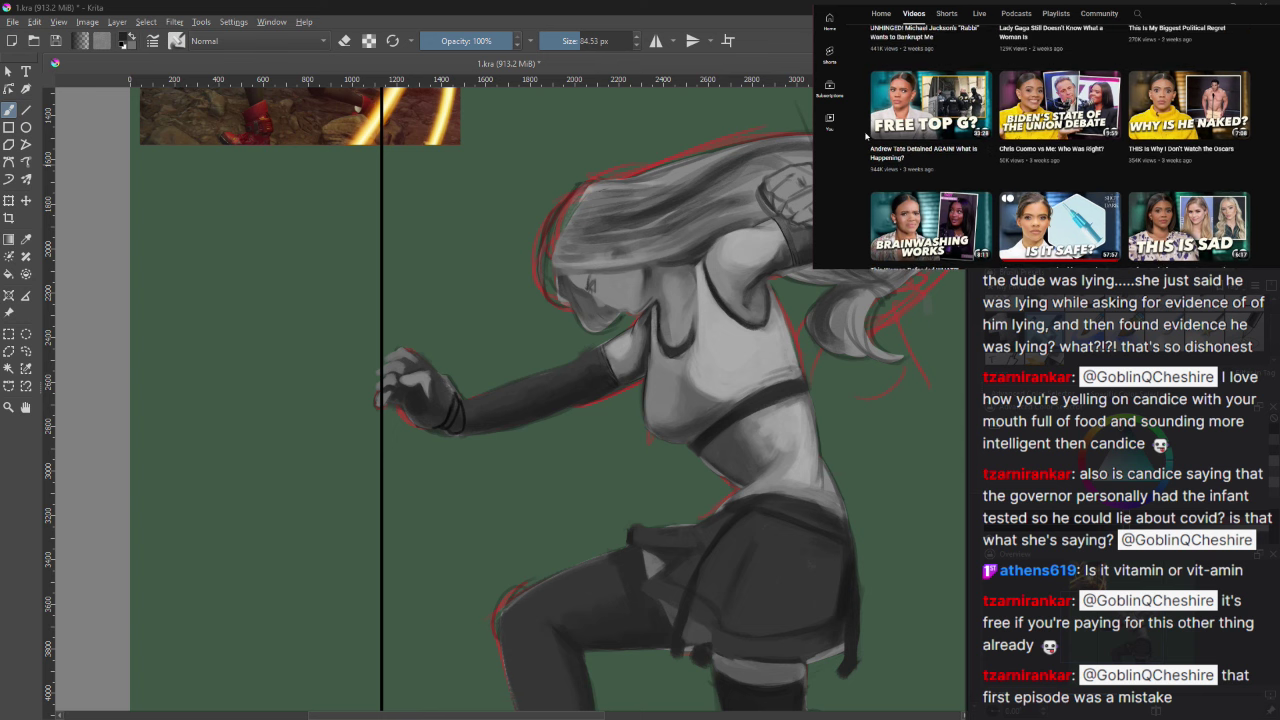
pyautogui.scroll(2, 867, 140)
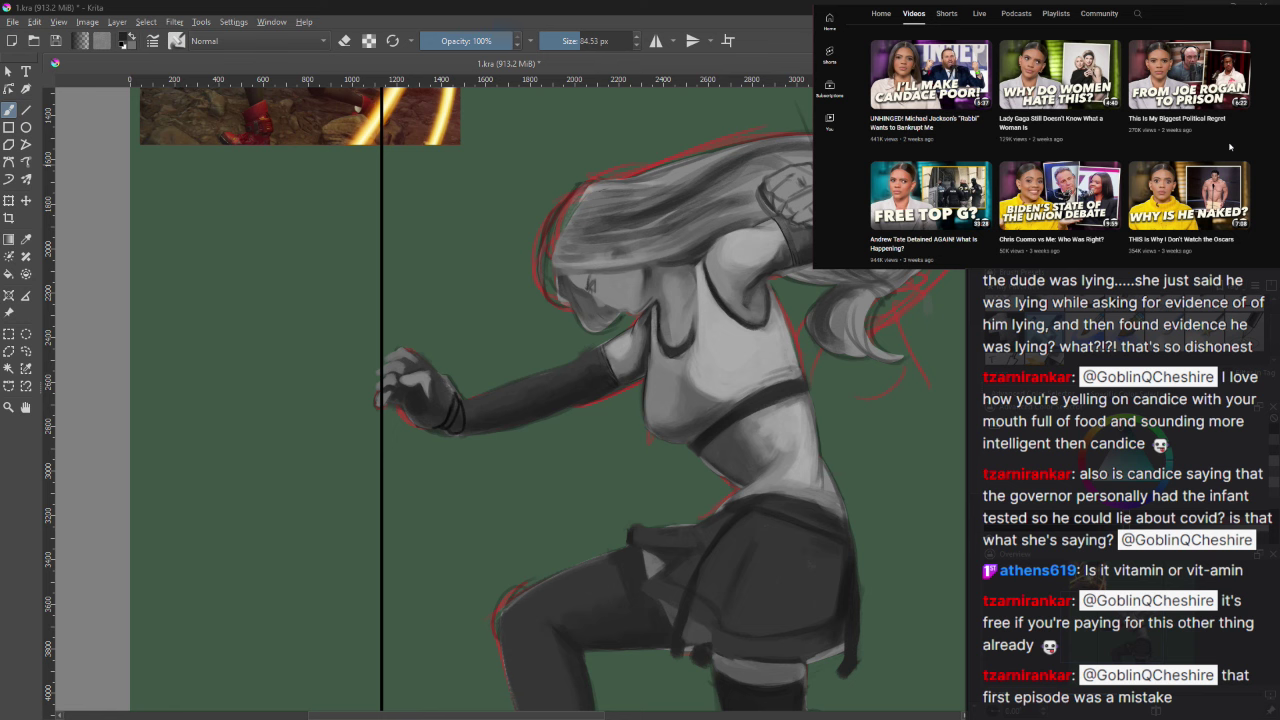
pyautogui.scroll(1, 1230, 147)
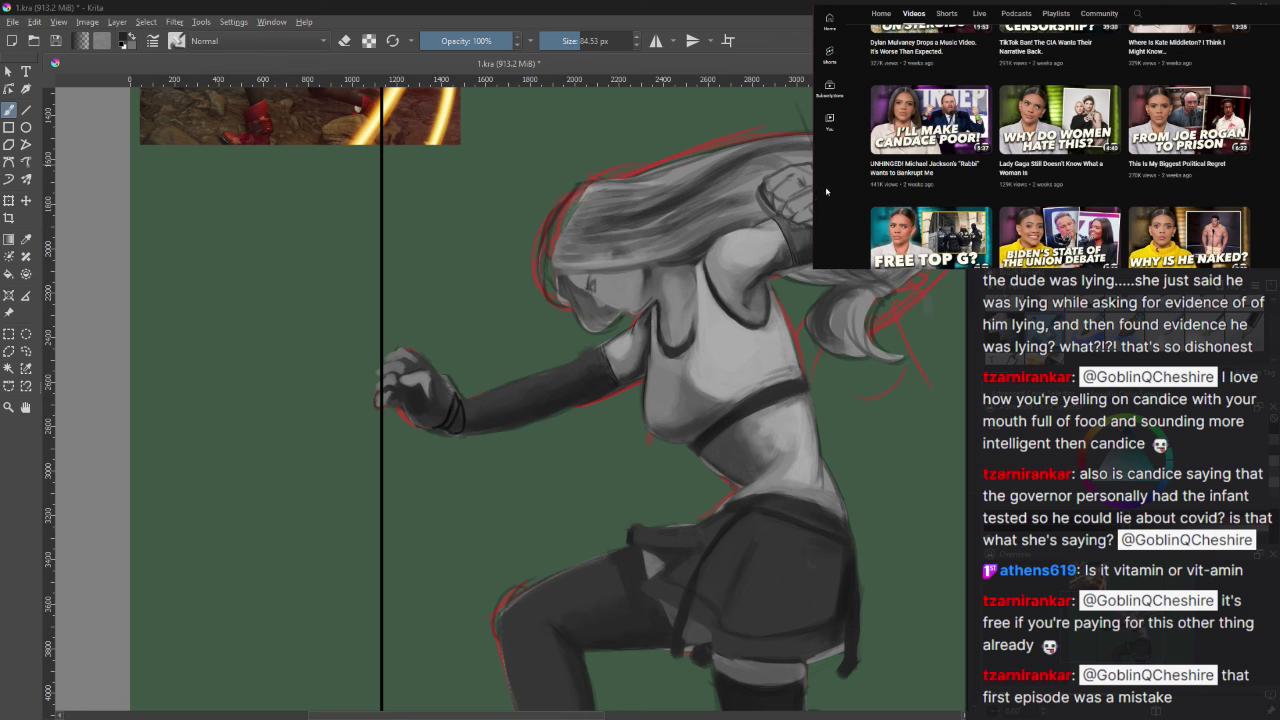
pyautogui.scroll(2, 827, 190)
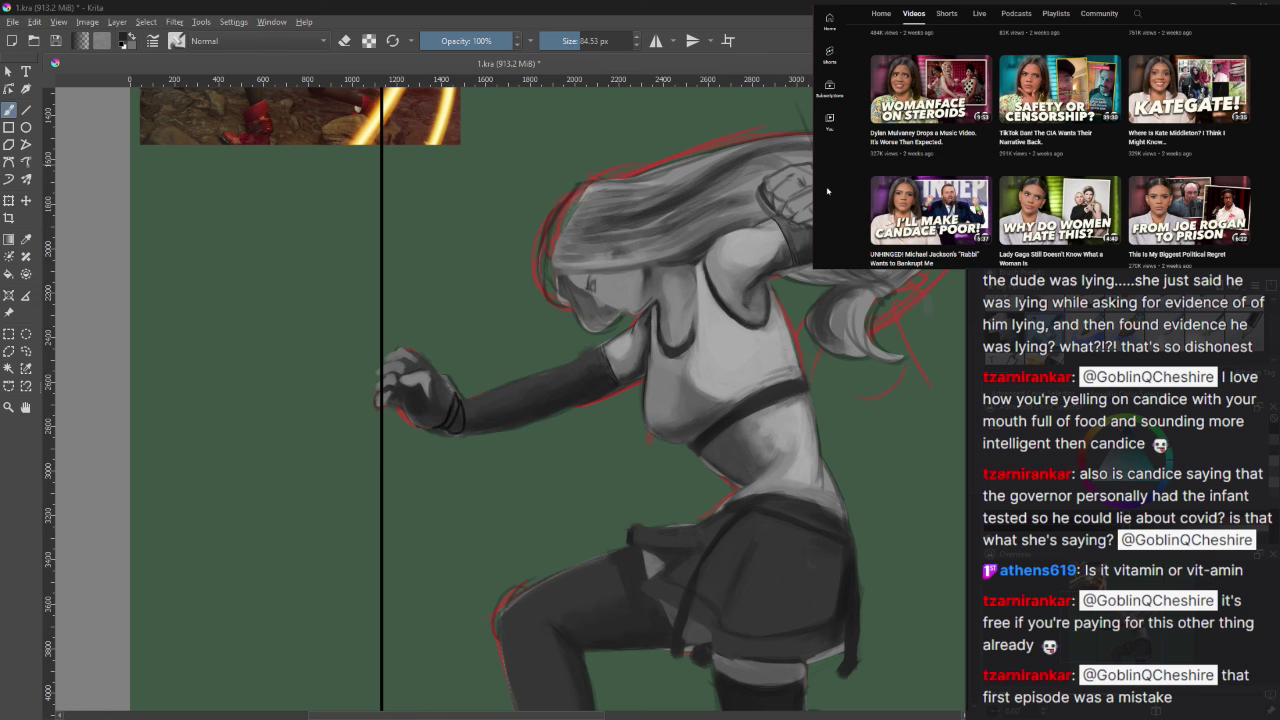
pyautogui.scroll(-2, 827, 190)
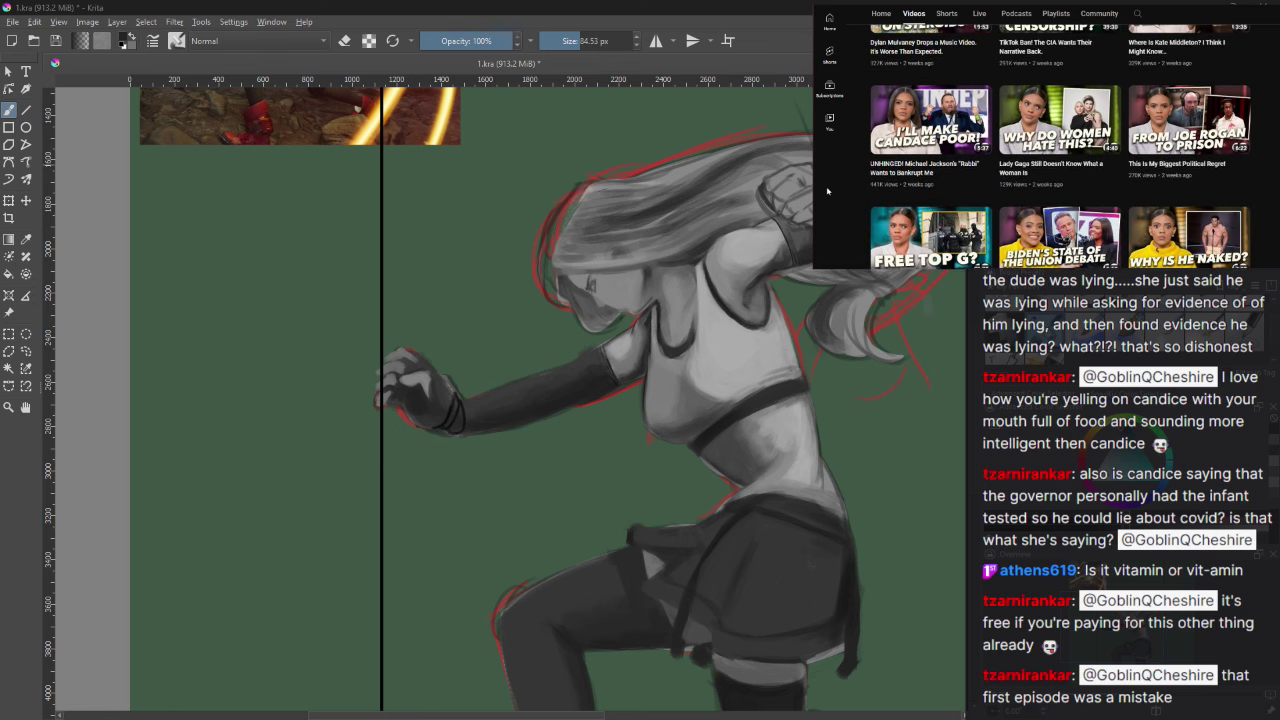
pyautogui.scroll(-3, 827, 190)
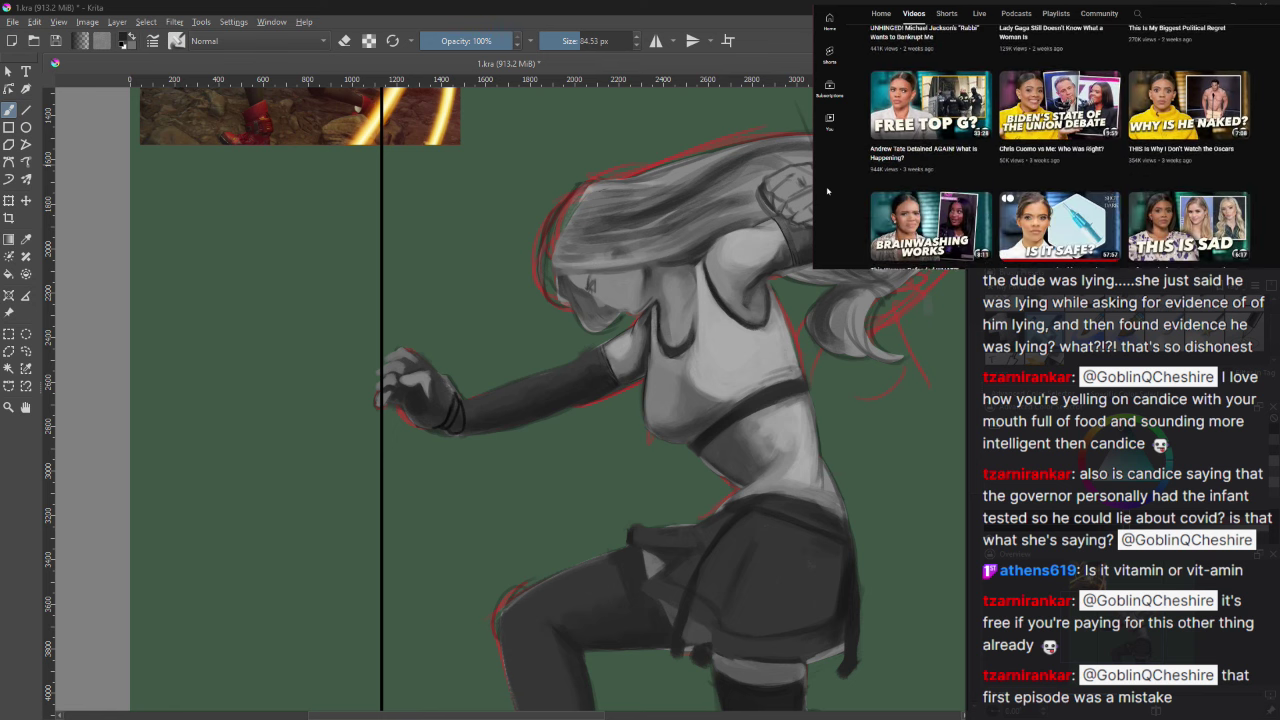
pyautogui.scroll(-4, 827, 190)
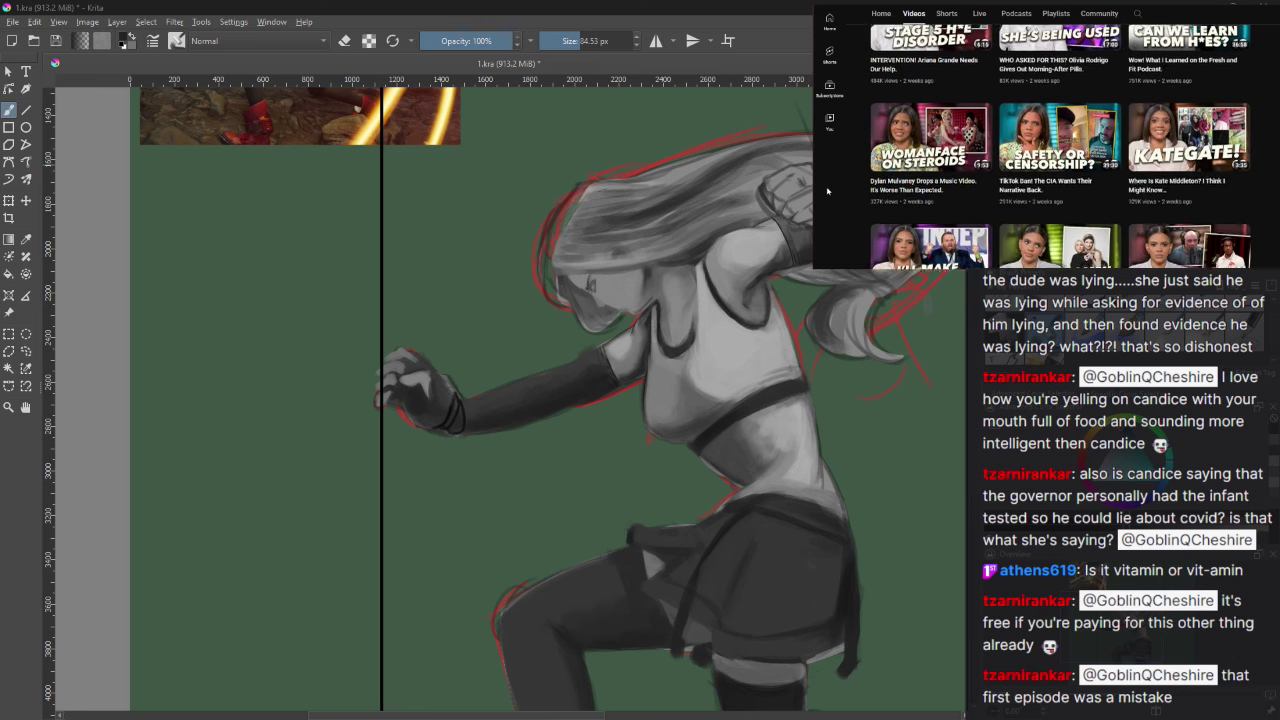
# Step: Return to the start of the Candace Owens Podcast channel's latest uploads and check its live streams
pyautogui.scroll(5, 827, 190)
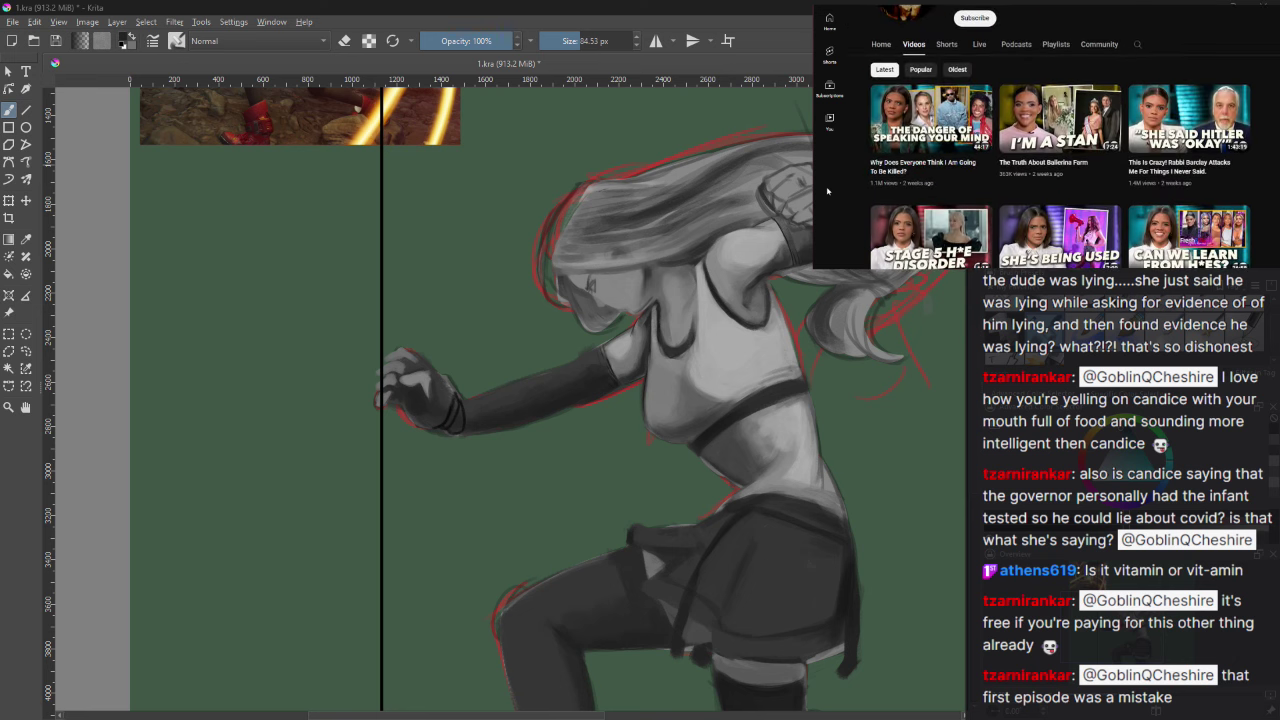
pyautogui.scroll(1, 827, 190)
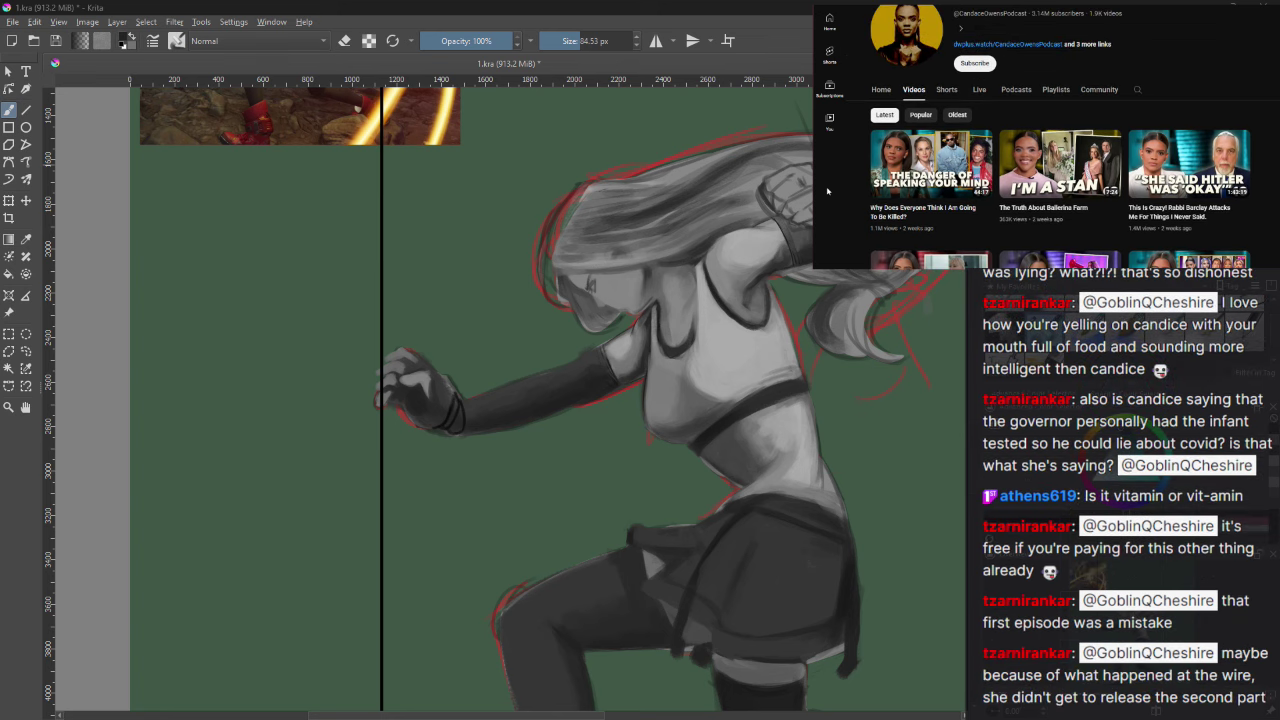
pyautogui.scroll(1, 827, 190)
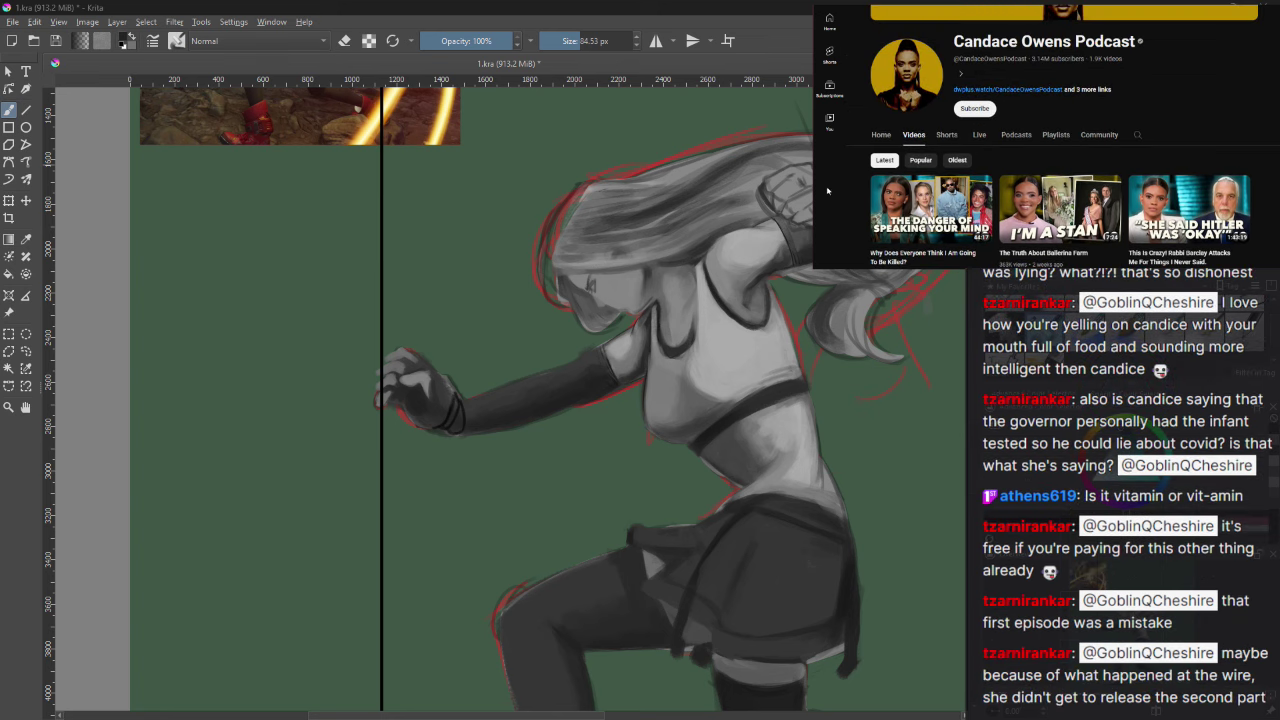
pyautogui.click(981, 135)
pyautogui.scroll(-1, 986, 138)
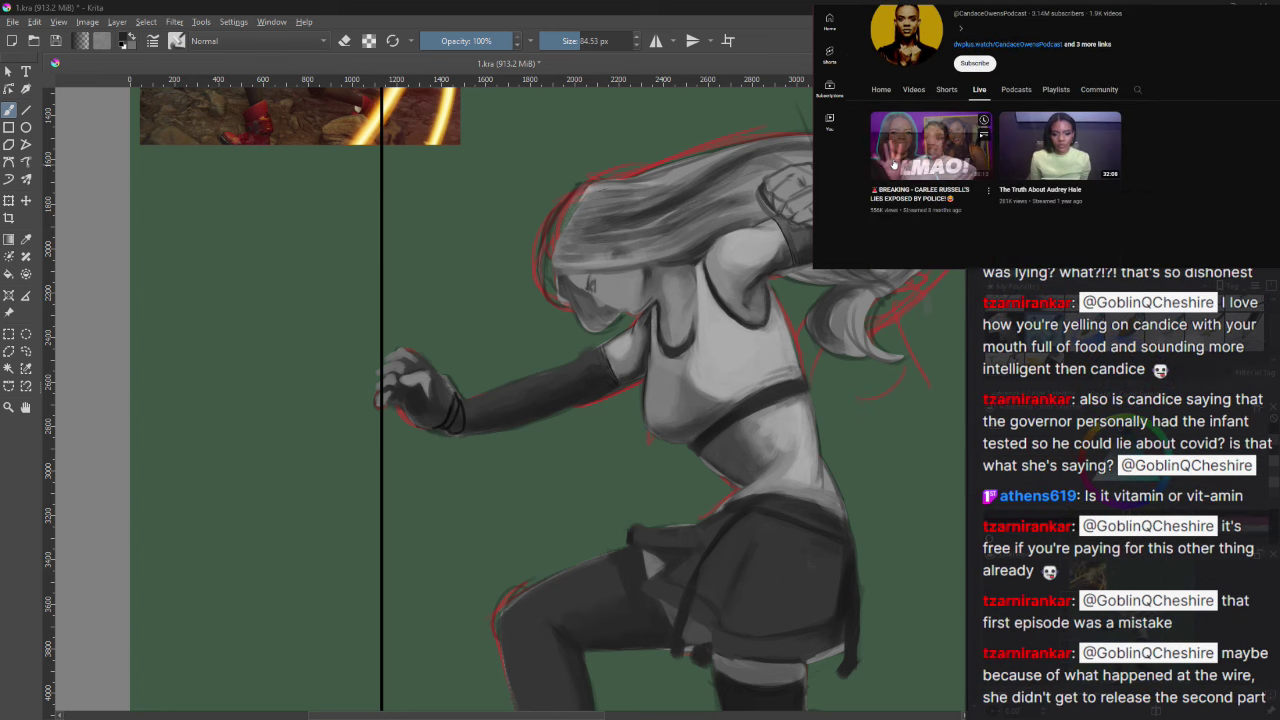
pyautogui.scroll(1, 894, 163)
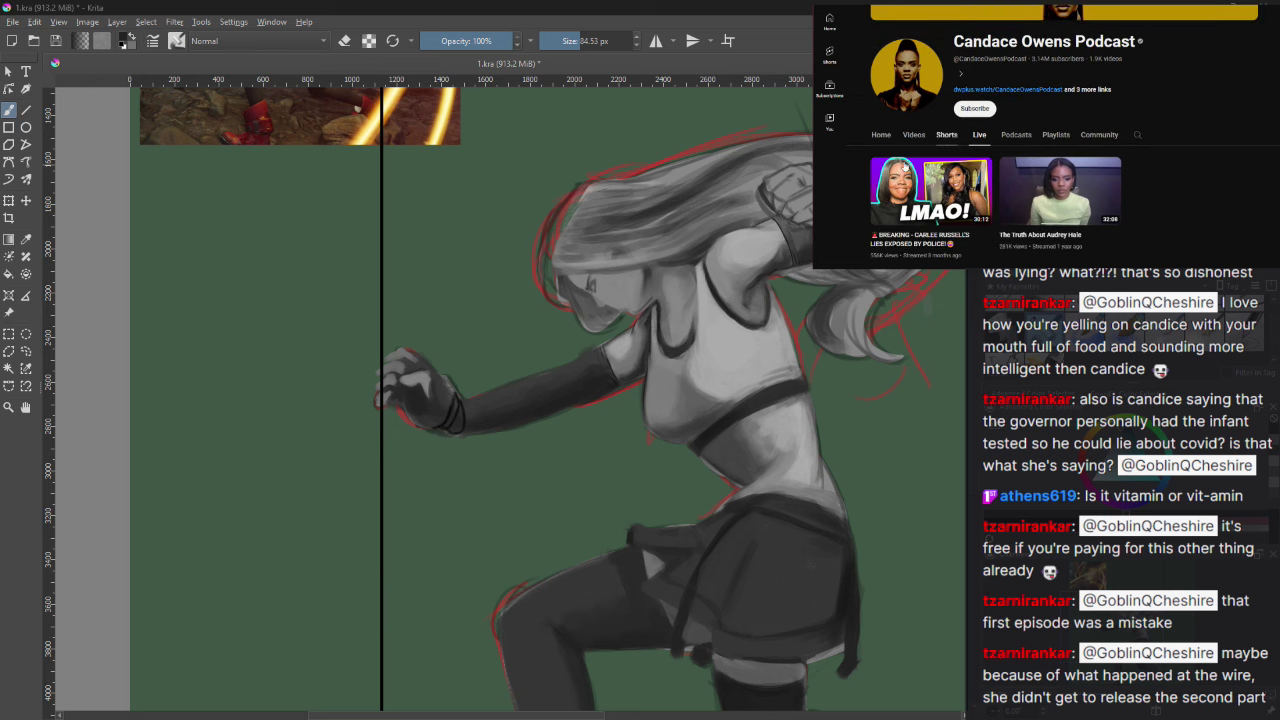
# Step: Look over the channel's Shorts and uploads, and browse its home page
pyautogui.scroll(1, 903, 160)
pyautogui.click(946, 180)
pyautogui.scroll(-2, 903, 160)
pyautogui.scroll(2, 903, 158)
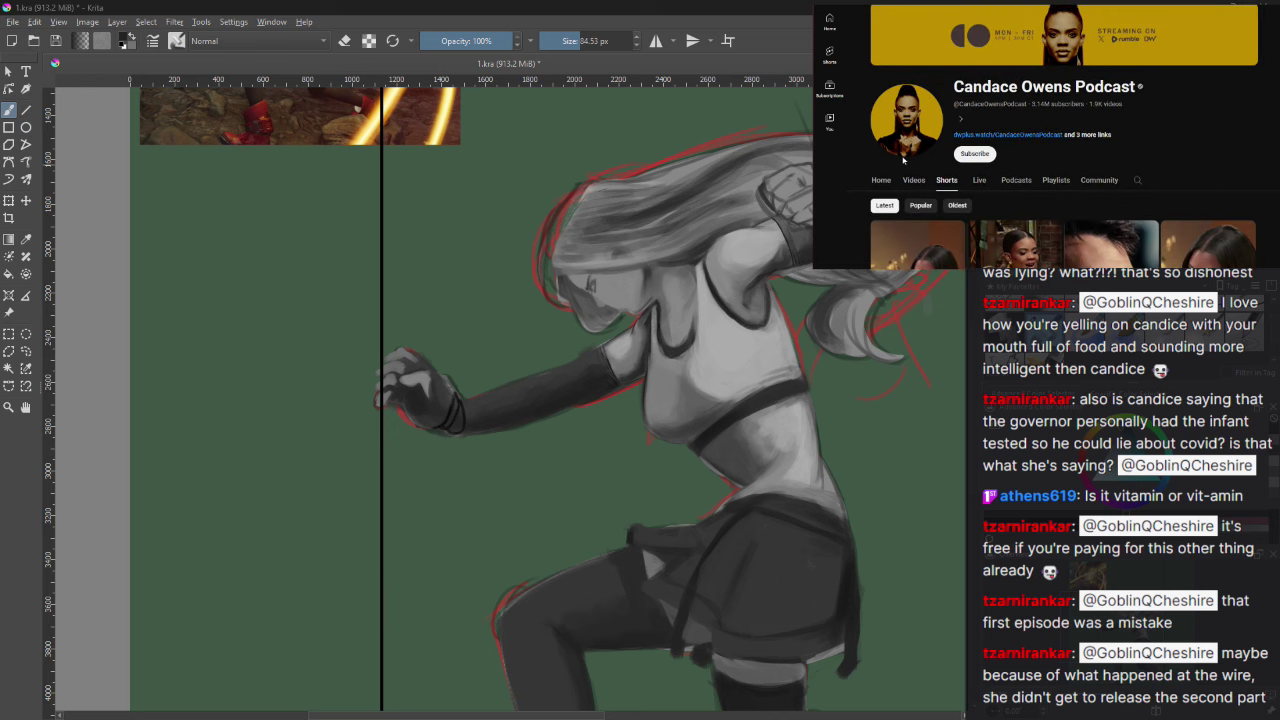
pyautogui.click(913, 180)
pyautogui.click(880, 180)
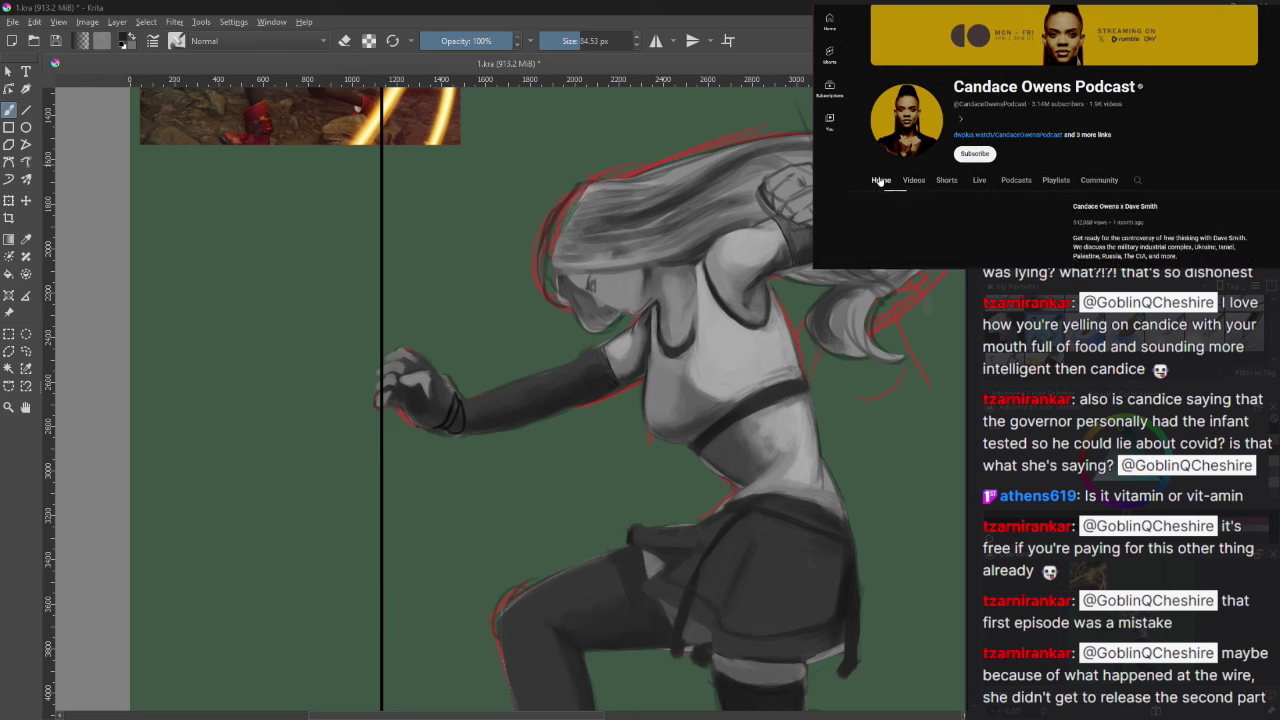
pyautogui.scroll(-1, 884, 250)
pyautogui.click(884, 257)
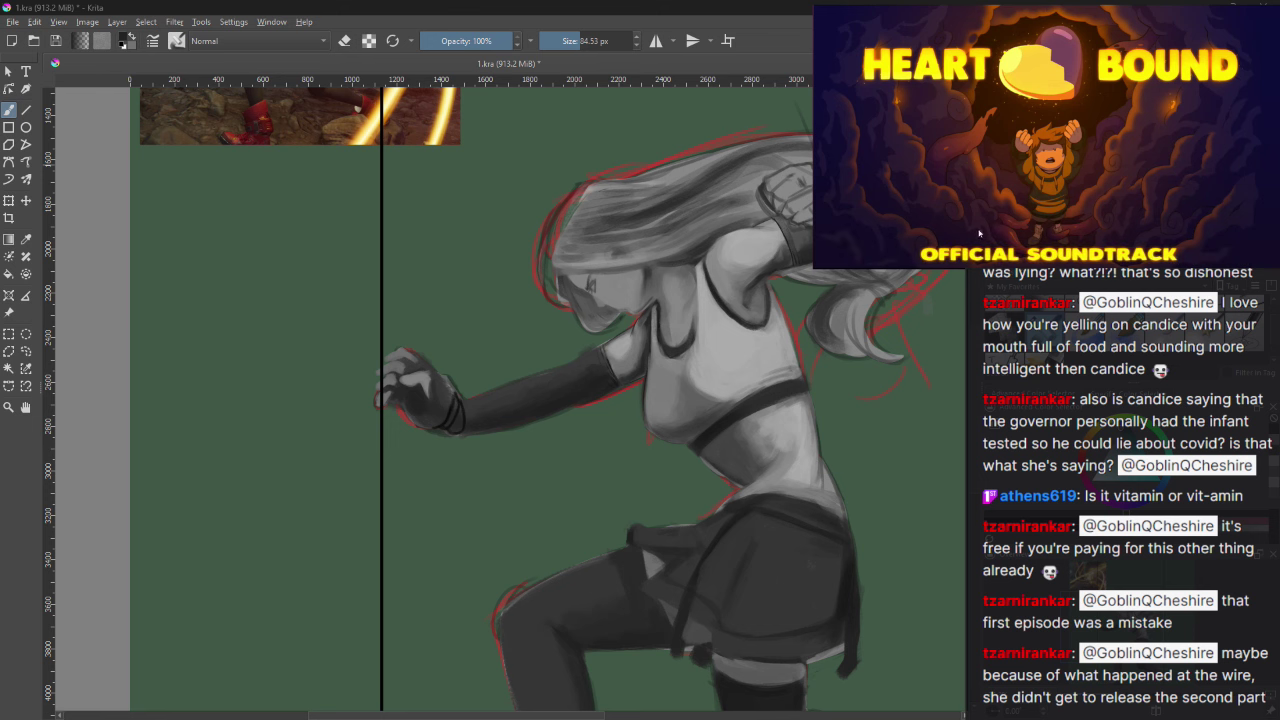
# Step: Reduce the brush size to 22.10 px and extend the dark edge of the tank top's neckline up along the strap
pyautogui.moveTo(979, 233)
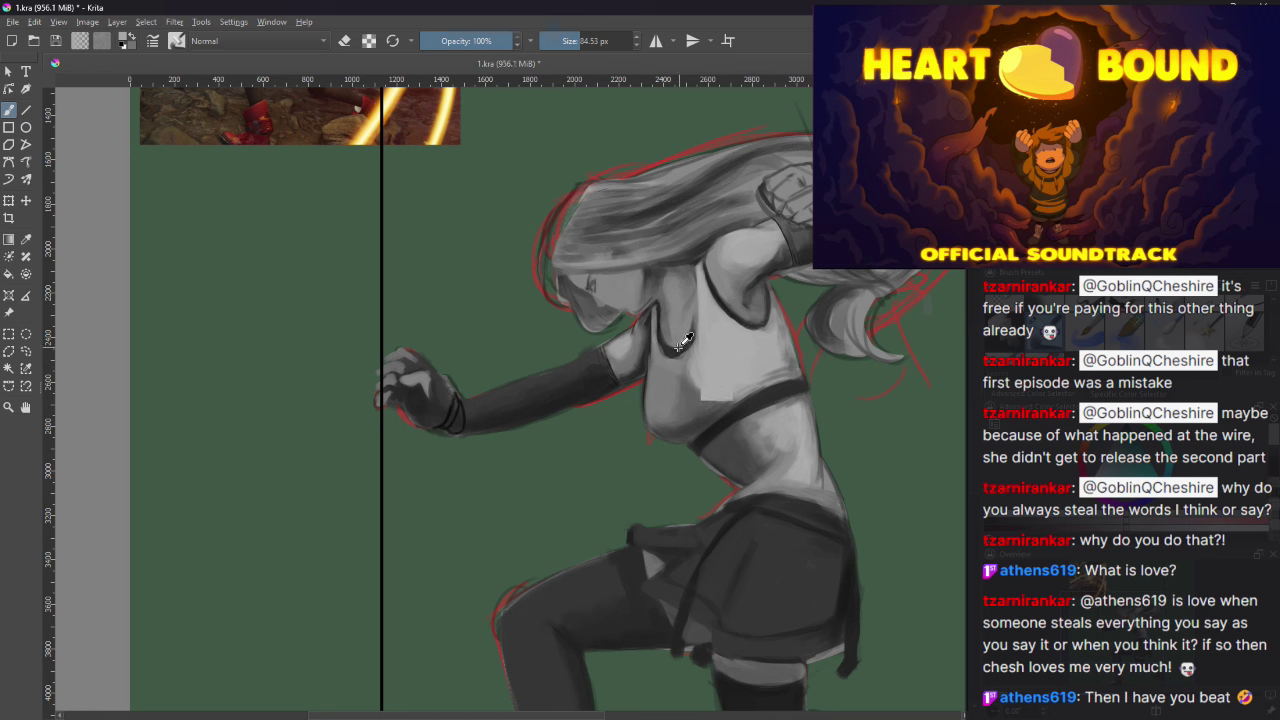
pyautogui.moveTo(586, 44); pyautogui.dragTo(560, 42)
pyautogui.moveTo(697, 285); pyautogui.dragTo(697, 336)
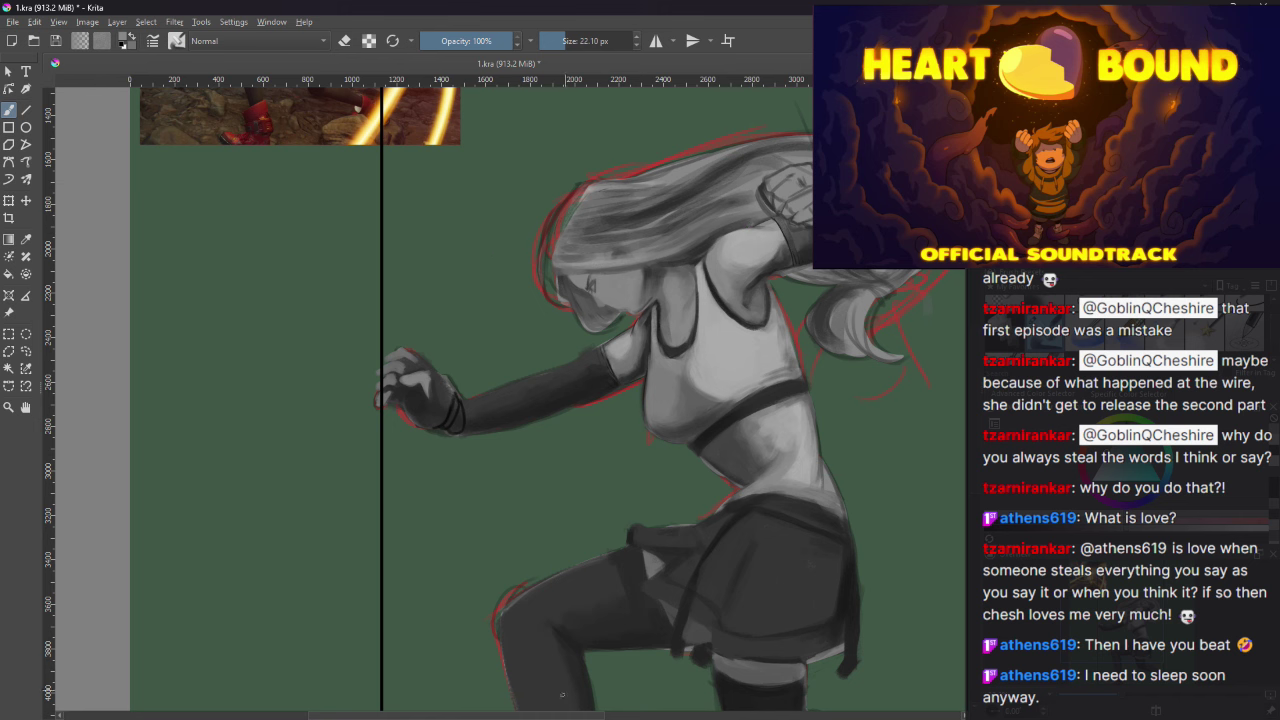
pyautogui.hscroll(4, 660, 620)
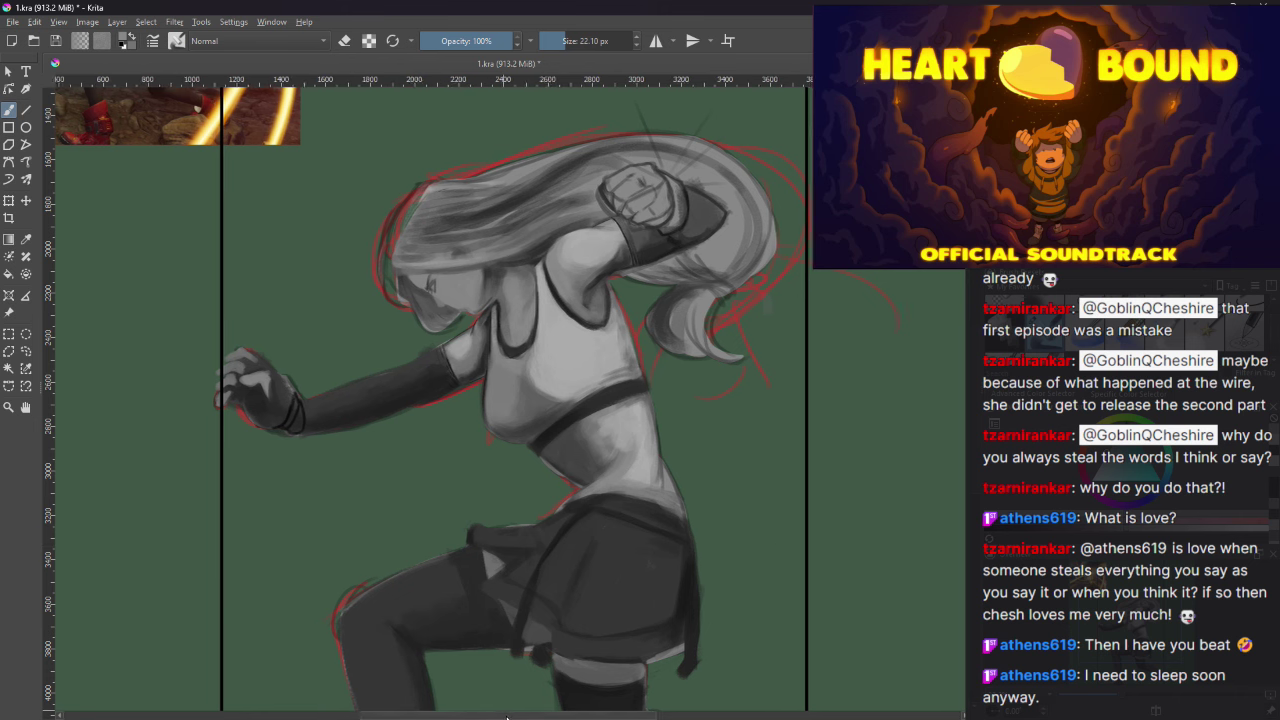
pyautogui.hscroll(1, 519, 716)
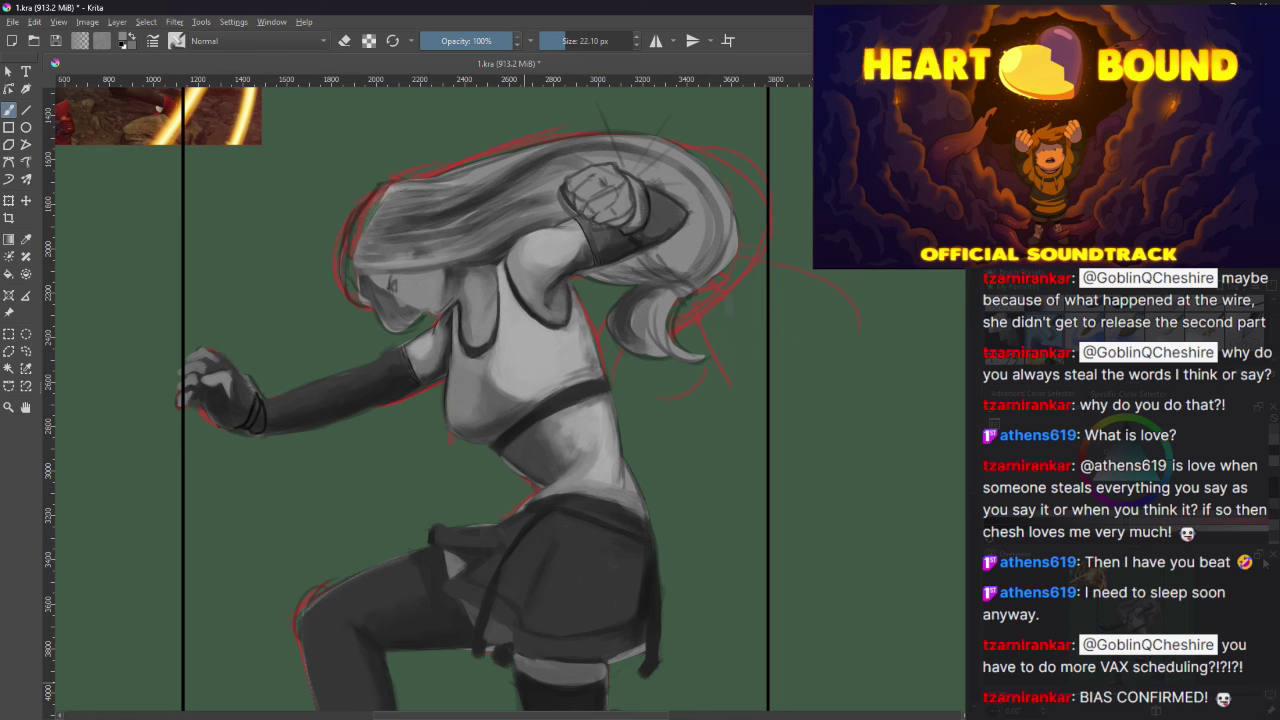
pyautogui.moveTo(500, 242); pyautogui.dragTo(418, 254)
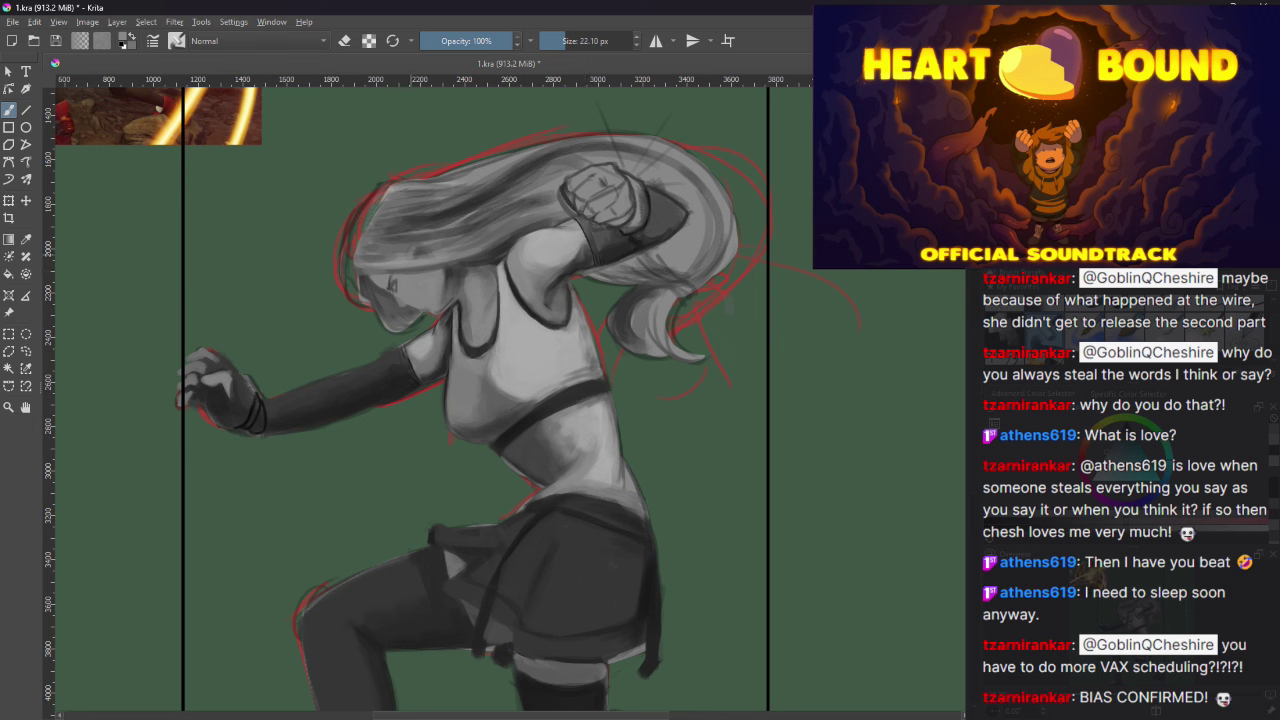